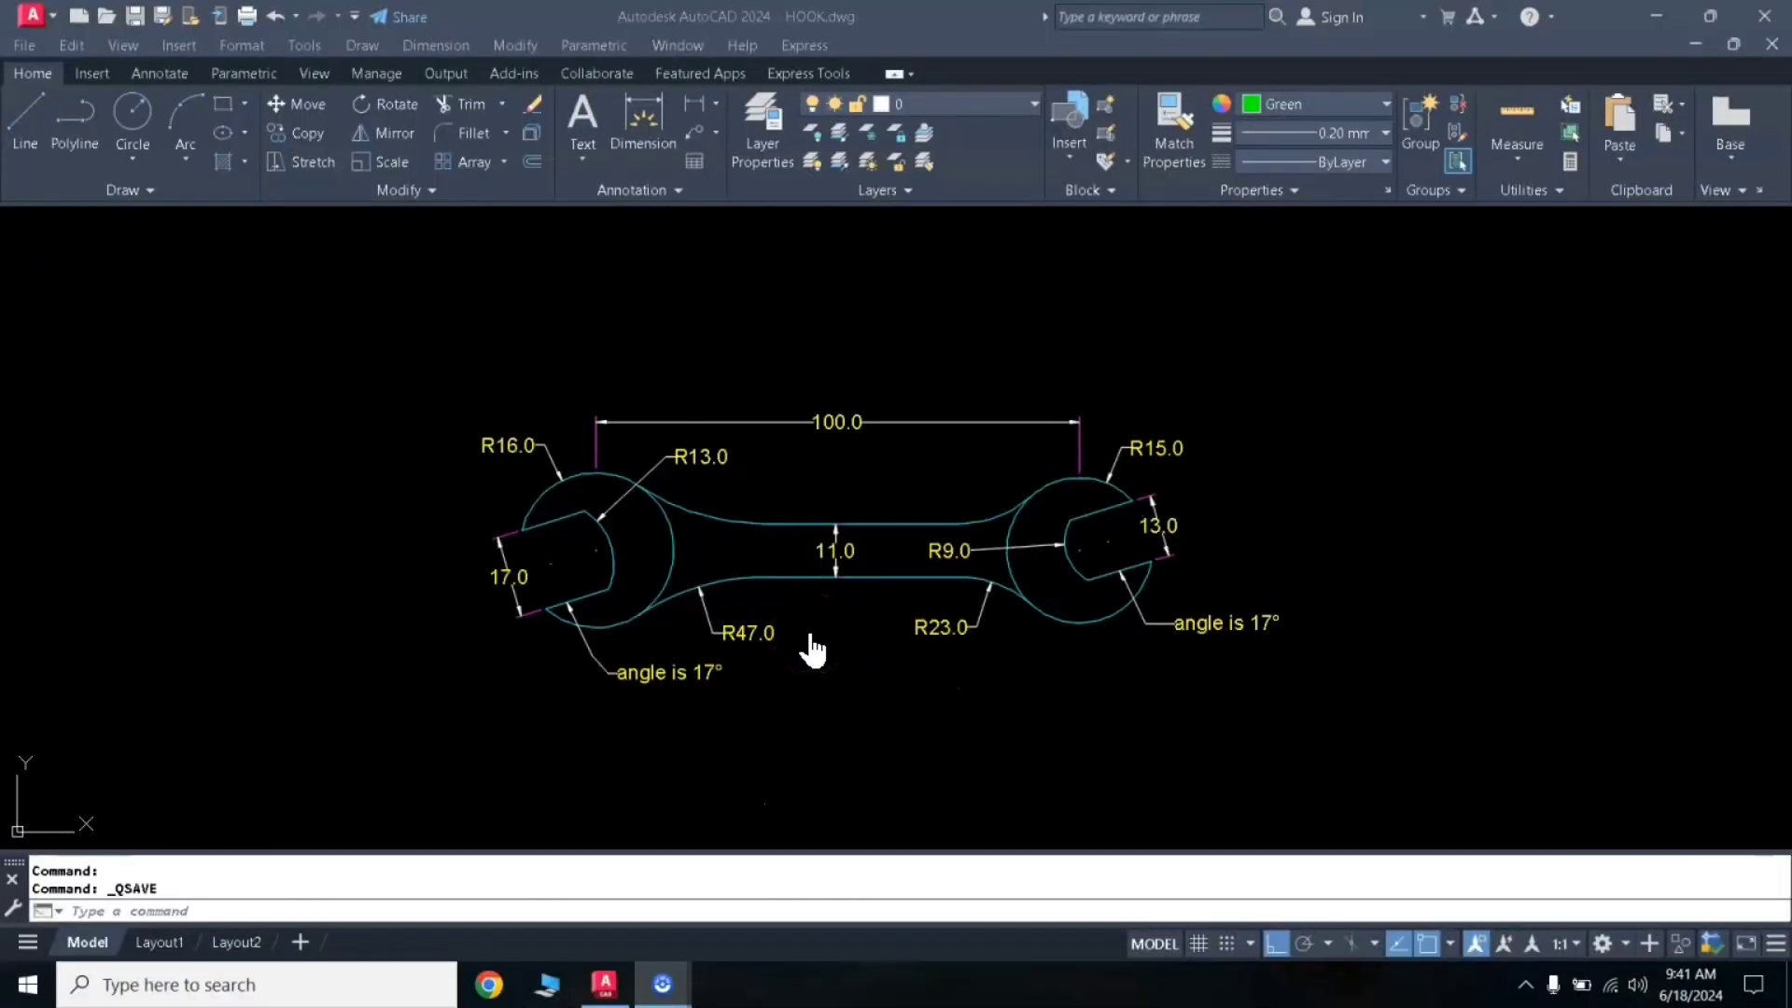
Step: Focus the drawing window beside the dimensioned reference wrench to clear space for a new drawing
left_click(811, 649)
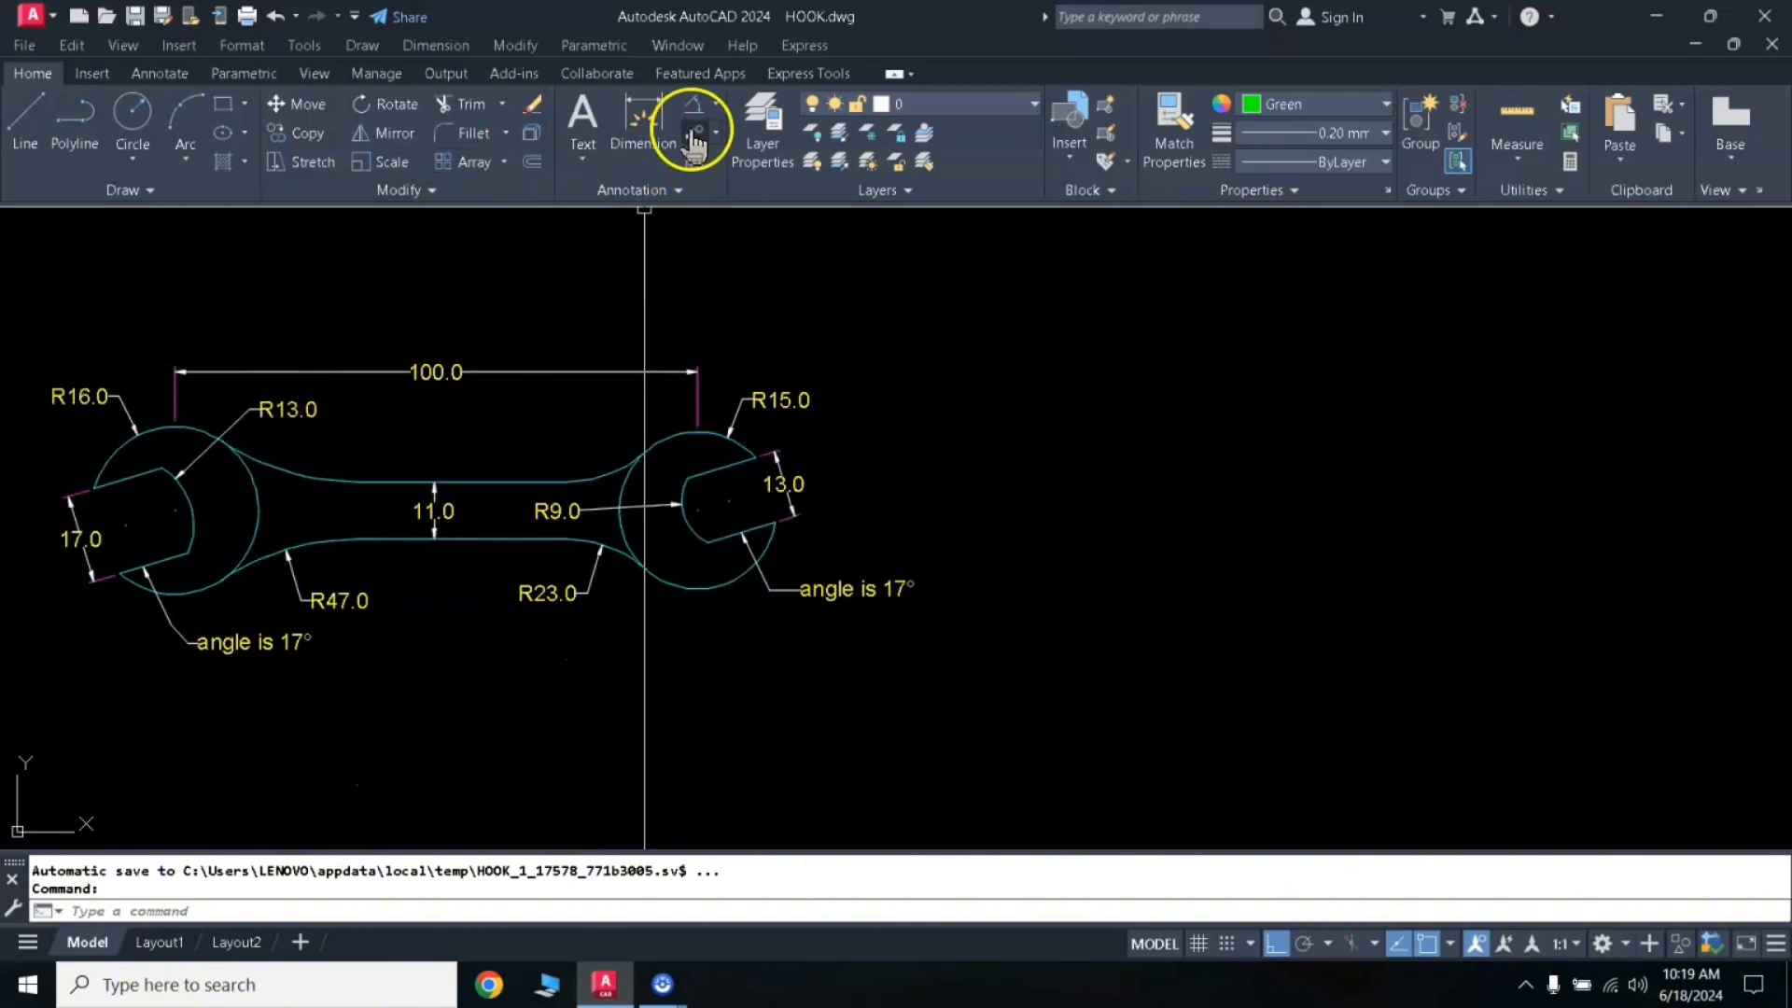
Step: Draw the 100-long centre line with circles of radius 16 and 13 at its left end
left_click(1066, 505)
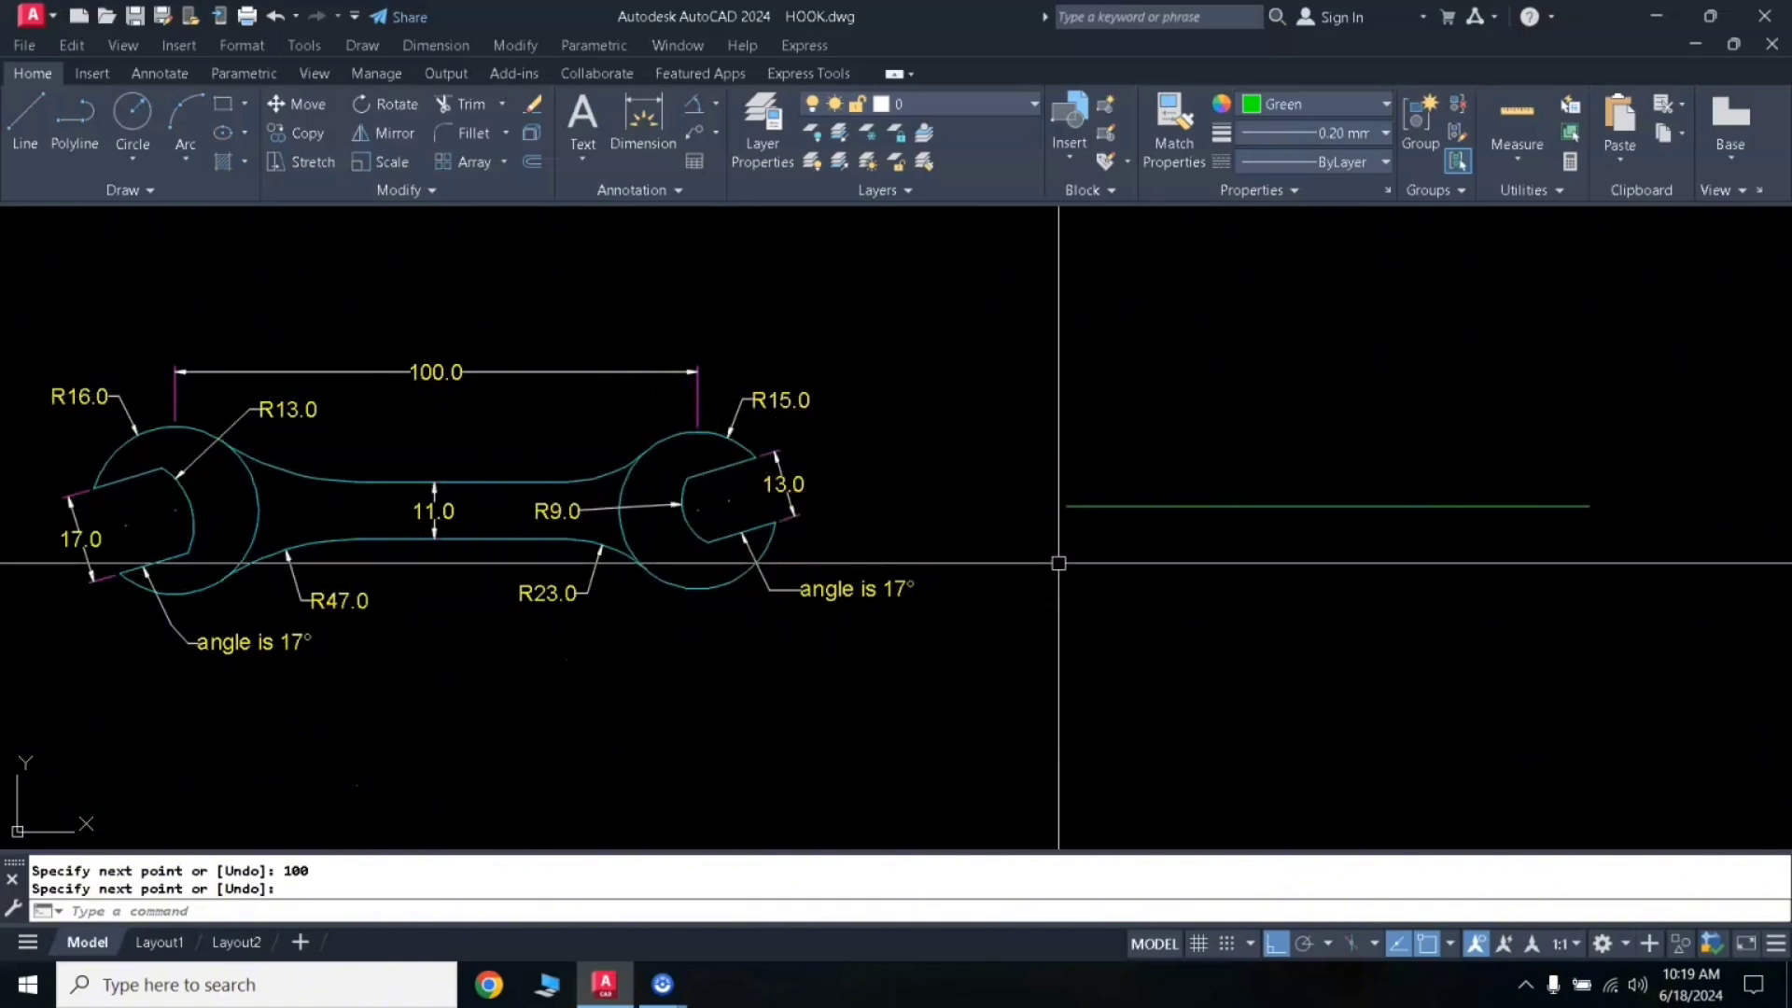
key("Return")
type("c")
key("Return")
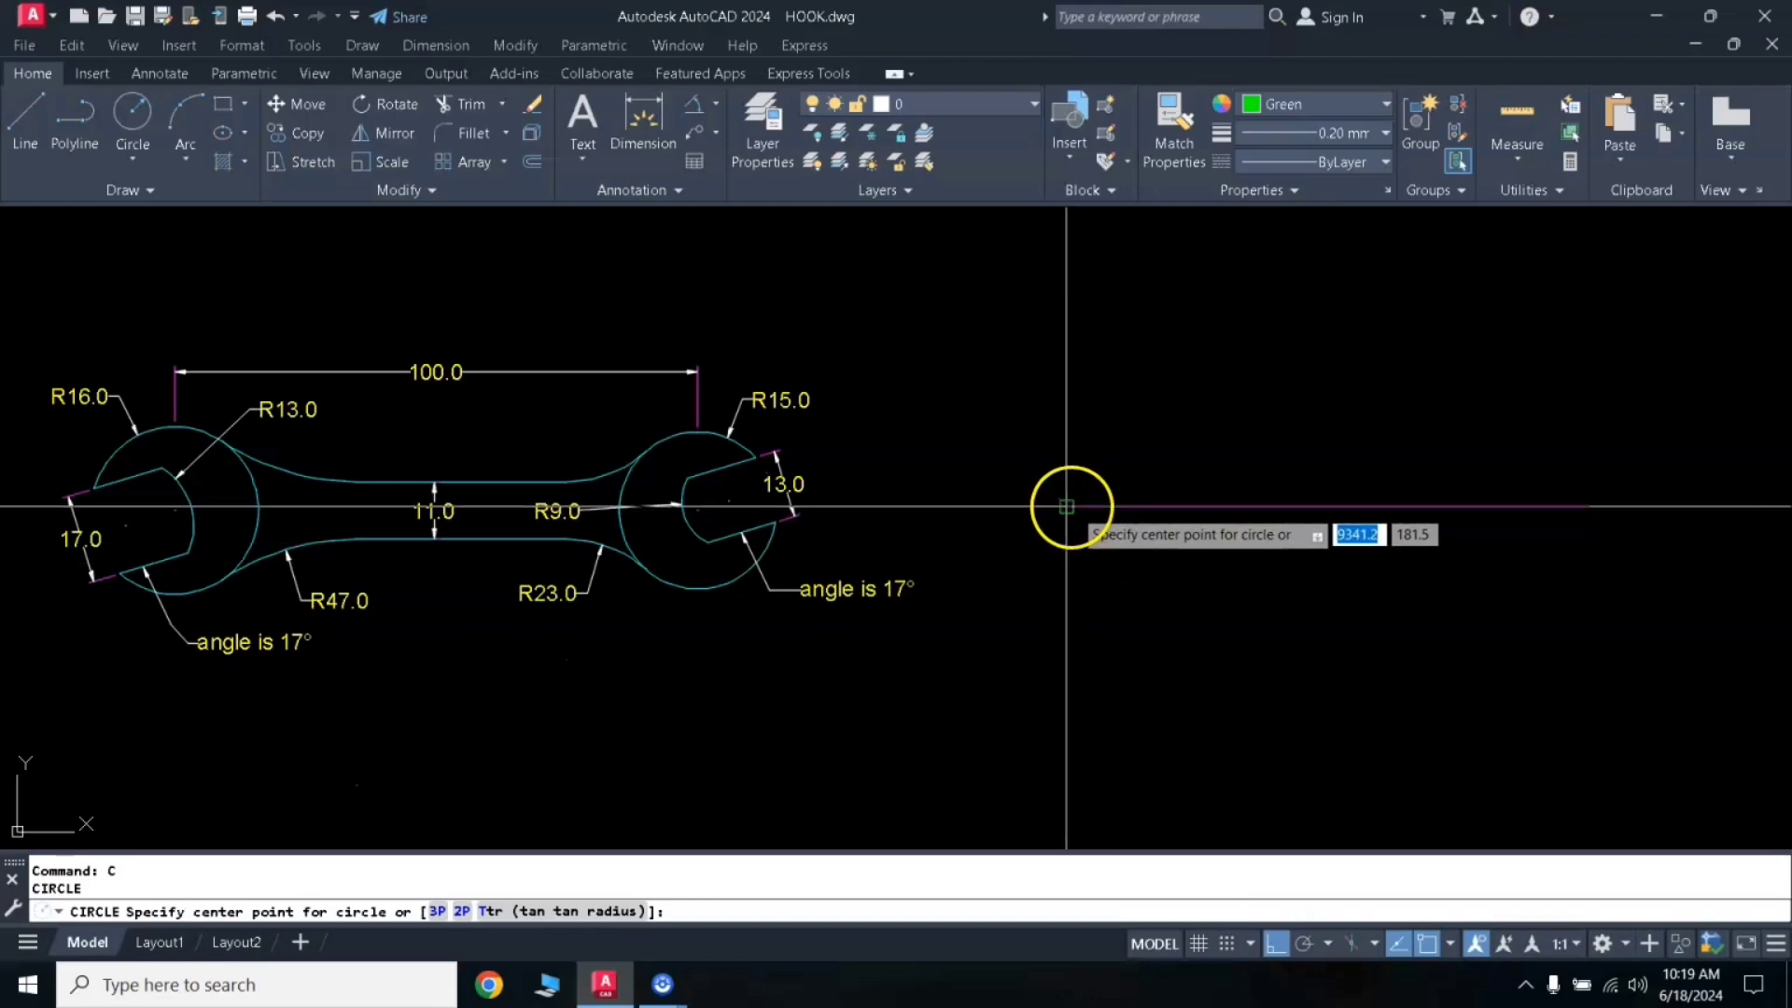
left_click(1066, 507)
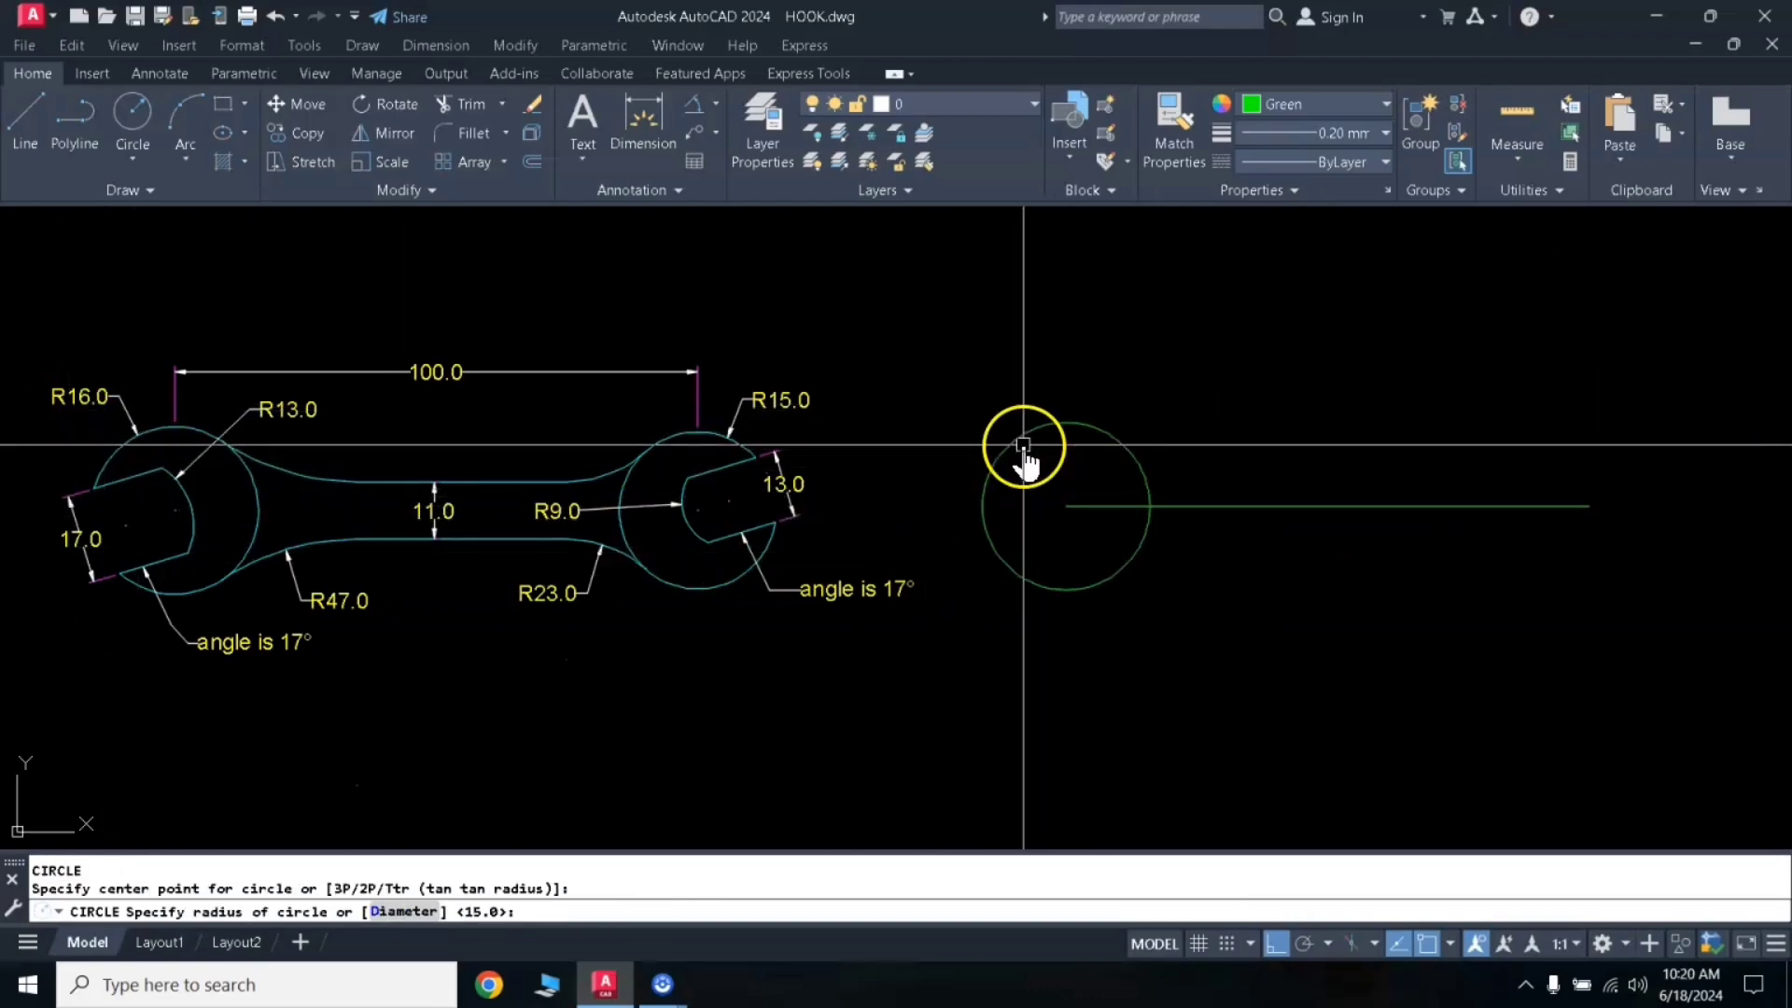
type("16")
key("Return")
left_click(1065, 507)
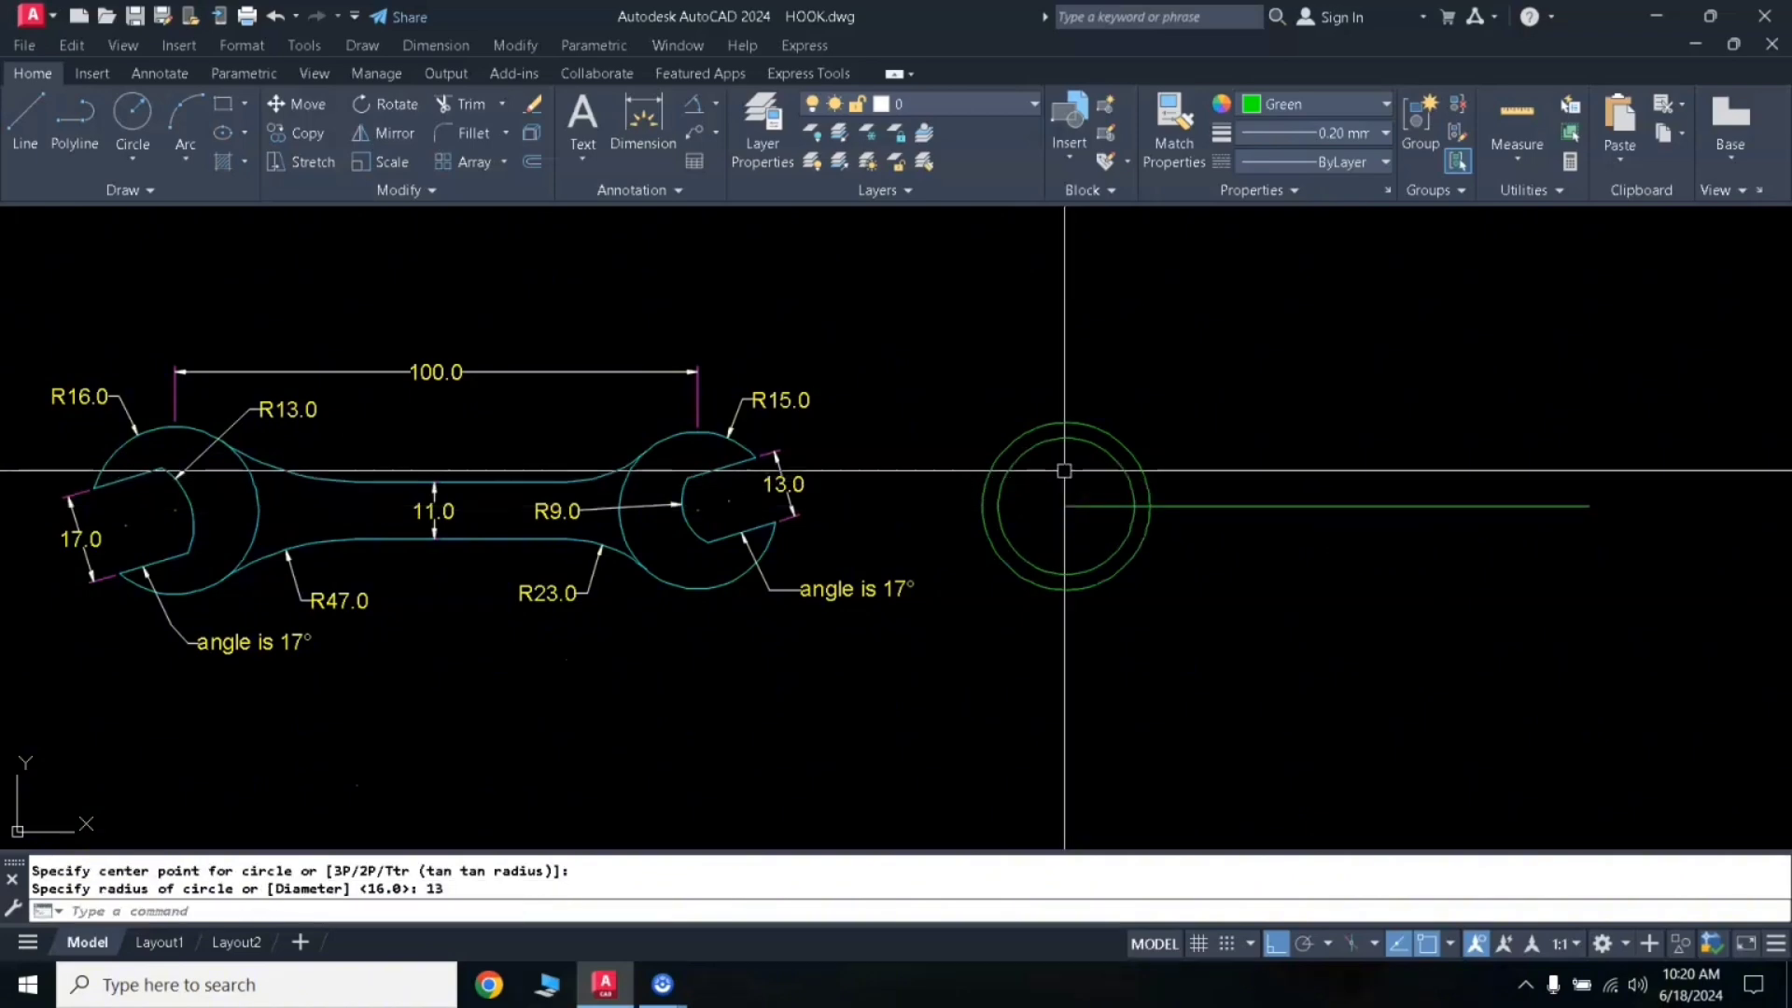
key("Return")
key("Return")
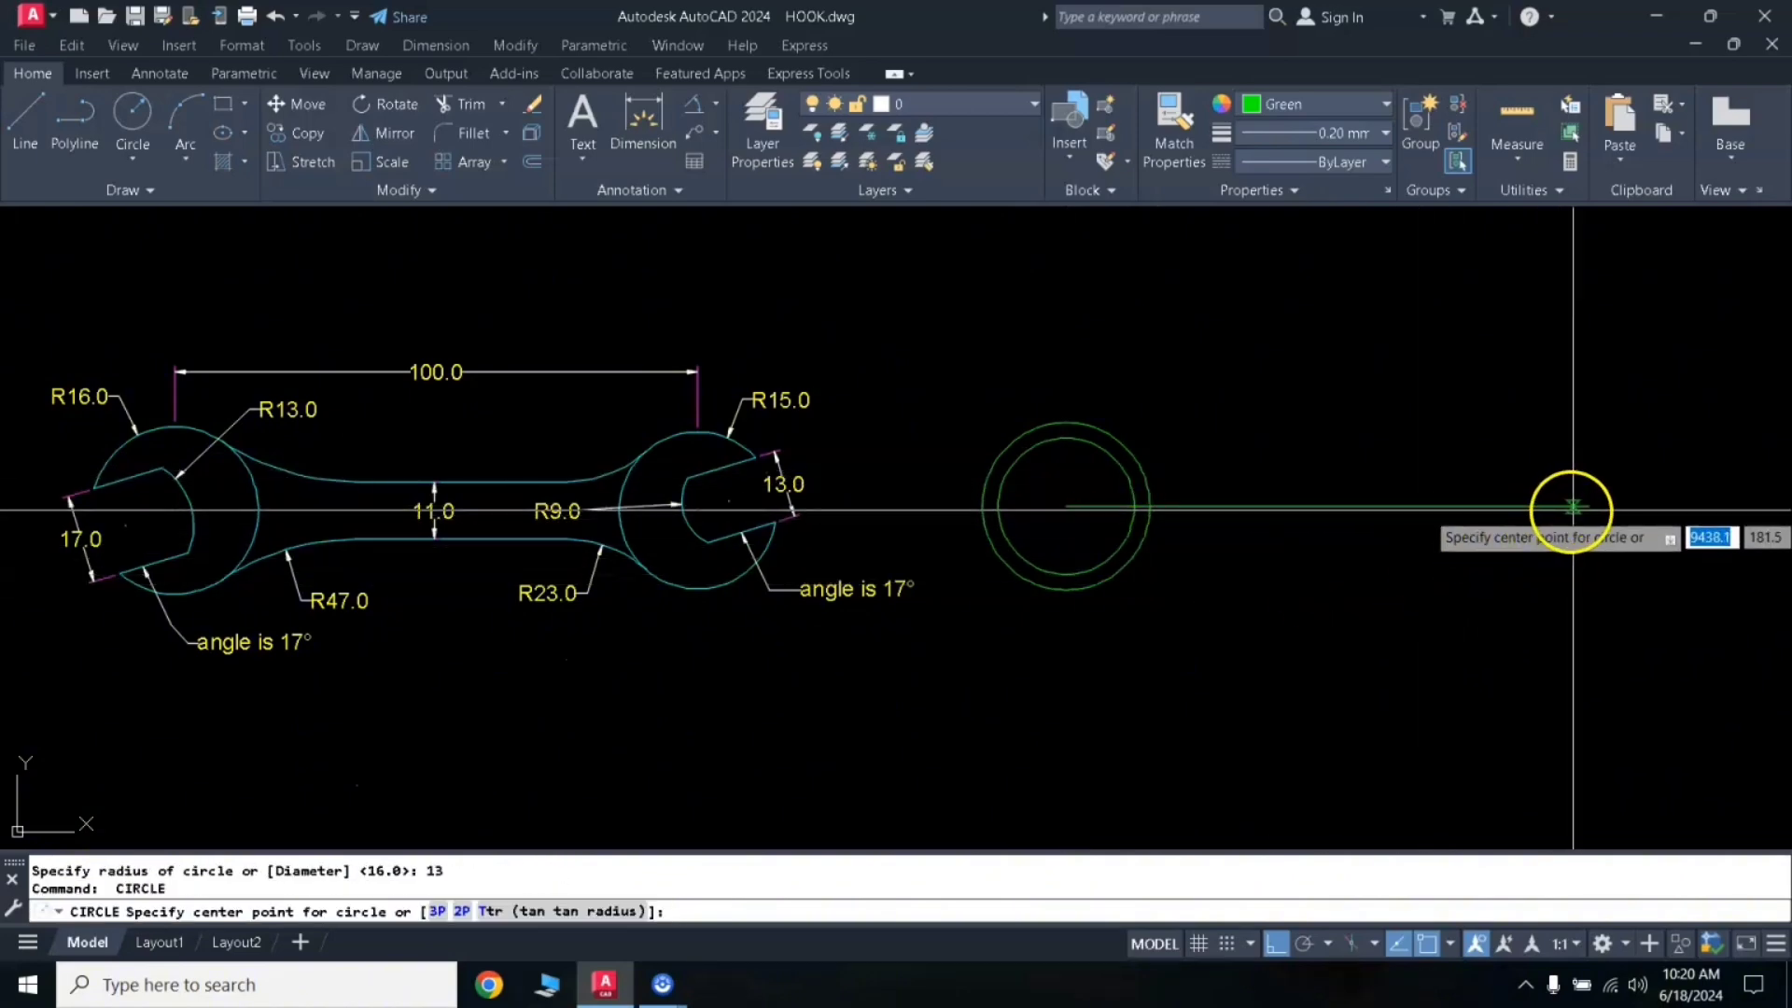
Step: Add concentric circles of radius 15 and 9 at the centre line's right end
left_click(1587, 507)
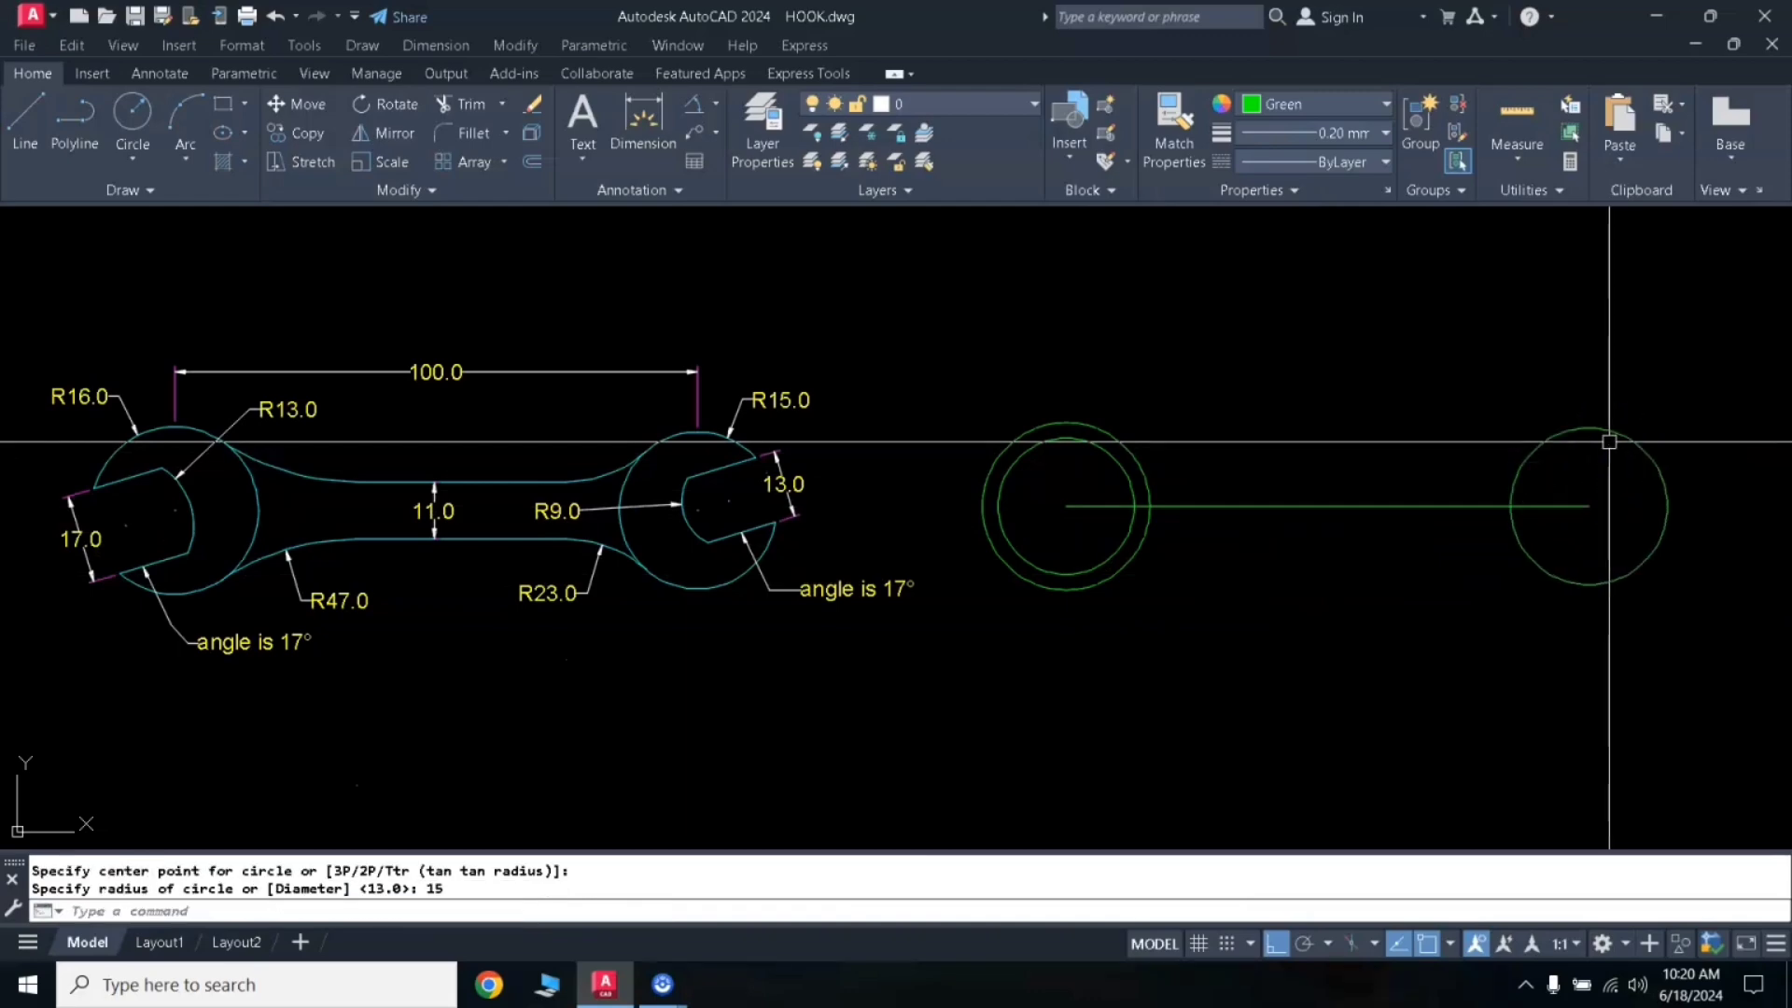
key("Return")
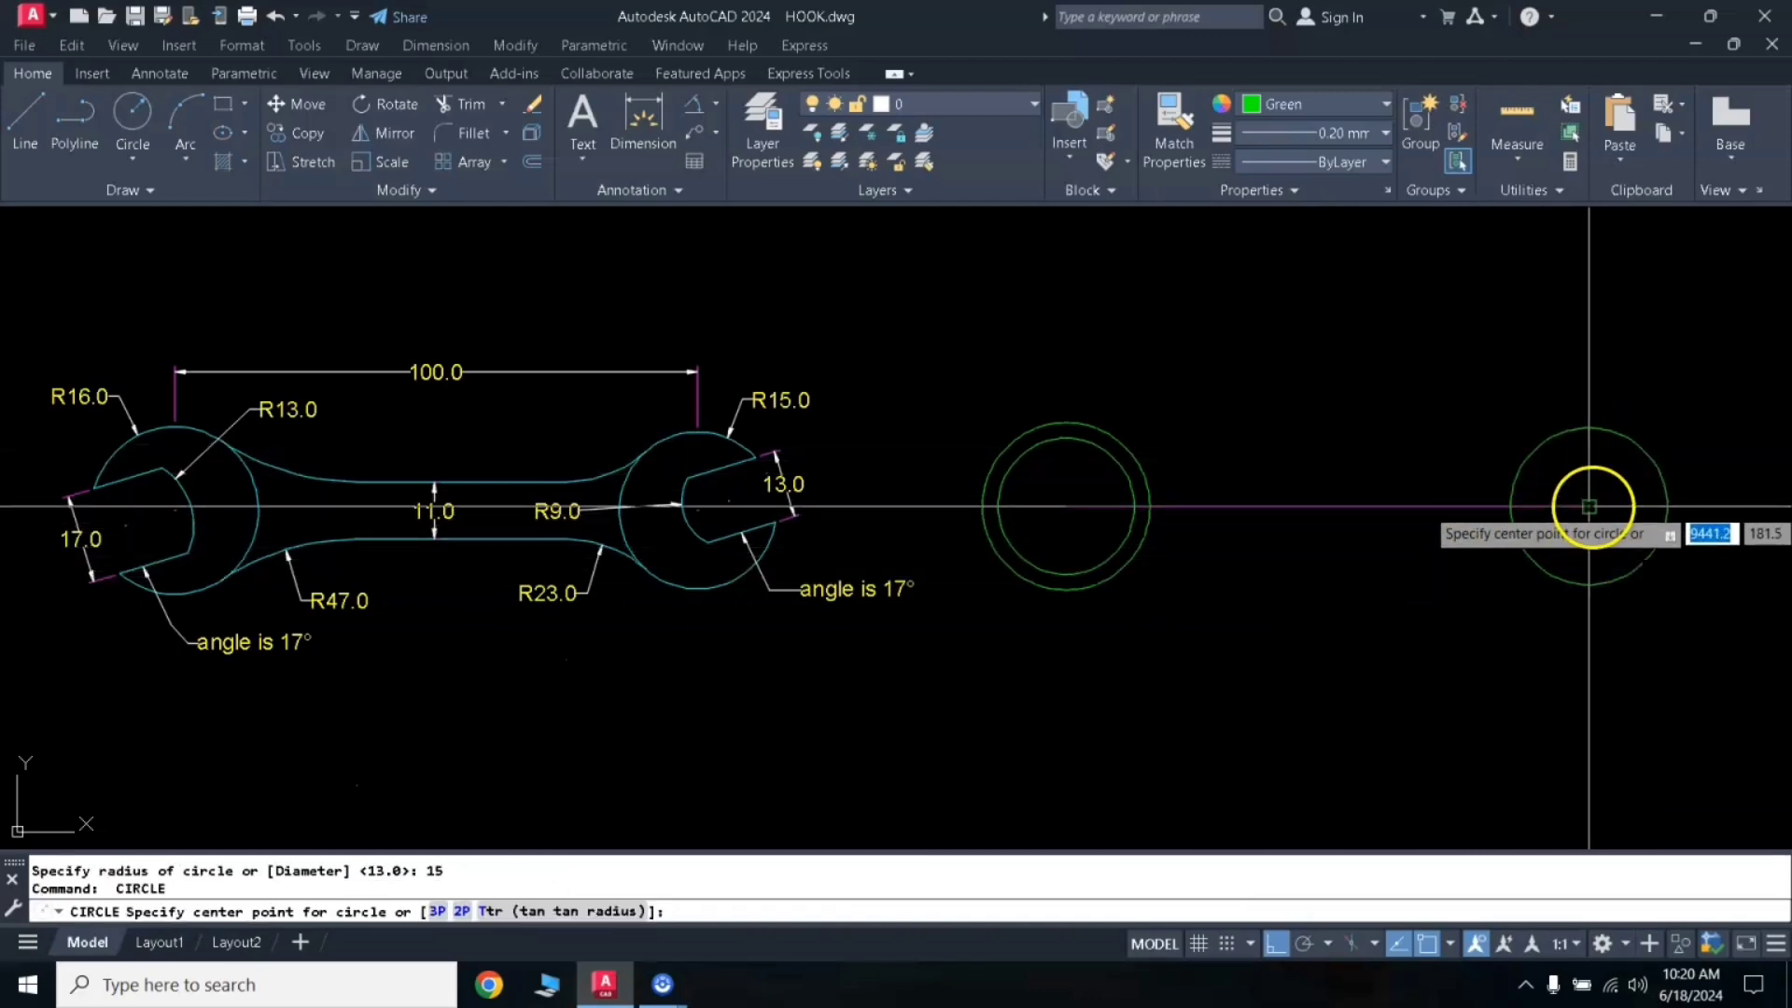
left_click(1589, 506)
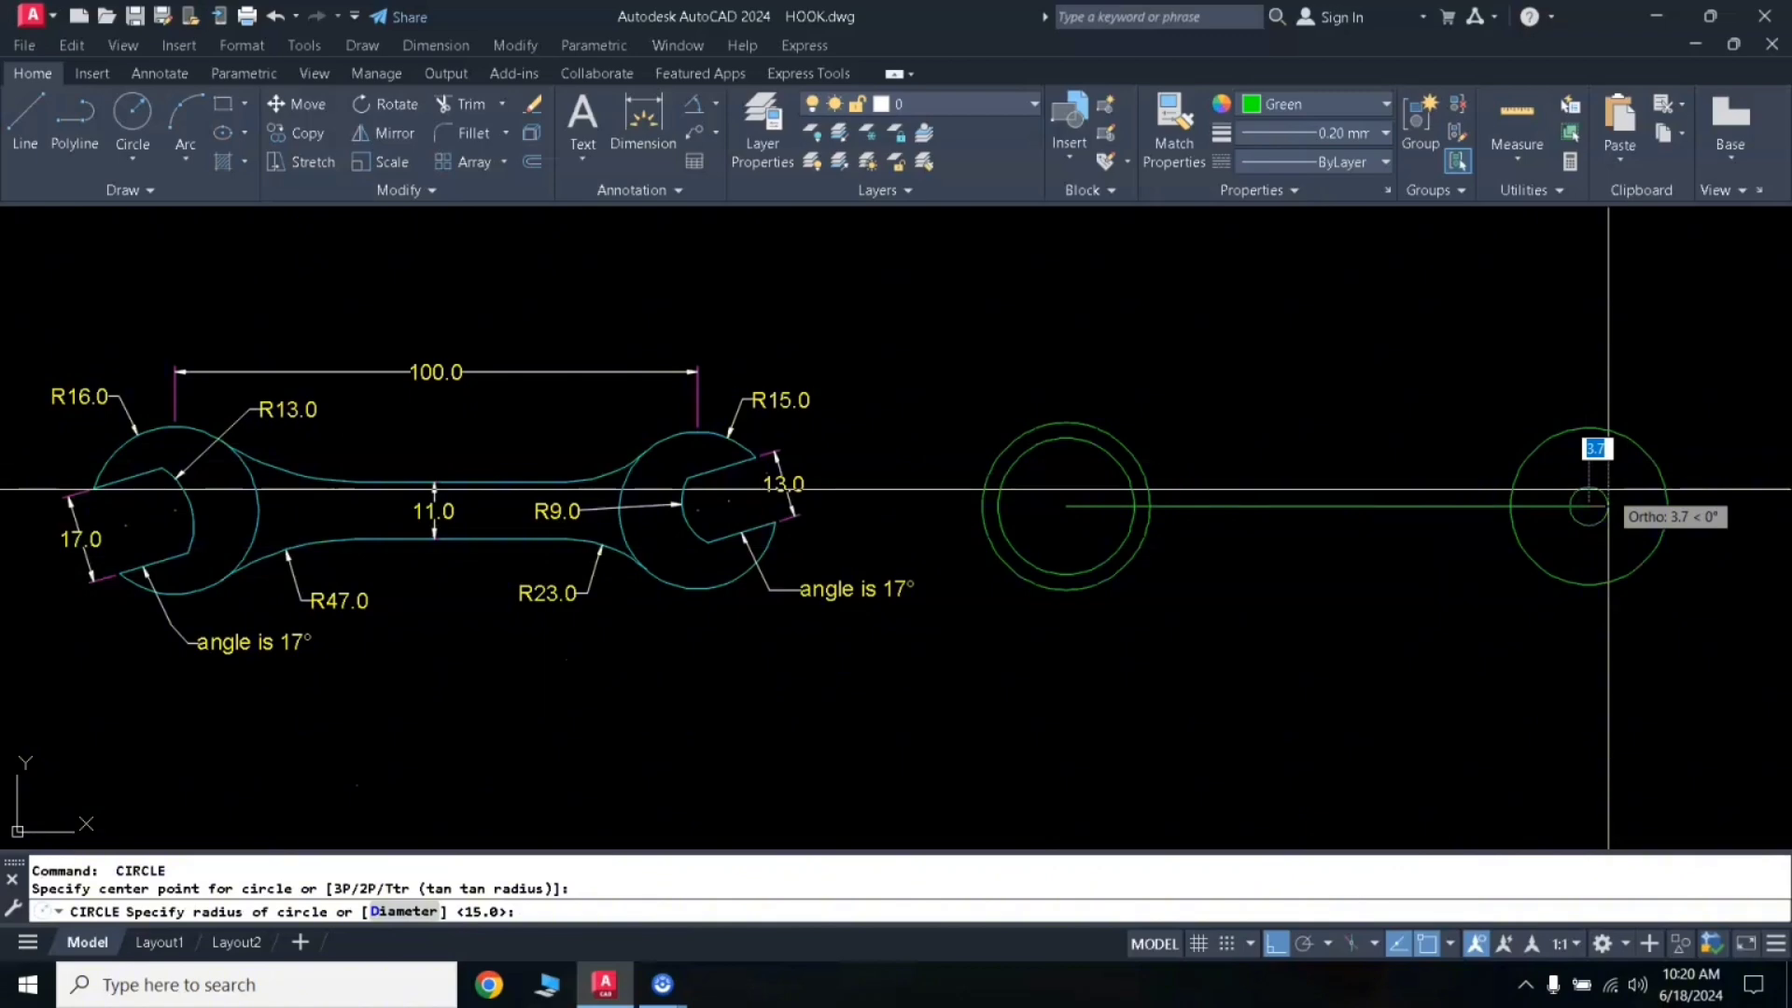
key("Return")
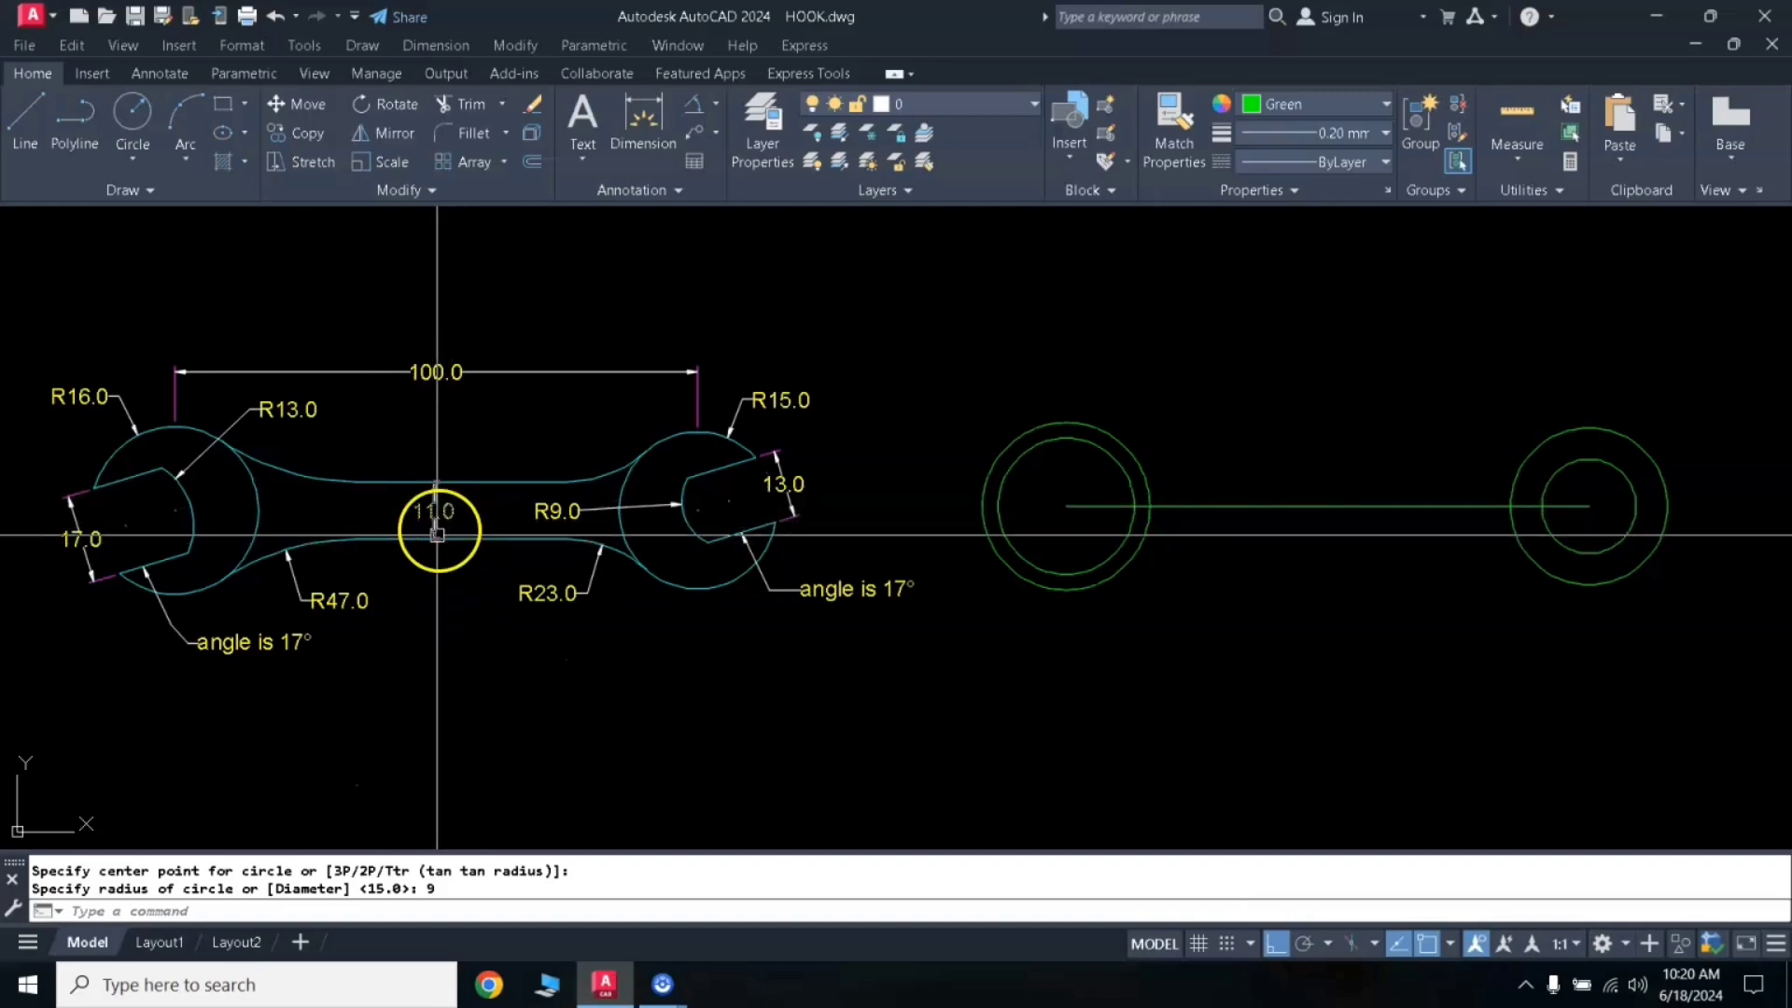
Step: Offset the centre line 5.5 above and below to form the handle edges
type("o")
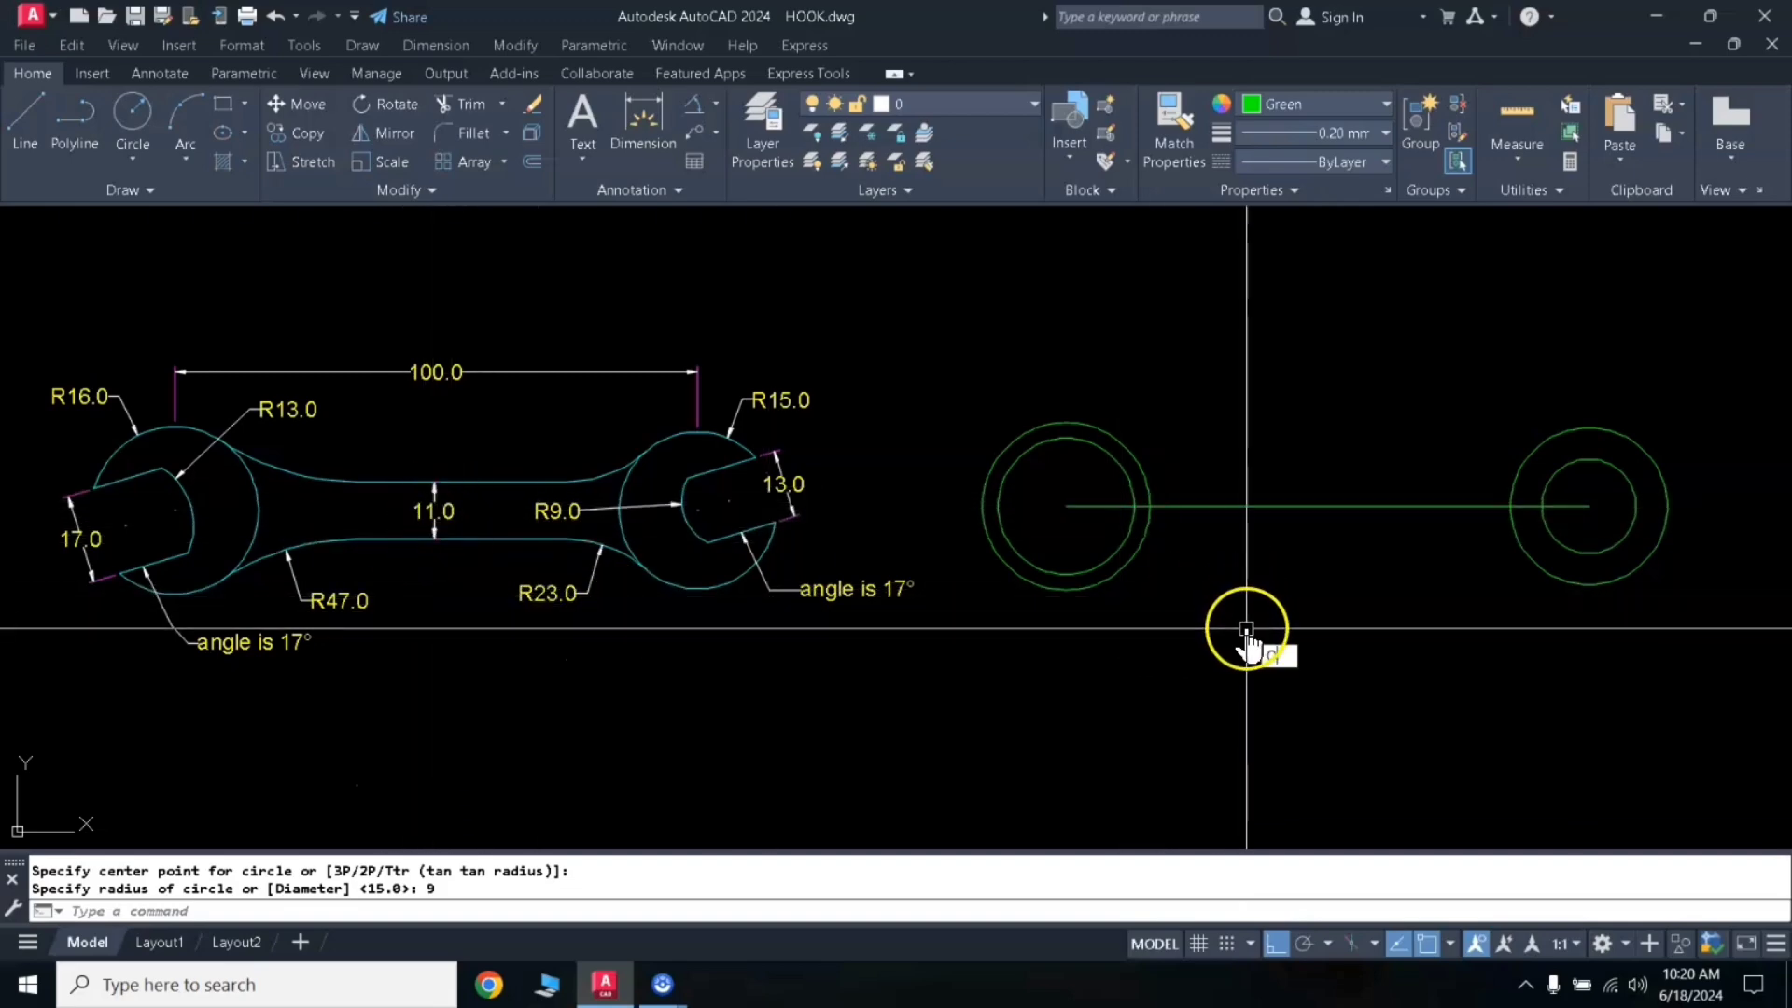
key("Return")
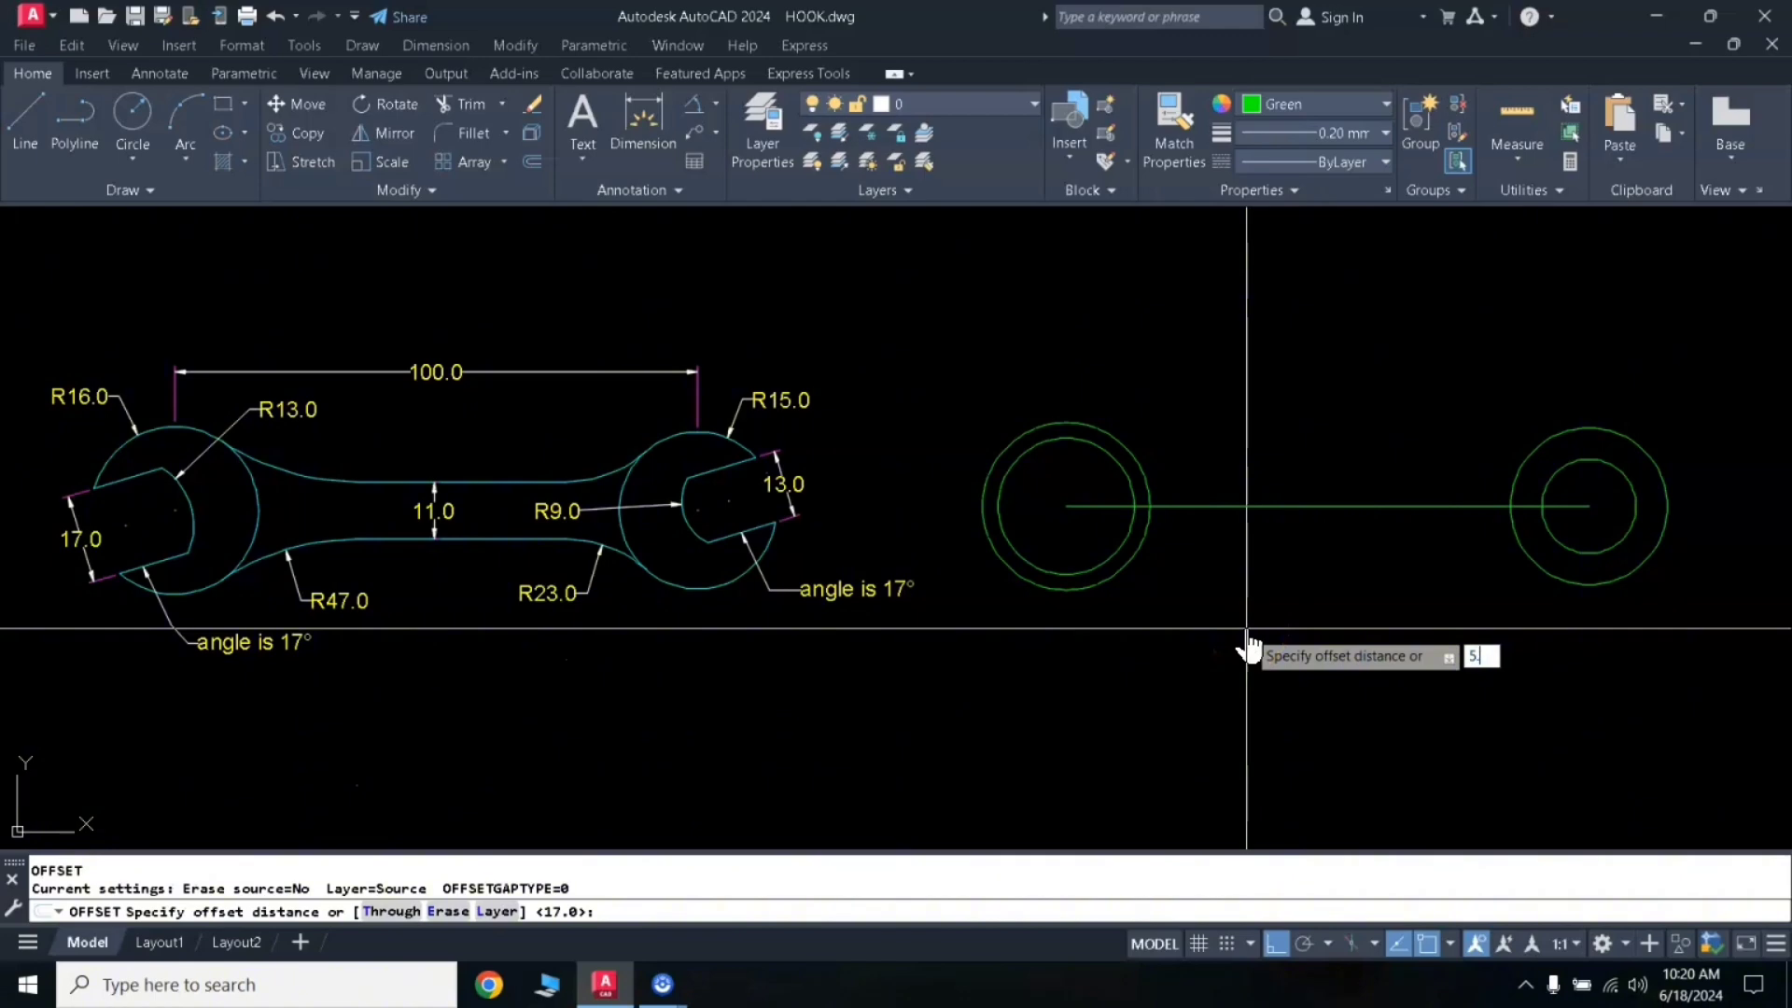
type("5.5")
key("Return")
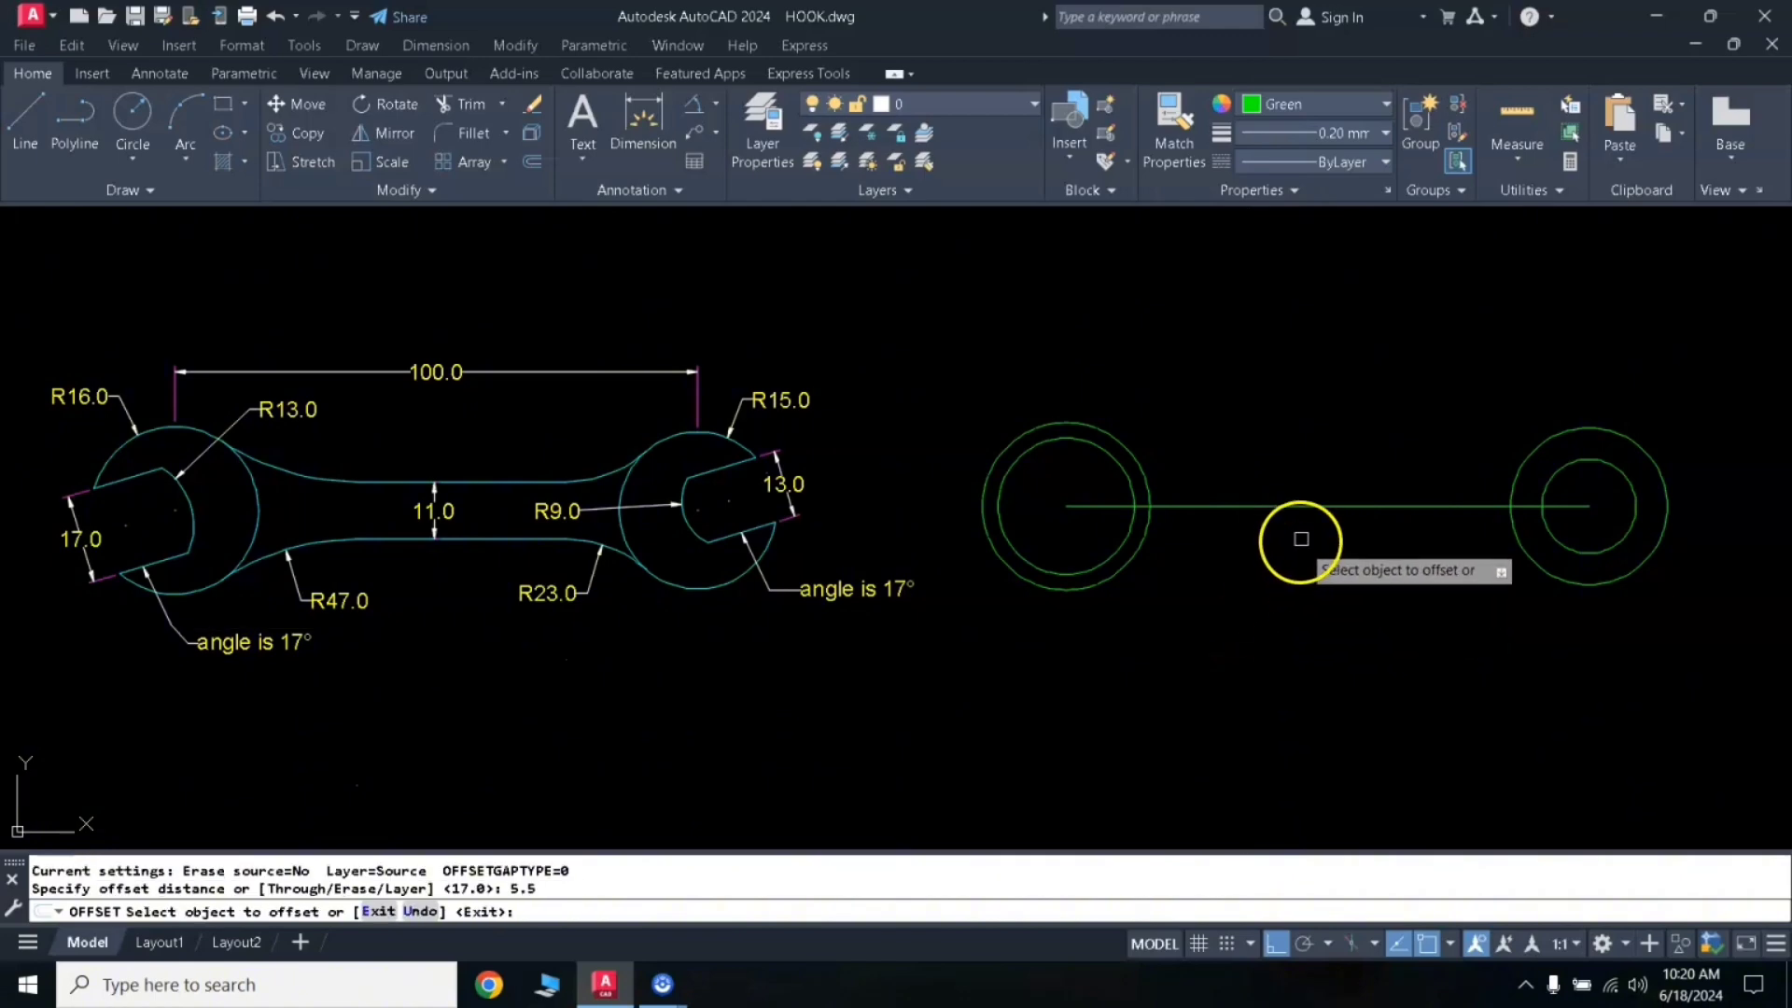
left_click(1296, 509)
left_click(1295, 476)
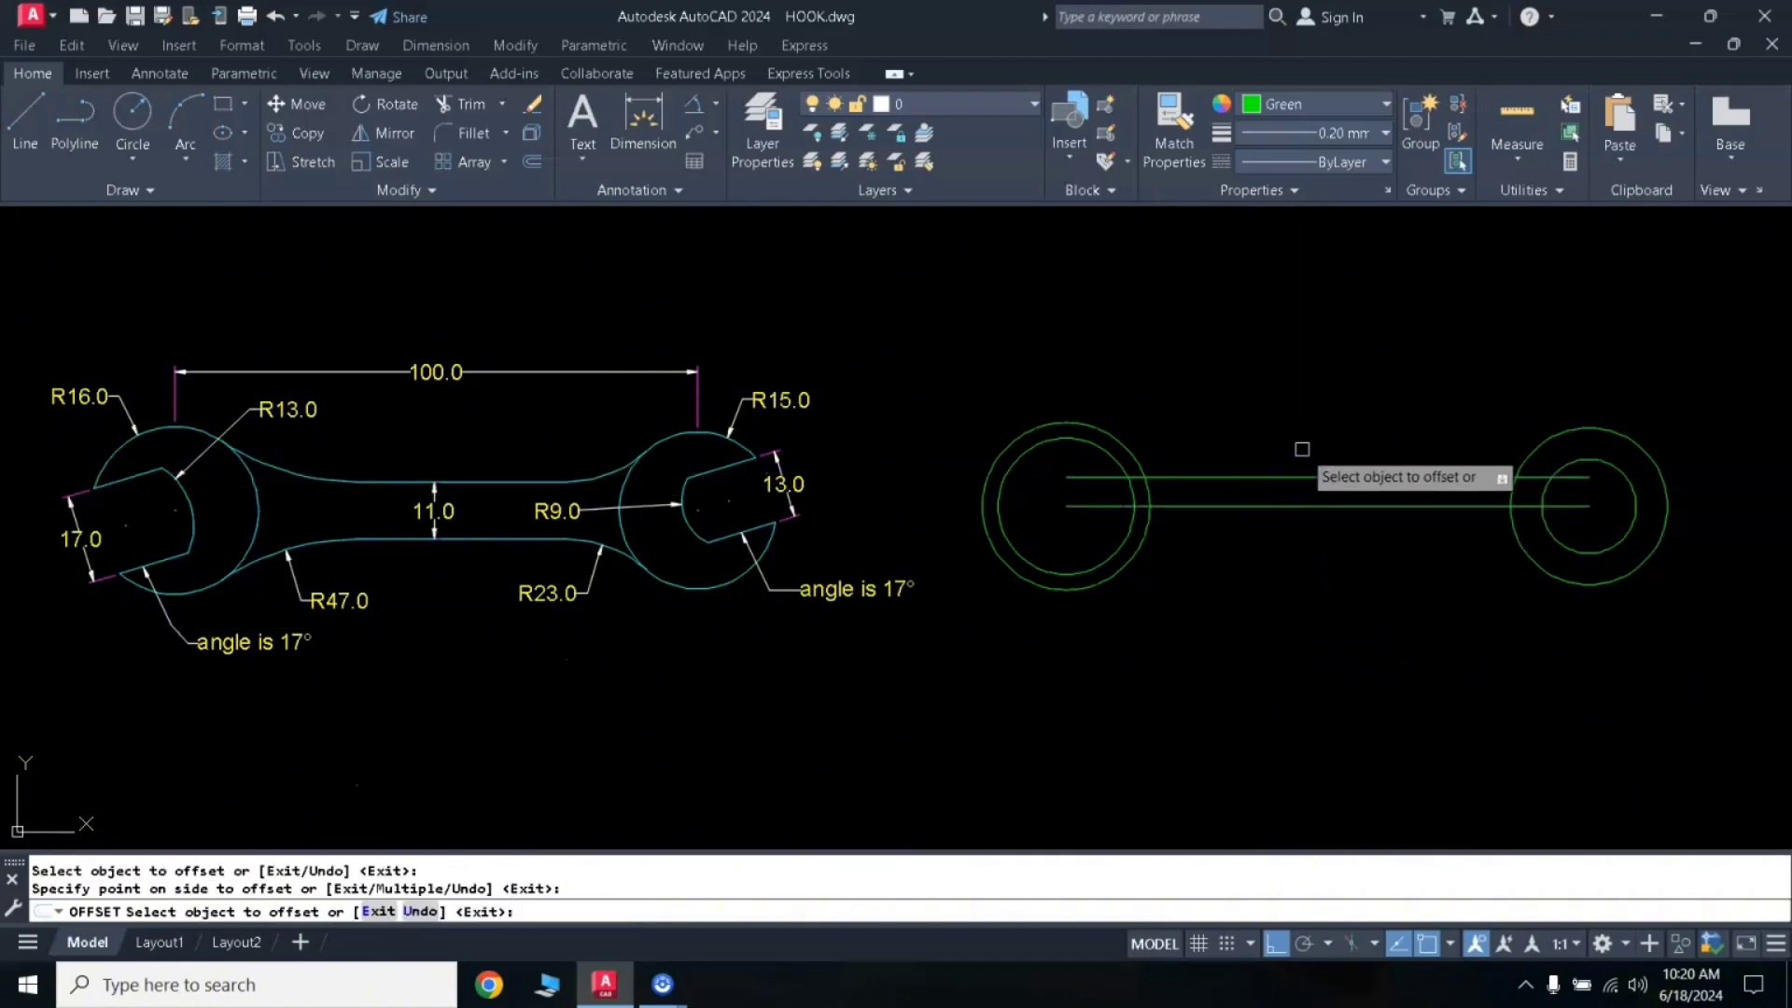
left_click(1301, 510)
left_click(1287, 594)
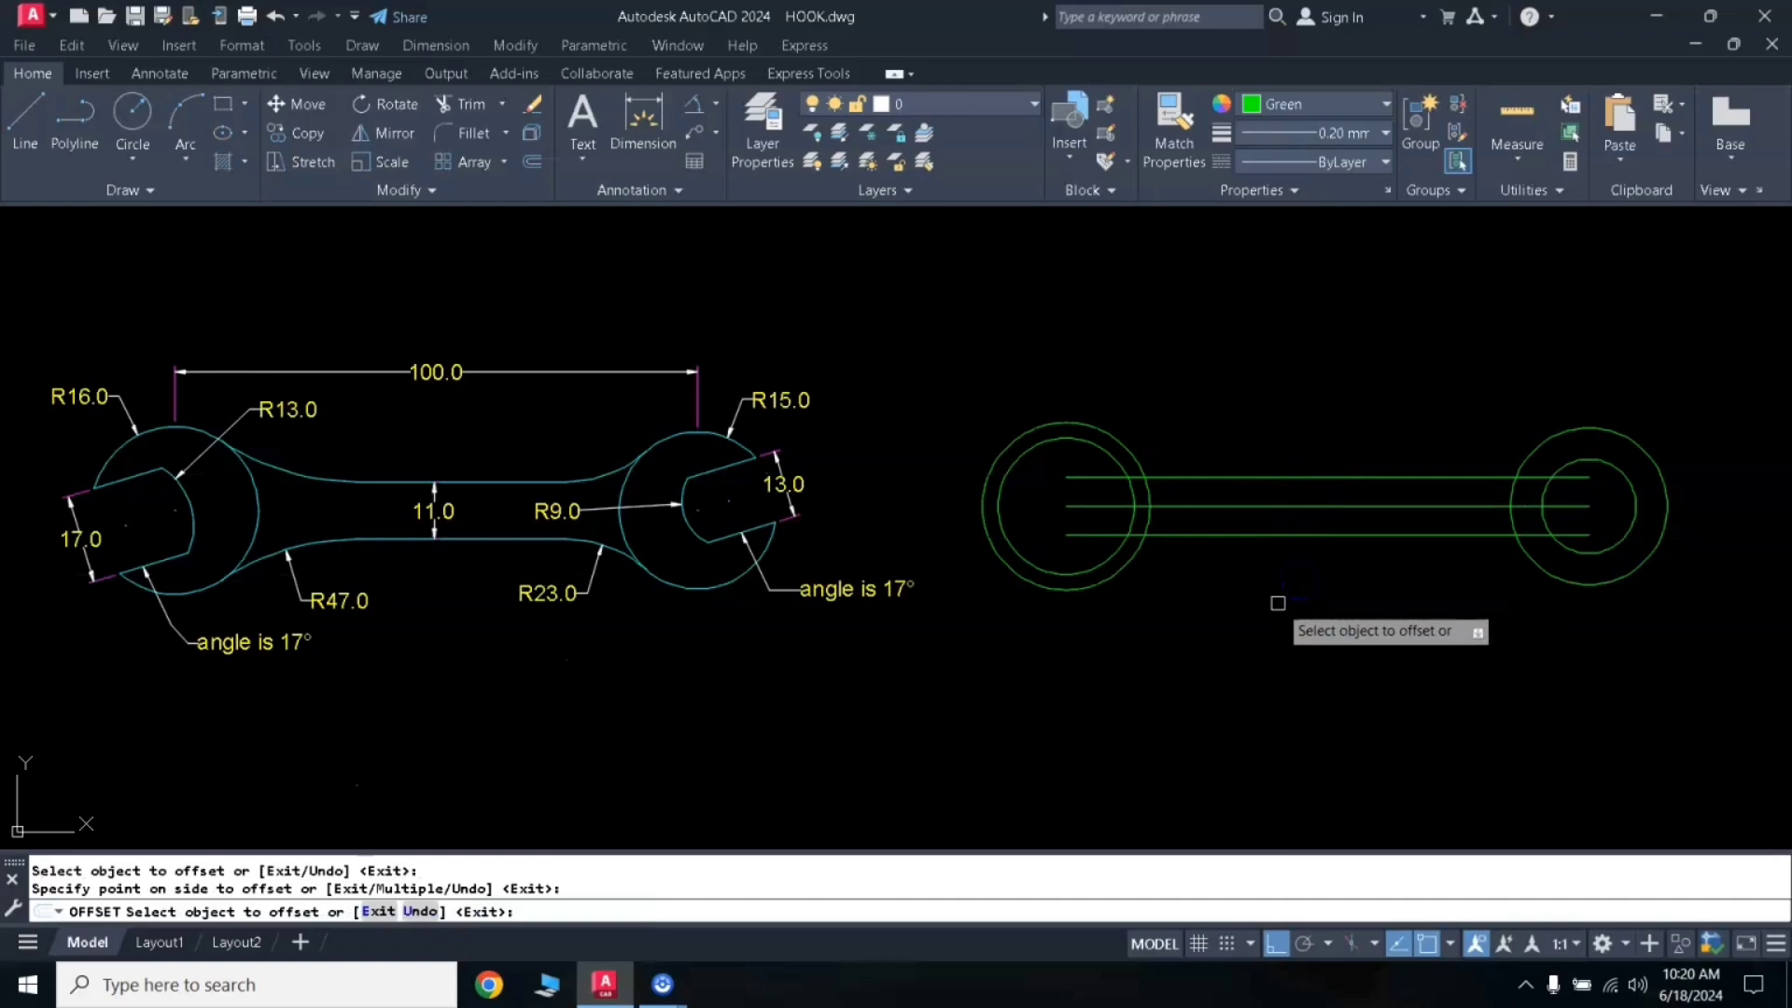
key("Return")
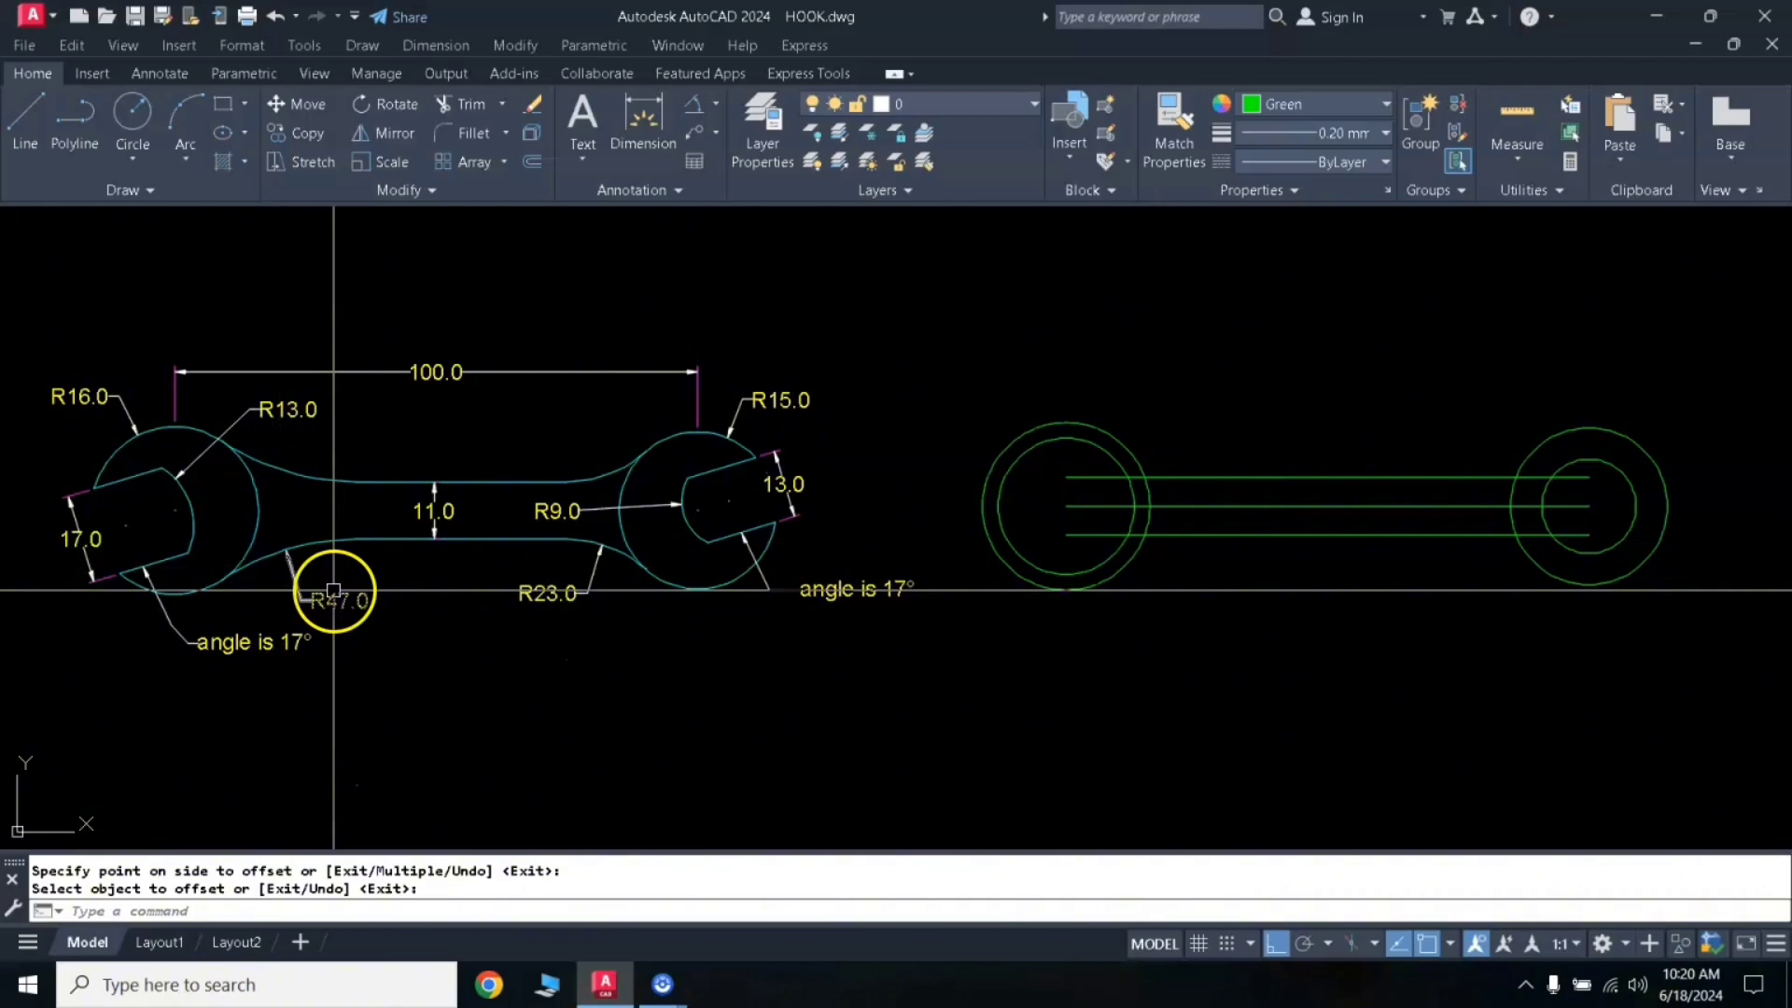
Step: Fillet both handle edges to the left outer circle with radius 47
type("f")
key("Return")
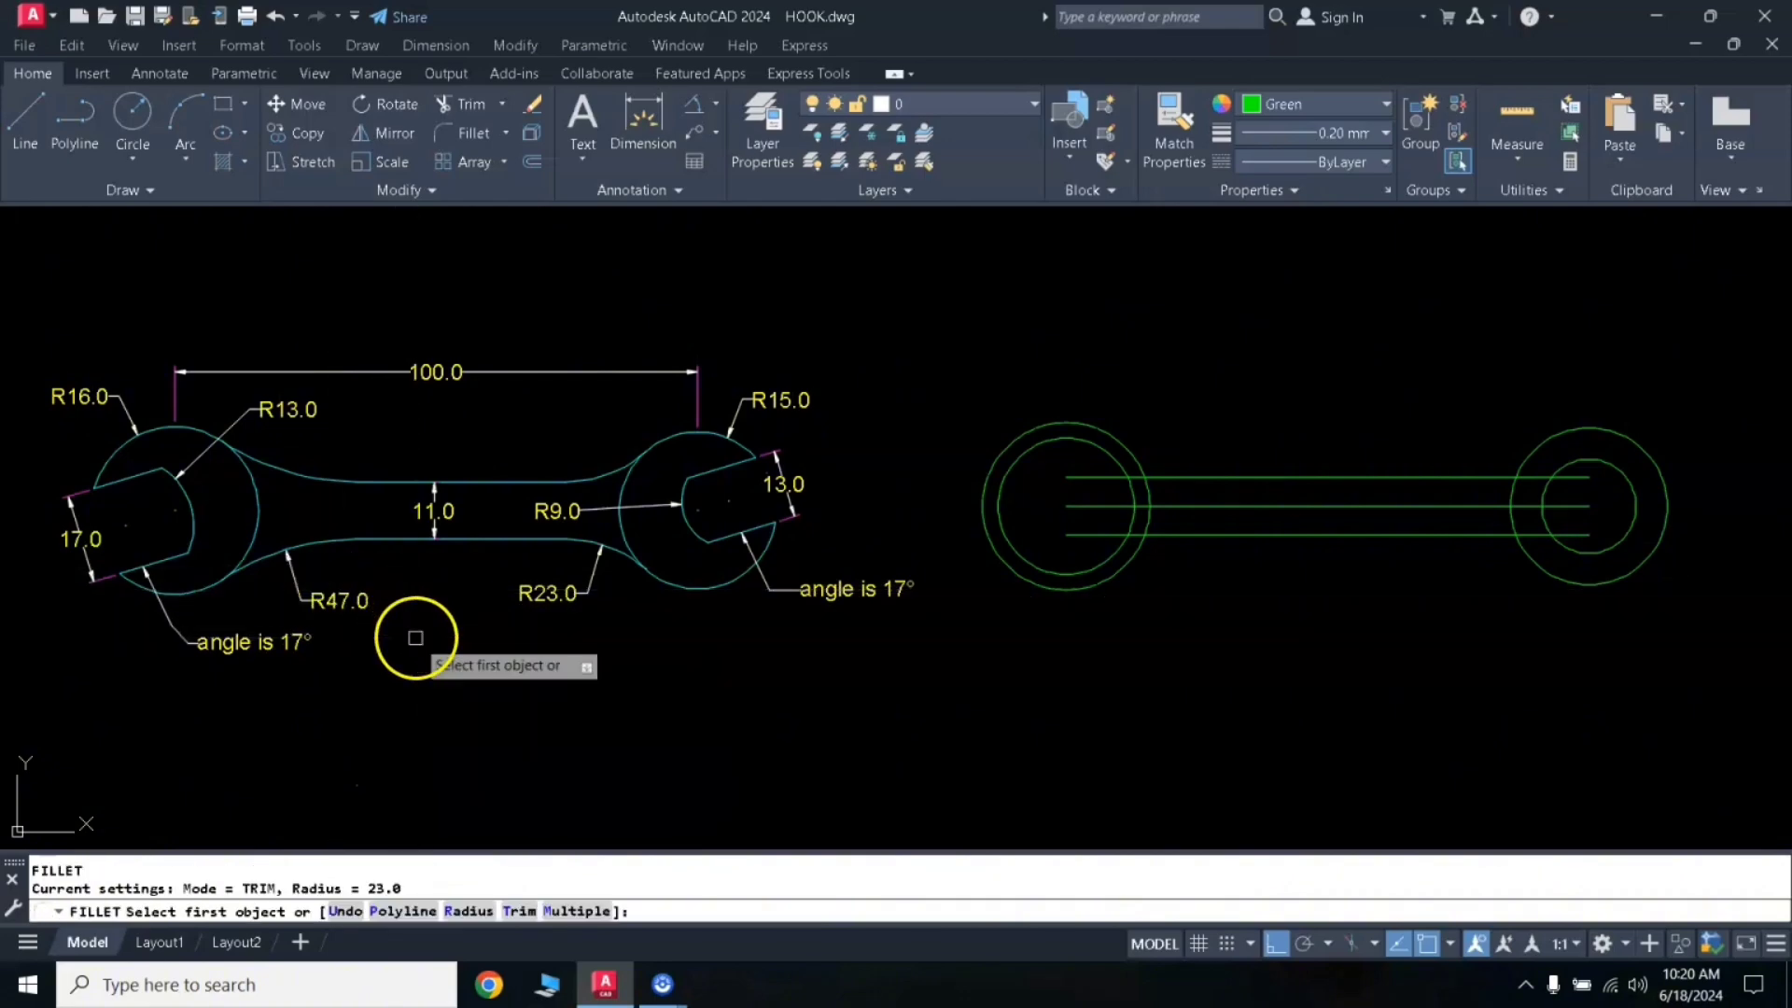
type("R")
key("Return")
type("47")
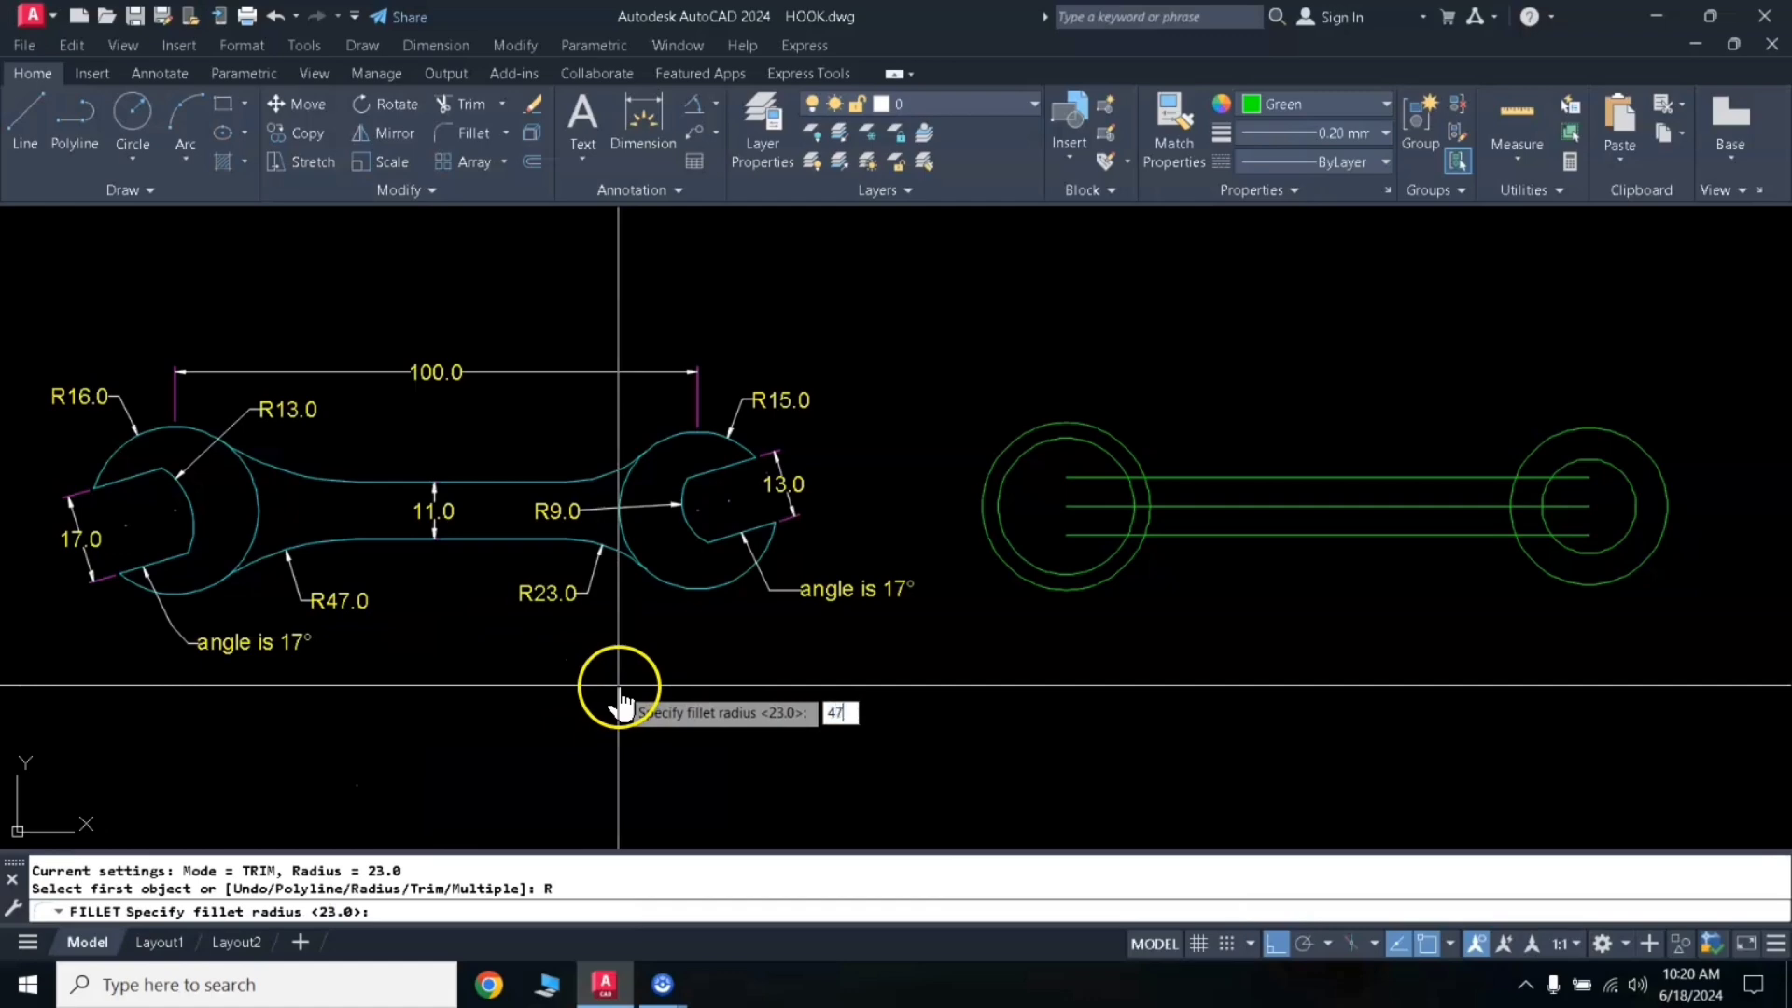
key("Return")
left_click(1125, 572)
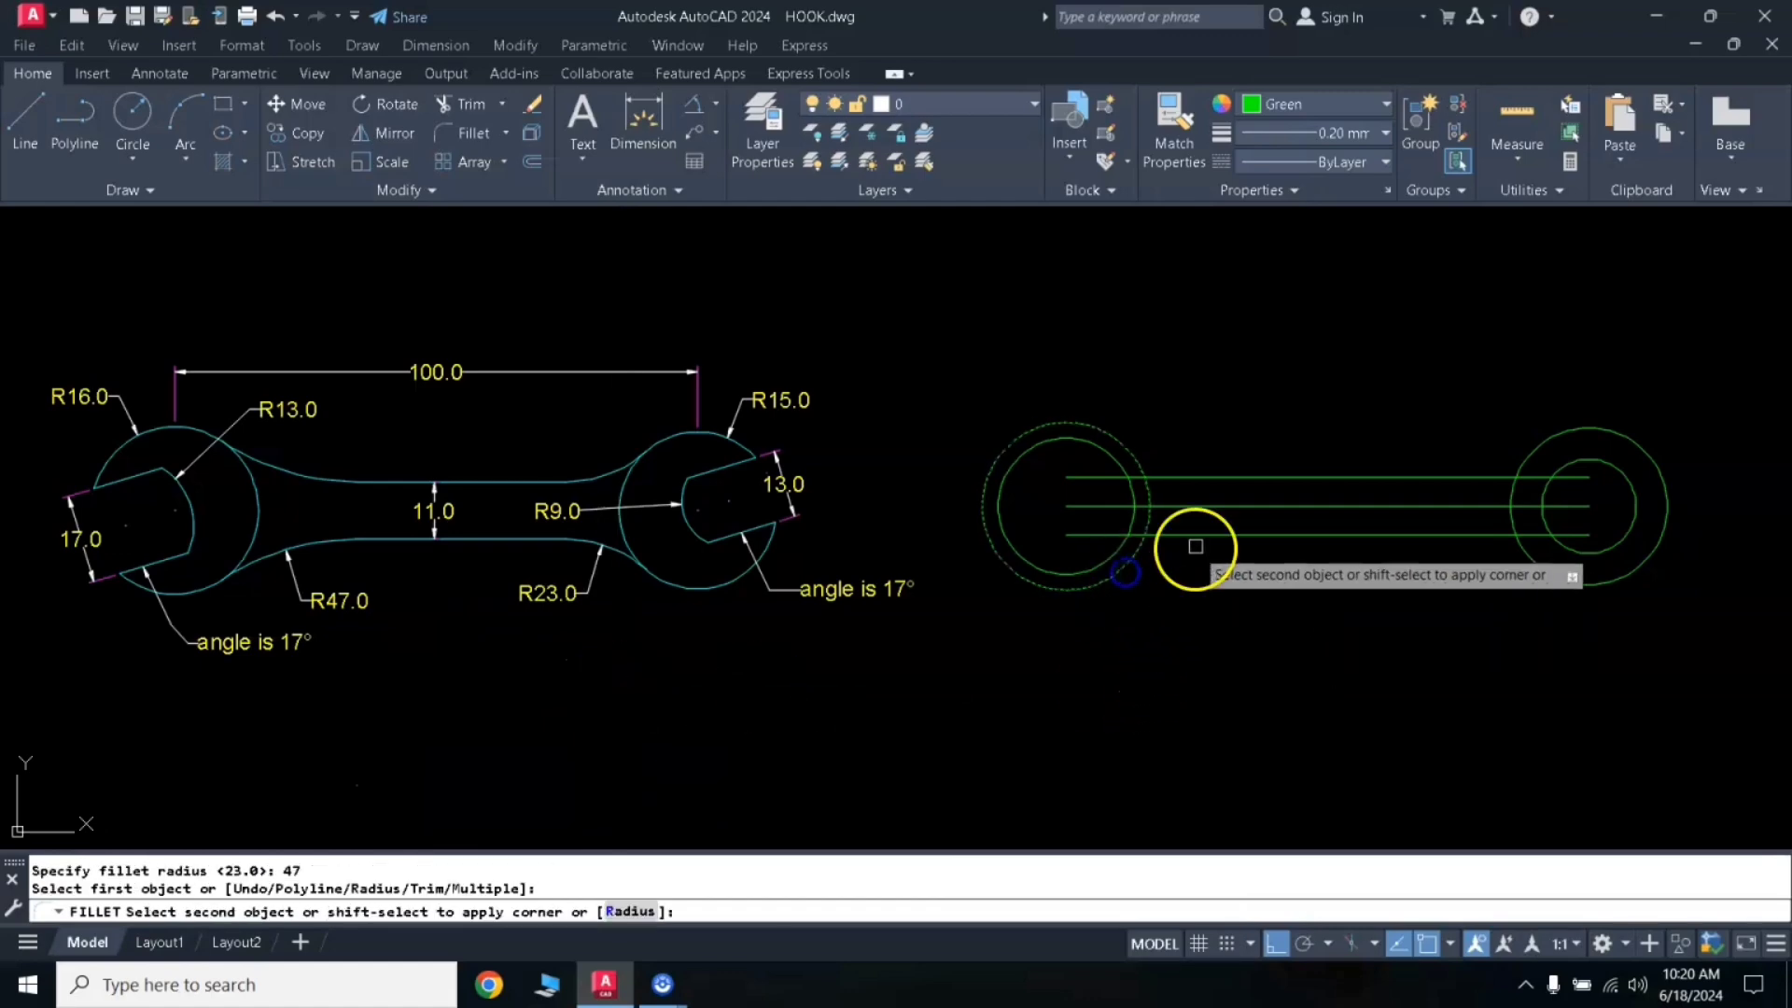
left_click(1202, 542)
key("Return")
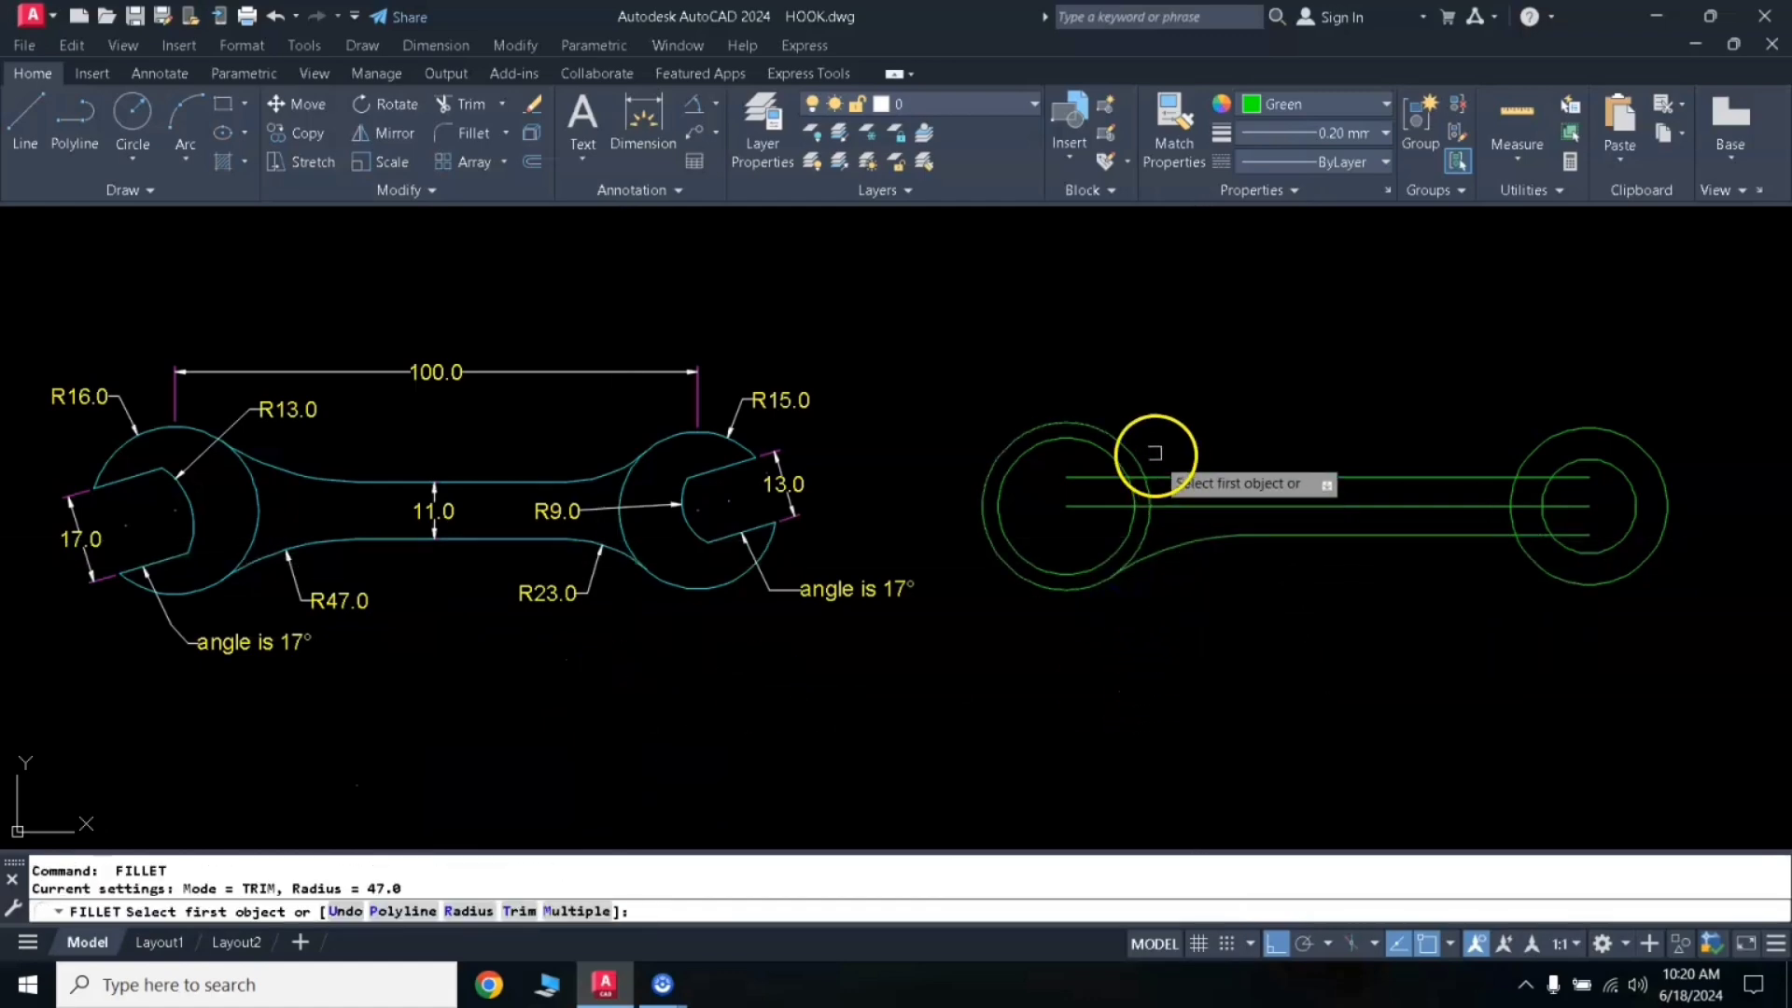
left_click(1123, 441)
left_click(1190, 474)
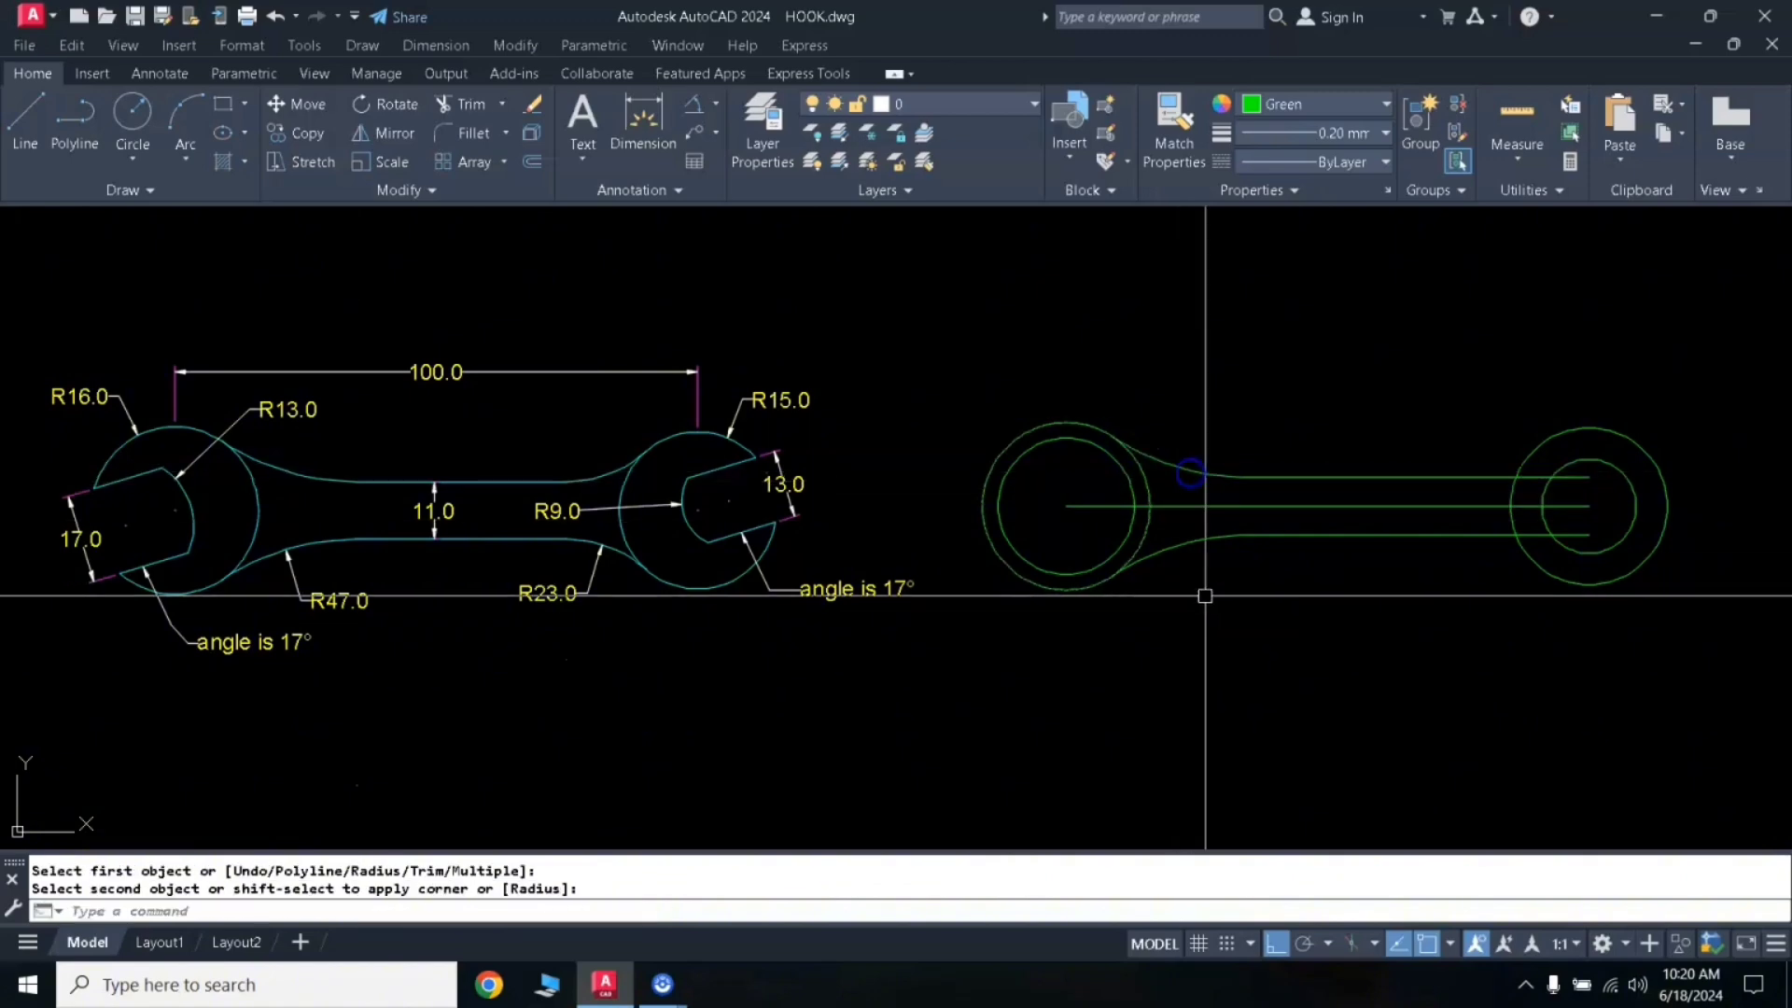
key("Return")
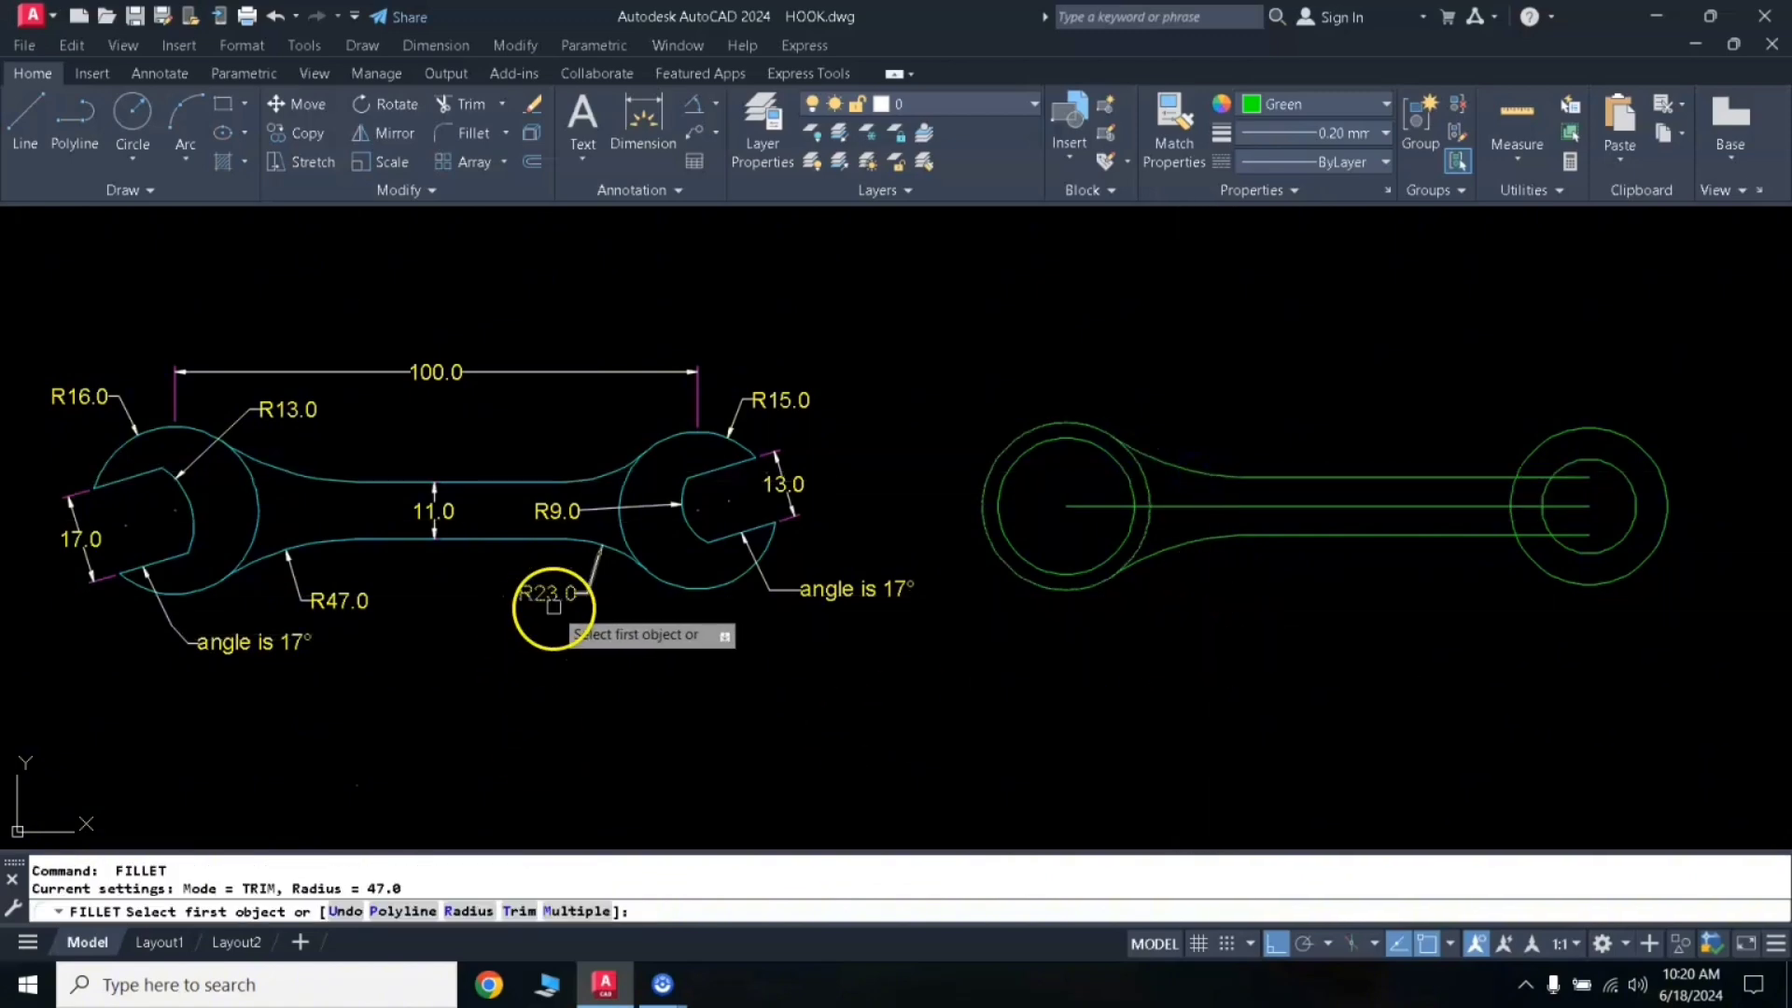
key("Return")
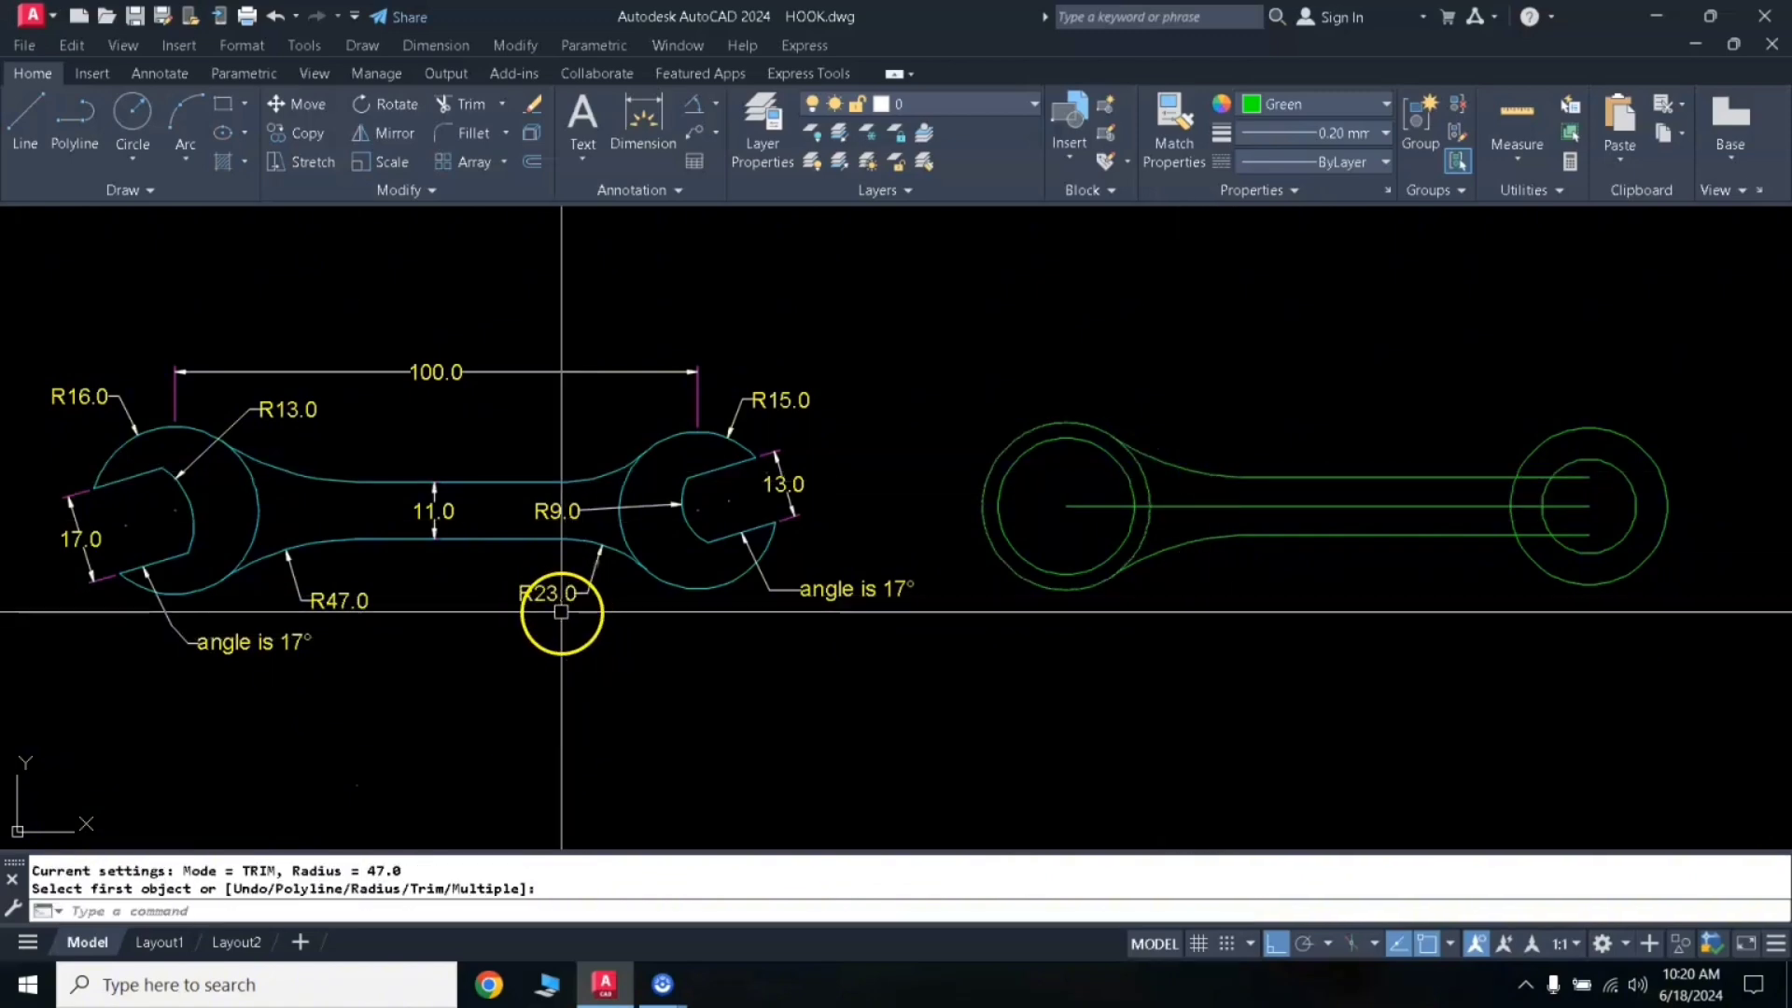
Step: Fillet both handle edges to the right outer circle with radius 23
key("Return")
type("R")
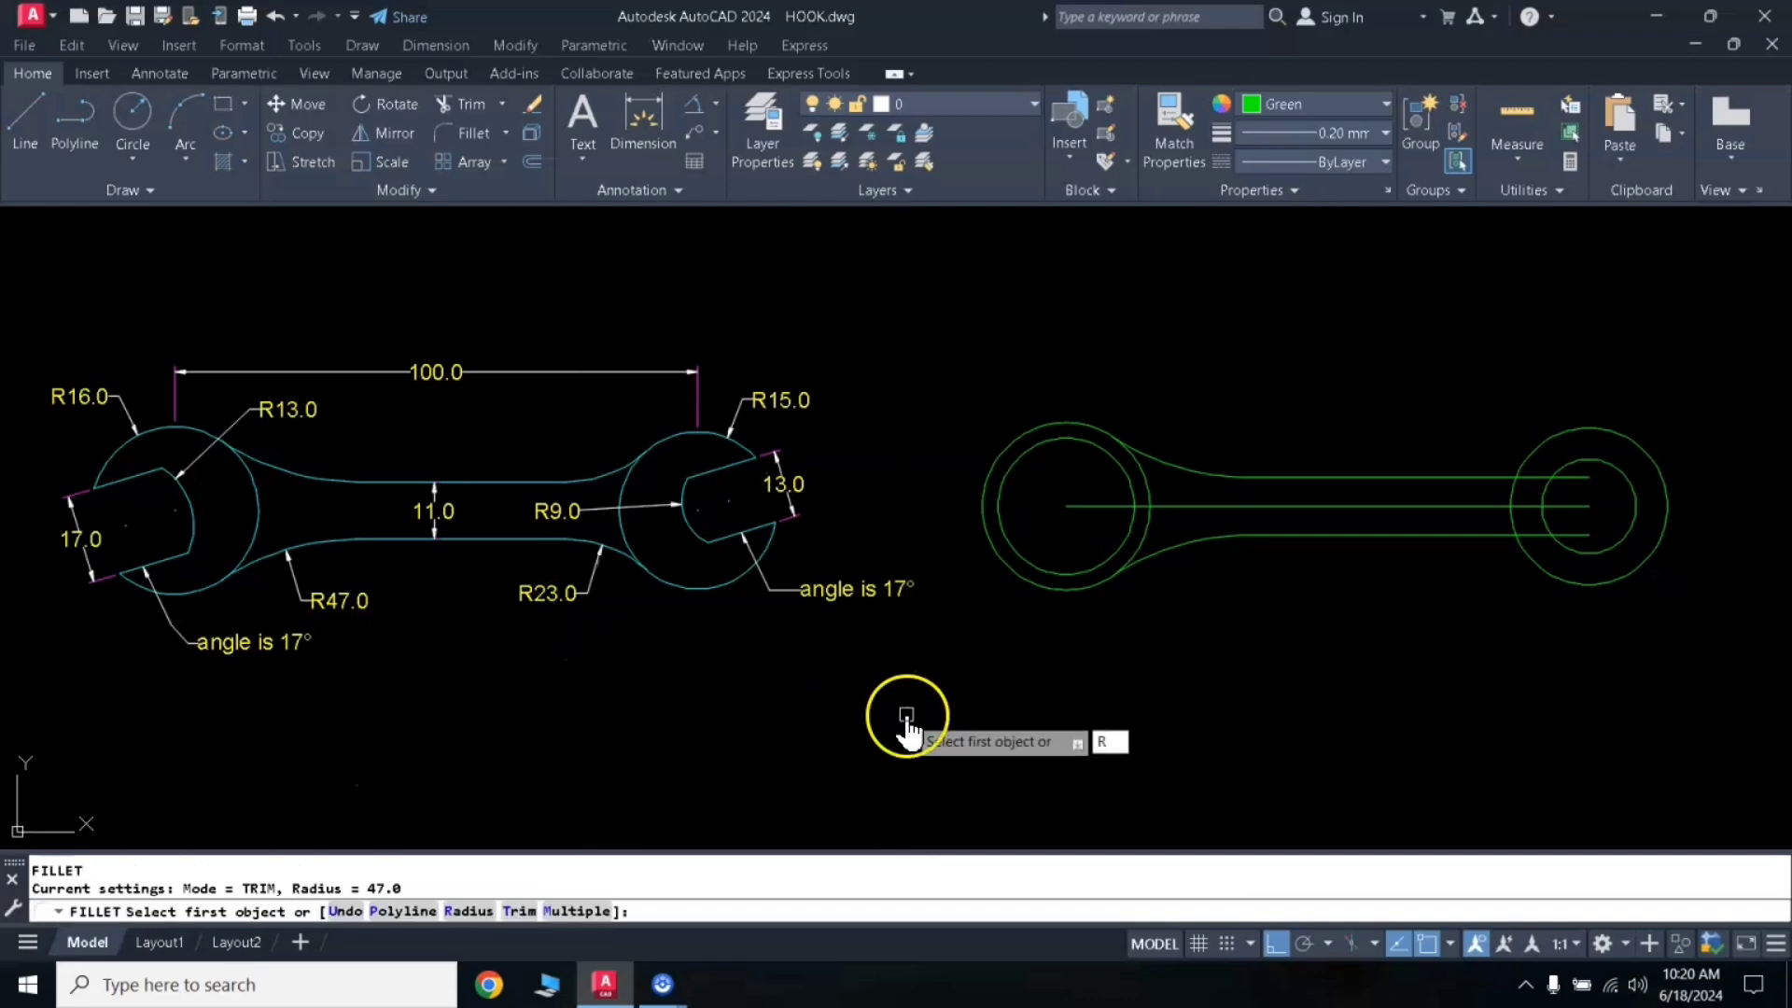
key("Return")
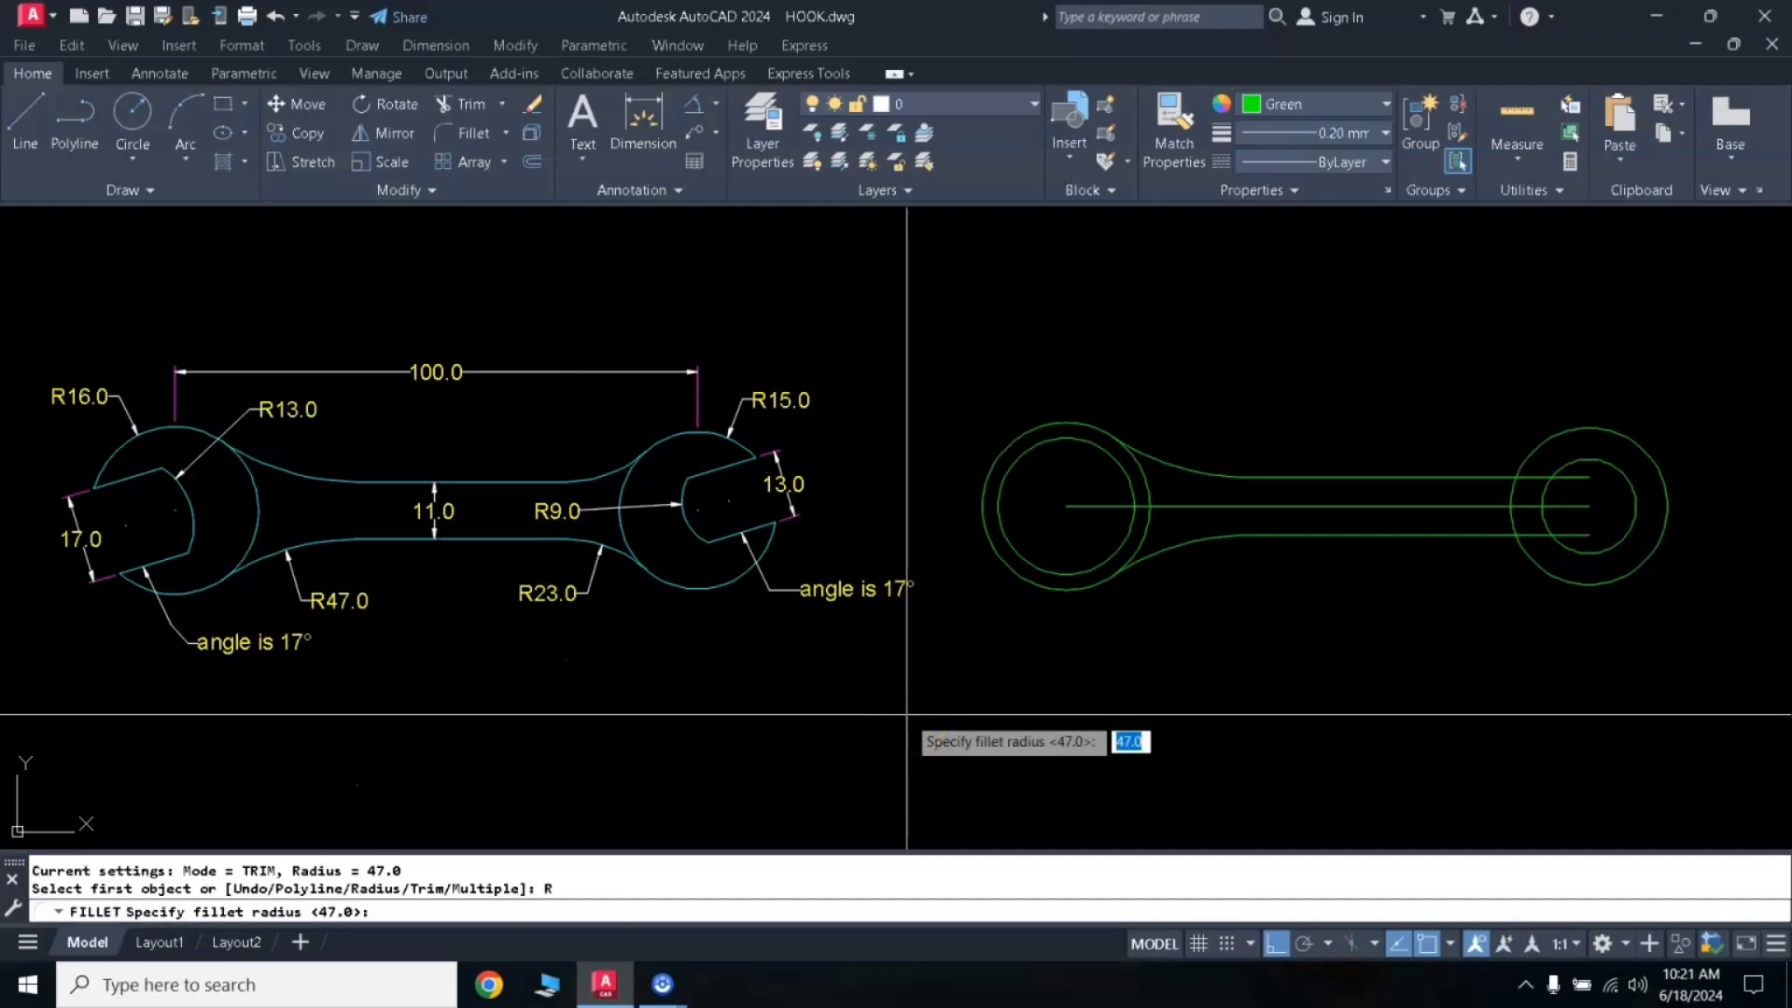
type("23")
key("Return")
left_click(1410, 534)
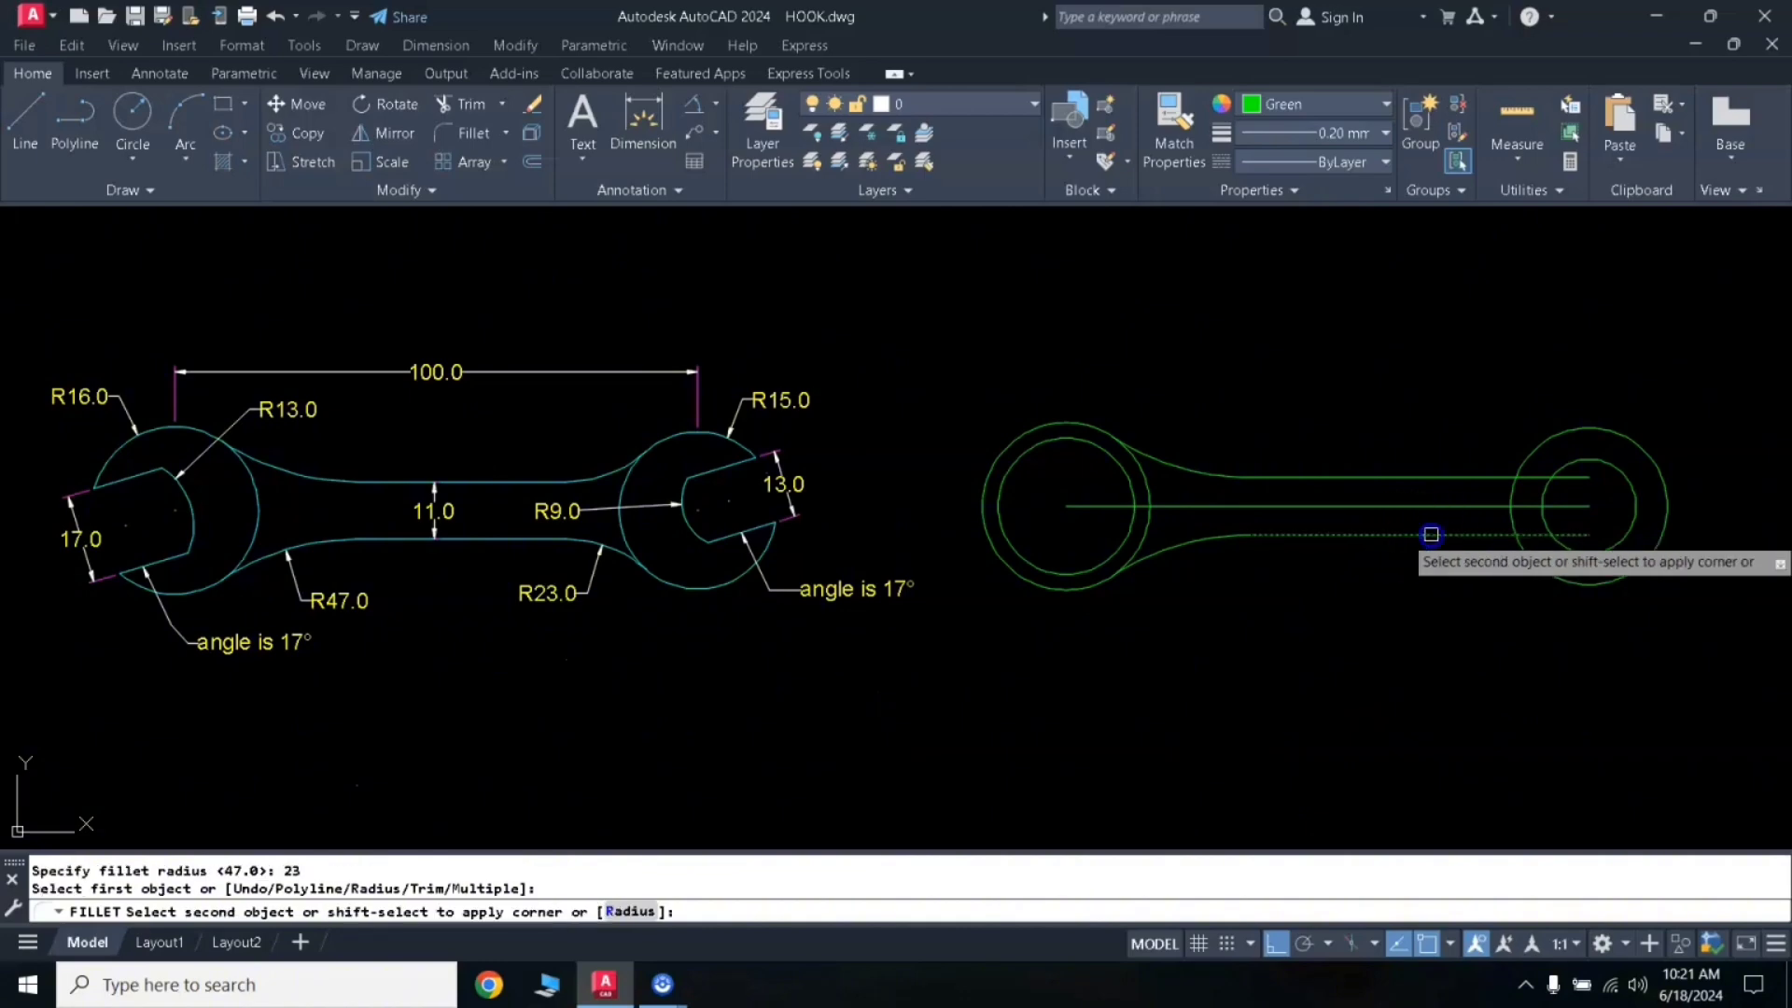
left_click(1507, 546)
key("Return")
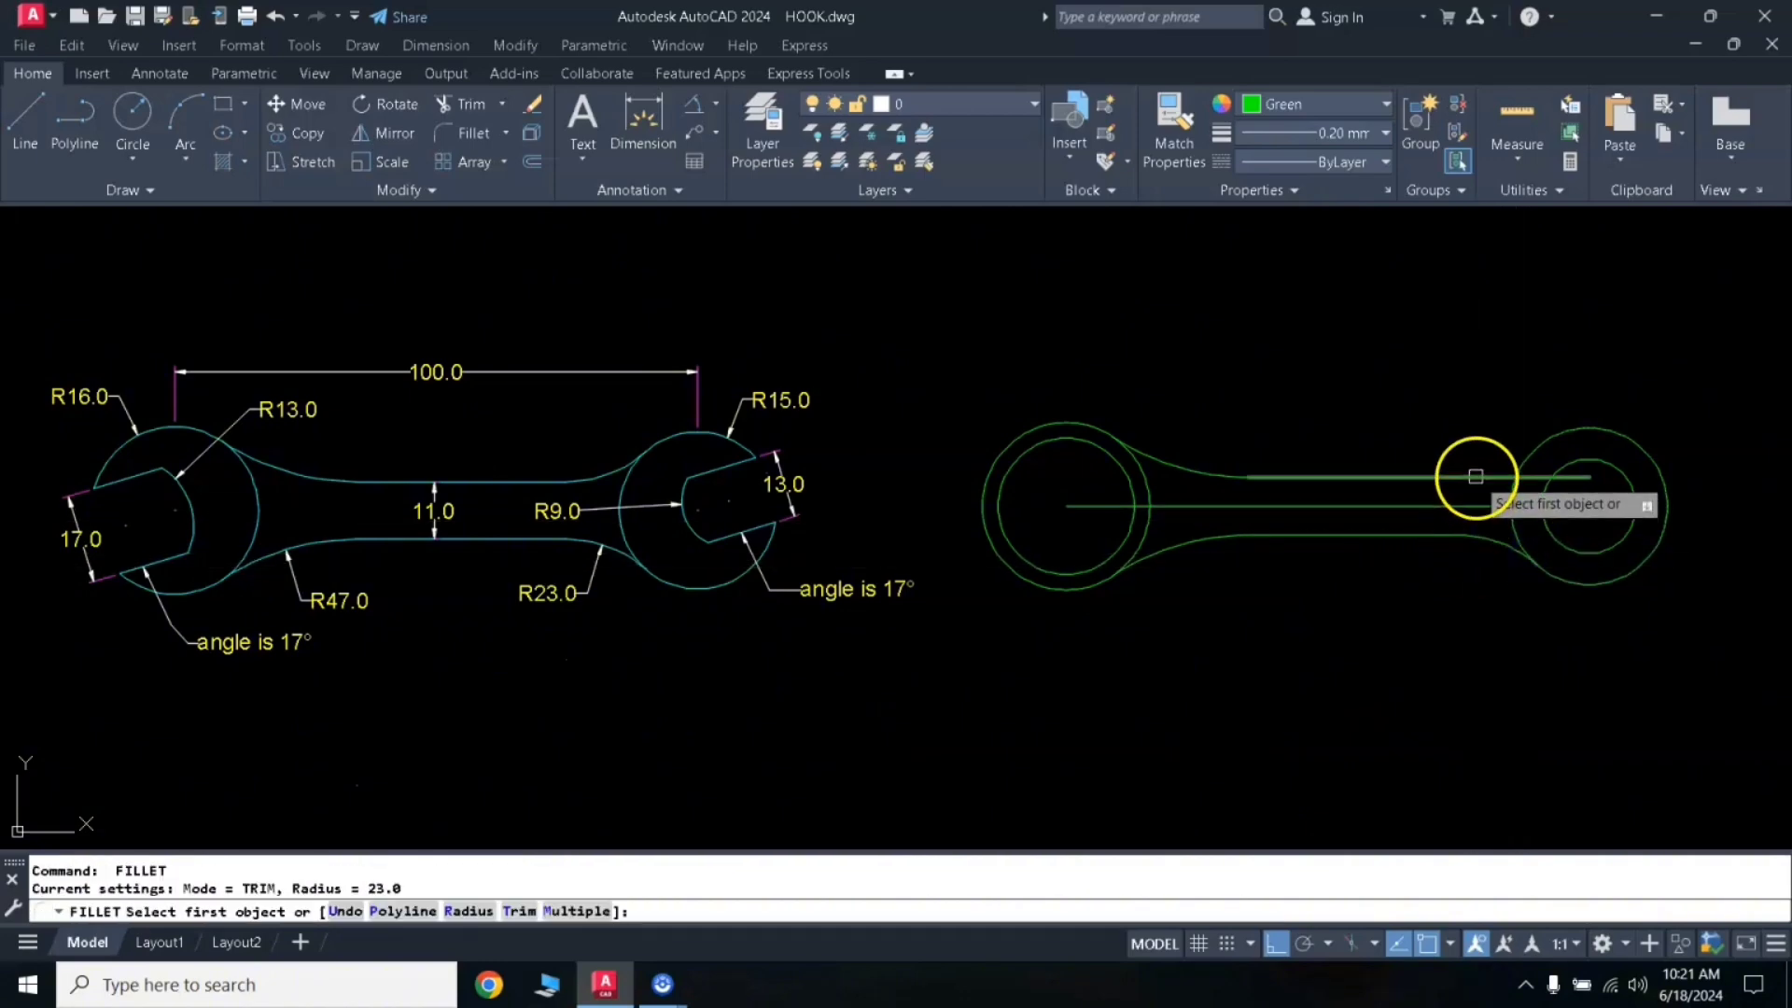
left_click(1476, 478)
left_click(1525, 457)
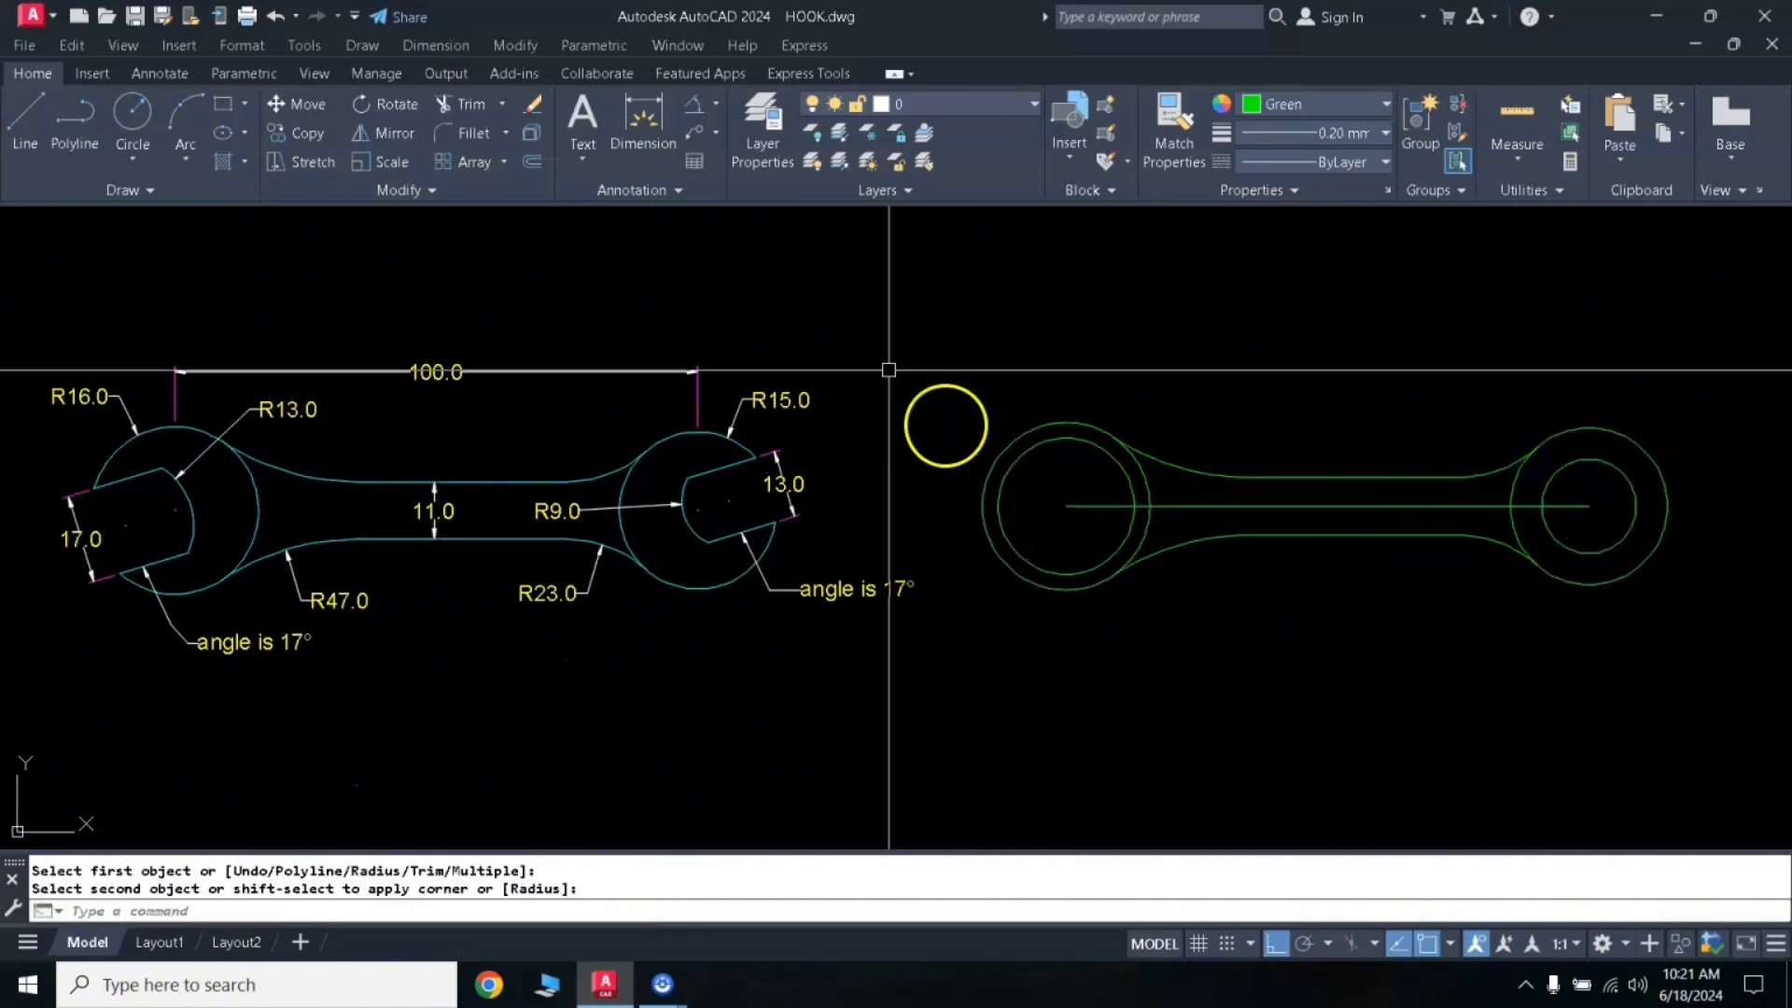
Step: Add a 100.0 linear dimension between the two head centres above the new wrench
left_click(714, 105)
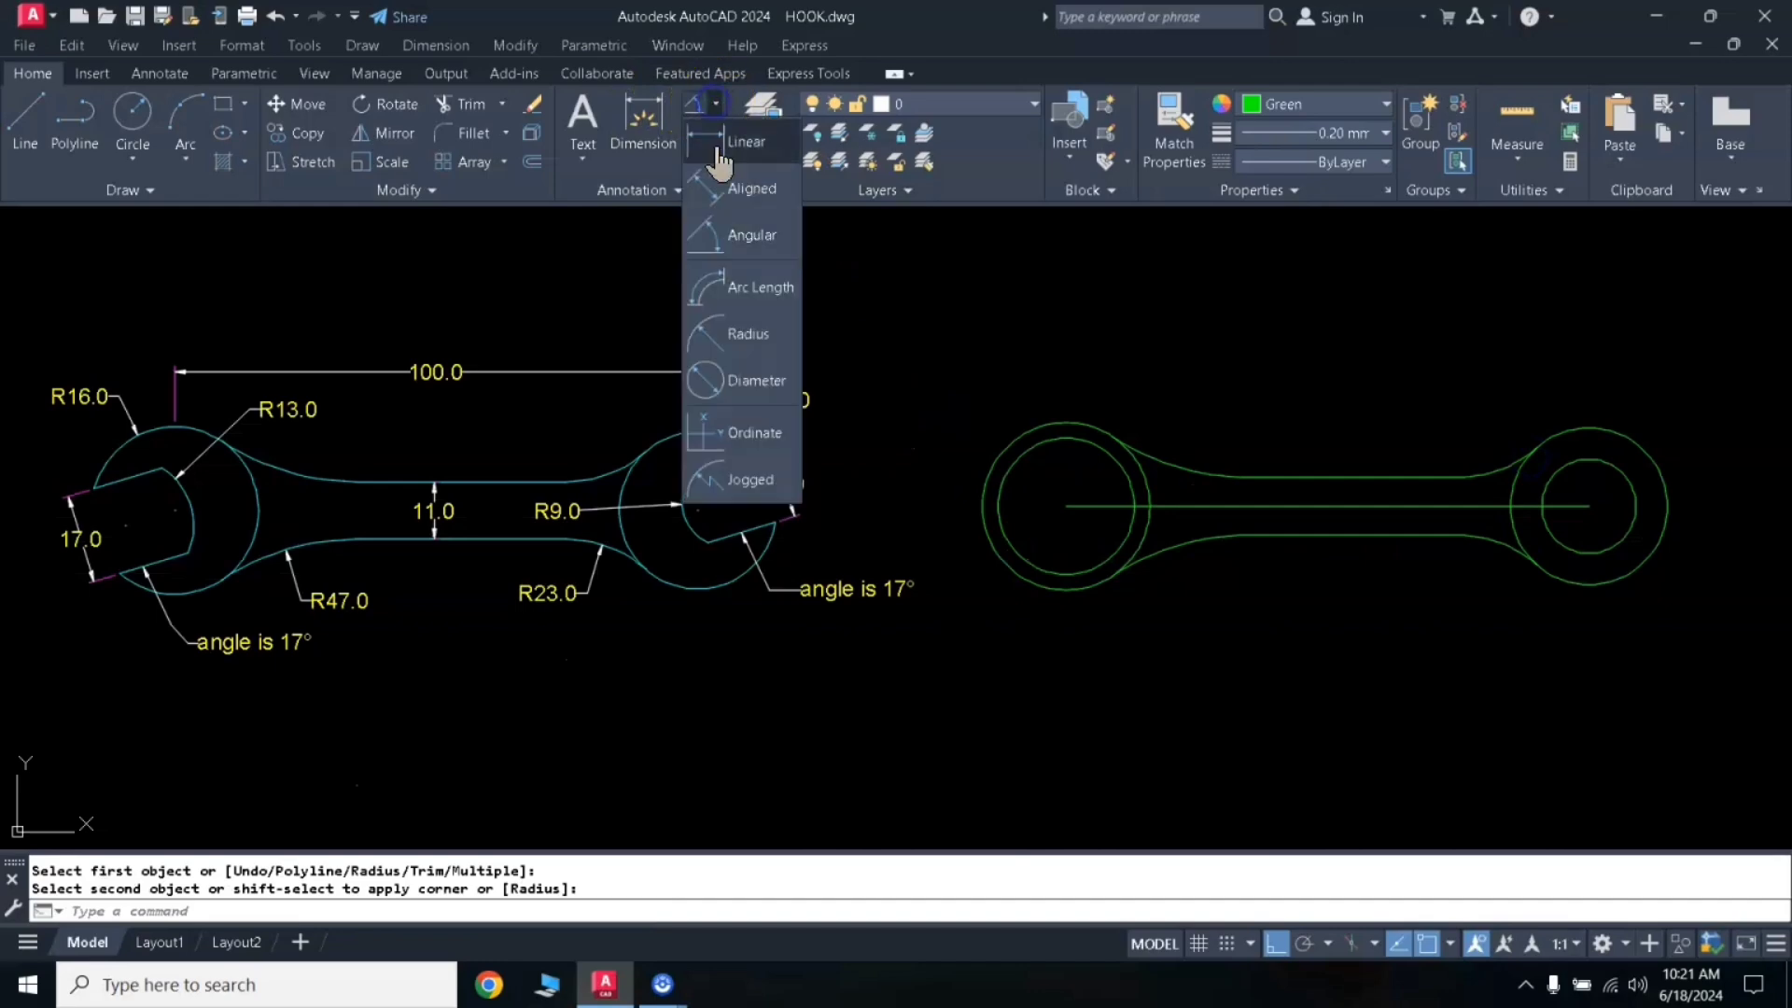
left_click(725, 141)
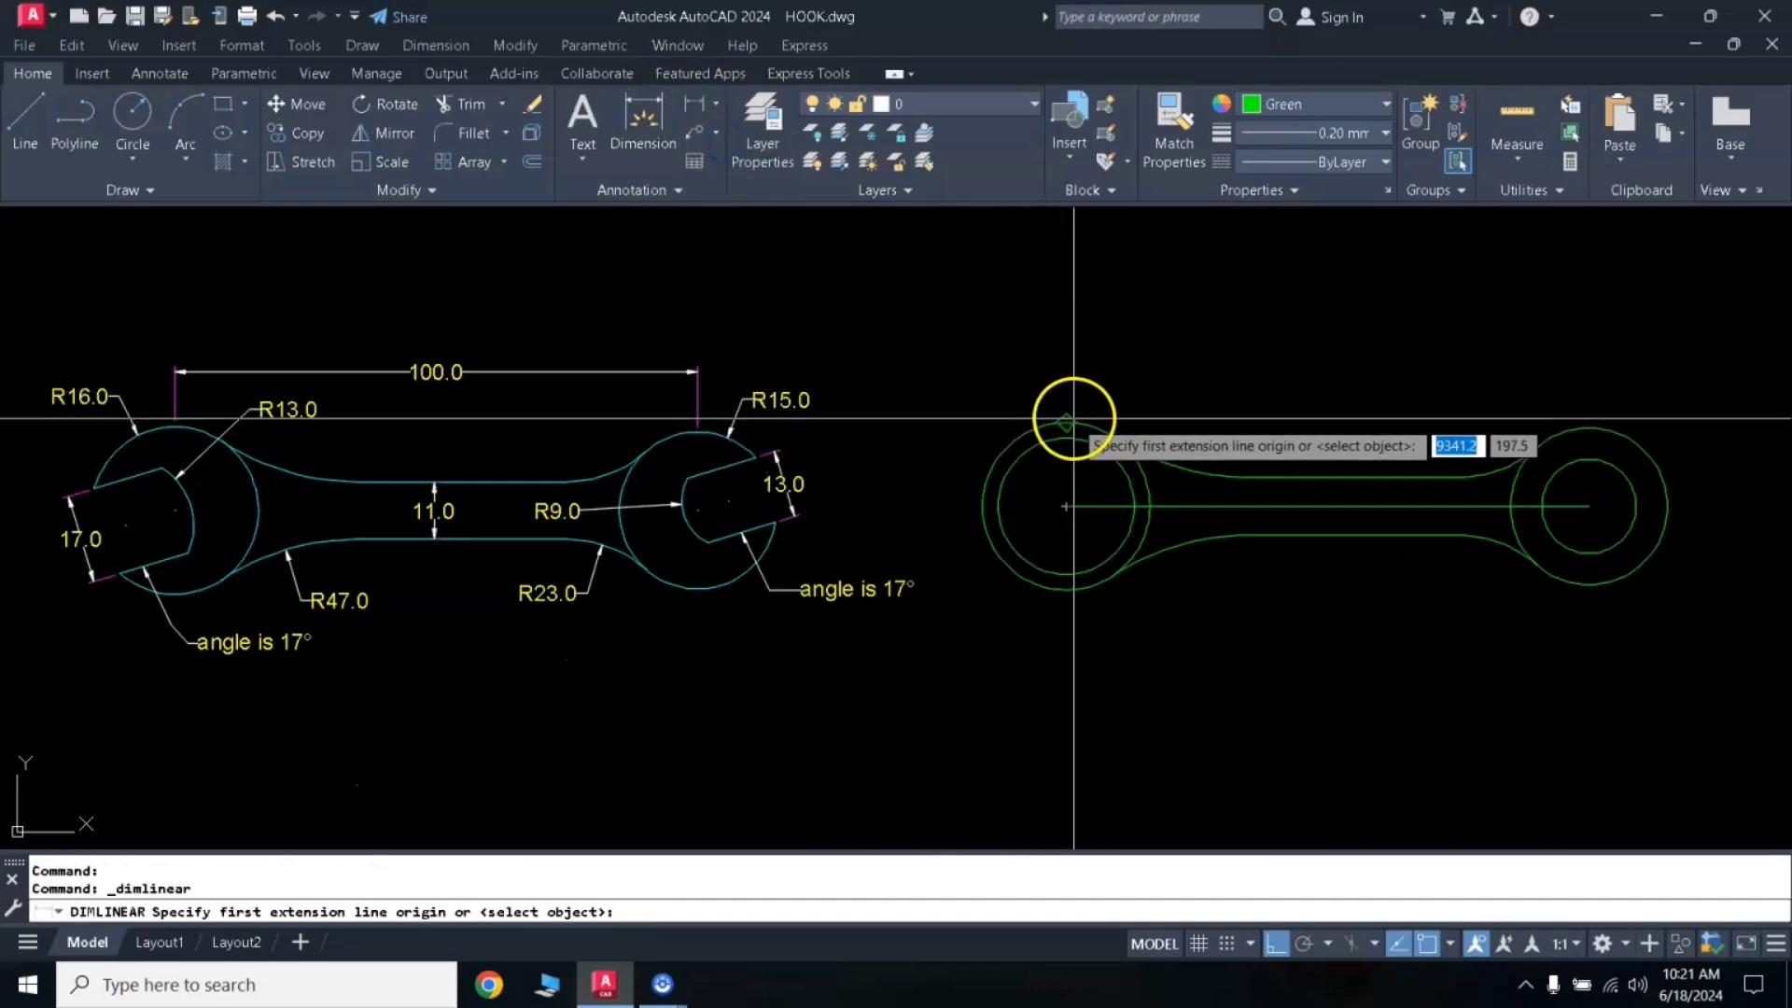
left_click(1066, 420)
left_click(1589, 427)
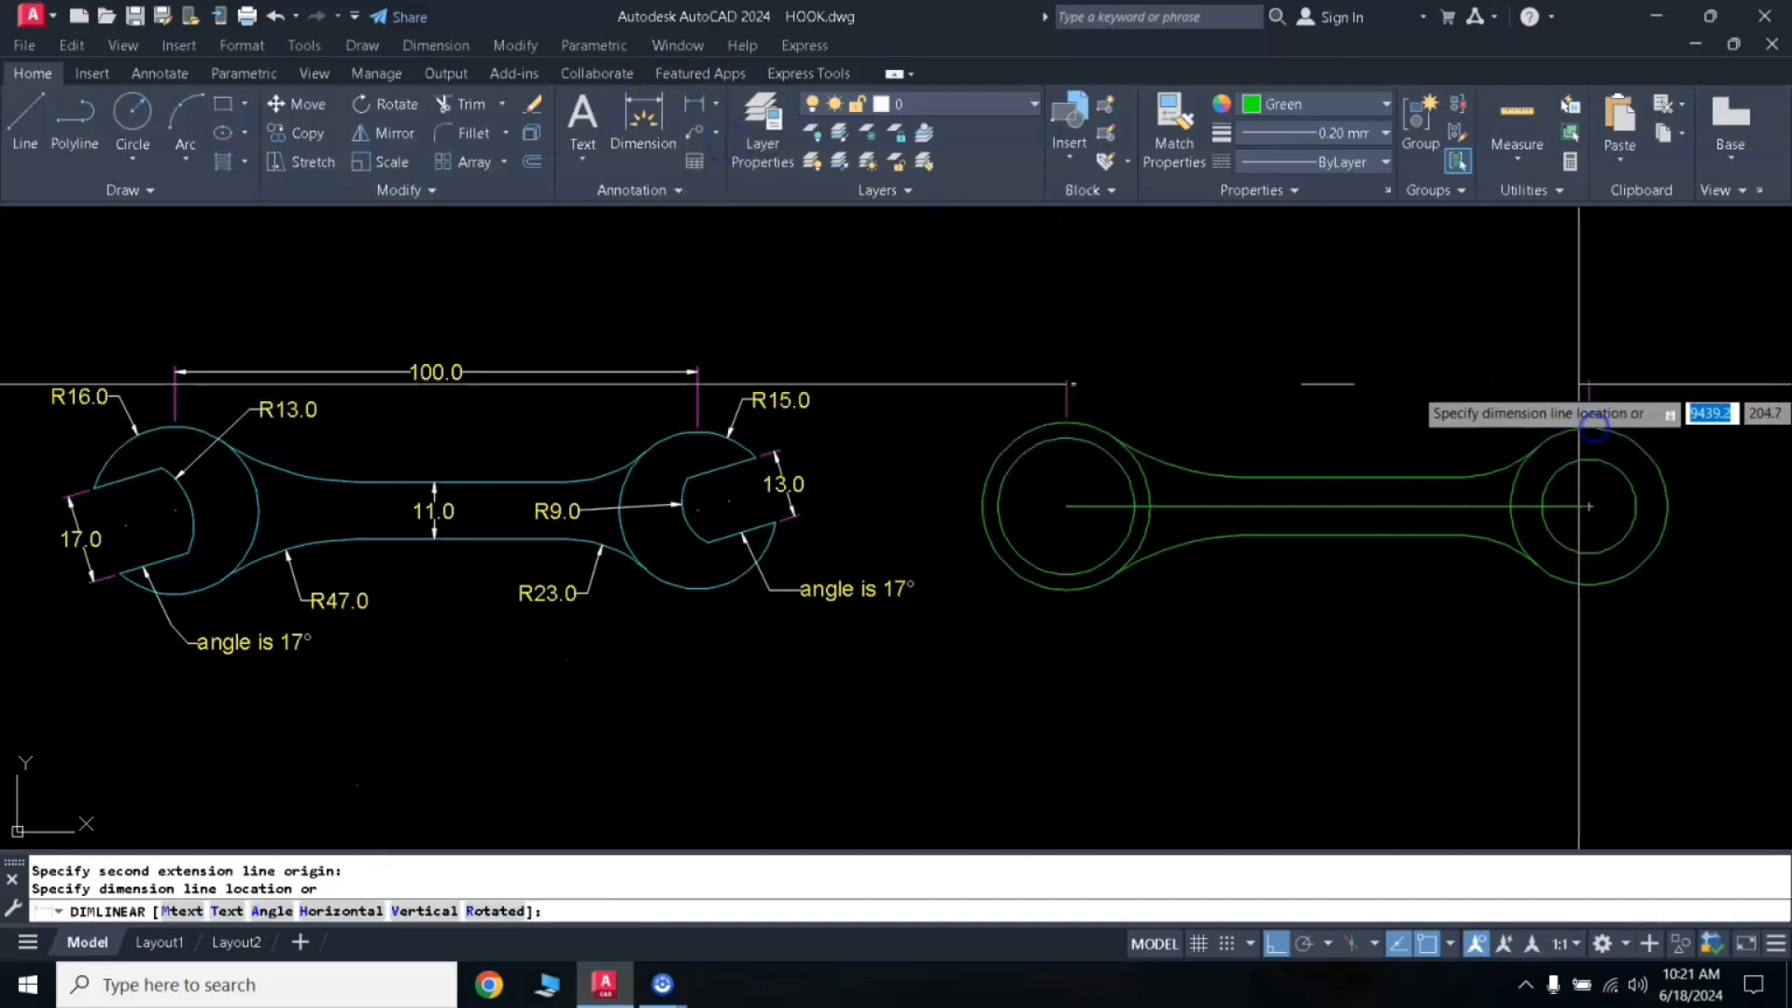
left_click(1580, 361)
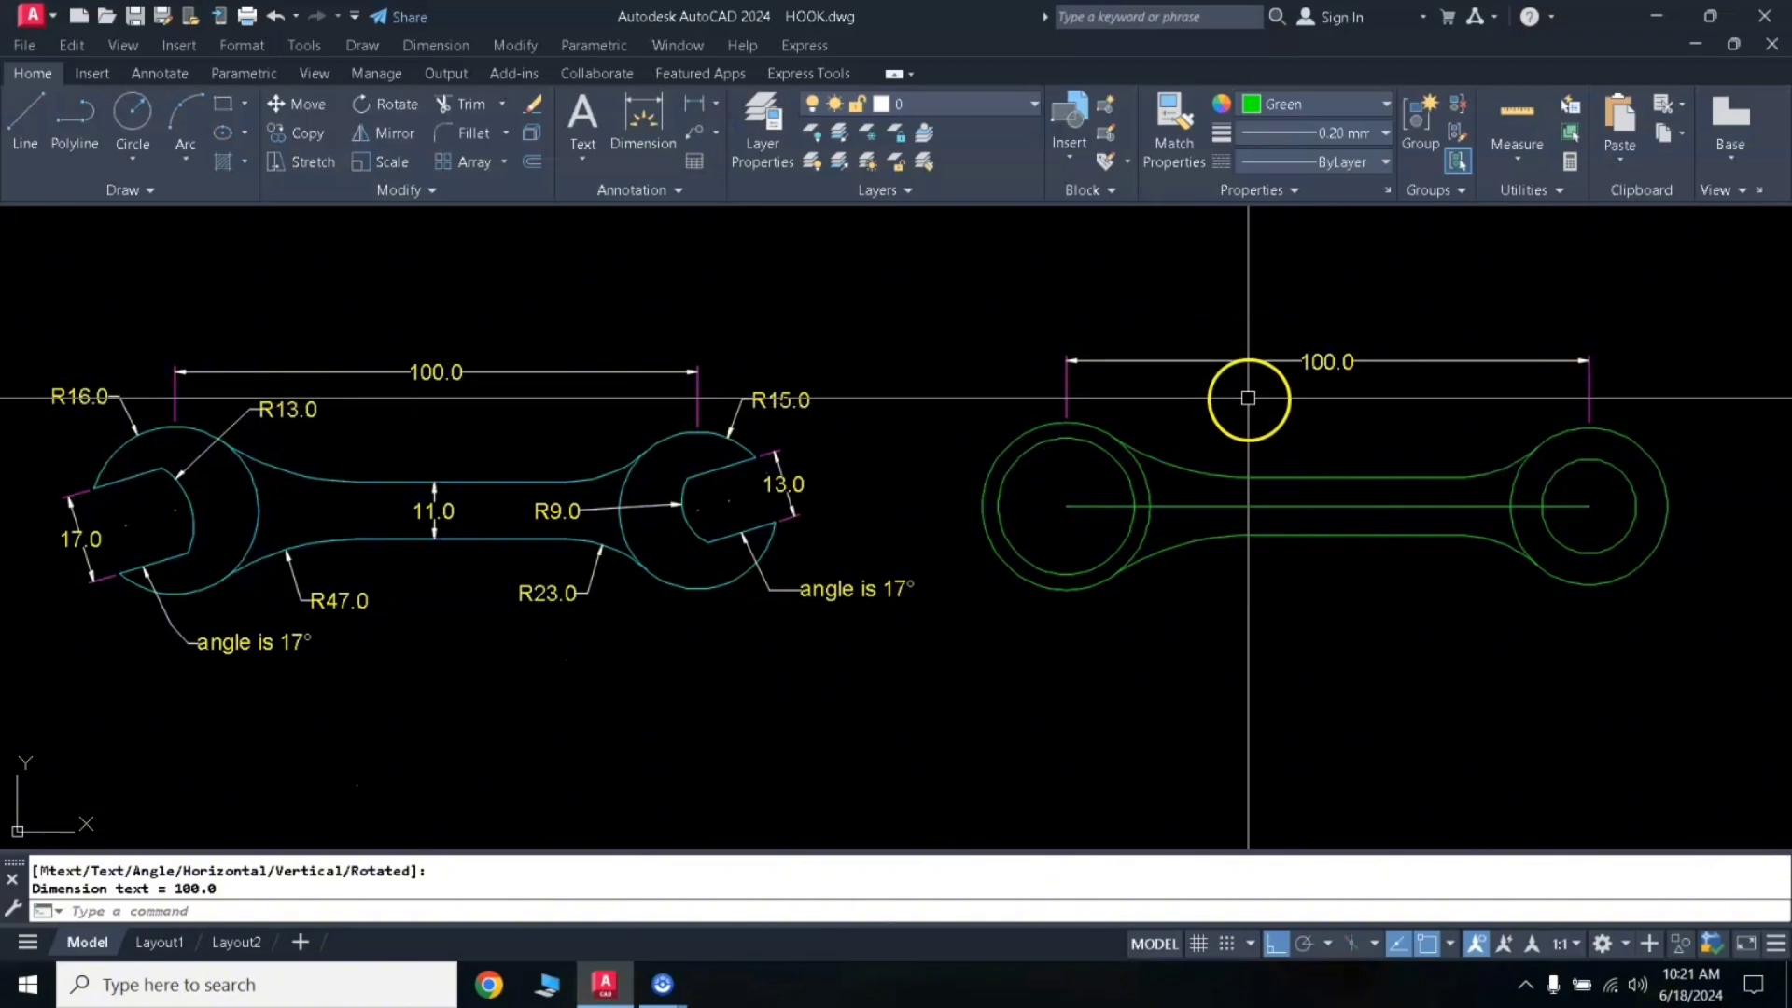
Step: Erase the centre line and dimension the handle width as 11.0
left_click(1325, 504)
type("e")
key("Return")
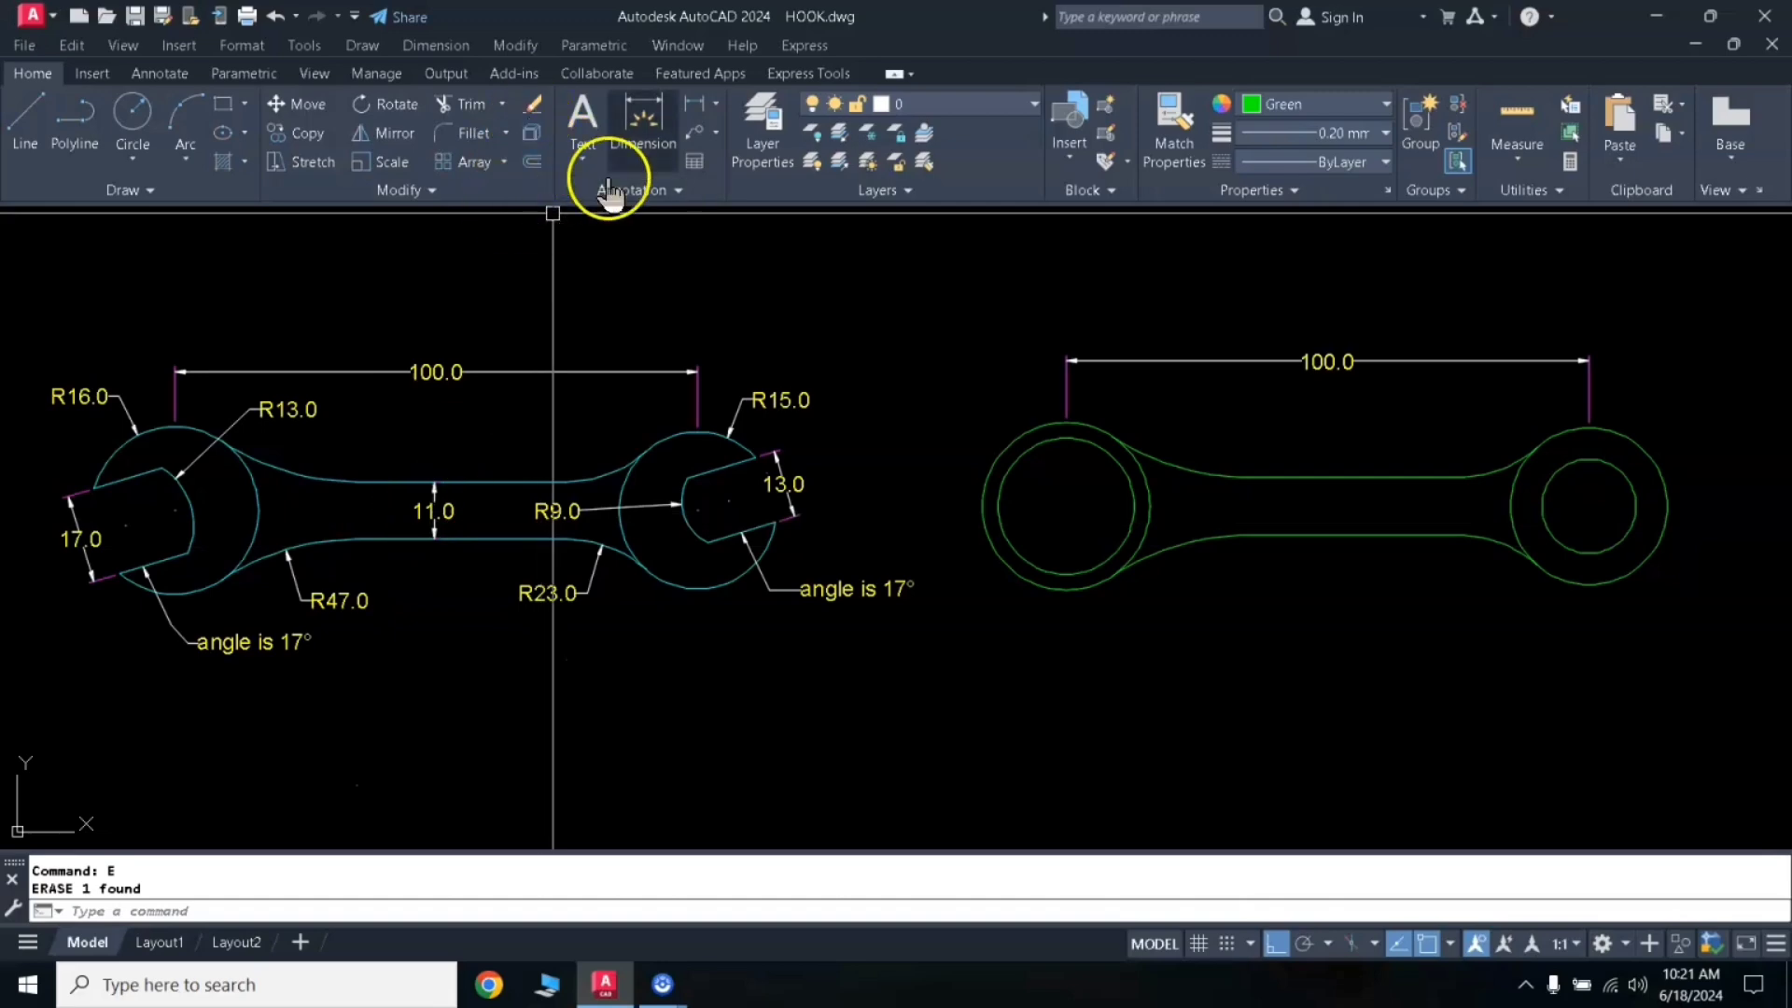
left_click(699, 106)
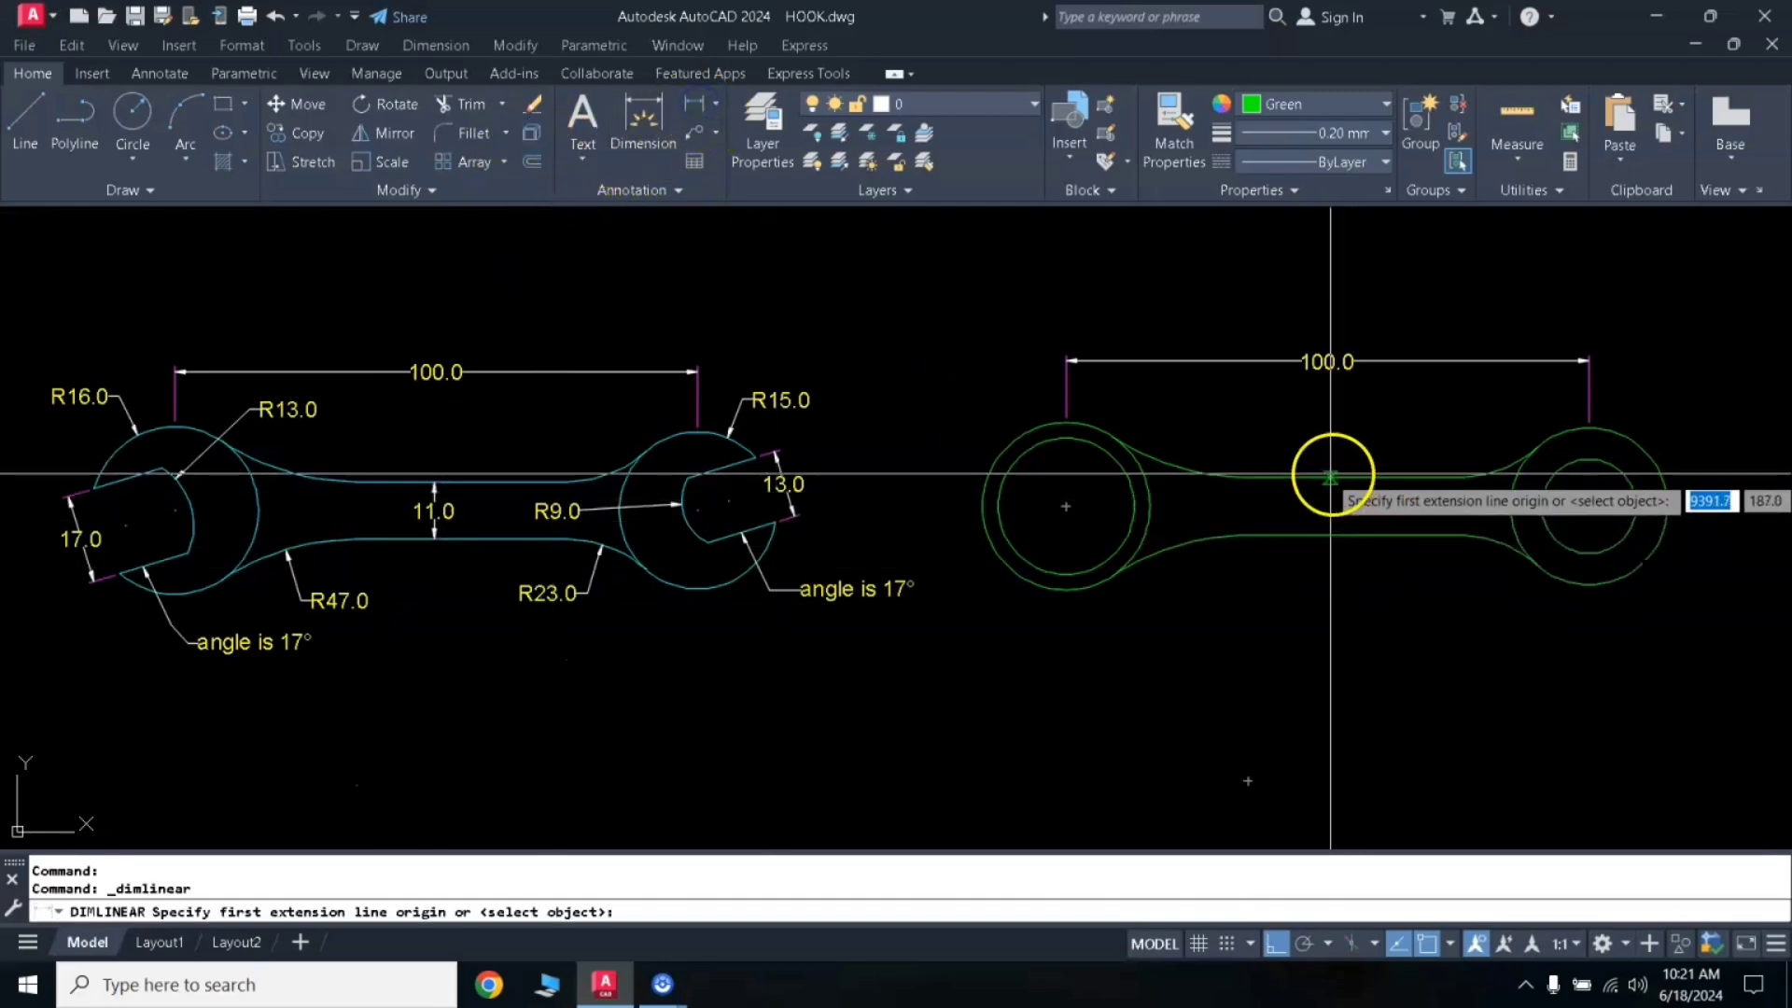
left_click(1316, 479)
left_click(1328, 535)
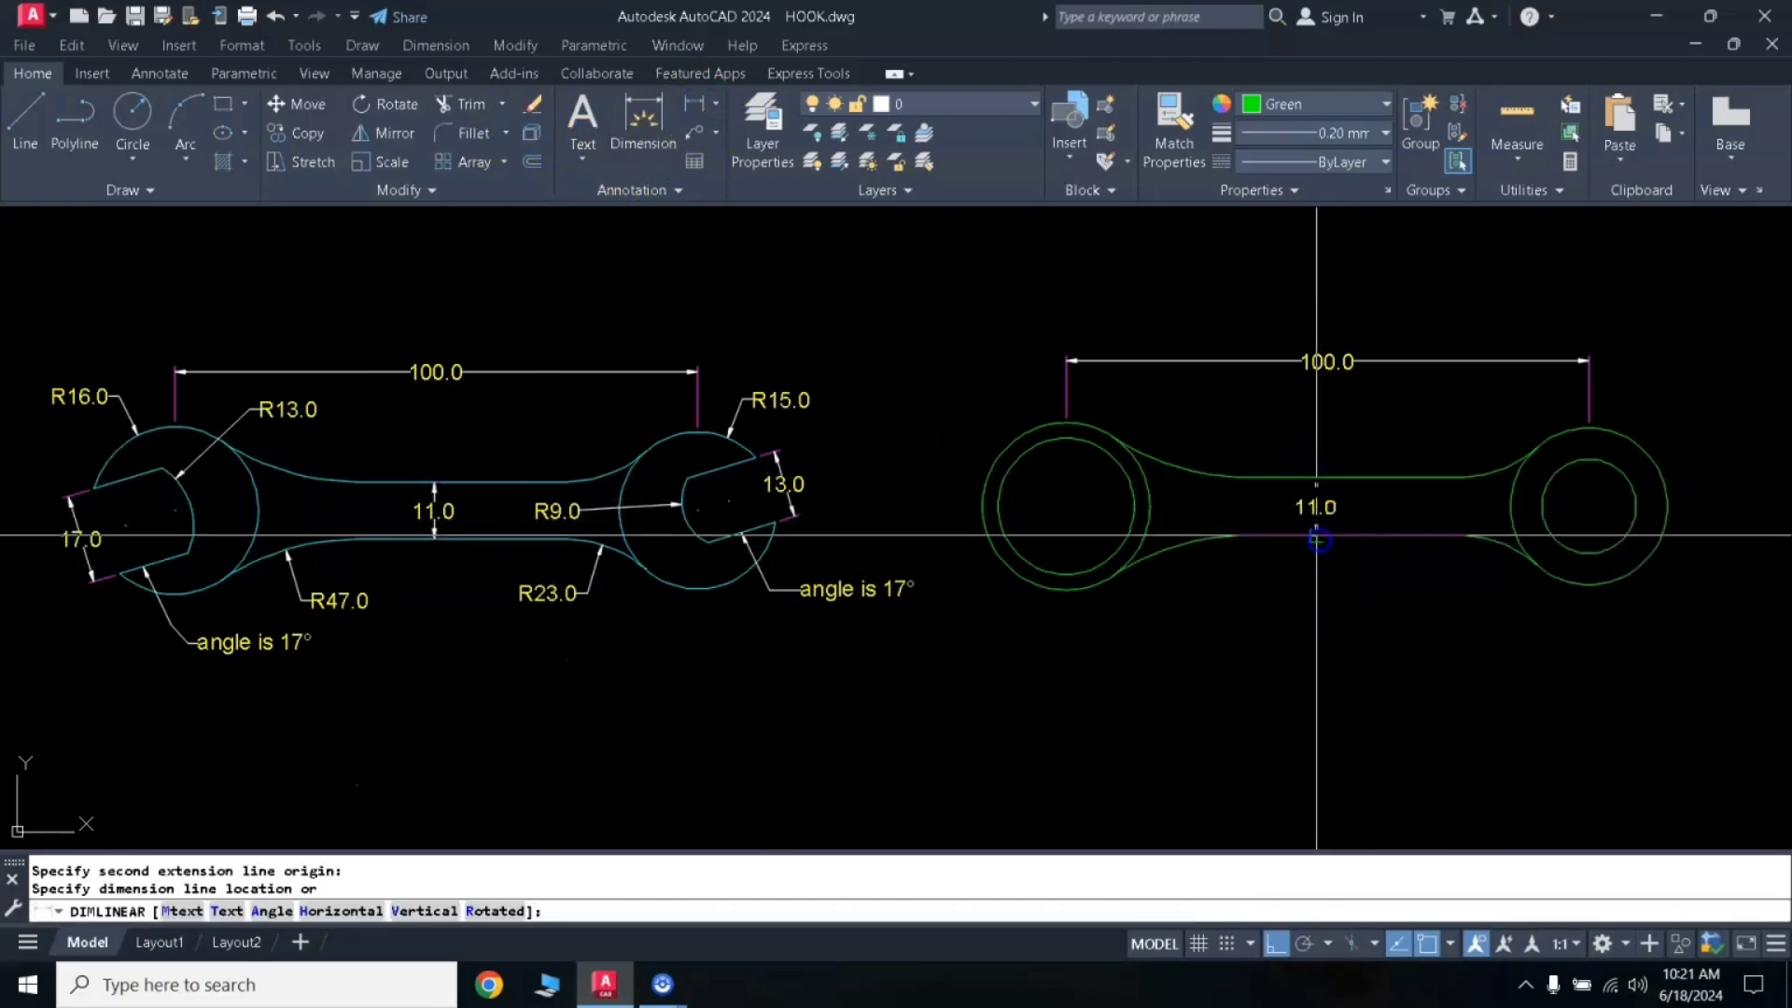
left_click(1328, 508)
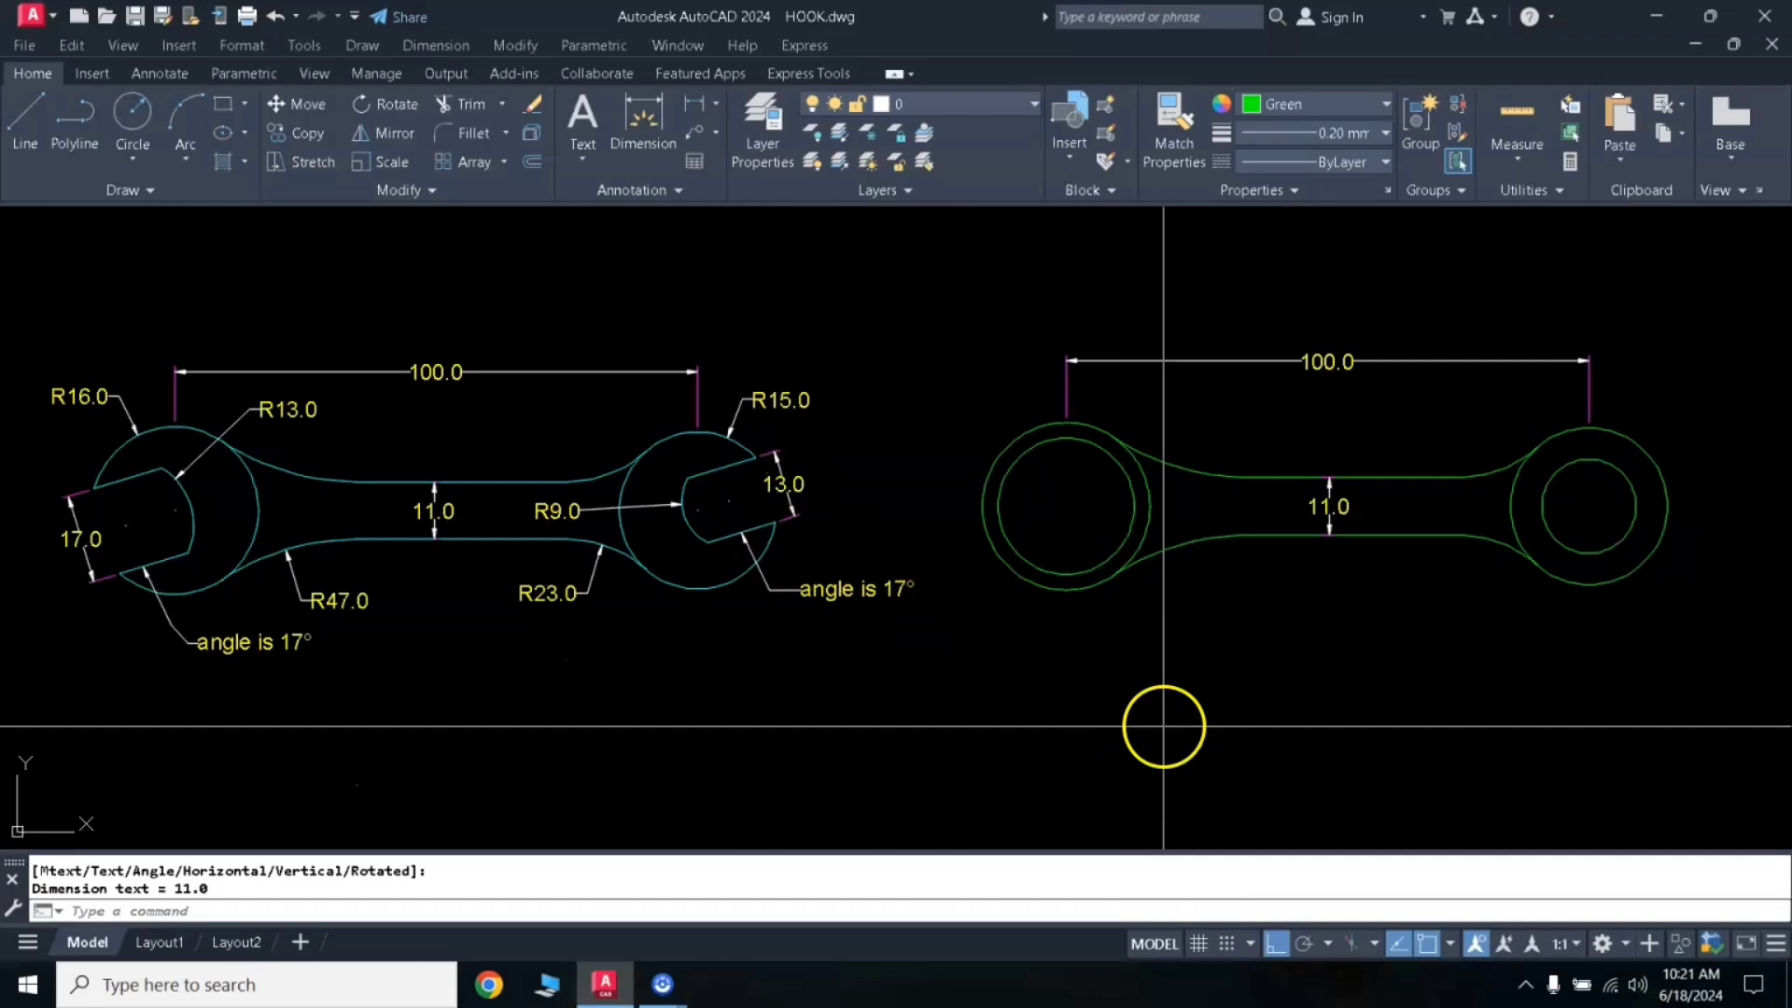
Step: Draw a horizontal line below the drawing to start the slot outline
type("l")
key("Return")
left_click(1130, 721)
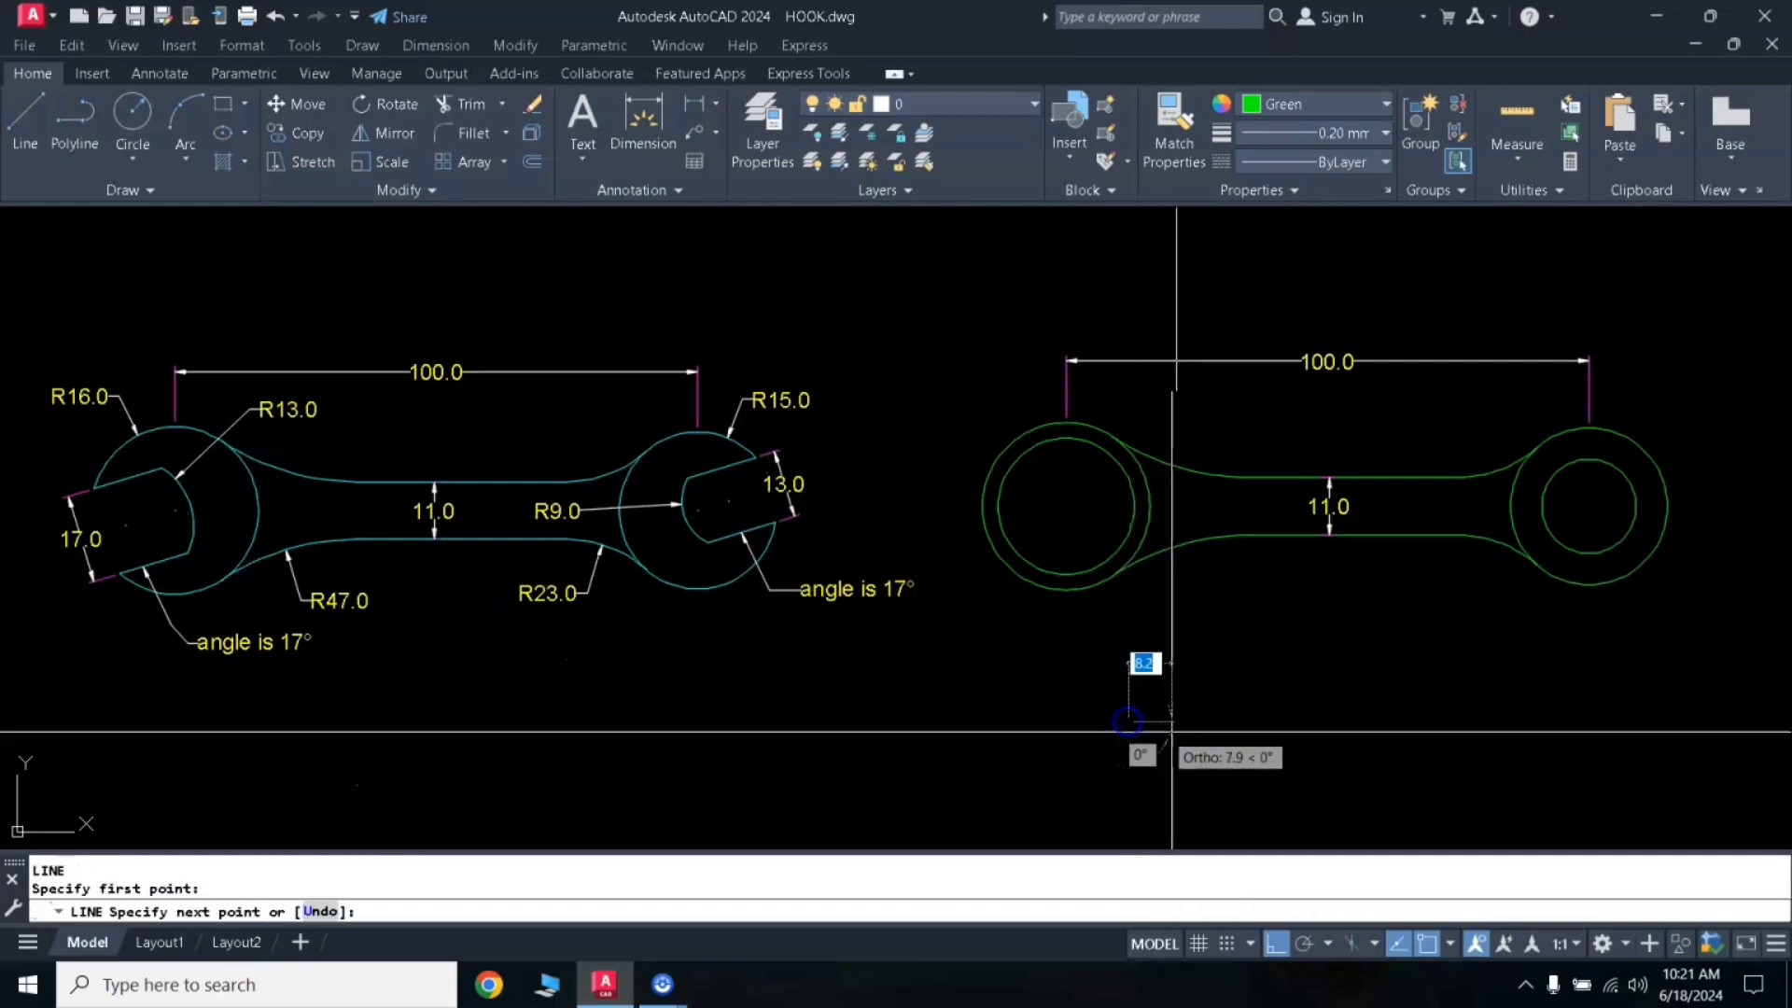
left_click(1343, 747)
key("Return")
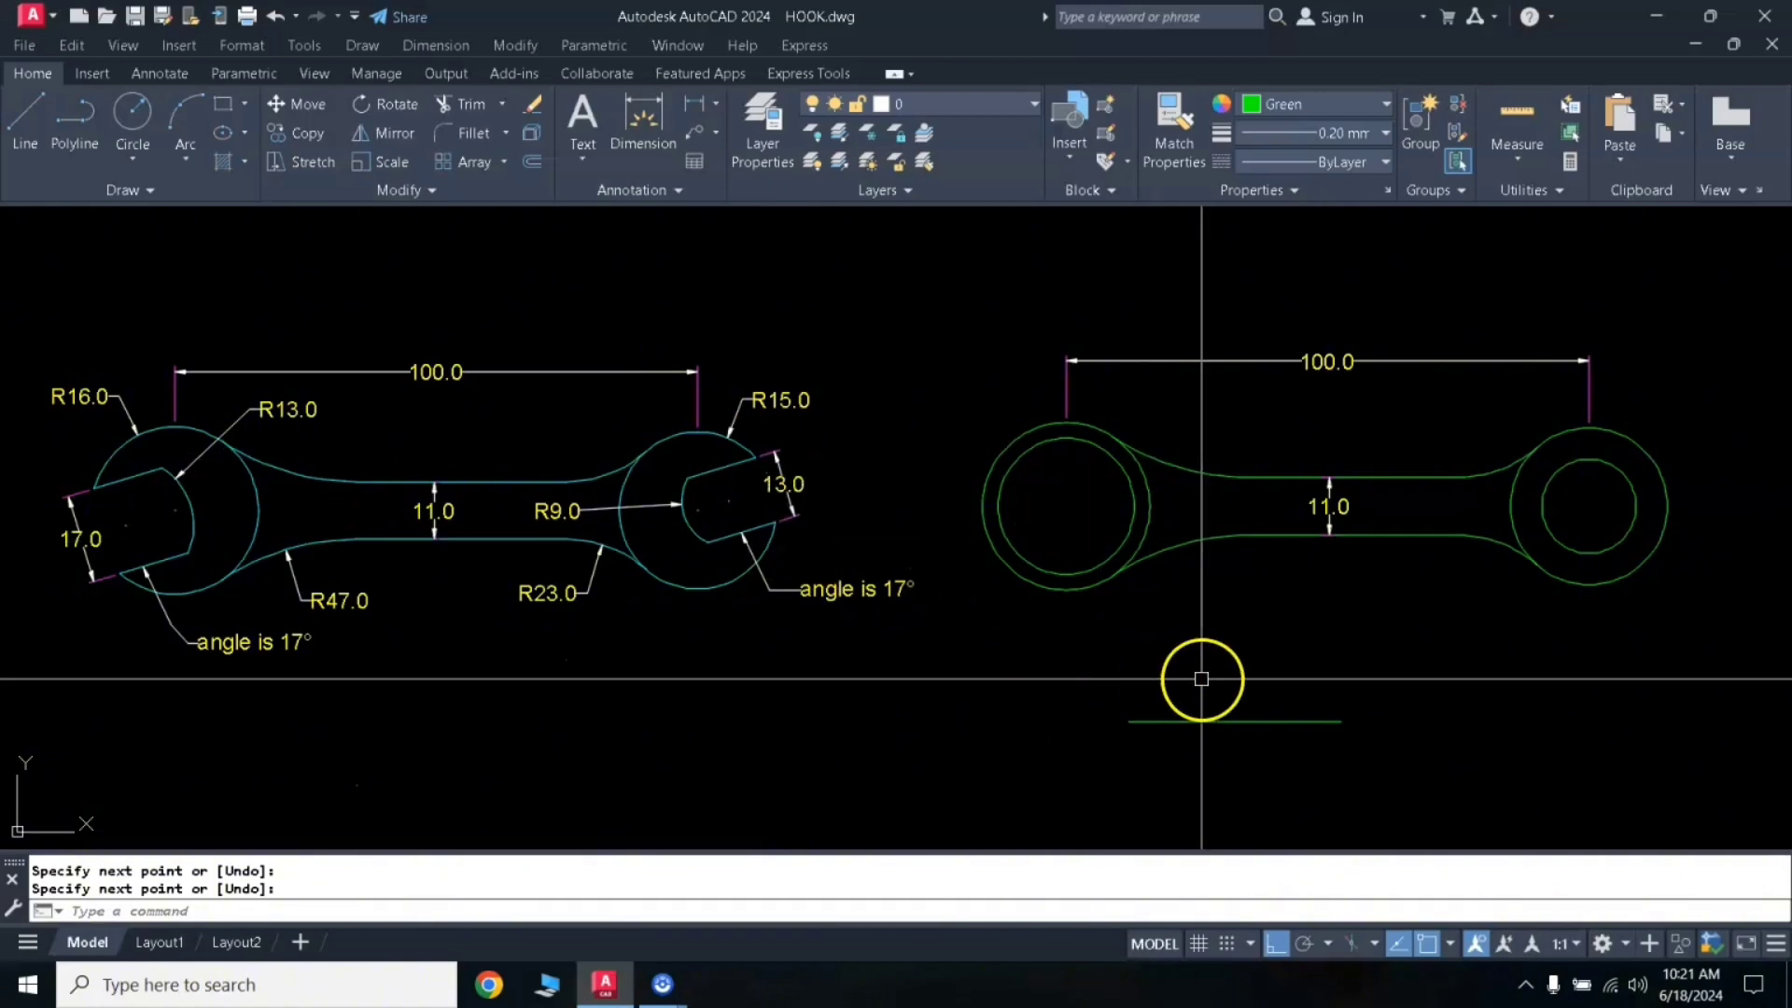
Step: Offset the line 13 downward and close the left ends with a connecting line
type("o")
key("Return")
type("13")
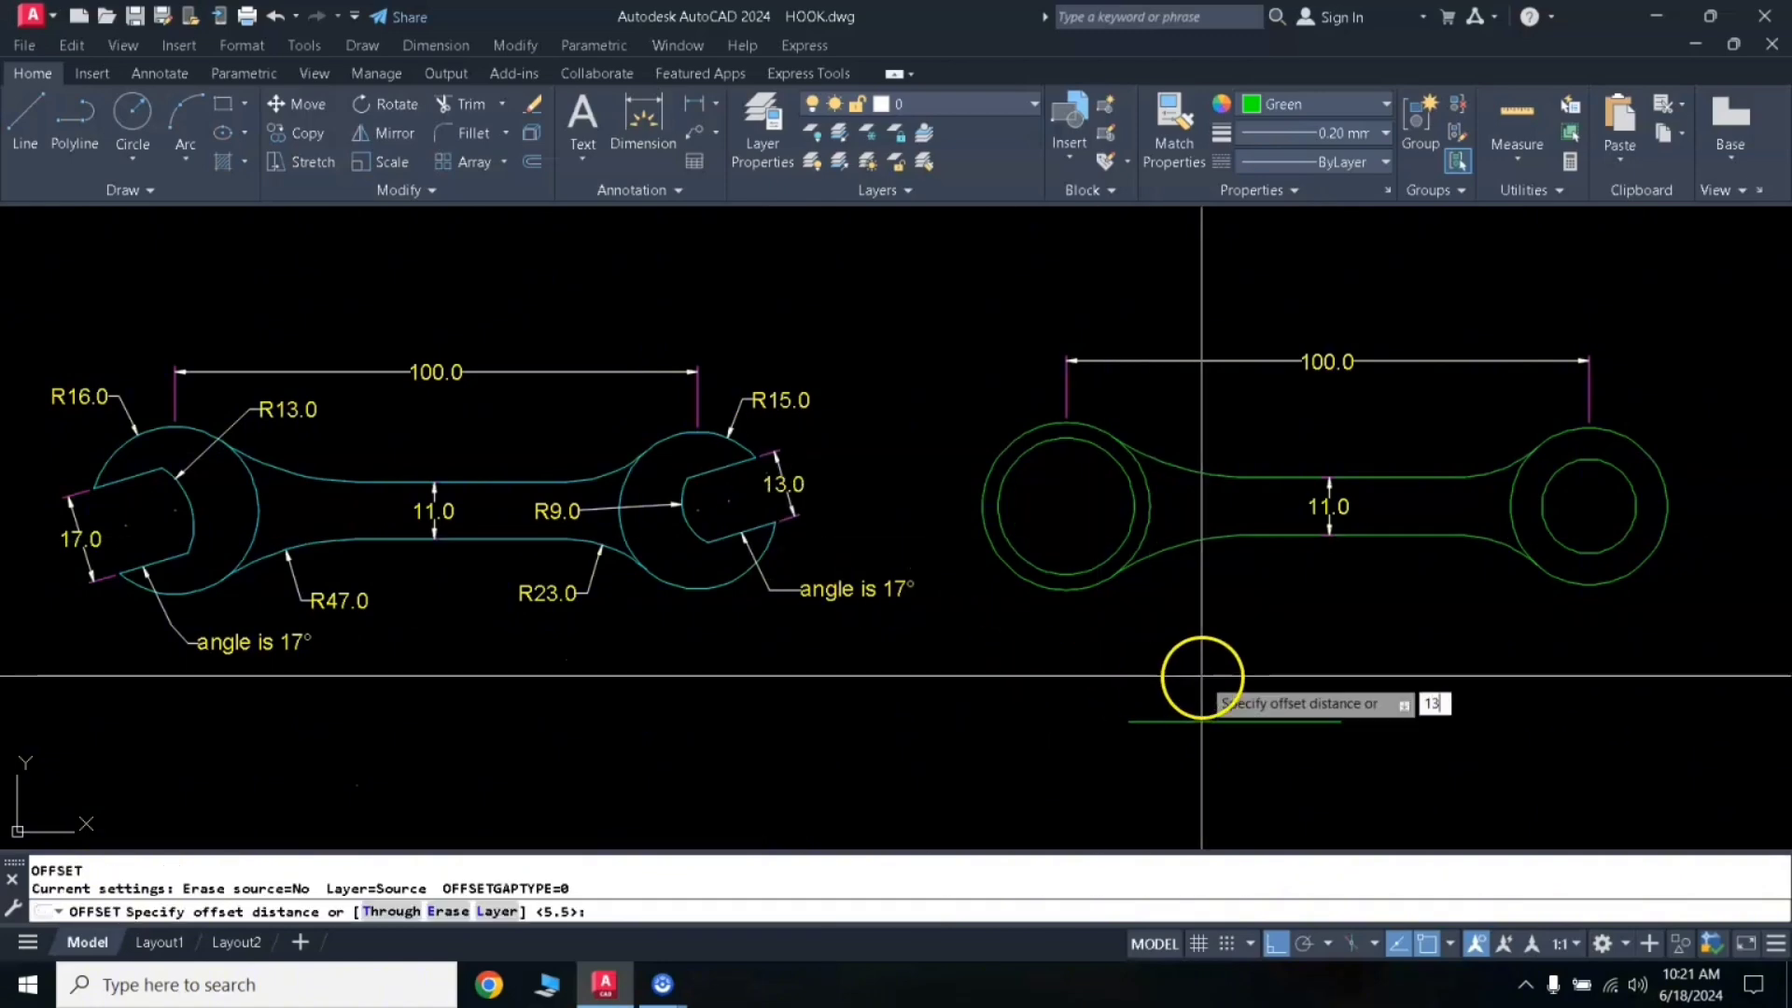
key("Return")
left_click(1202, 721)
left_click(1181, 761)
key("Return")
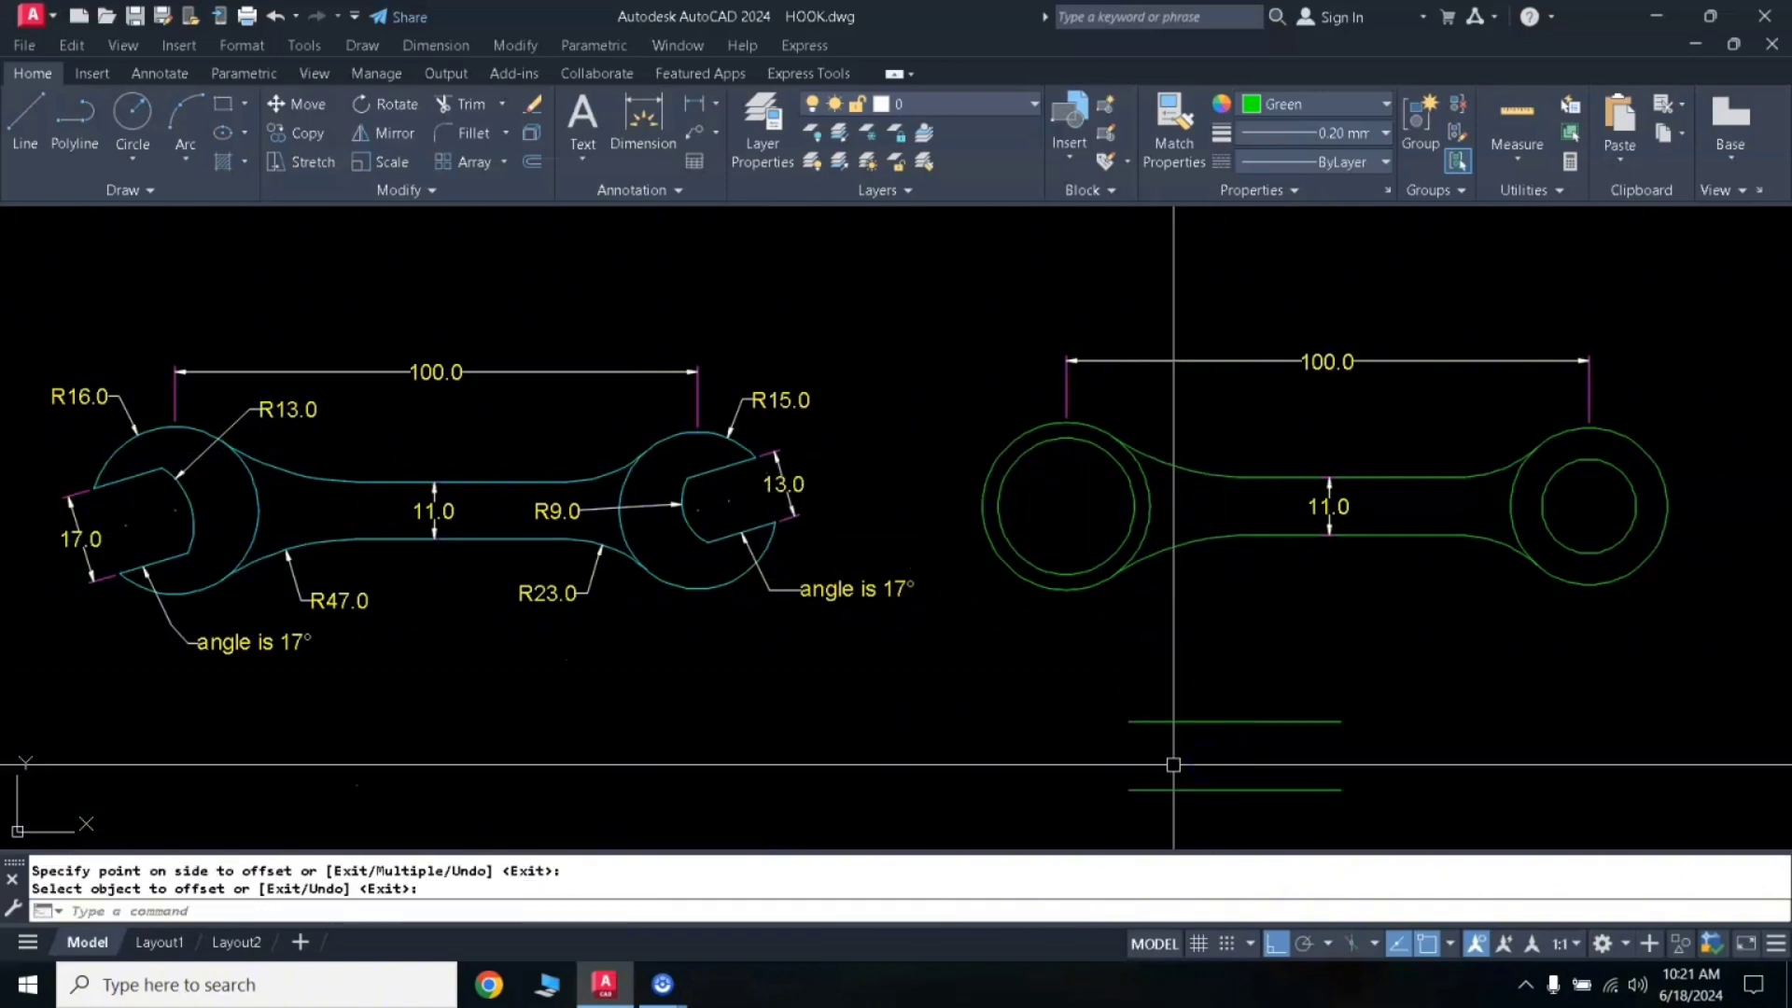
type("l")
key("Return")
left_click(1128, 722)
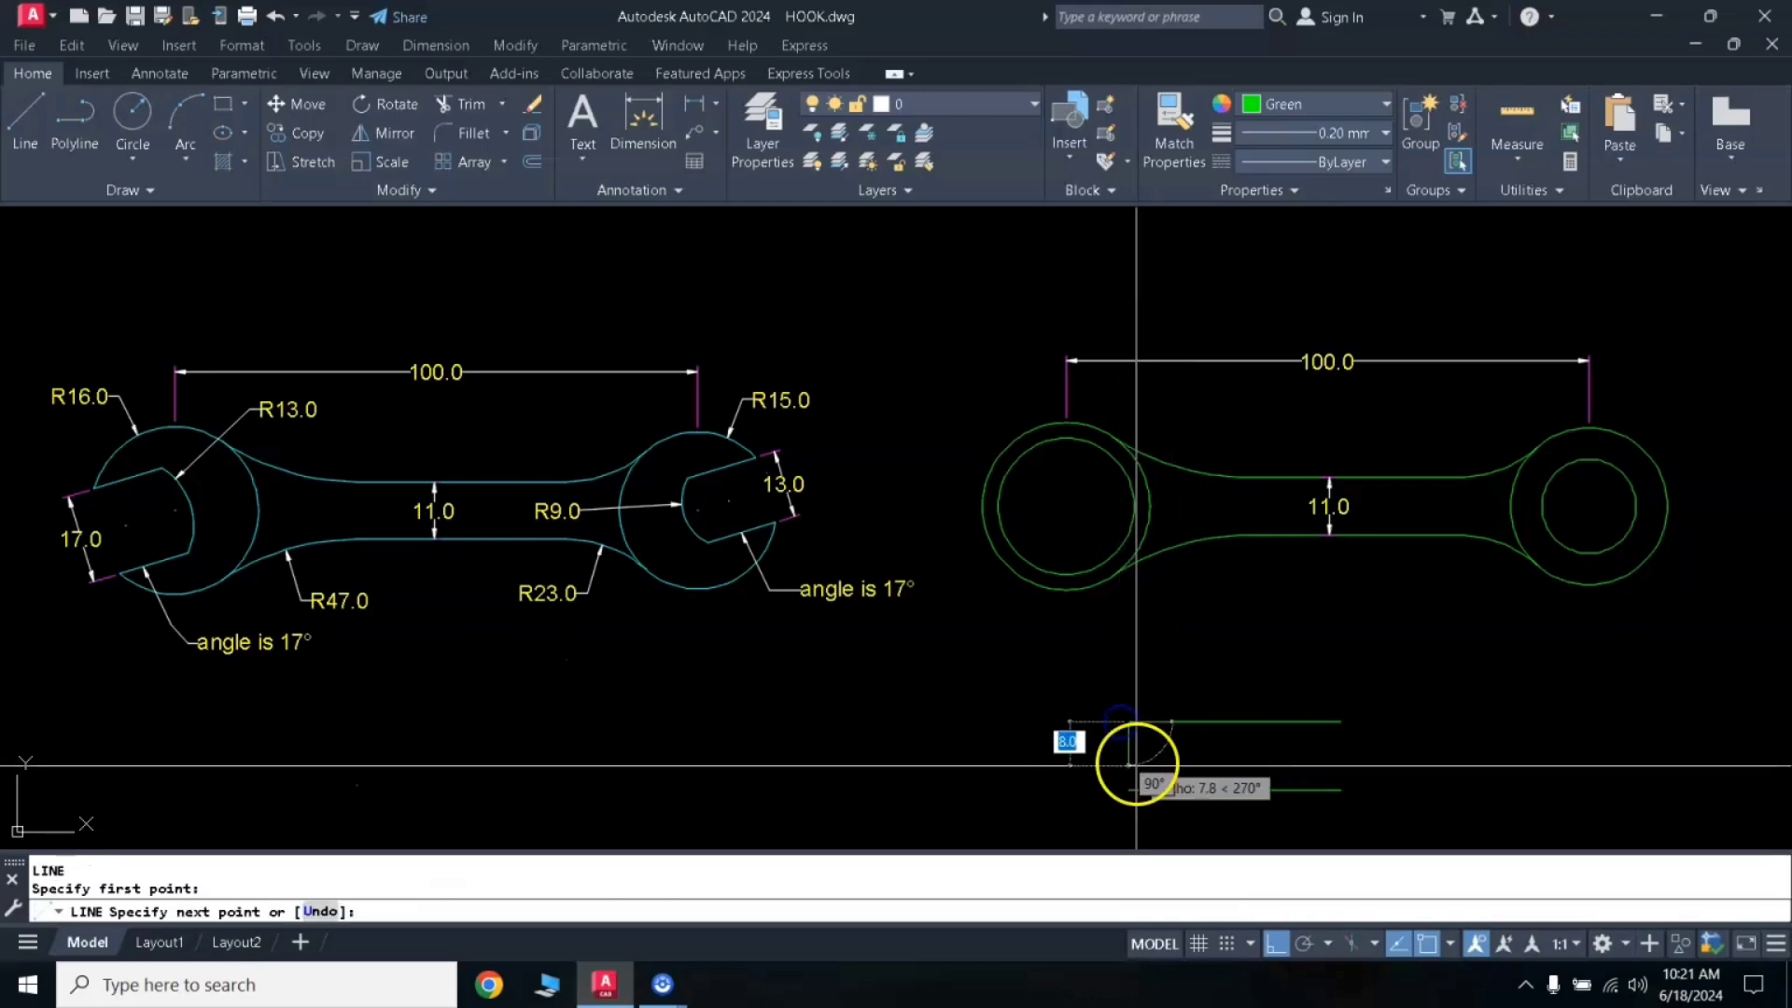
left_click(1129, 789)
right_click(989, 765)
Step: Rotate the three slot lines 17° about the slot's lower-left corner
left_click(861, 592)
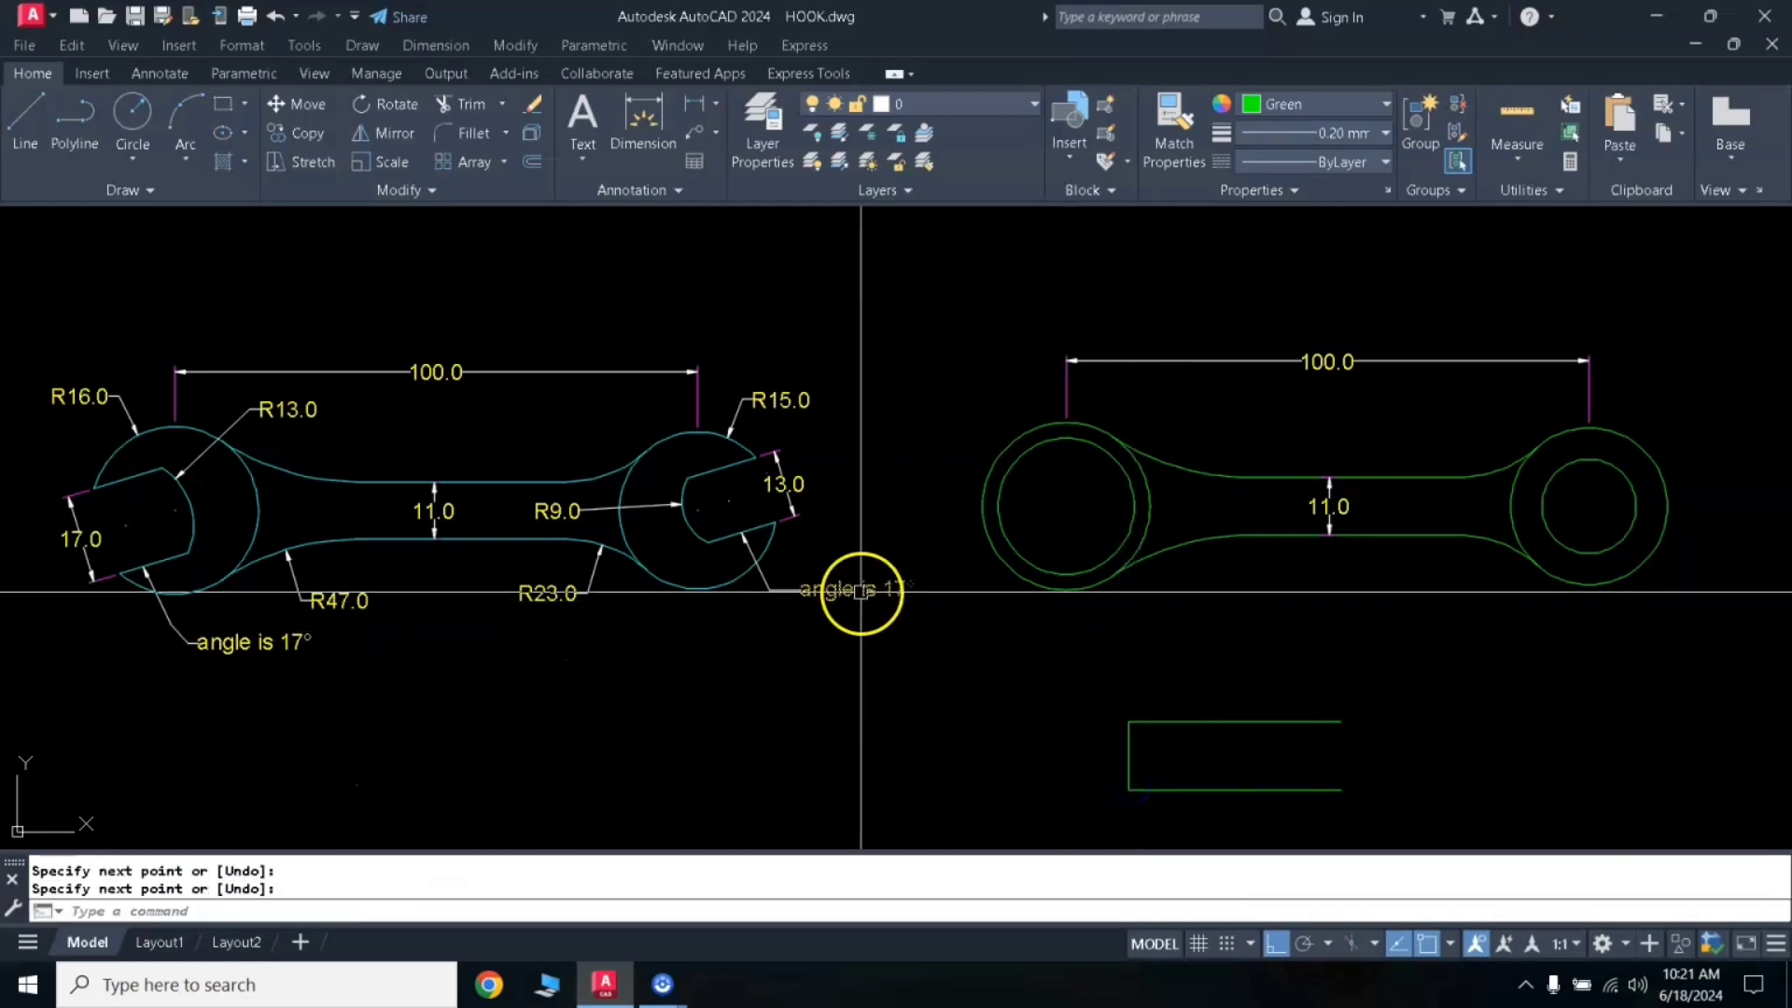
left_click(1098, 696)
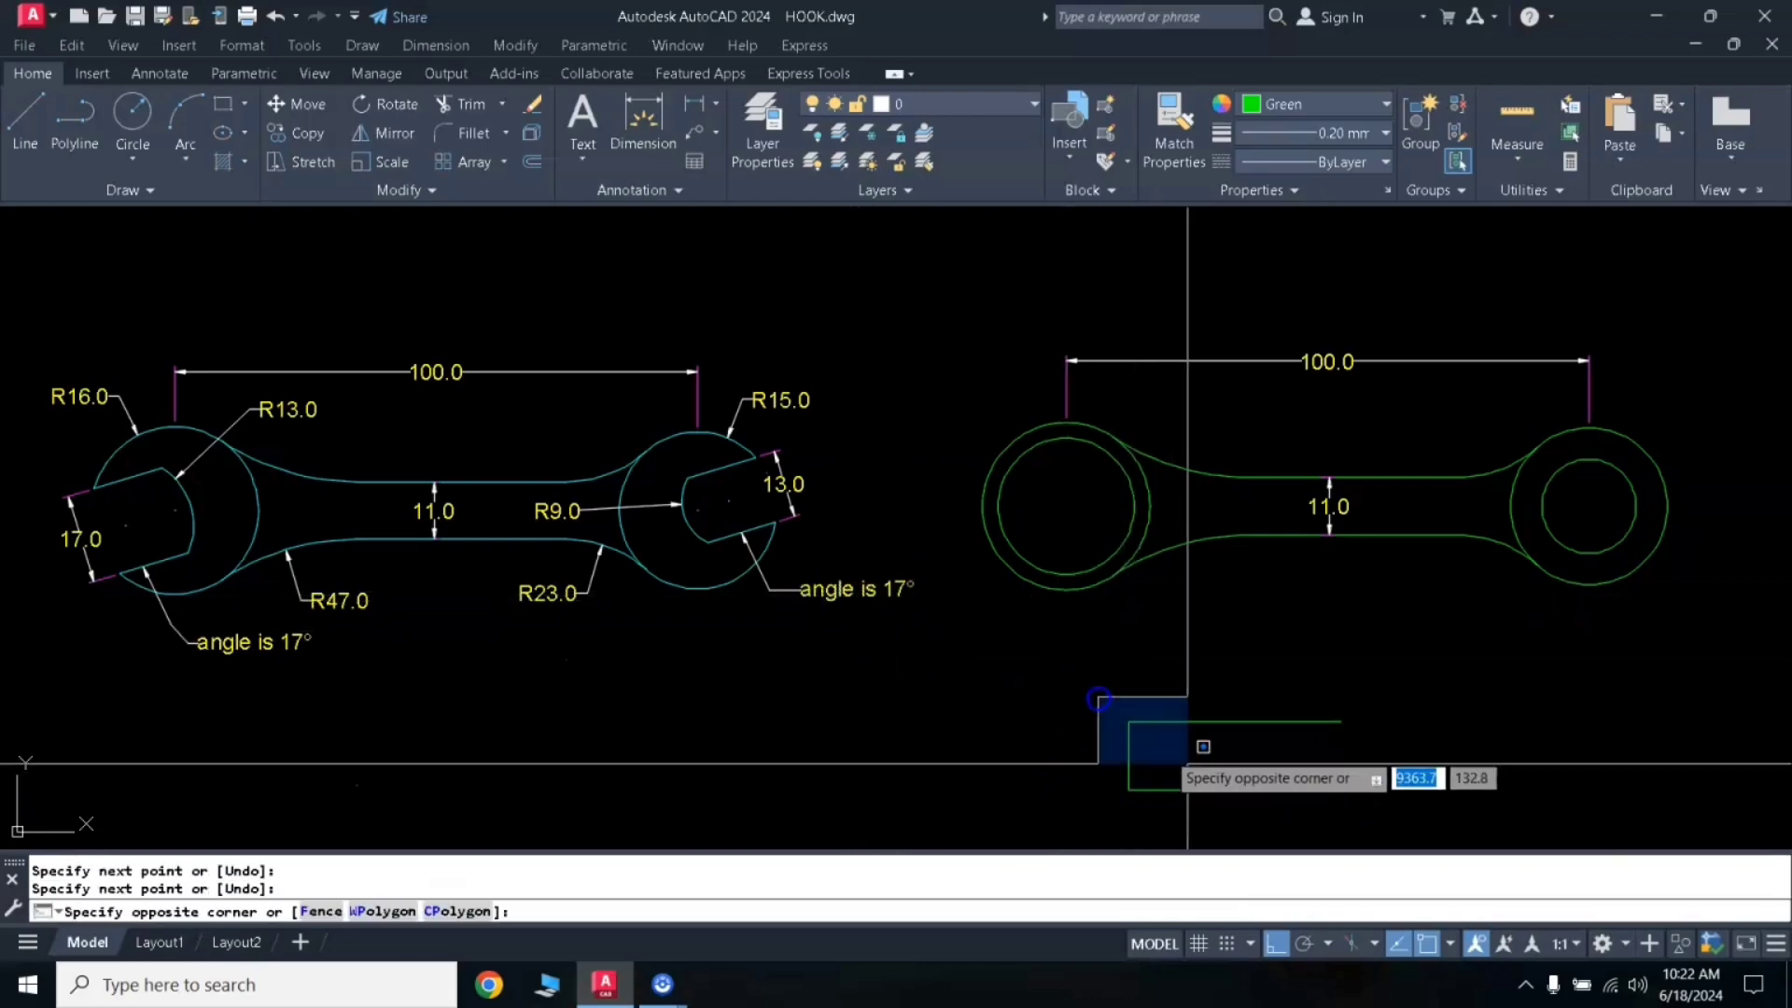
left_click(1385, 824)
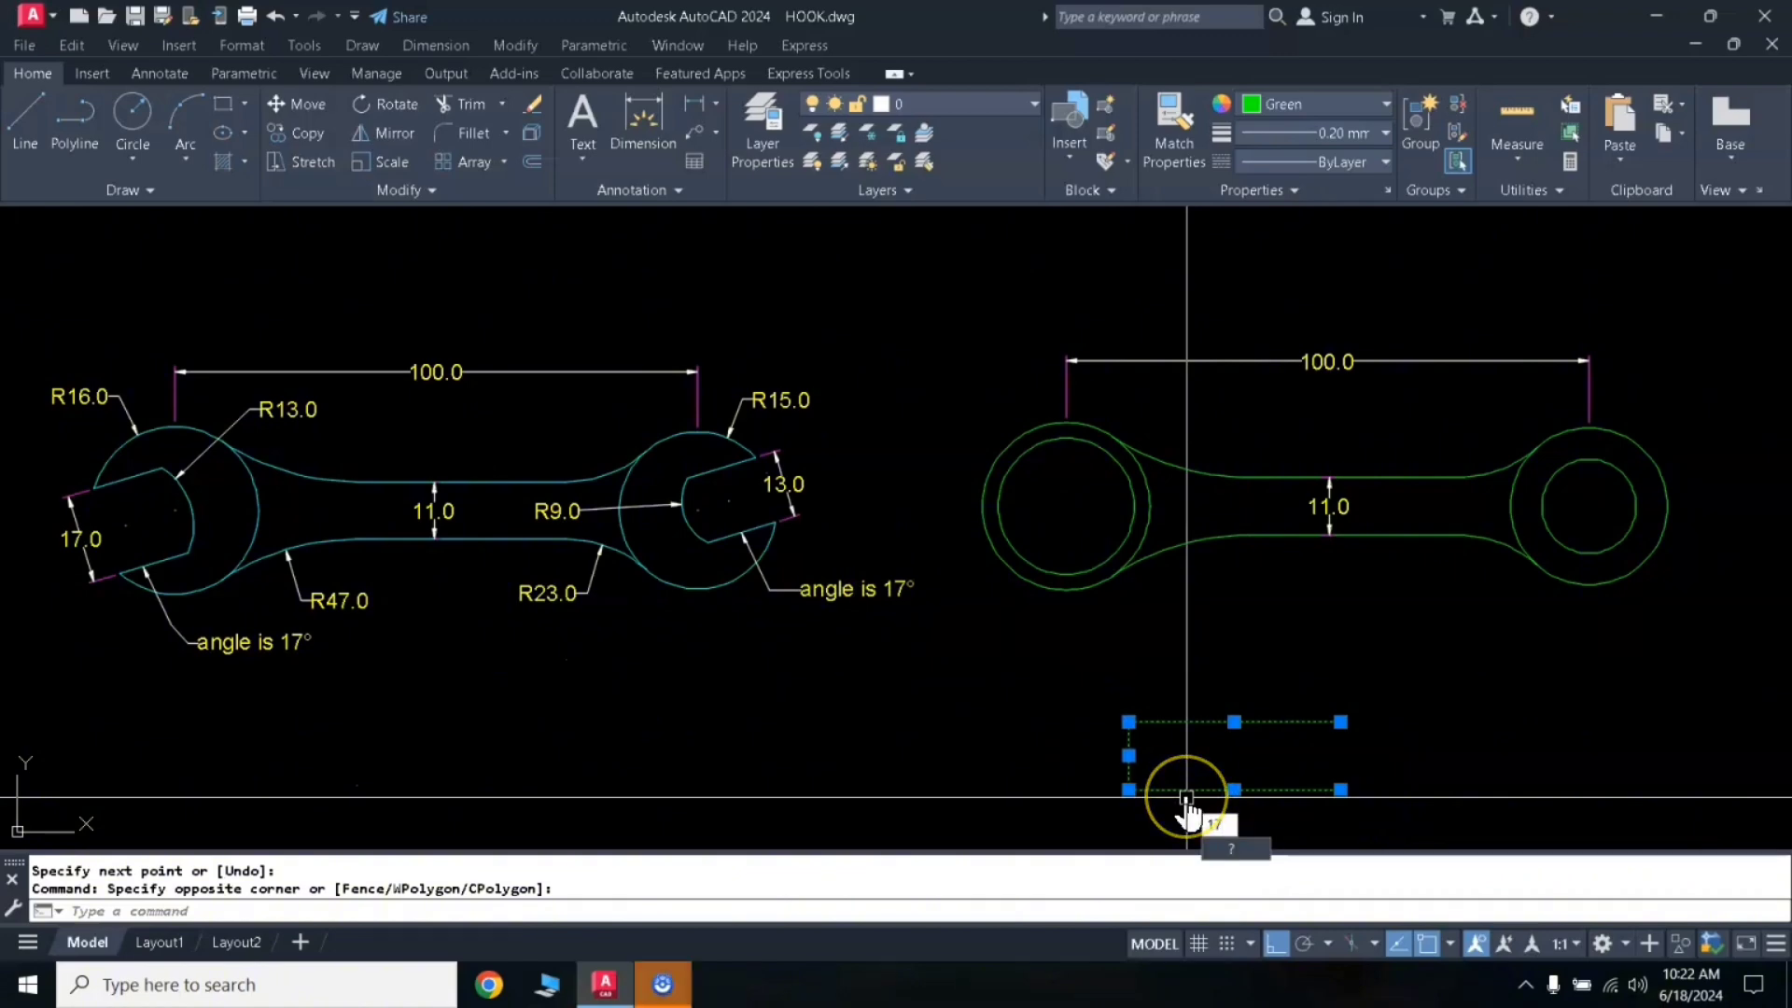
key("Escape")
key("Escape")
left_click(1192, 768)
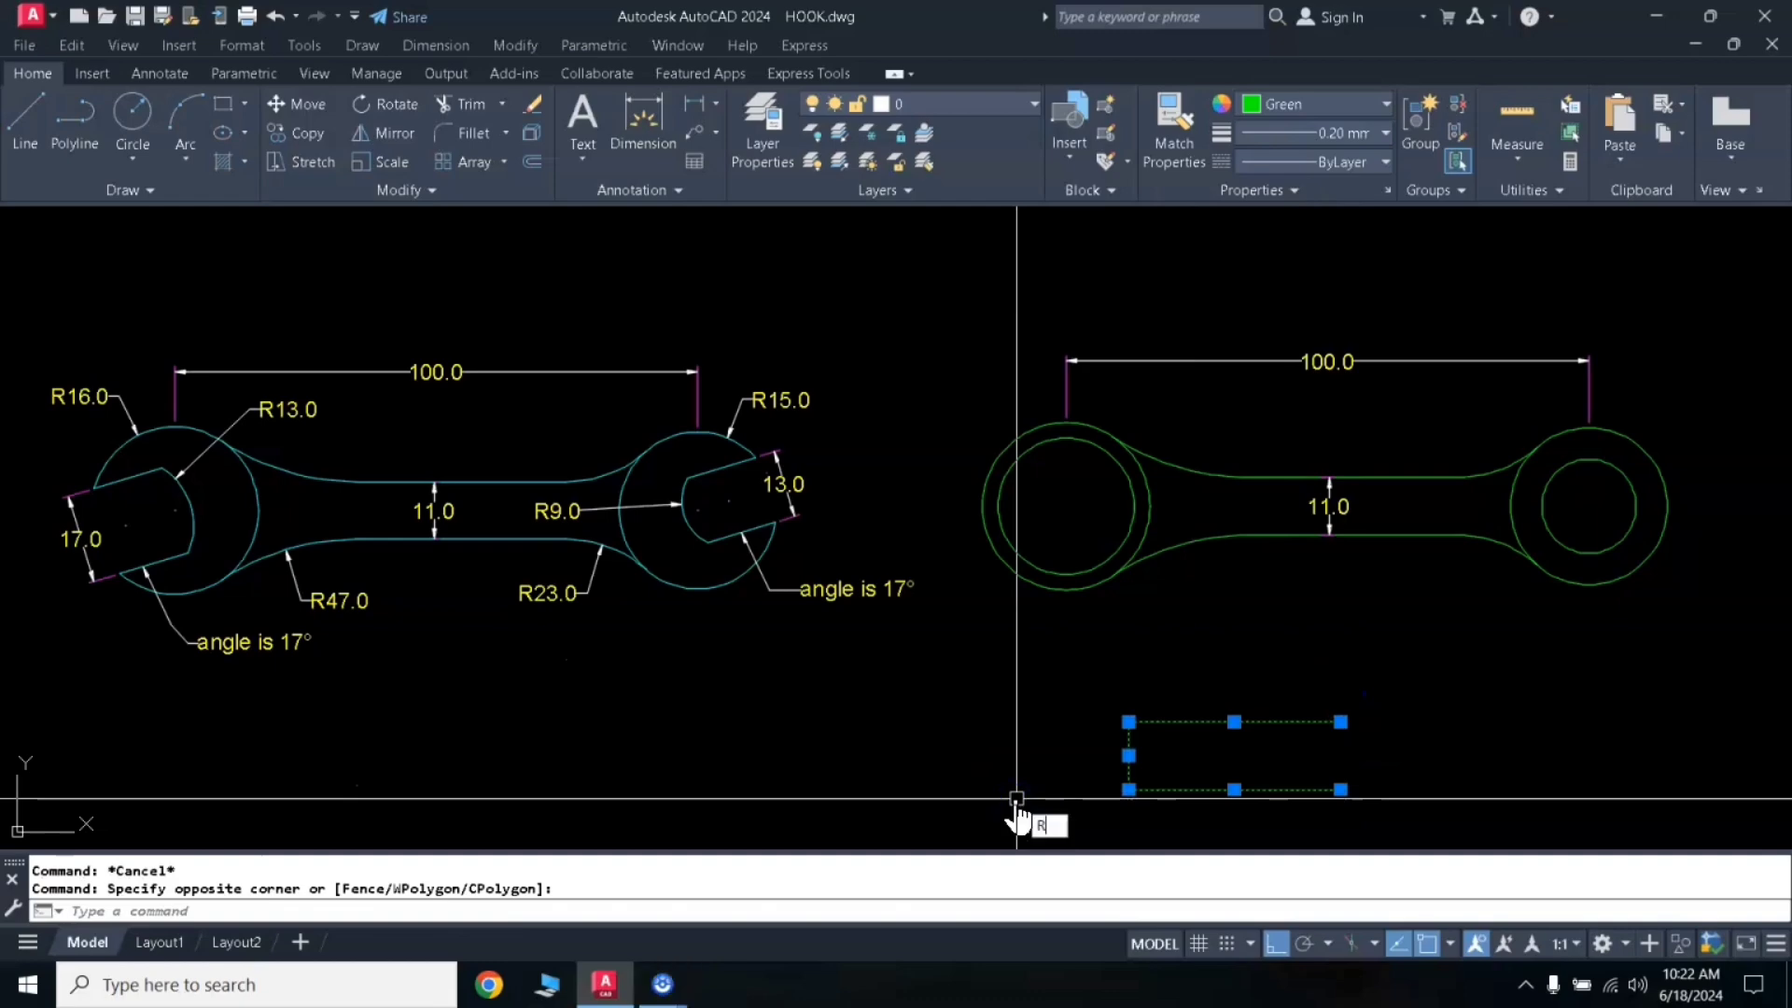
type("o")
key("Return")
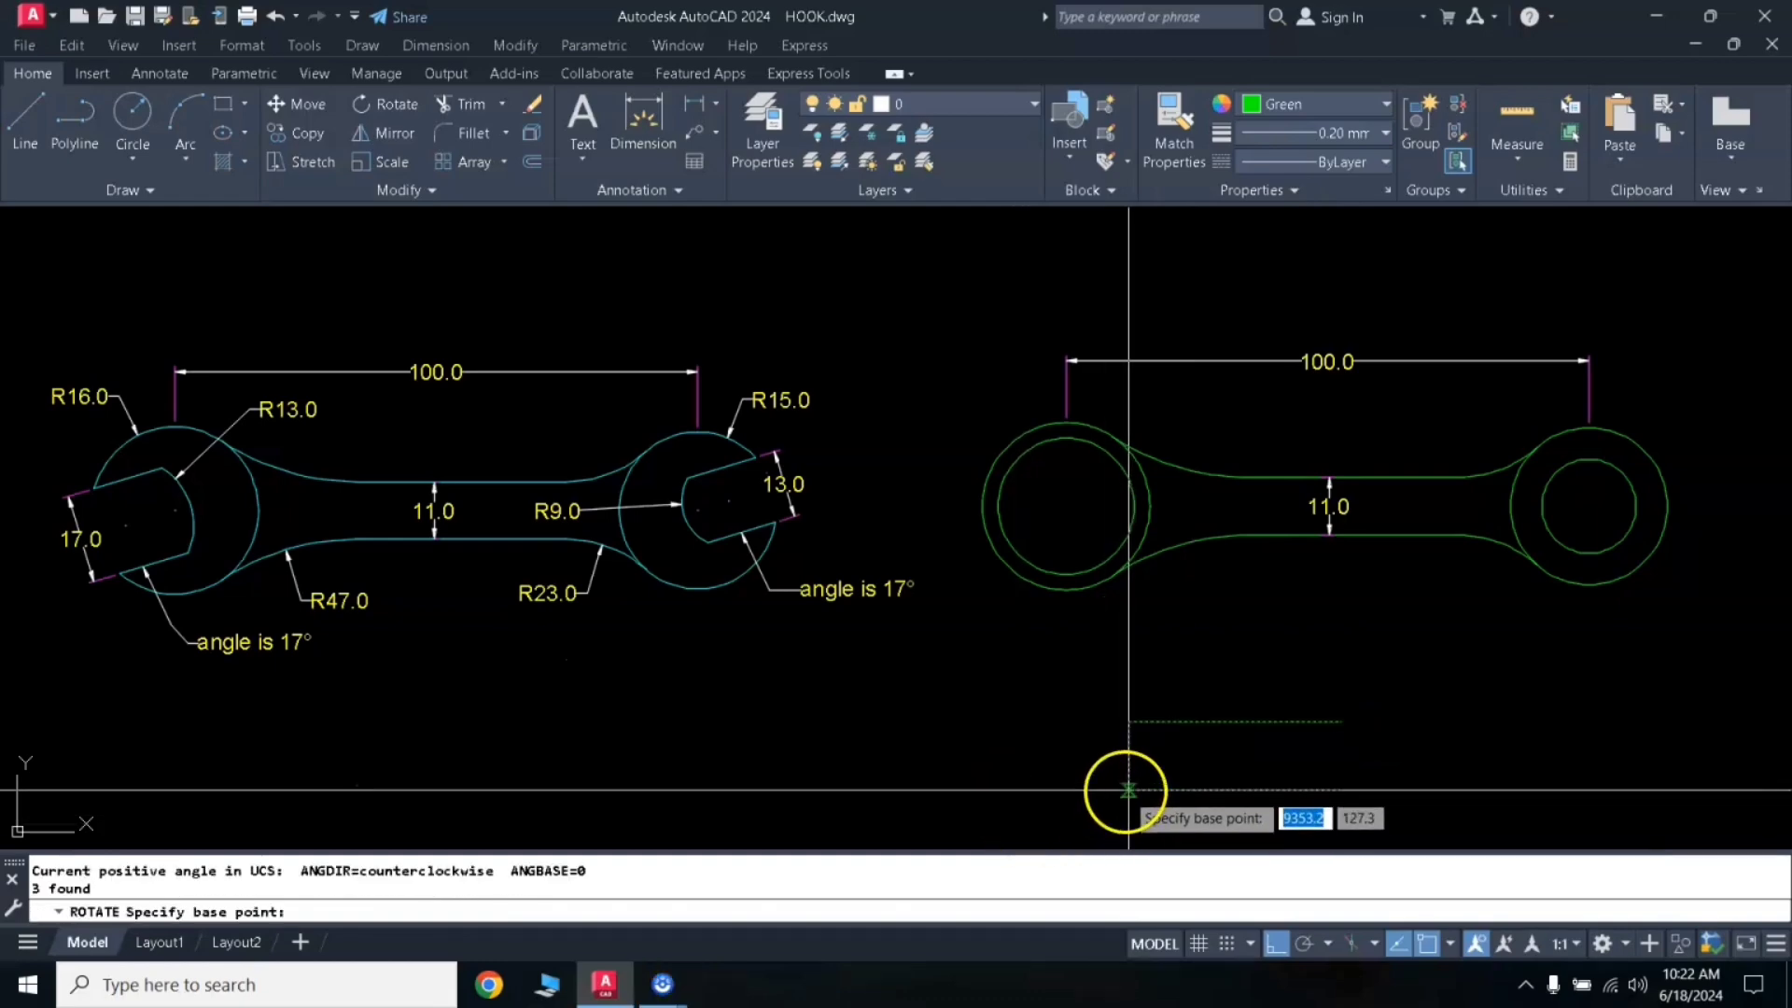
left_click(1127, 791)
type("17")
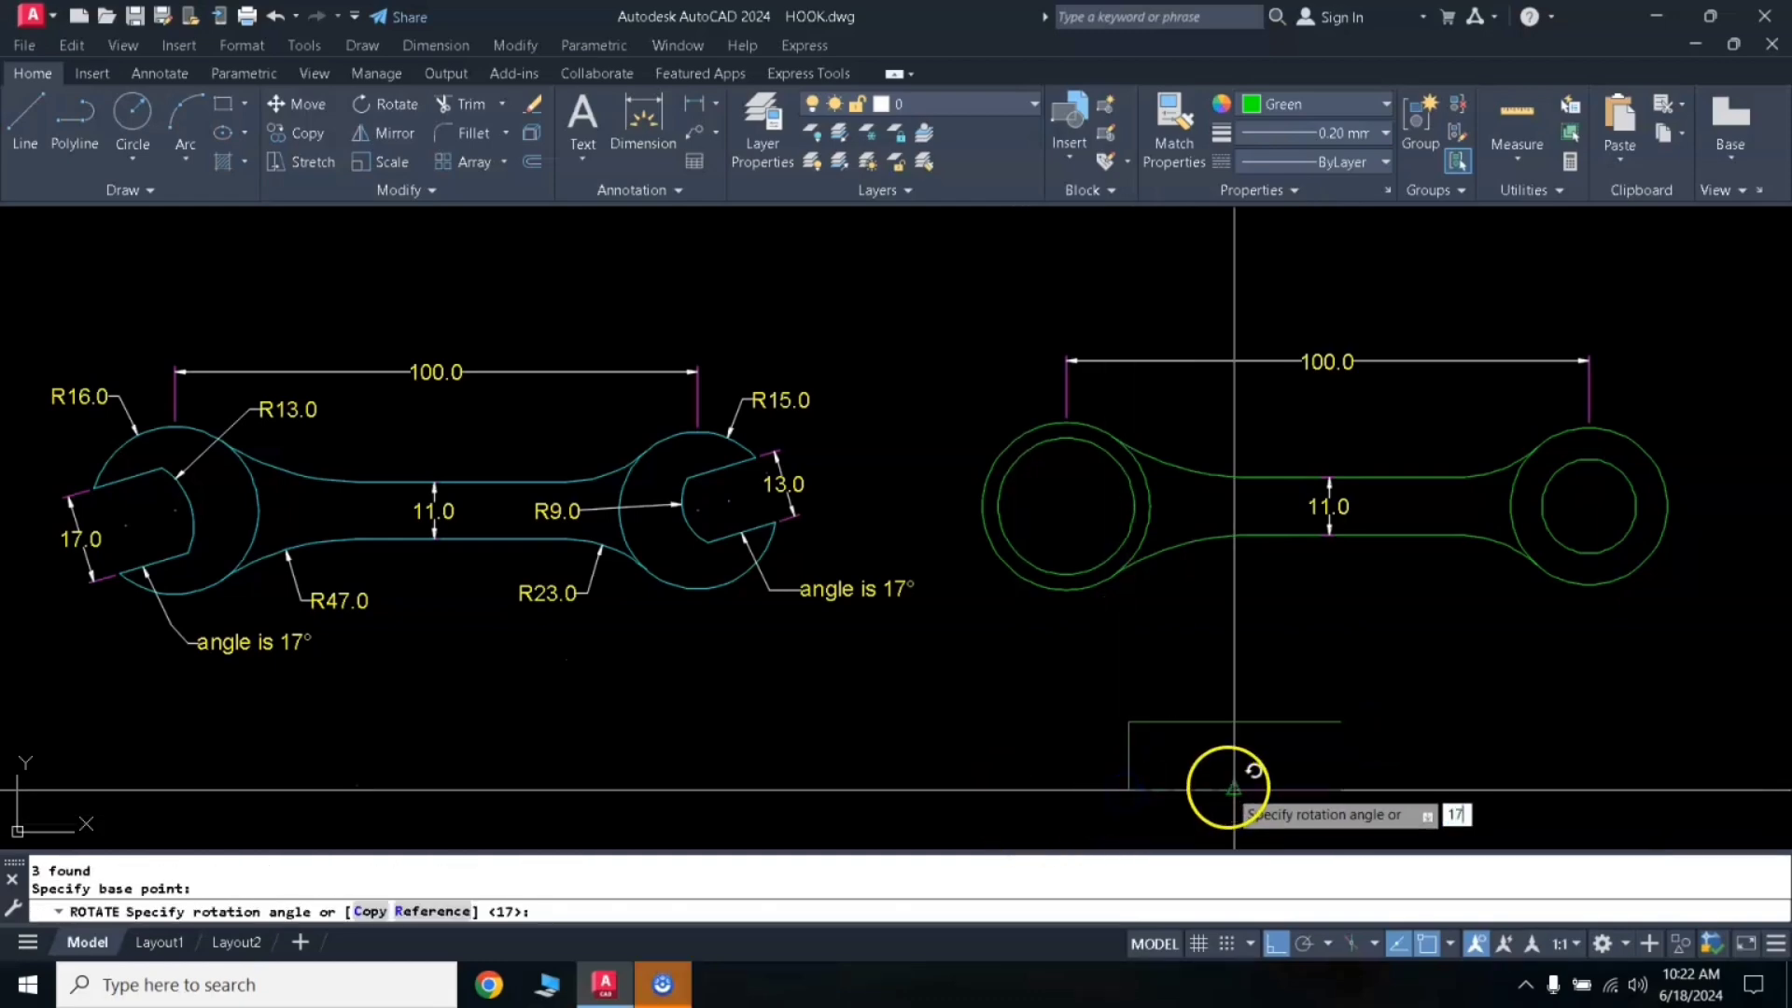
key("Return")
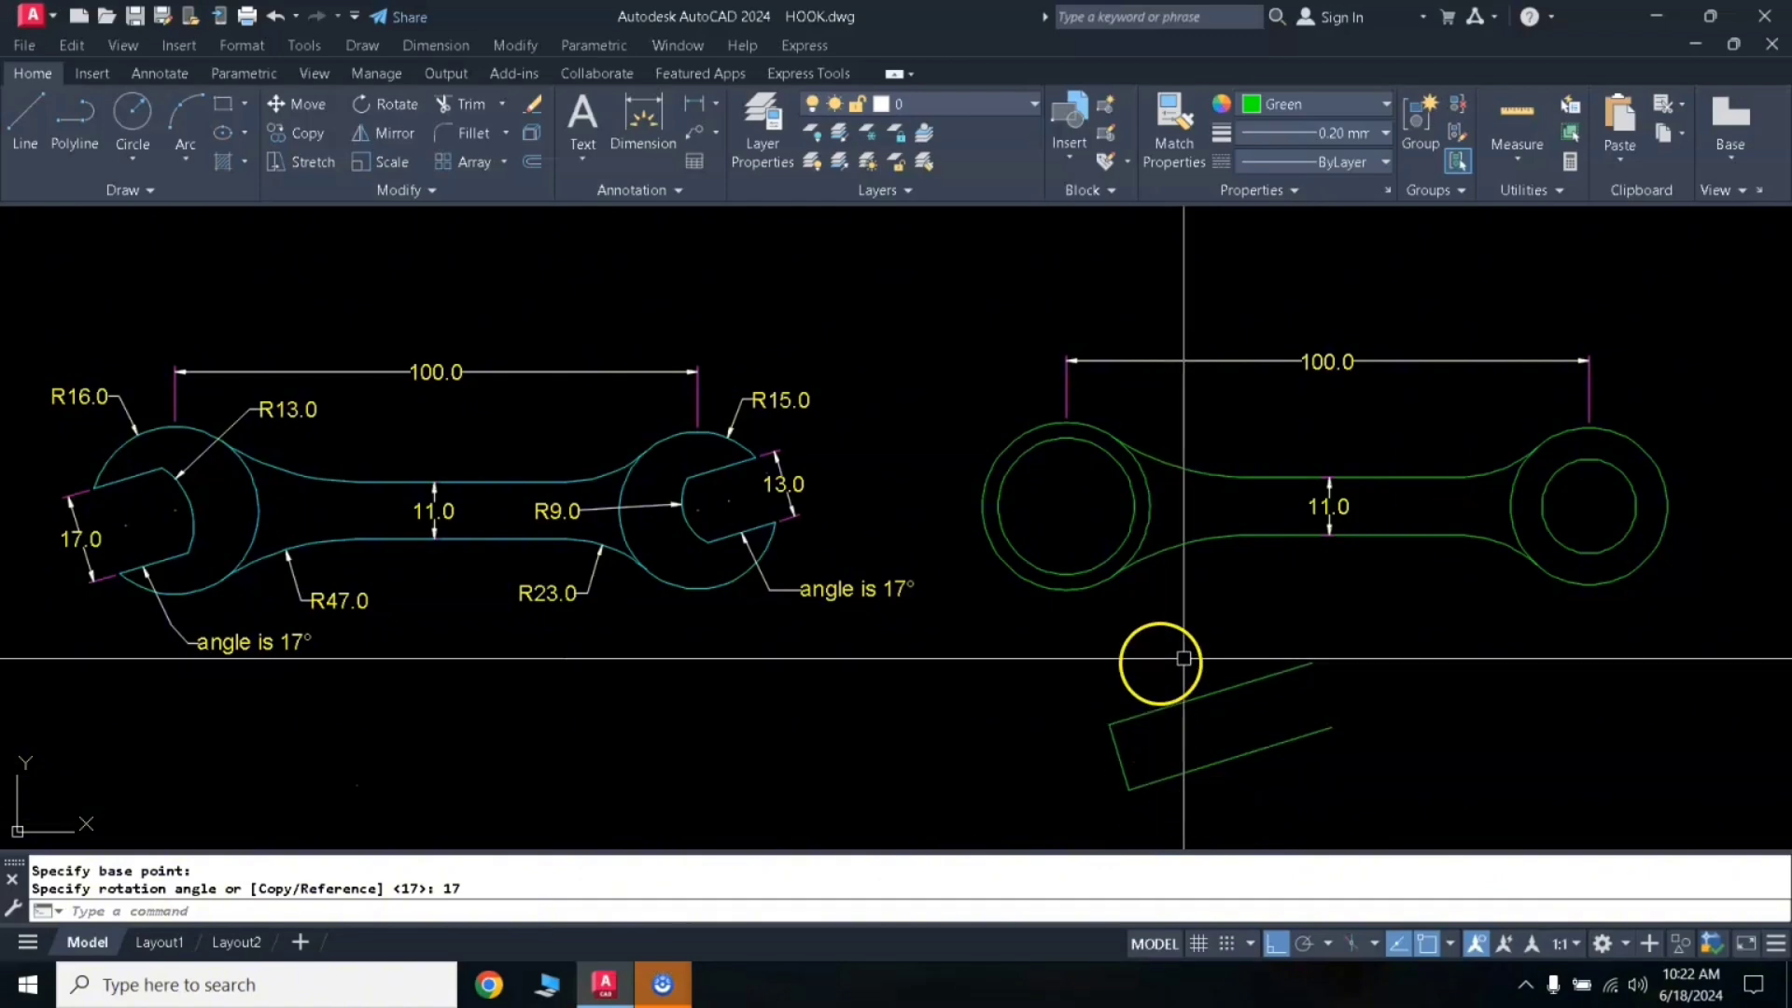
Step: Move the tilted slot so its corner sits at the right circle's centre
left_click(1193, 660)
left_click(1052, 796)
type("M")
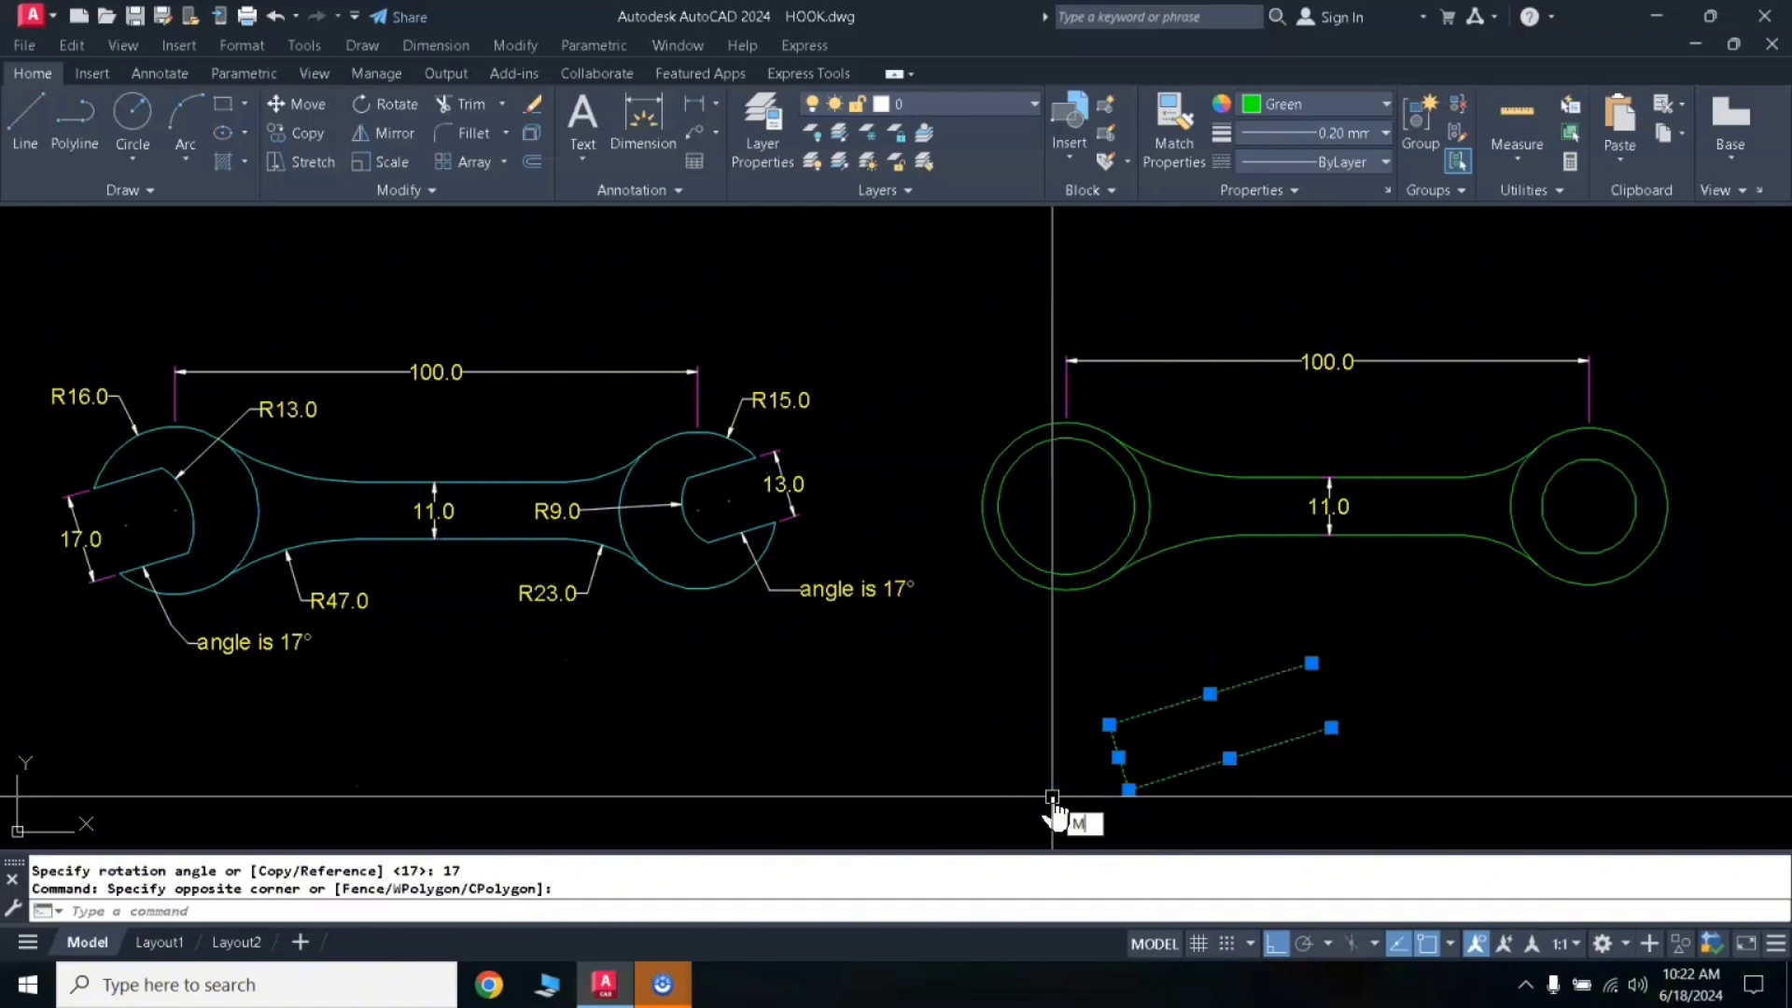
key("Return")
left_click(1111, 761)
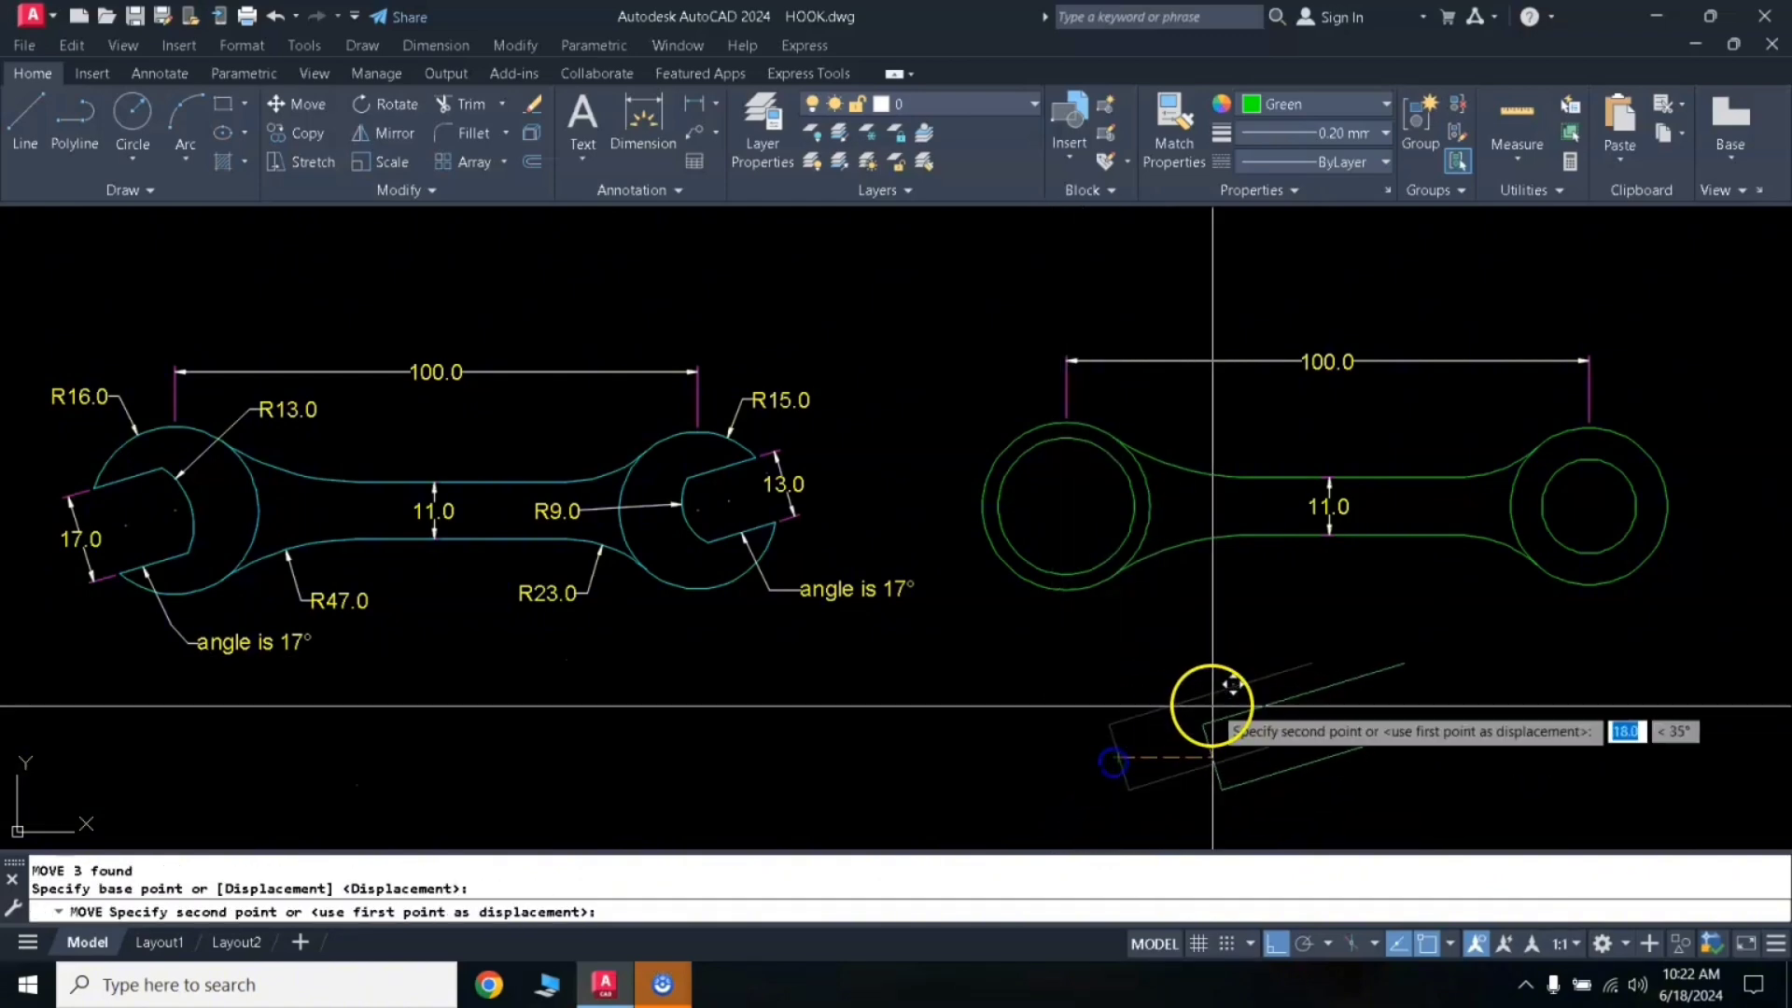
left_click(1277, 950)
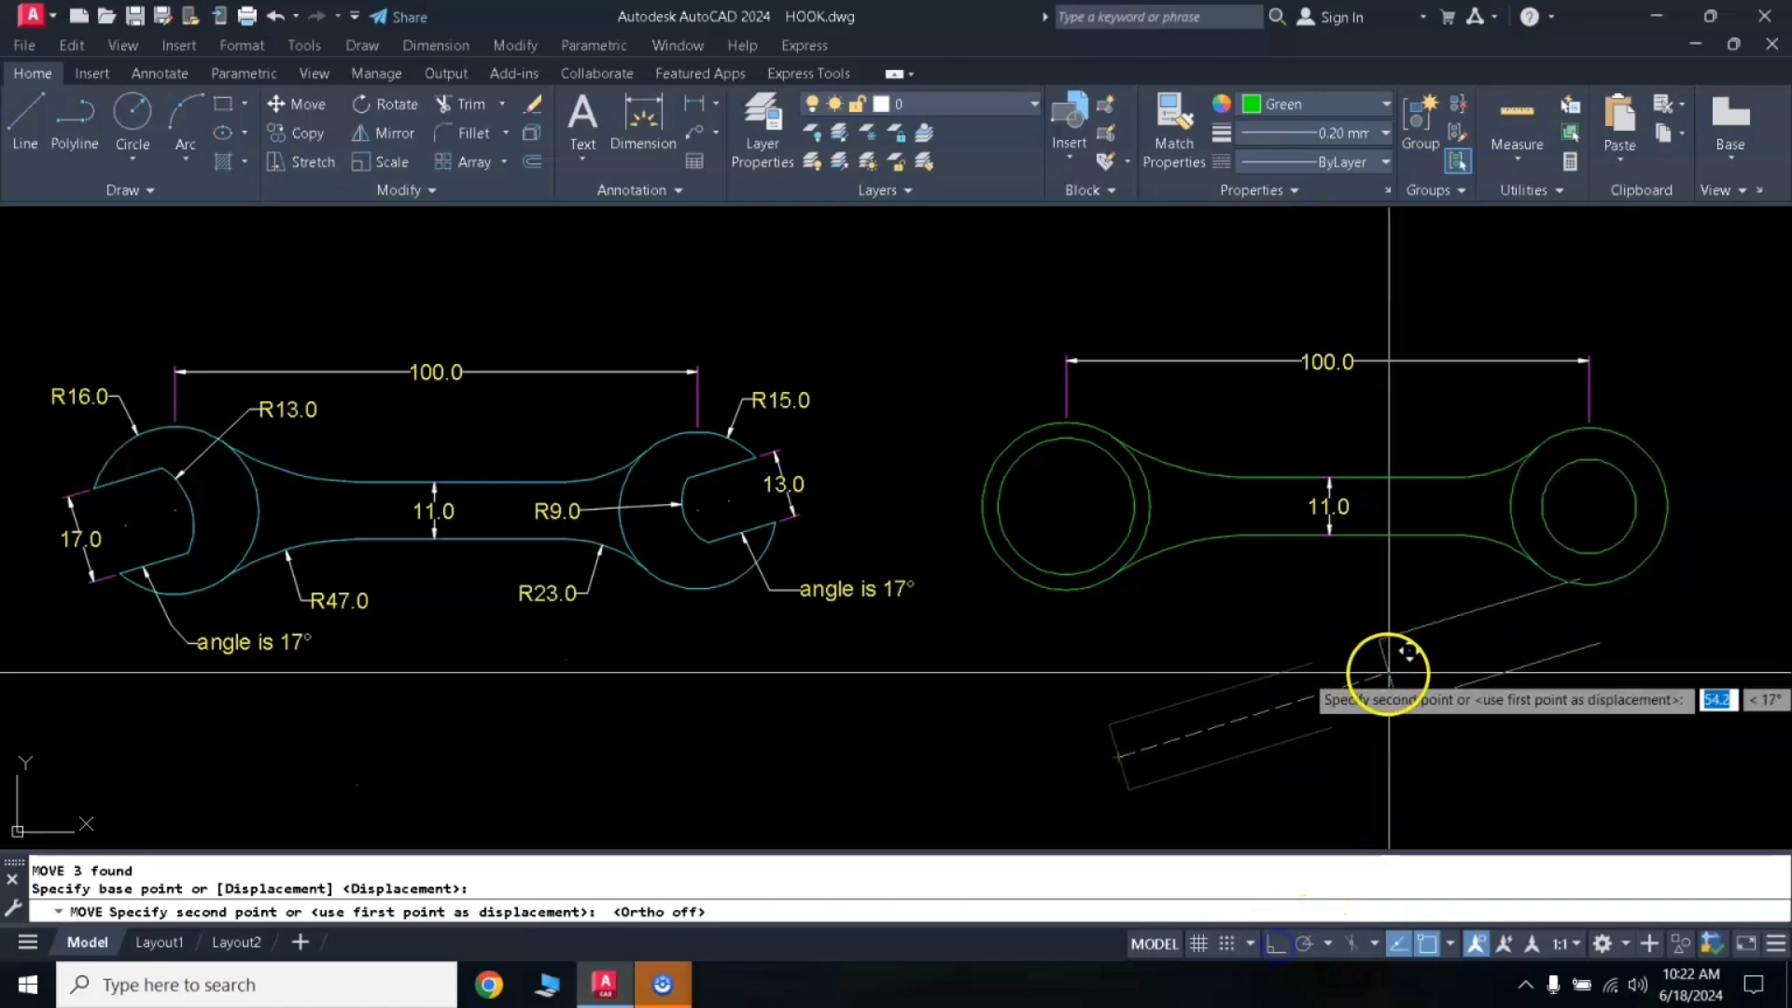
left_click(1584, 505)
middle_click_drag(1488, 648, 1424, 652)
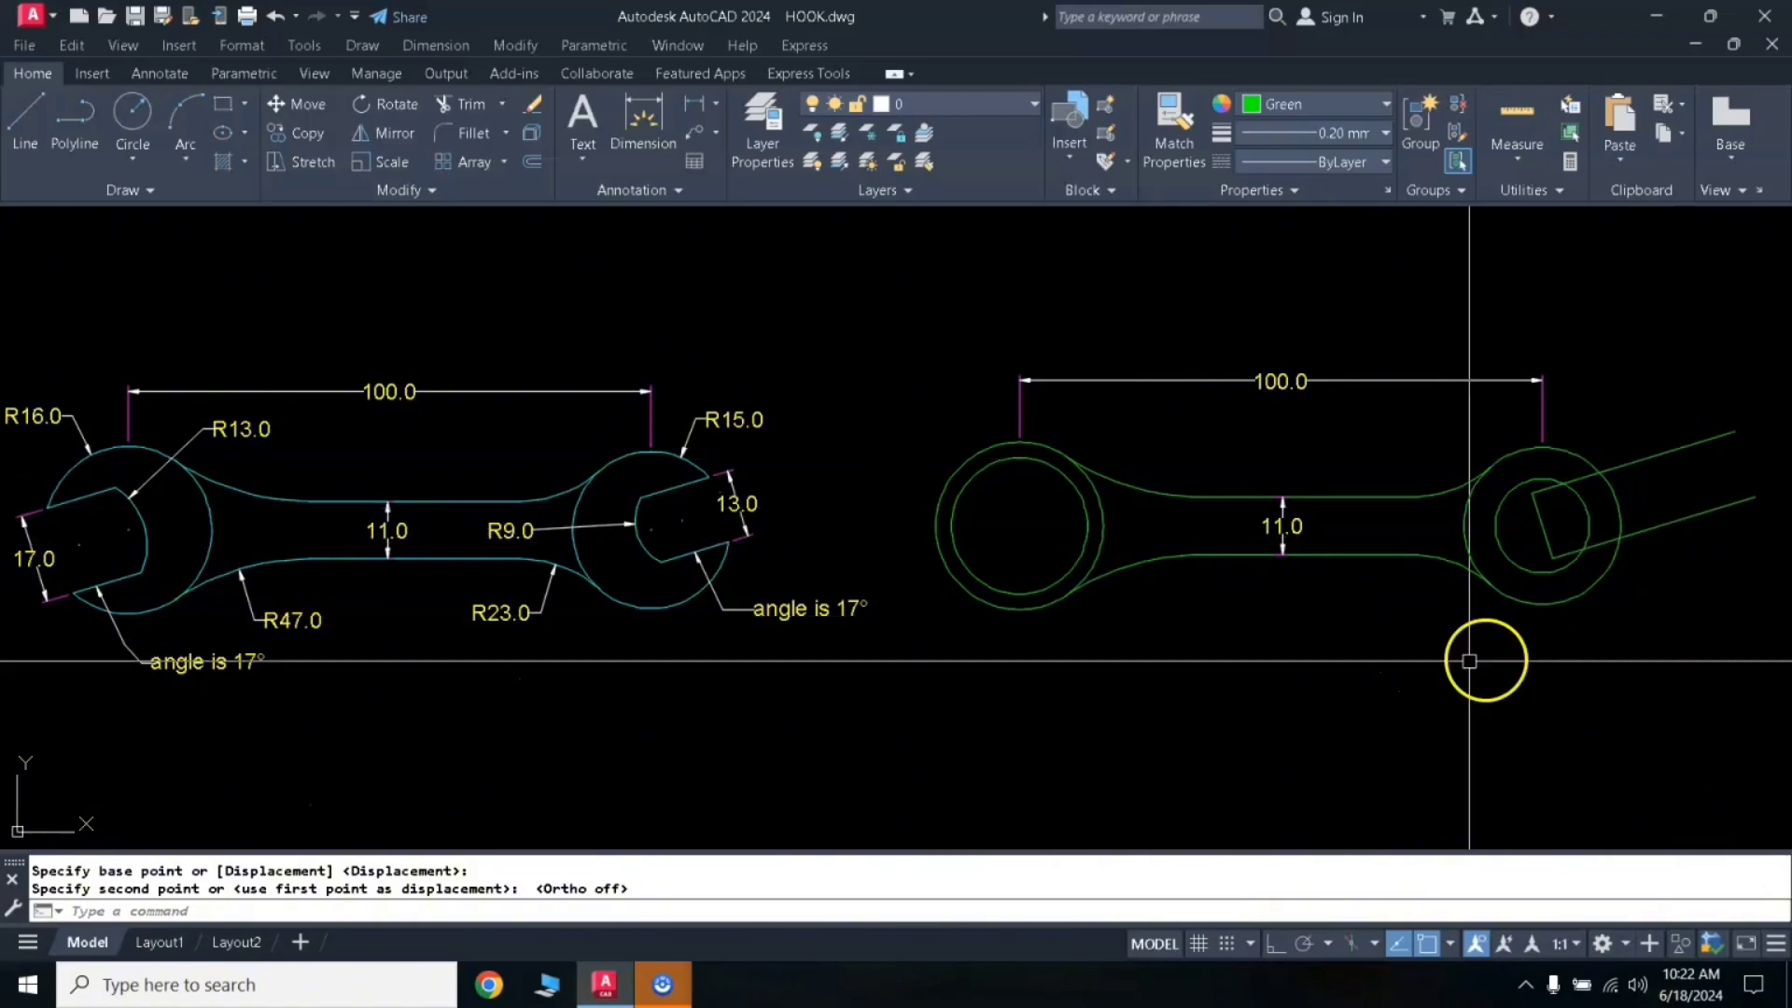
type("x")
key("Return")
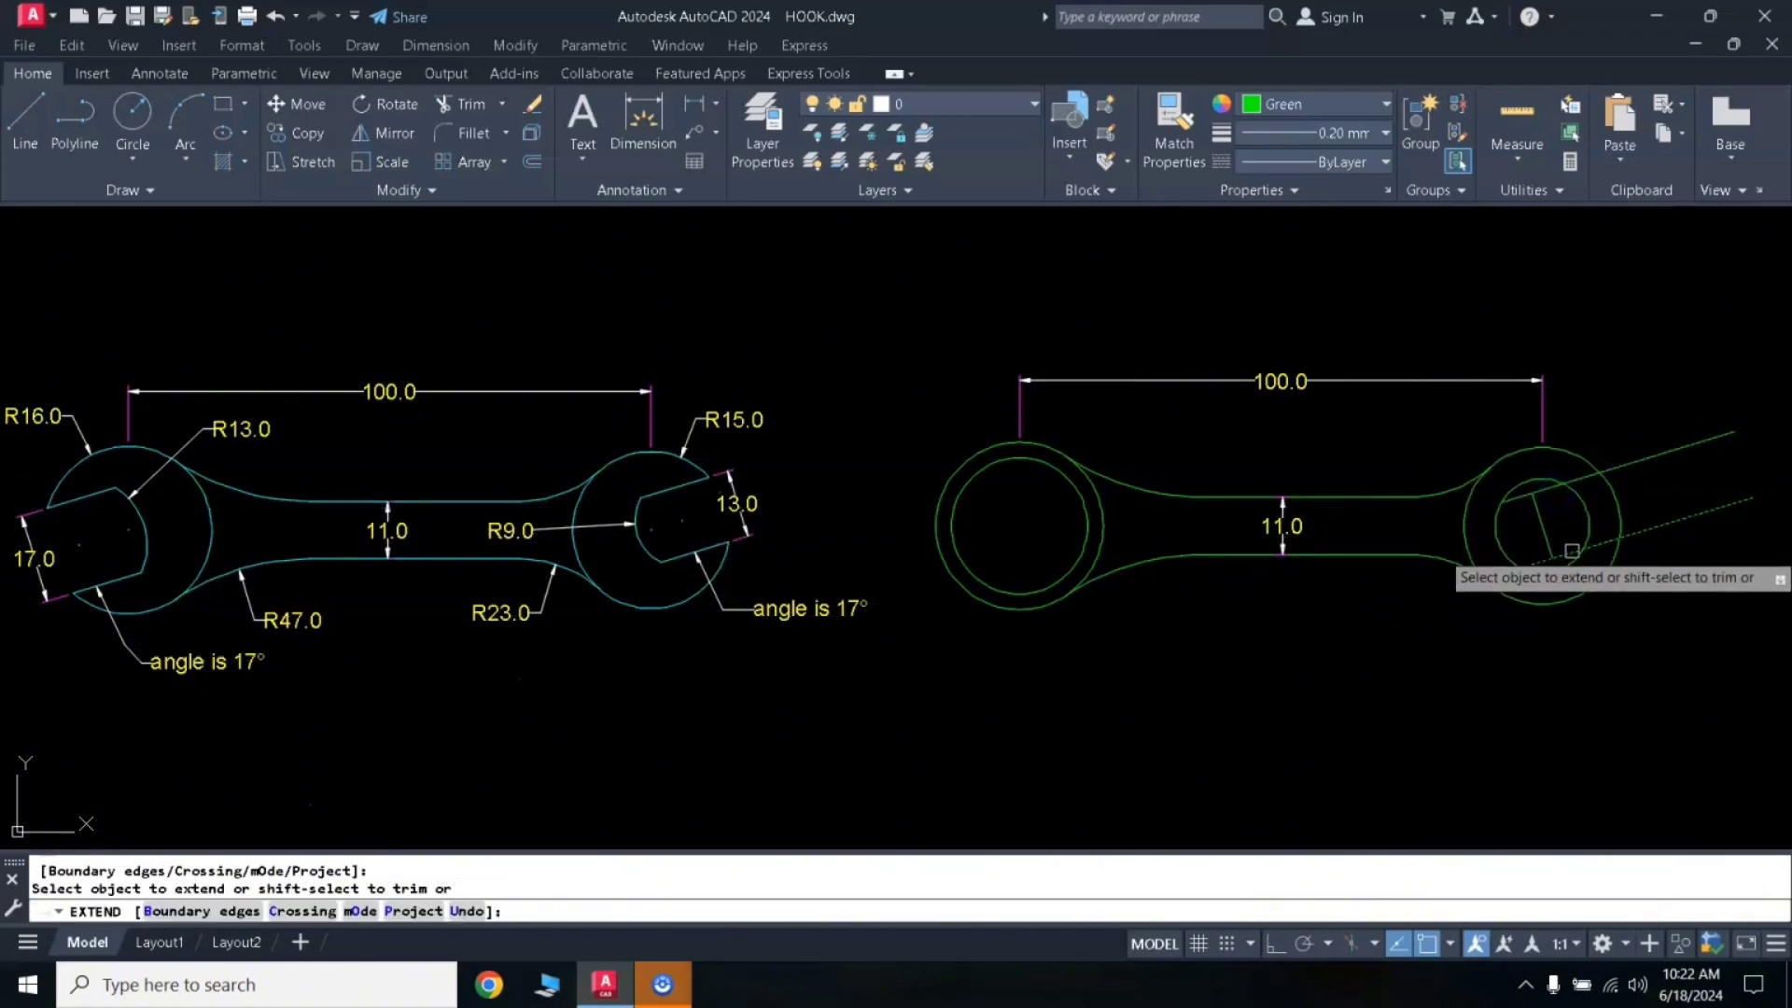
Step: Move the small inner circle up and to the right on the right head
right_click(1500, 551)
left_click(1451, 605)
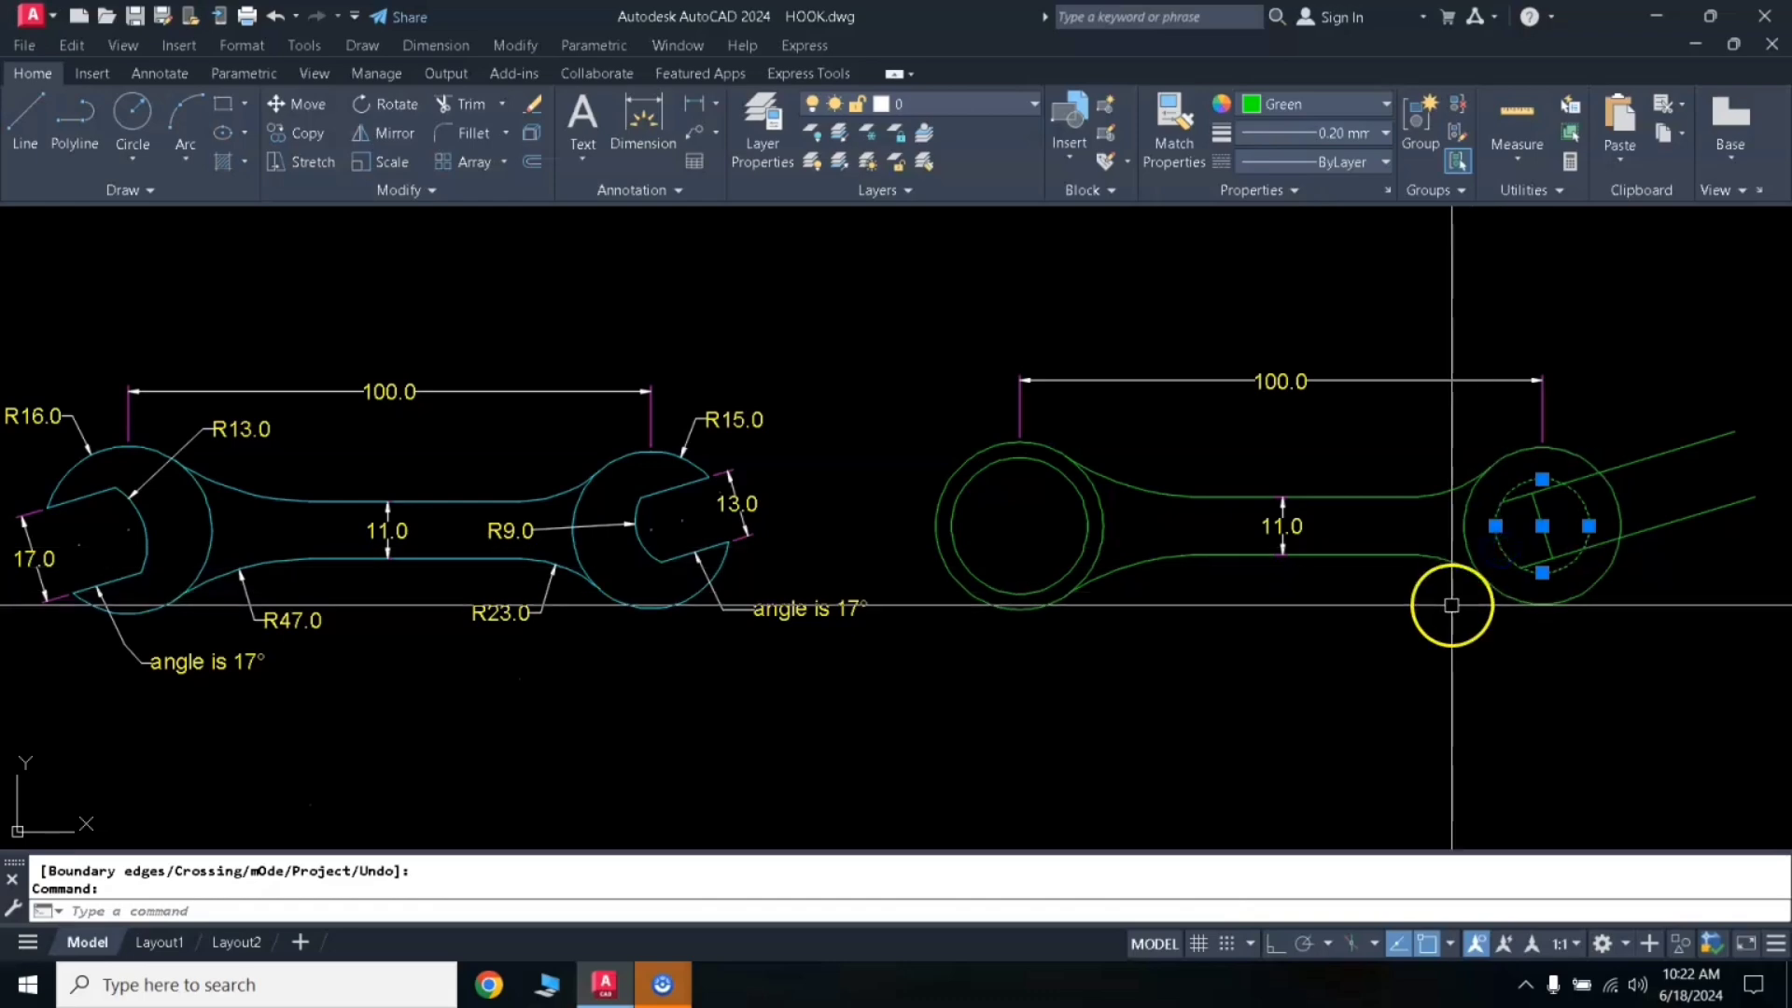
key("Return")
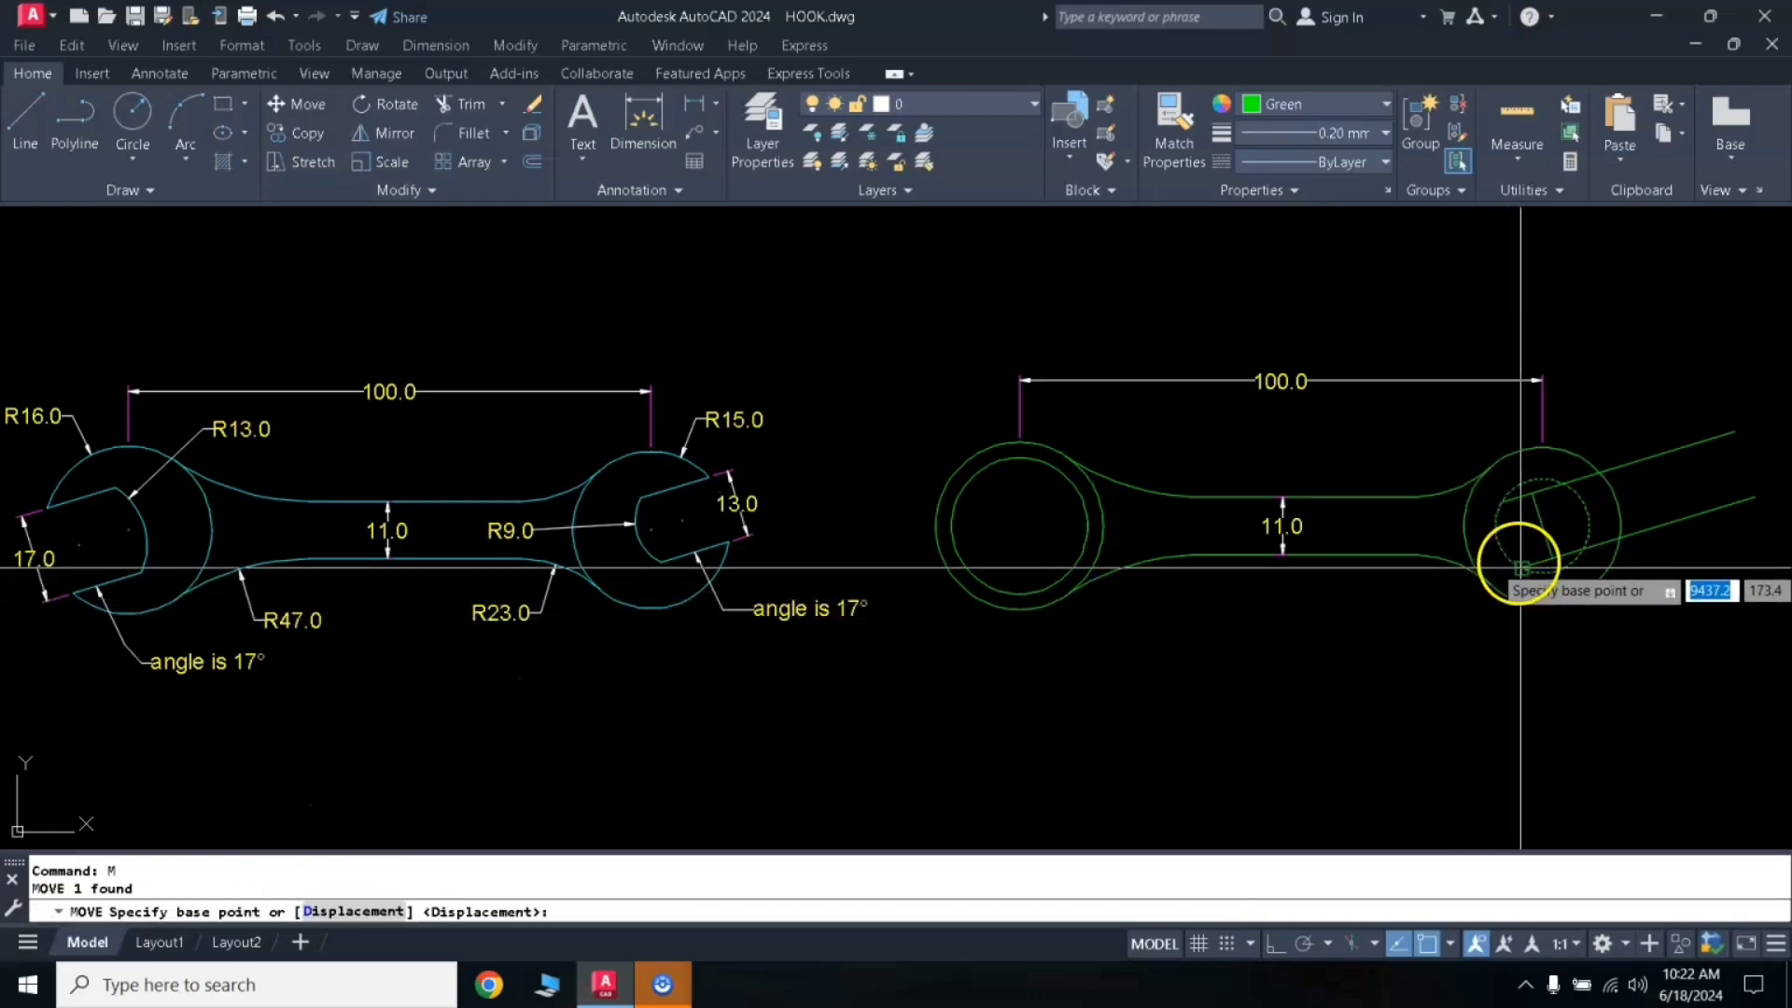
left_click(1519, 566)
left_click(1548, 553)
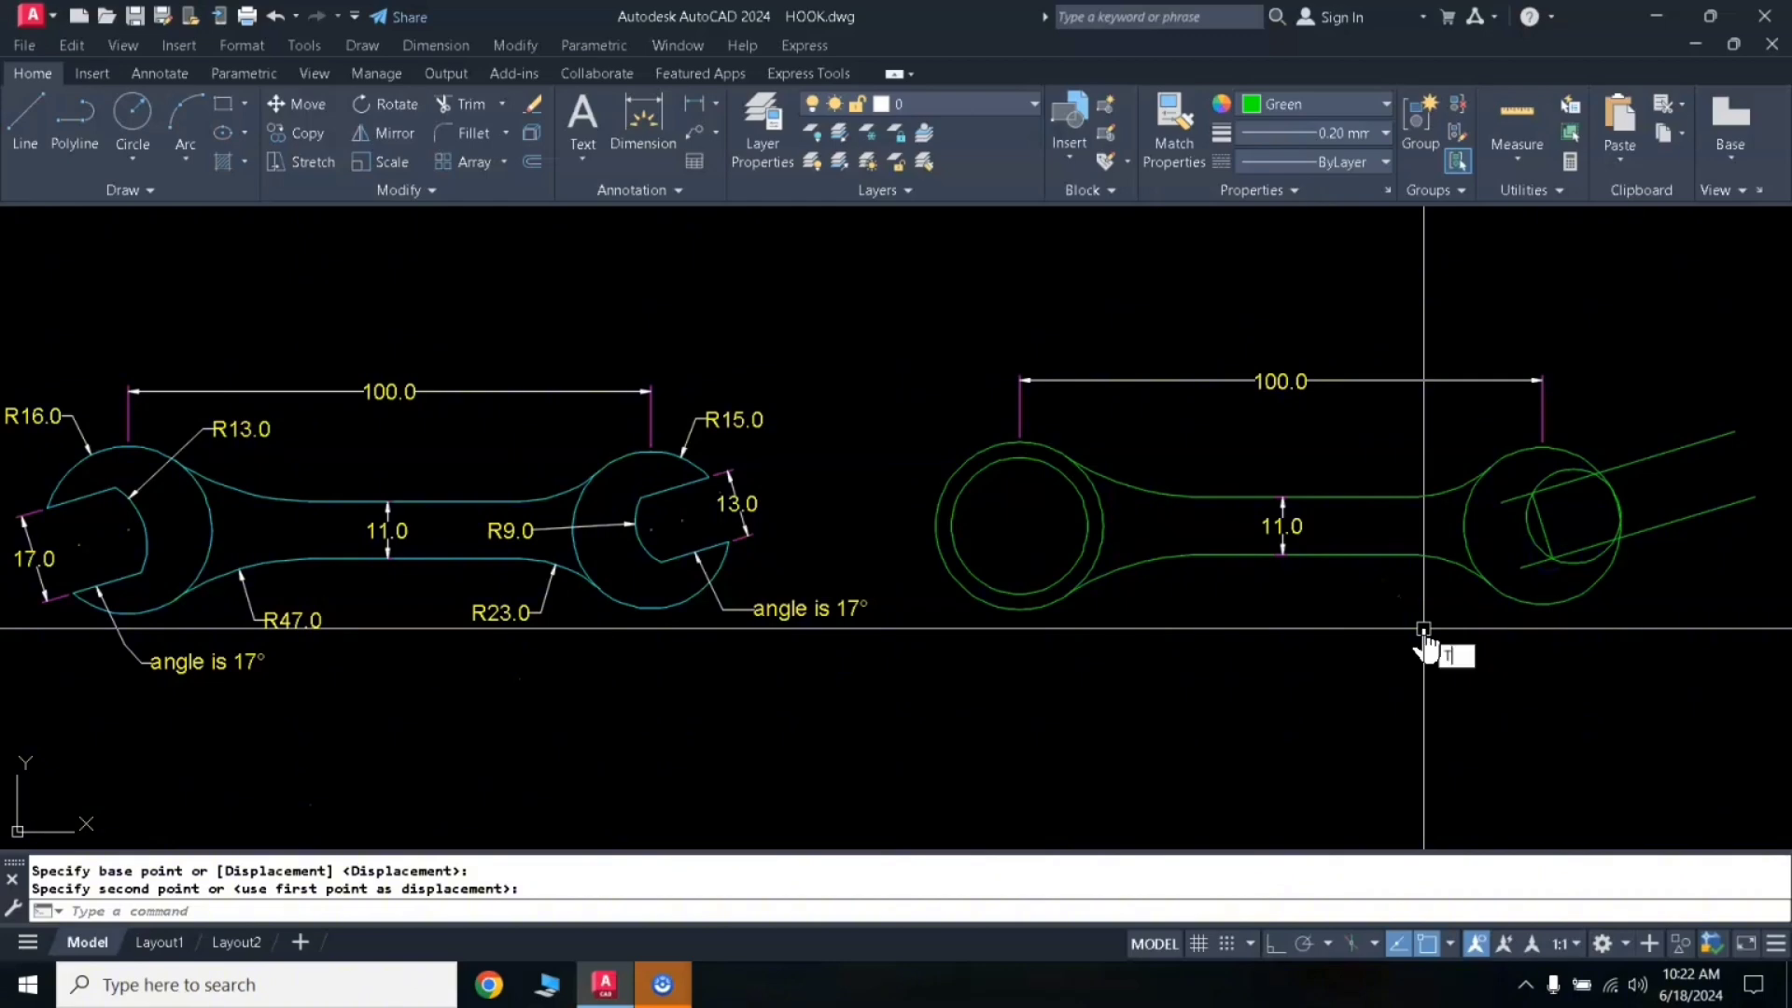
Step: Trim the overrunning line, inner circle arcs and jaw segments to open the jaw
key("Return")
left_click(1663, 459)
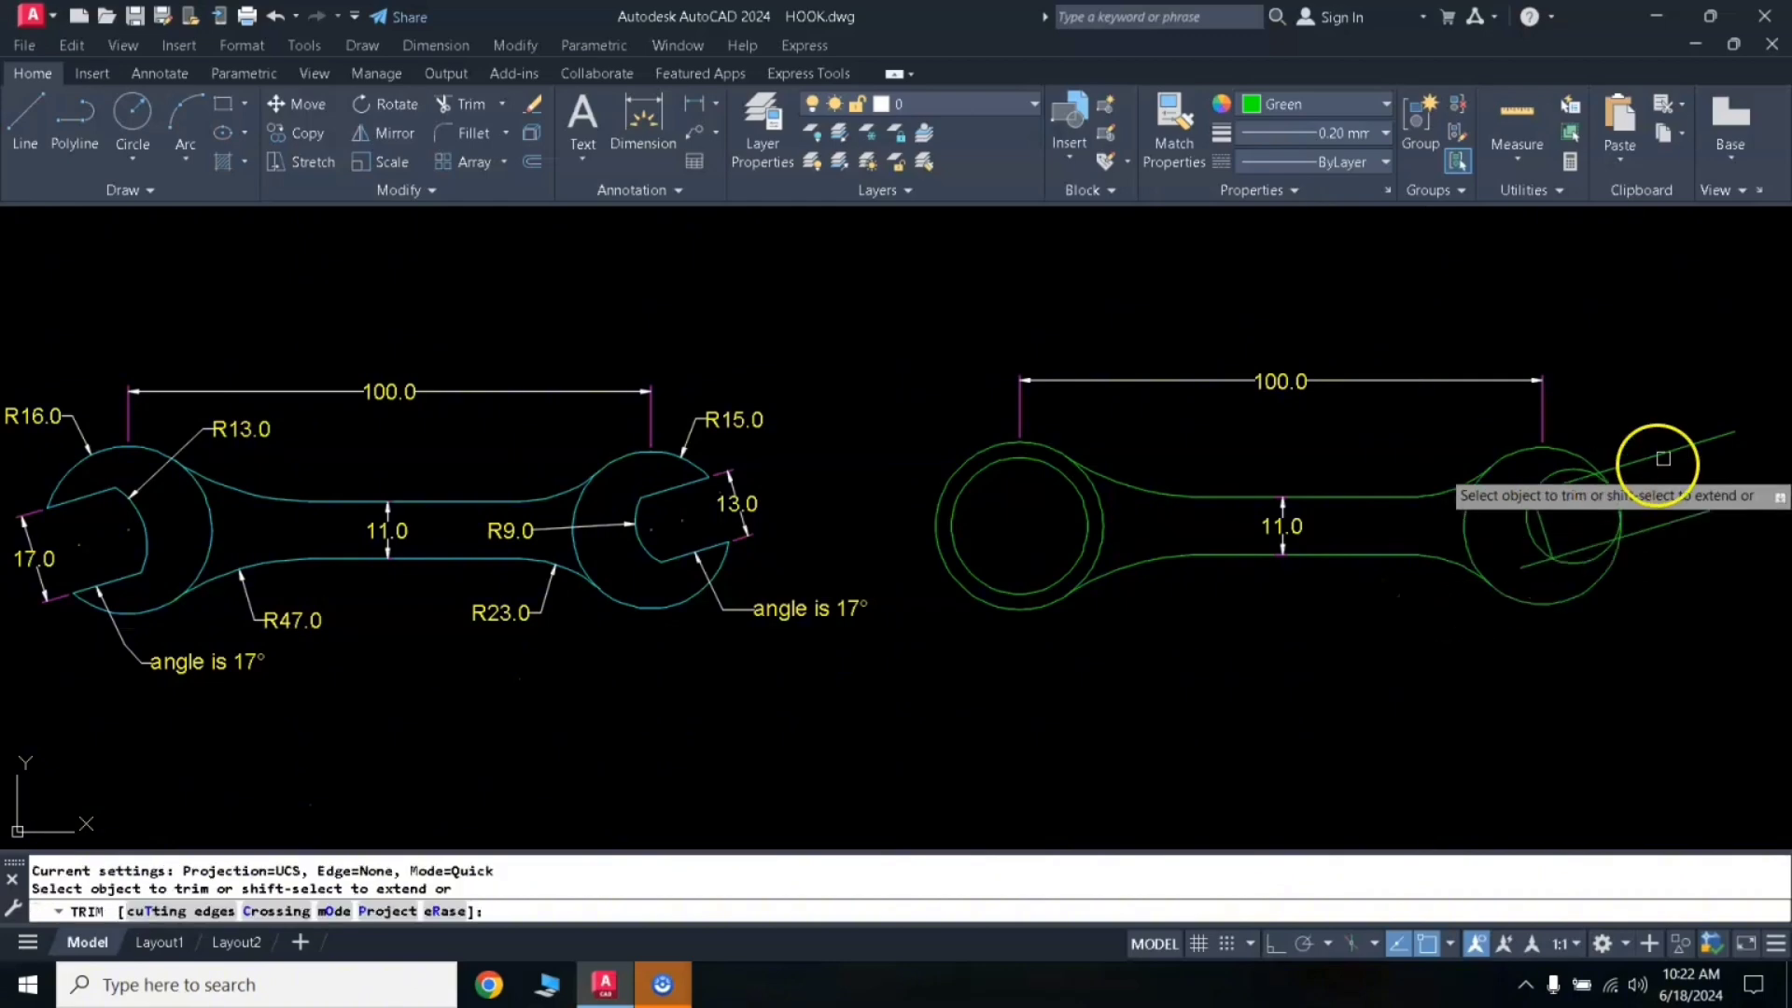
left_click(1668, 520)
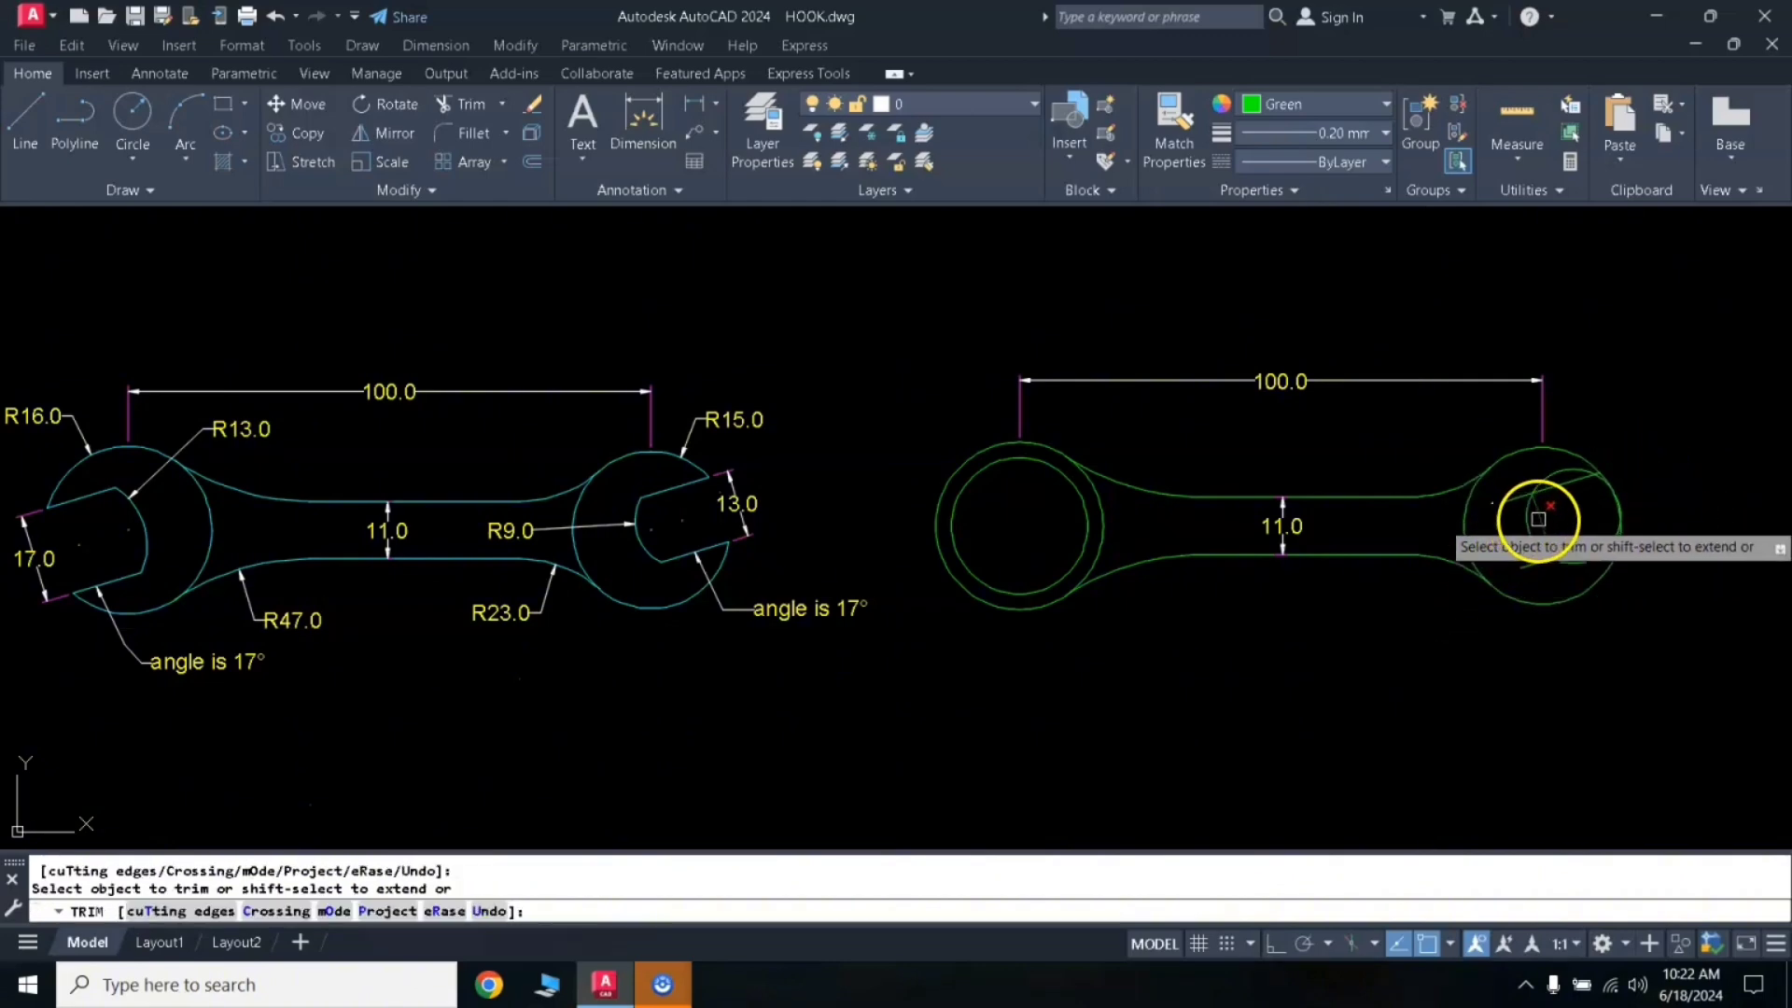
left_click(1514, 570)
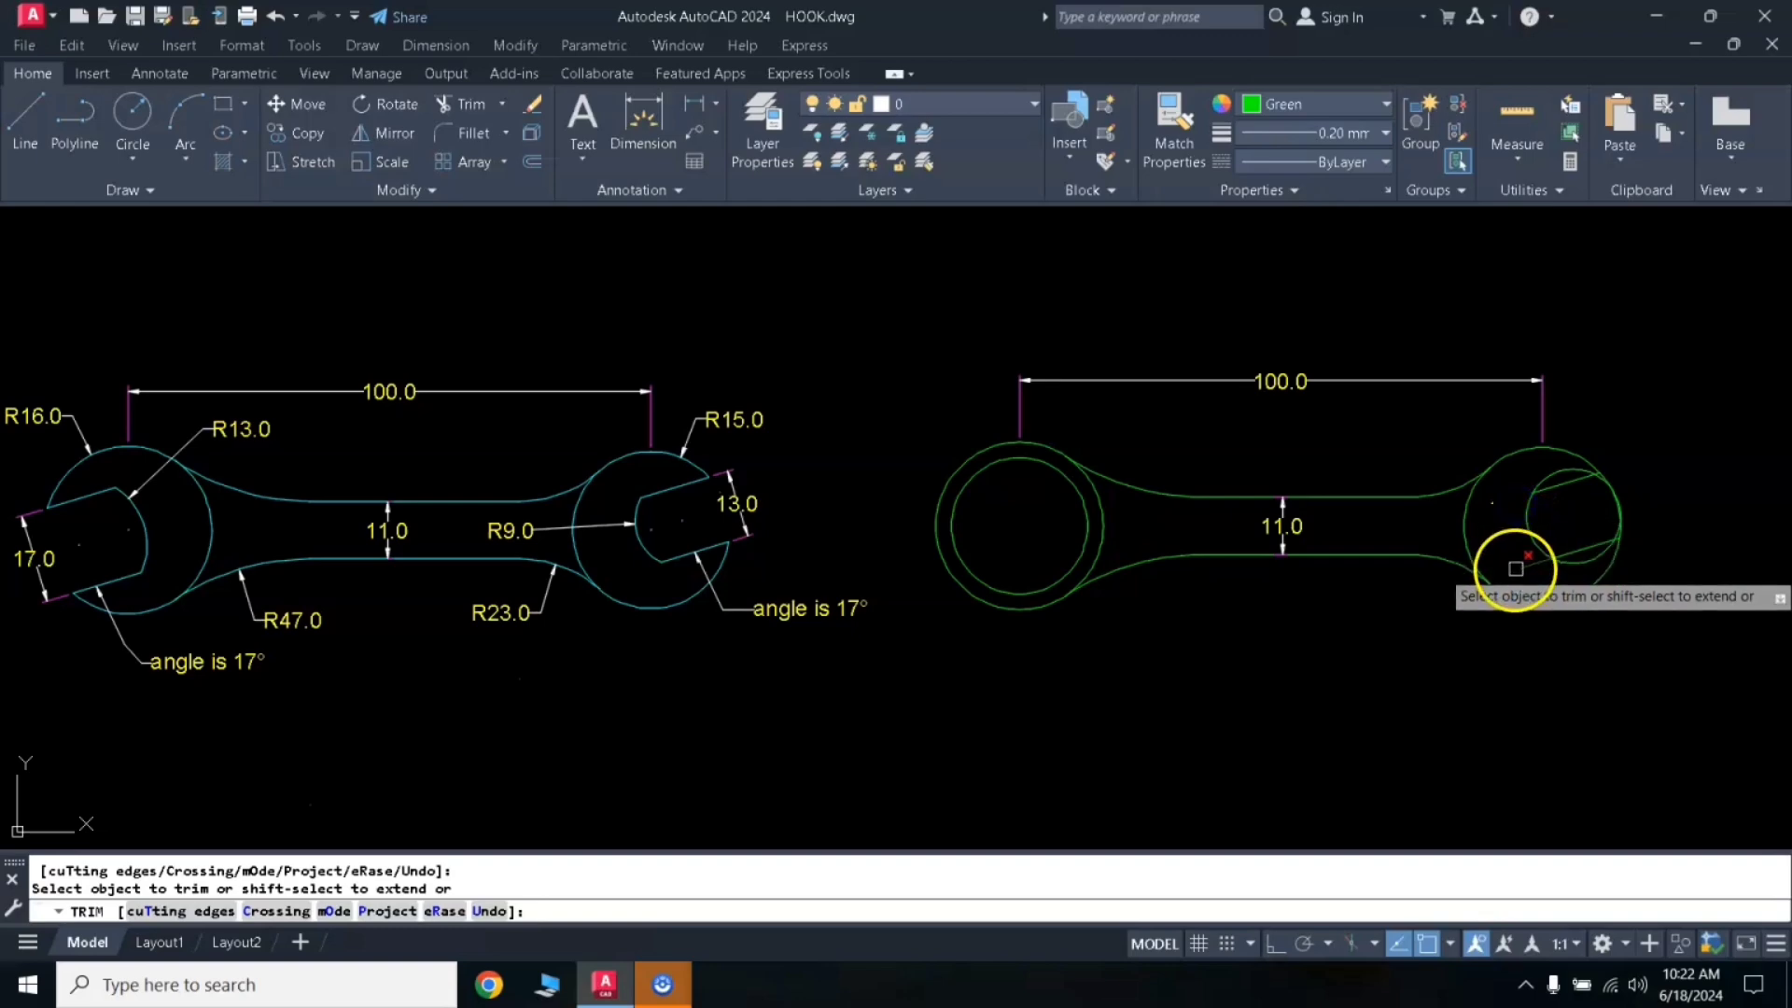
left_click(1547, 514)
type("U")
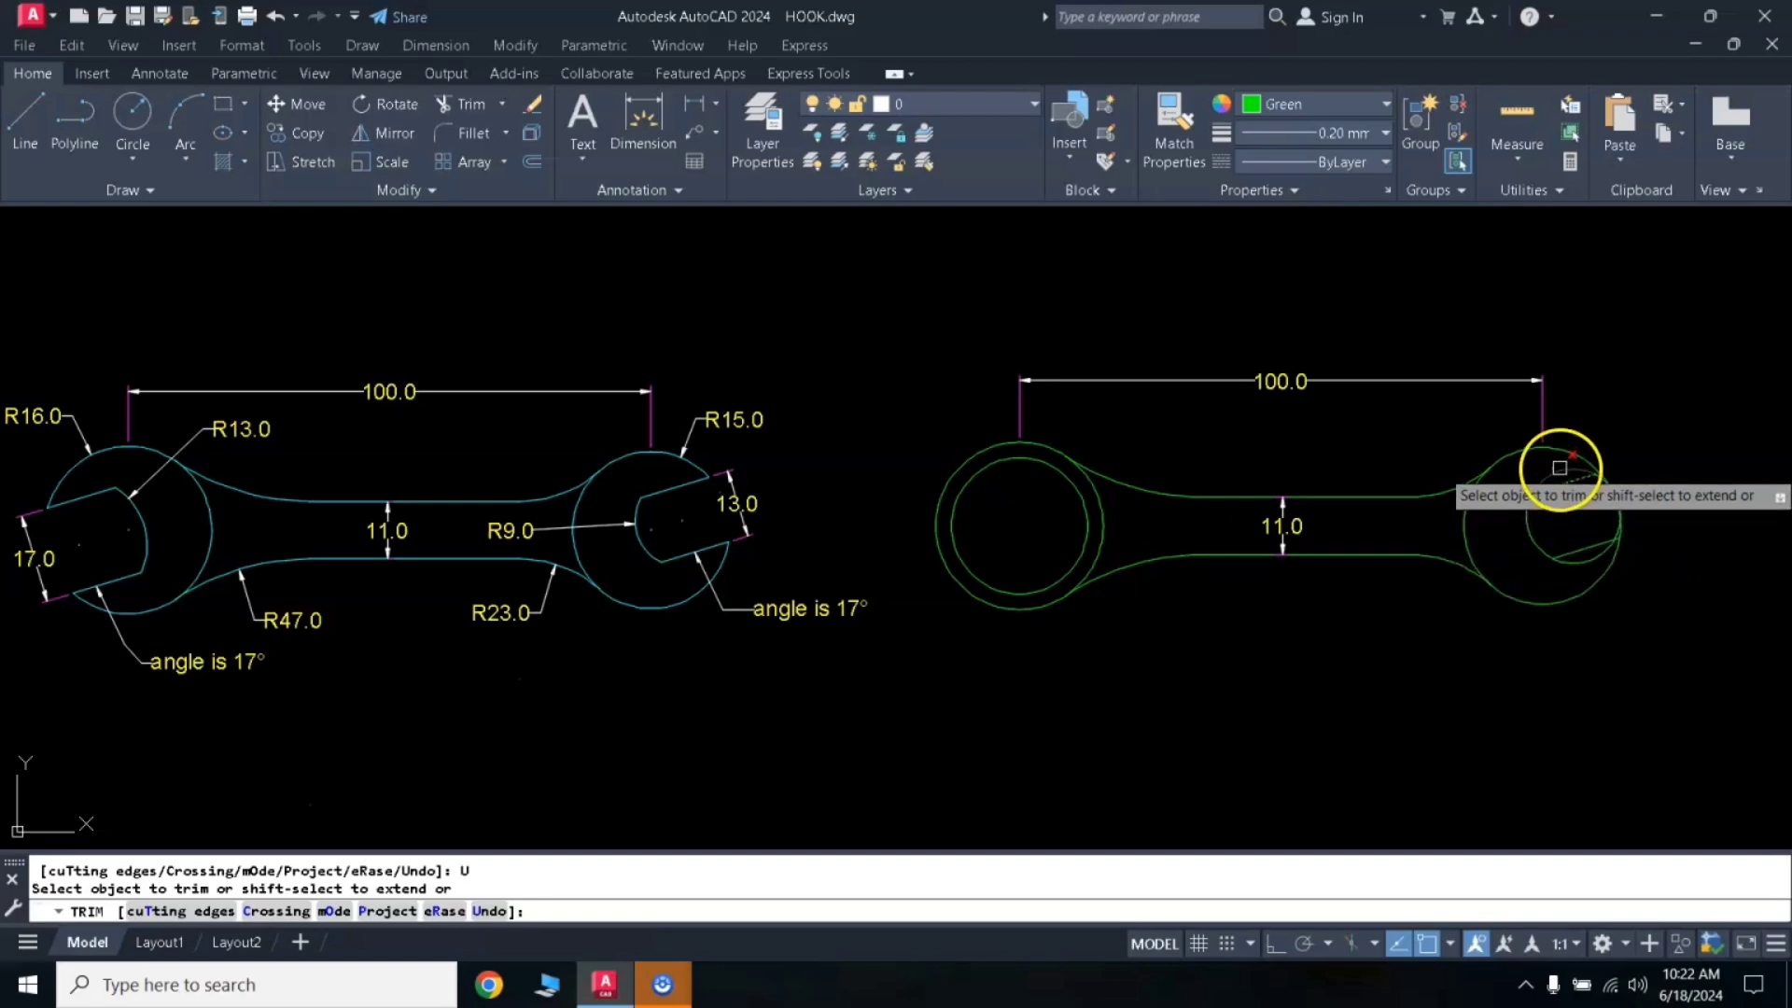
left_click(1560, 468)
left_click(1588, 563)
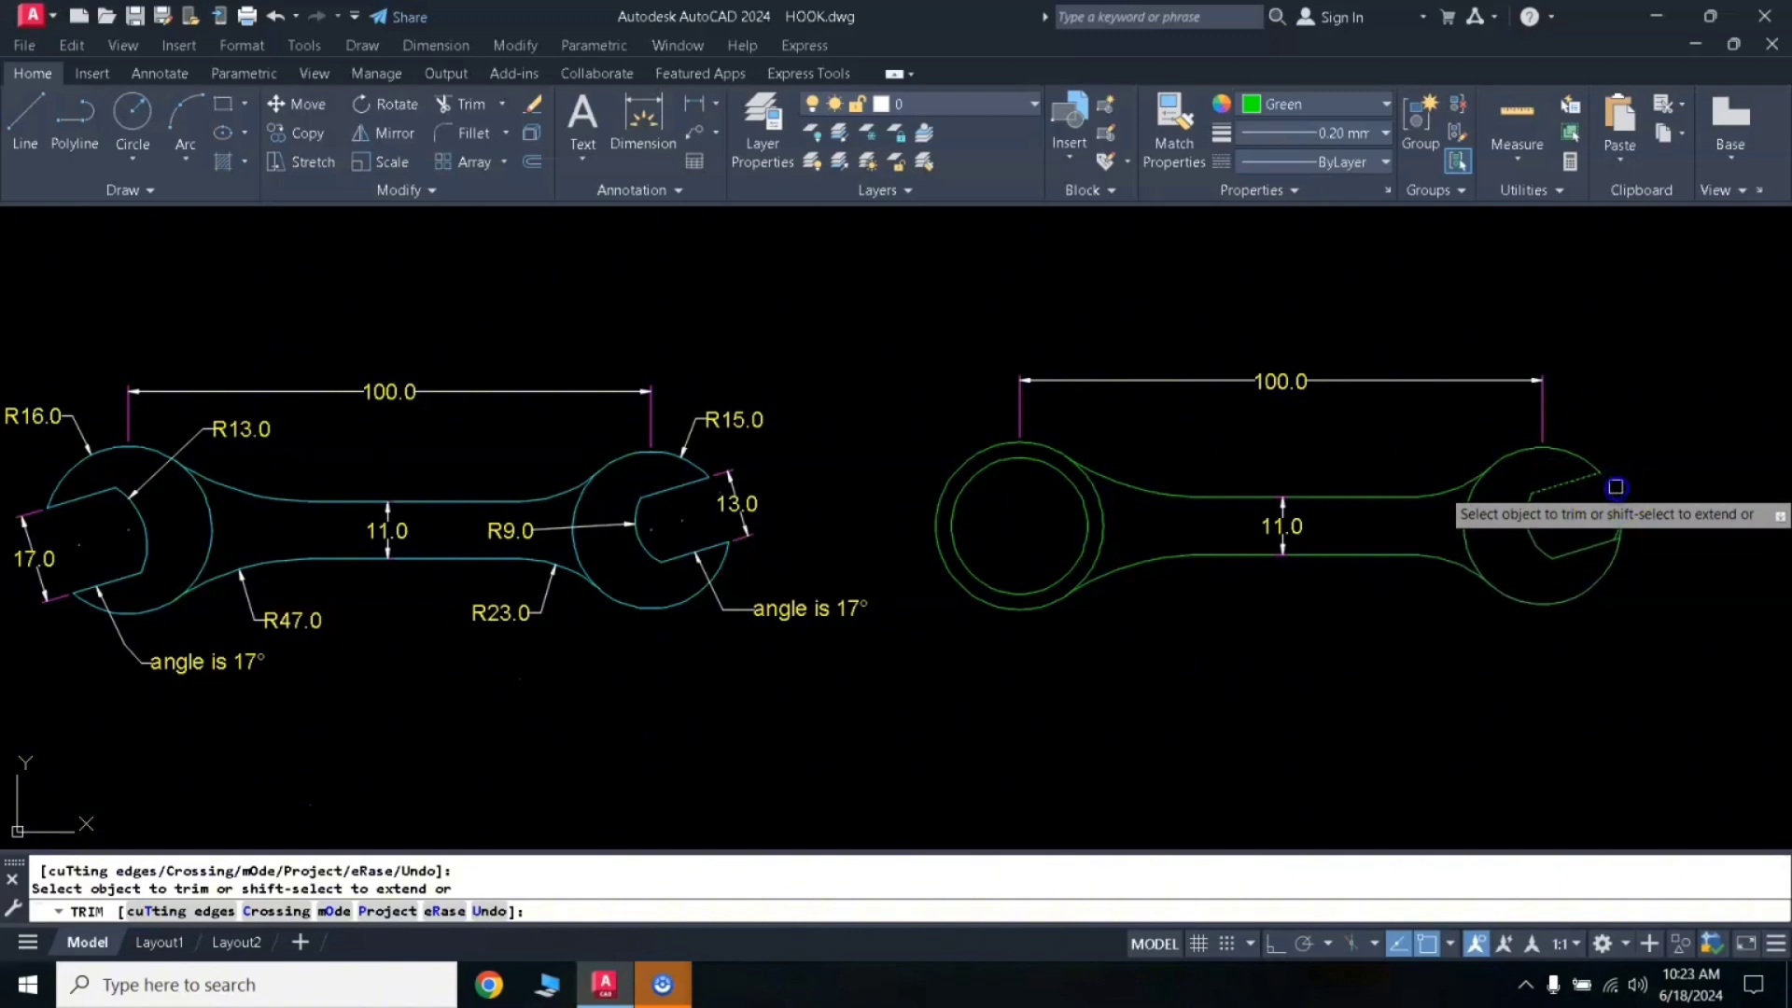
left_click(1614, 503)
left_click(643, 122)
key("Escape")
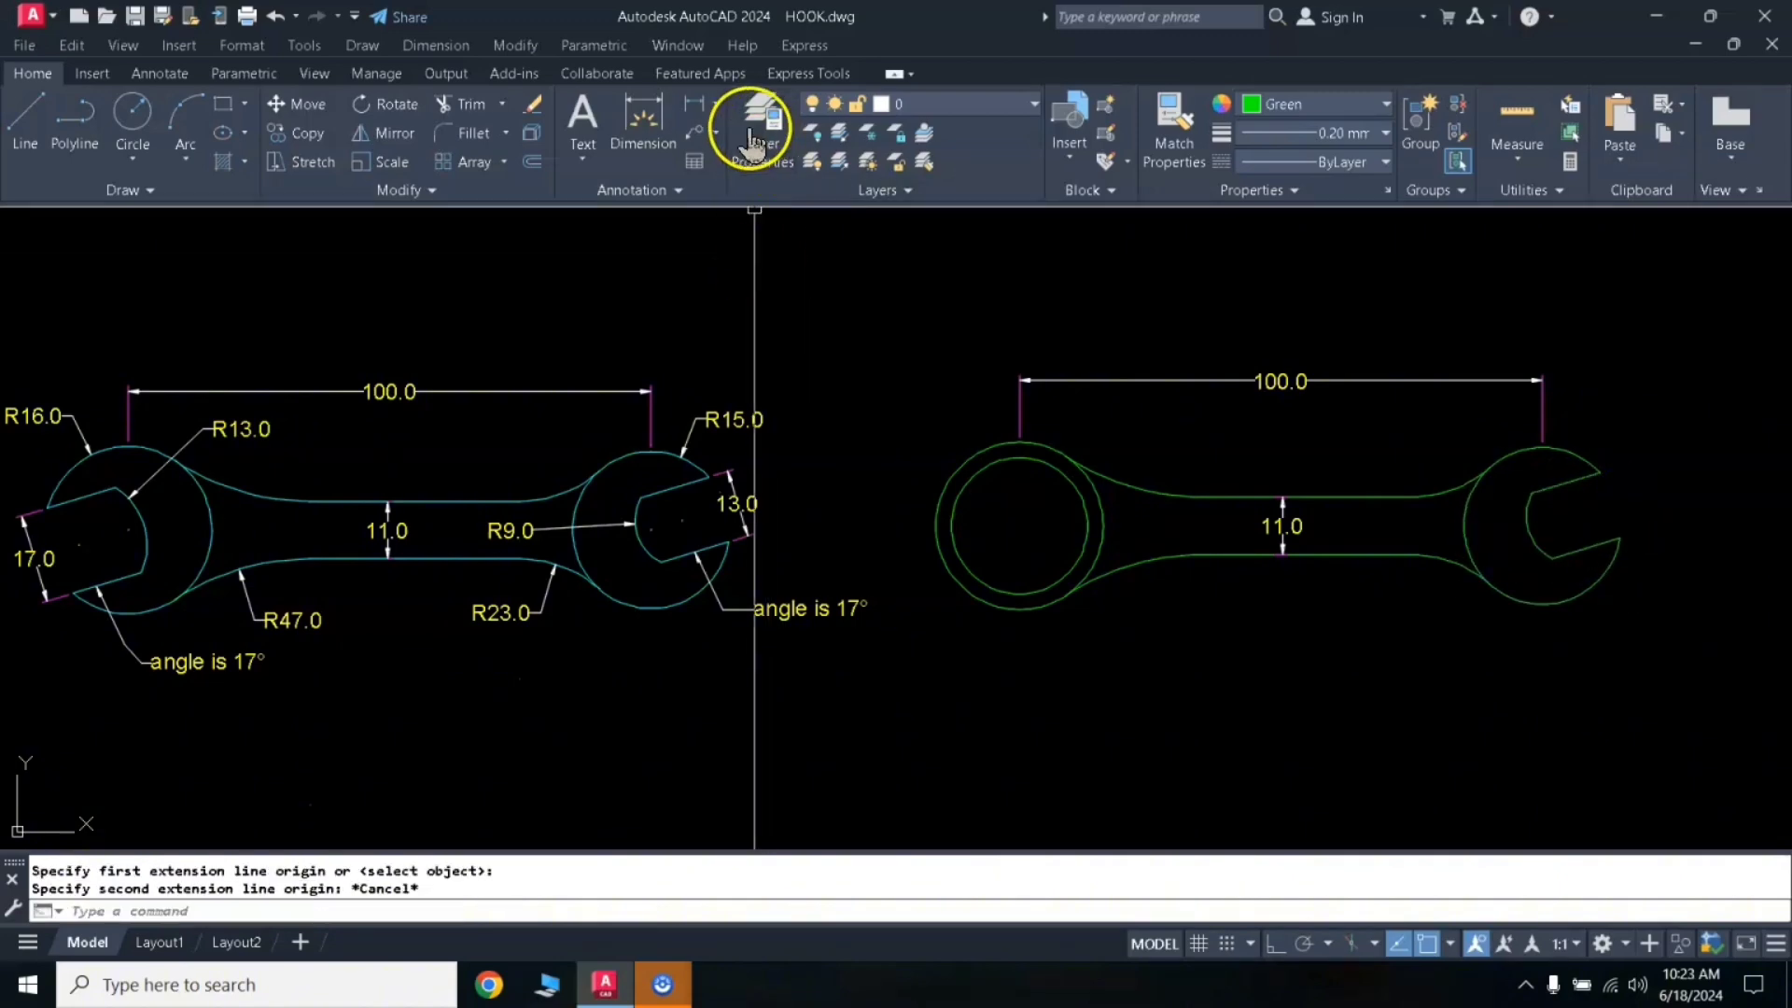
Step: Add an aligned 13.0 dimension across the two corners of the right jaw opening
left_click(716, 106)
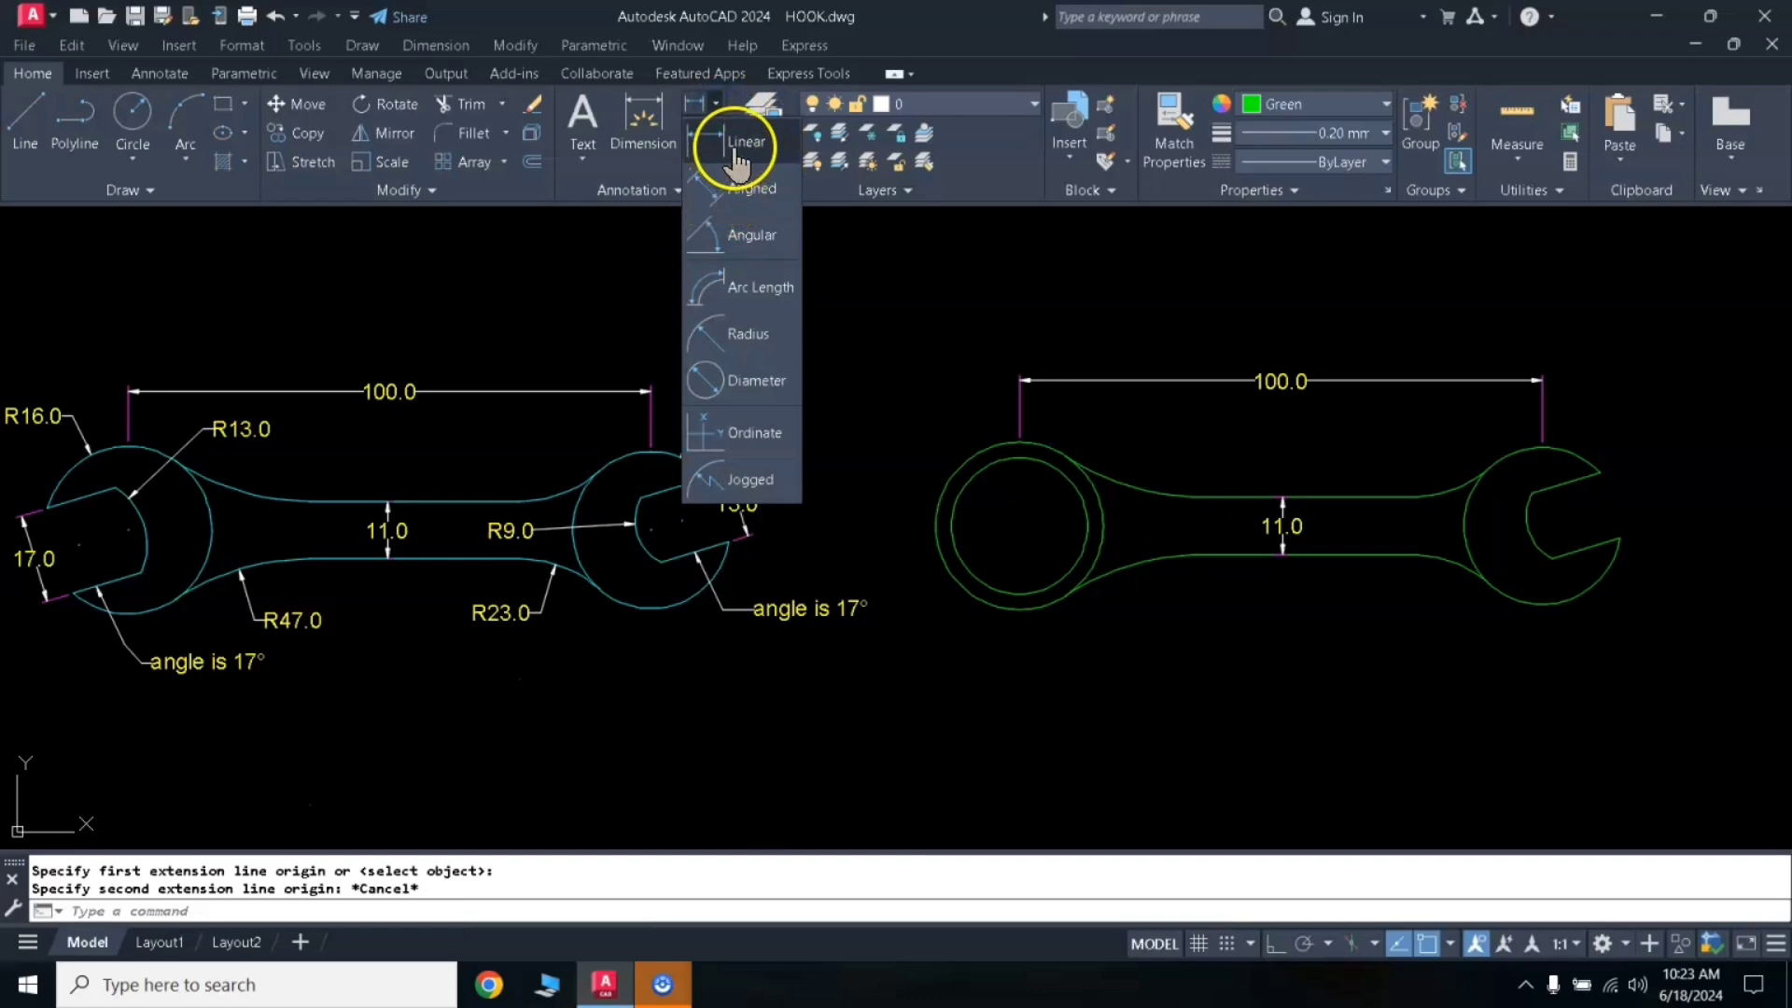
left_click(736, 149)
left_click(717, 110)
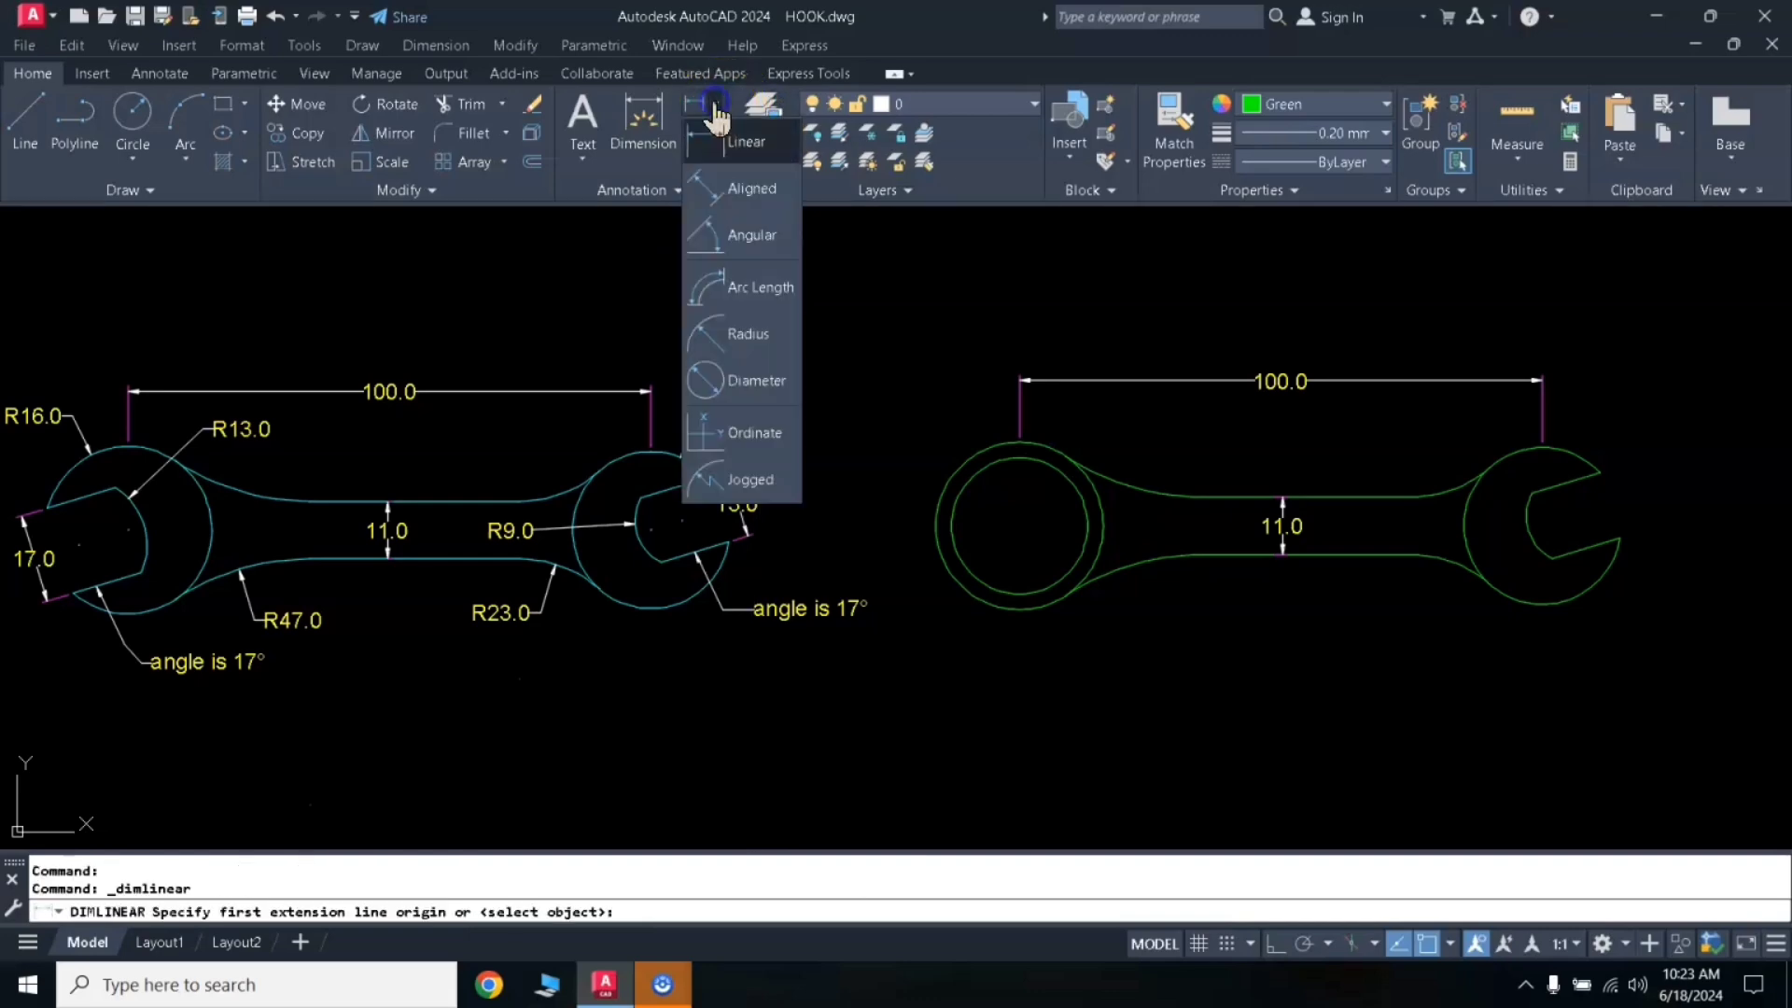
left_click(740, 211)
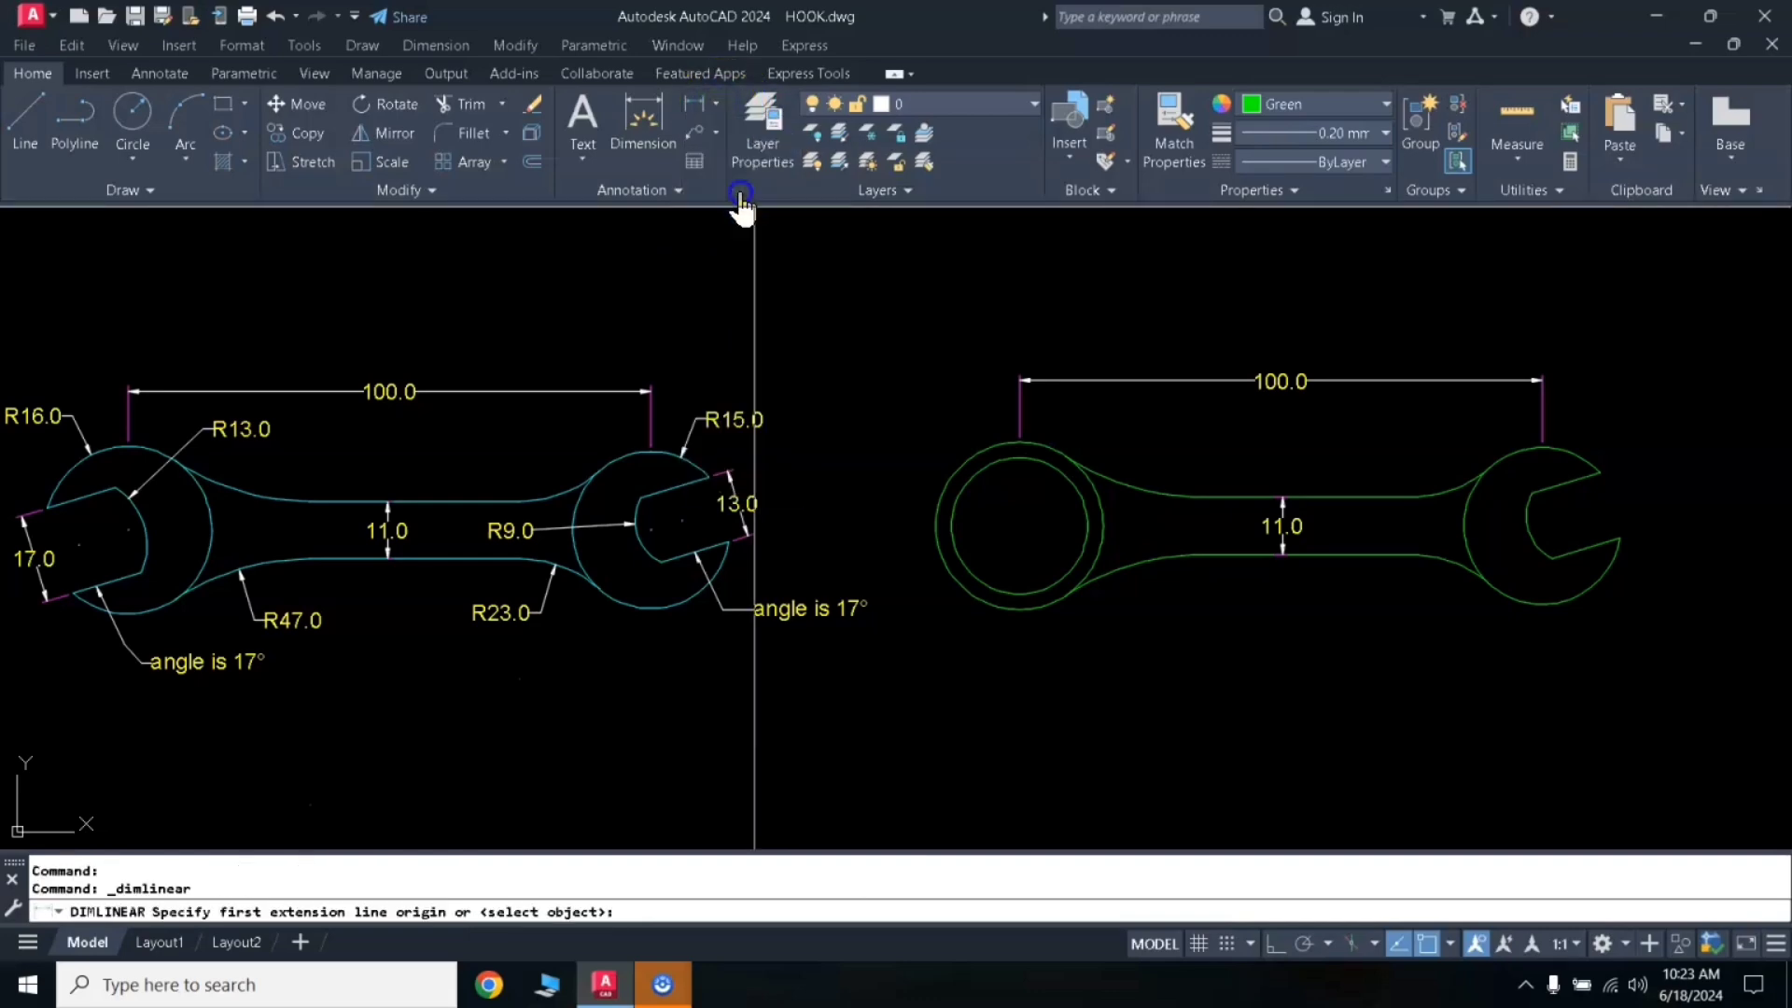
left_click(1598, 473)
left_click(1621, 535)
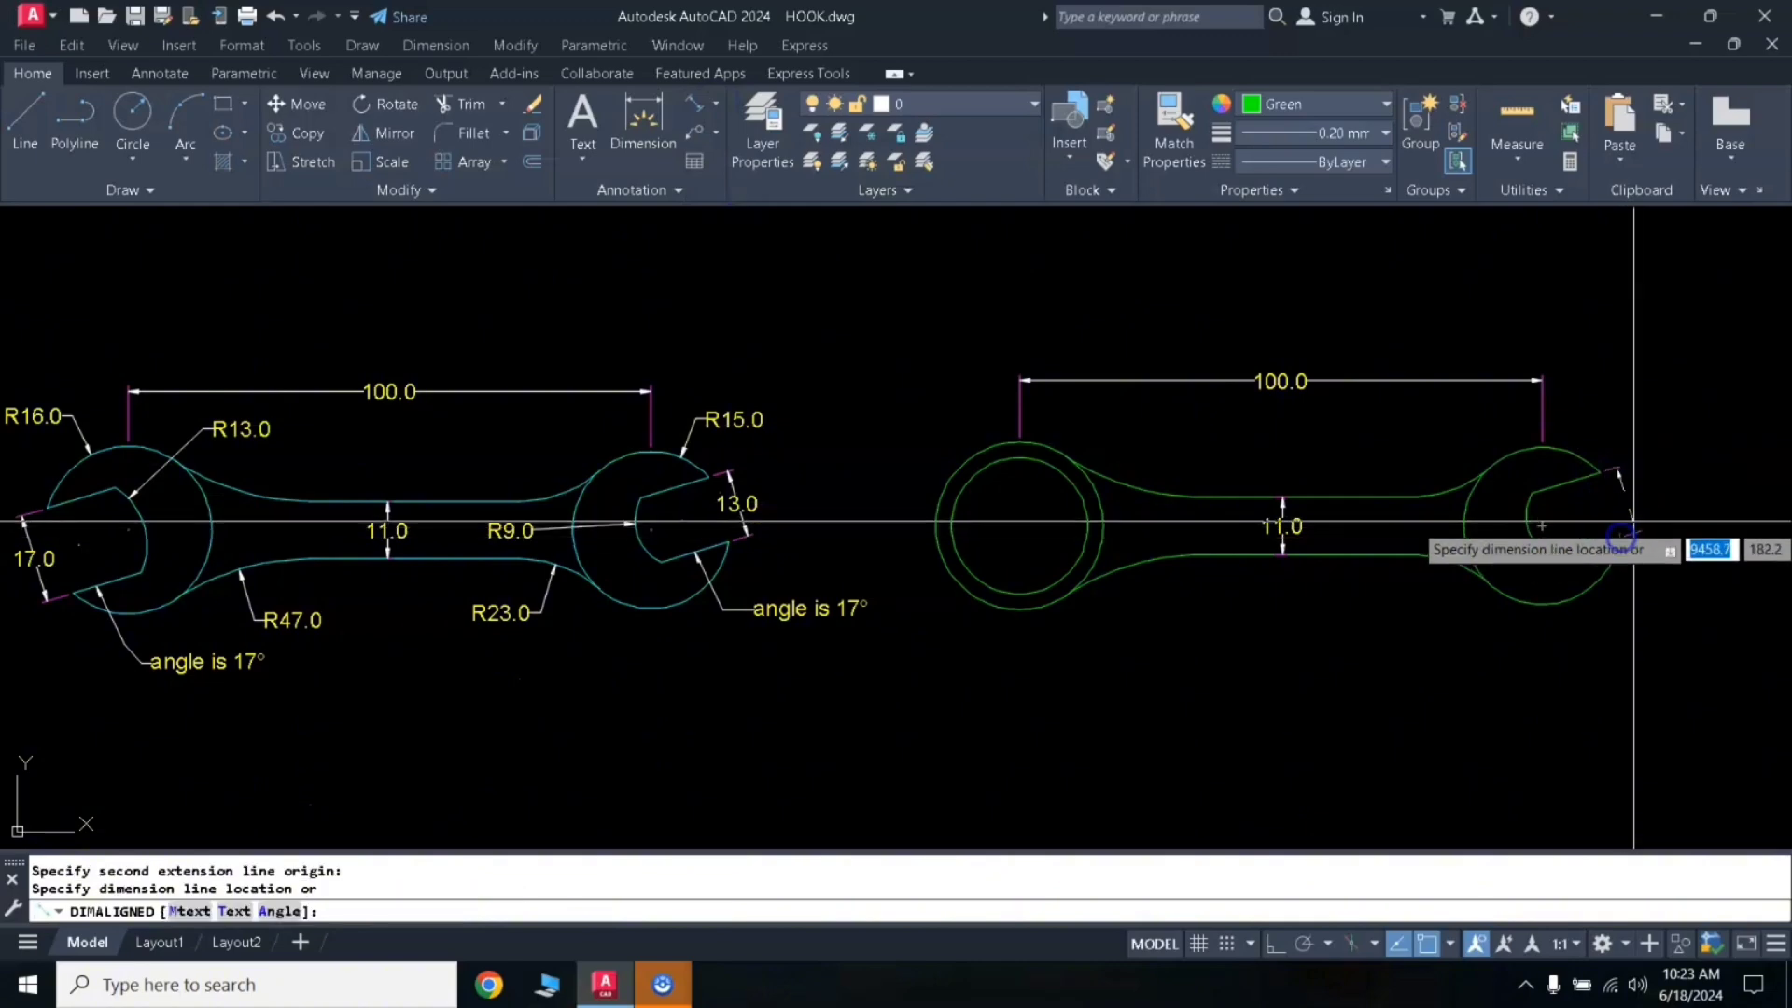
left_click(1647, 519)
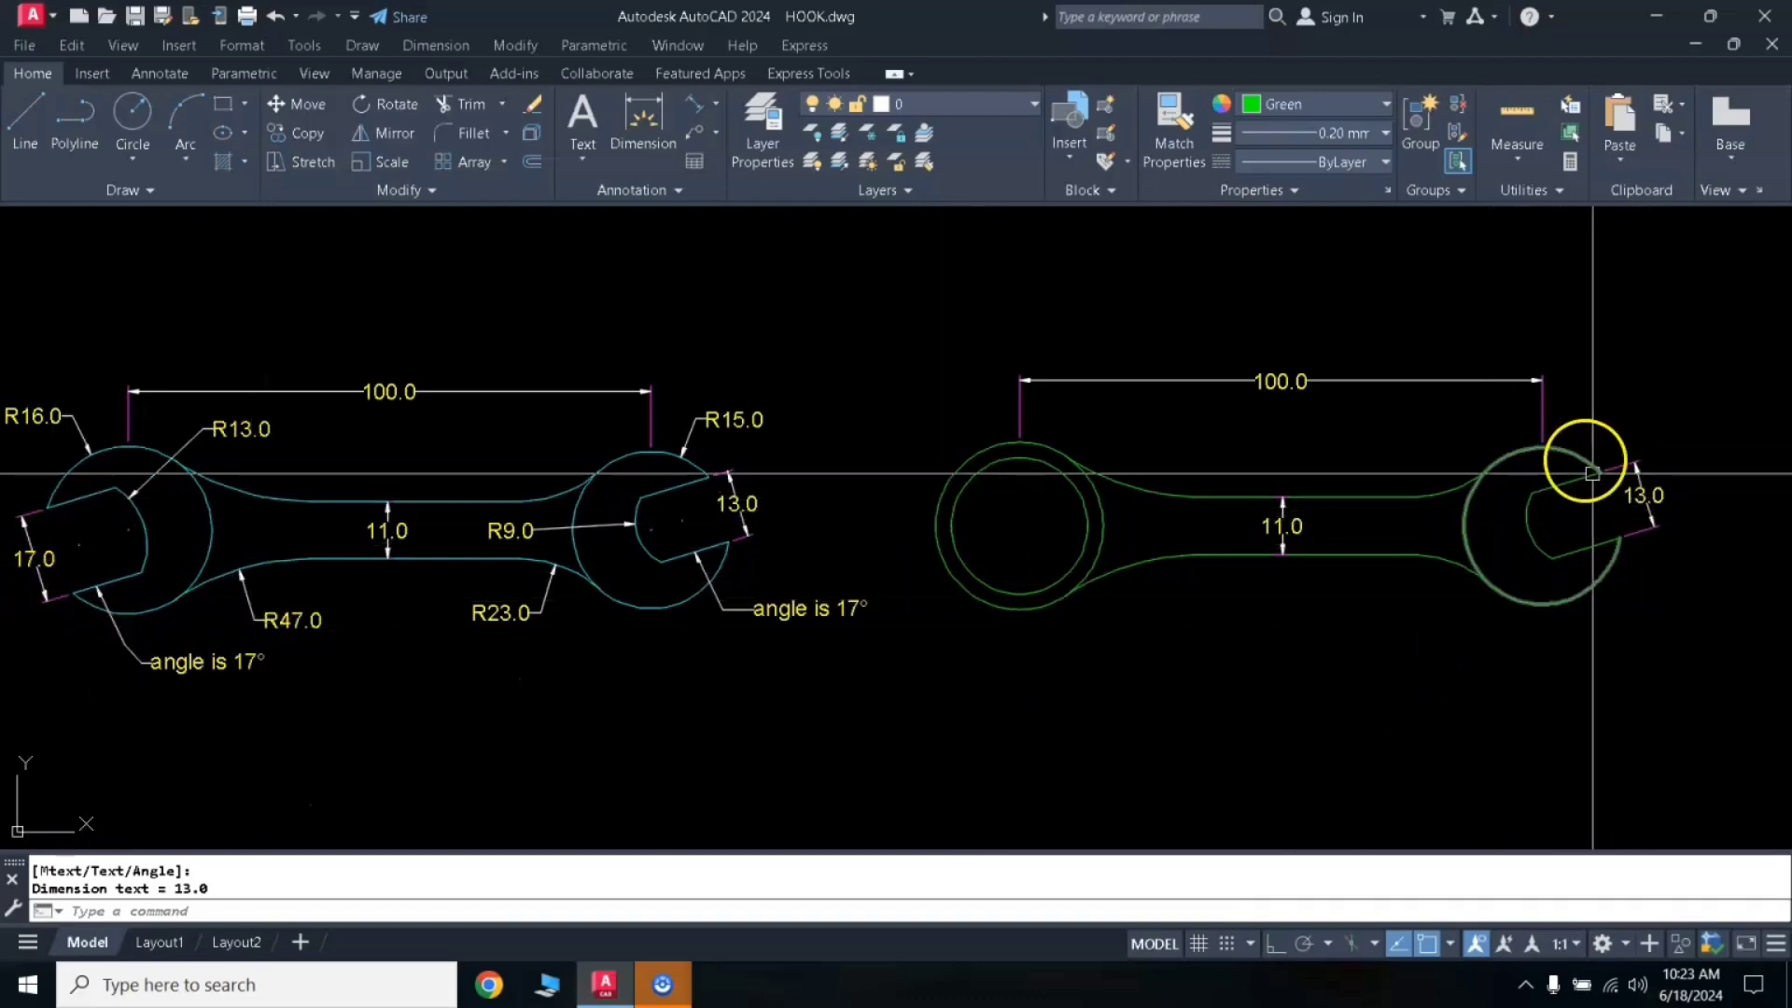
type("l")
key("Return")
Step: Draw a horizontal line below the wrench and offset it 17 downward
left_click(1110, 724)
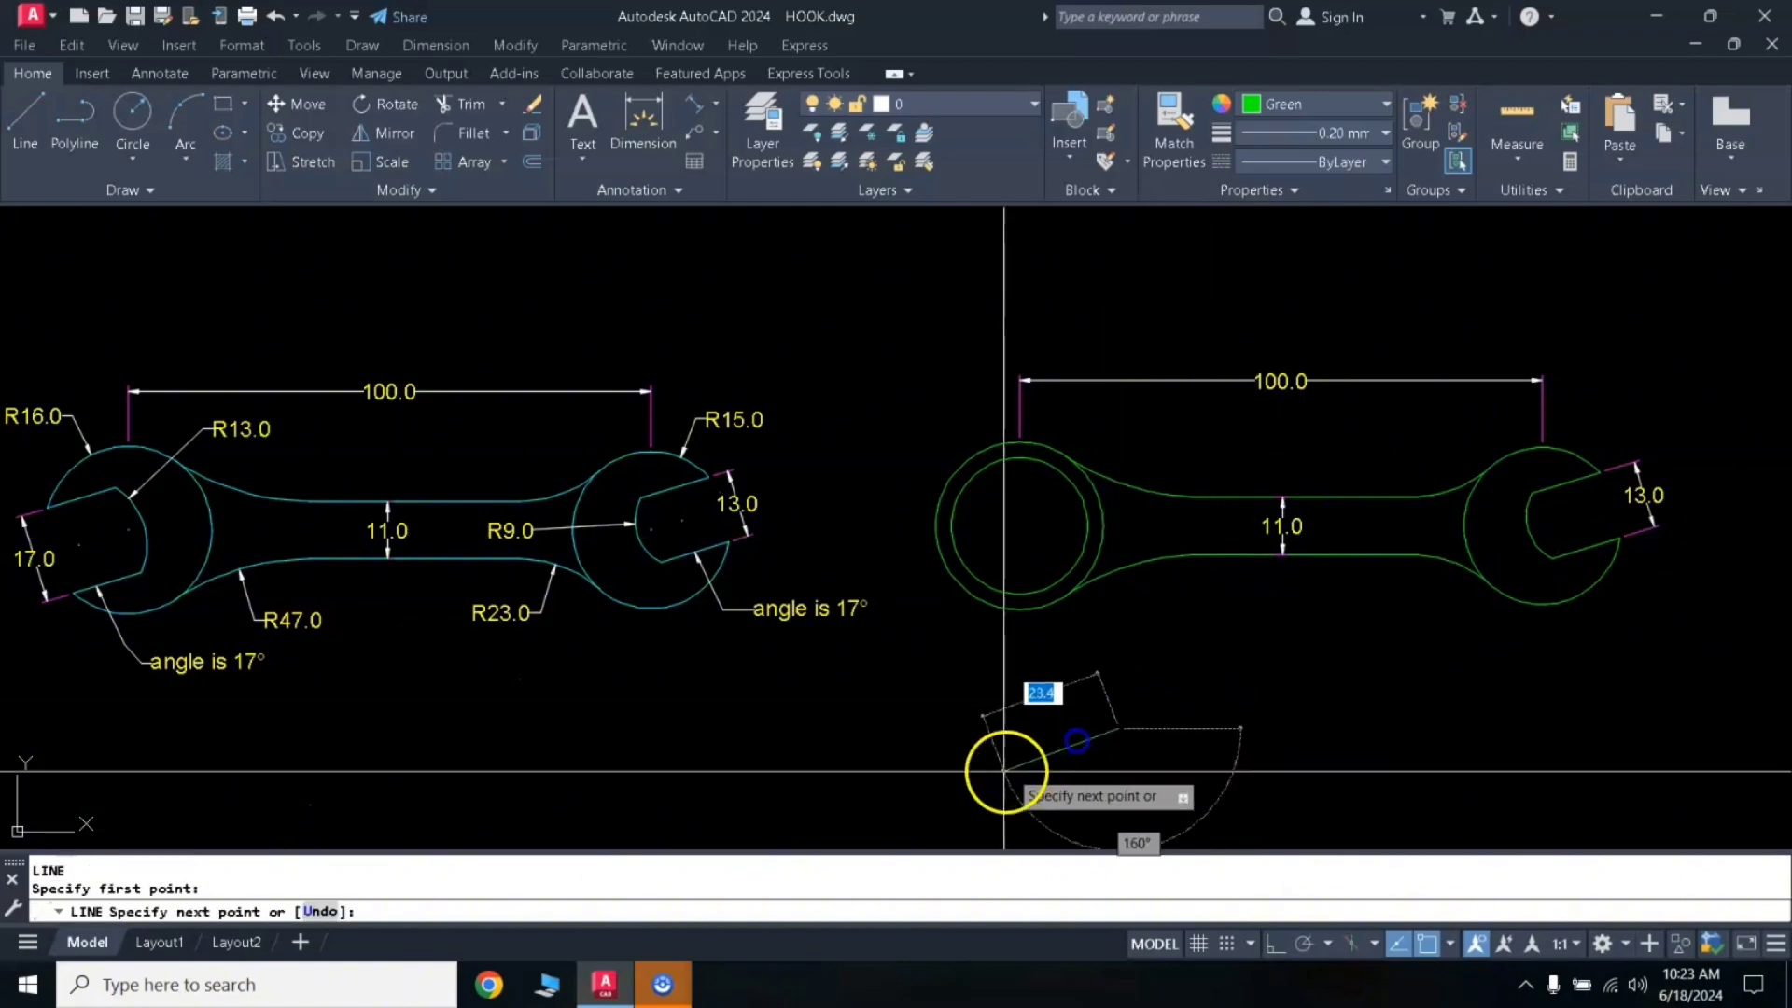
left_click(1274, 944)
left_click(873, 771)
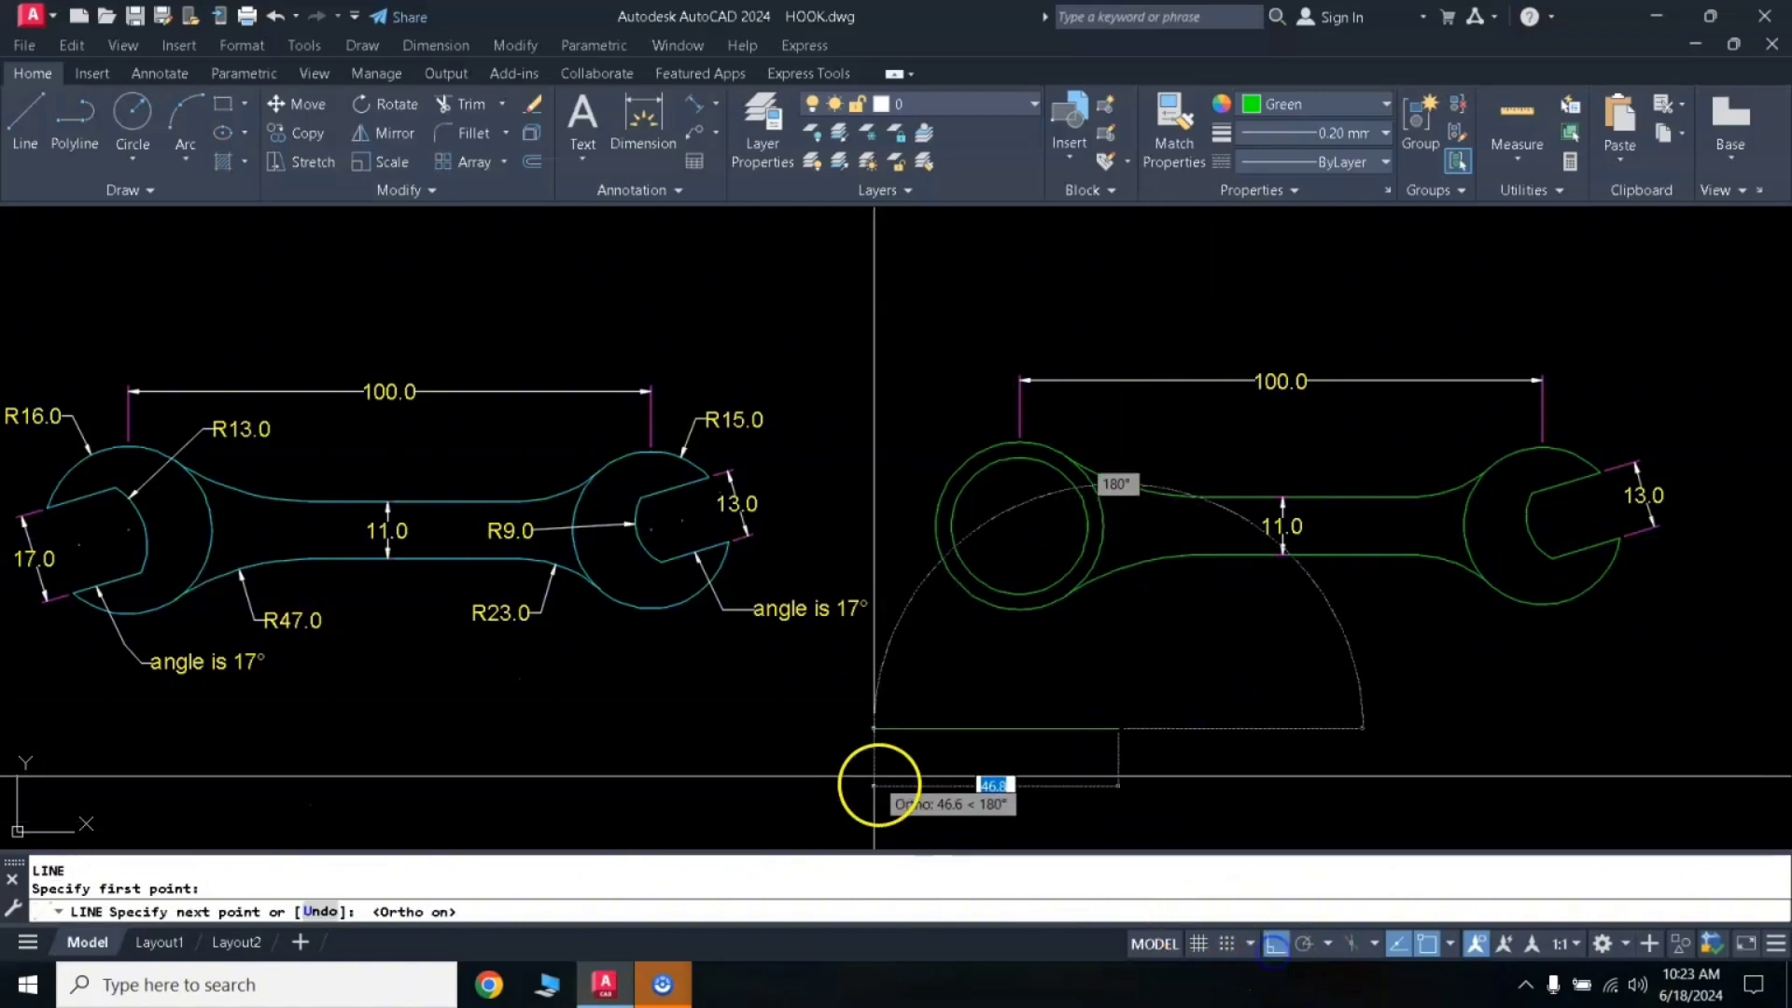
right_click(109, 613)
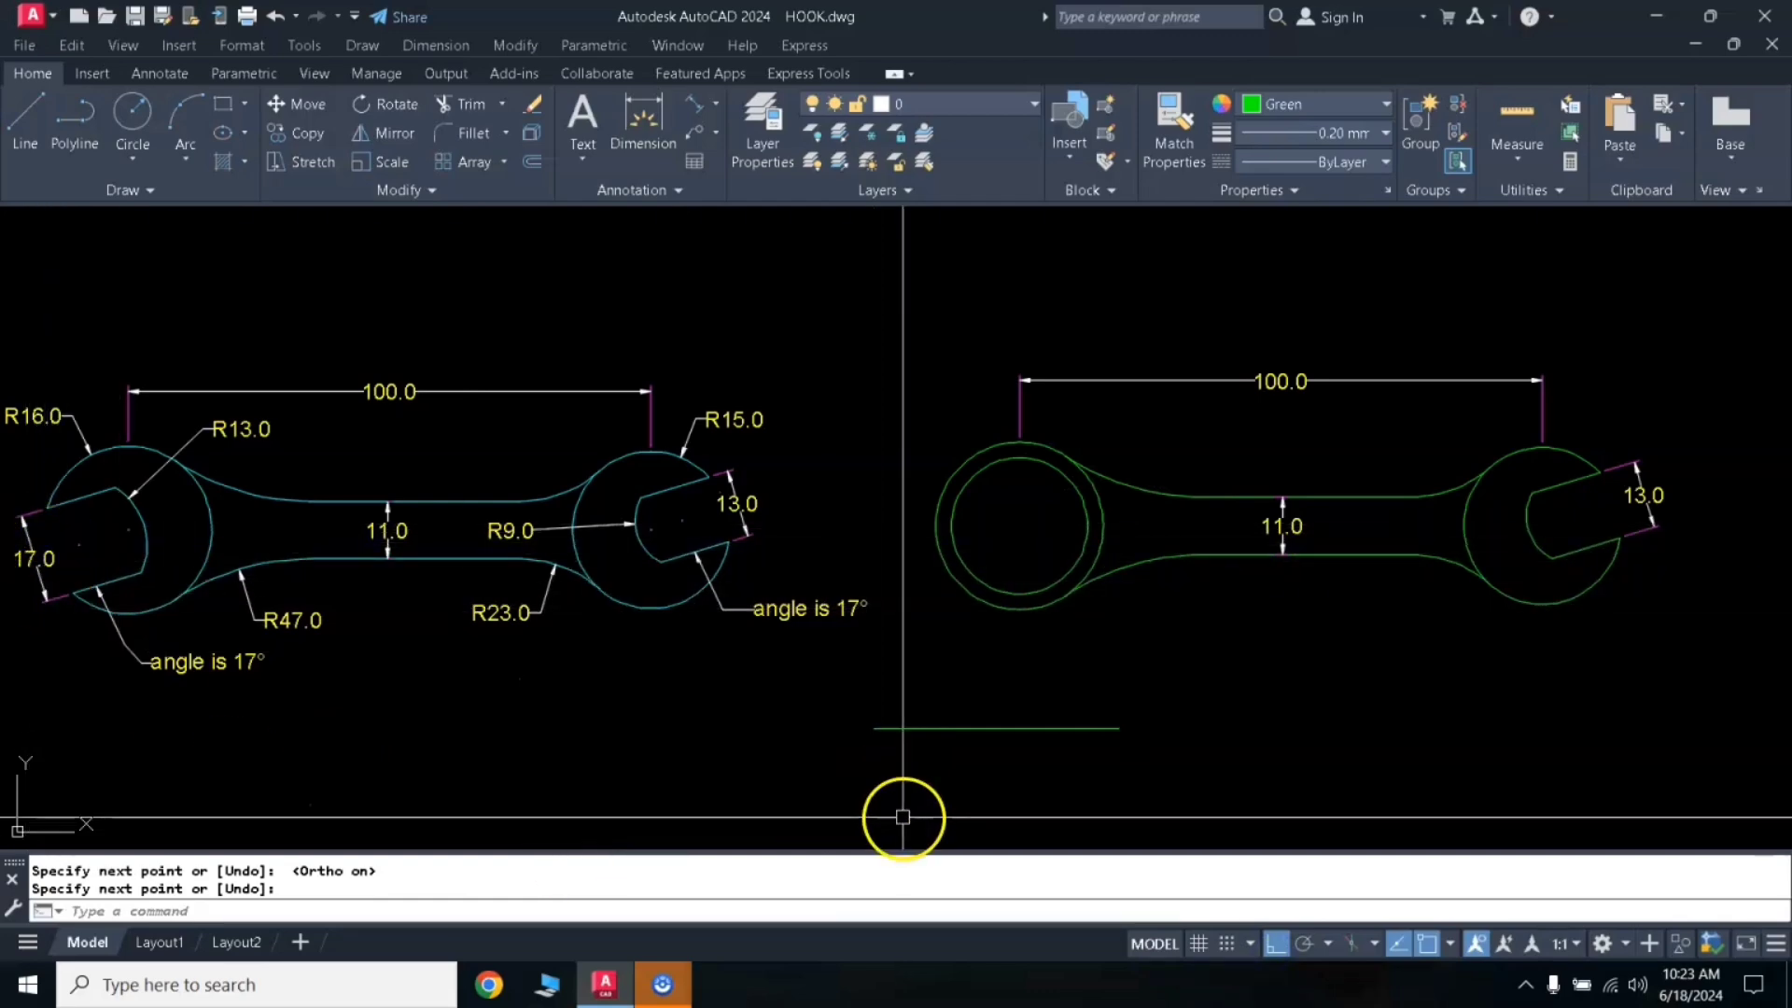
type("o")
key("Return")
type("17")
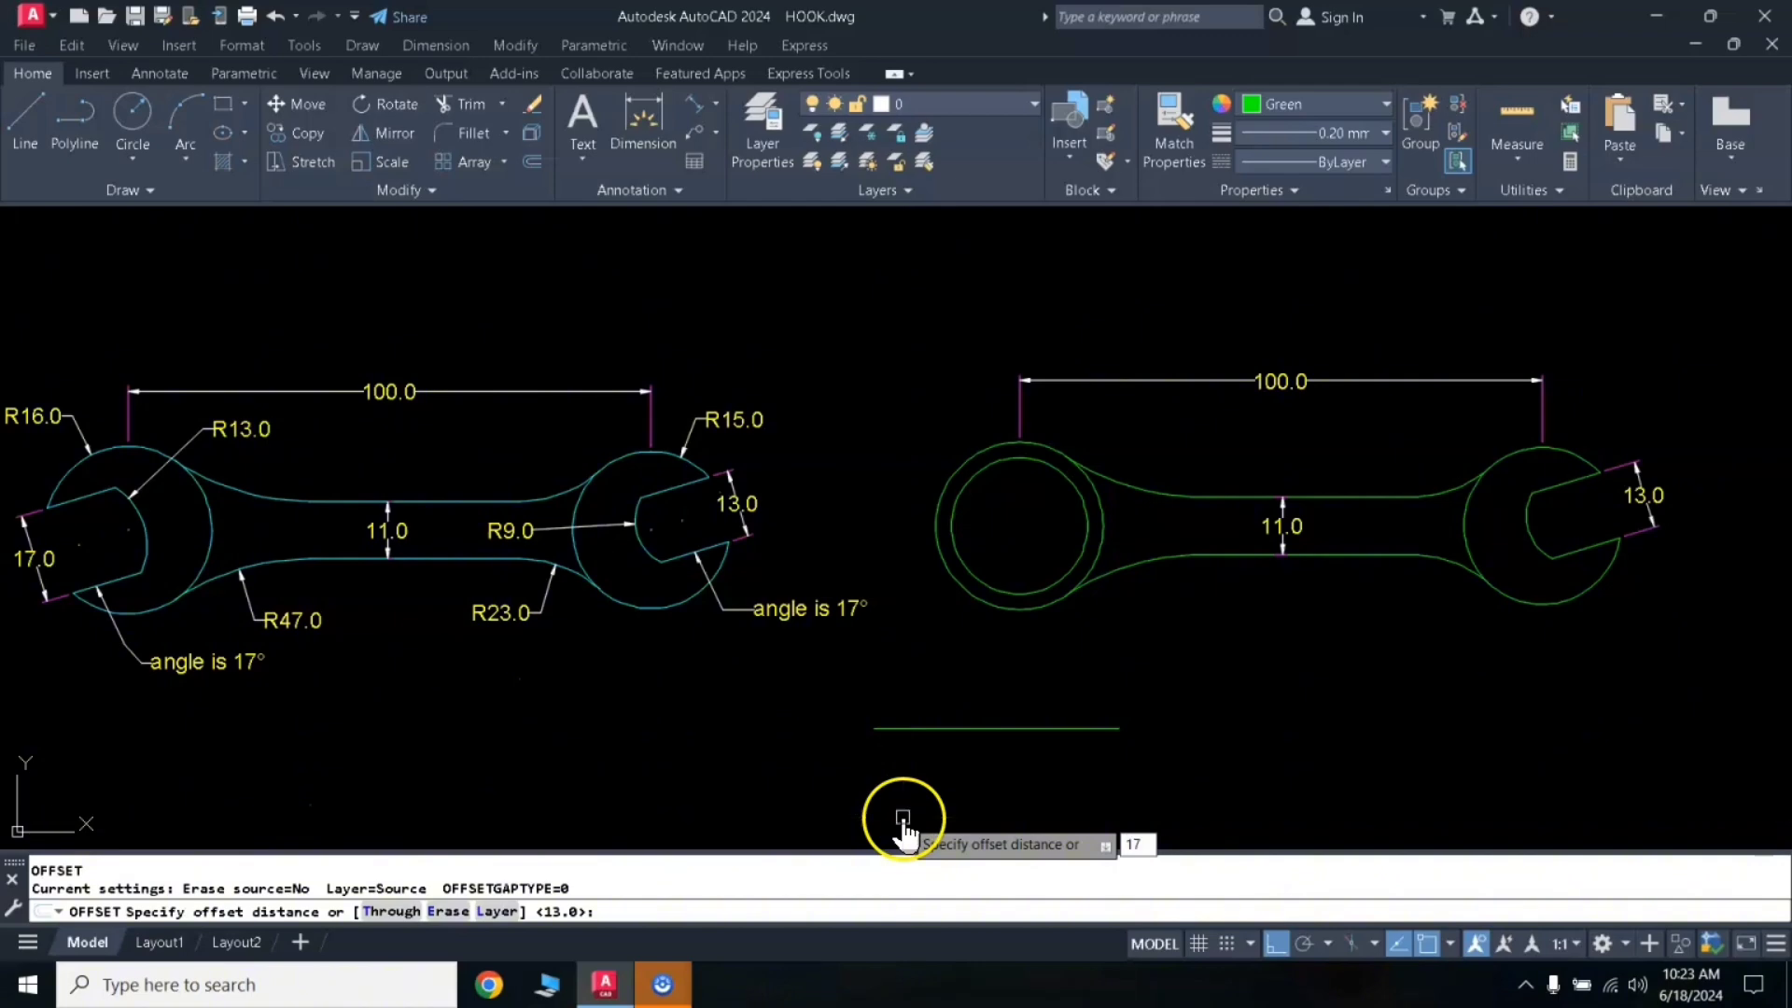
key("Return")
left_click(980, 727)
left_click(984, 784)
key("Return")
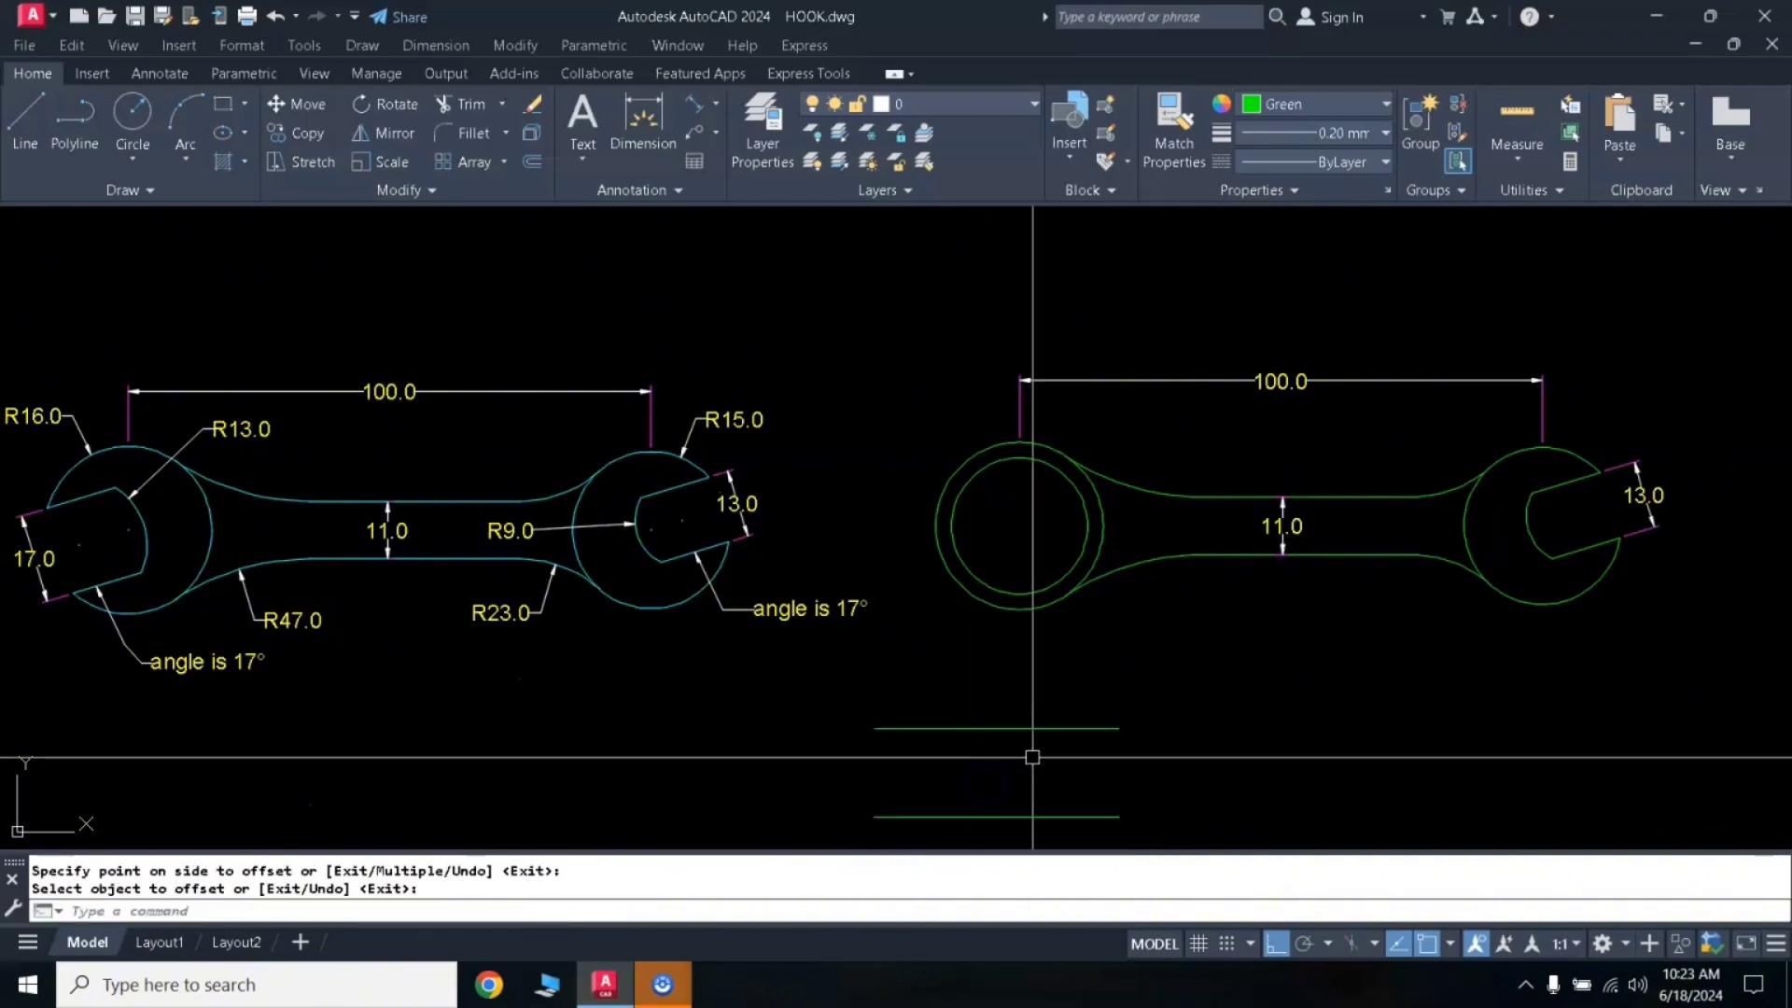
Step: Close the right ends with a line and rotate the three slot lines 17°
left_click(1118, 728)
left_click(1118, 817)
key("Return")
left_click(1160, 704)
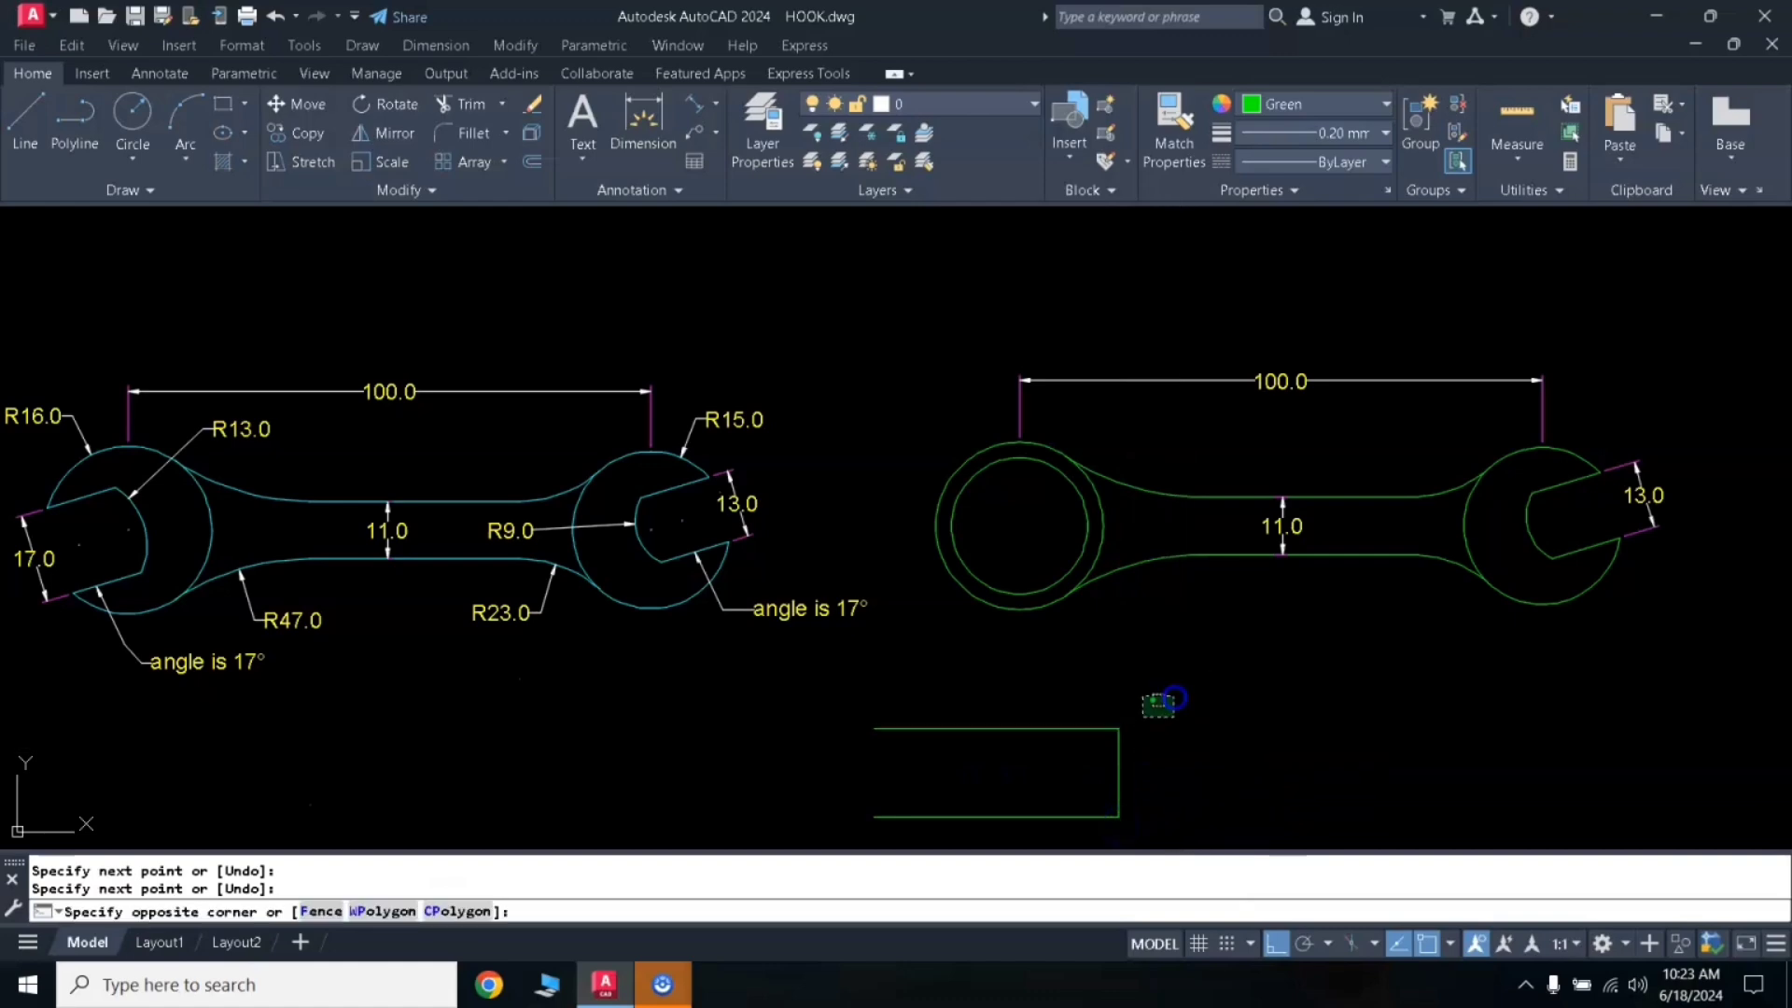
left_click(1014, 833)
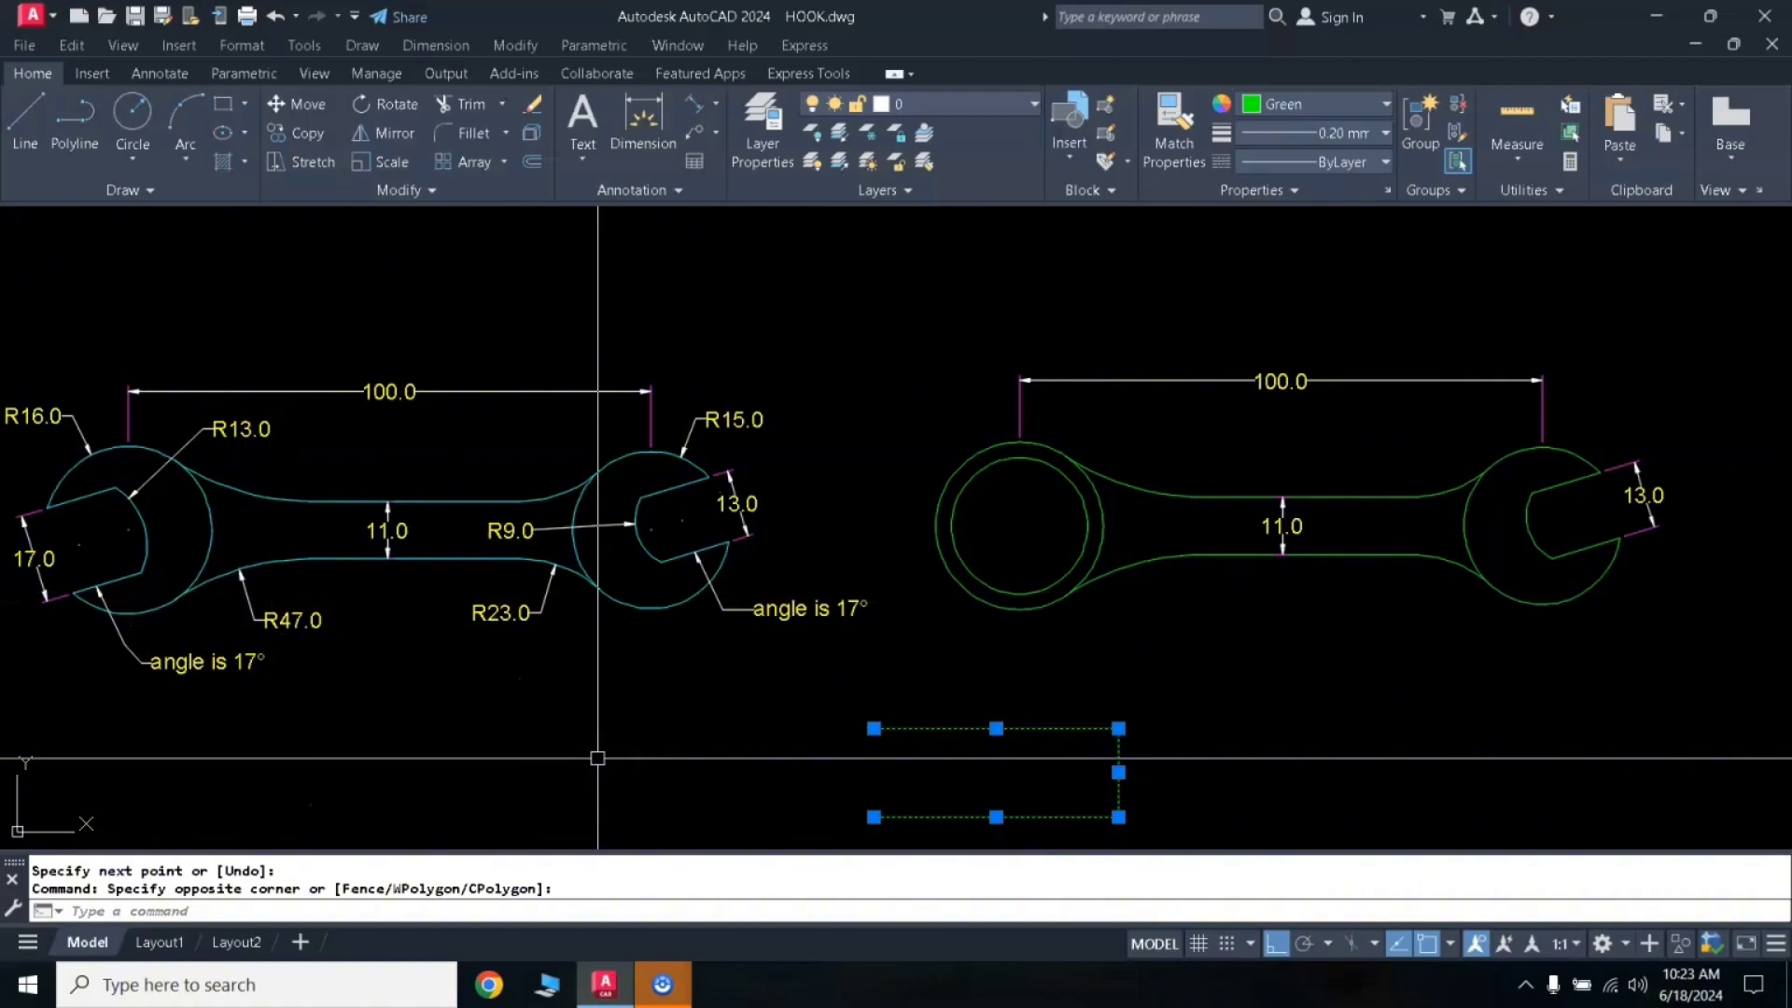
type("O")
key("Return")
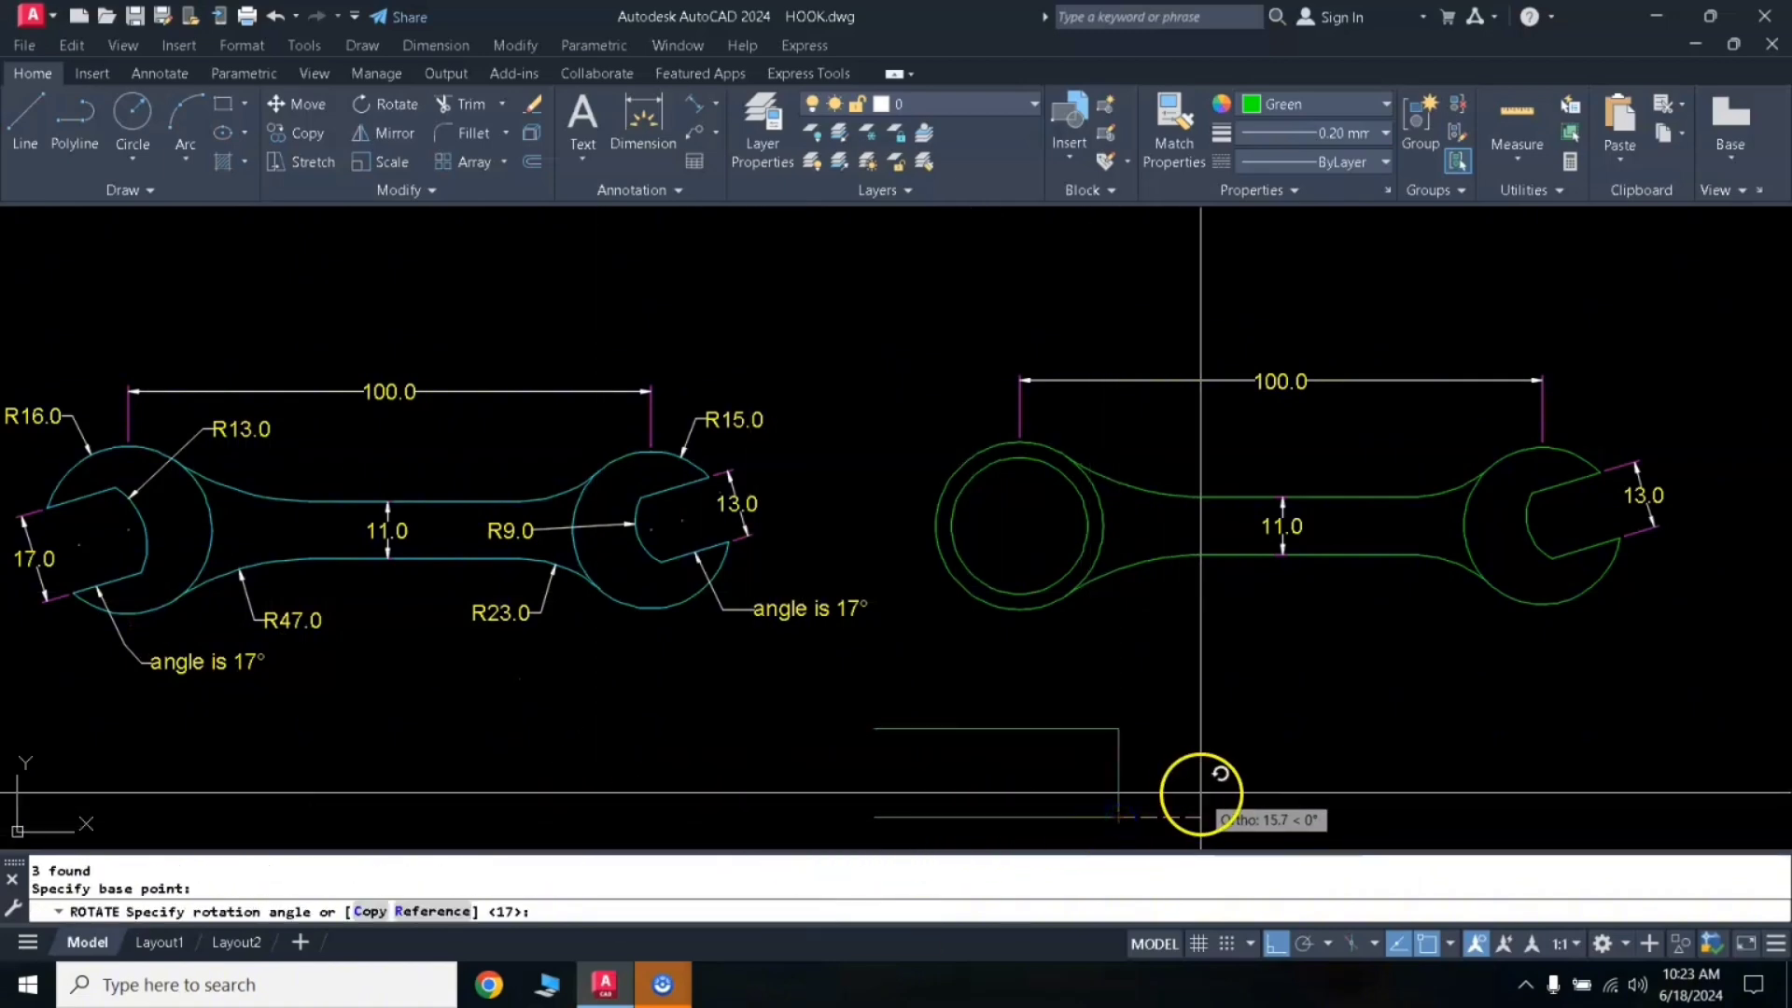
type("17")
key("Return")
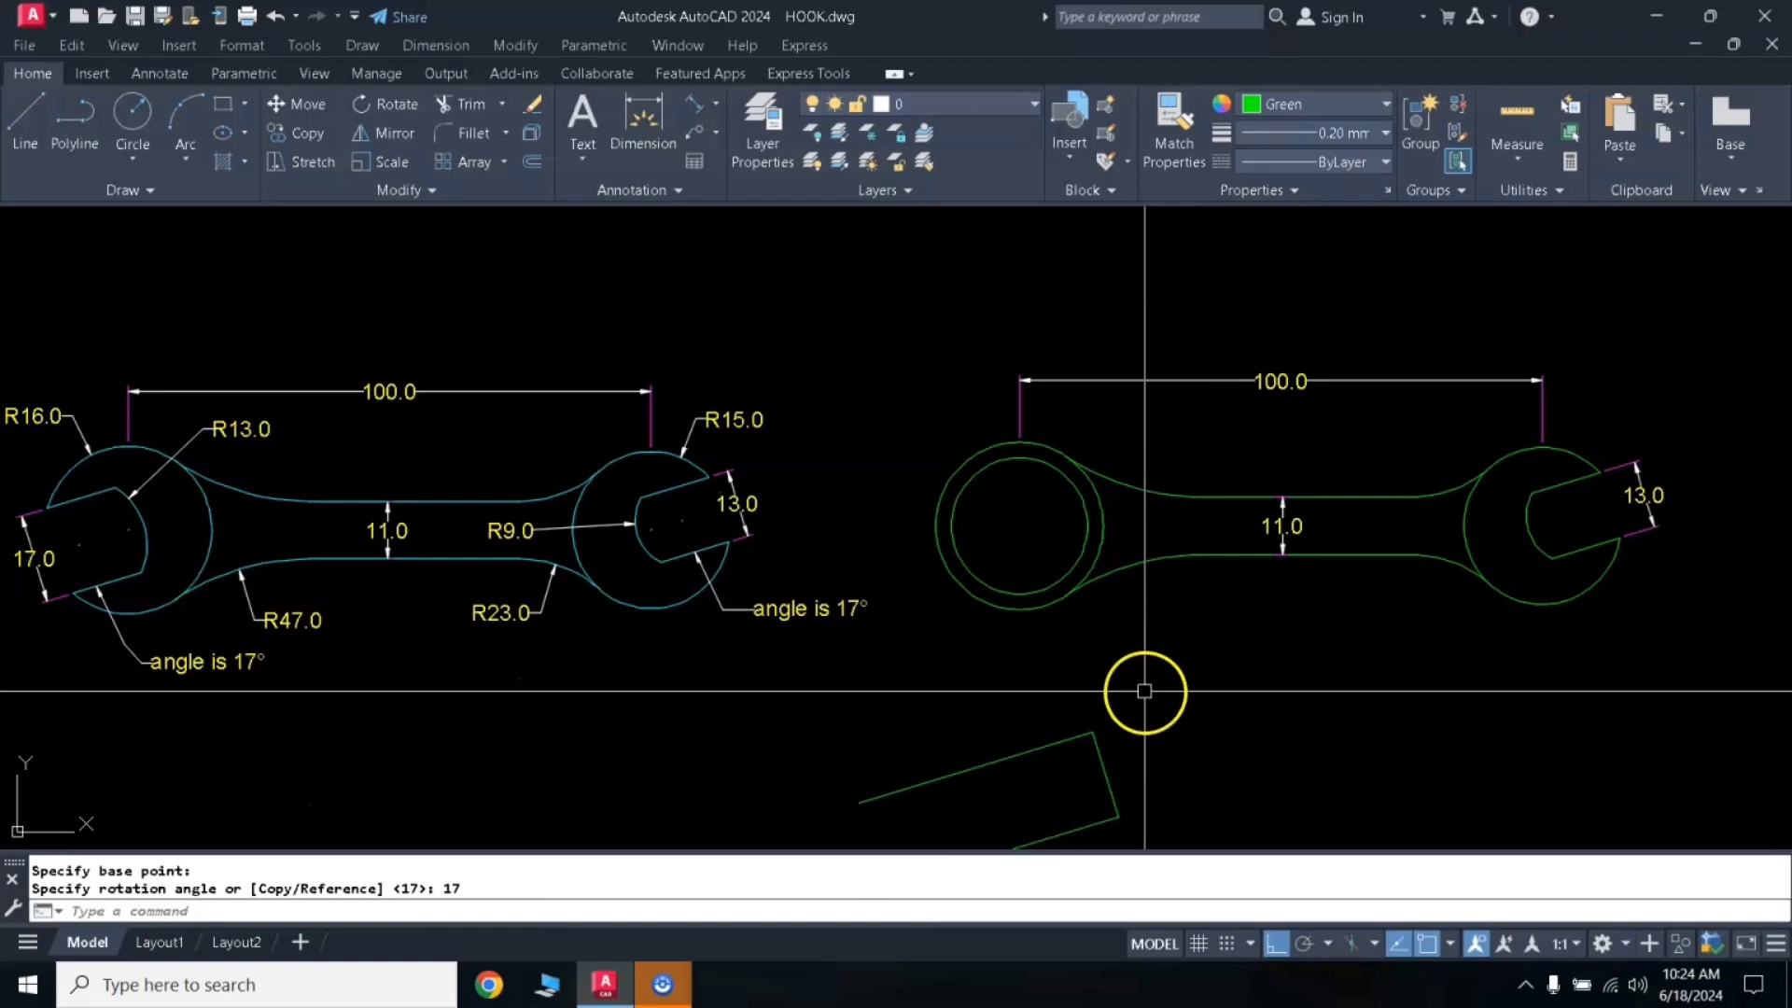
left_click(1145, 692)
left_click(1052, 830)
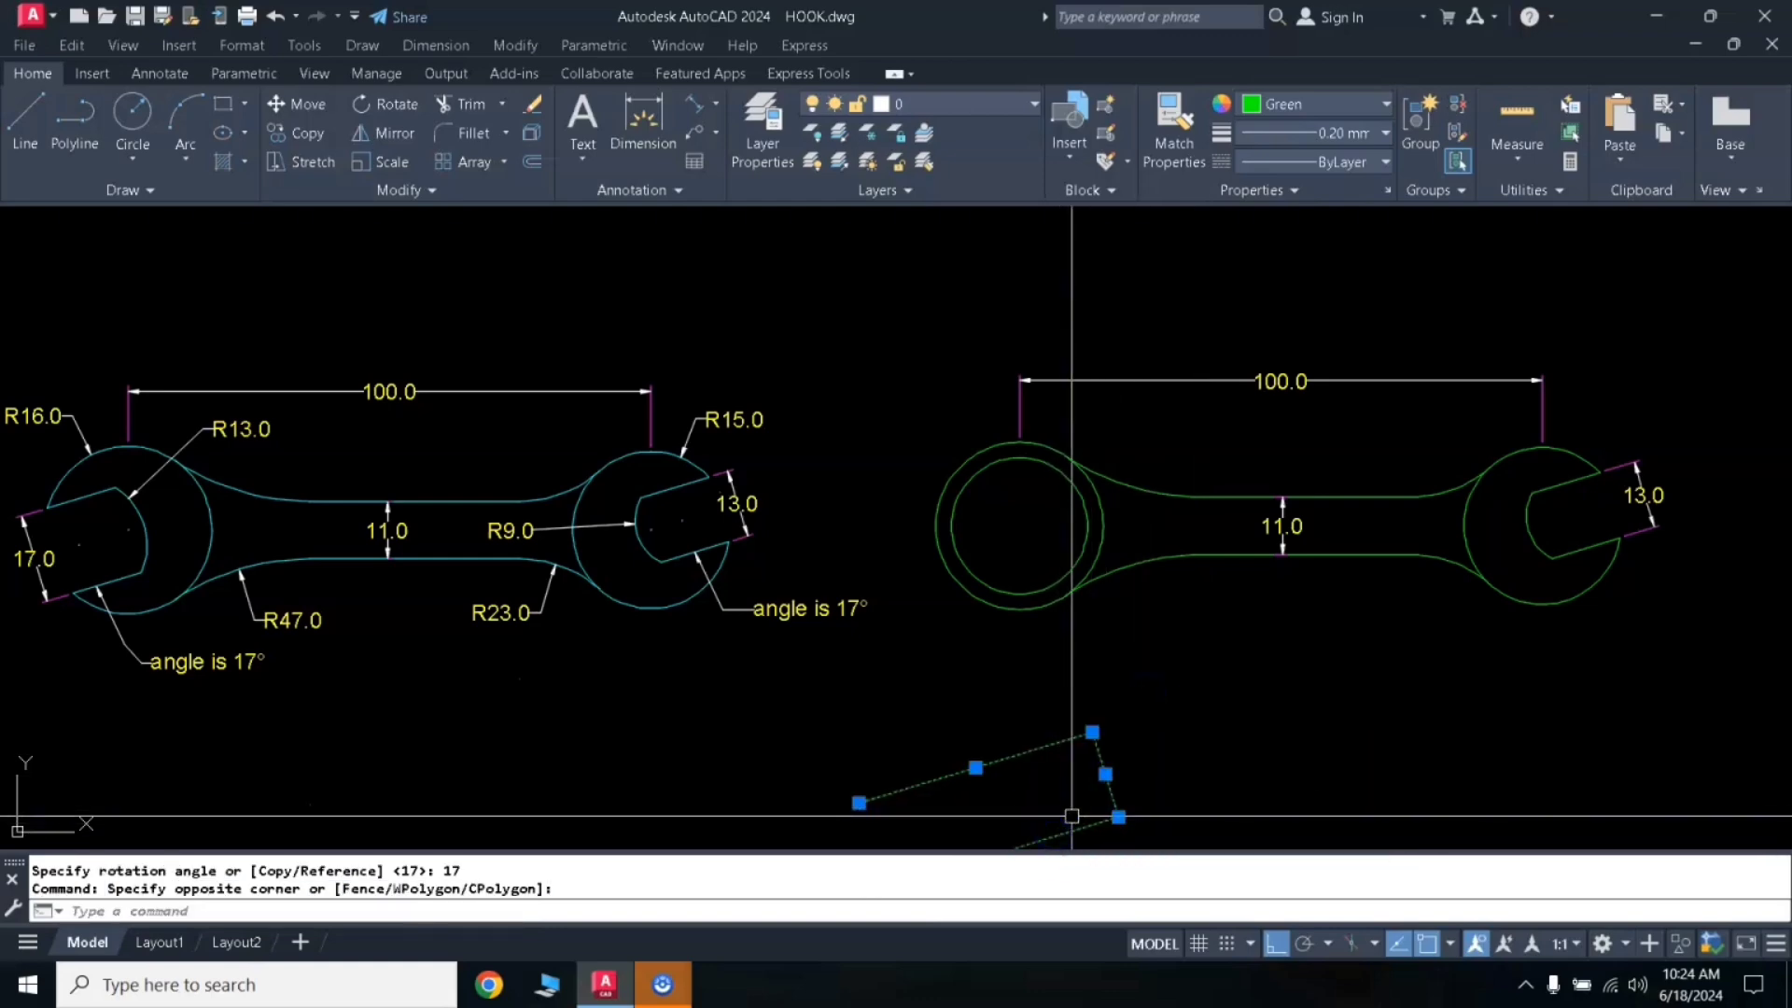
type("m")
key("Return")
Step: Move the slot onto the left circle's centre and shift the inner circle down-left
left_click(1110, 773)
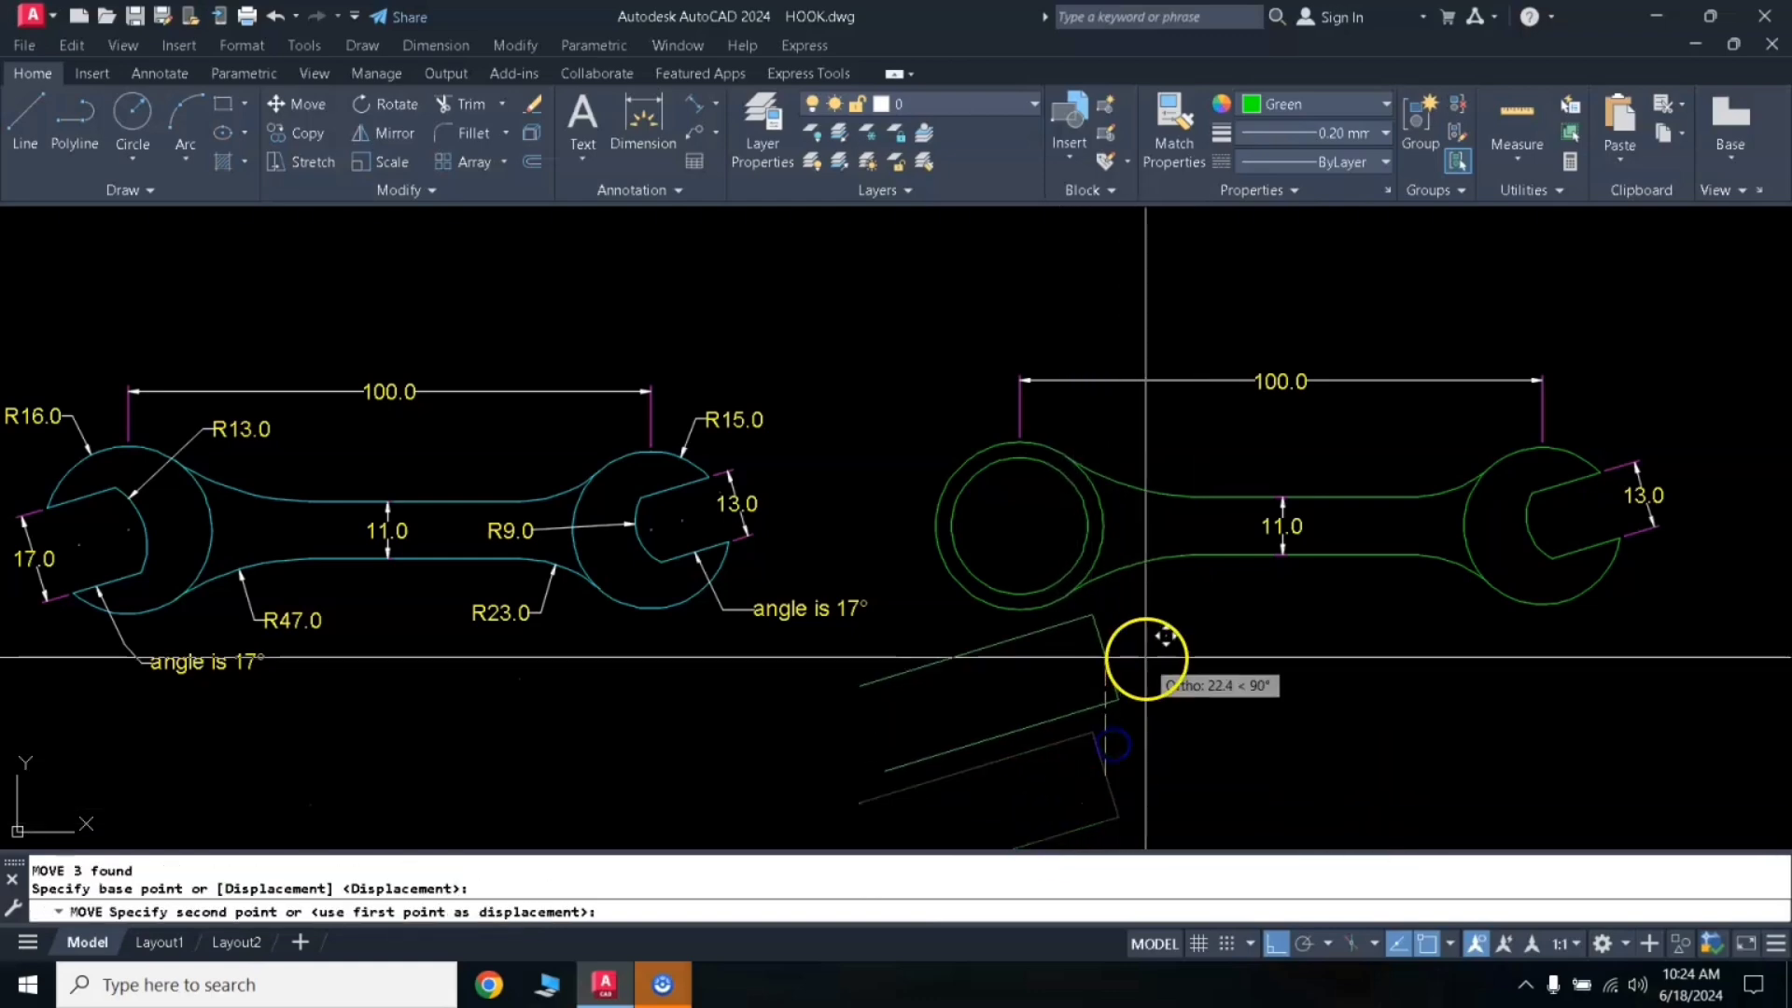
left_click(1277, 942)
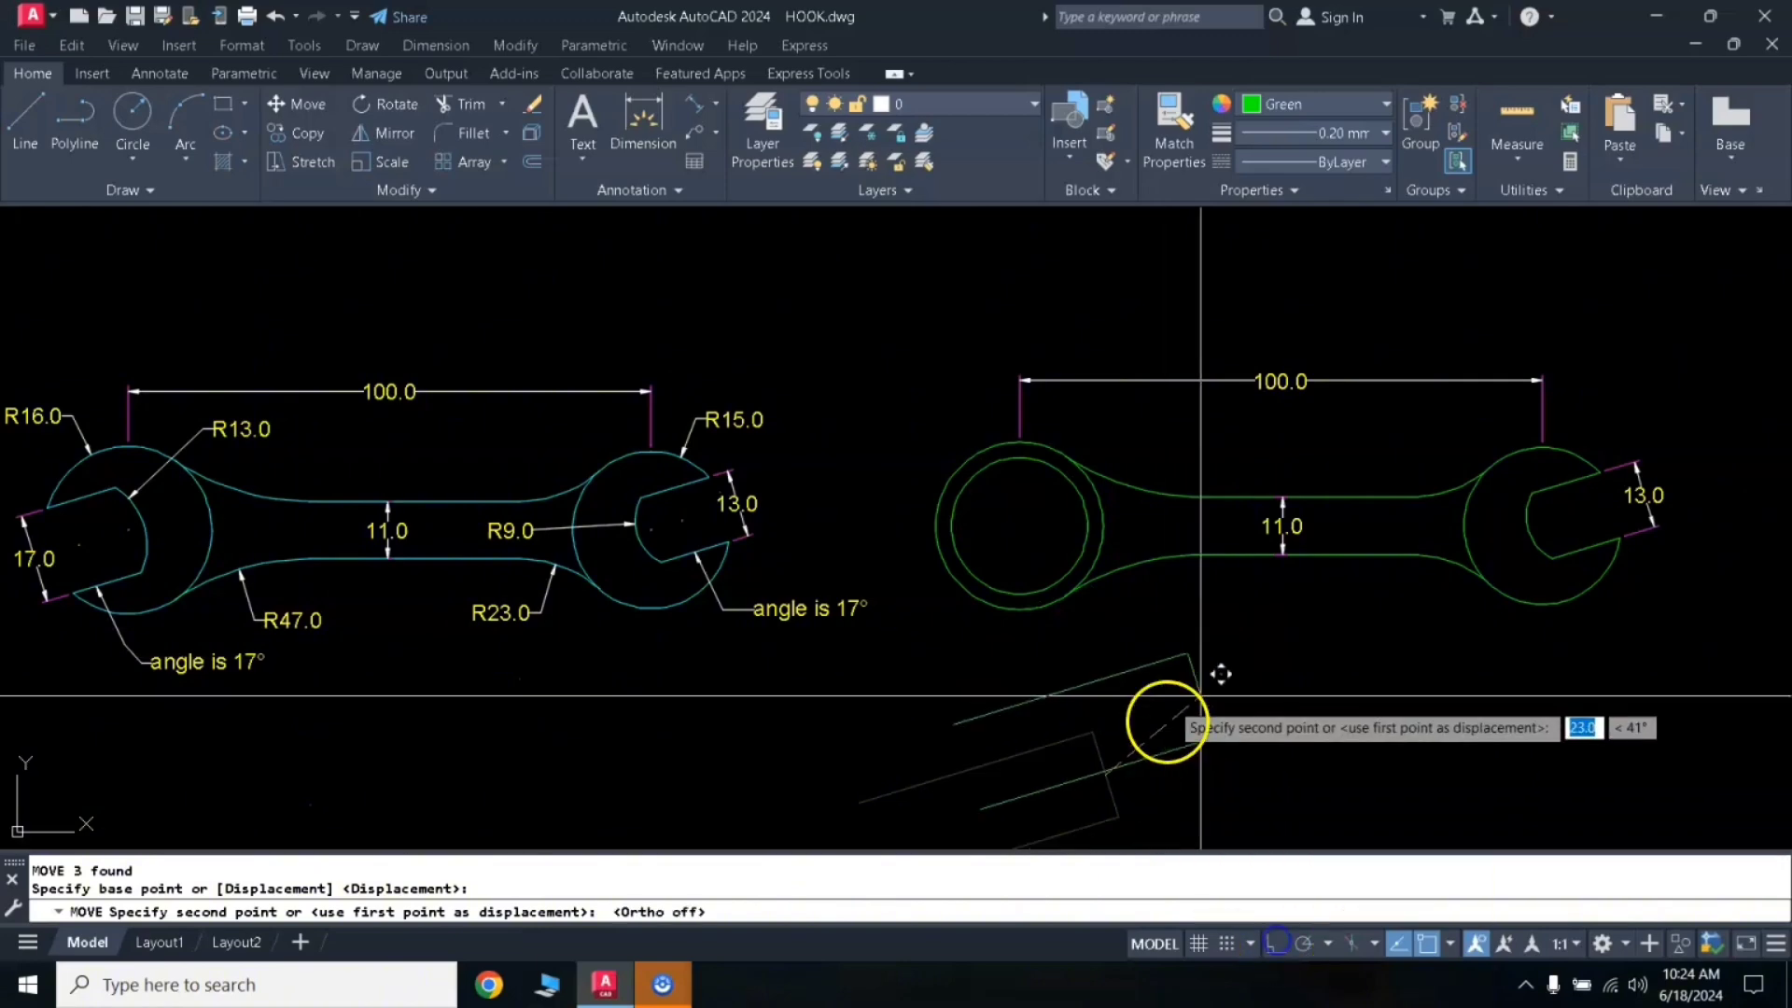
left_click(1019, 526)
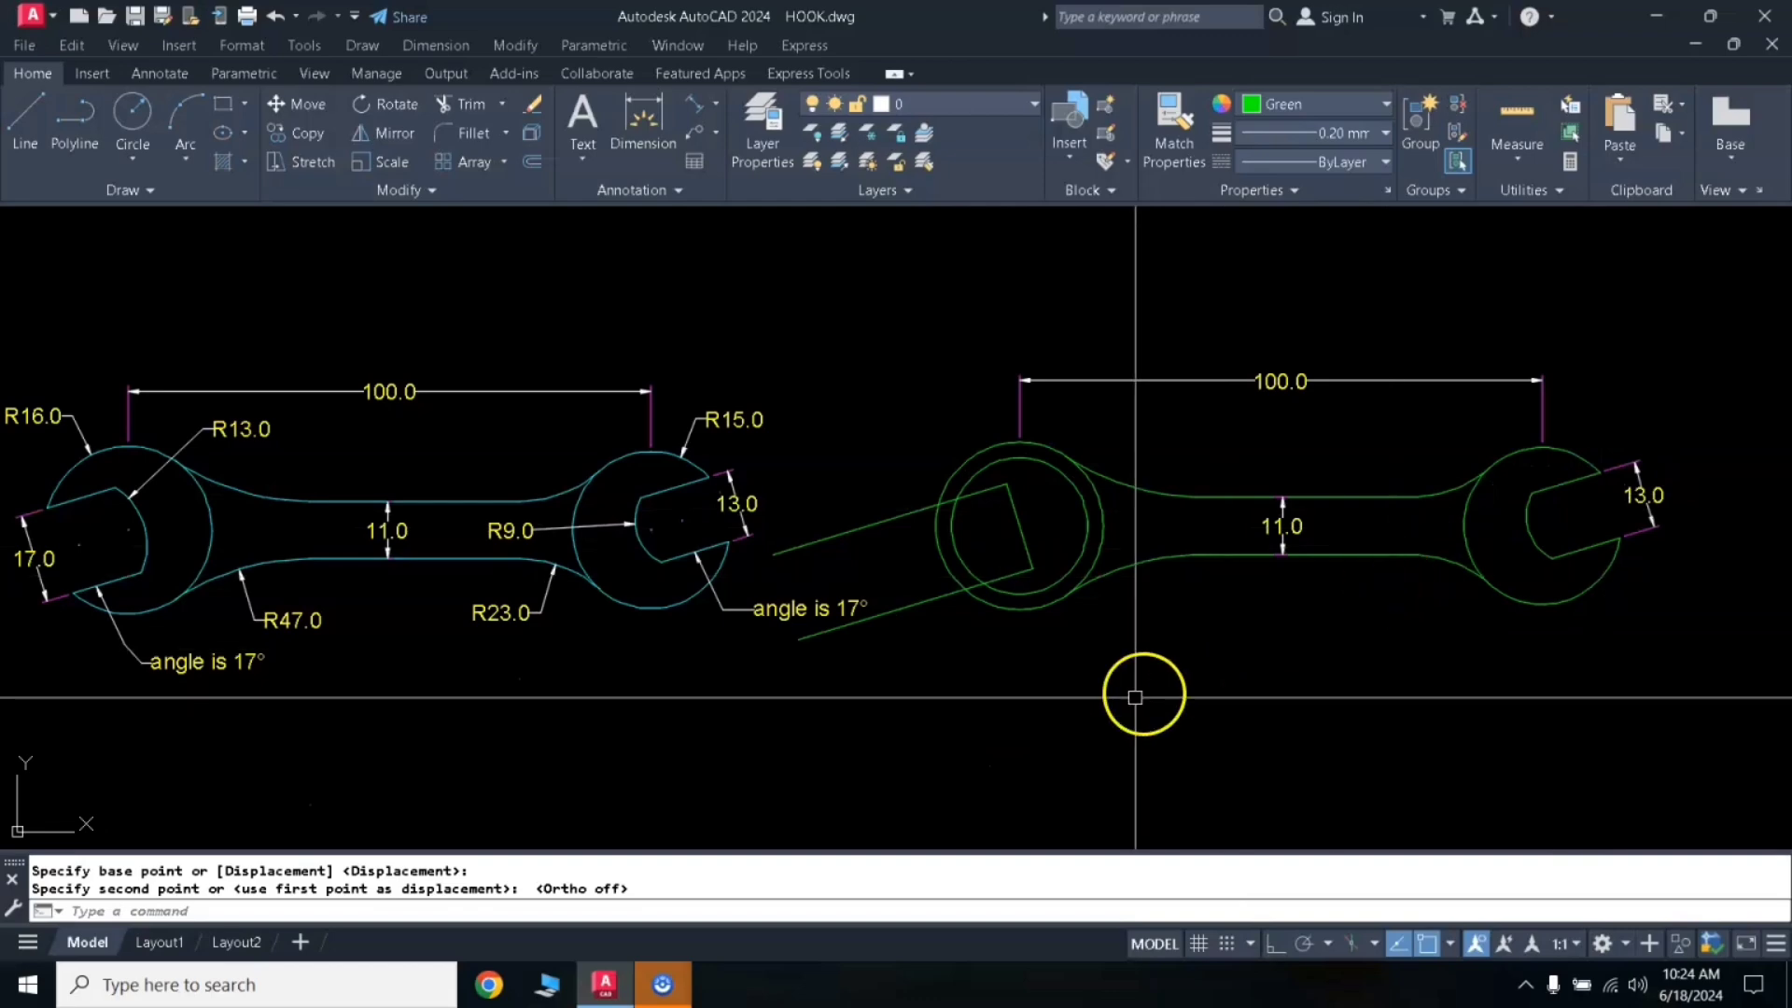
type("x")
key("Return")
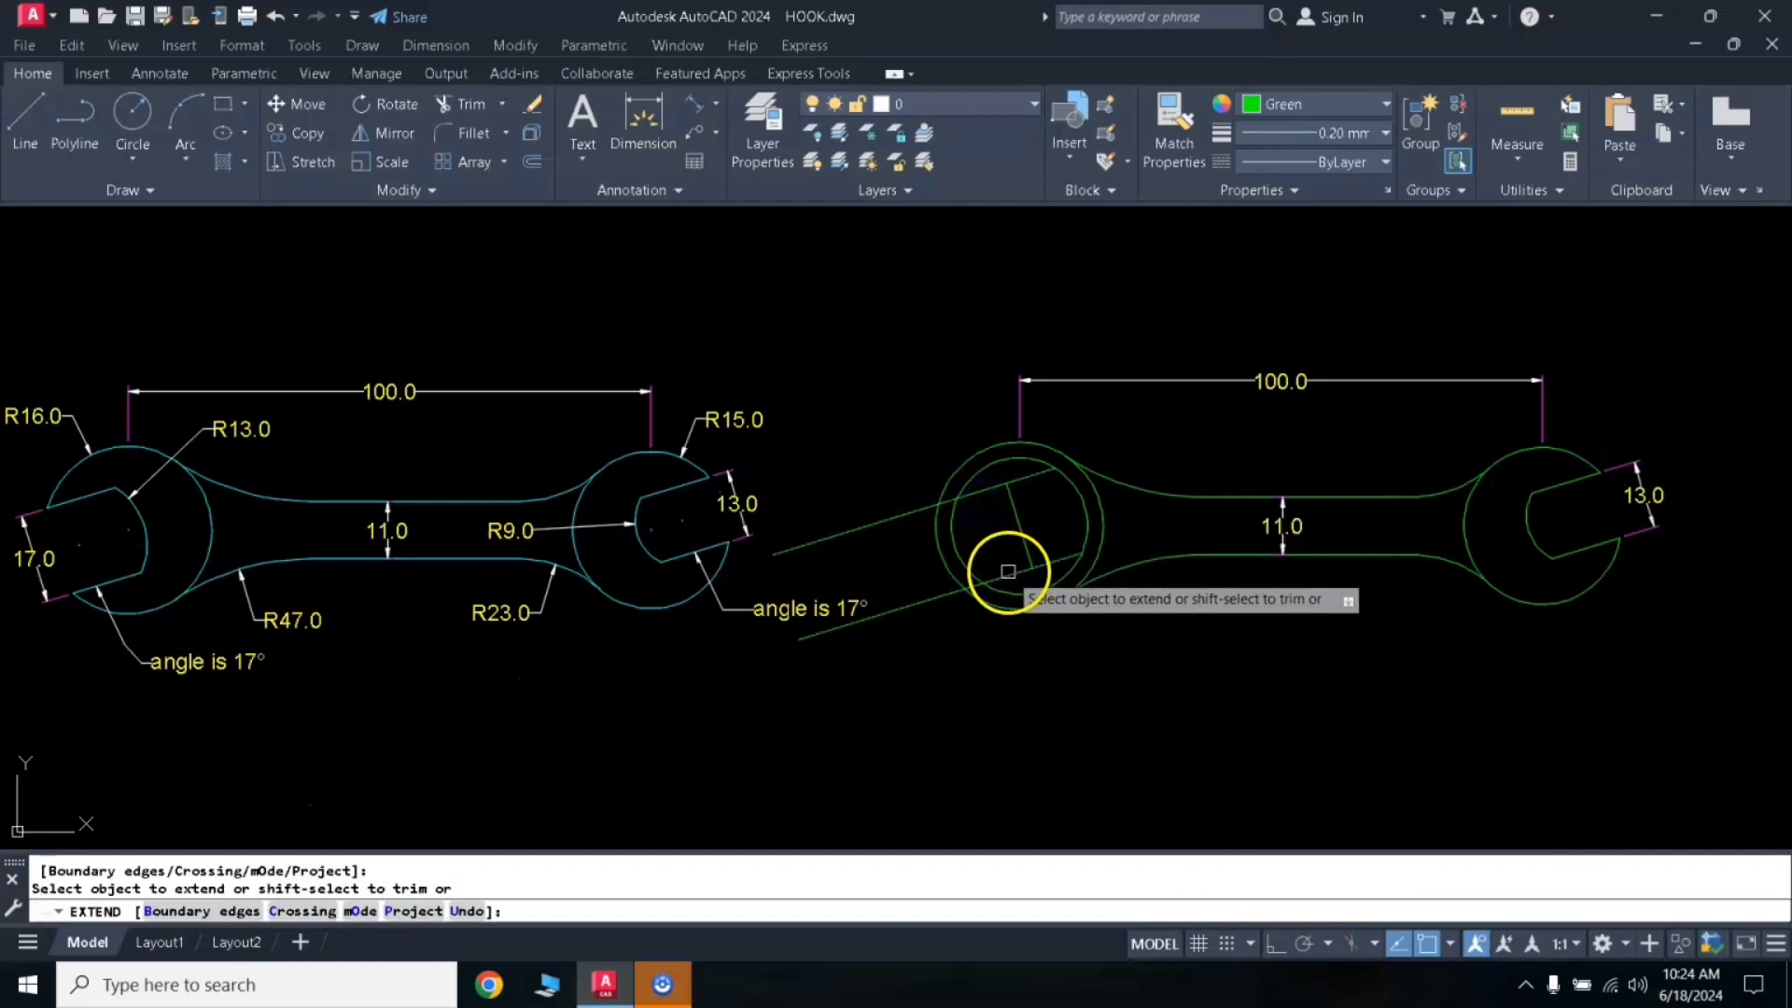
key("Return")
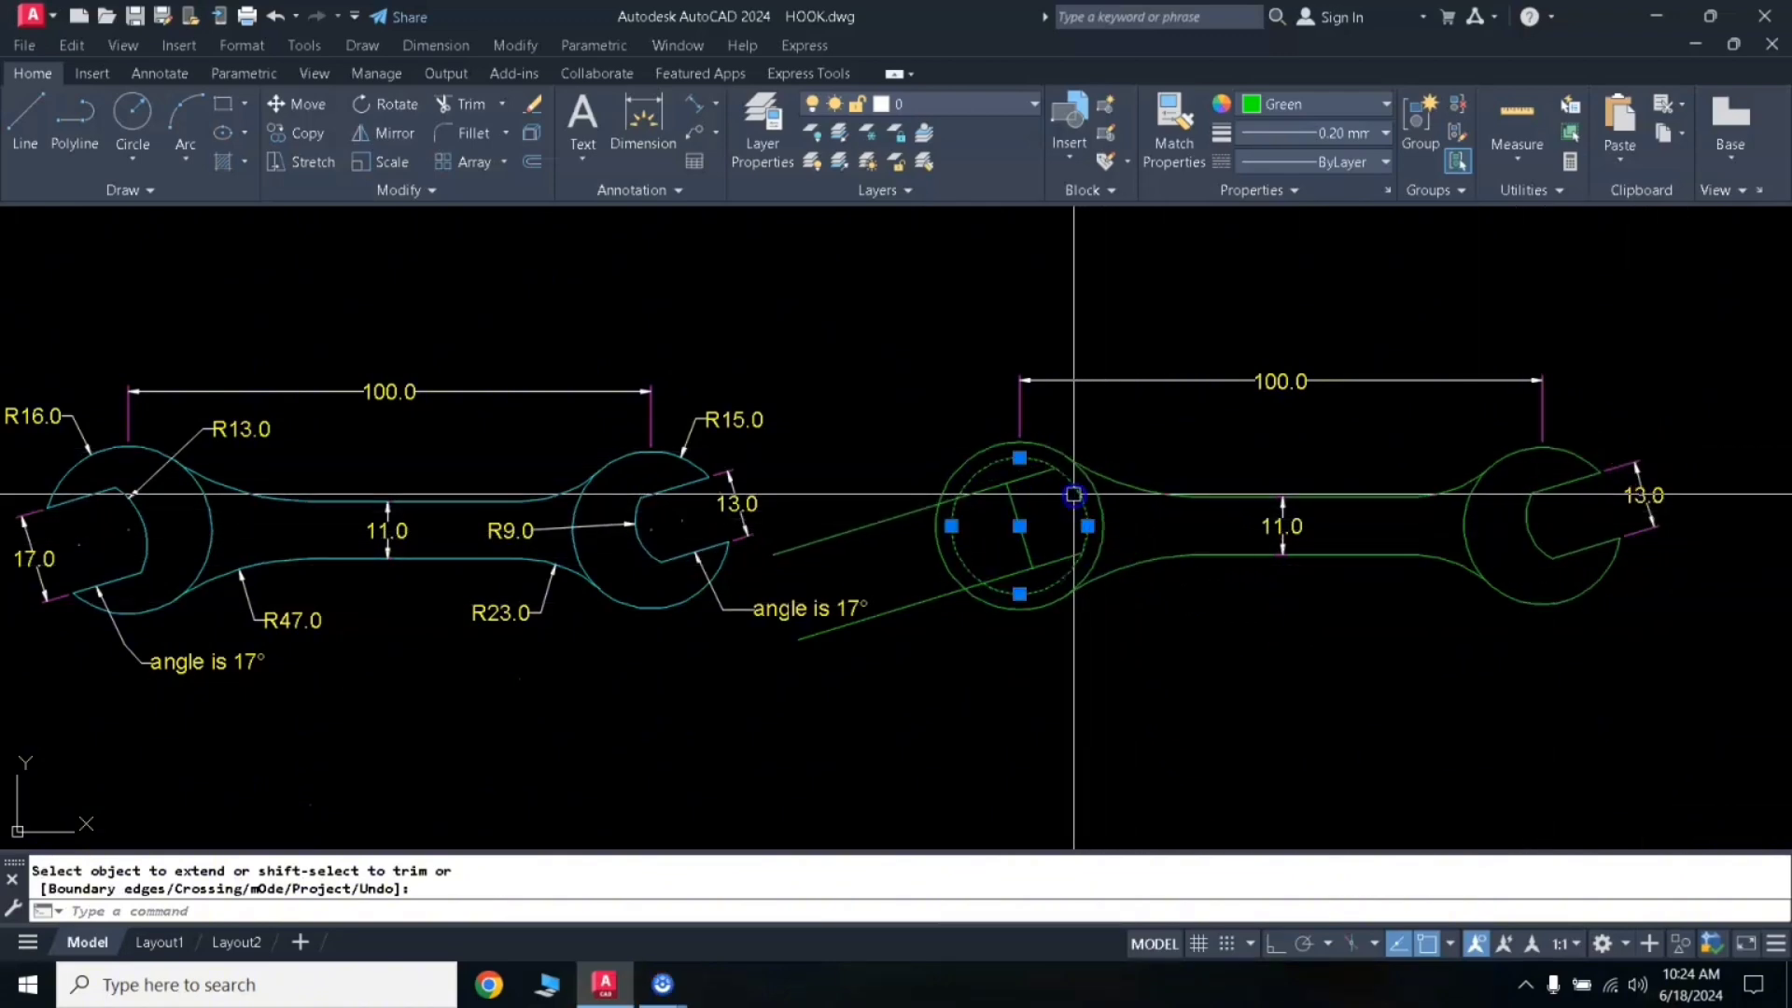
right_click(1089, 570)
key("Return")
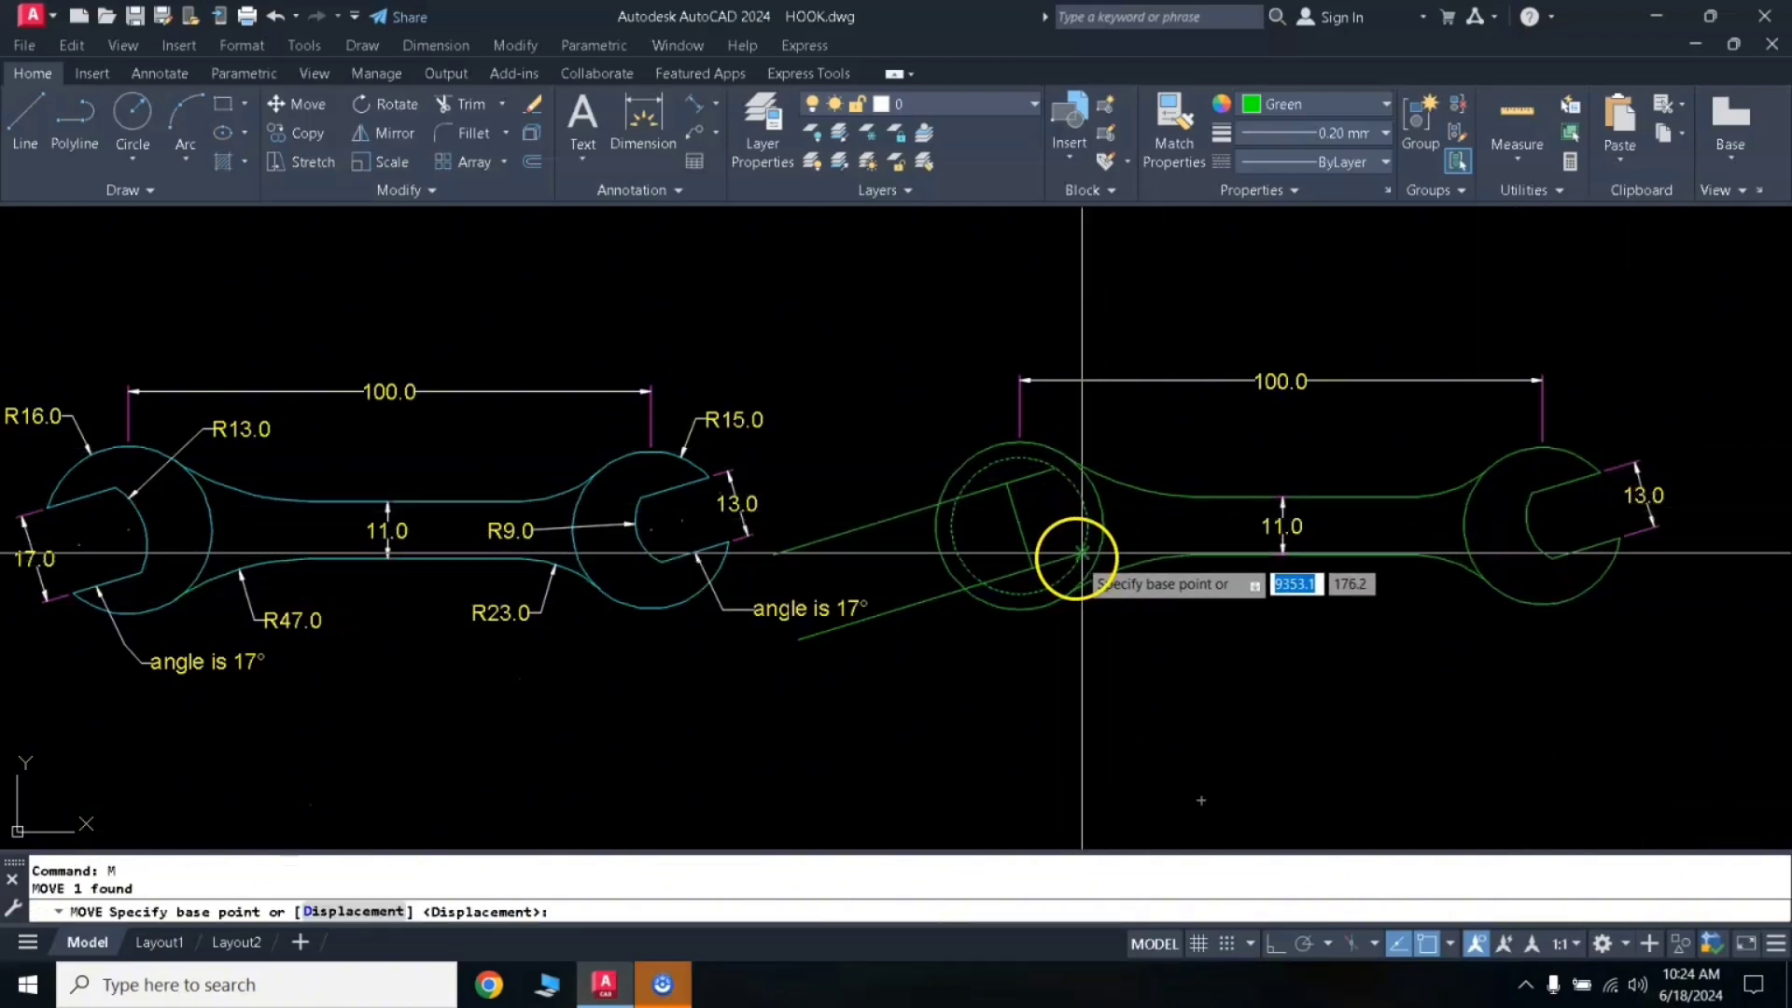
left_click(1085, 564)
left_click(1053, 551)
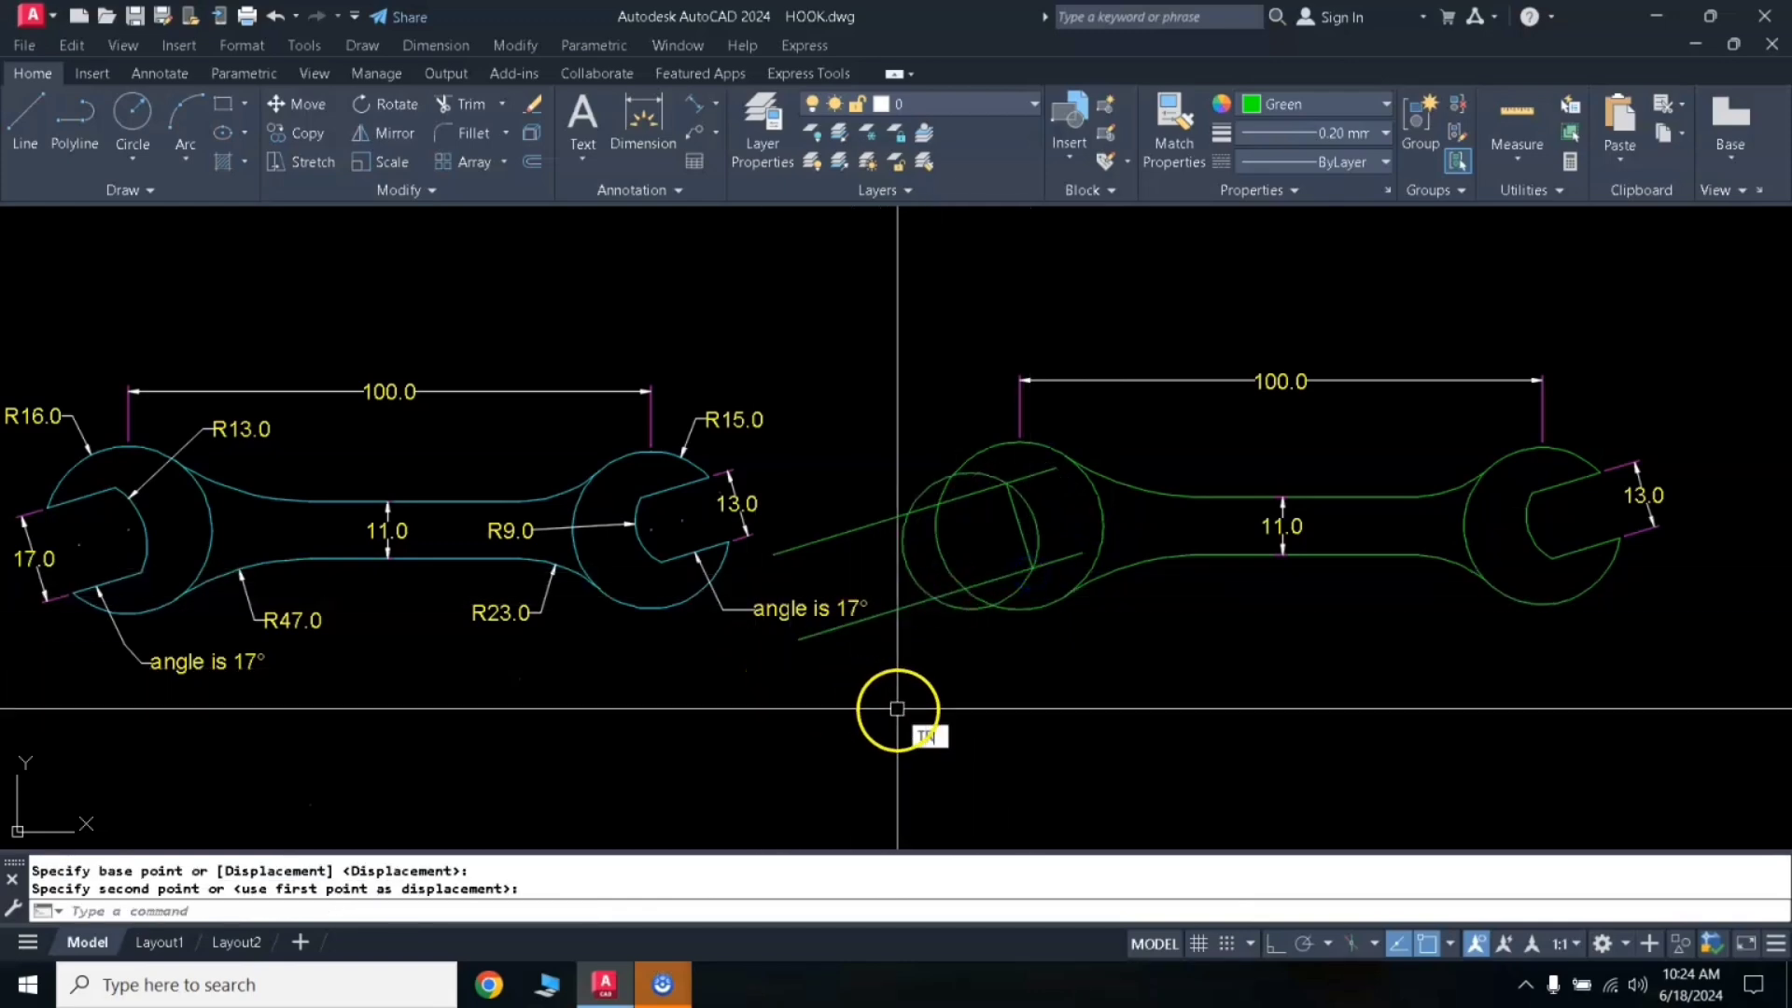
Step: Trim the excess slot lines and arcs to form the left open jaw
key("Return")
left_click(898, 607)
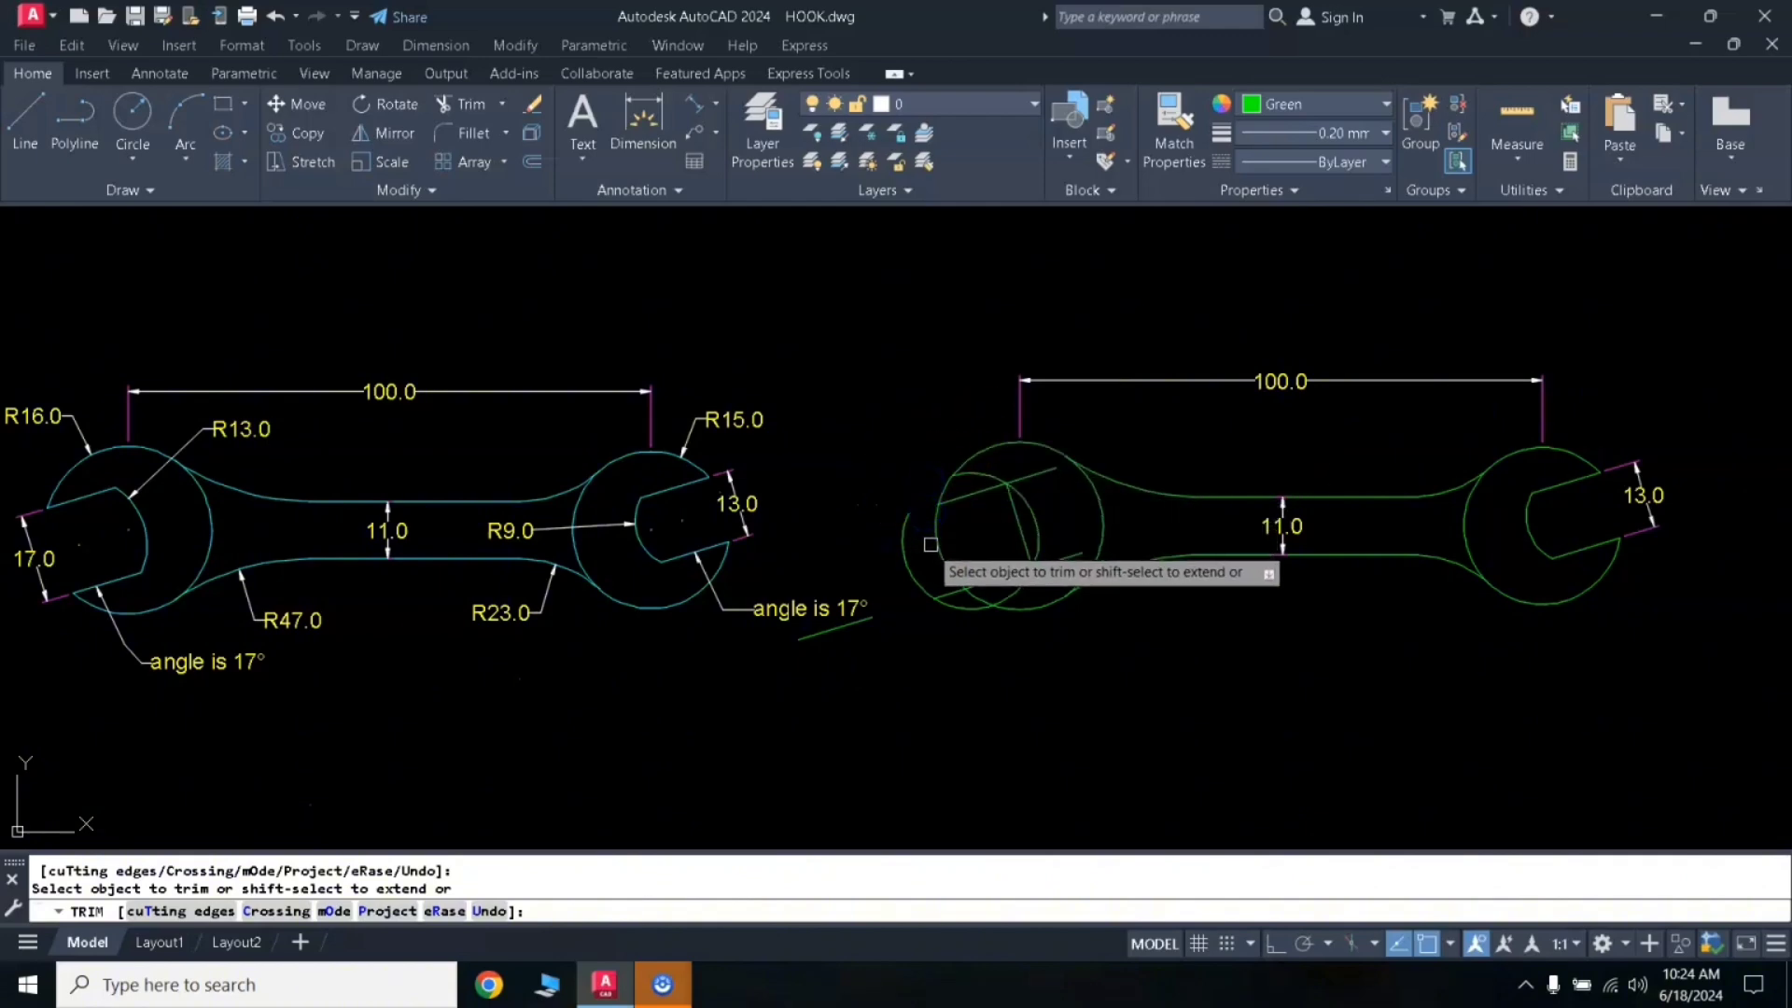
left_click(901, 552)
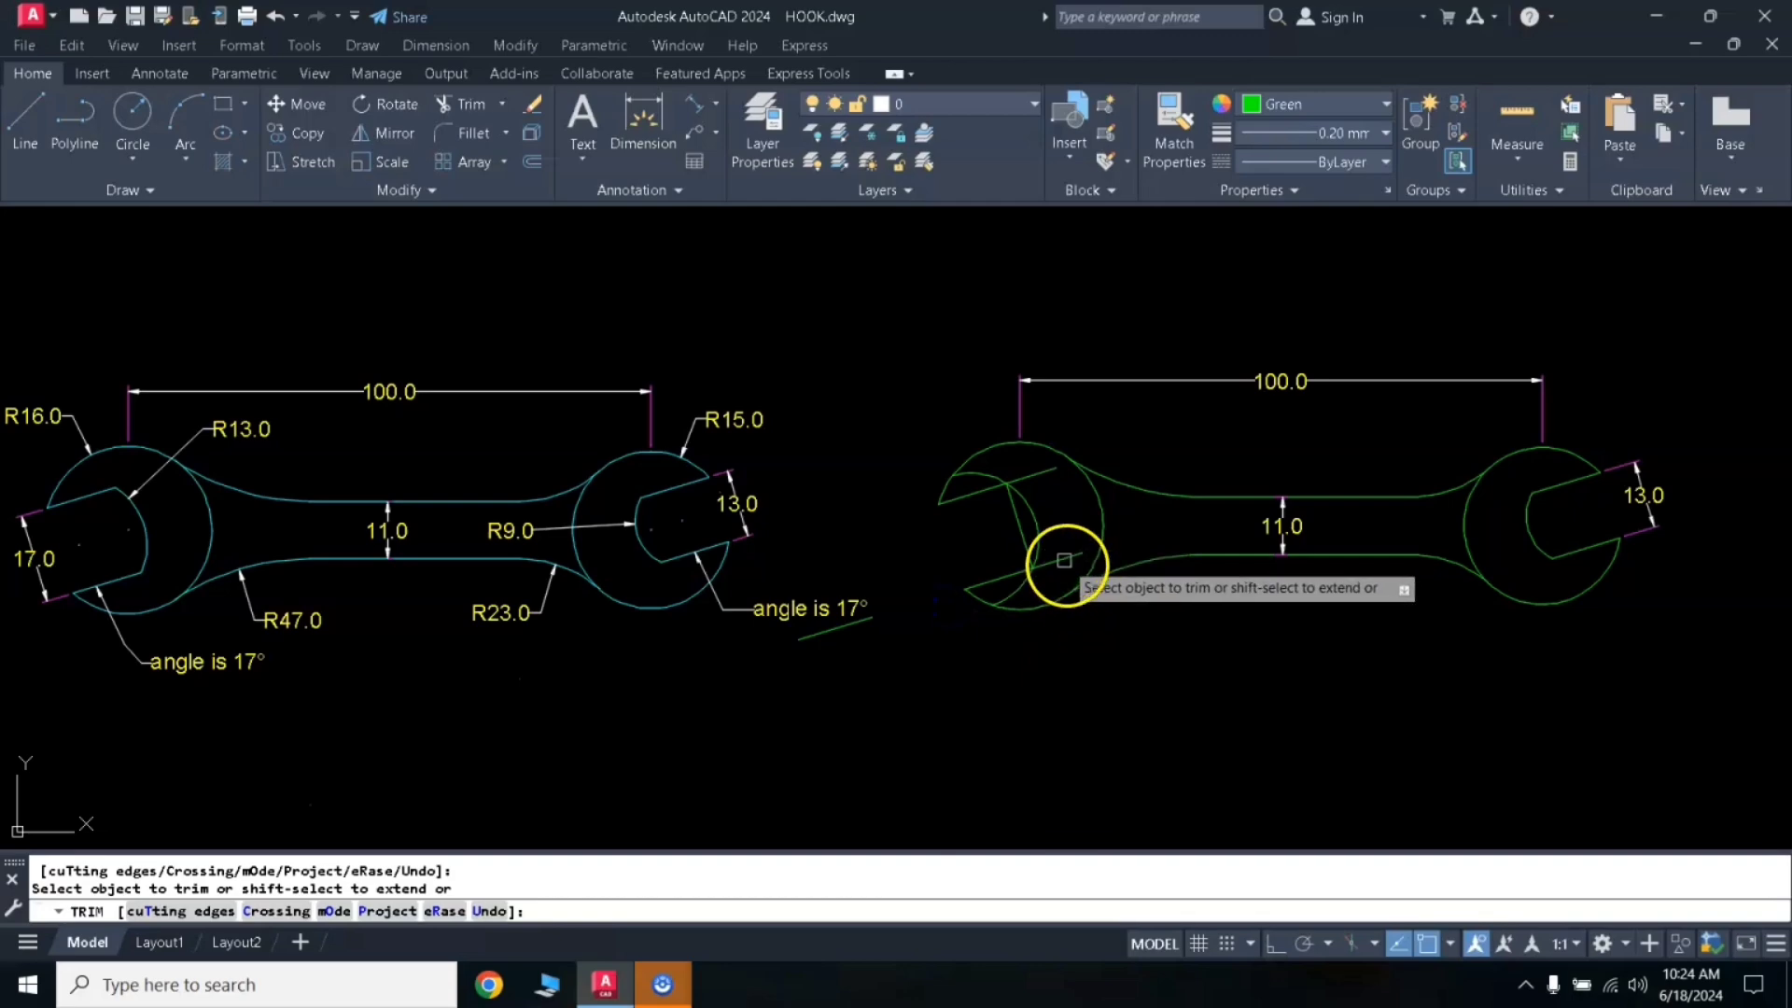
left_click(1040, 480)
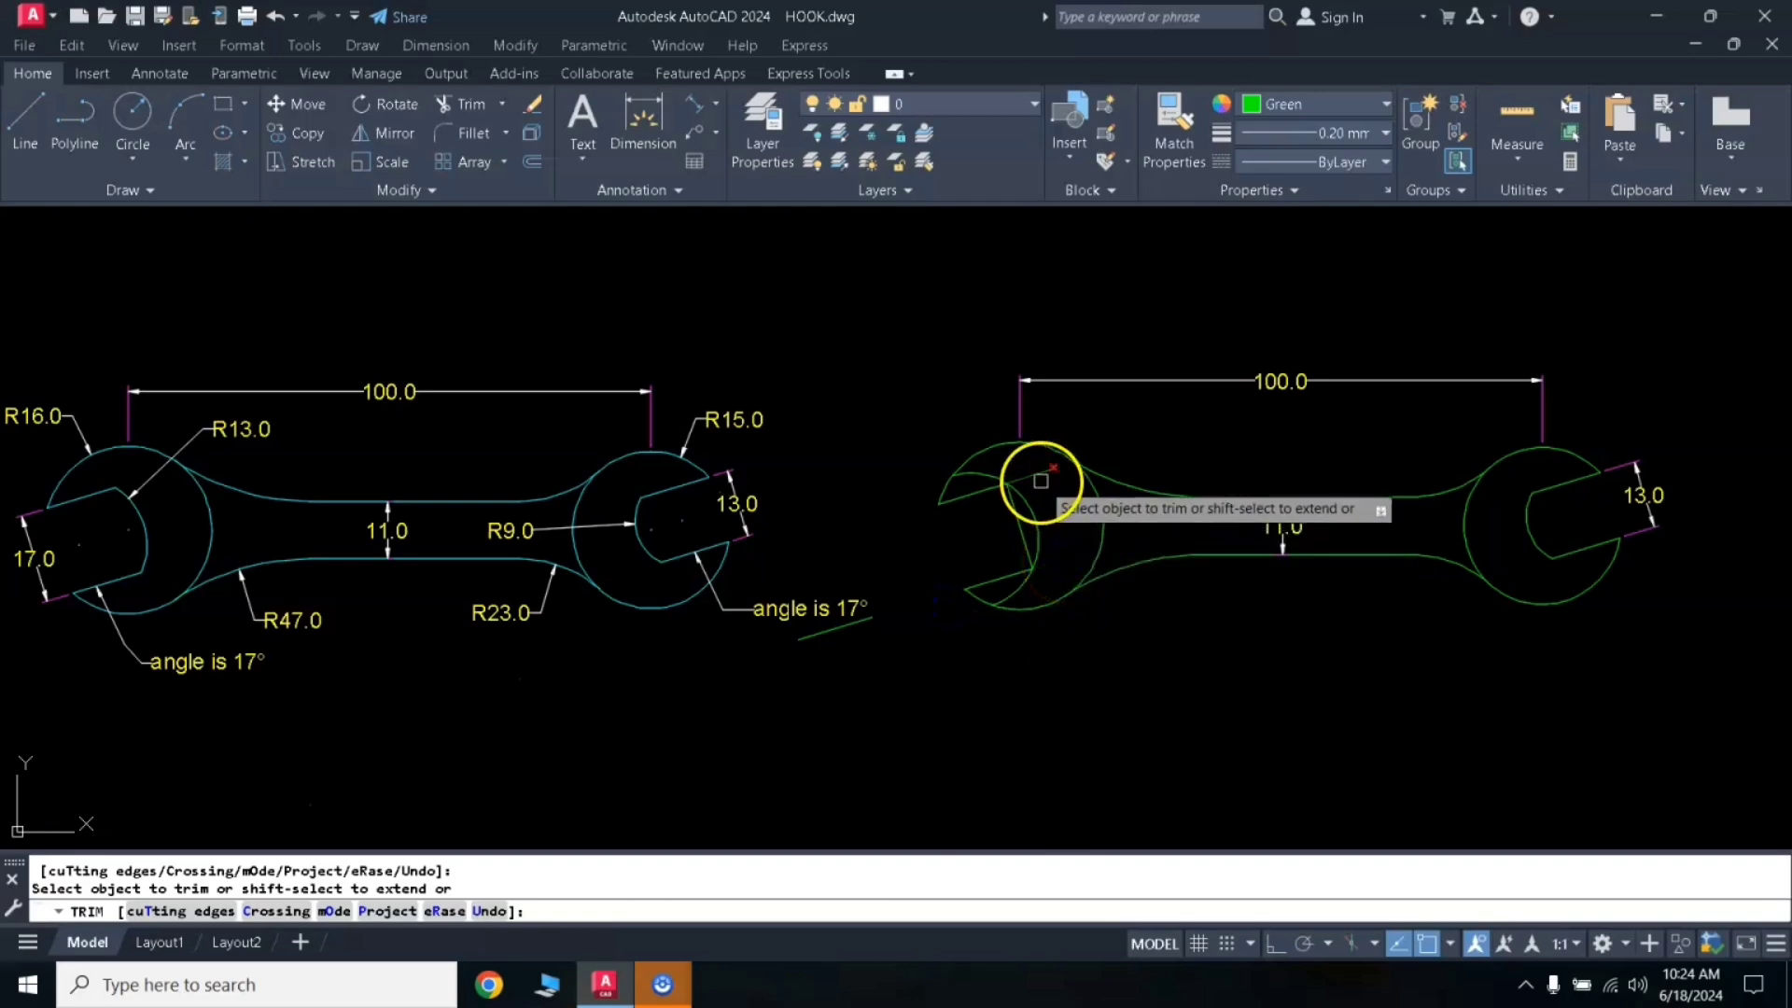
left_click(999, 533)
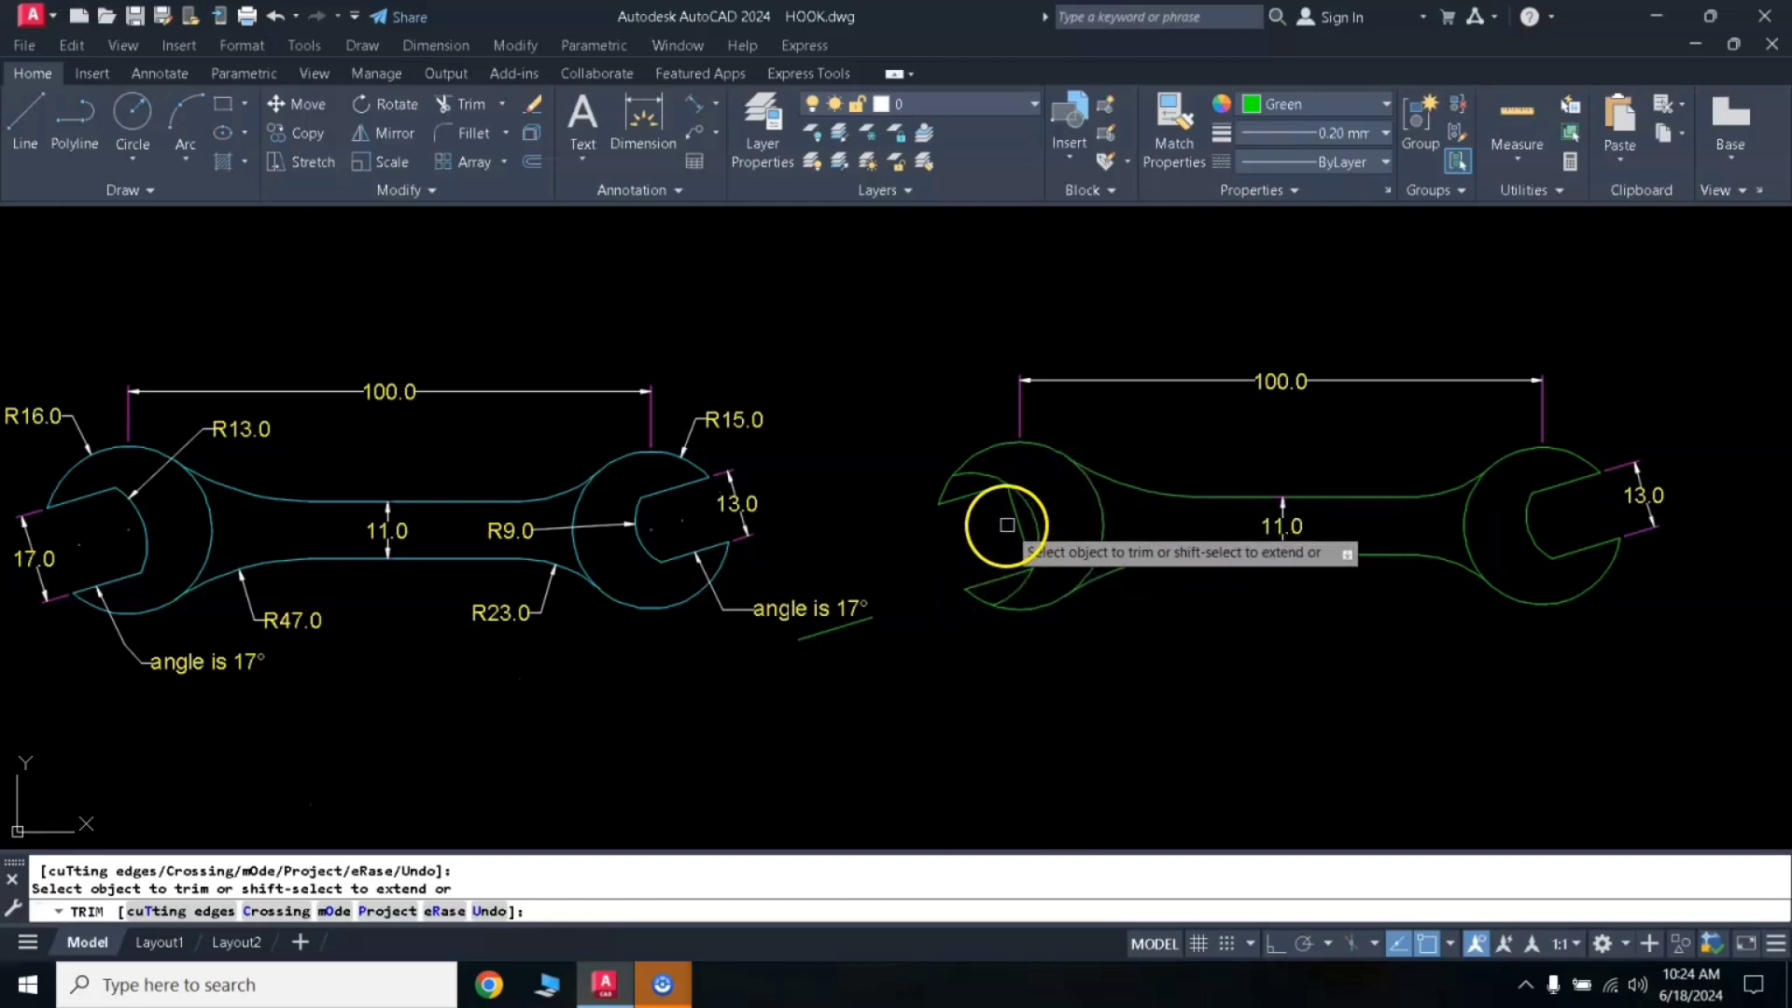
left_click(986, 473)
left_click(962, 554)
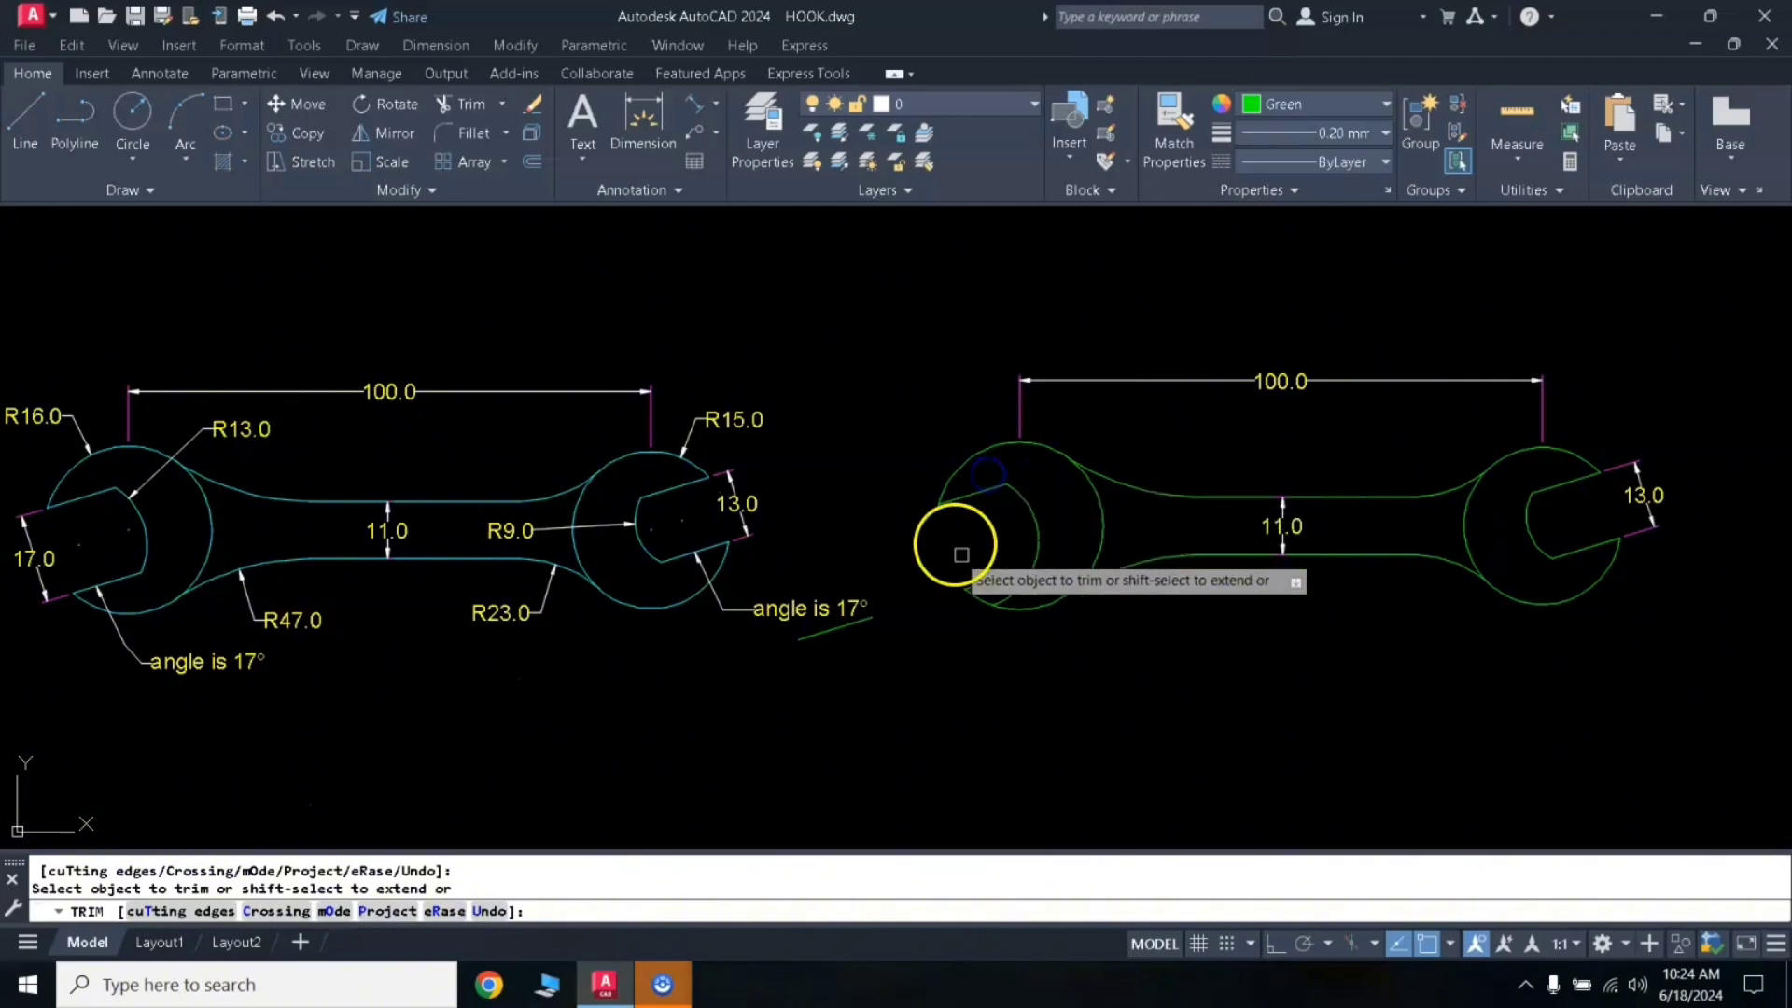
key("Escape")
left_click(821, 641)
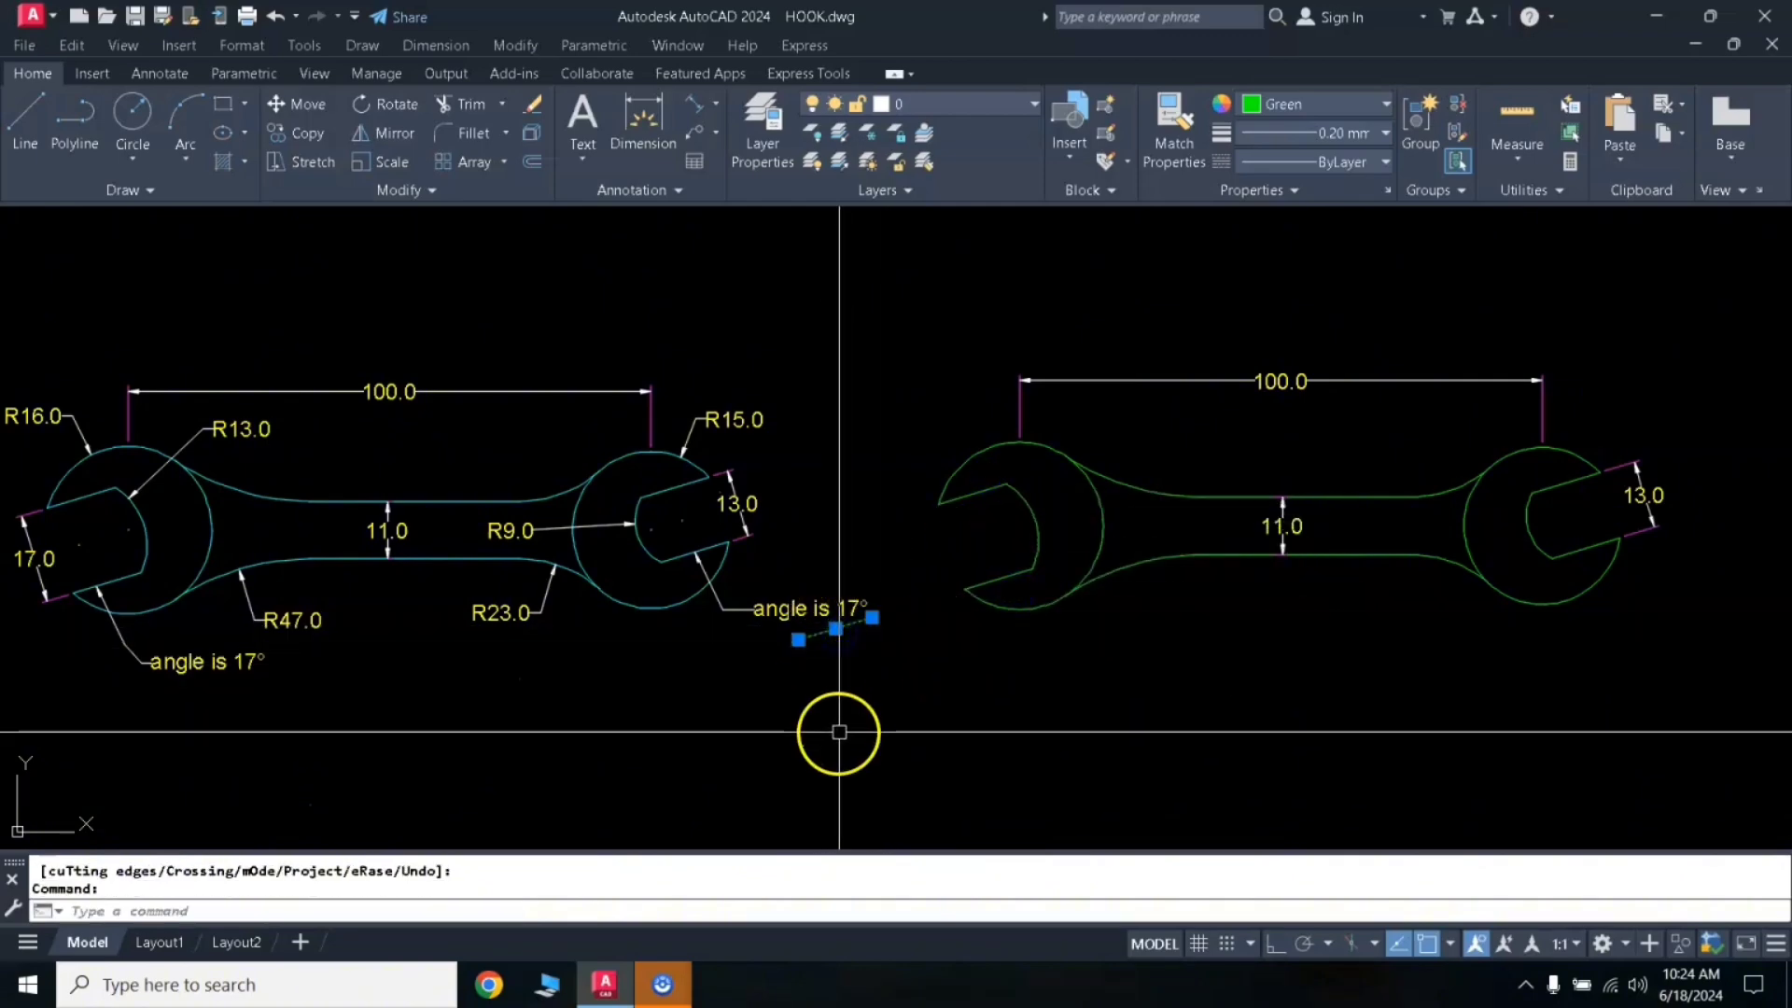
Step: Erase the stray line and add a 17.0 aligned dimension across the left jaw opening
type("e")
key("Return")
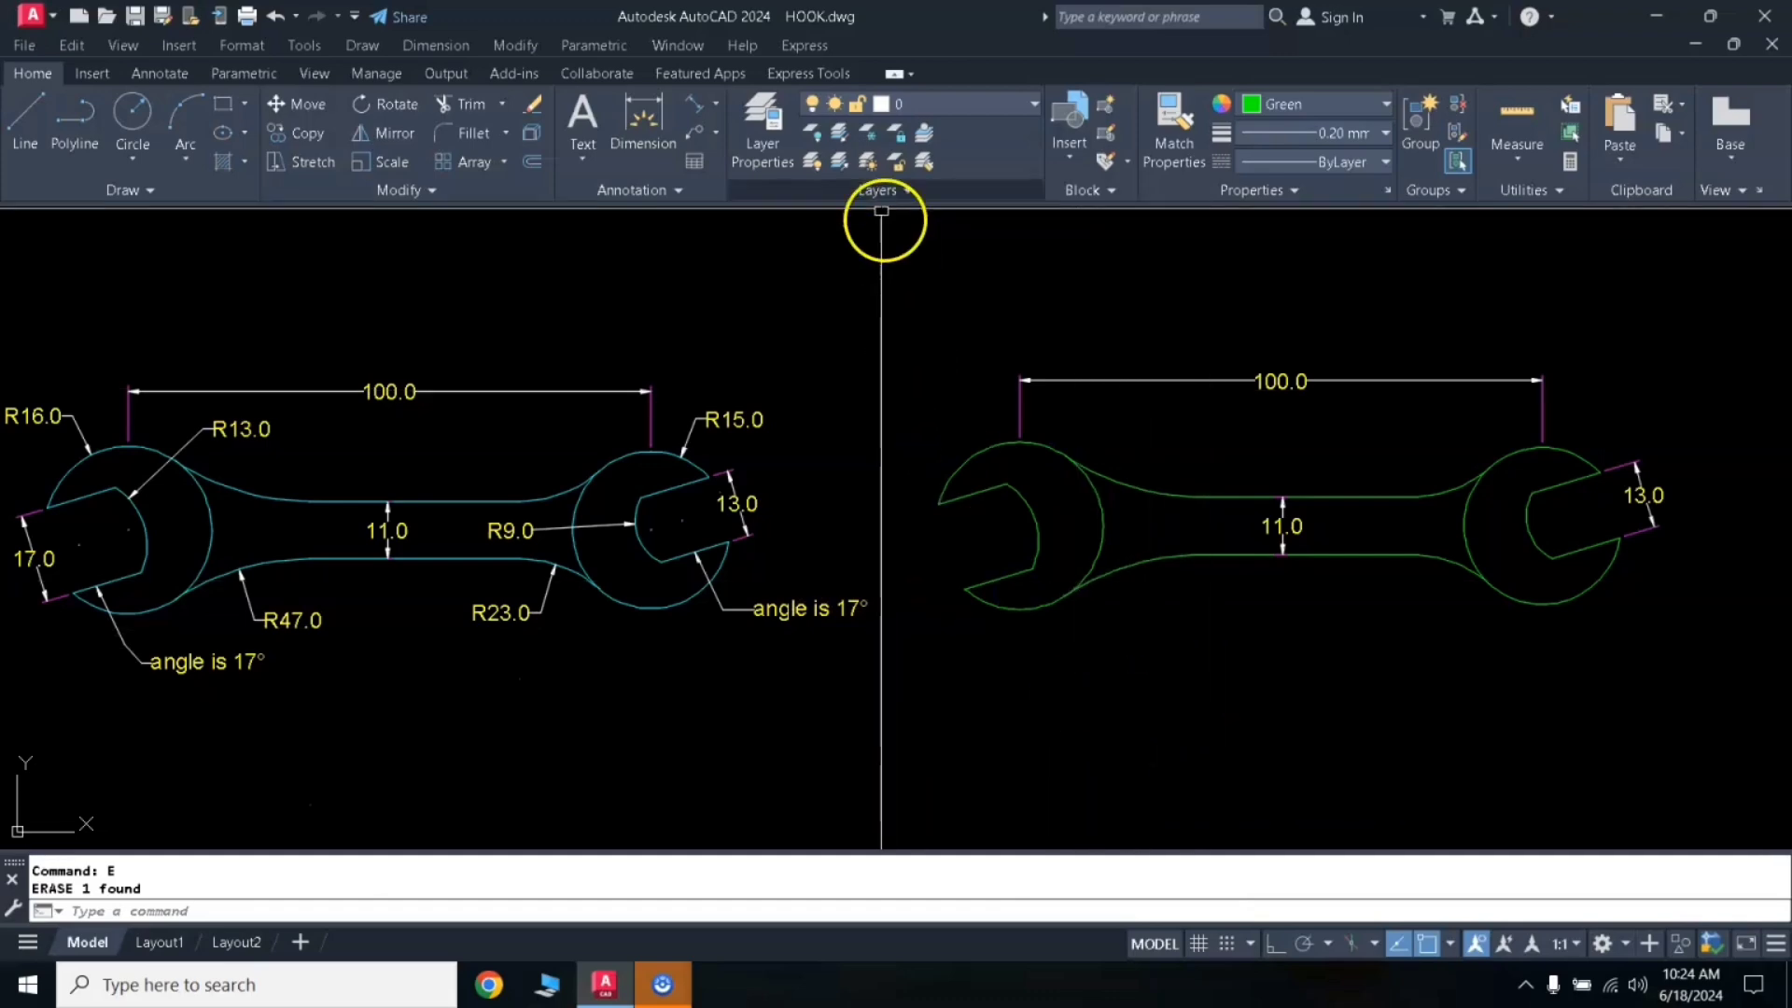
left_click(695, 126)
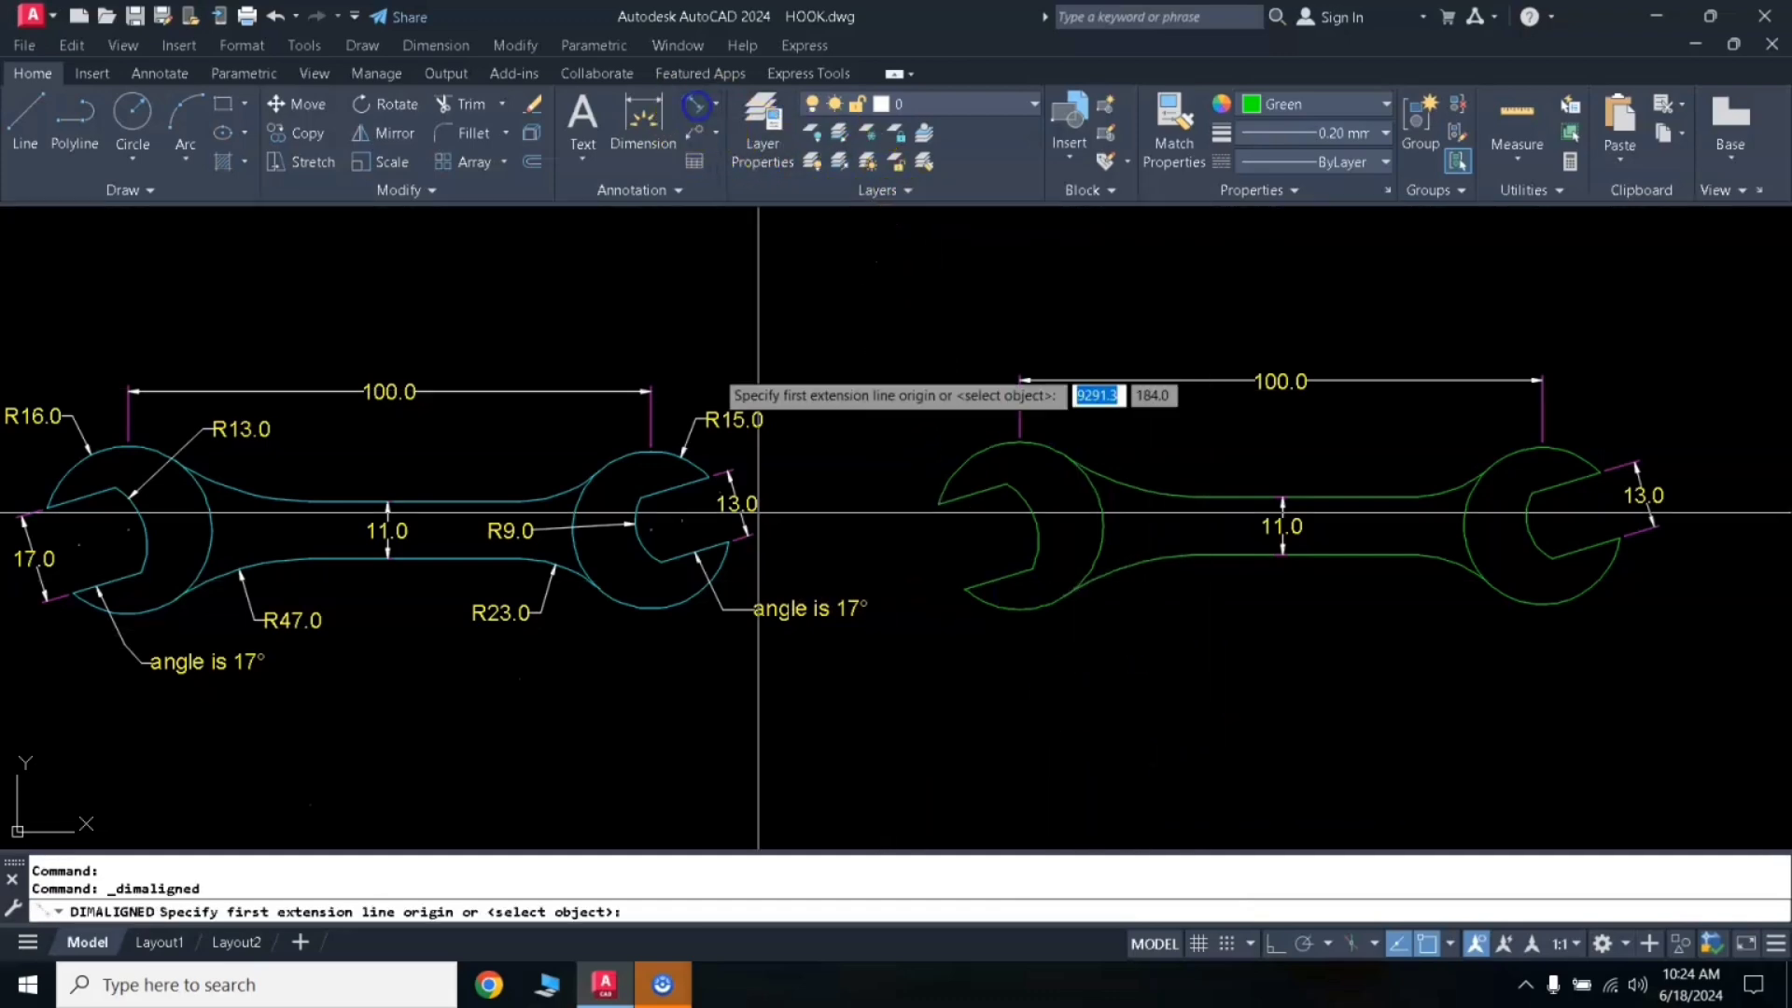
left_click(938, 504)
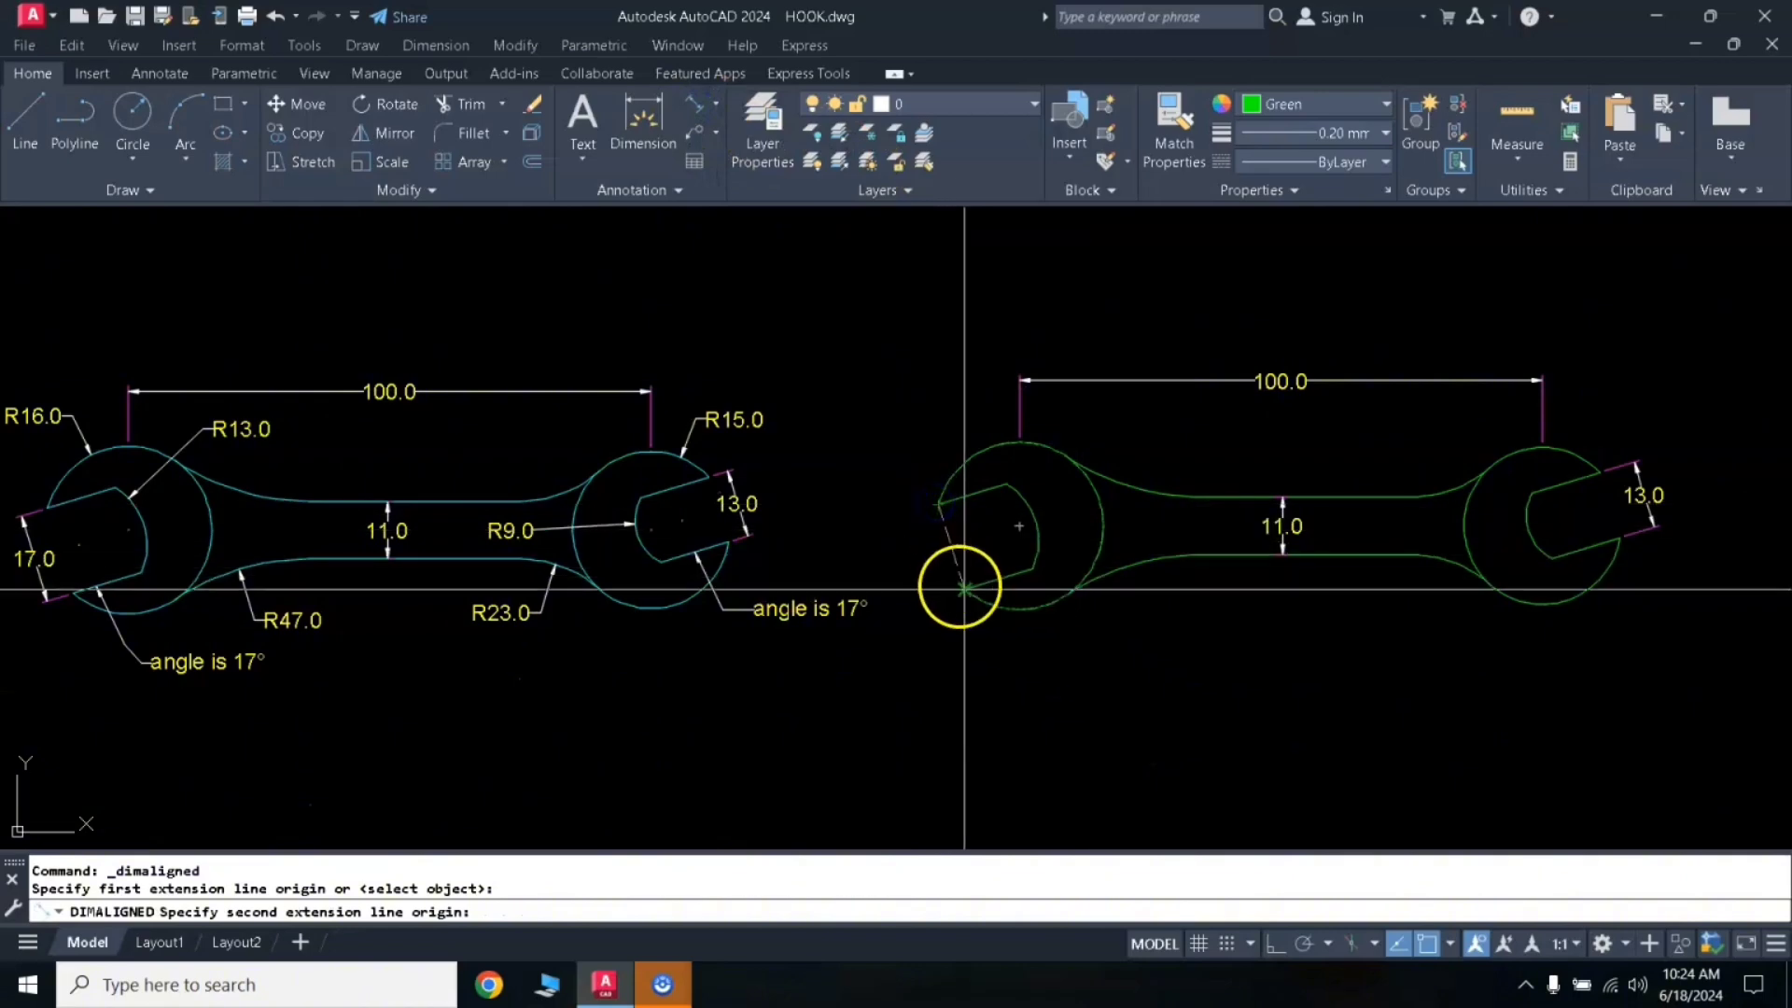
left_click(963, 590)
left_click(924, 597)
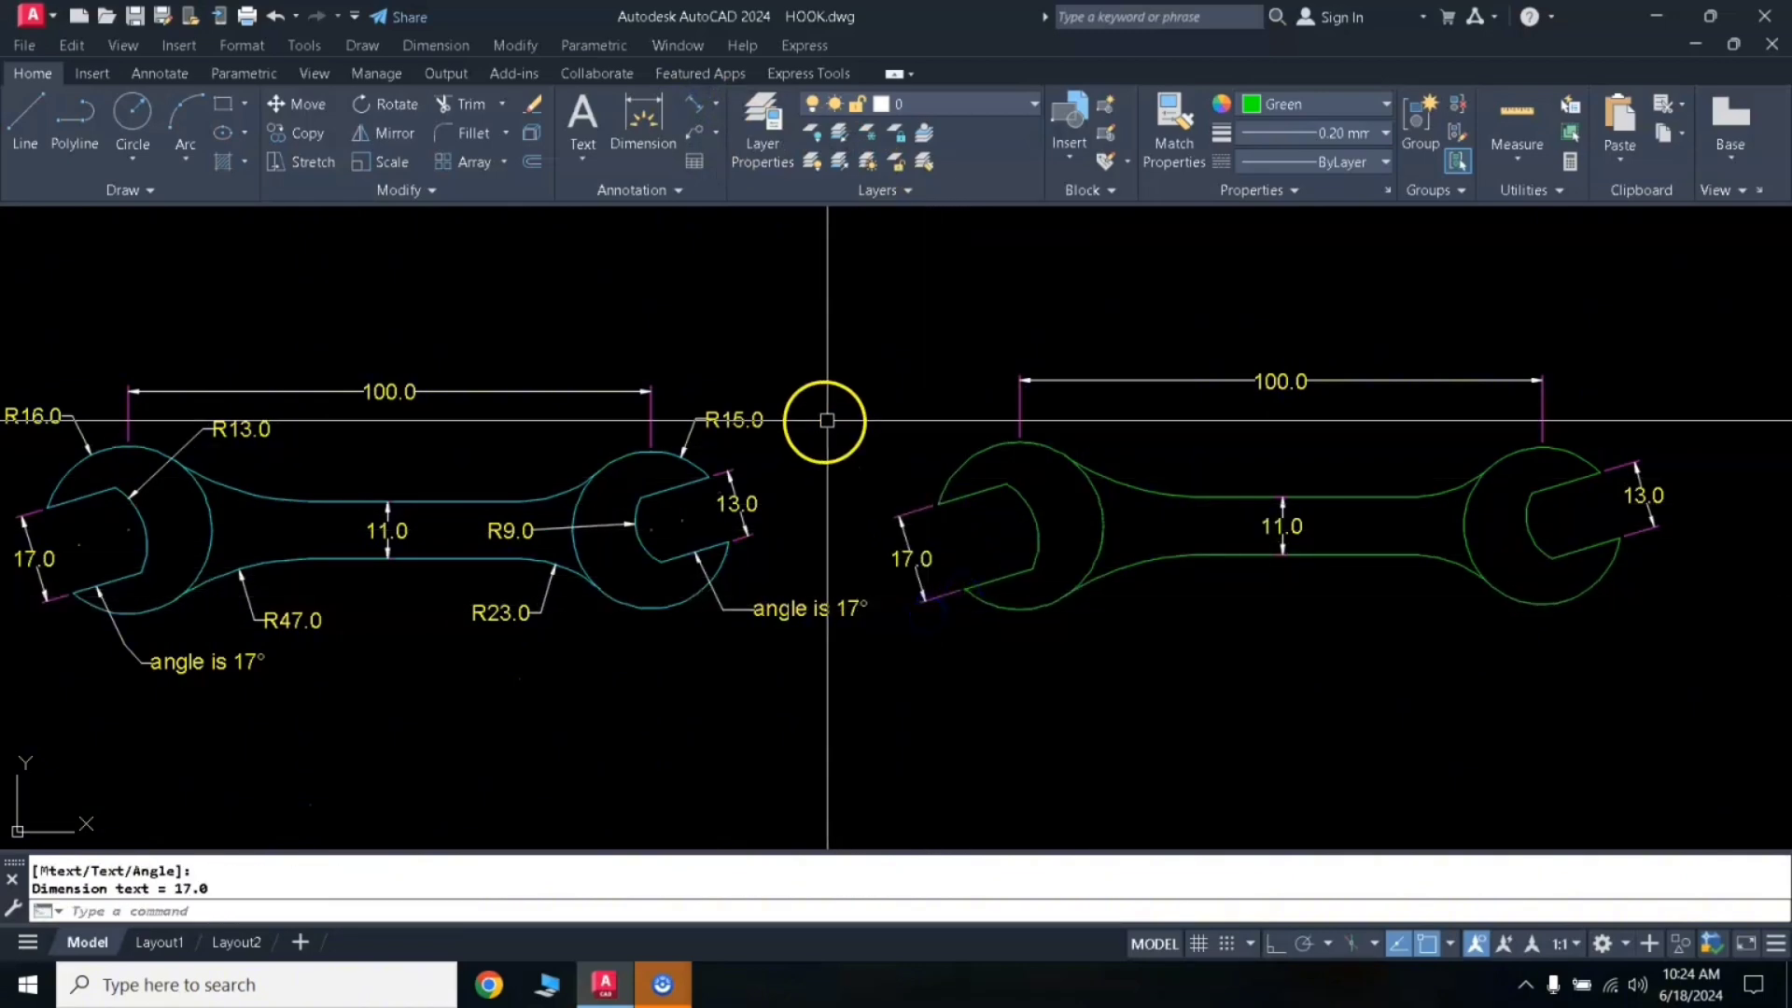
Step: Add radius dimensions R16 on the left head, R13 on the inner jaw arc, and R47 on the handle
left_click(716, 110)
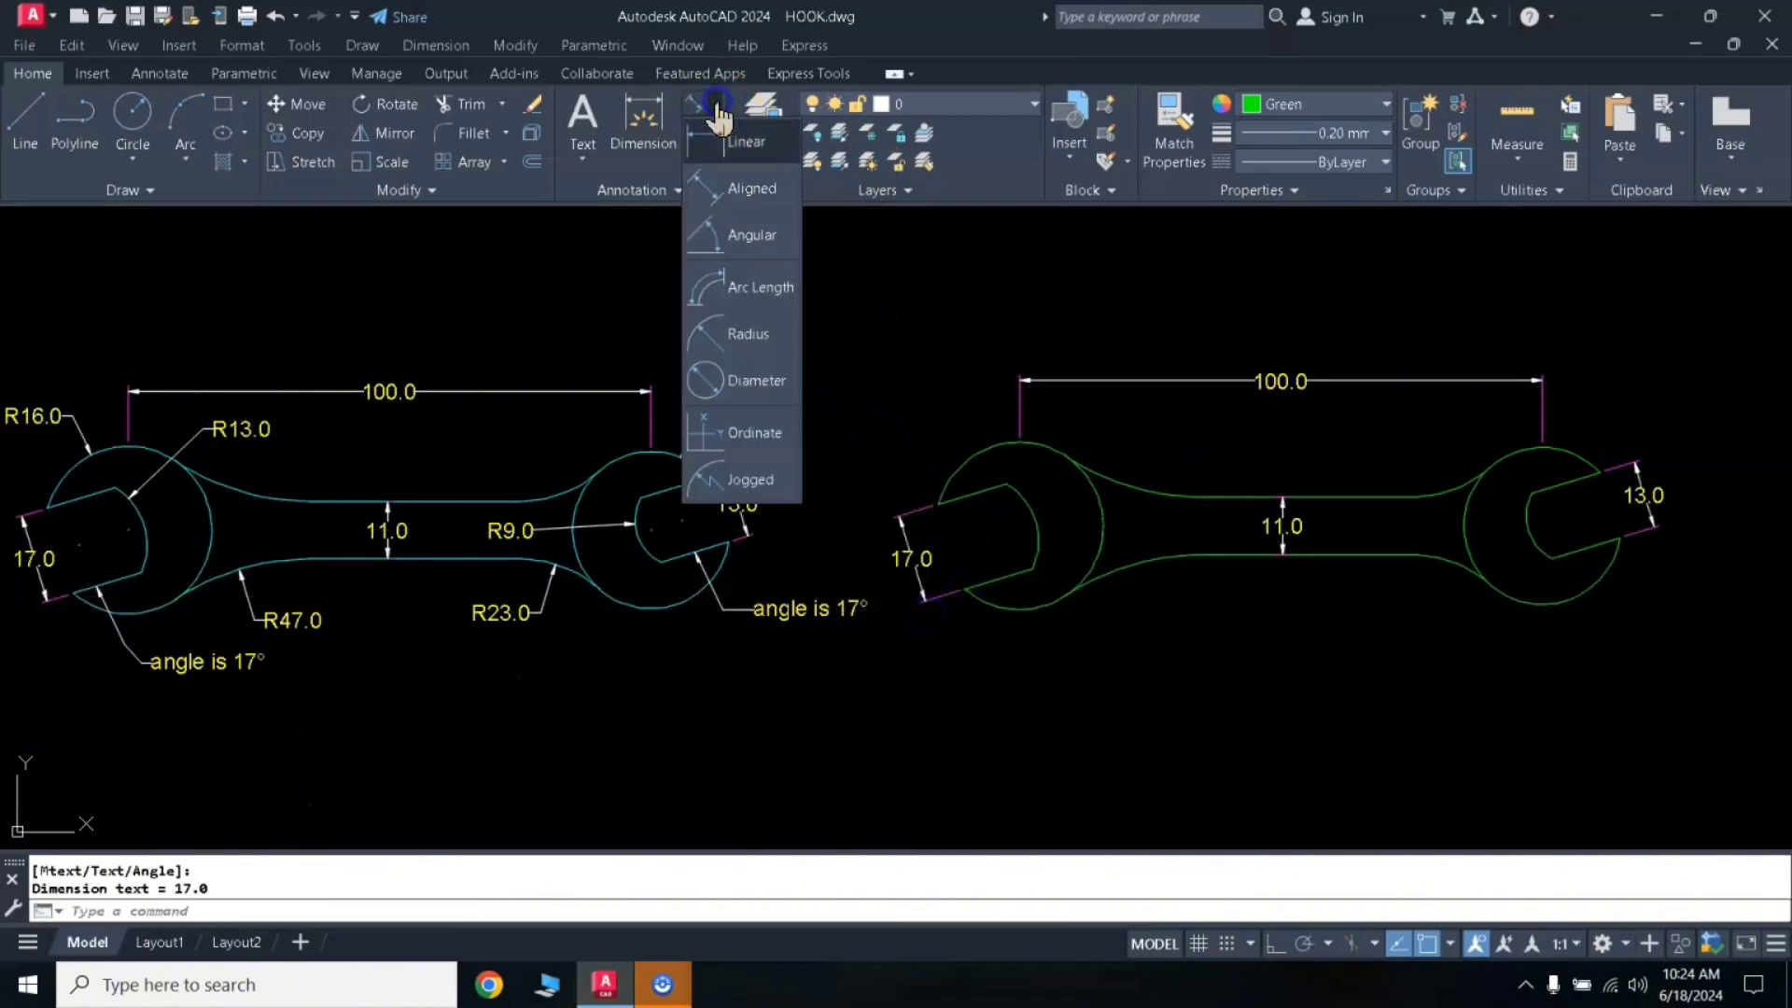
left_click(743, 340)
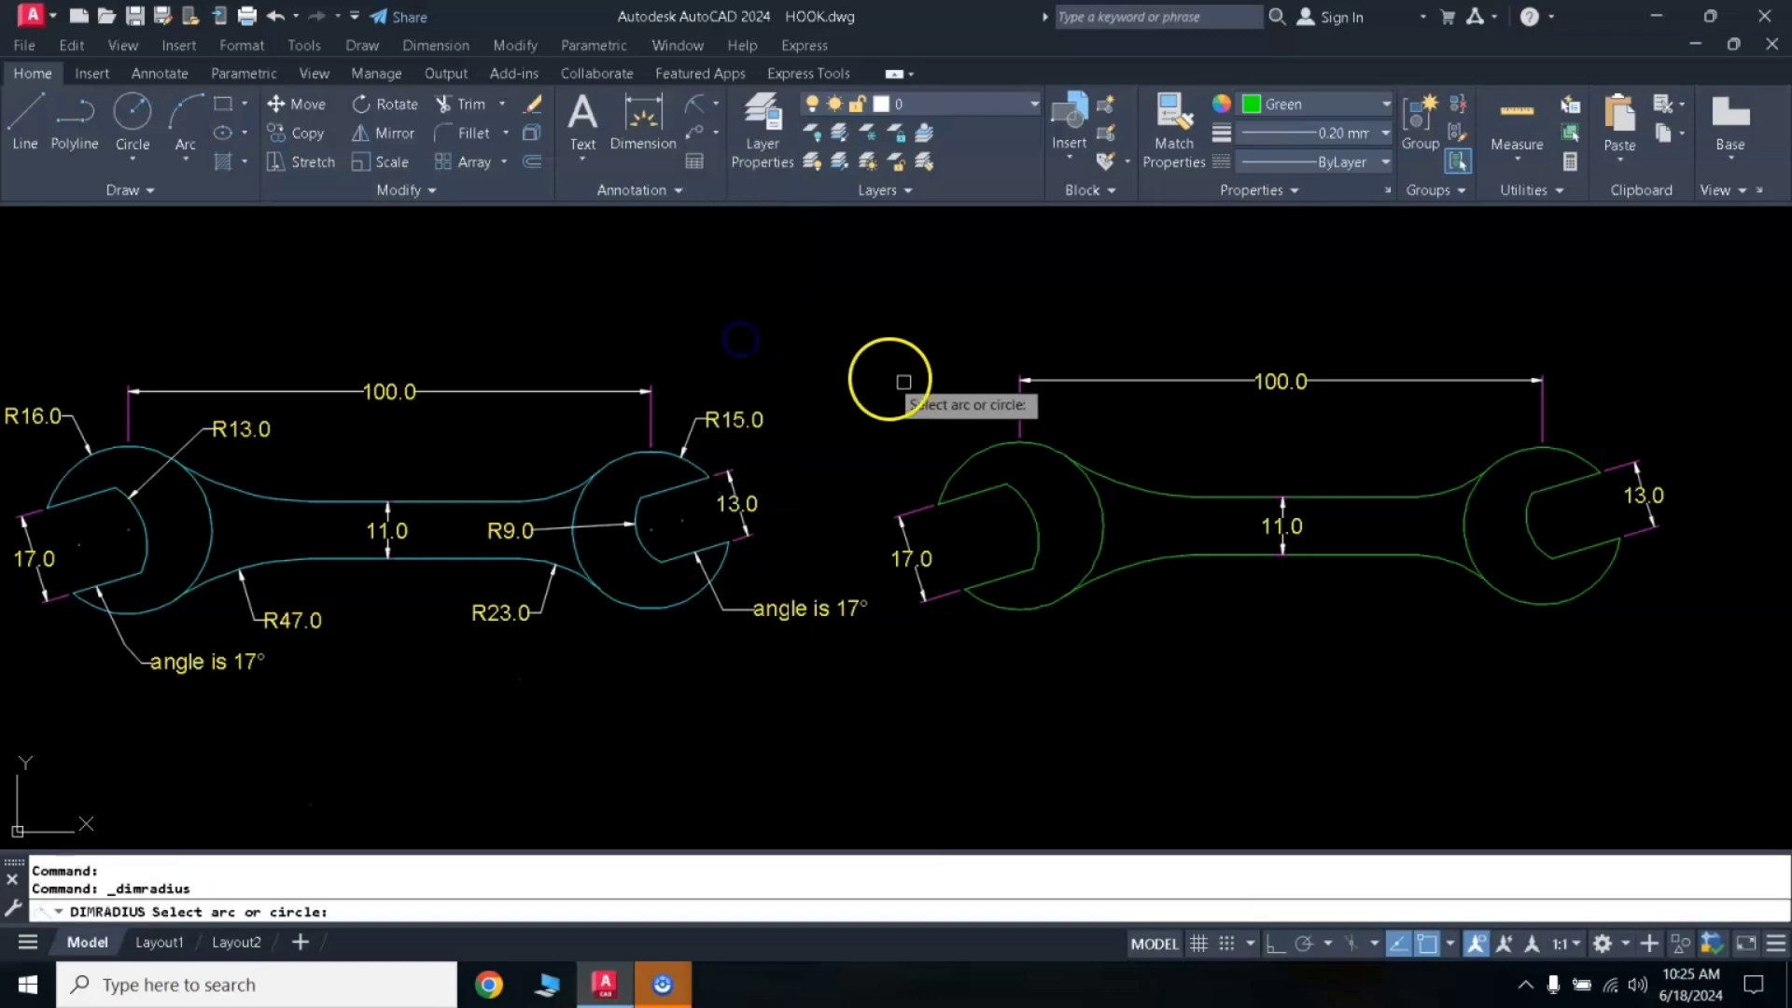
left_click(971, 463)
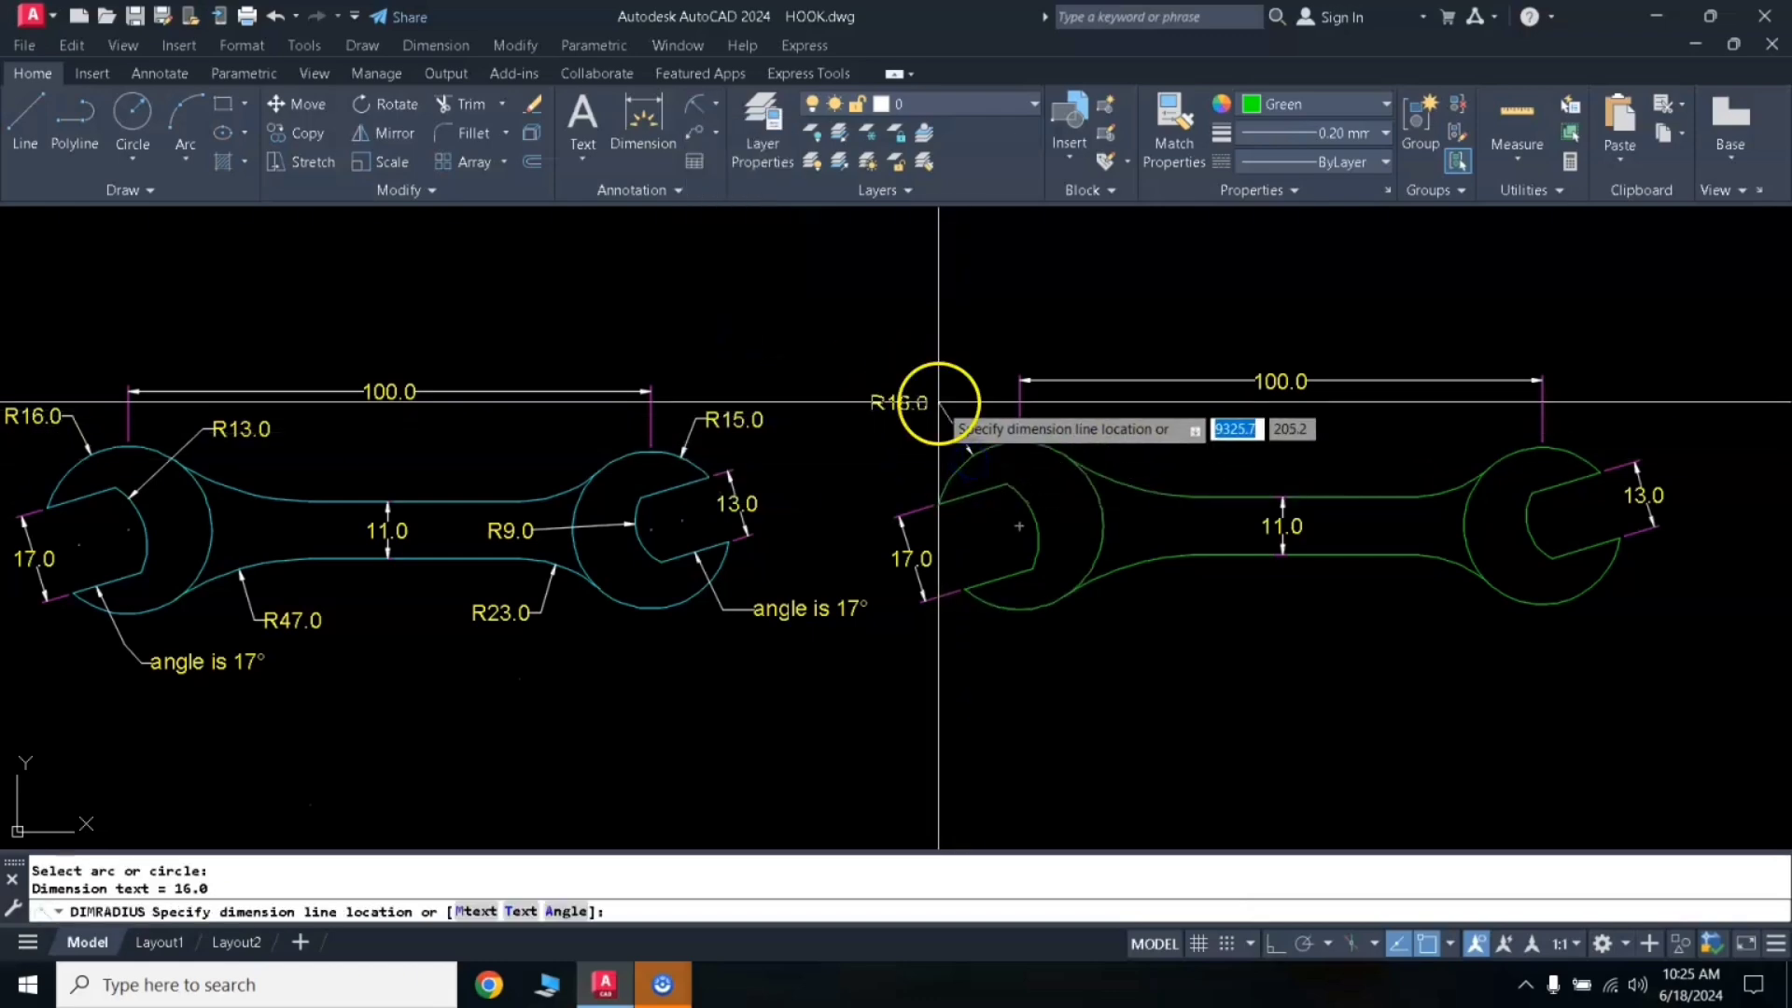
left_click(875, 485)
key("Return")
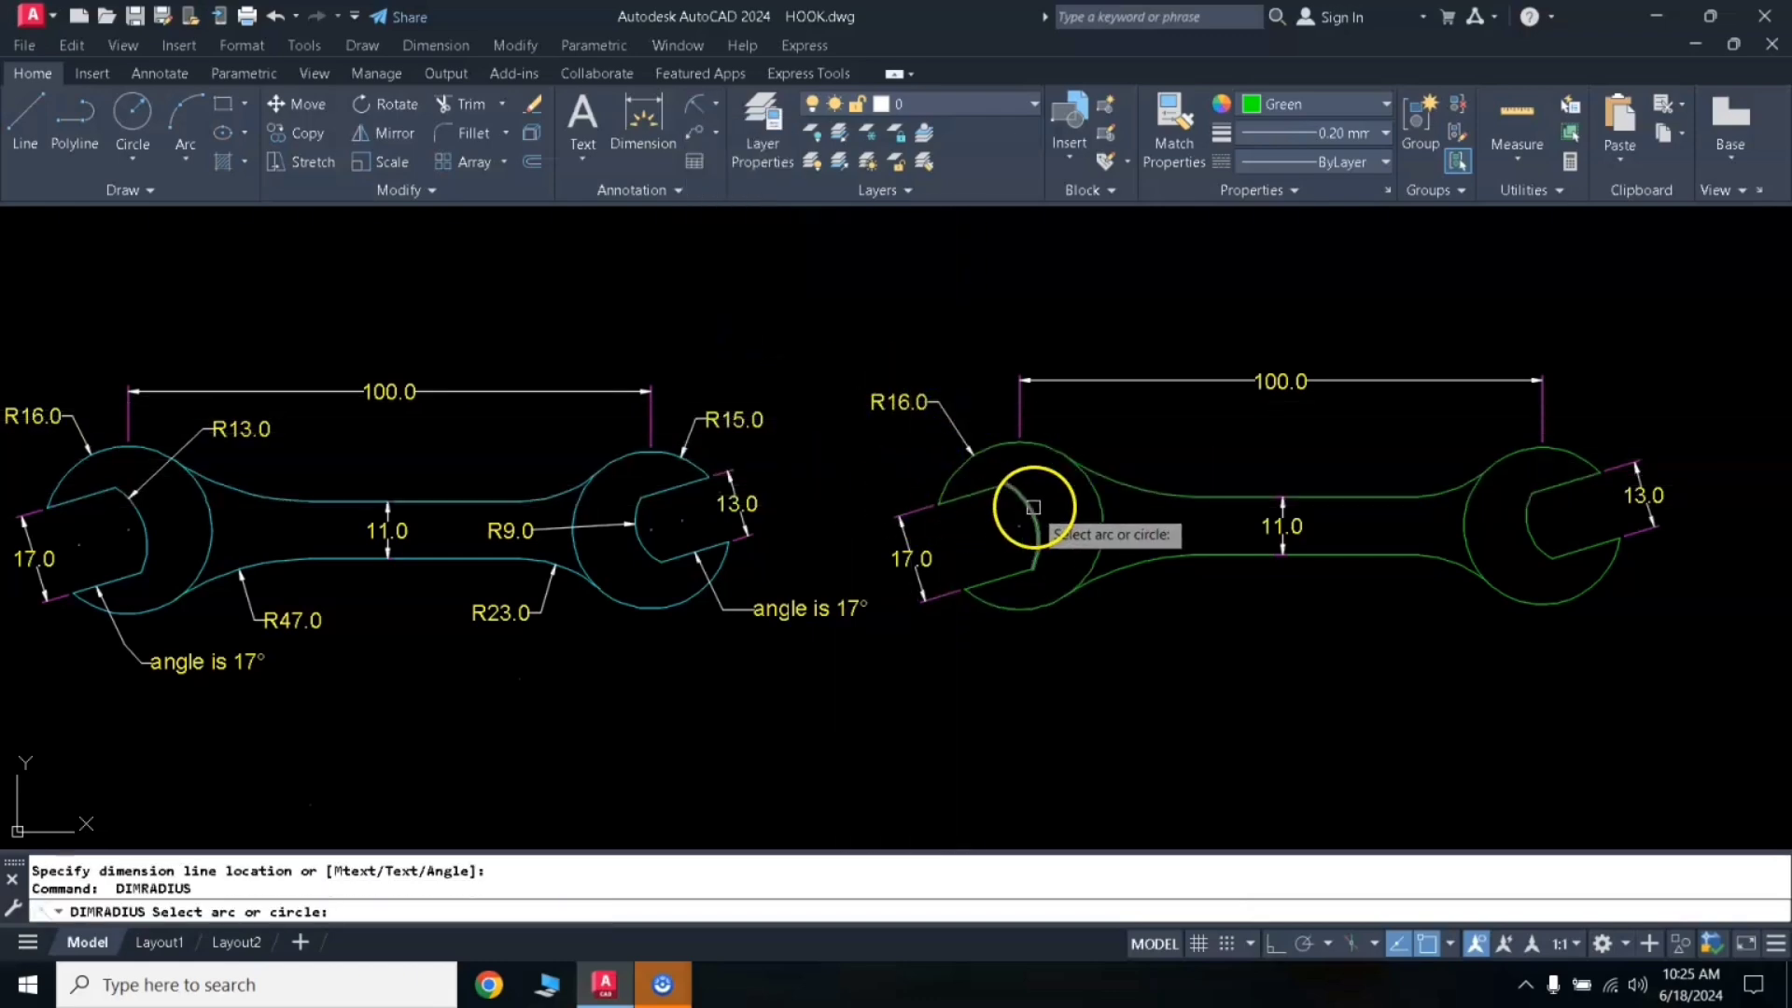
left_click(1033, 507)
left_click(1084, 430)
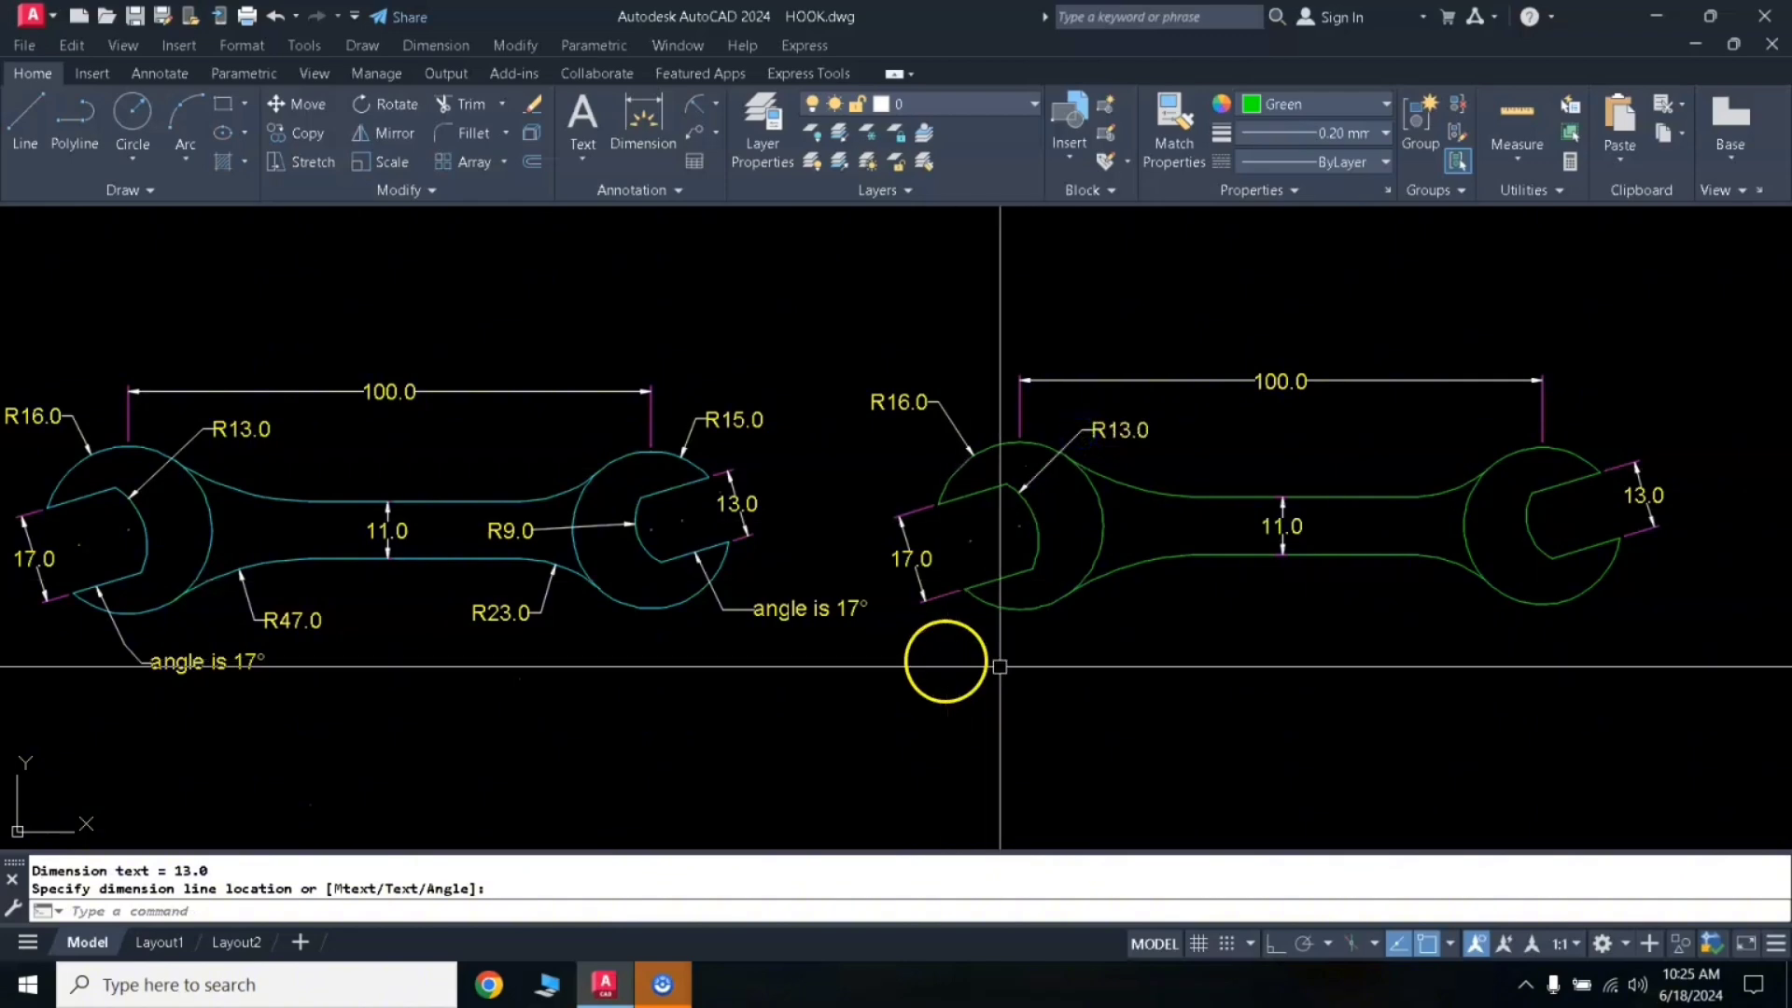
key("Return")
left_click(1146, 562)
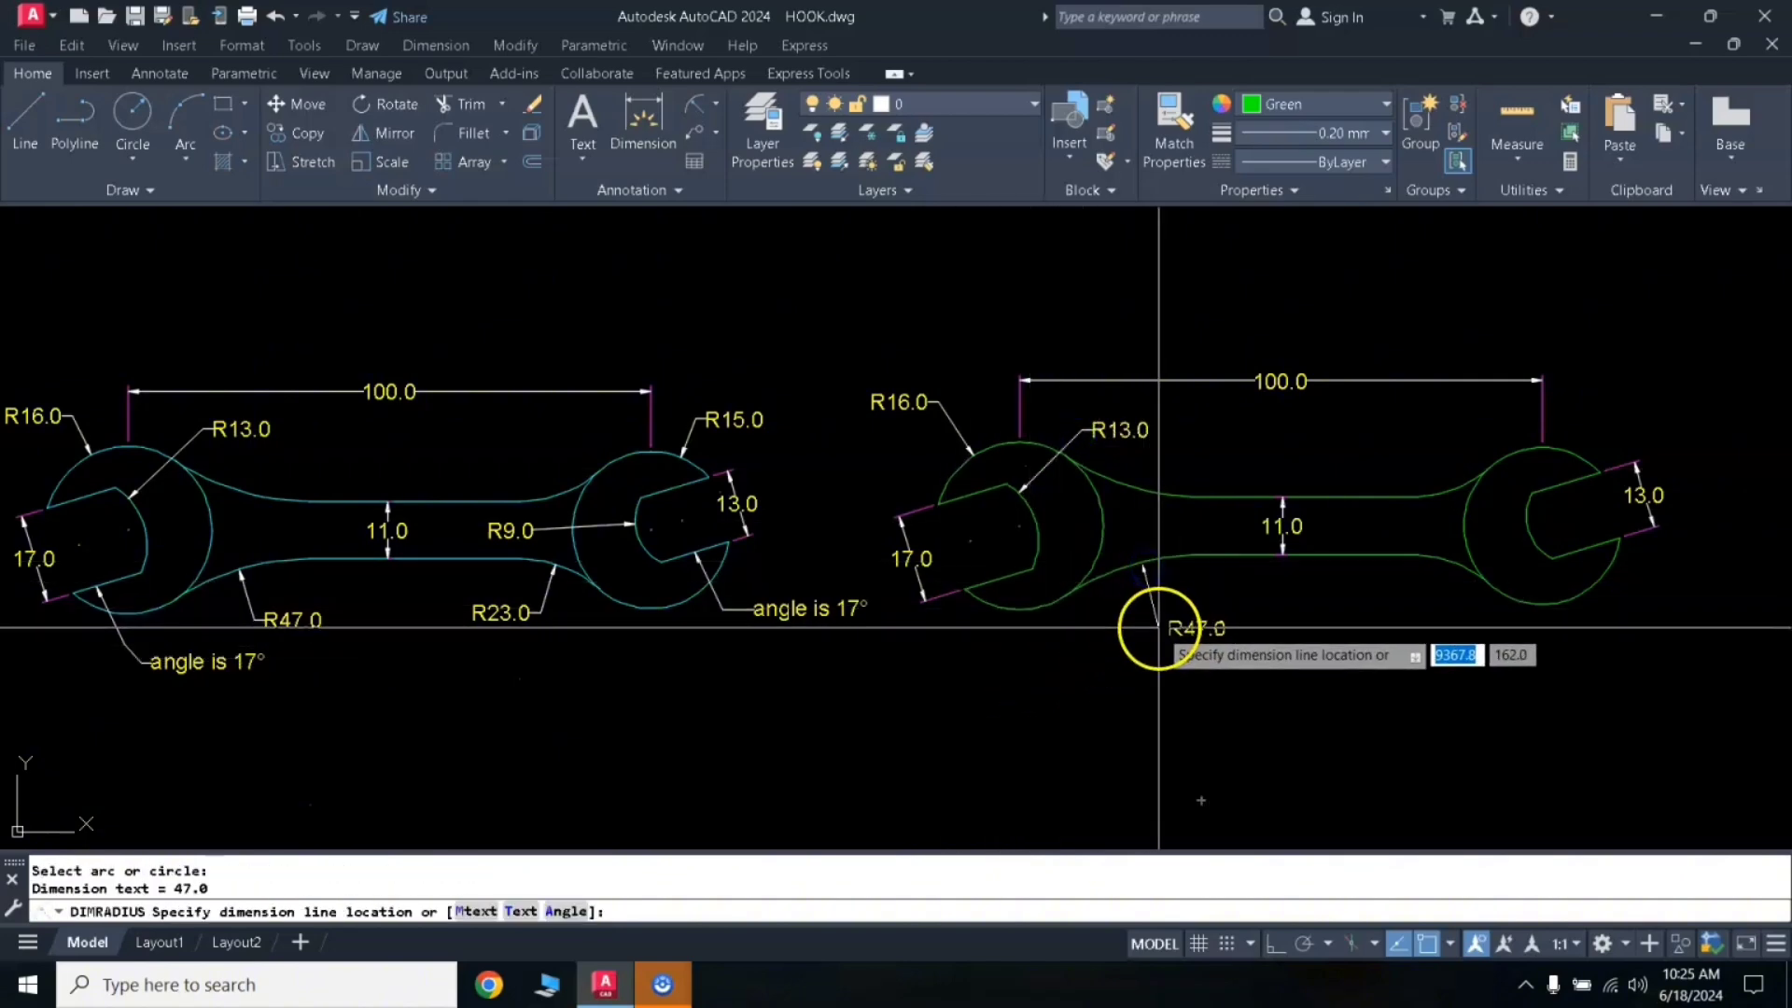
left_click(1155, 621)
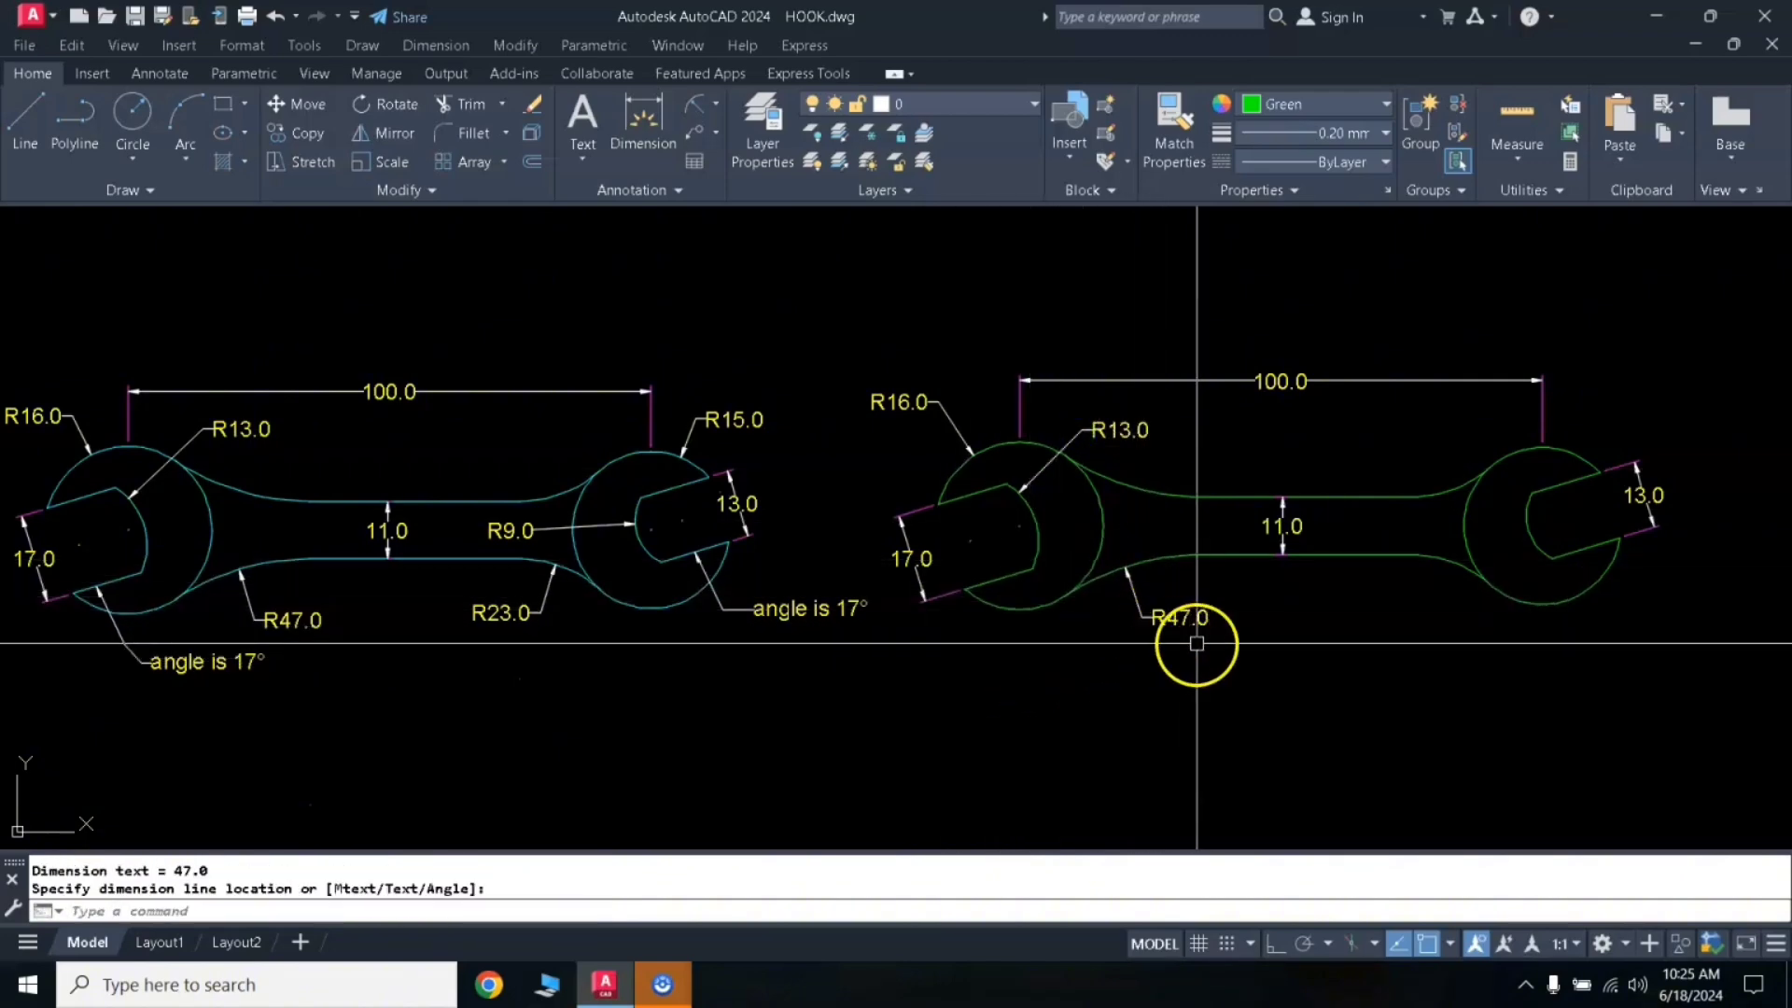
Step: Add radius dimensions R23 on the lower handle curve, R9 and R15 on the right head
key("Return")
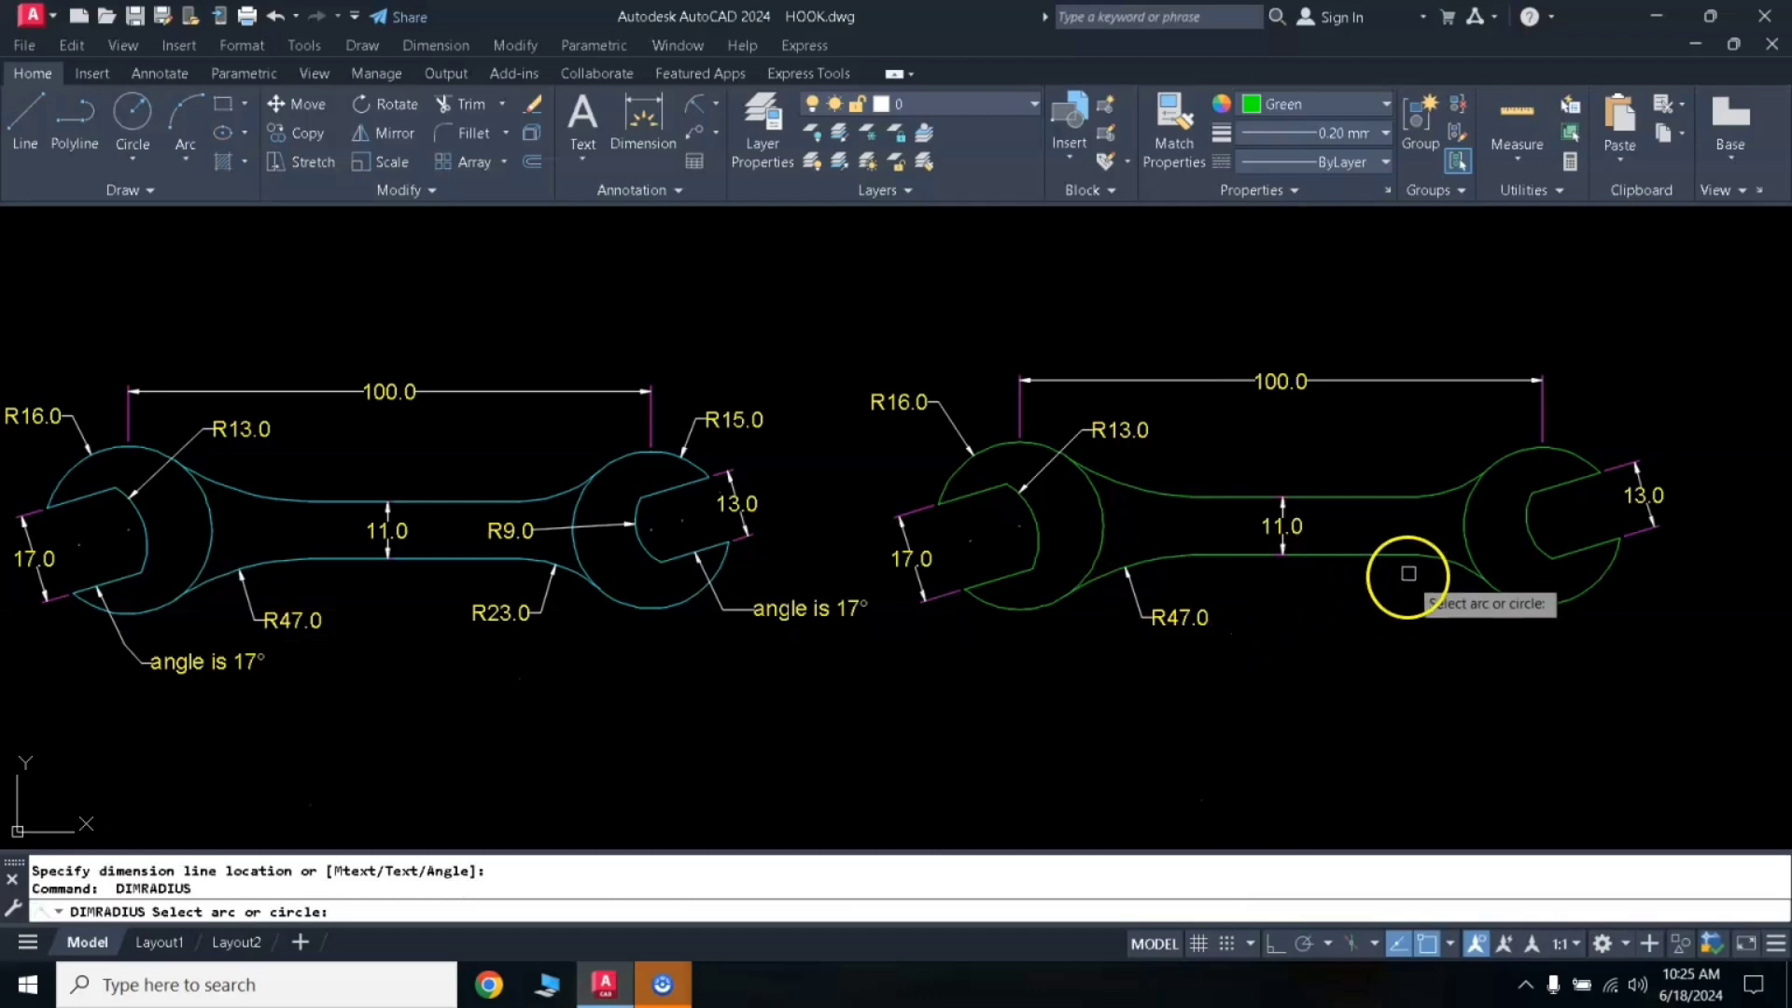
left_click(1448, 560)
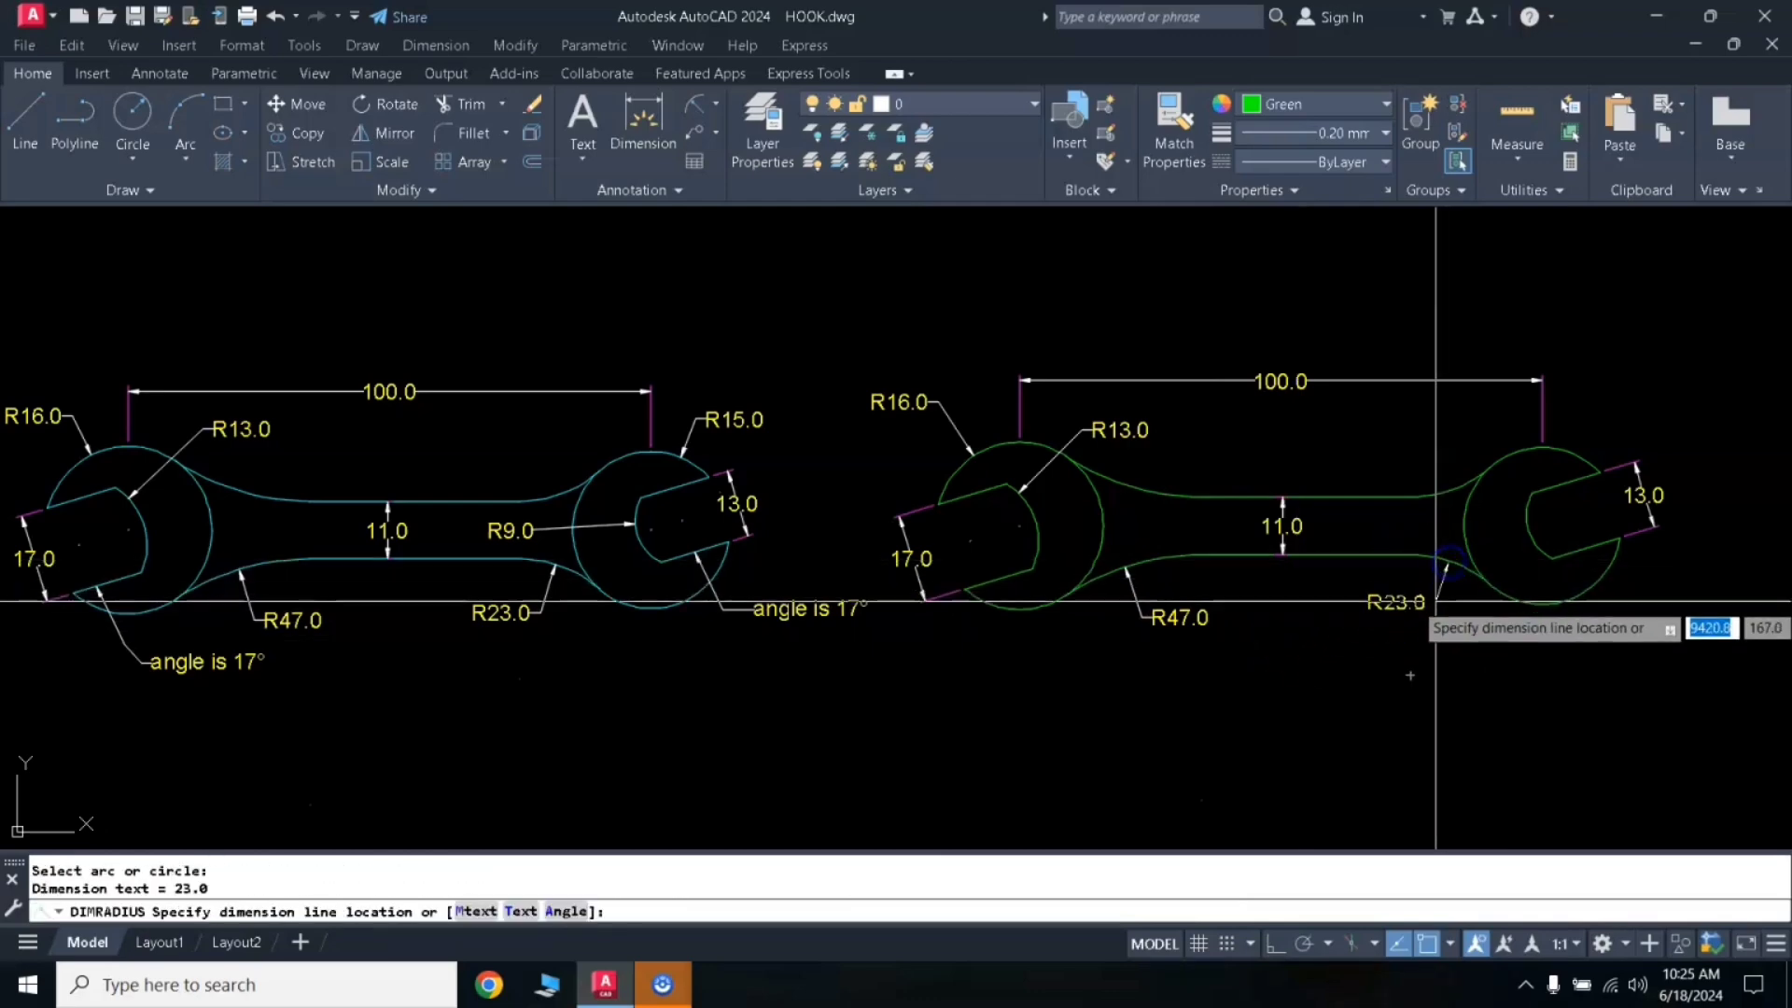
left_click(1428, 613)
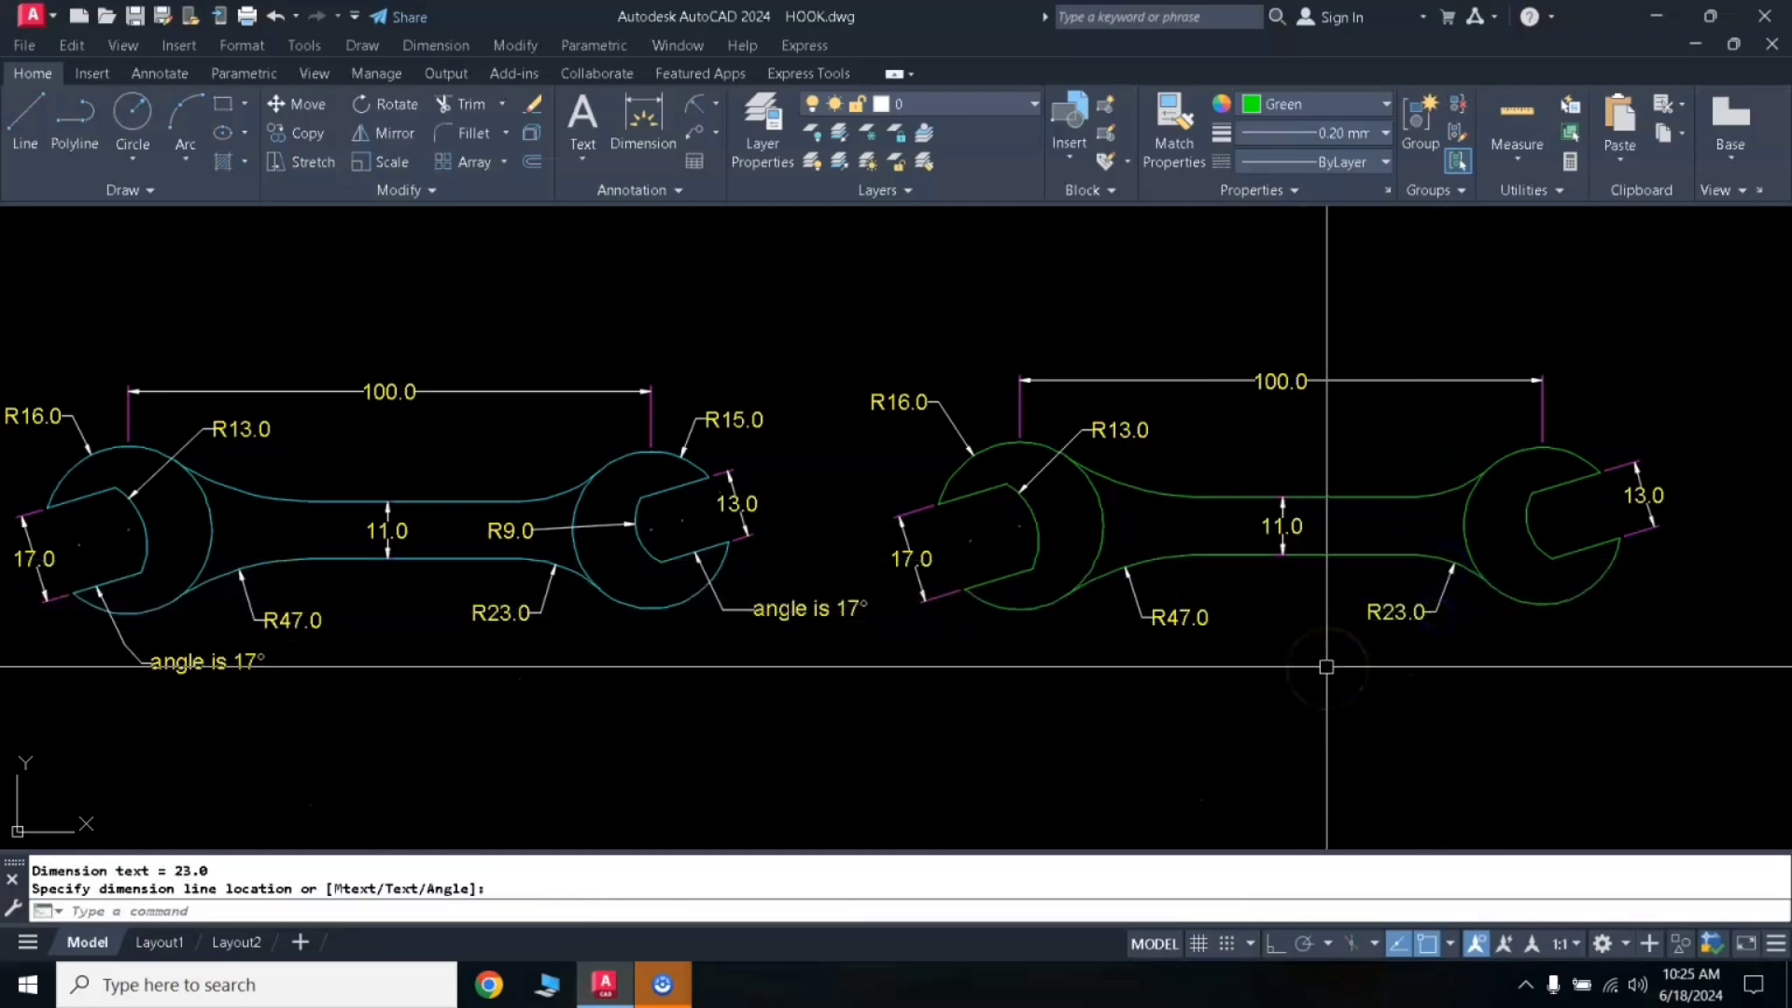
key("Return")
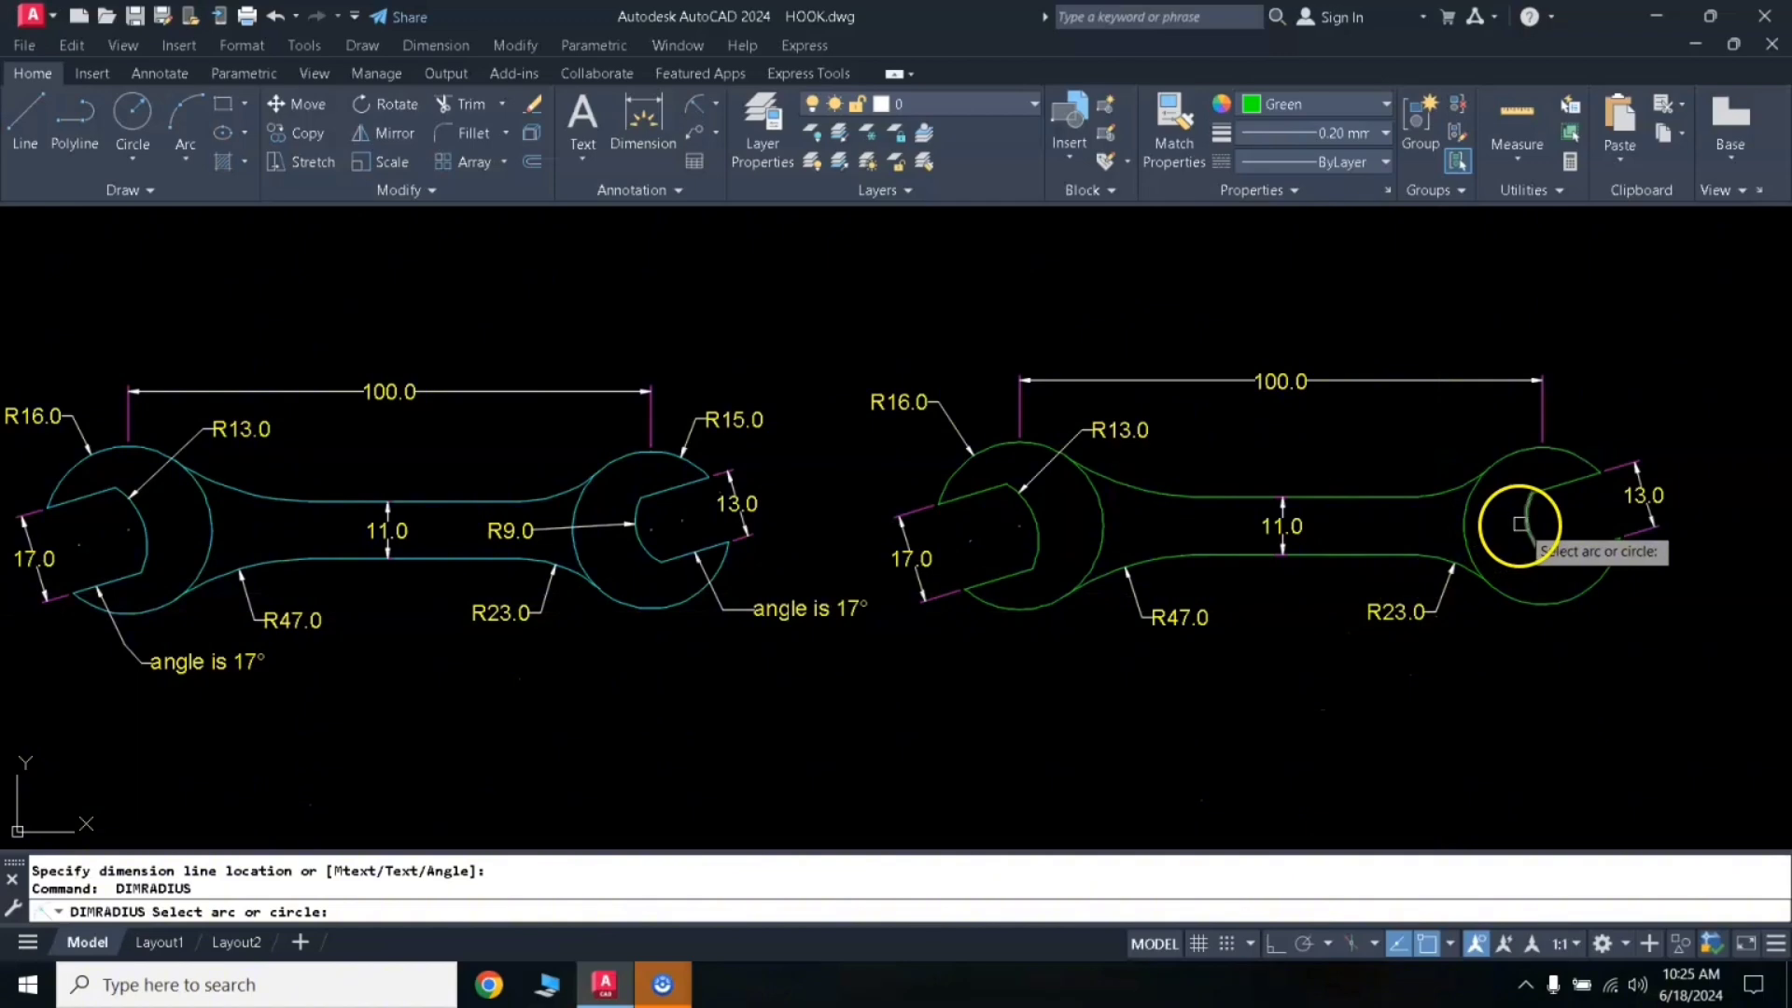
left_click(1491, 534)
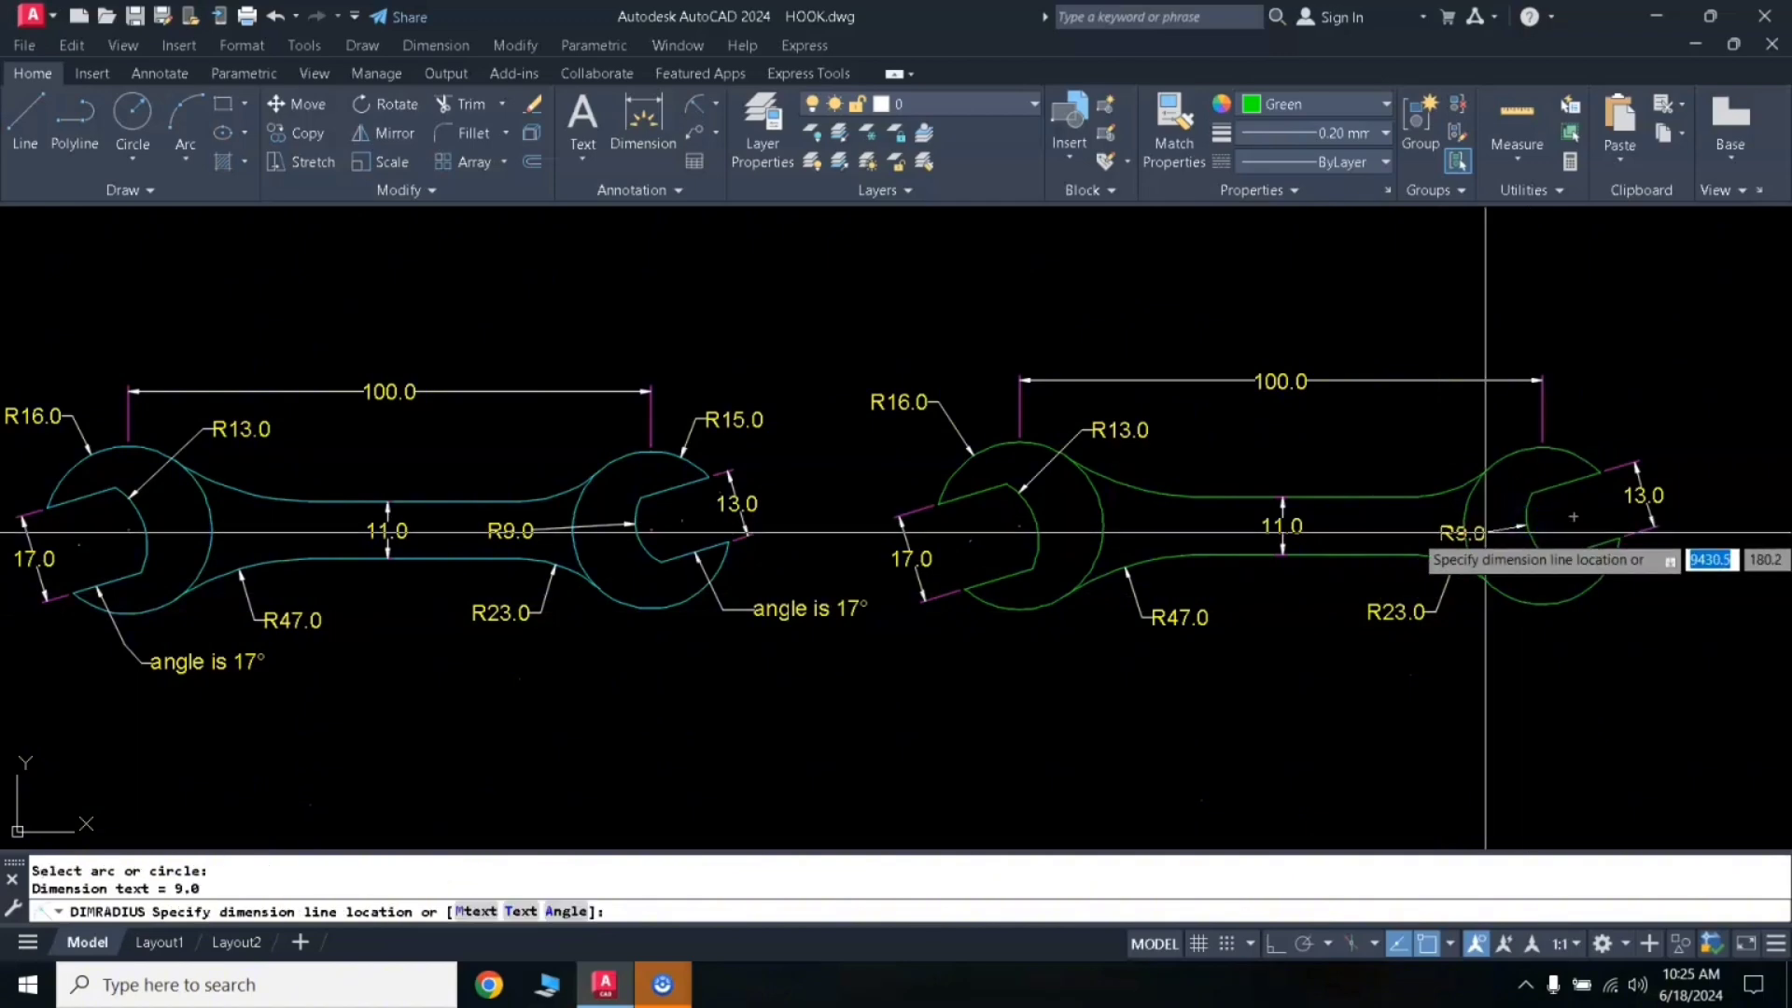
left_click(1428, 524)
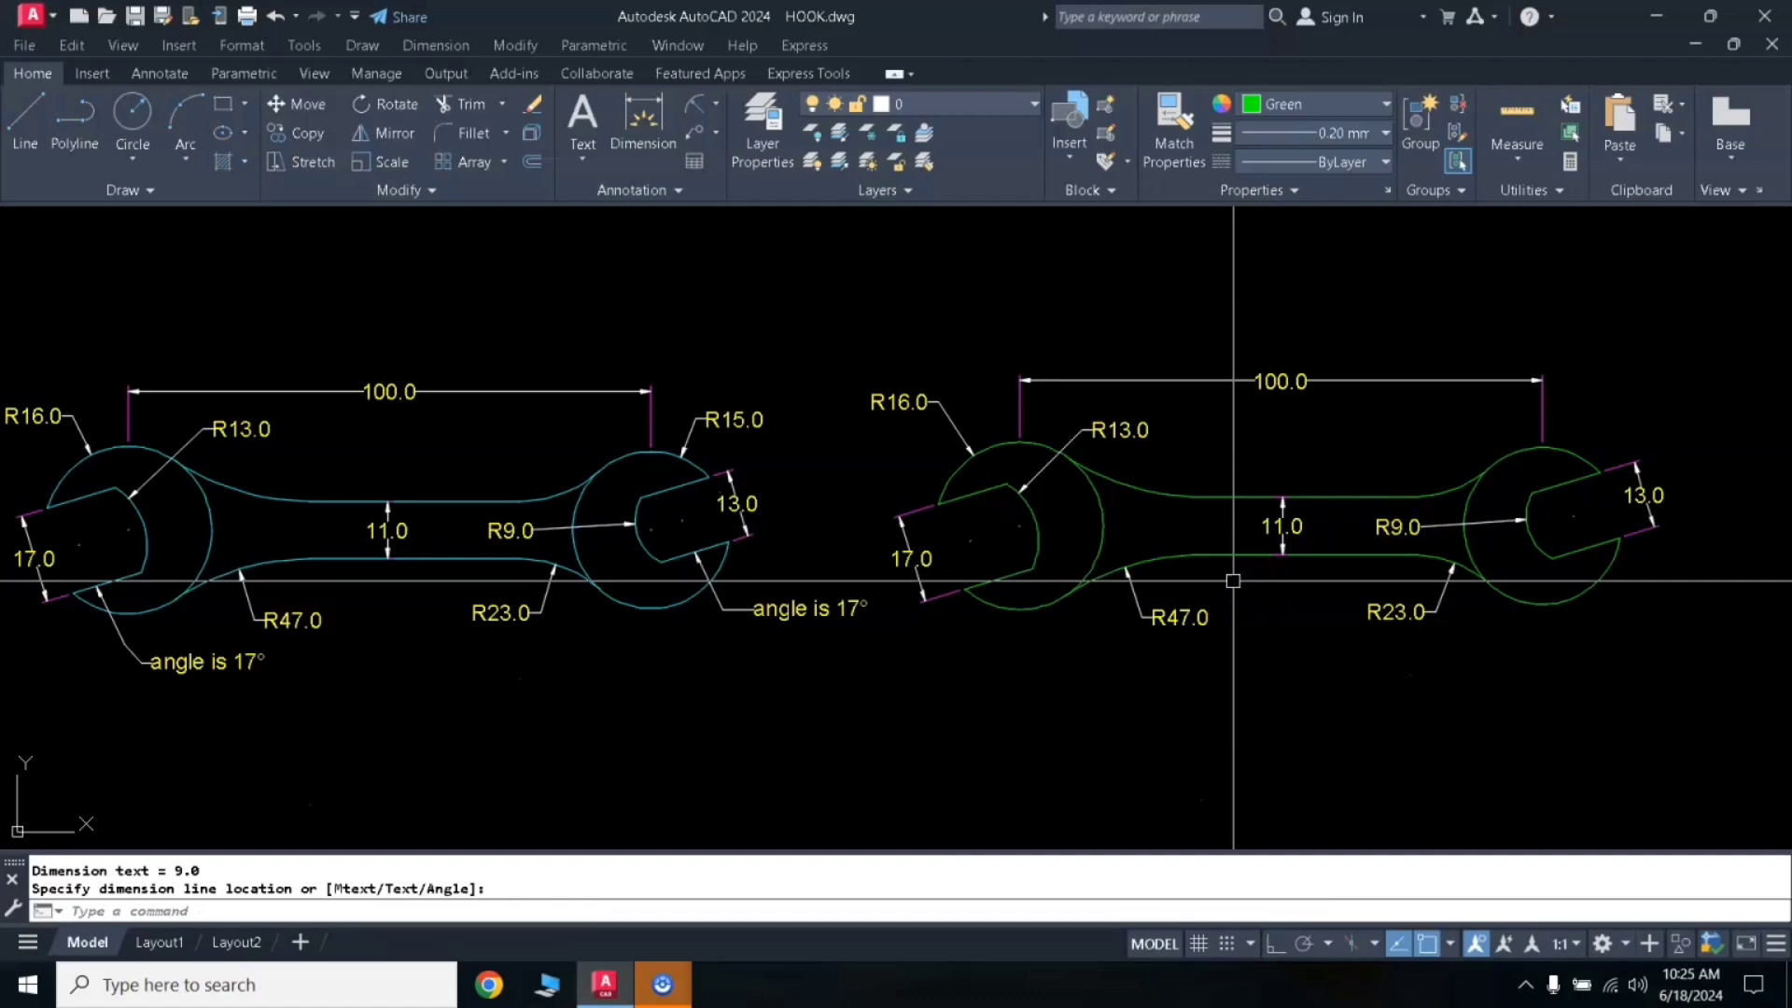
key("Return")
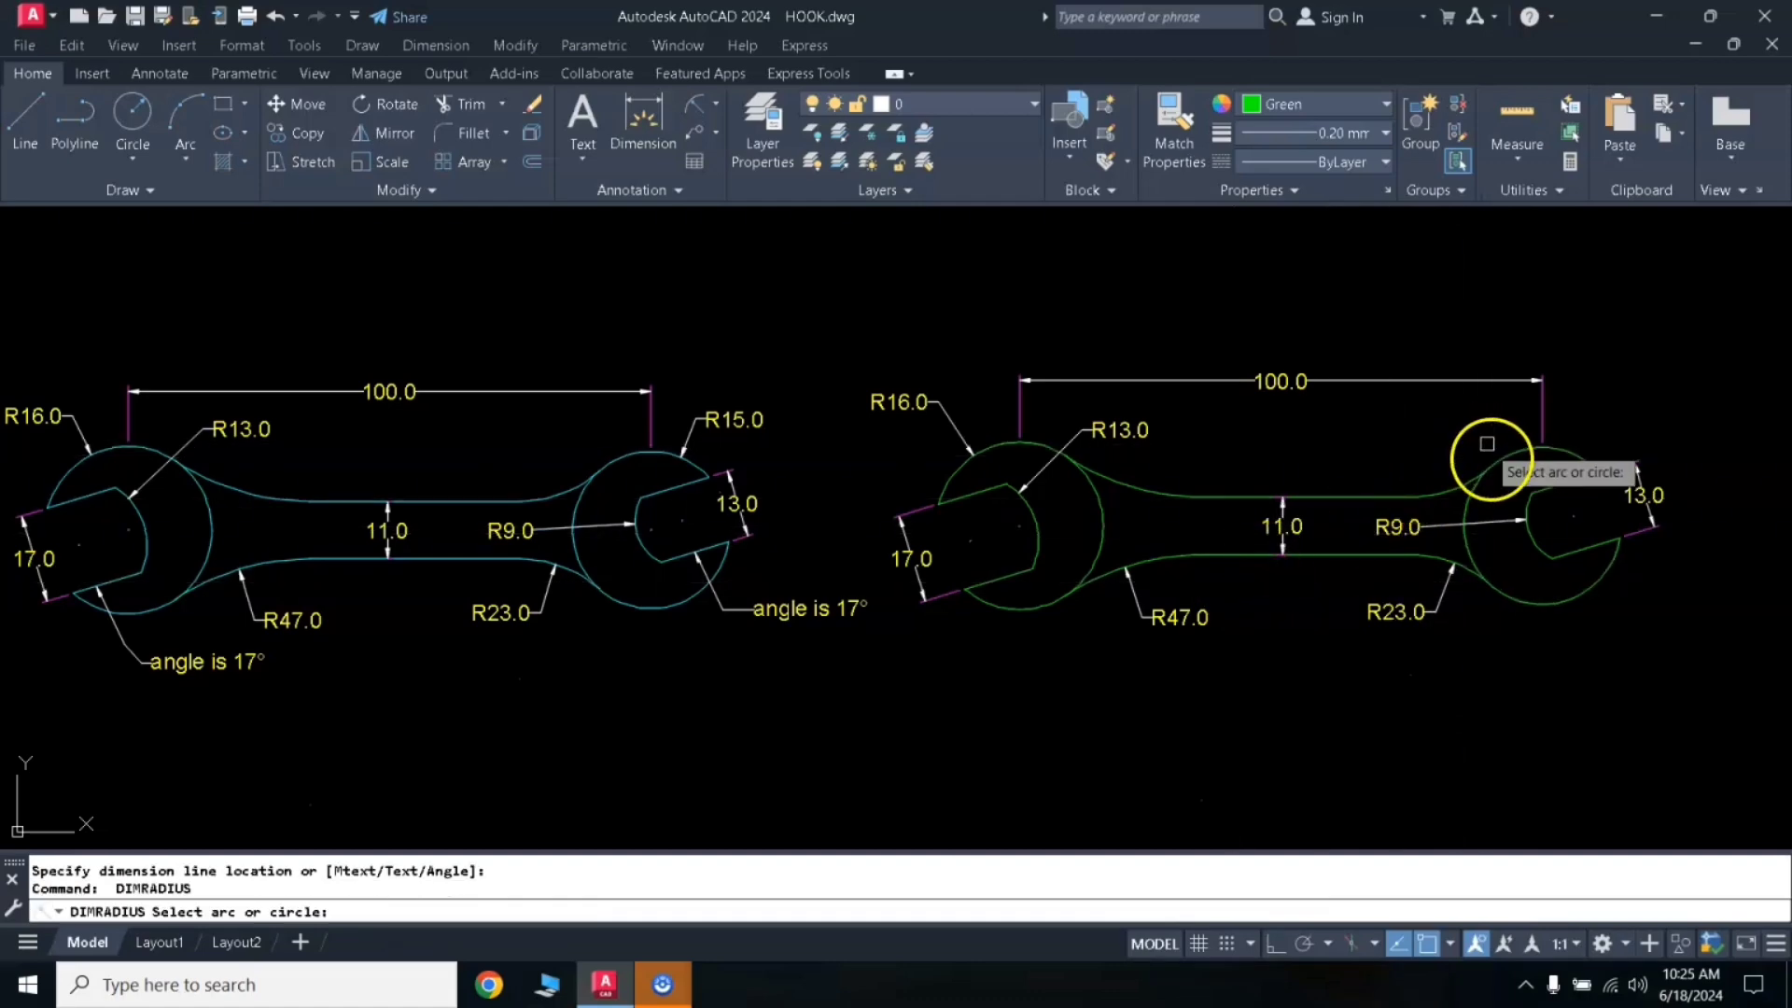
left_click(1572, 452)
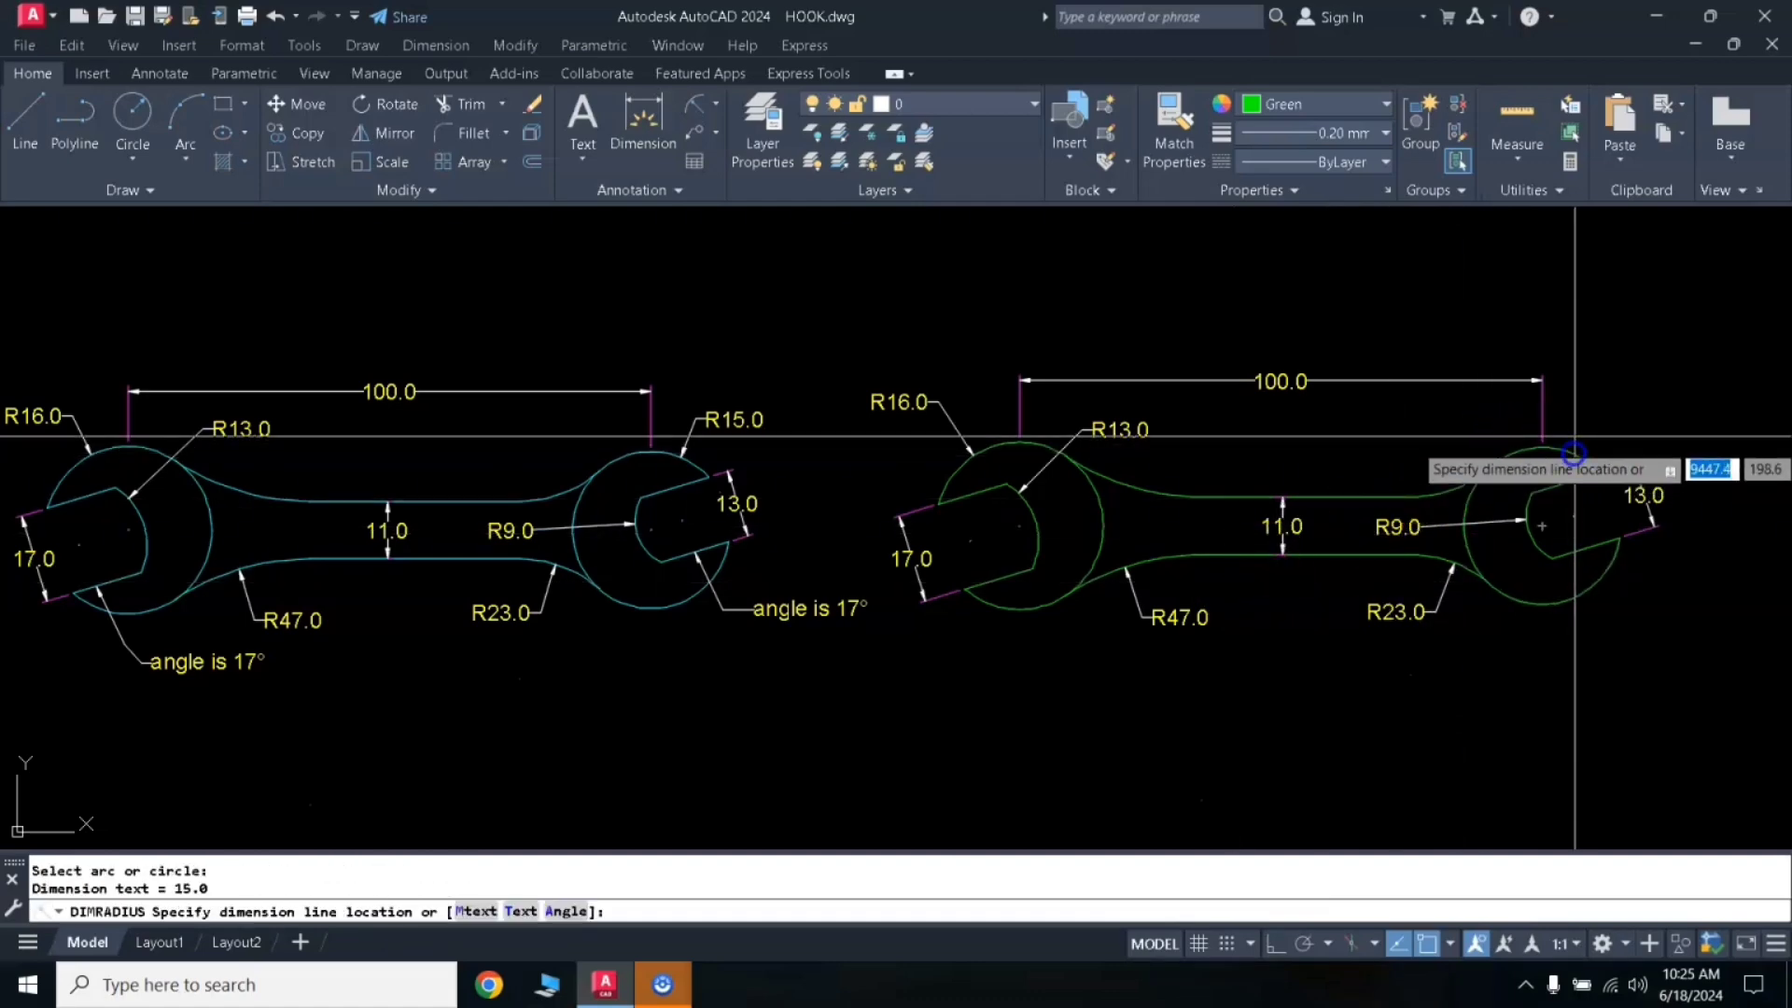
left_click(1588, 422)
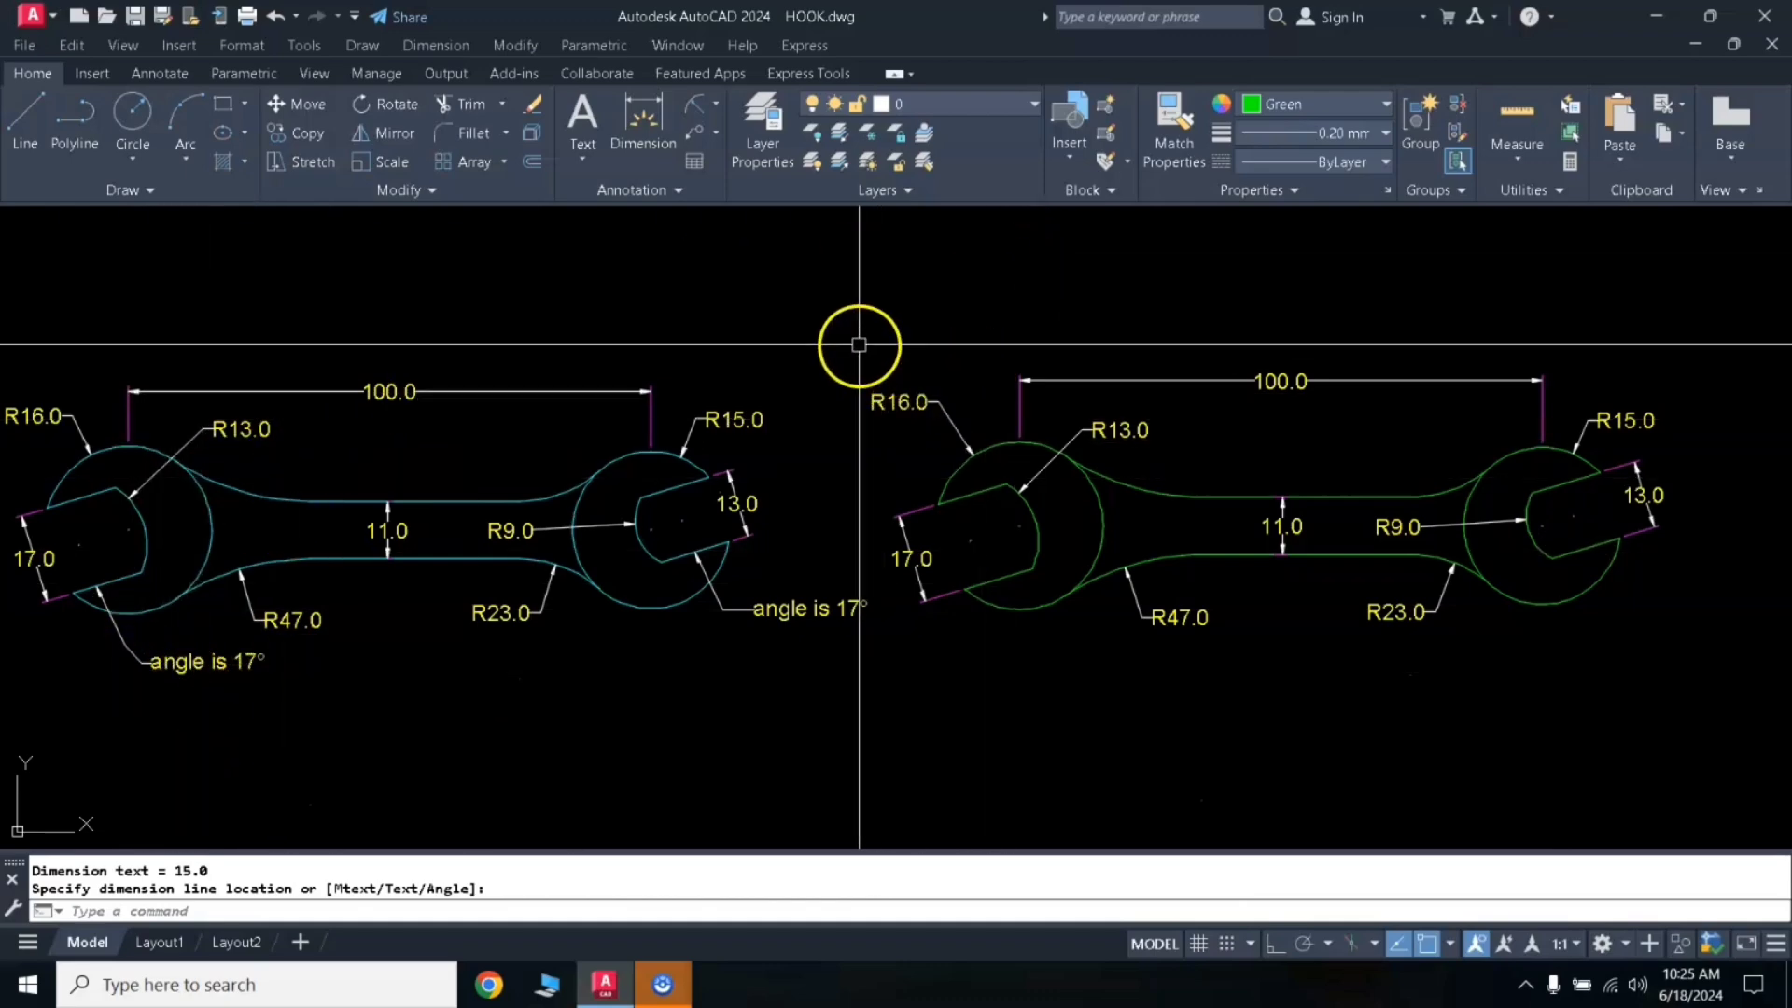
Step: Add a leader from the left jaw edge with the note 'ANGLE IS 17°'
type("lad")
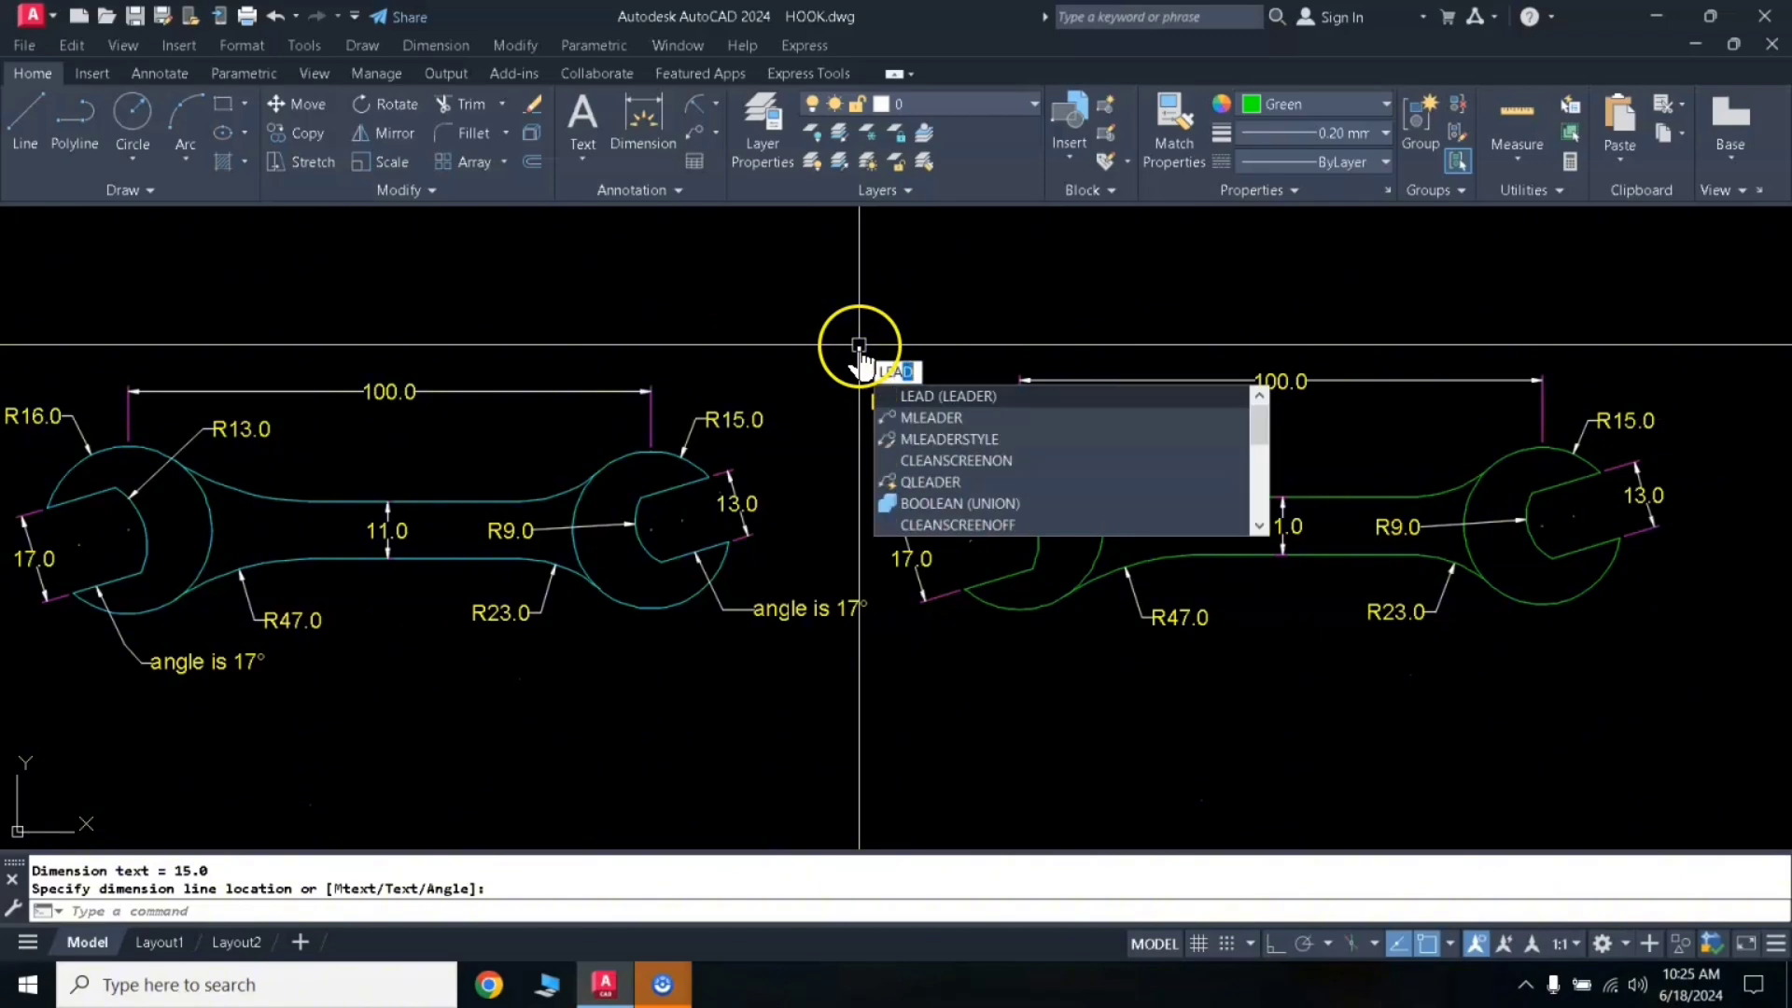
key("Return")
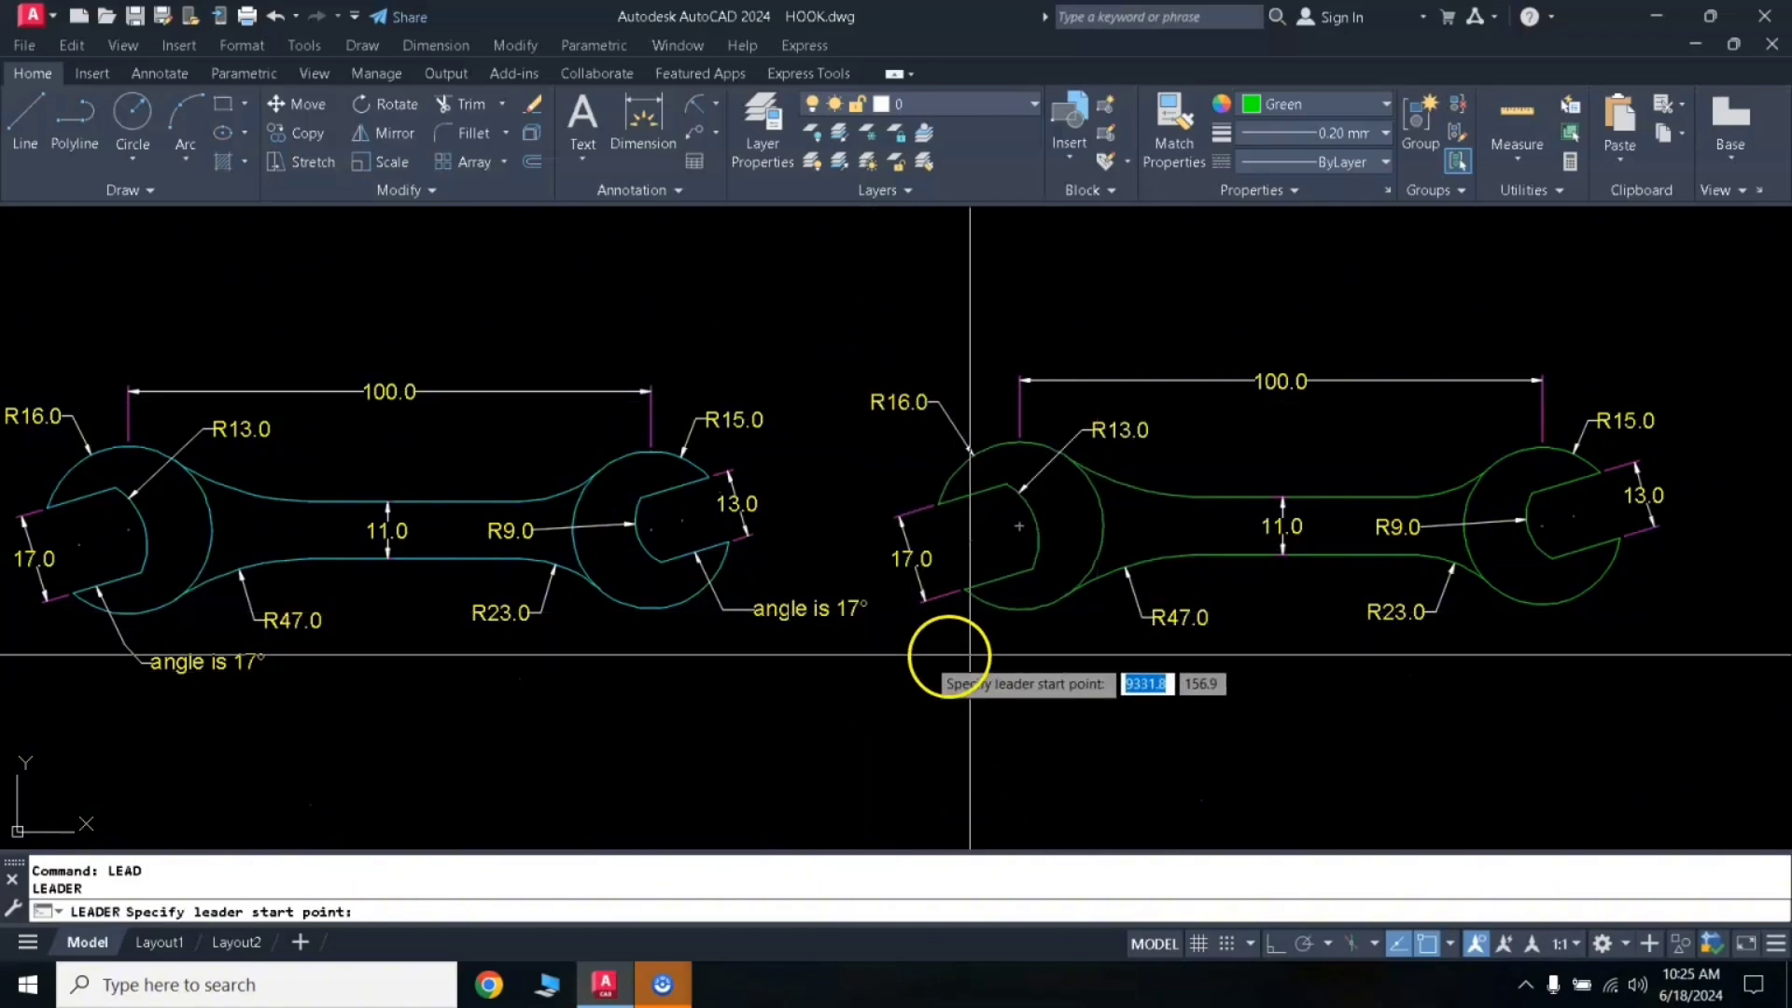
left_click(986, 588)
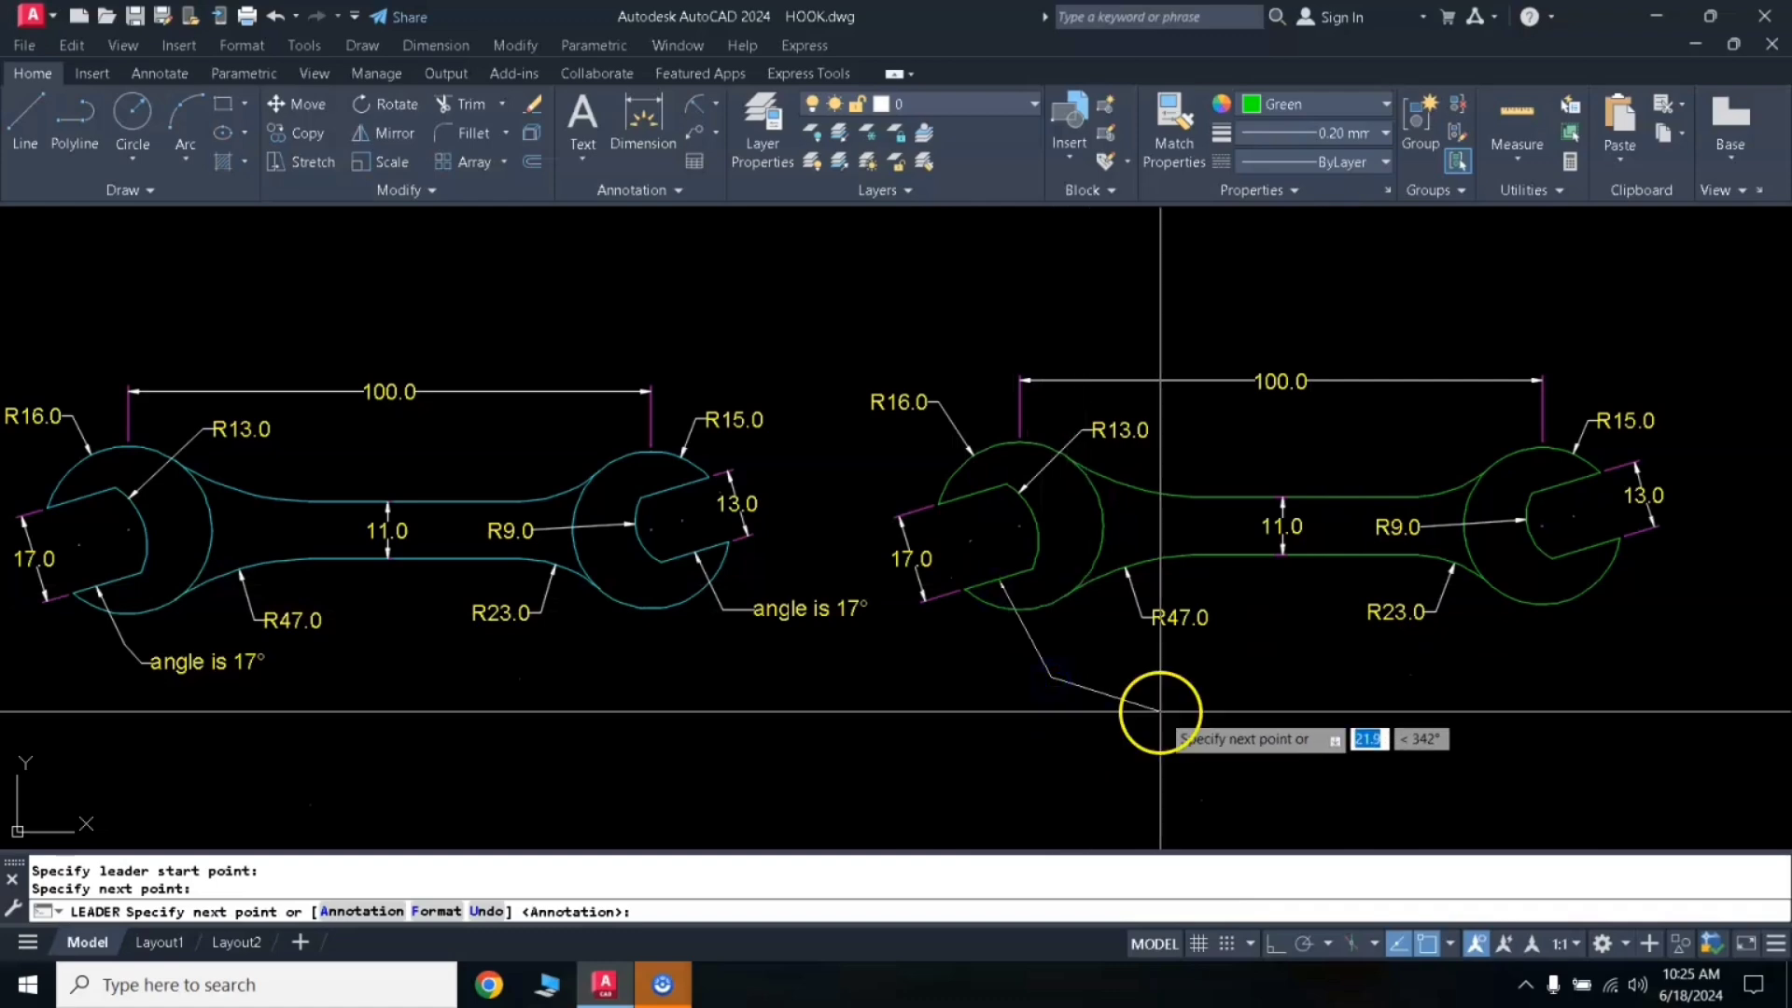
left_click(1104, 686)
key("Return")
type("ANGLE IS 17%%D")
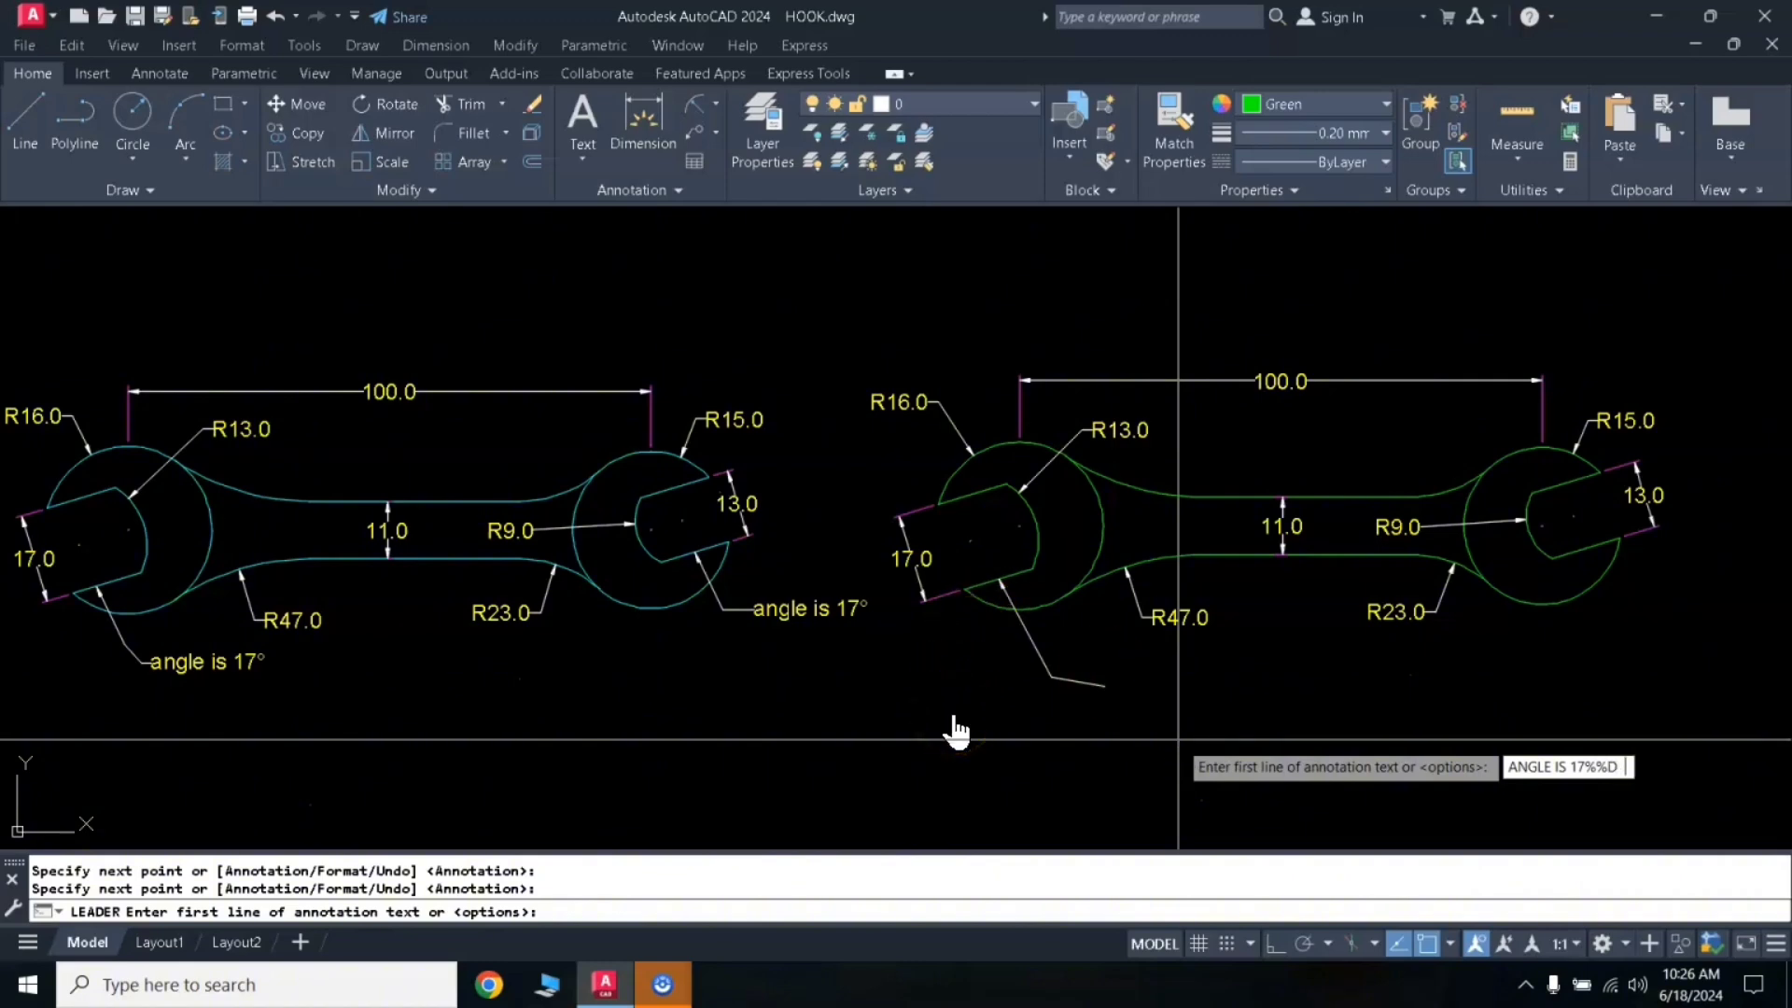
key("Return")
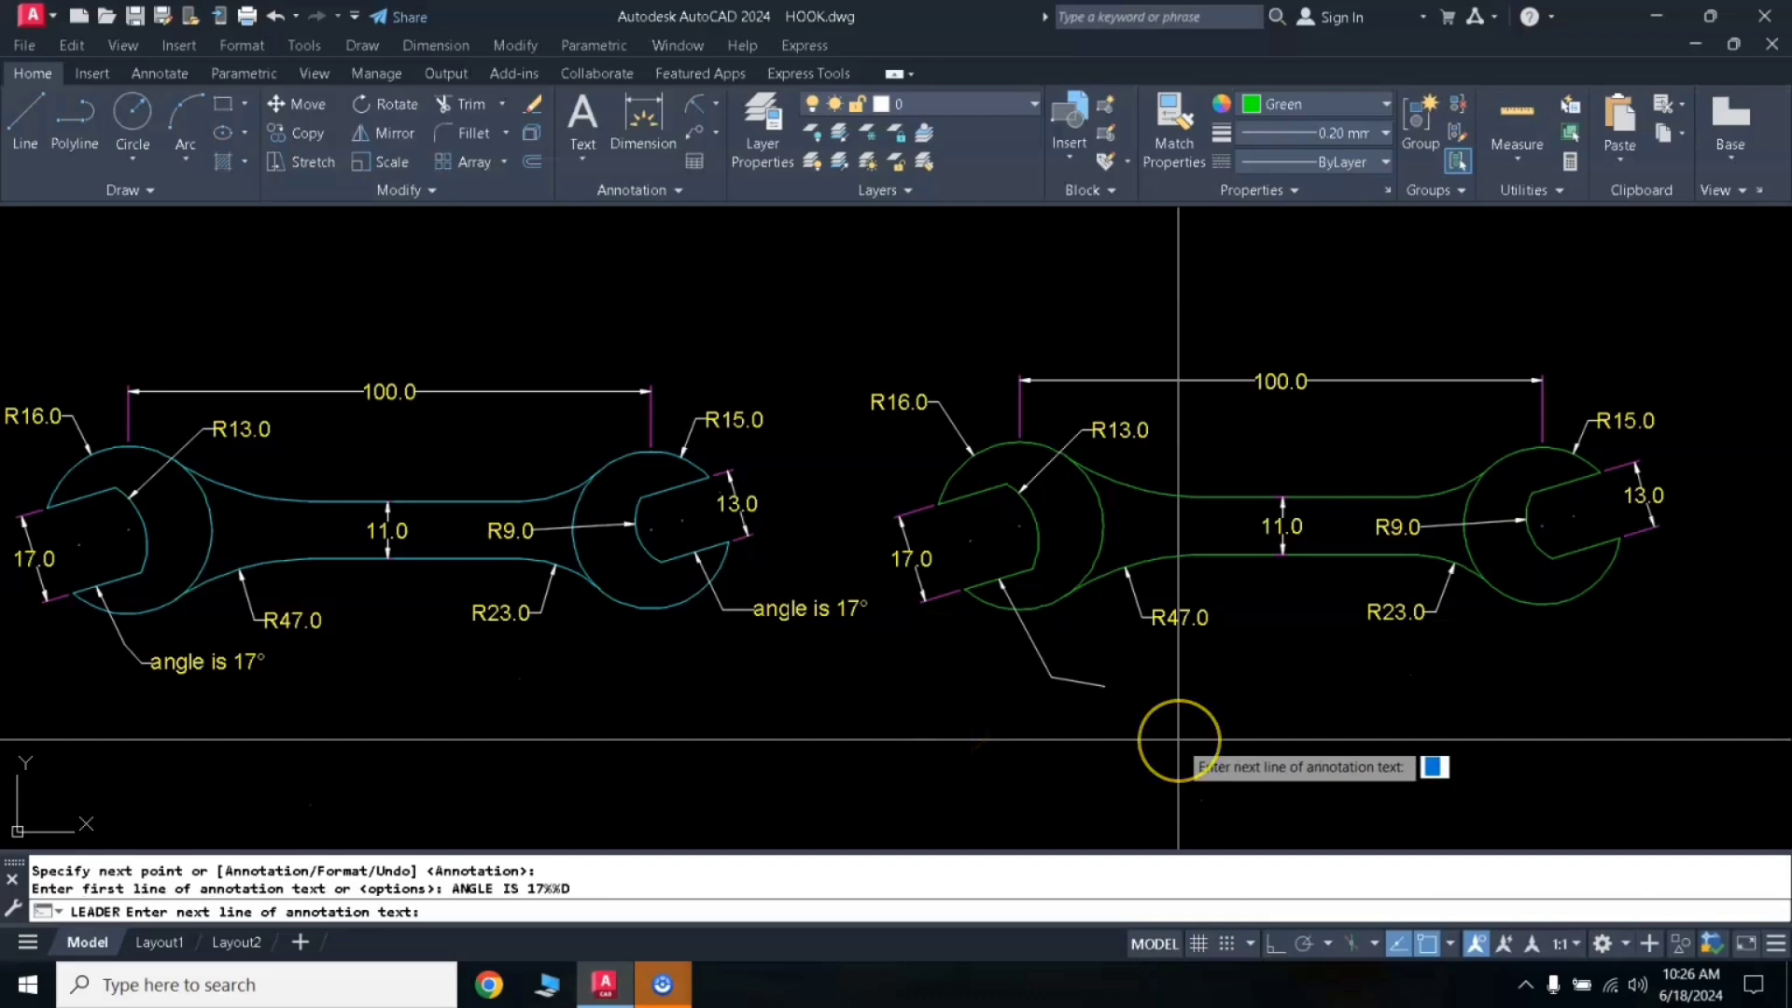
key("Return")
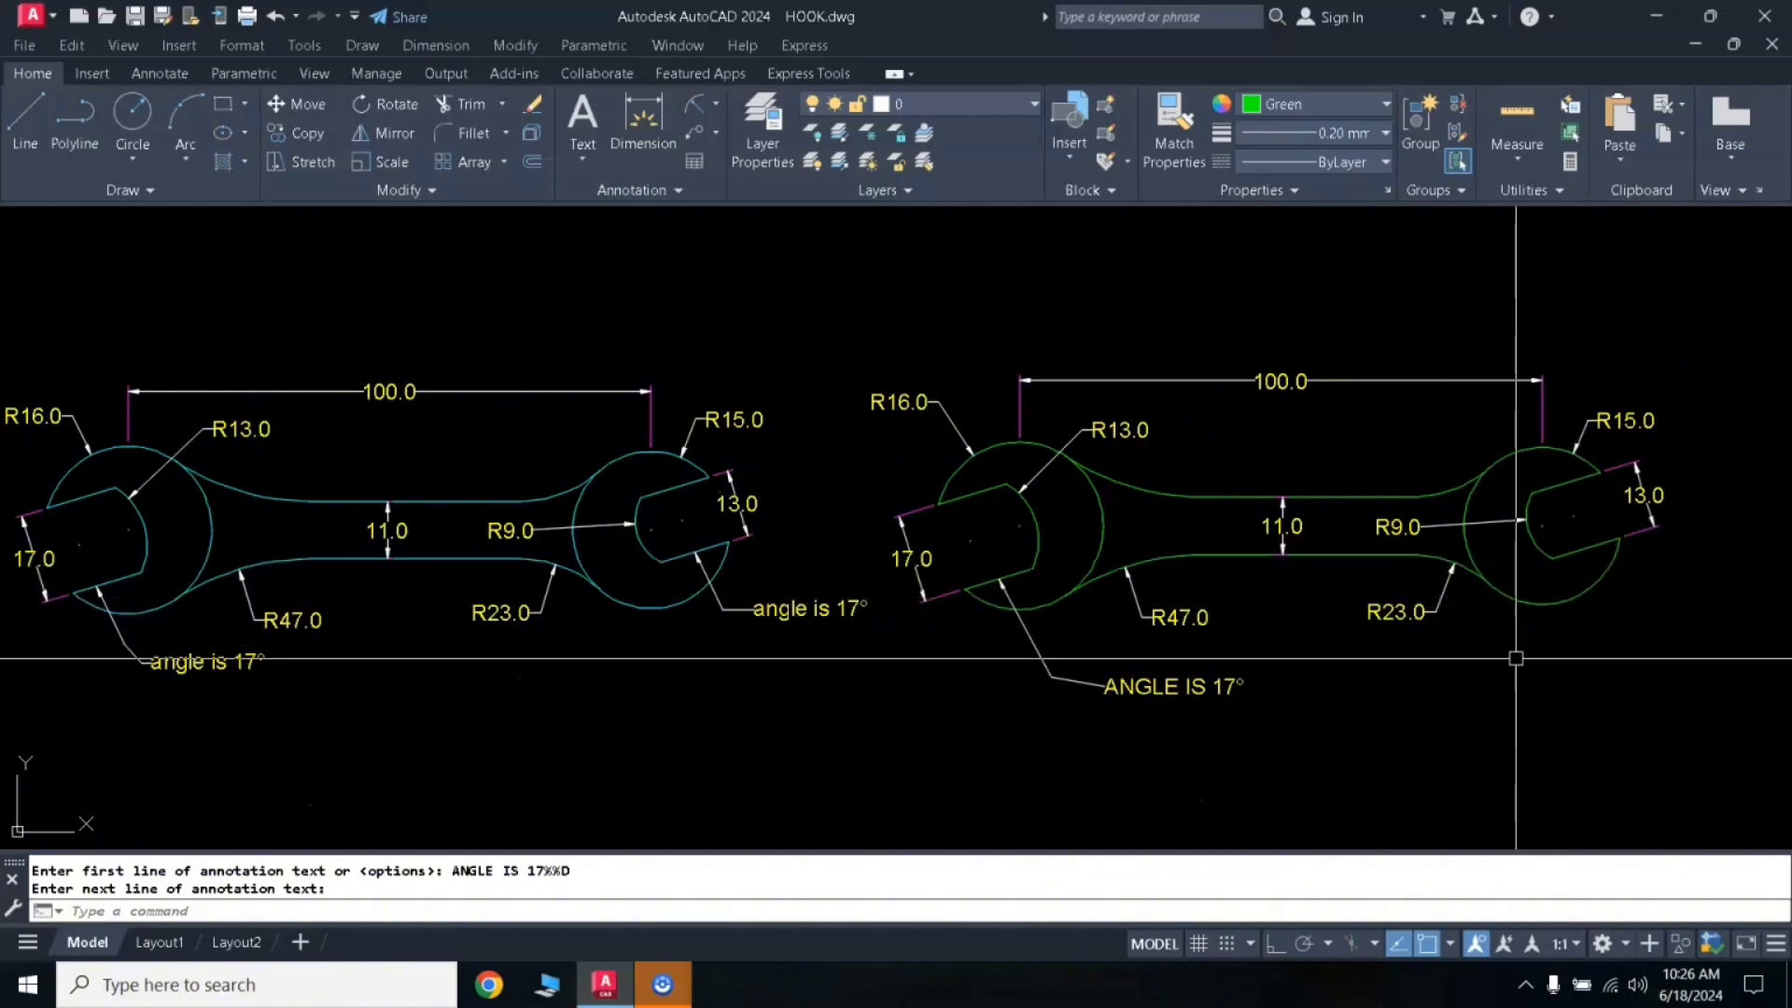
Step: Add a leader from the right jaw edge with the note 'ANGLE IS 17°'
type("lead")
key("Return")
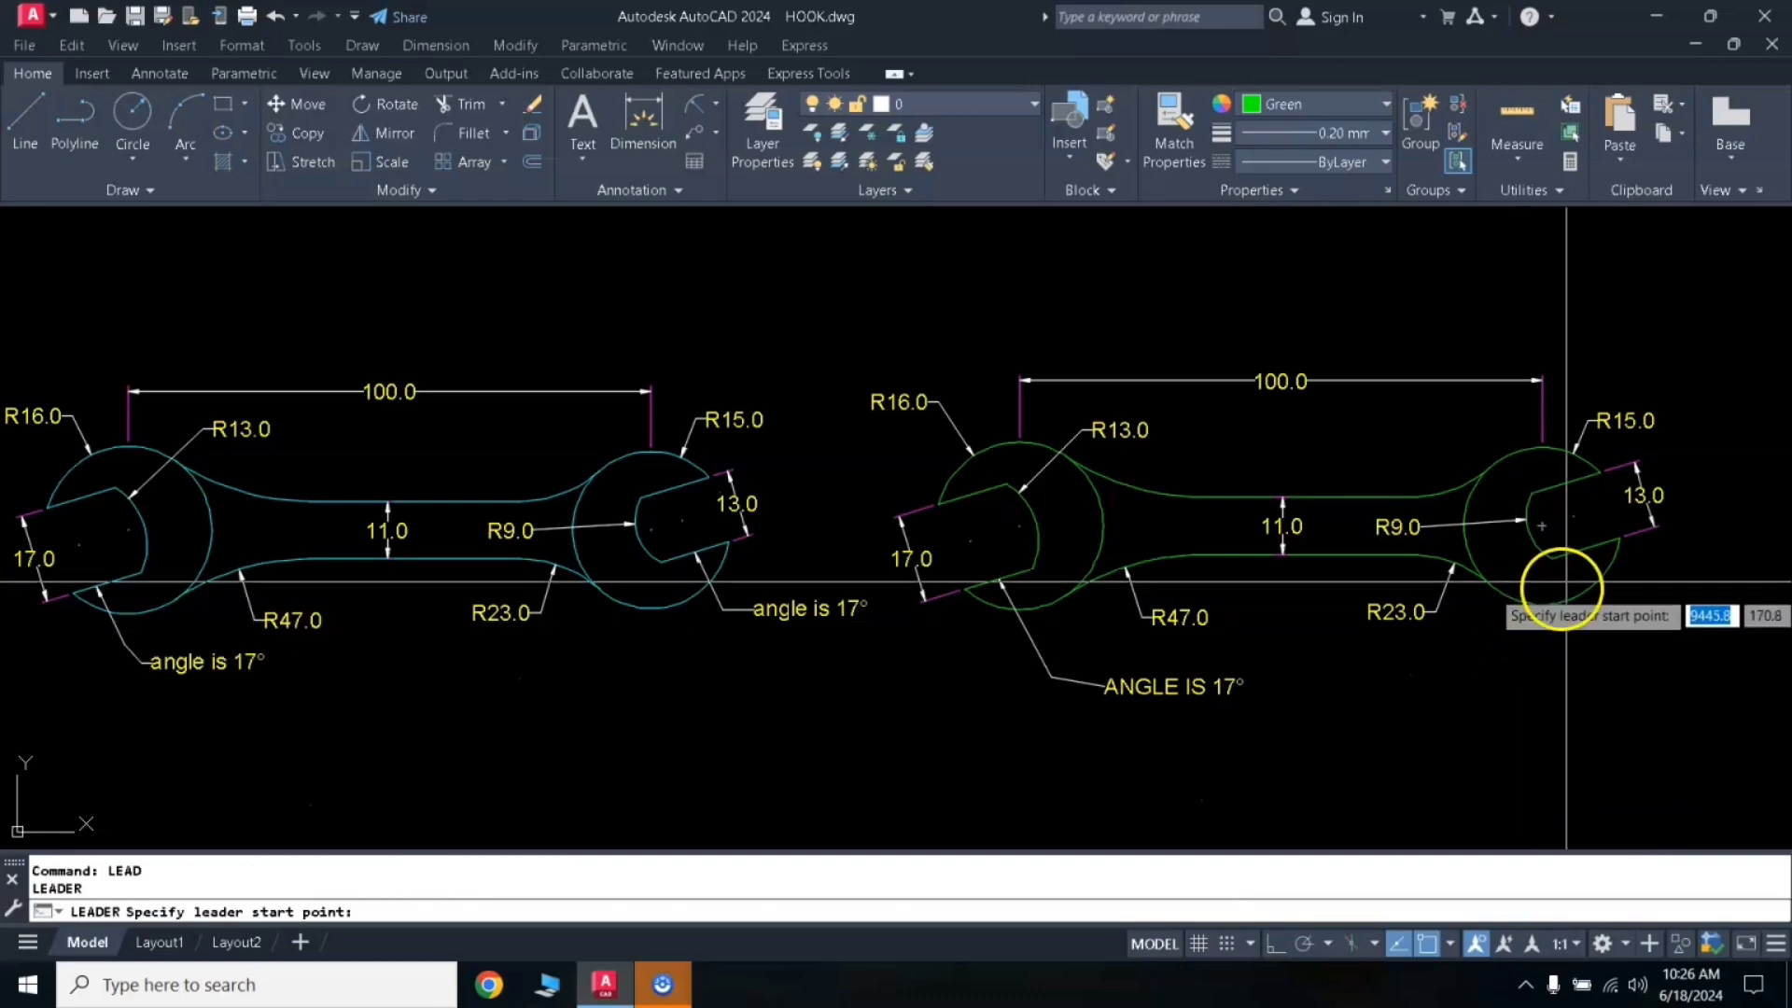
left_click(1577, 556)
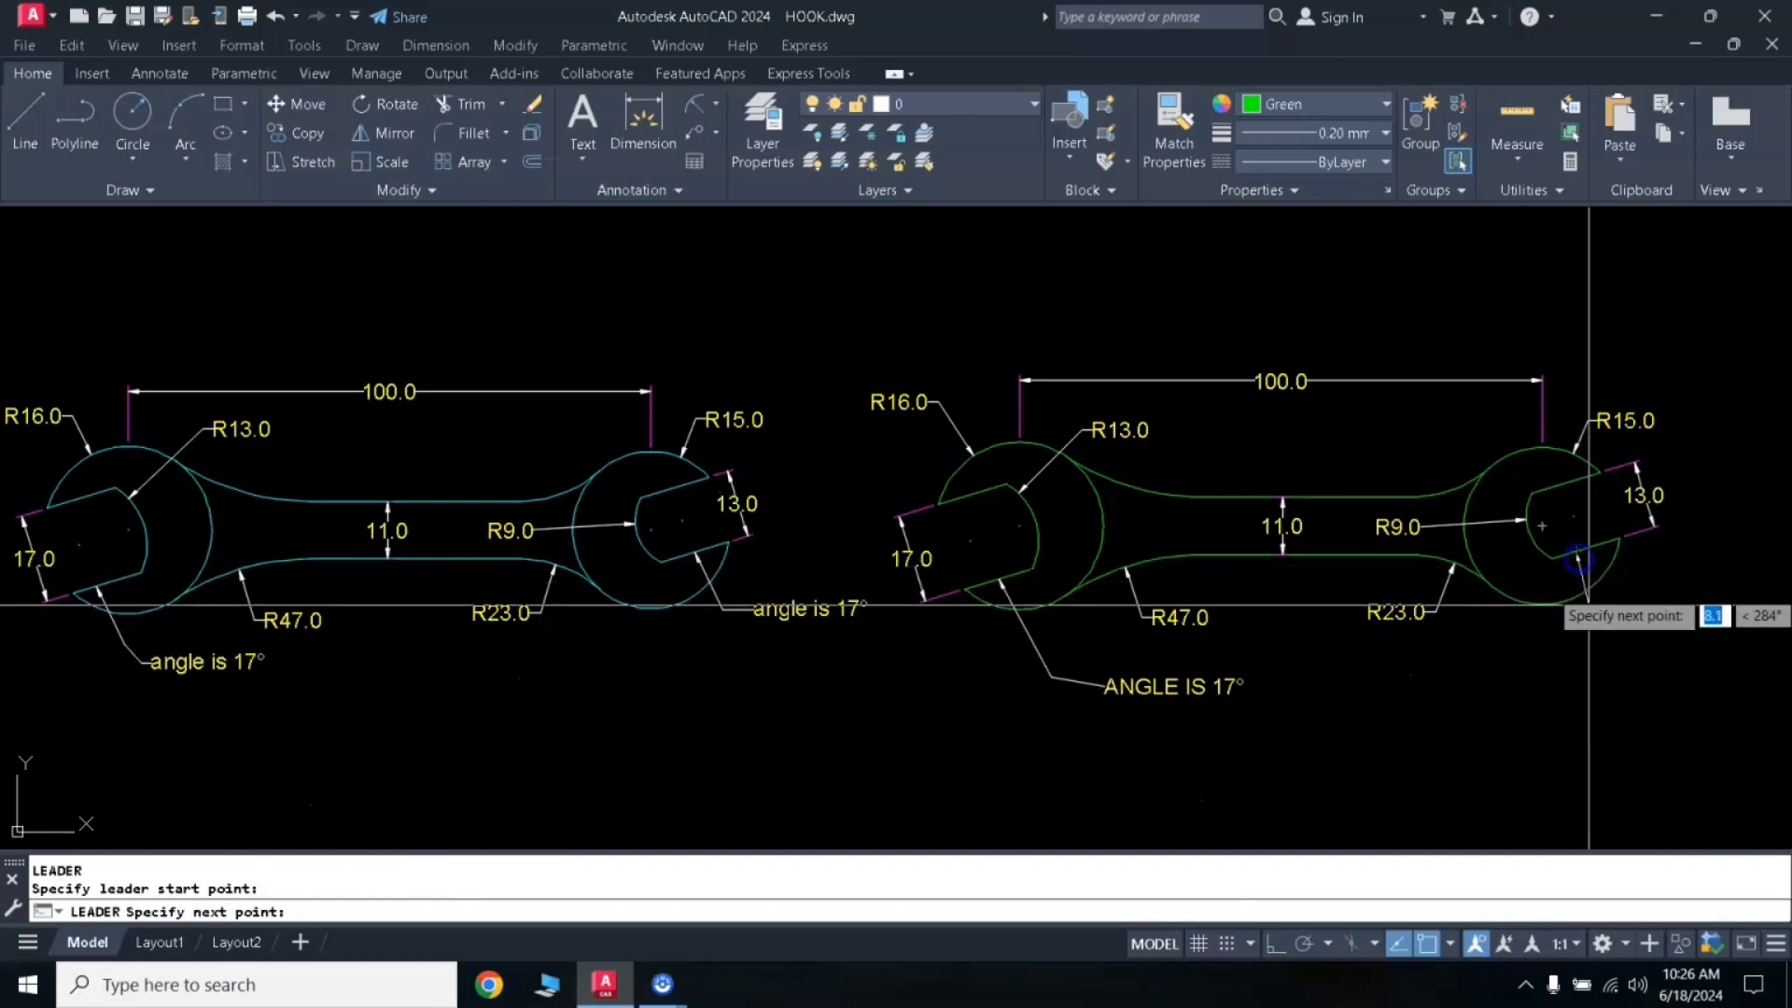
left_click(1661, 659)
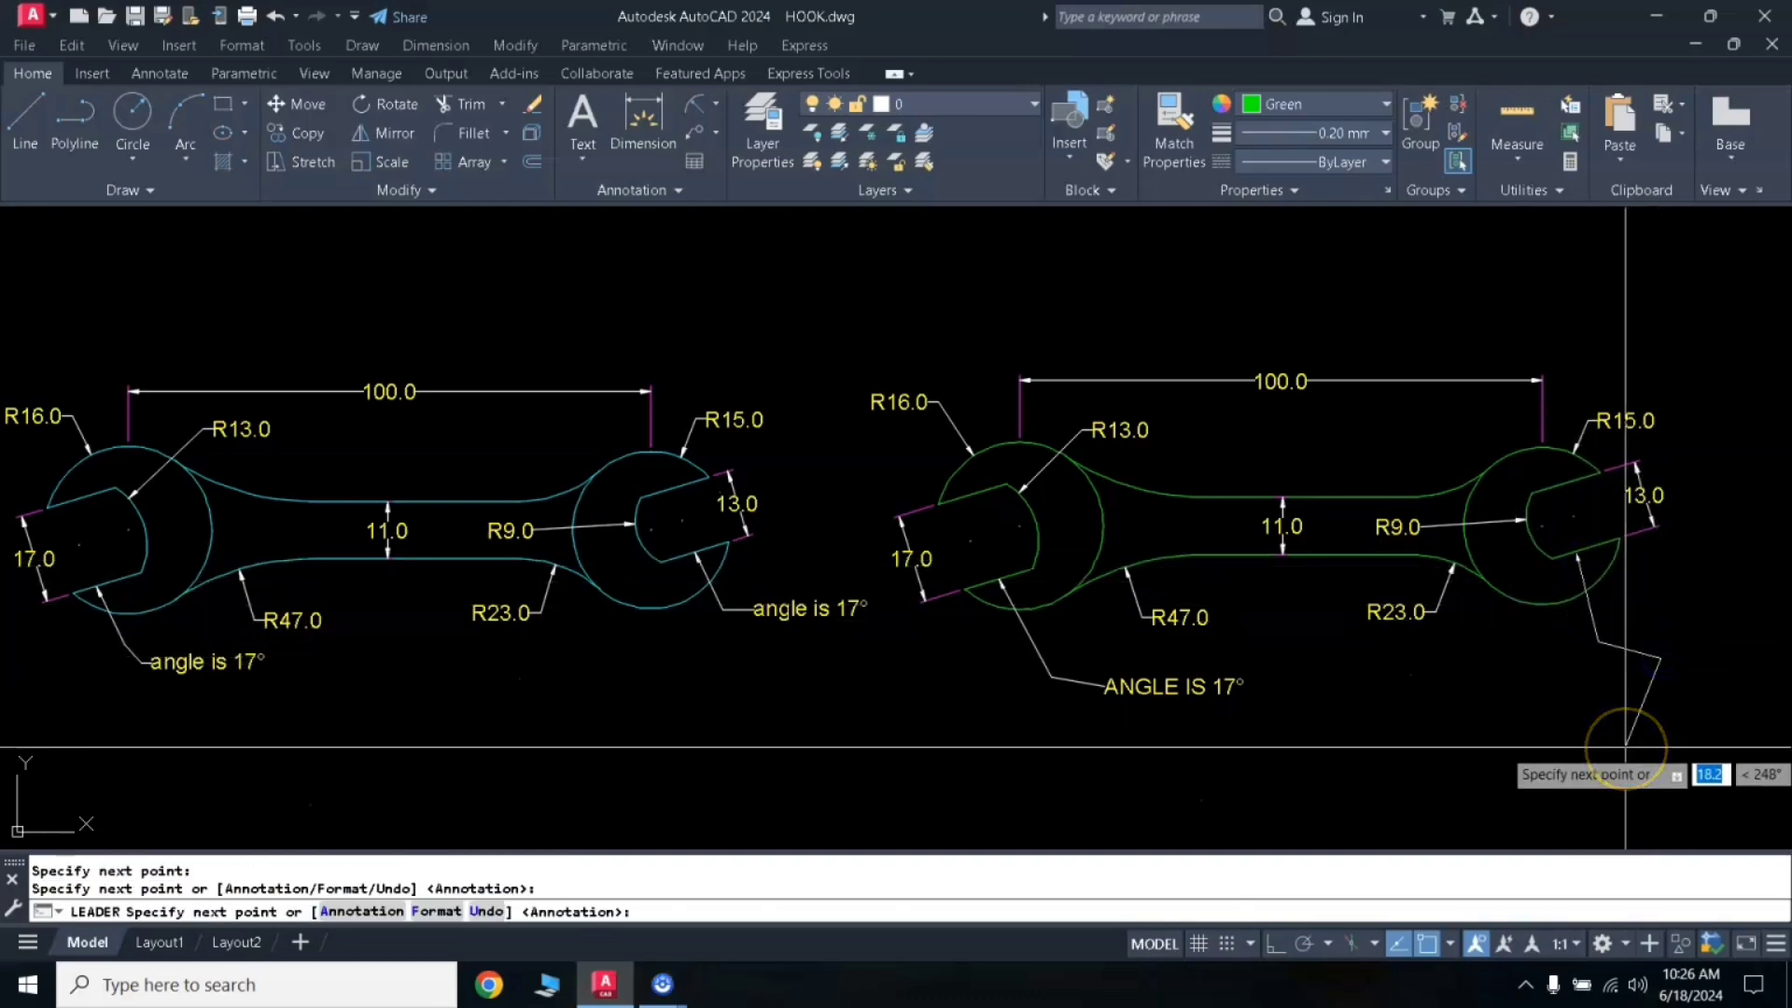
key("Return")
type("ANGLE IS 17%%D")
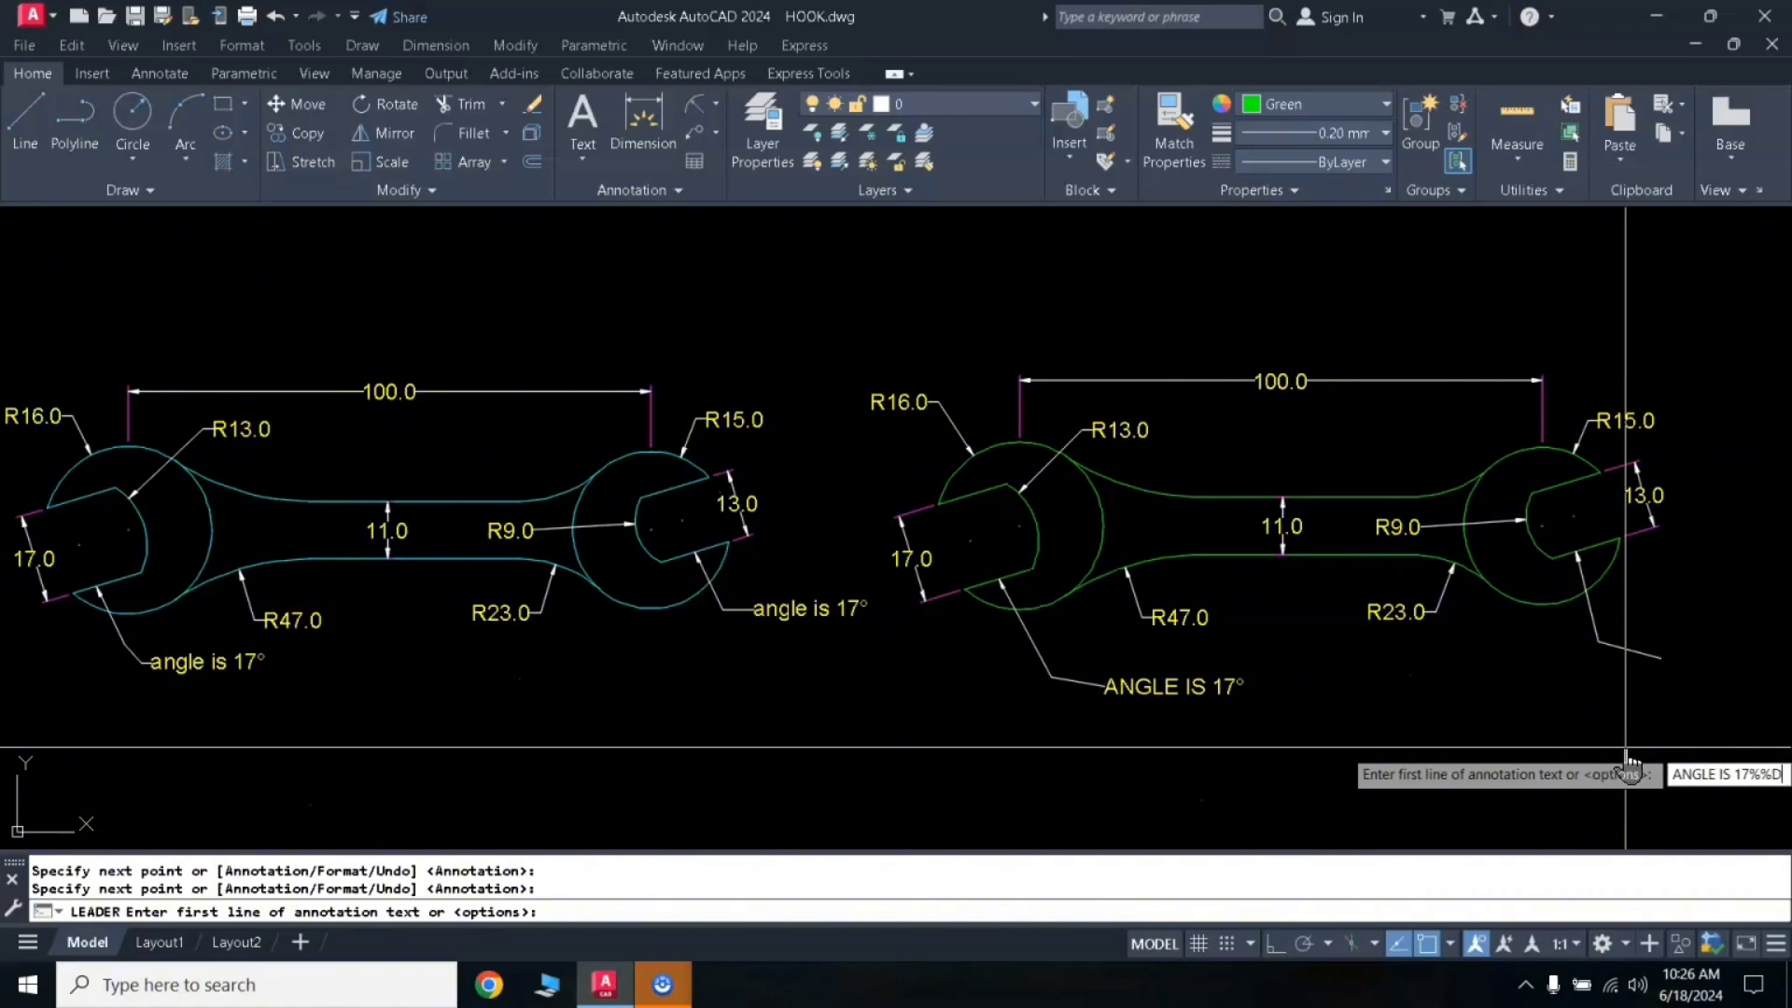
key("Return")
key("Return")
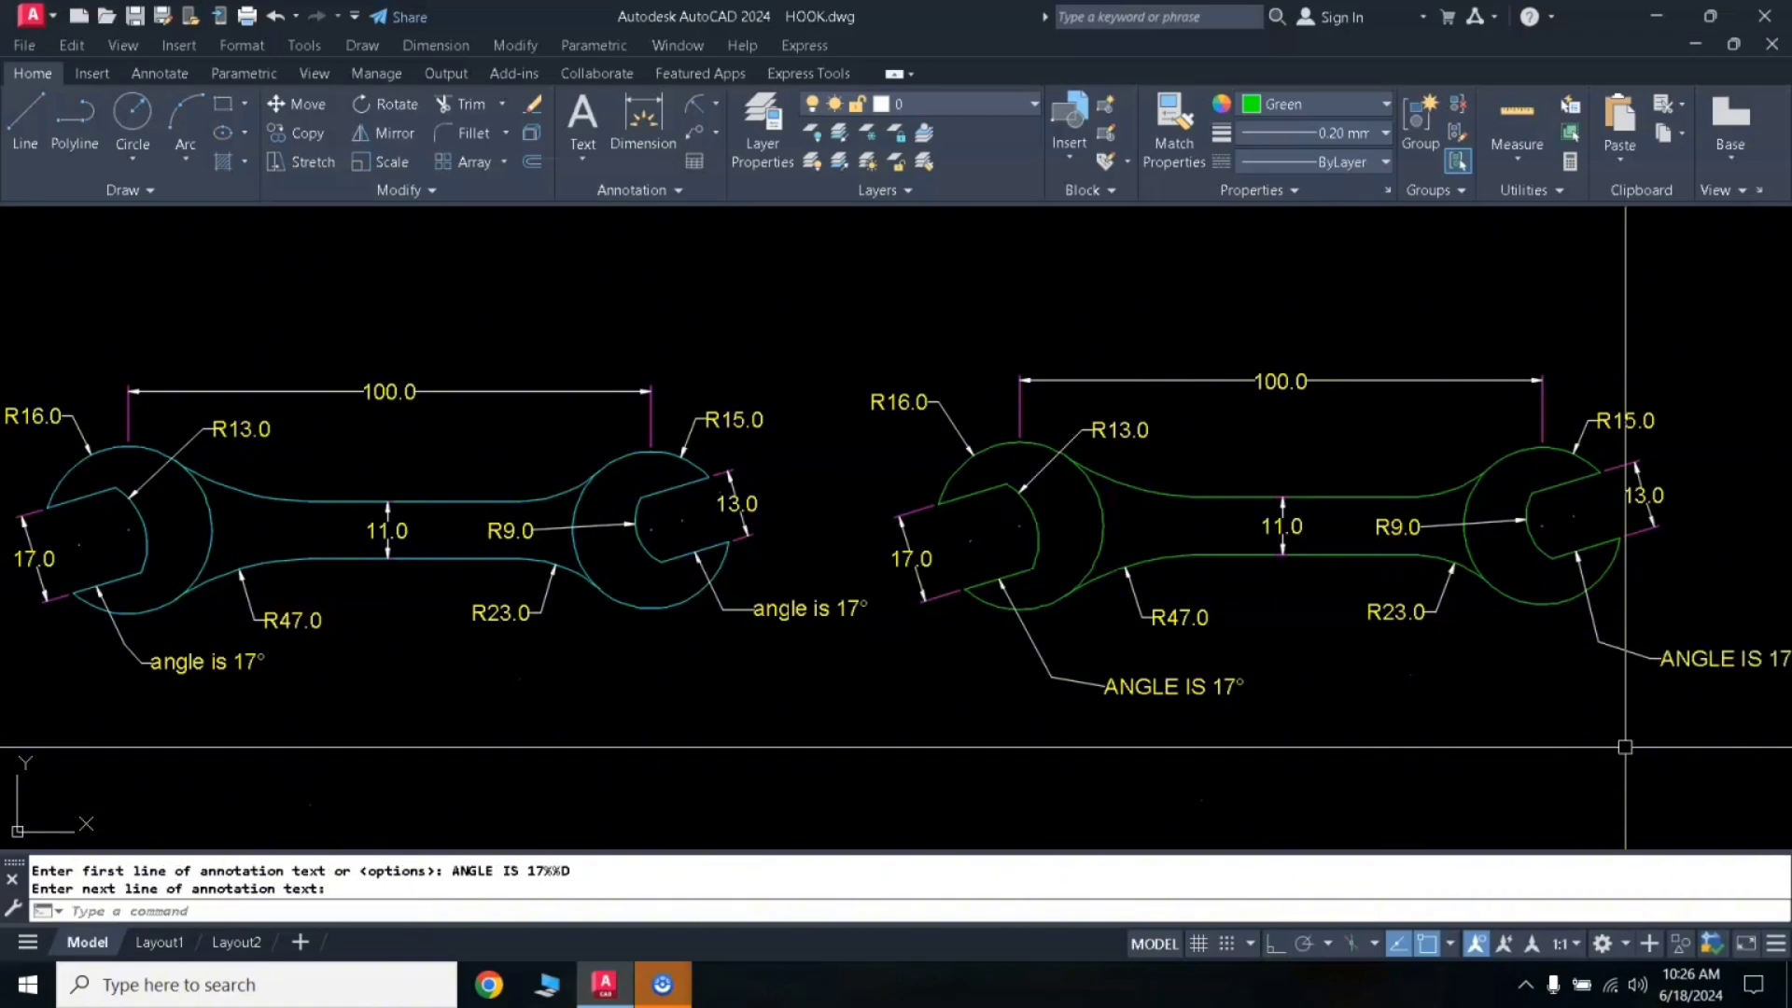
left_click_drag(1431, 703, 768, 703)
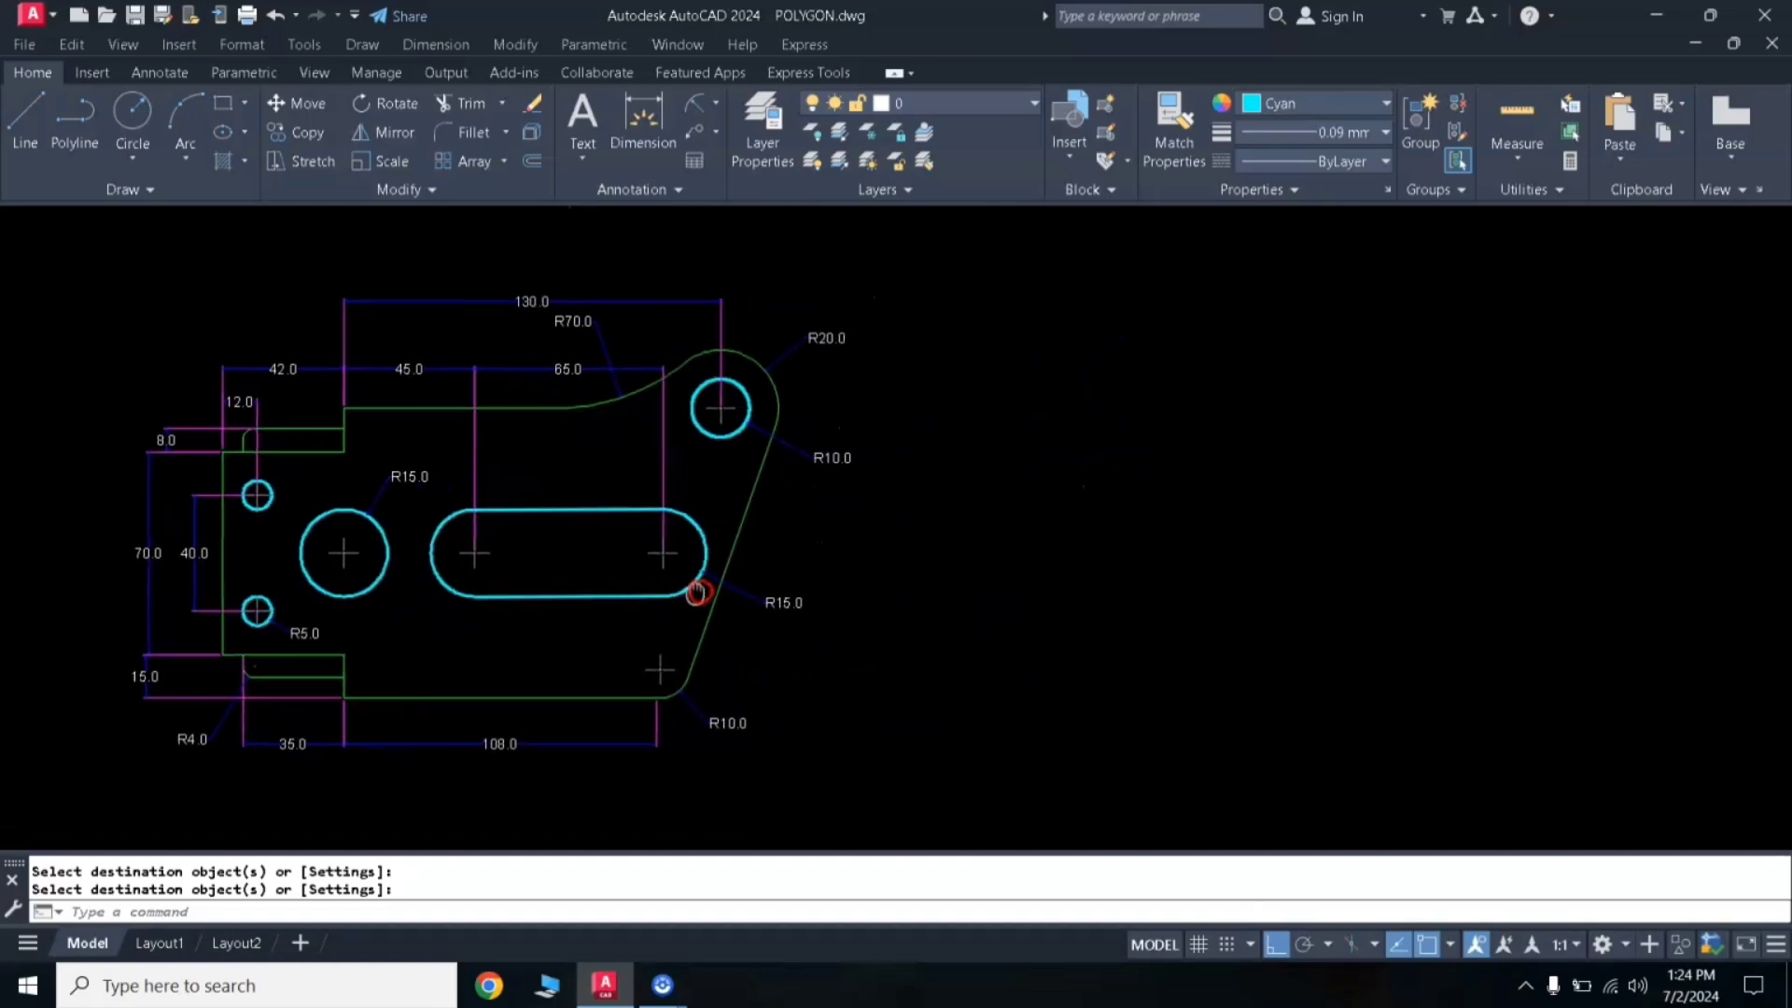
Step: Set the current object colour to Green
middle_click_drag(691, 583, 675, 582)
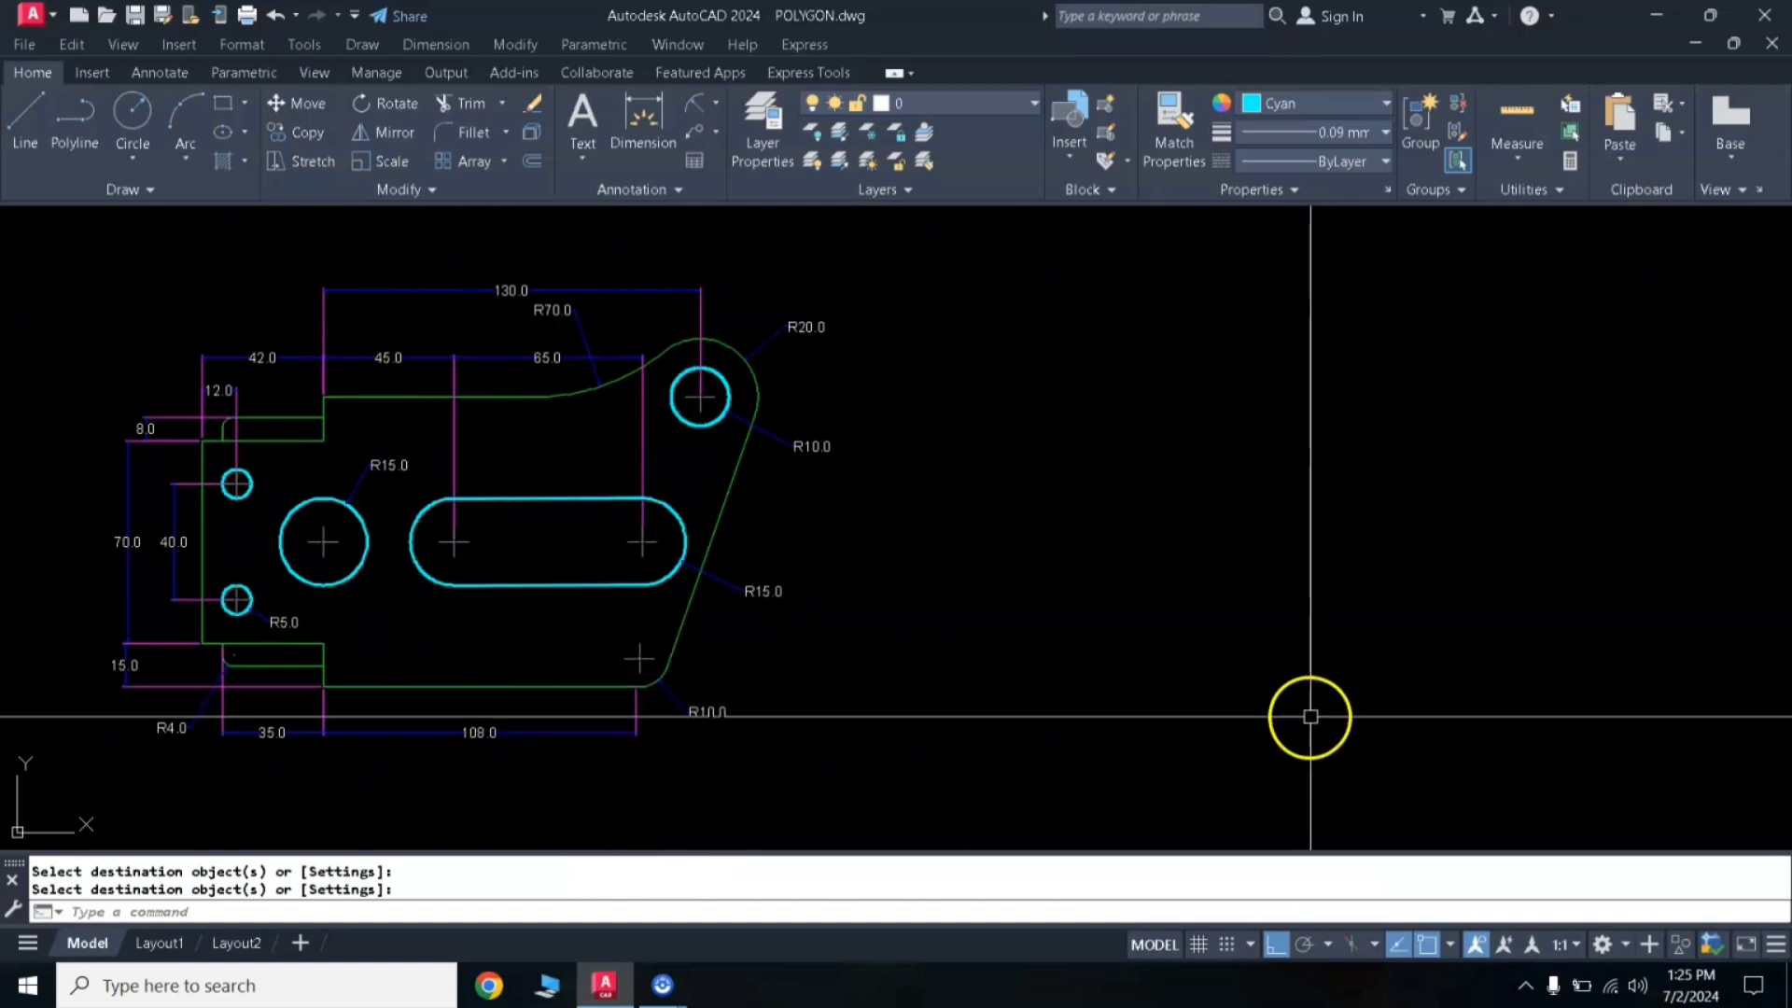
left_click(1317, 102)
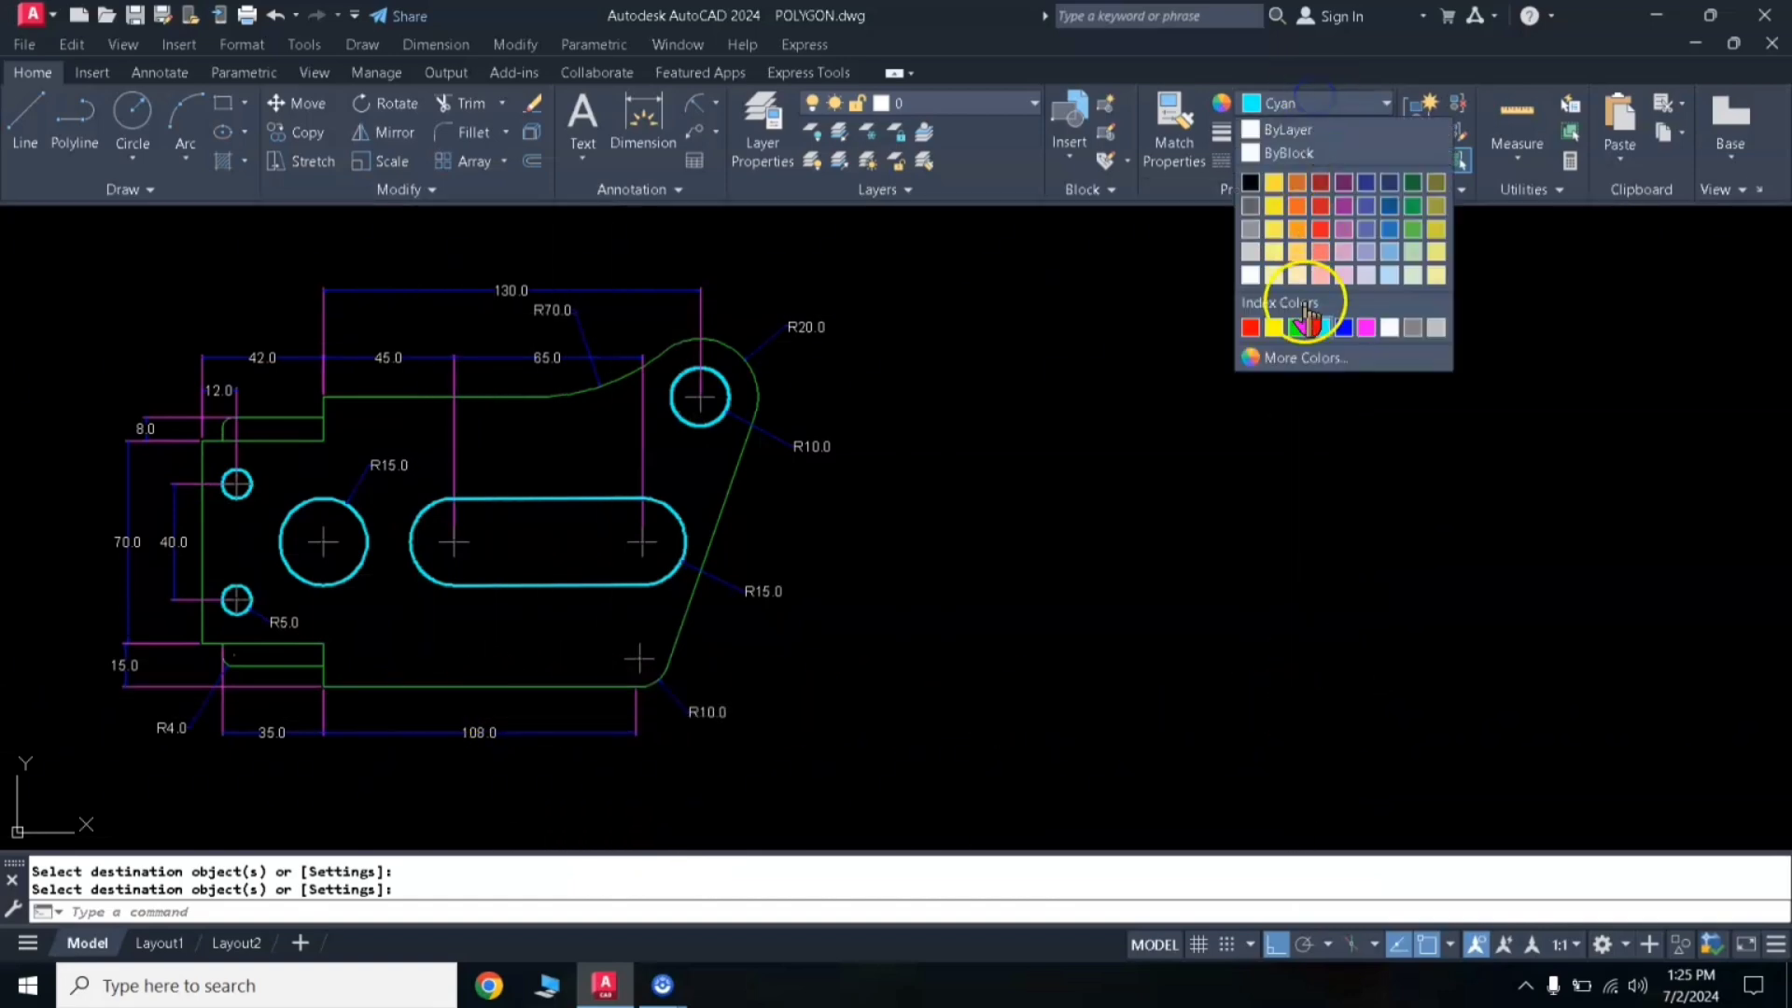
left_click(1296, 327)
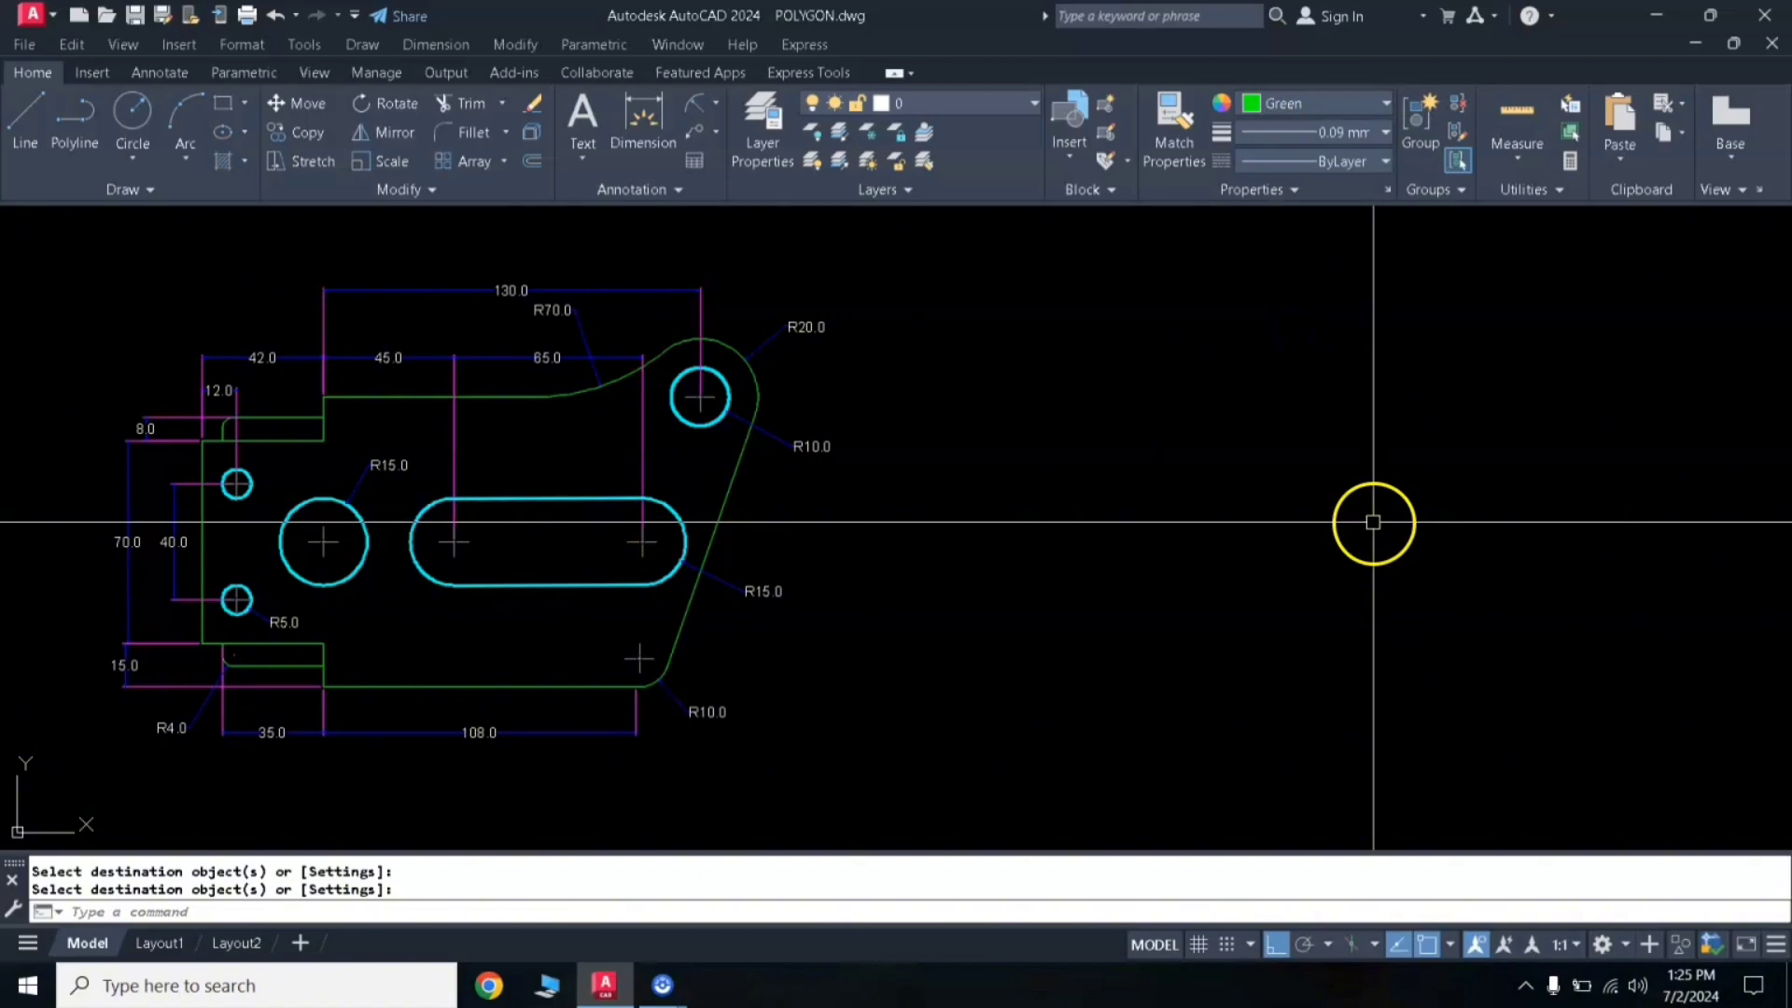
Step: Draw the stepped green outline with lines of 108, 42, 70, 42 and 130
type("L")
key("Return")
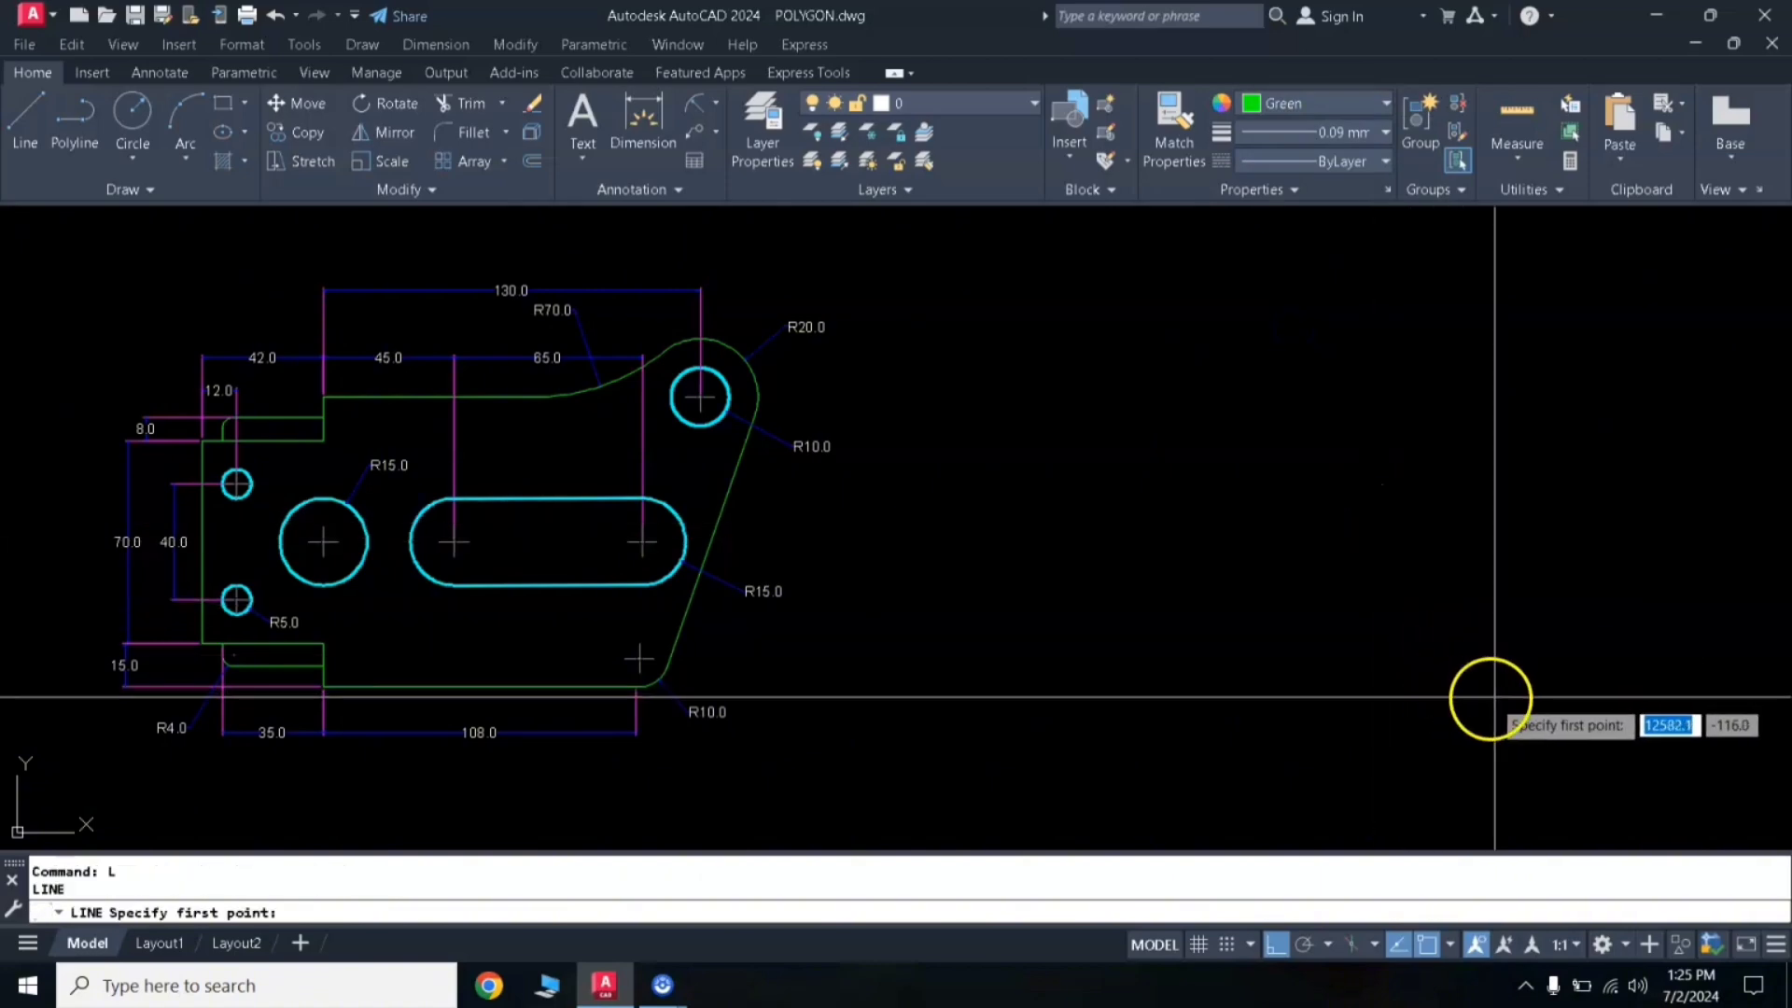
left_click(1513, 686)
type("108")
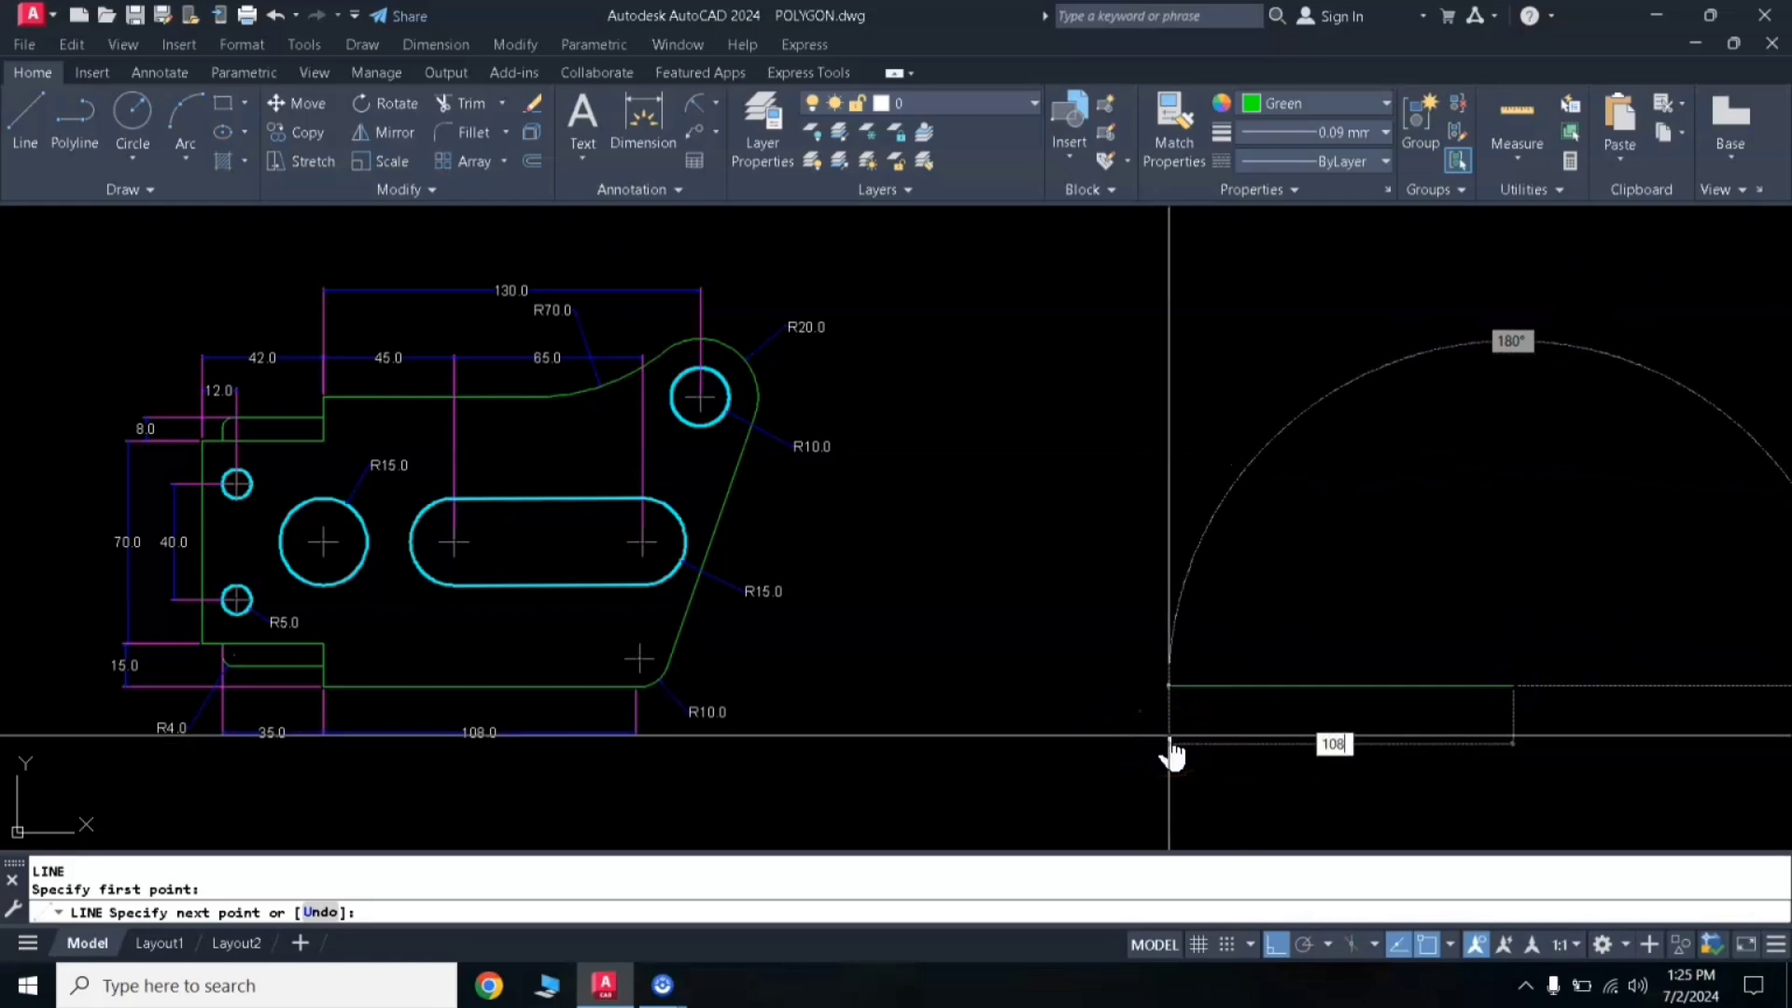
key("Return")
type("42")
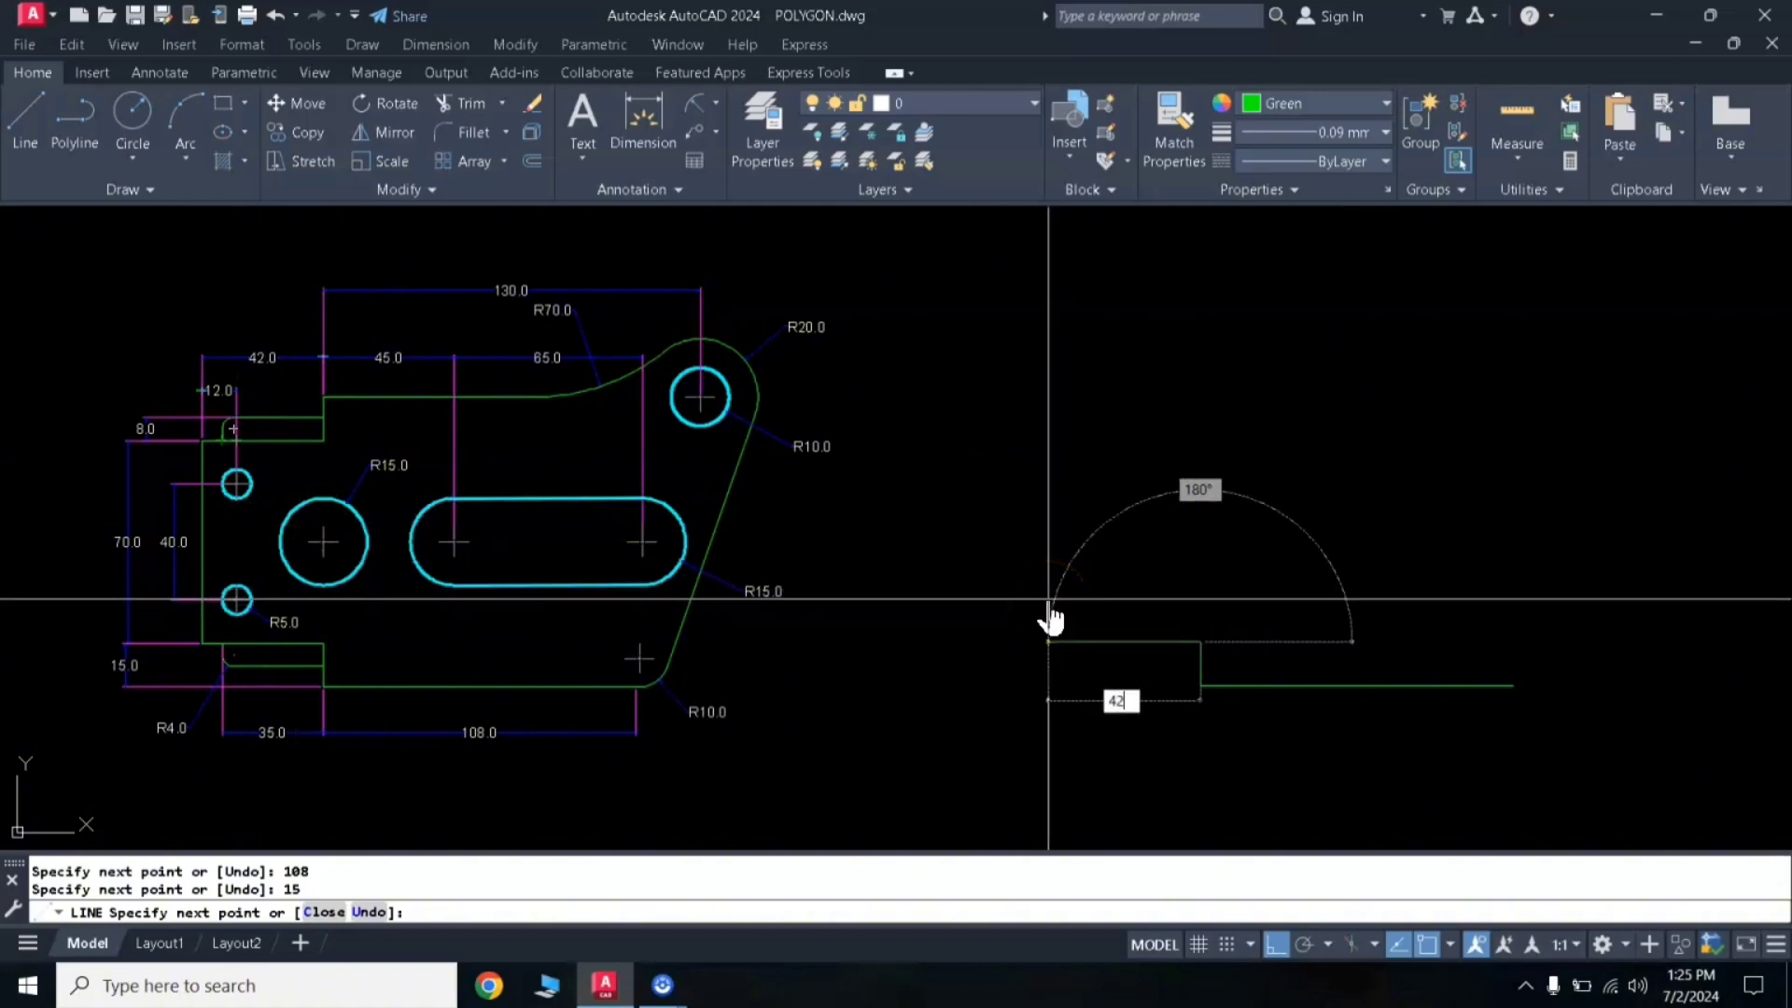
key("Return")
type("7")
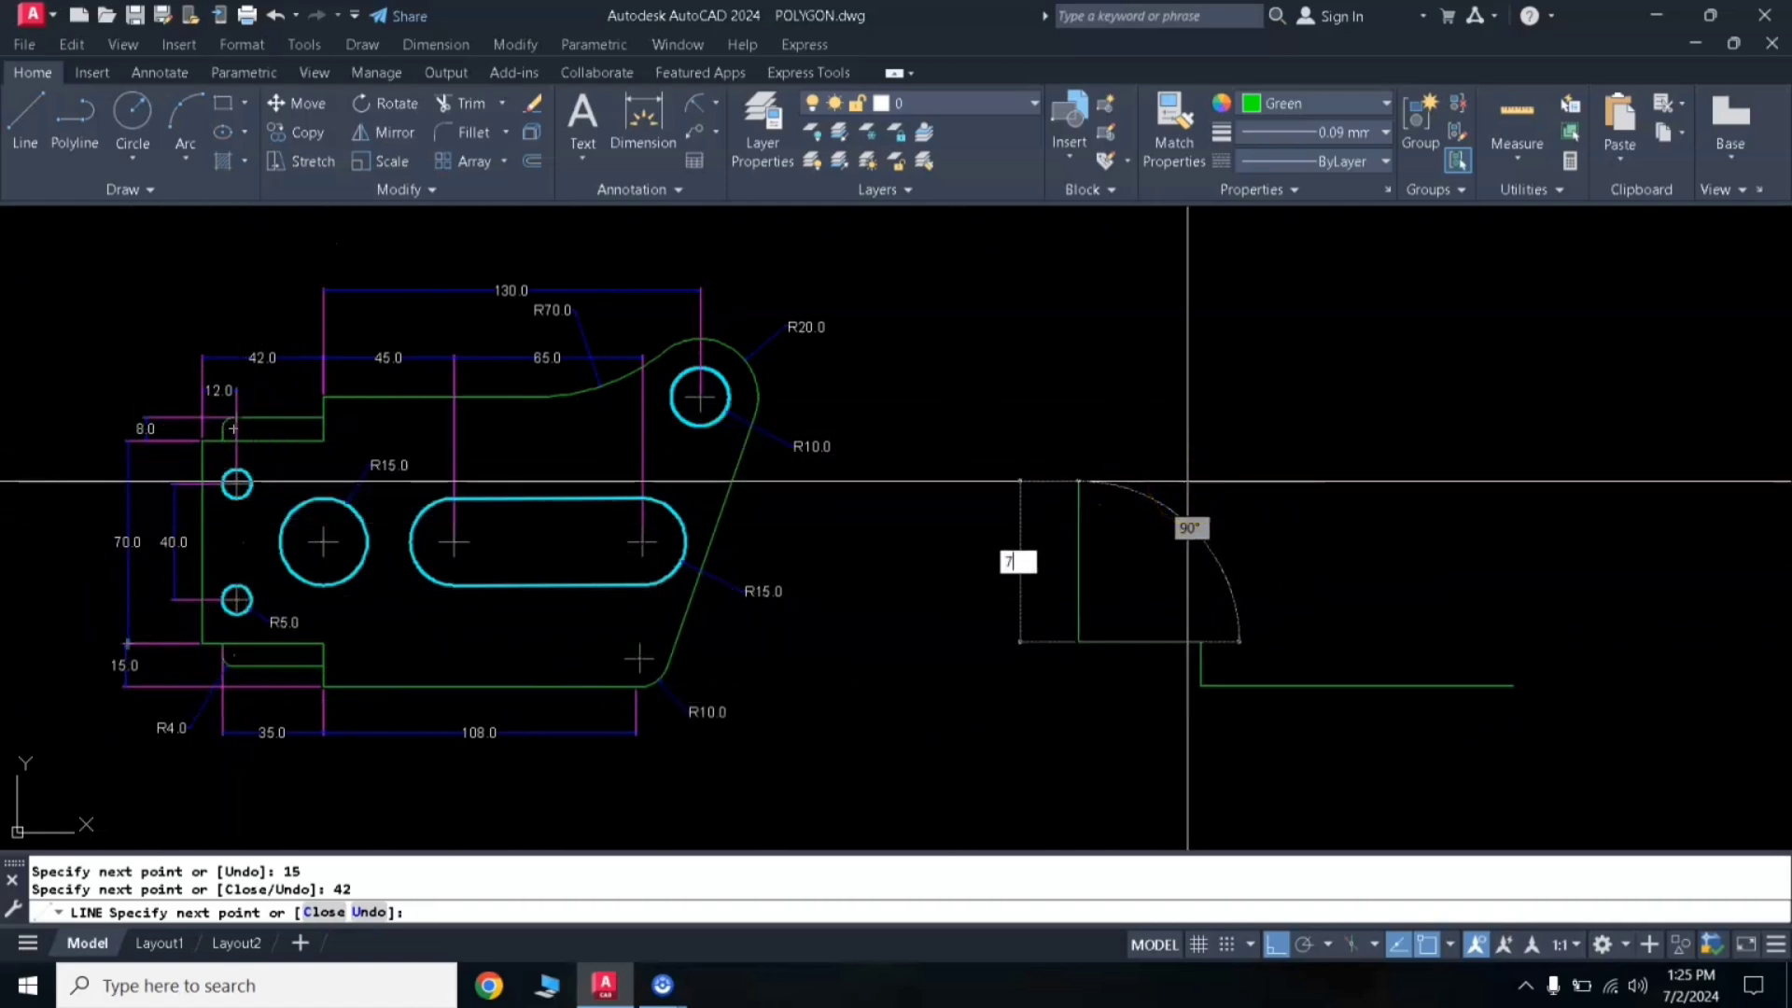
type("0")
key("Return")
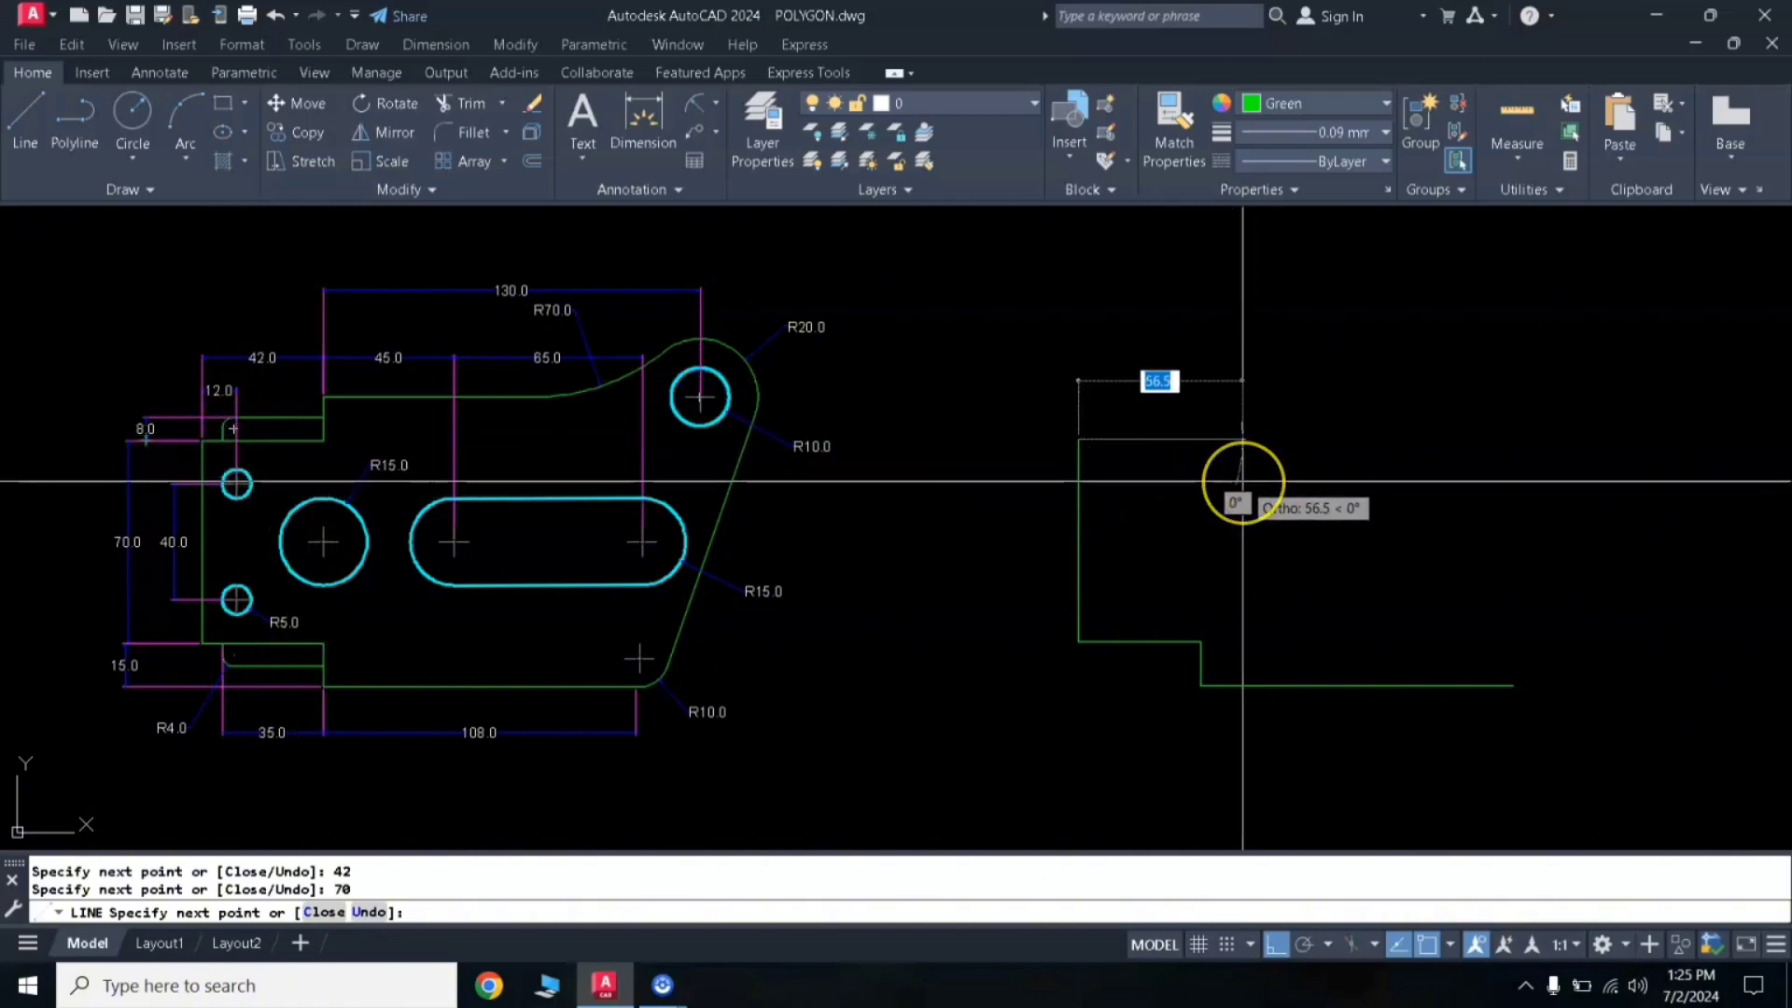
key("Return")
type("130")
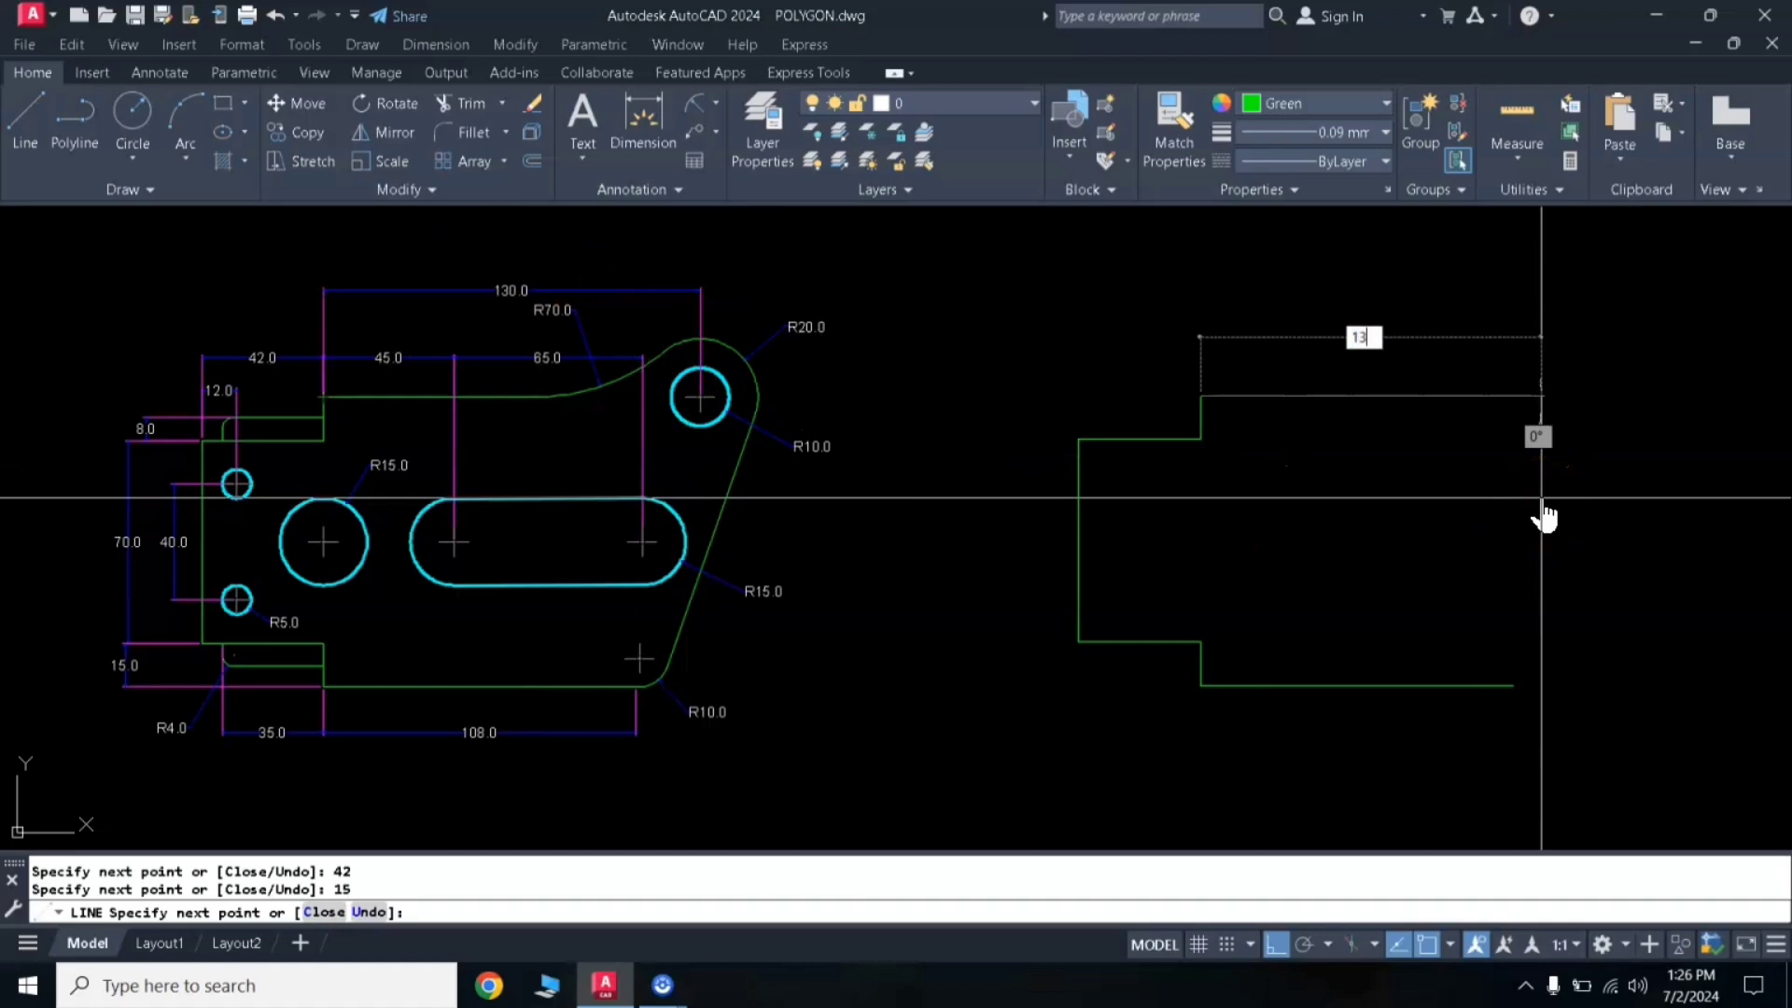
key("Return")
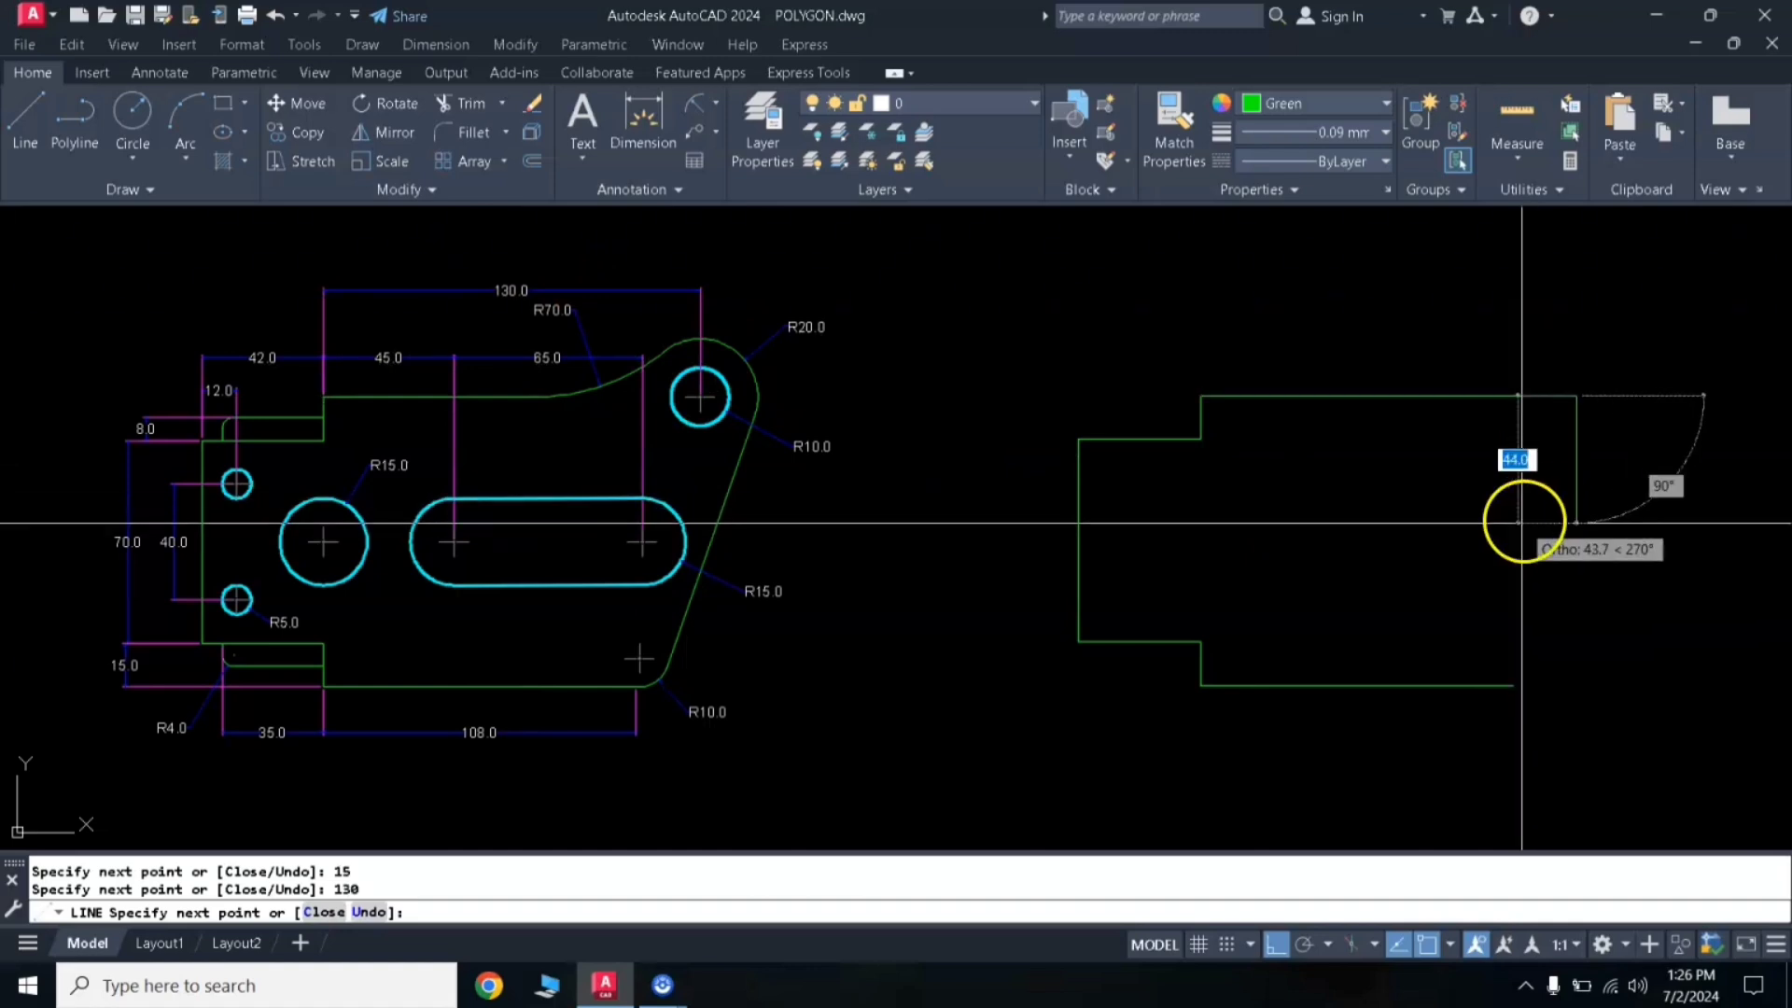
key("Return")
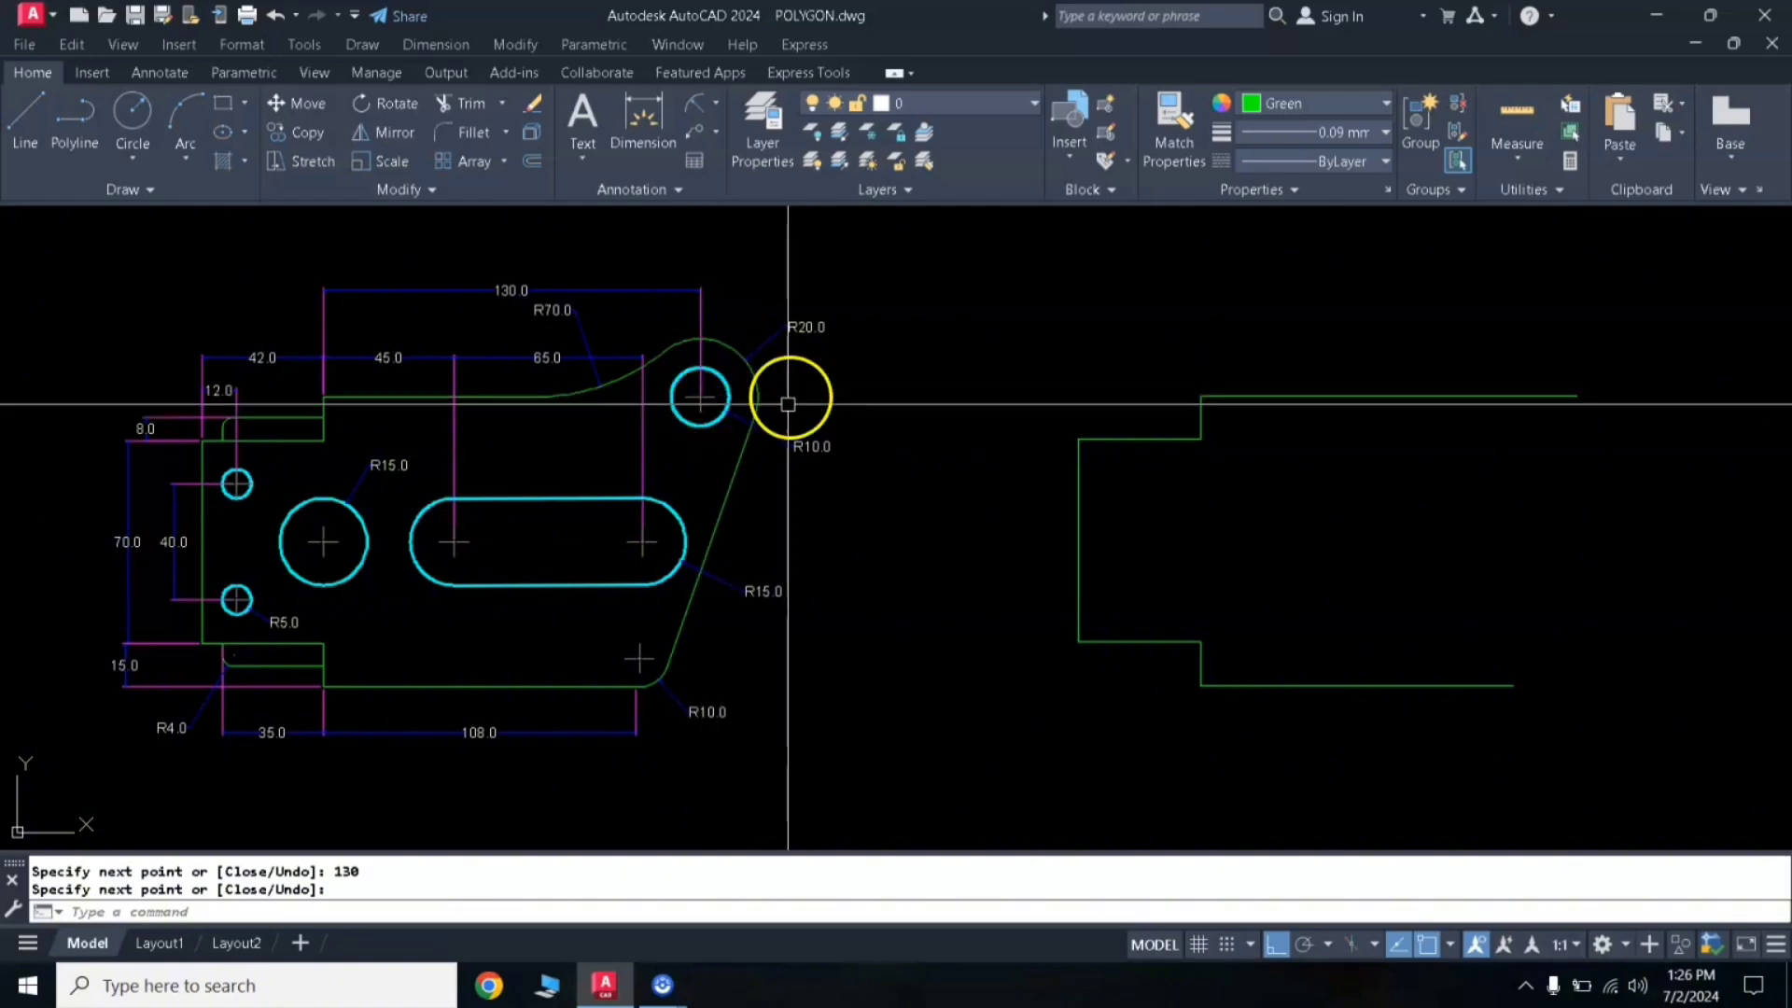
Step: Switch to Cyan and draw a radius-10 circle at the top edge's right end
left_click(1282, 105)
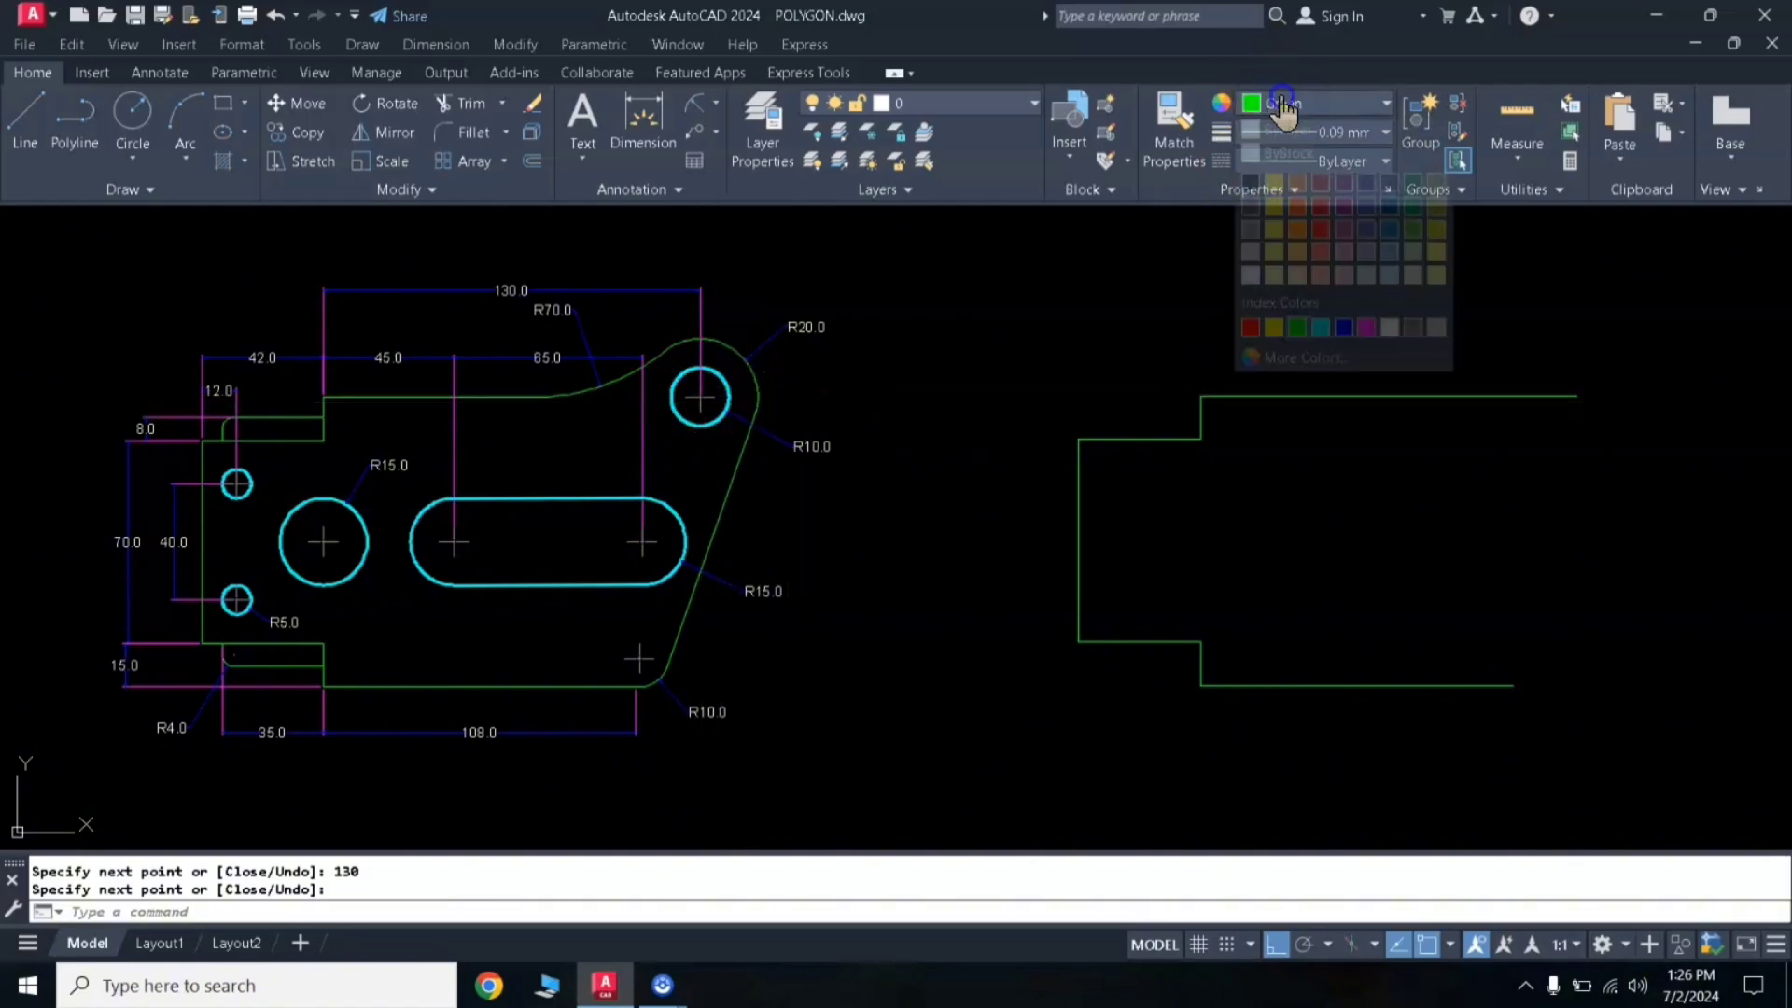
left_click(1320, 329)
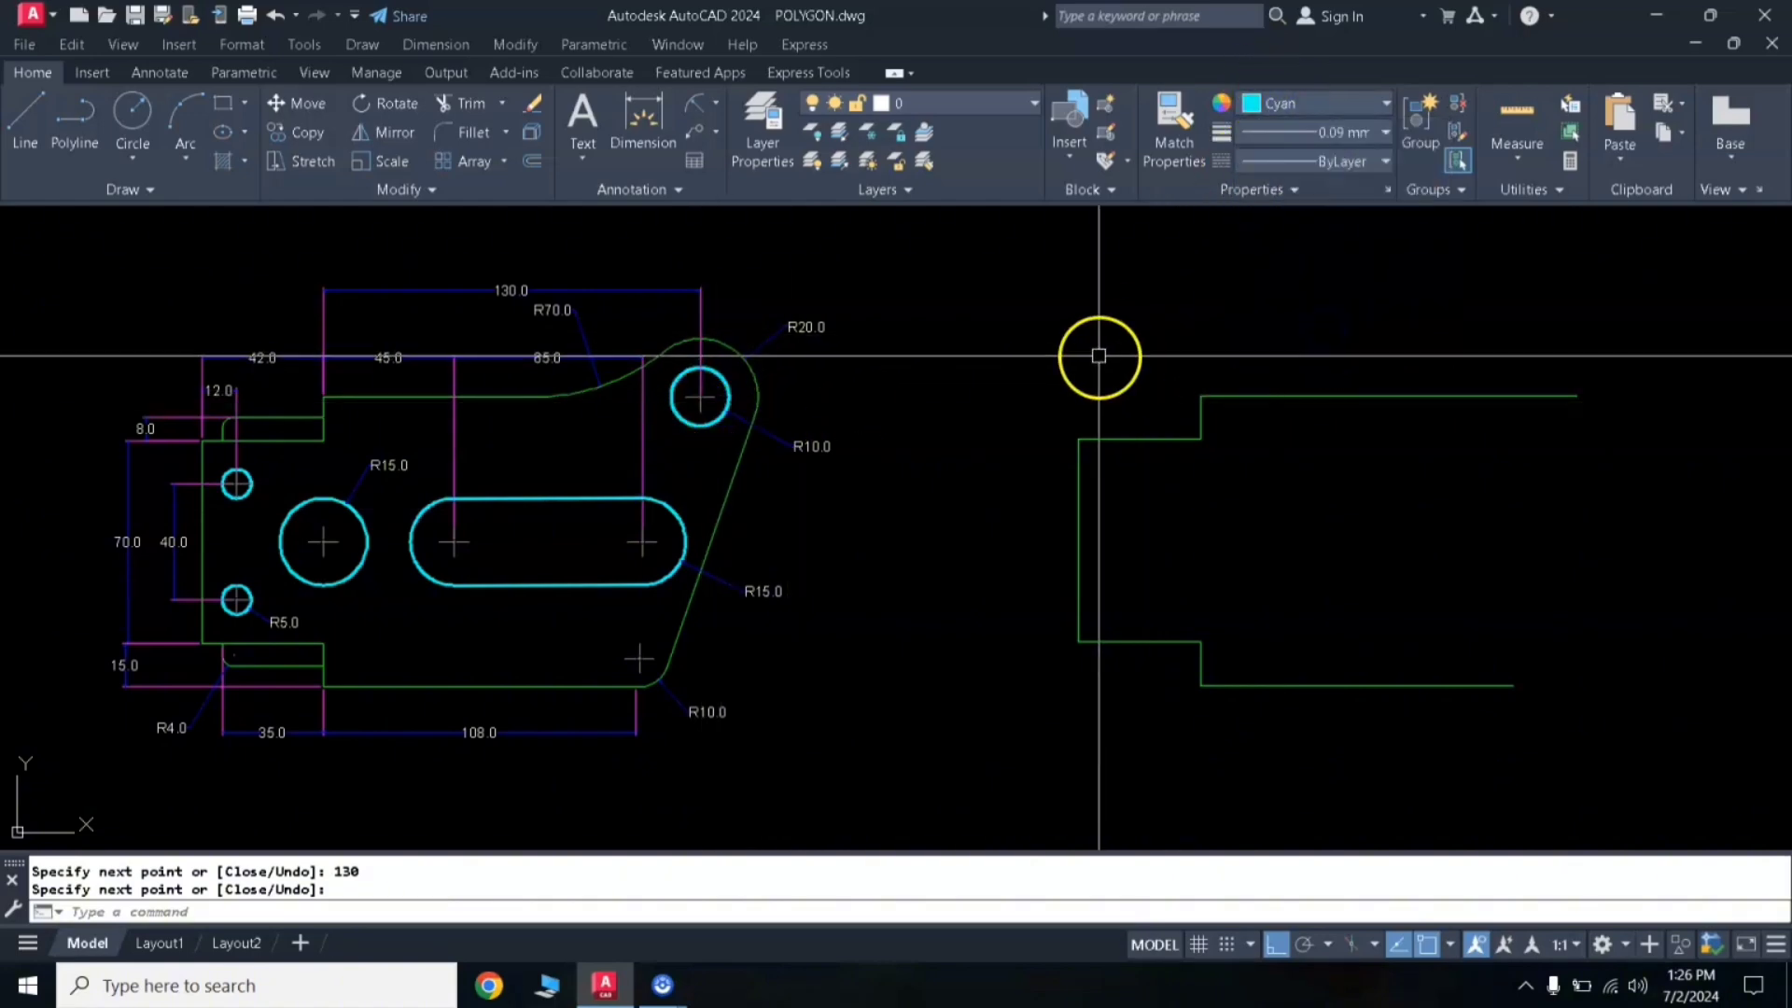
key("Return")
type("c")
key("Return")
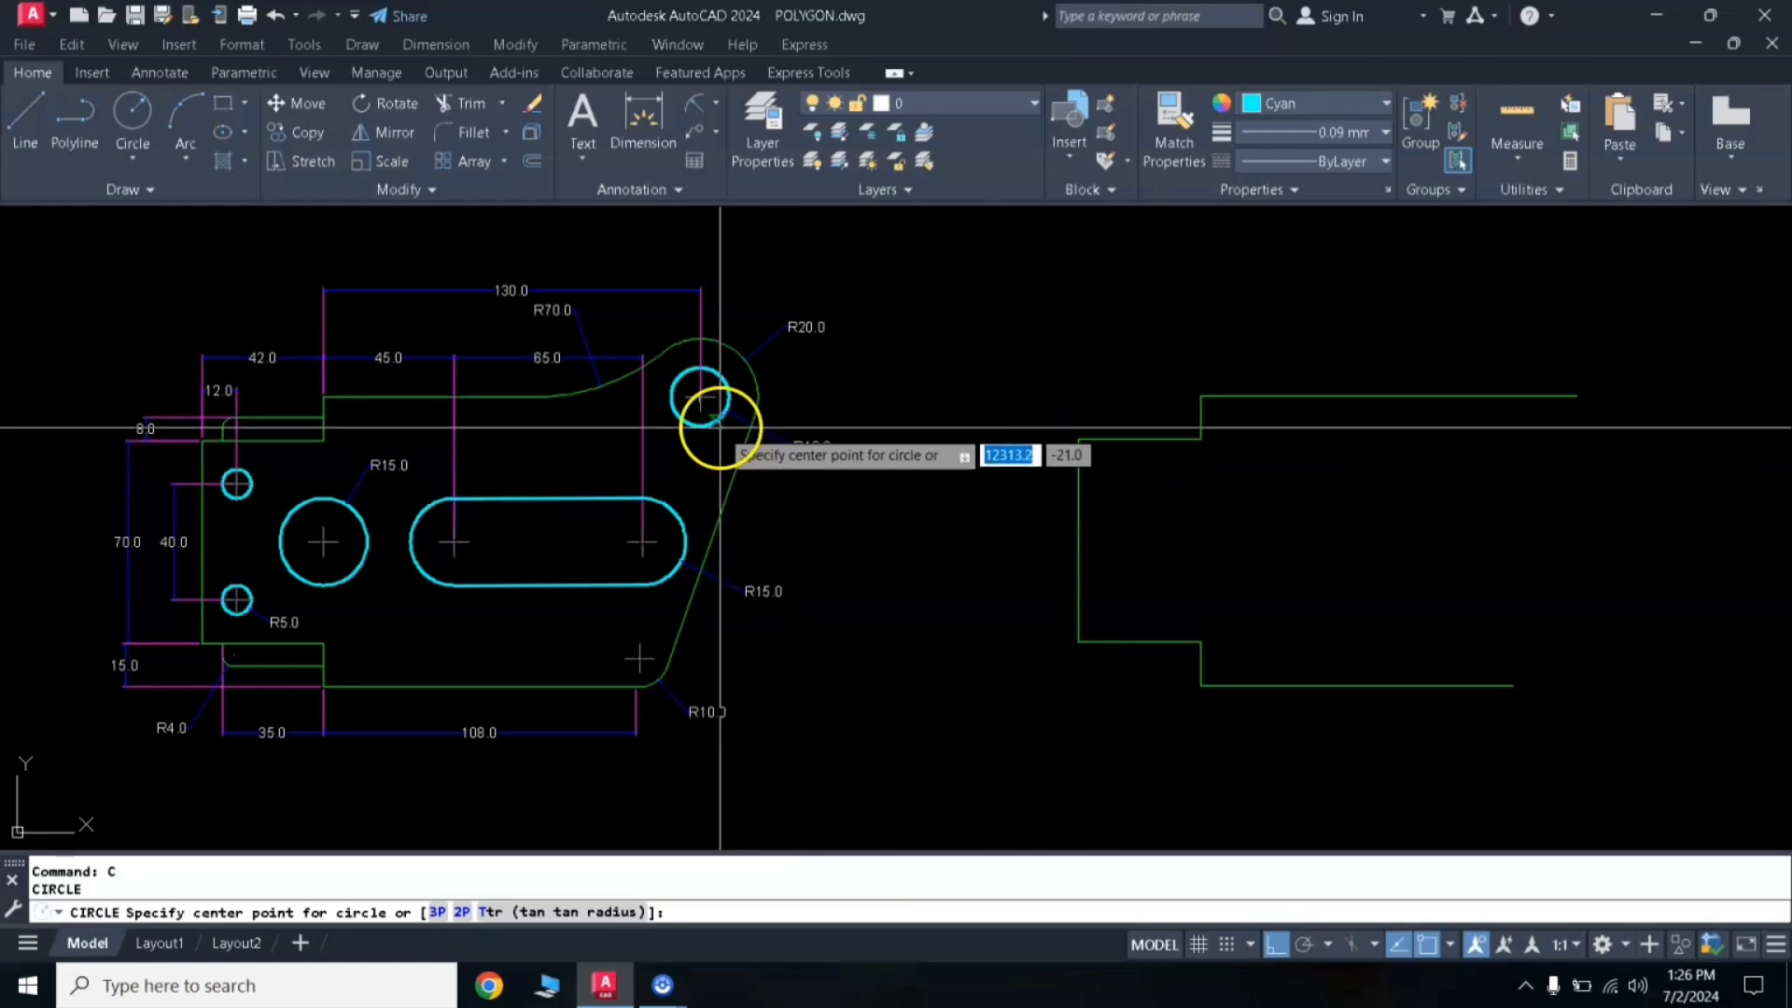
left_click(1577, 396)
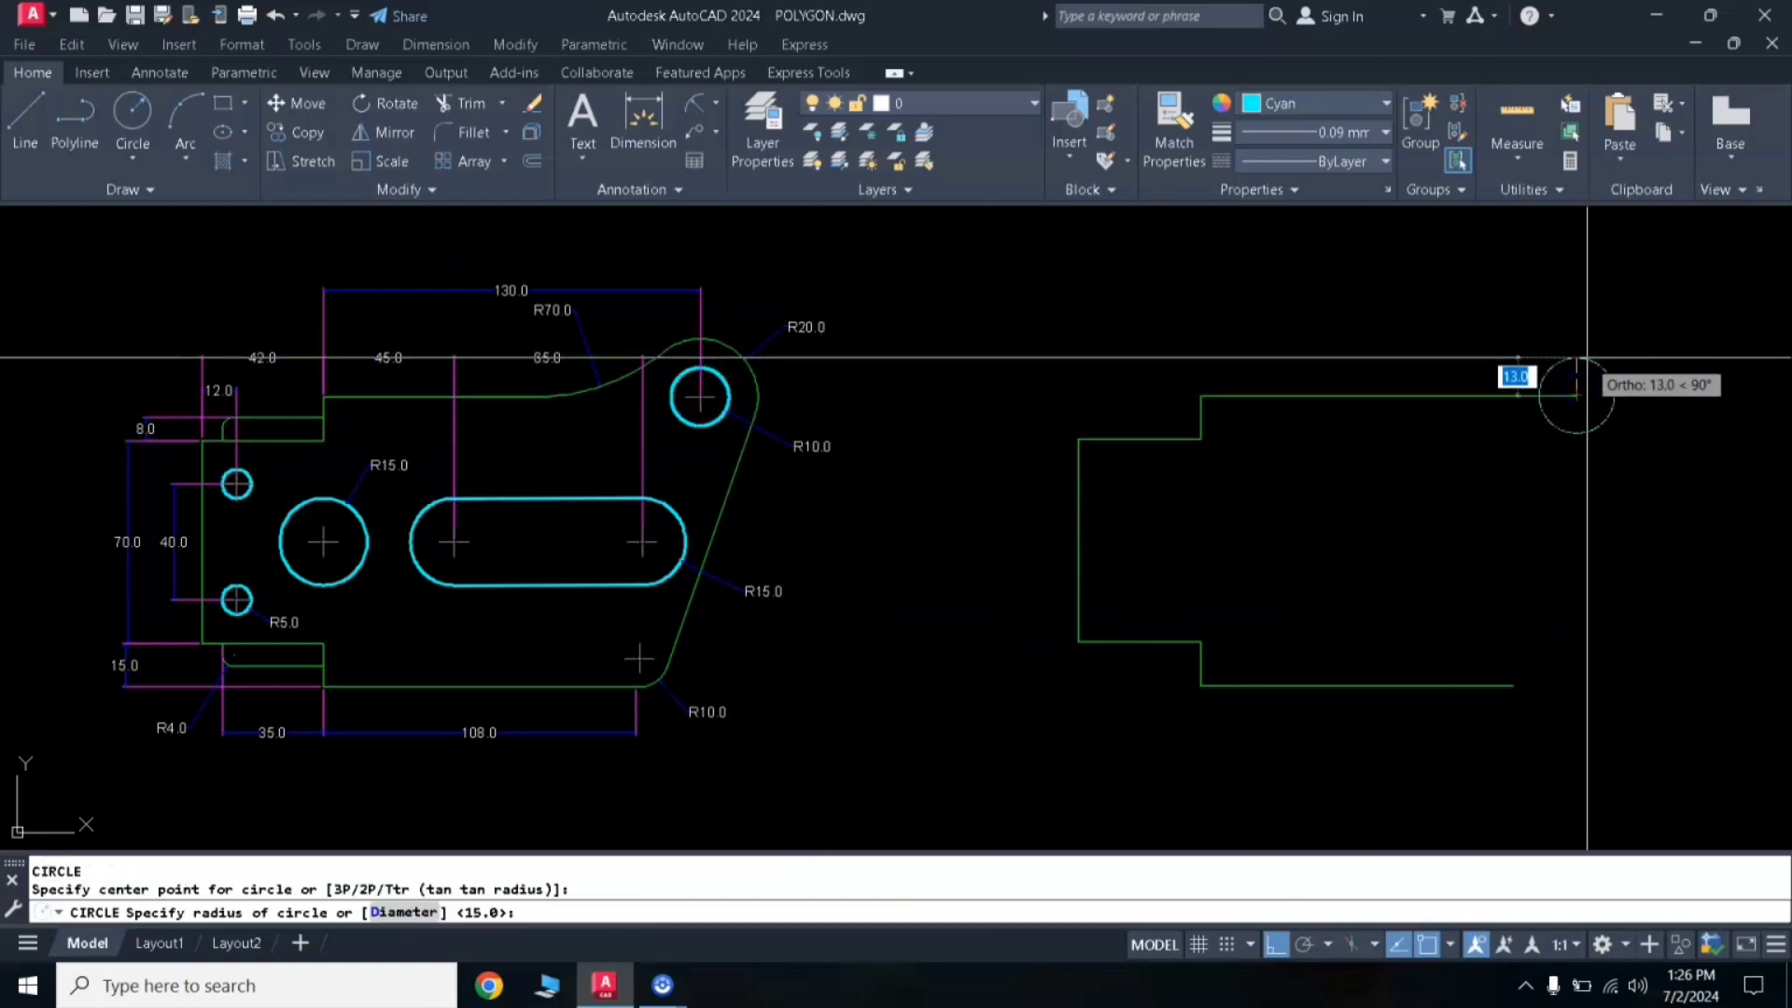
type("10")
key("Return")
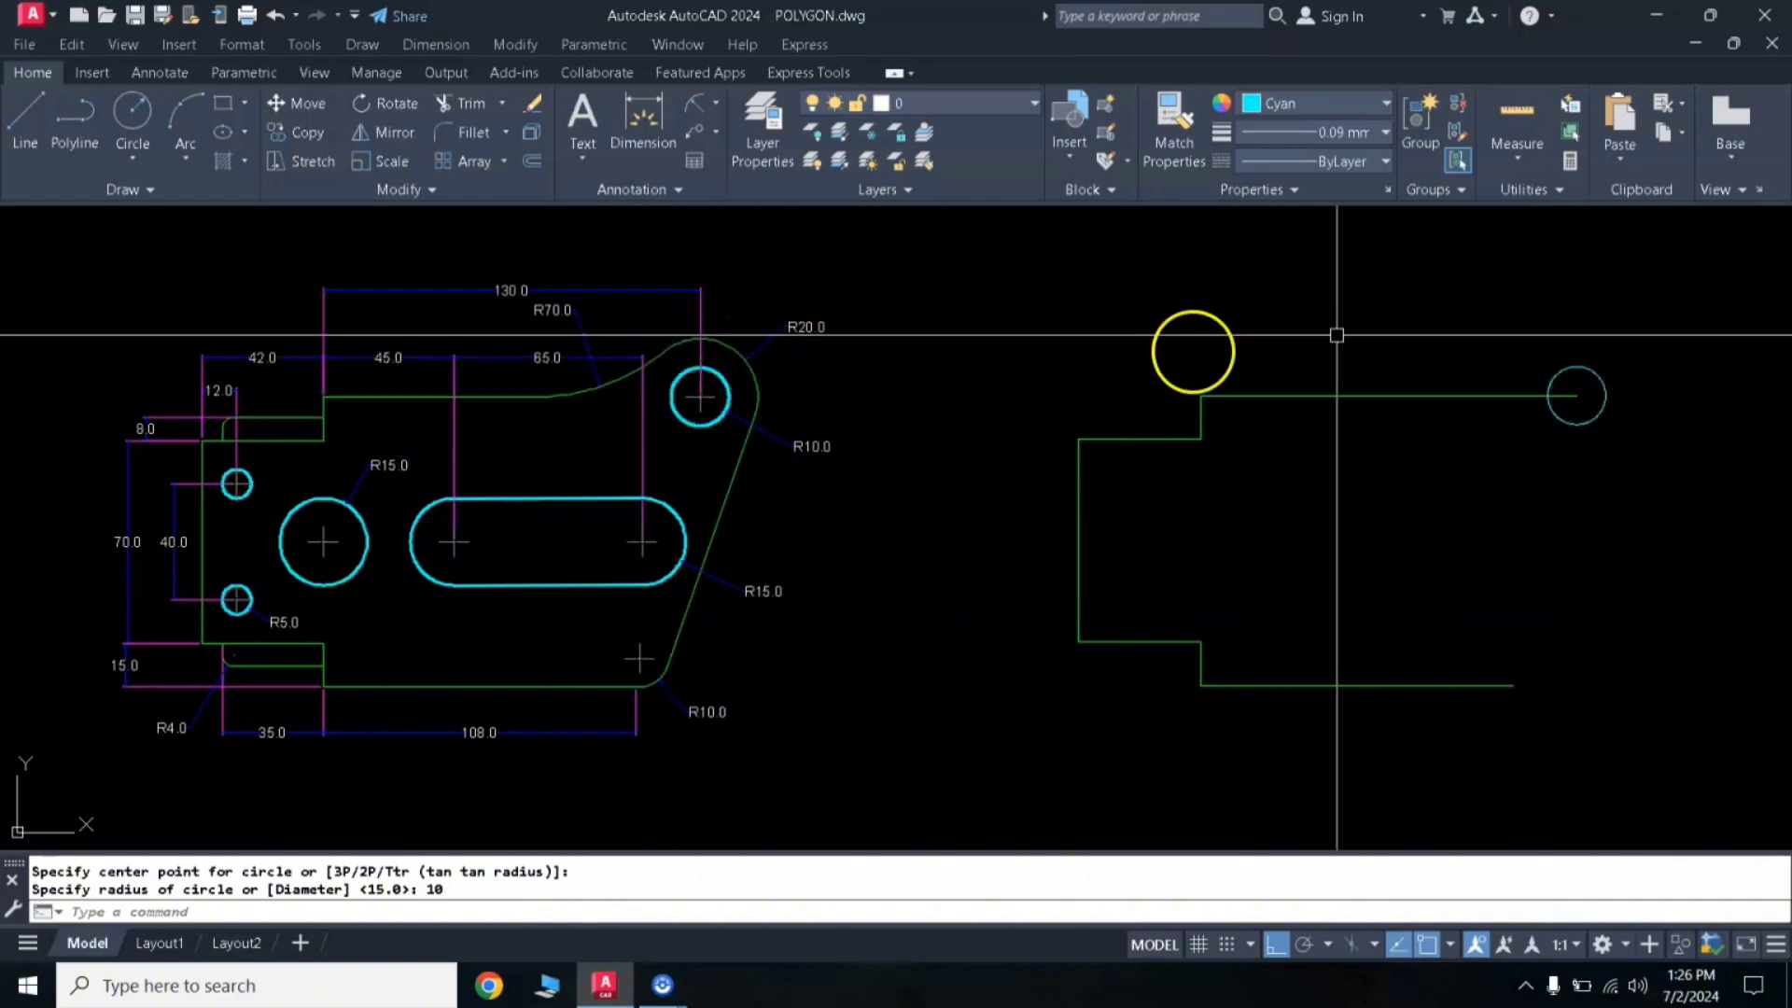
Step: Draw a larger concentric circle around the small hole
type("c")
key("Return")
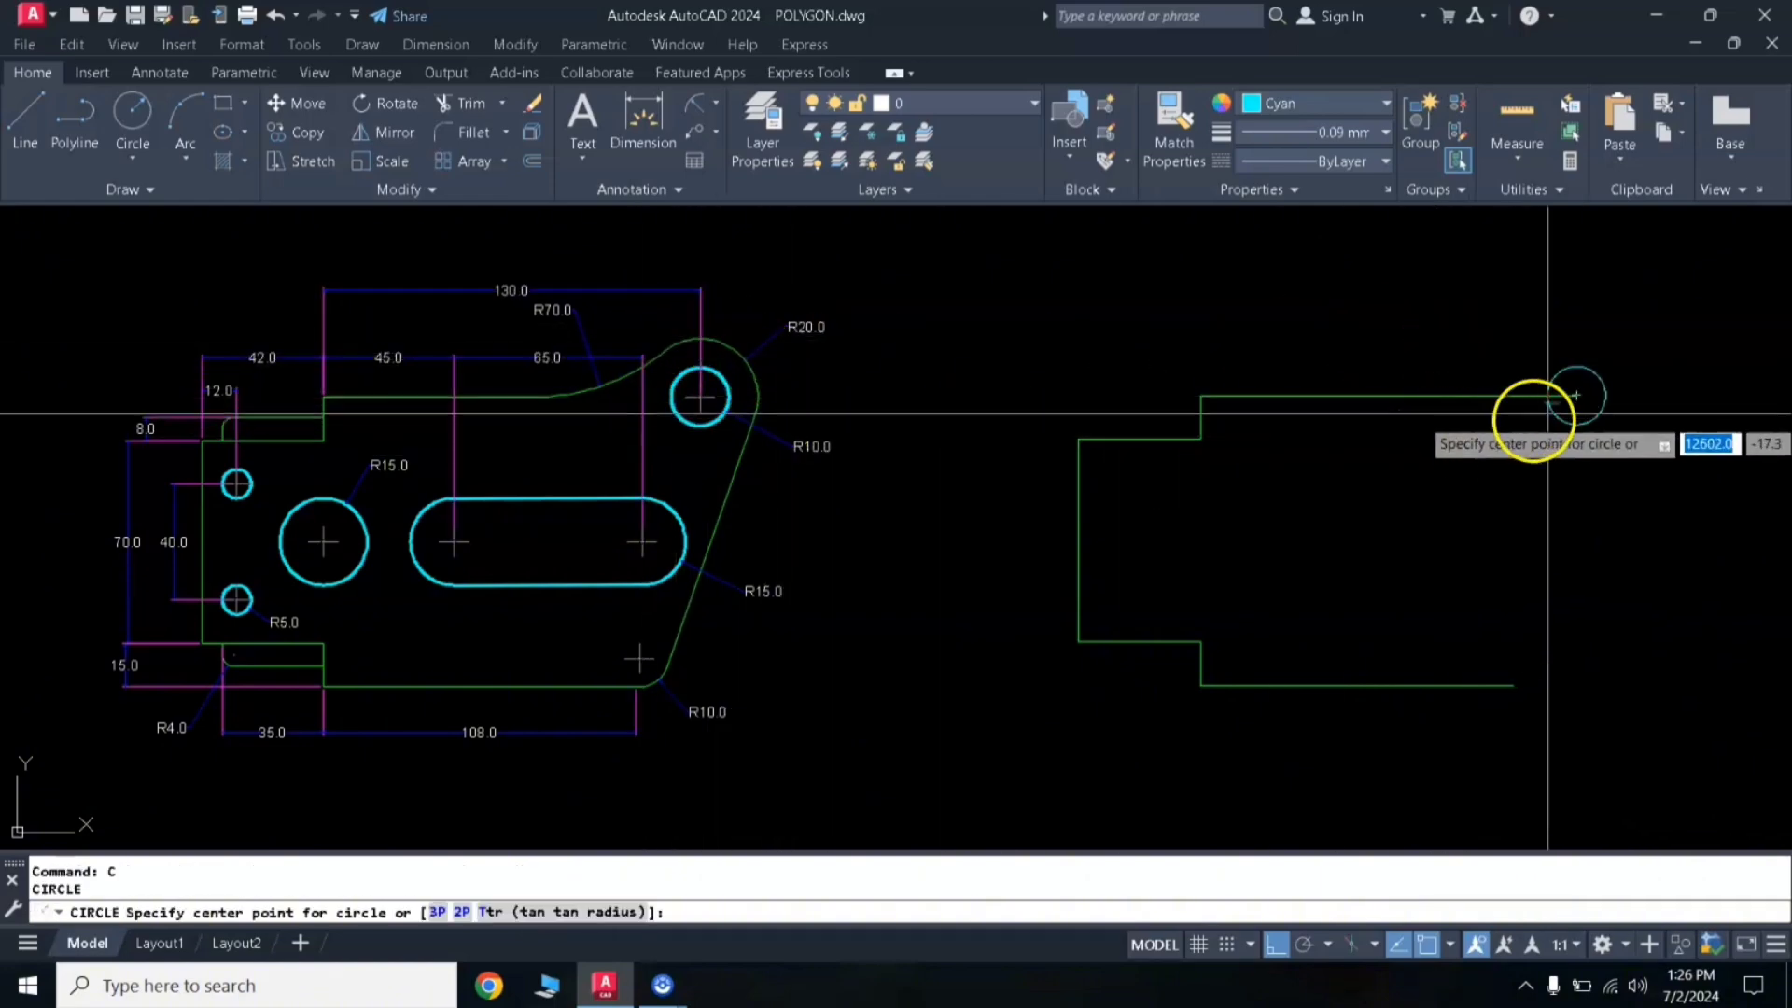
left_click(1577, 396)
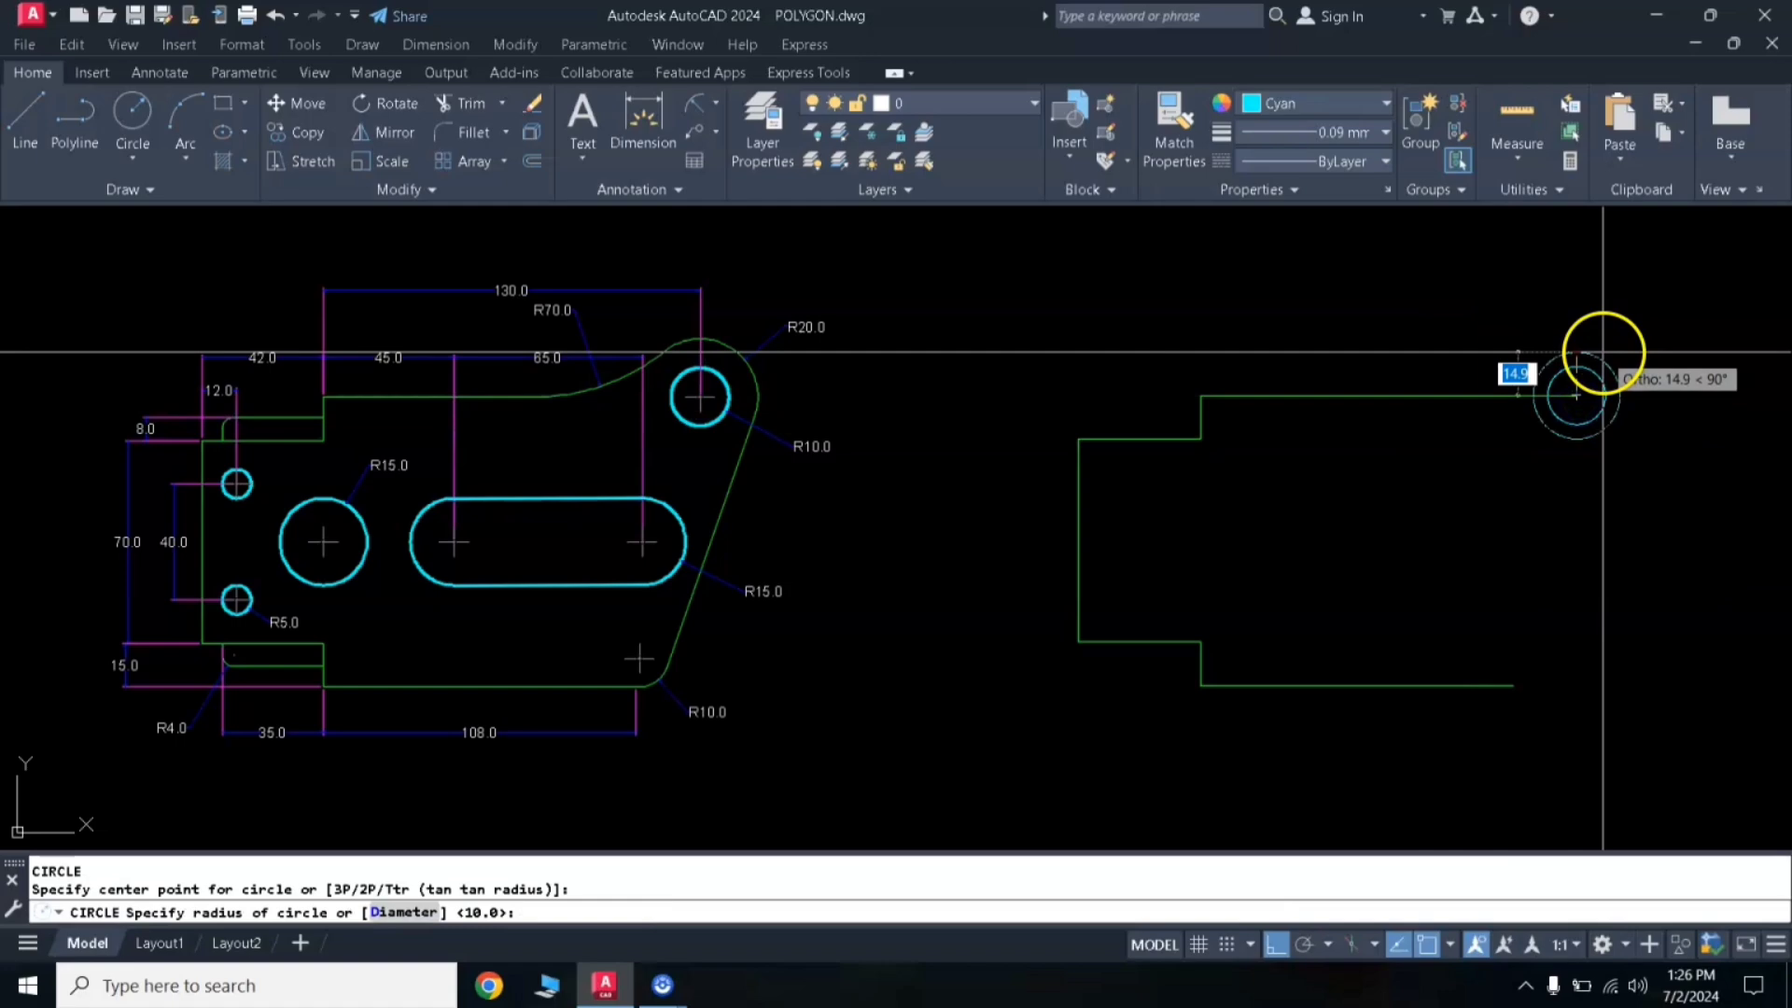
left_click(1603, 353)
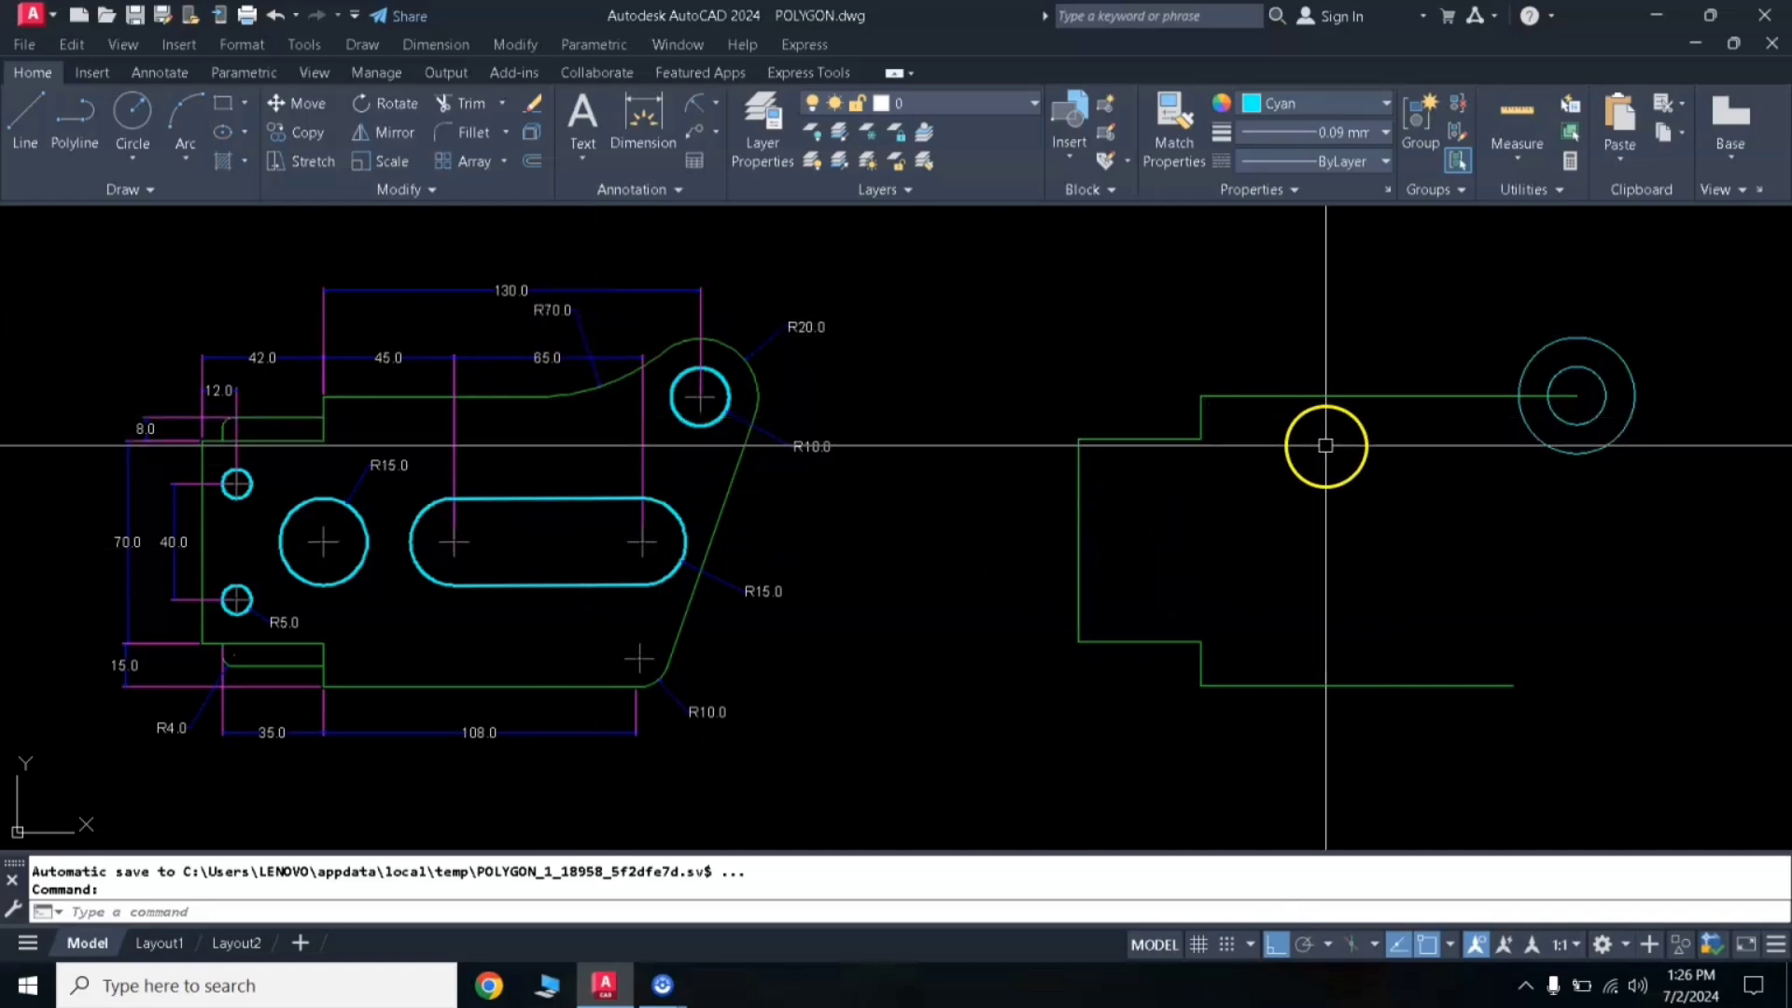
Step: Fillet the top edge to the outer circle with radius 70
type("f")
key("Return")
type("r")
key("Return")
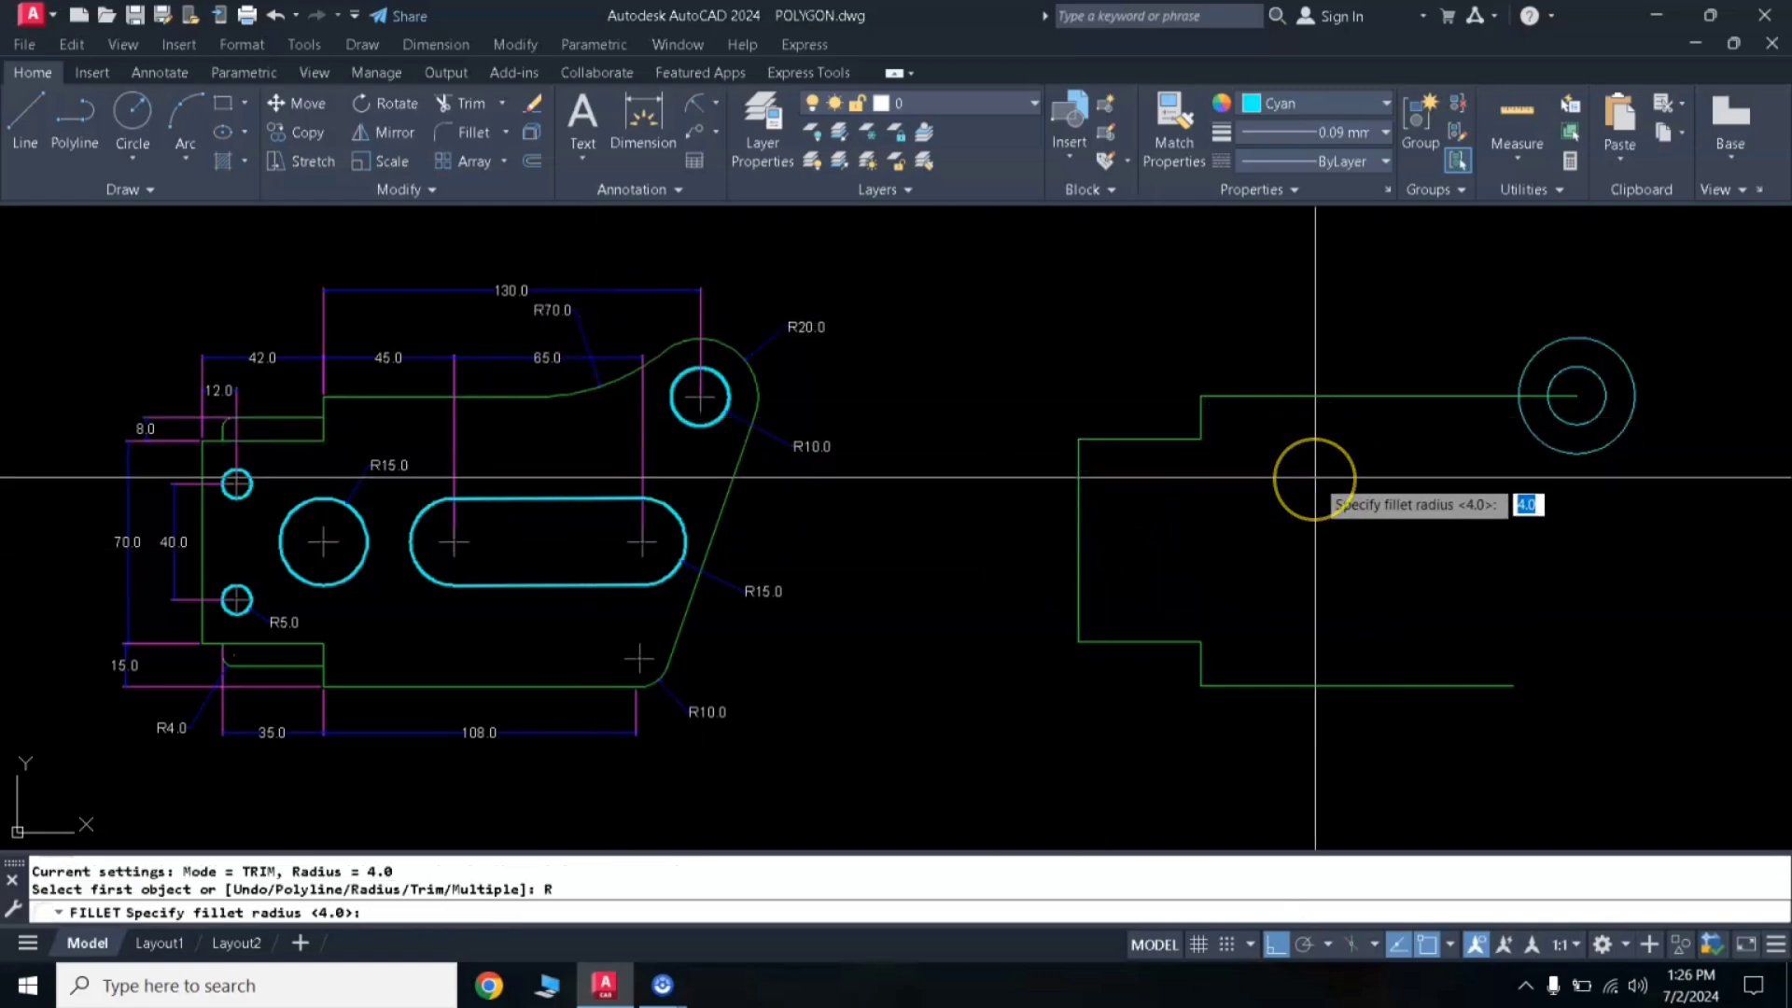
type("70")
key("Return")
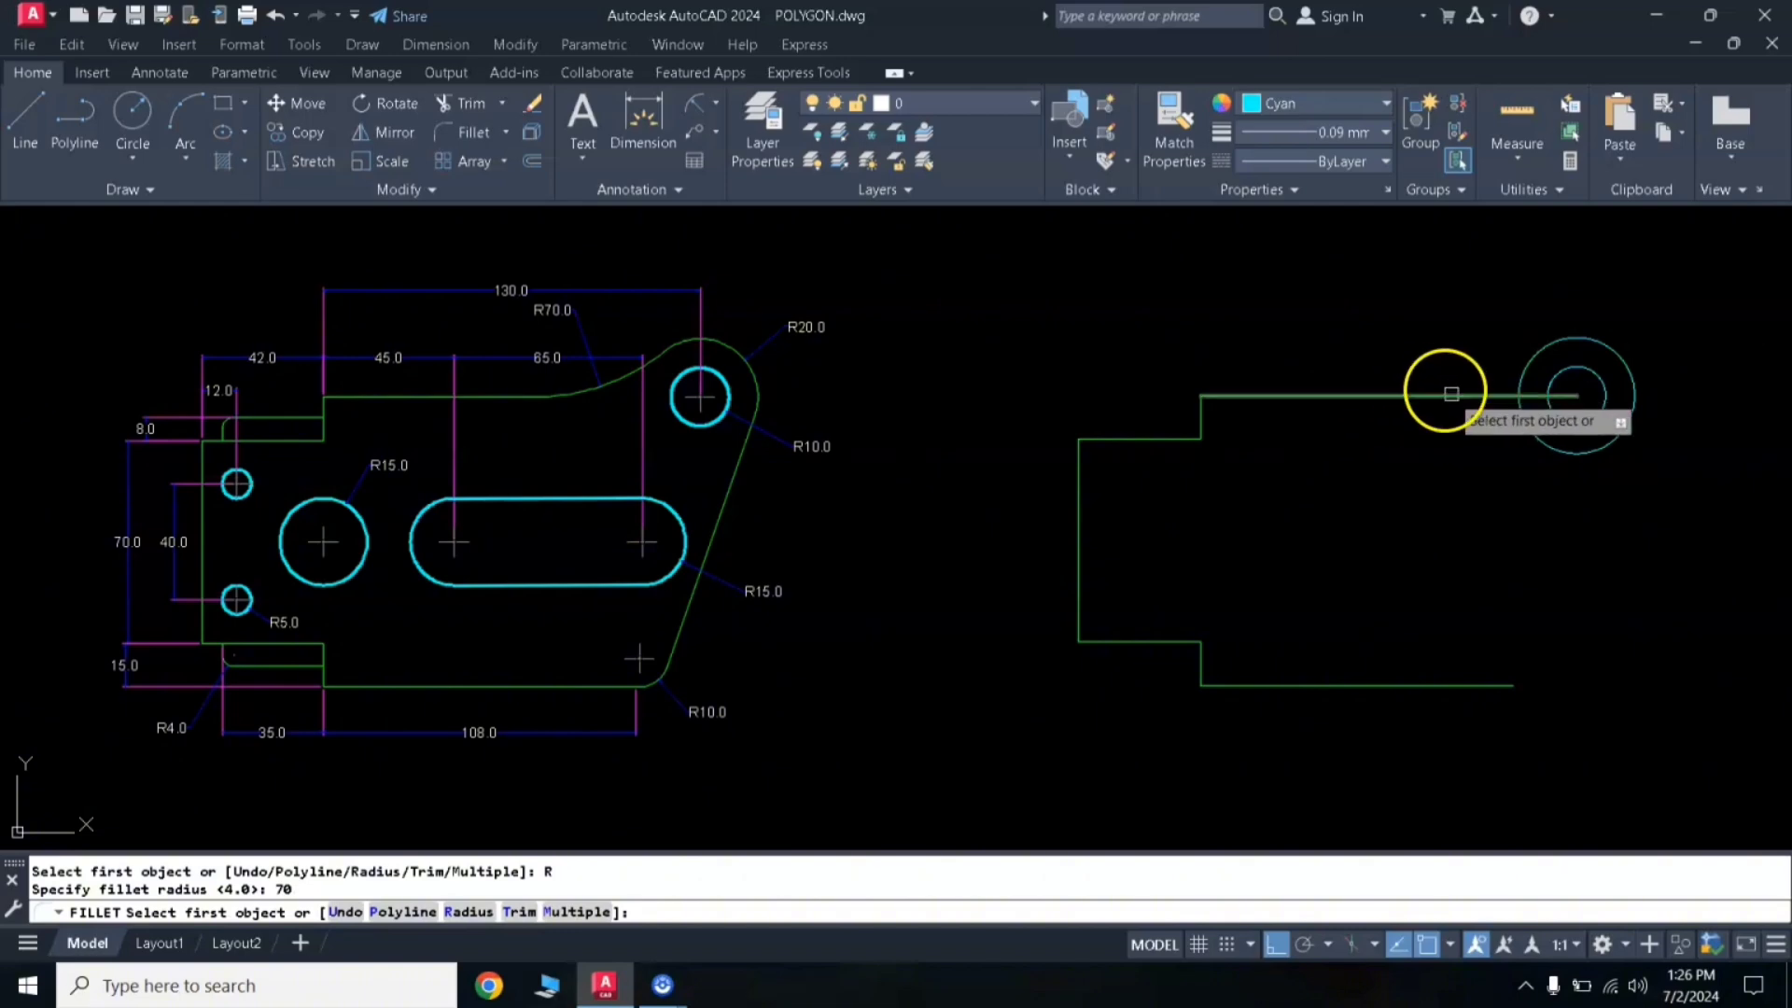
left_click(1451, 393)
left_click(1532, 357)
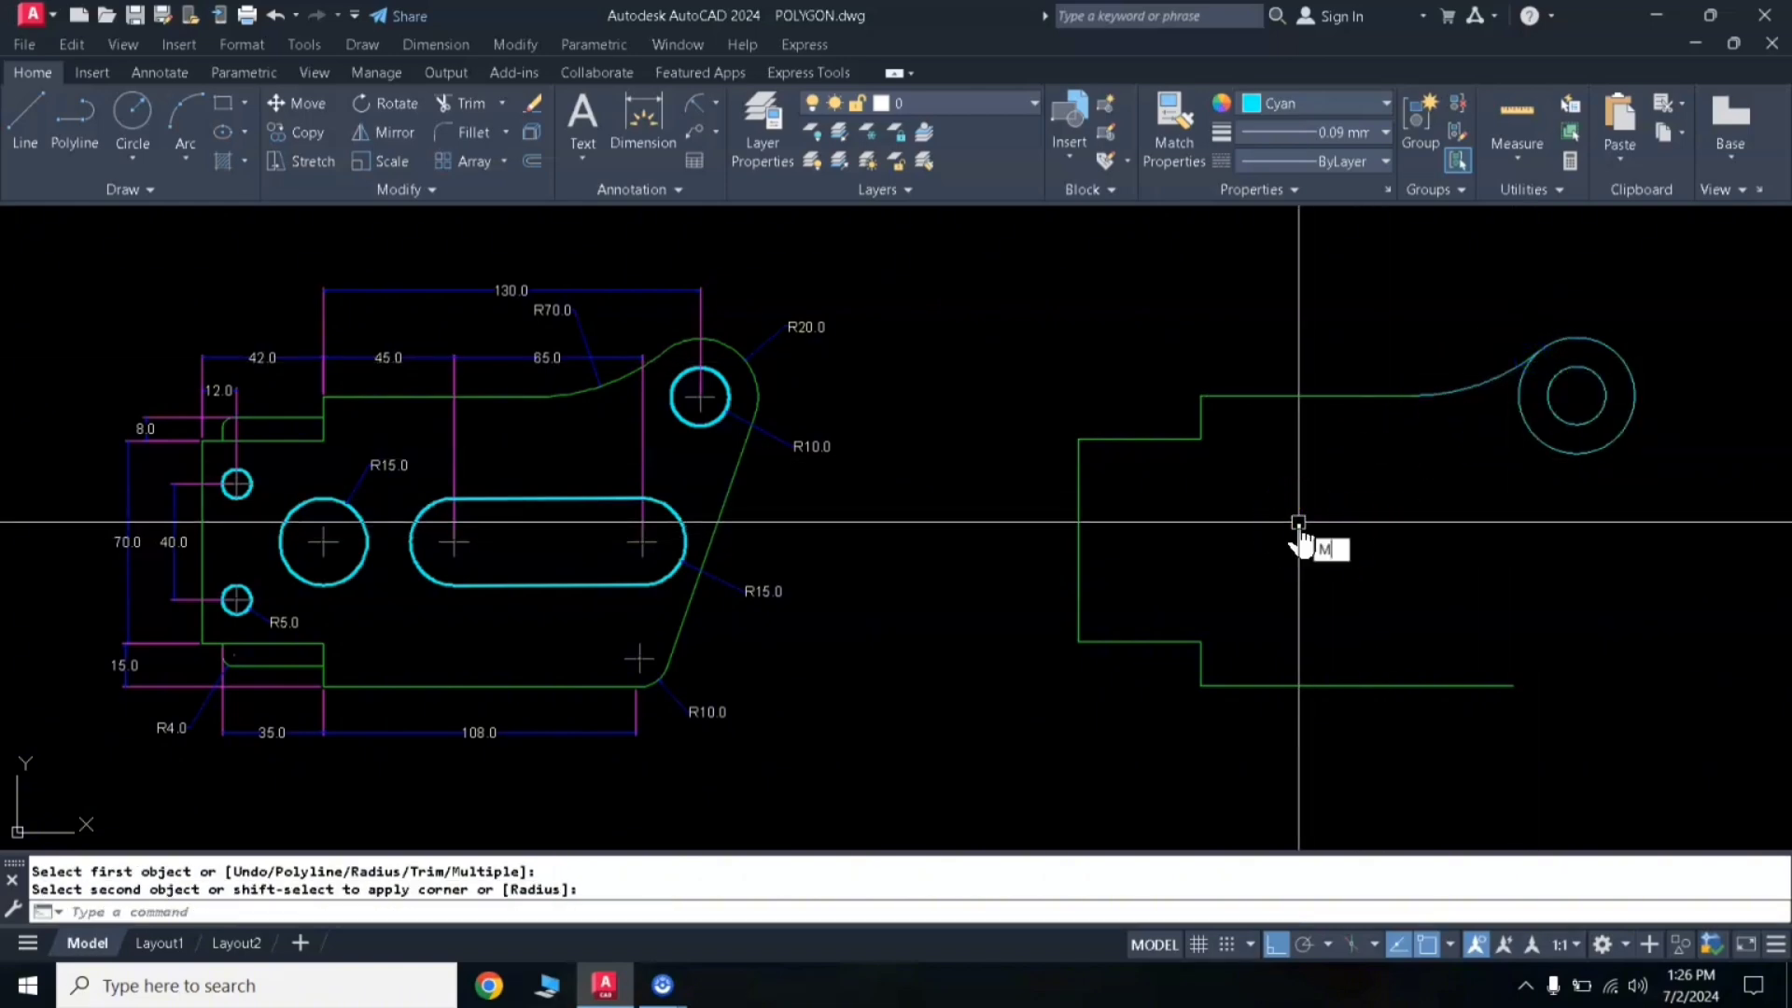
Step: Match the new arc's properties to the green top edge
type("A")
key("Return")
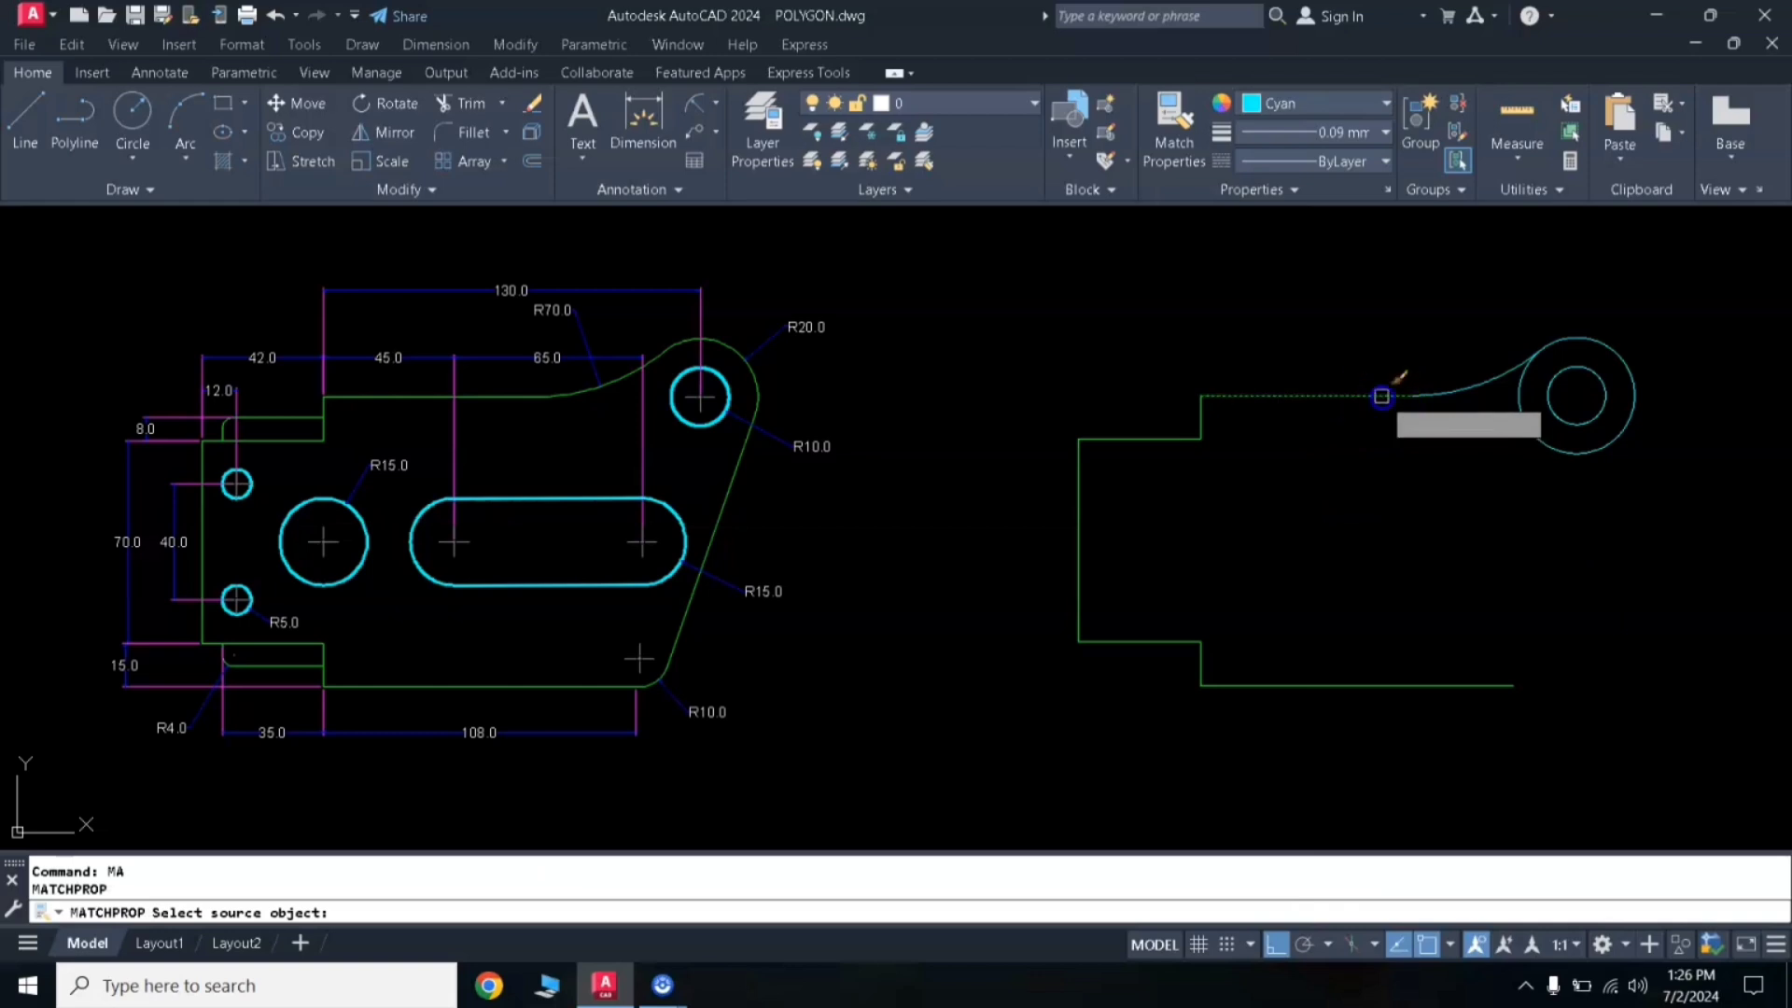
left_click(1381, 396)
left_click(1464, 388)
key("Return")
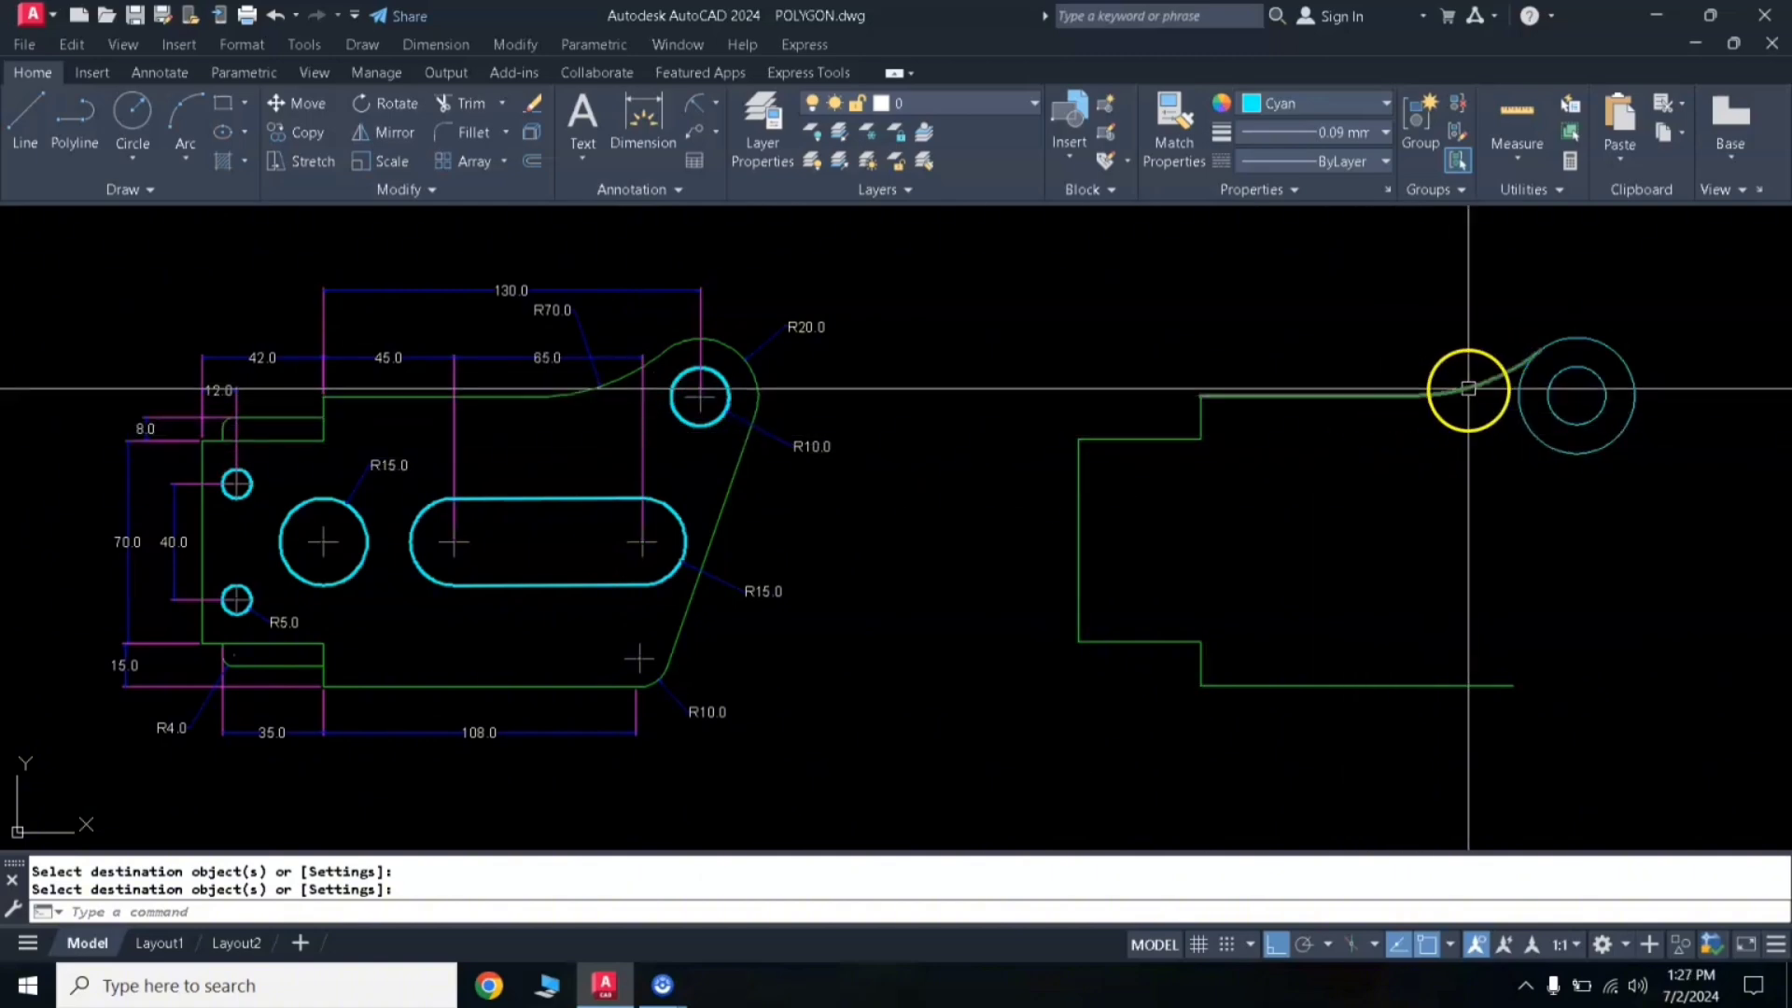
Step: Draw a 20-diameter circle at the bottom edge's right end
key("Escape")
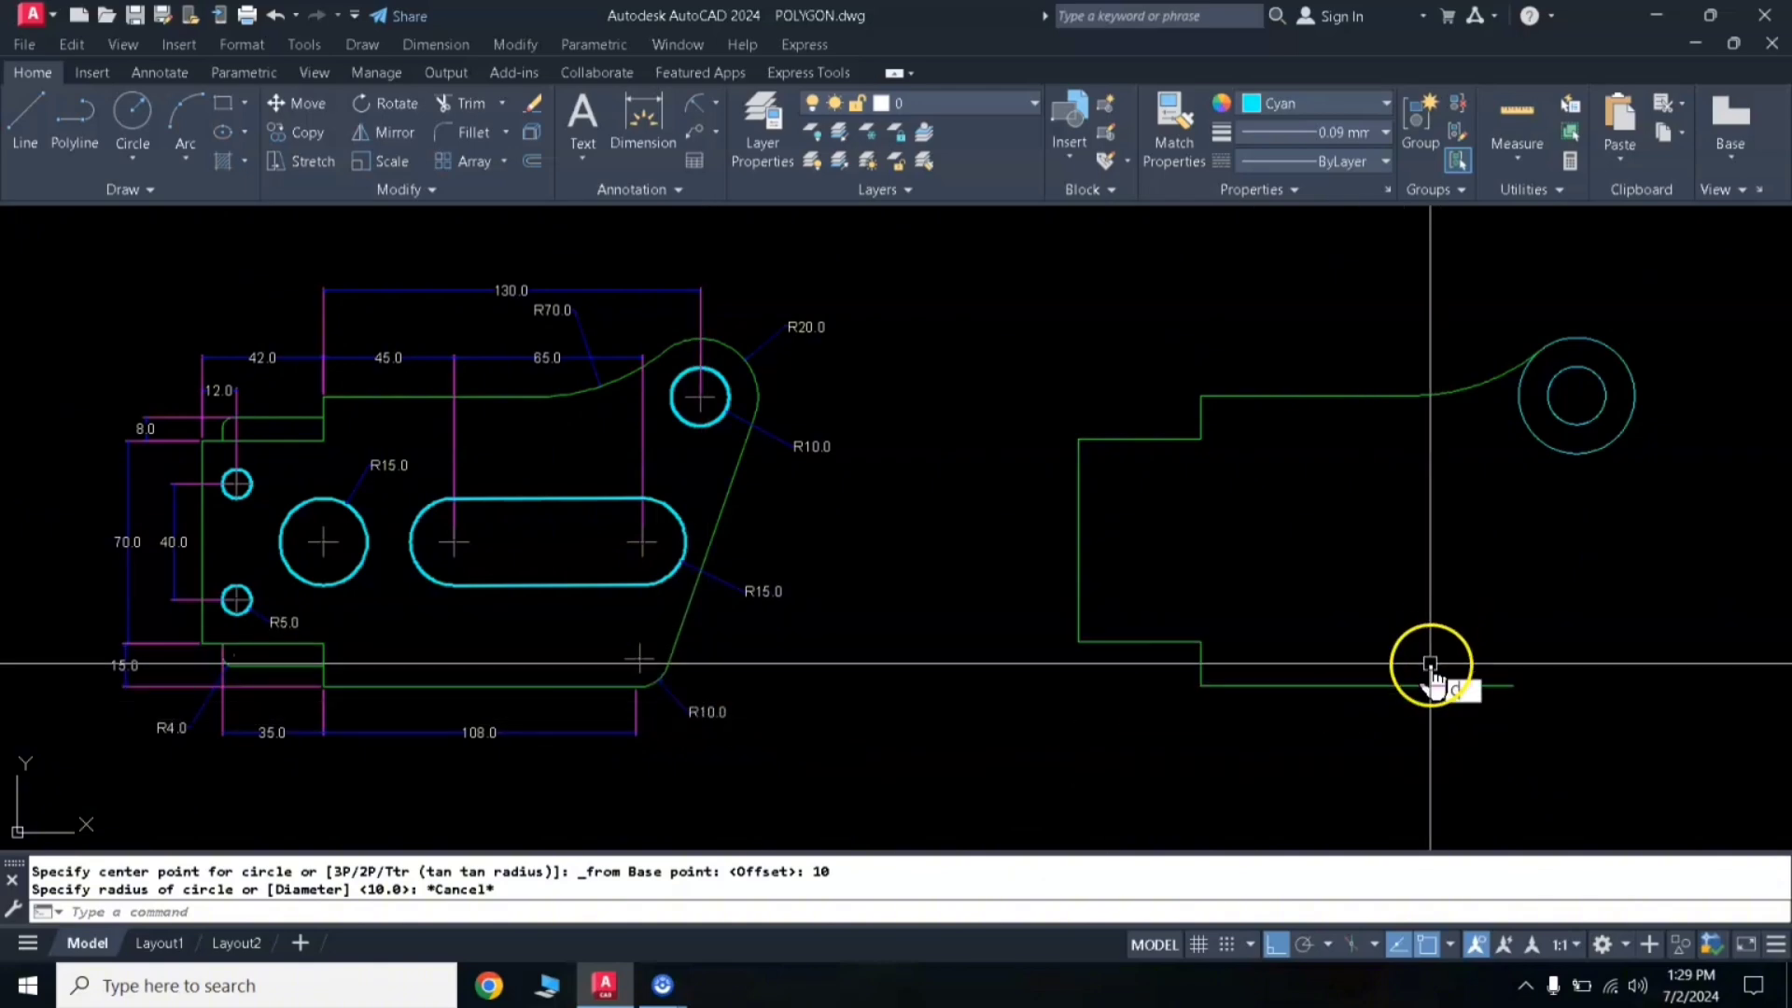
type("c")
key("Return")
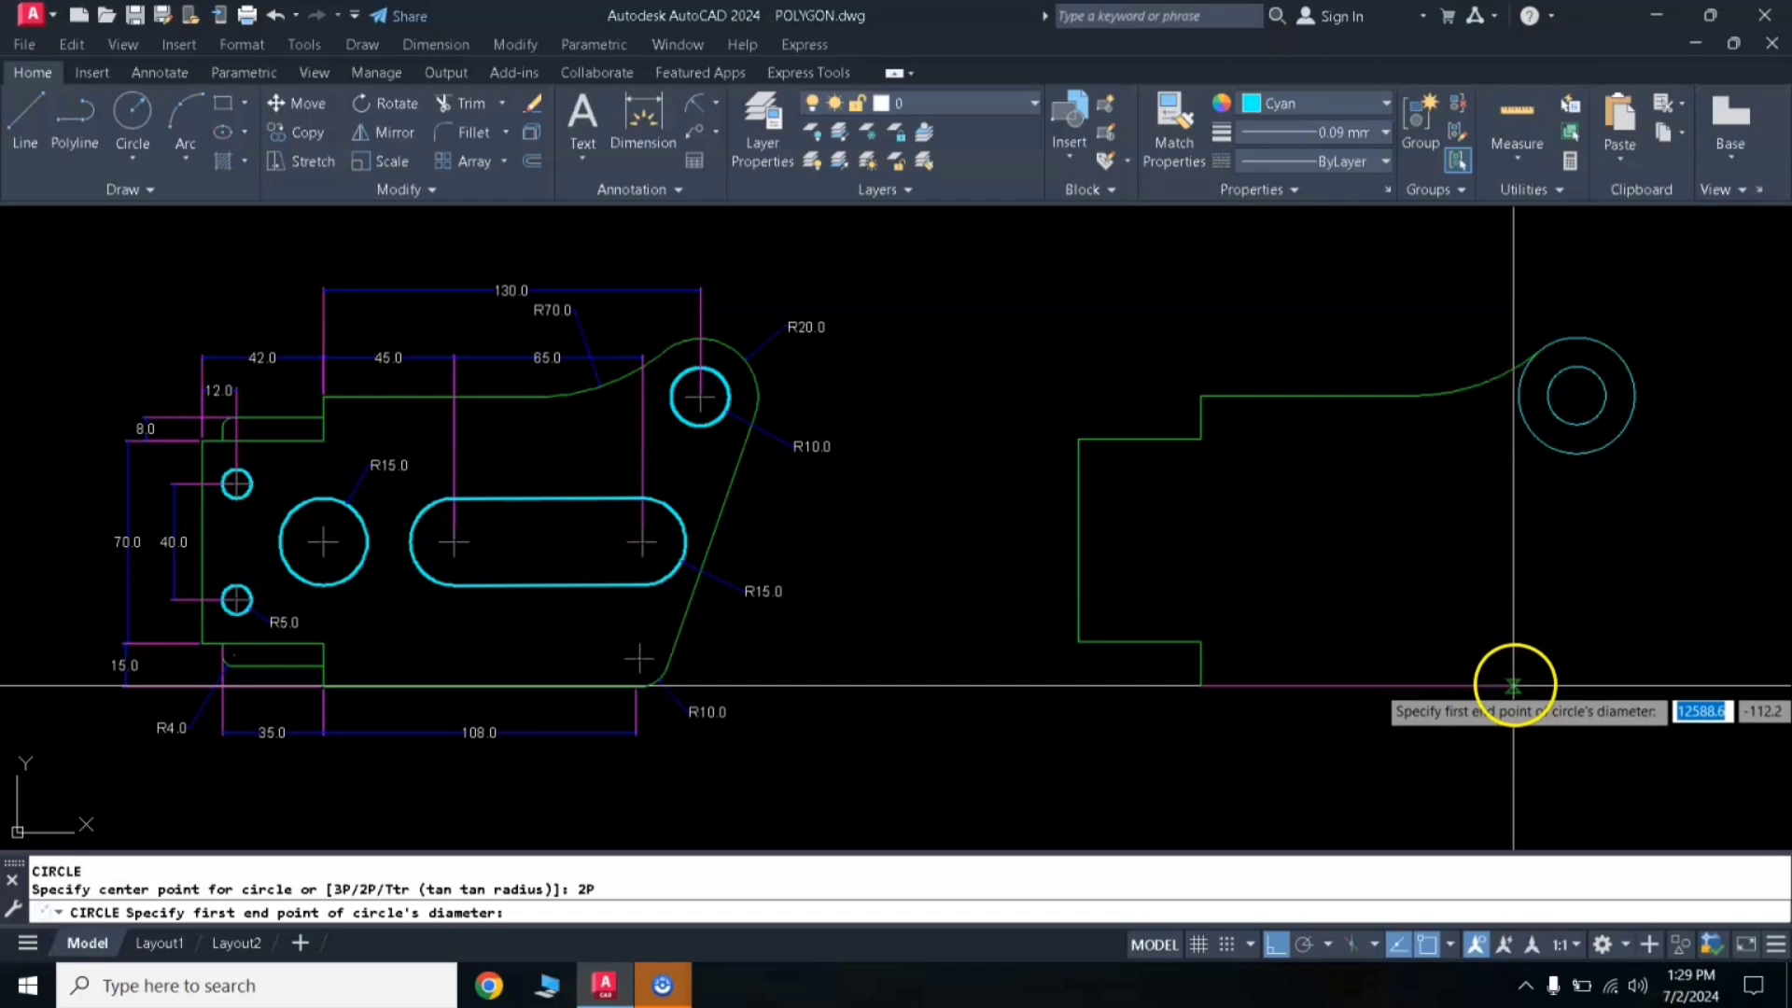
left_click(1514, 686)
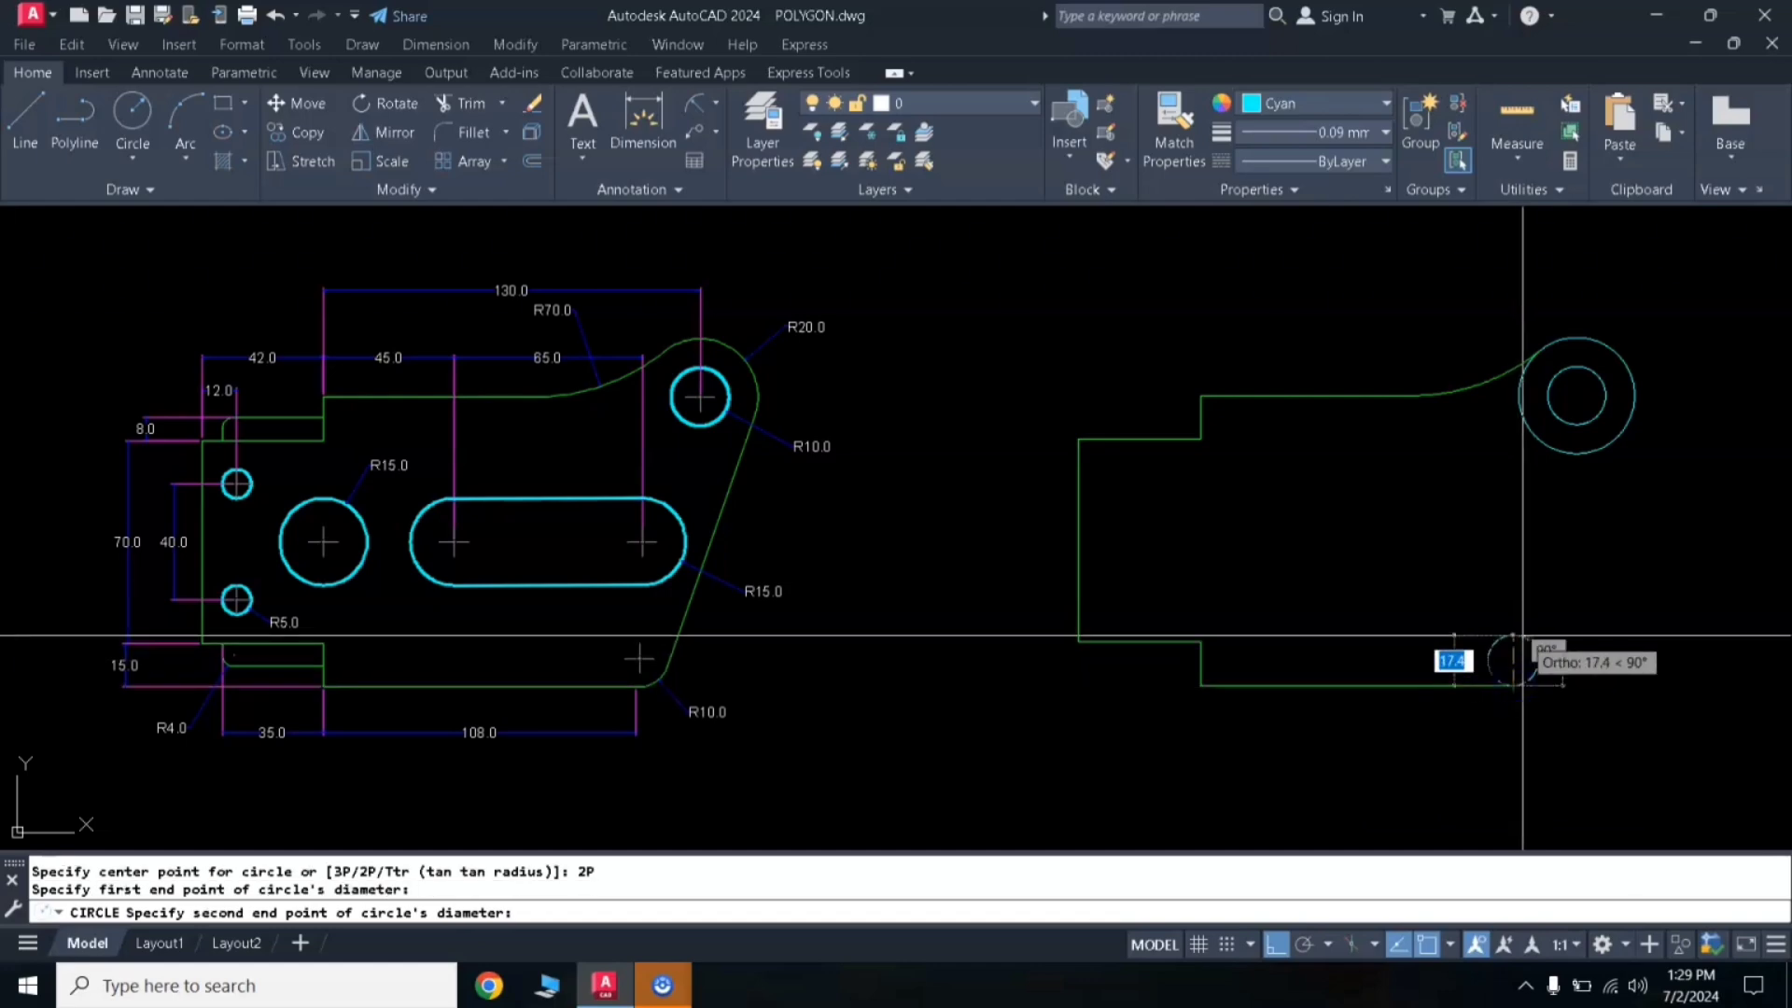
left_click(1517, 661)
type("20")
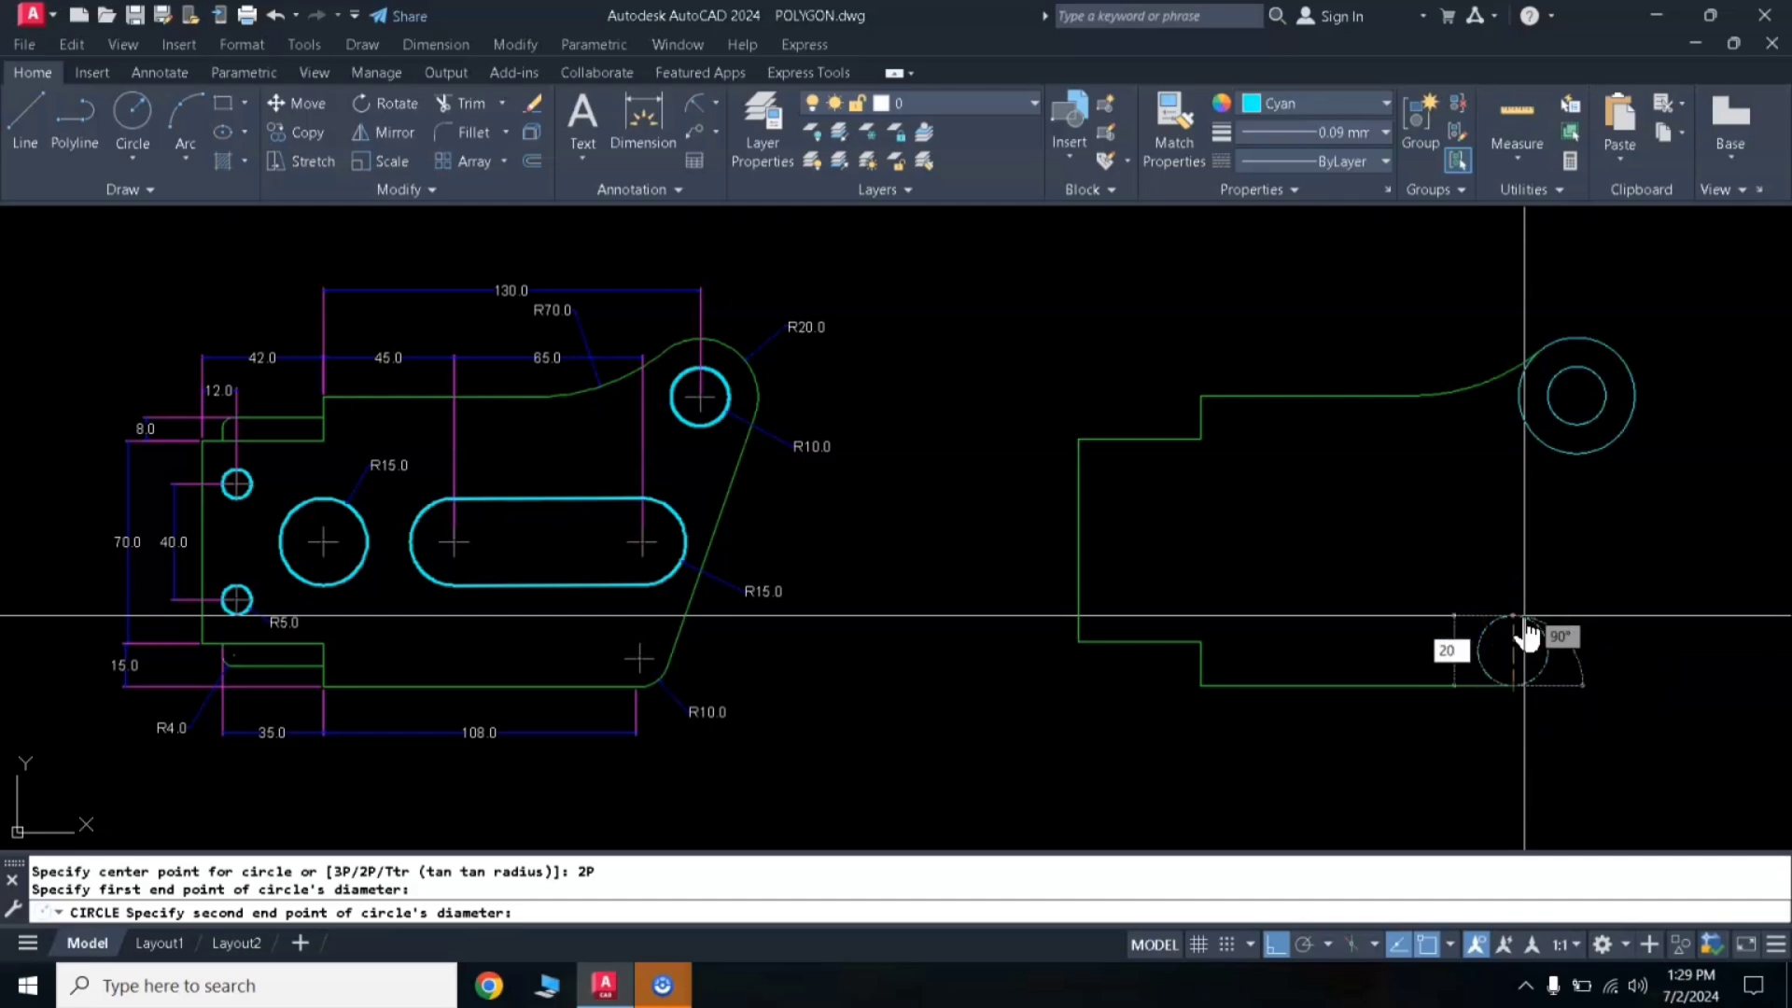
key("Return")
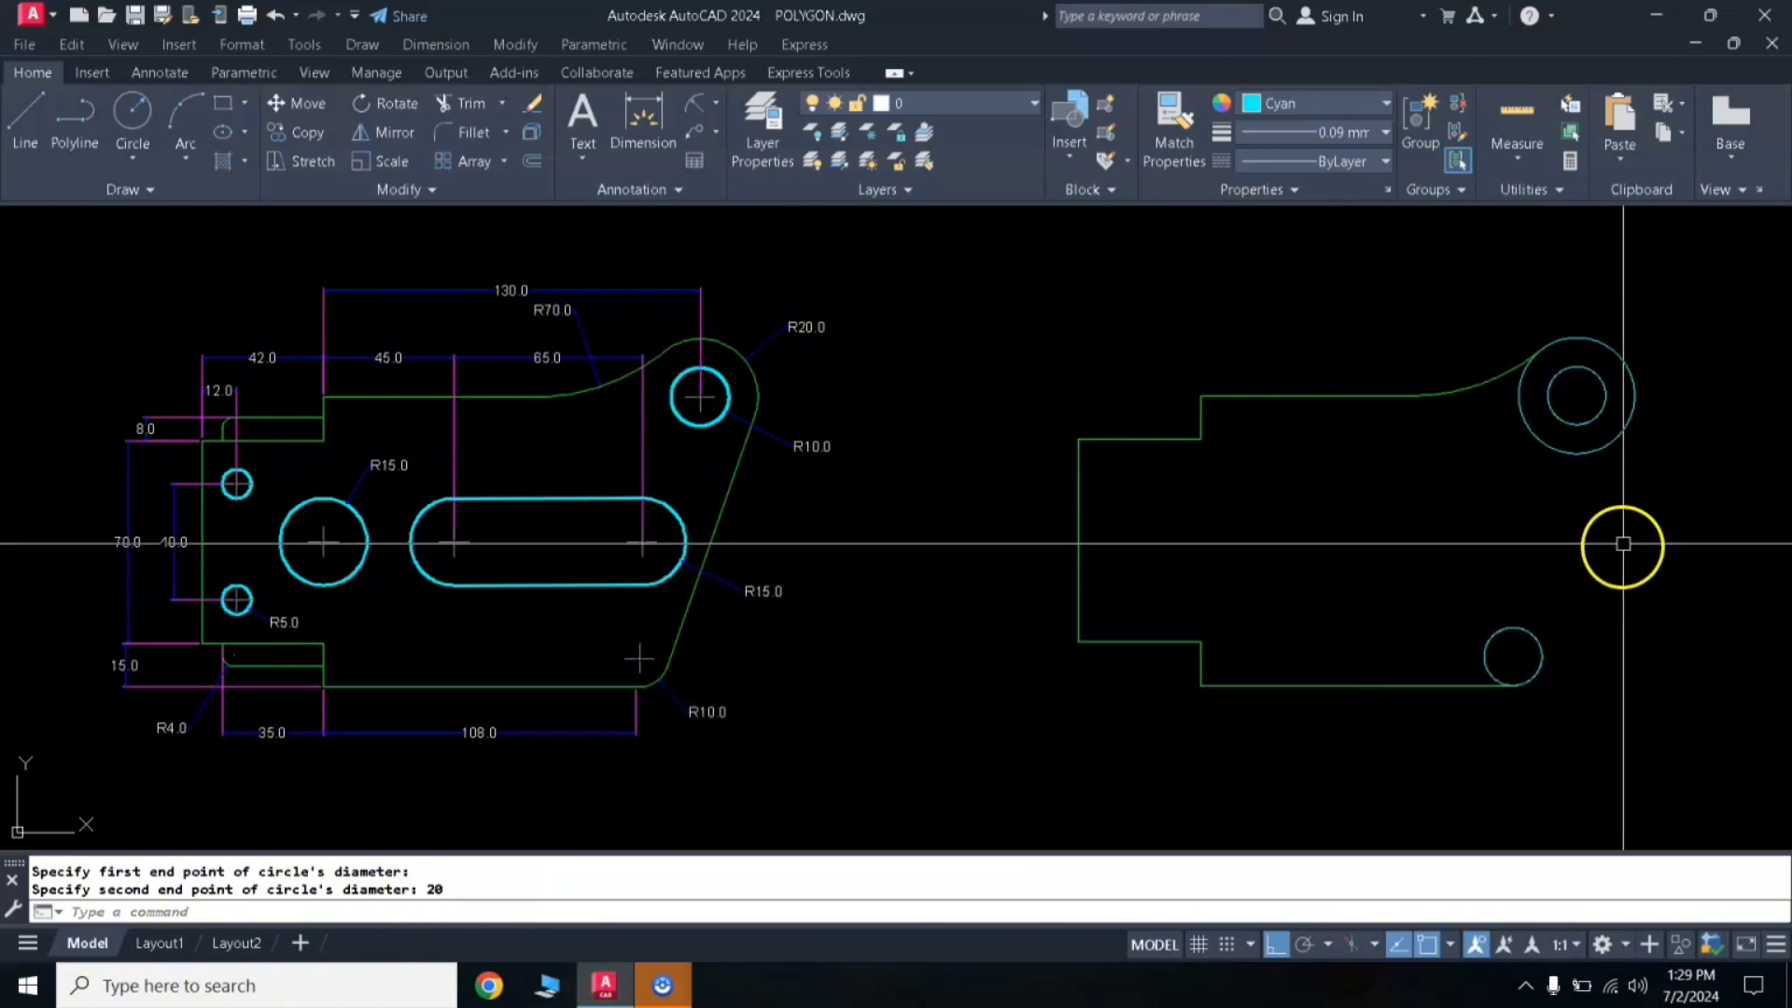
Step: Draw a line tangent to the large upper circle and the small bottom circle
type("L")
key("Return")
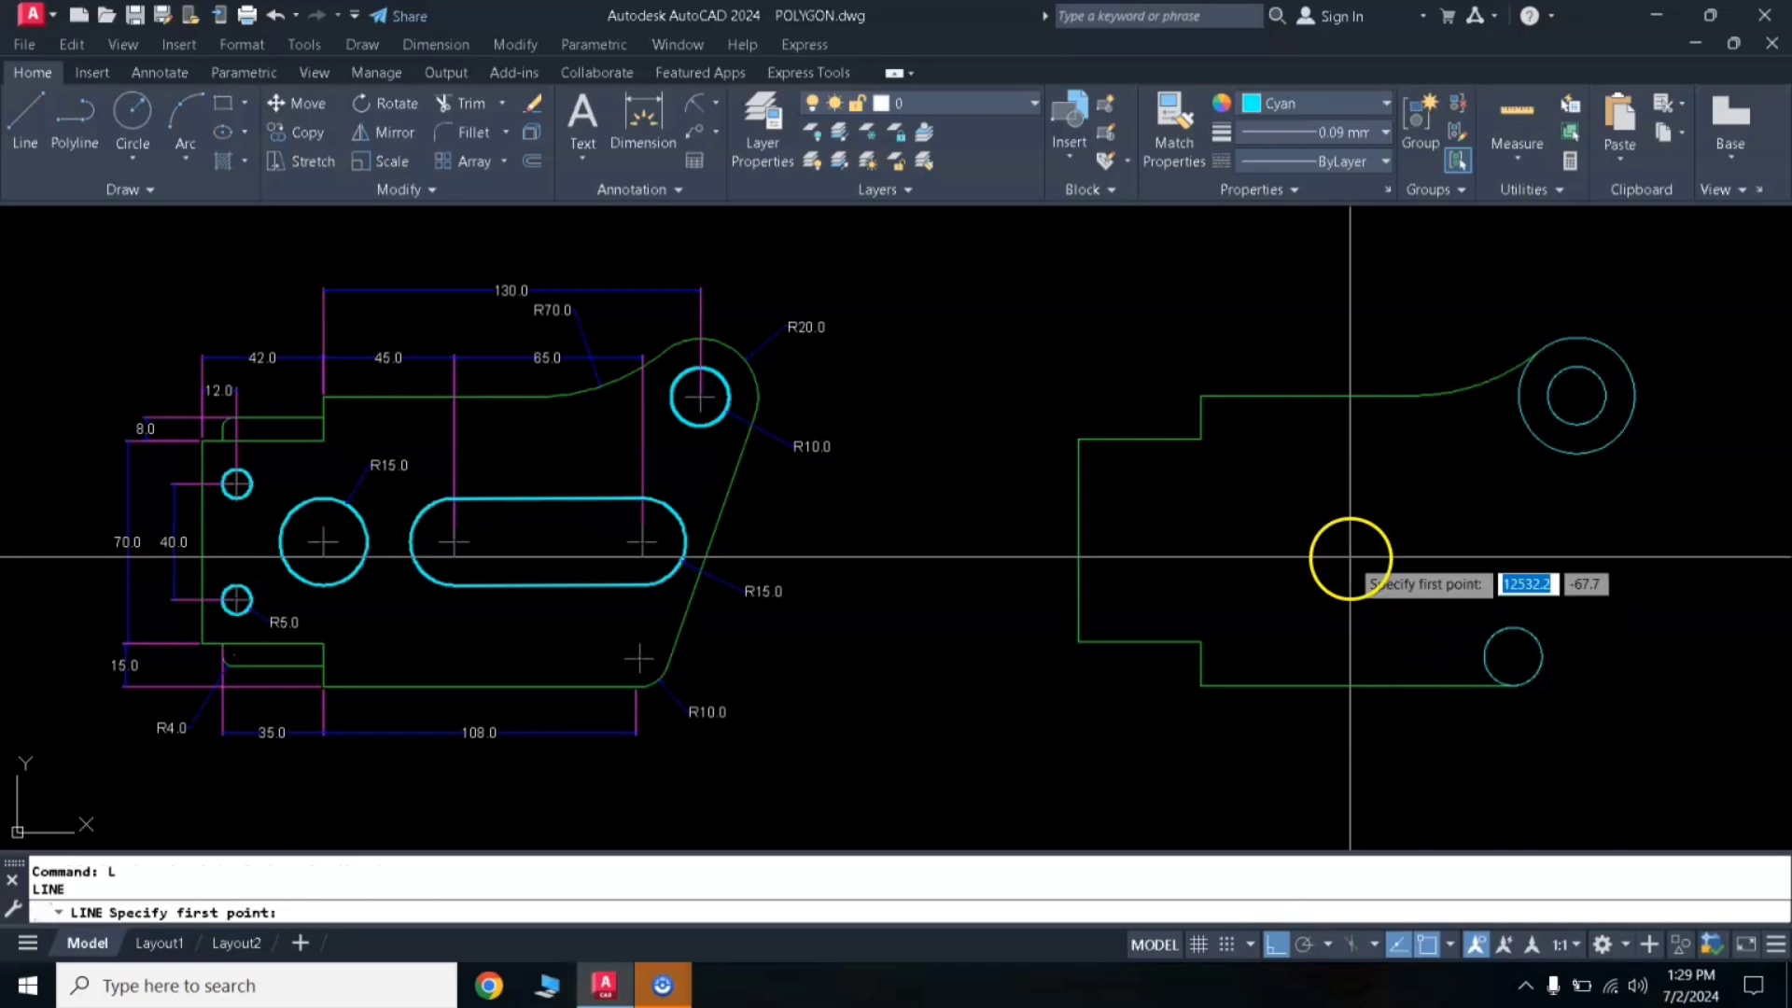
right_click(1343, 585, "shift")
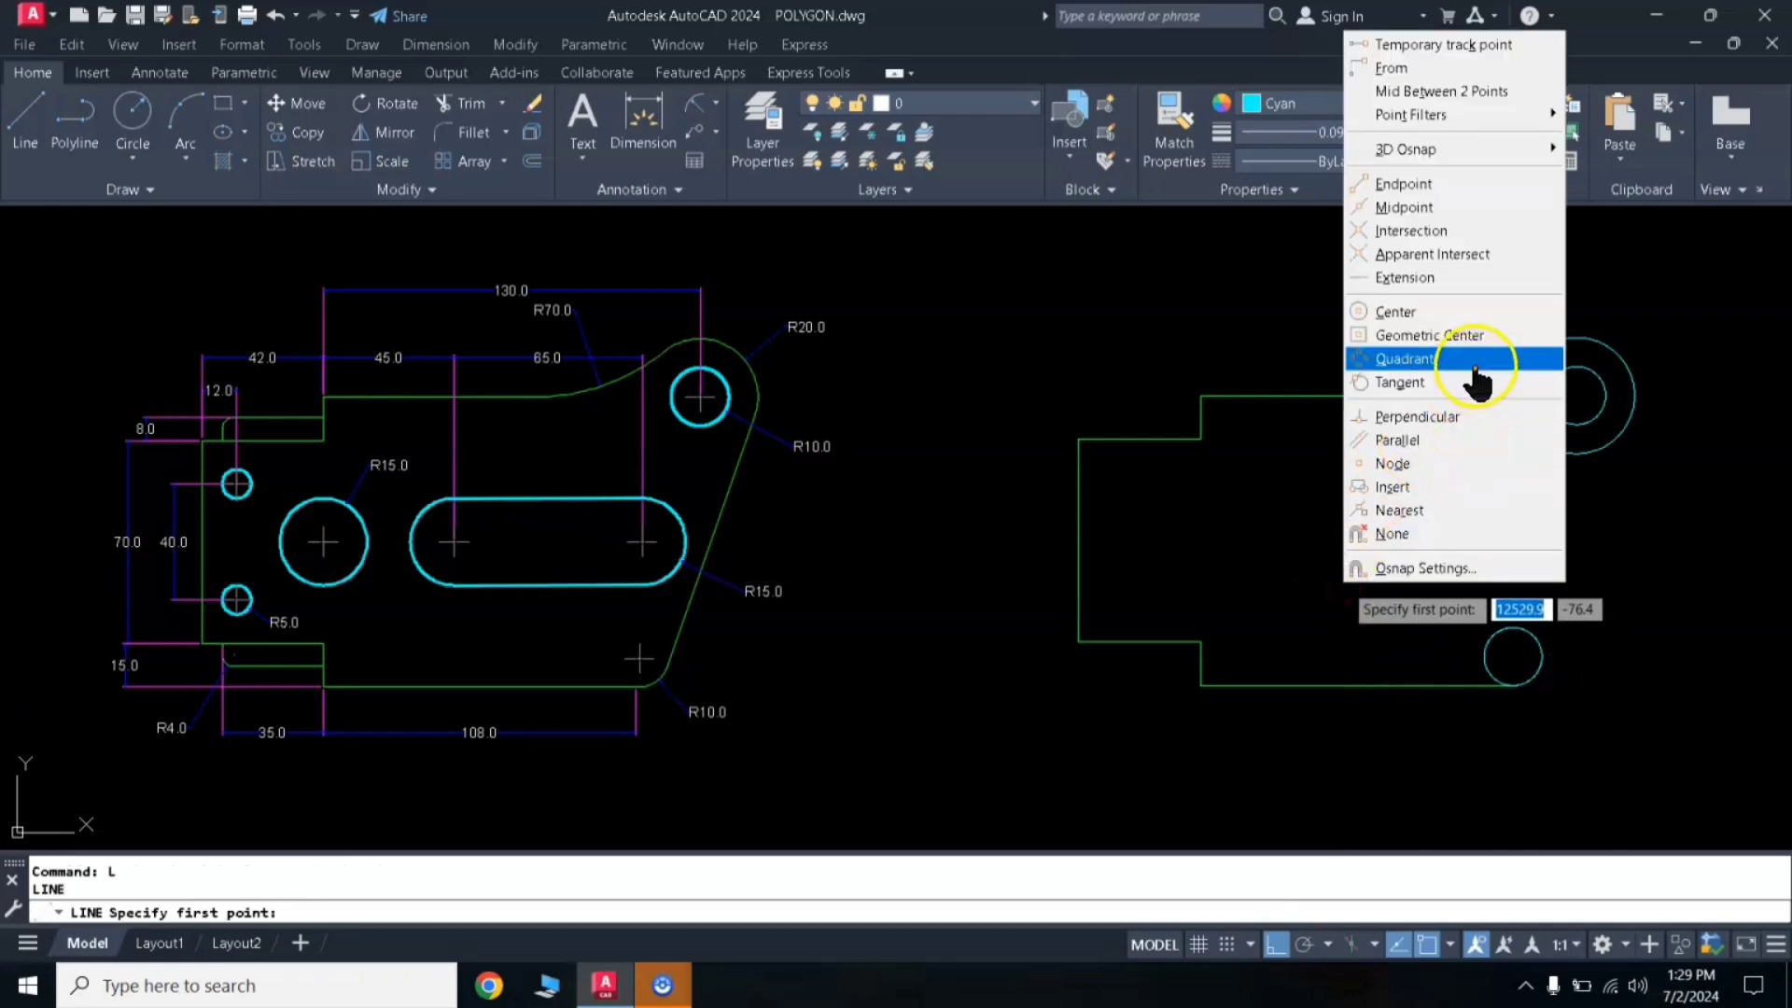
left_click(1414, 384)
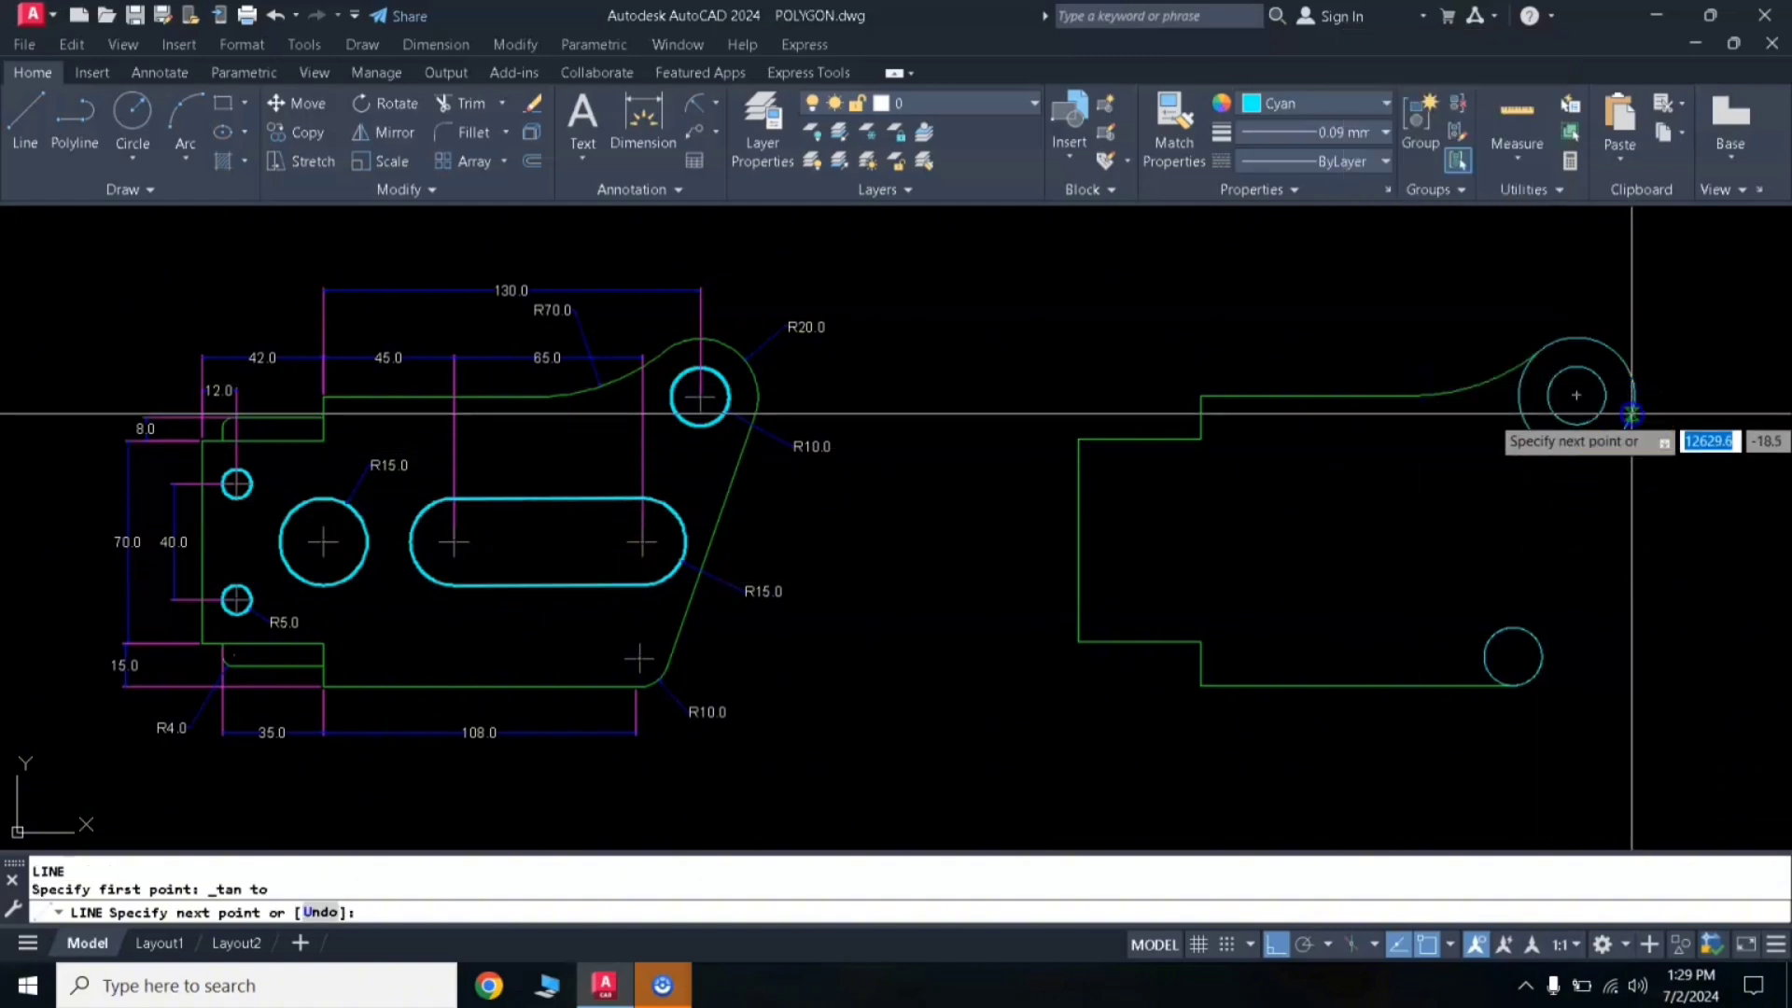
right_click(1445, 492, "shift")
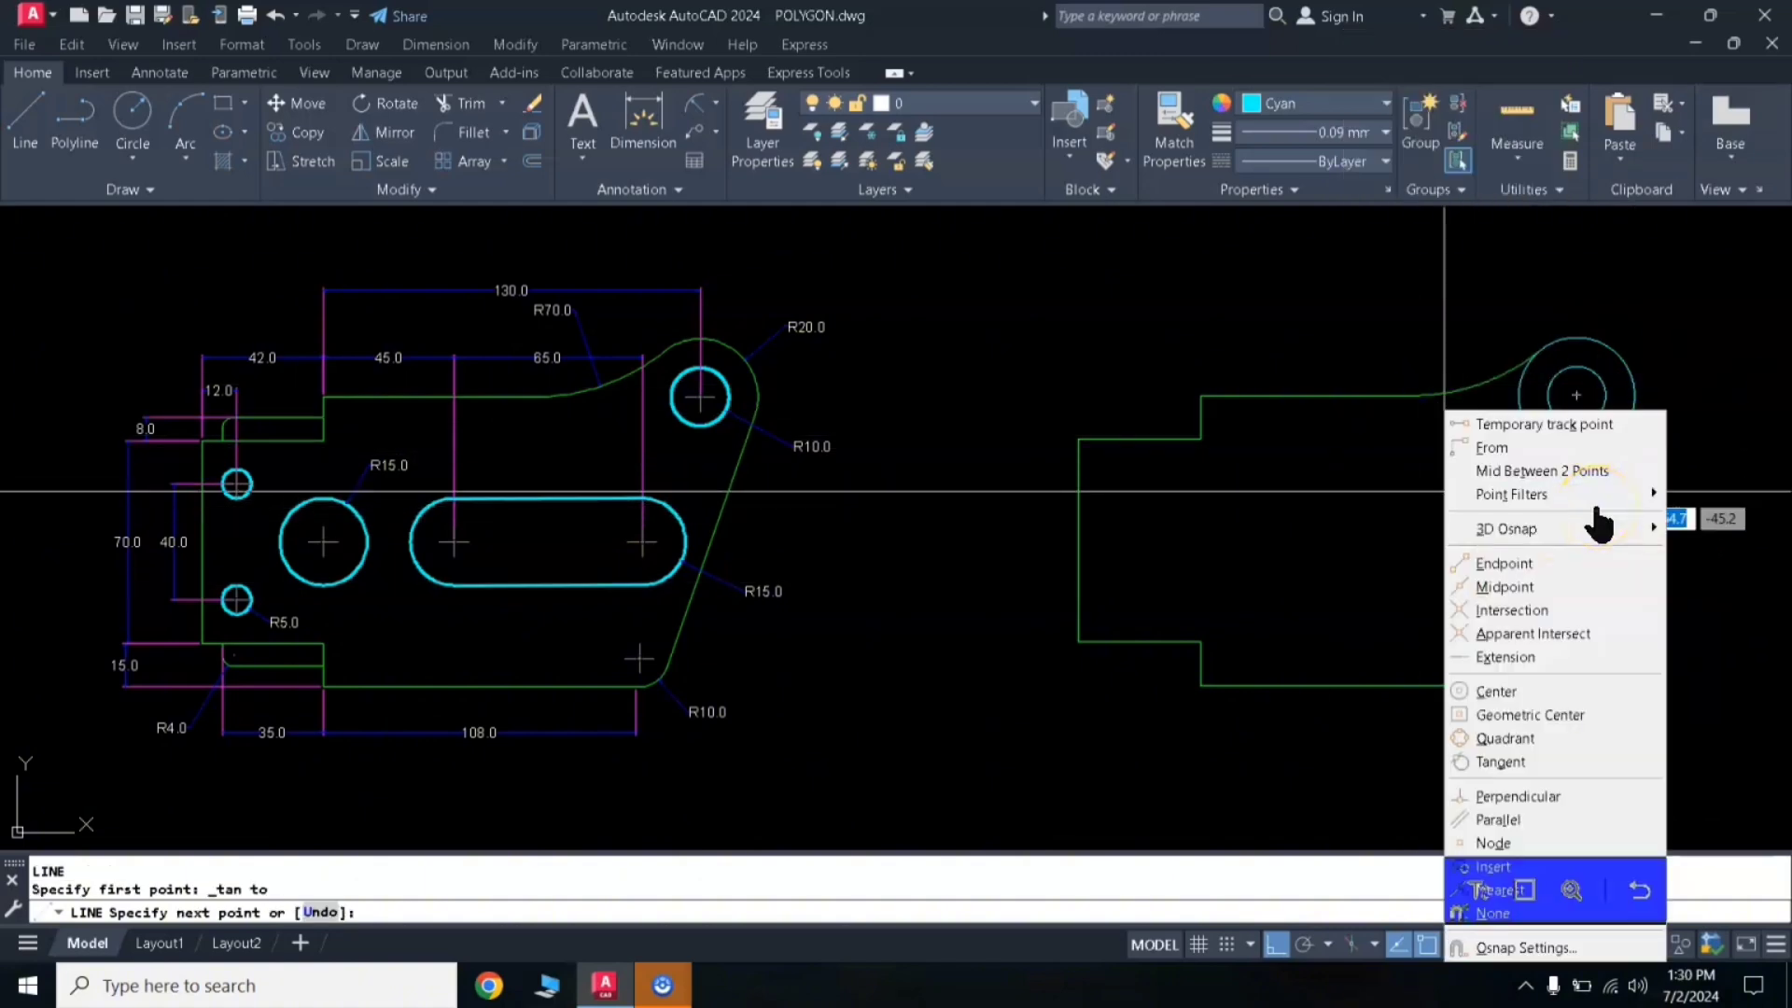
left_click(1521, 762)
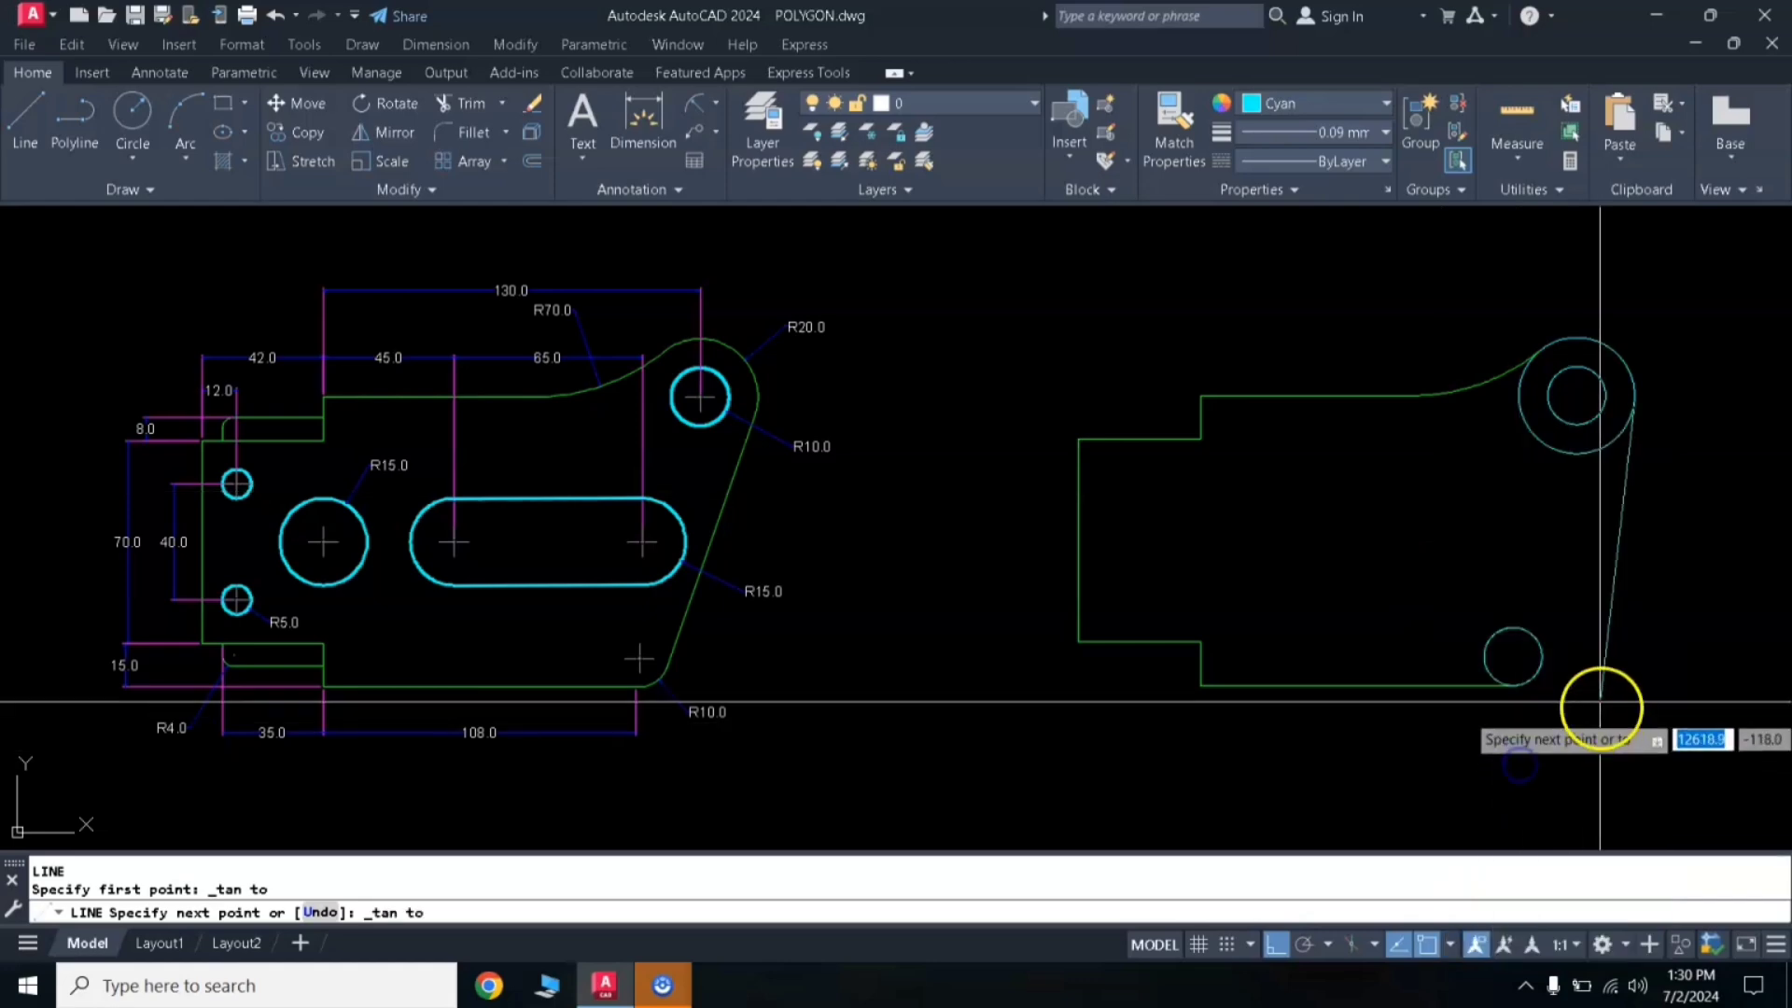
left_click(1541, 671)
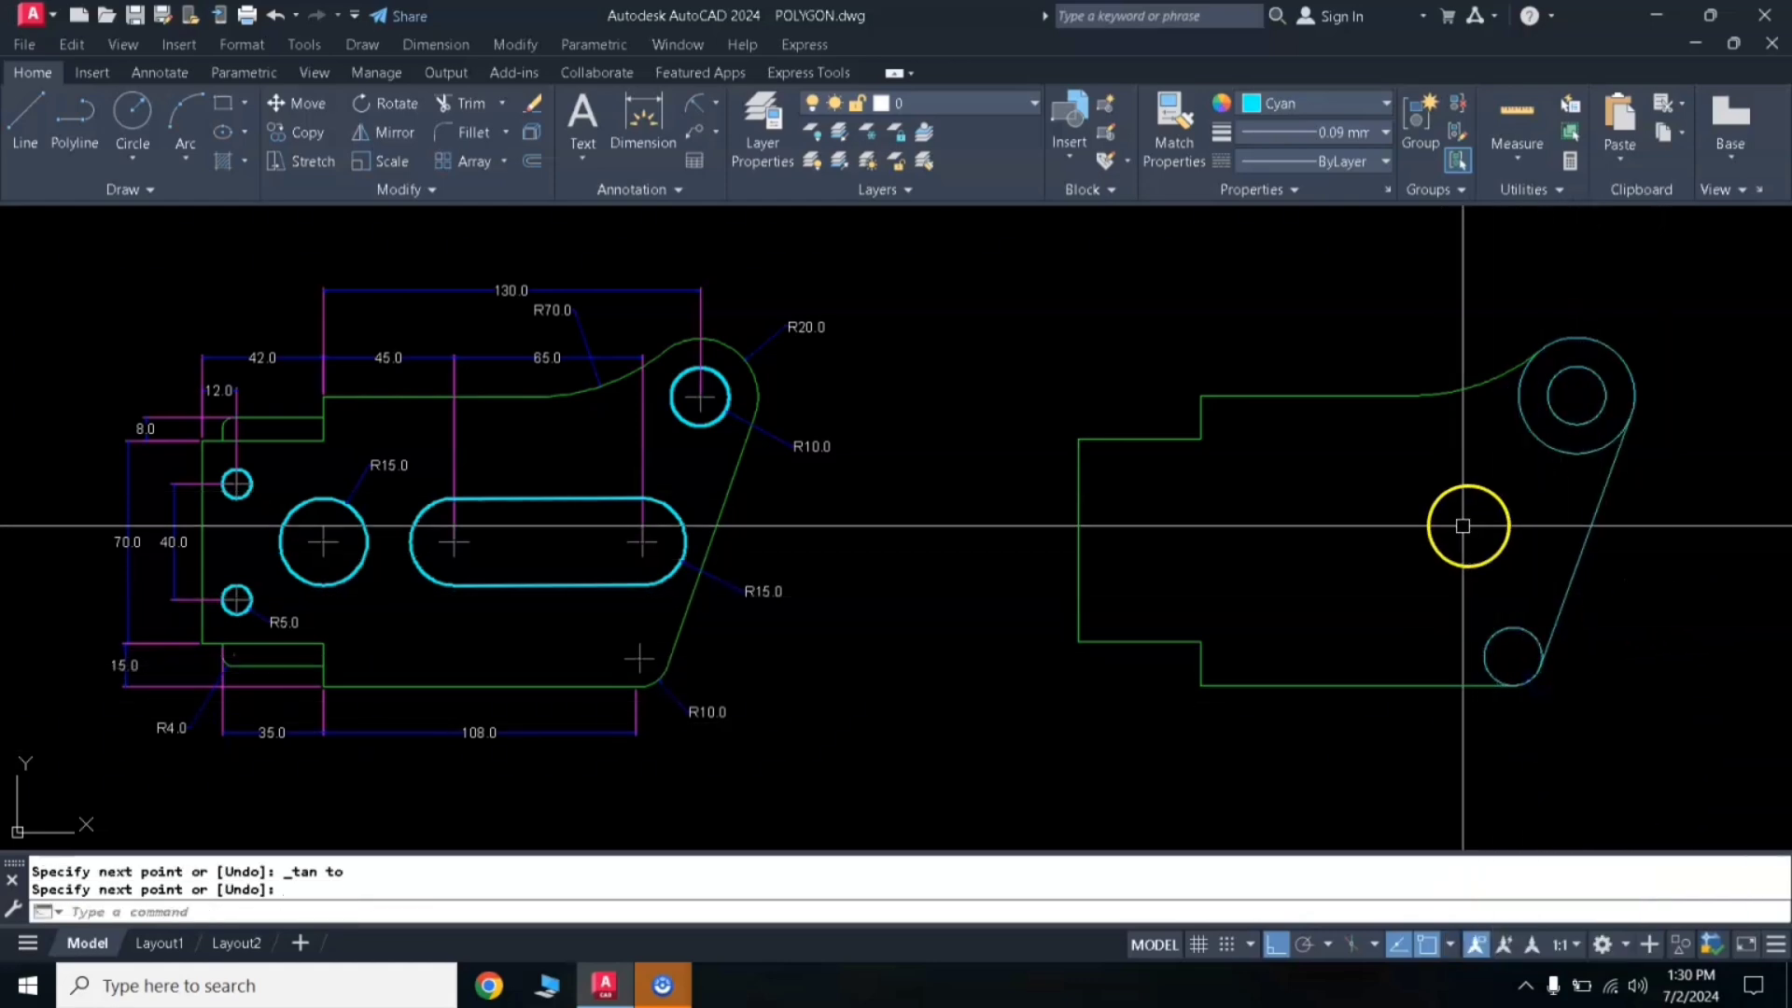
Step: Give the small circle and slanted edge the green bottom edge's properties with MATCHPROP
type("MA")
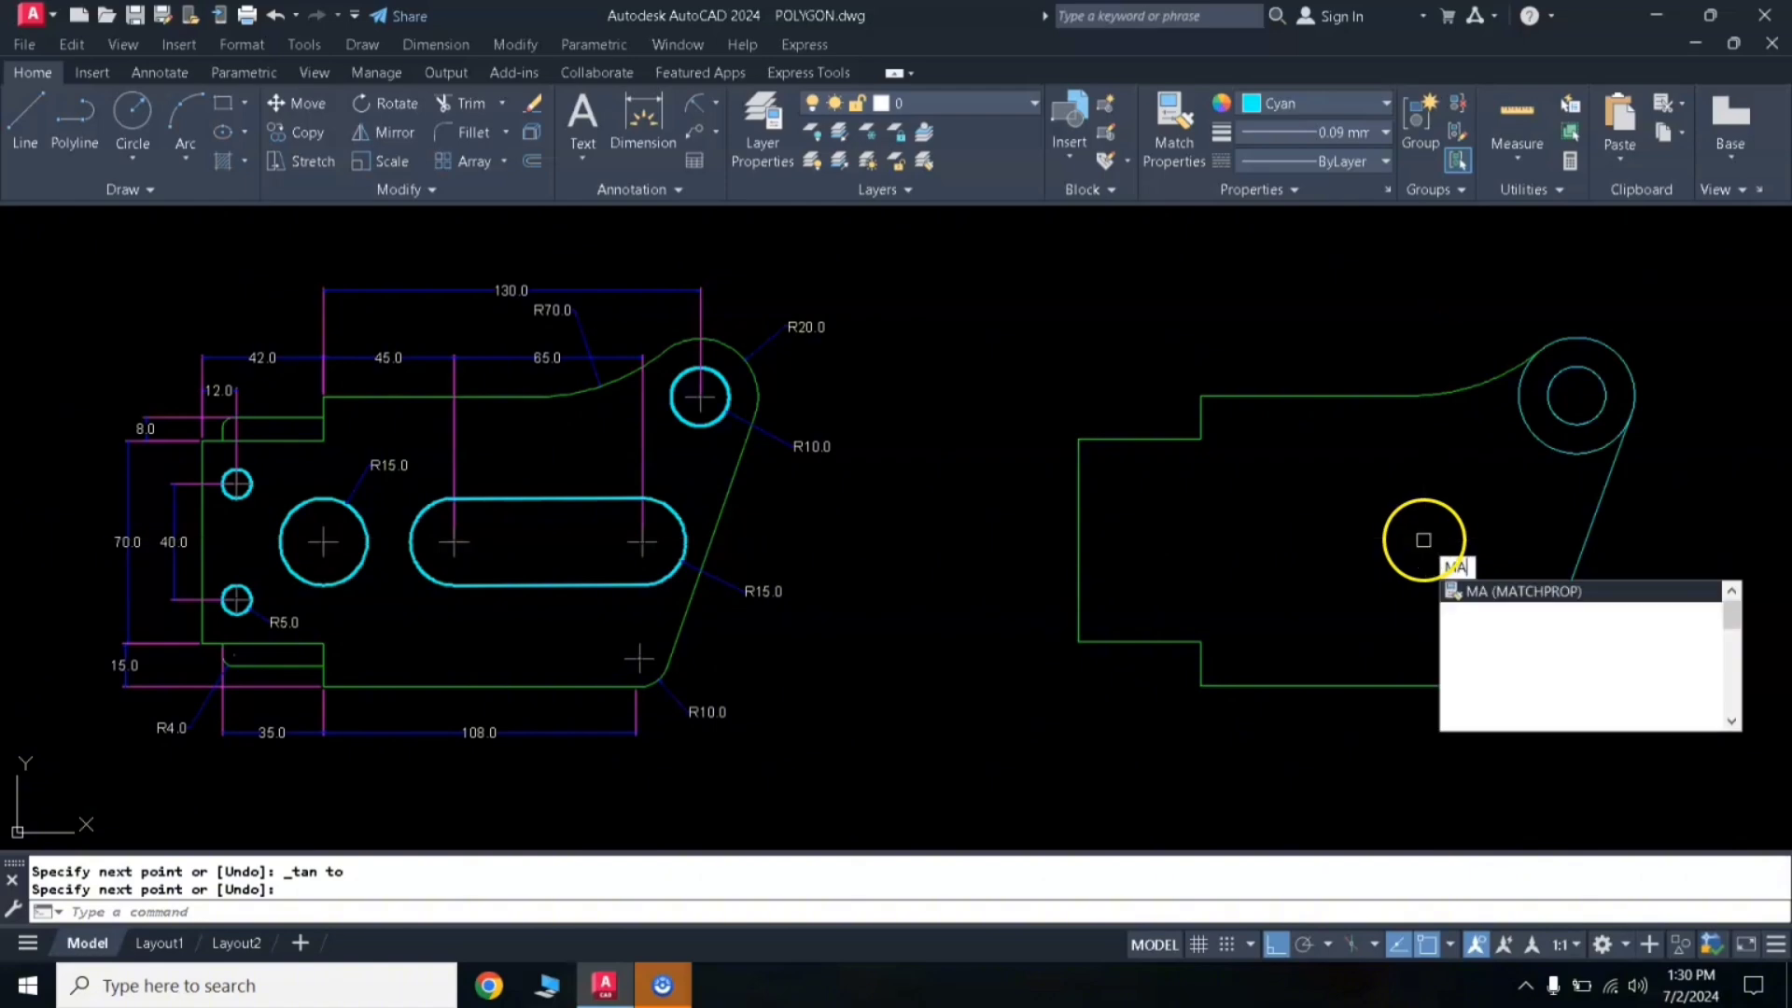
key("Return")
left_click(1450, 682)
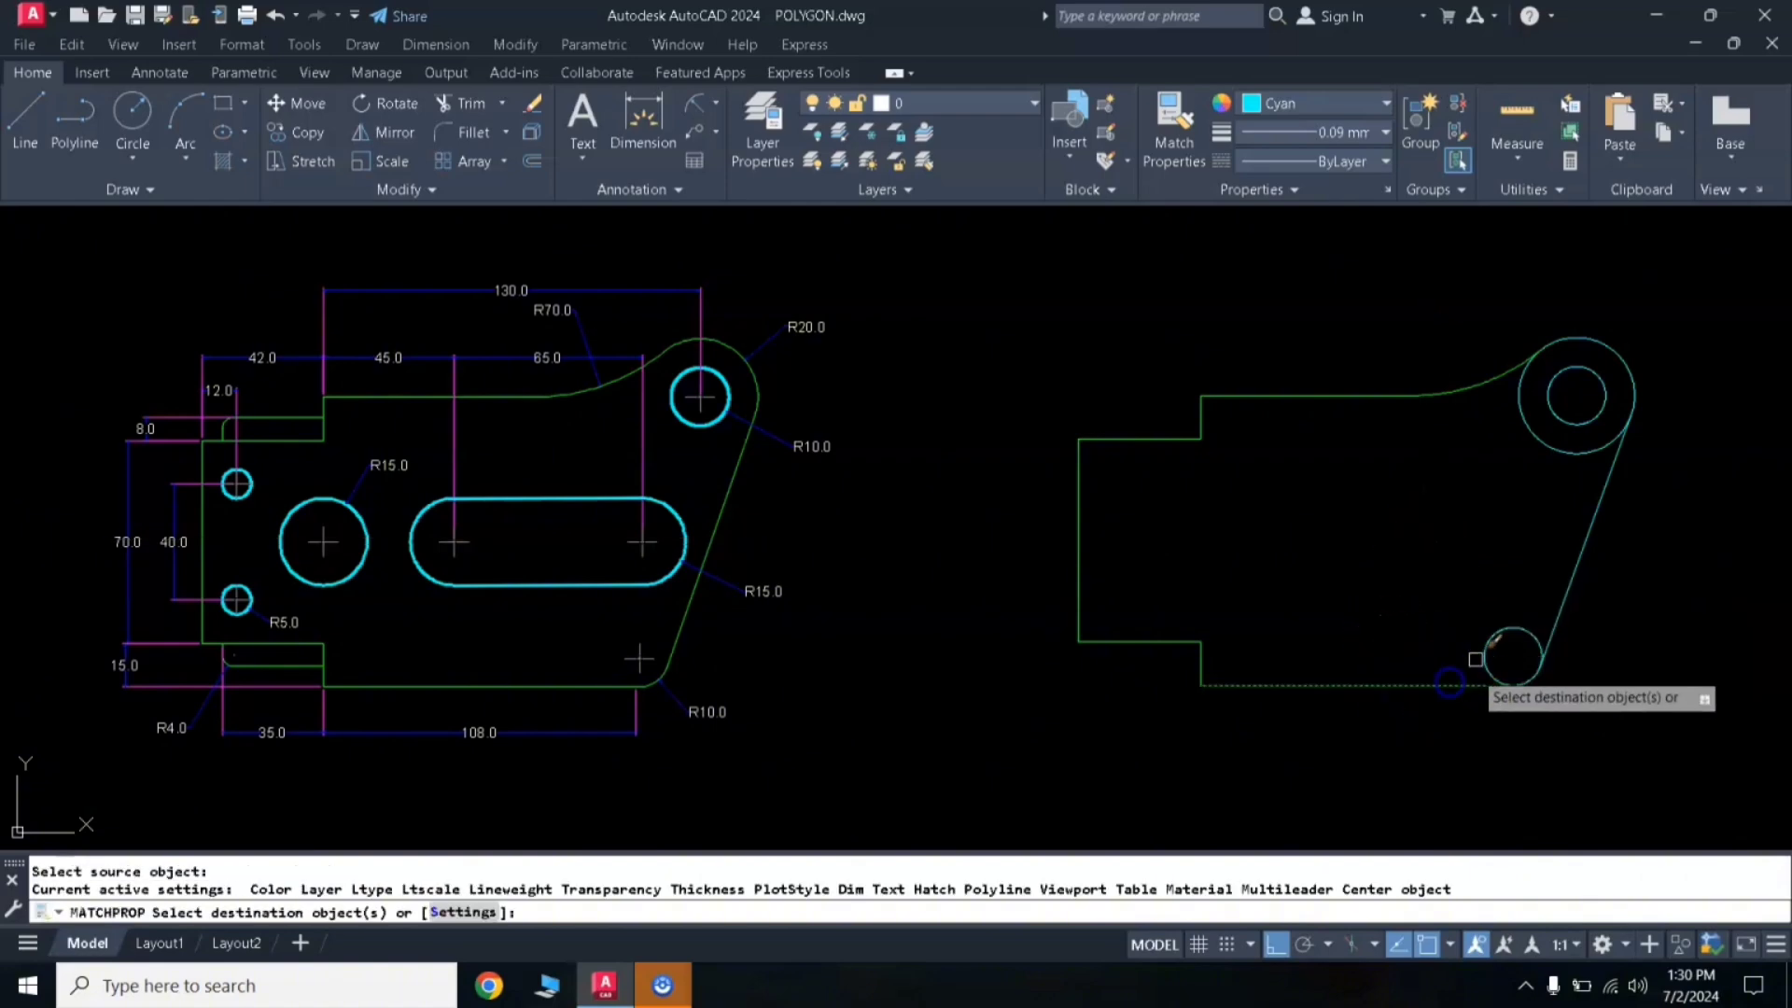
left_click(1490, 643)
left_click(1560, 572)
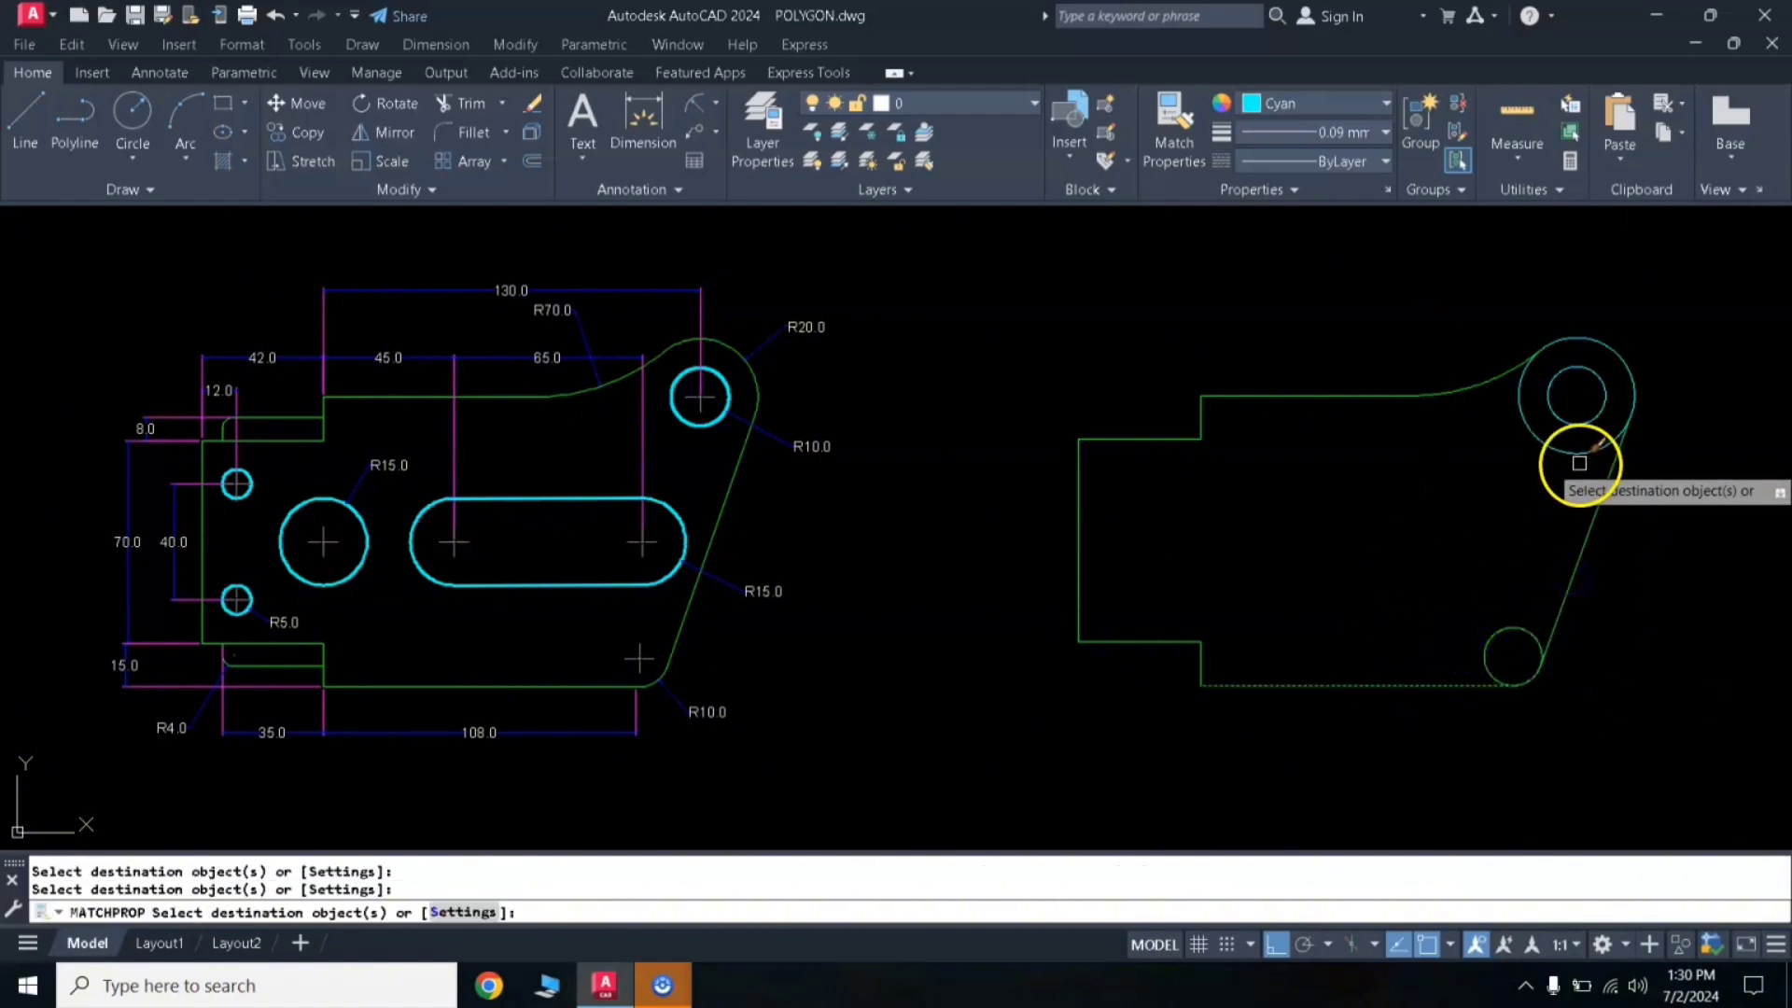
key("Return")
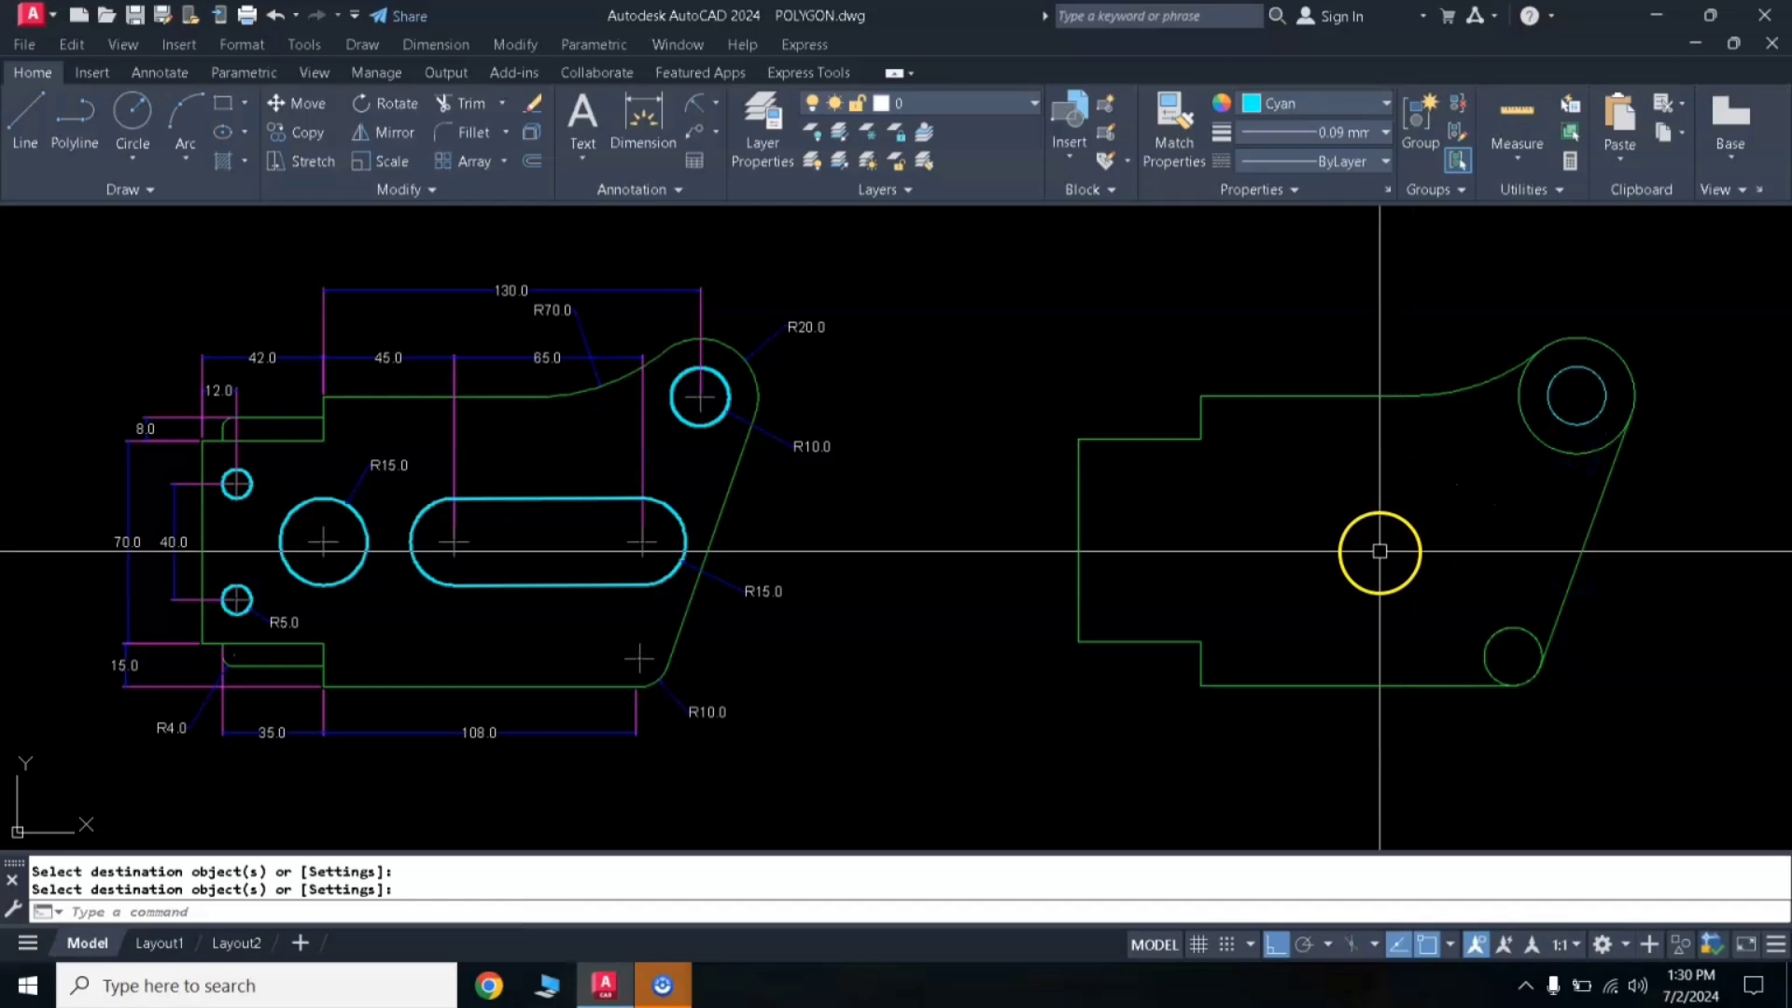
Step: Trim away the leftover bottom-right circle and the extra inner edge
key("Return")
left_click(1503, 625)
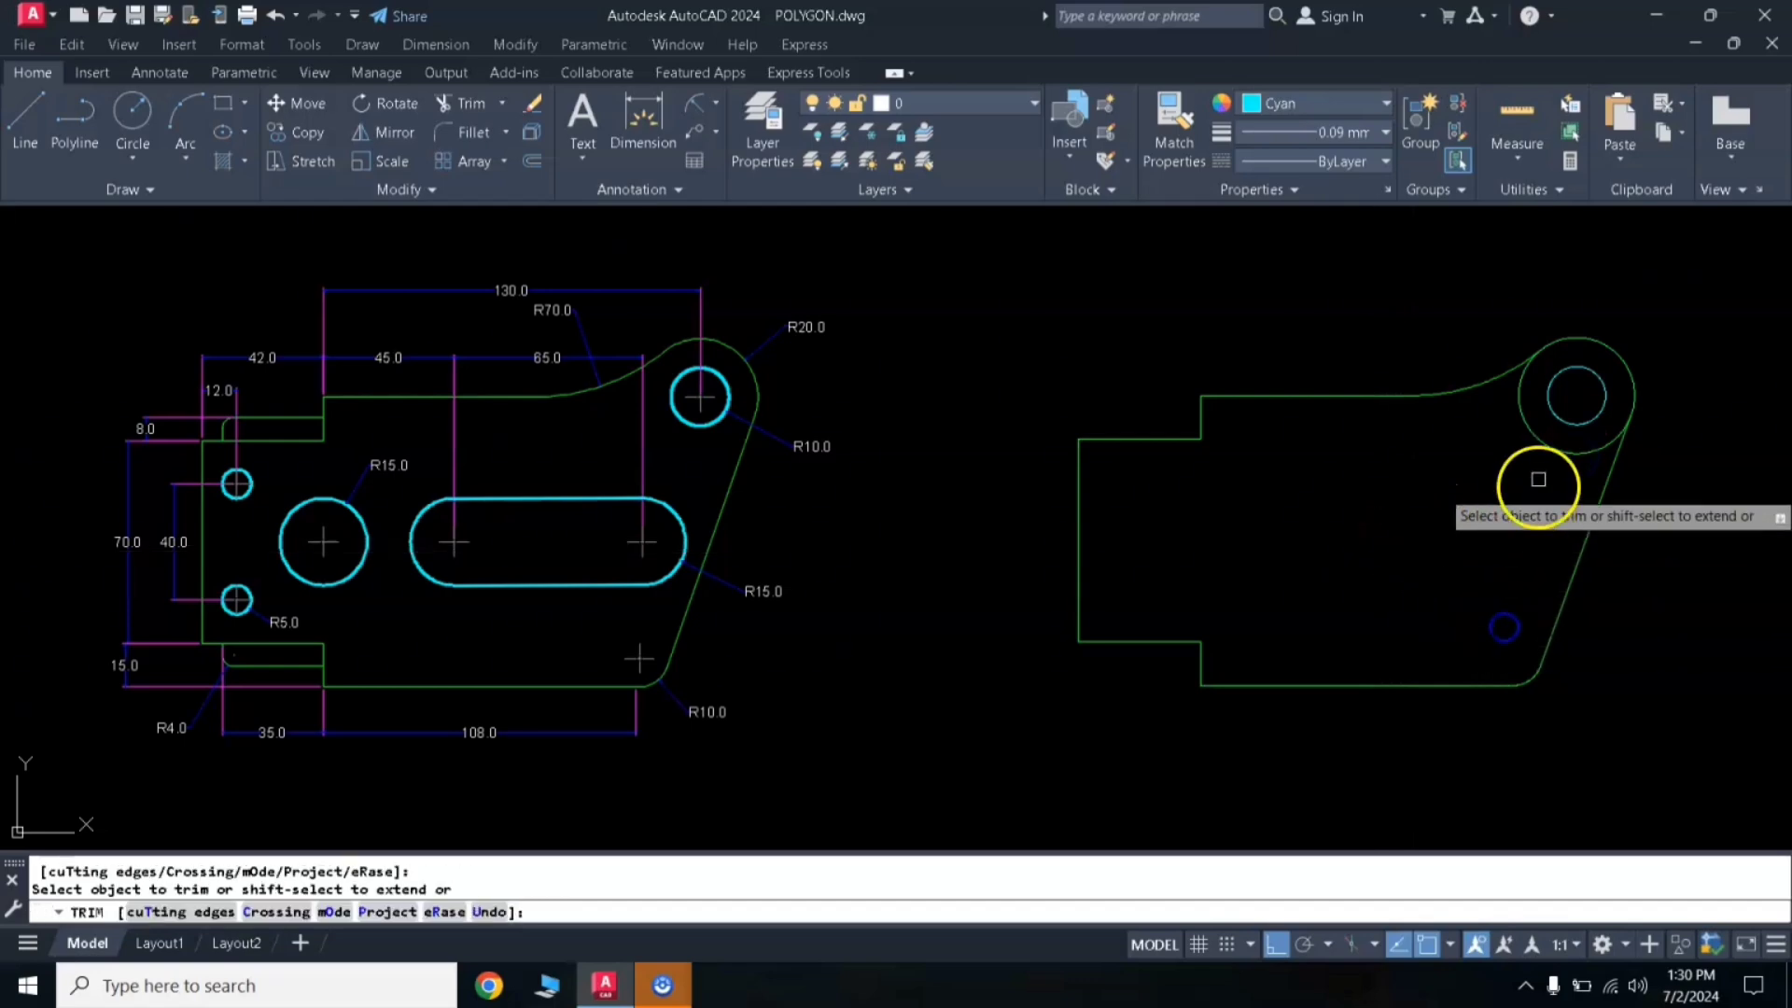
key("Return")
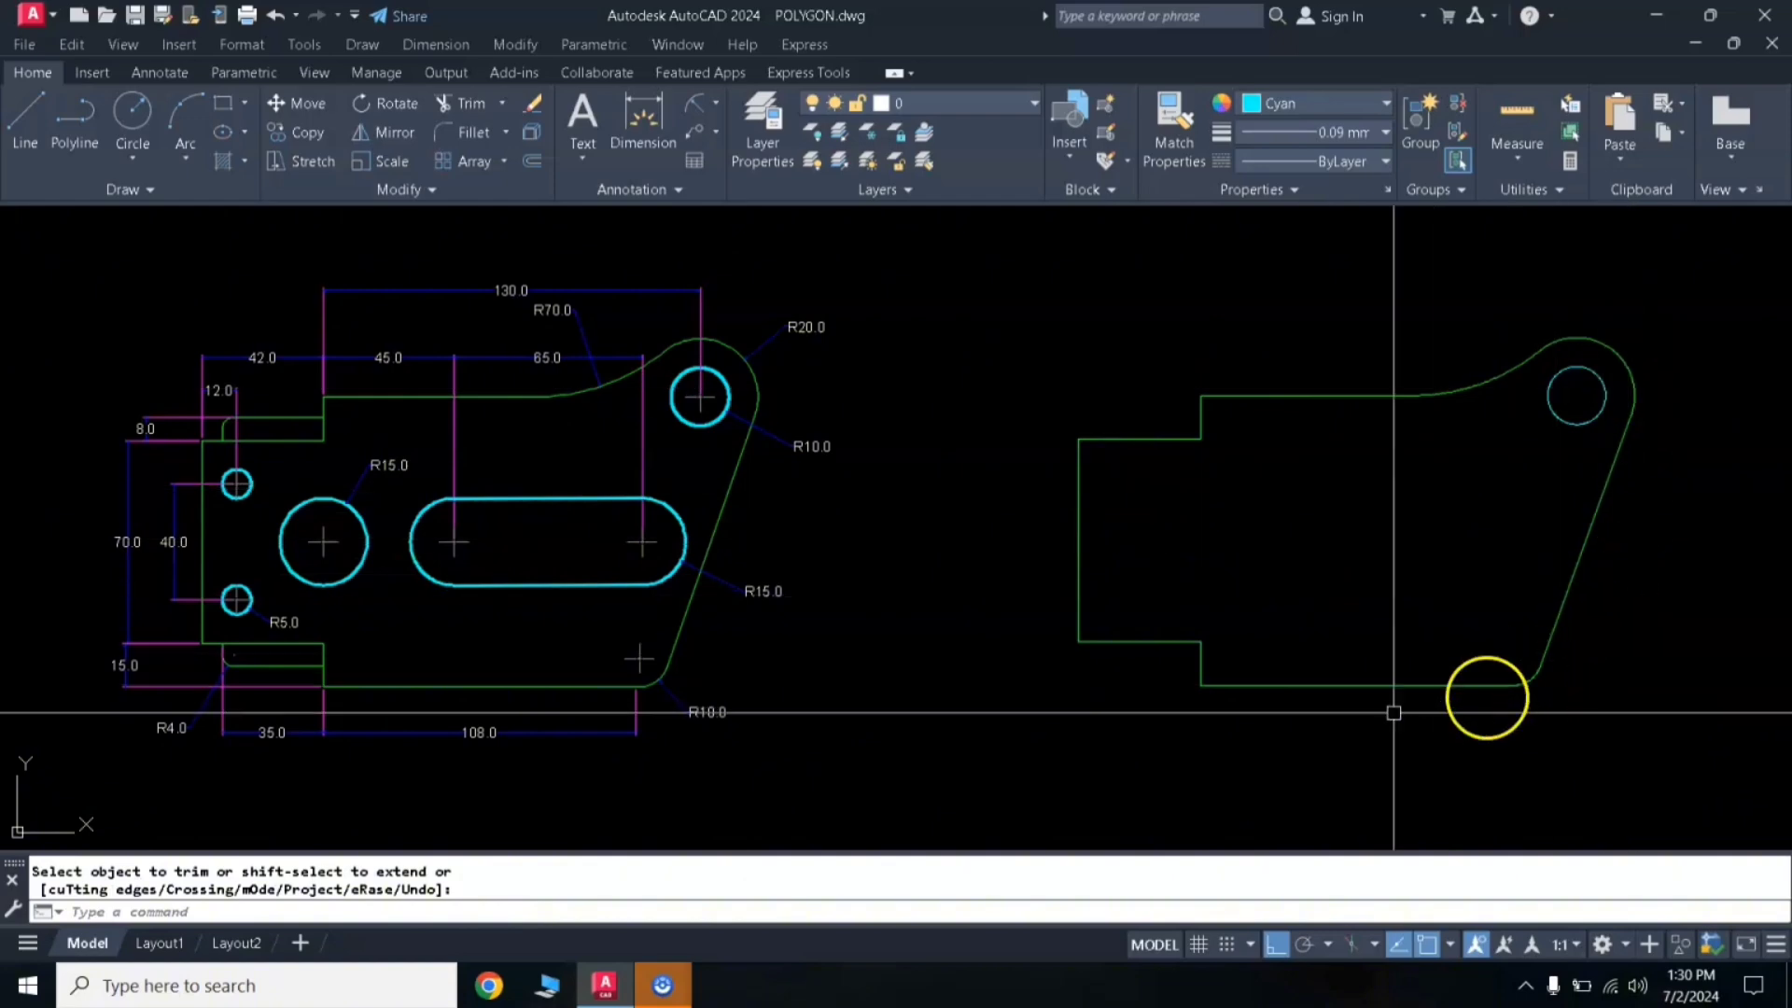
left_click(1200, 523)
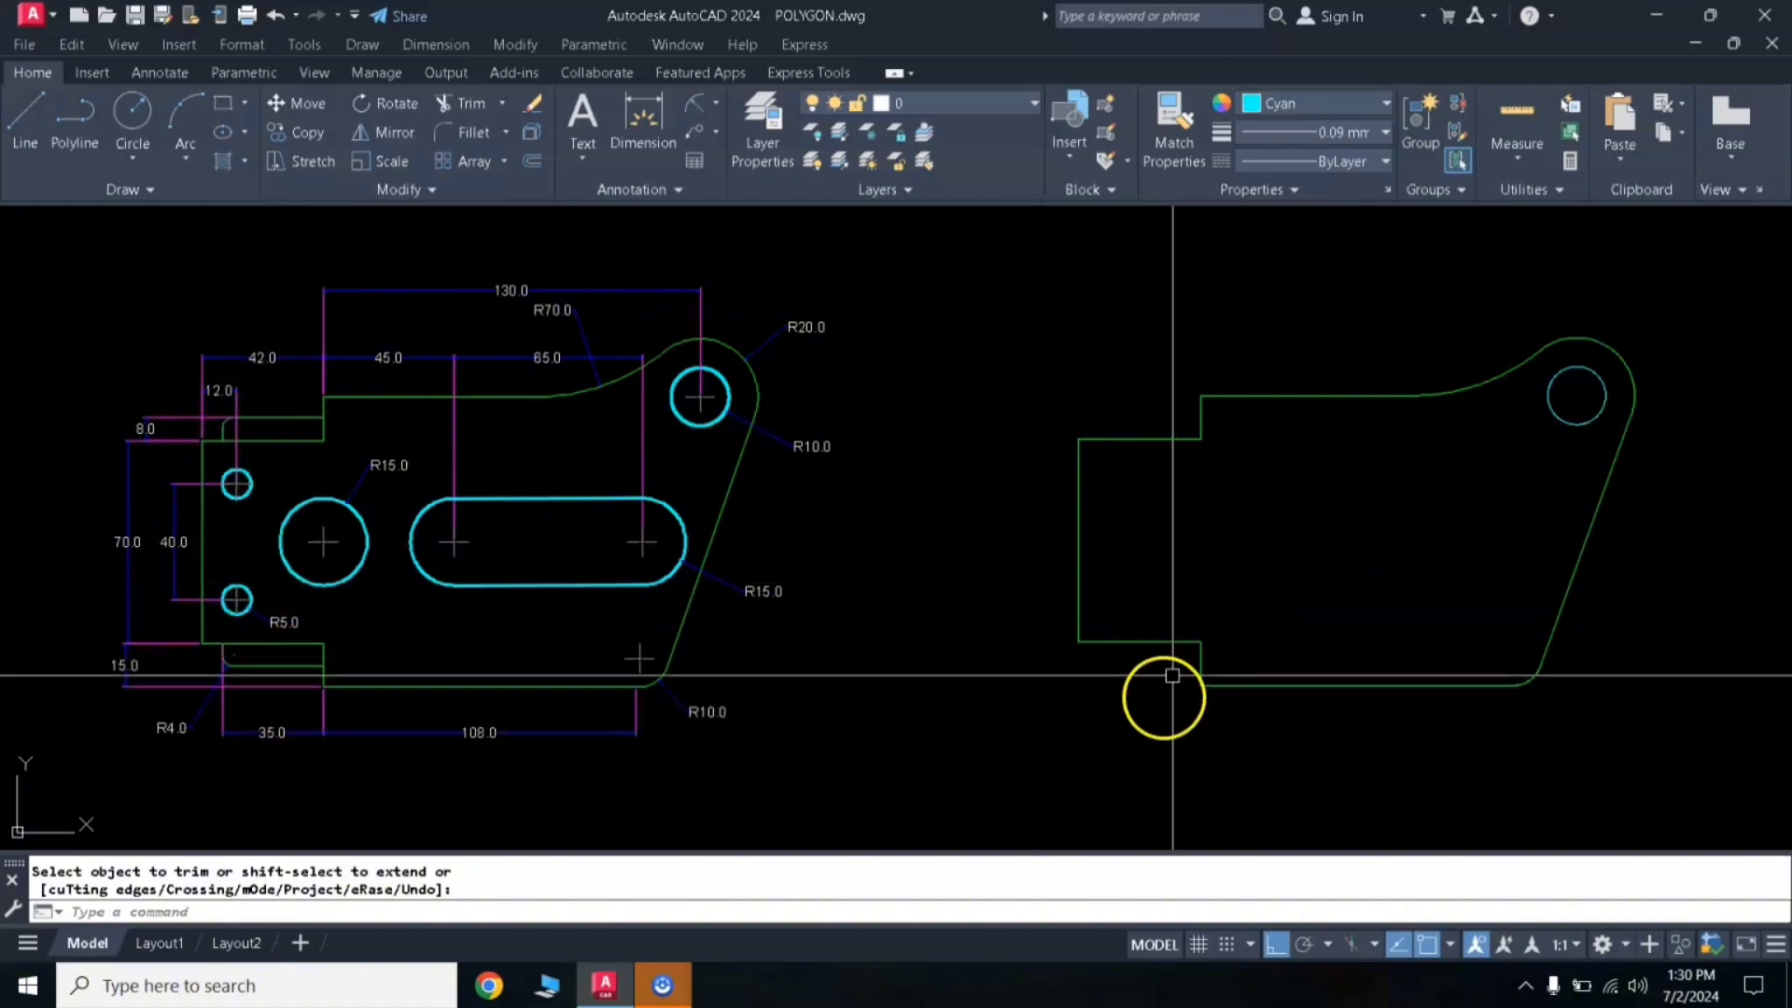
Step: Offset the short vertical edge 35 units to the left
key("Escape")
type("o")
key("Return")
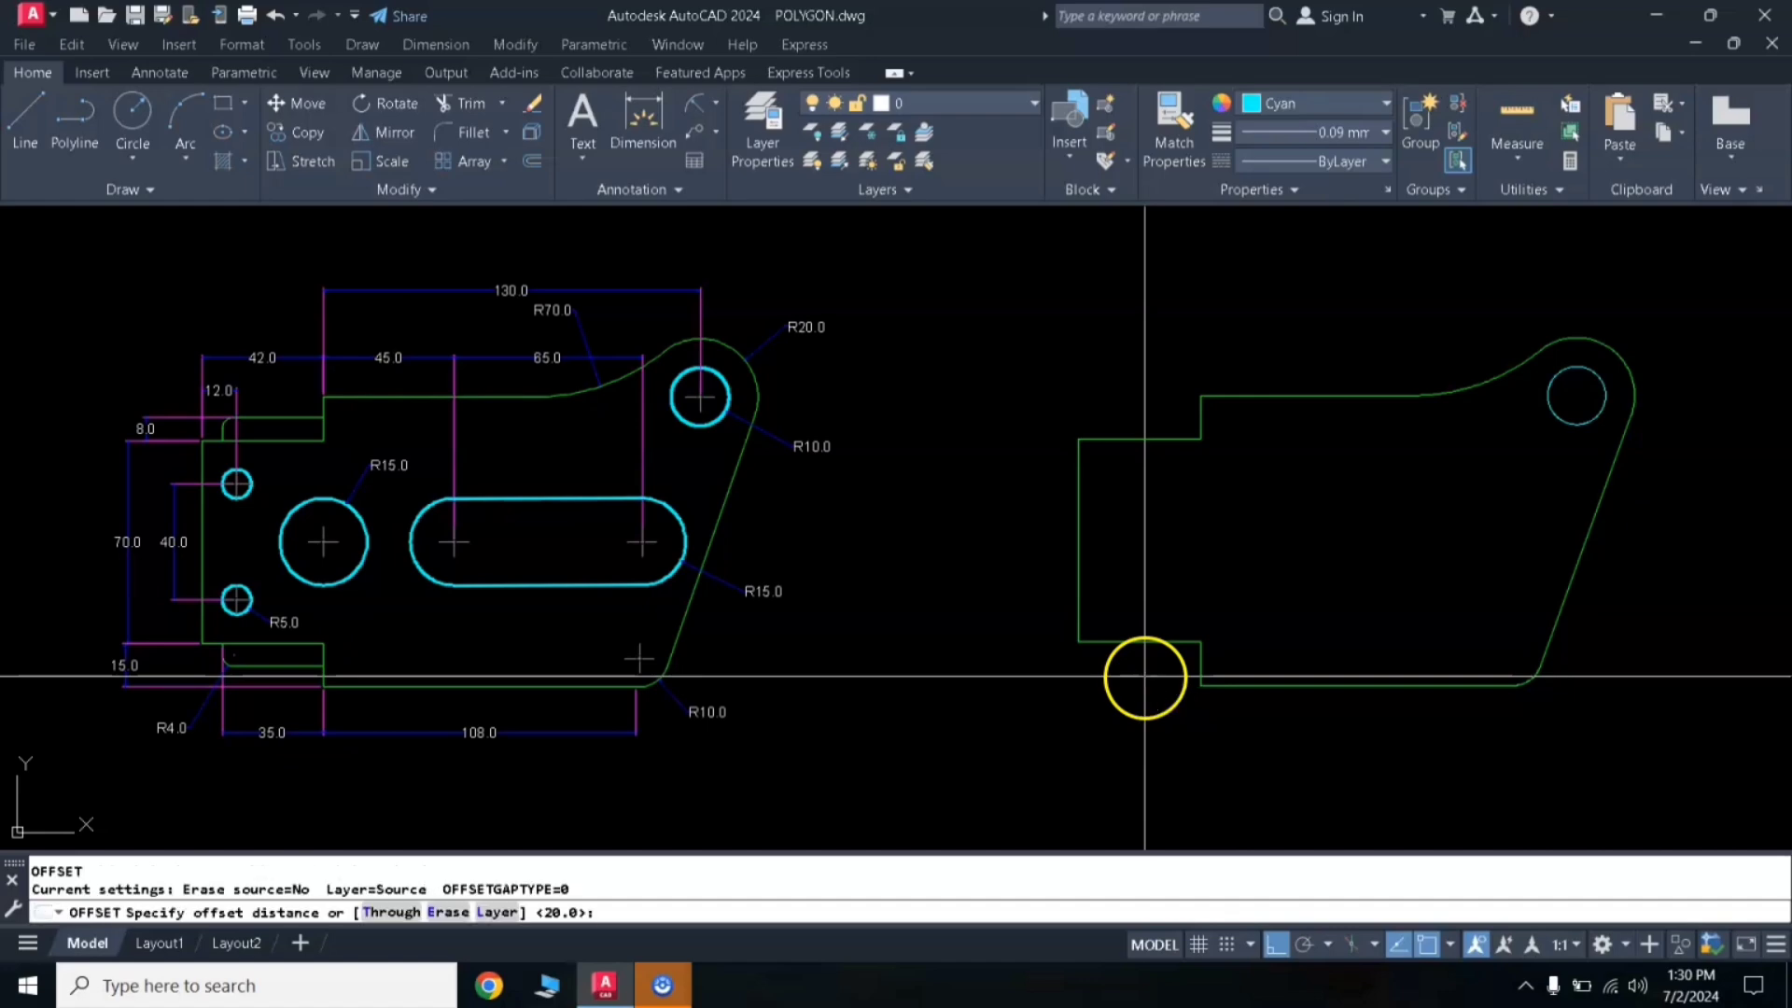
type("5")
key("Return")
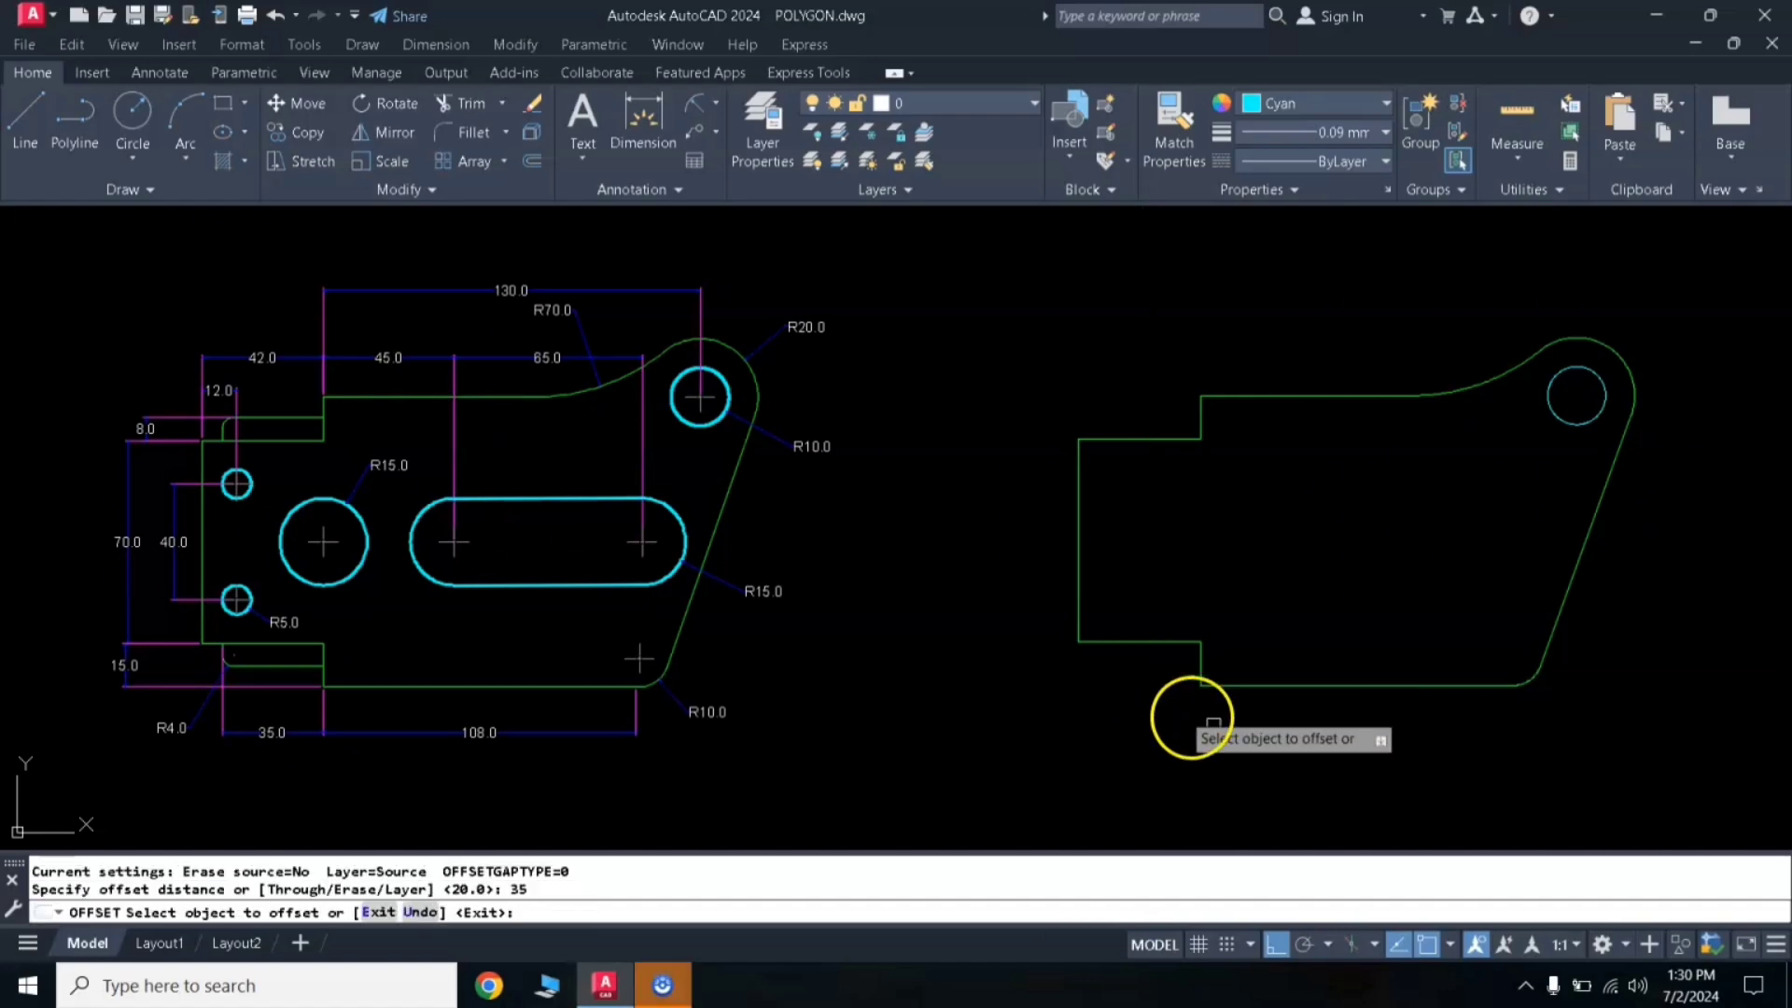
left_click(1205, 660)
left_click(1132, 688)
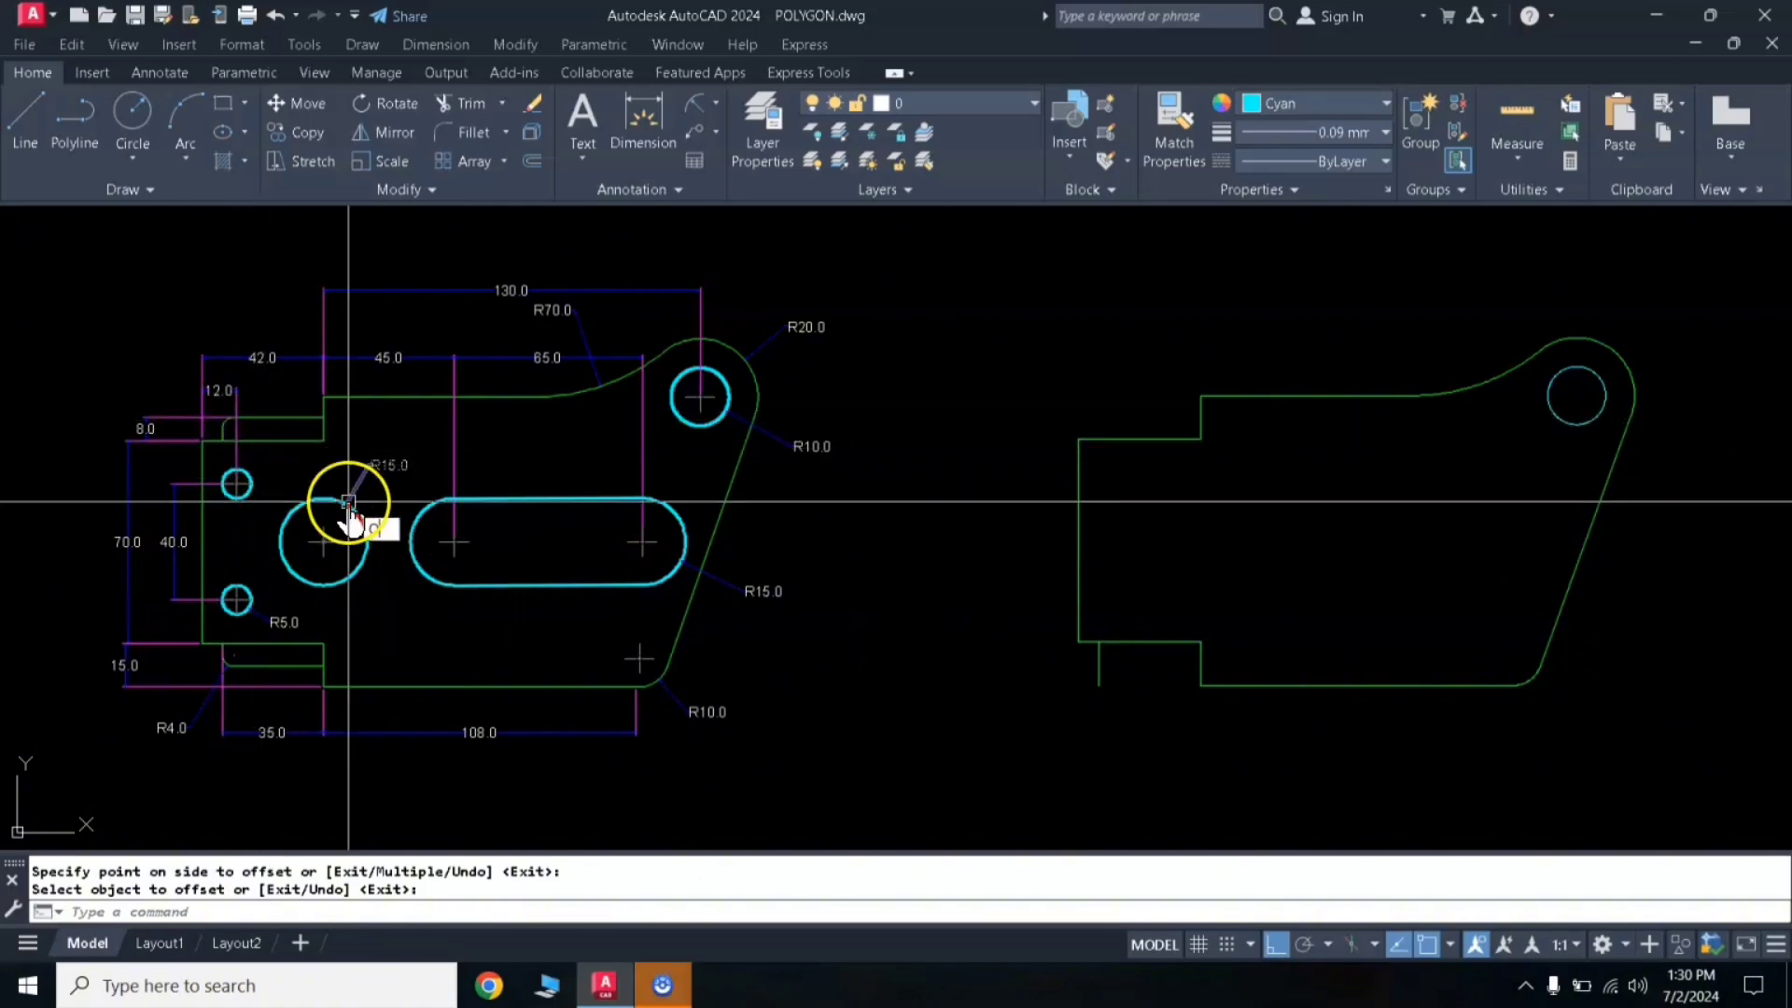
Step: Offset the bottom edge 8 units downward
key("Return")
key("Return")
type("8")
key("Return")
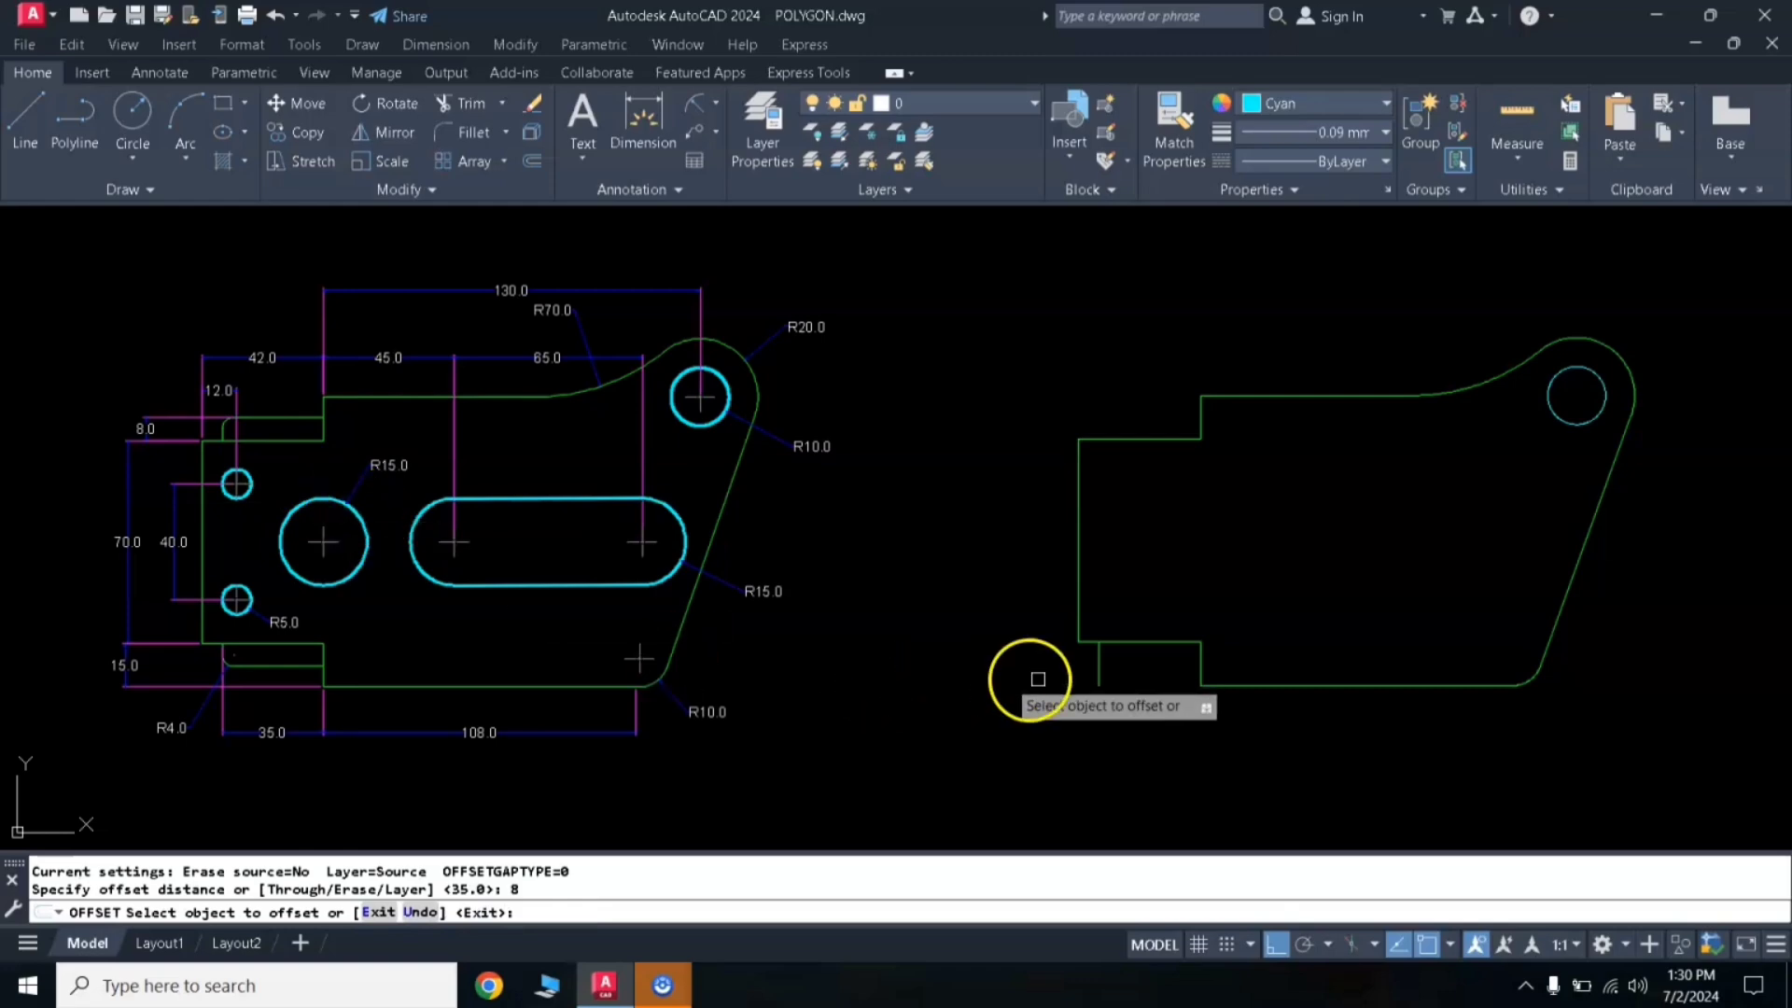
left_click(1132, 649)
left_click(1112, 716)
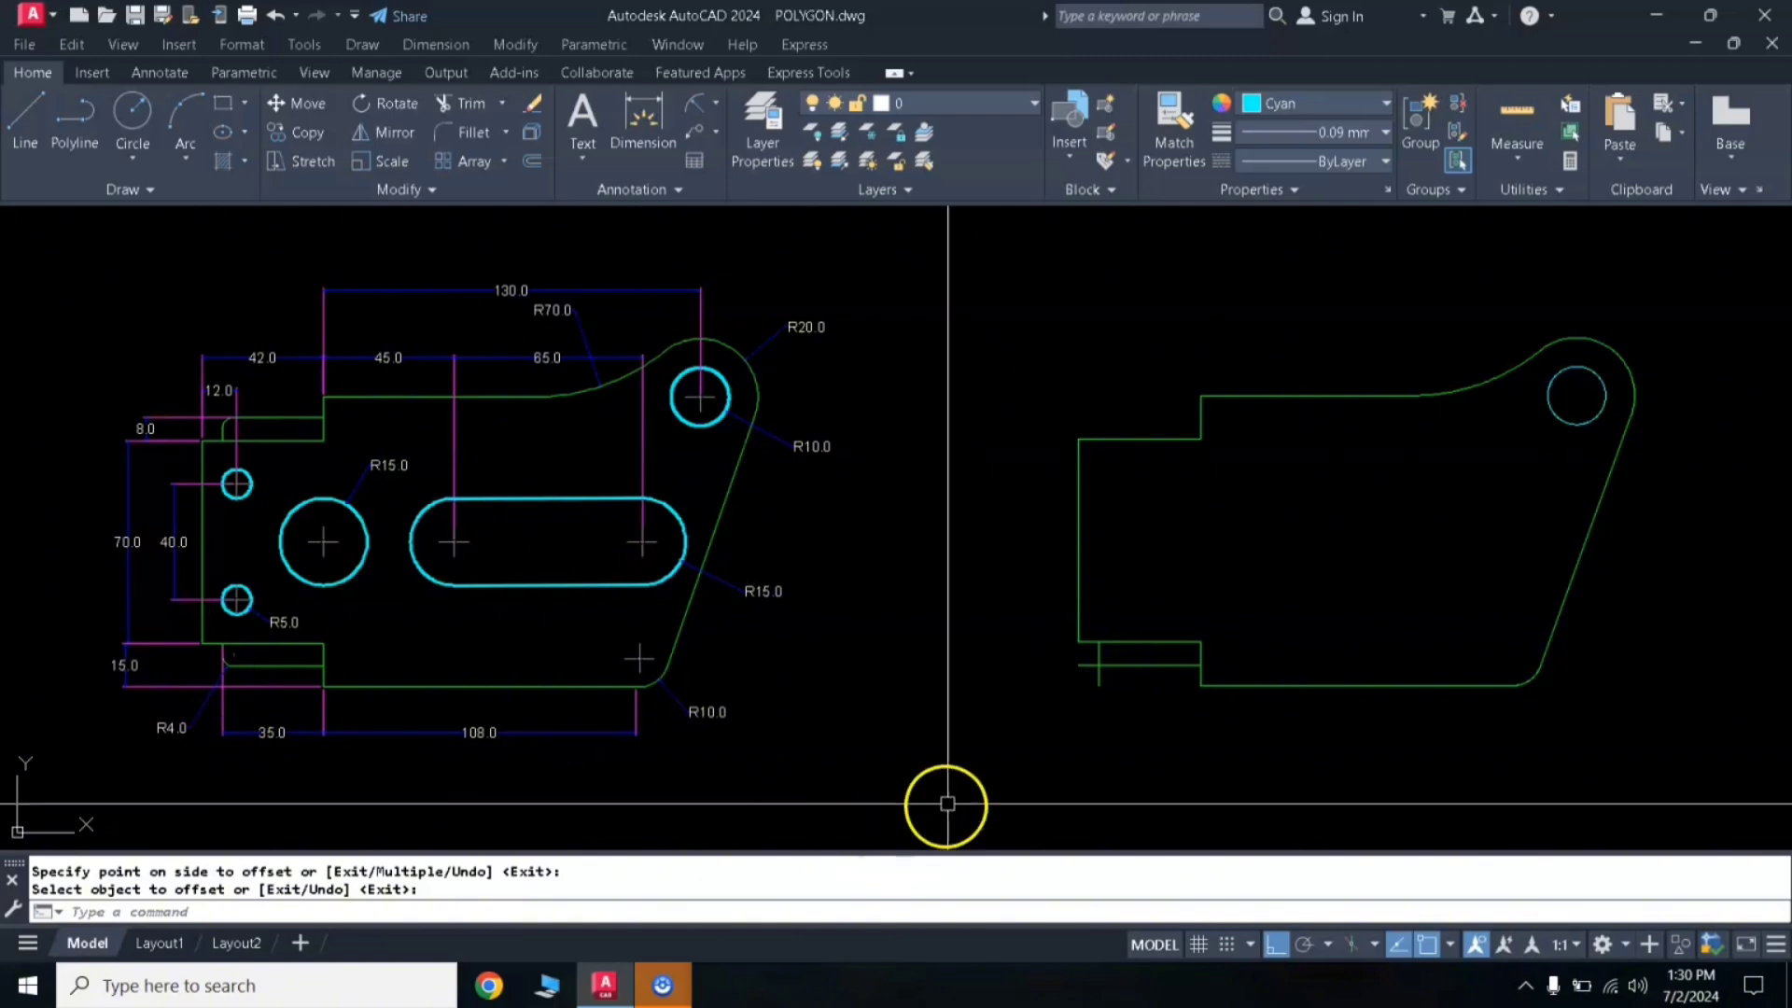
Step: Round the lip's lower-left corner with a radius-4 fillet
key("Return")
type("r")
key("Return")
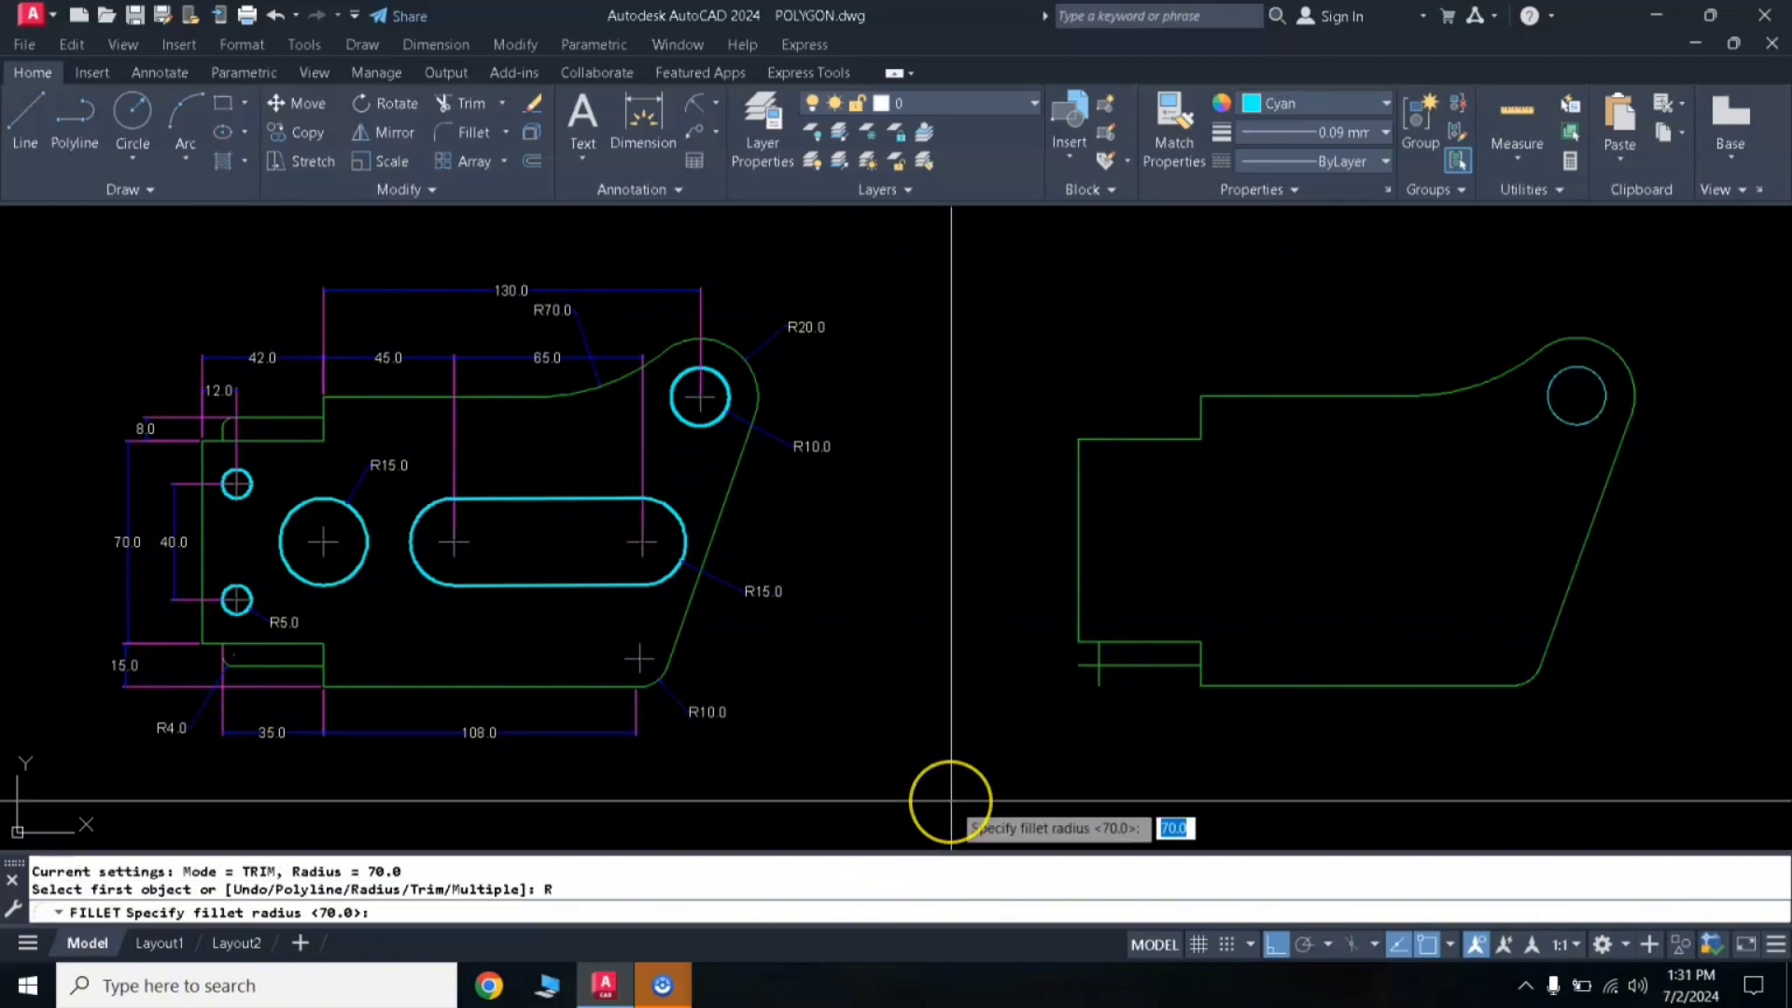
key("Return")
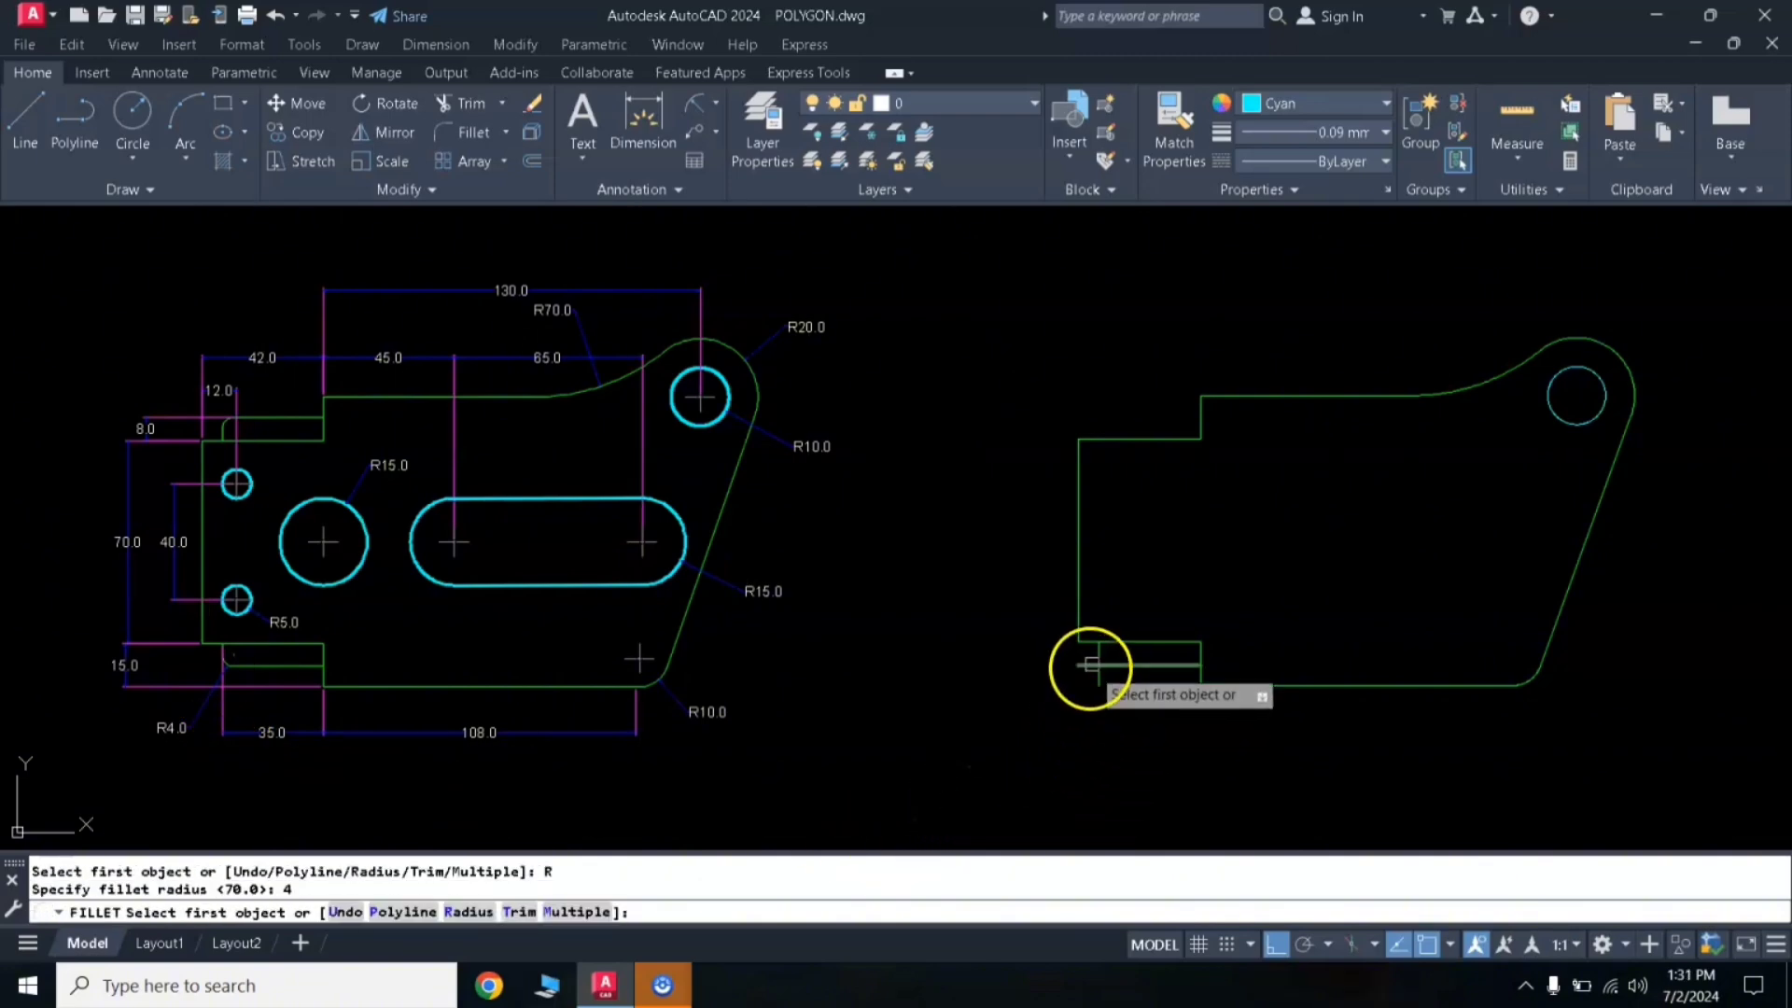
left_click(1096, 654)
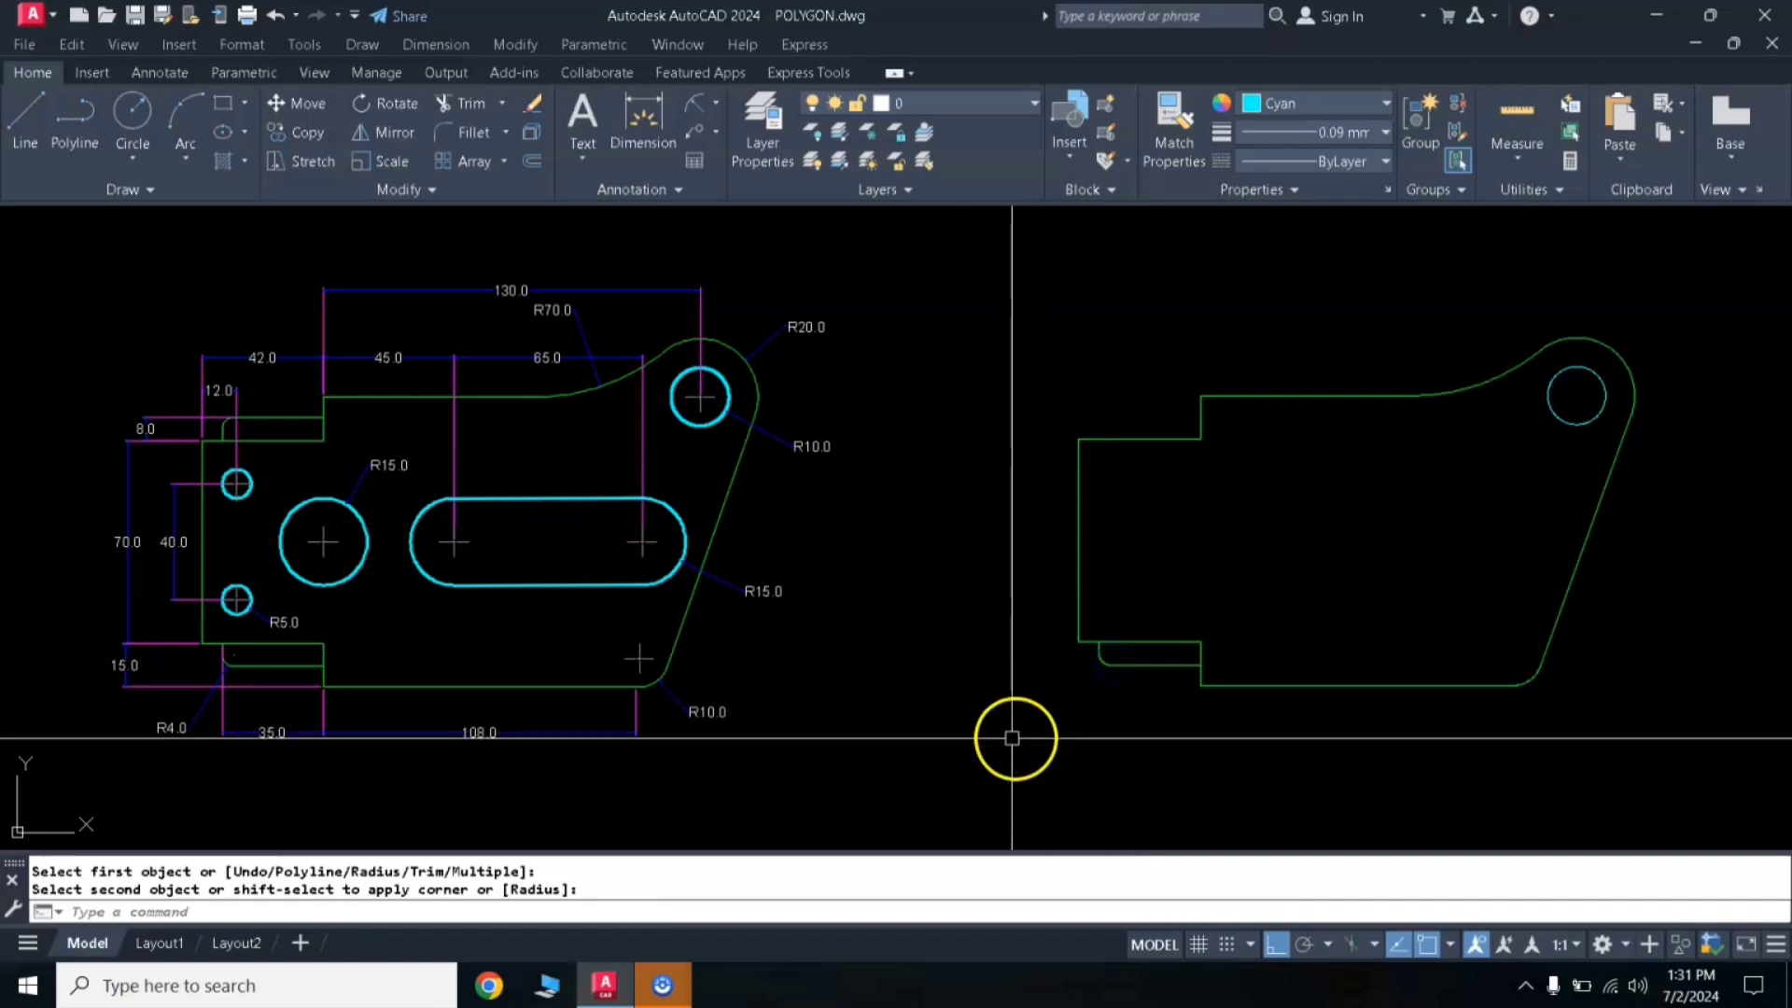
Step: Mirror the lower lip lines to the upper left, keeping the originals
left_click(1122, 681)
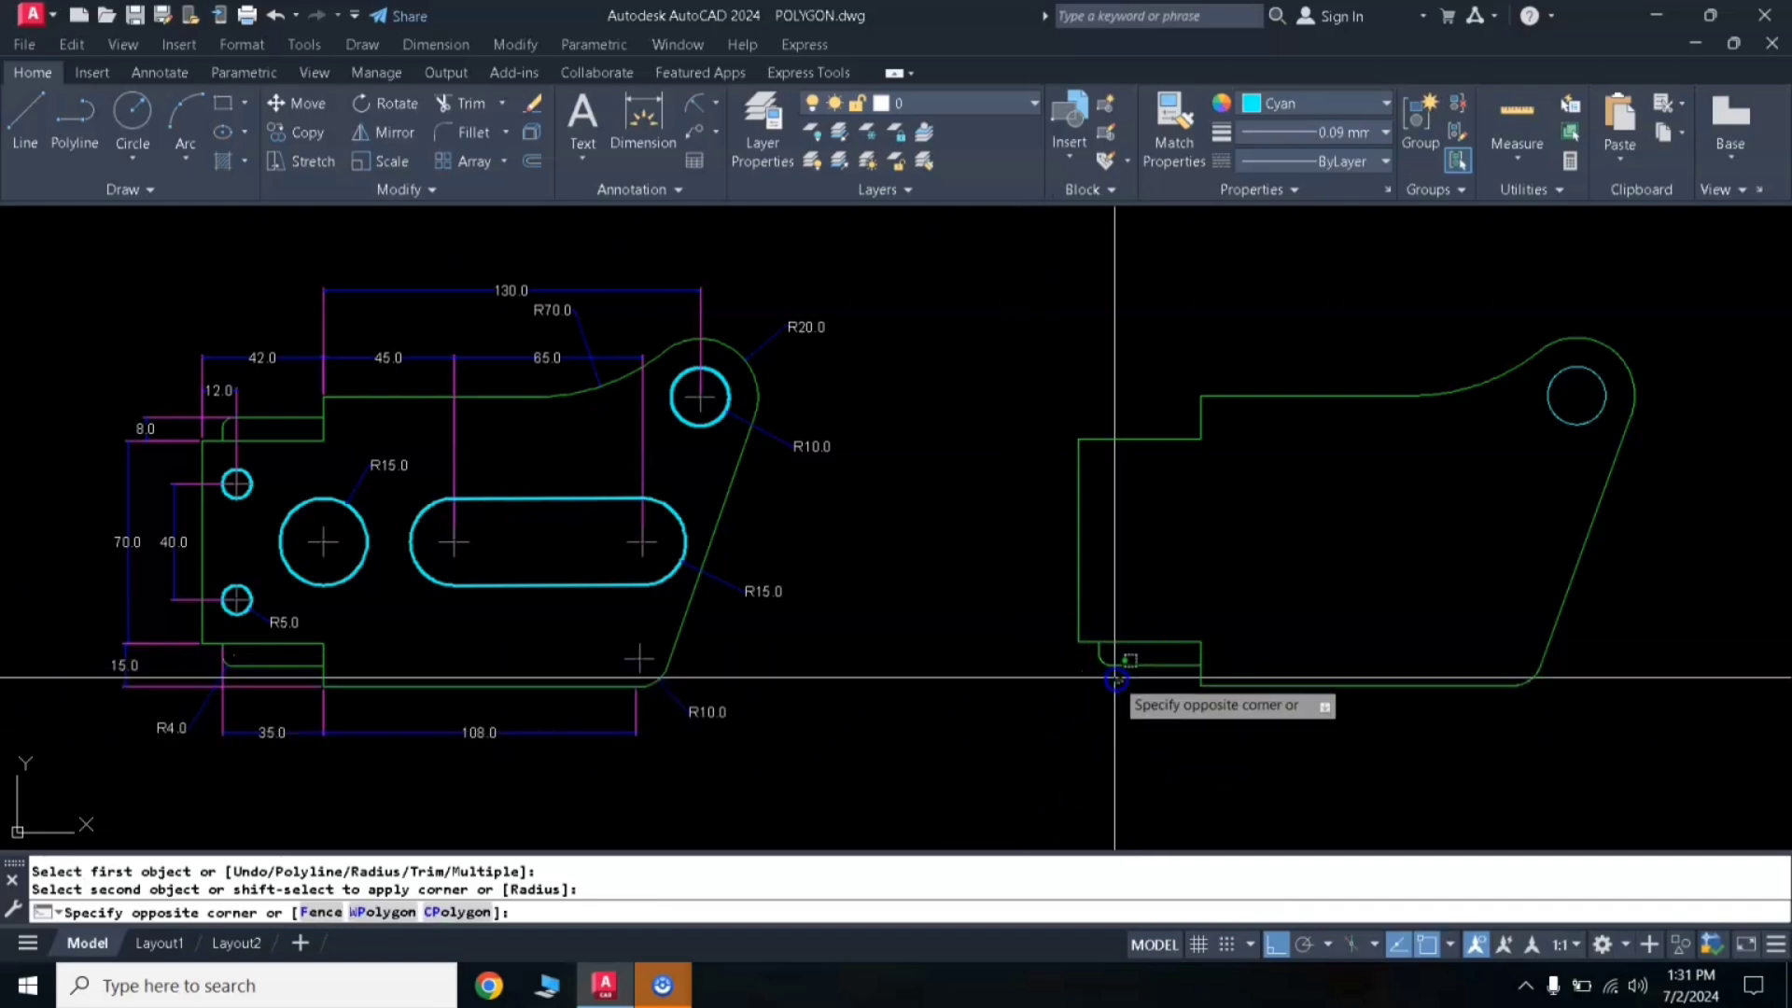
left_click(1098, 649)
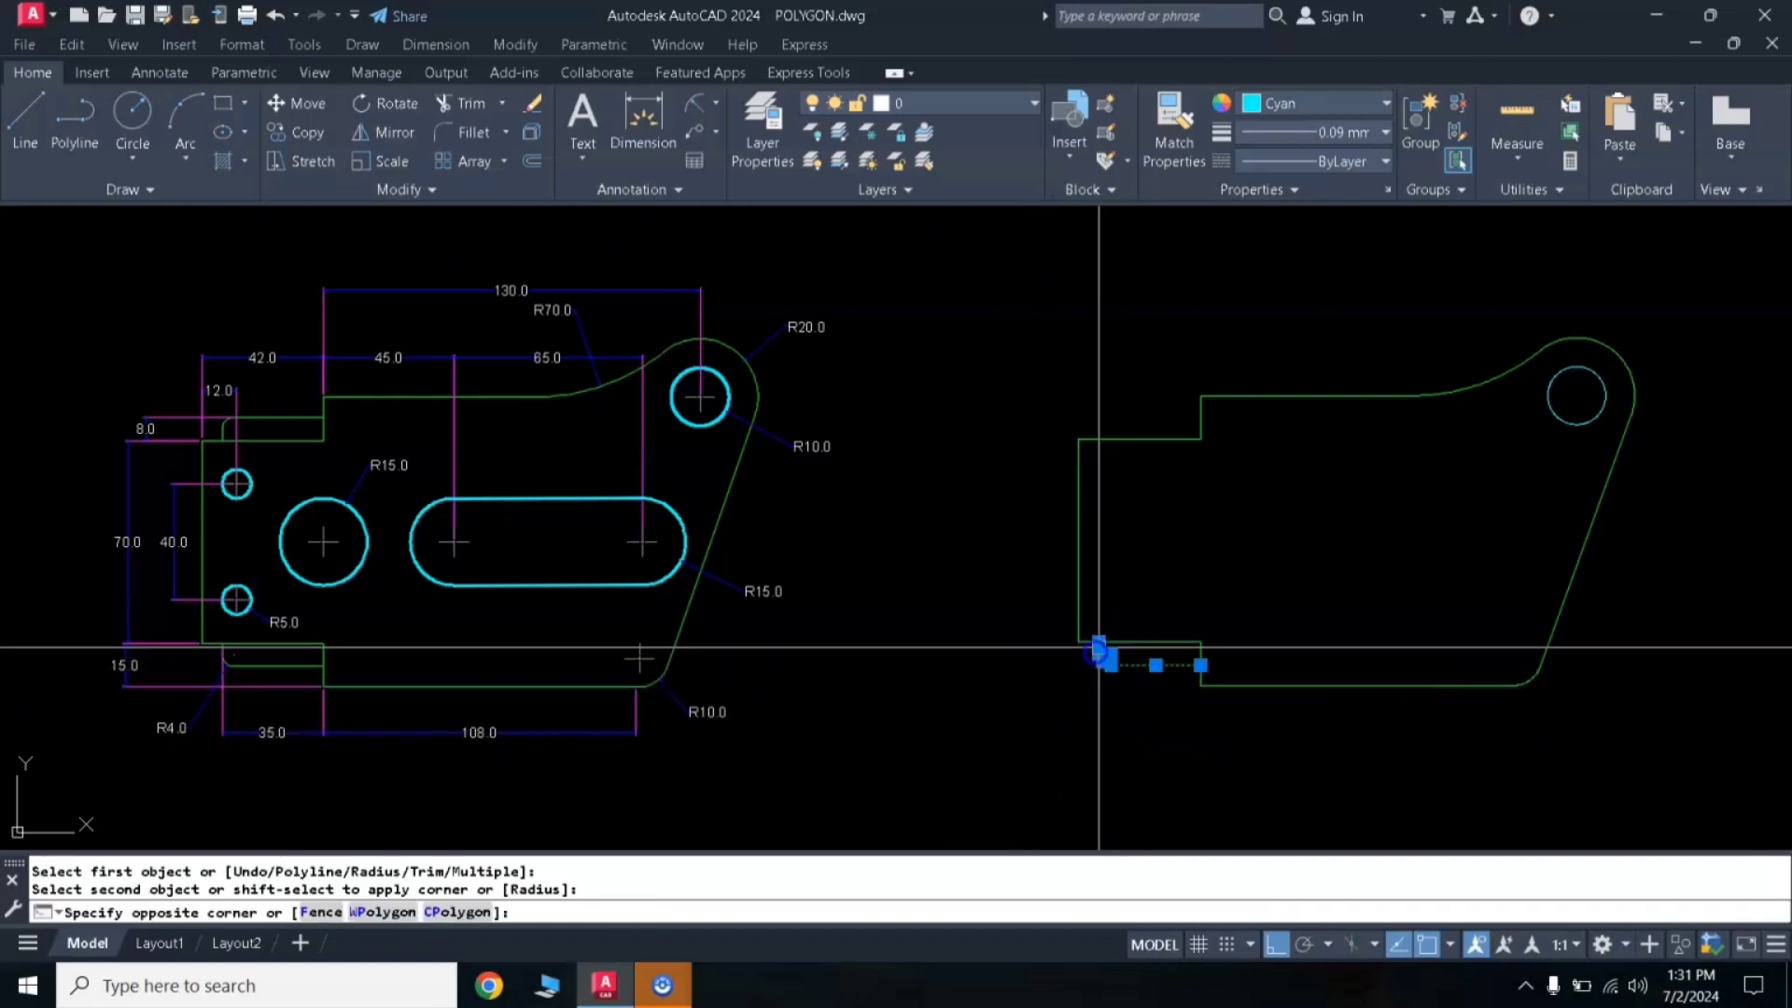
key("Return")
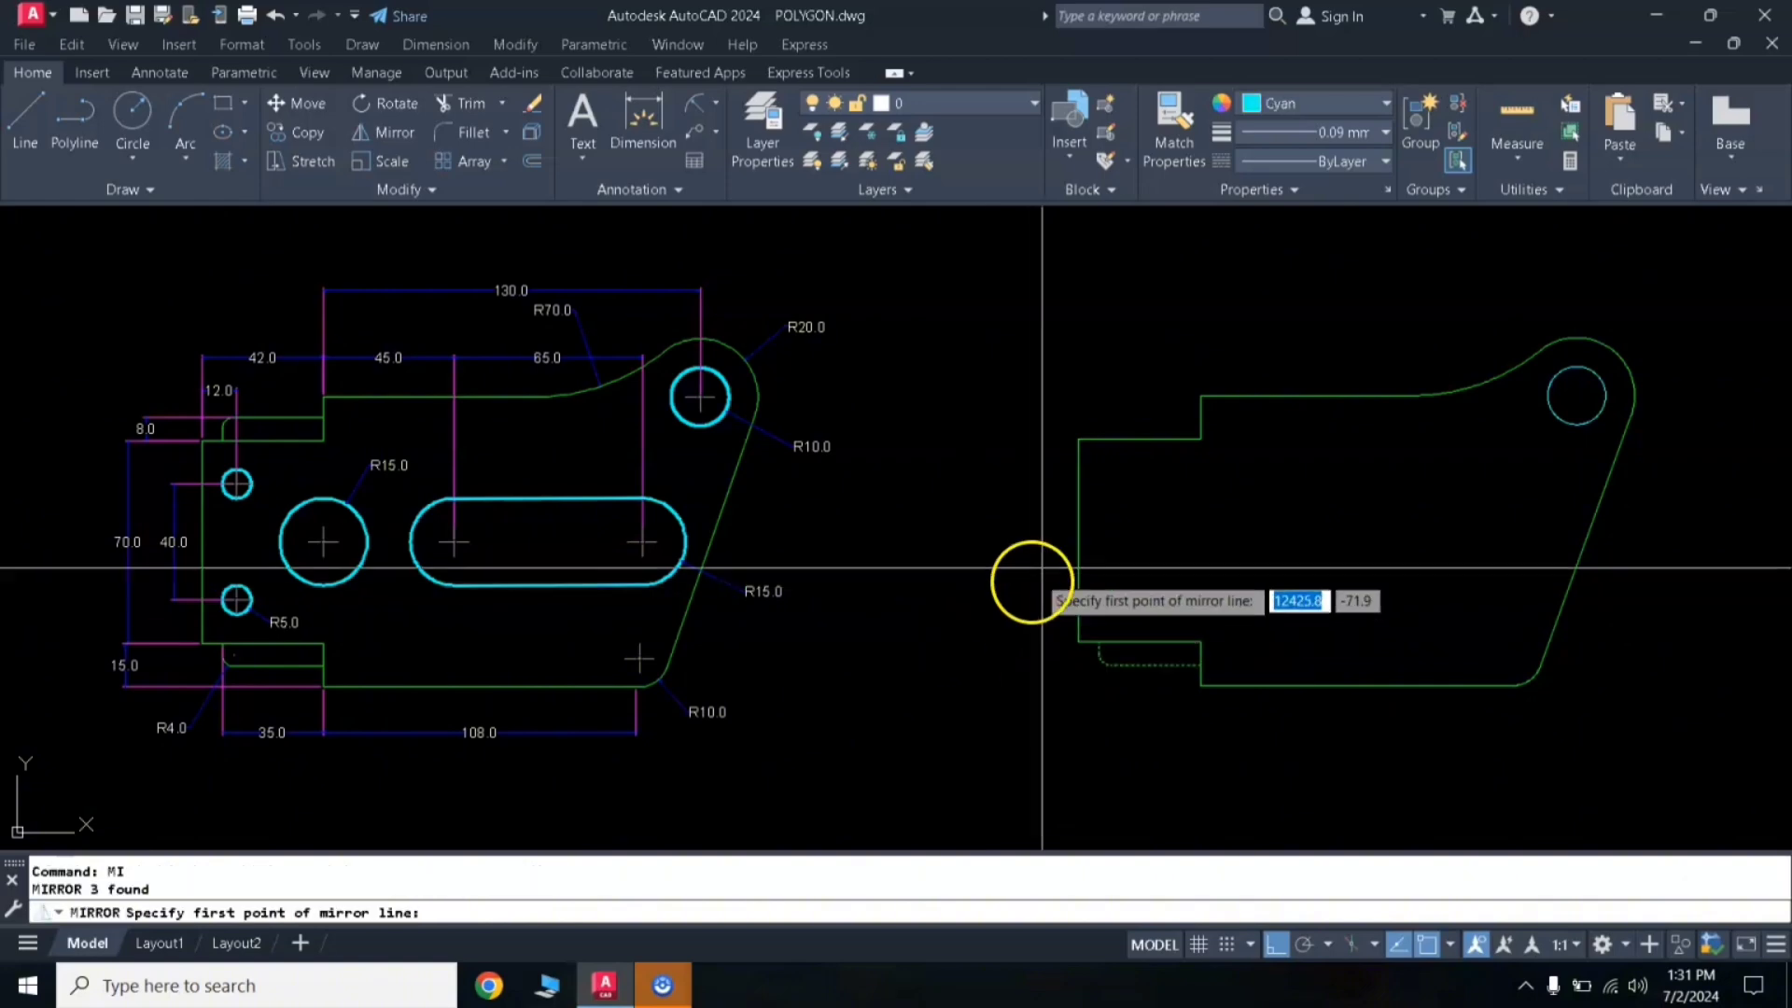
left_click(1078, 540)
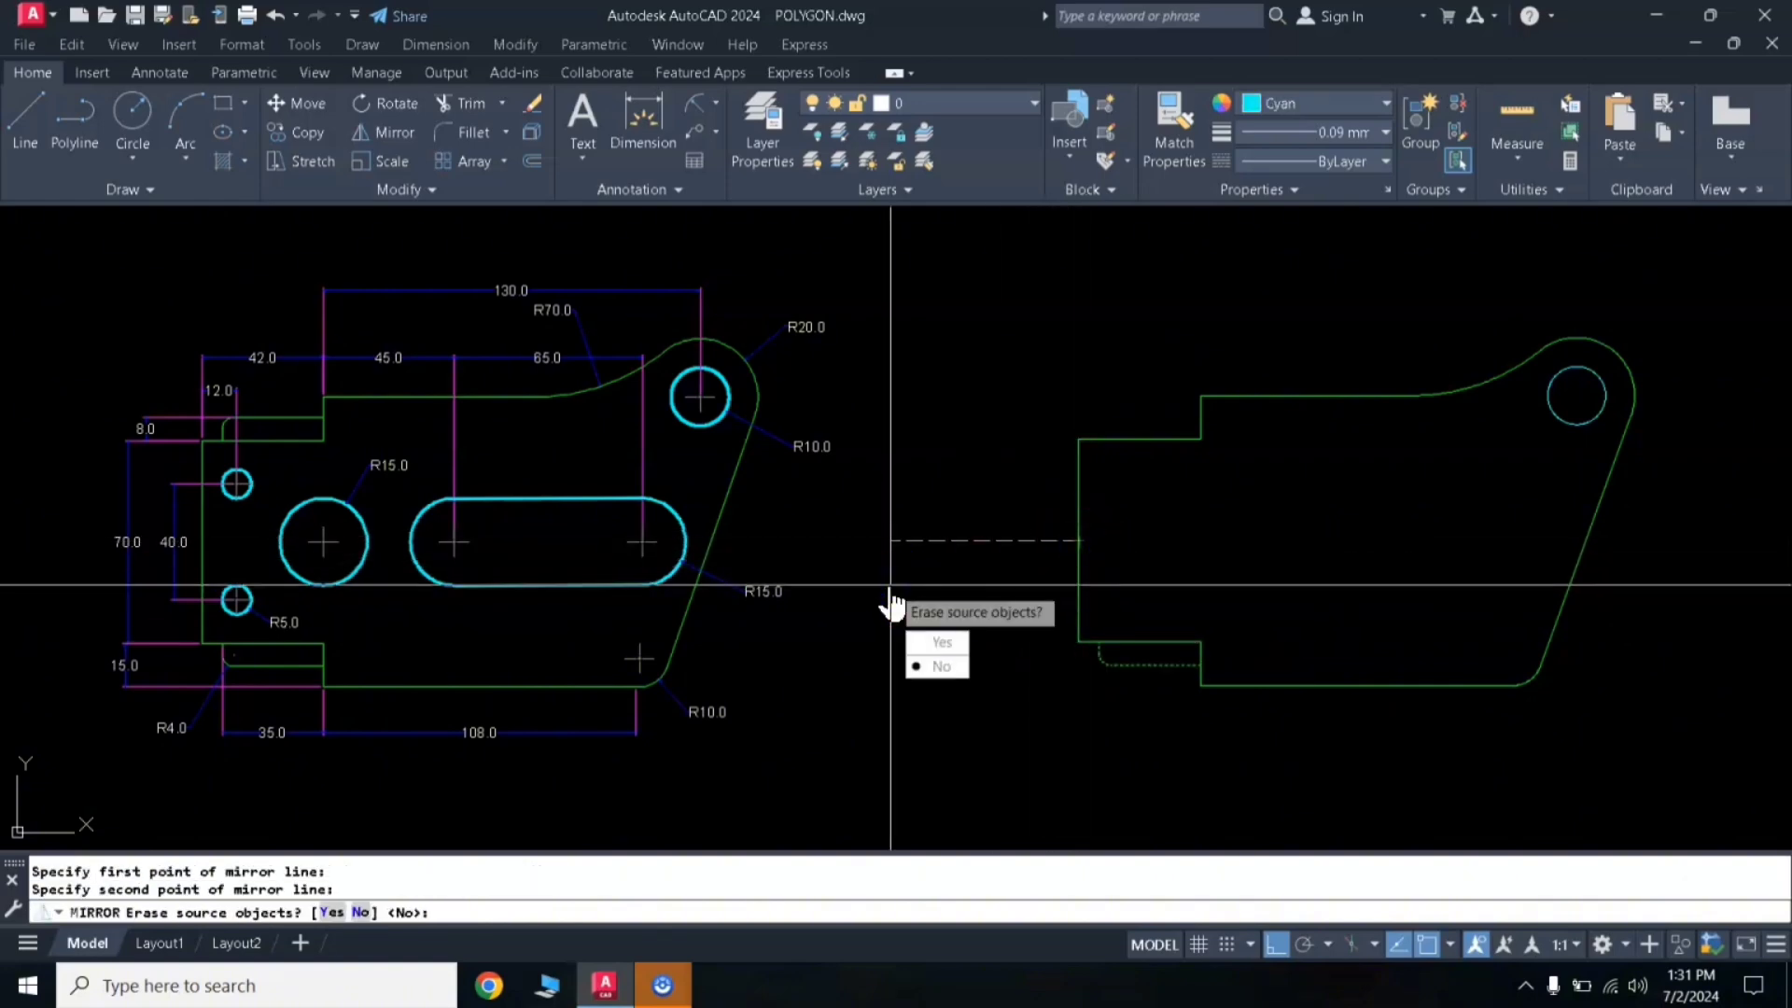
key("Return")
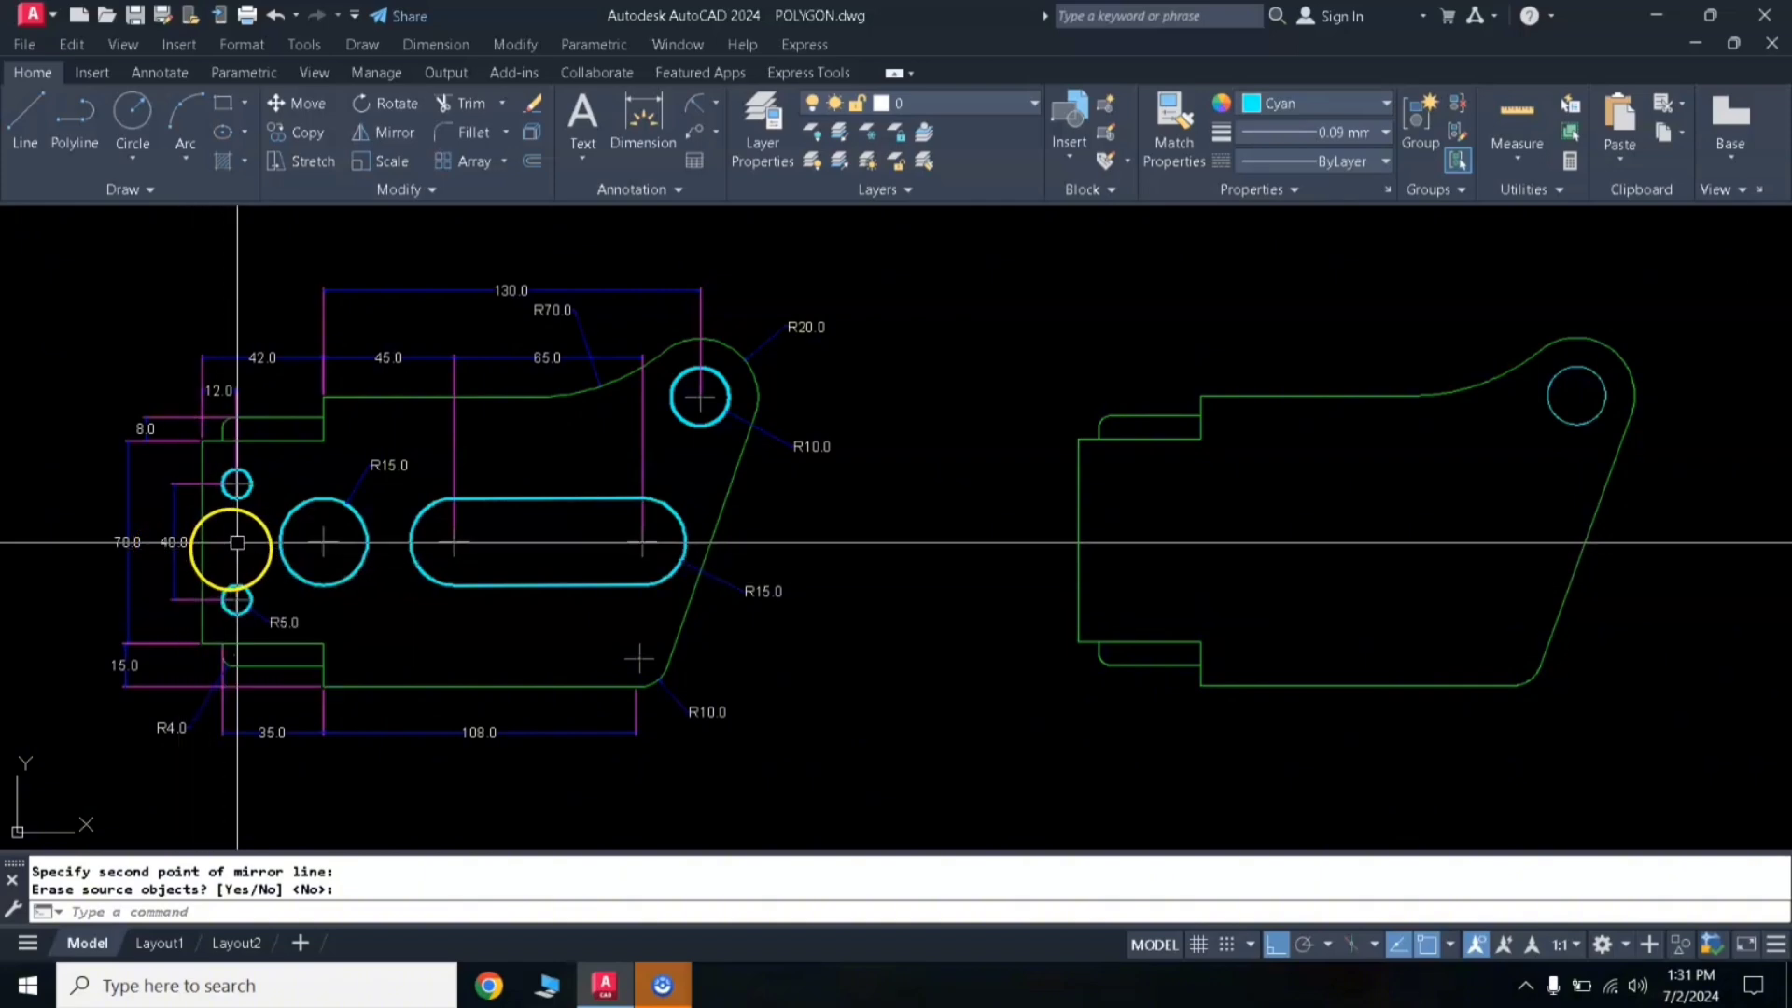
Step: Draw a horizontal construction line from the plate's left edge at its middle
key("Return")
type("l")
key("Return")
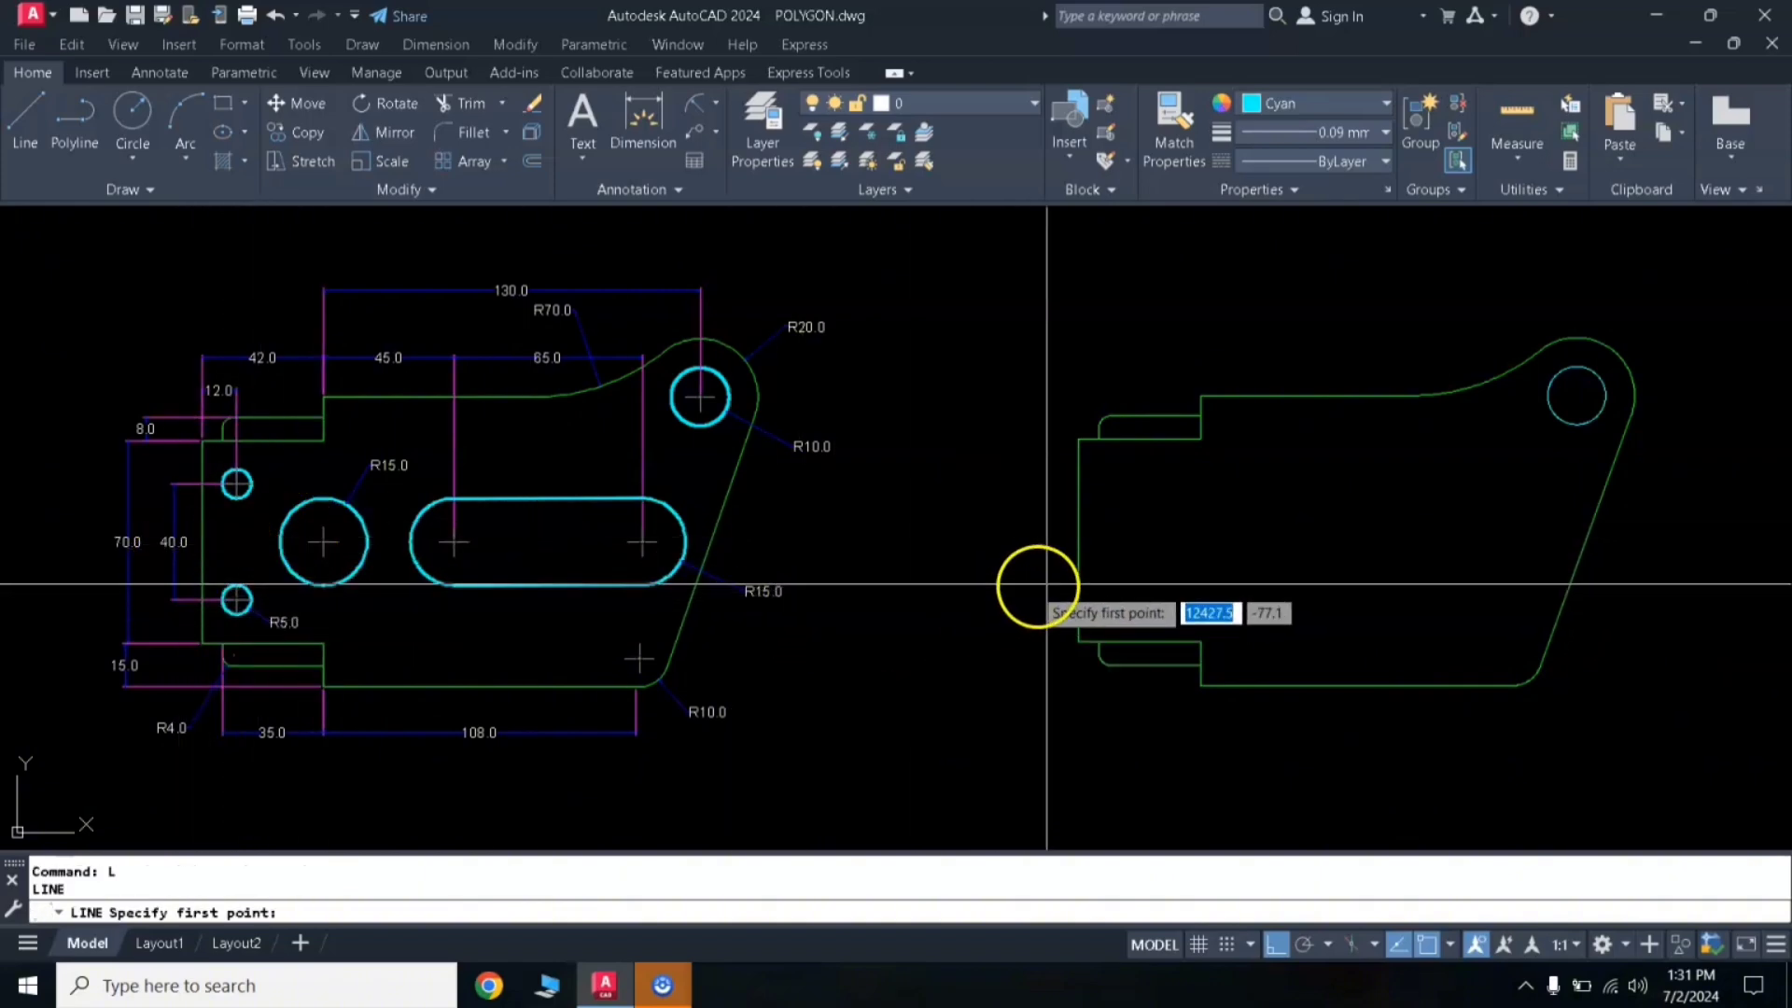
left_click(1078, 540)
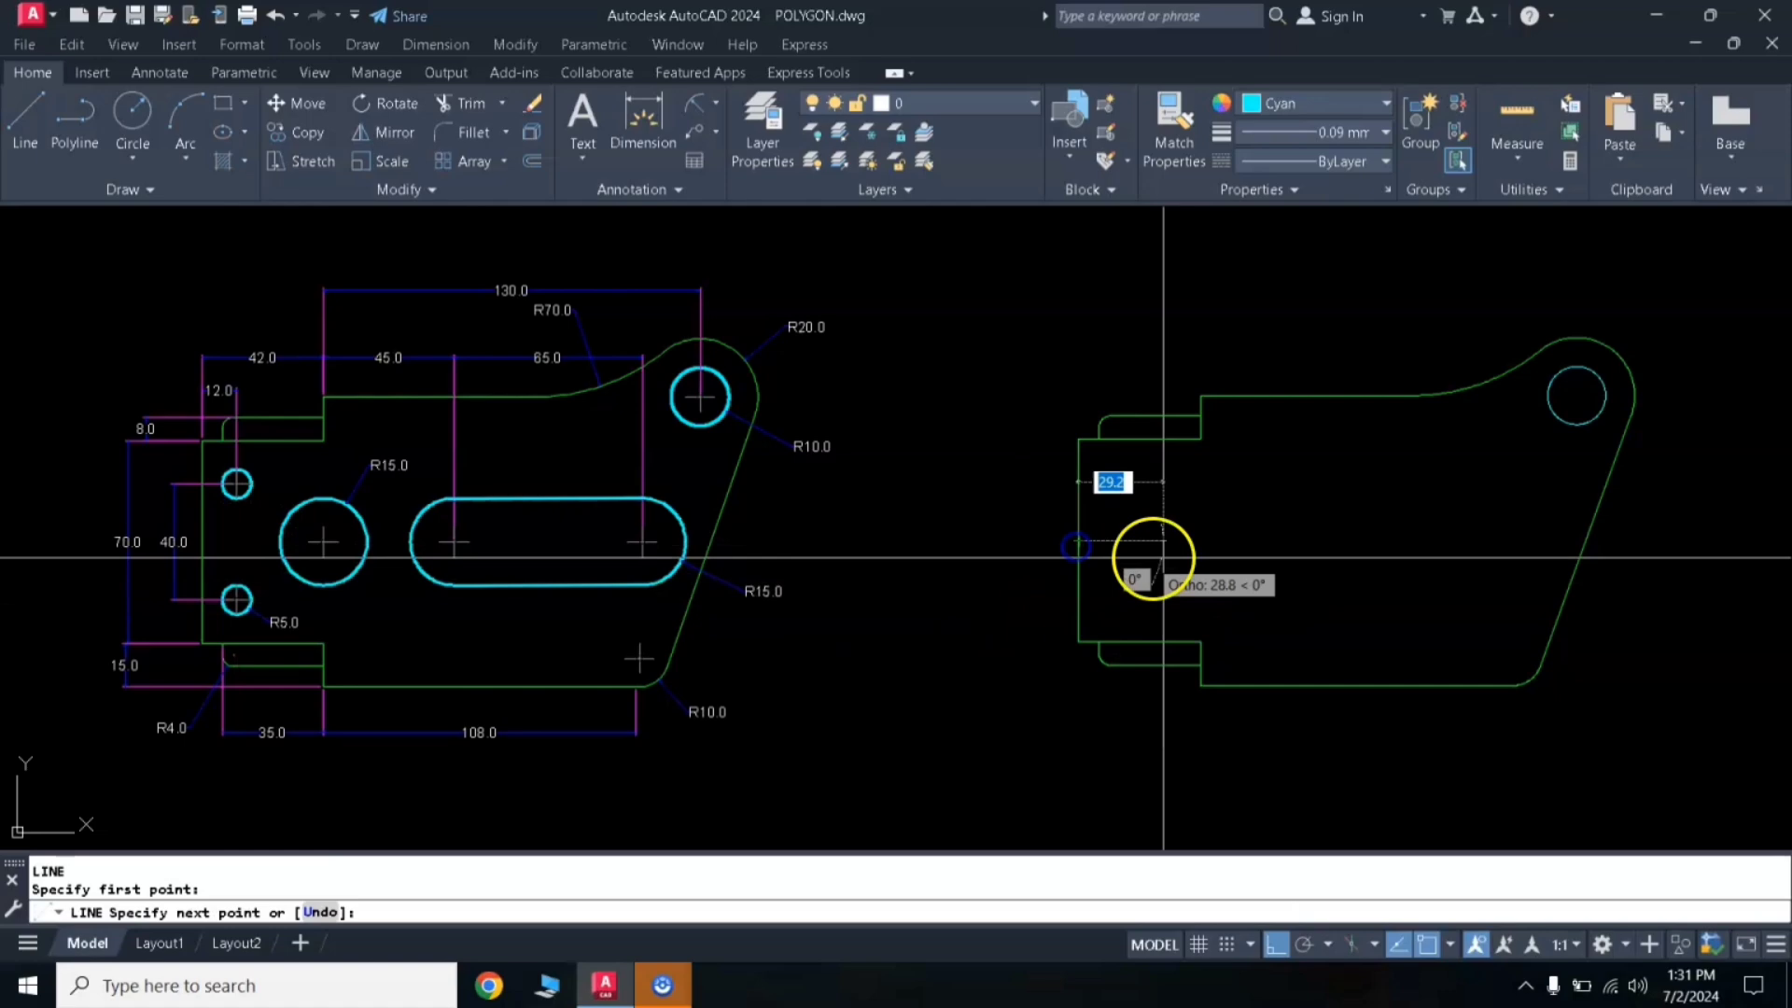
left_click(1220, 549)
key("Return")
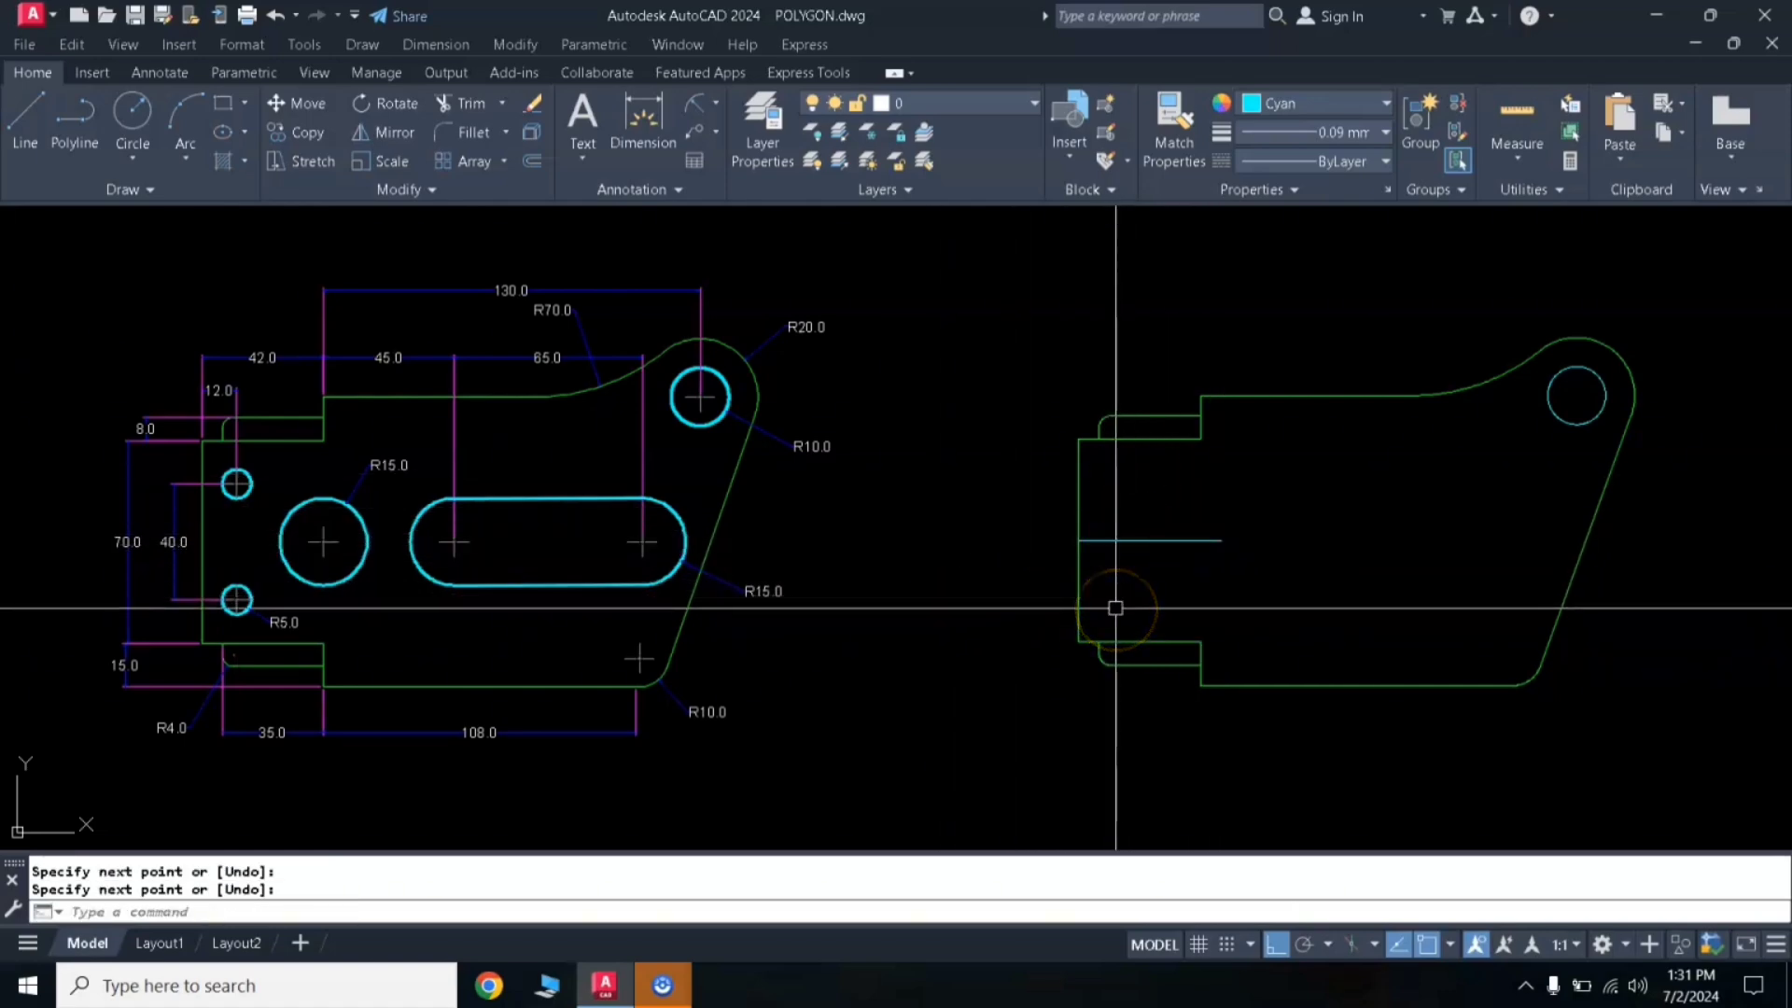
type("O")
Step: Offset the middle line 20 units above and 20 units below
key("Return")
type("20")
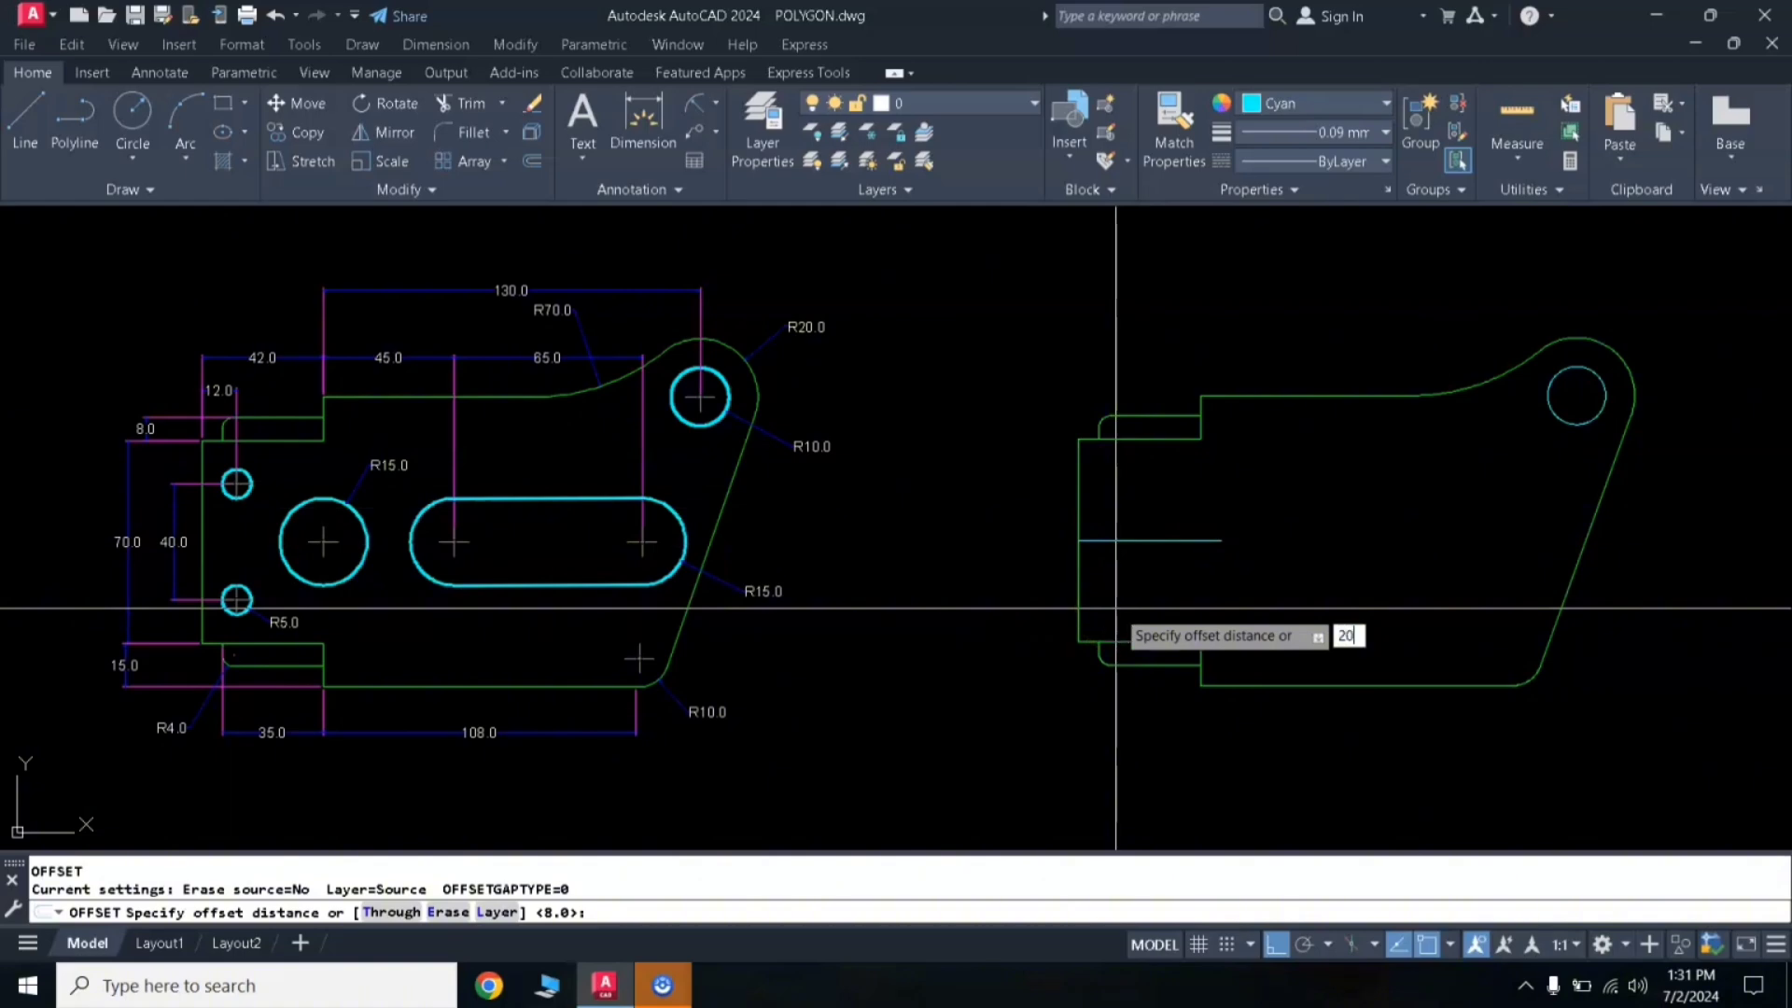
key("Return")
left_click(1131, 544)
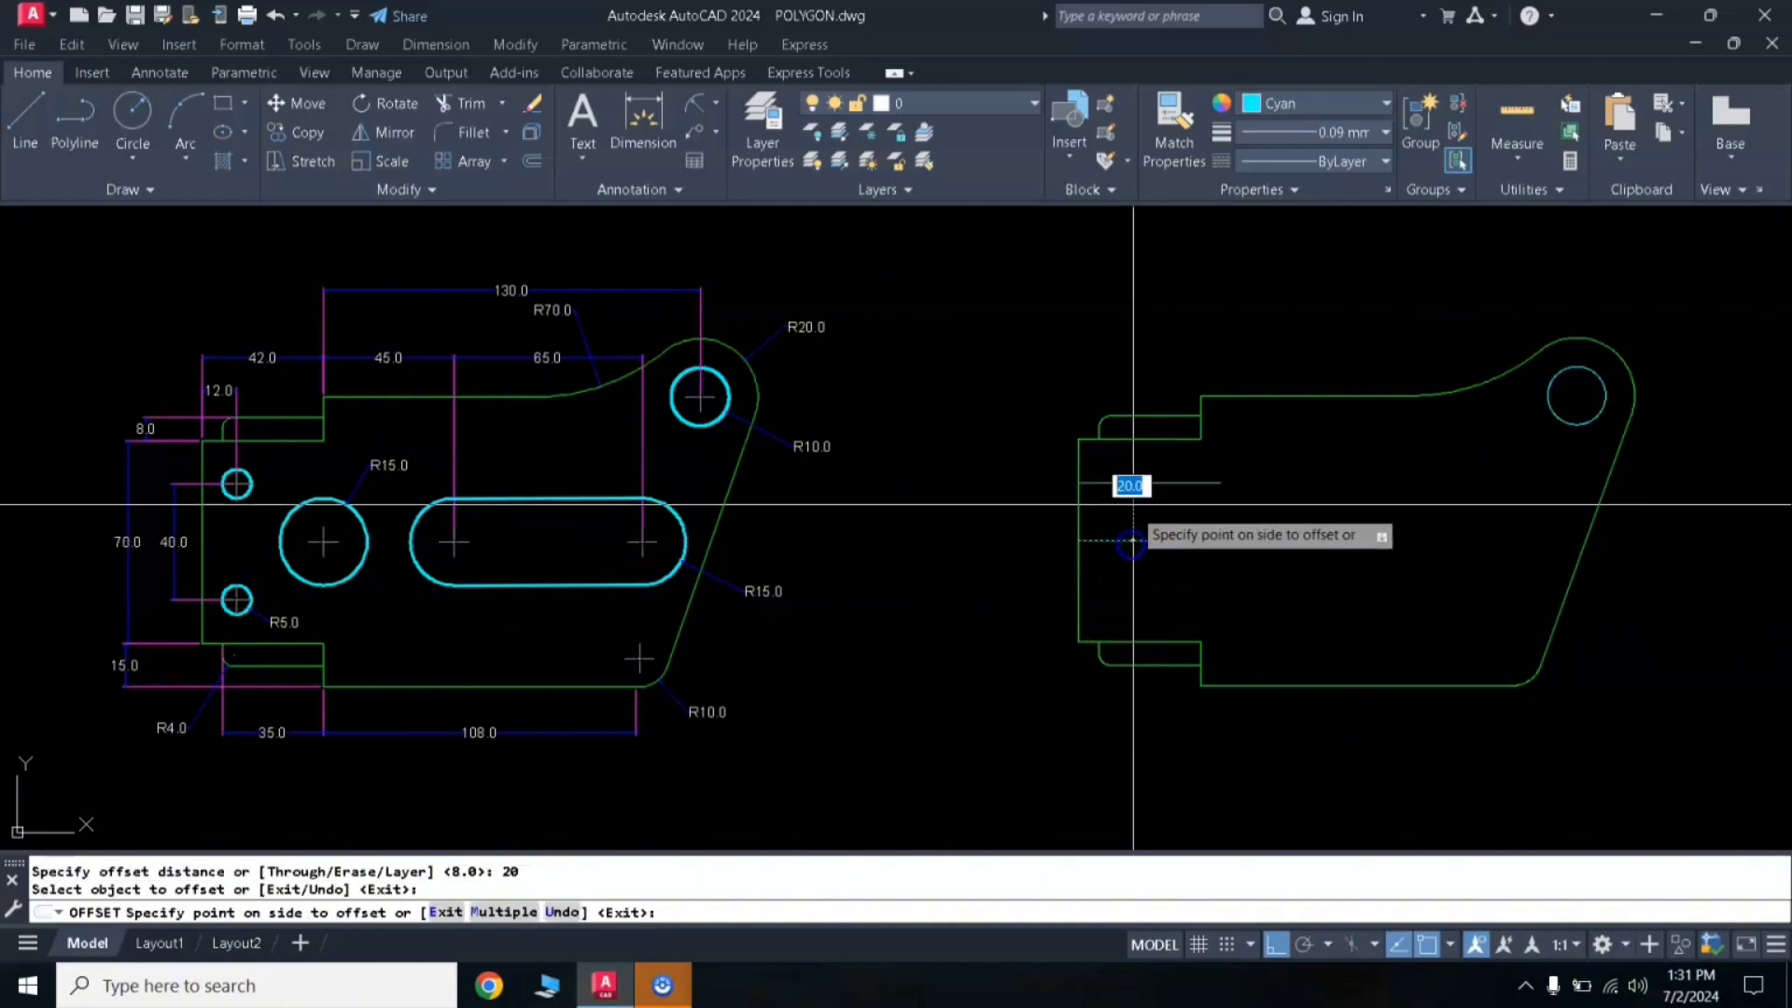
left_click(1131, 497)
left_click(1131, 541)
left_click(1131, 577)
key("Return")
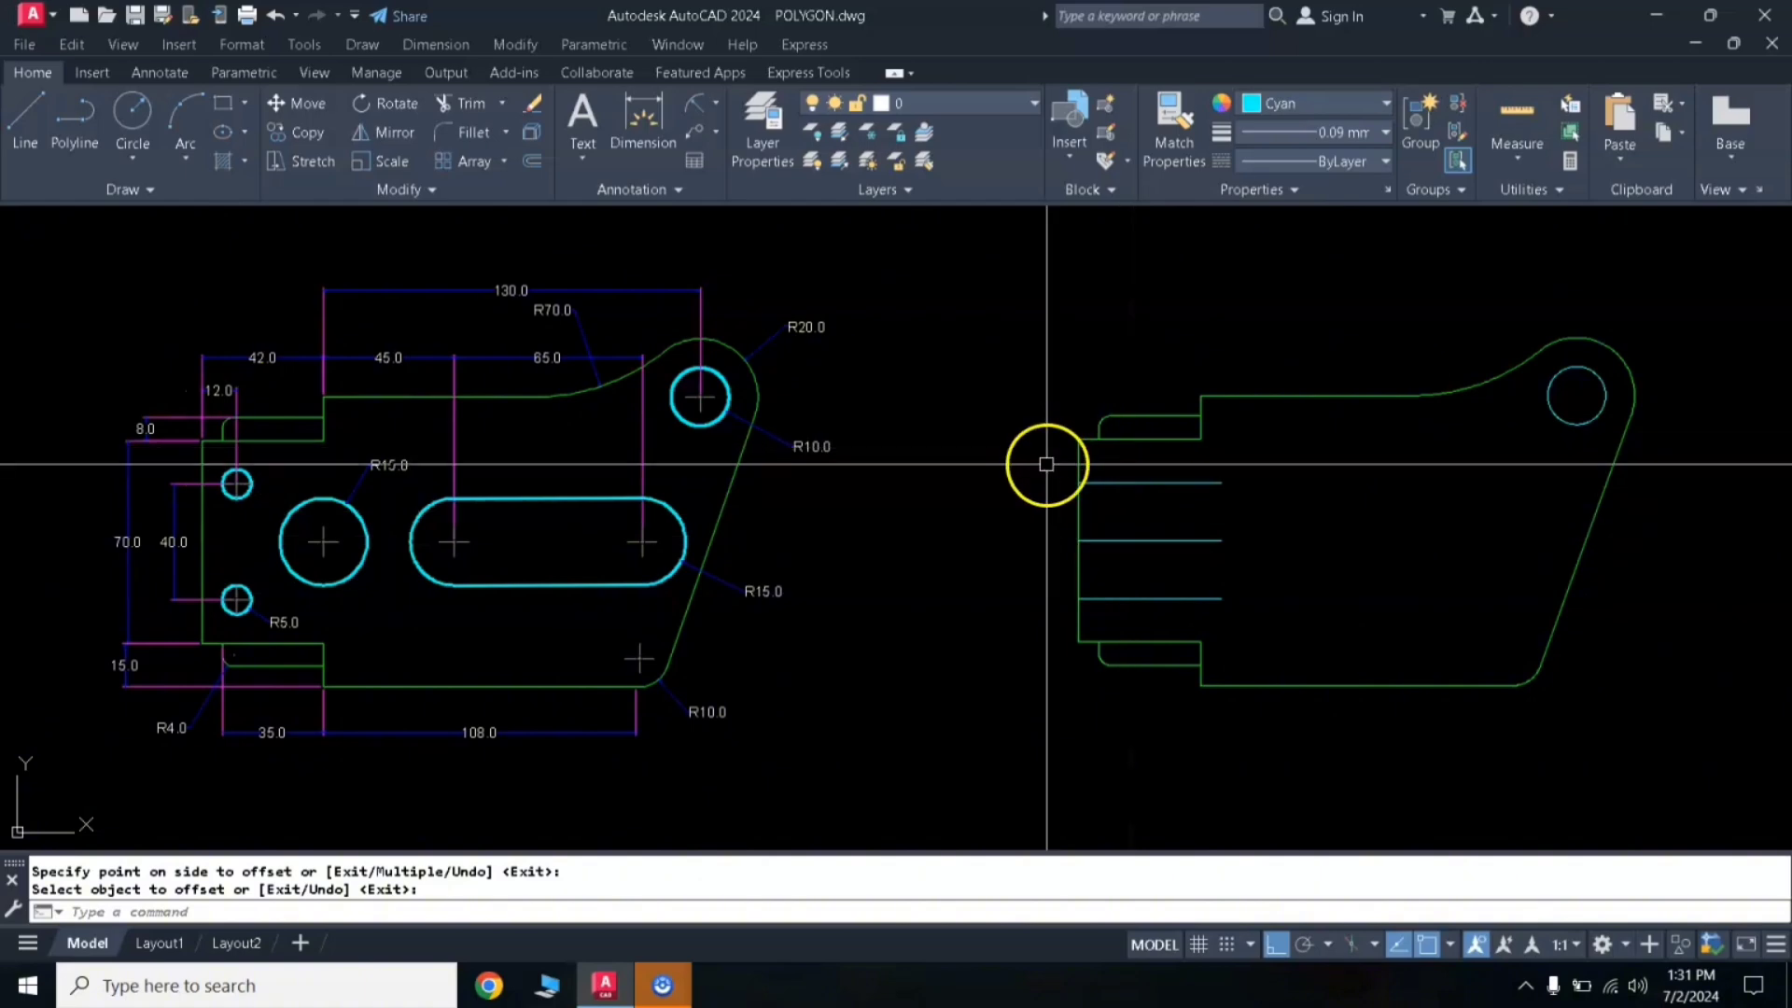
Step: Offset the left vertical edge 12 units to the right to mark the hole centres
key("Return")
key("Return")
type("2")
key("Return")
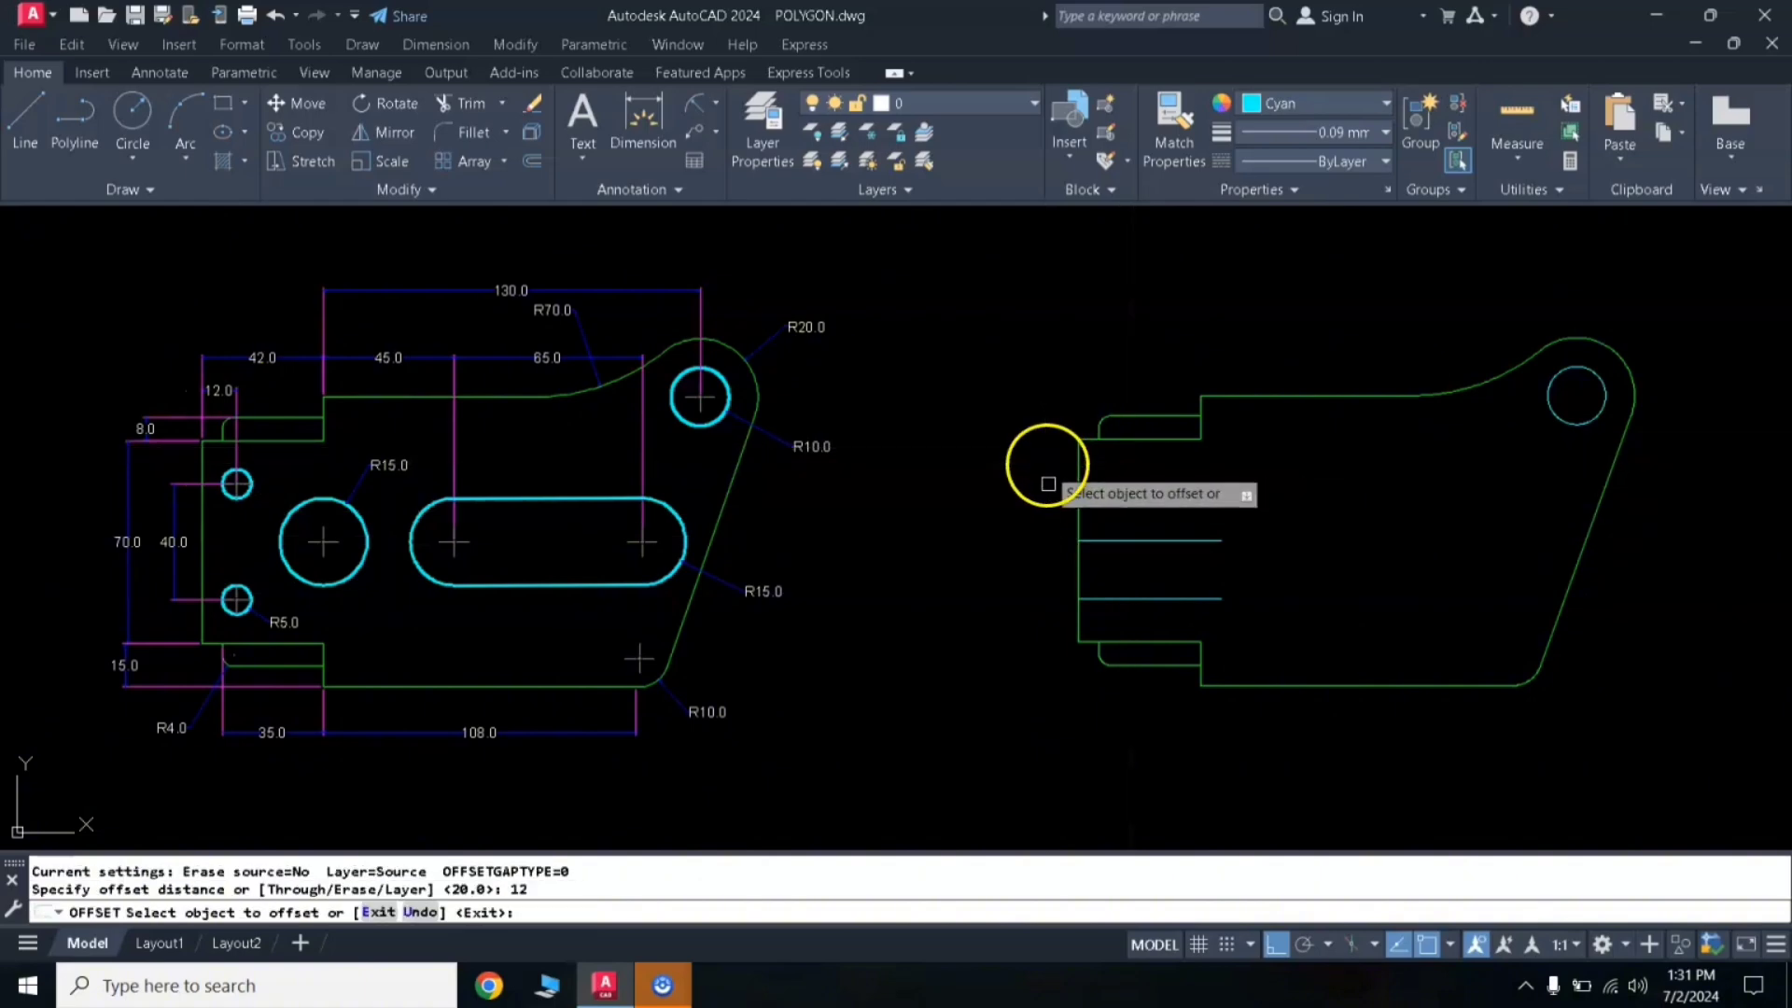
left_click(1076, 507)
left_click(1133, 512)
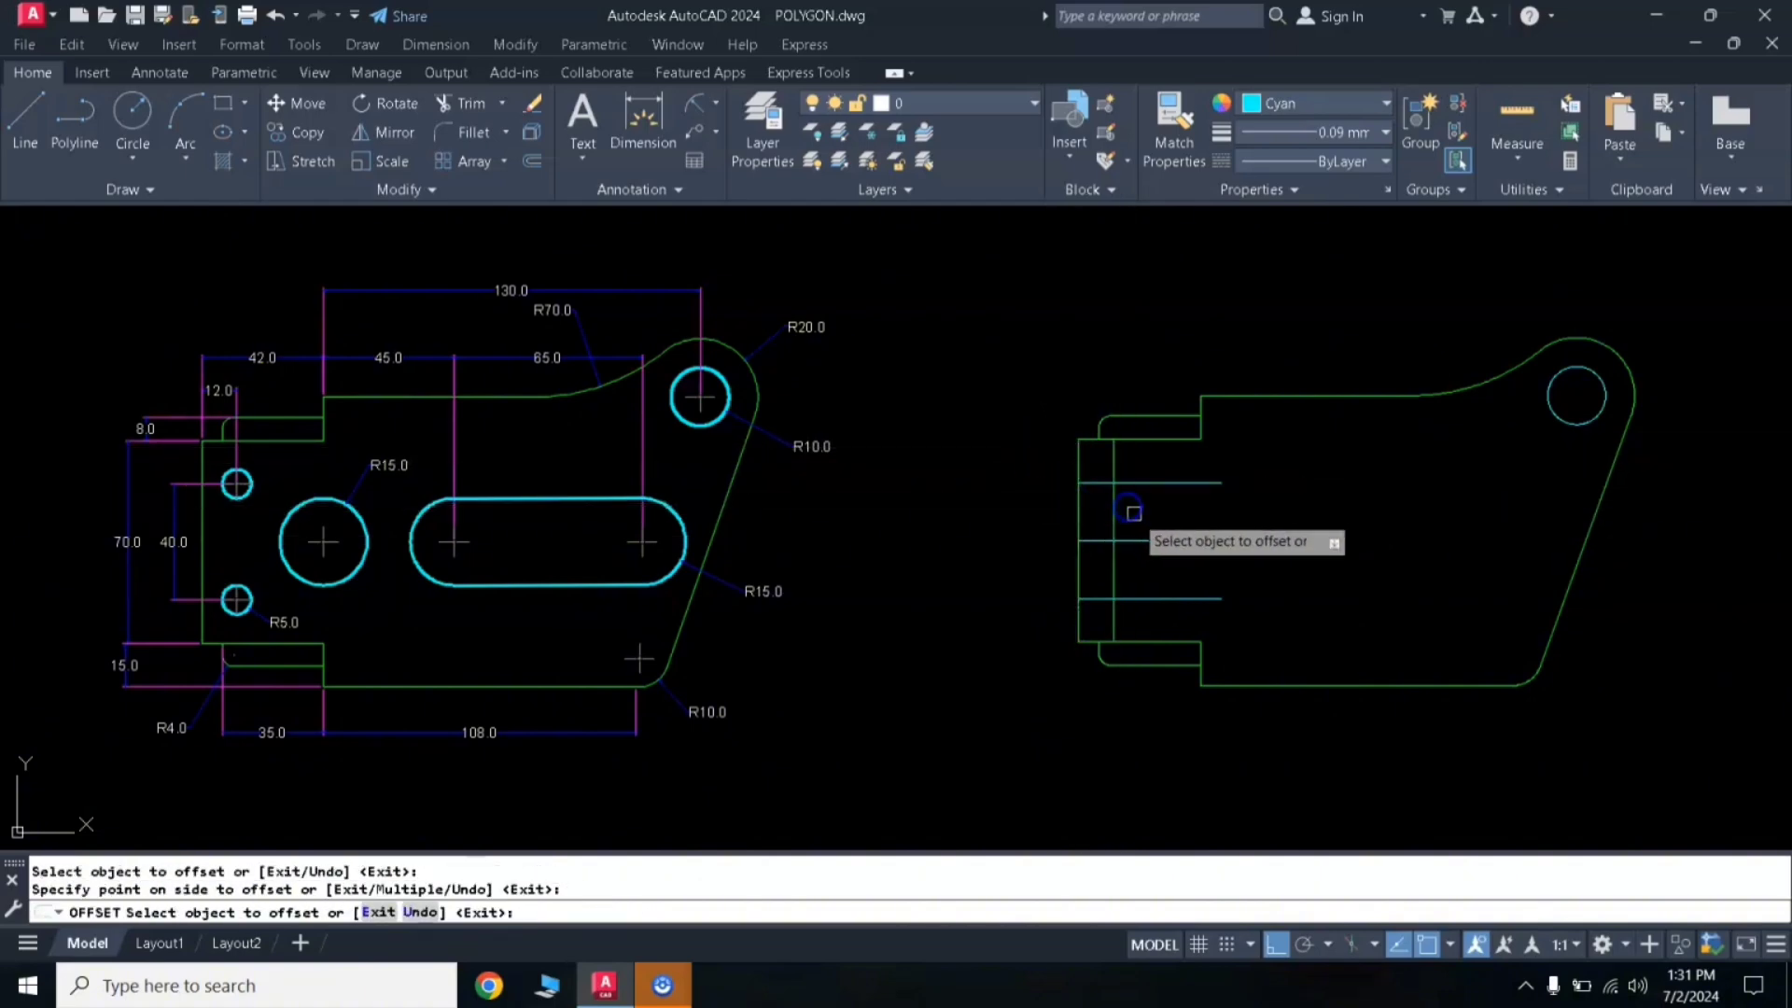
key("Return")
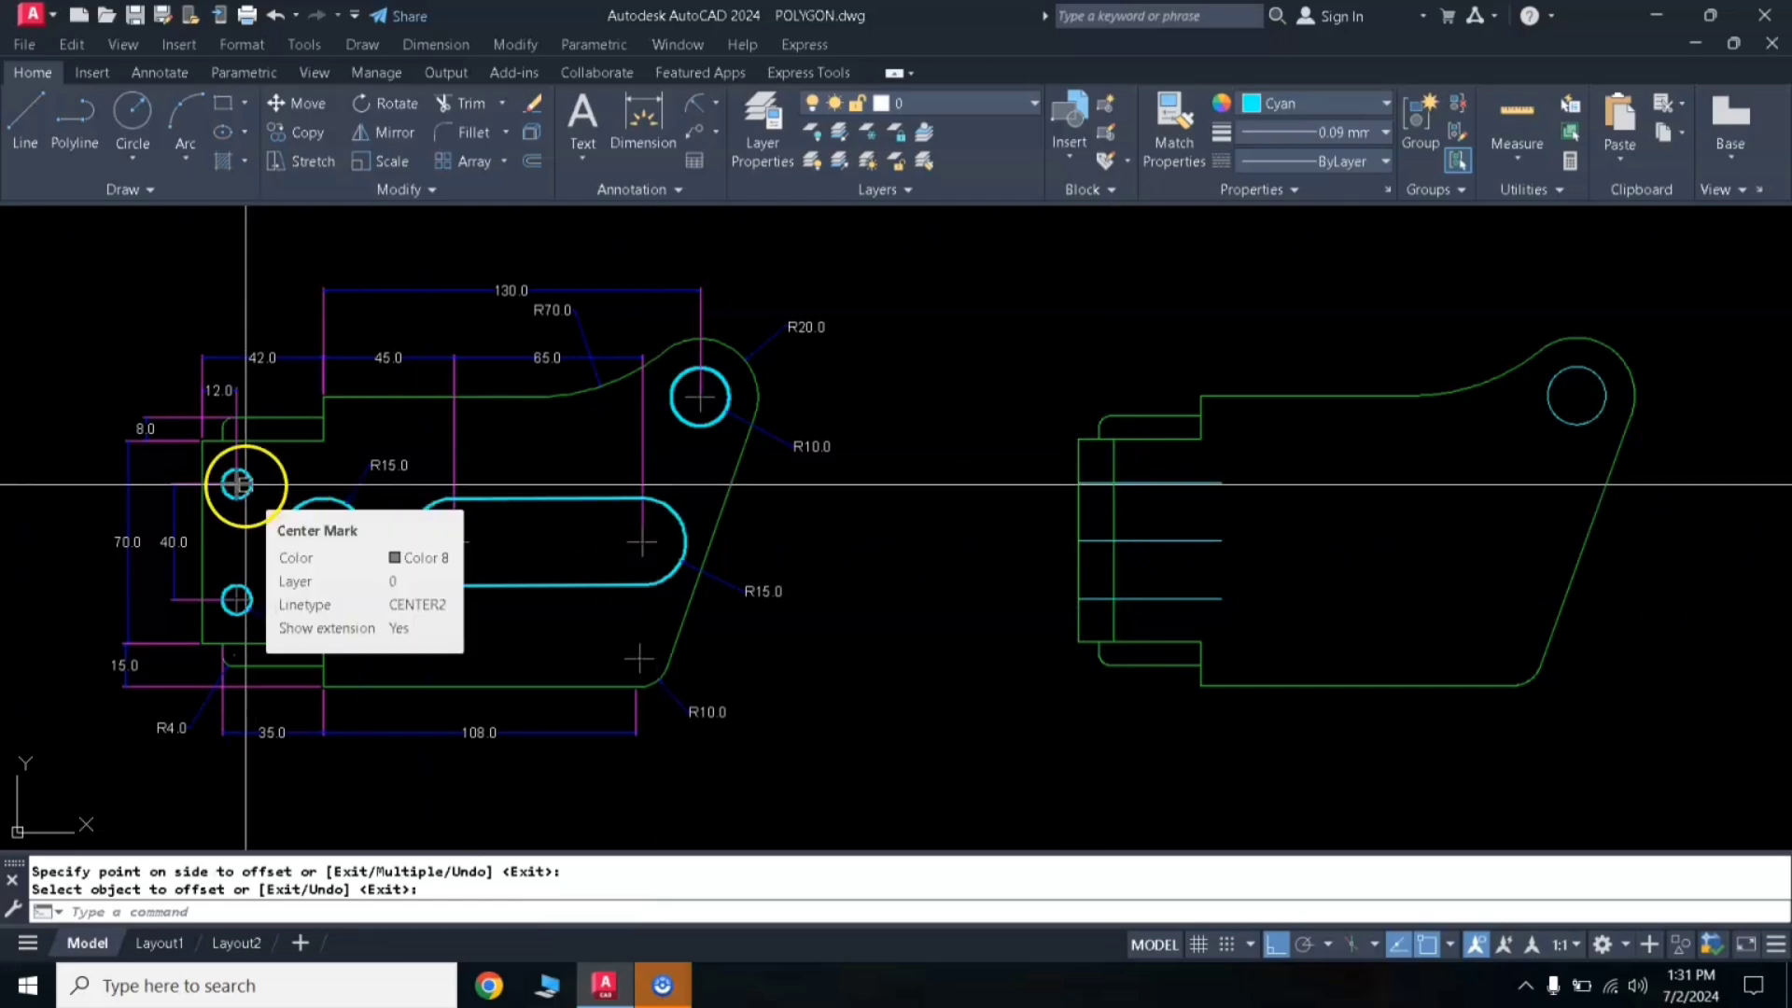
left_click(1112, 482)
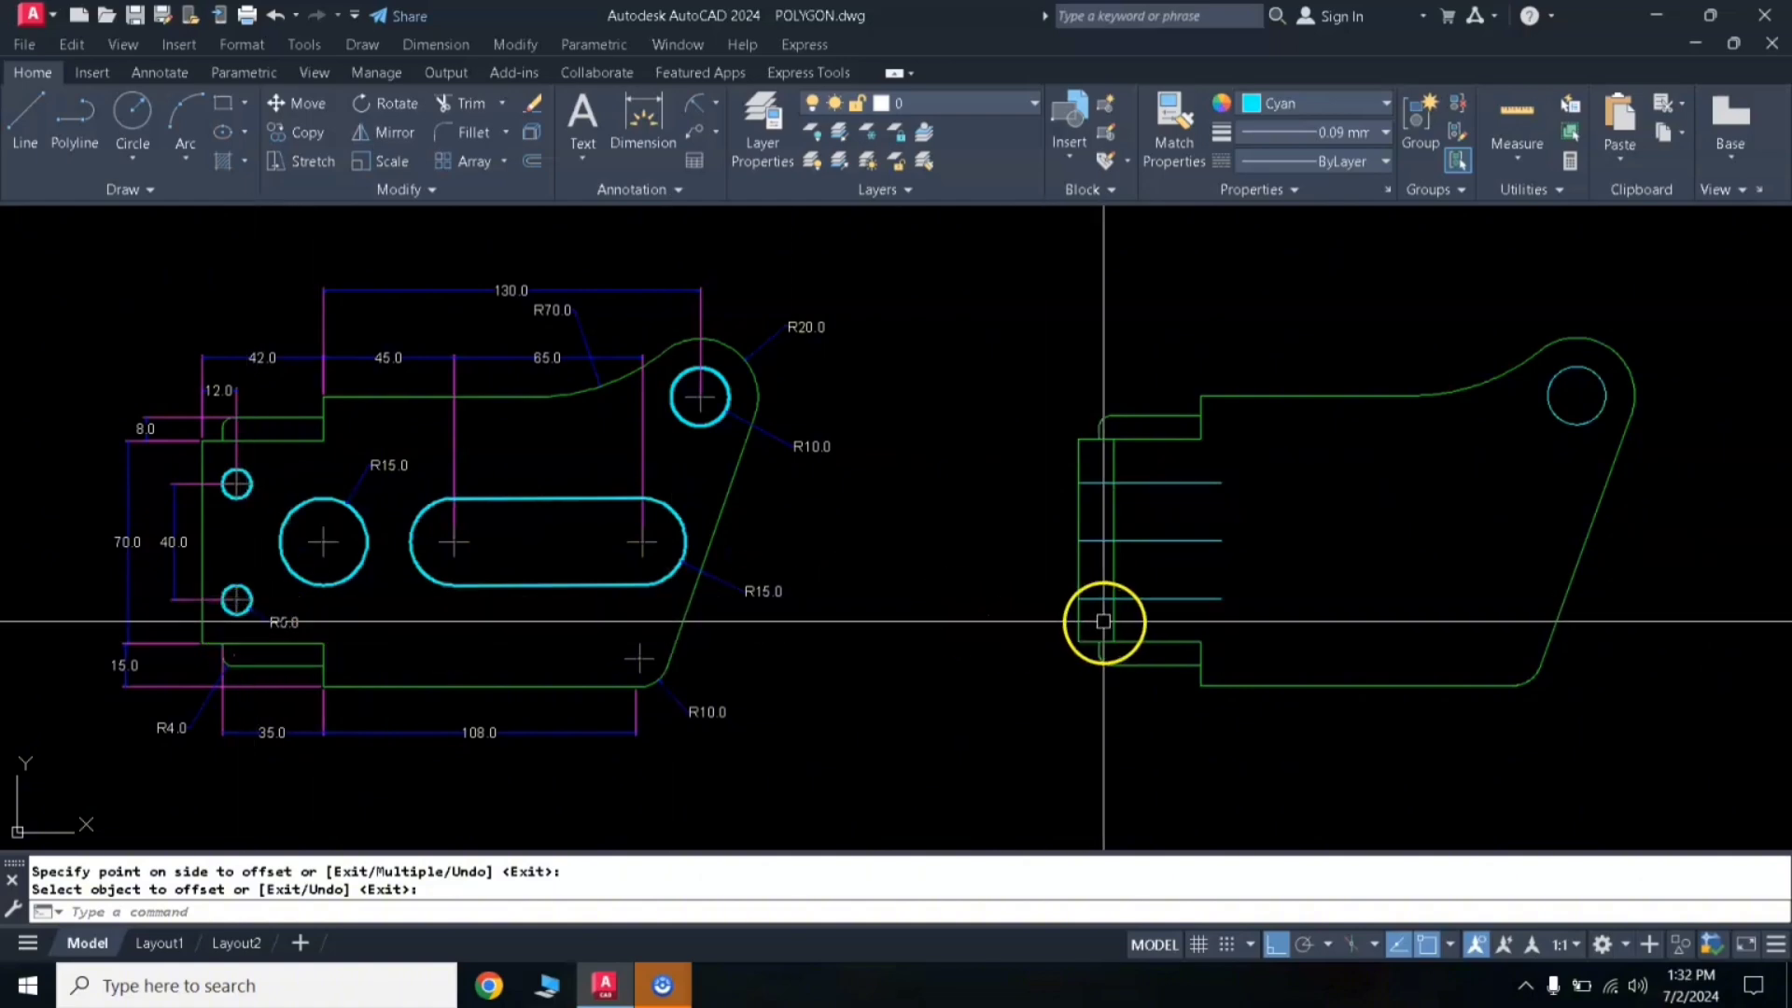
type("c")
key("Return")
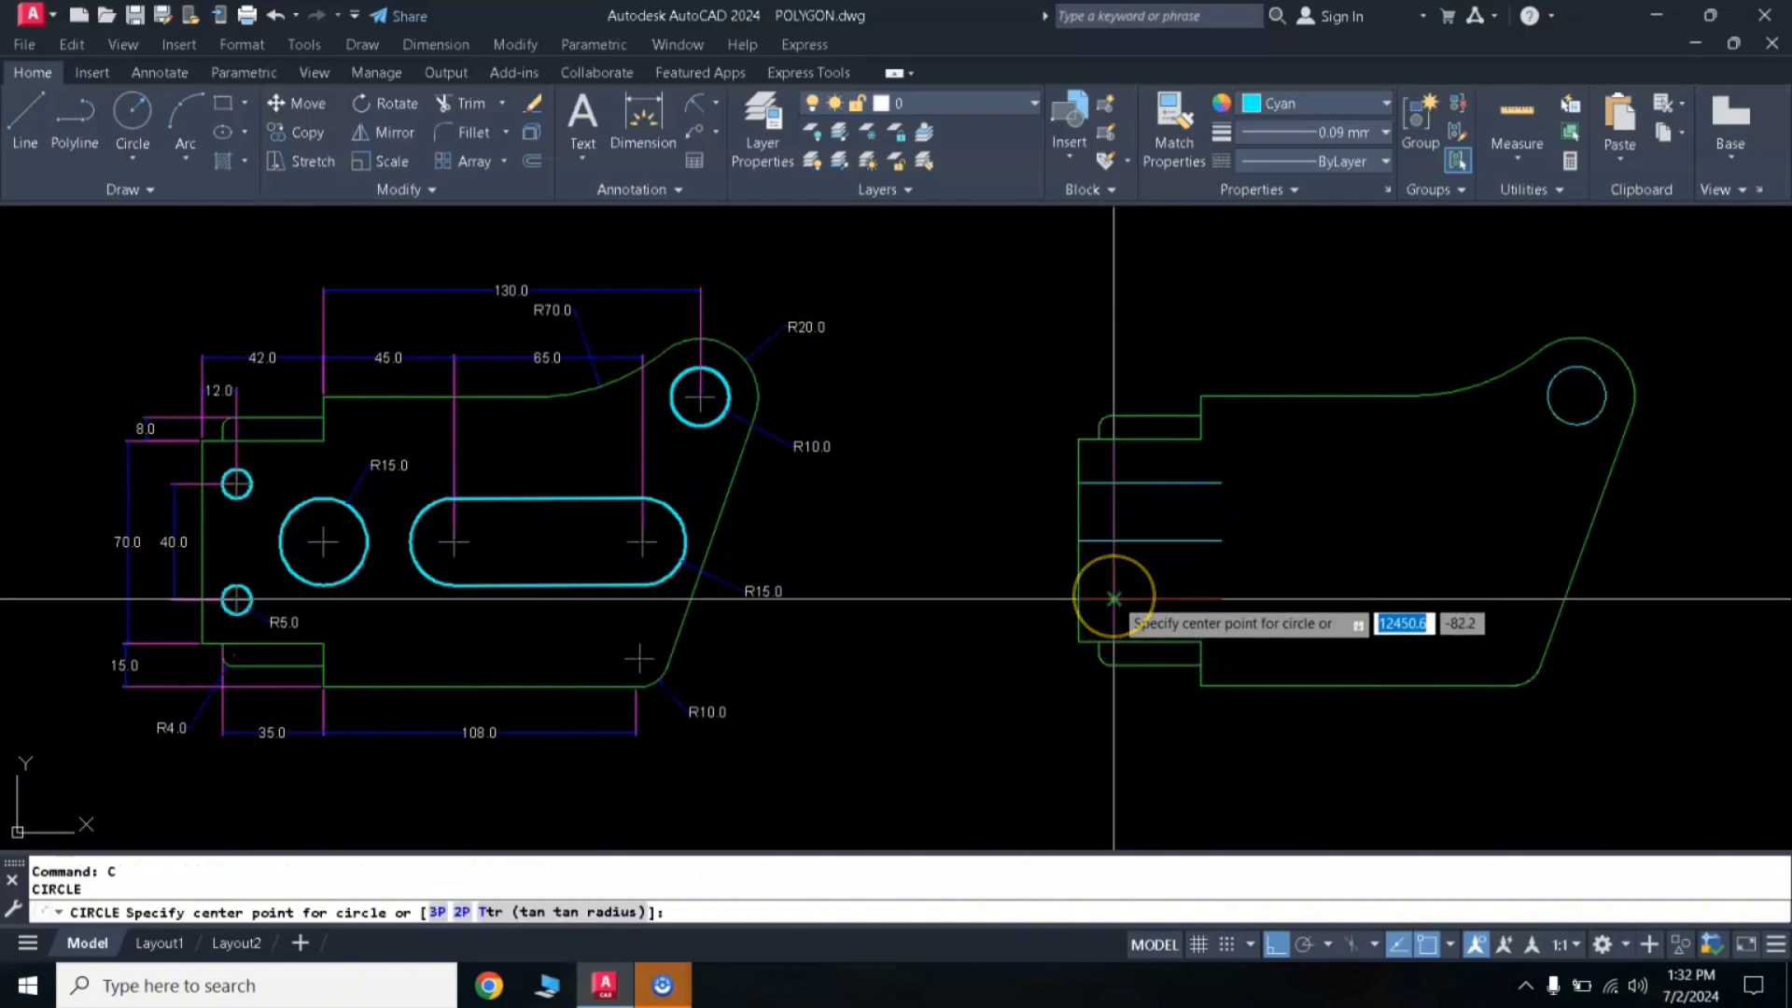
Step: Draw a radius-5 hole at the lower intersection and erase the leftover construction lines
left_click(1113, 598)
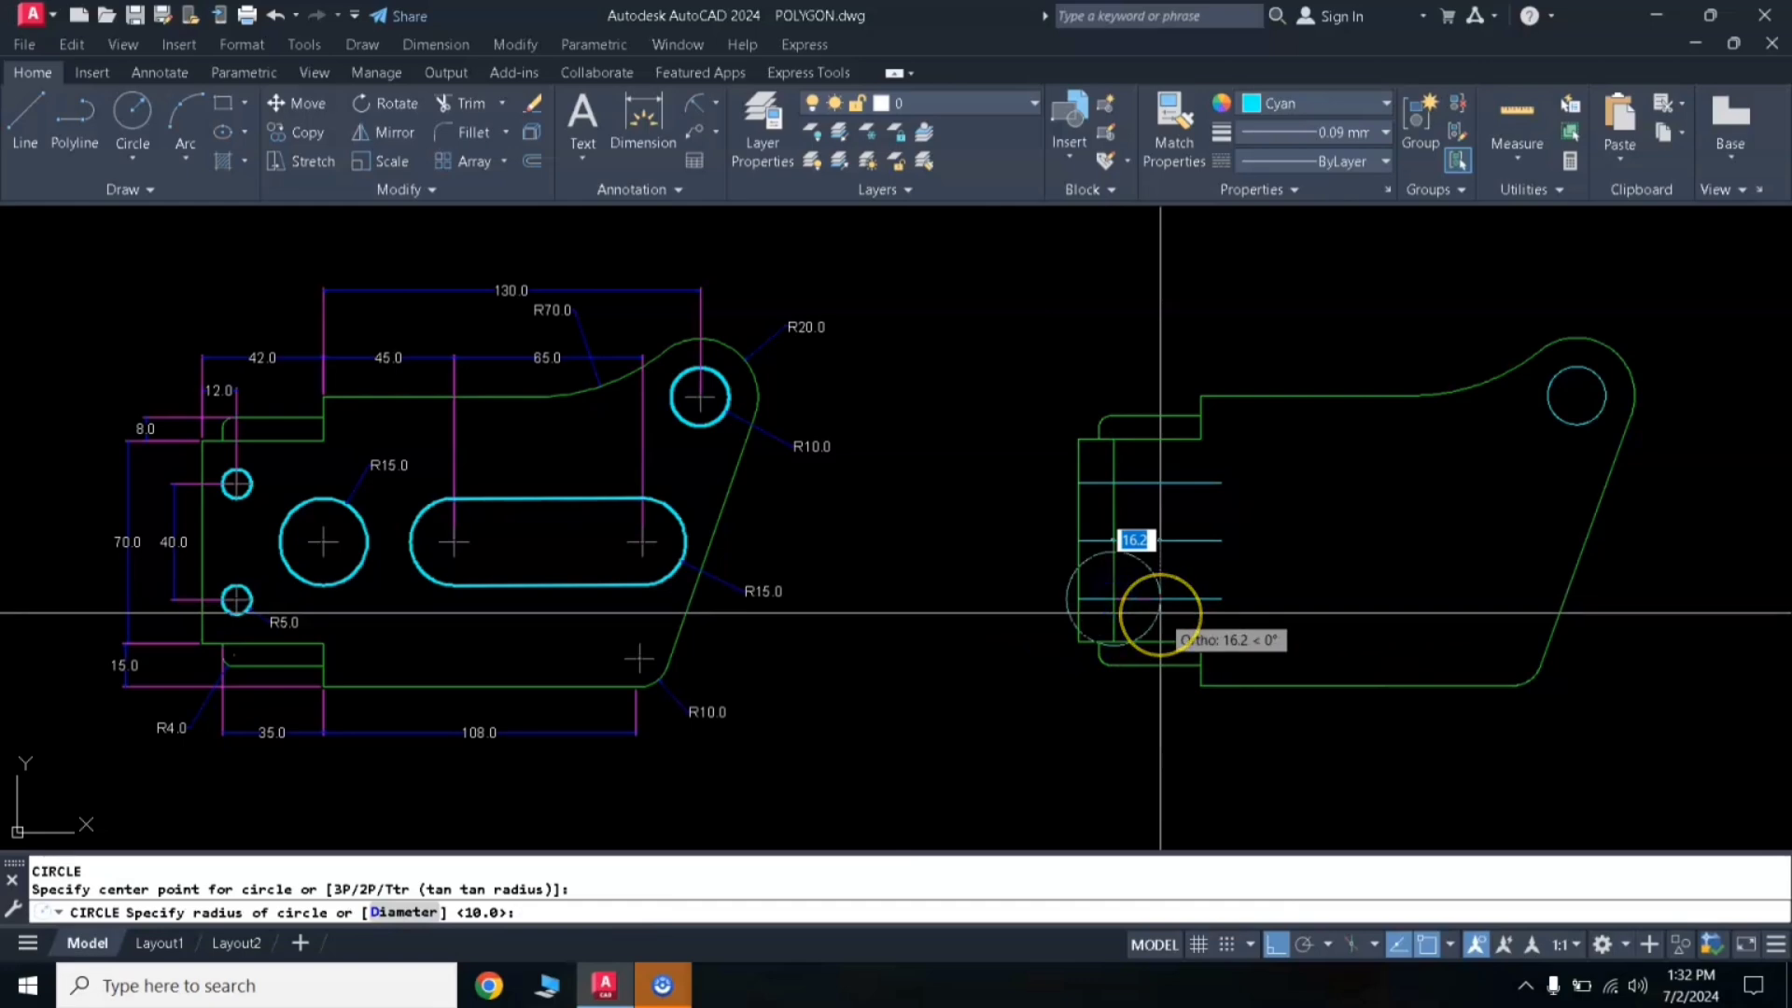
type("5")
key("Return")
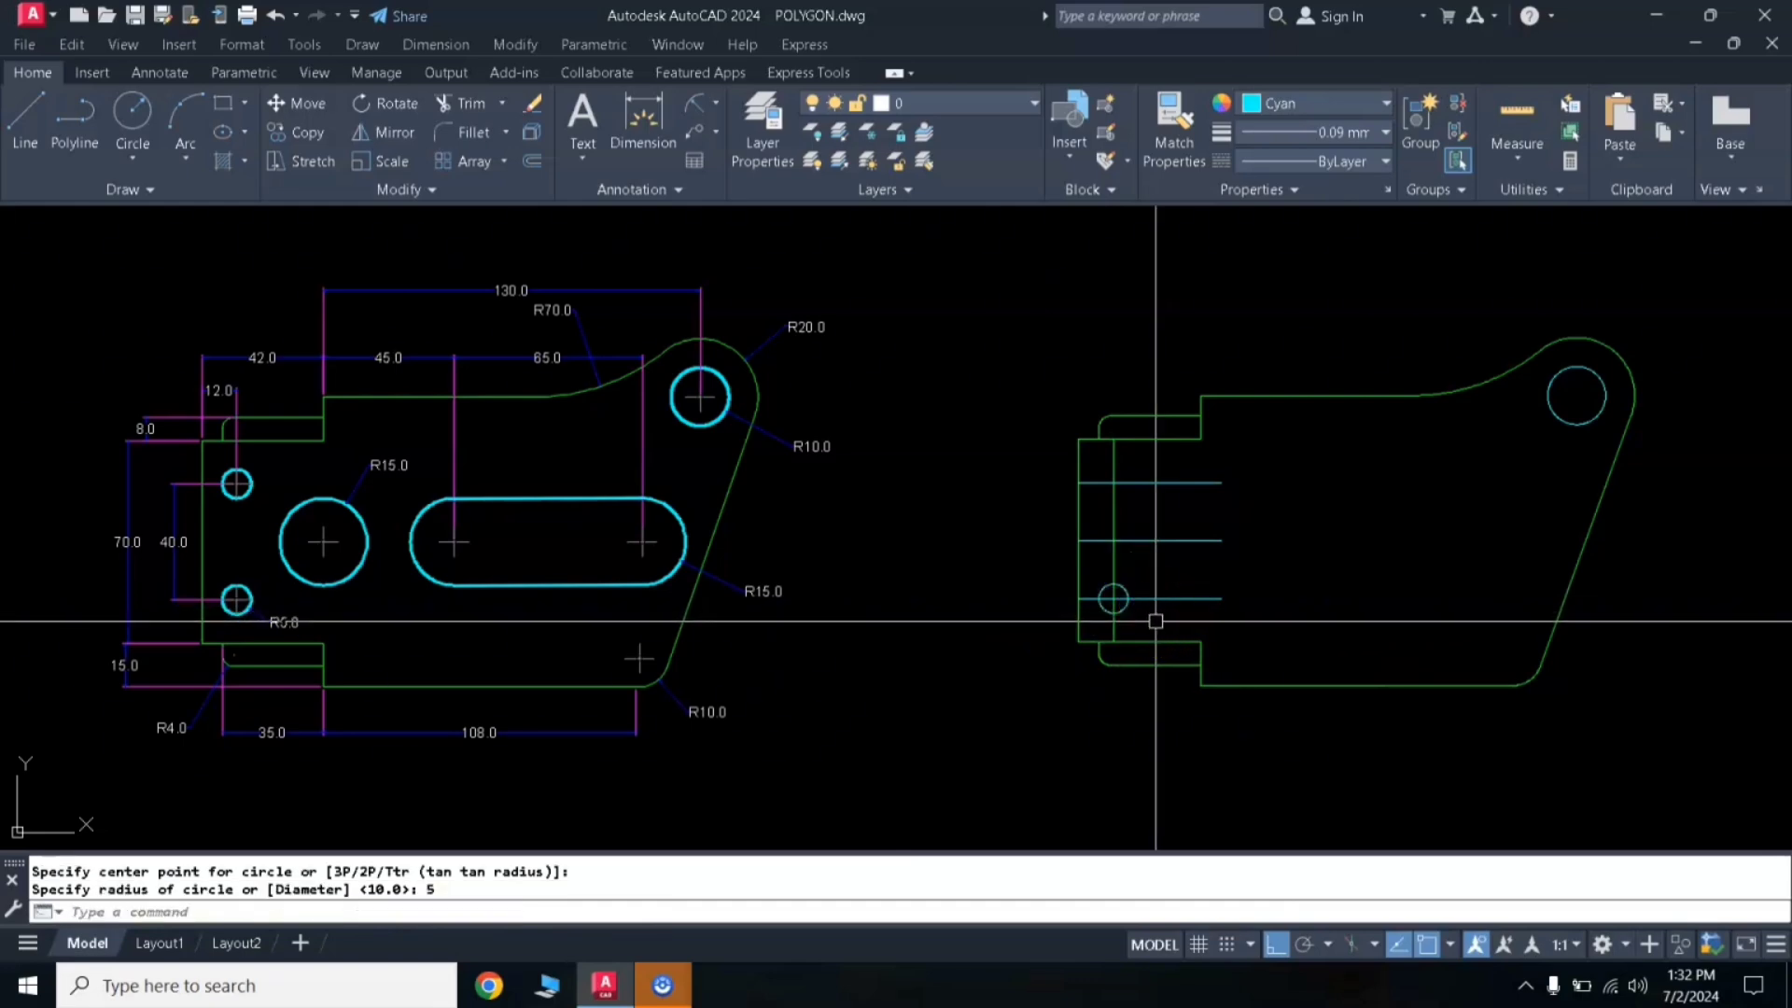
left_click(1135, 517)
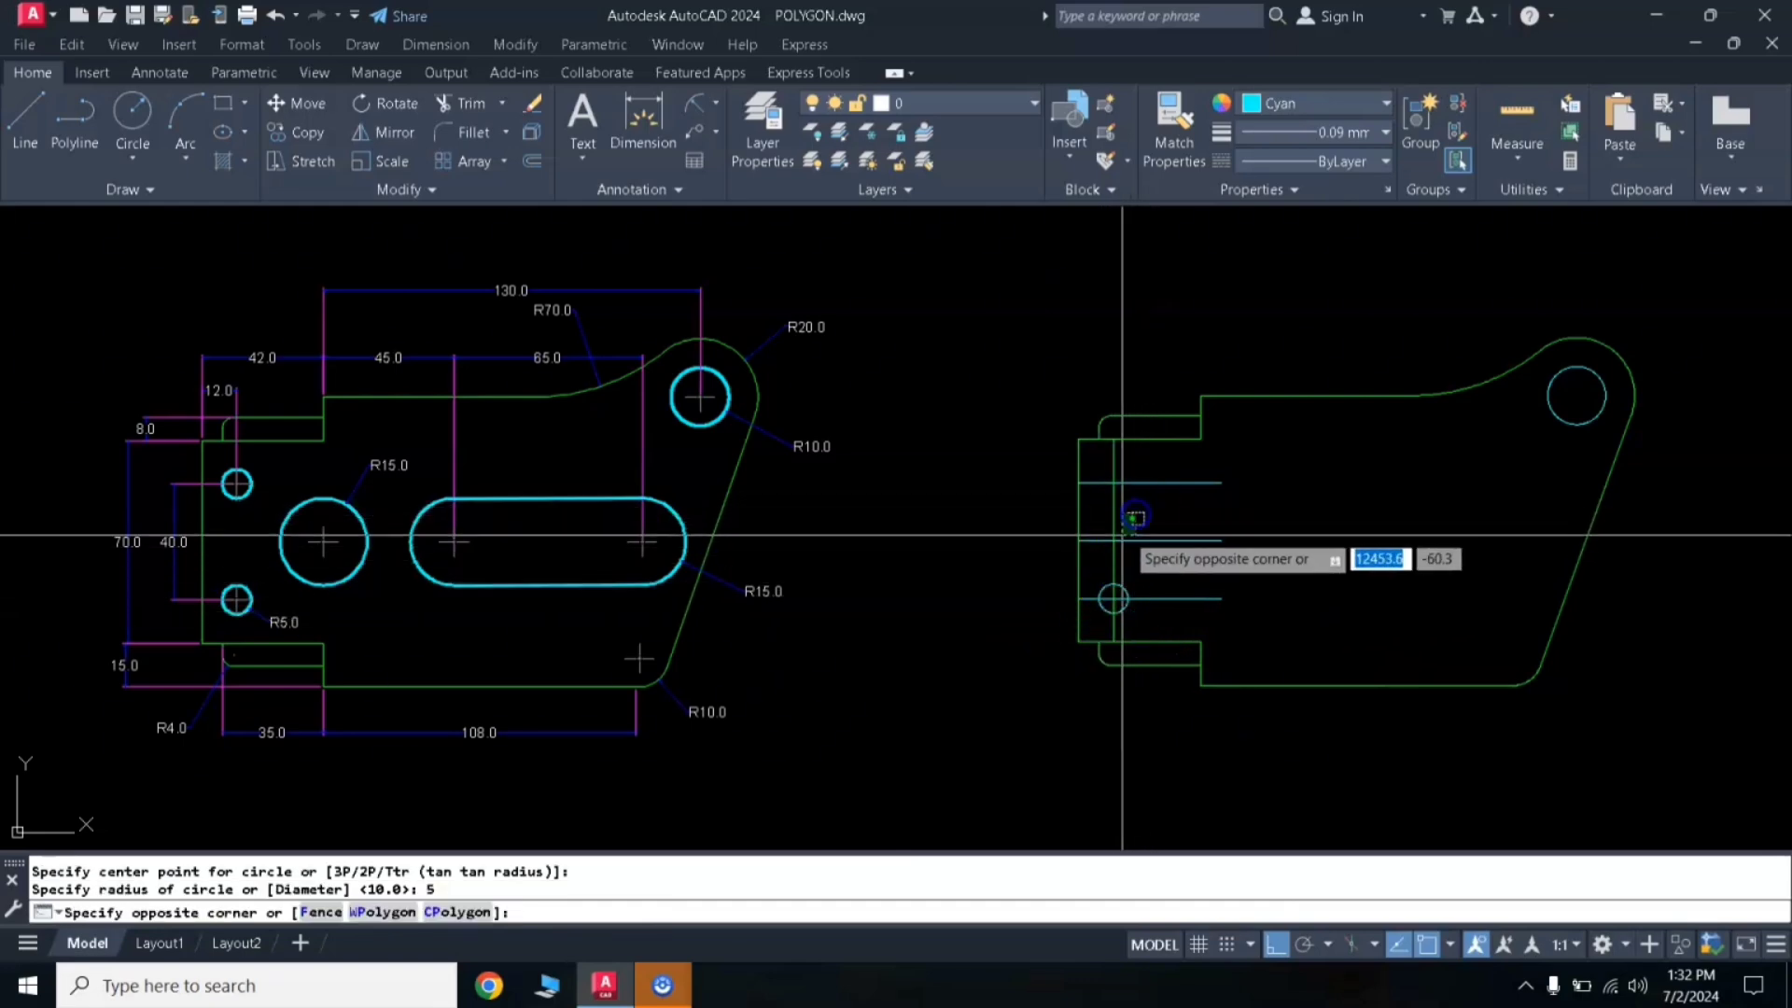
left_click(1101, 548)
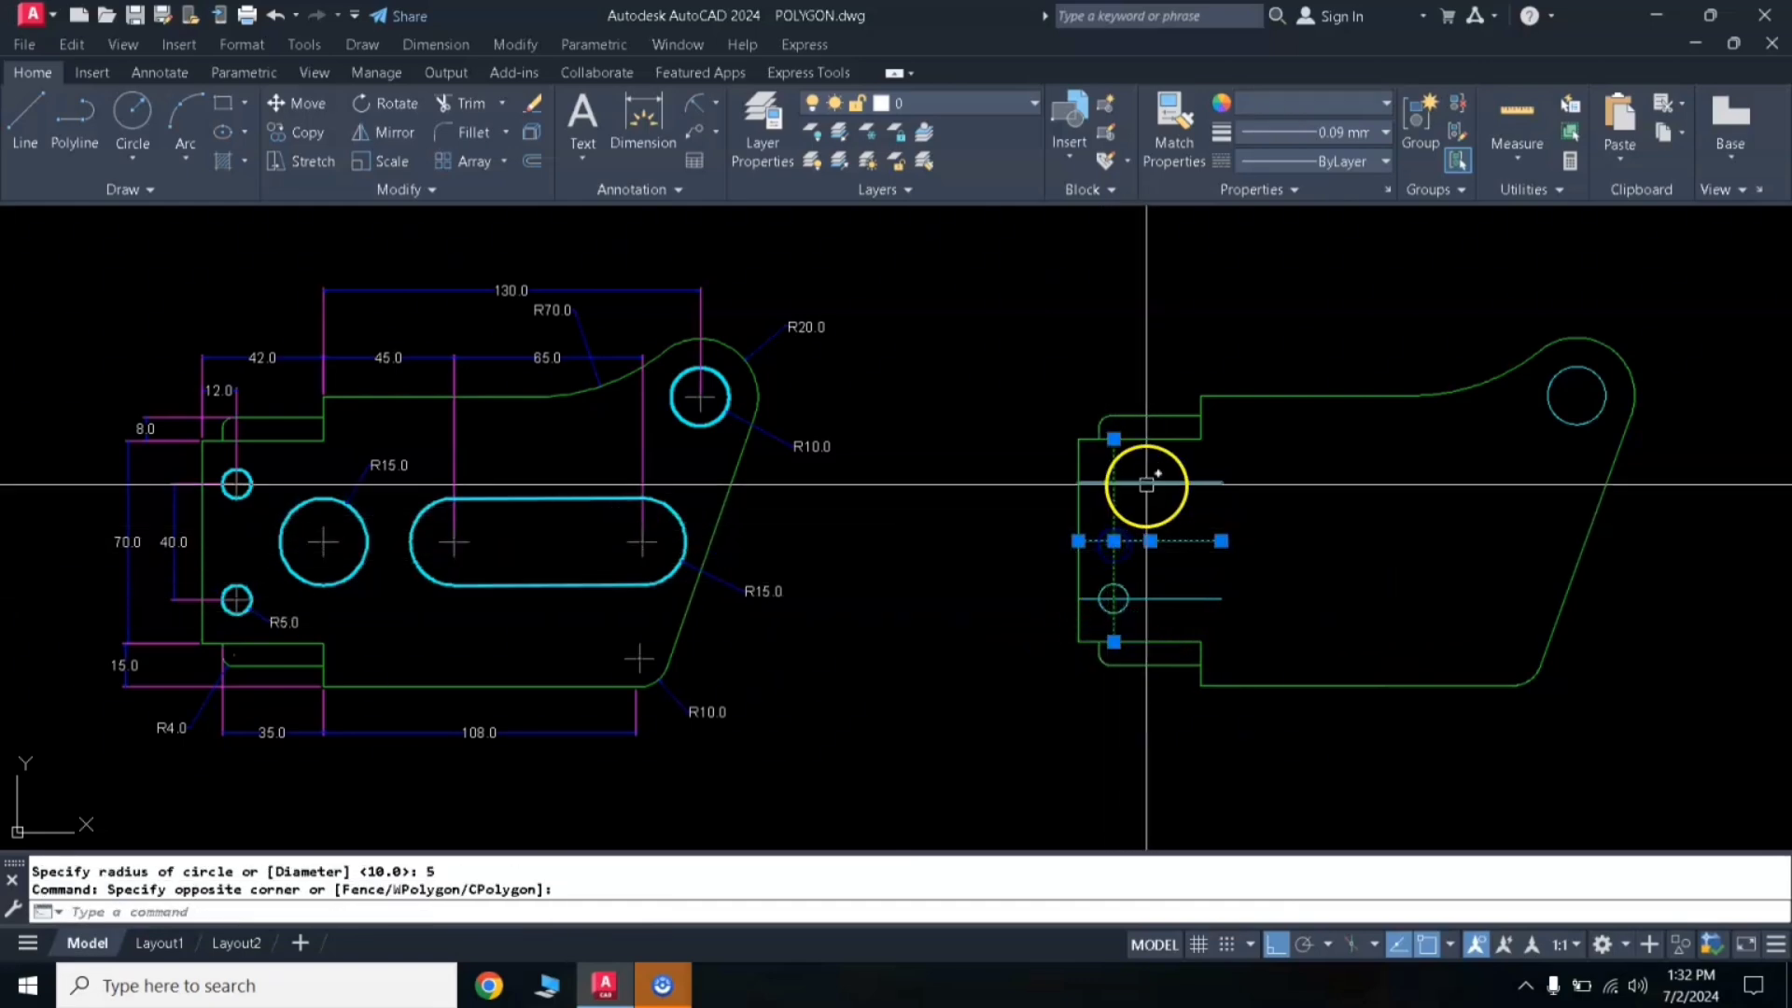
left_click(1165, 602)
key("Return")
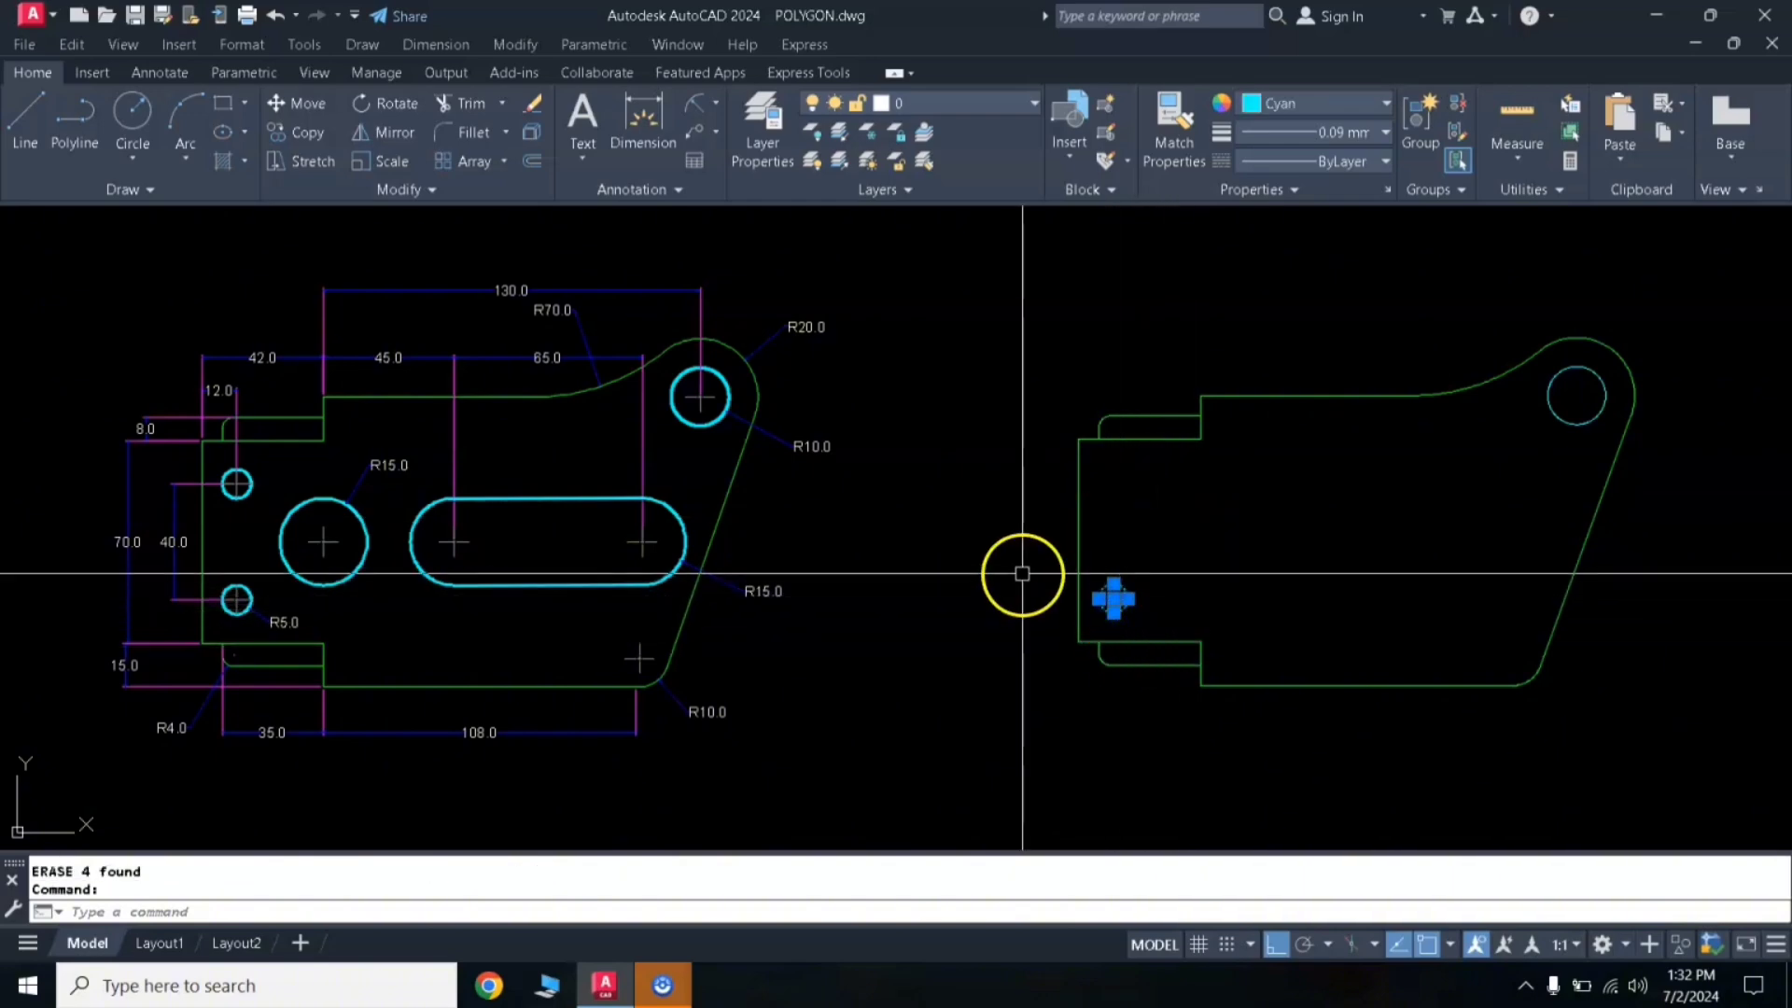
type("M")
Step: Mirror the small hole about the plate's horizontal centreline, keeping the original
key("Return")
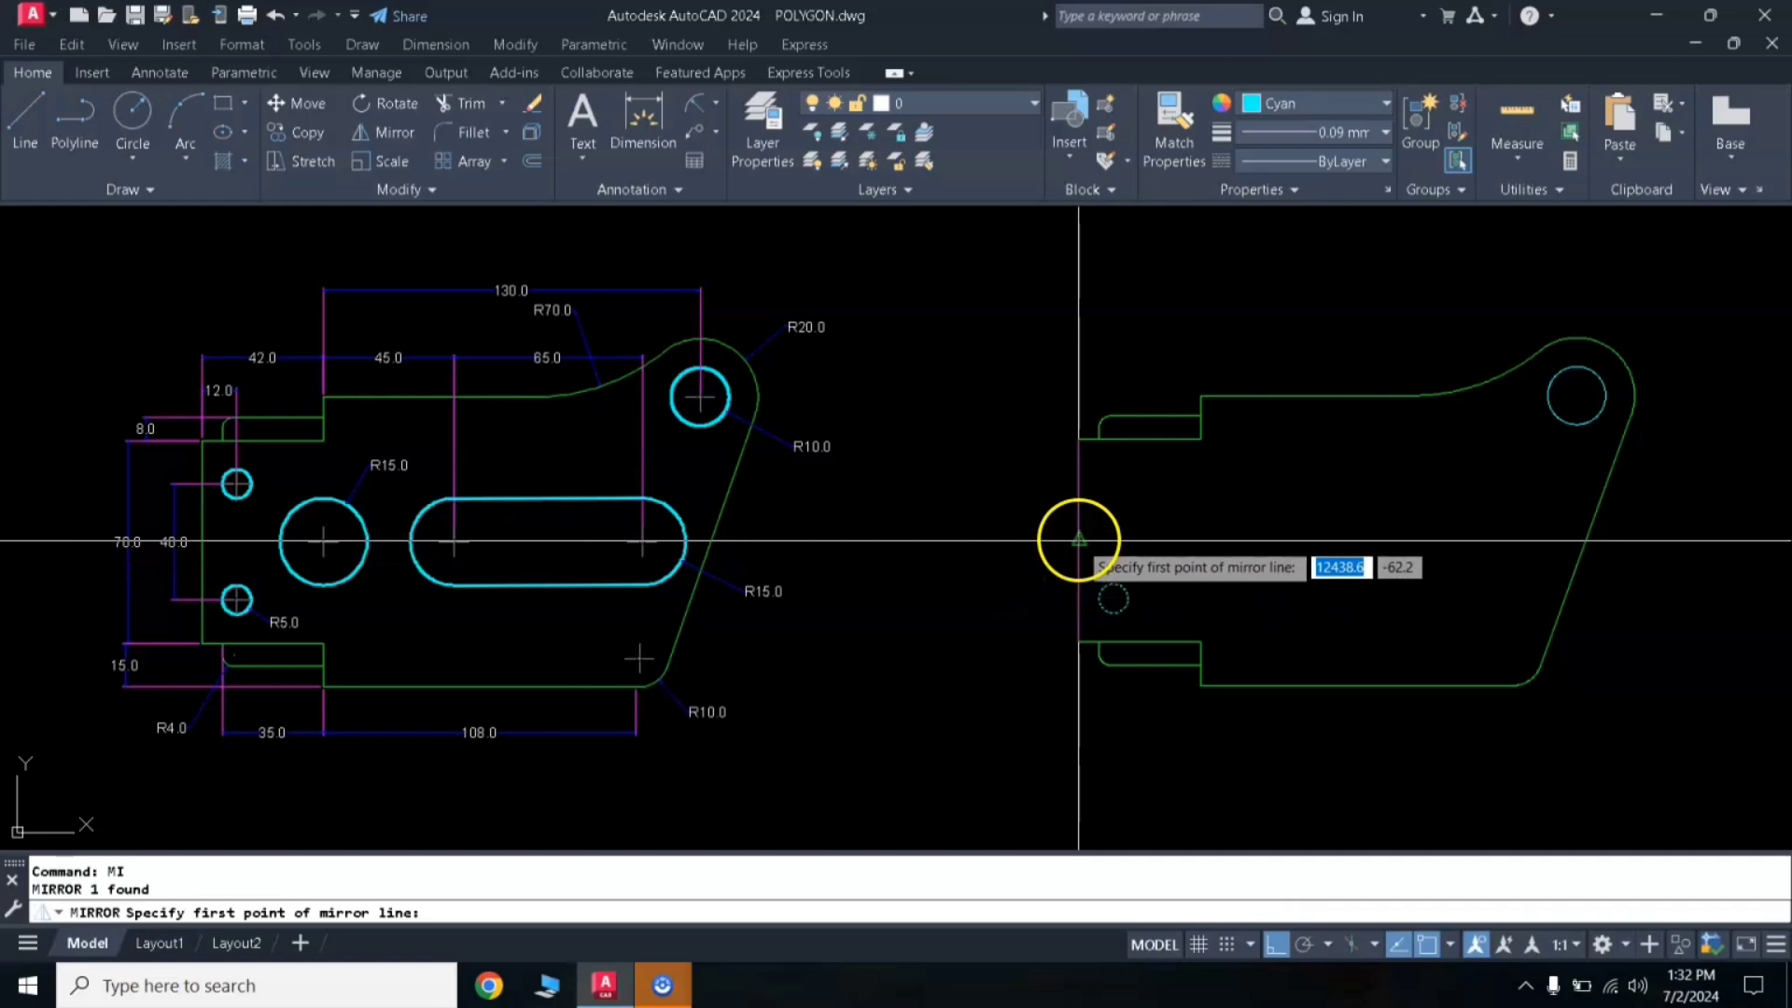
left_click(1079, 539)
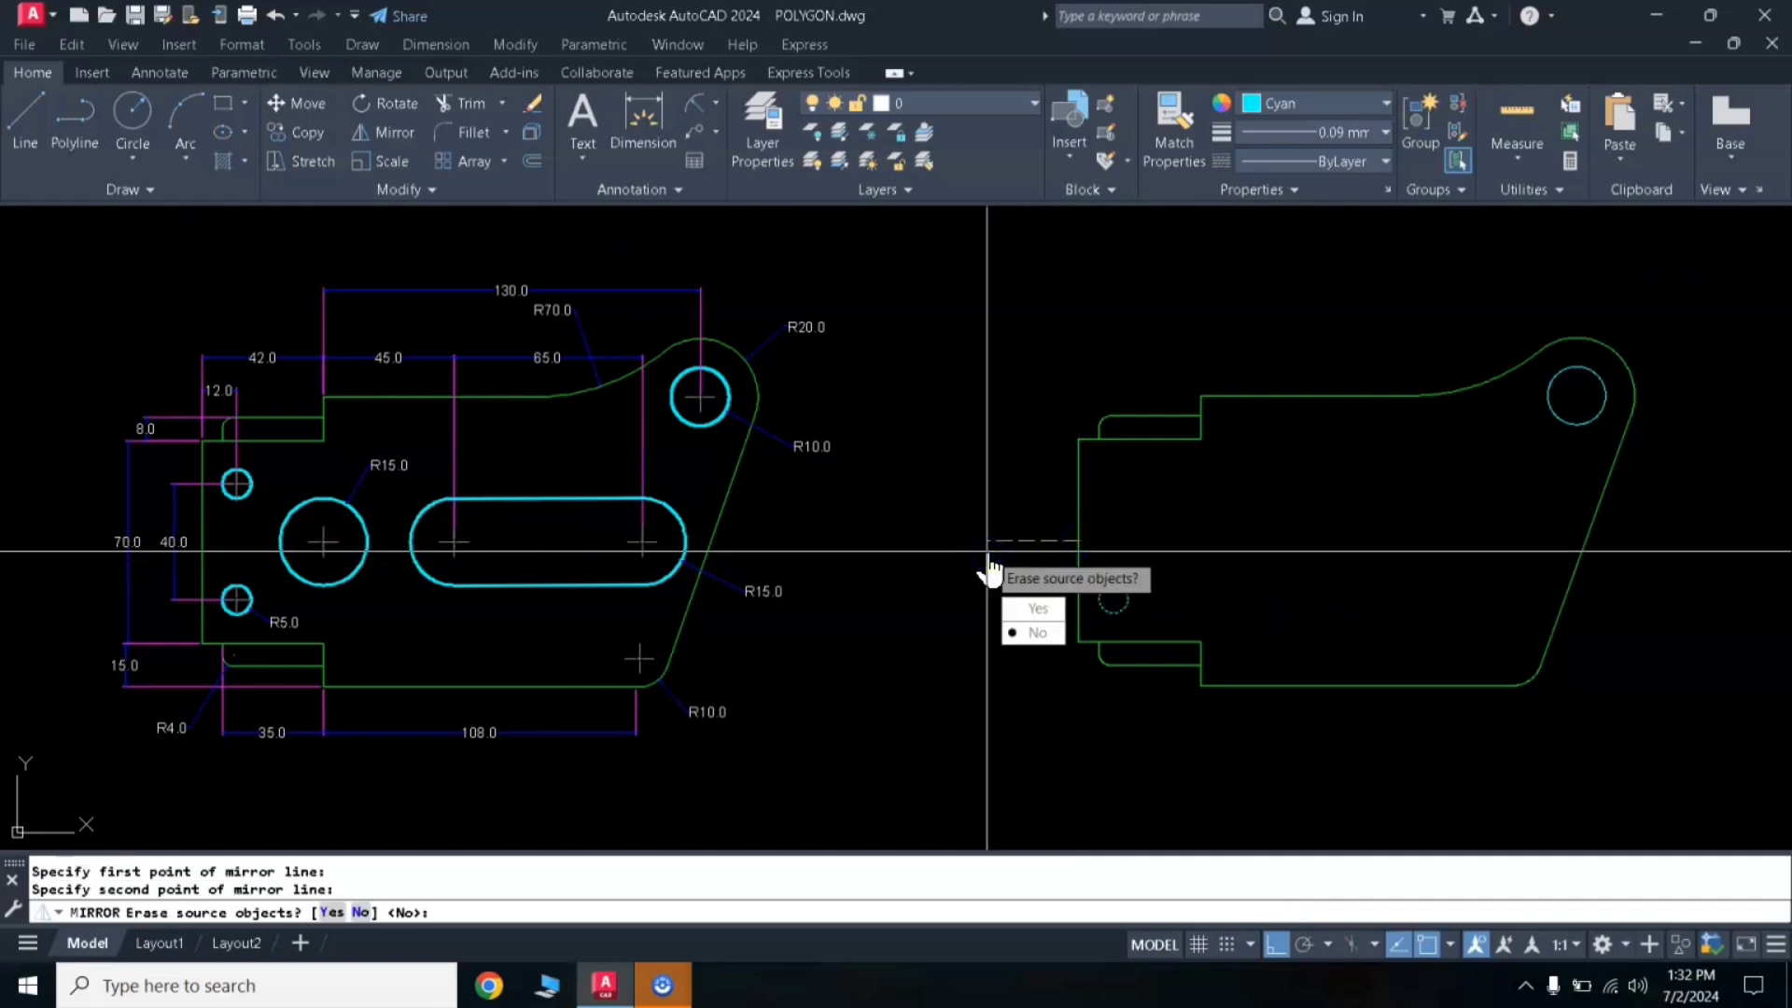
key("Return")
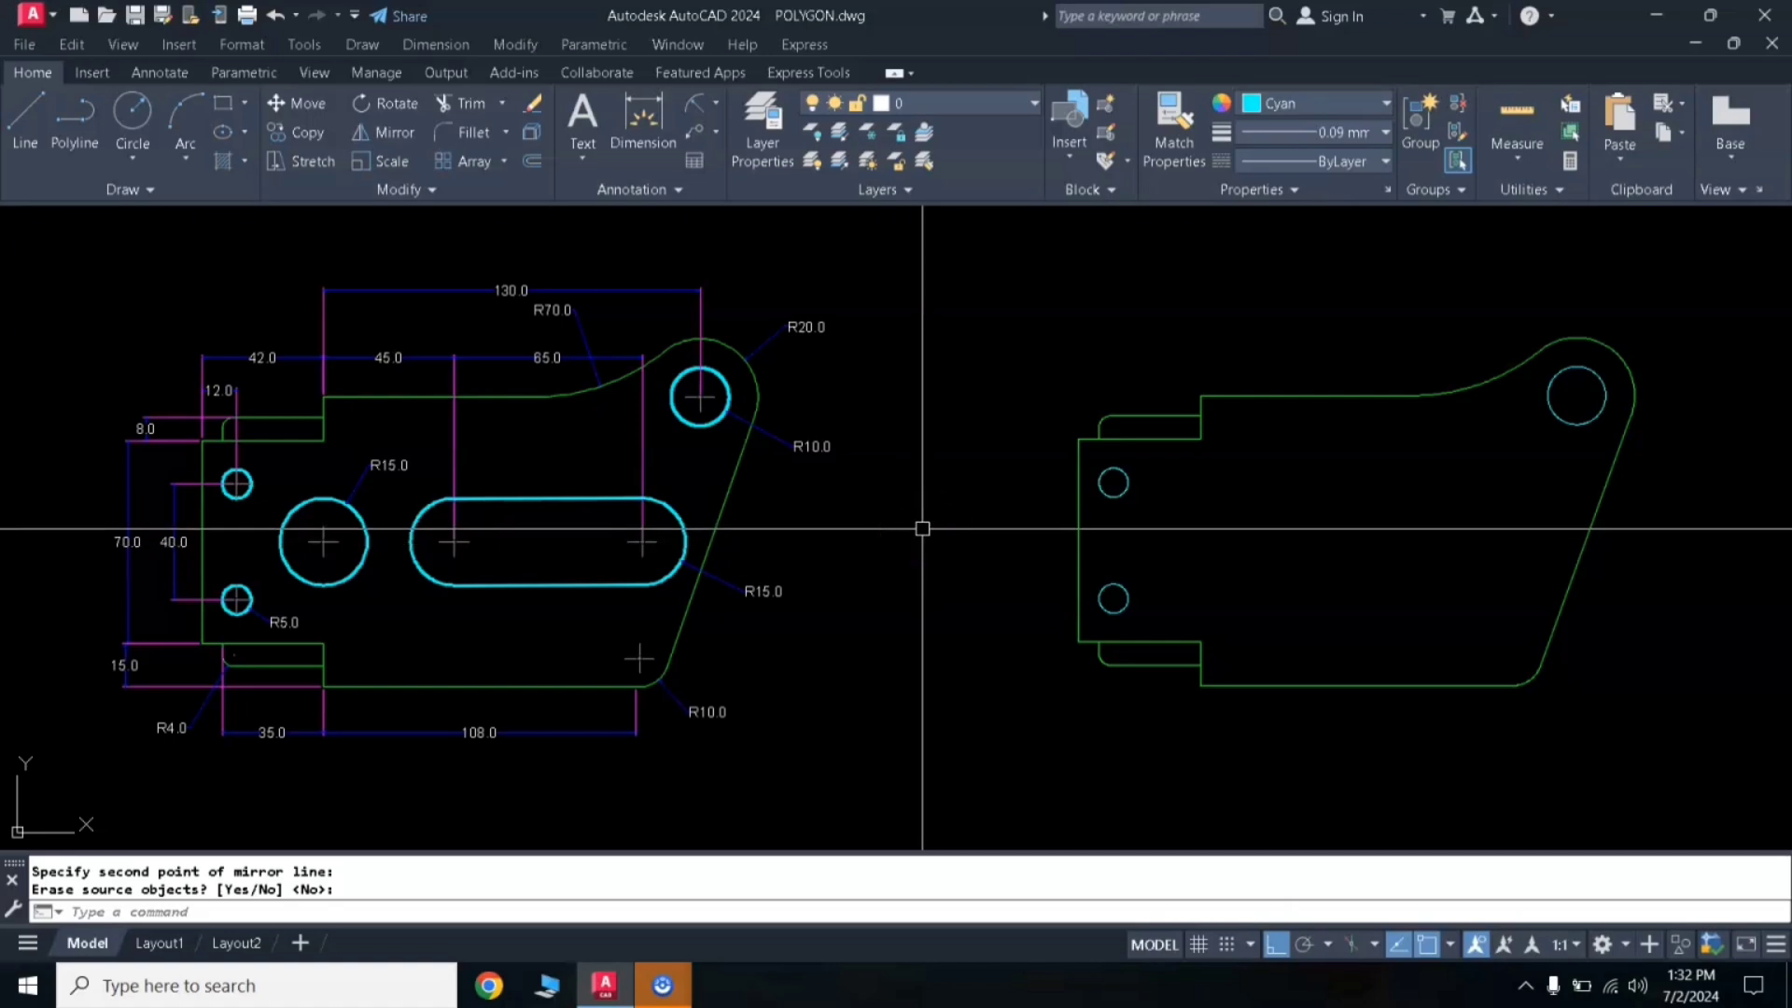
type("C")
key("Return")
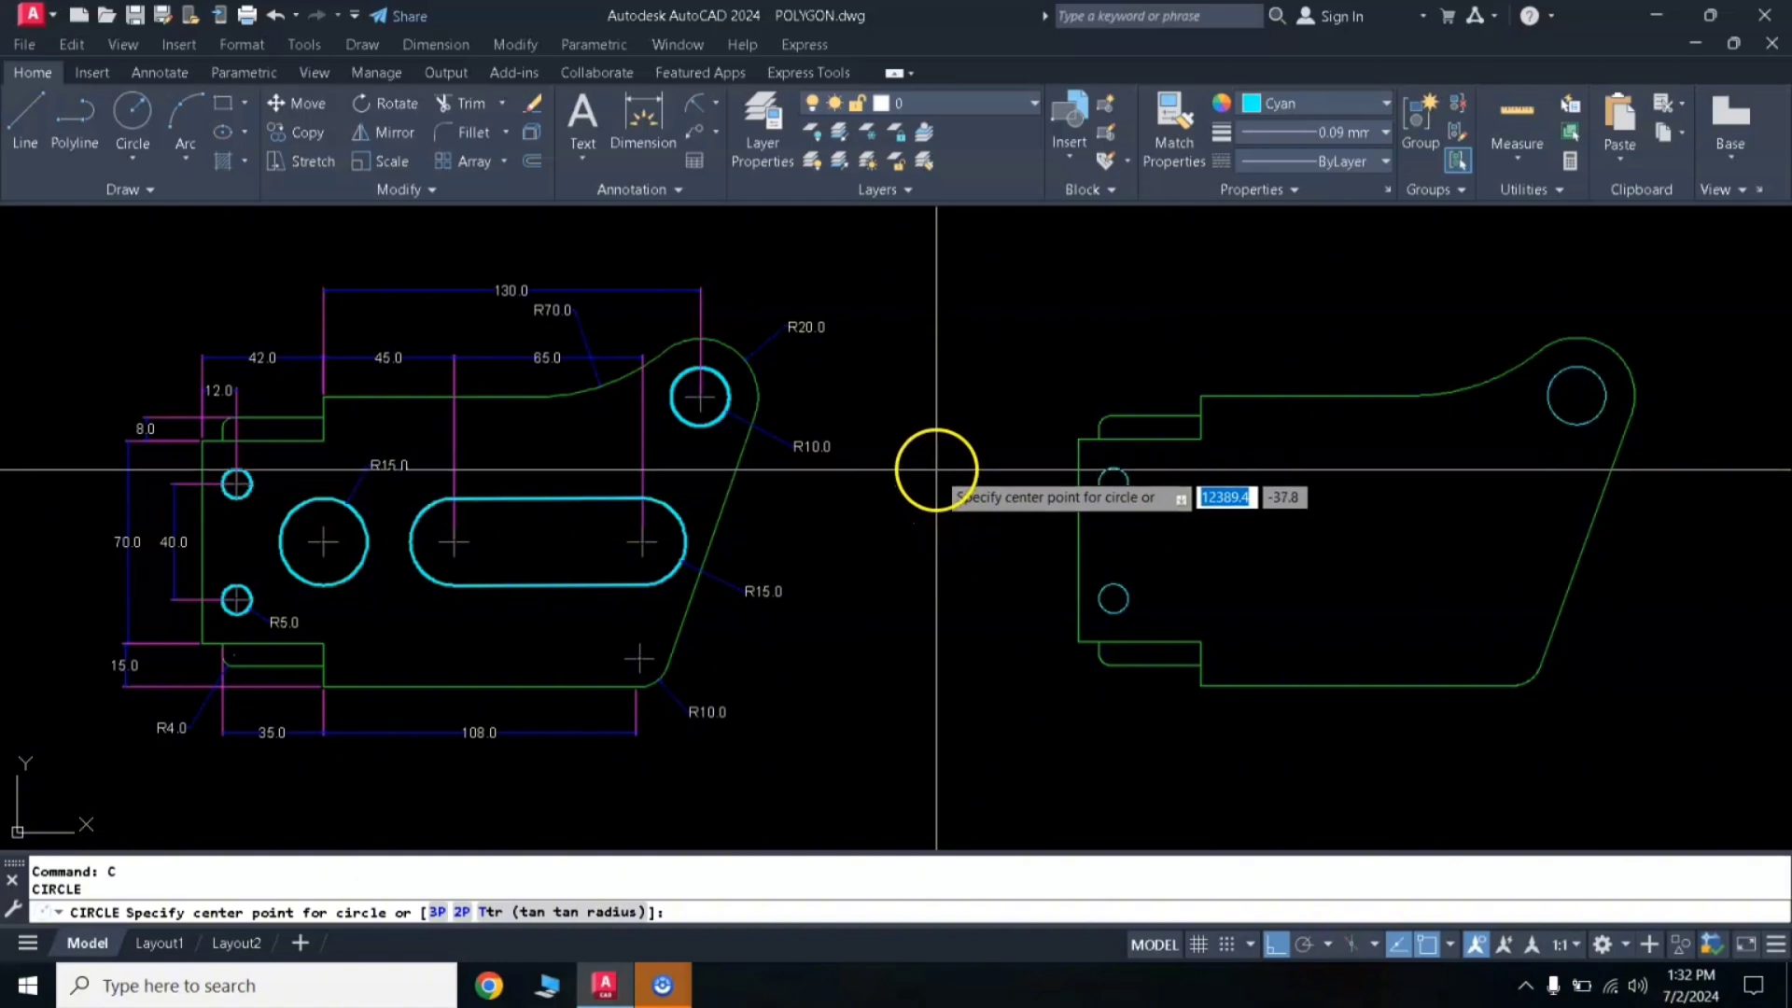
Step: Centre a radius-15 hole midway between two points using the Mid Between 2 Points snap
right_click(936, 471, "shift")
left_click(986, 571)
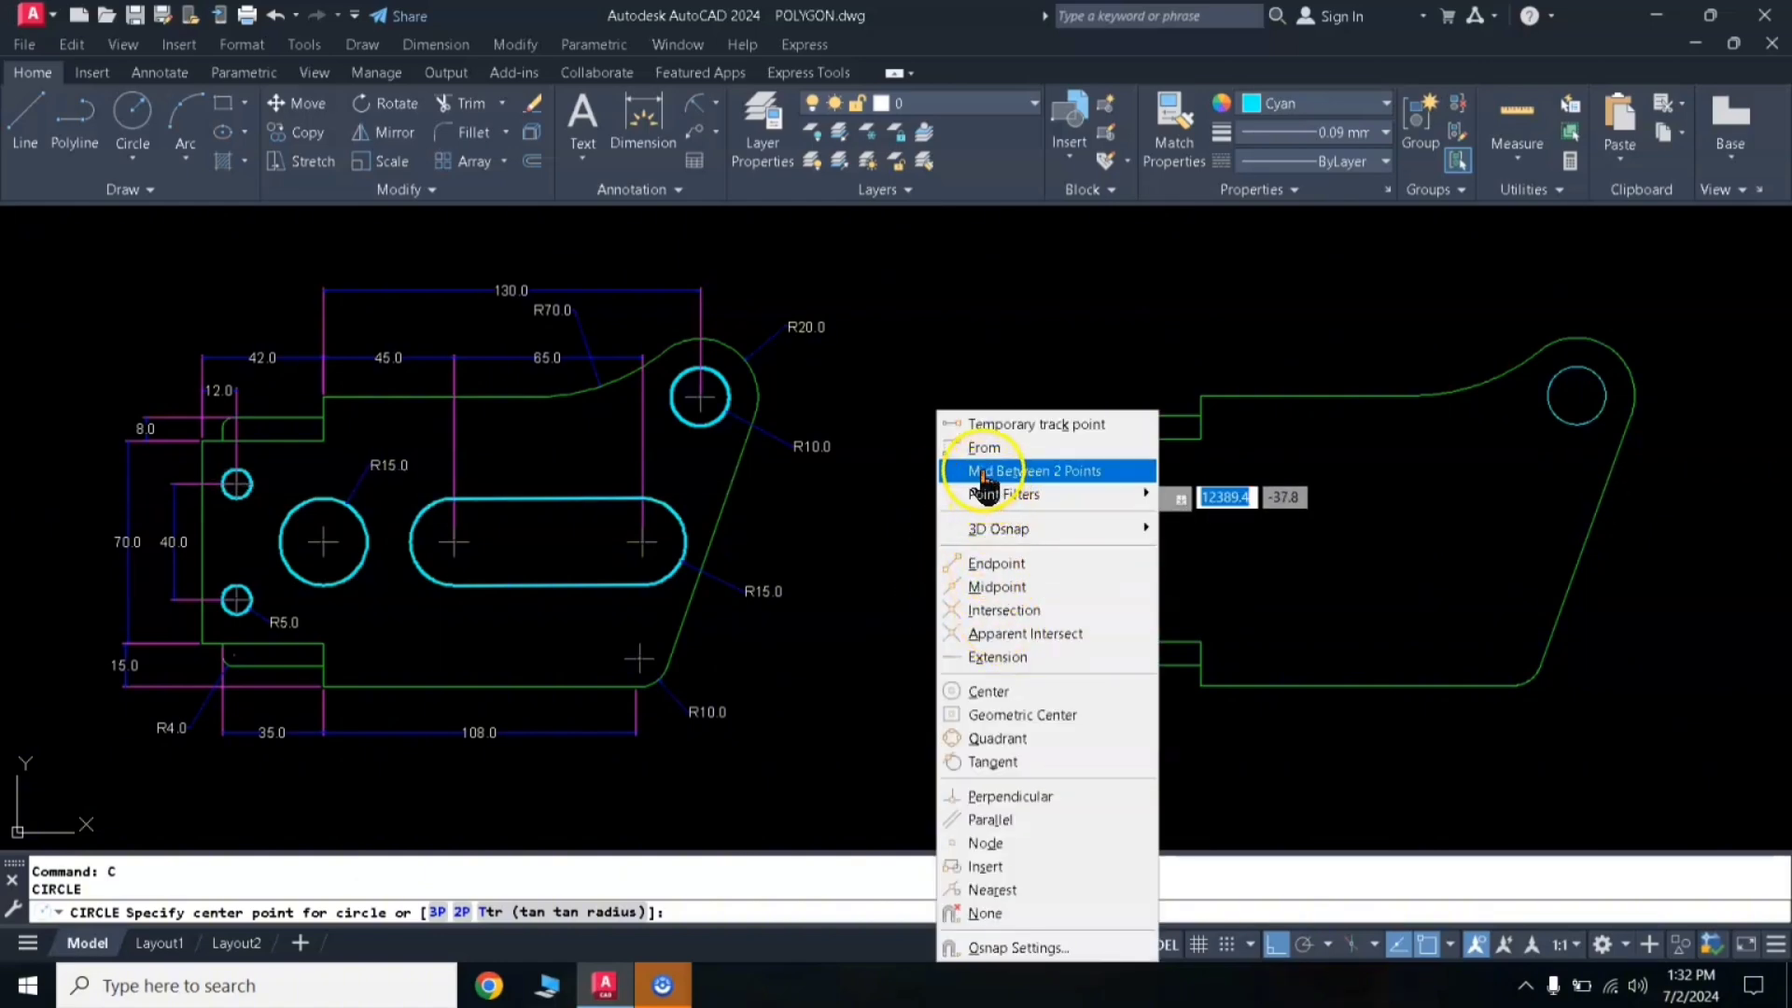
left_click(1022, 471)
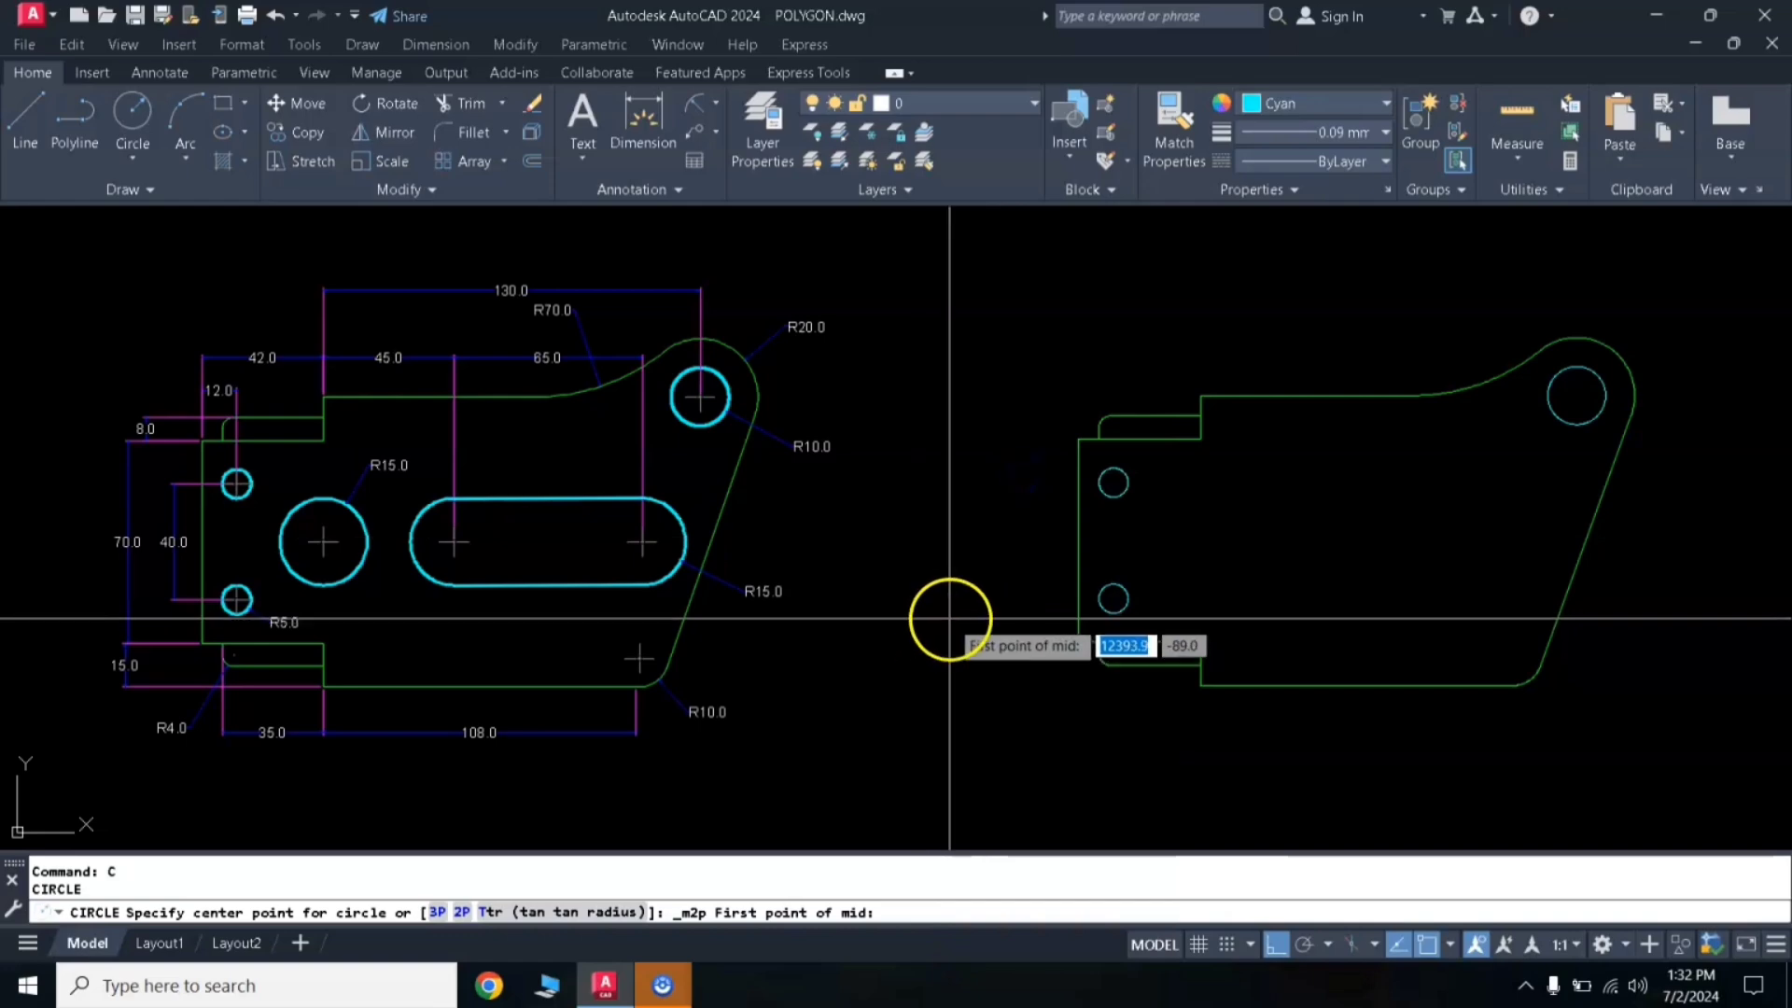
left_click(1202, 438)
left_click(1225, 640)
type("15")
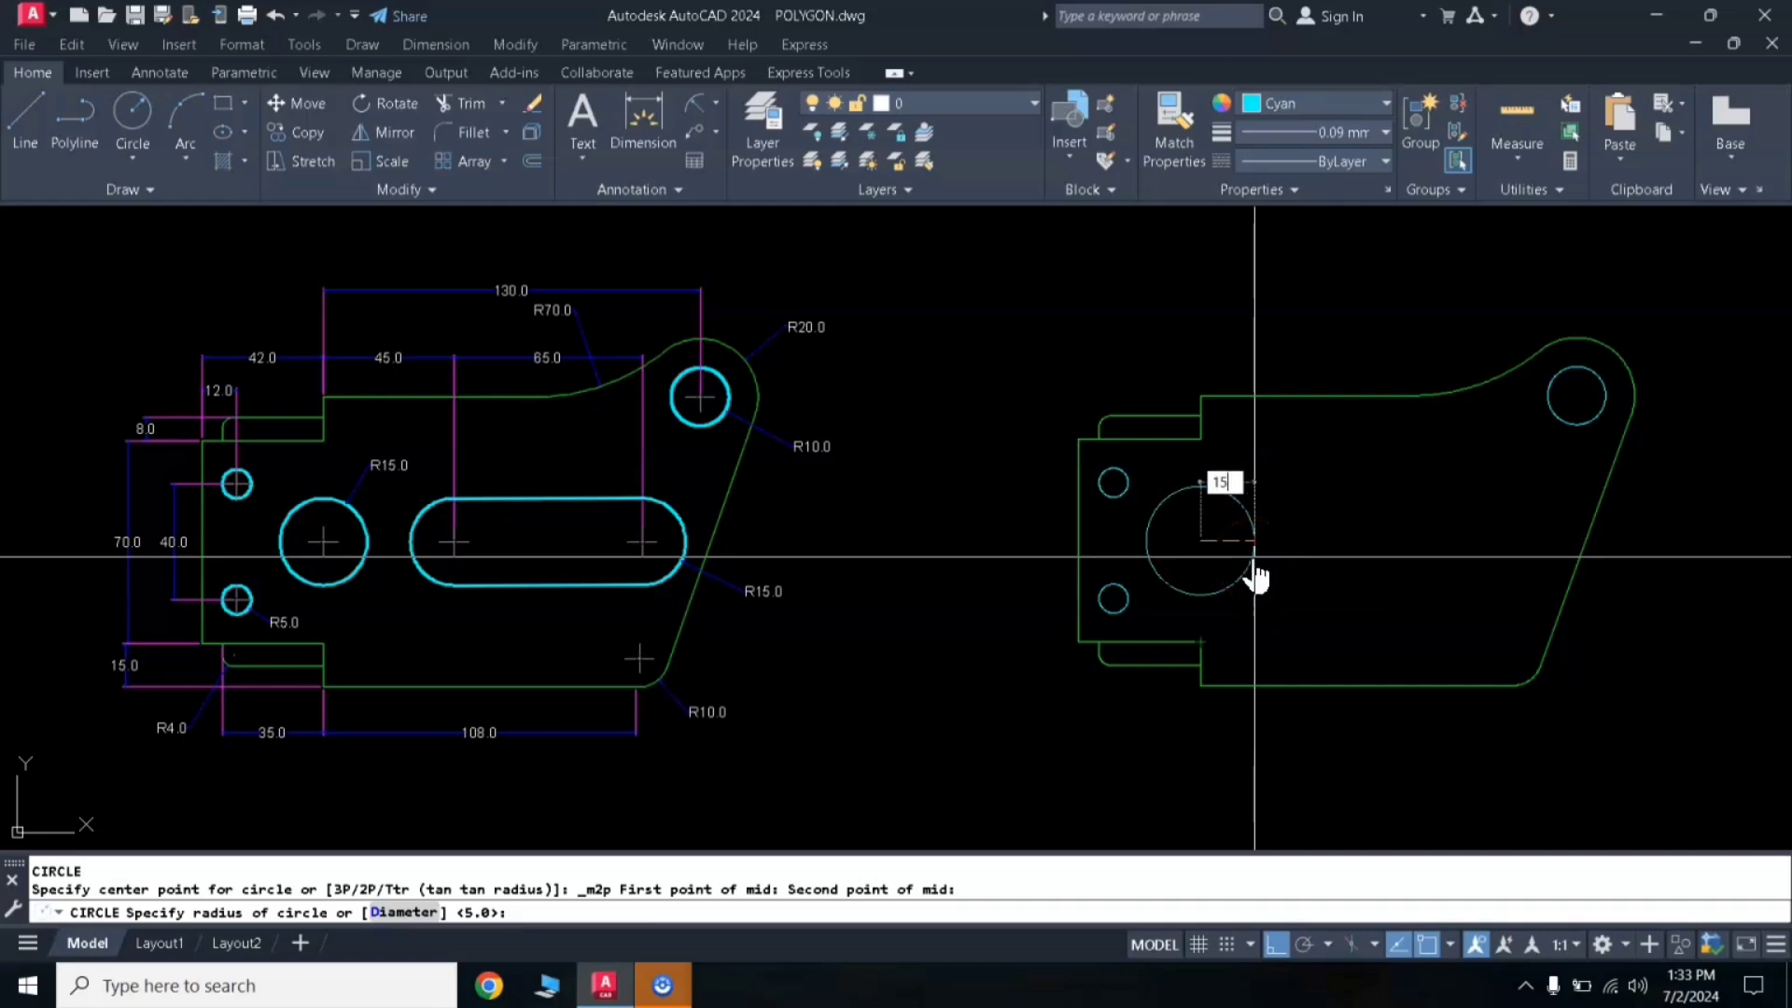
key("Return")
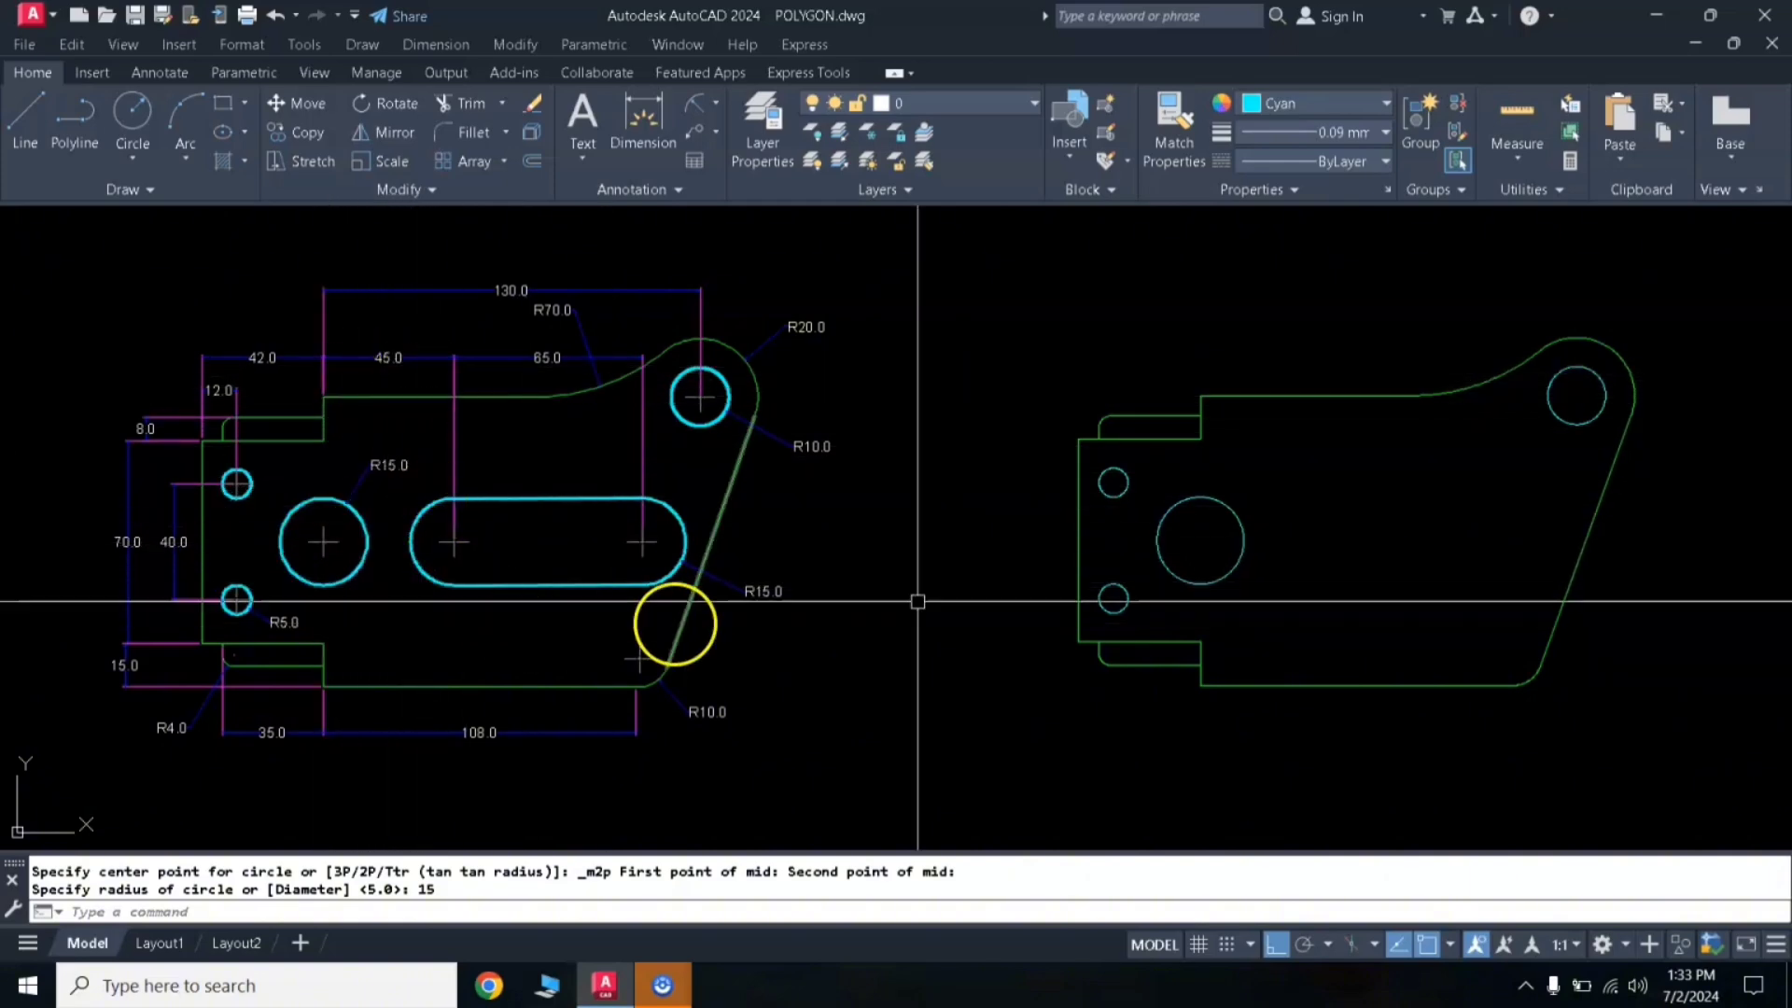
Step: Copy the radius-15 hole 45 units to the right from its centre
left_click(1232, 600)
left_click(1168, 540)
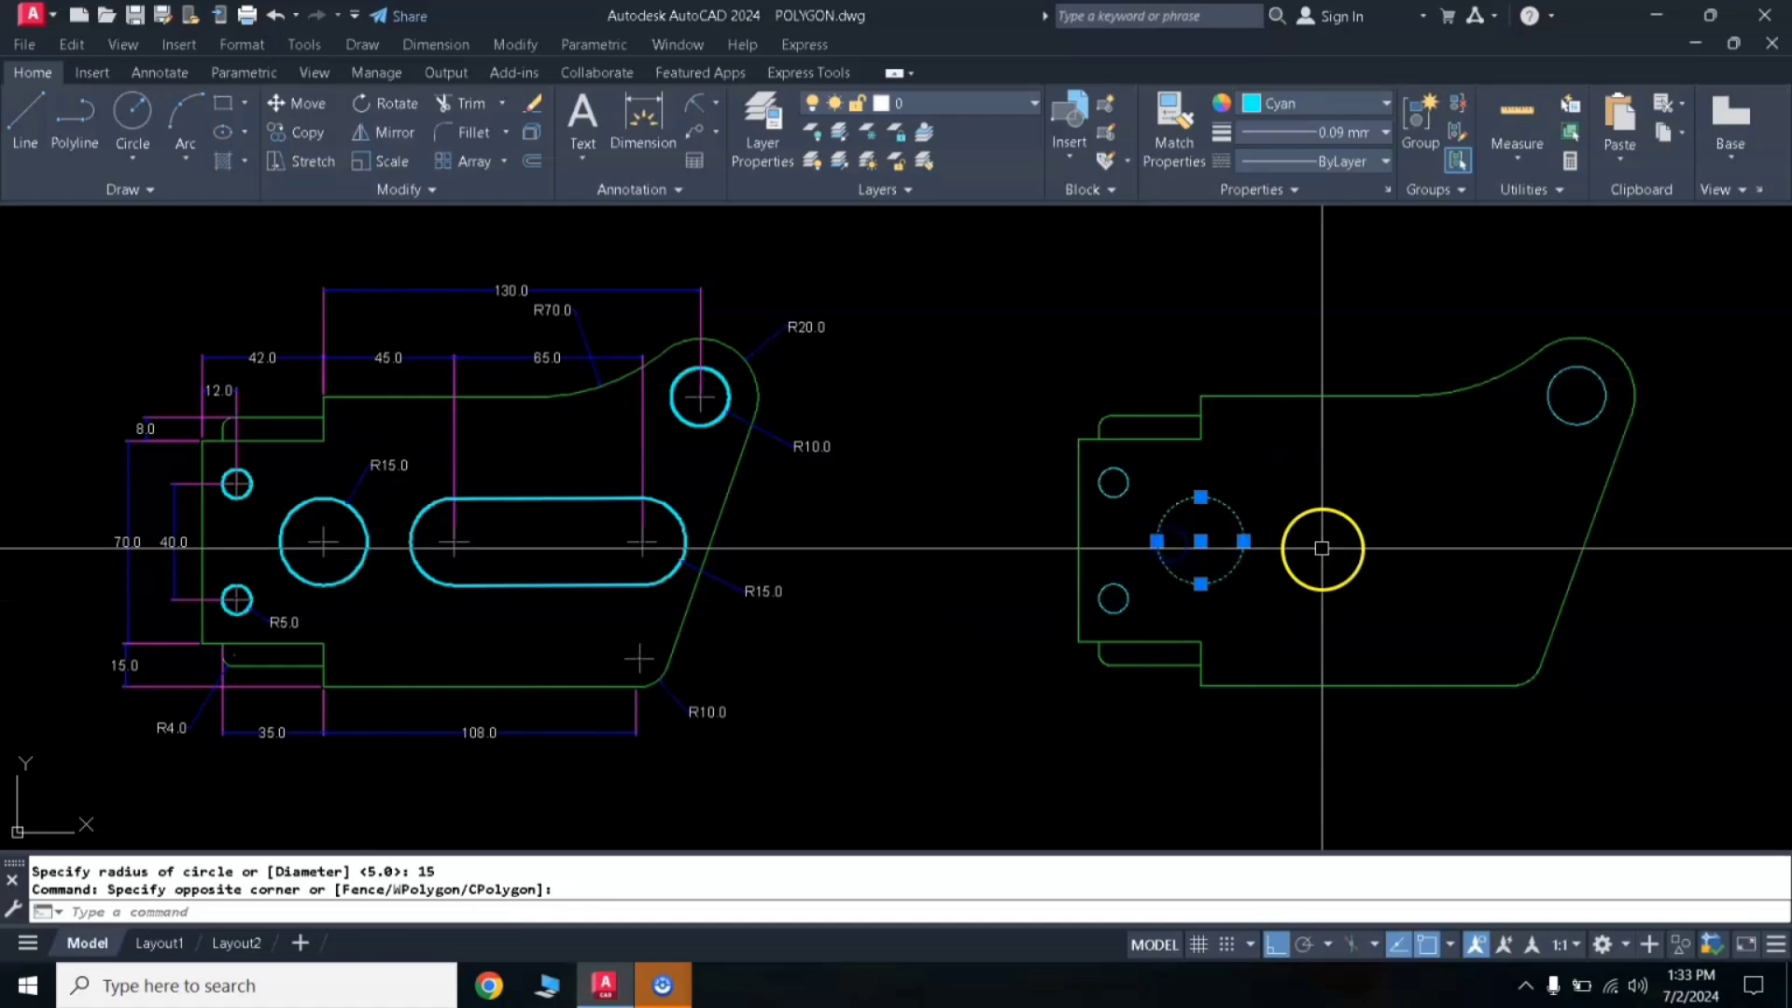
type("co")
key("Return")
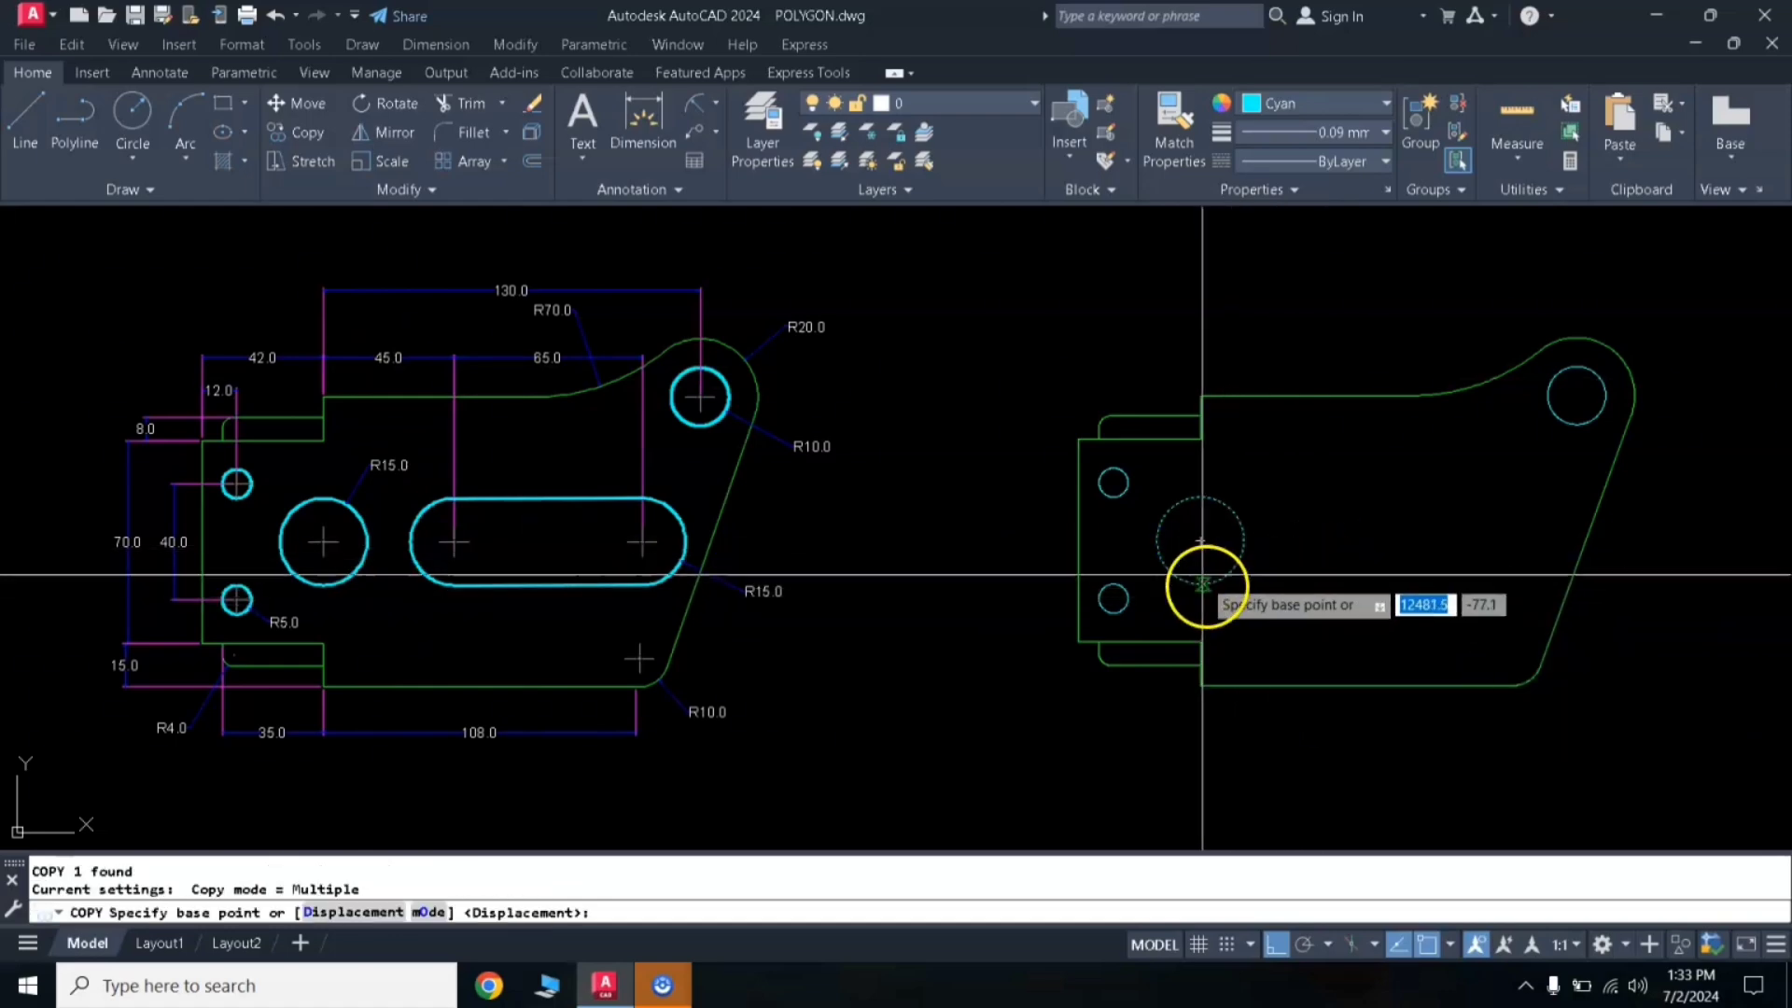
left_click(1200, 540)
type("45")
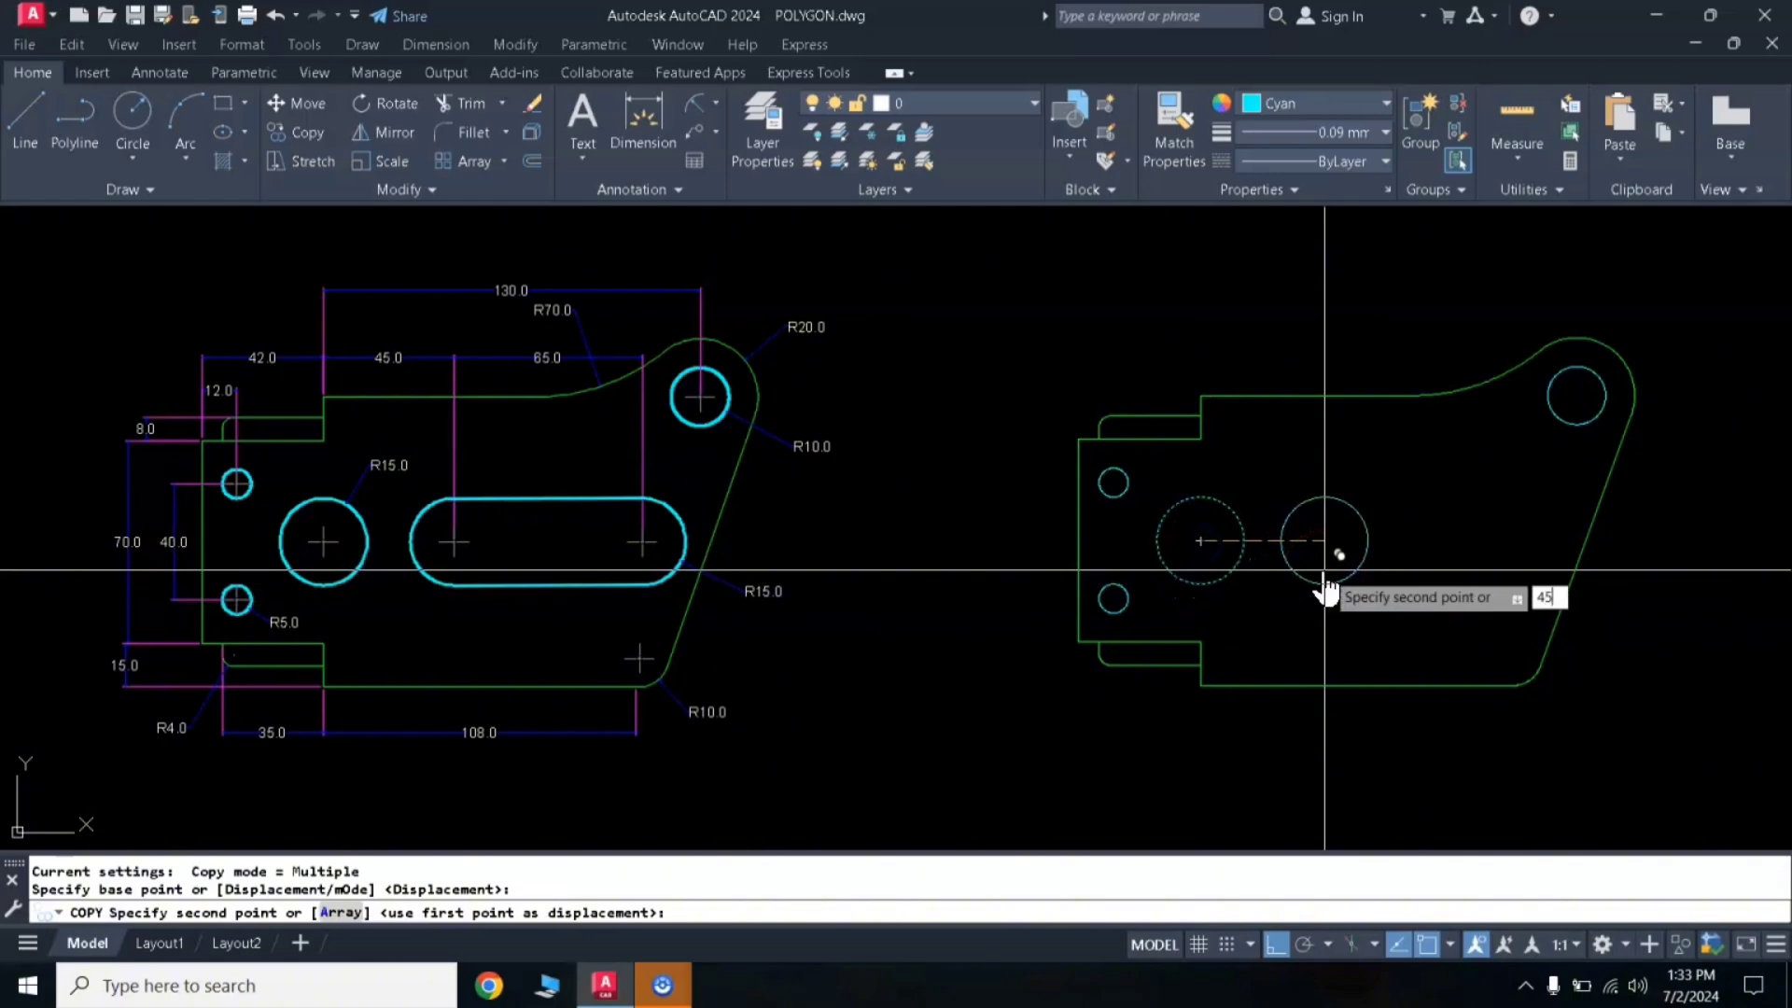
key("Return")
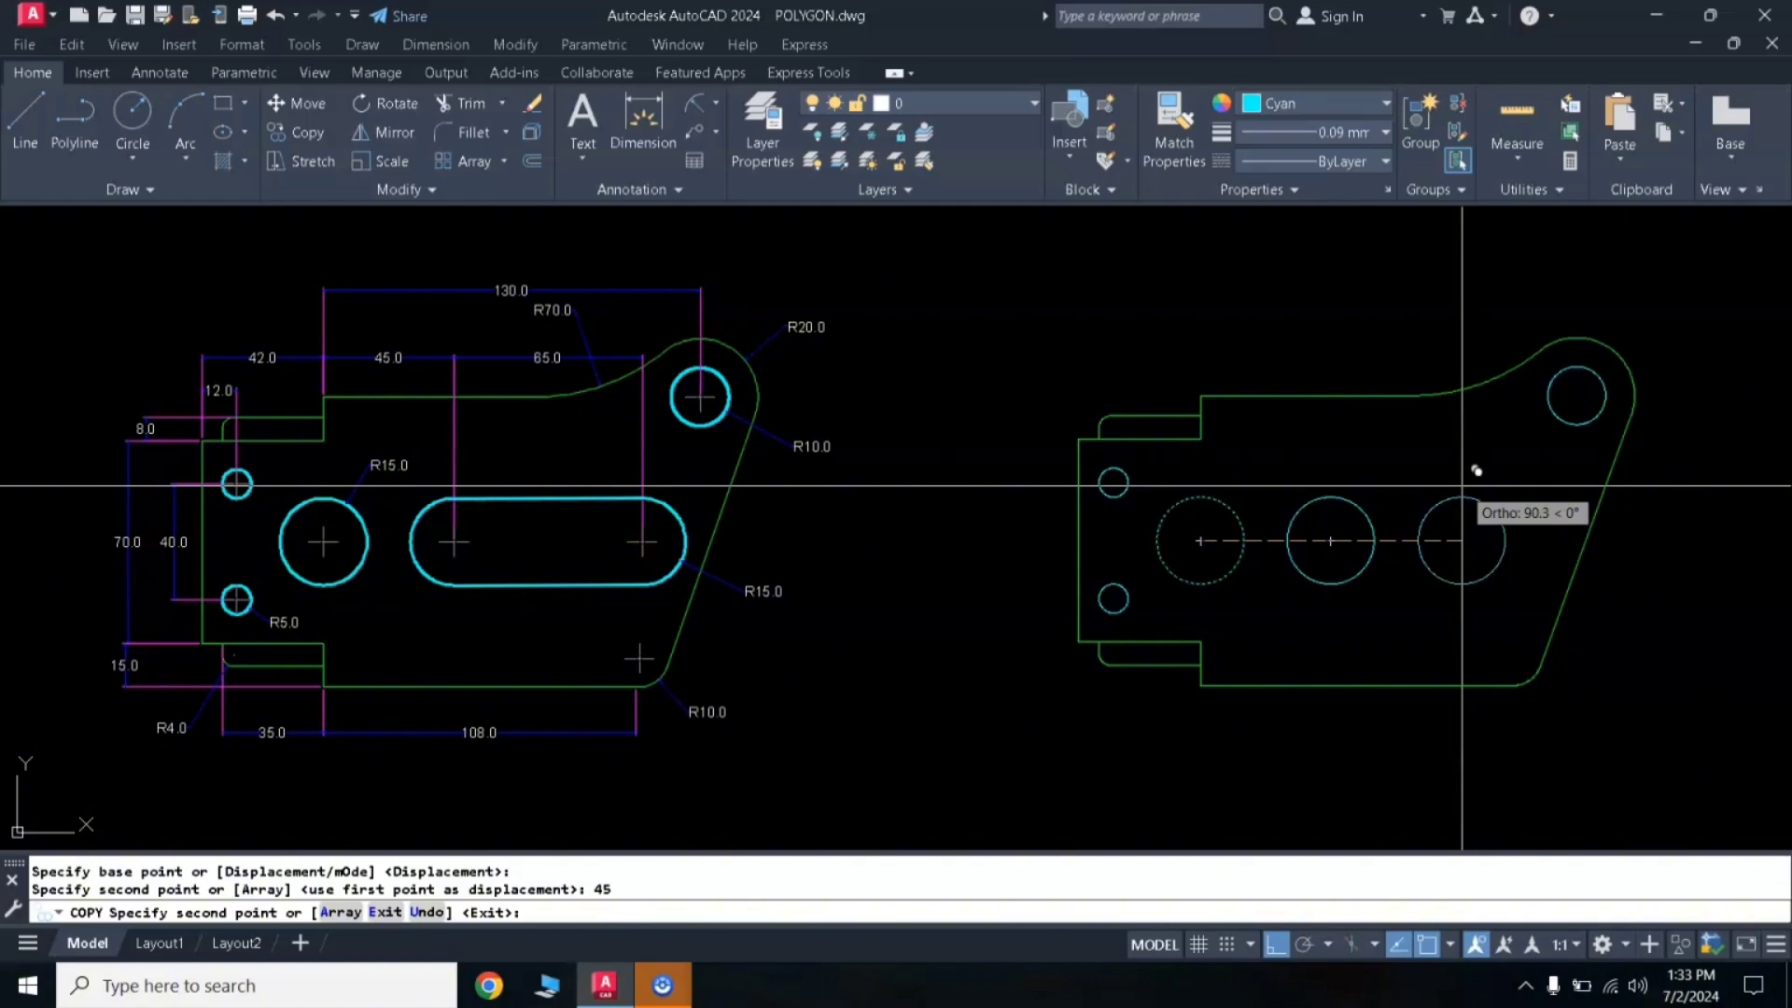
Step: Place another copy 65 units beyond the middle hole using the From snap
right_click(1462, 485, "shift")
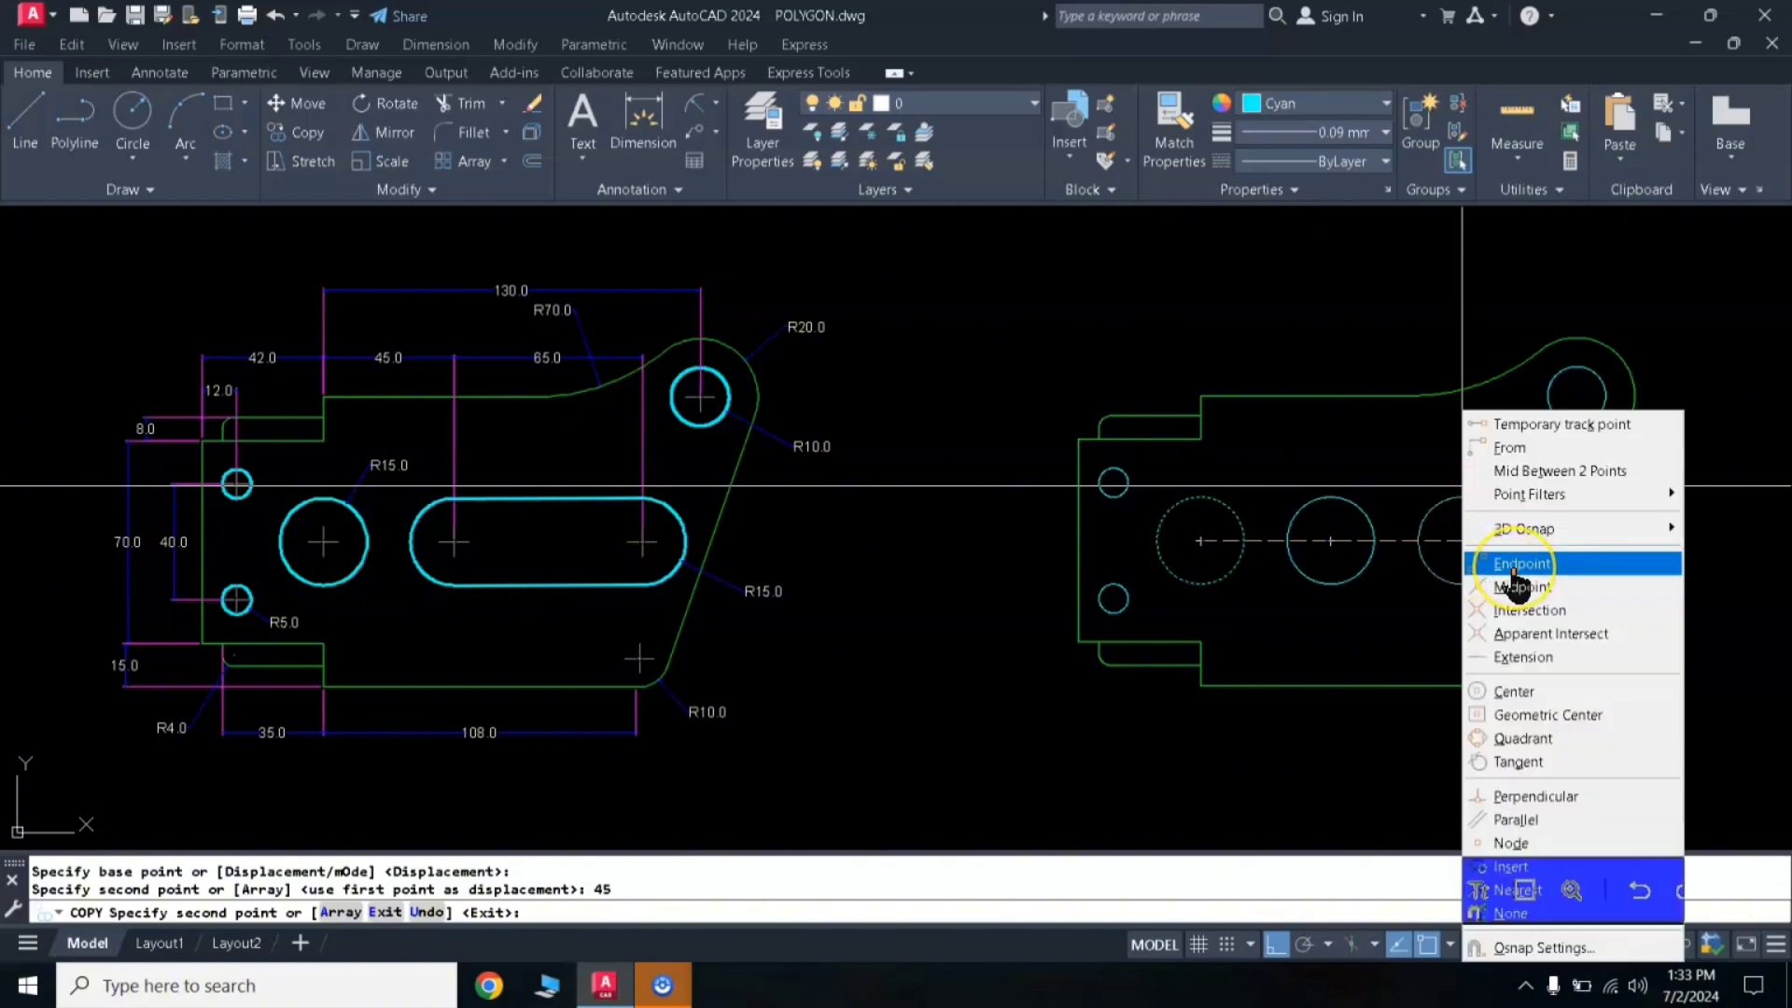
left_click(1509, 449)
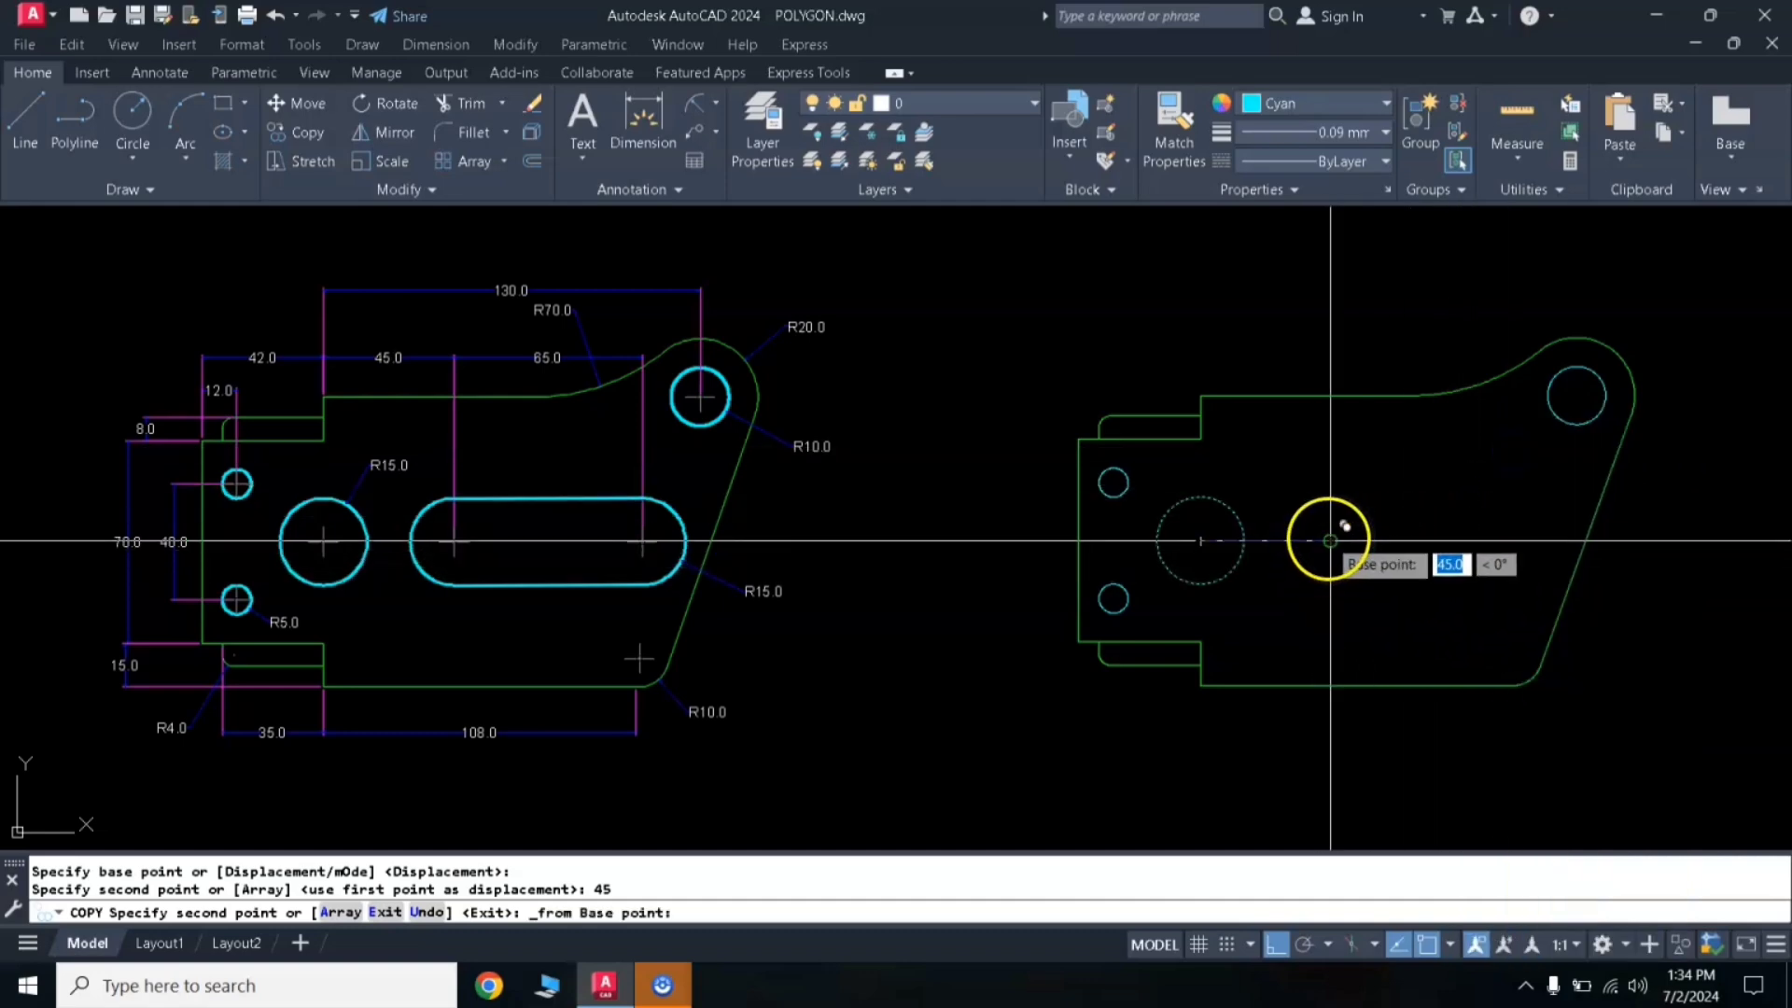
left_click(1330, 540)
type("65")
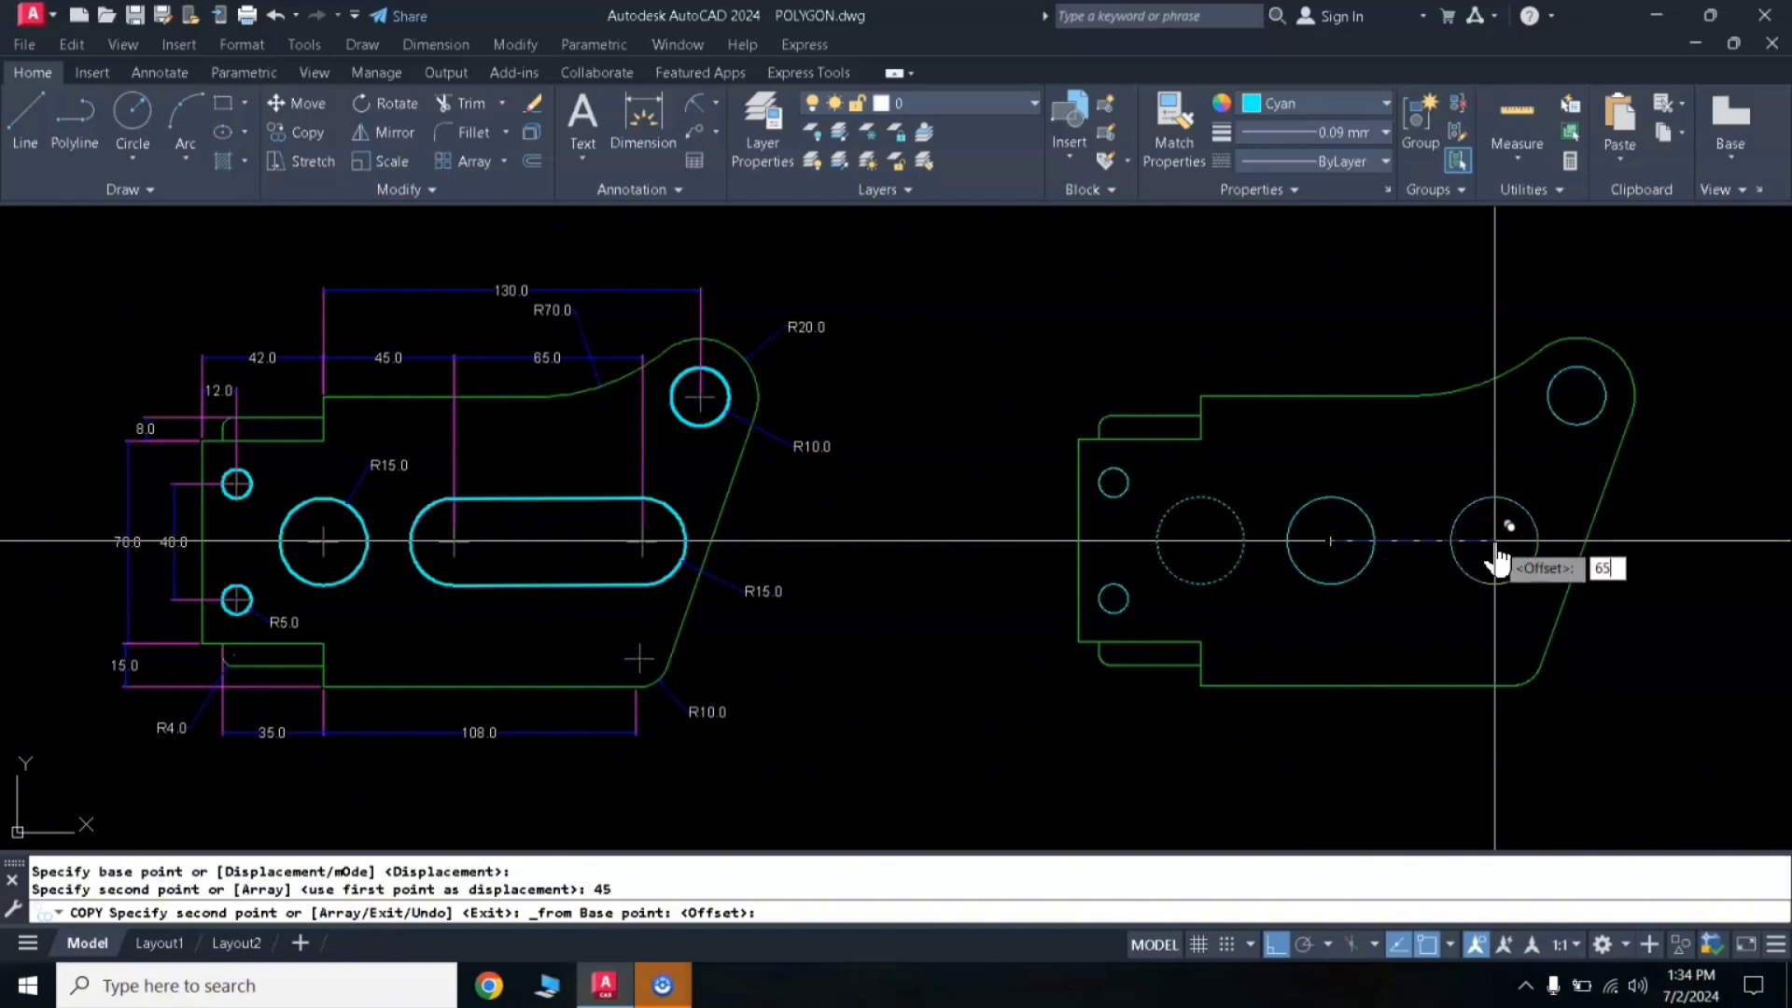
key("Return")
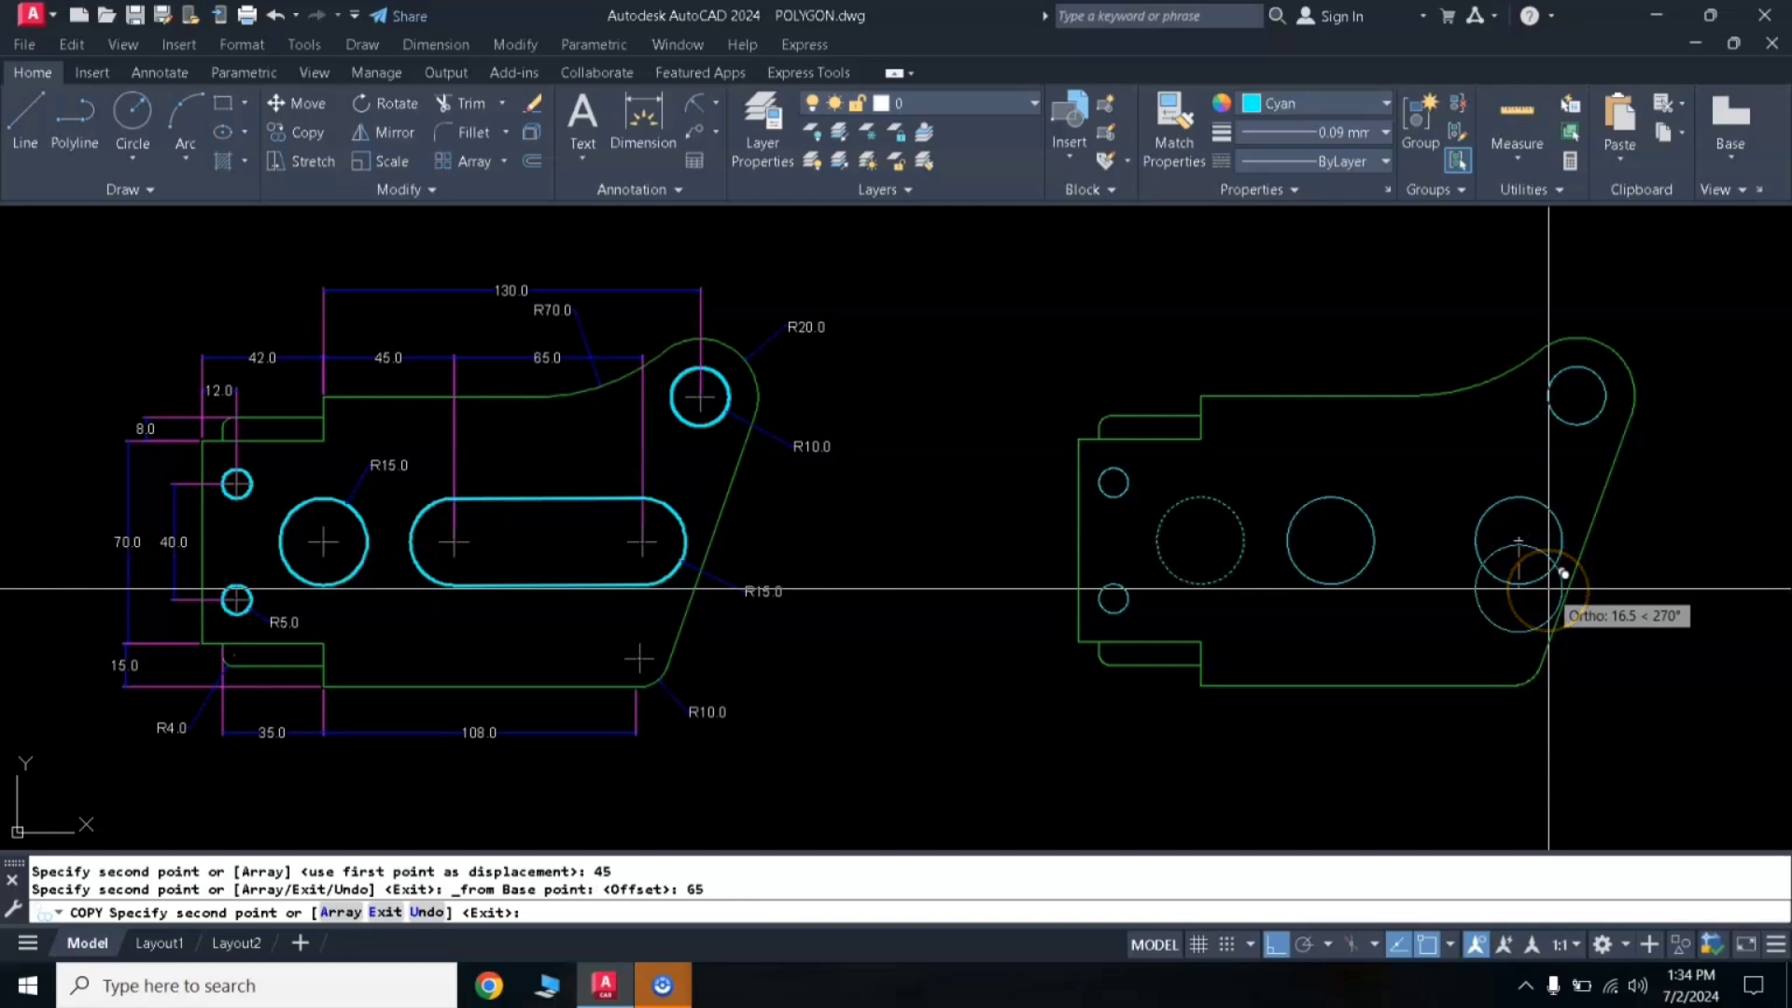
key("Return")
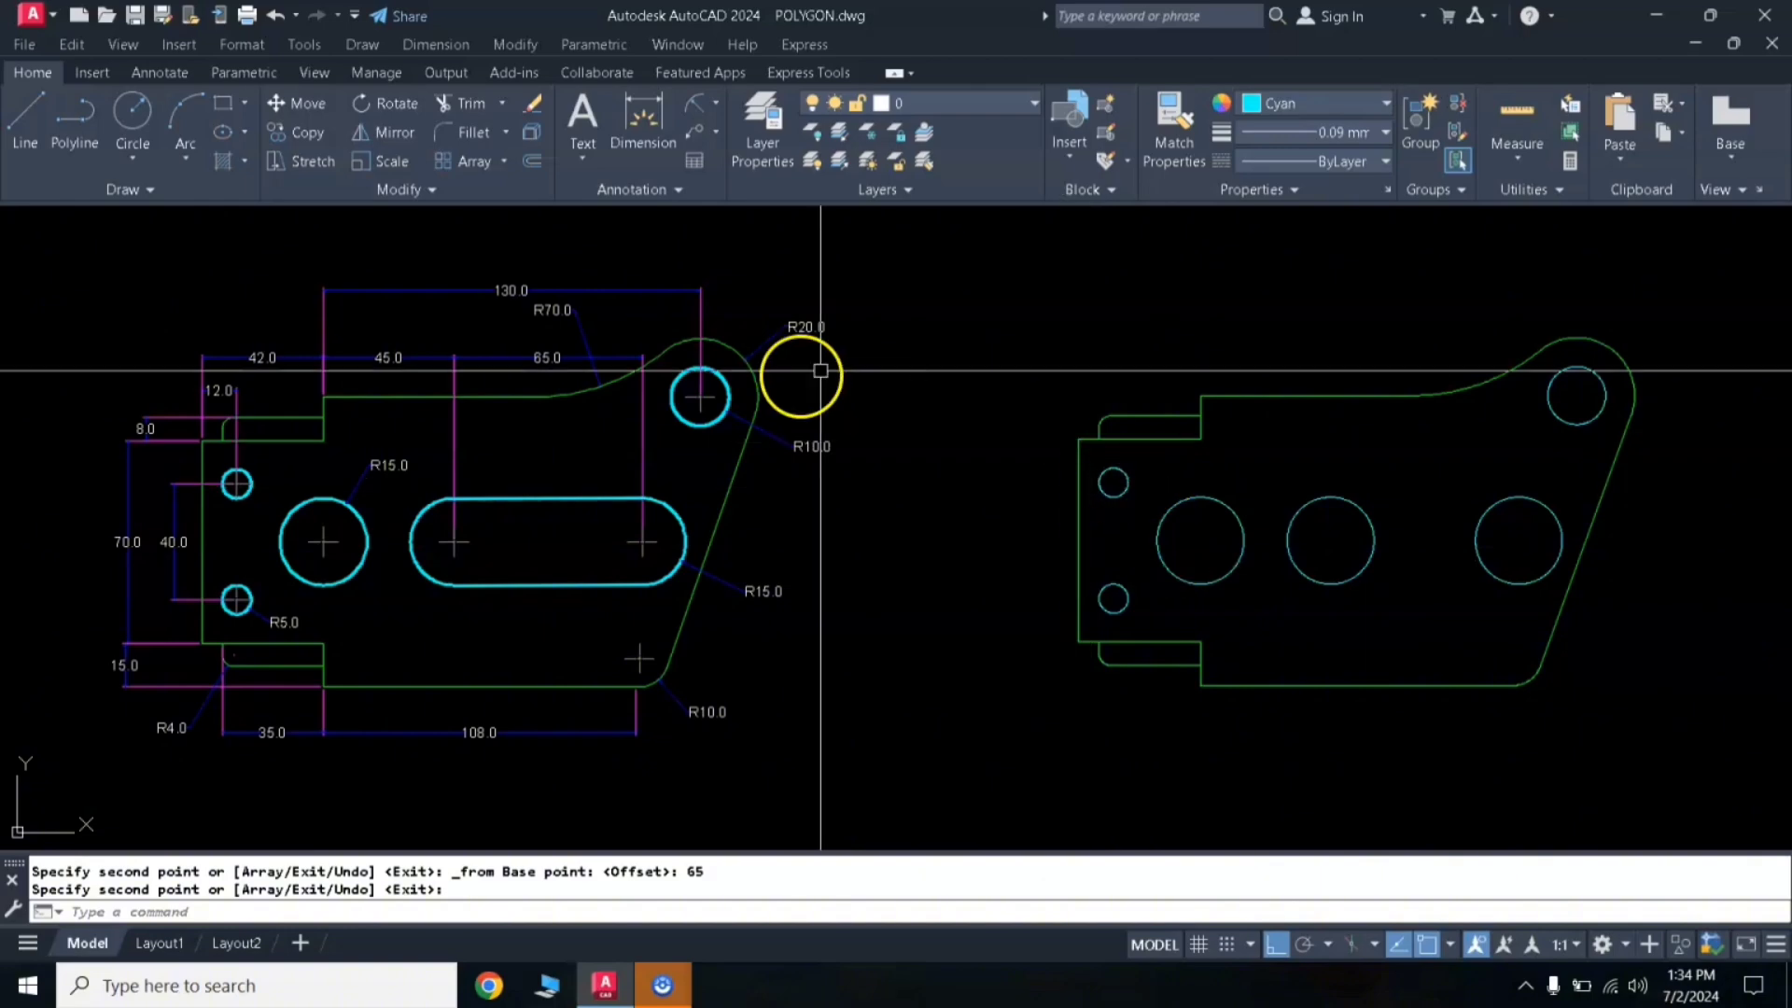
Step: Add a 42.0 linear dimension from the plate's left corner to the first hole centre
left_click(716, 105)
left_click(712, 157)
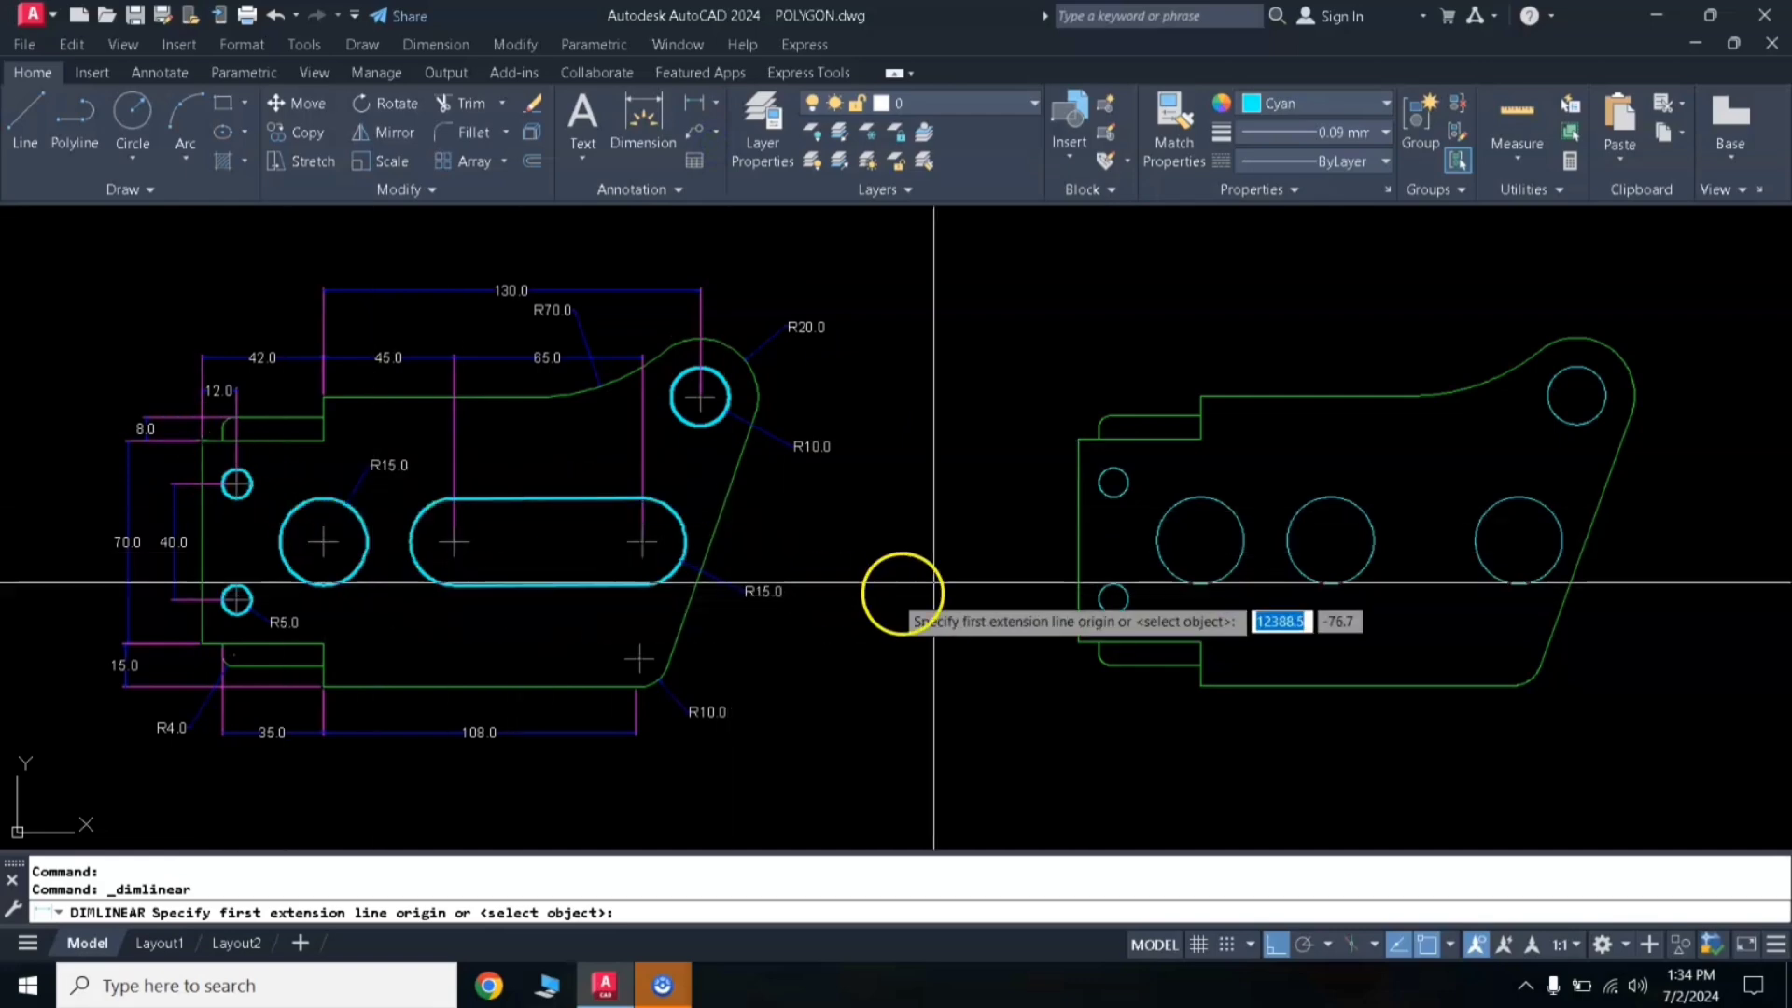
left_click(1074, 440)
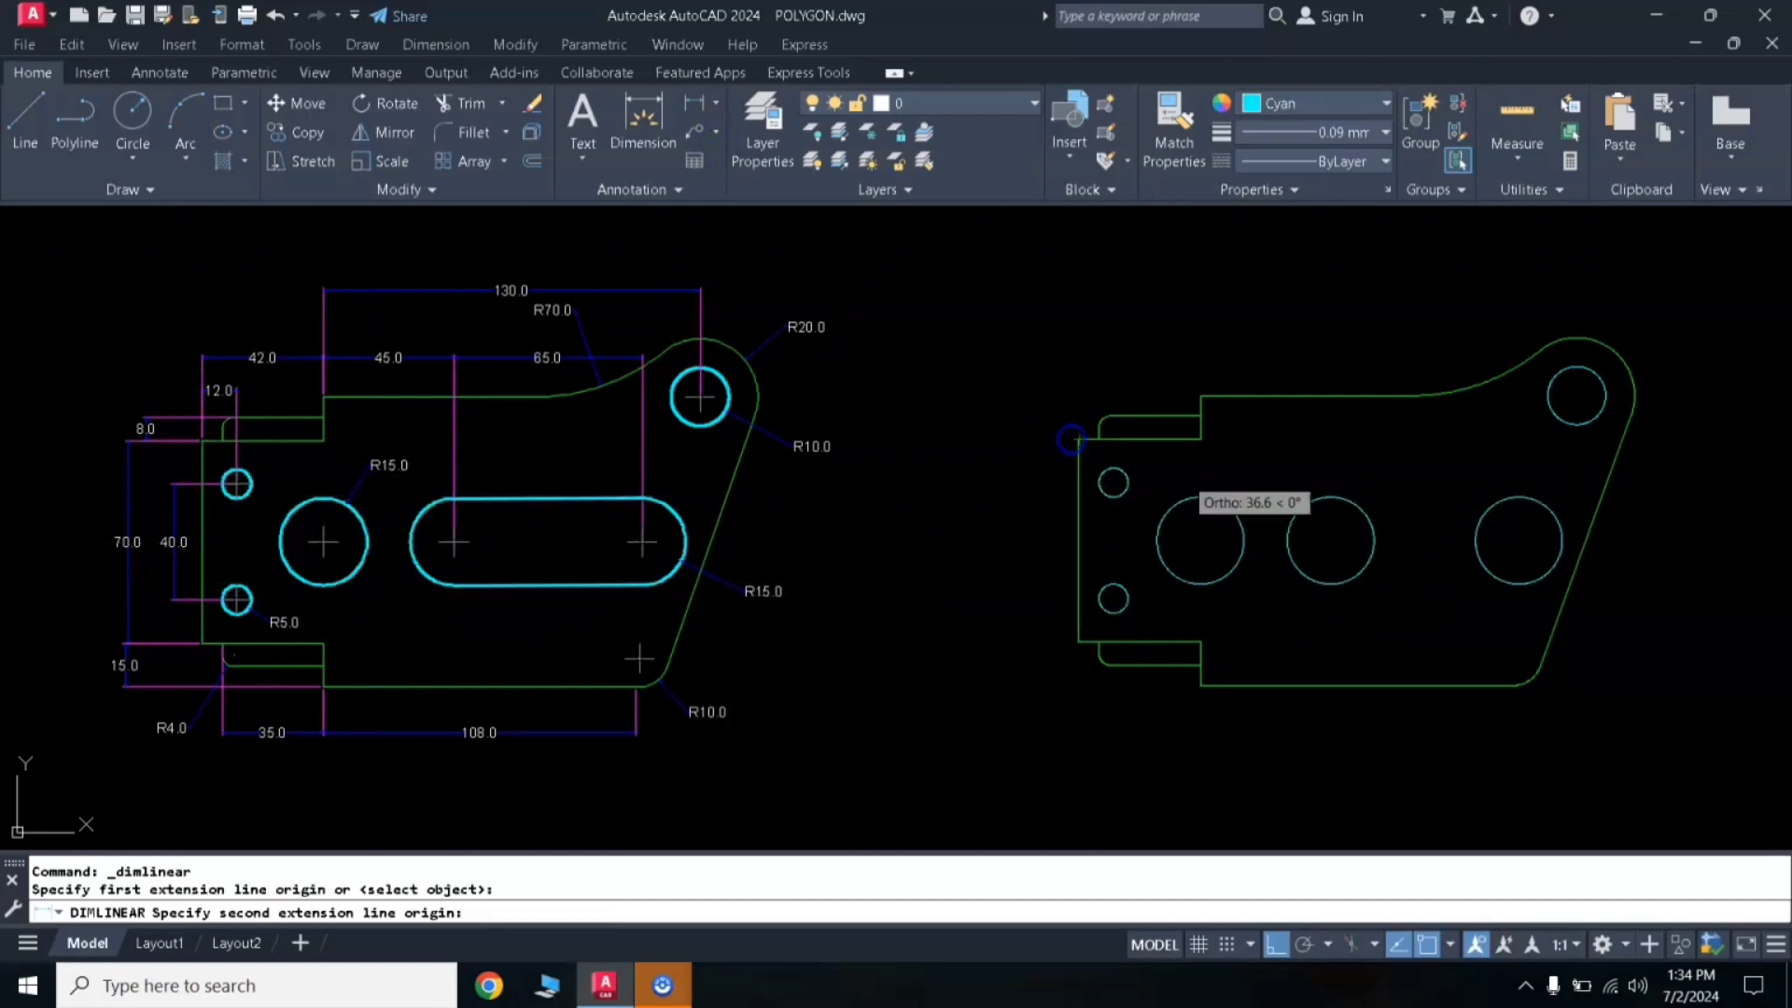
left_click(1200, 520)
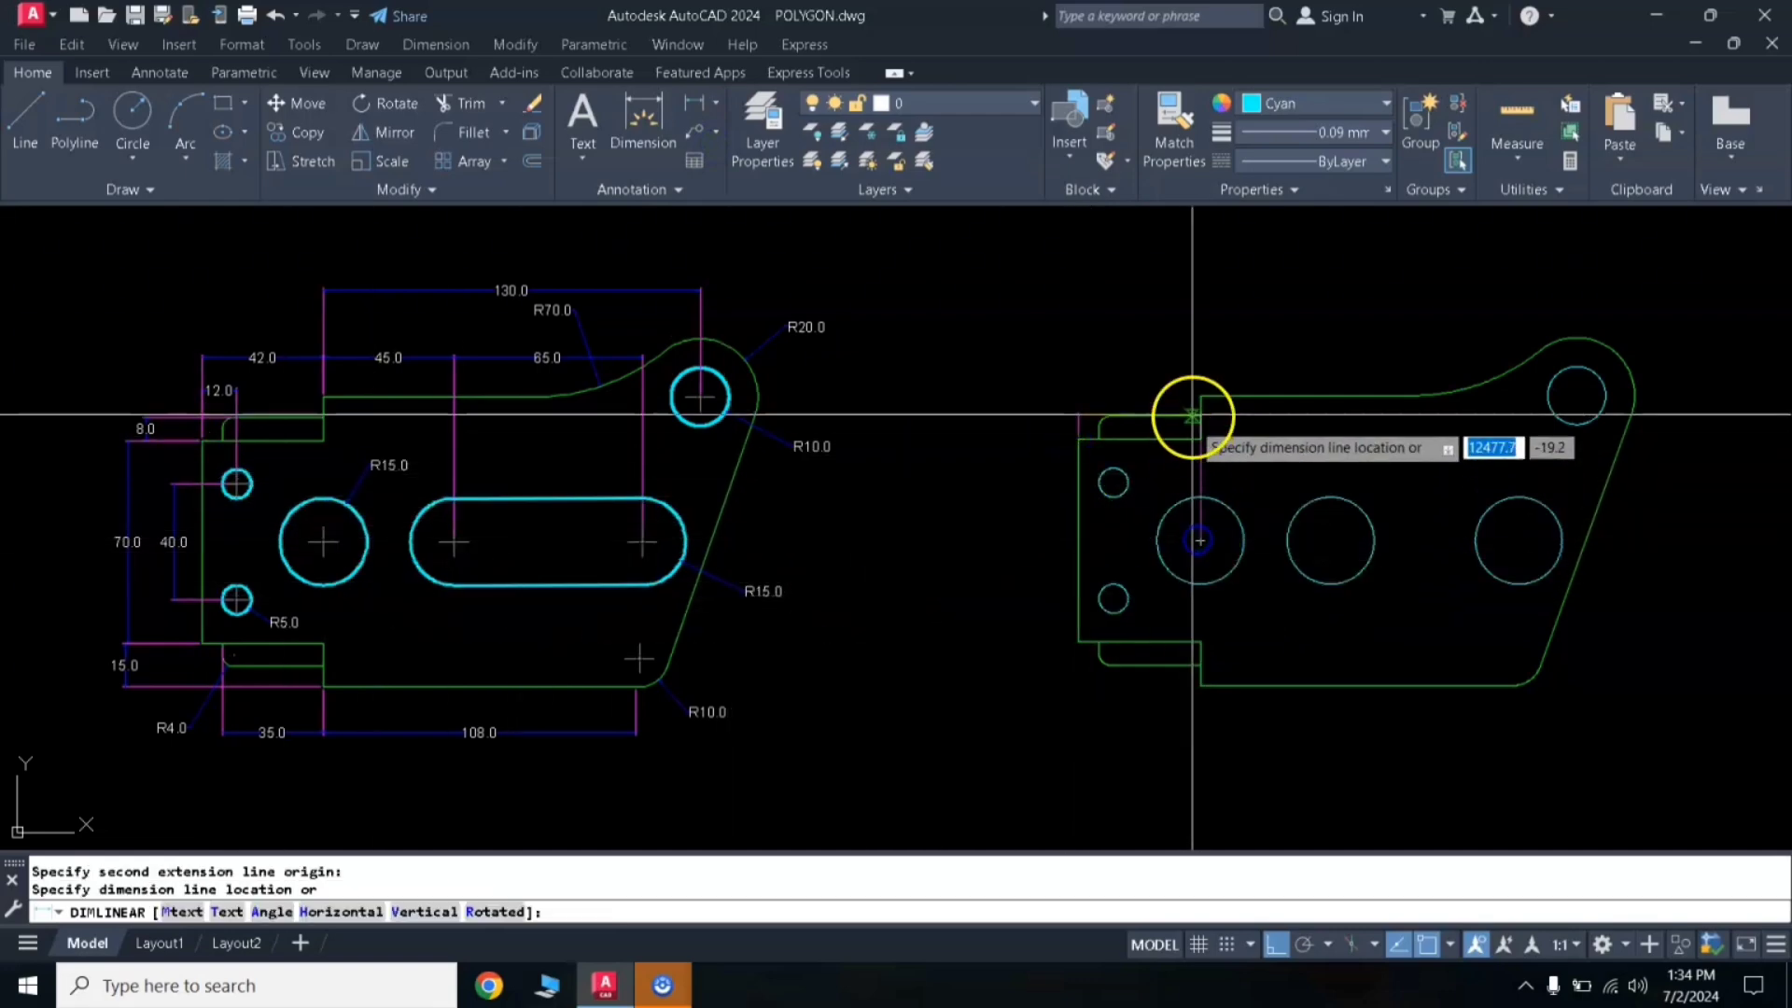
left_click(1192, 356)
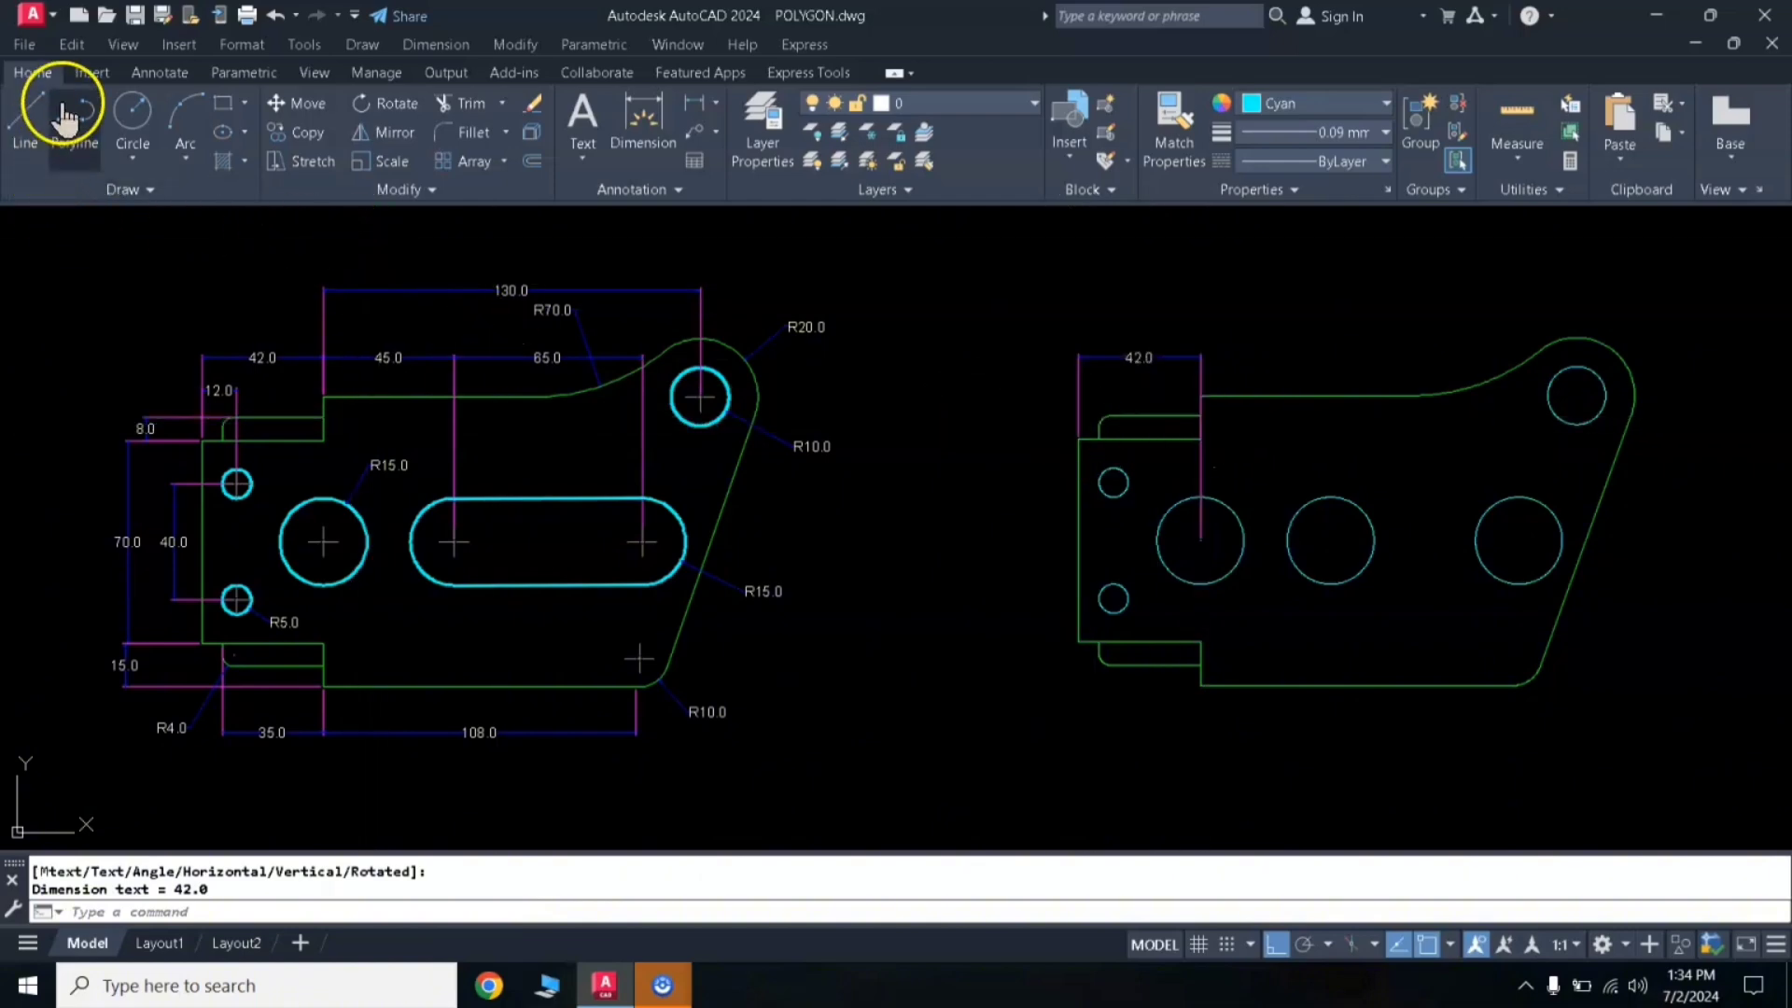
Step: Chain 45.0 and 65.0 dimensions to the middle and right hole centres
left_click(166, 75)
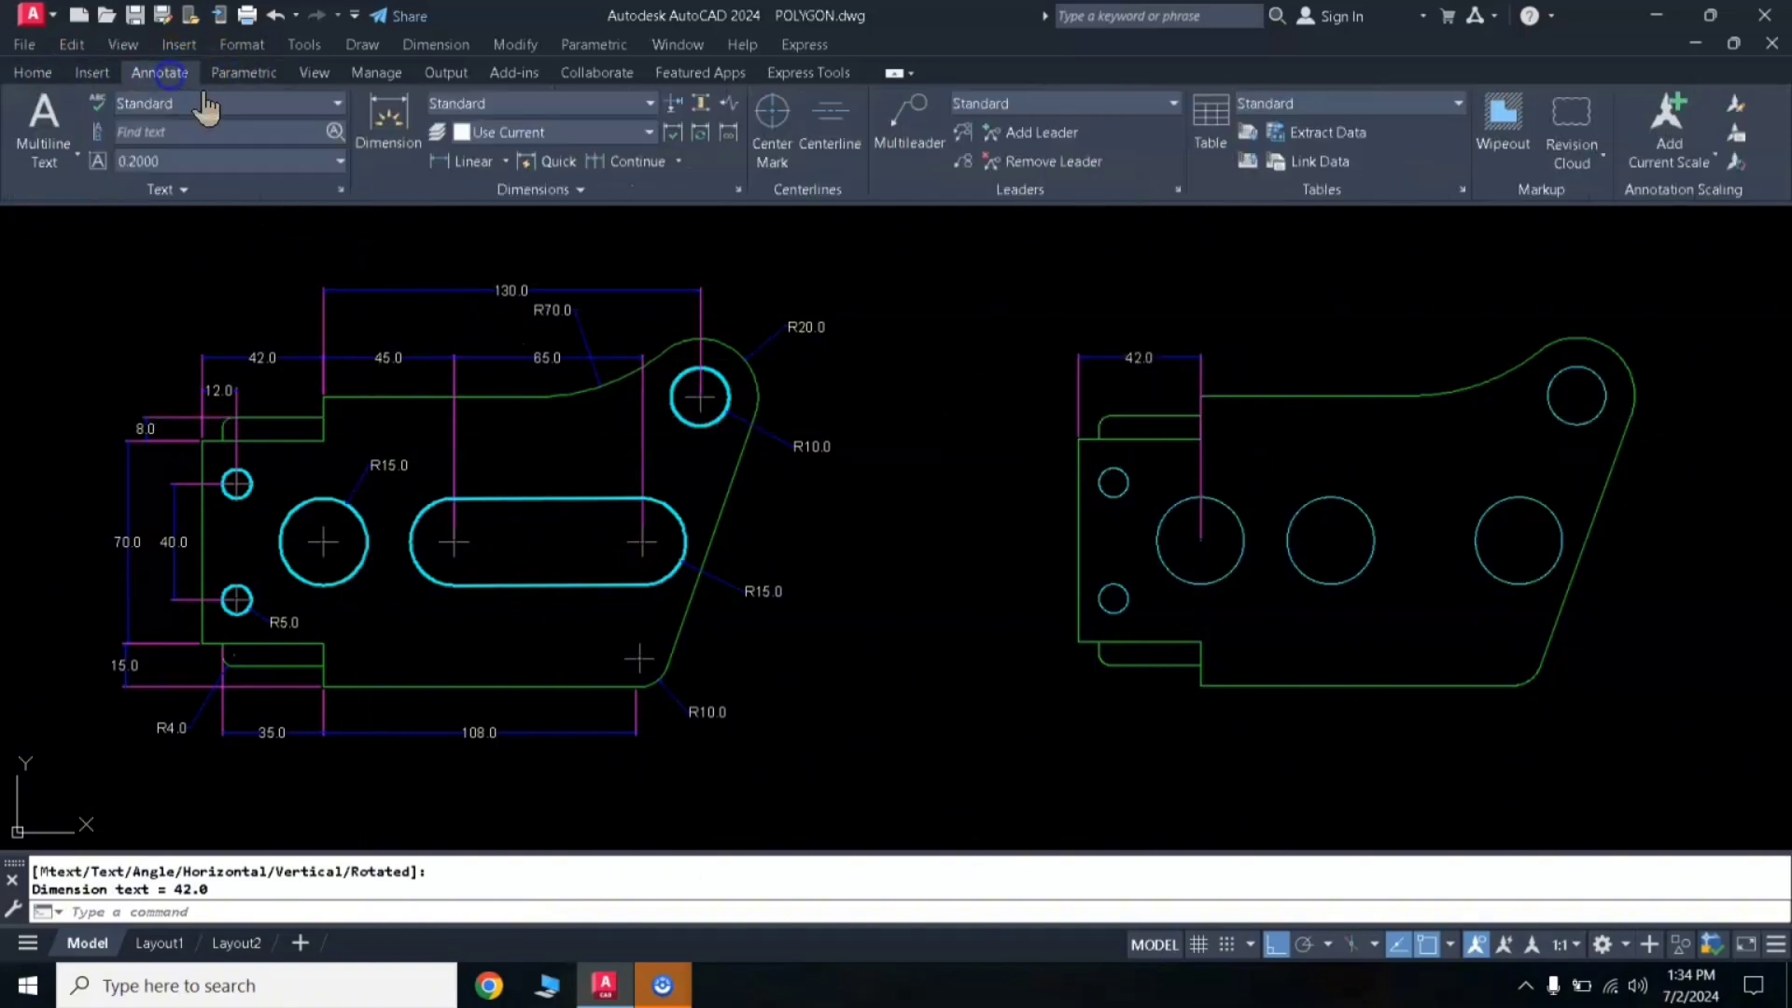
left_click(598, 168)
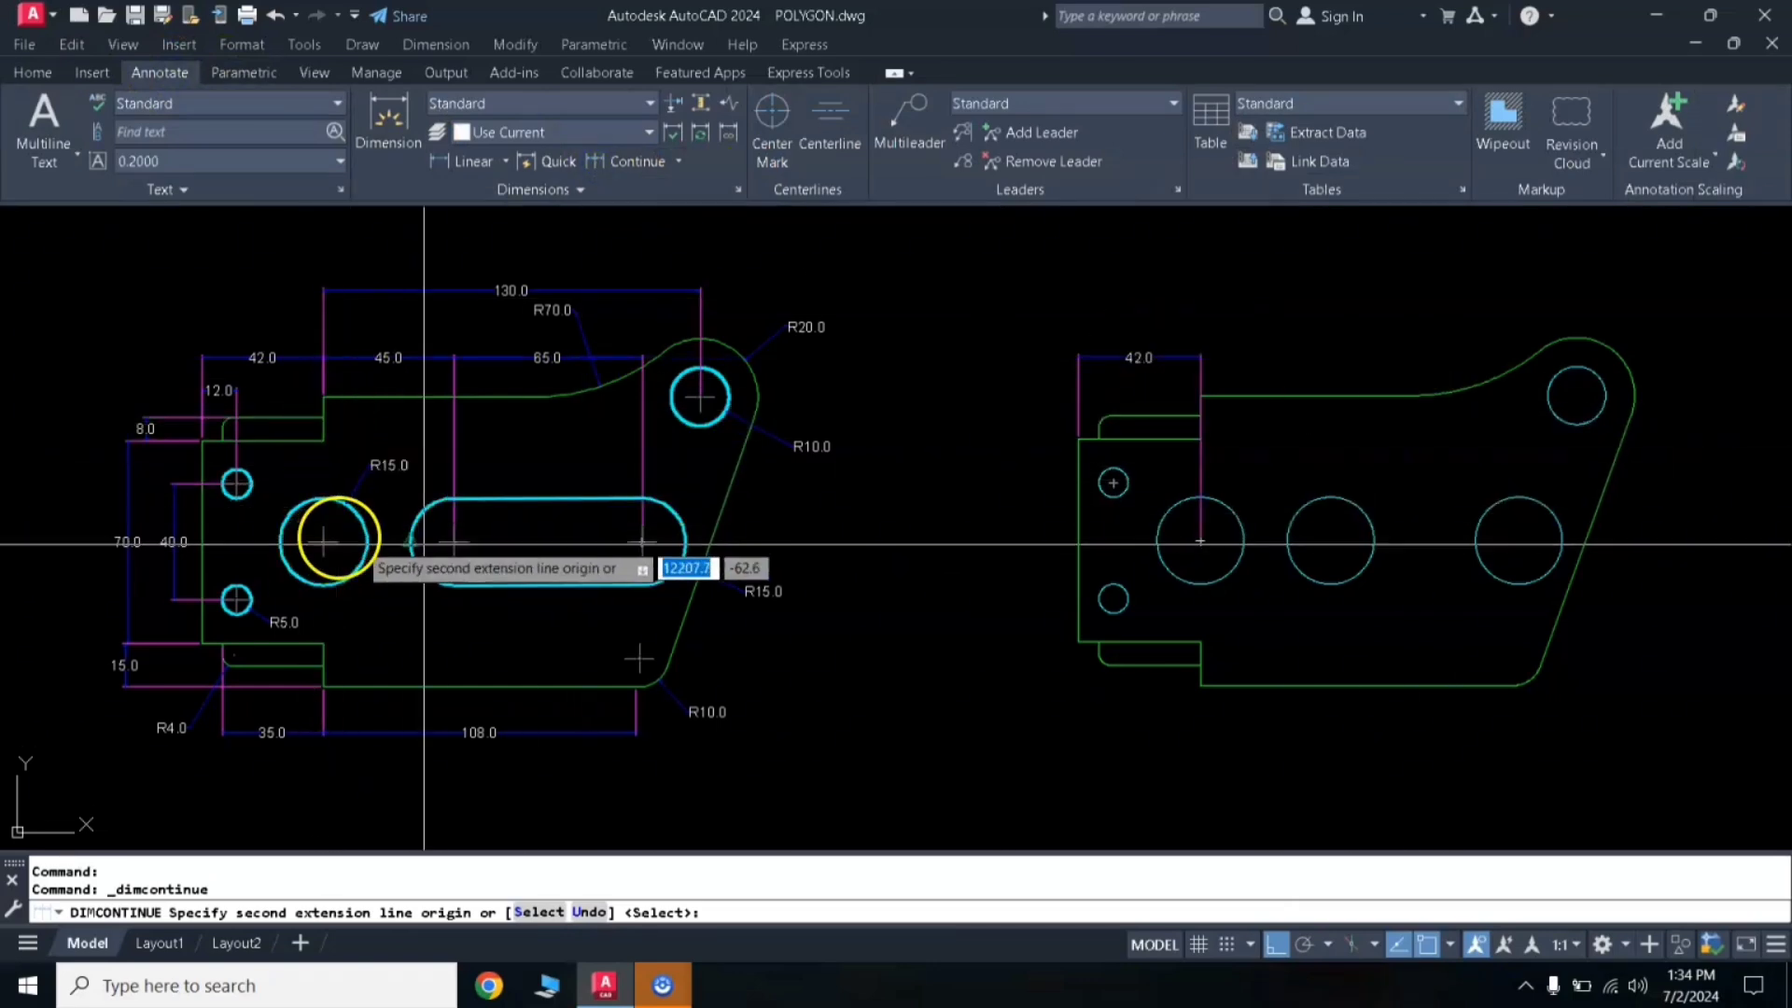
left_click(1330, 540)
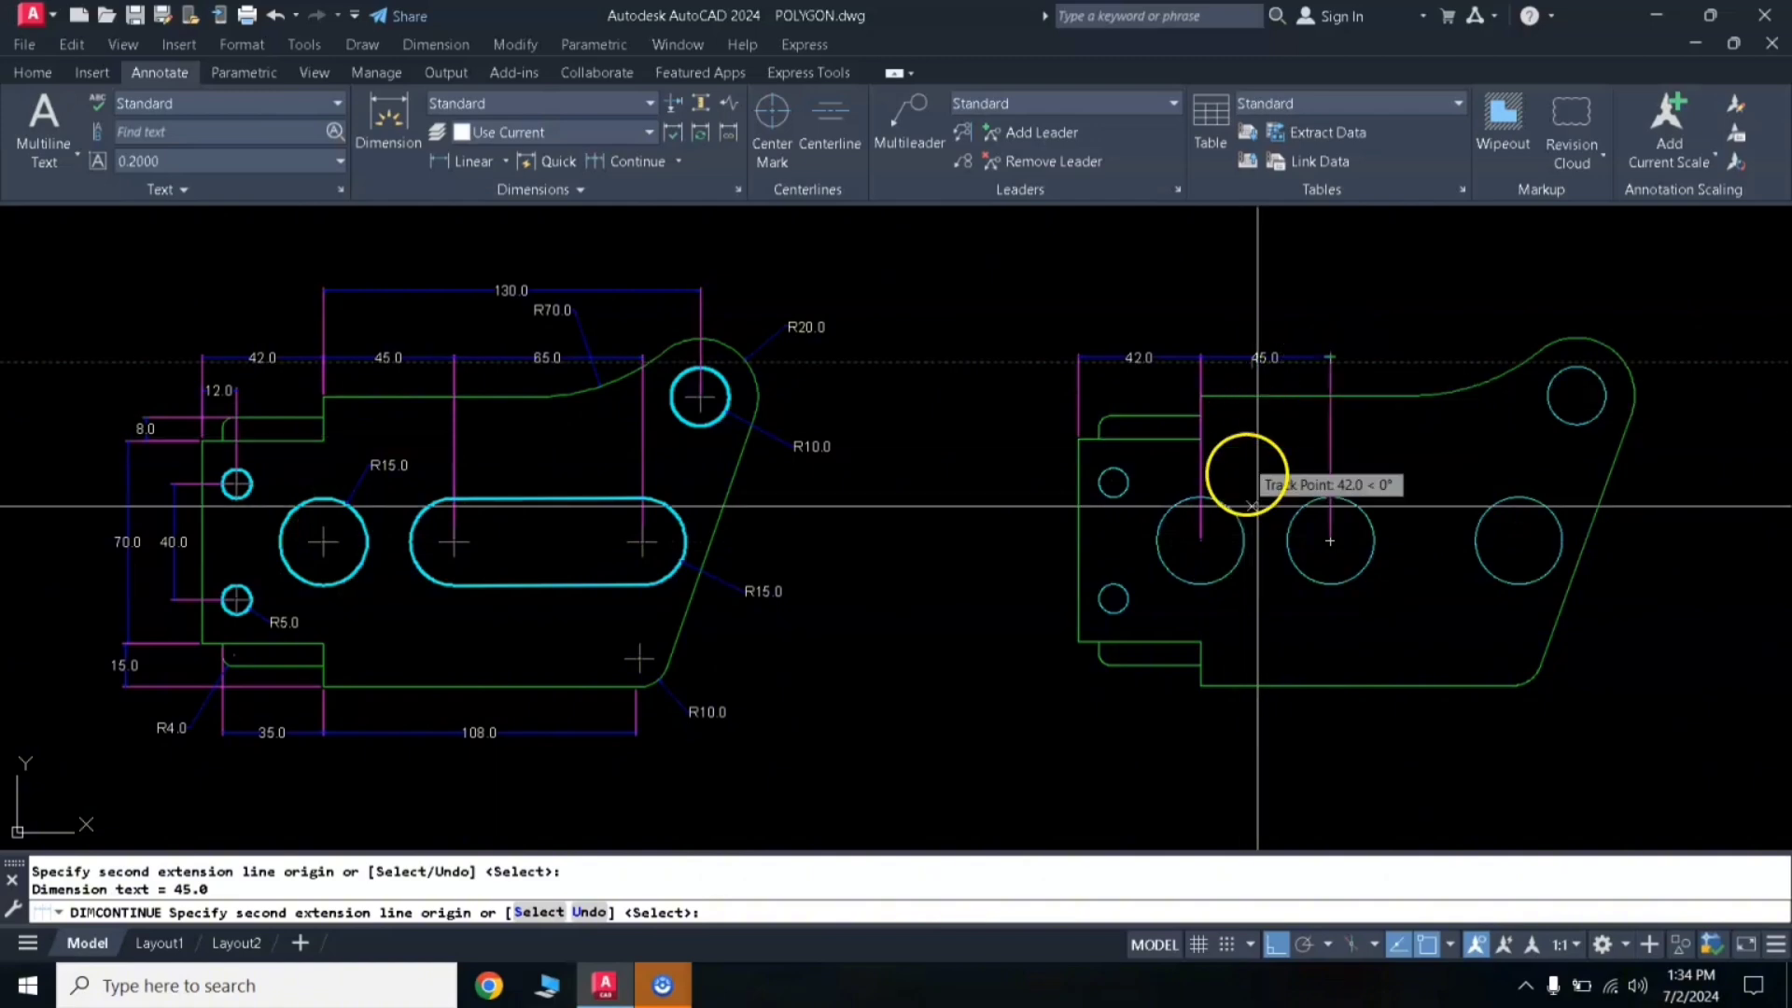
left_click(1519, 540)
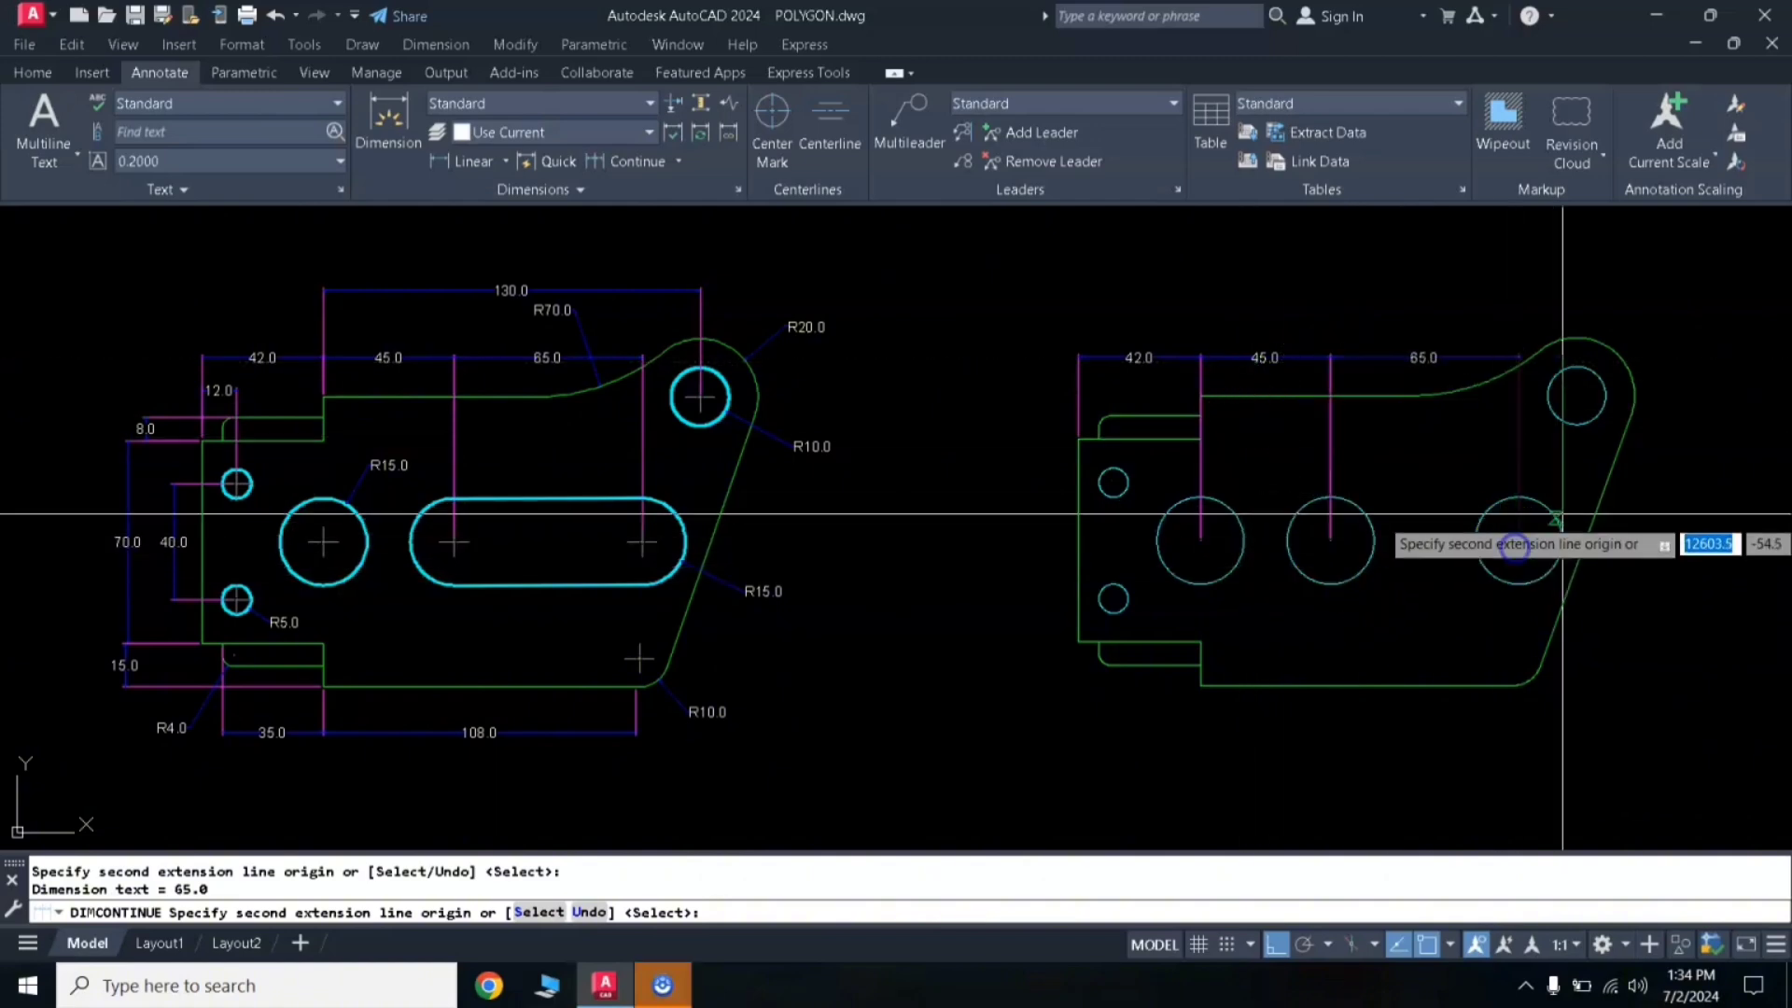
key("Return")
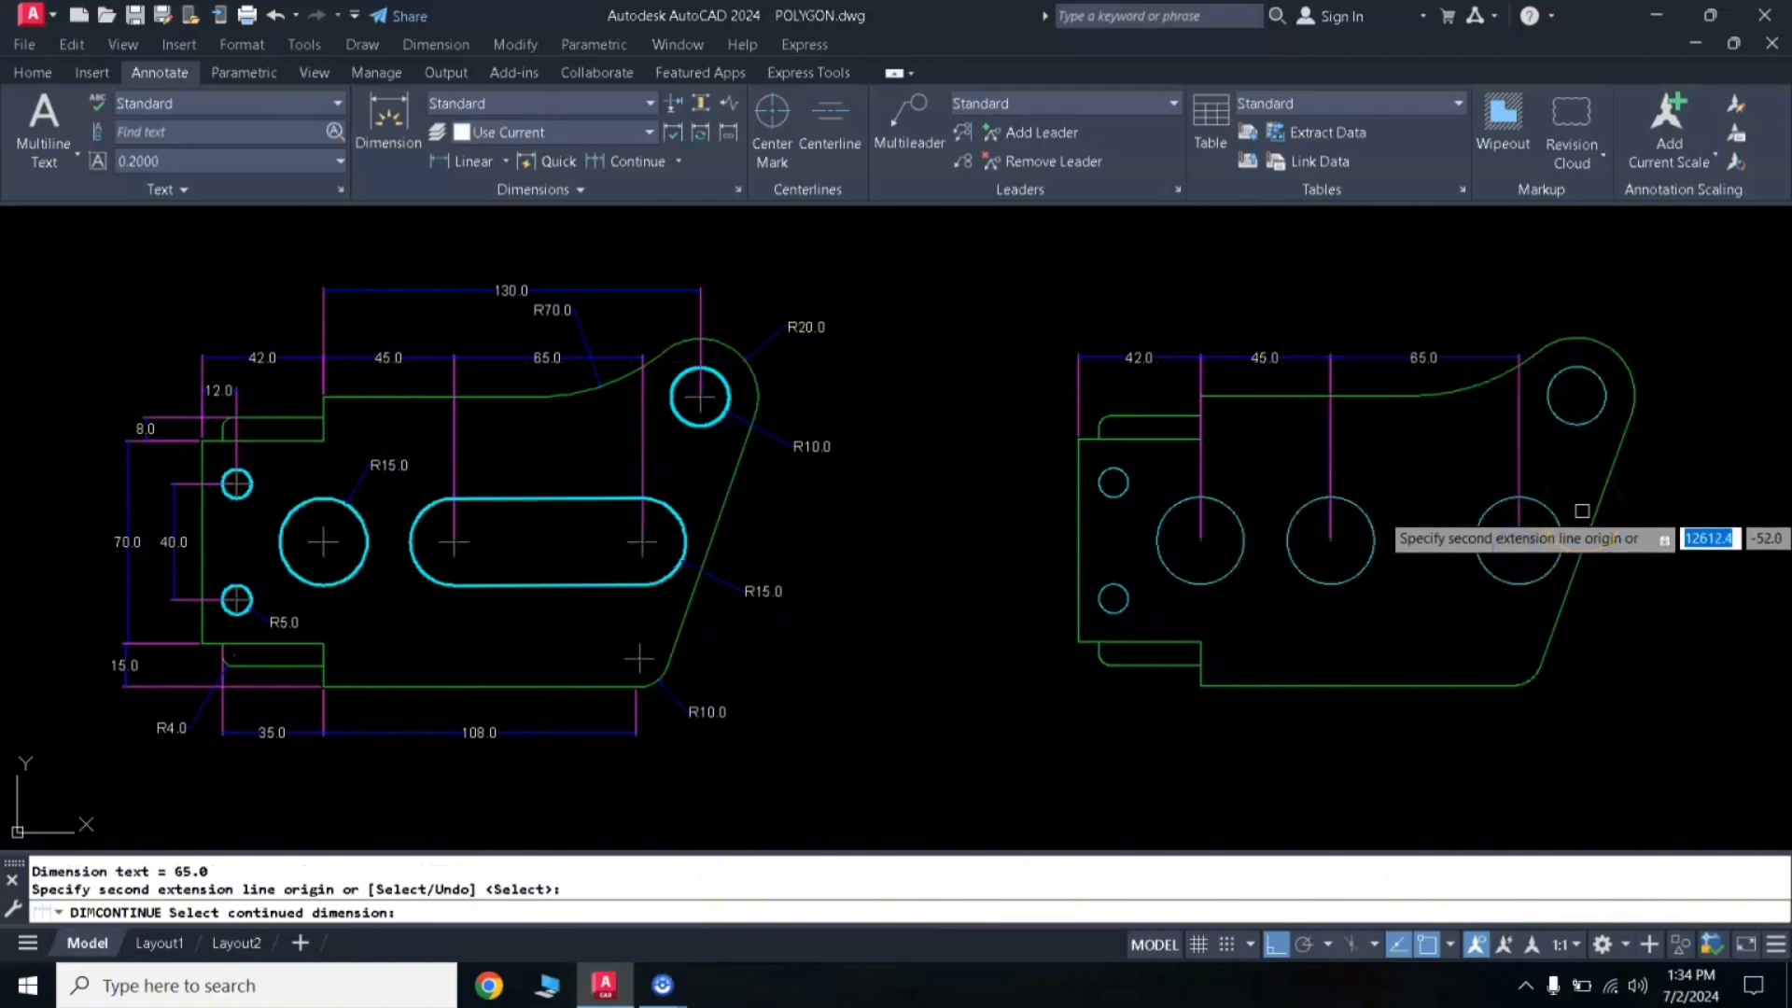
key("Return")
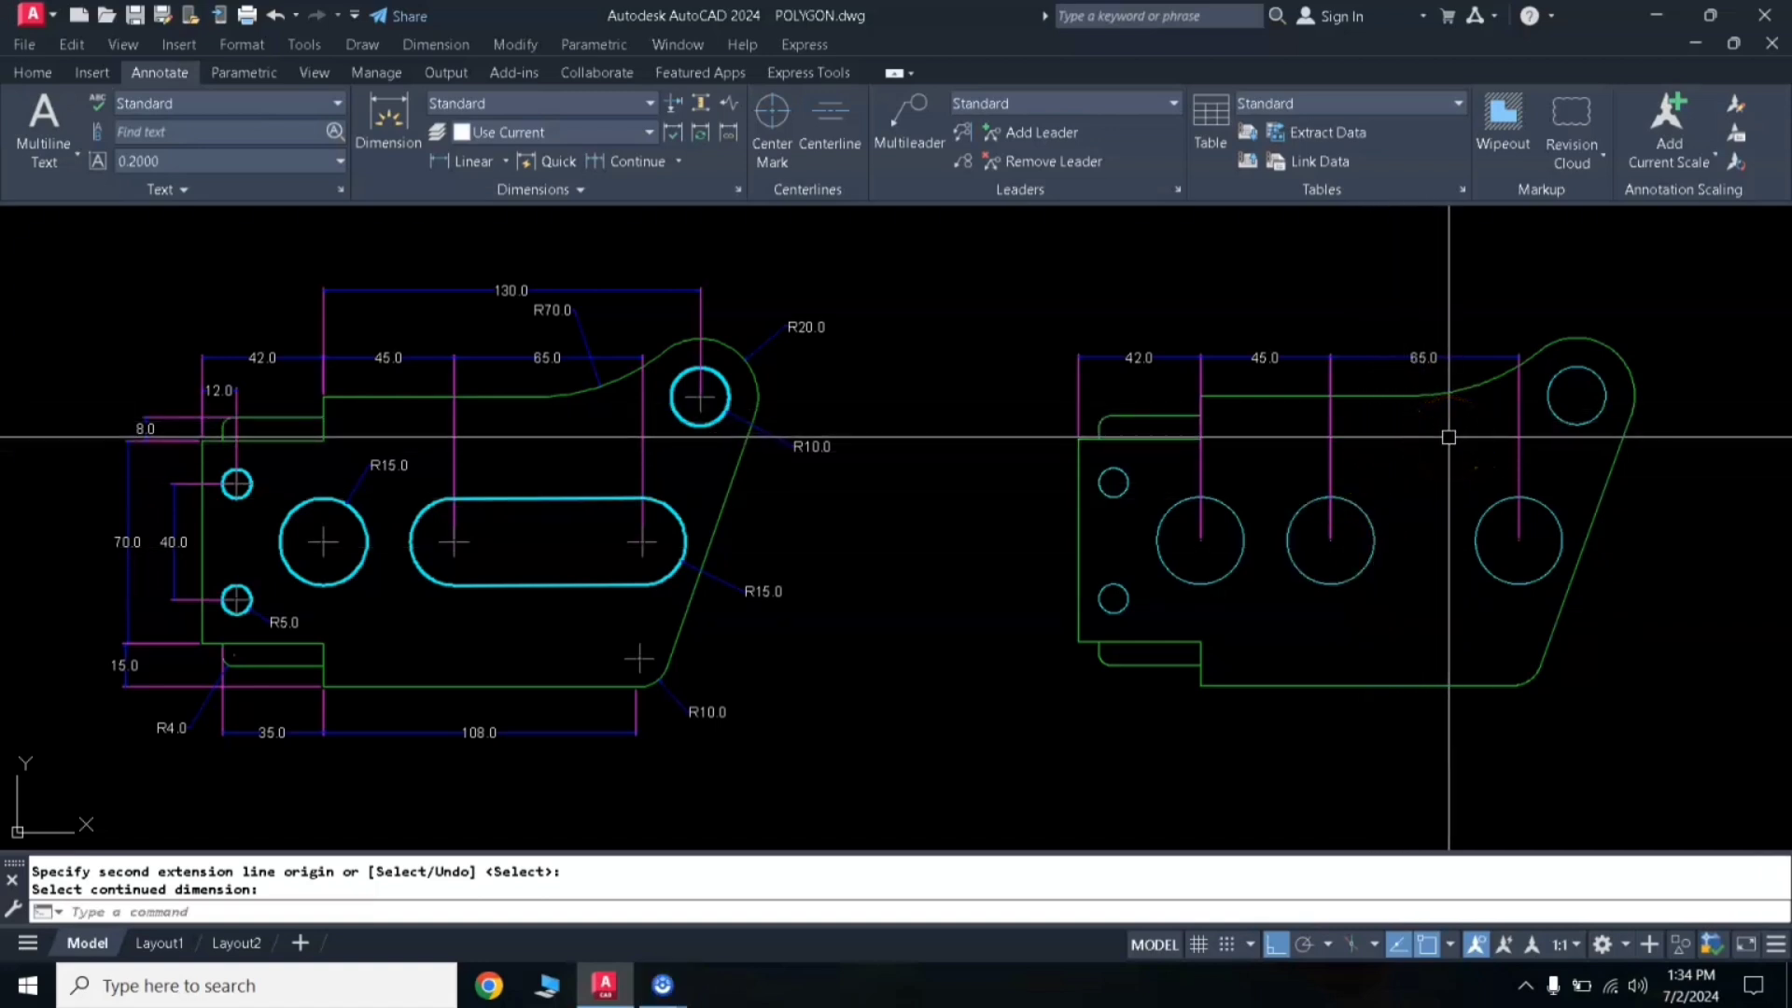
Step: Add the overall 130.0 width dimension above the bracket
left_click(1443, 451)
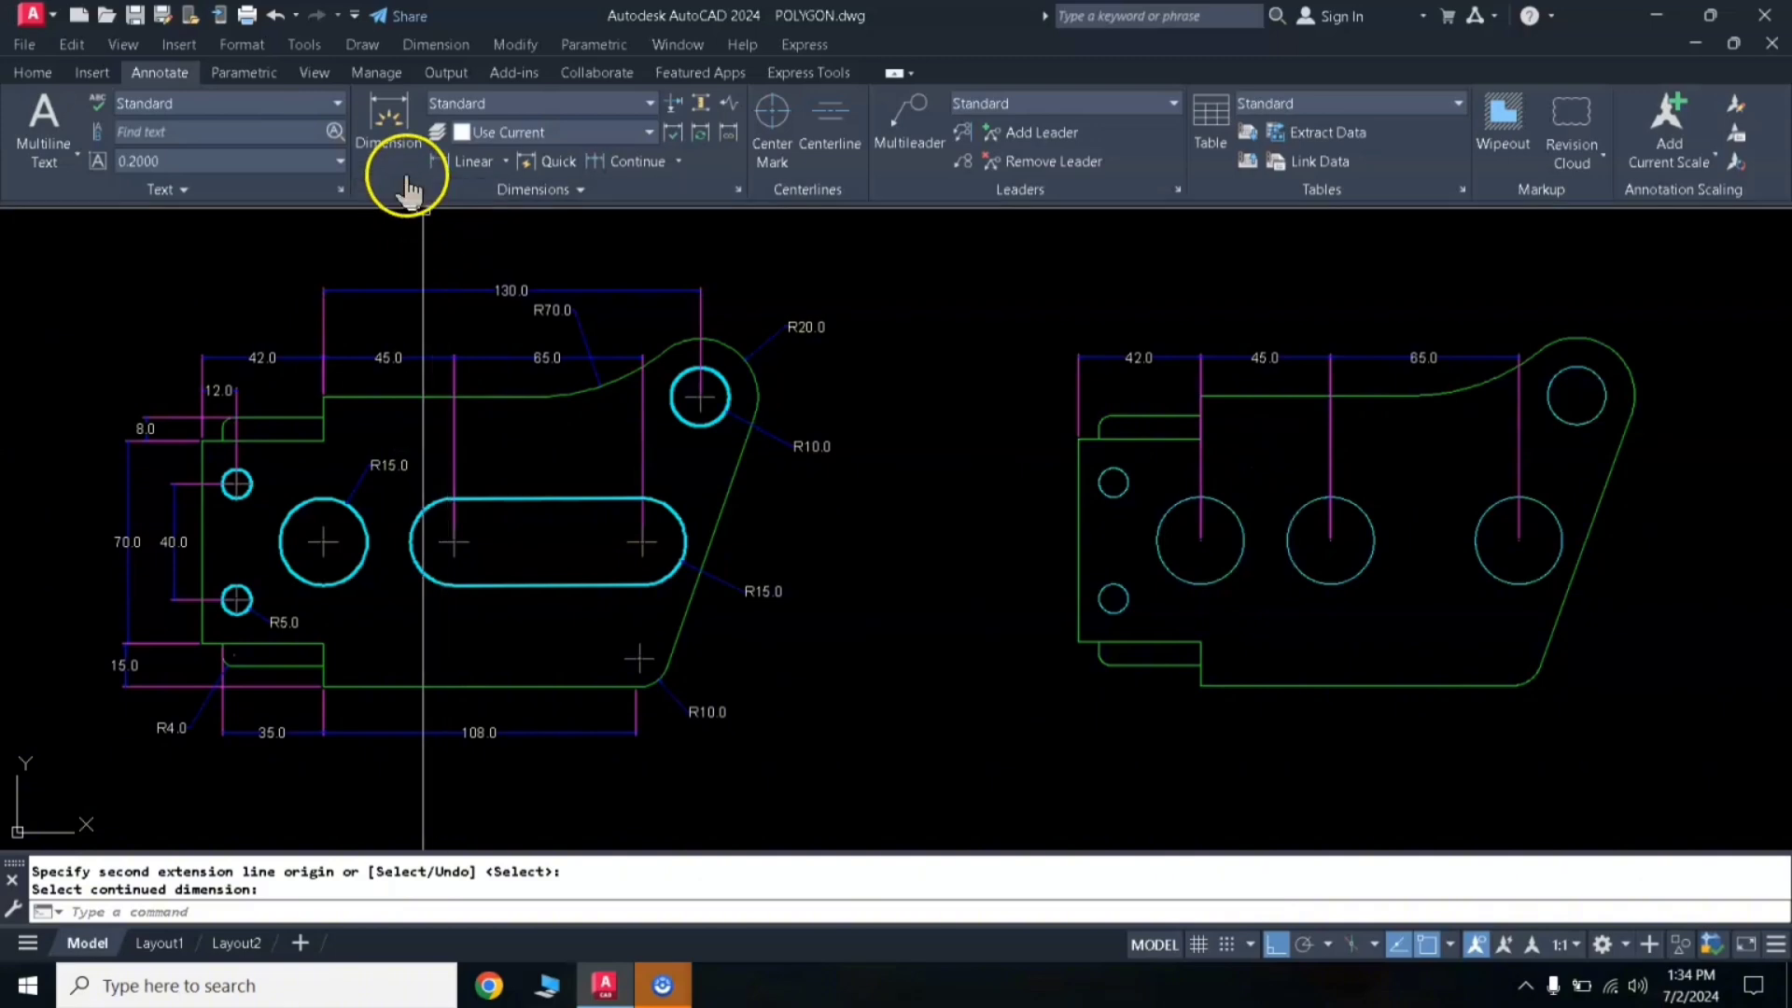
left_click(386, 116)
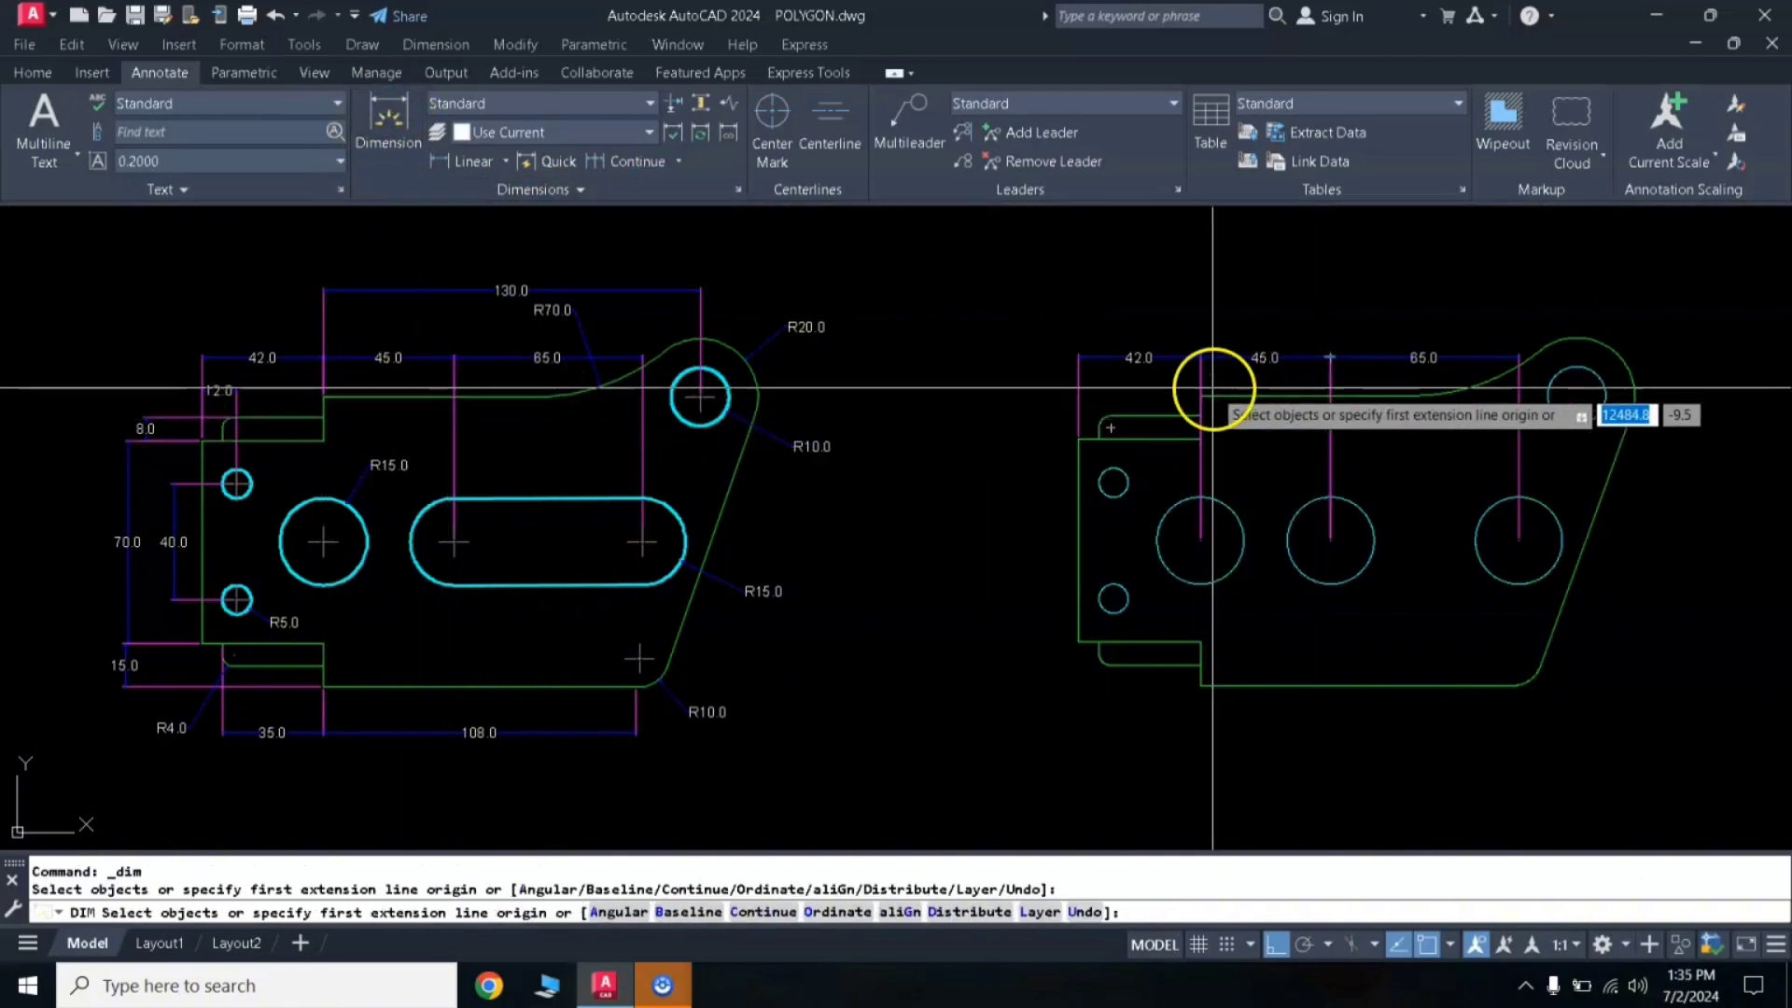
left_click(1201, 395)
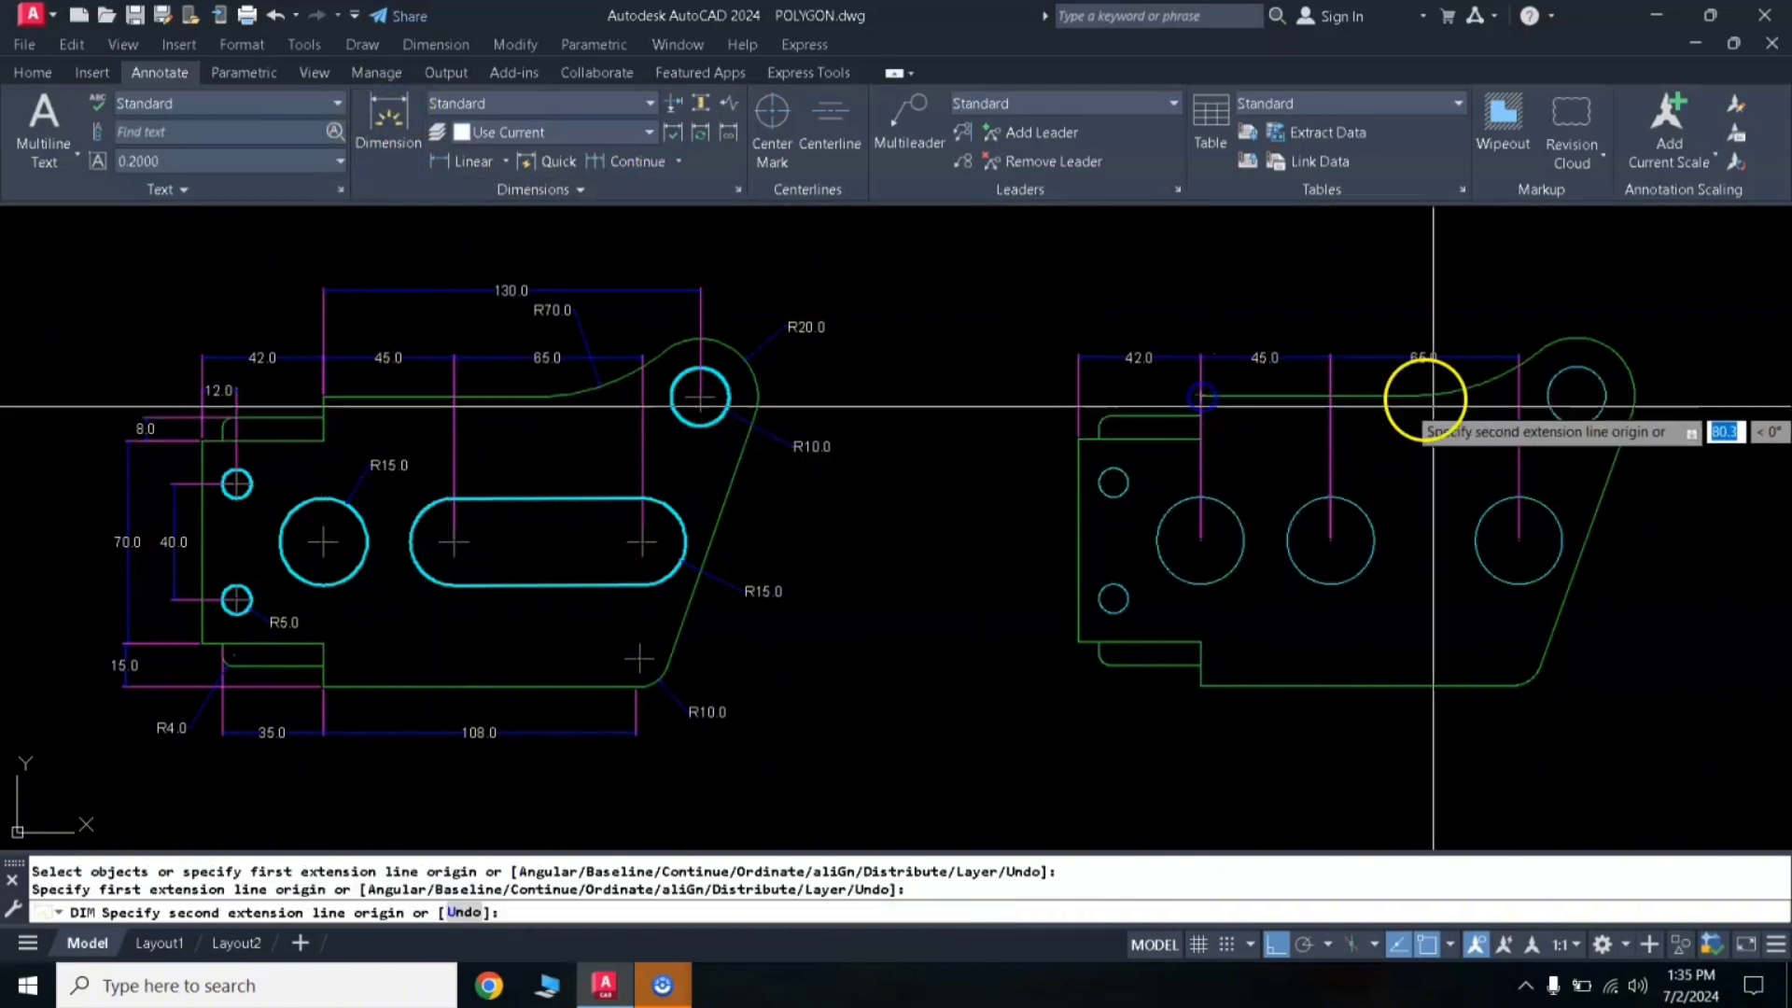
left_click(1575, 395)
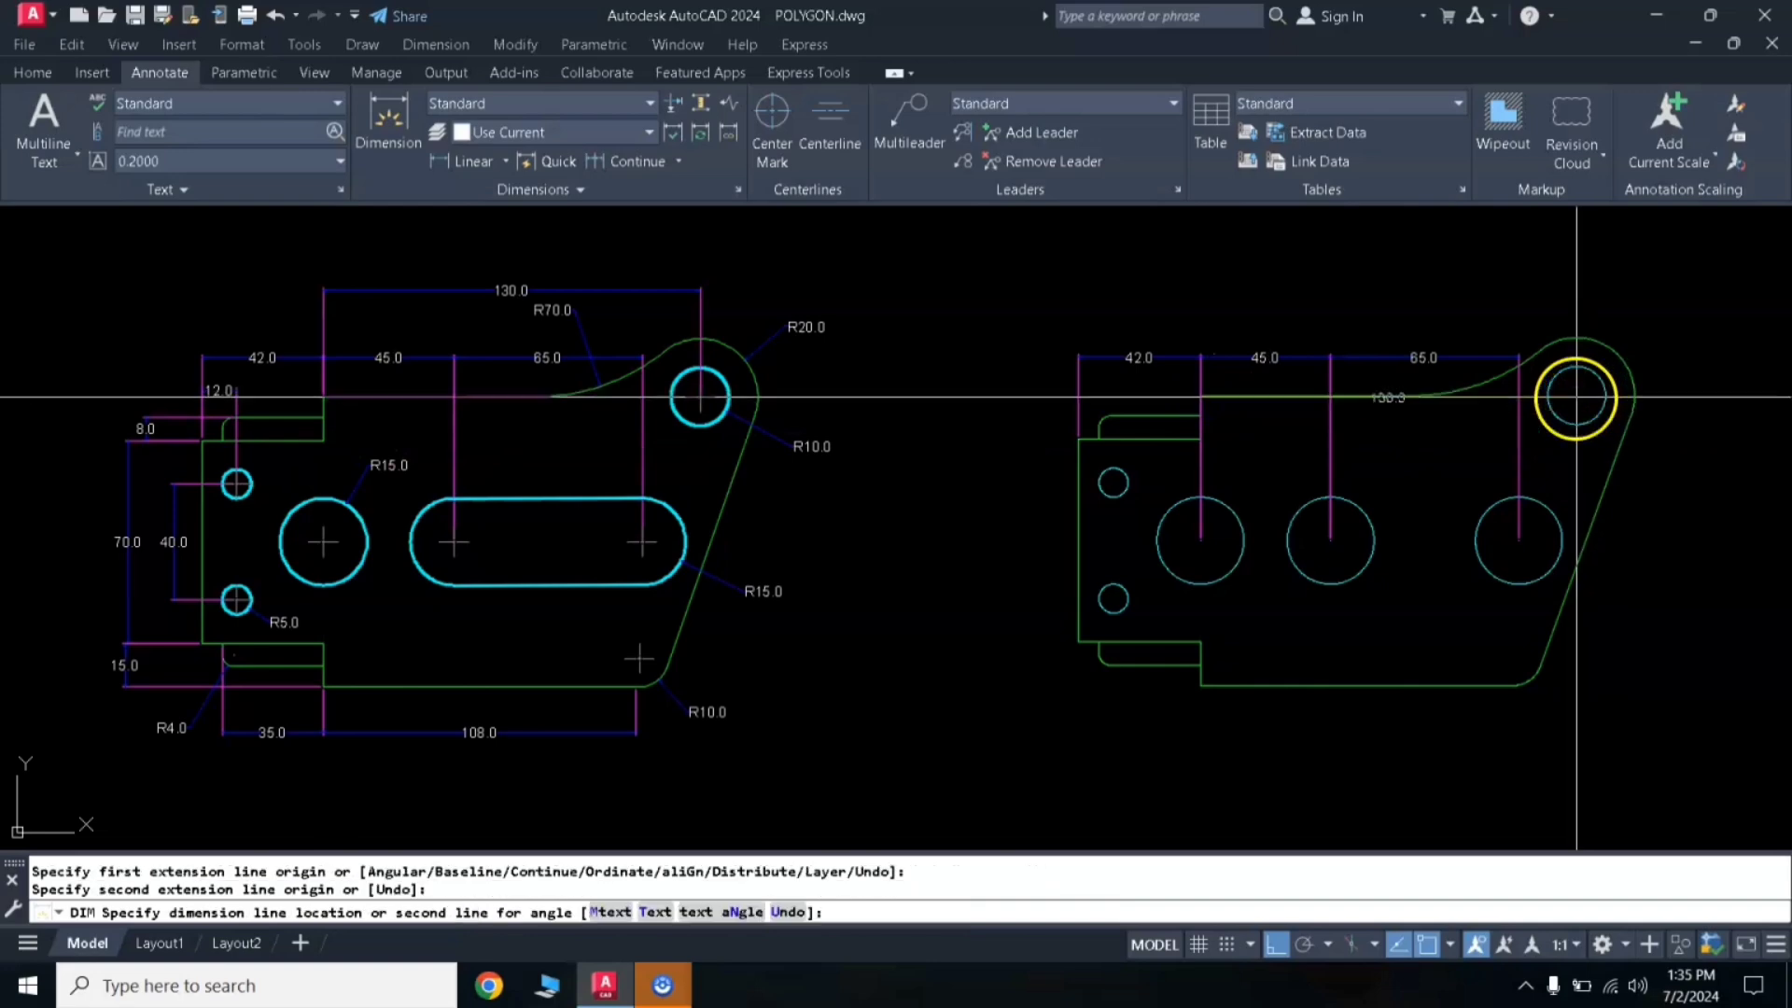
left_click(1556, 294)
type("c")
key("Return")
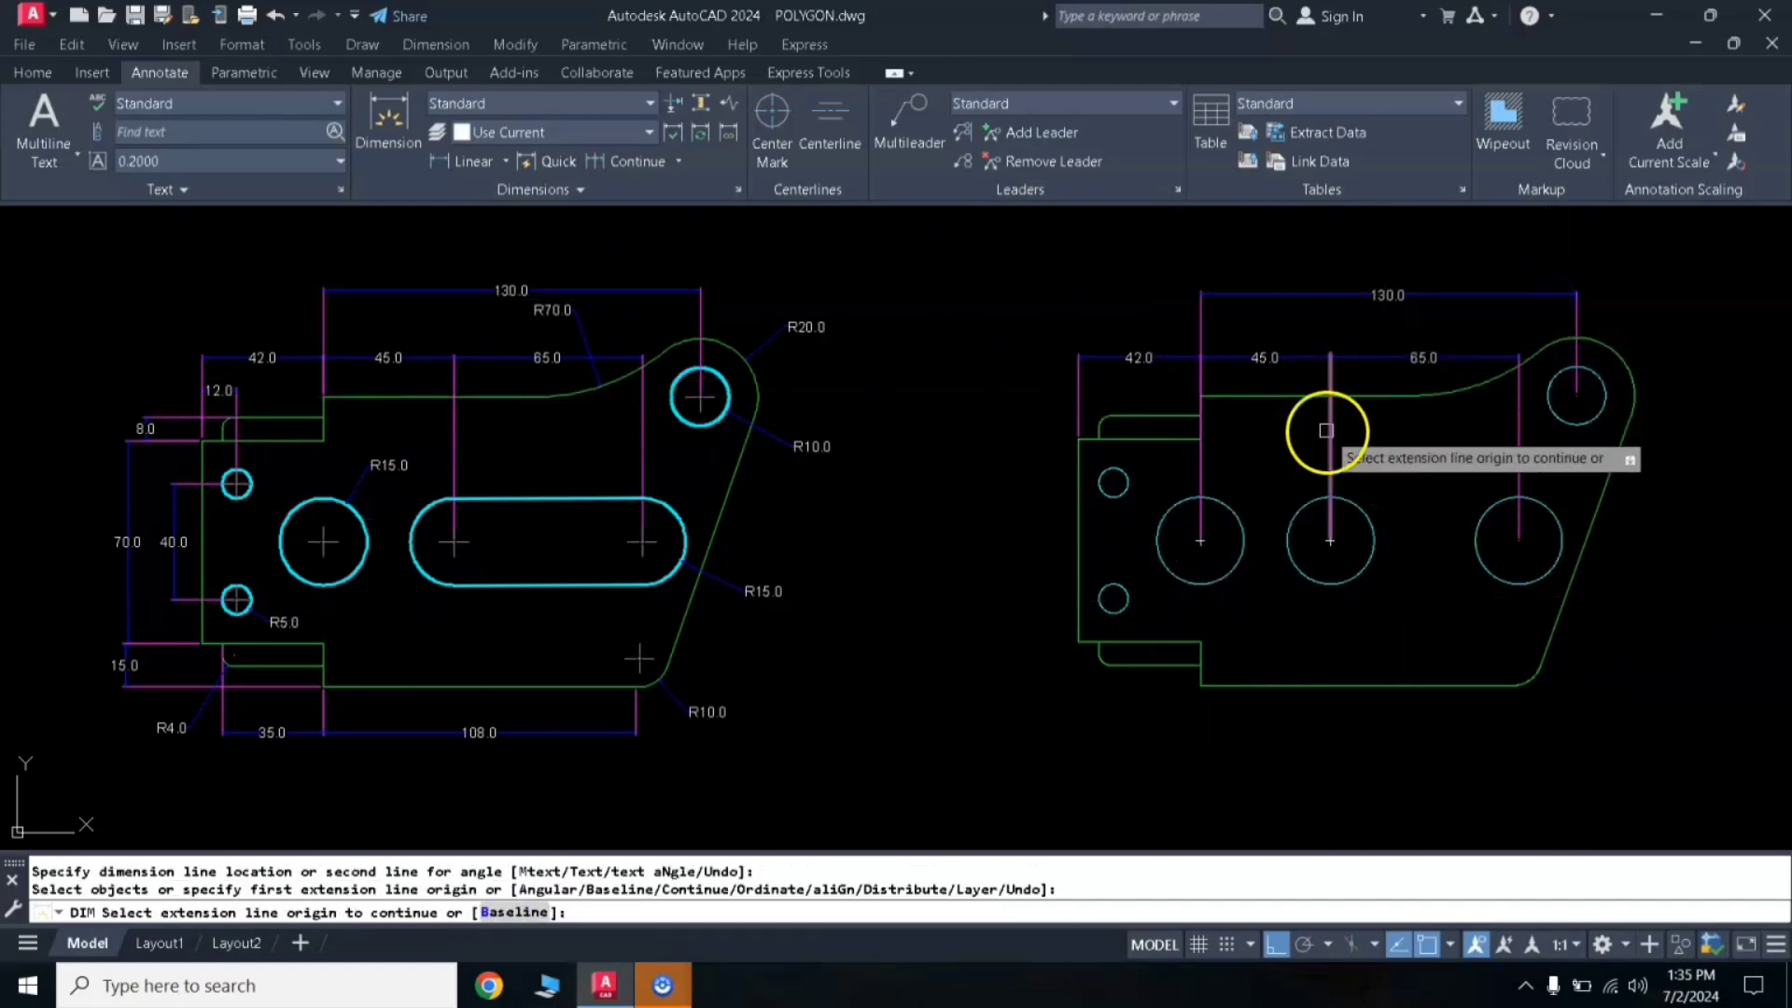
key("Return")
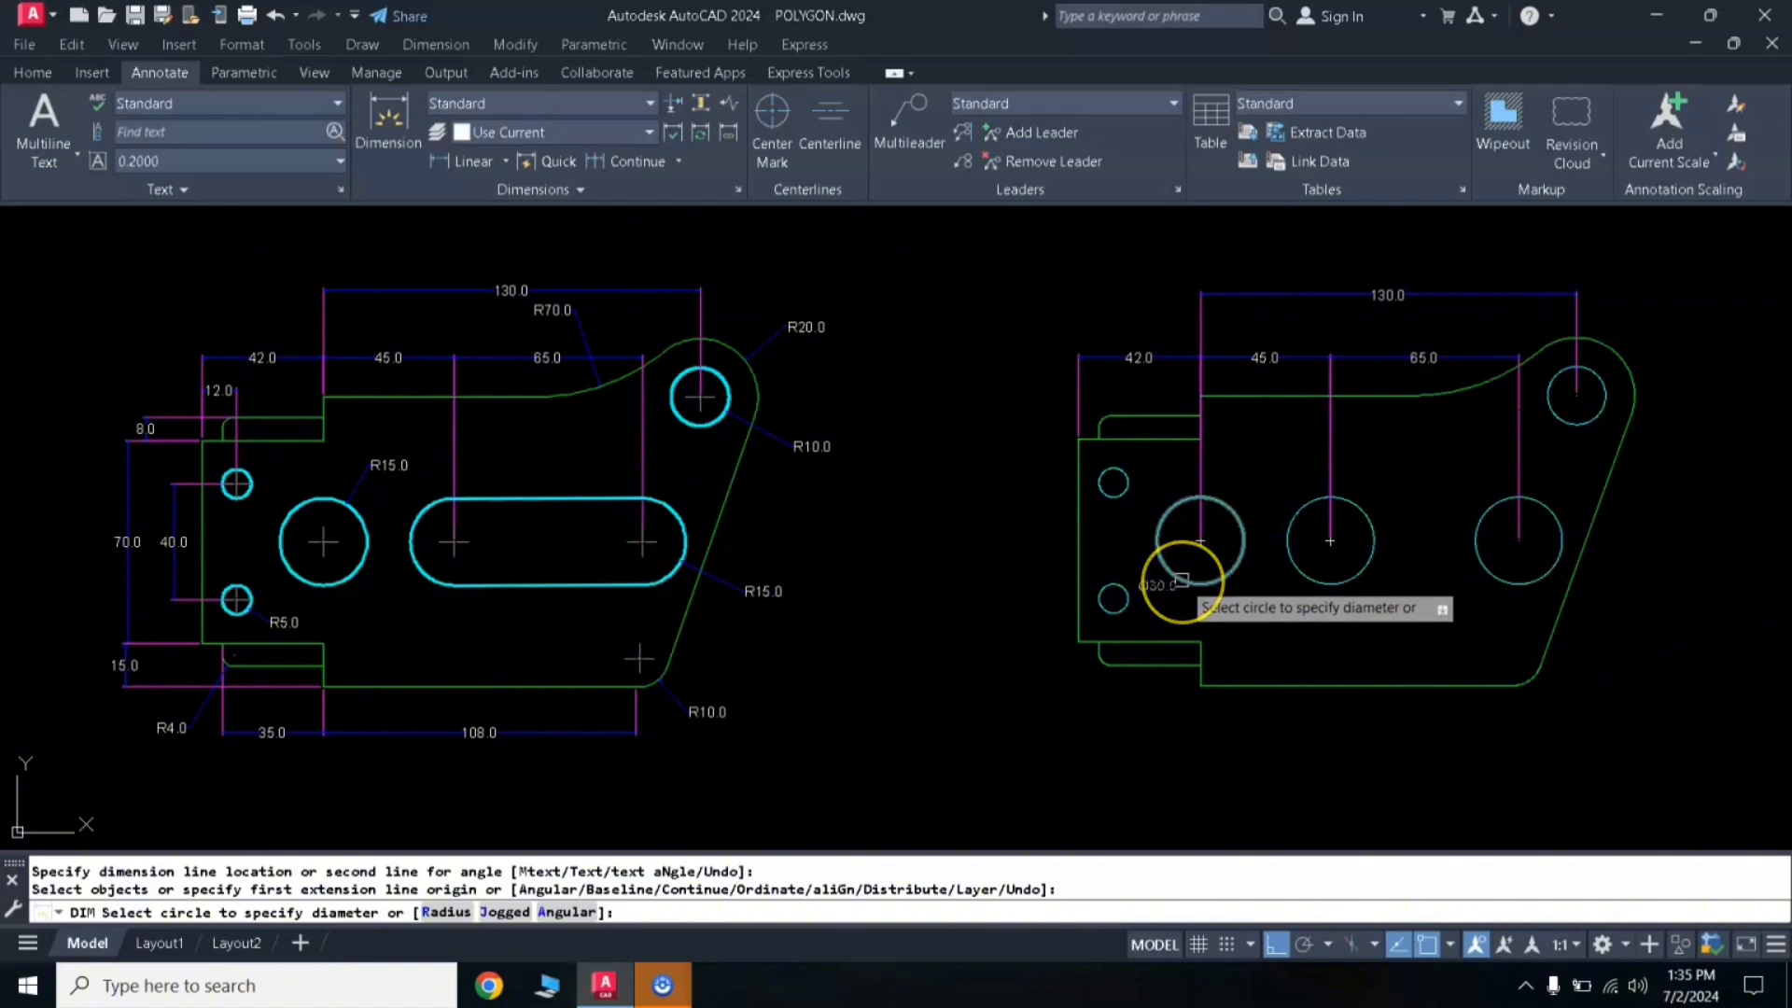
key("Escape")
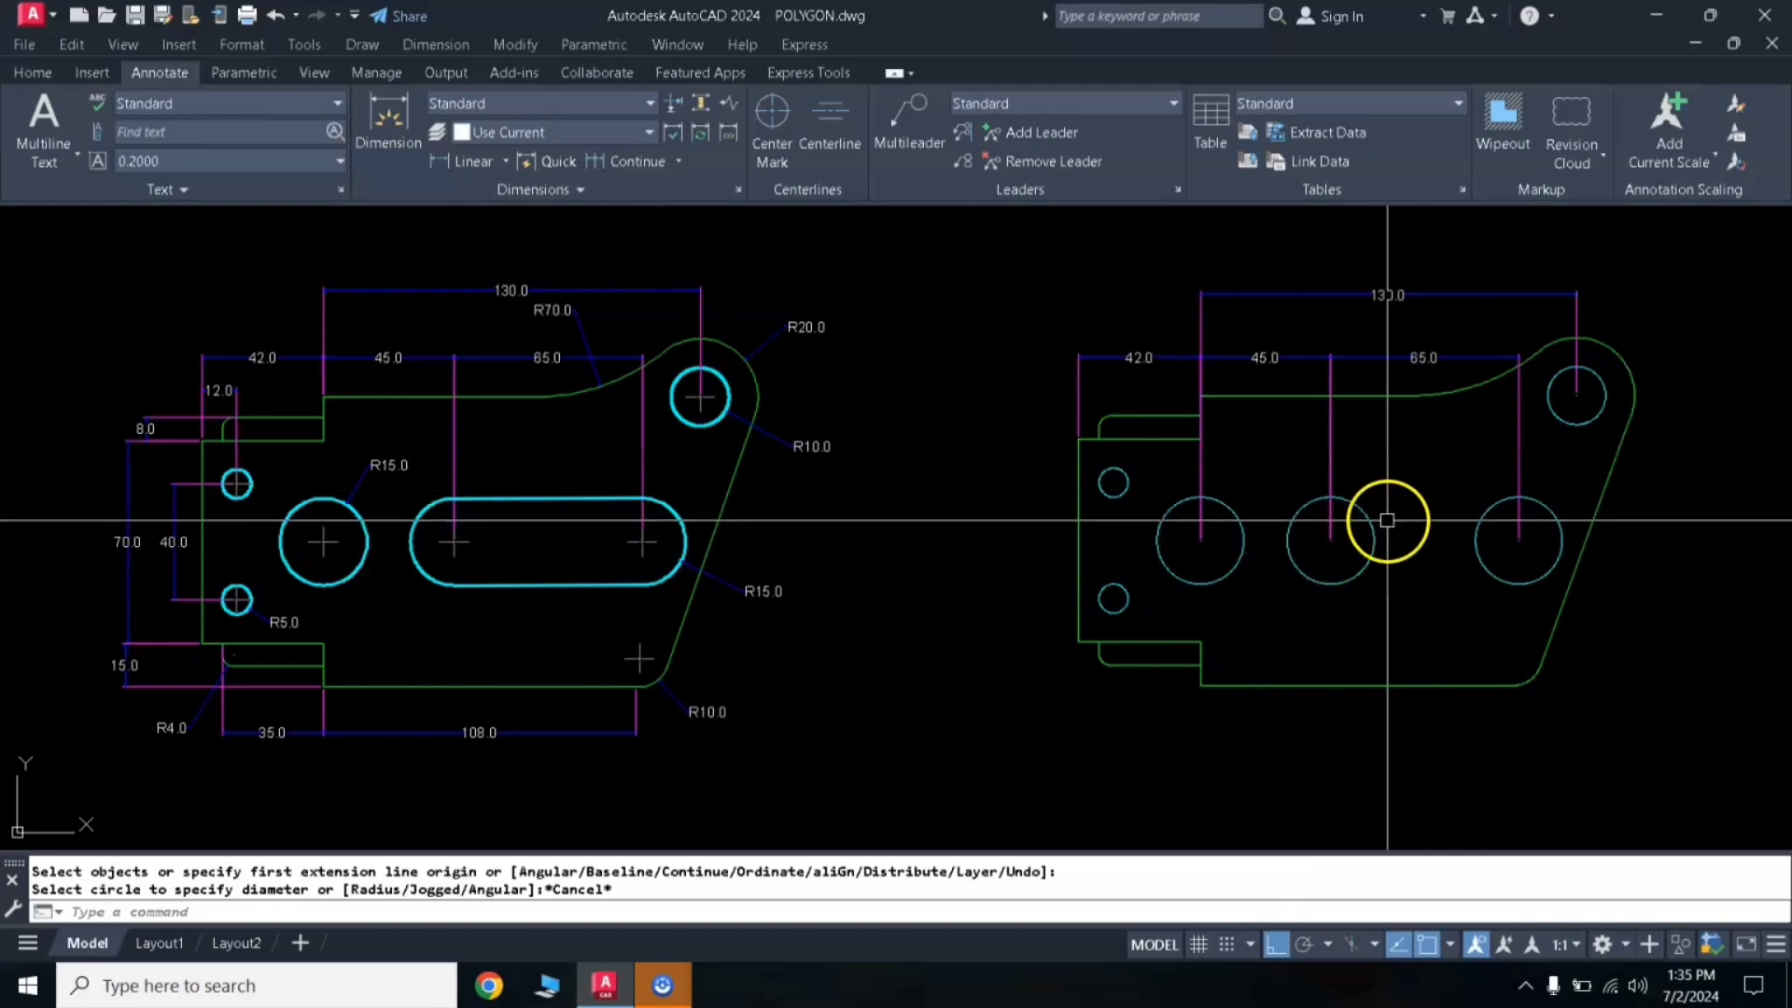
type("l")
key("Return")
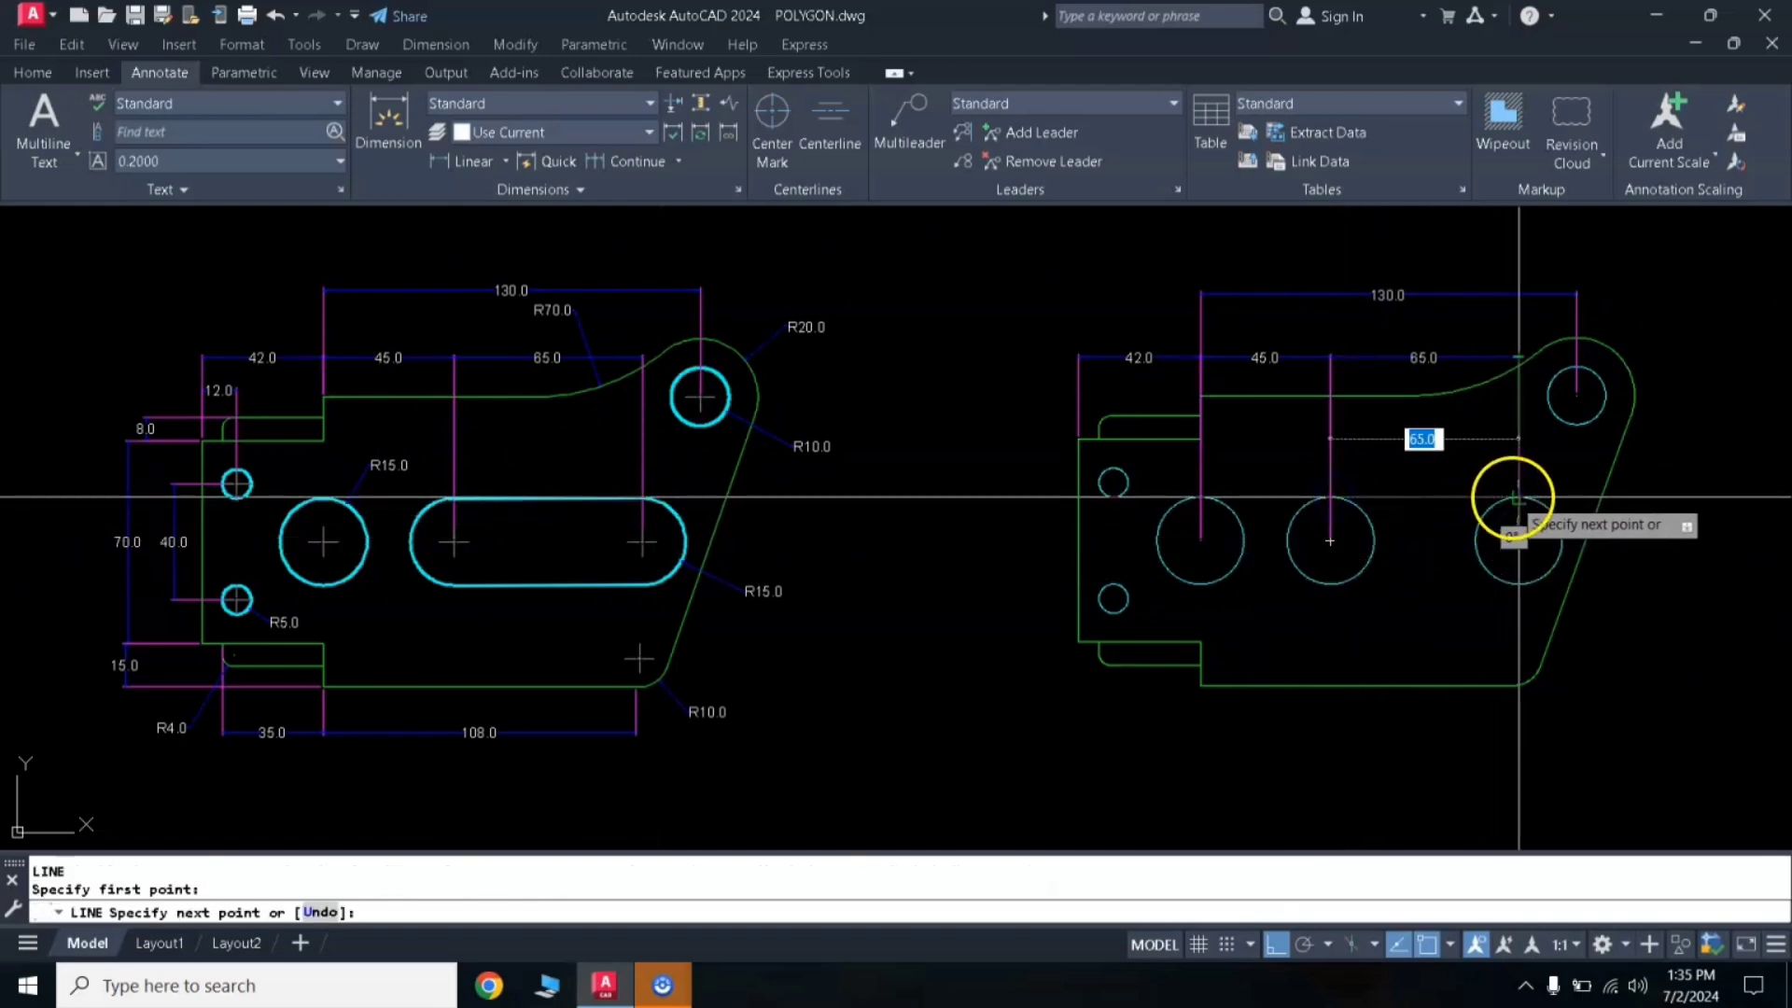
Step: Draw the slot's upper and lower edges between the middle and right circles
left_click(1517, 497)
key("Return")
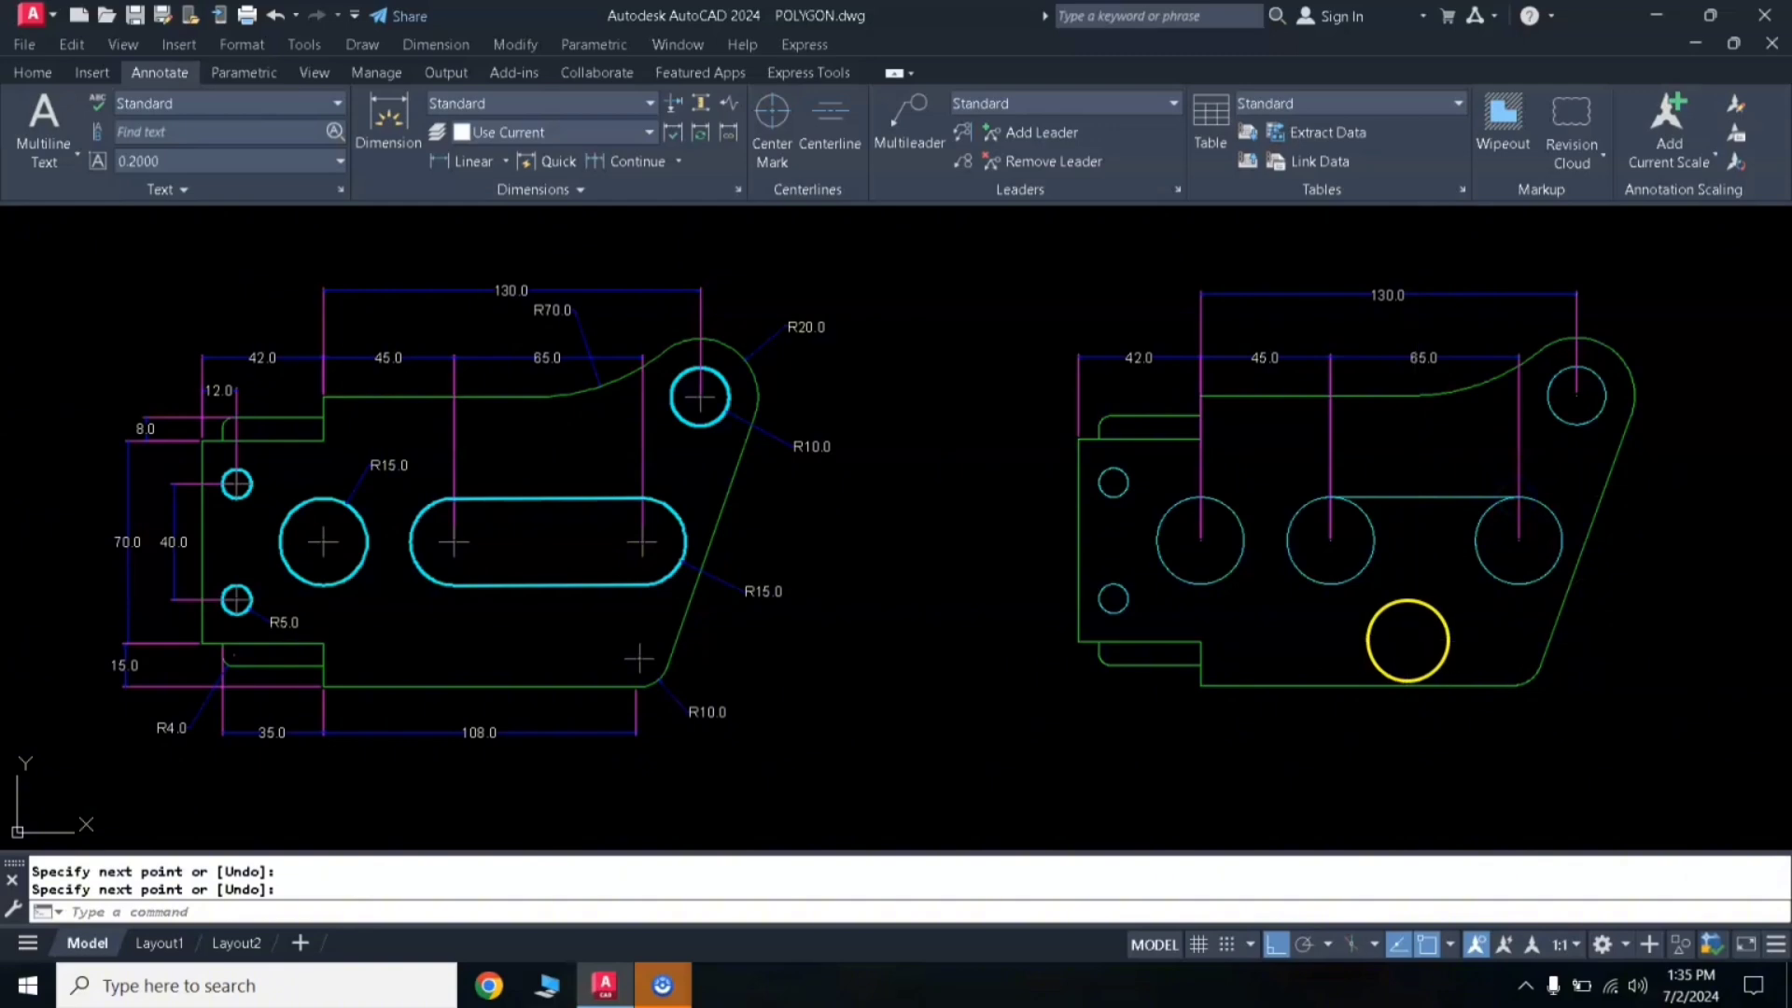
key("Return")
left_click(1330, 585)
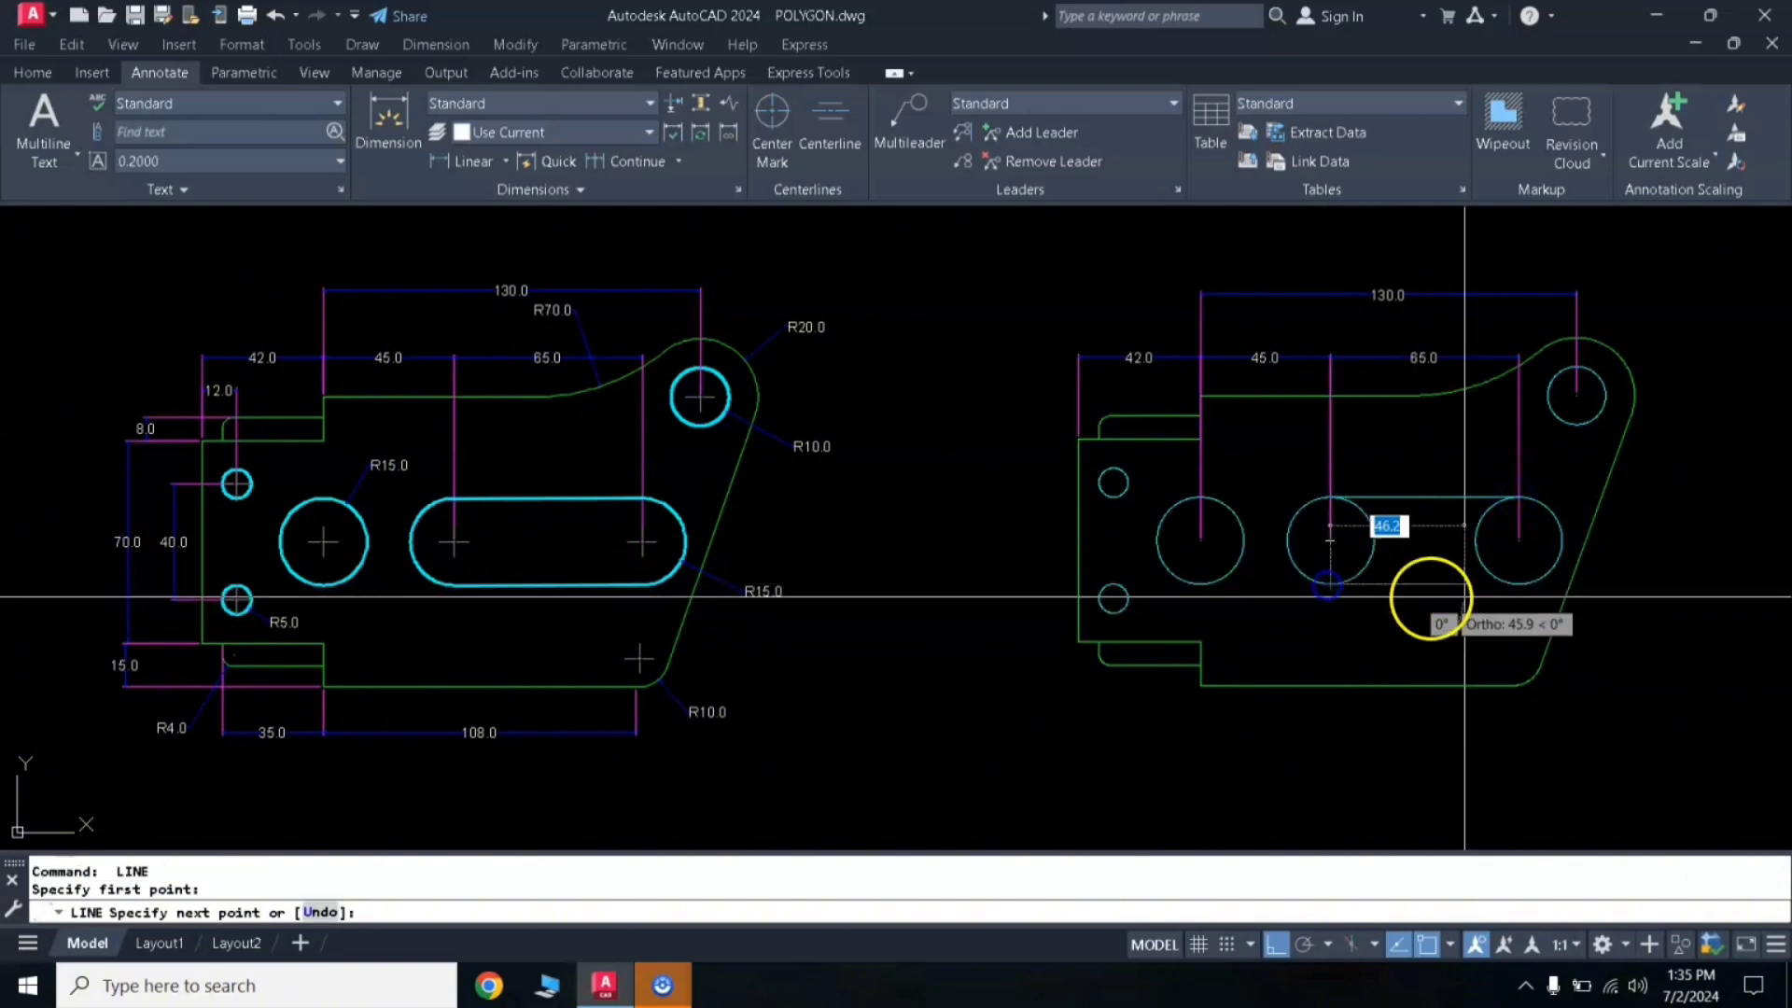
left_click(1519, 584)
key("Return")
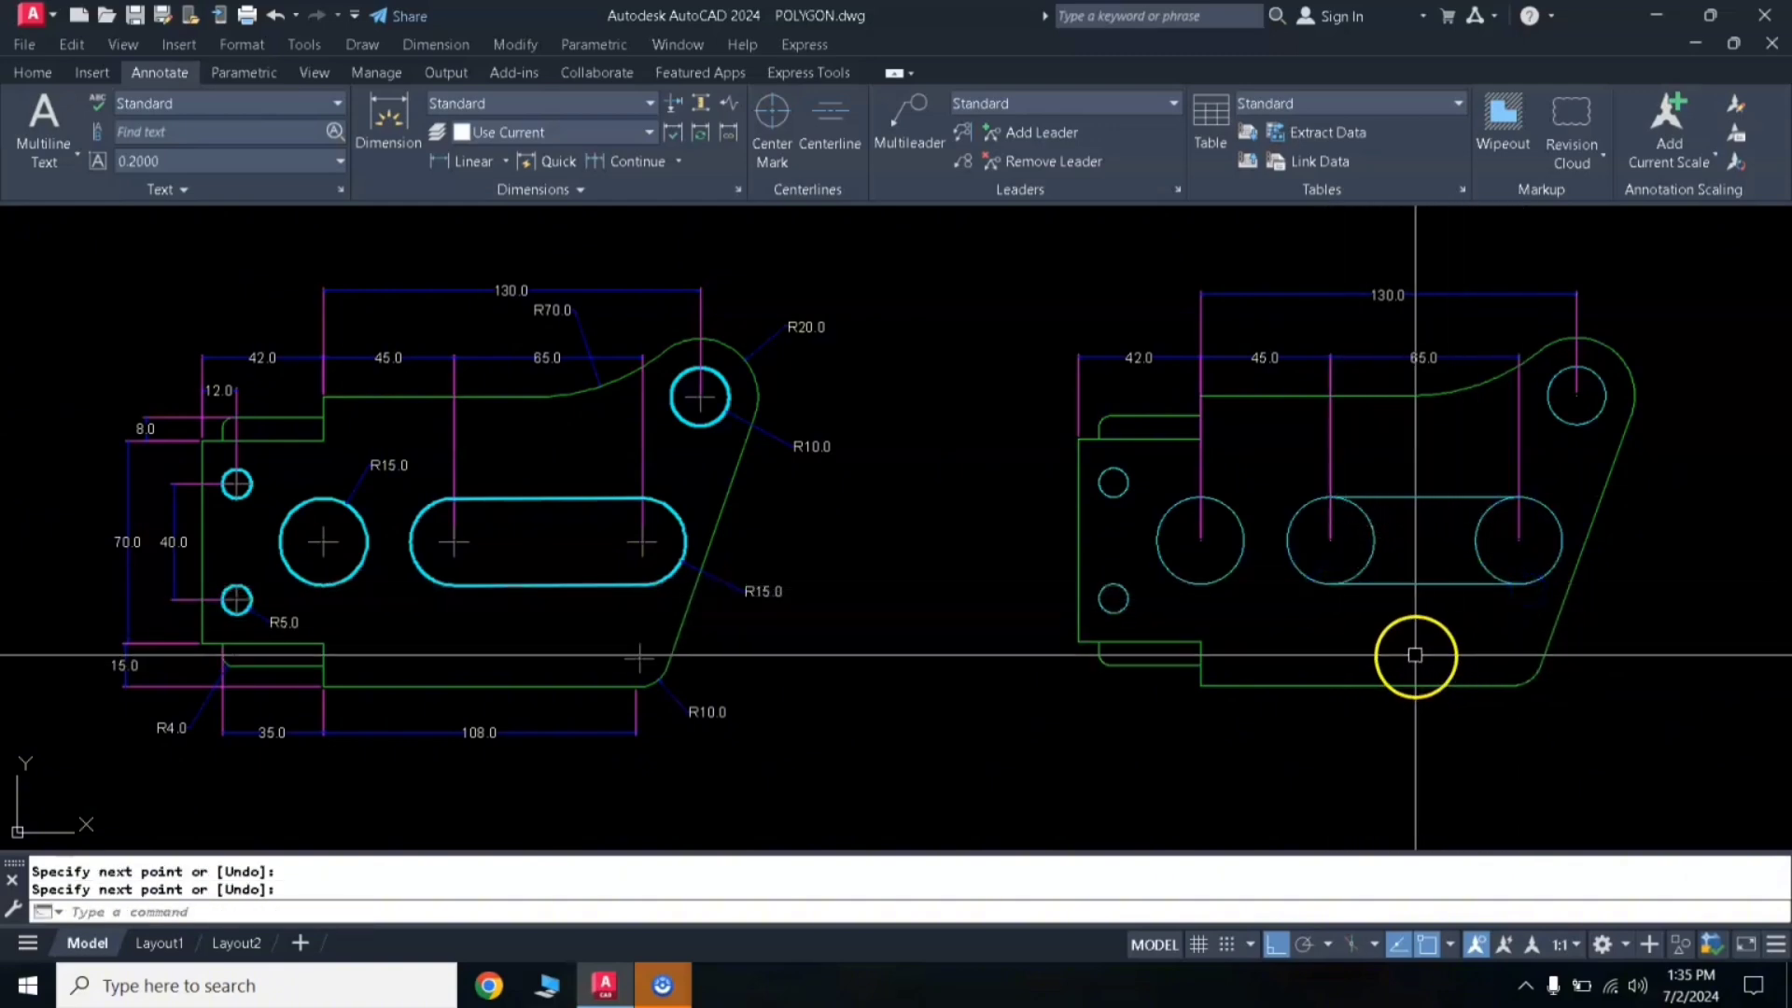
Step: Trim away the inner arcs between the two circles to form the slot
key("Return")
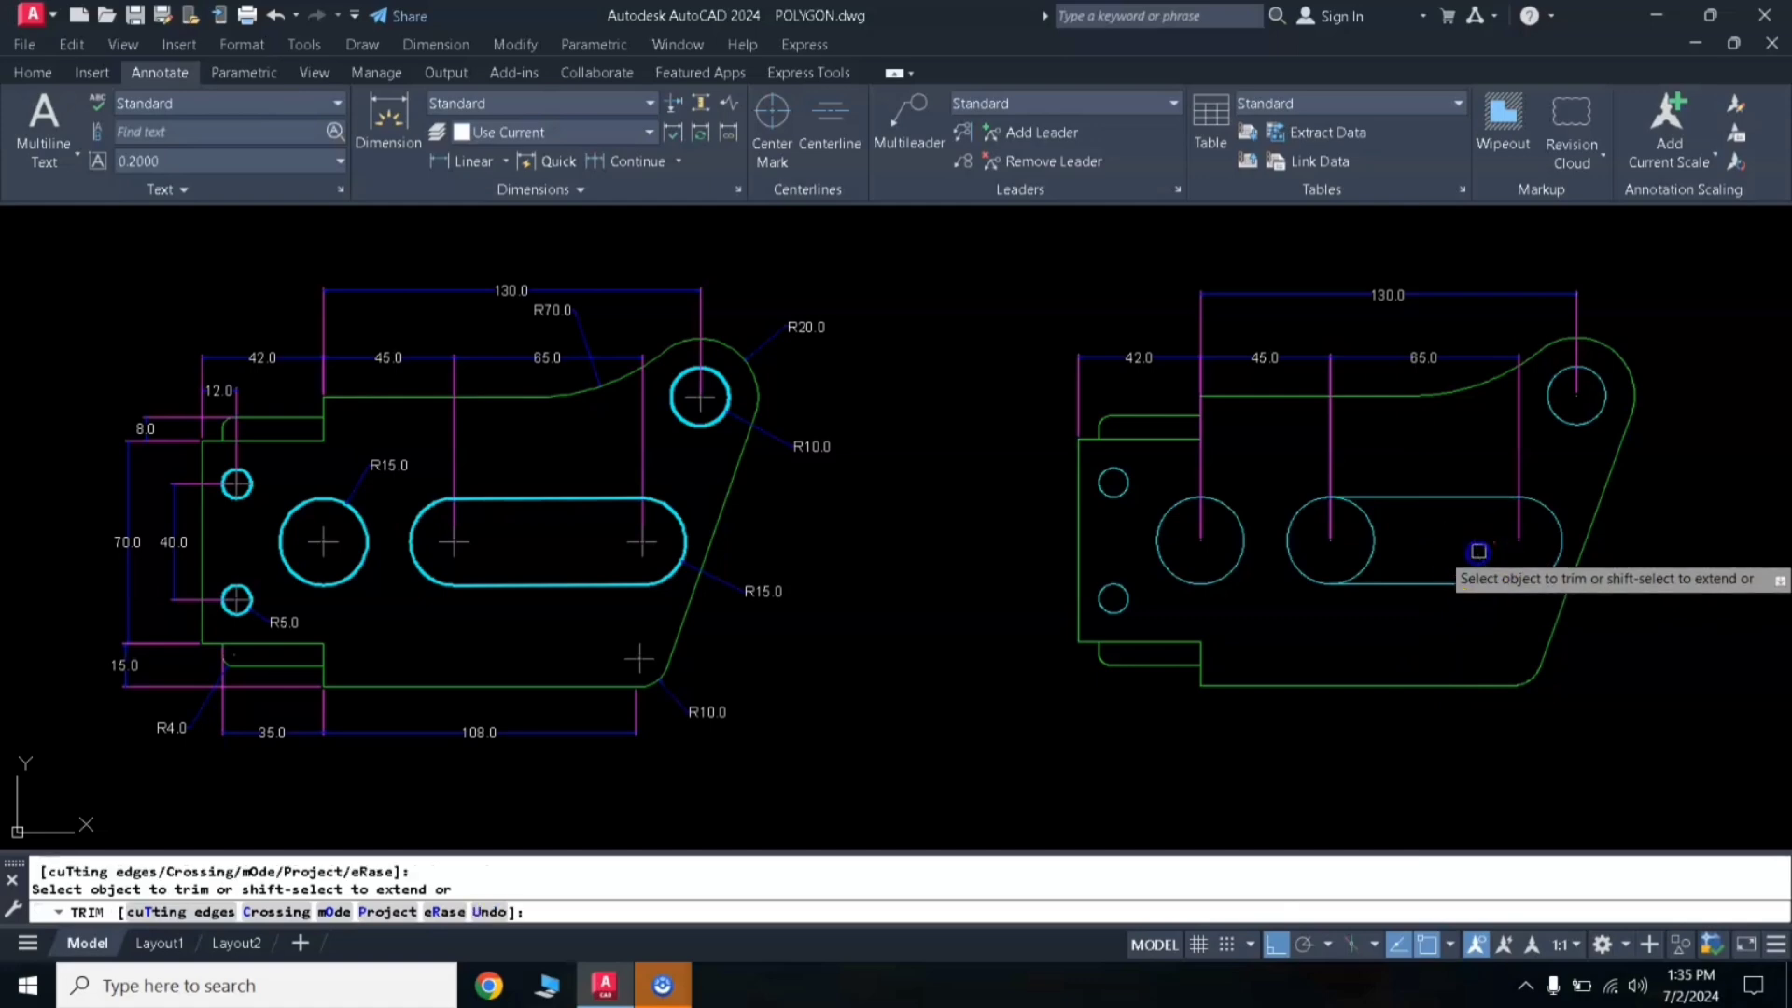
left_click(1368, 547)
key("Return")
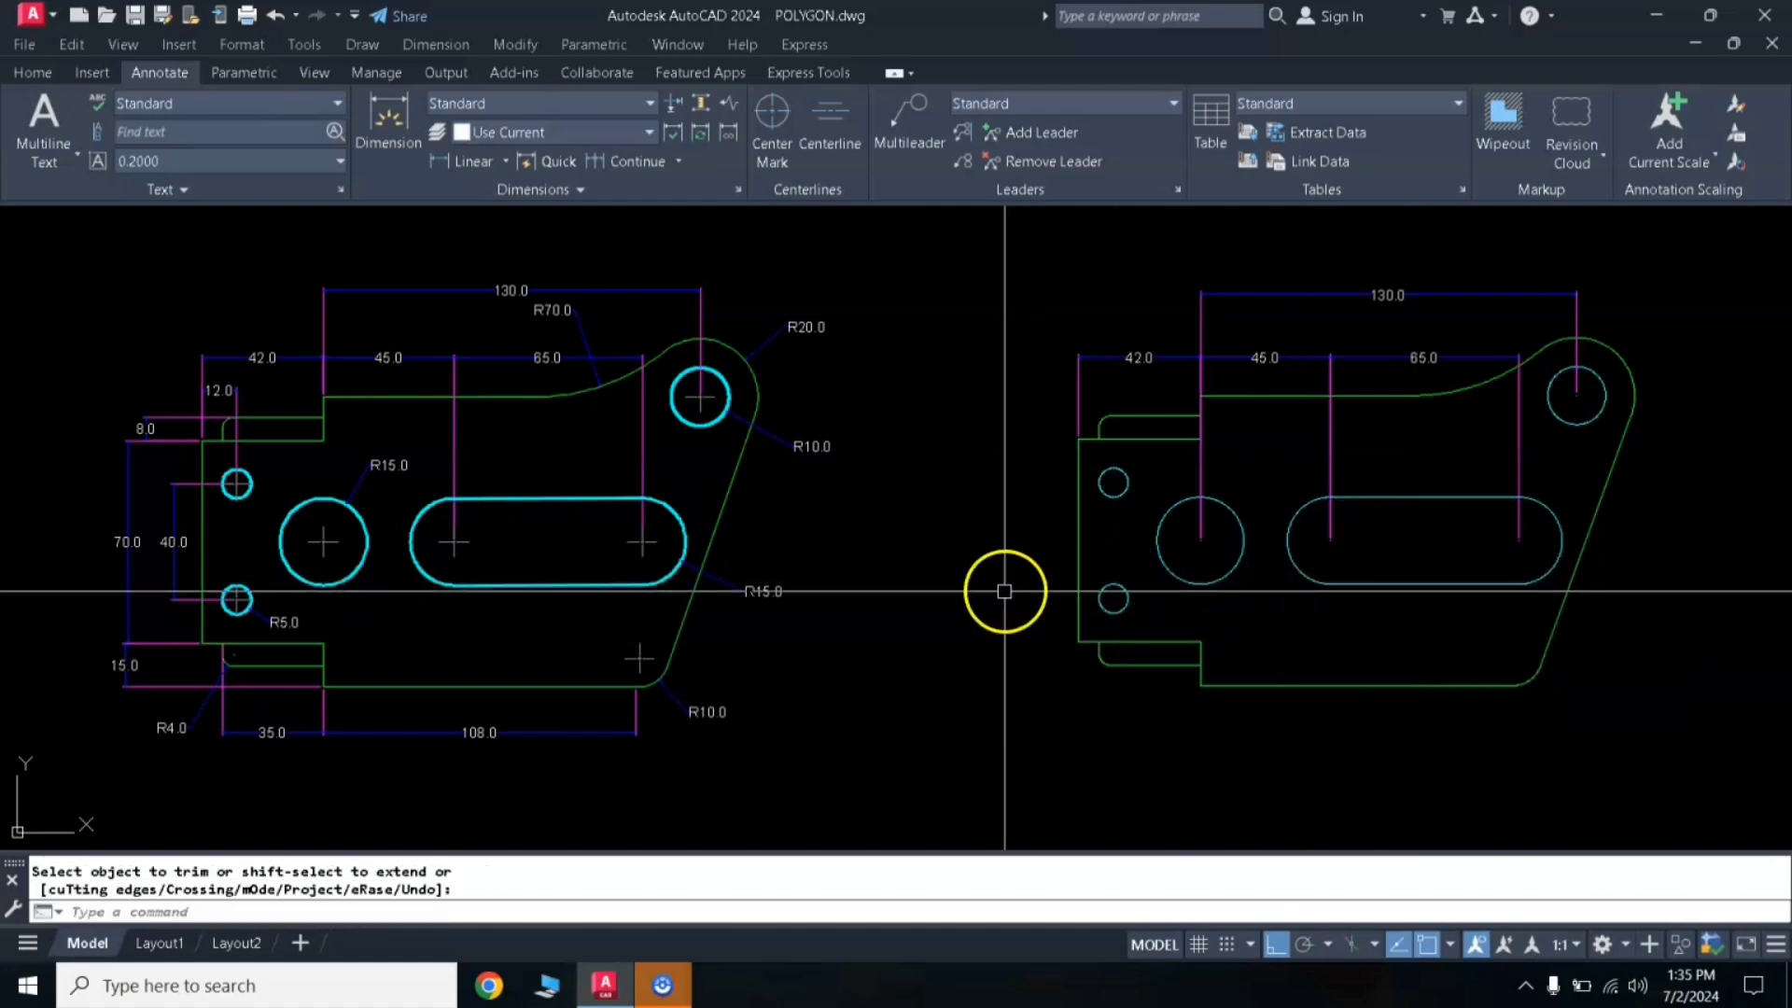
type("A")
key("Return")
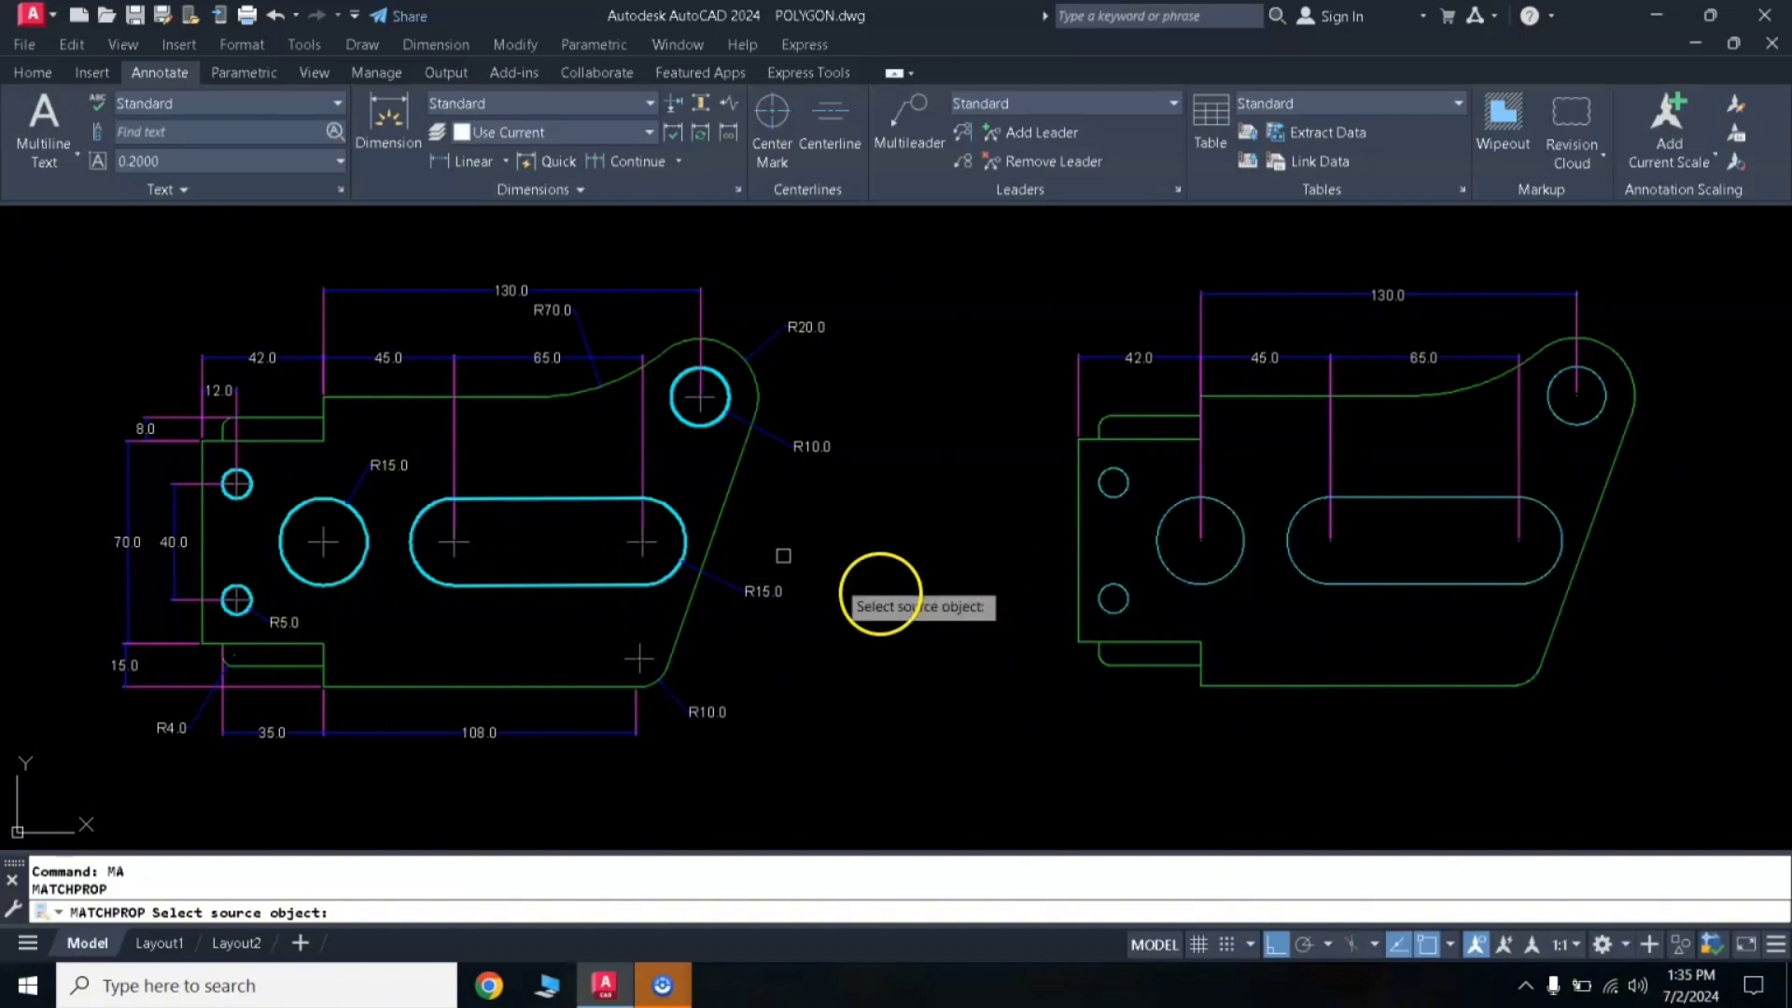
left_click(692, 429)
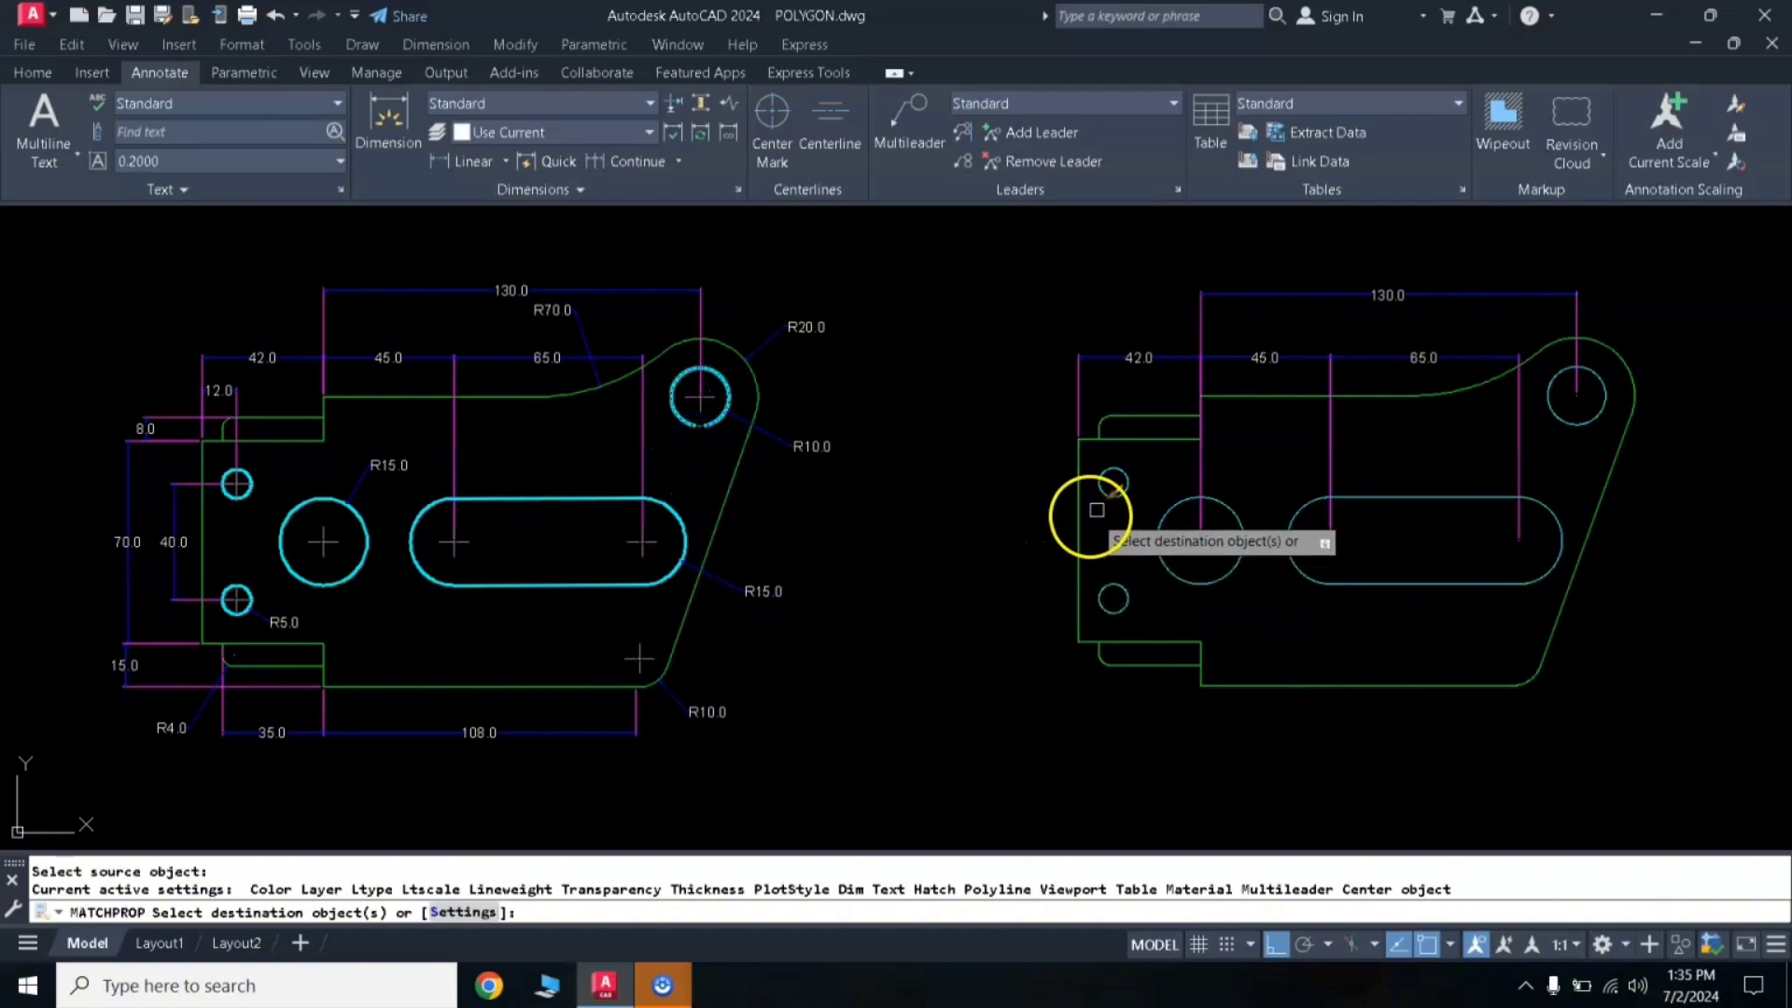
Step: Apply the reference hole's cyan style to the small holes on the new bracket
left_click(1109, 499)
left_click(1103, 594)
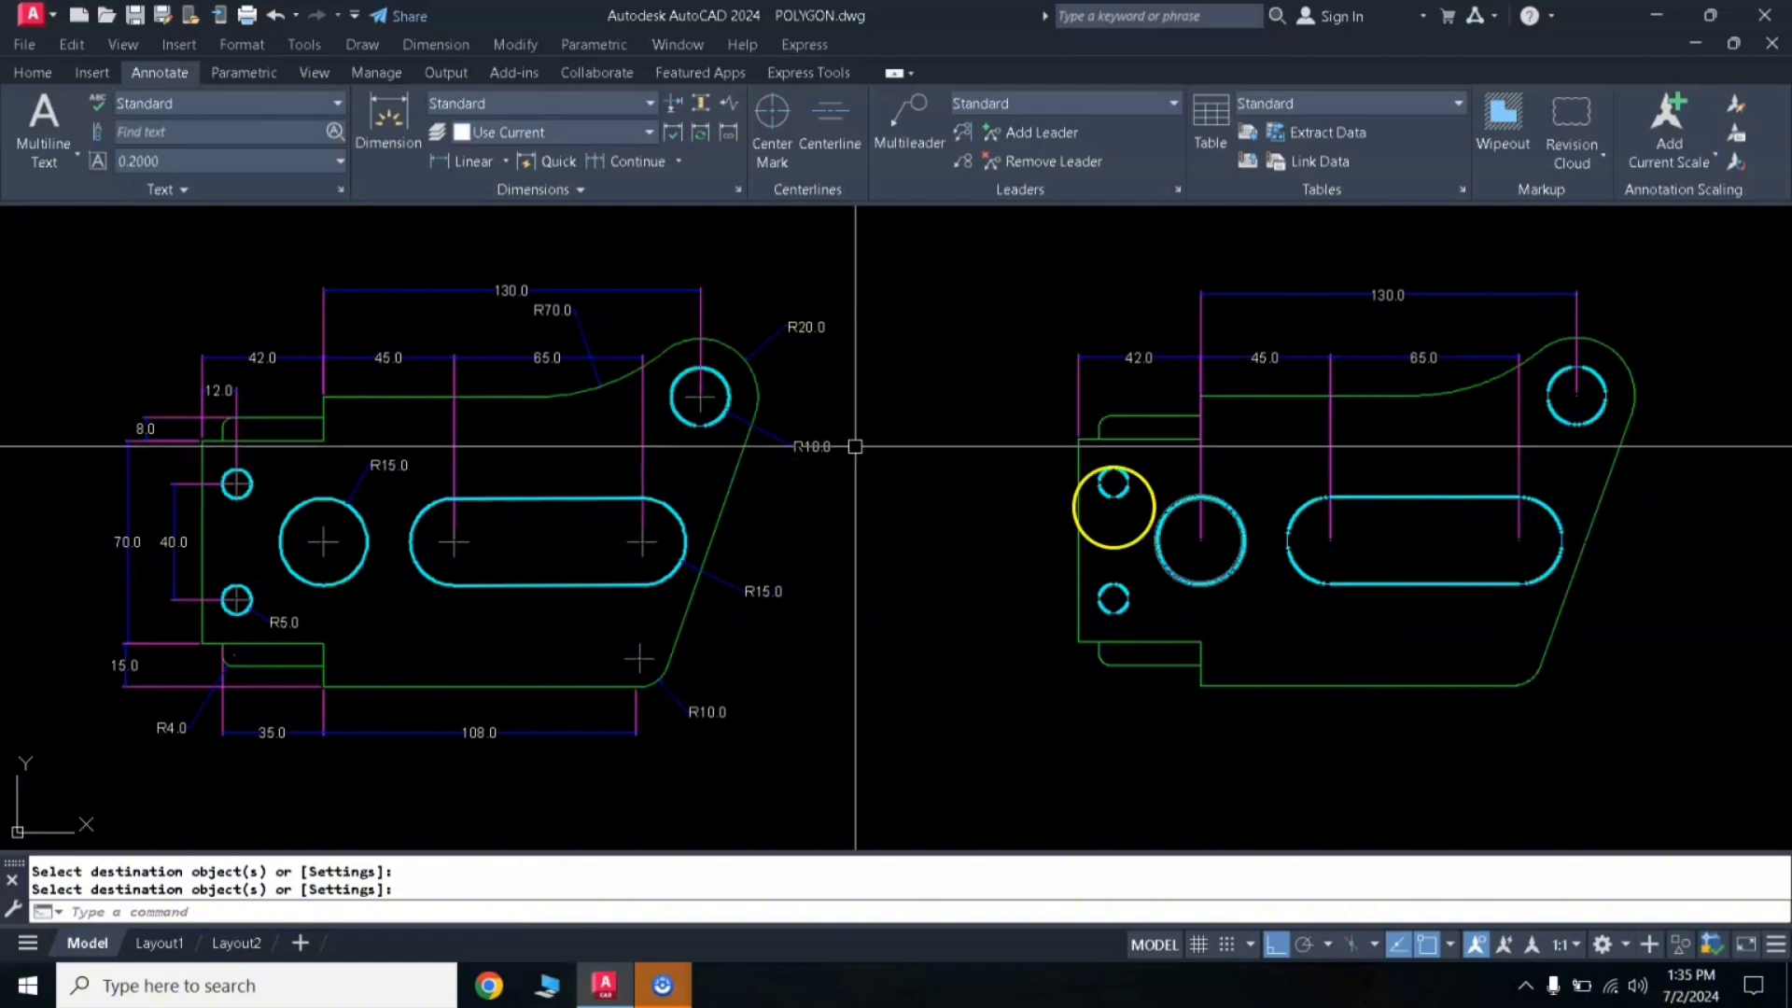
middle_click_drag(893, 432, 913, 435)
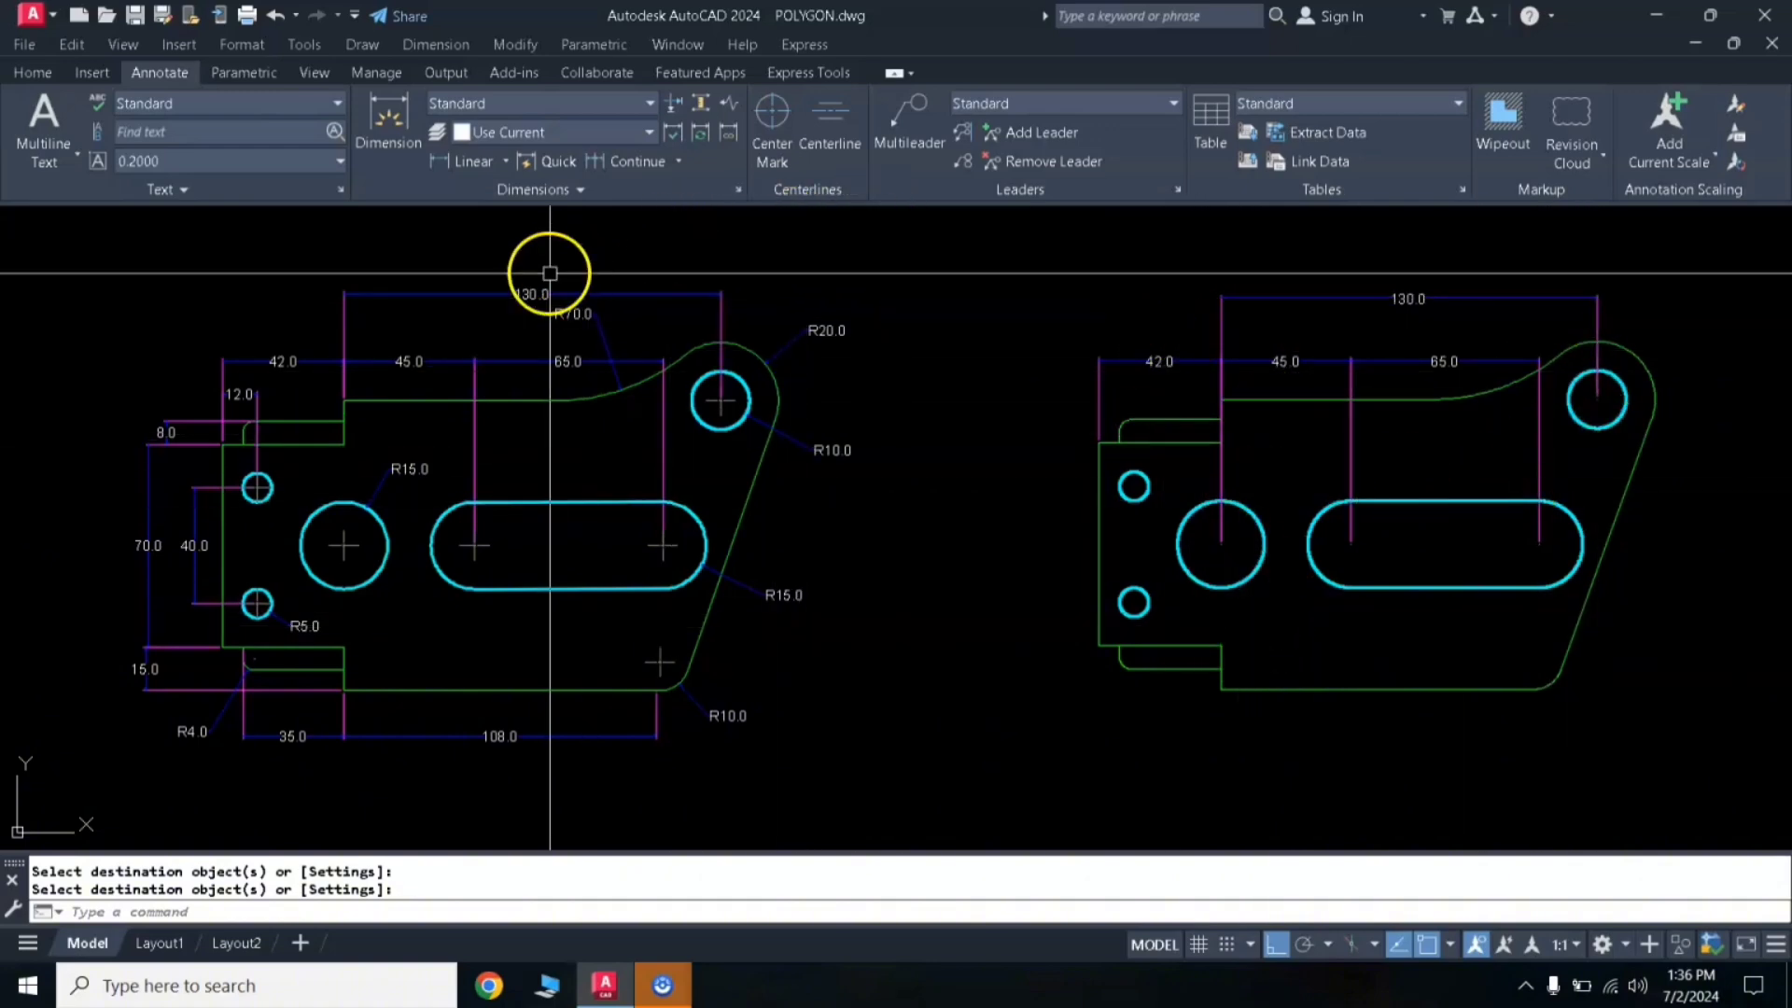
left_click(30, 74)
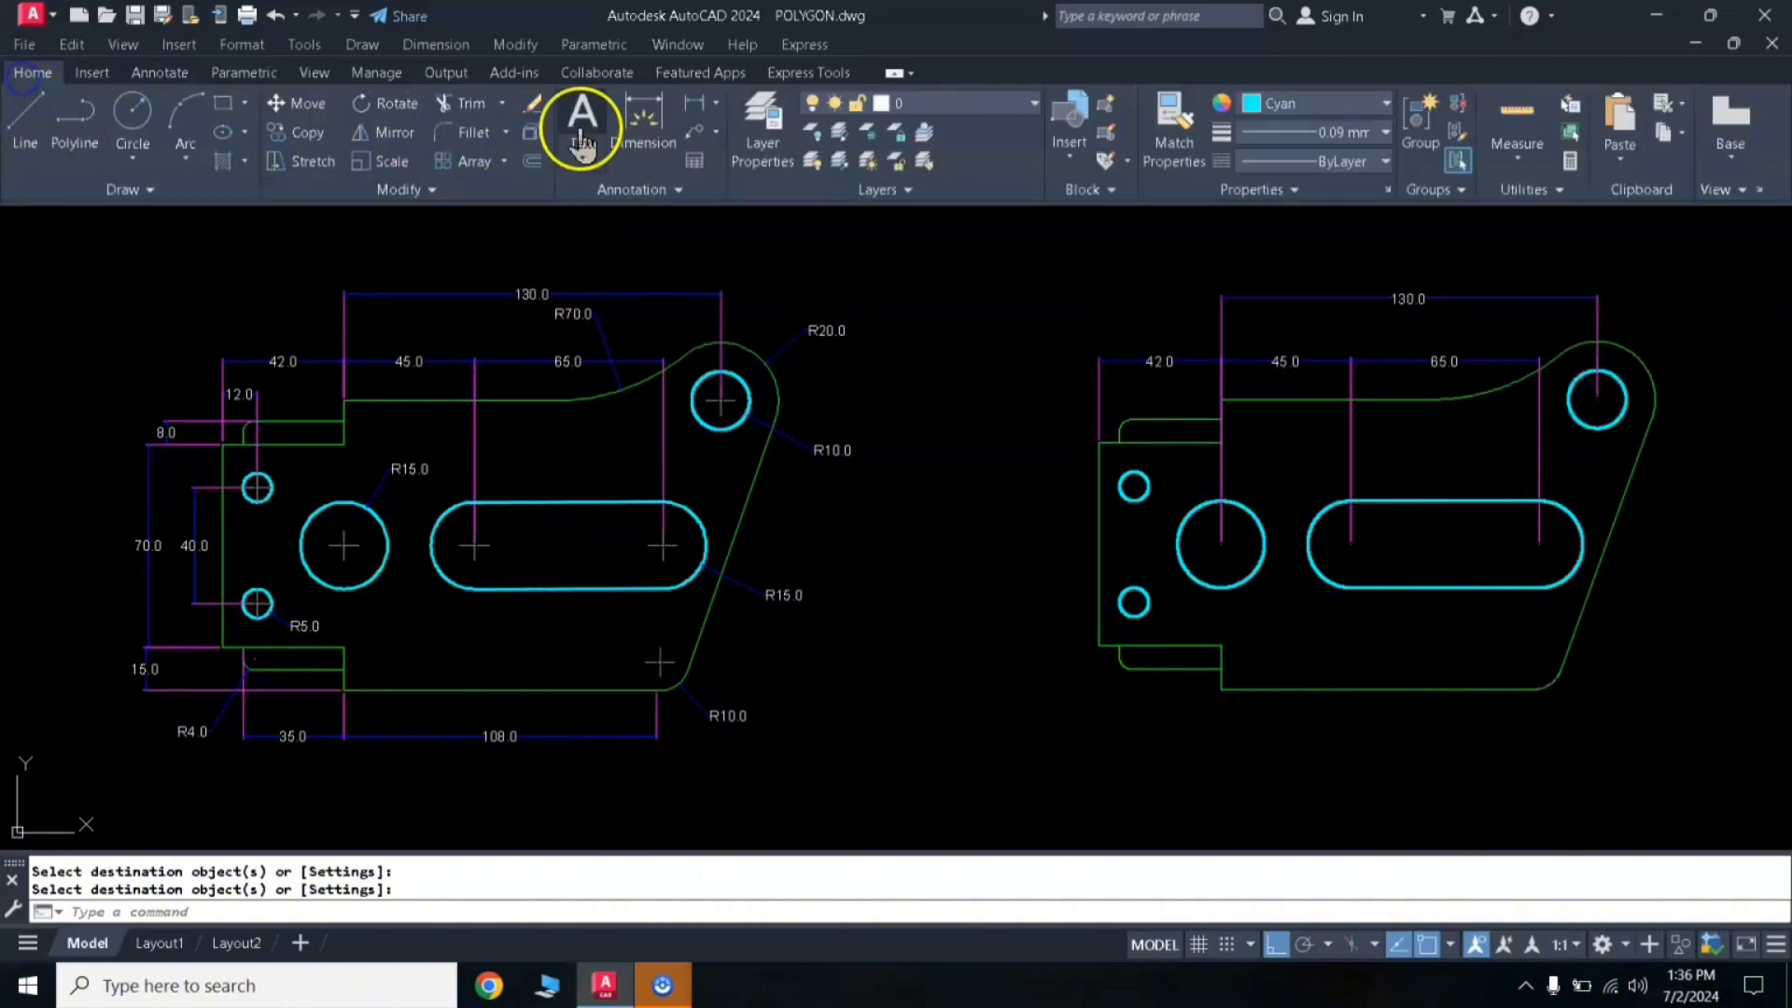
Step: Add 8.0 and 12.0 linear dimensions at the new bracket's upper left side
left_click(704, 118)
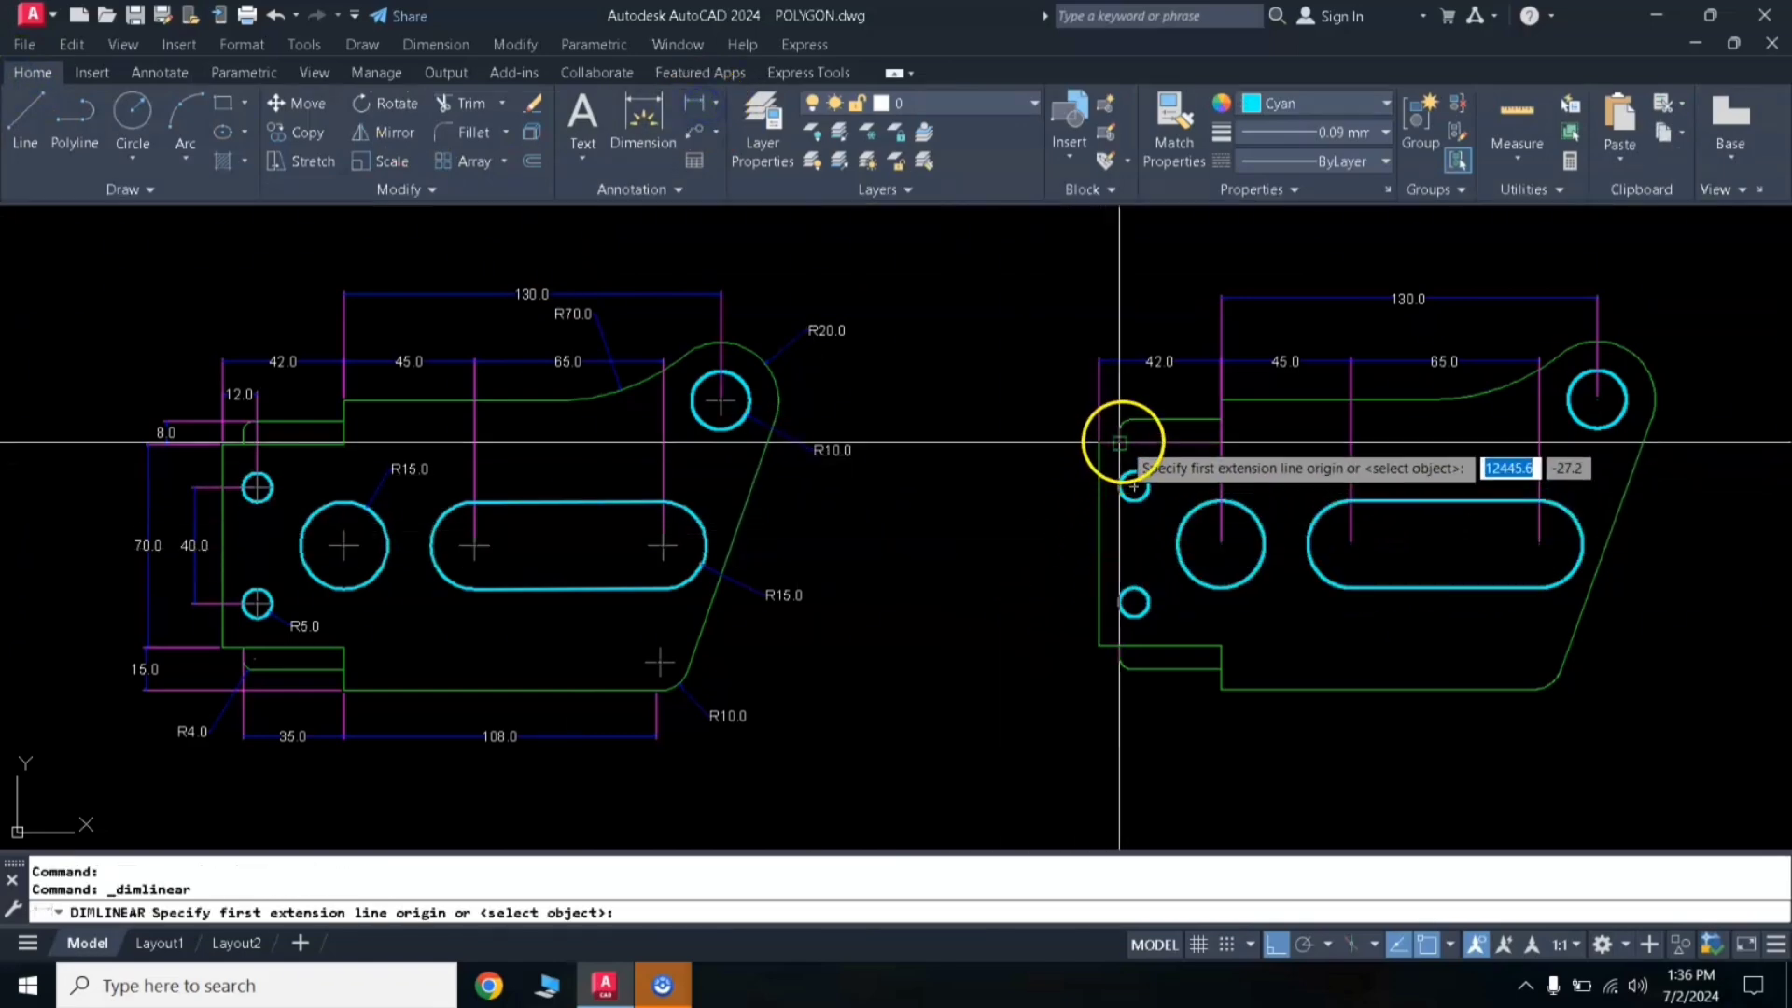
left_click(1136, 418)
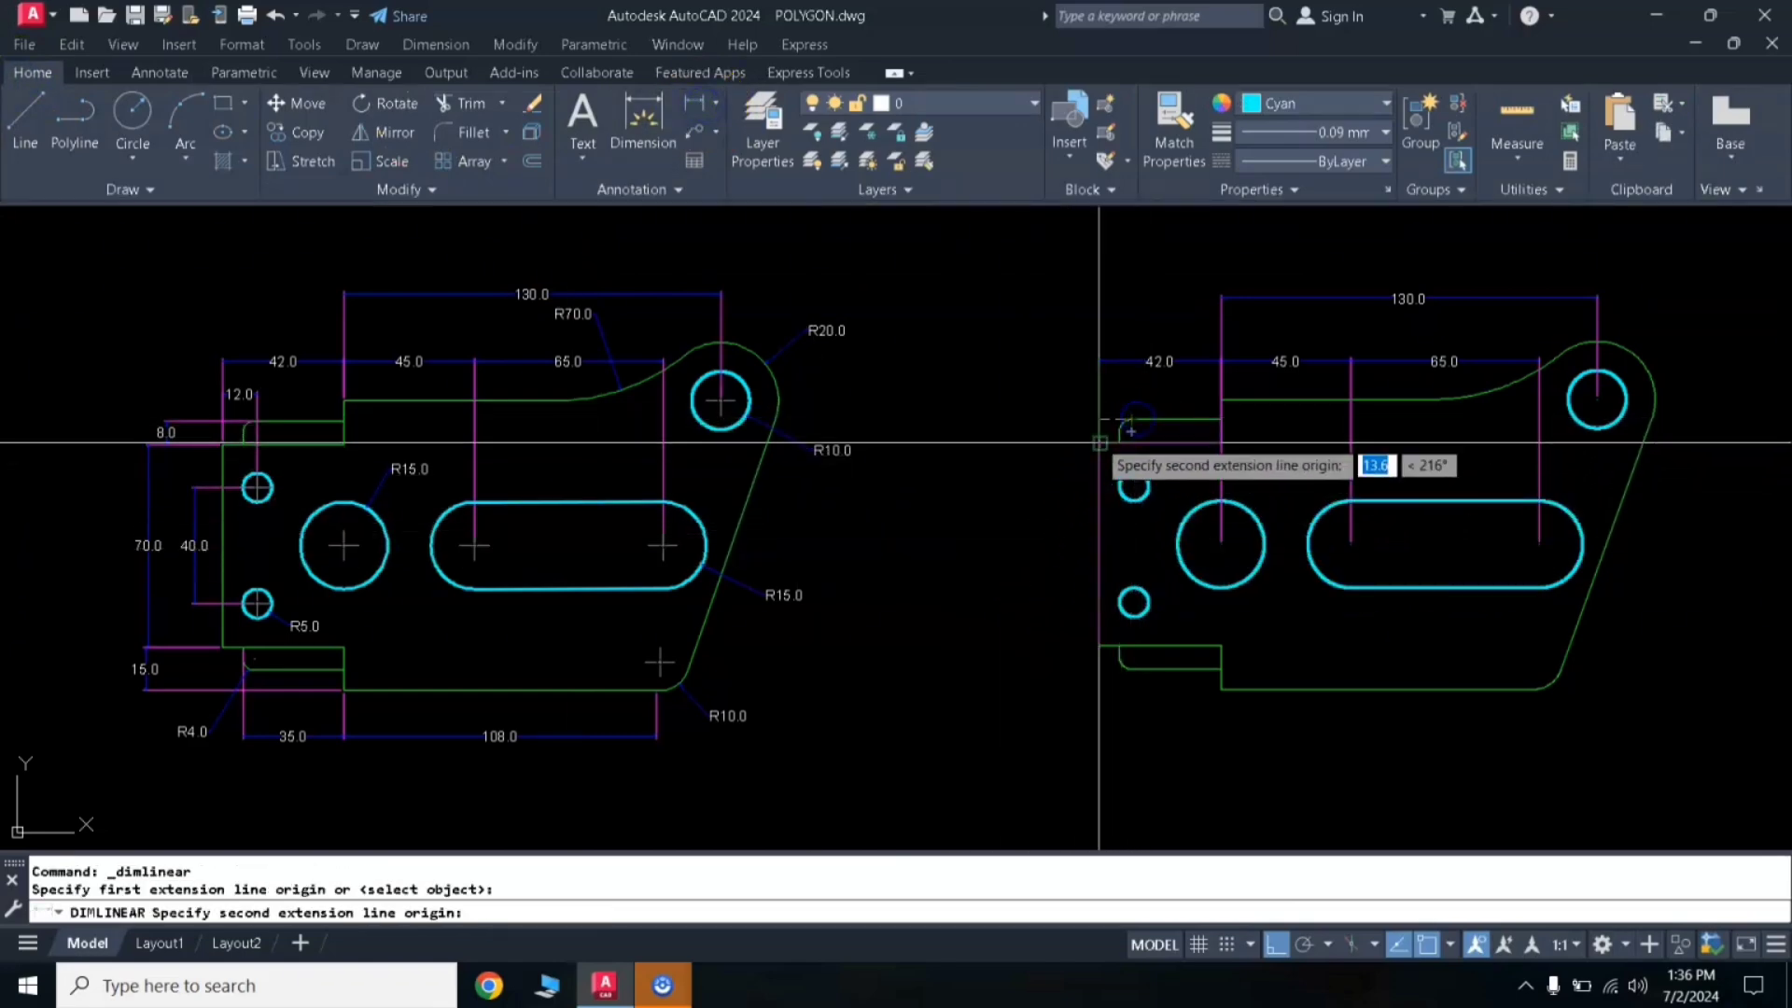
left_click(1052, 430)
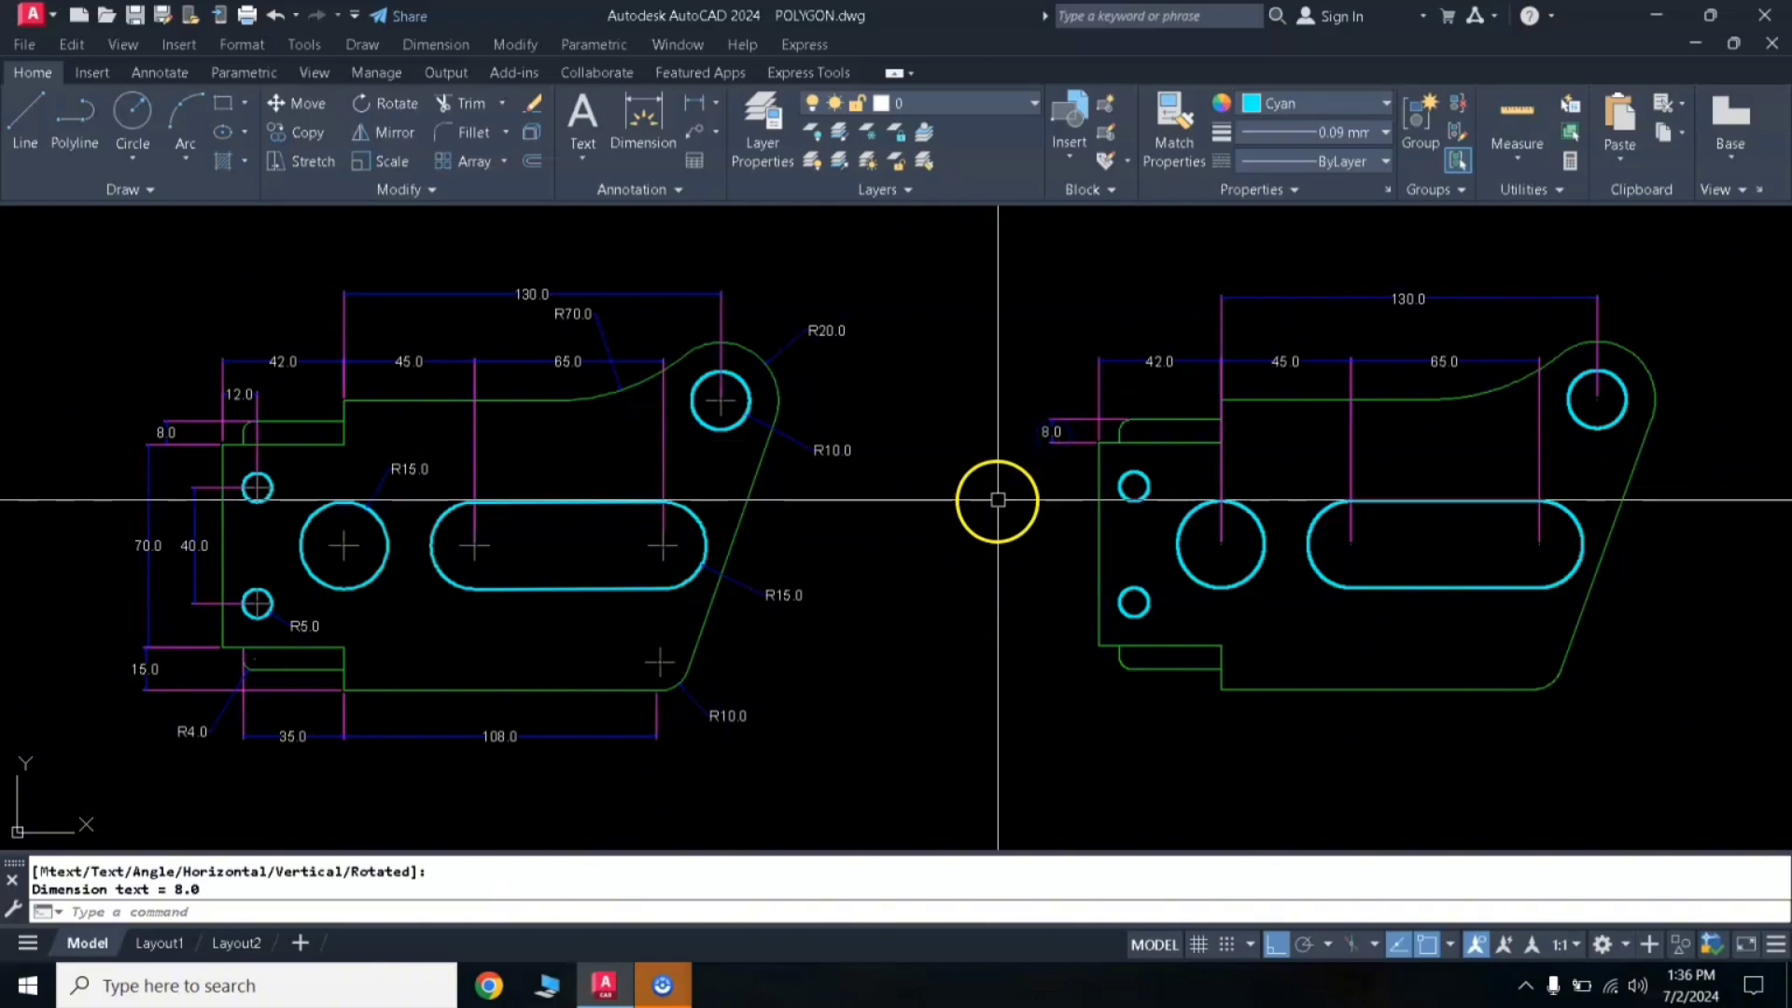
key("Return")
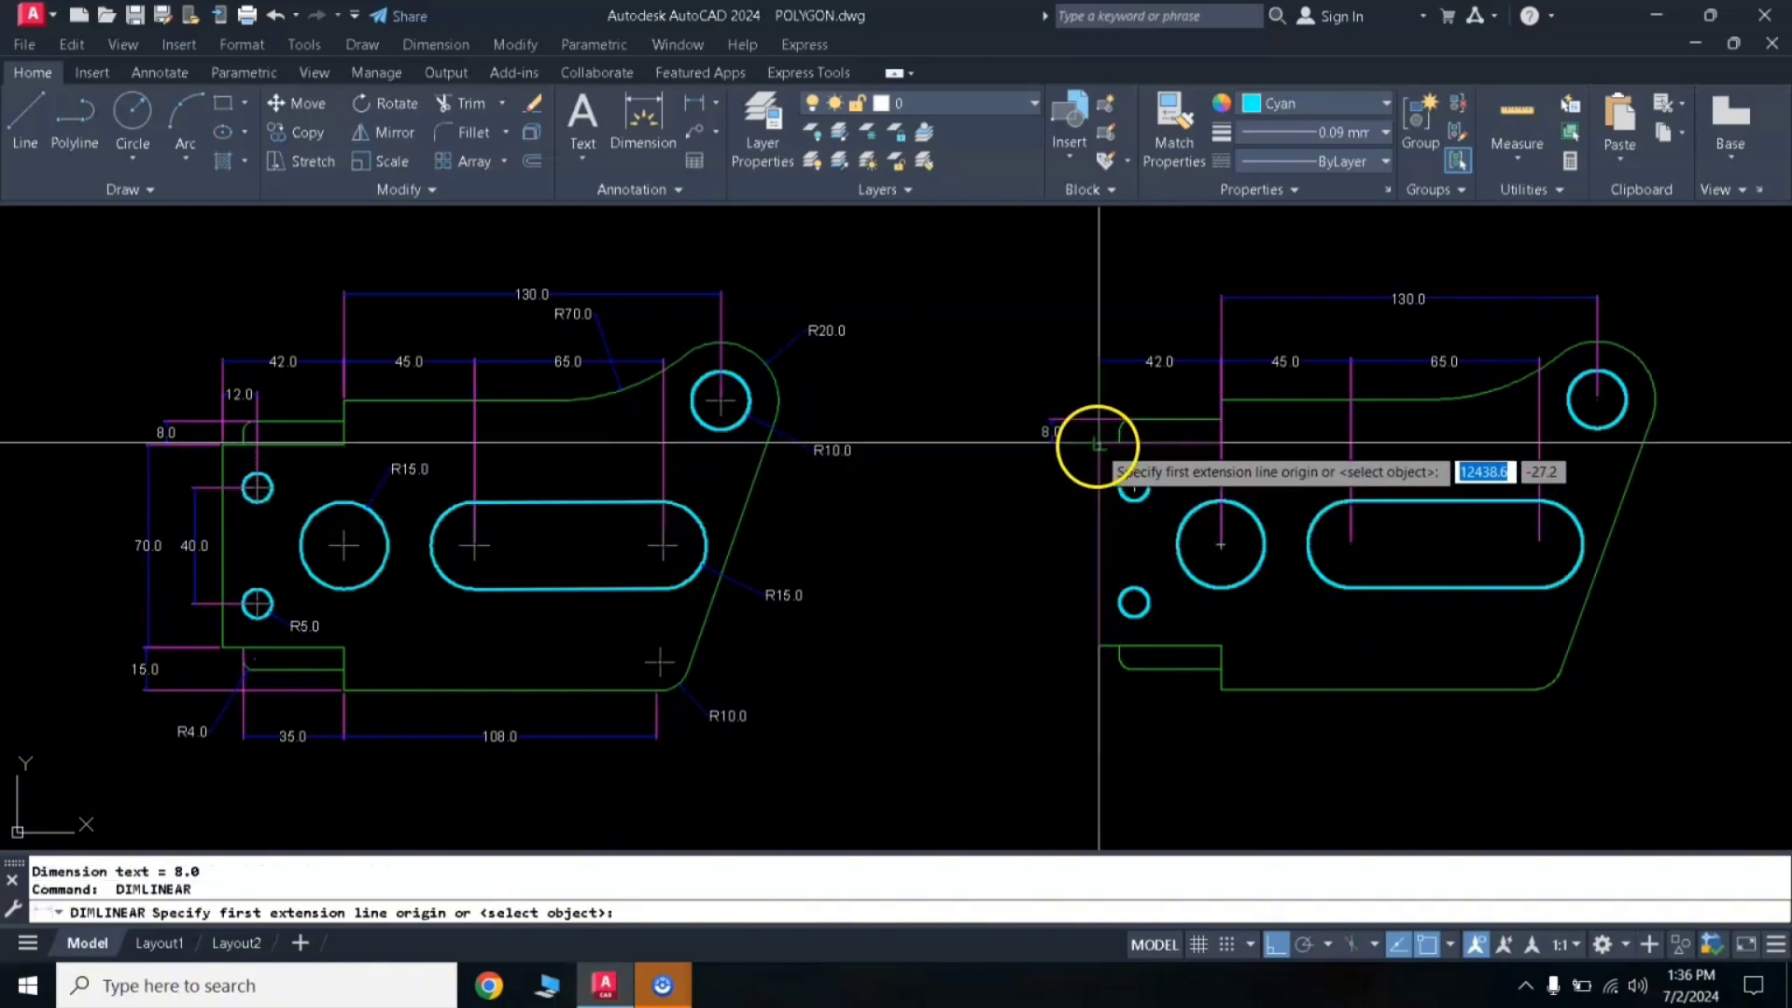
left_click(1133, 487)
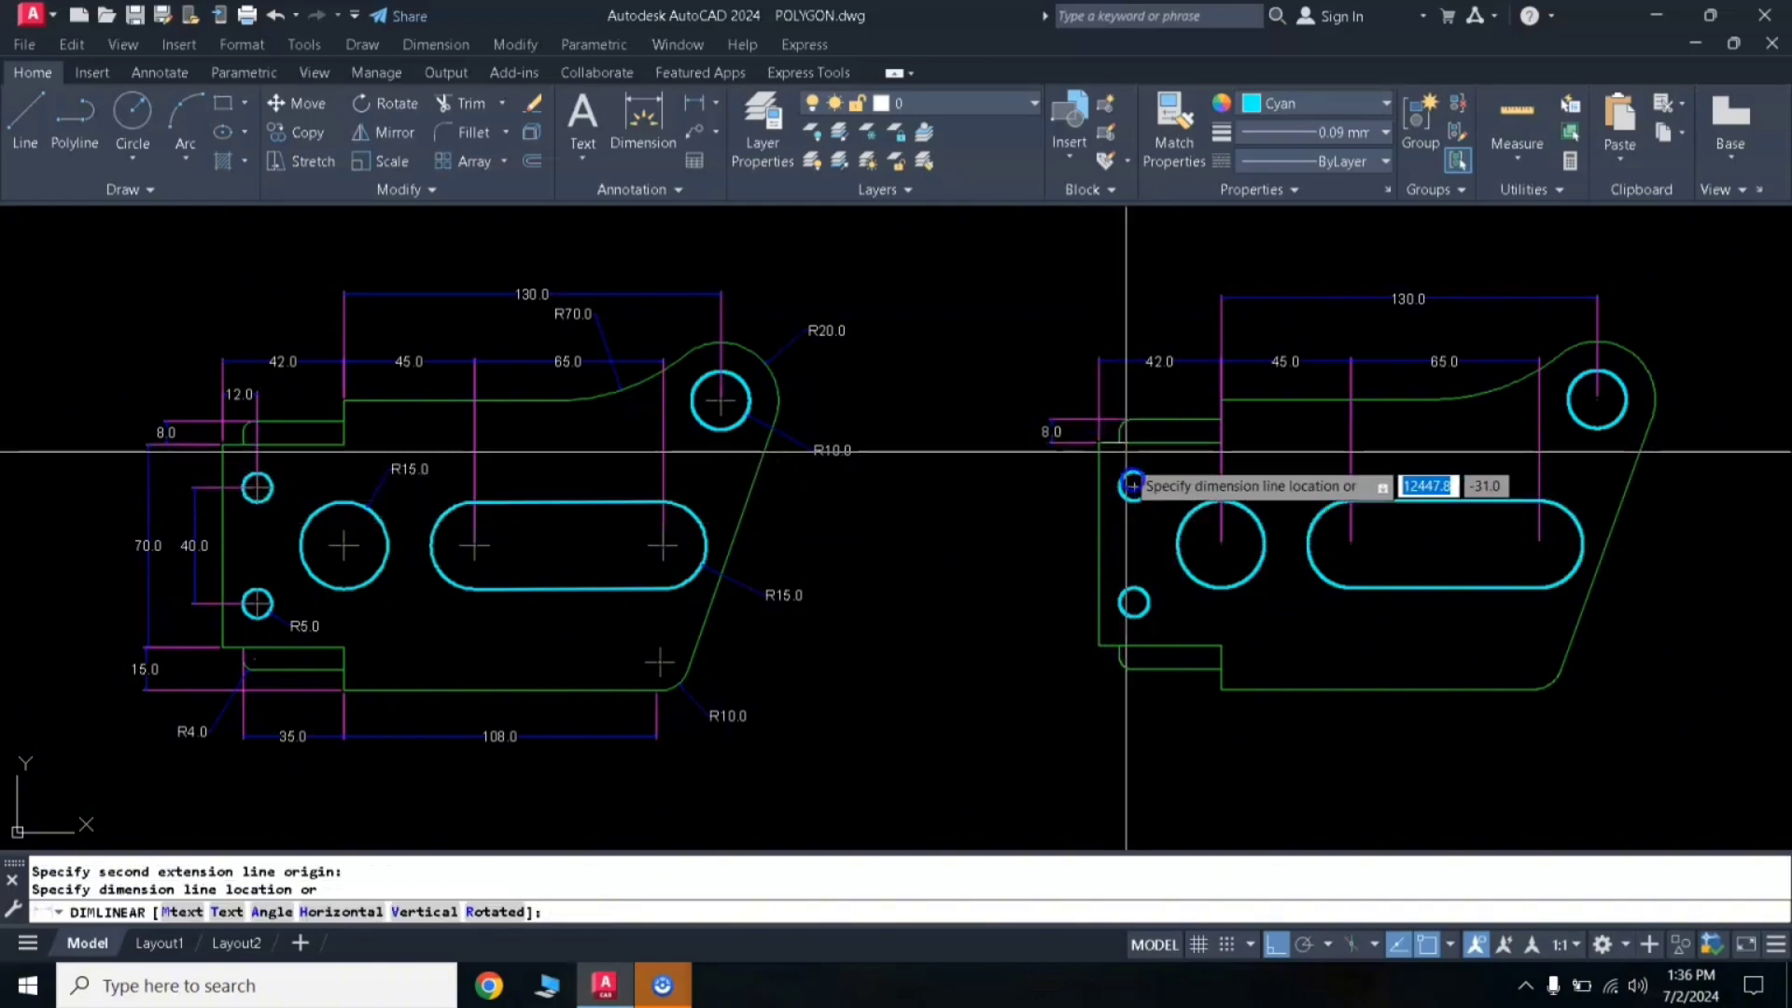
left_click(1129, 400)
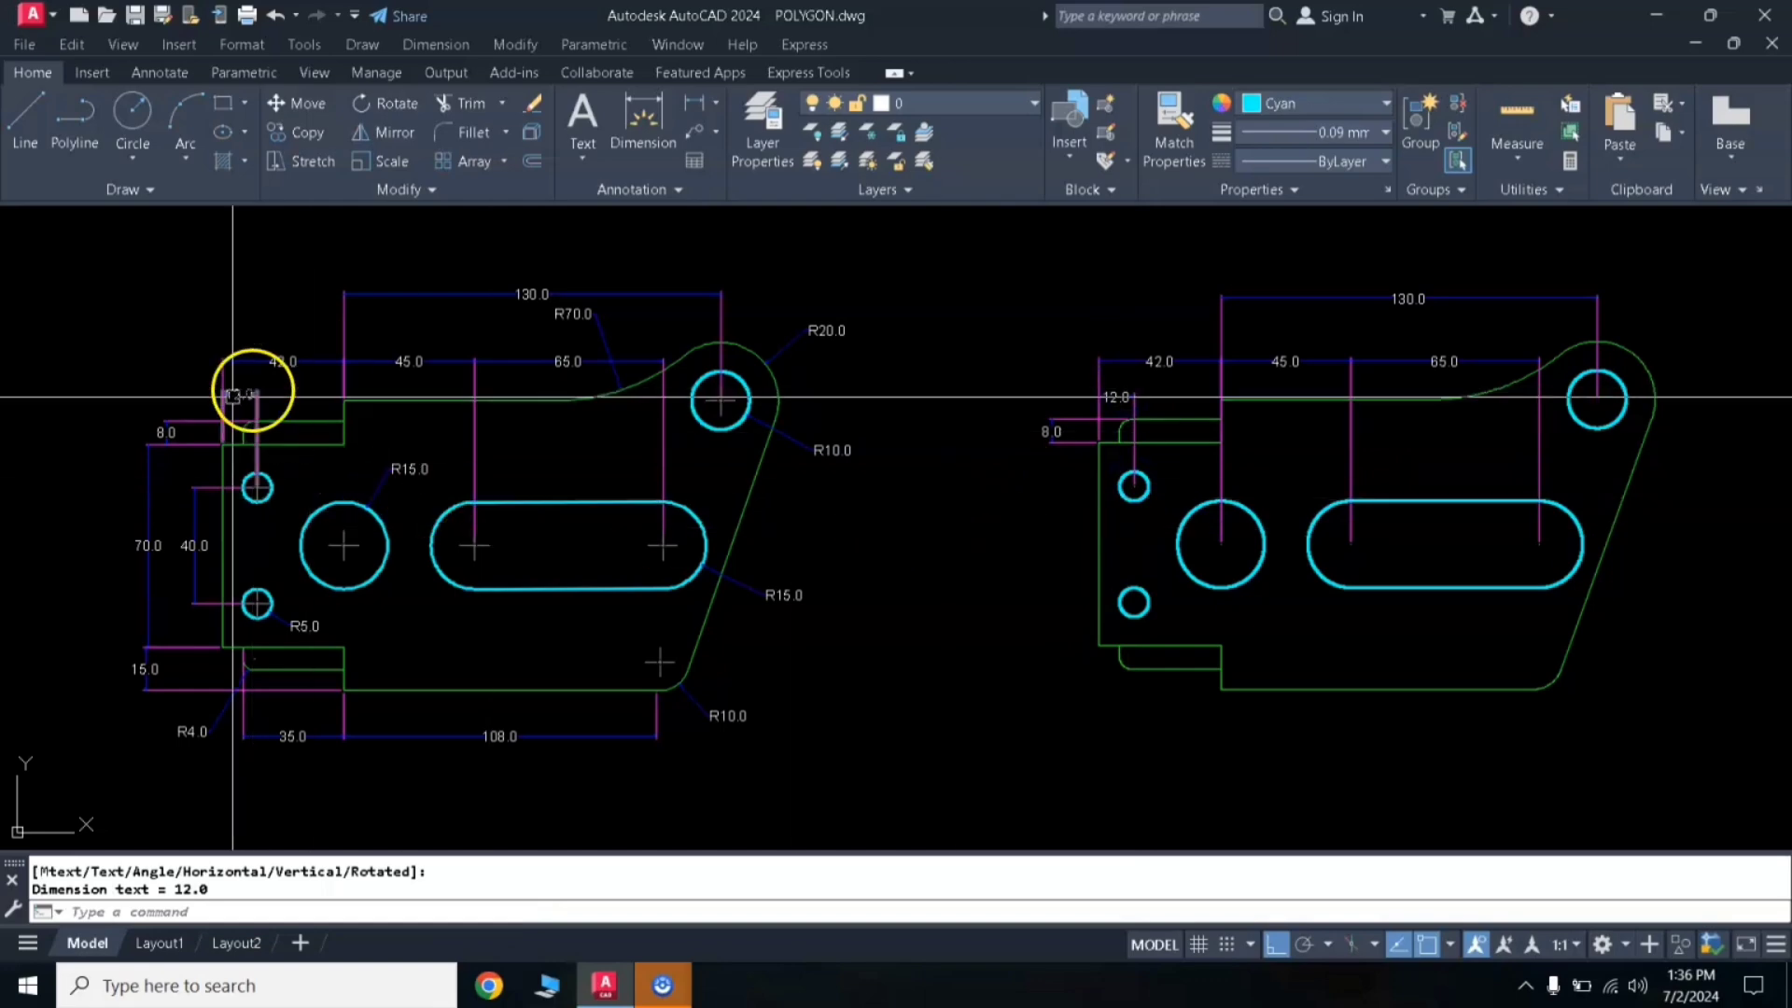
Step: Dimension the 40.0 small-hole spacing and the 70.0 left edge height
key("Return")
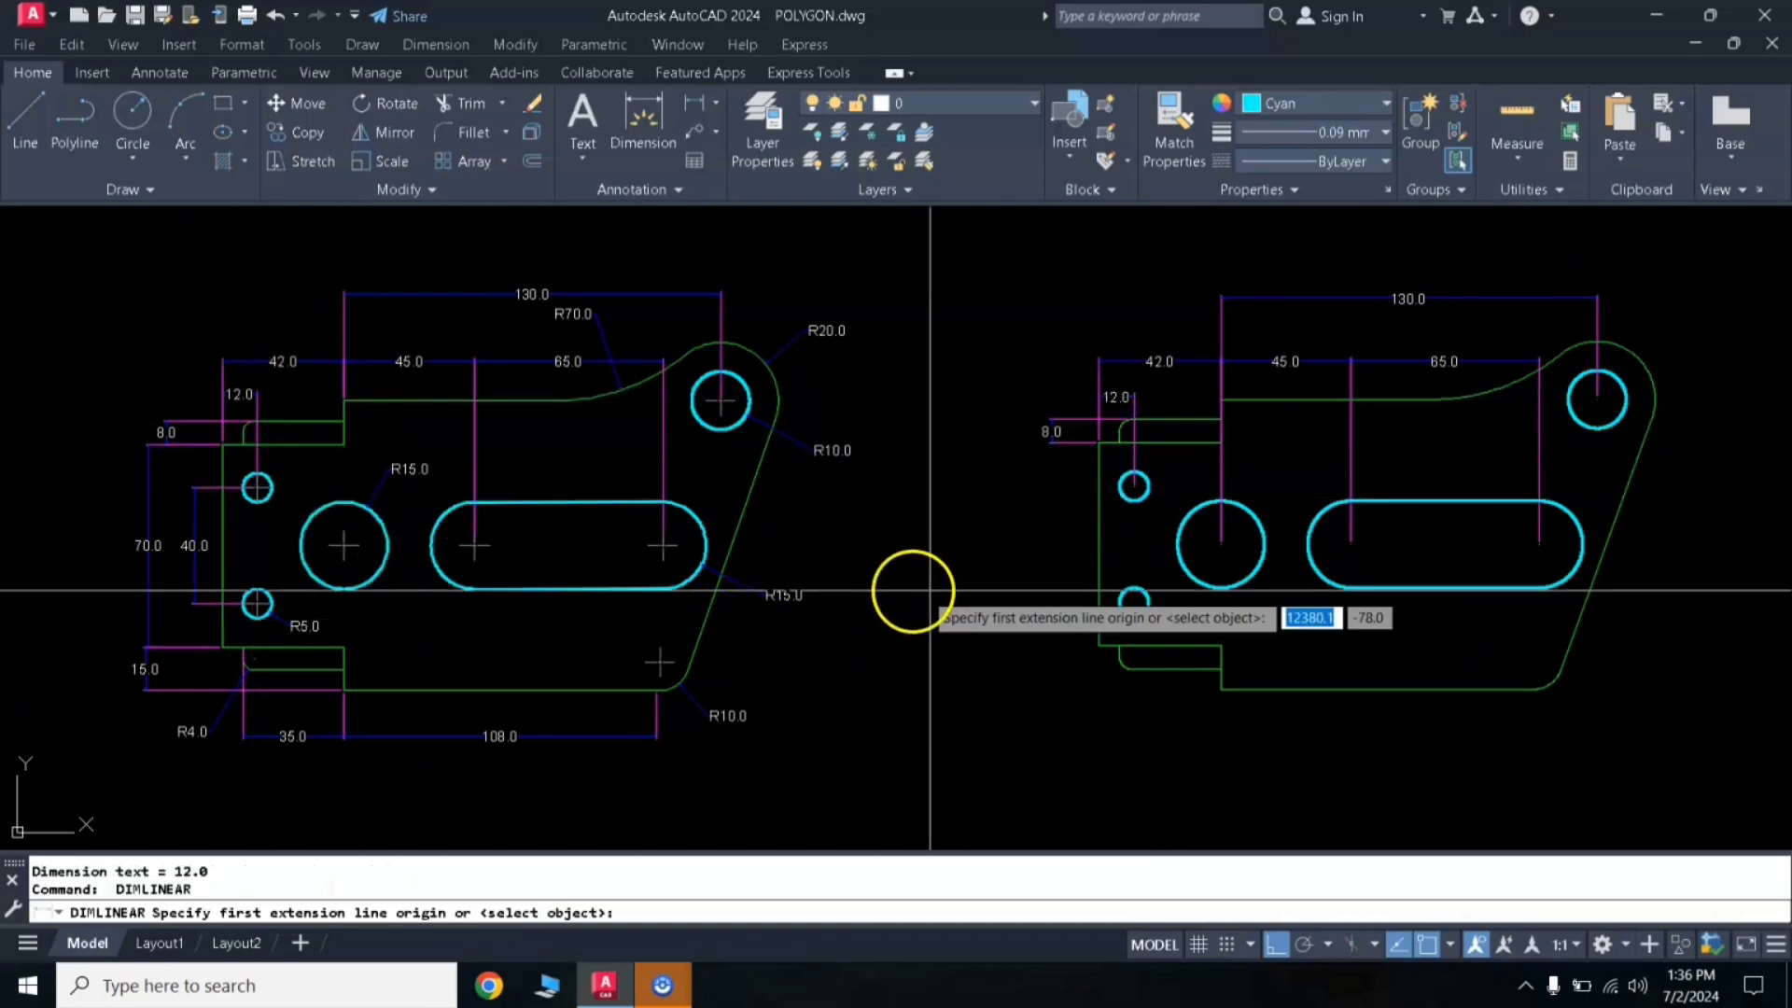
left_click(1133, 486)
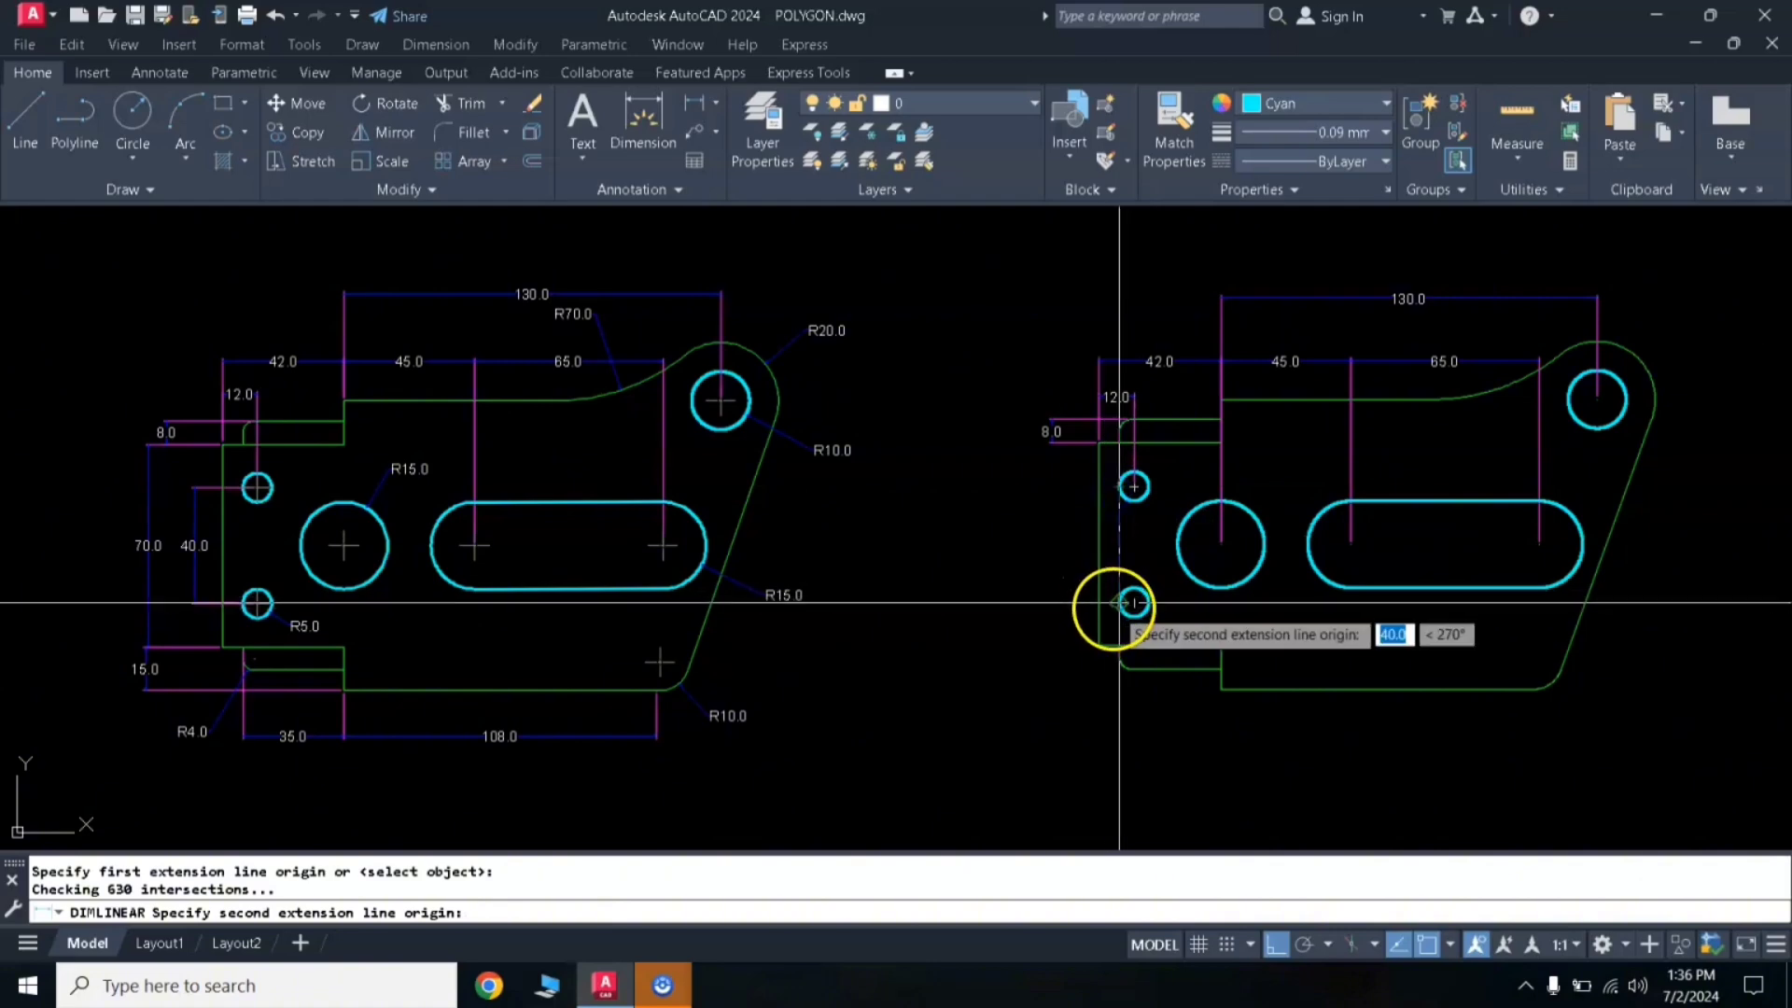
left_click(1133, 602)
left_click(1049, 600)
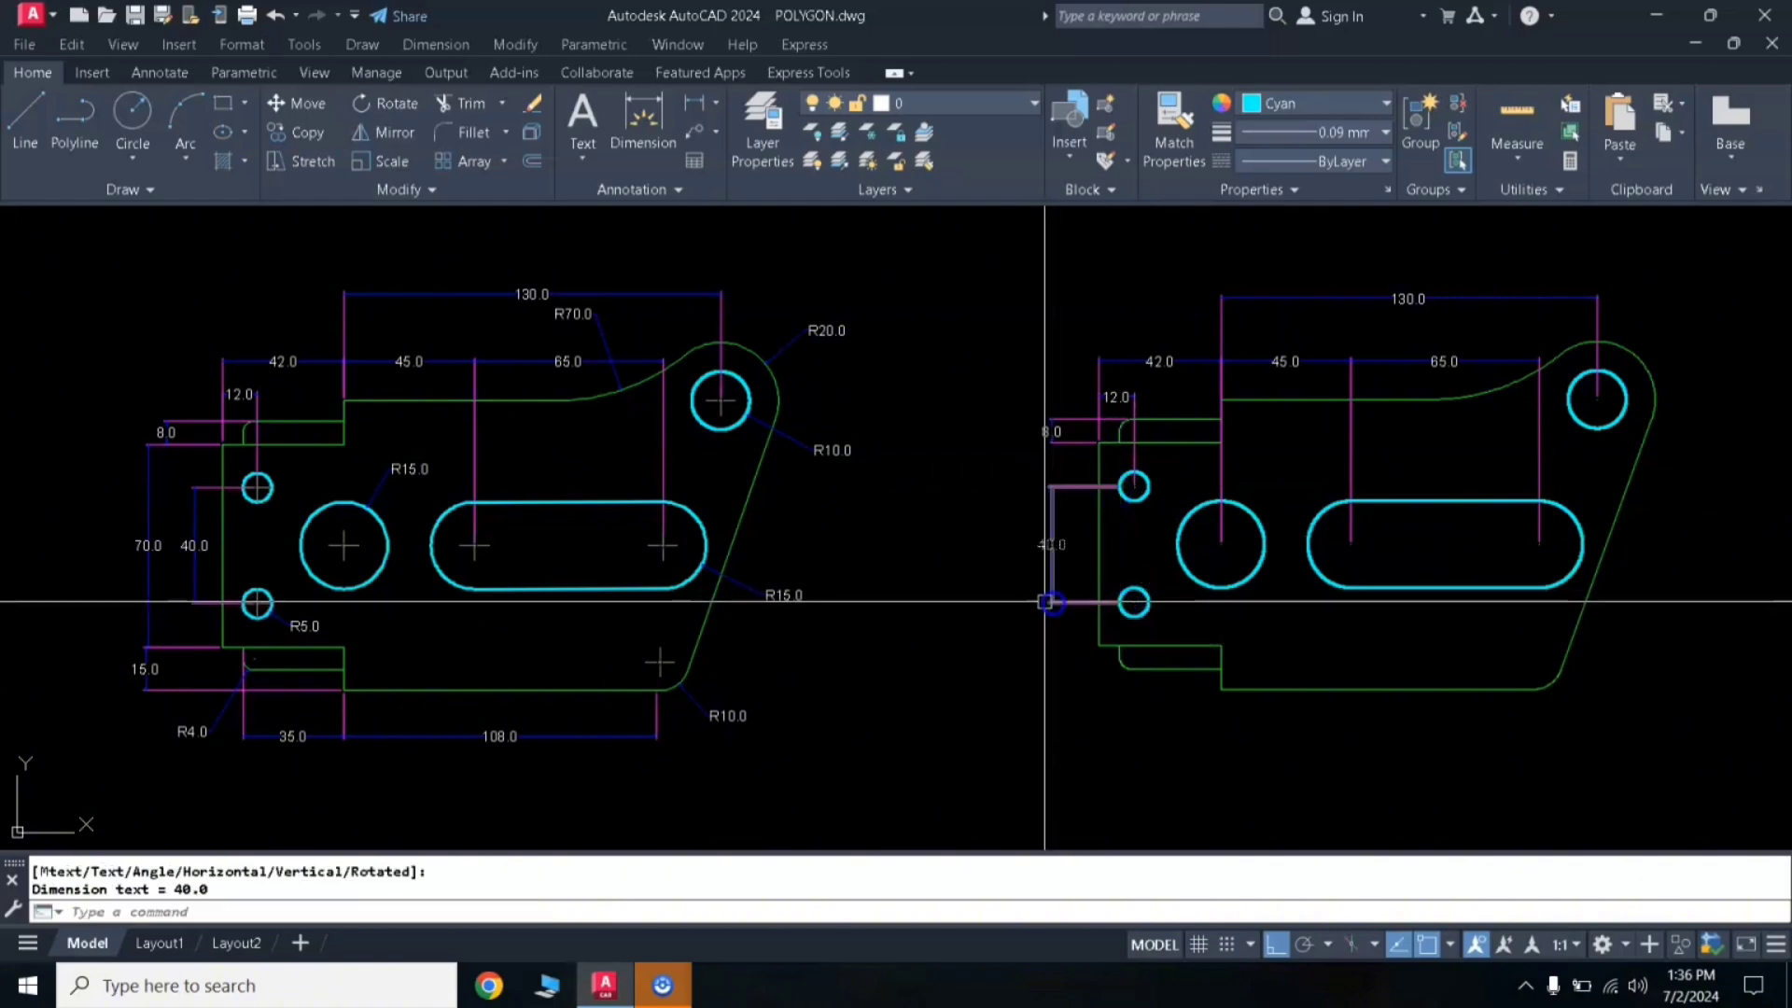
key("Return")
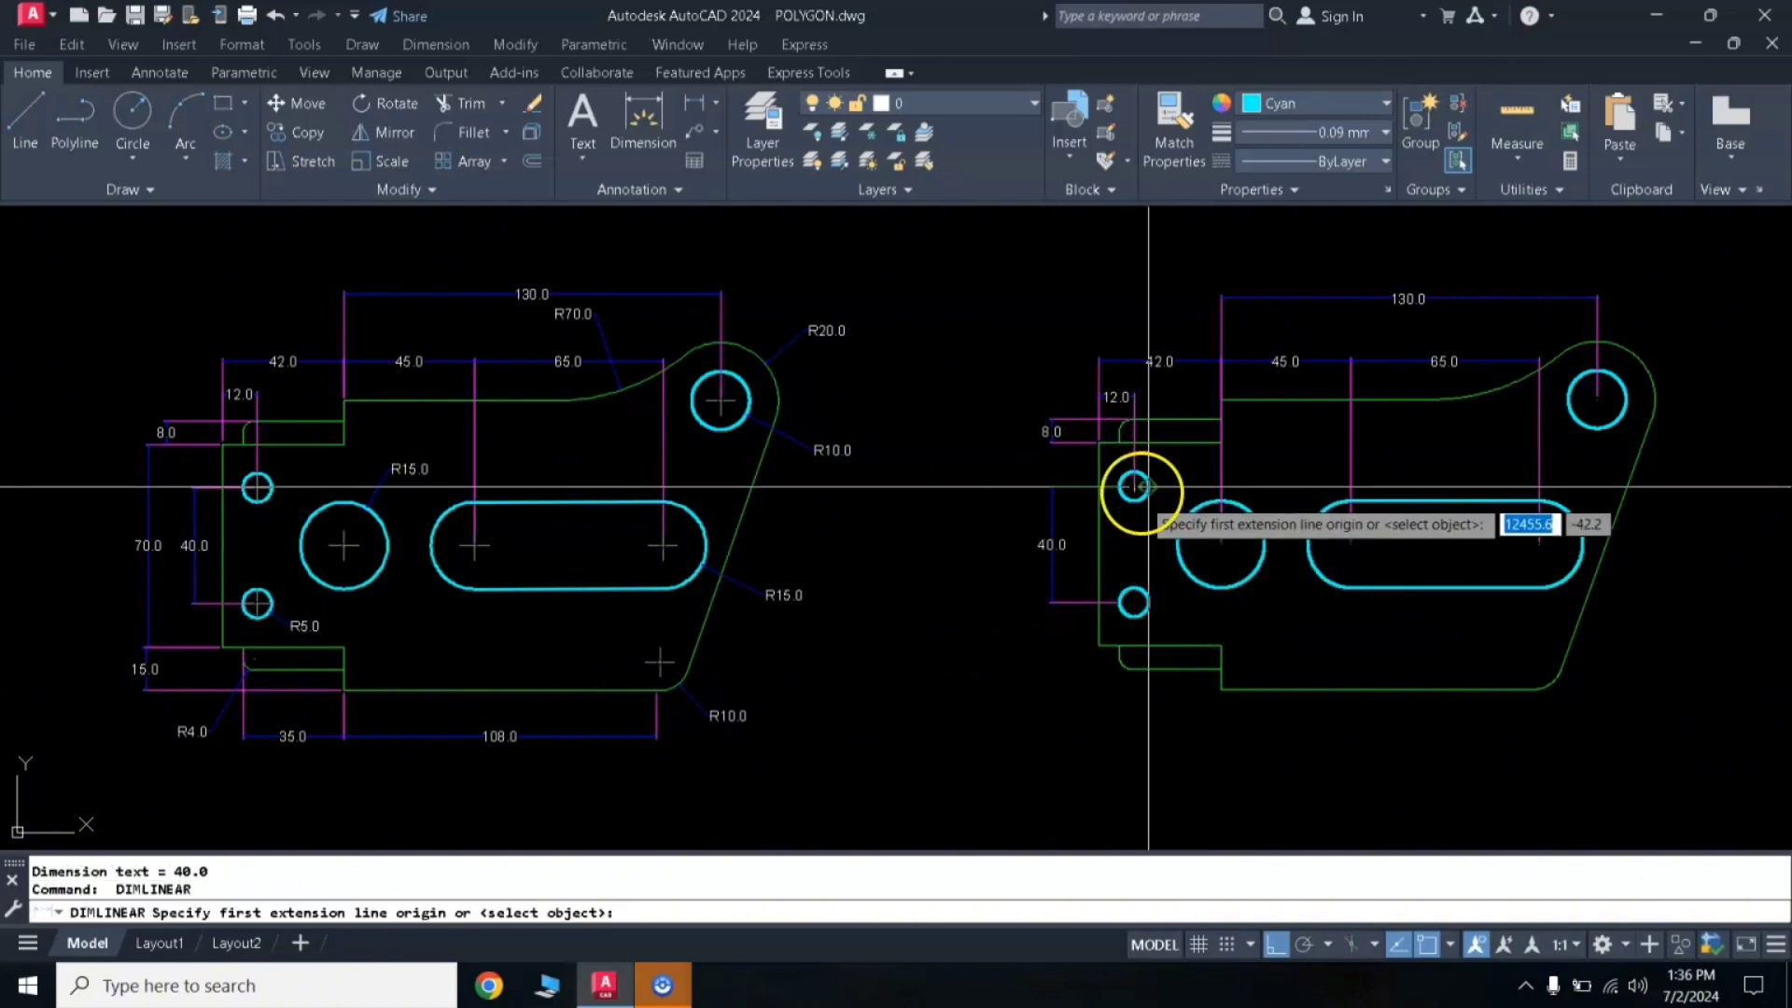
left_click(1105, 449)
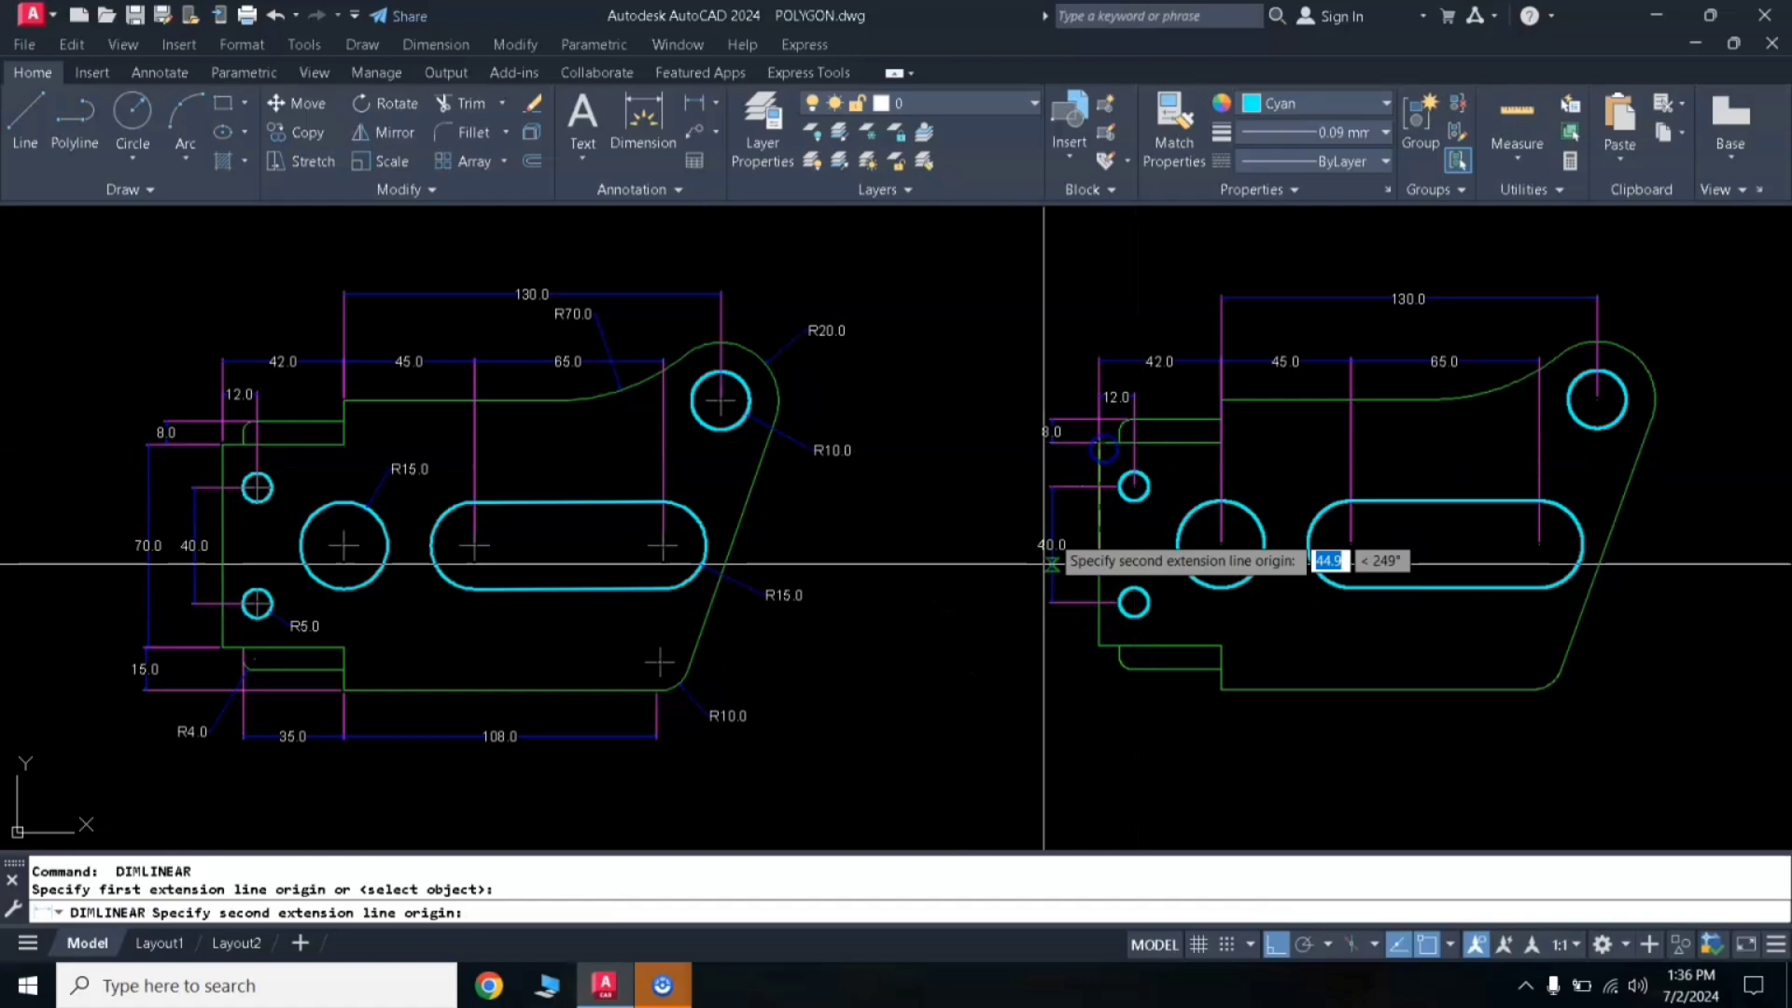
left_click(1099, 644)
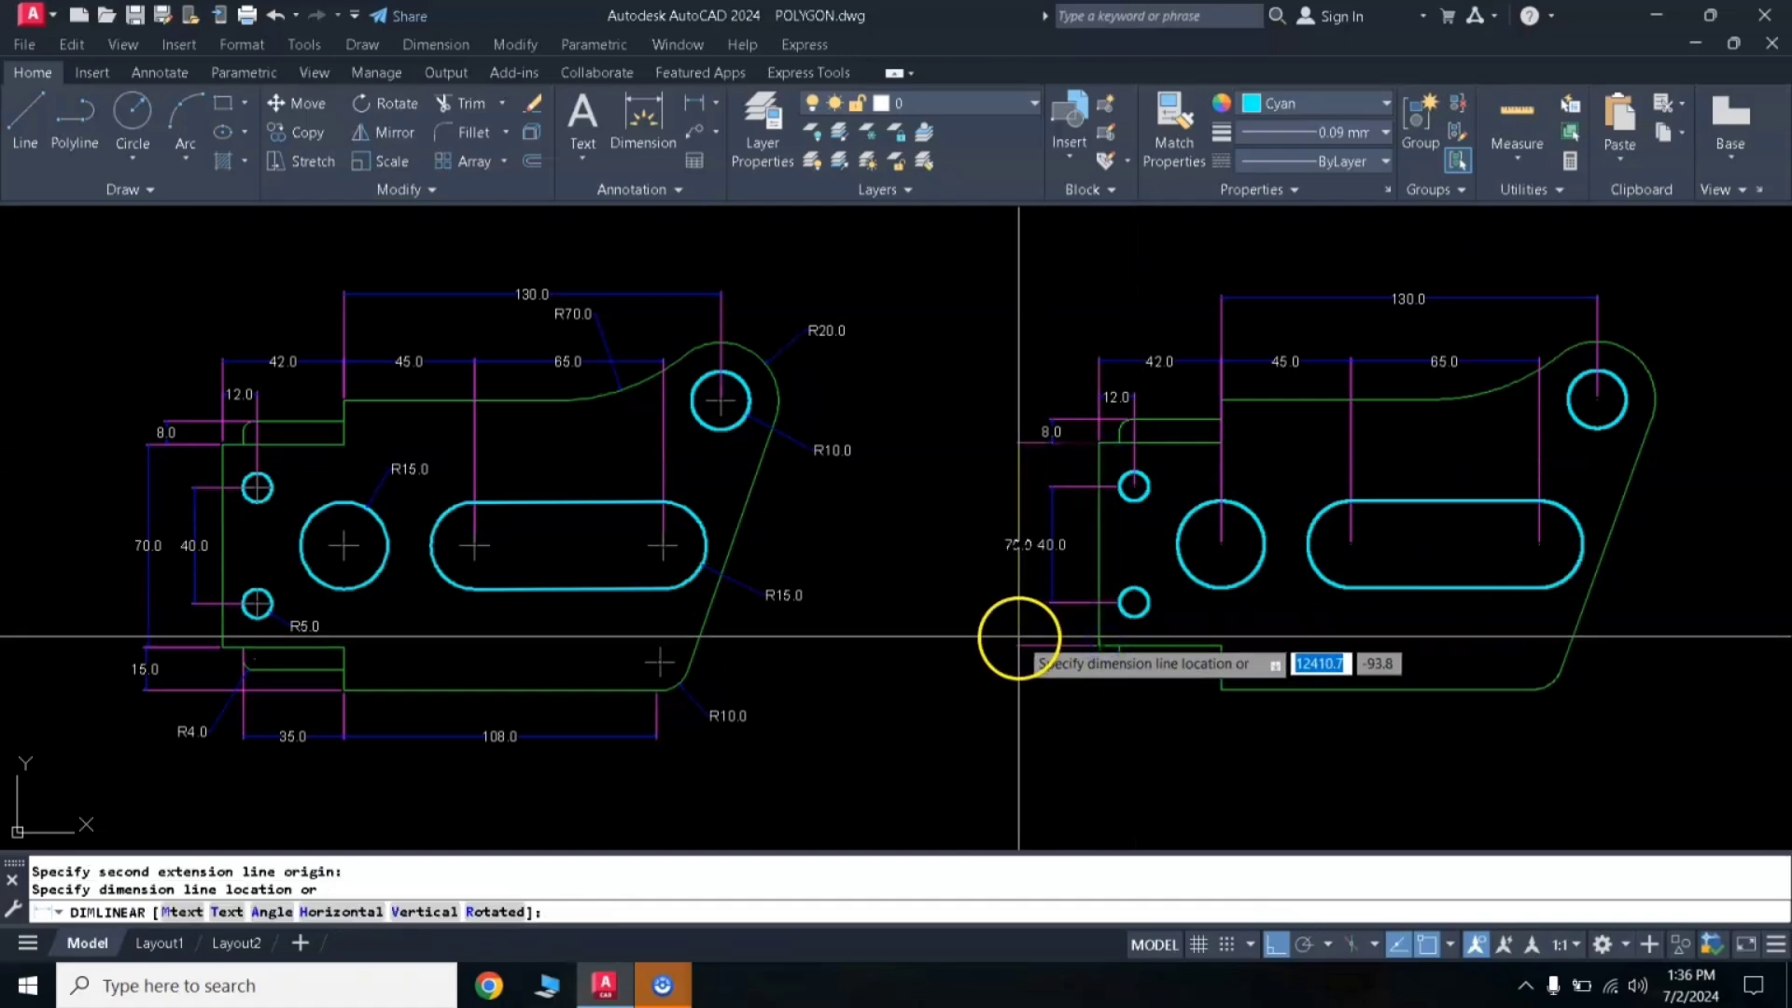
left_click(1019, 638)
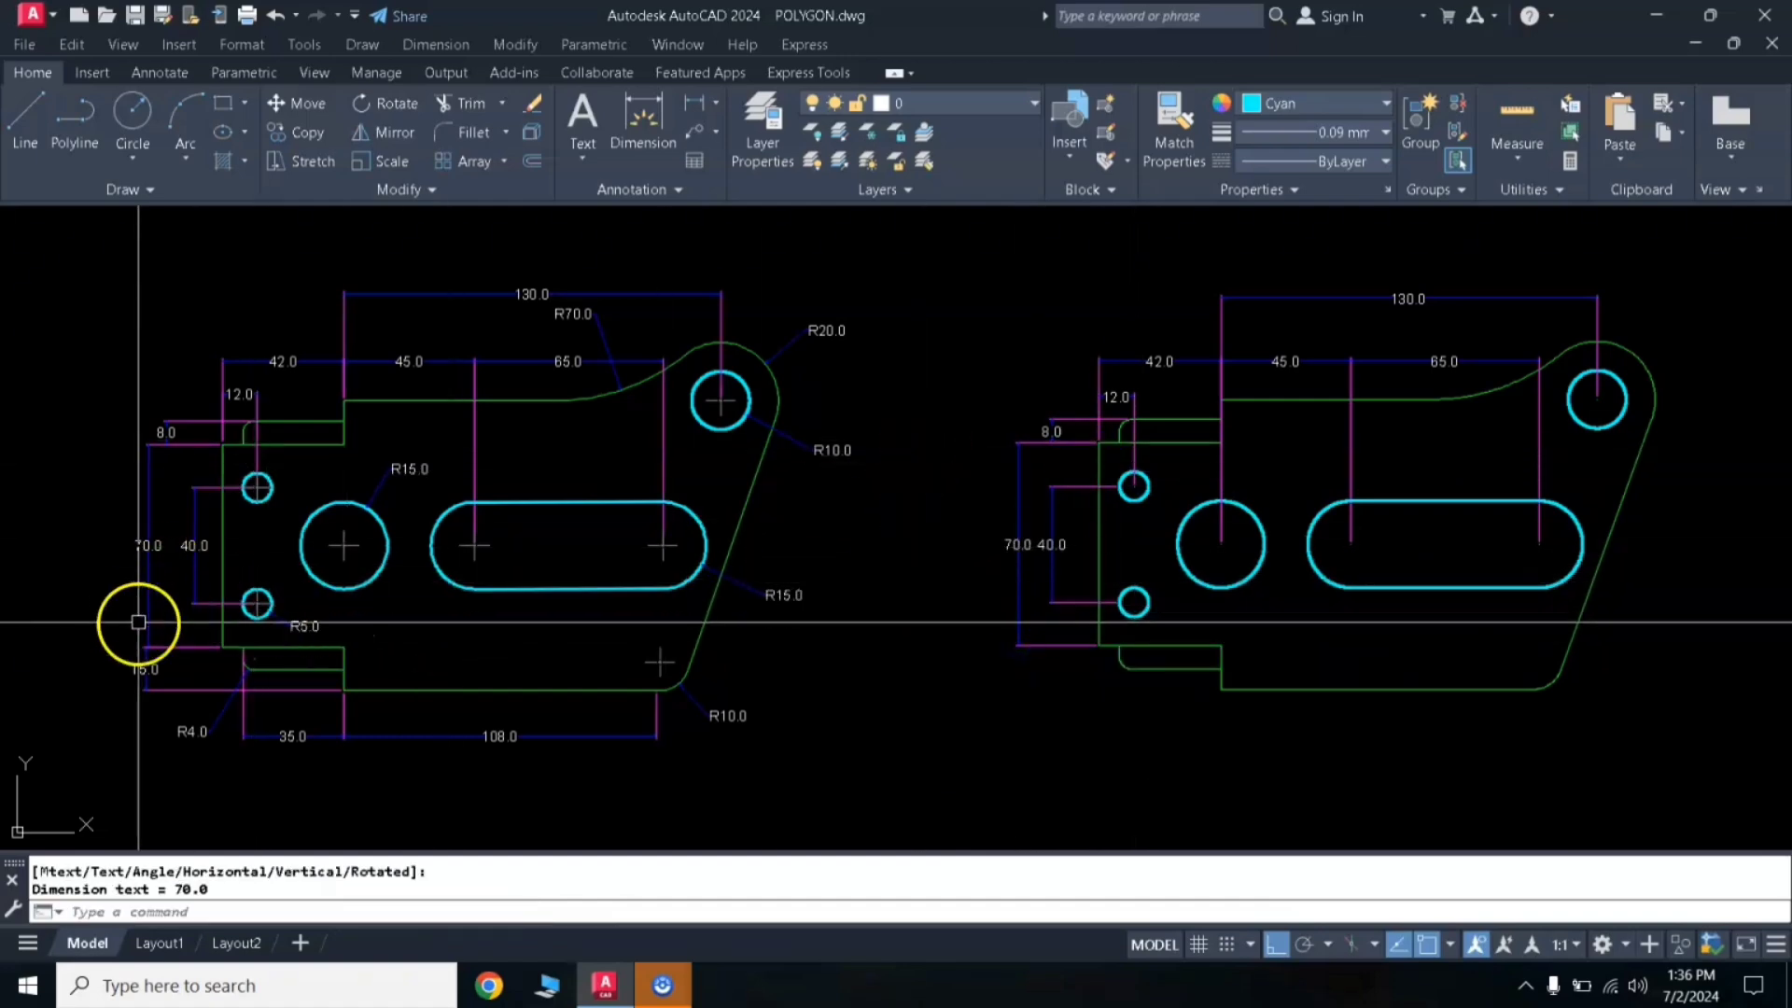
Step: Dimension the 15.0 and 35.0 lengths along the bracket's bottom
key("Return")
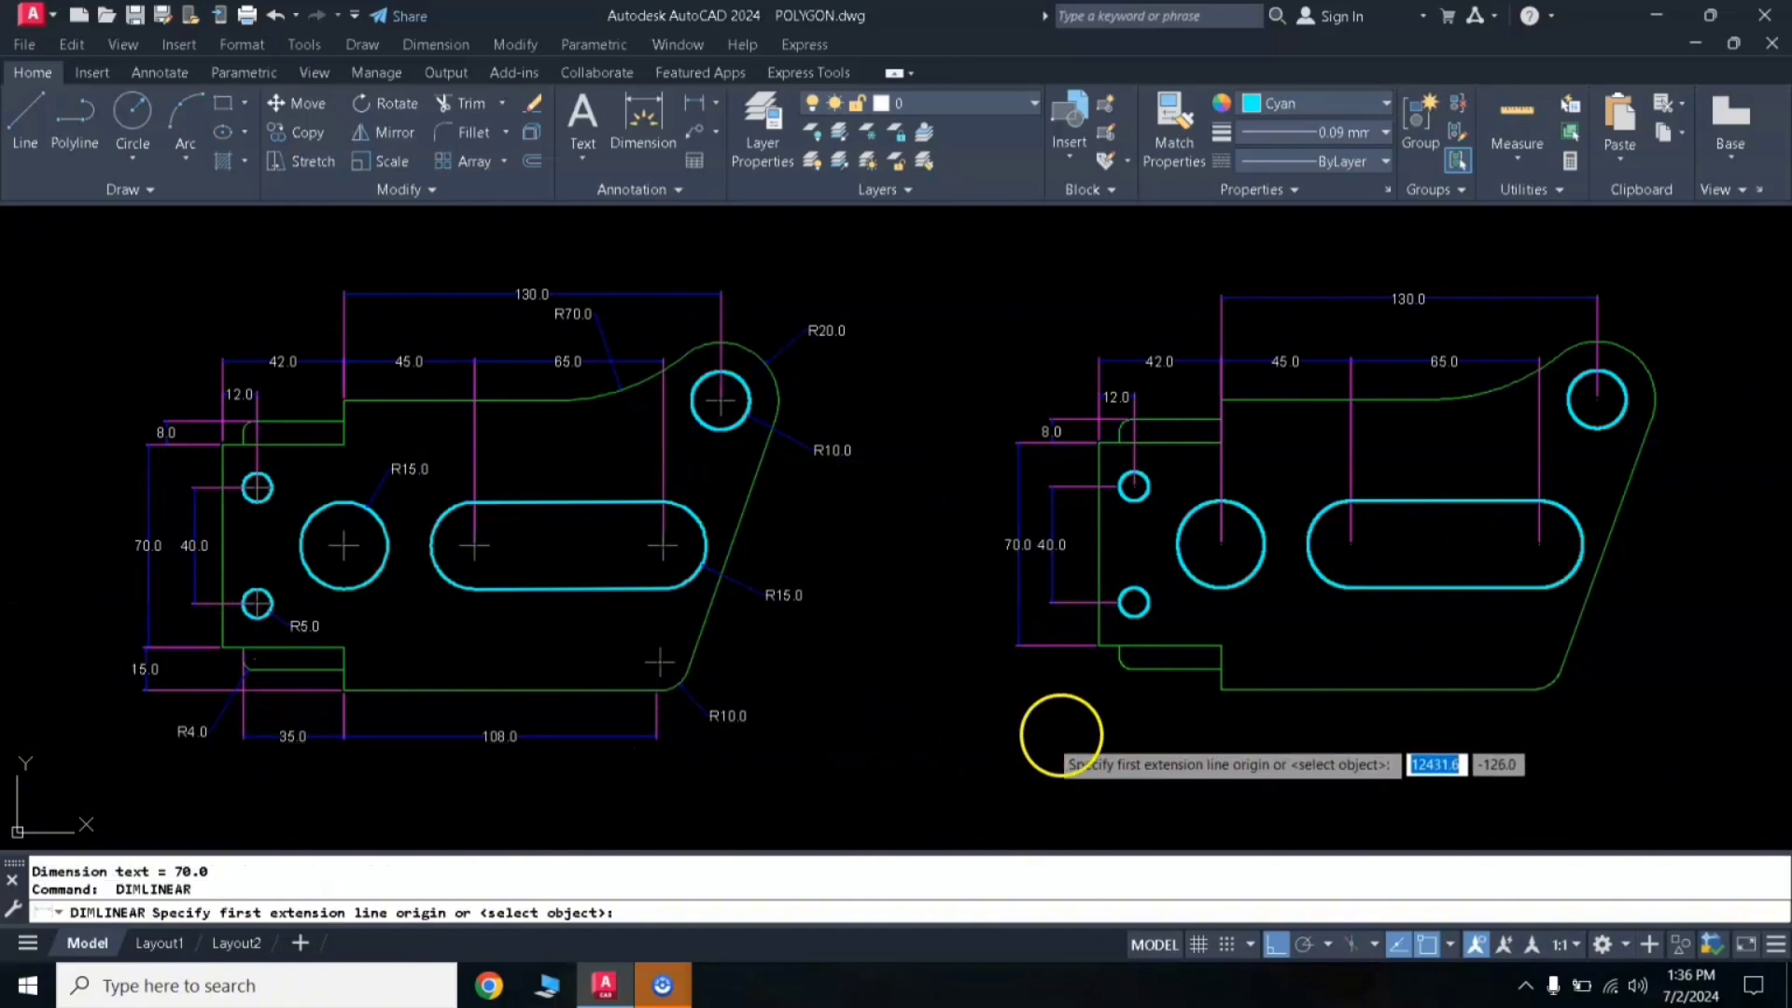
left_click(1099, 645)
left_click(1218, 689)
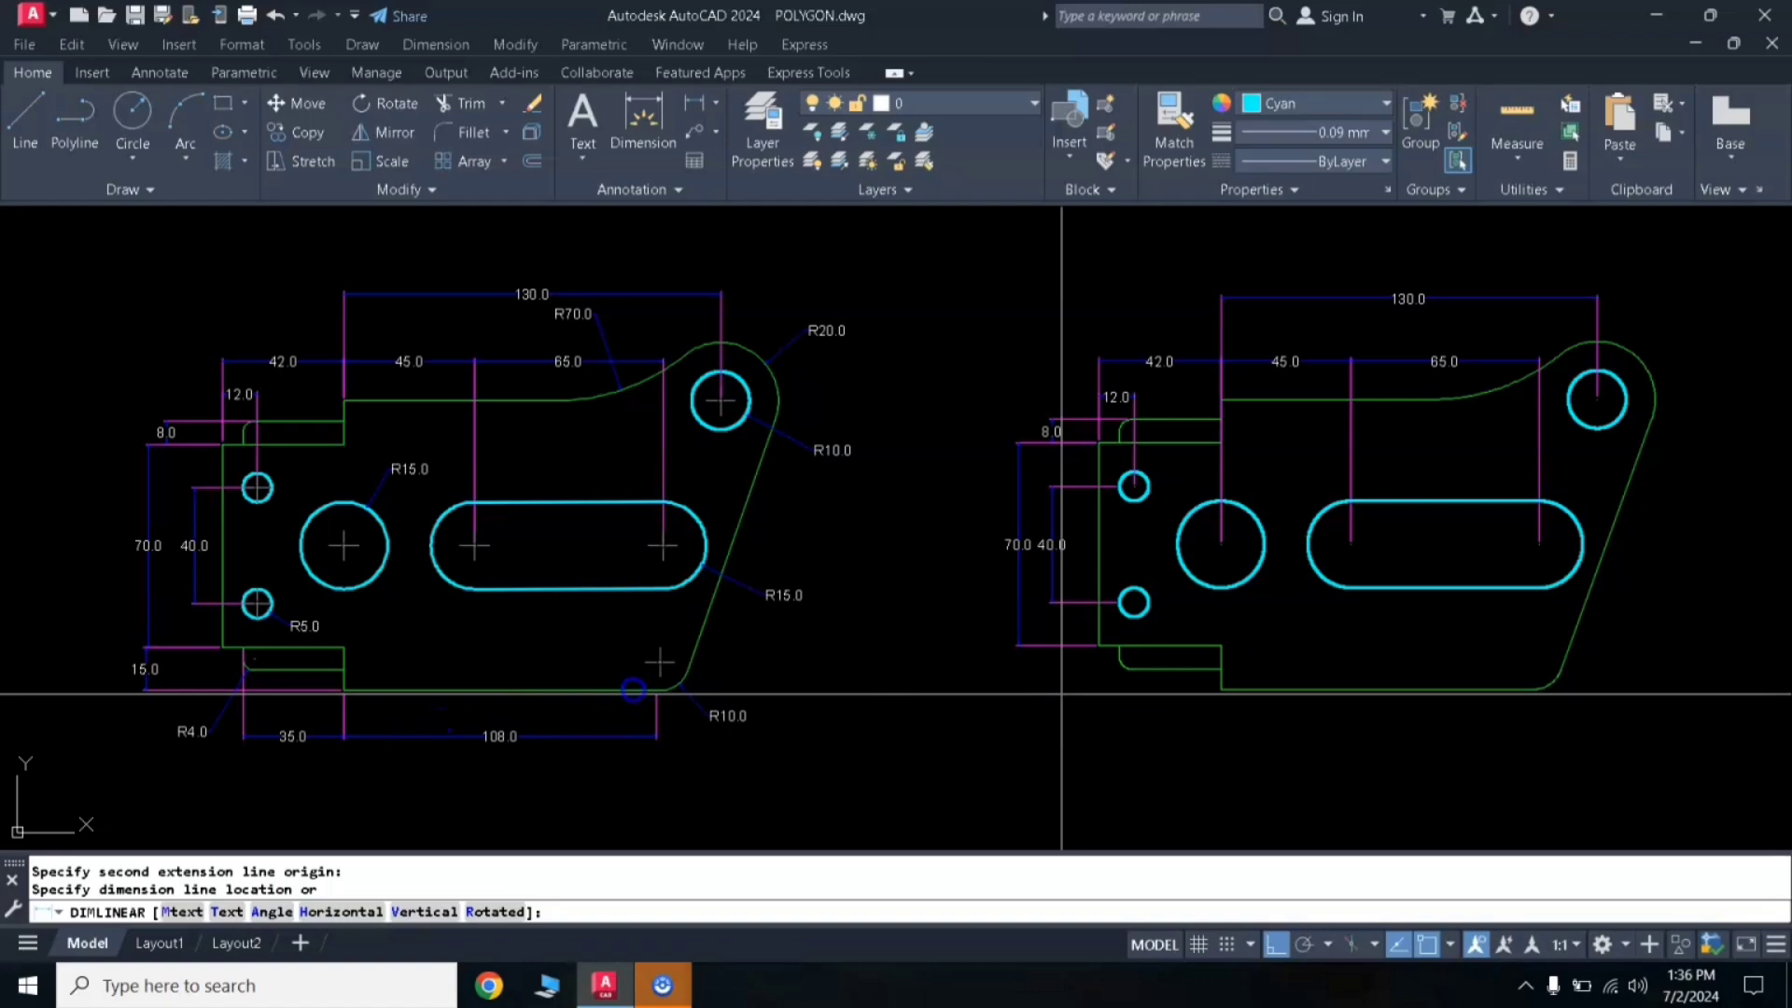
left_click(1062, 694)
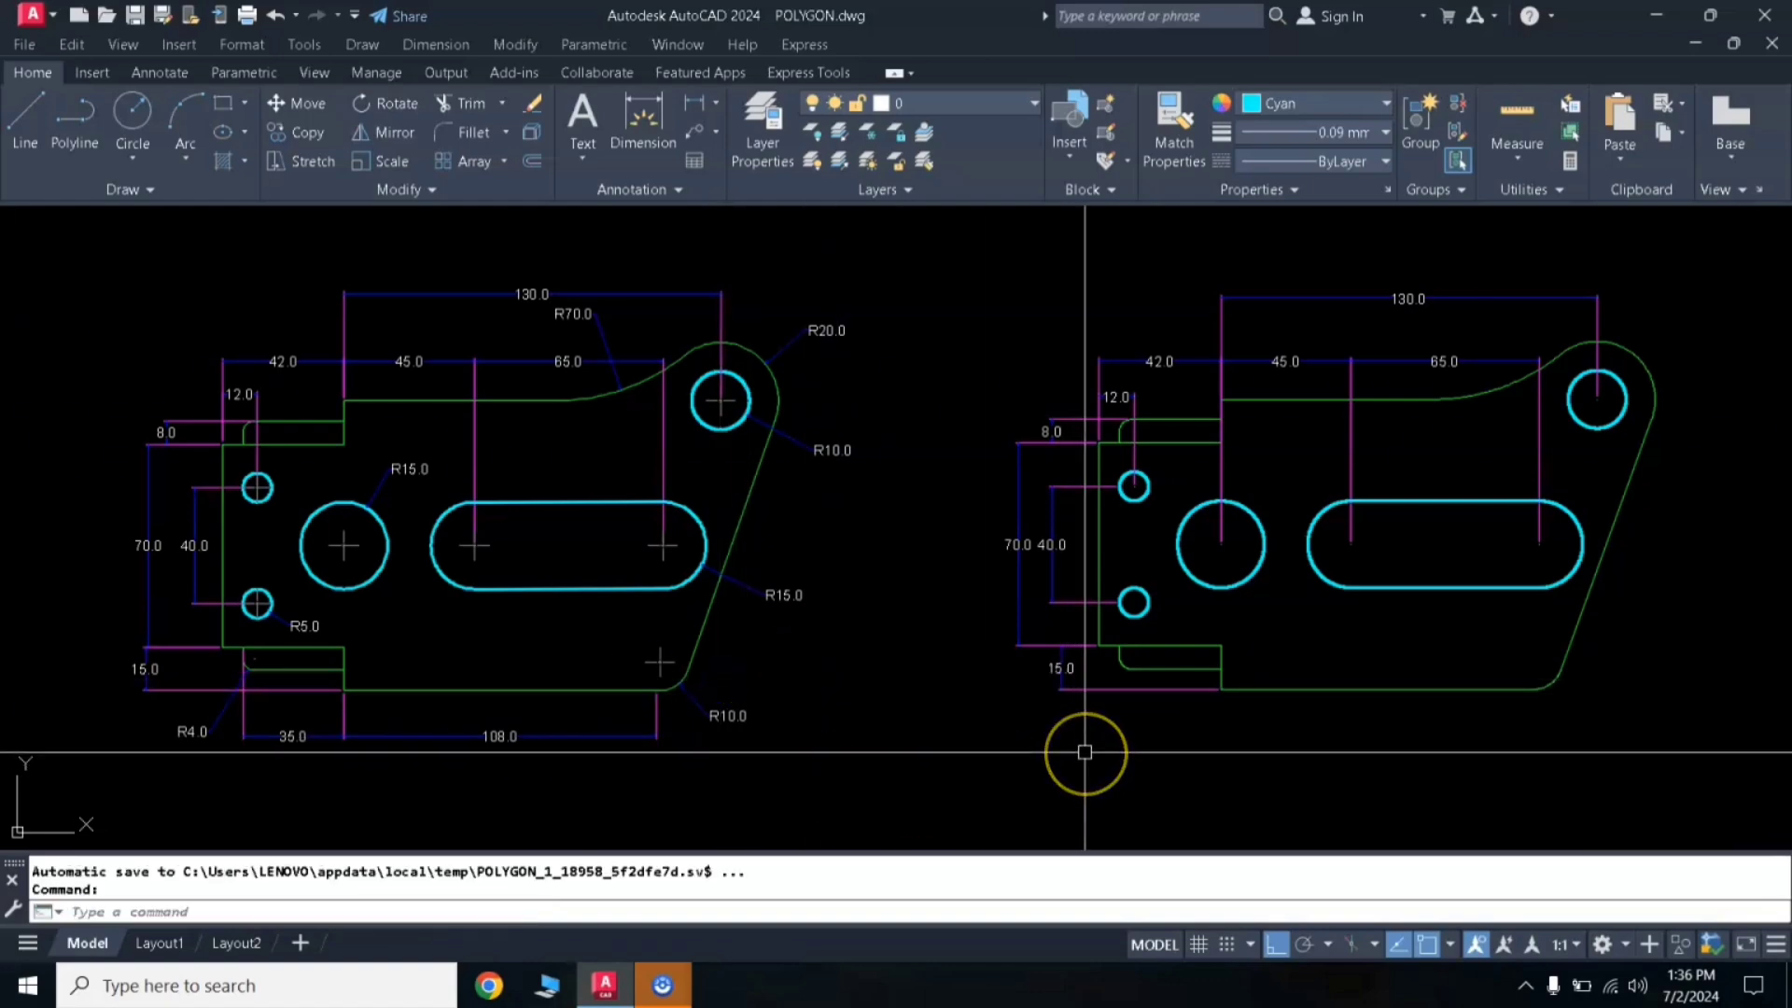
left_click(1119, 643)
left_click(1219, 689)
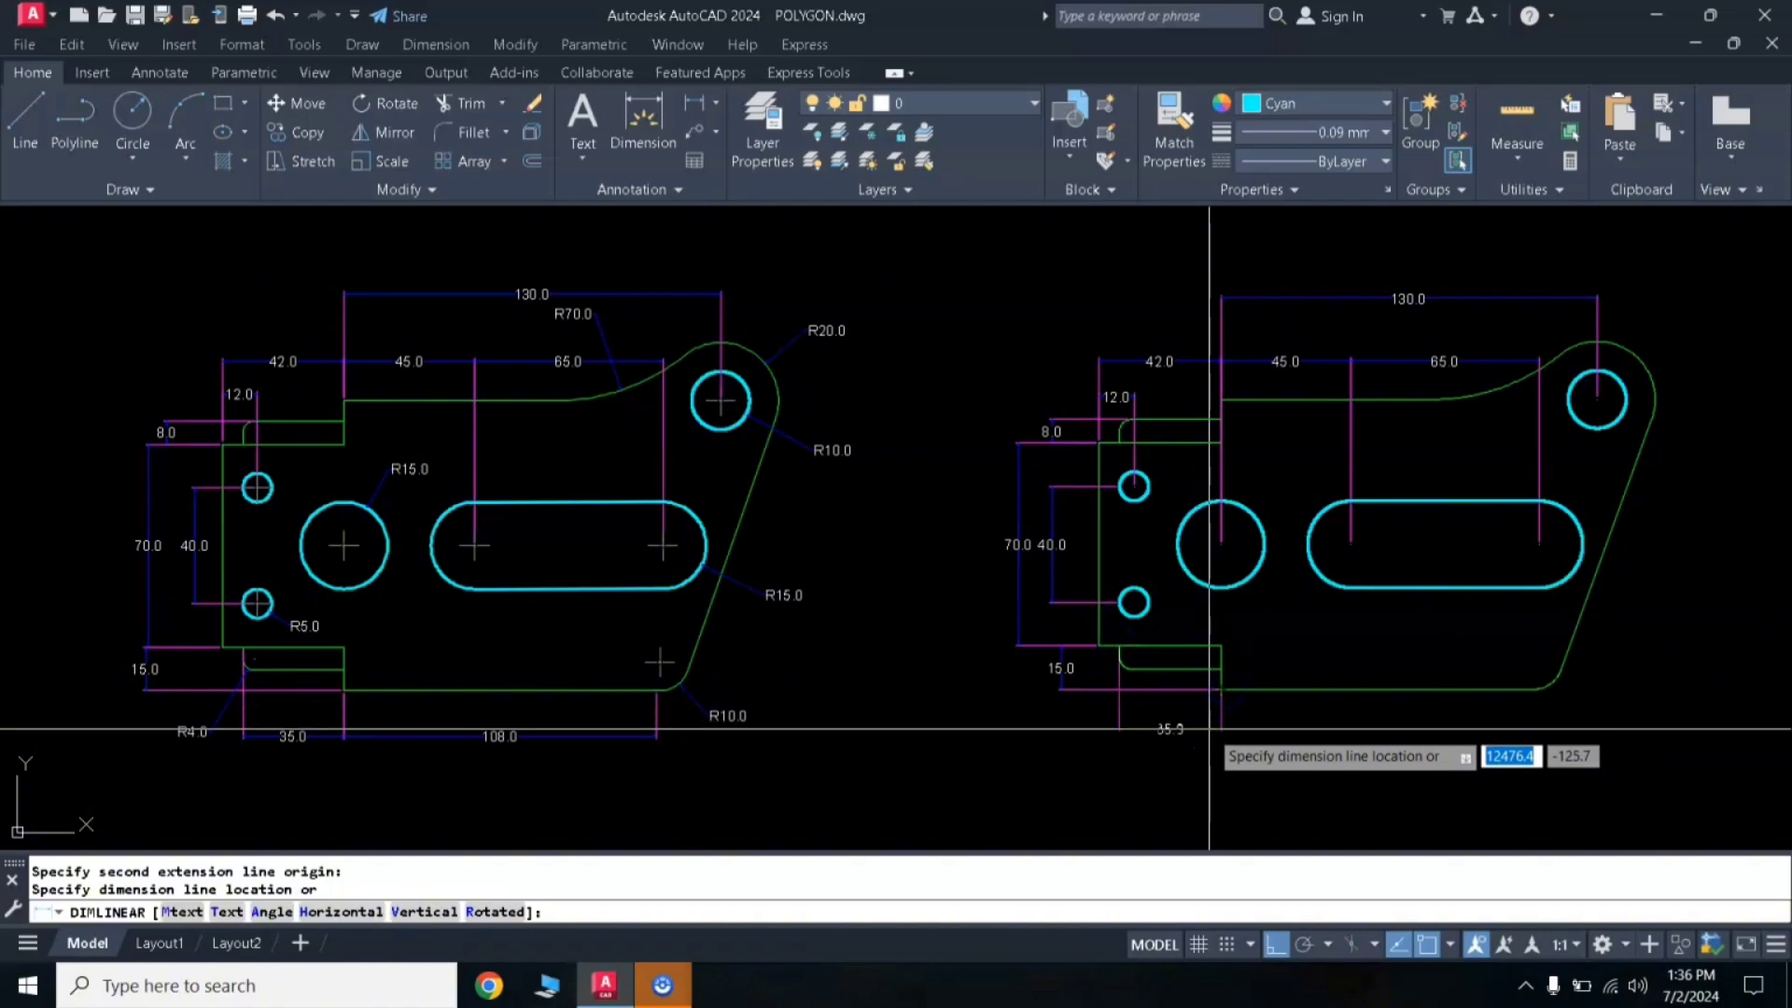
left_click(1208, 729)
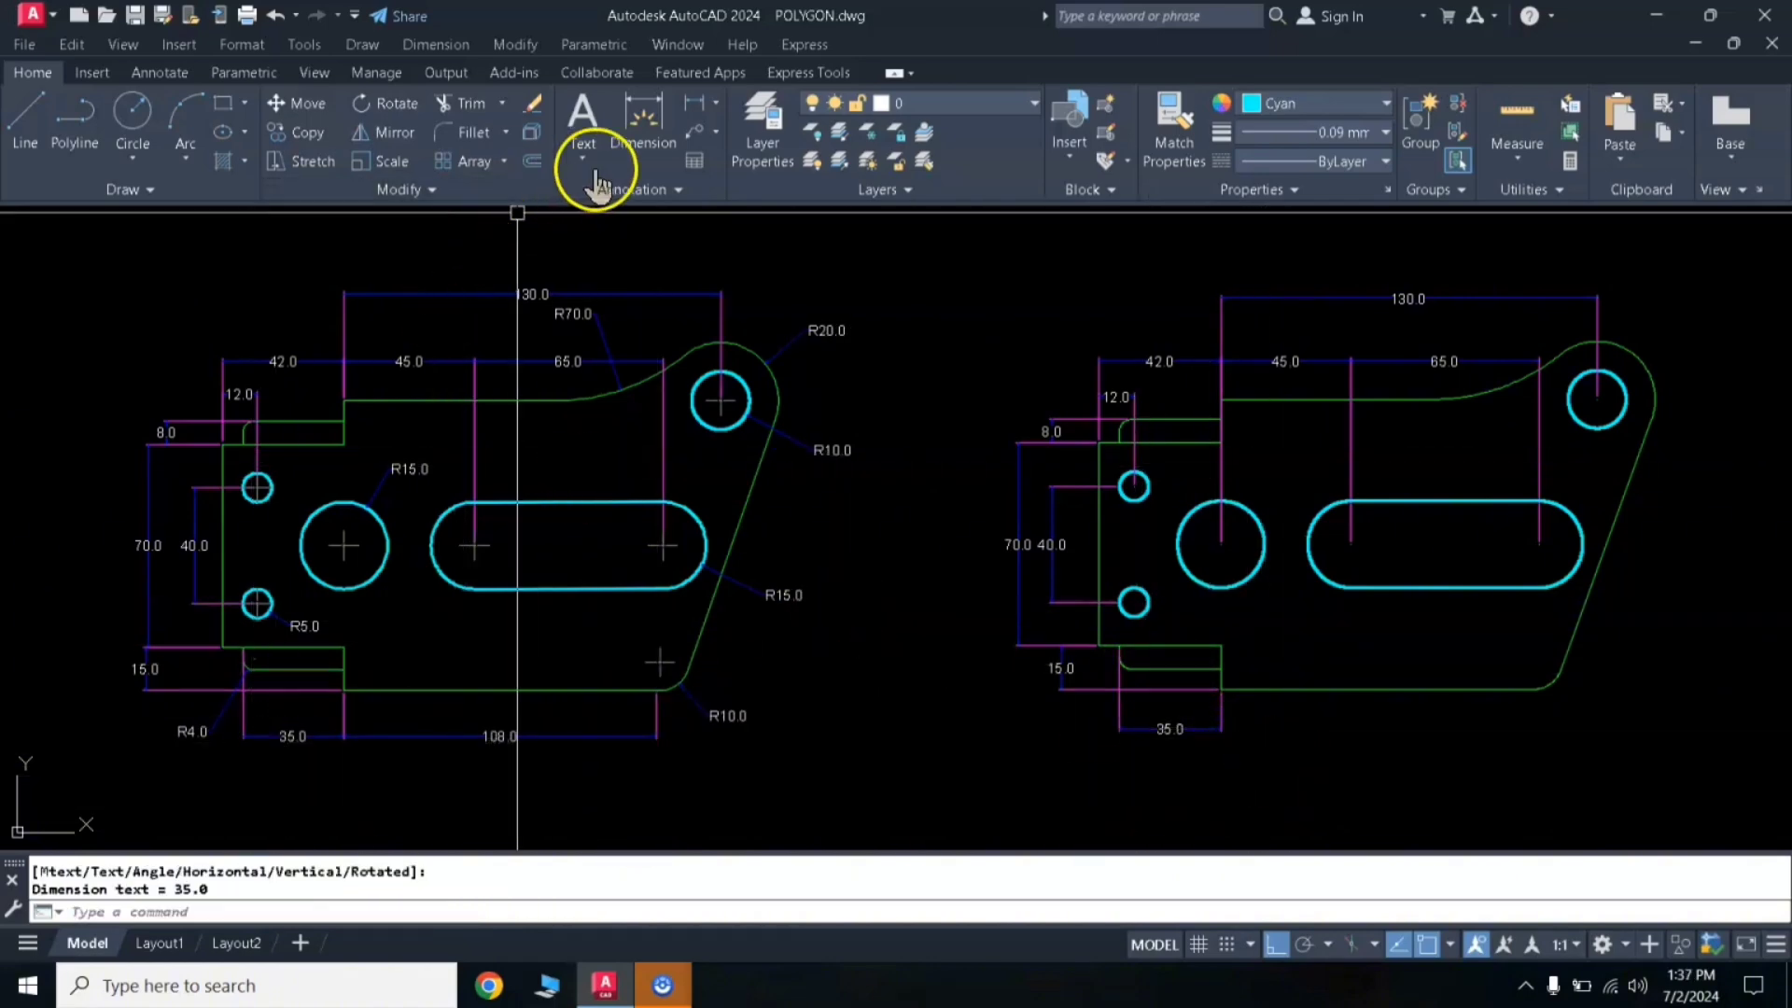
left_click(162, 77)
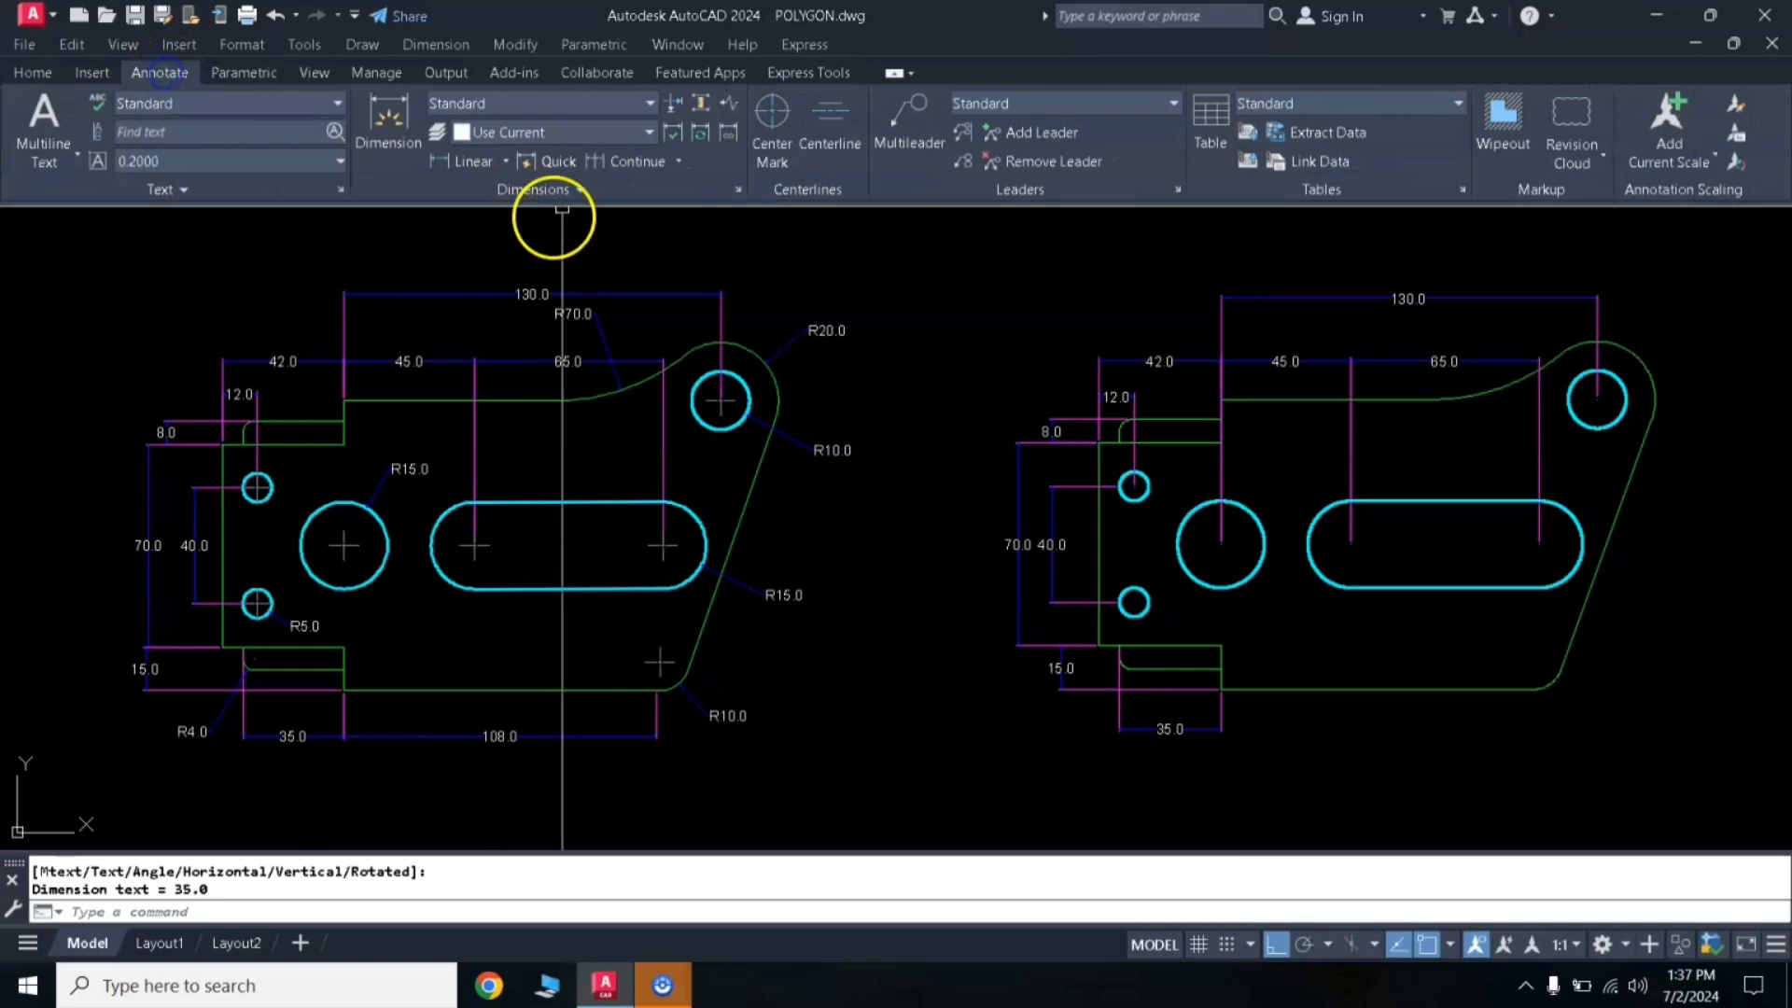
Step: Chain a 108.0 continued dimension from the 35.0 to the bracket's right end
left_click(608, 166)
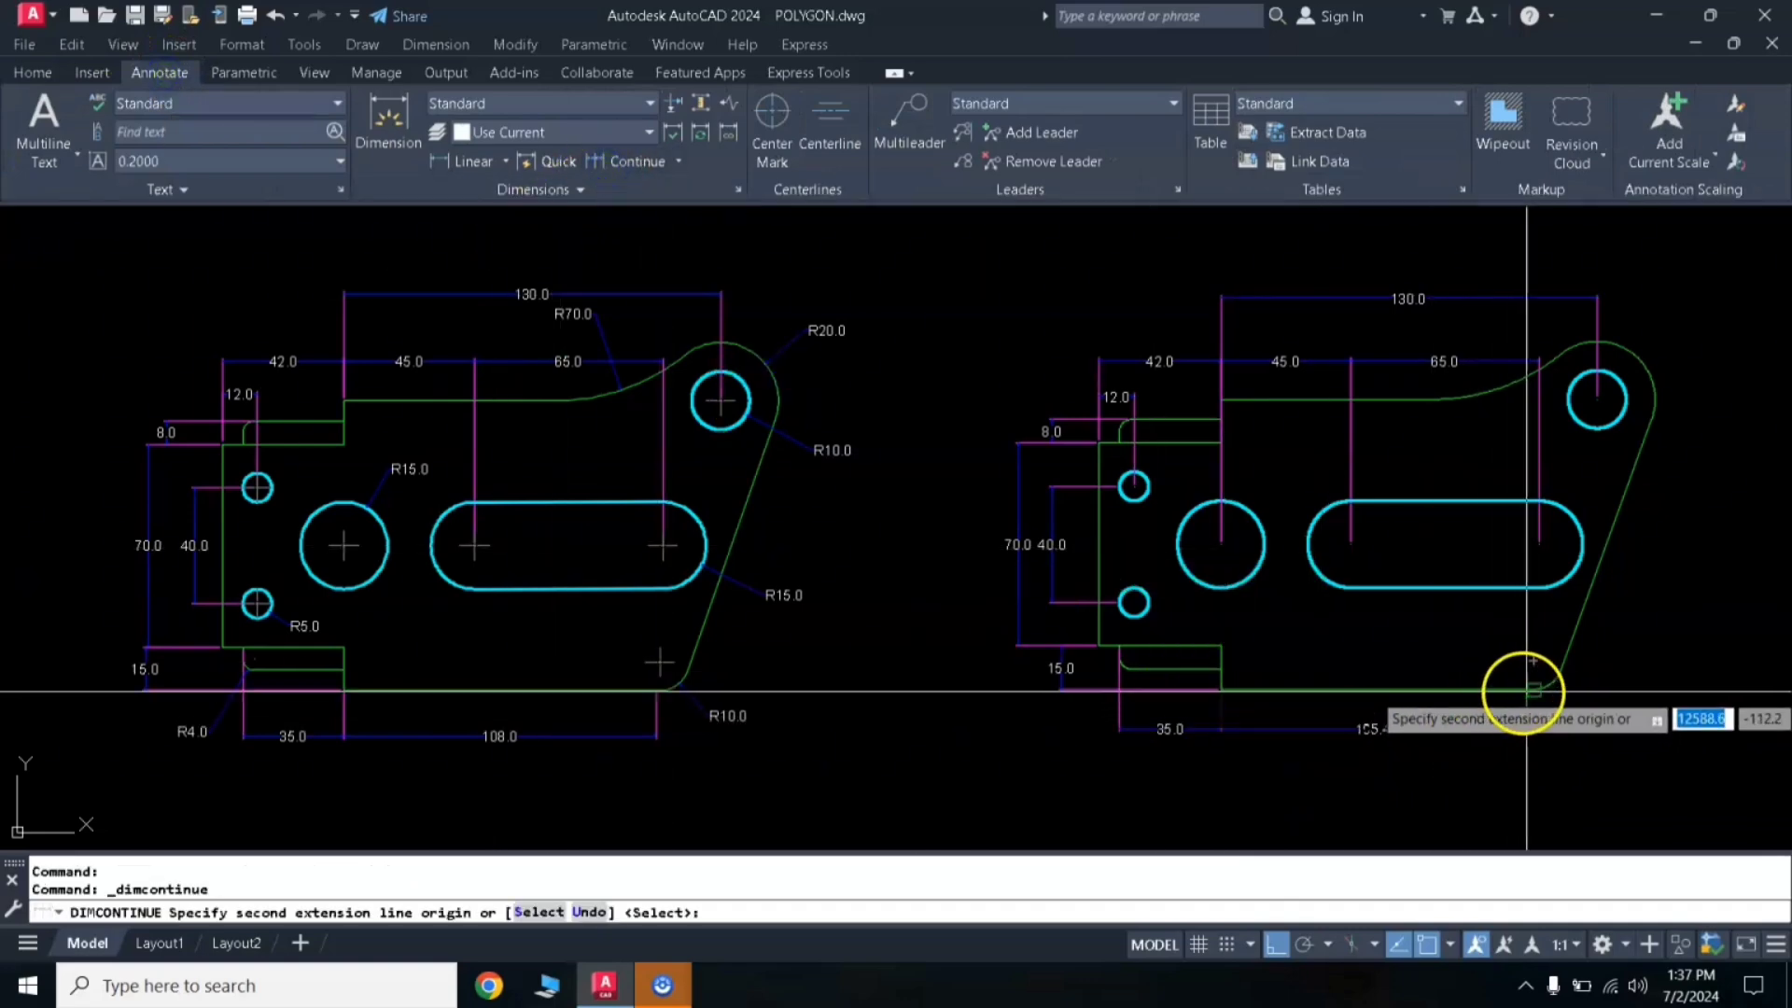
left_click(1534, 691)
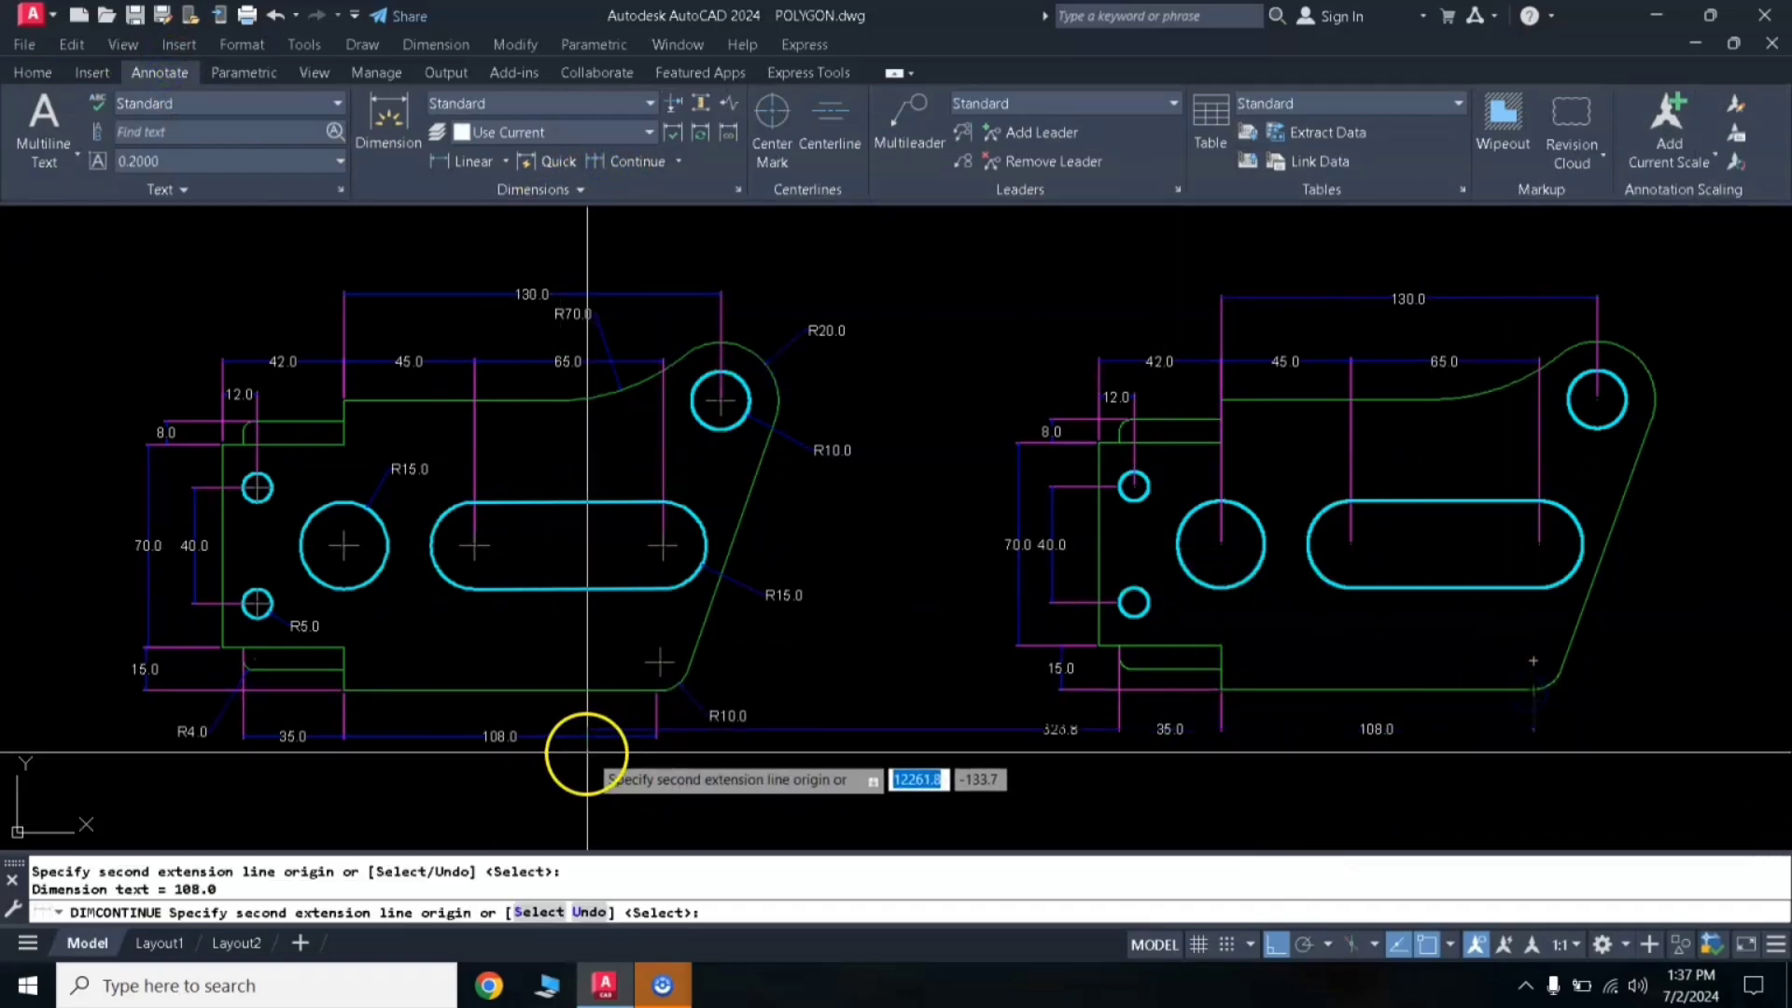
key("Return")
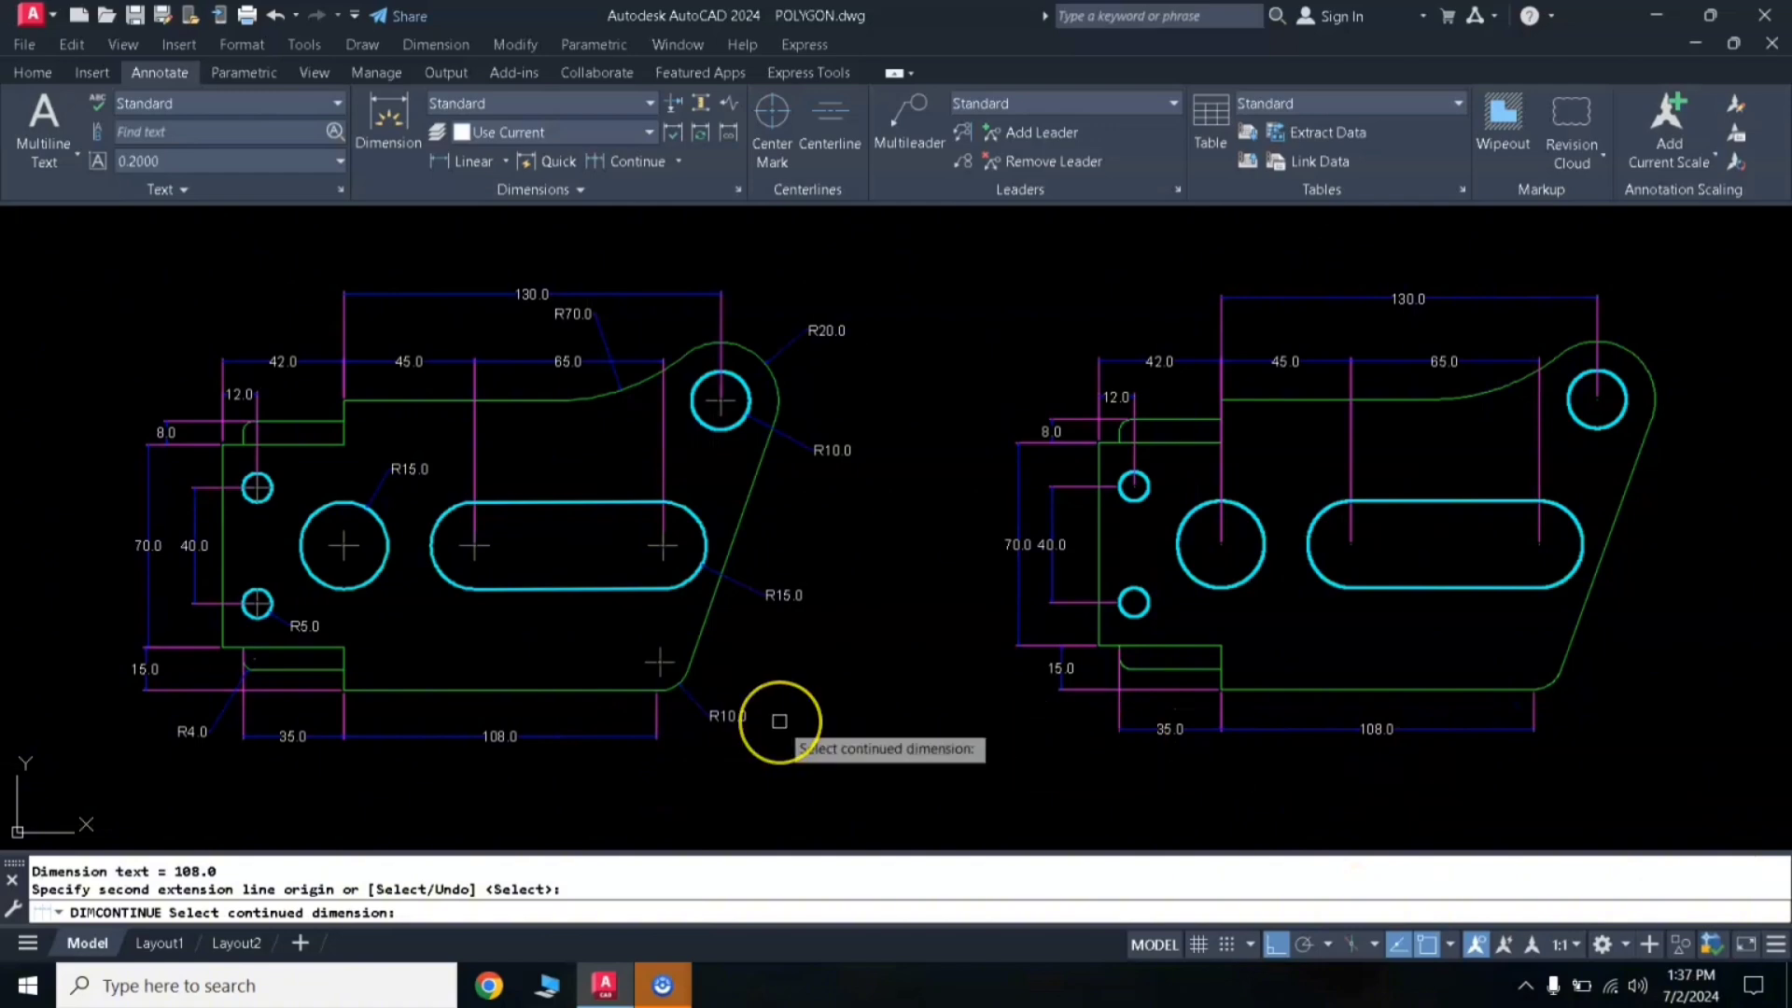
right_click(780, 721)
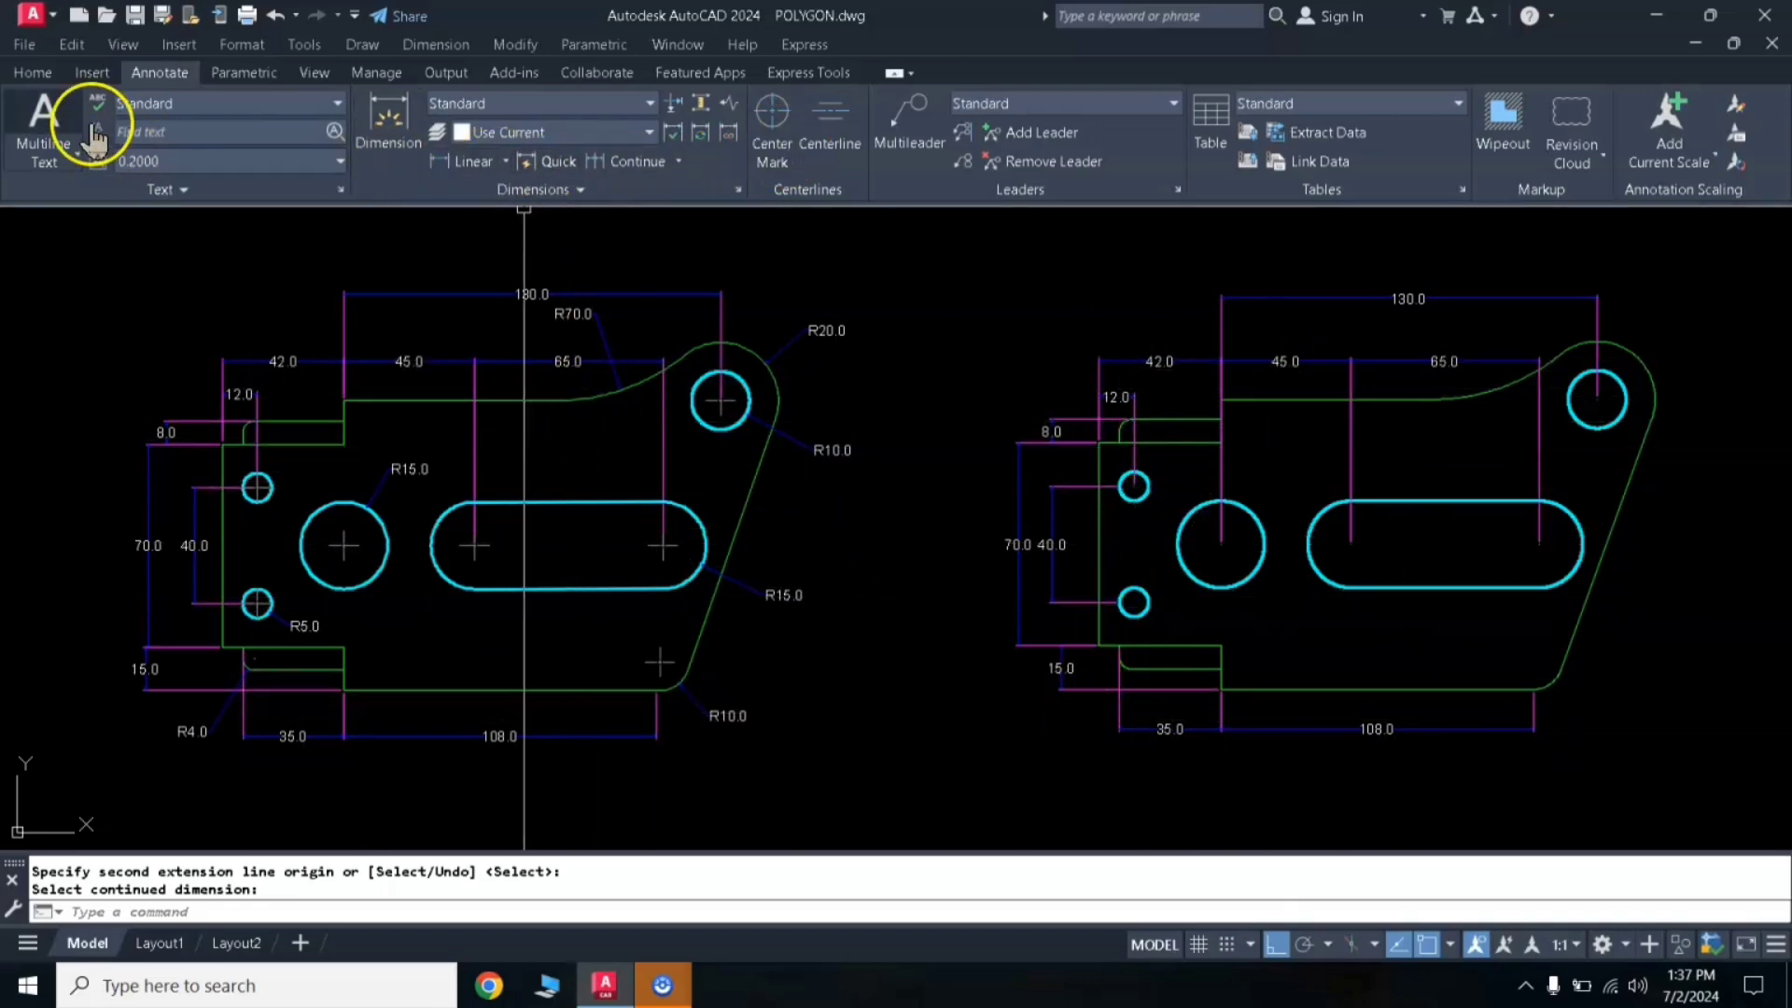
left_click(37, 74)
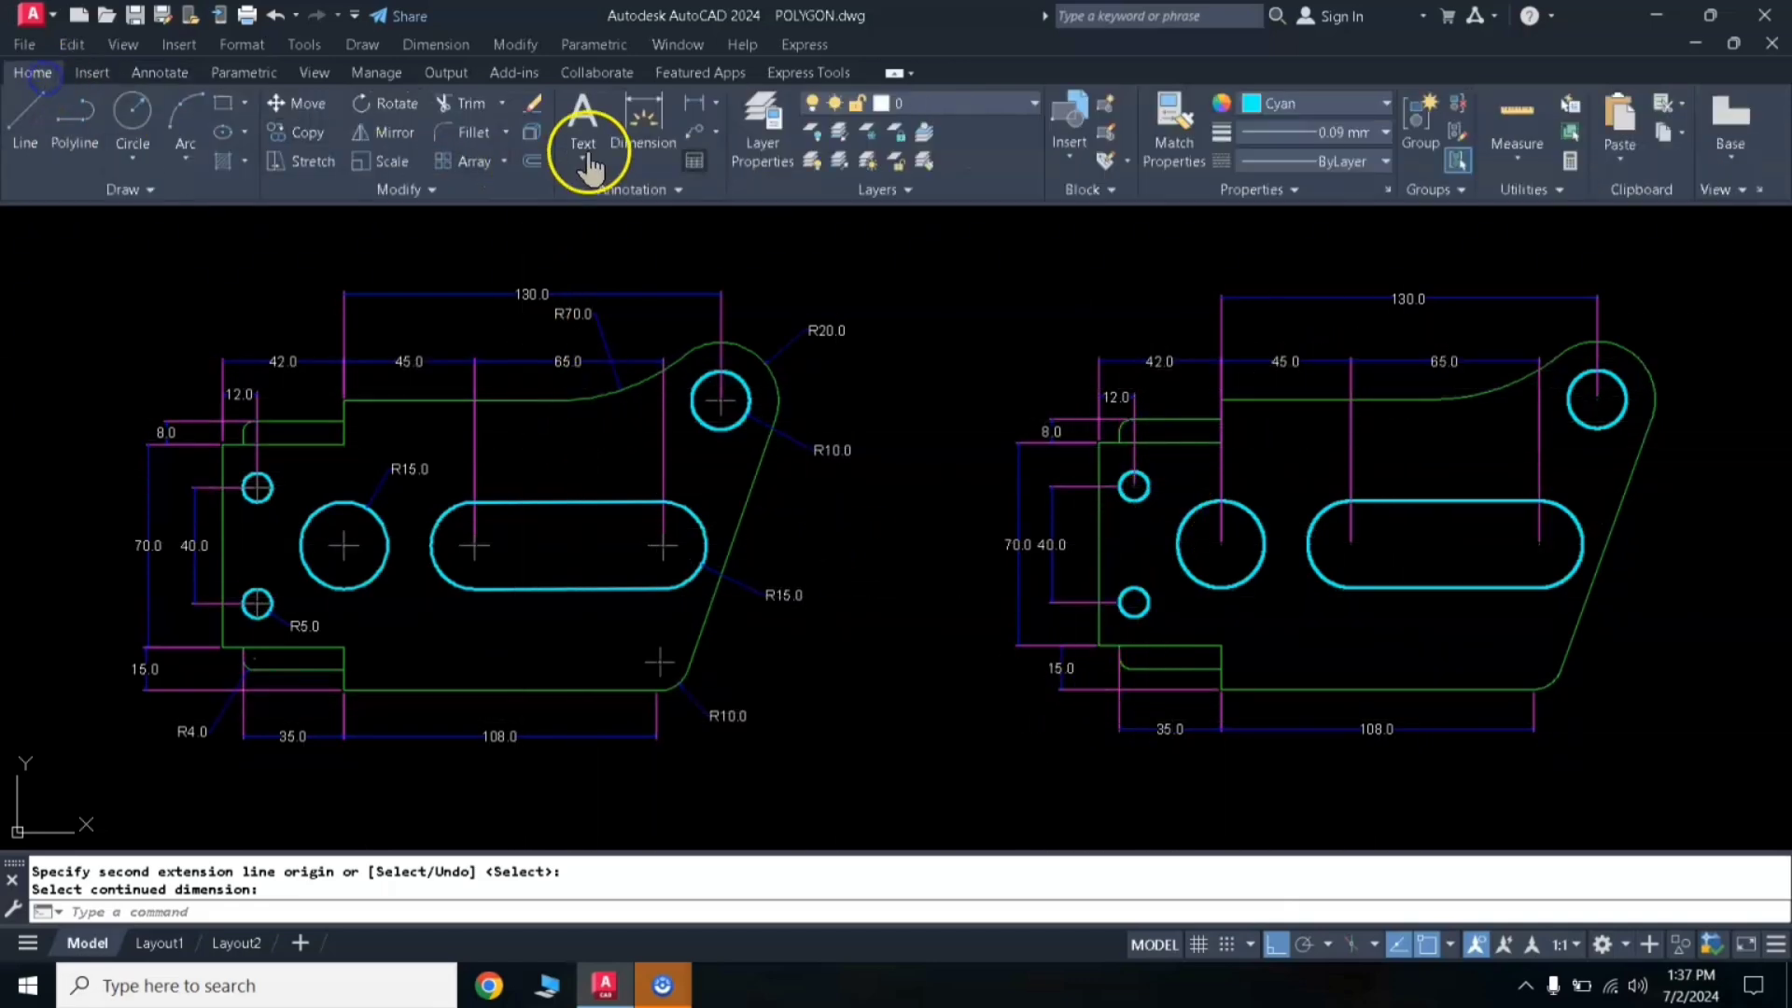
Step: Add radius dimensions R5.0 on the lower hole, R4.0 on the corner fillet, and R10.0 on the lower-right arc
left_click(717, 102)
left_click(758, 338)
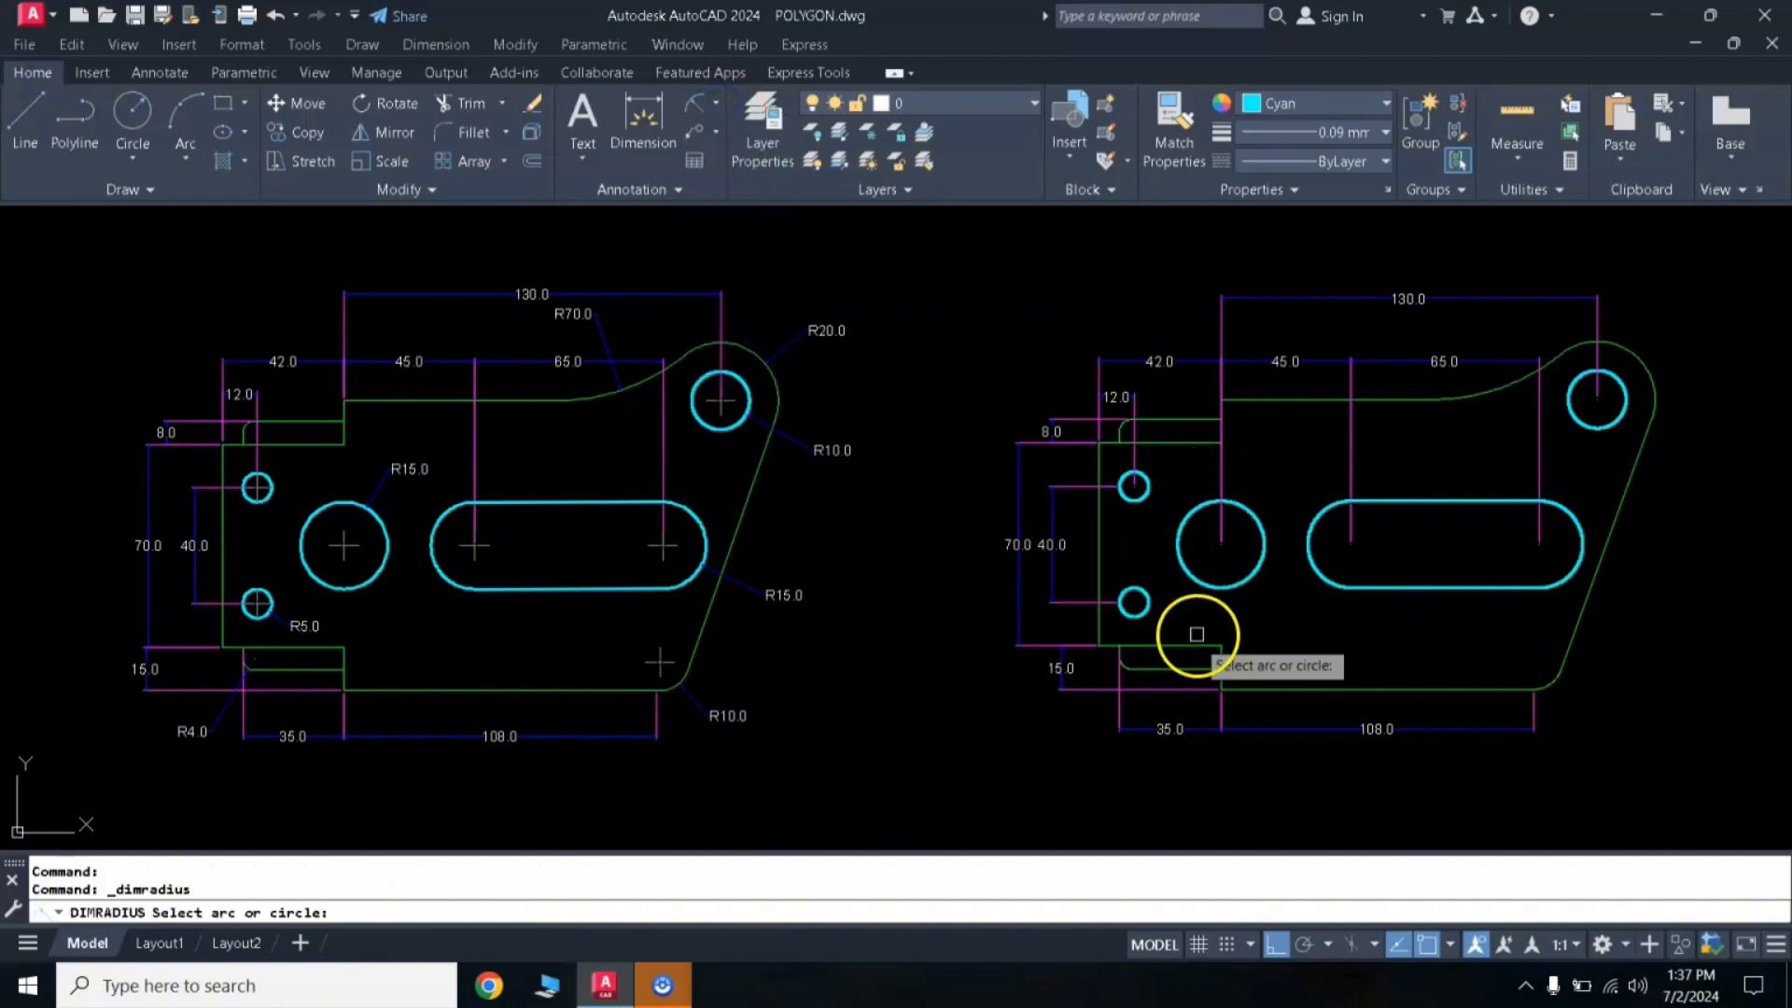
left_click(1150, 609)
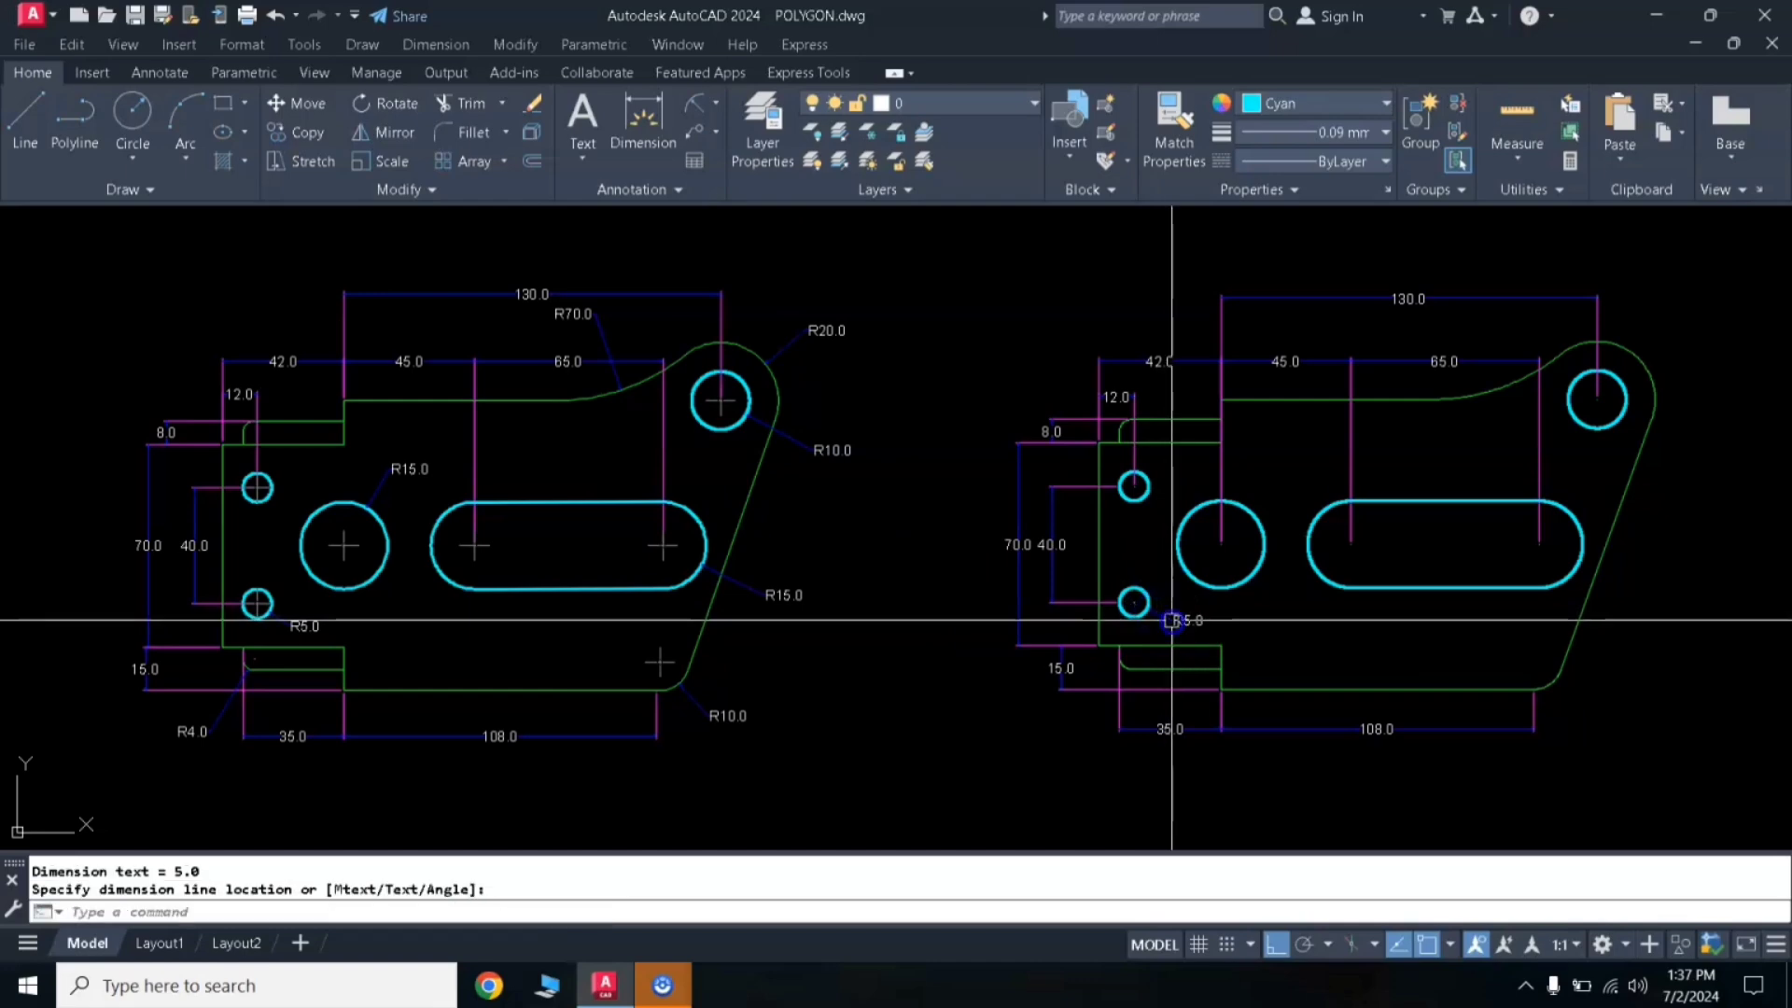
left_click(731, 674)
key("Return")
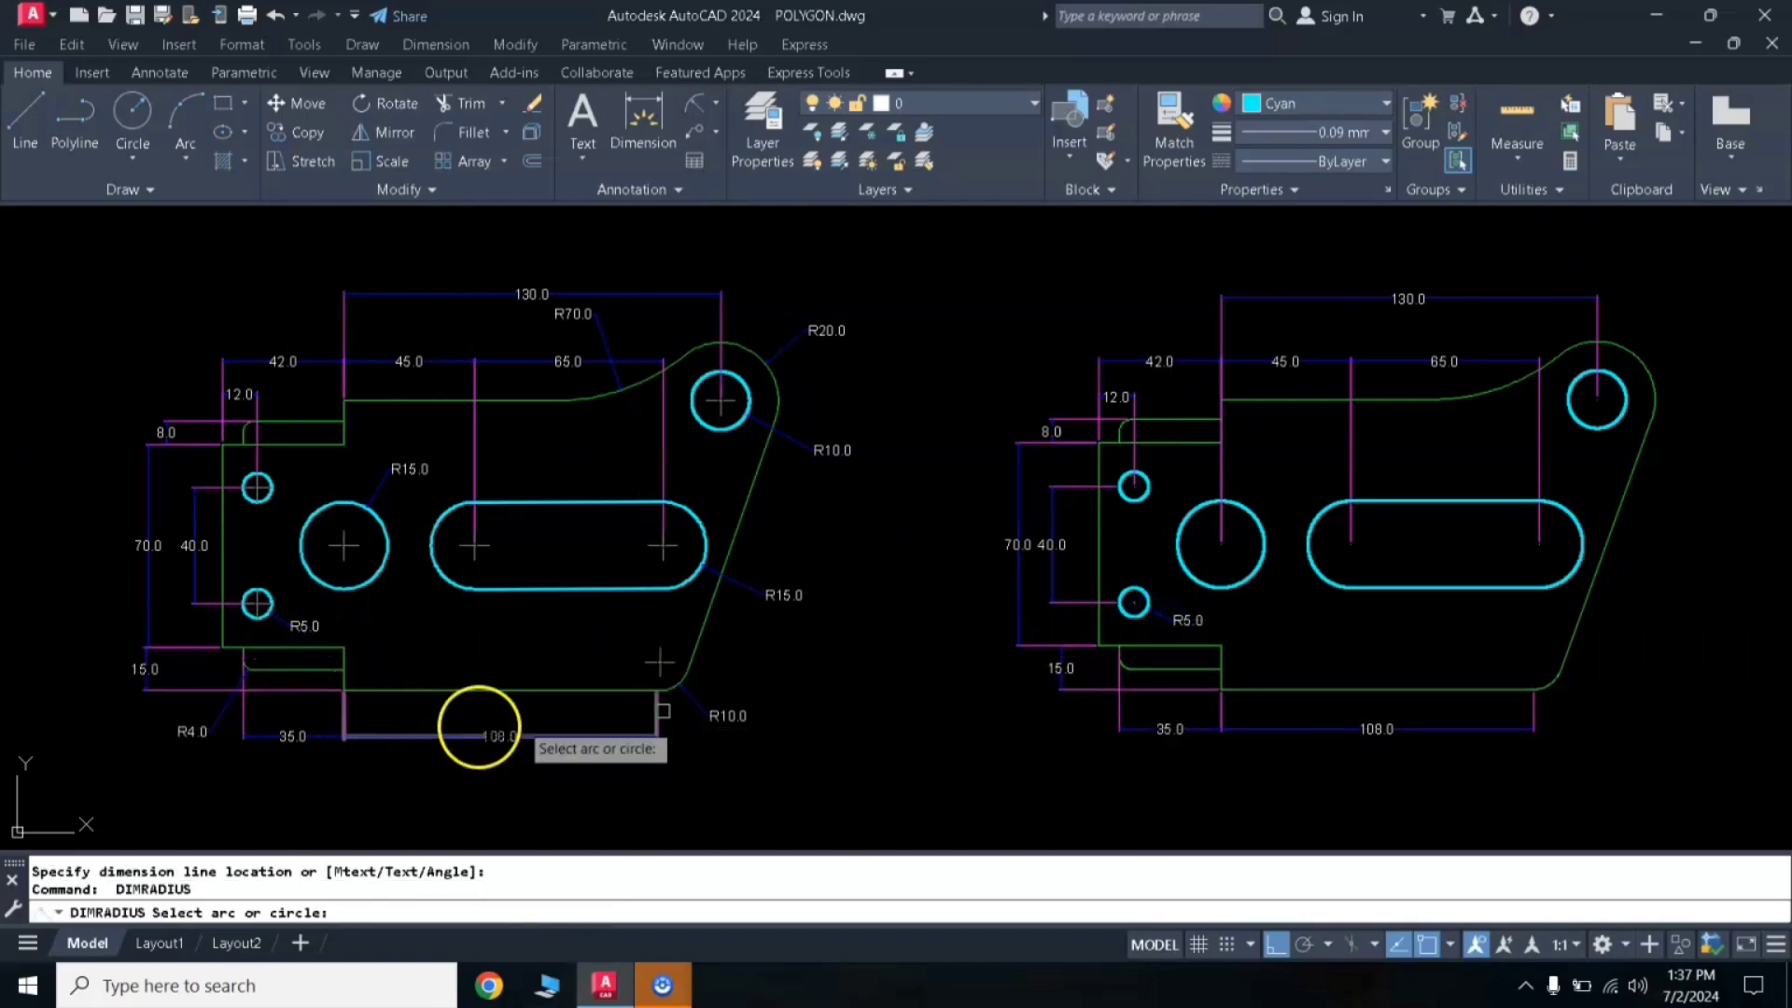
left_click(1129, 664)
left_click(1090, 717)
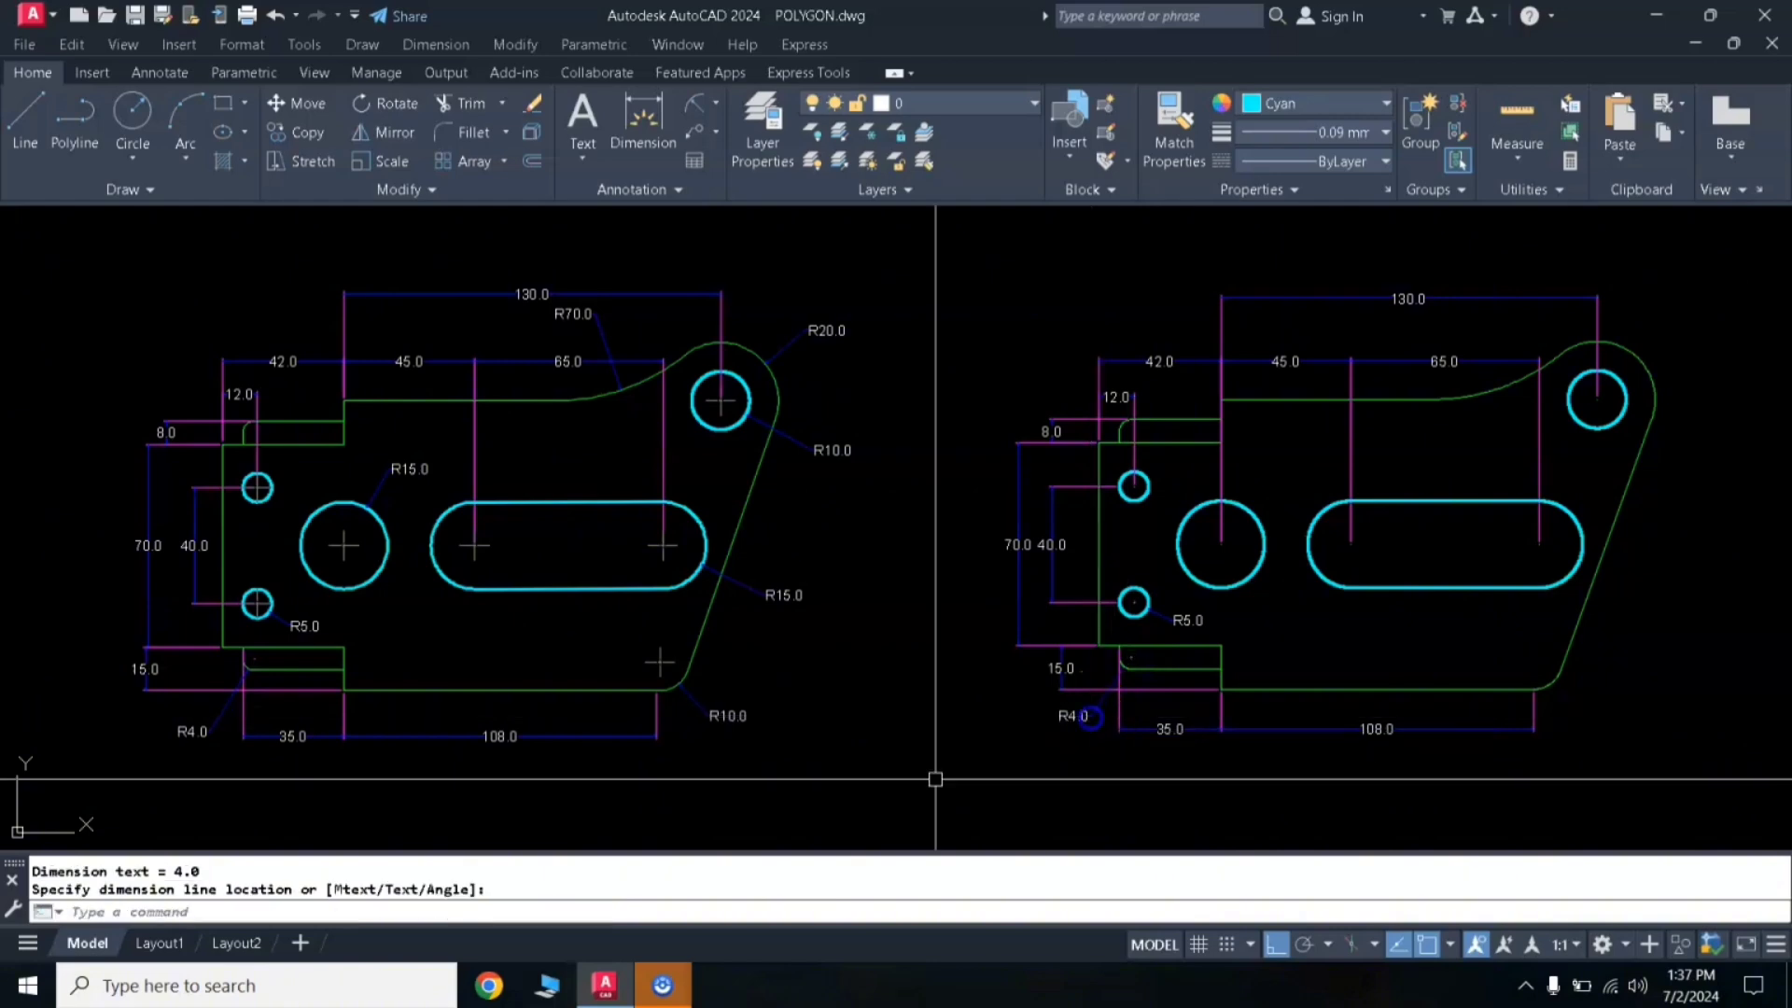
key("Return")
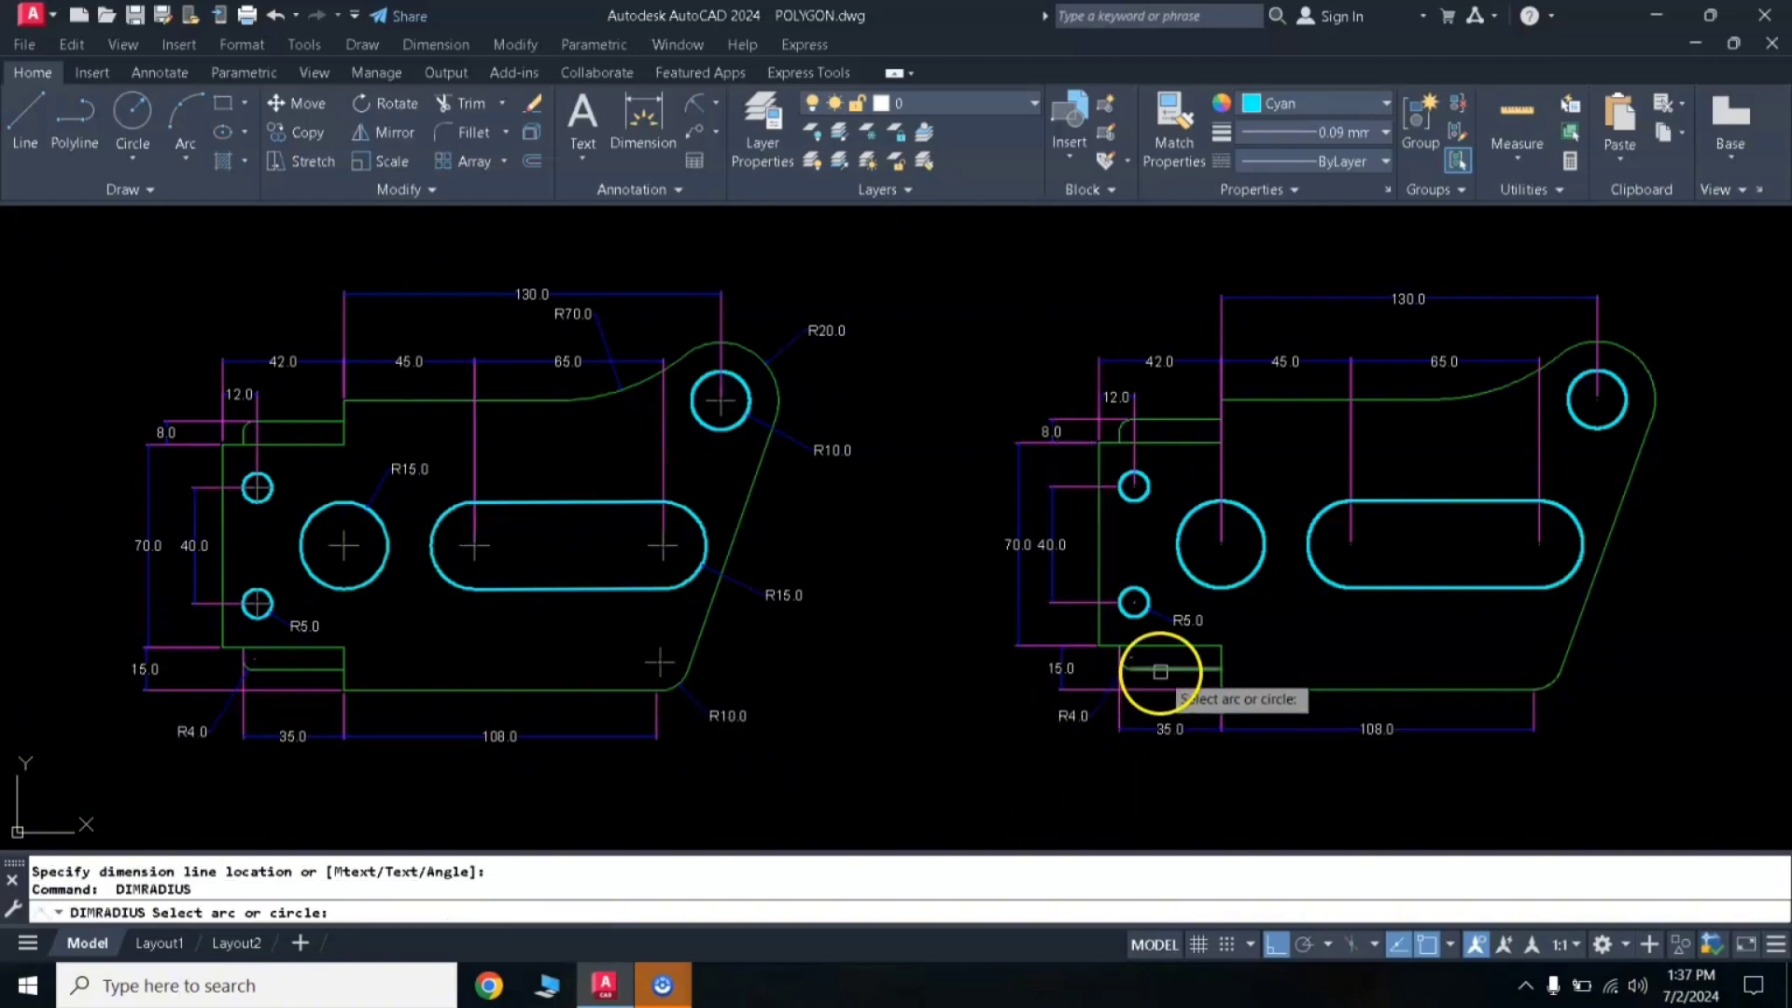
left_click(1554, 691)
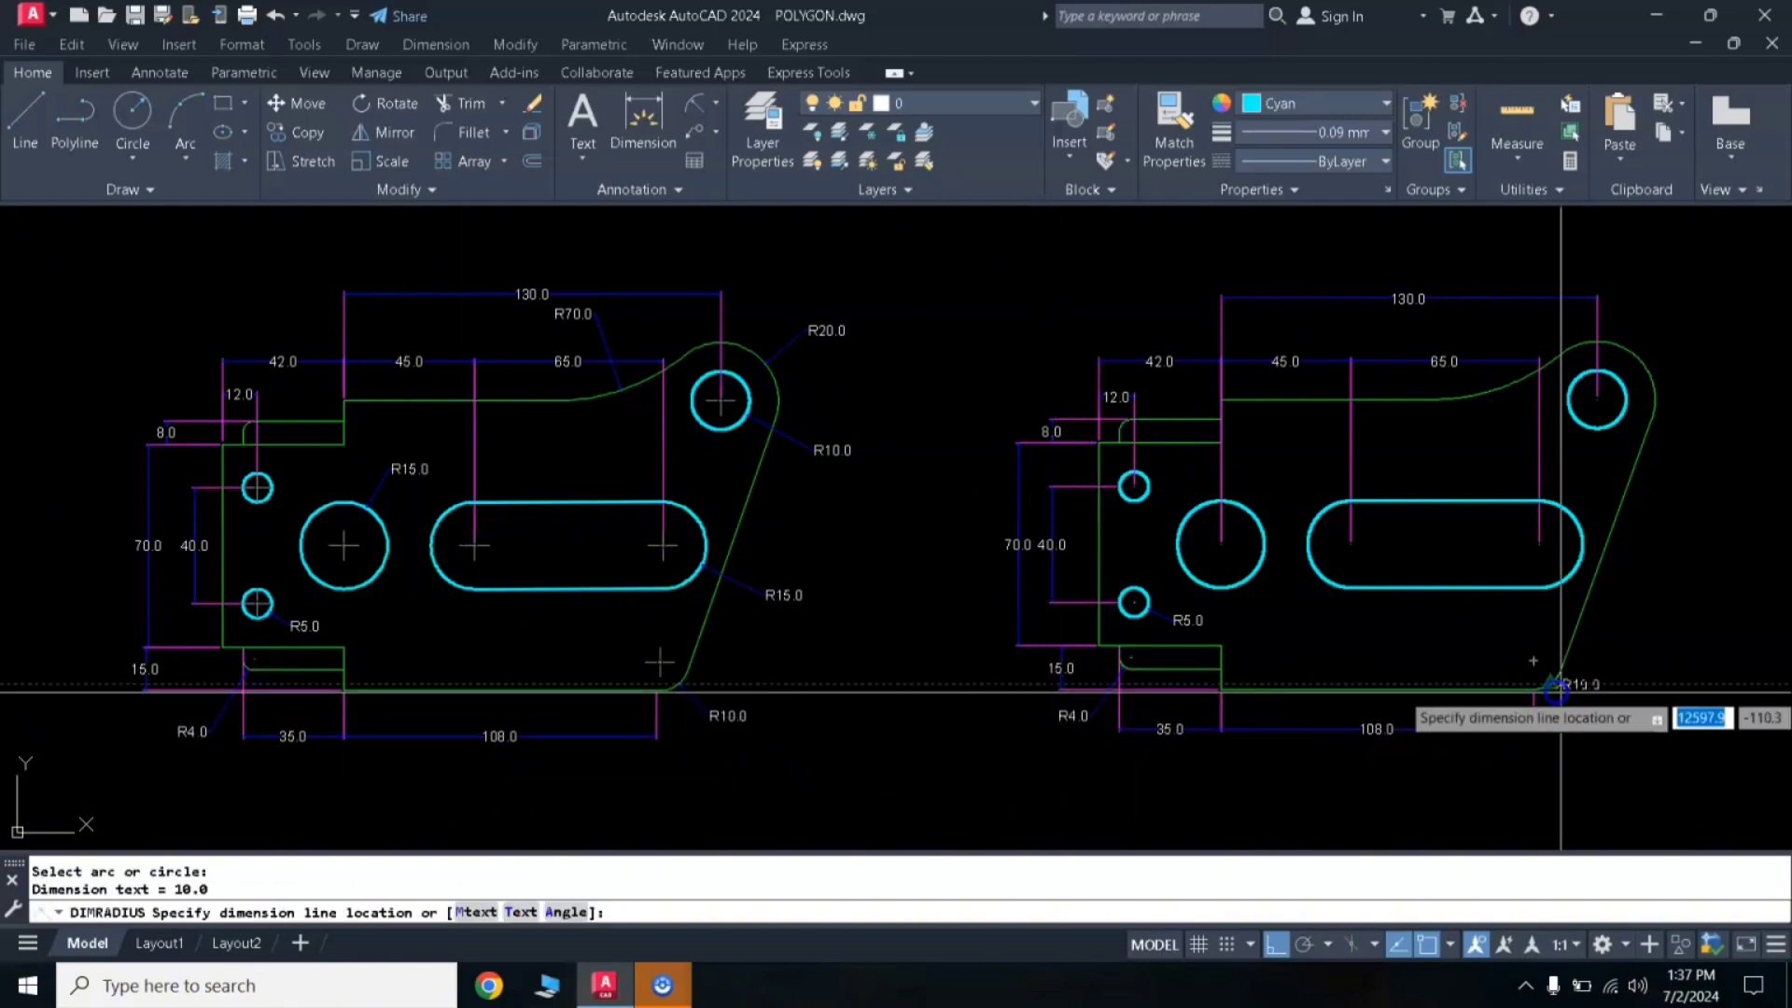
Step: Label the right-side arc and the large round hole R15.0
key("Return")
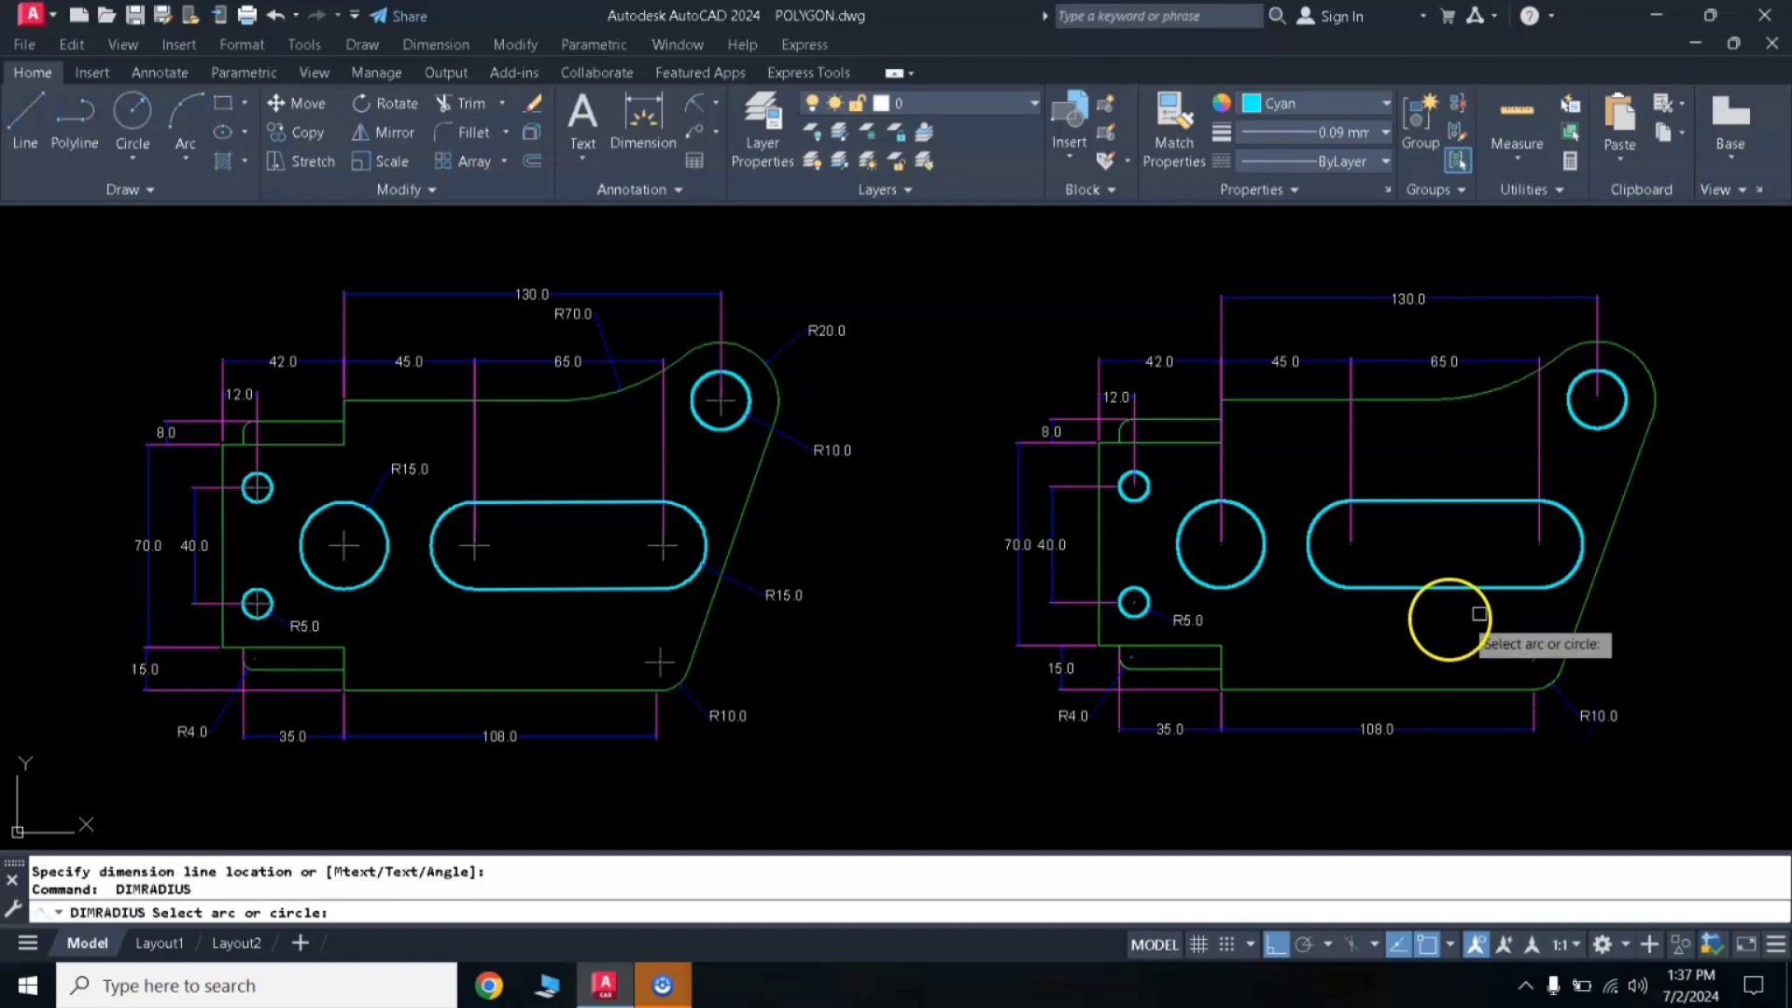
left_click(1582, 562)
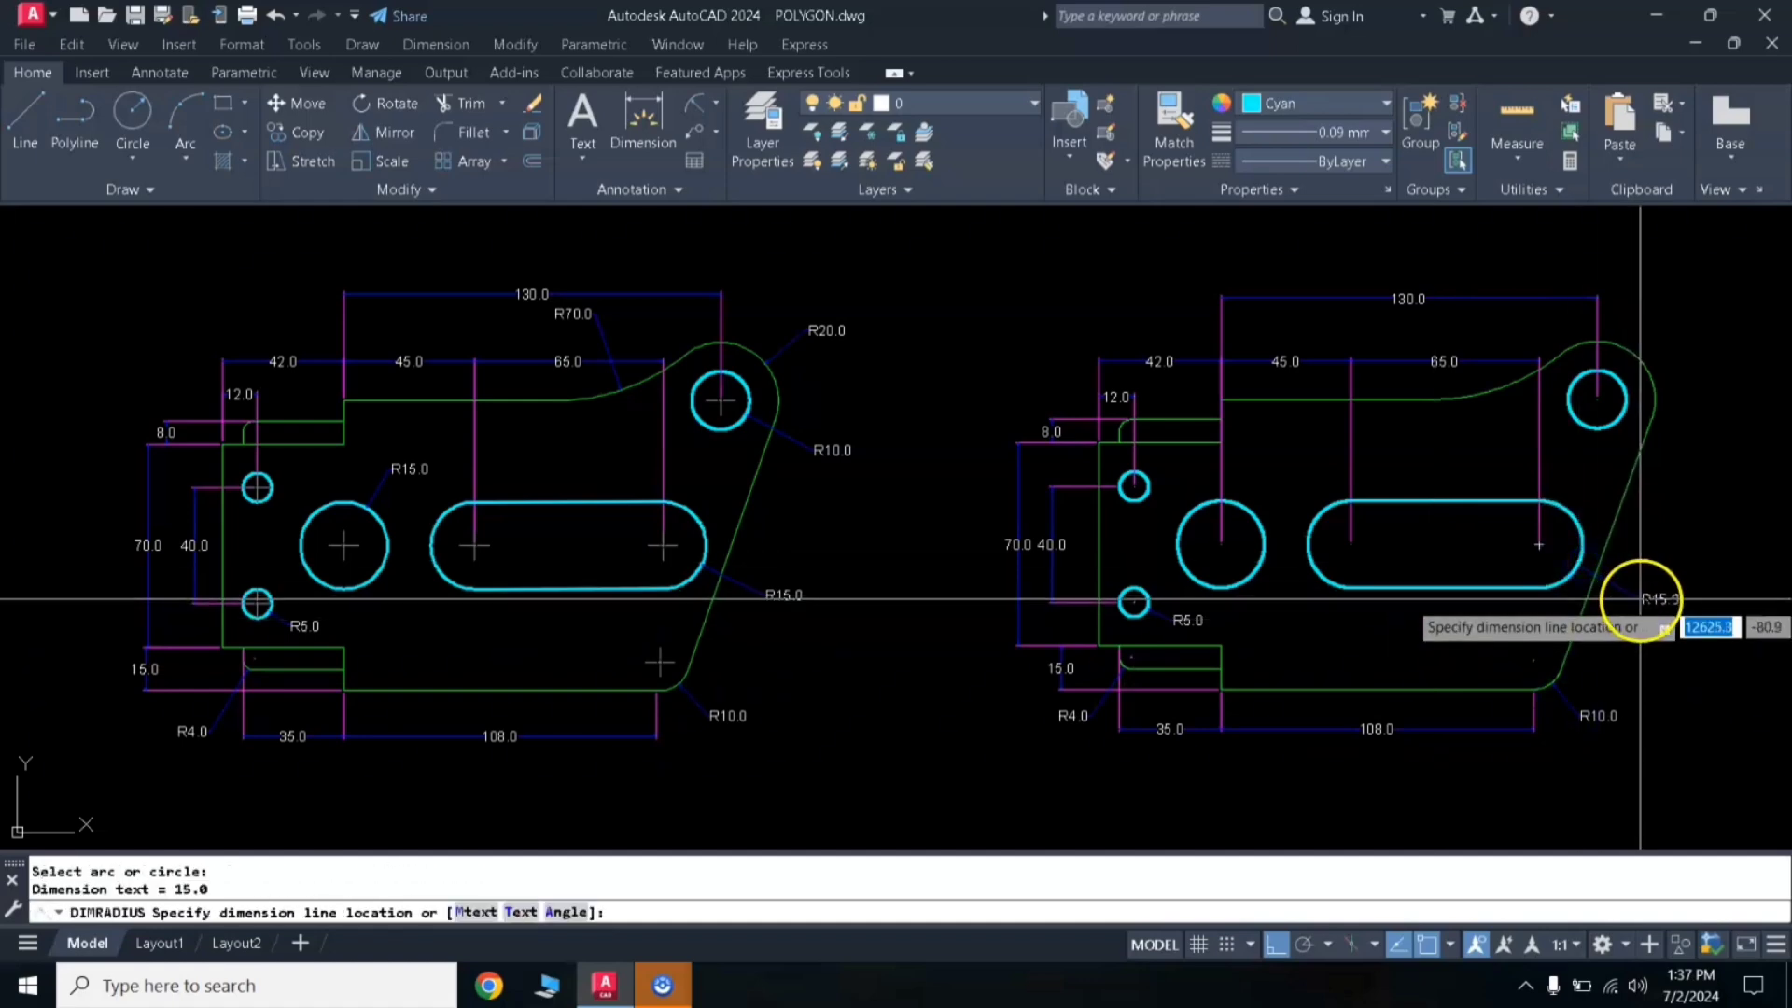
left_click(1639, 599)
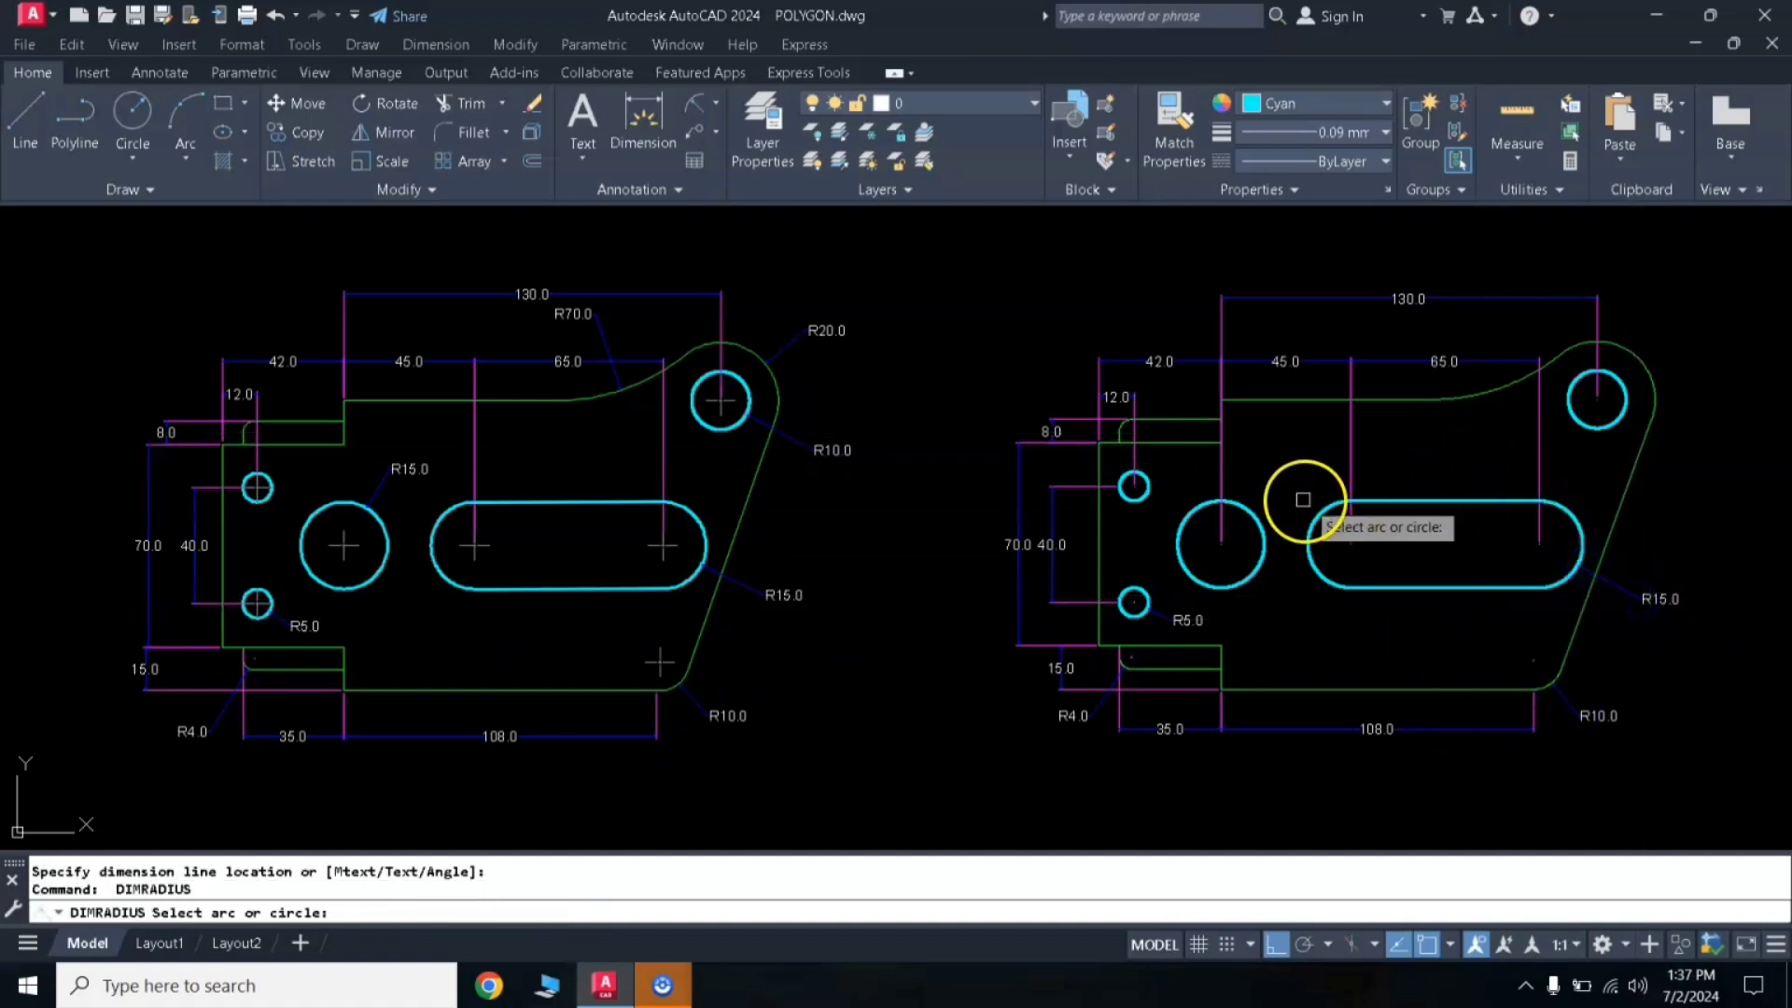
left_click(1259, 518)
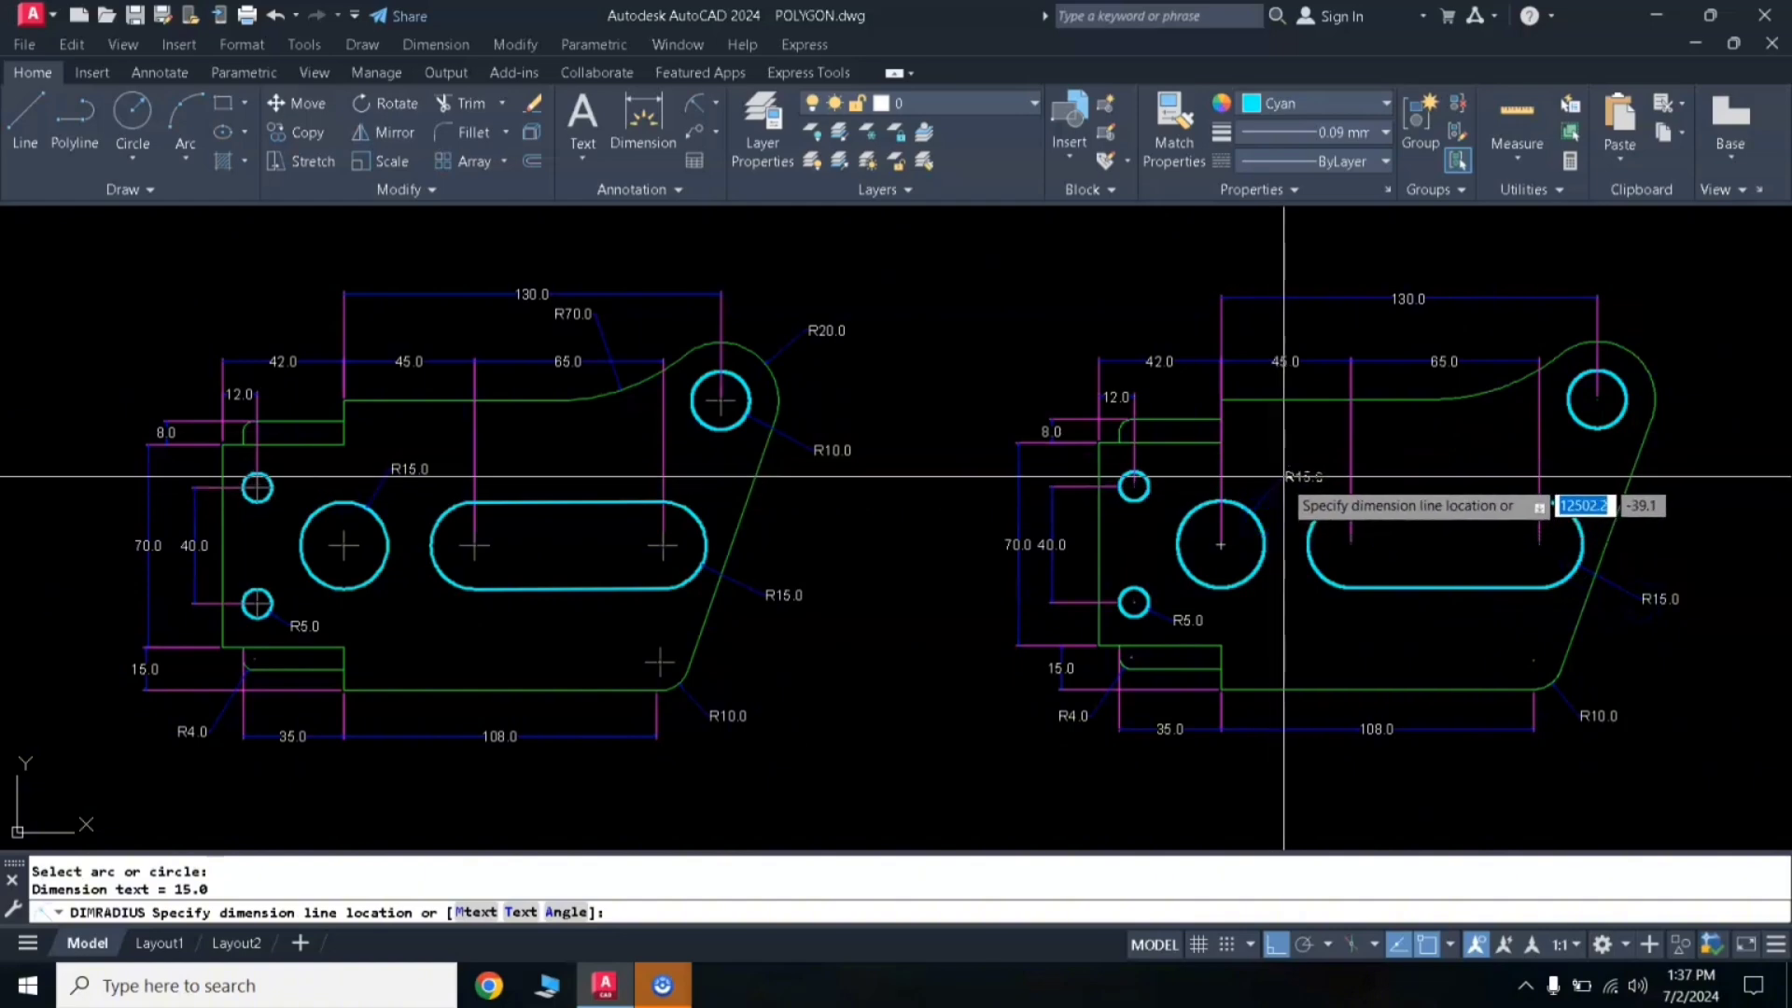
left_click(1284, 477)
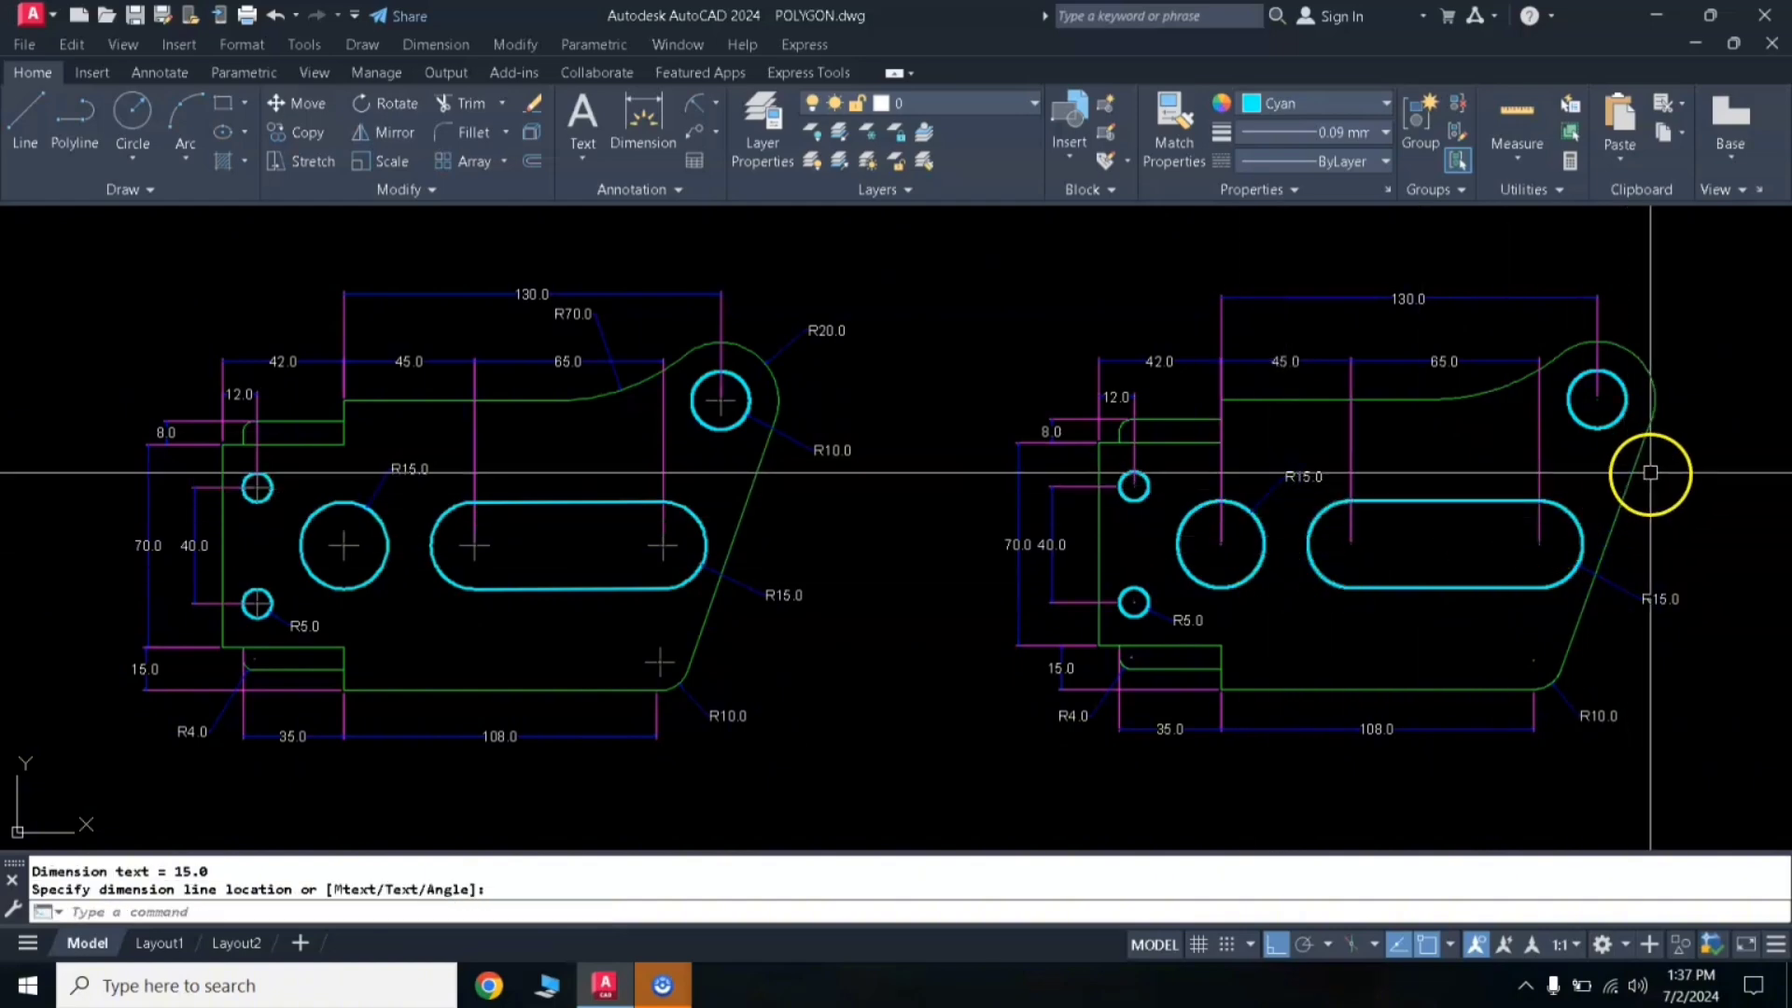
Step: Add R10.0 on the upper-right hole, R20.0 on the top-right corner, and R70.0 on the top curve
key("Return")
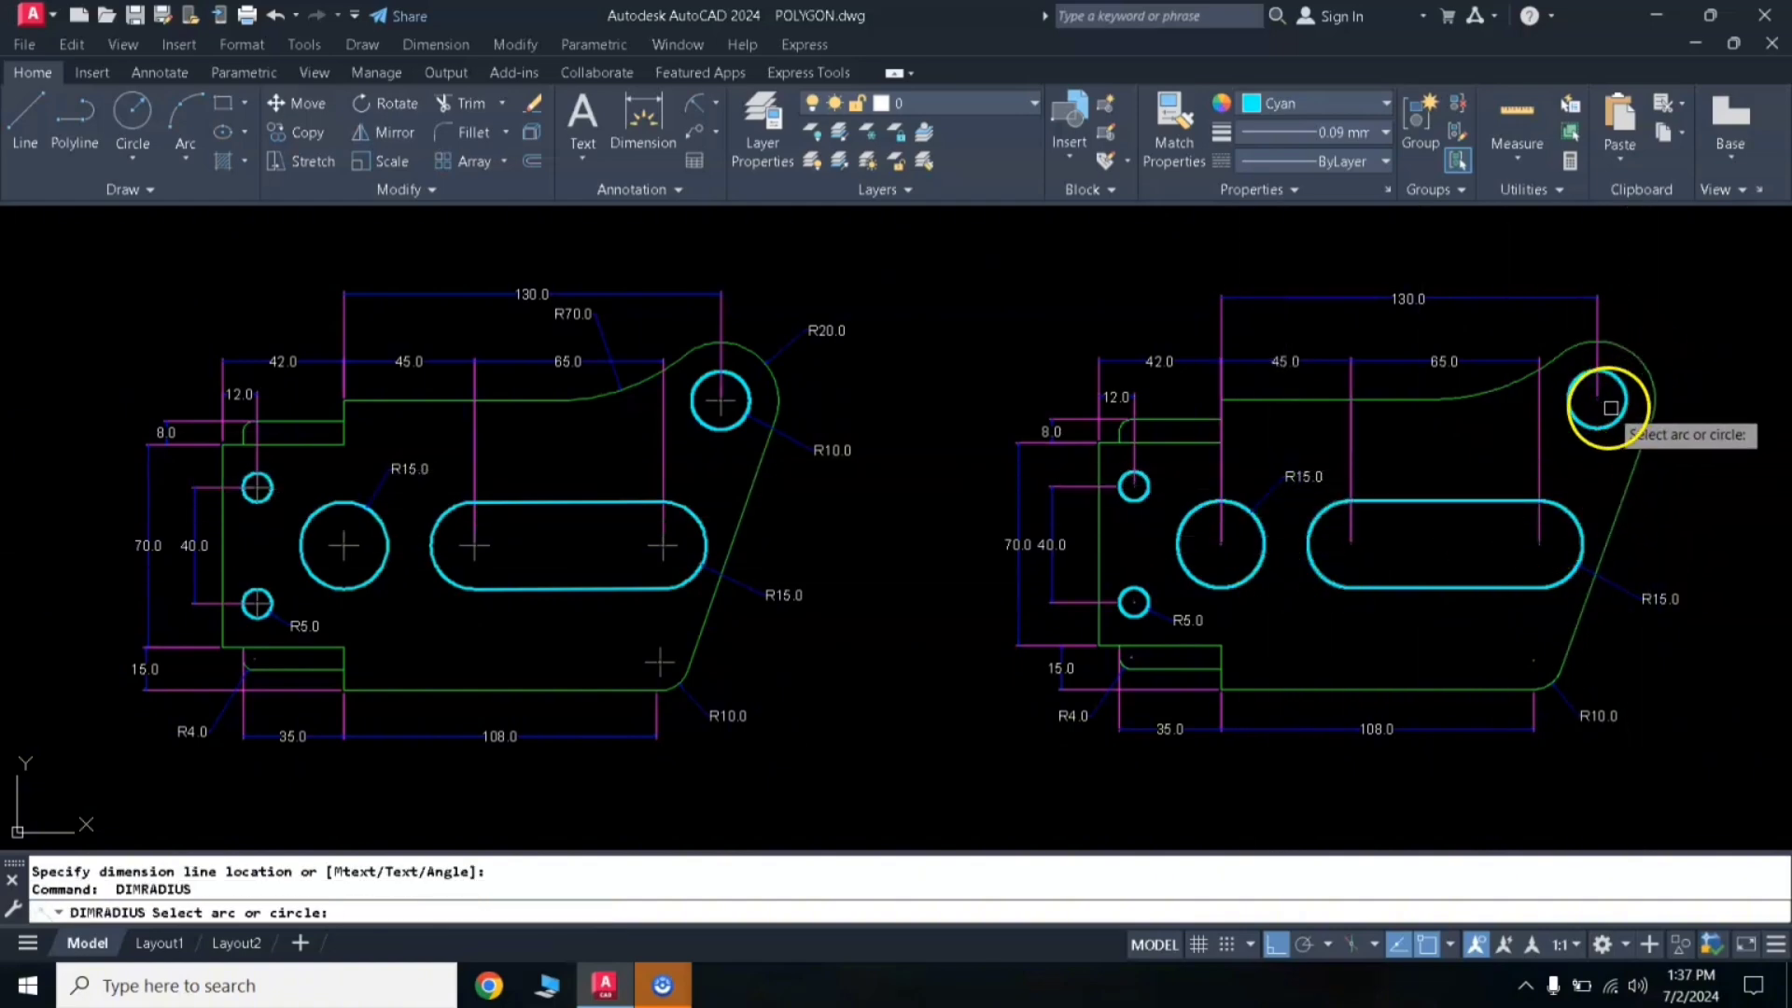
left_click(1616, 421)
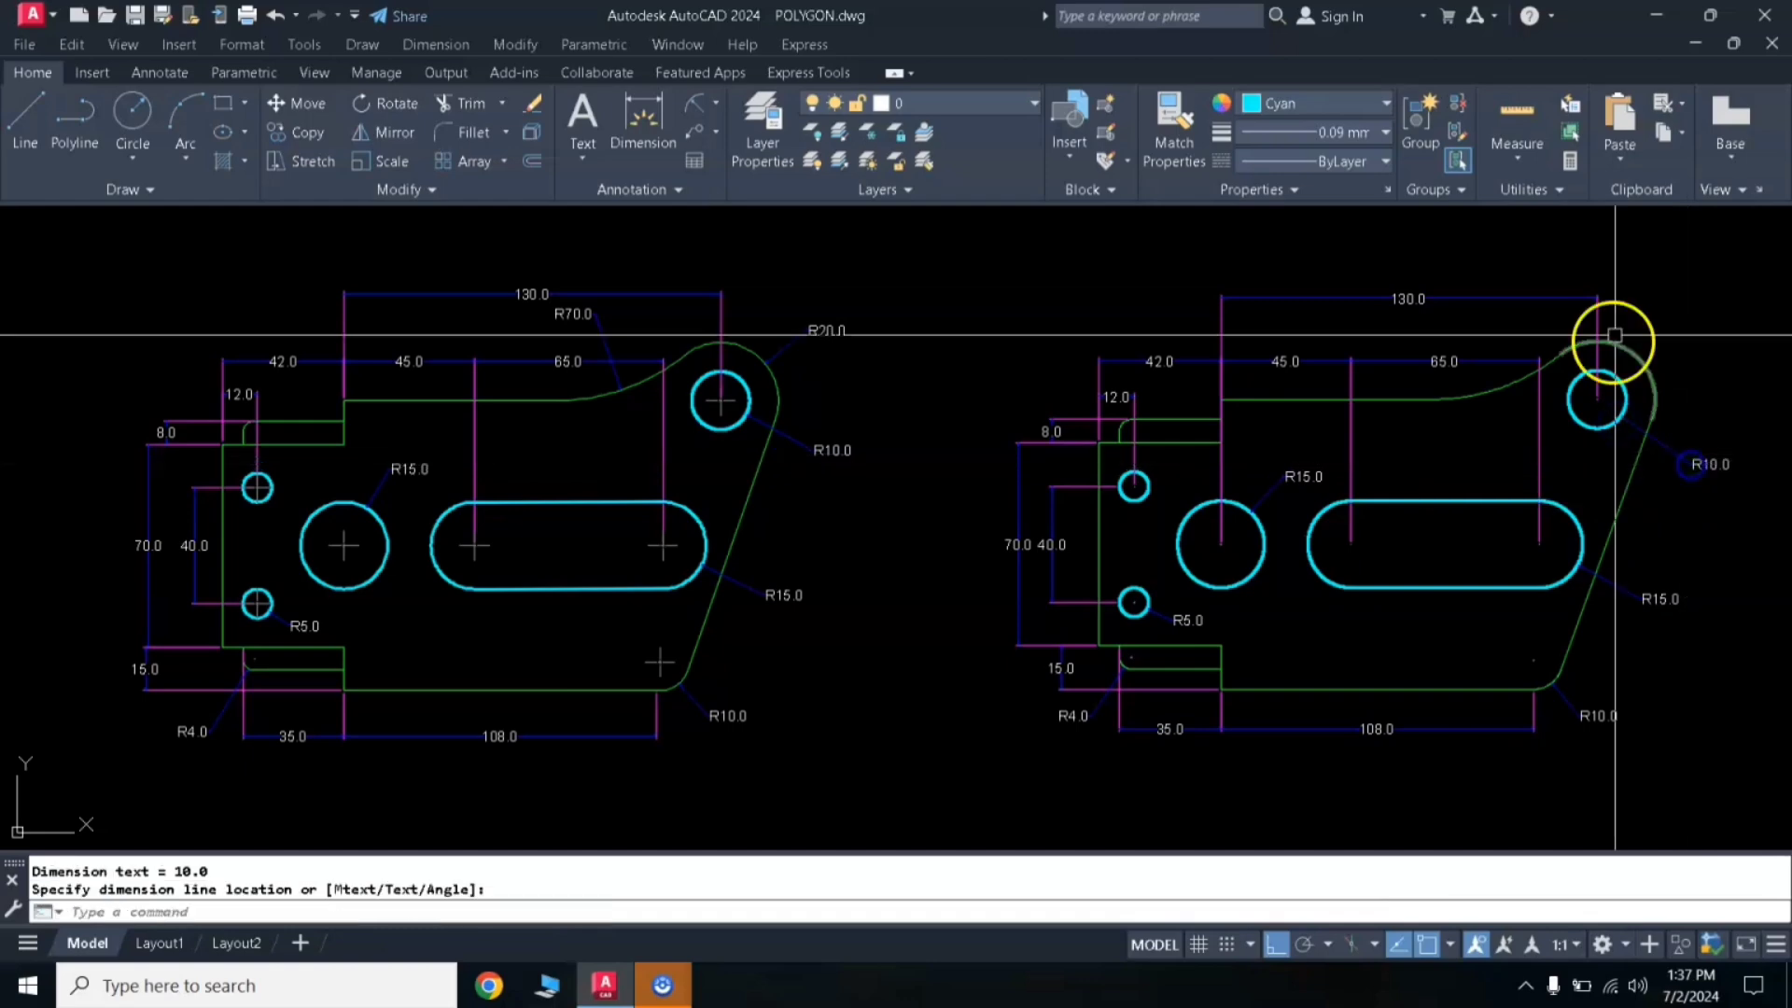
left_click(1663, 392)
key("Return")
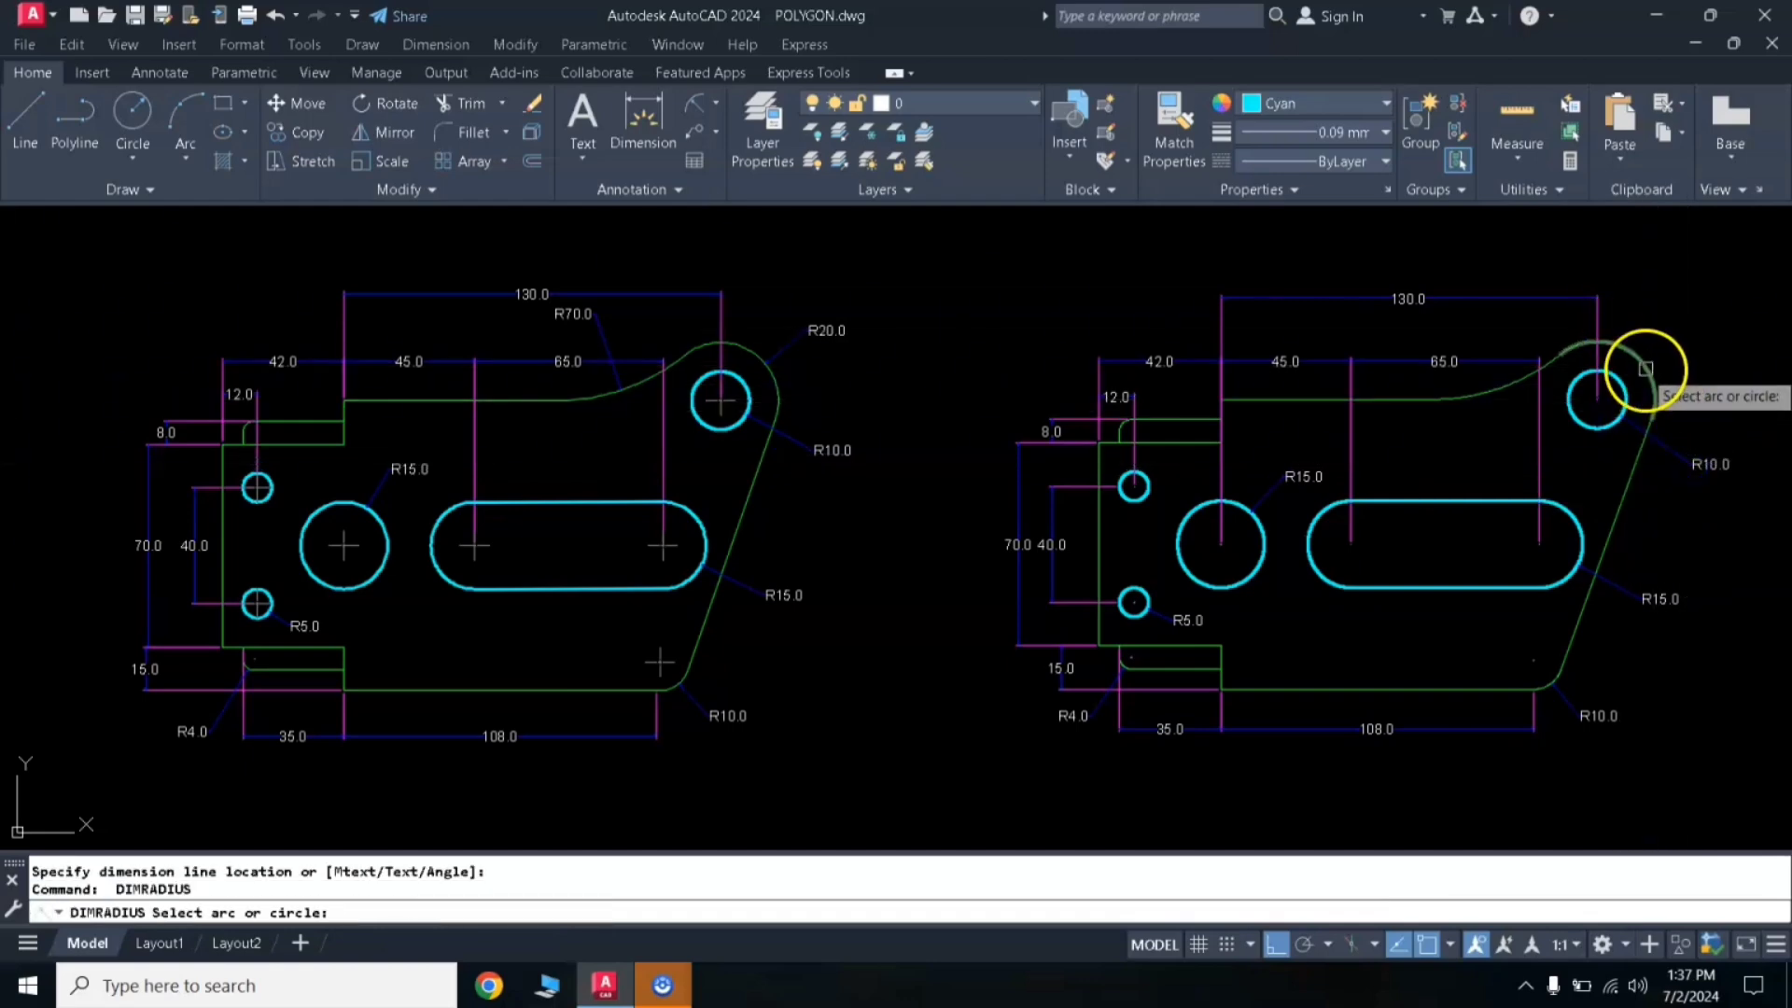
left_click(1645, 369)
left_click(1673, 331)
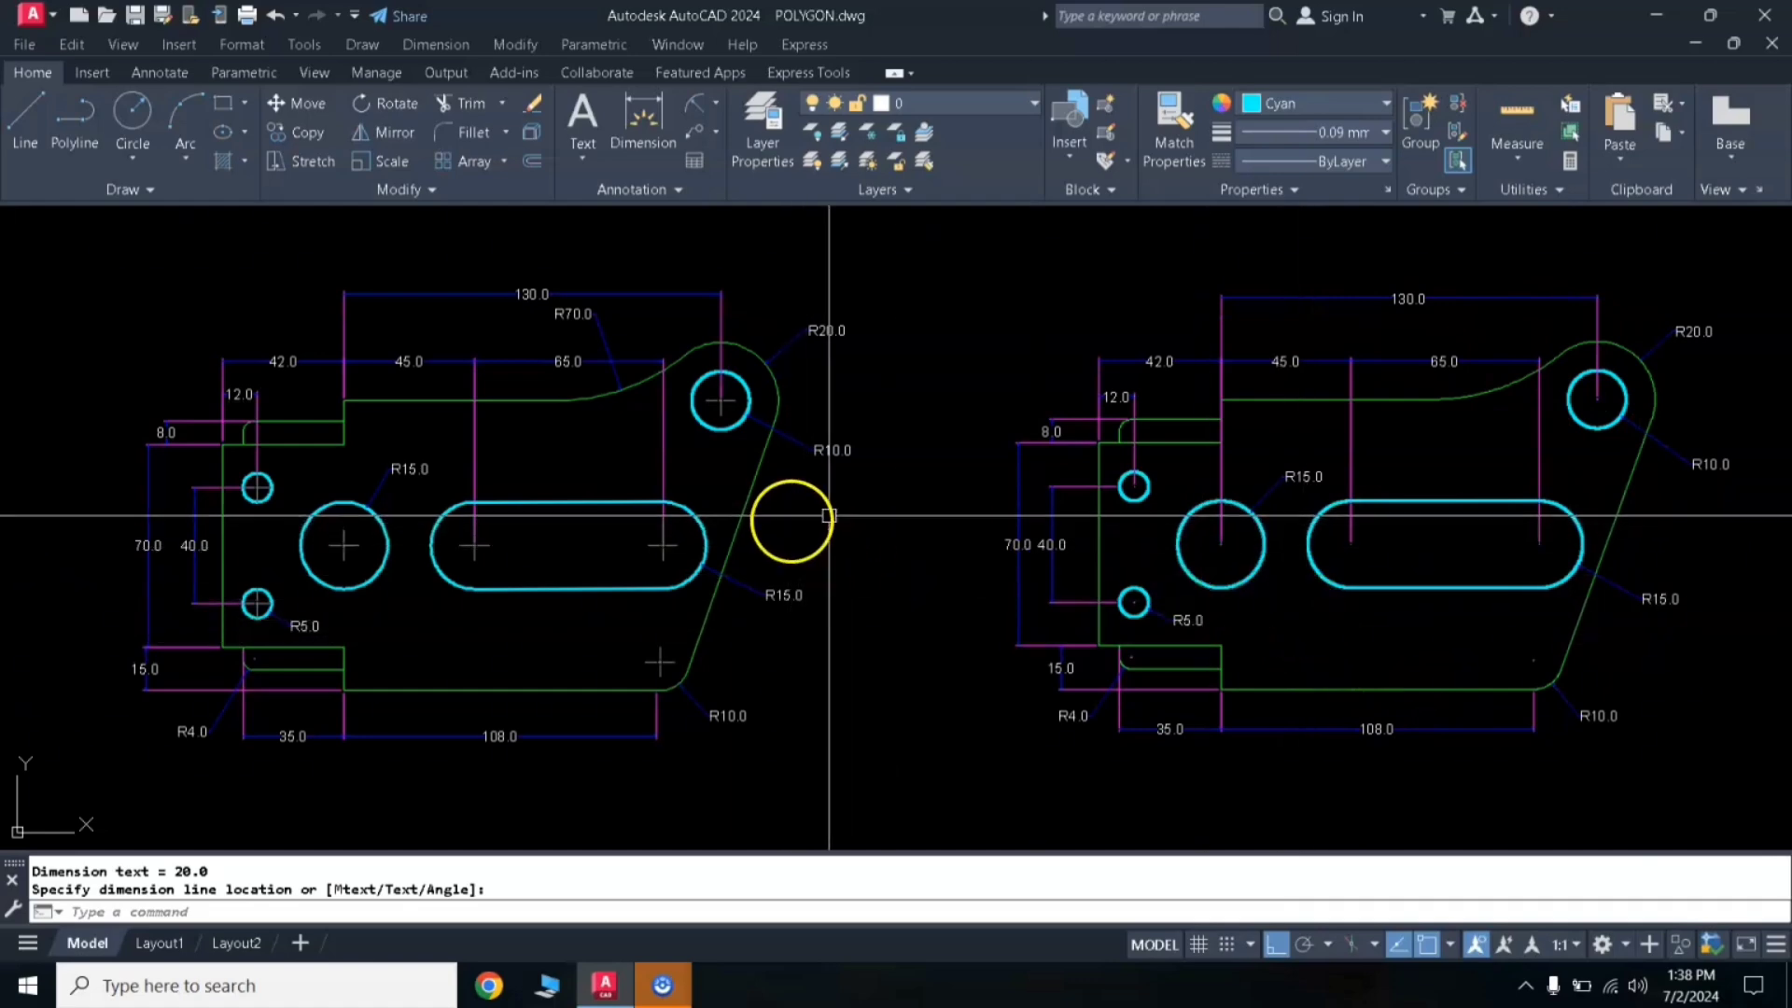
left_click(1500, 388)
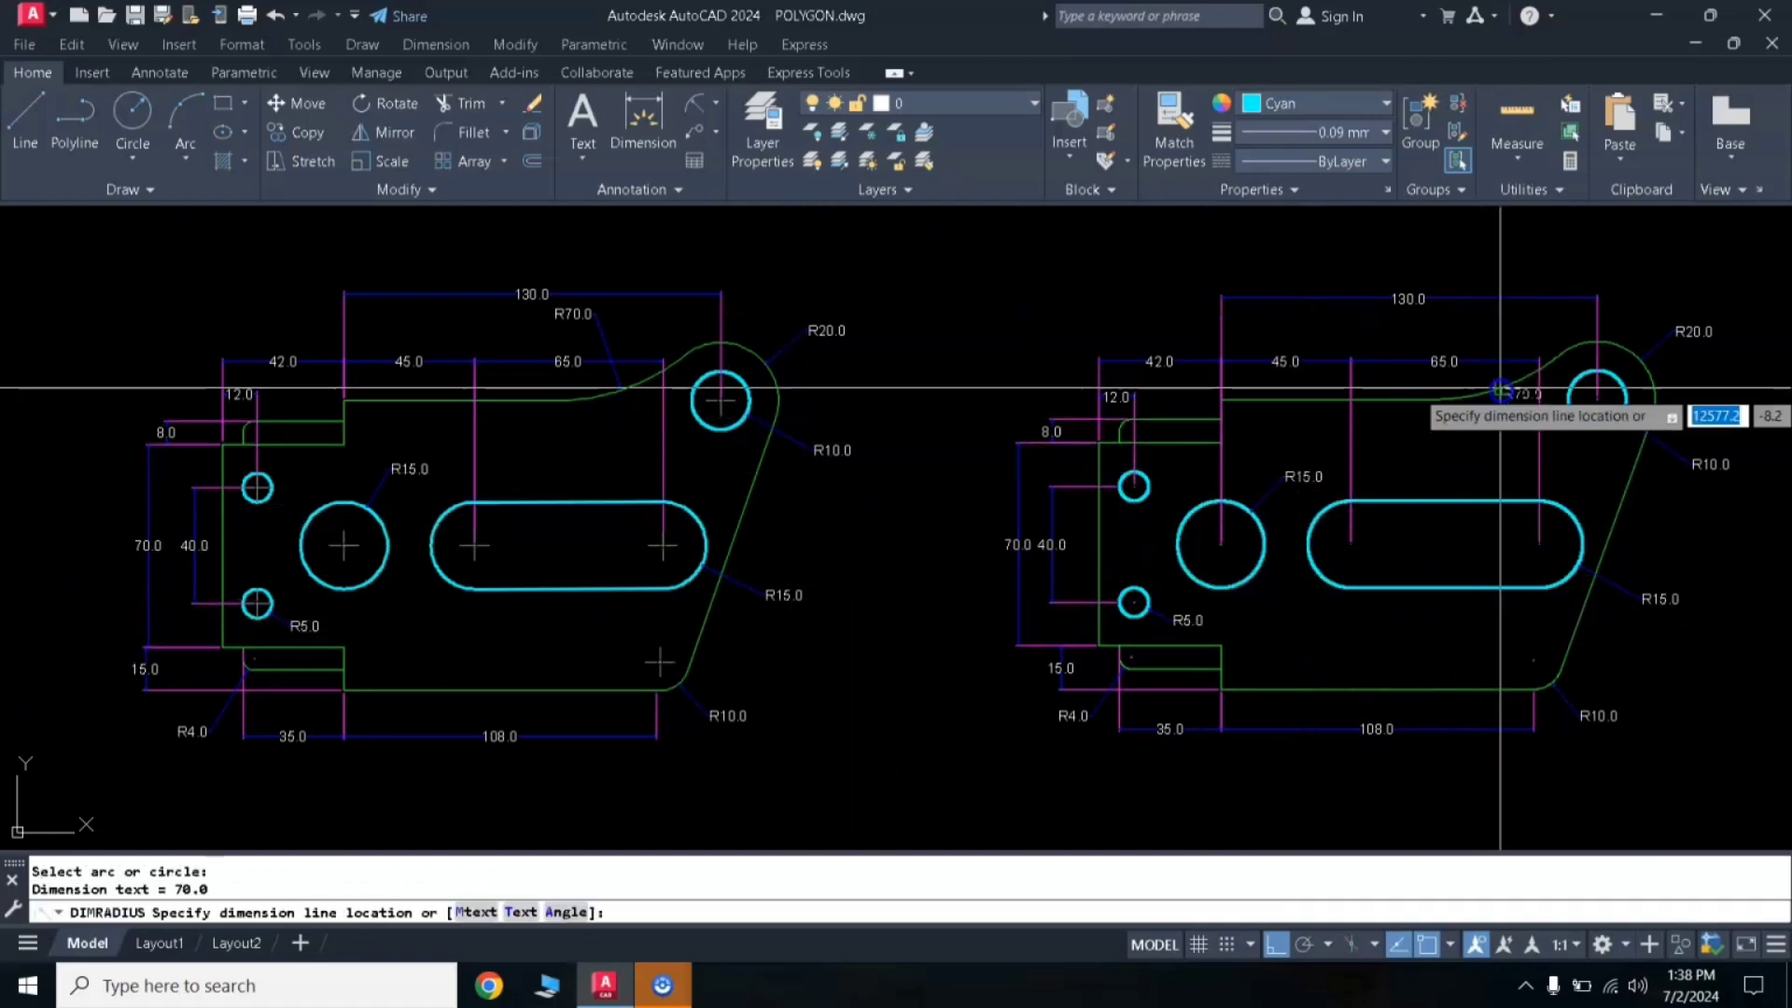
left_click(1498, 330)
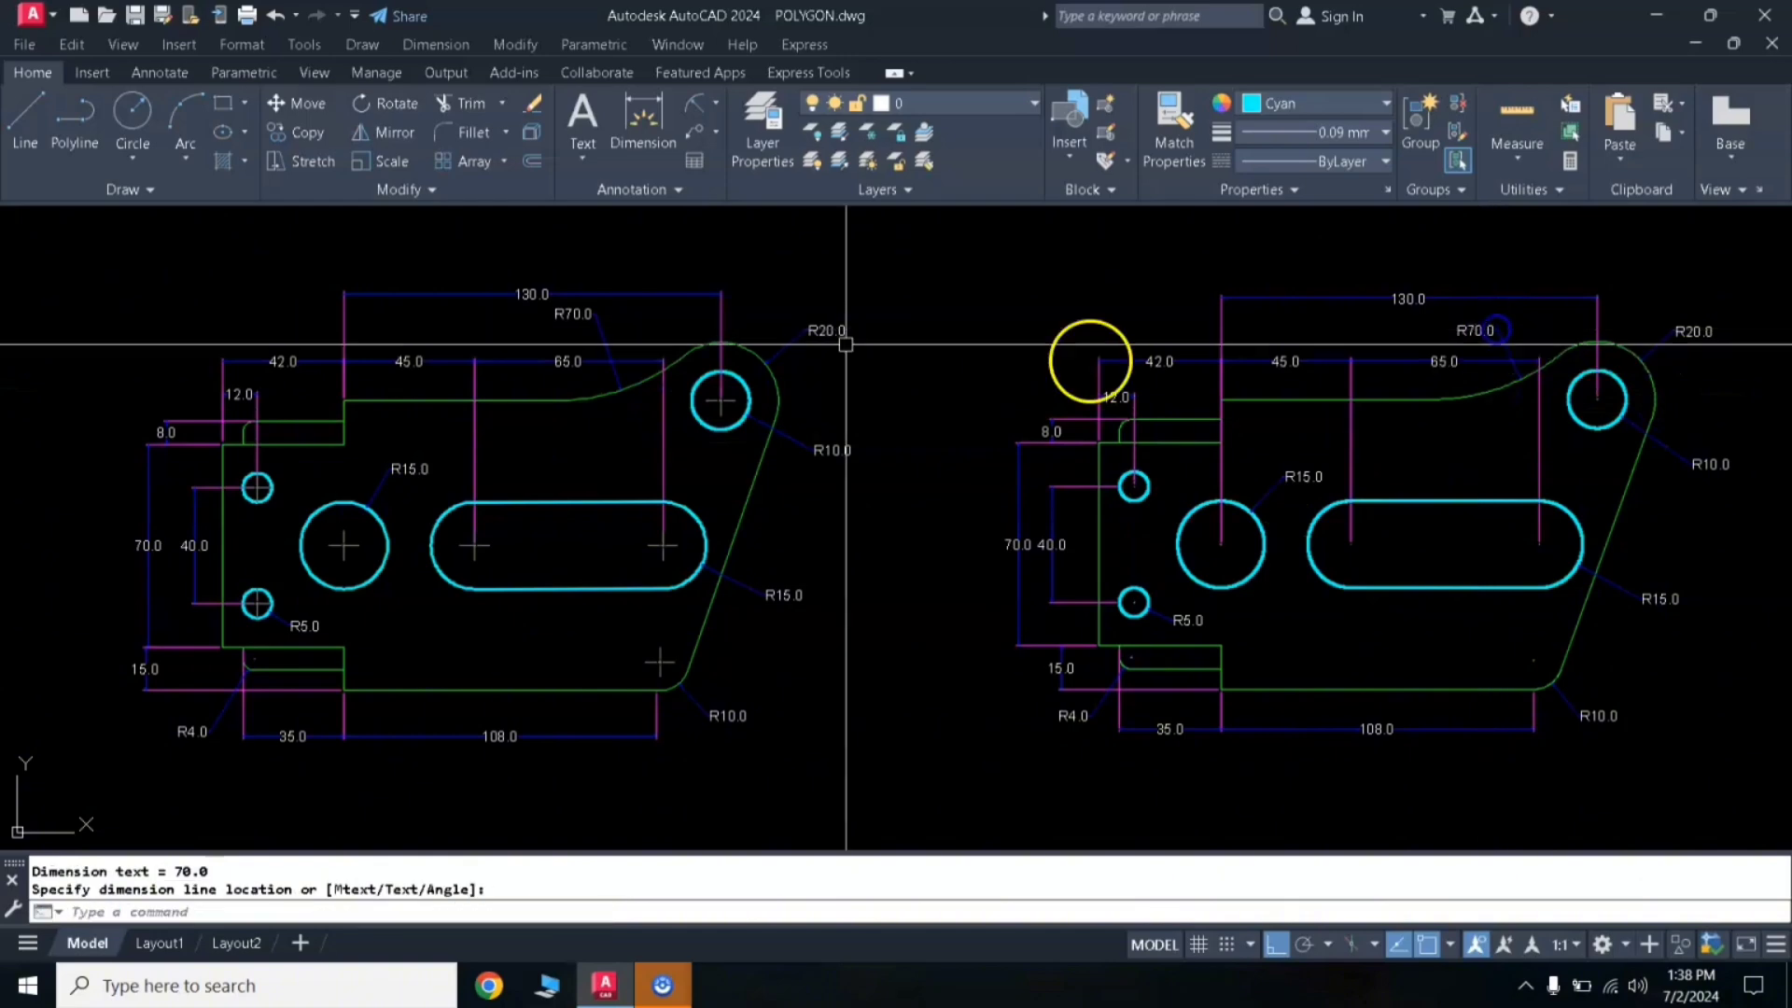
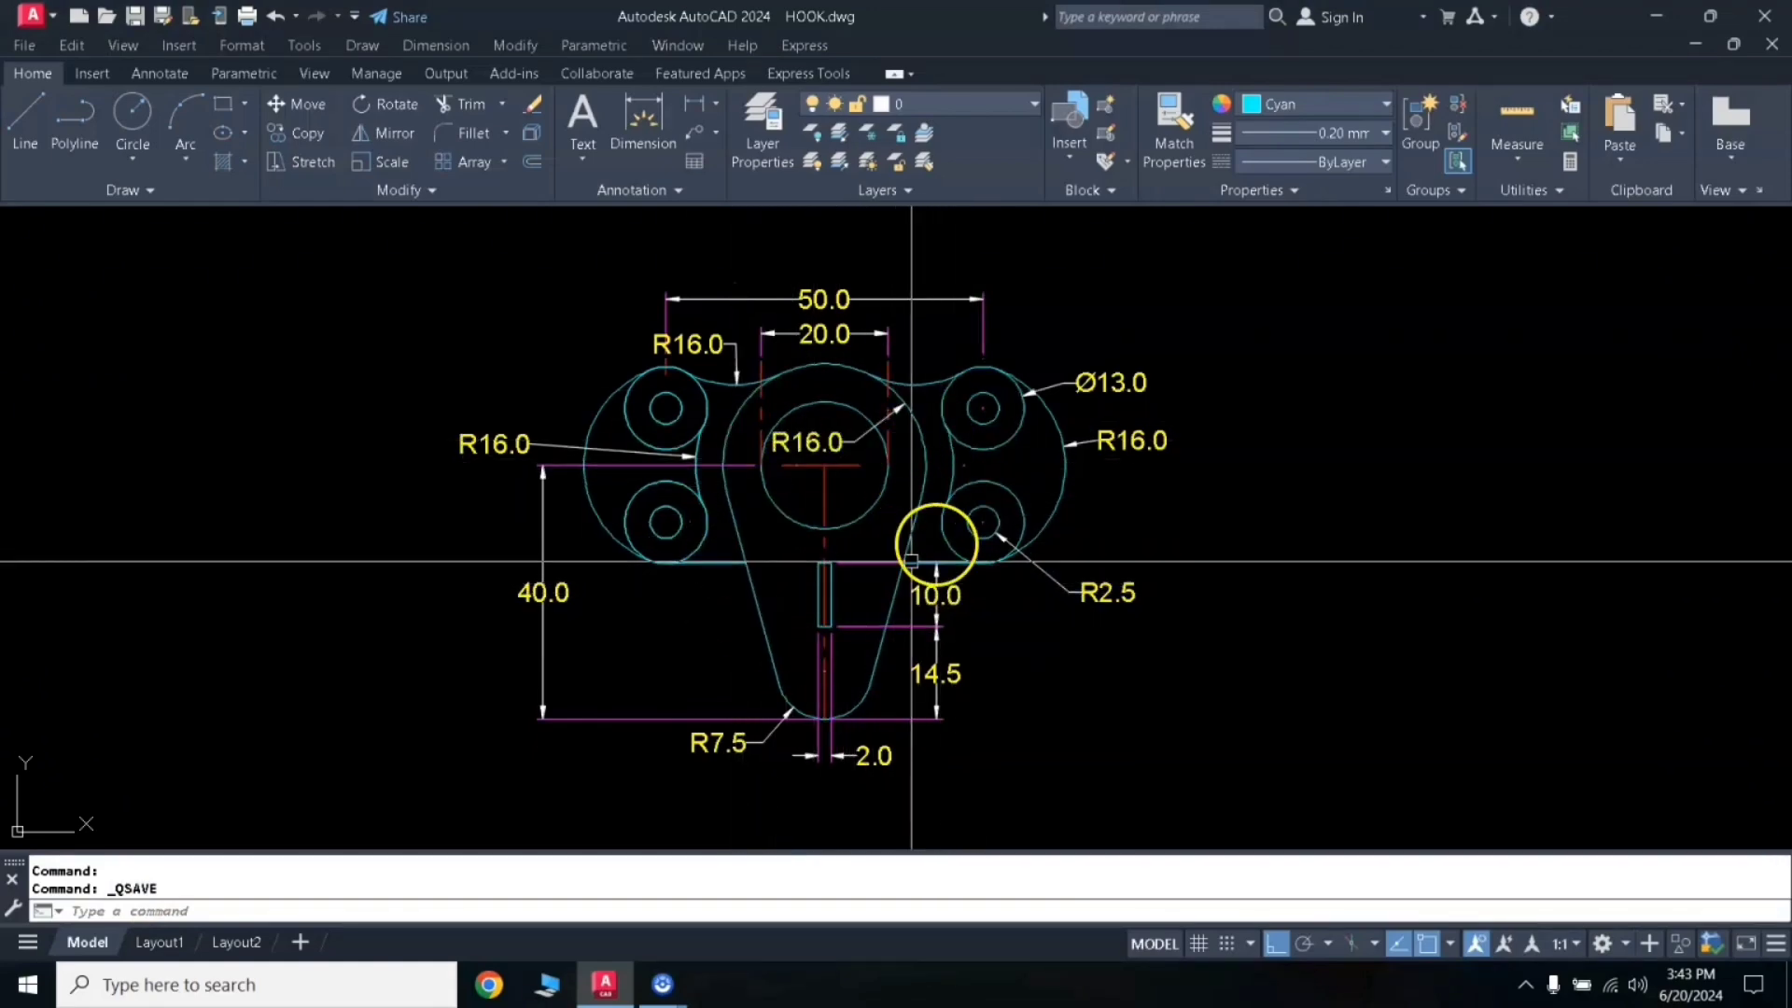
Step: Draw a horizontal line in the cleared space to the right of the original plate
mouse_move(912, 432)
middle_mouse_down()
mouse_move(854, 464)
mouse_move(880, 444)
middle_mouse_up()
middle_click_drag(781, 508, 750, 497)
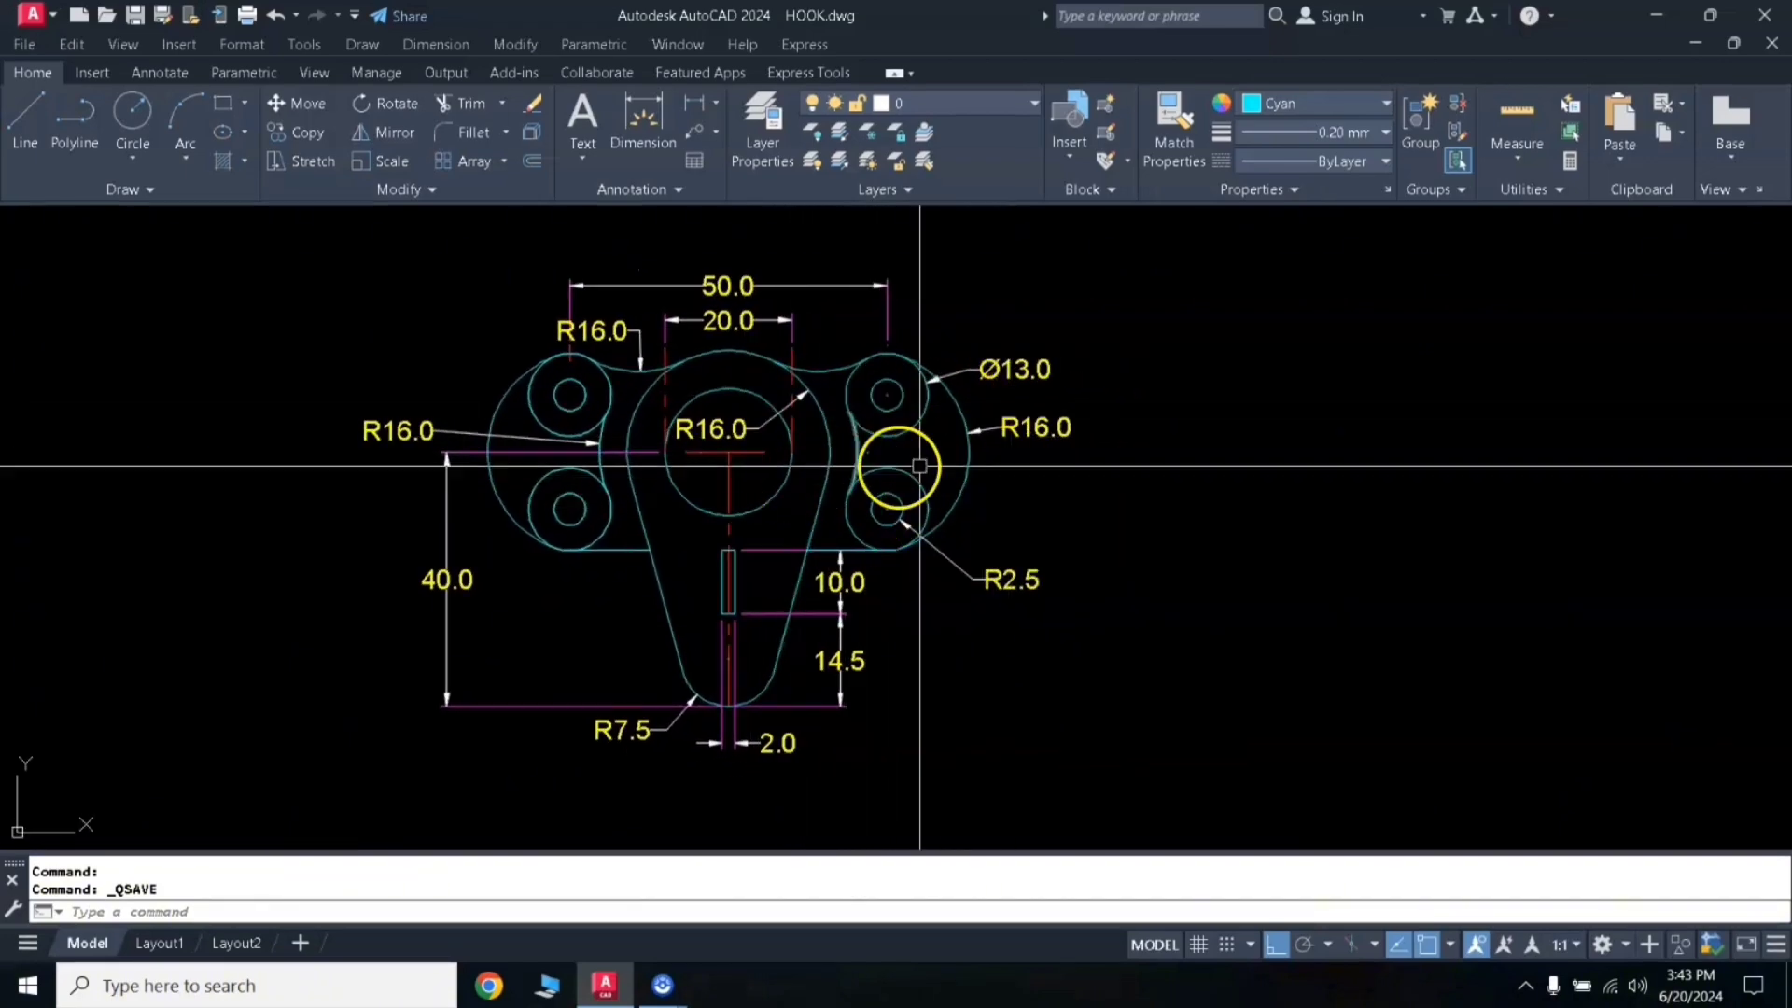
middle_click_drag(965, 464, 796, 467)
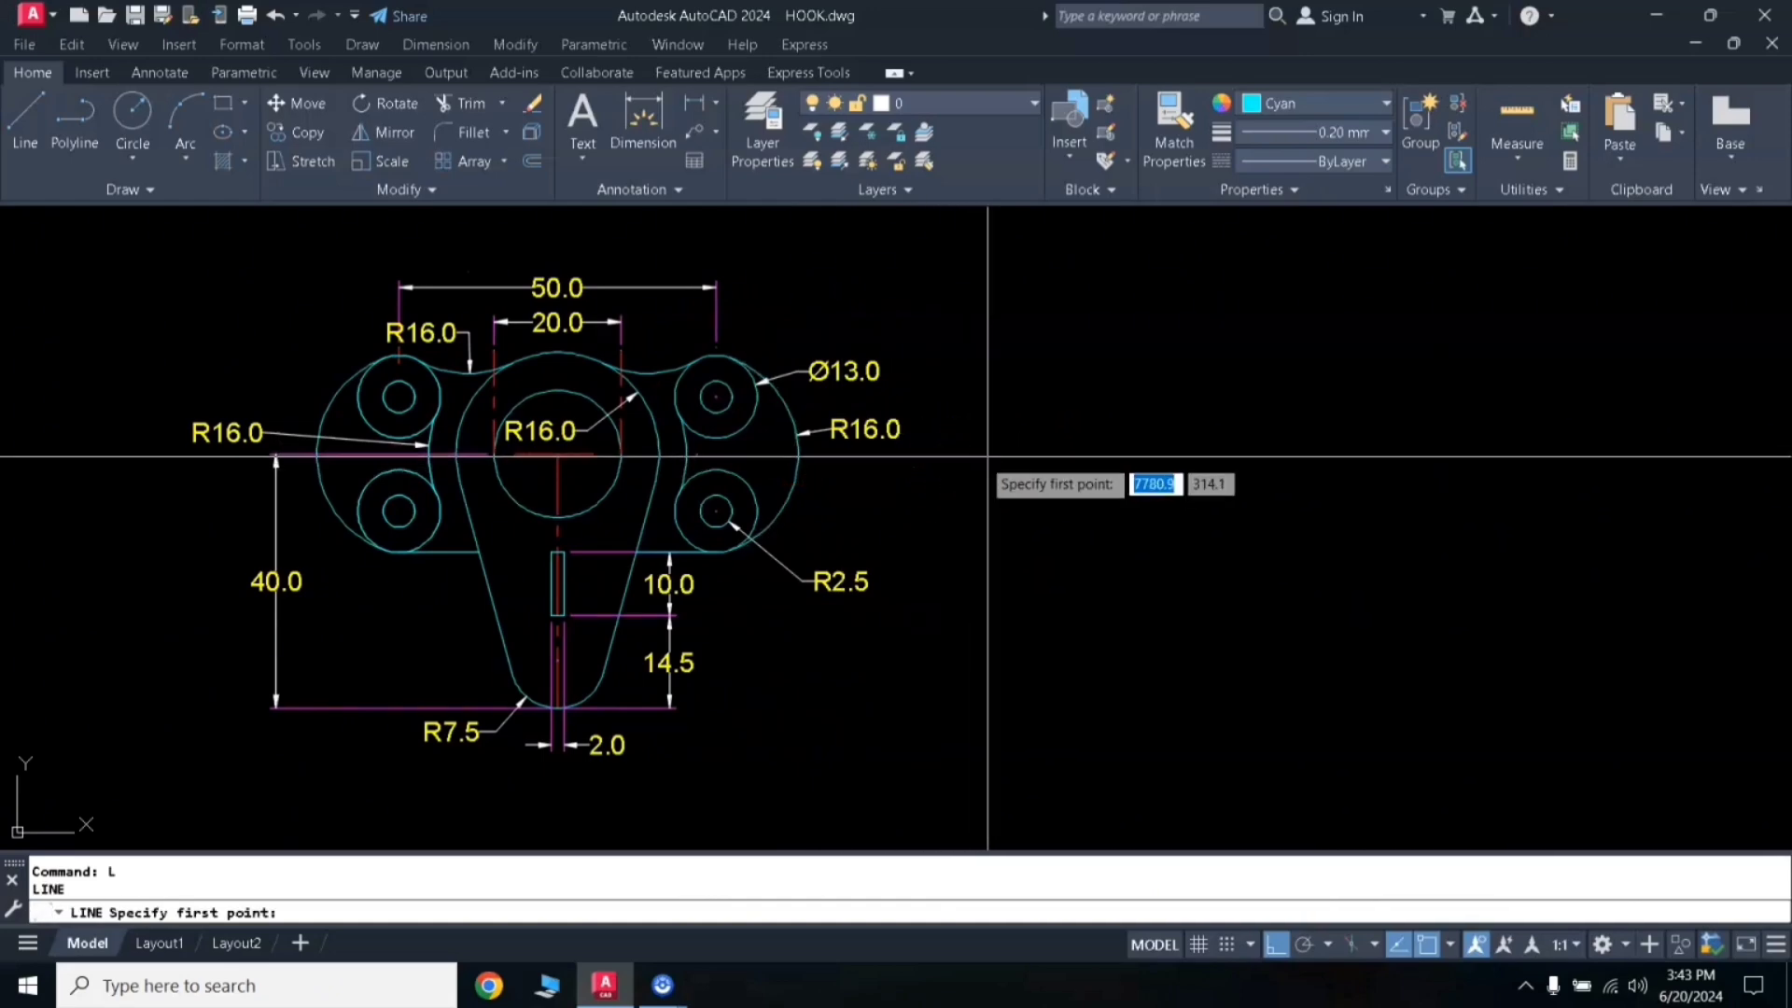
left_click(1612, 506)
key("Return")
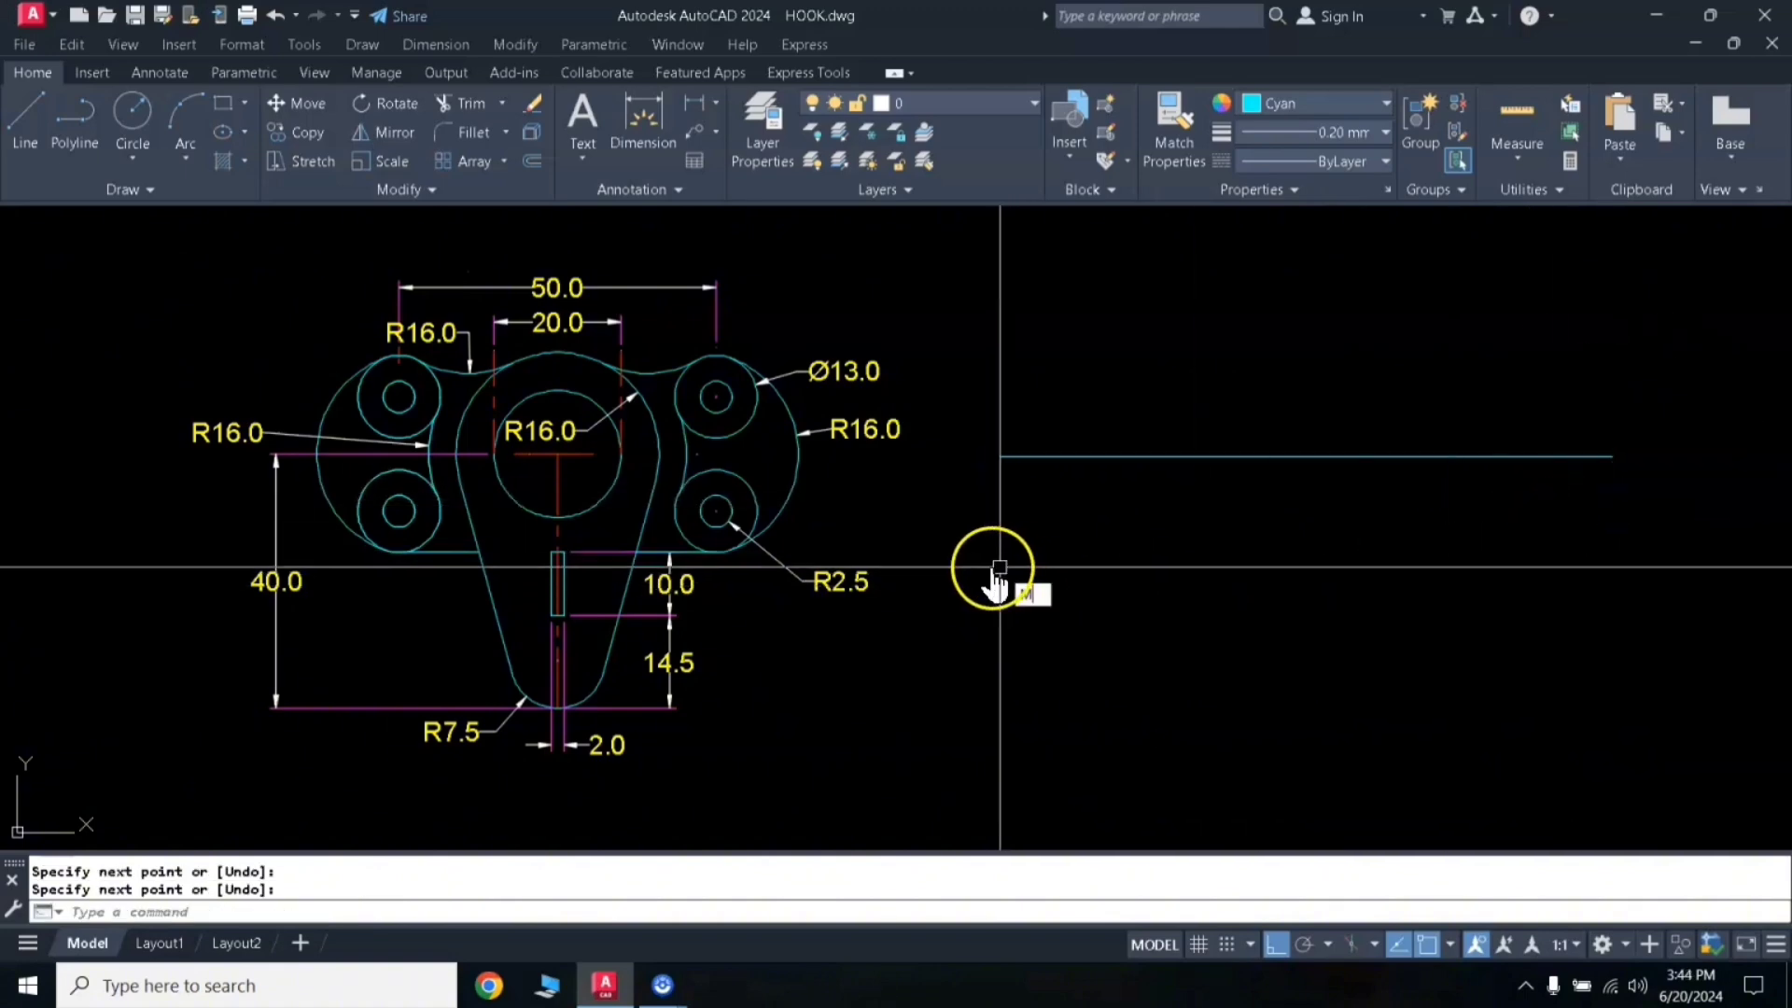
Step: Match the original red dash-dot centre-line properties onto the new line with MA
type("a")
key("Return")
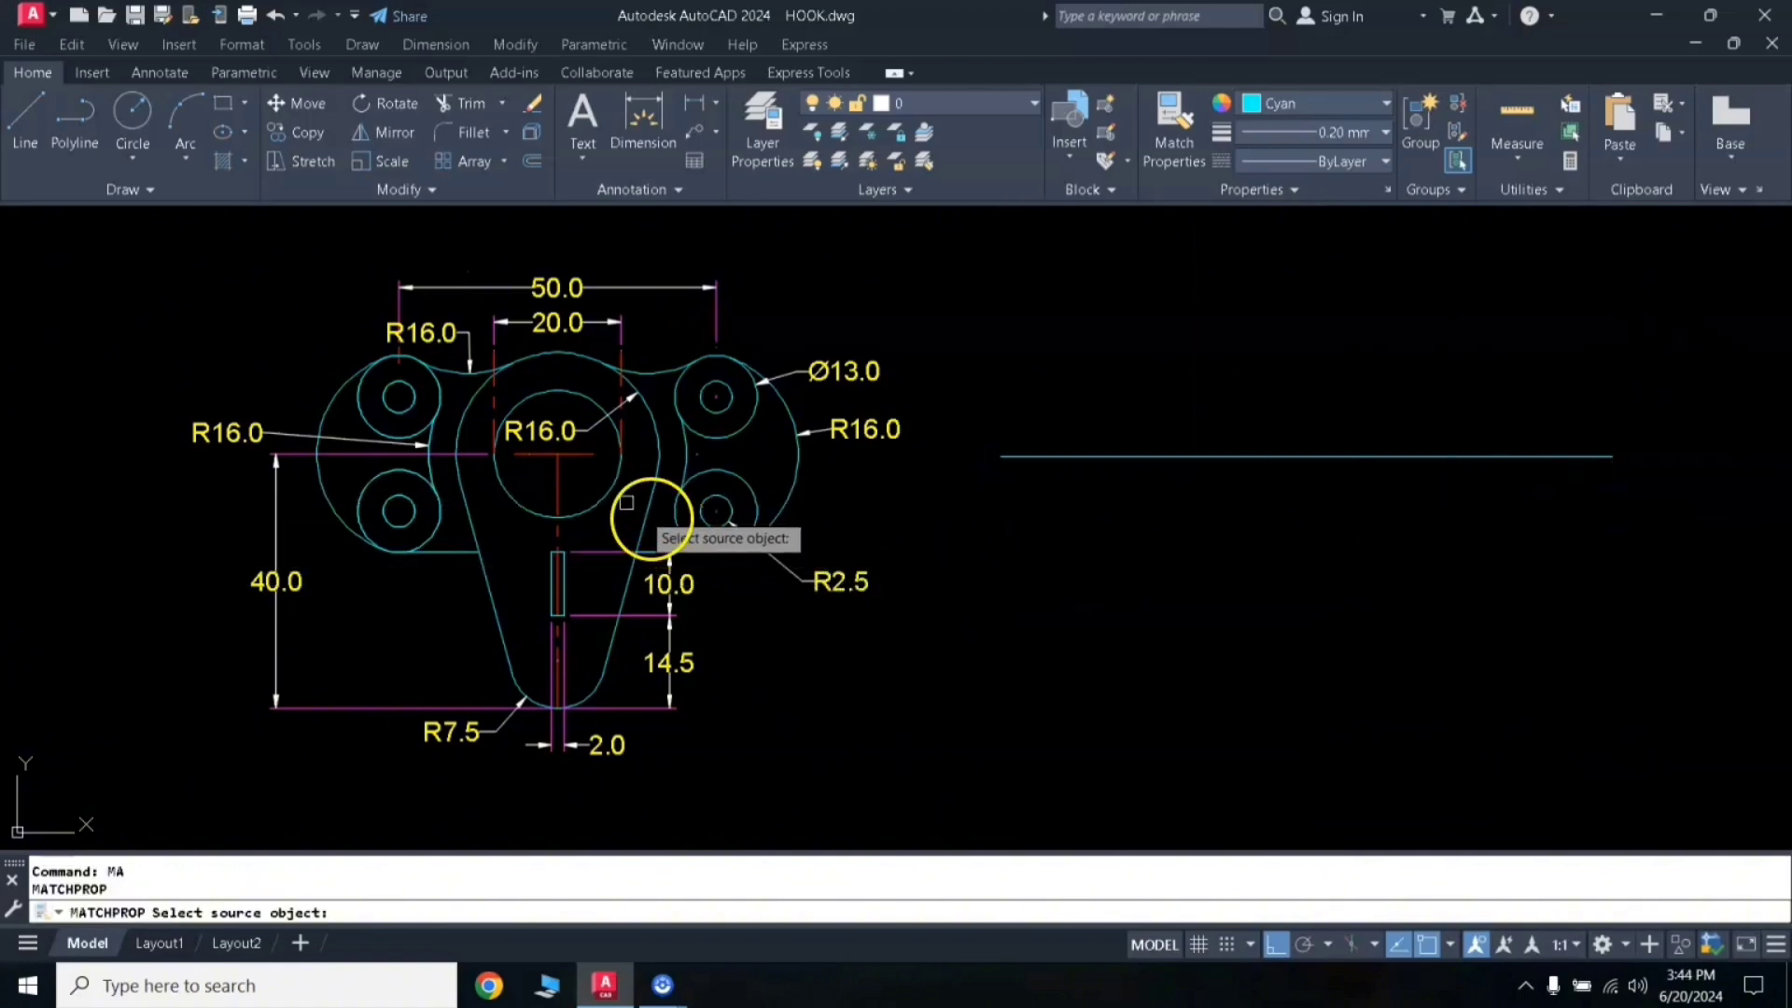
left_click(584, 464)
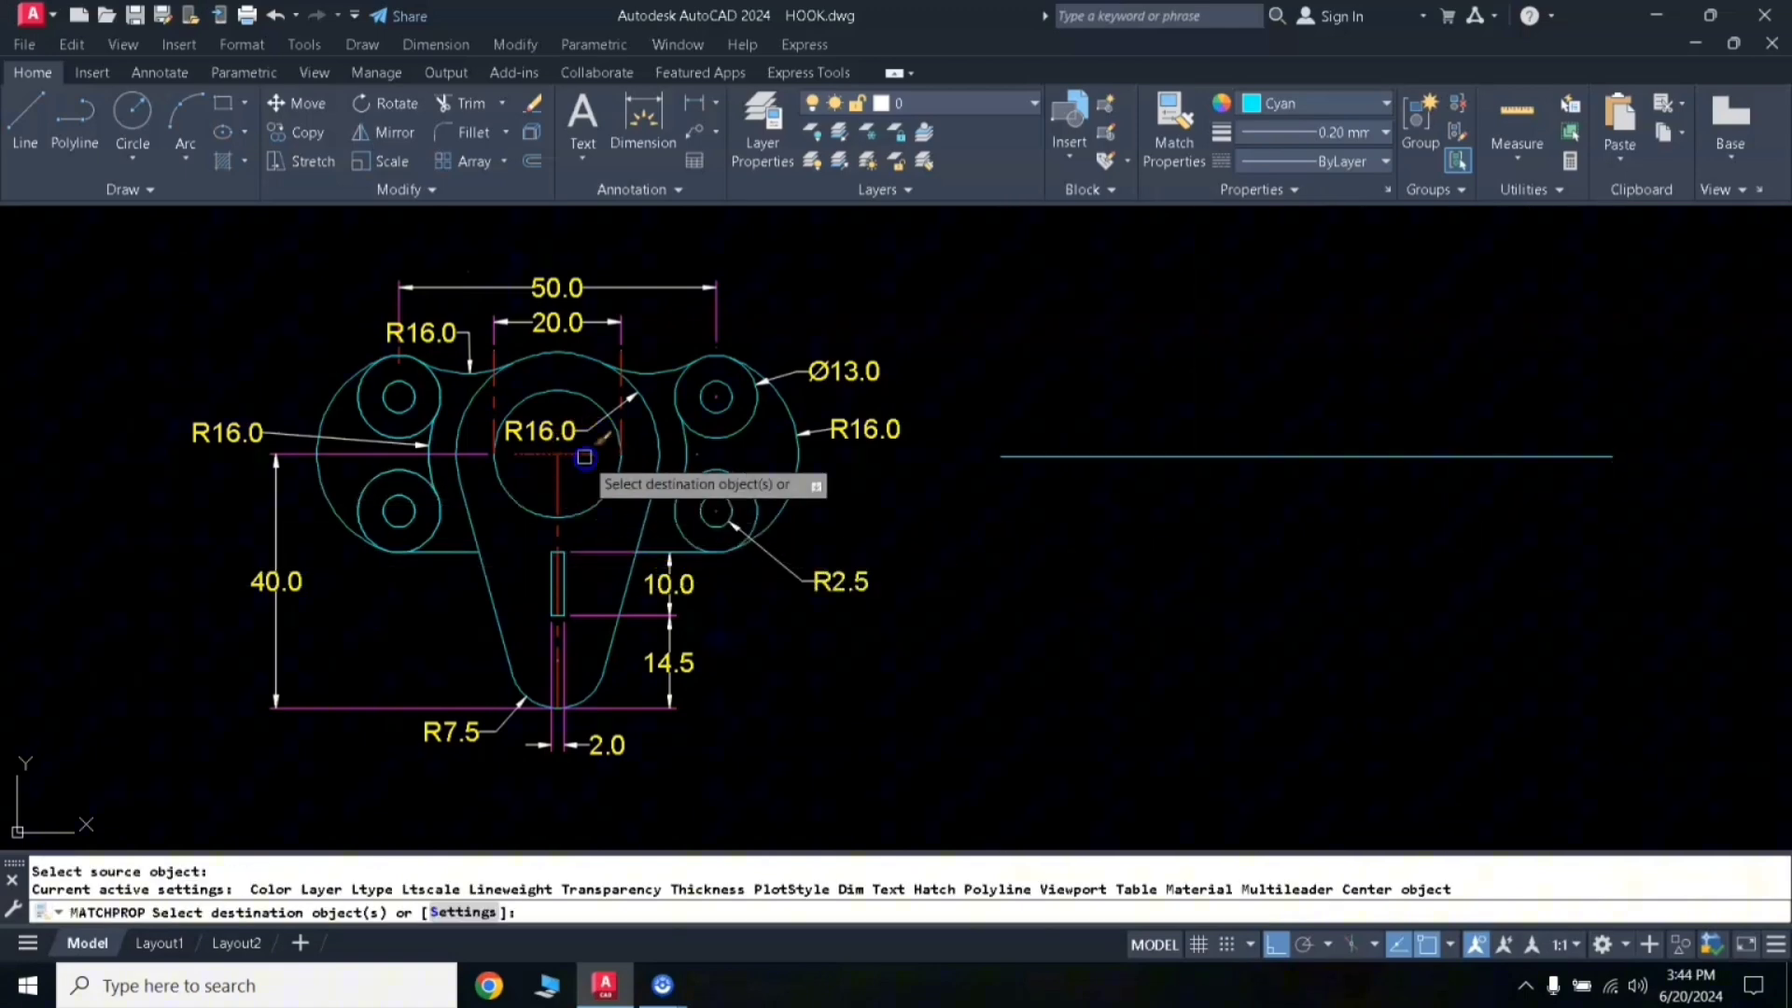
left_click(1080, 458)
key("Return")
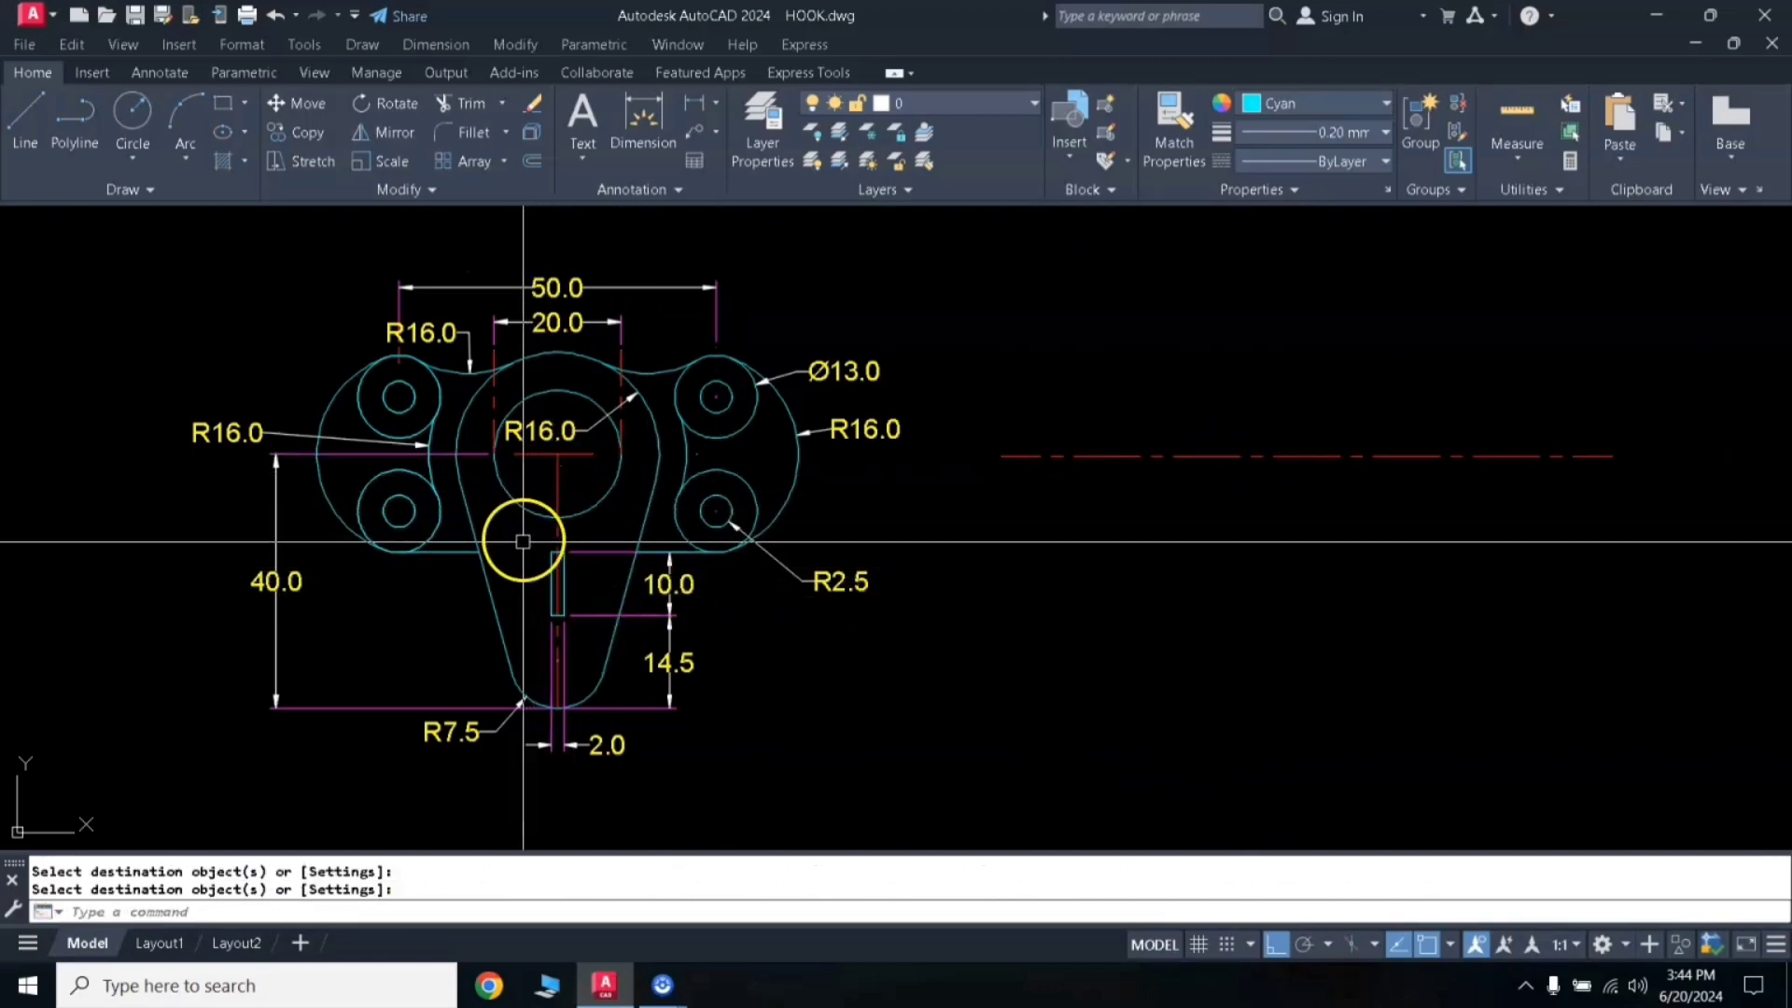
left_click(500, 451)
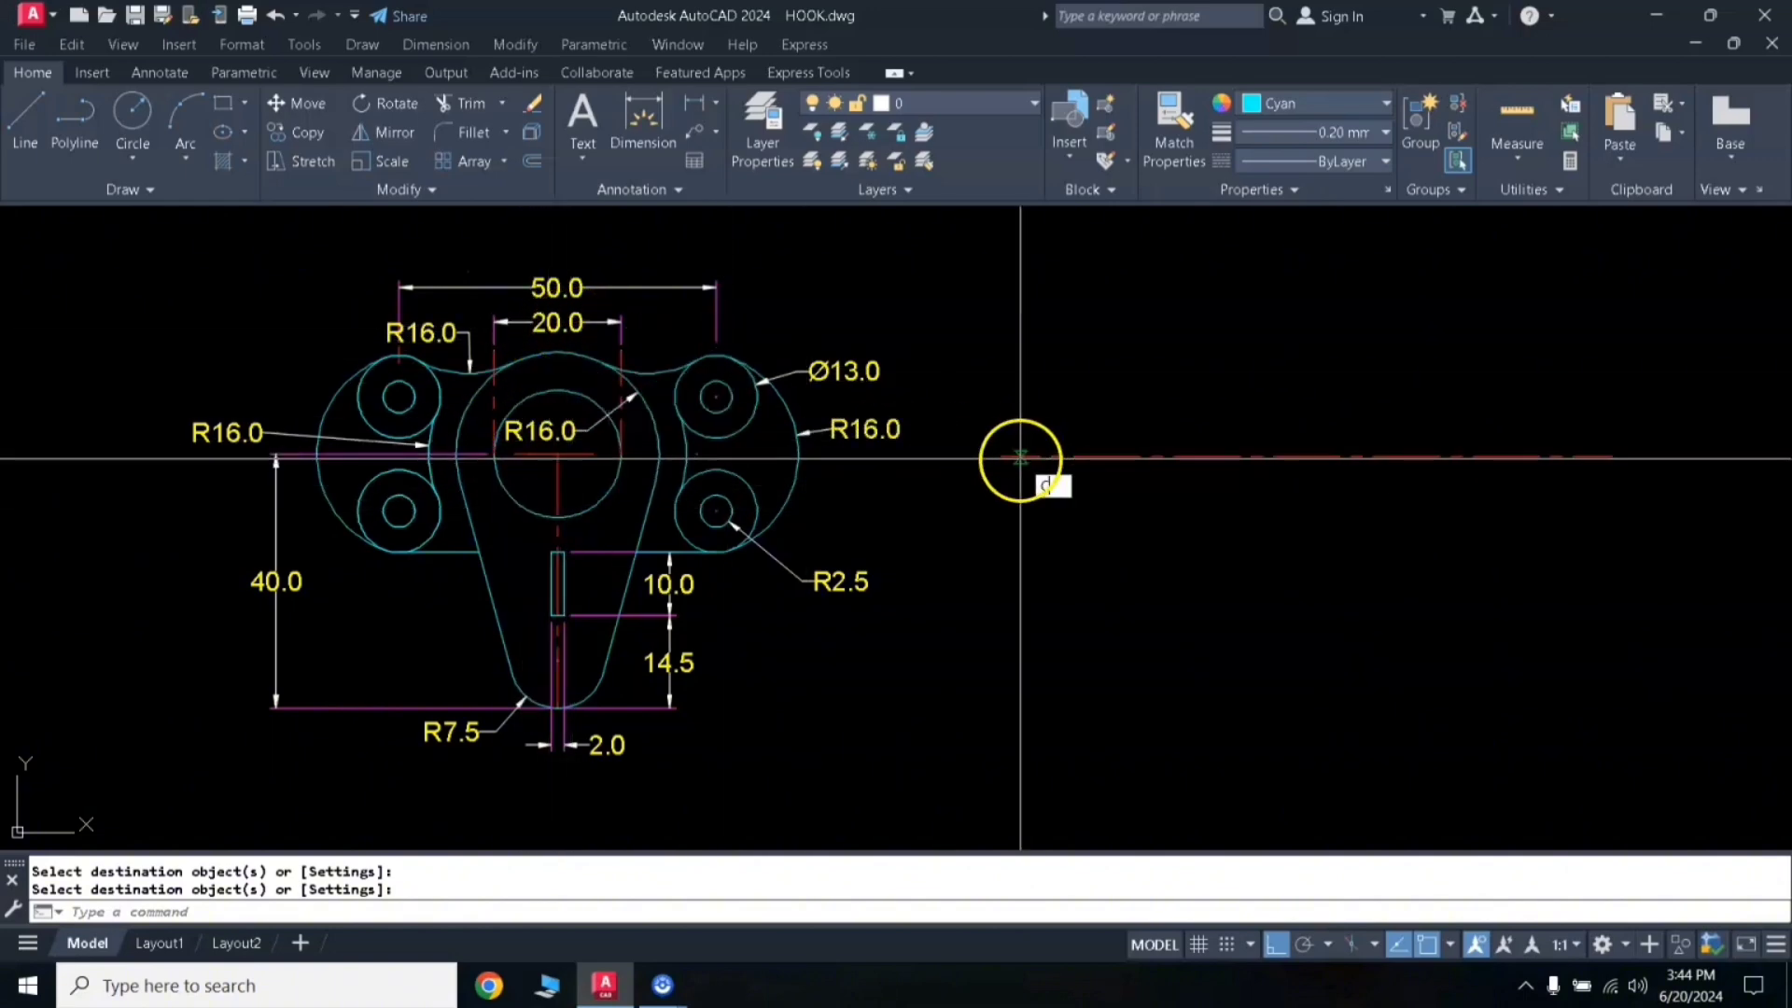
Step: Draw a diameter-20 circle centred on the new centre line
key("Return")
left_click(1296, 456)
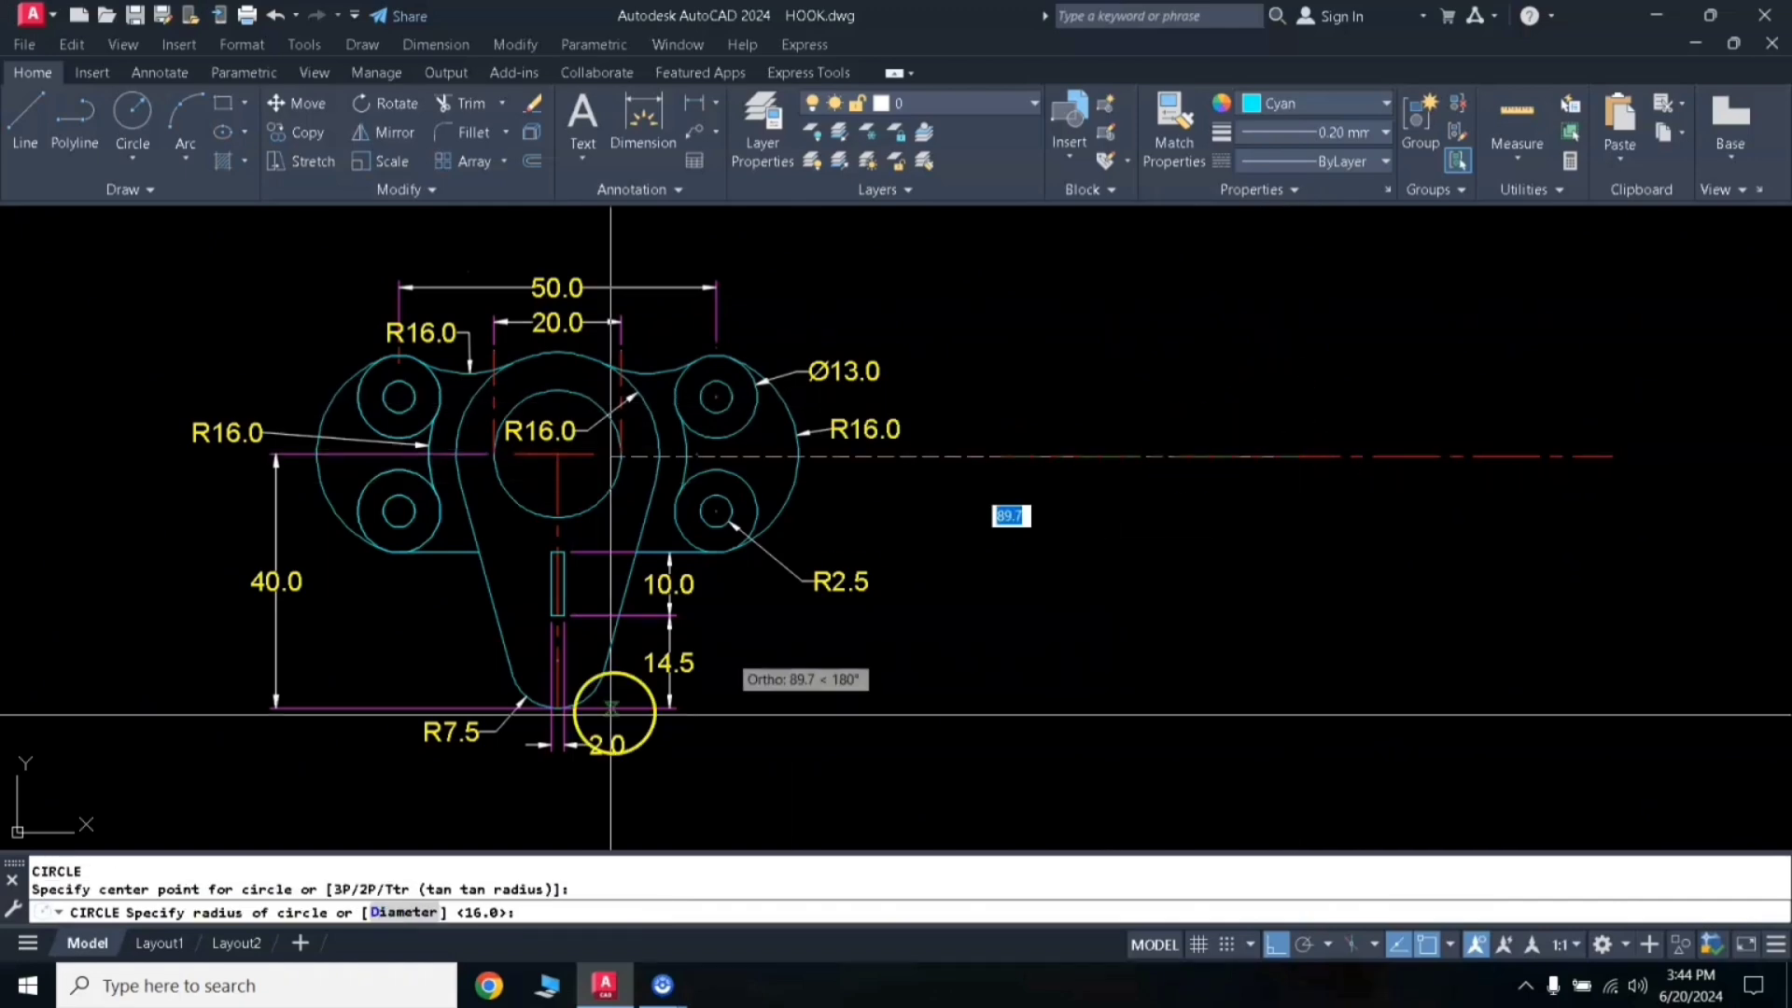
left_click(395, 915)
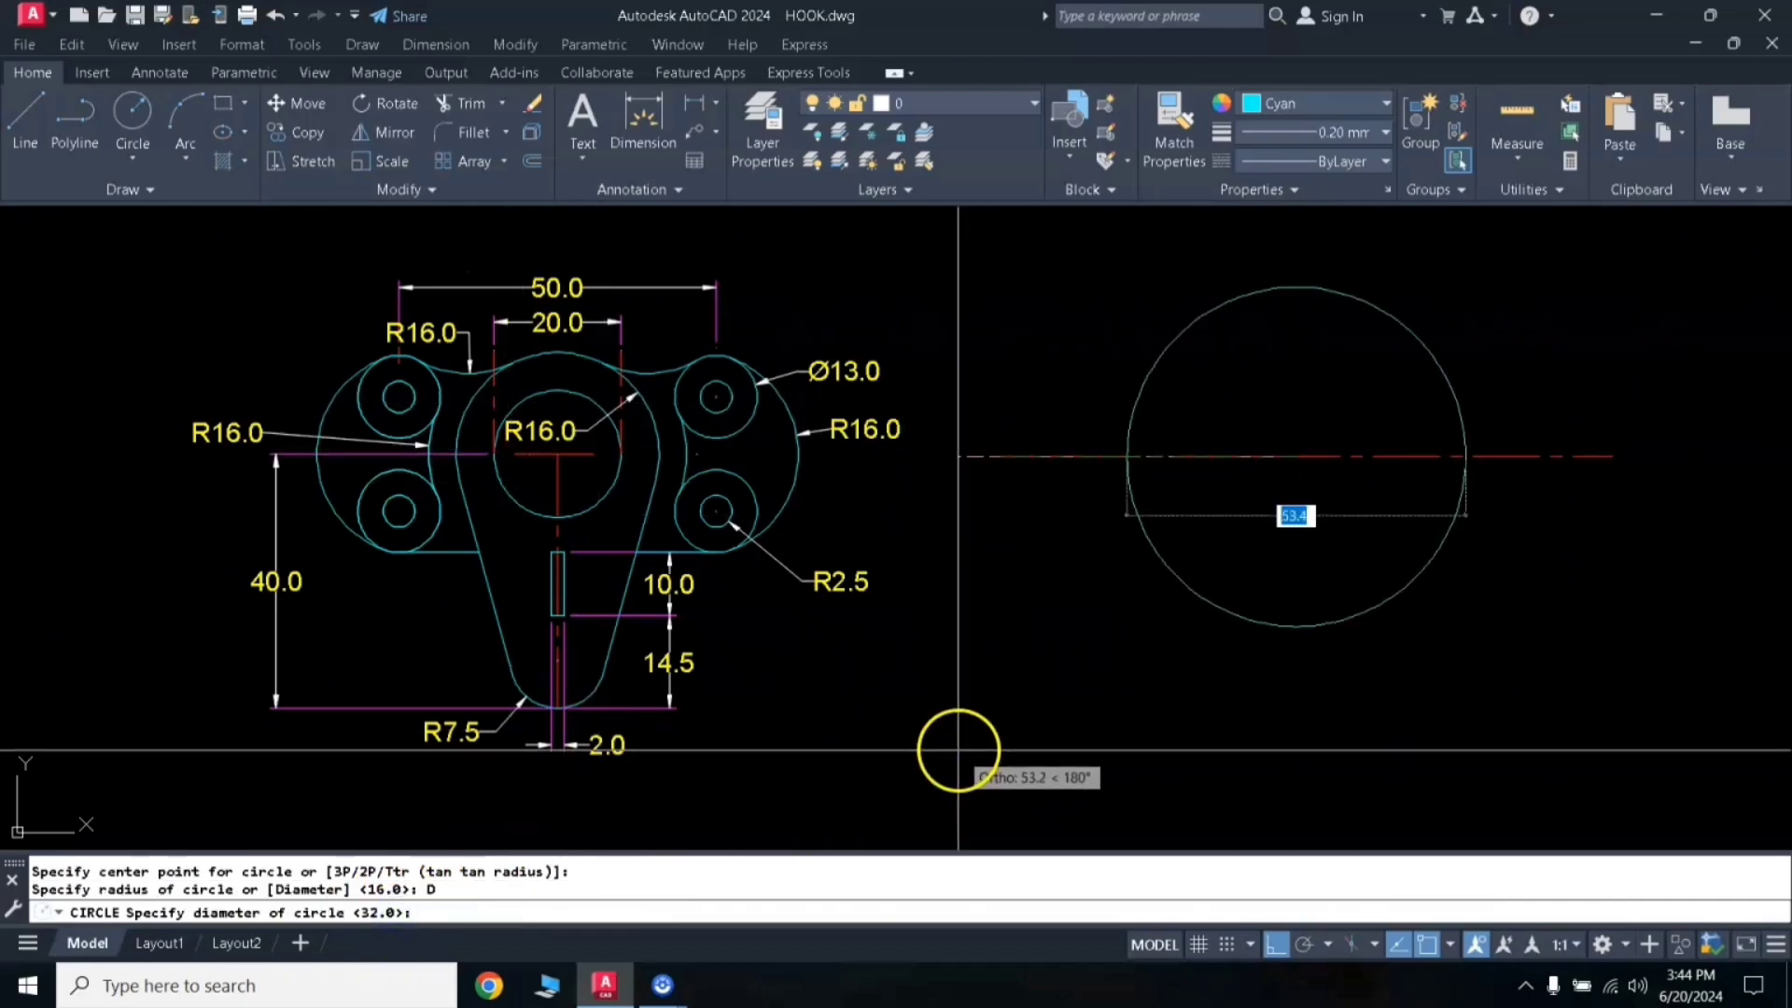
key("Return")
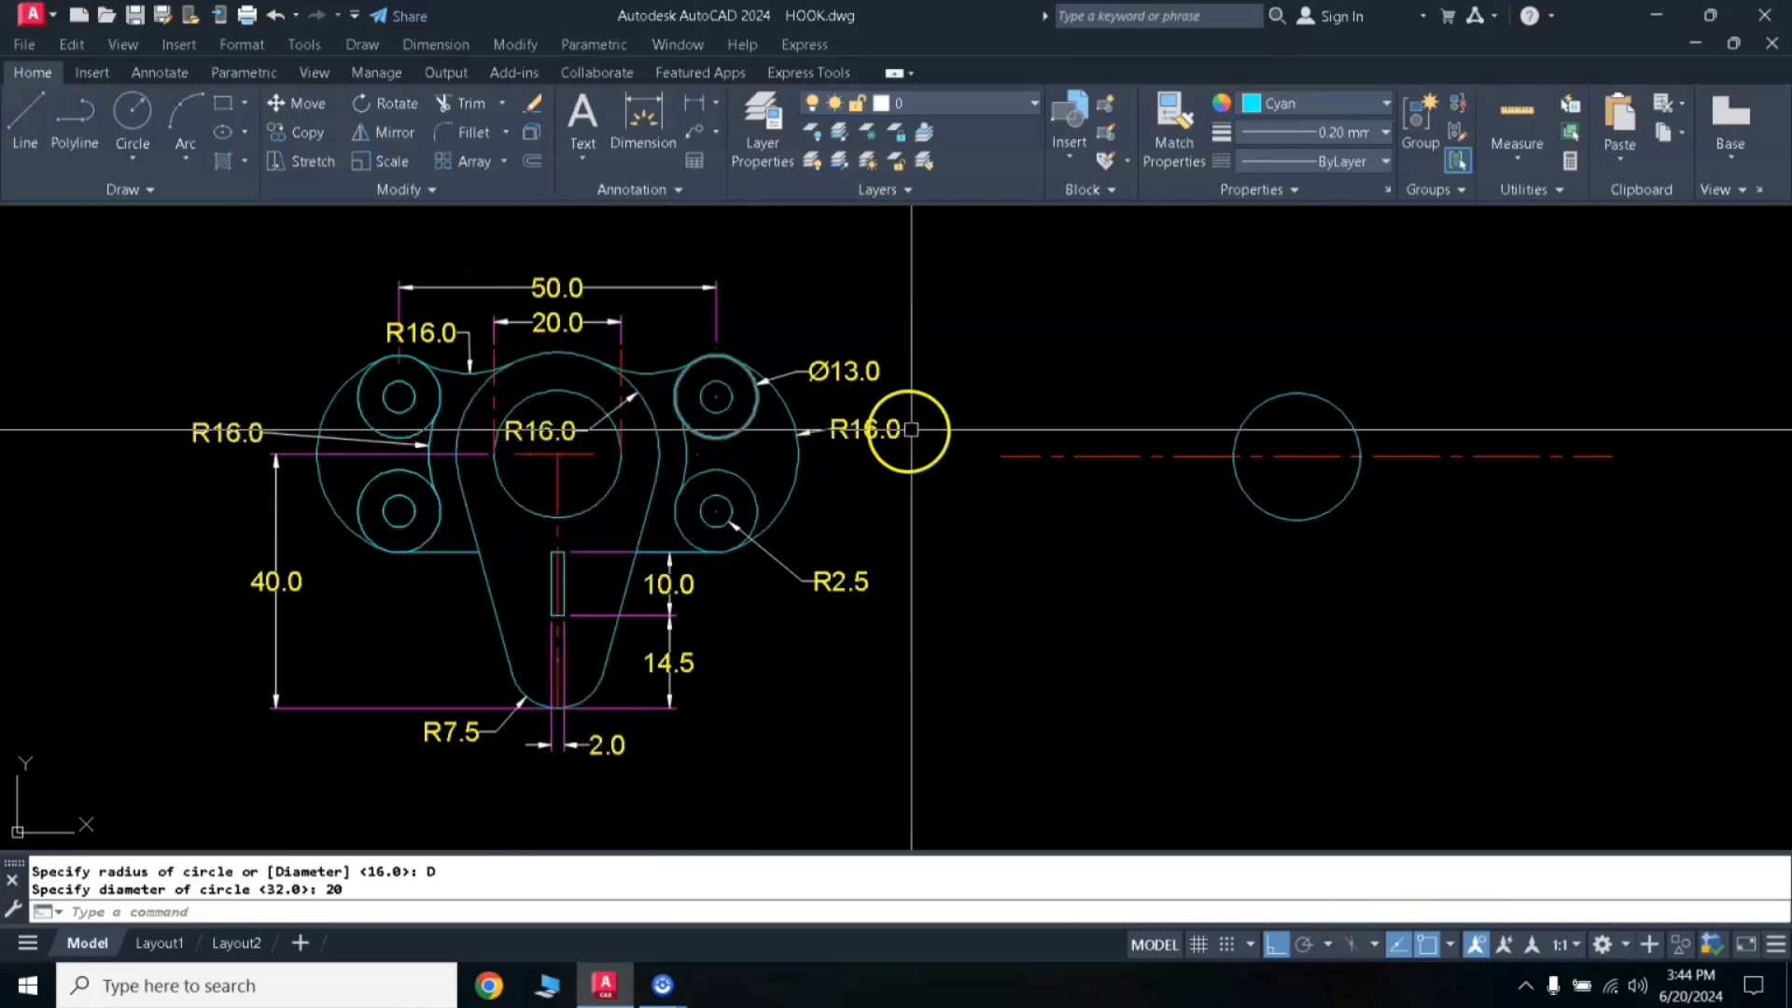
Step: Add a concentric radius-16 circle at the same centre
type("c")
key("Return")
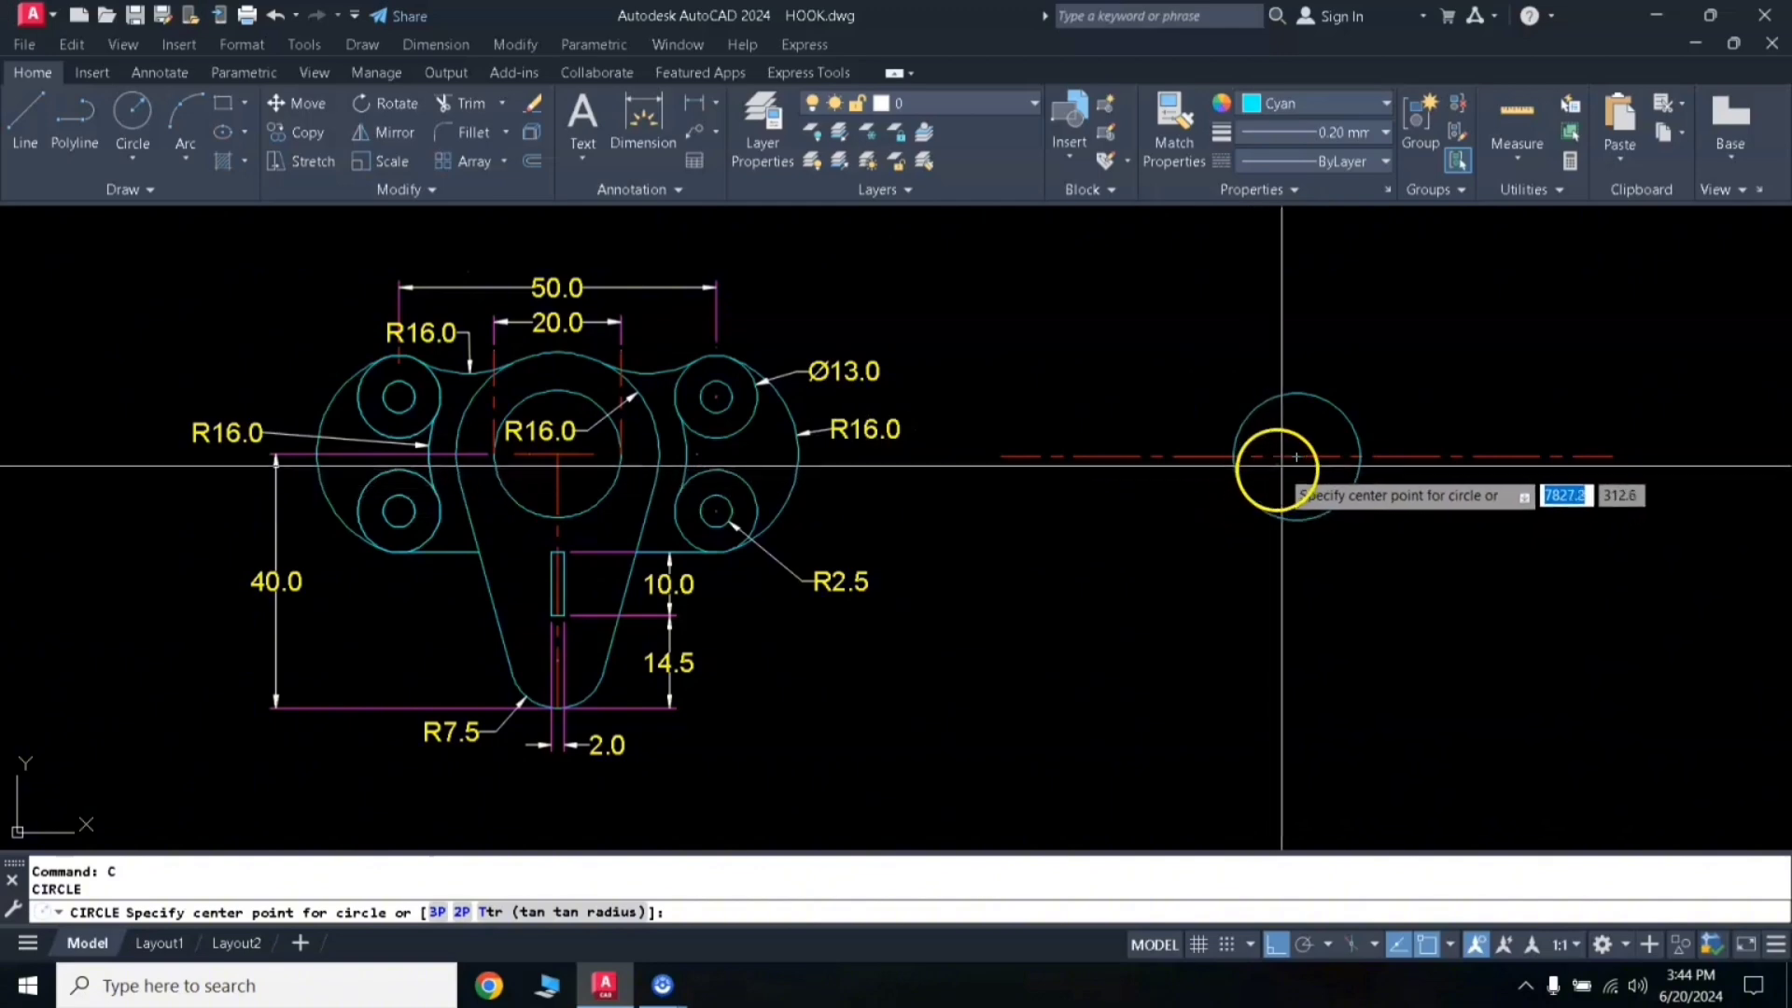
left_click(1295, 457)
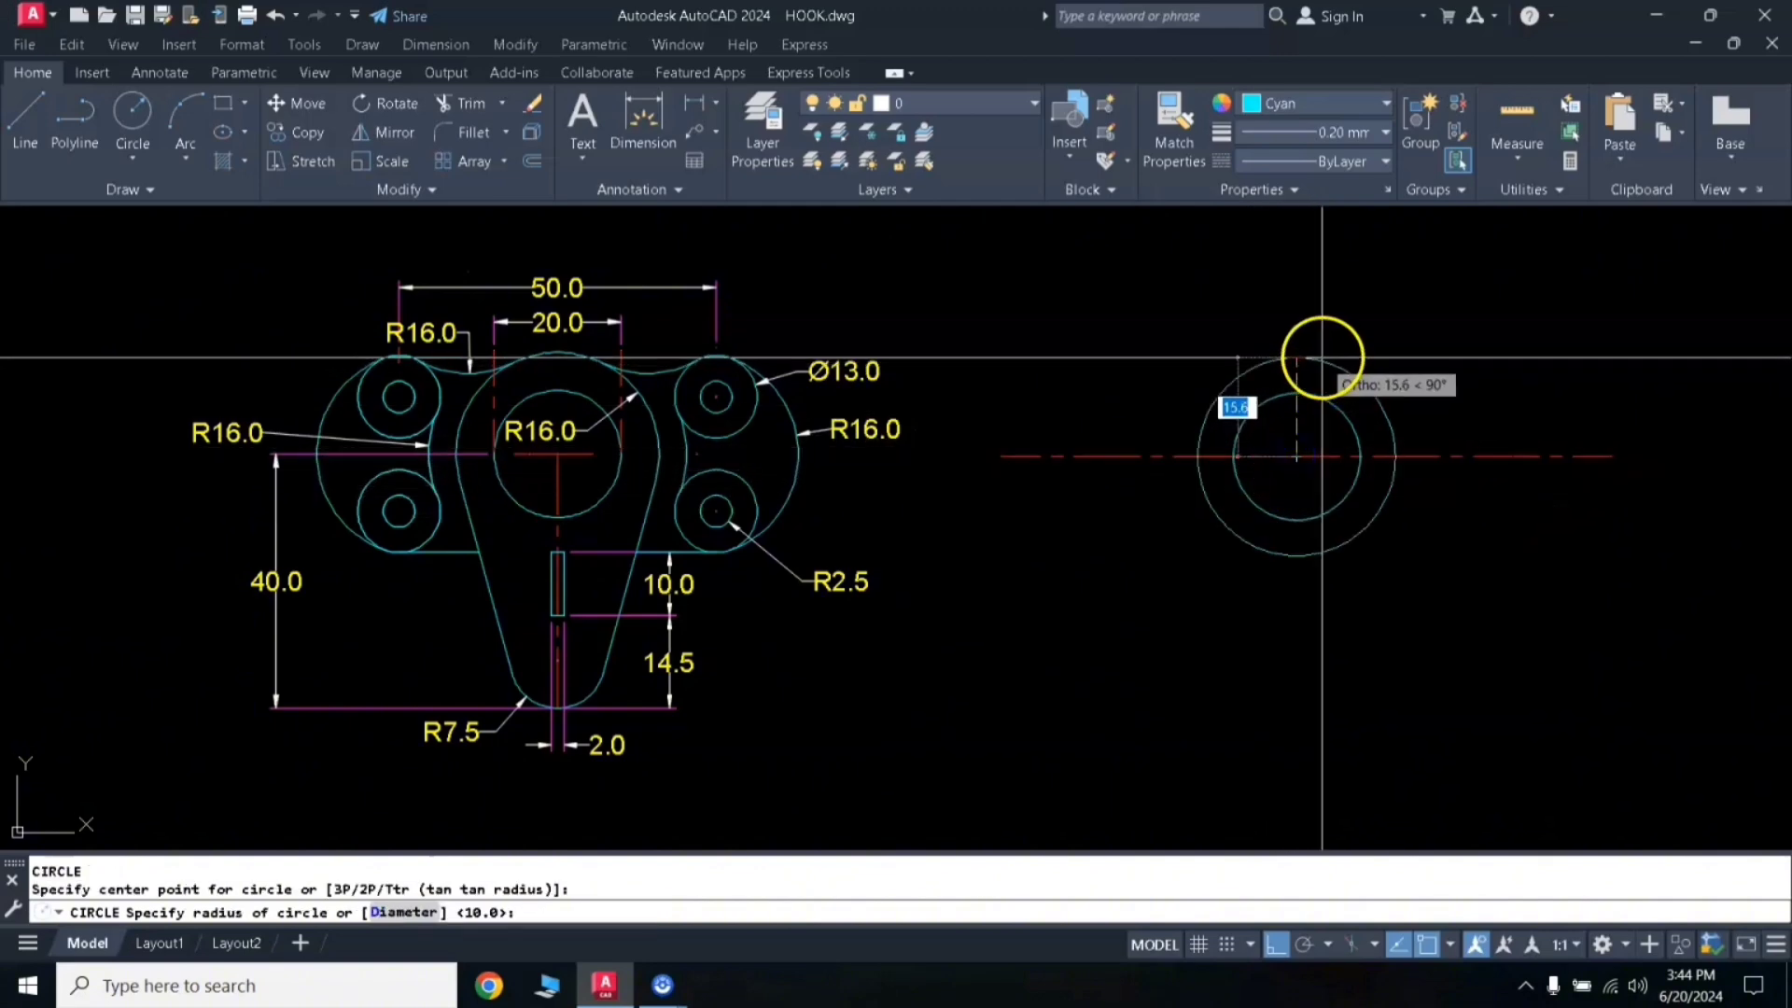
key("Return")
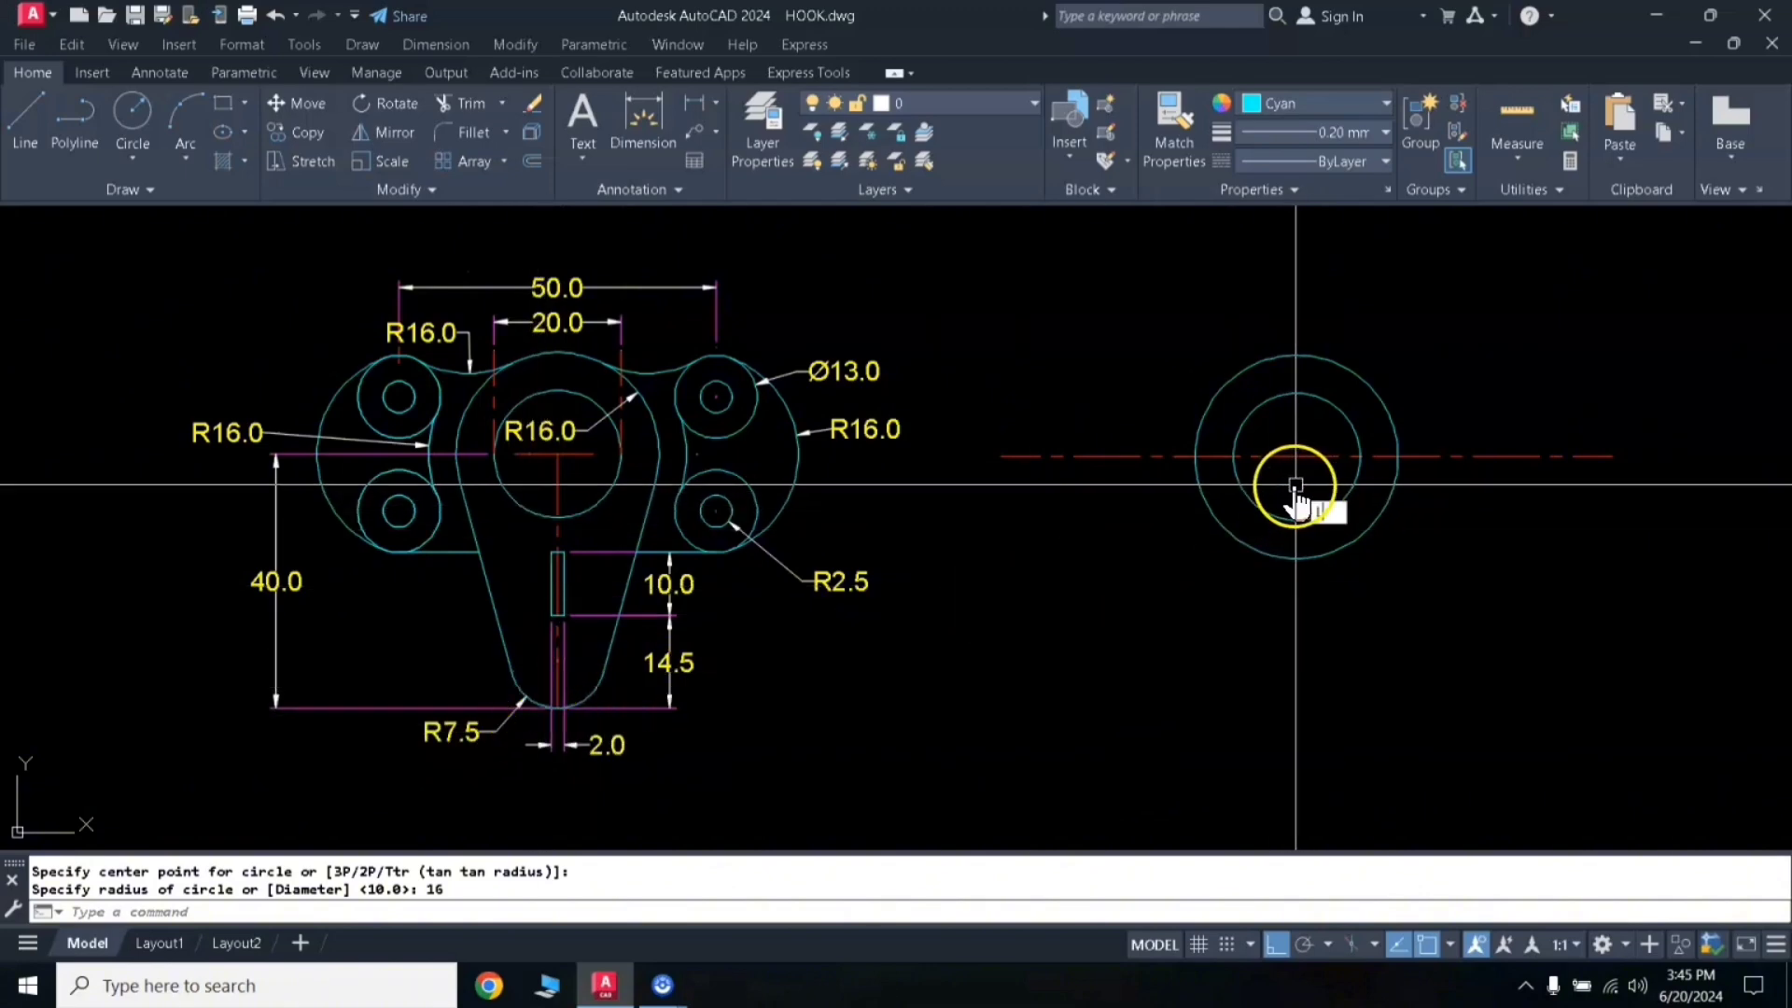
type("l")
key("Return")
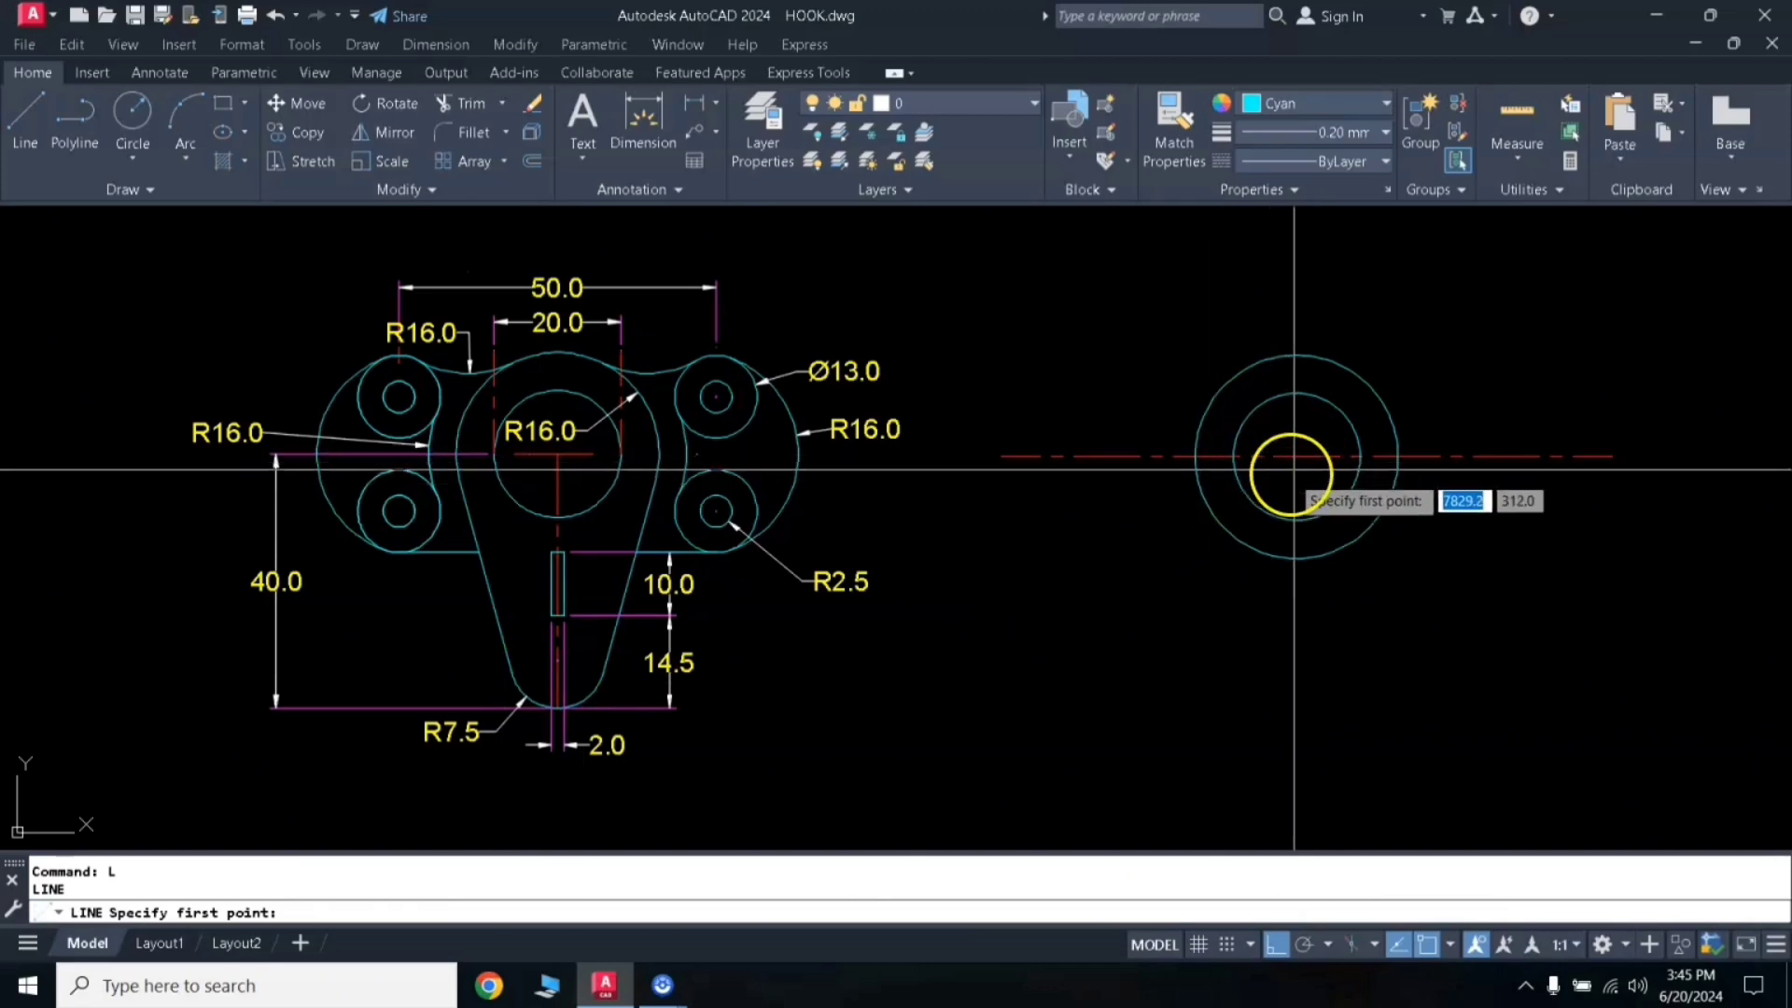
Step: Drop a 40-long vertical line from the circles' centre, ending in a diameter-15 circle
left_click(1292, 466)
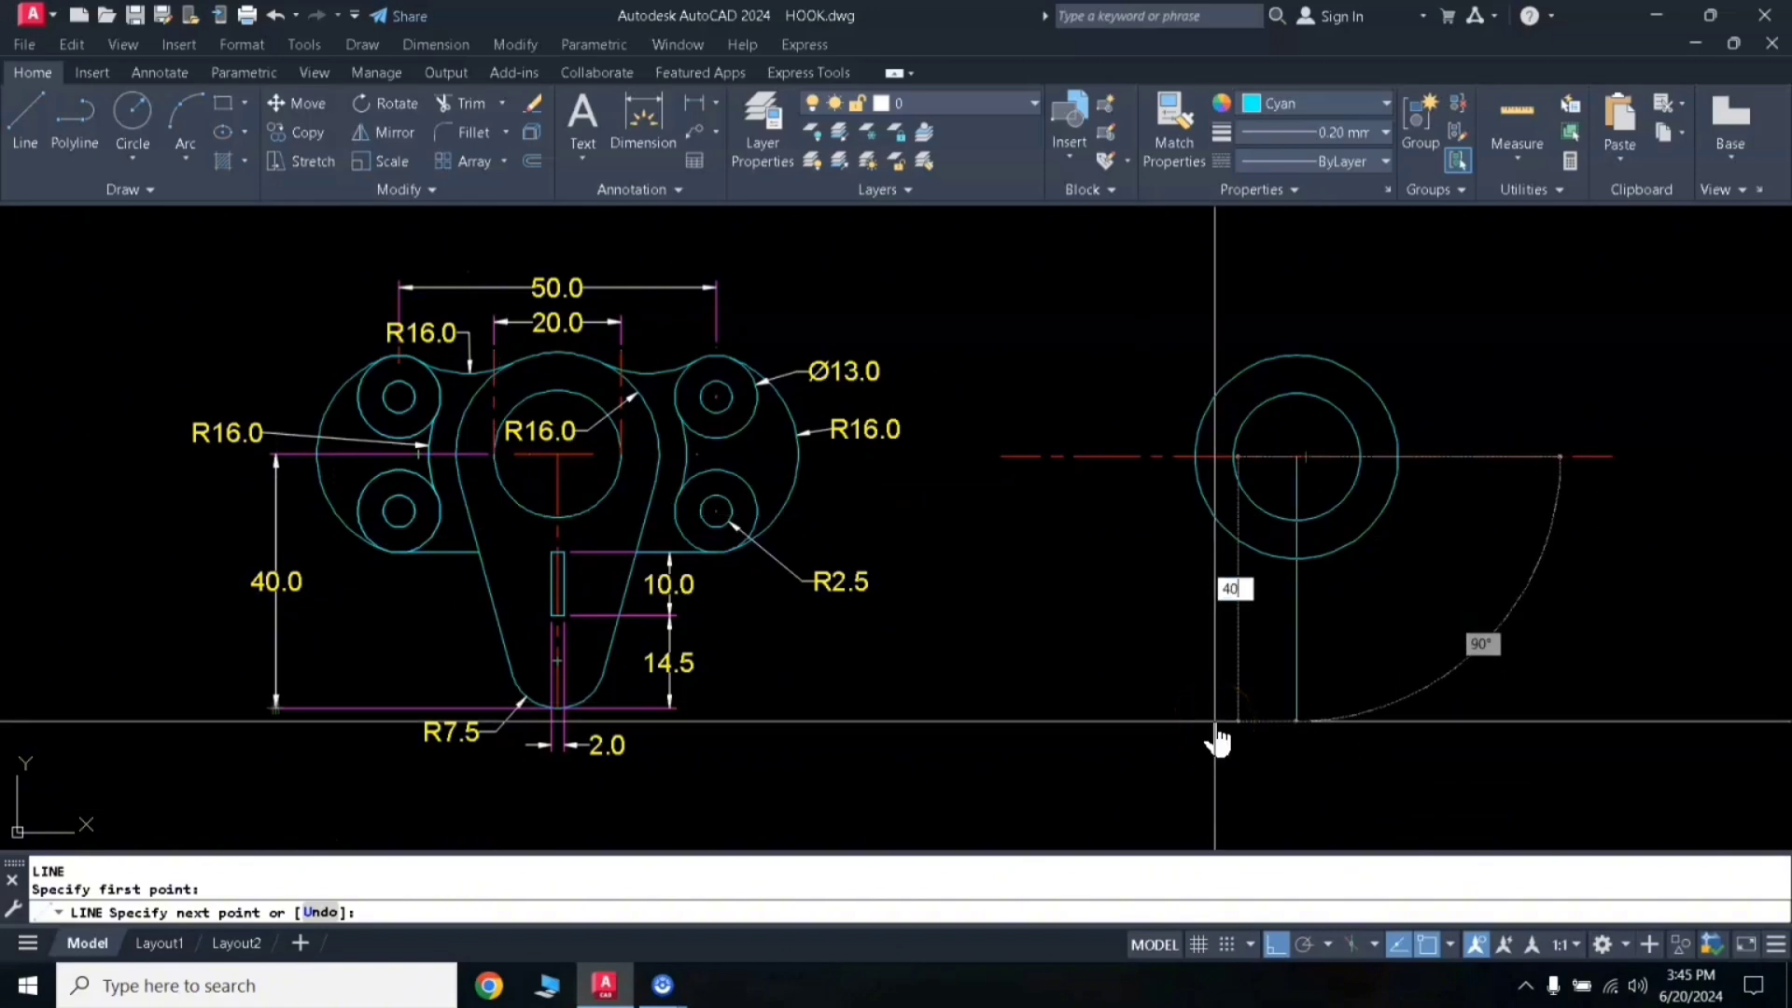
key("Return")
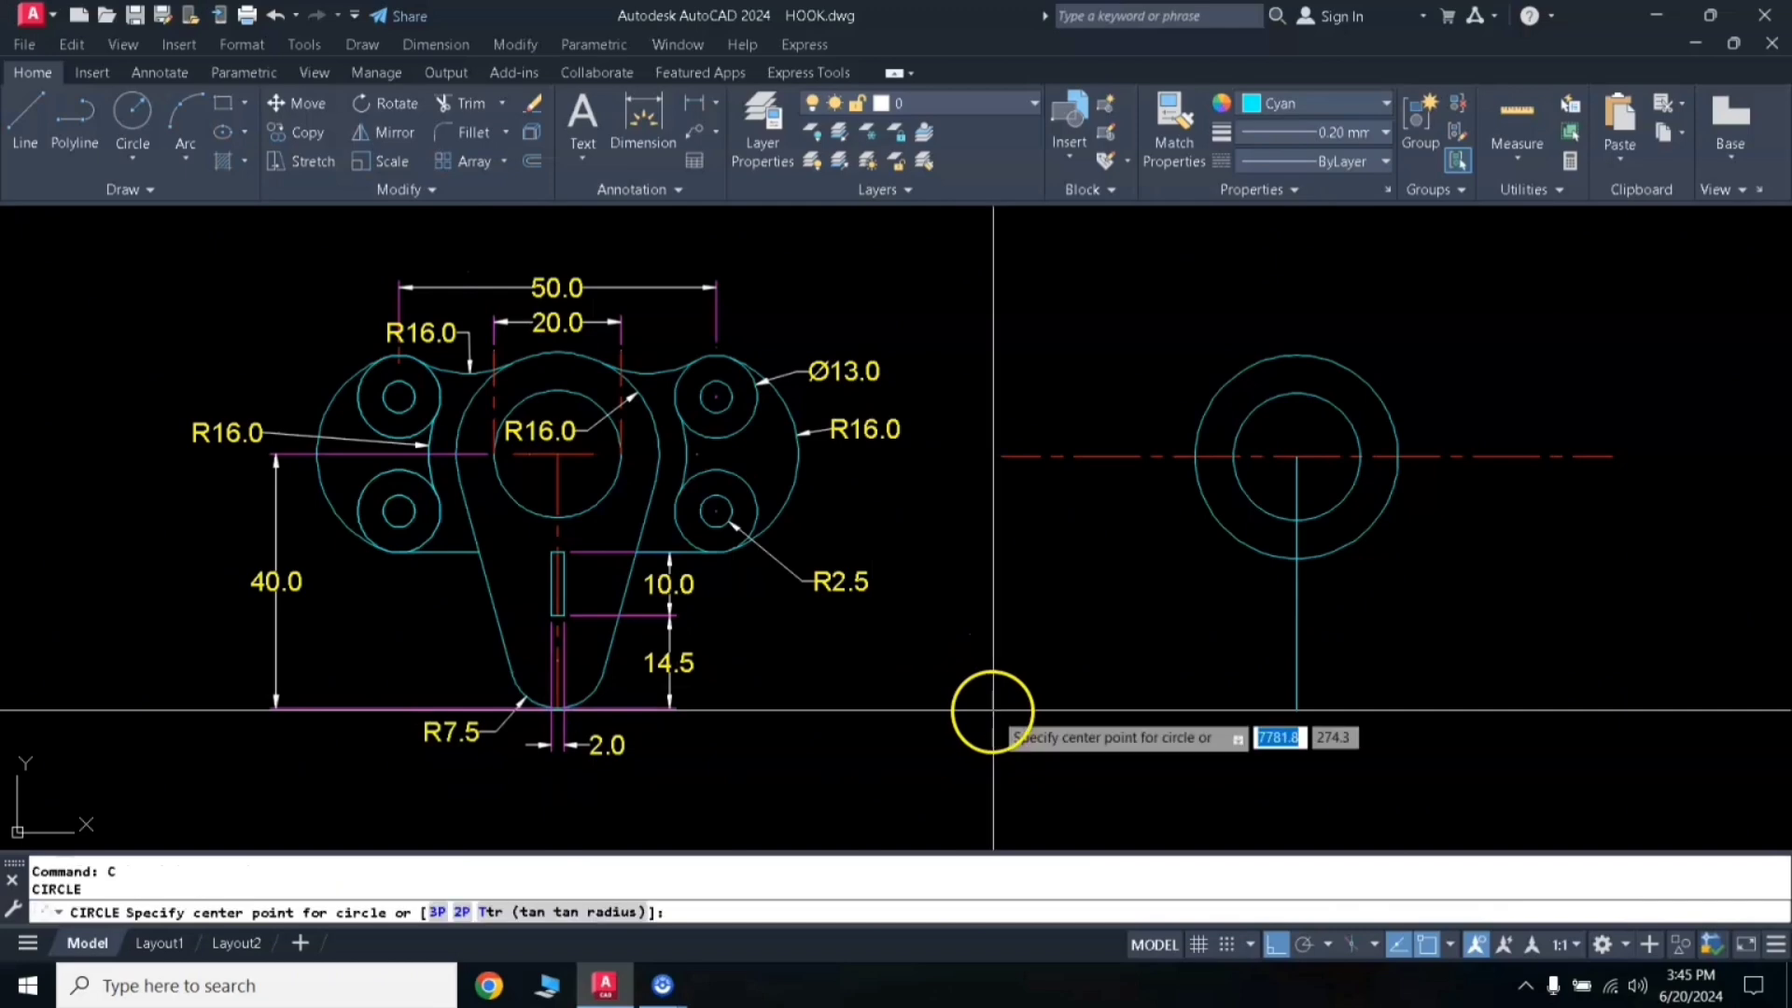
left_click(461, 915)
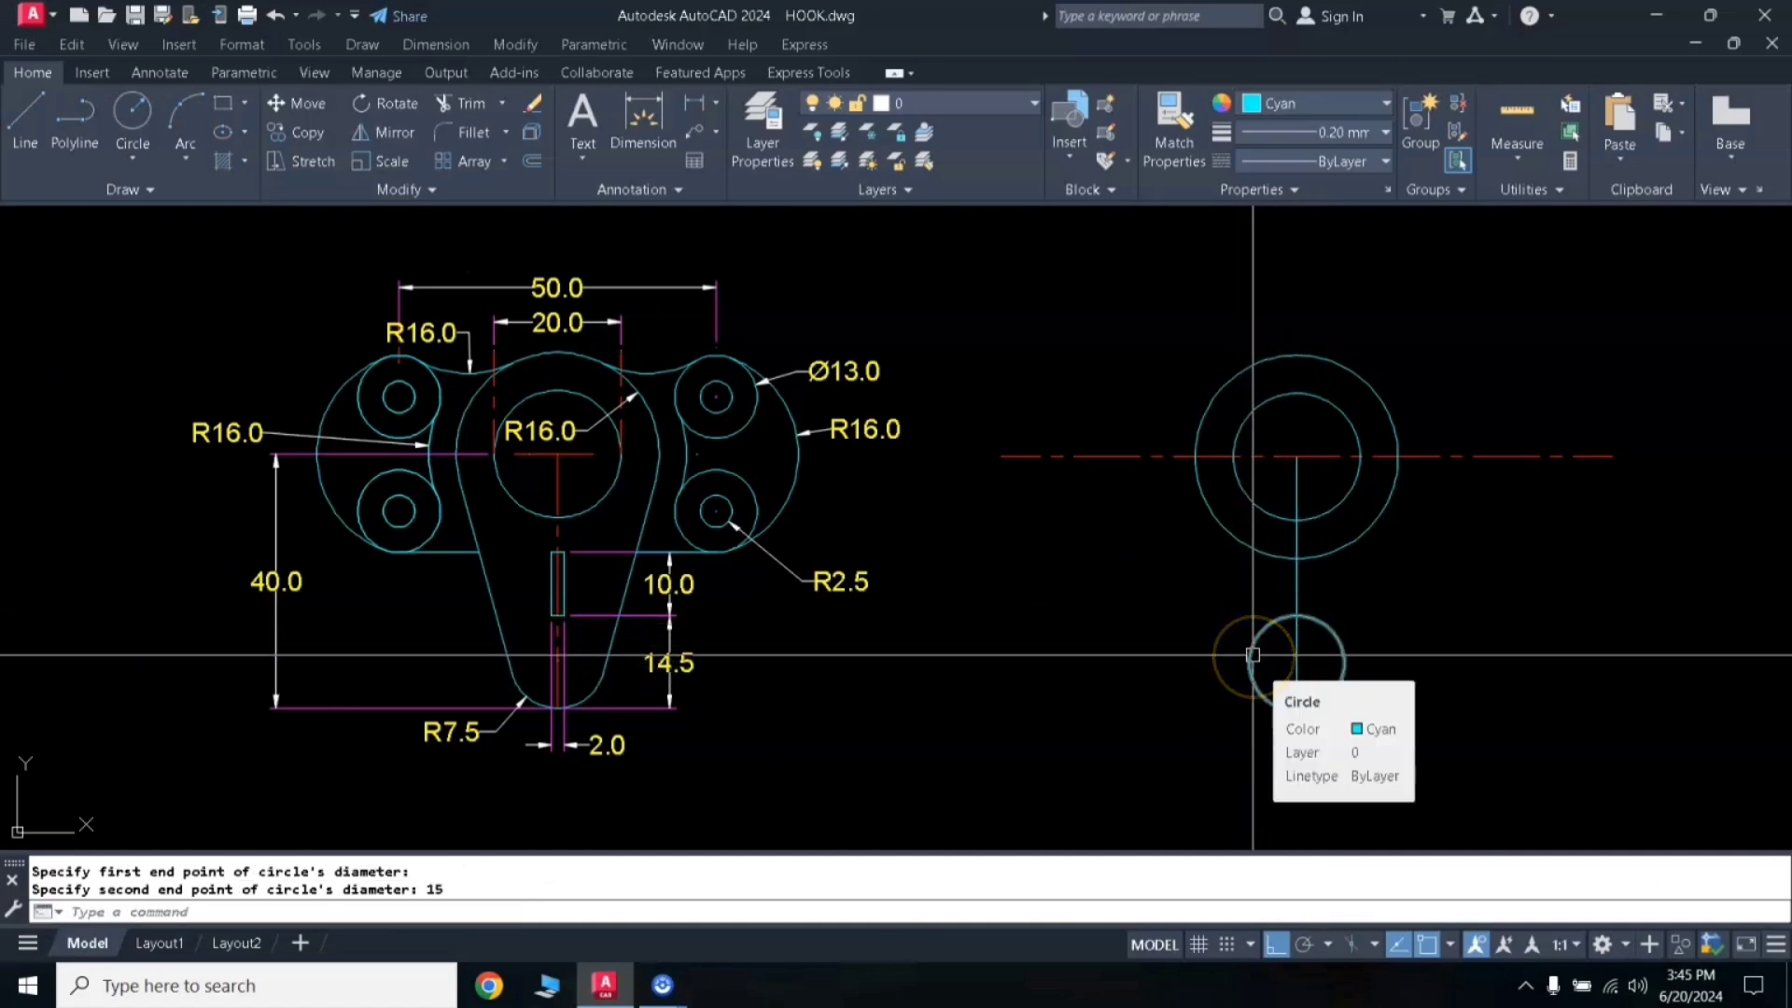
Step: Add a 40.0 linear dimension from the centre line to the small circle's bottom
left_click(692, 120)
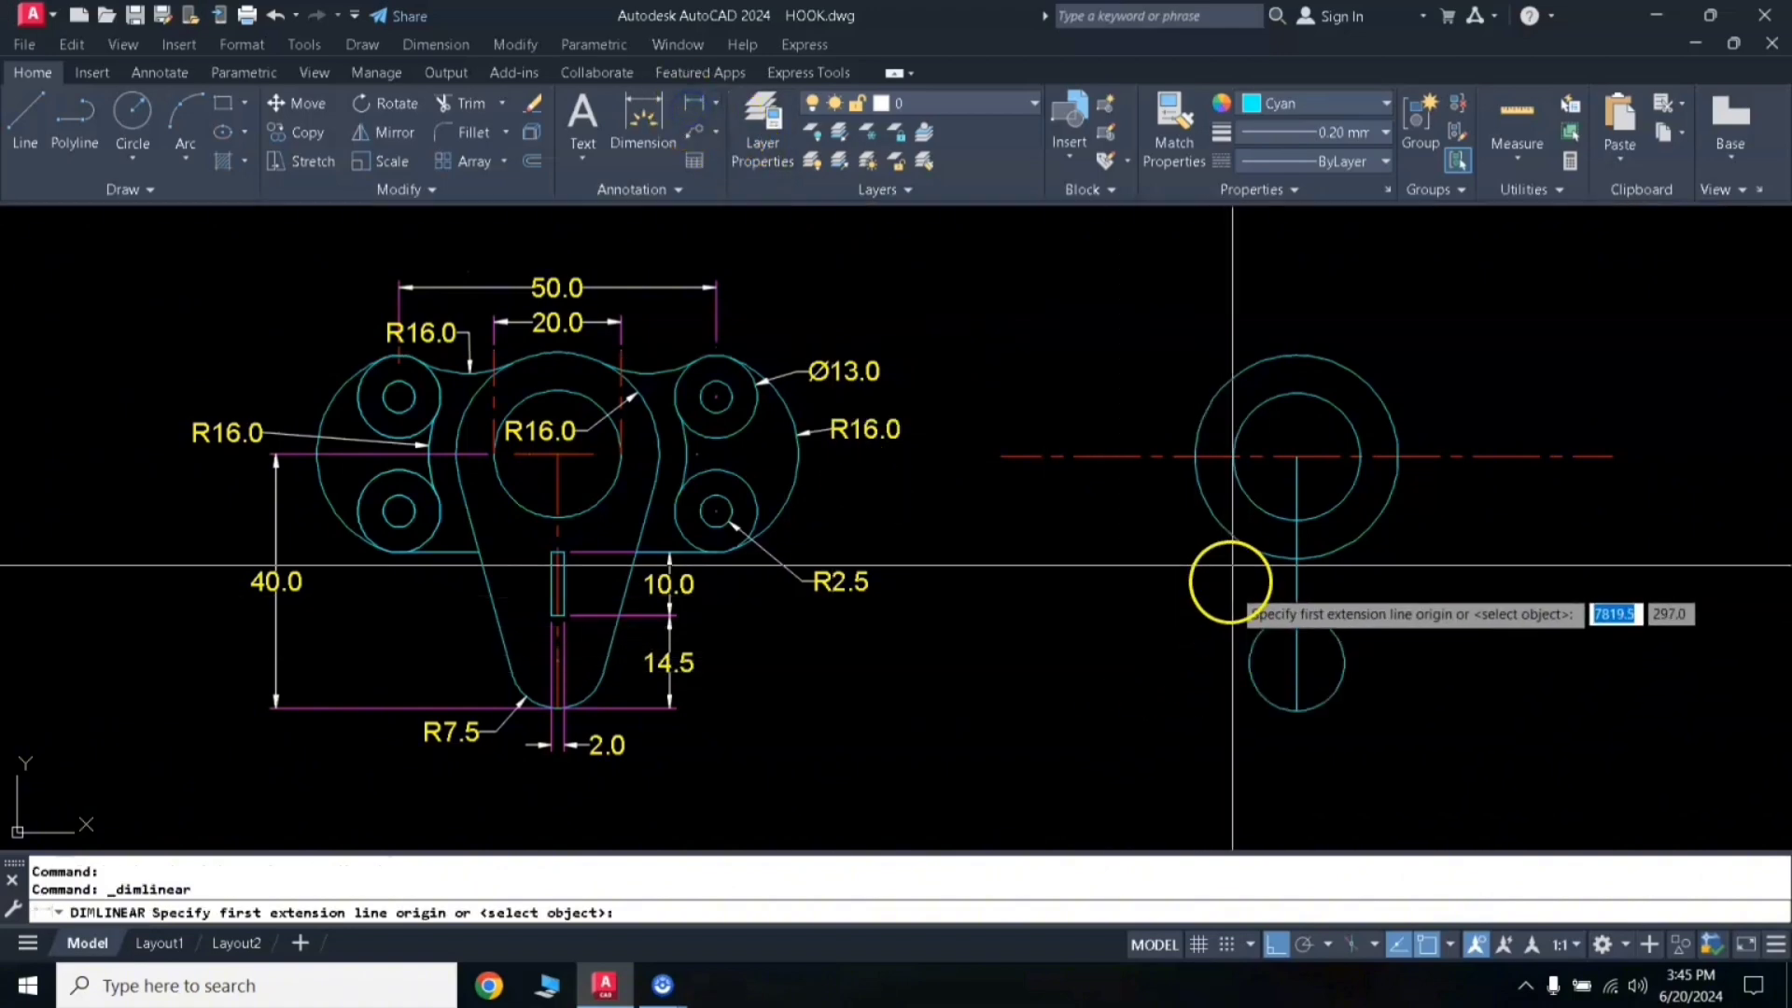
left_click(1234, 458)
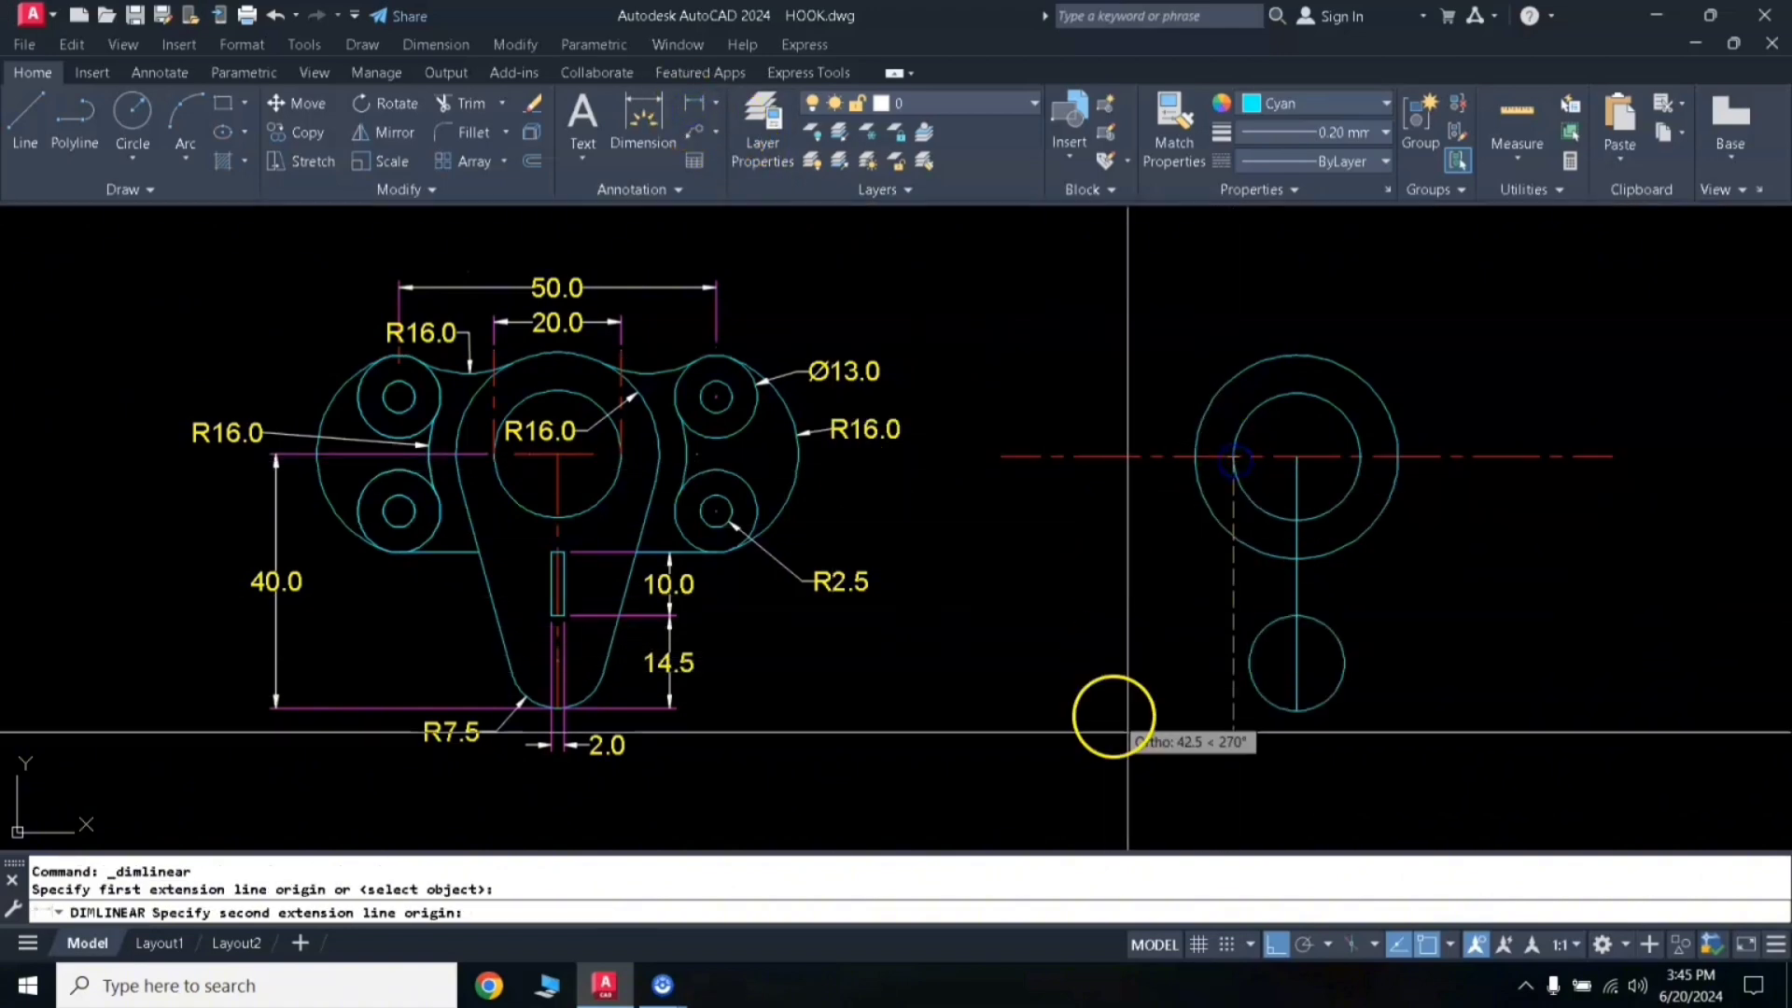
left_click(1287, 712)
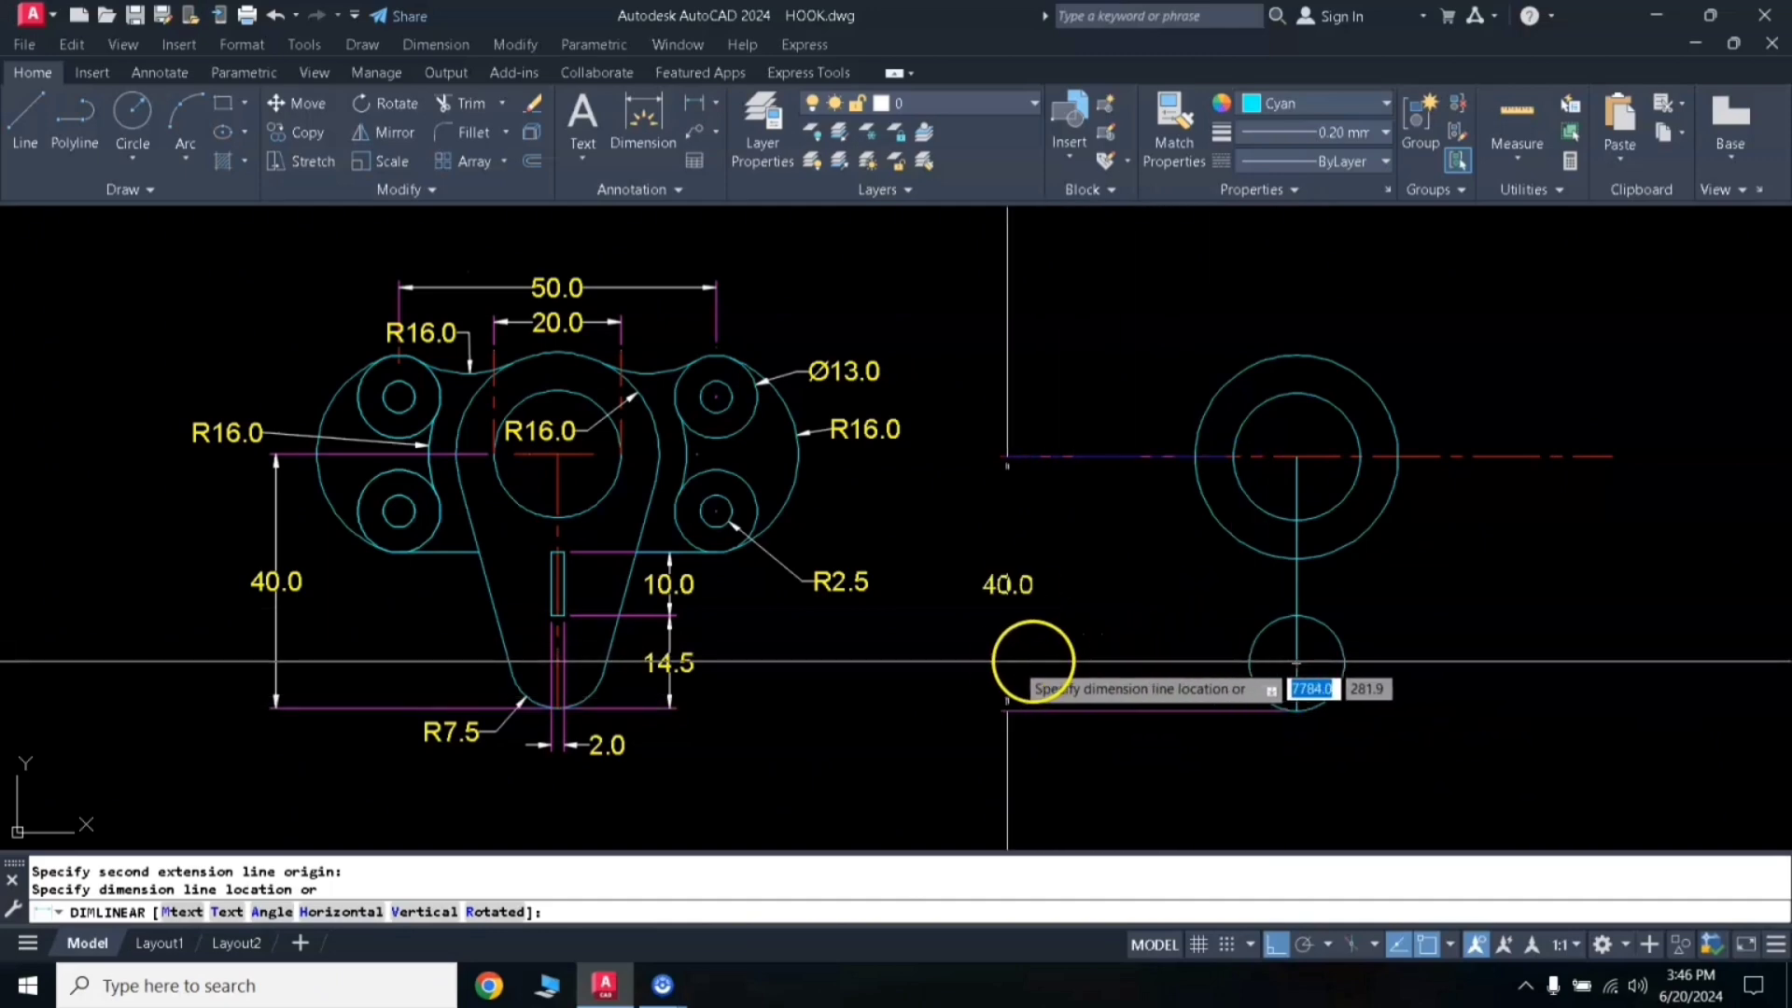
left_click(969, 664)
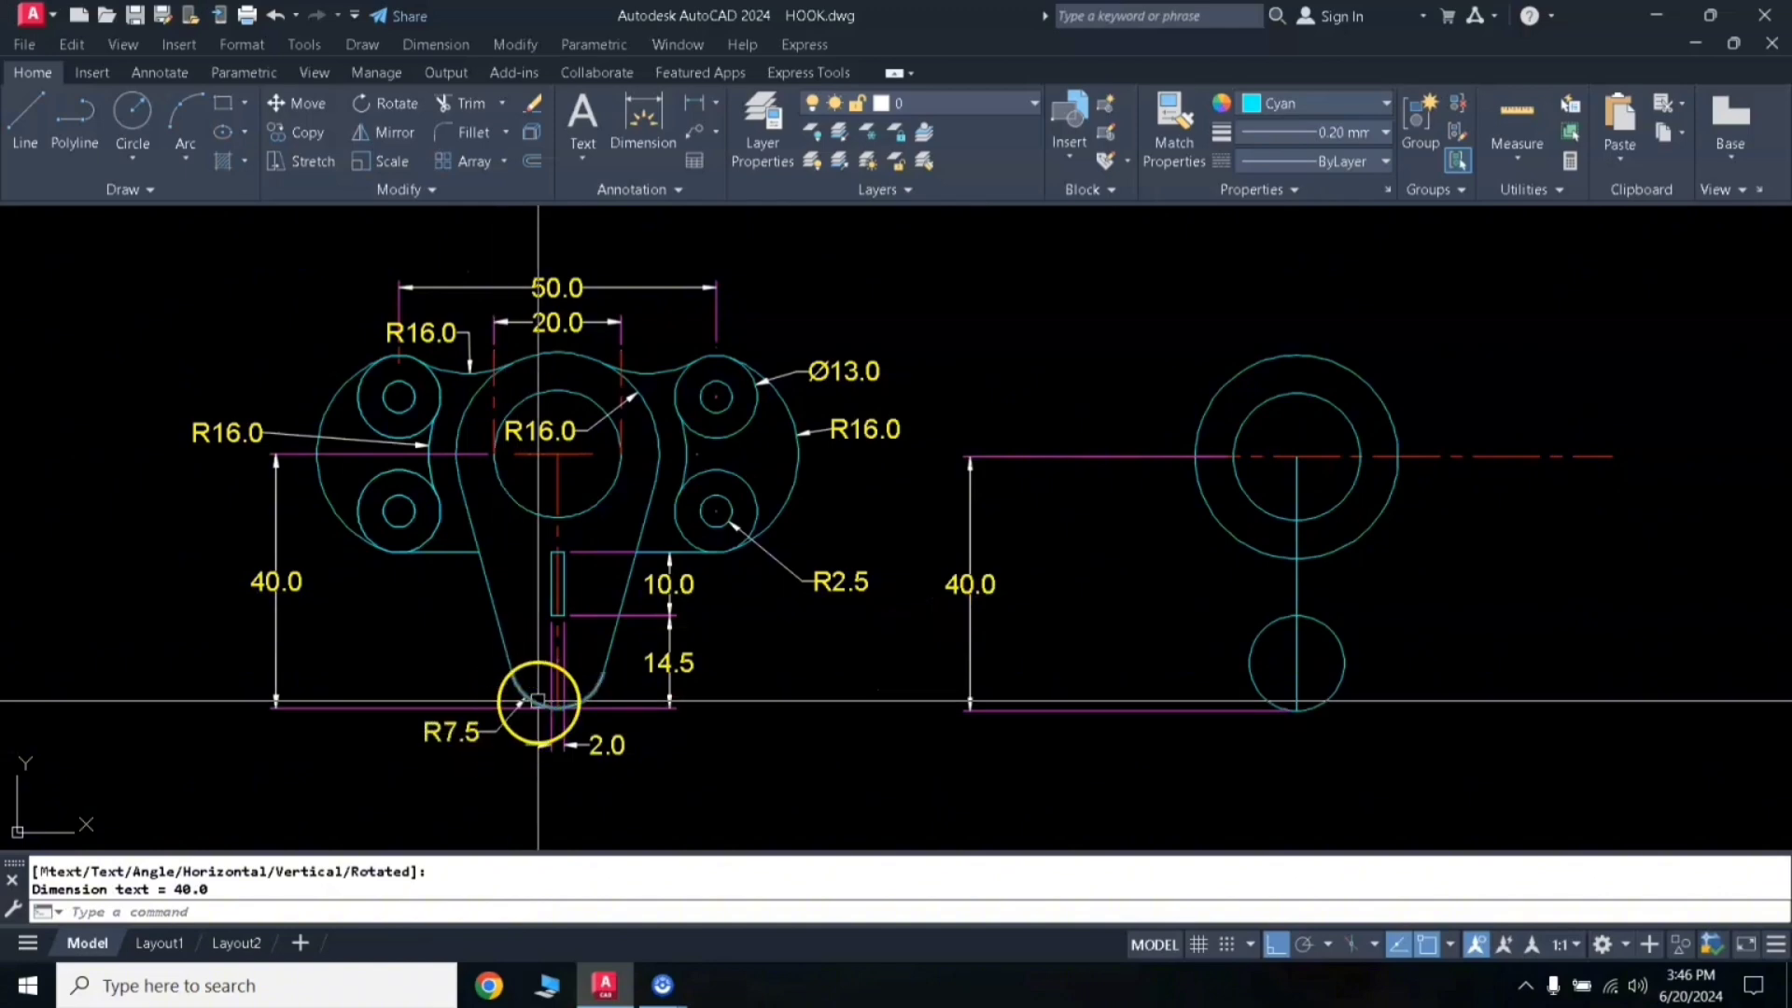
Step: Label the small lower circle with an R7.5 radius dimension
left_click(716, 105)
left_click(744, 345)
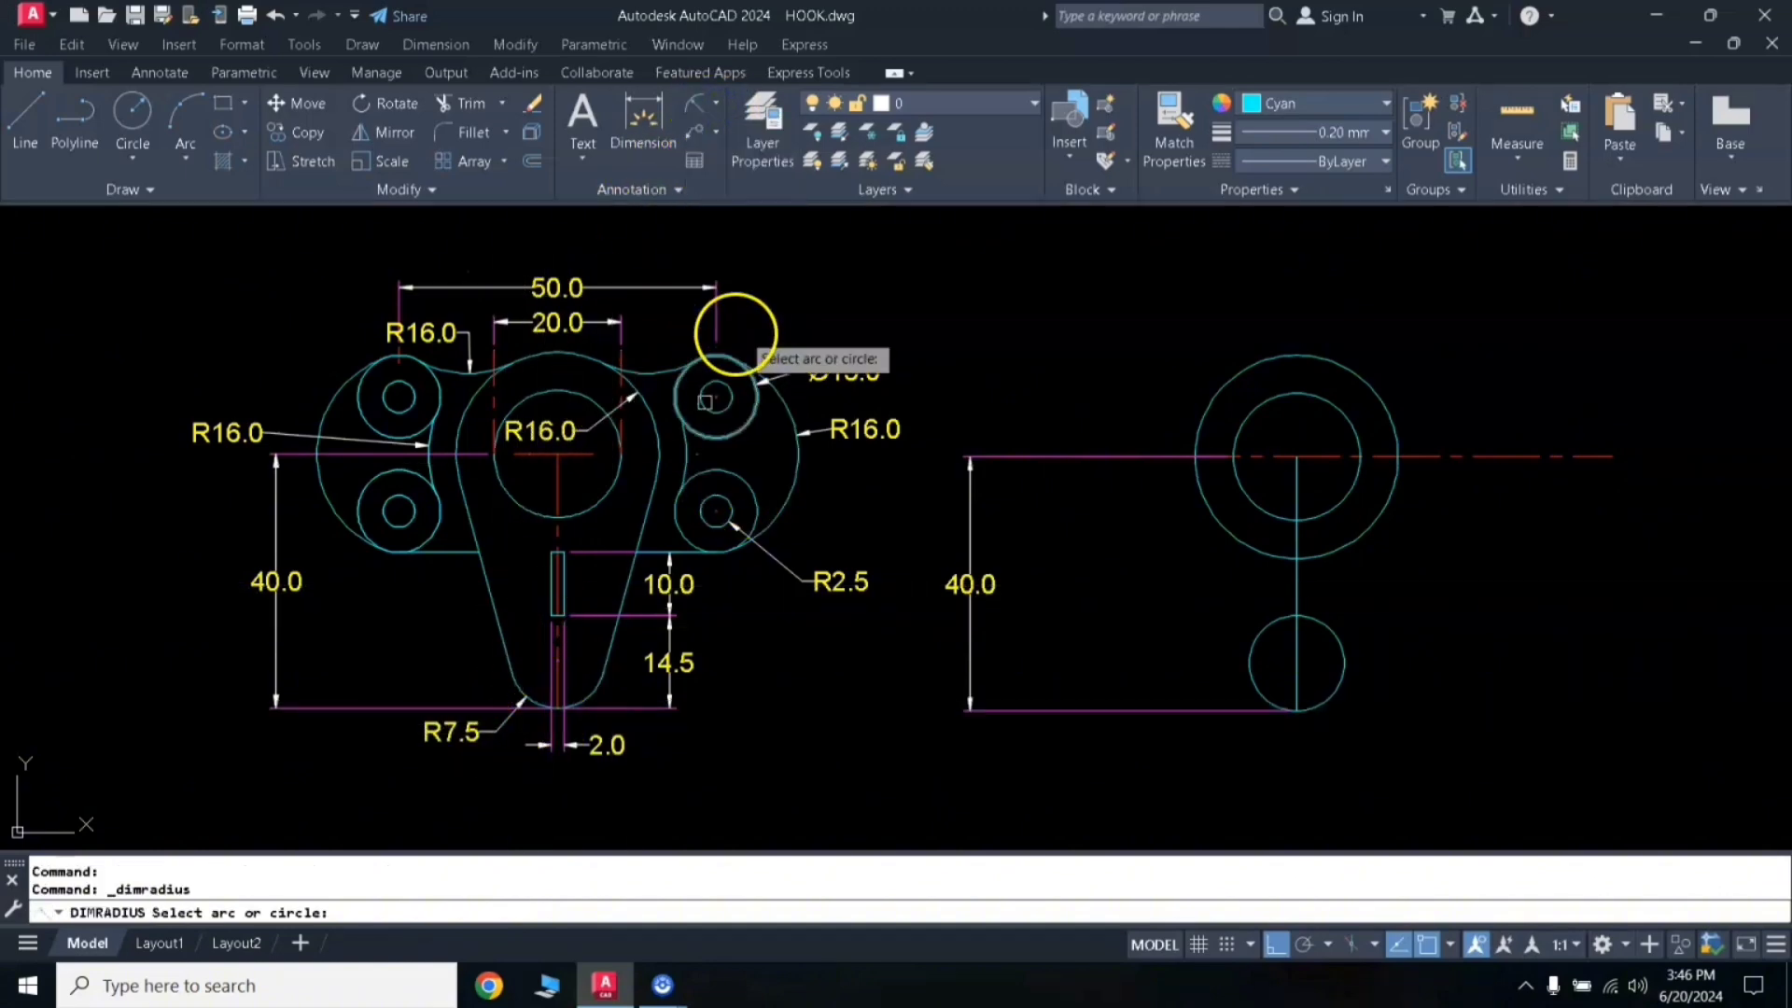
left_click(1259, 692)
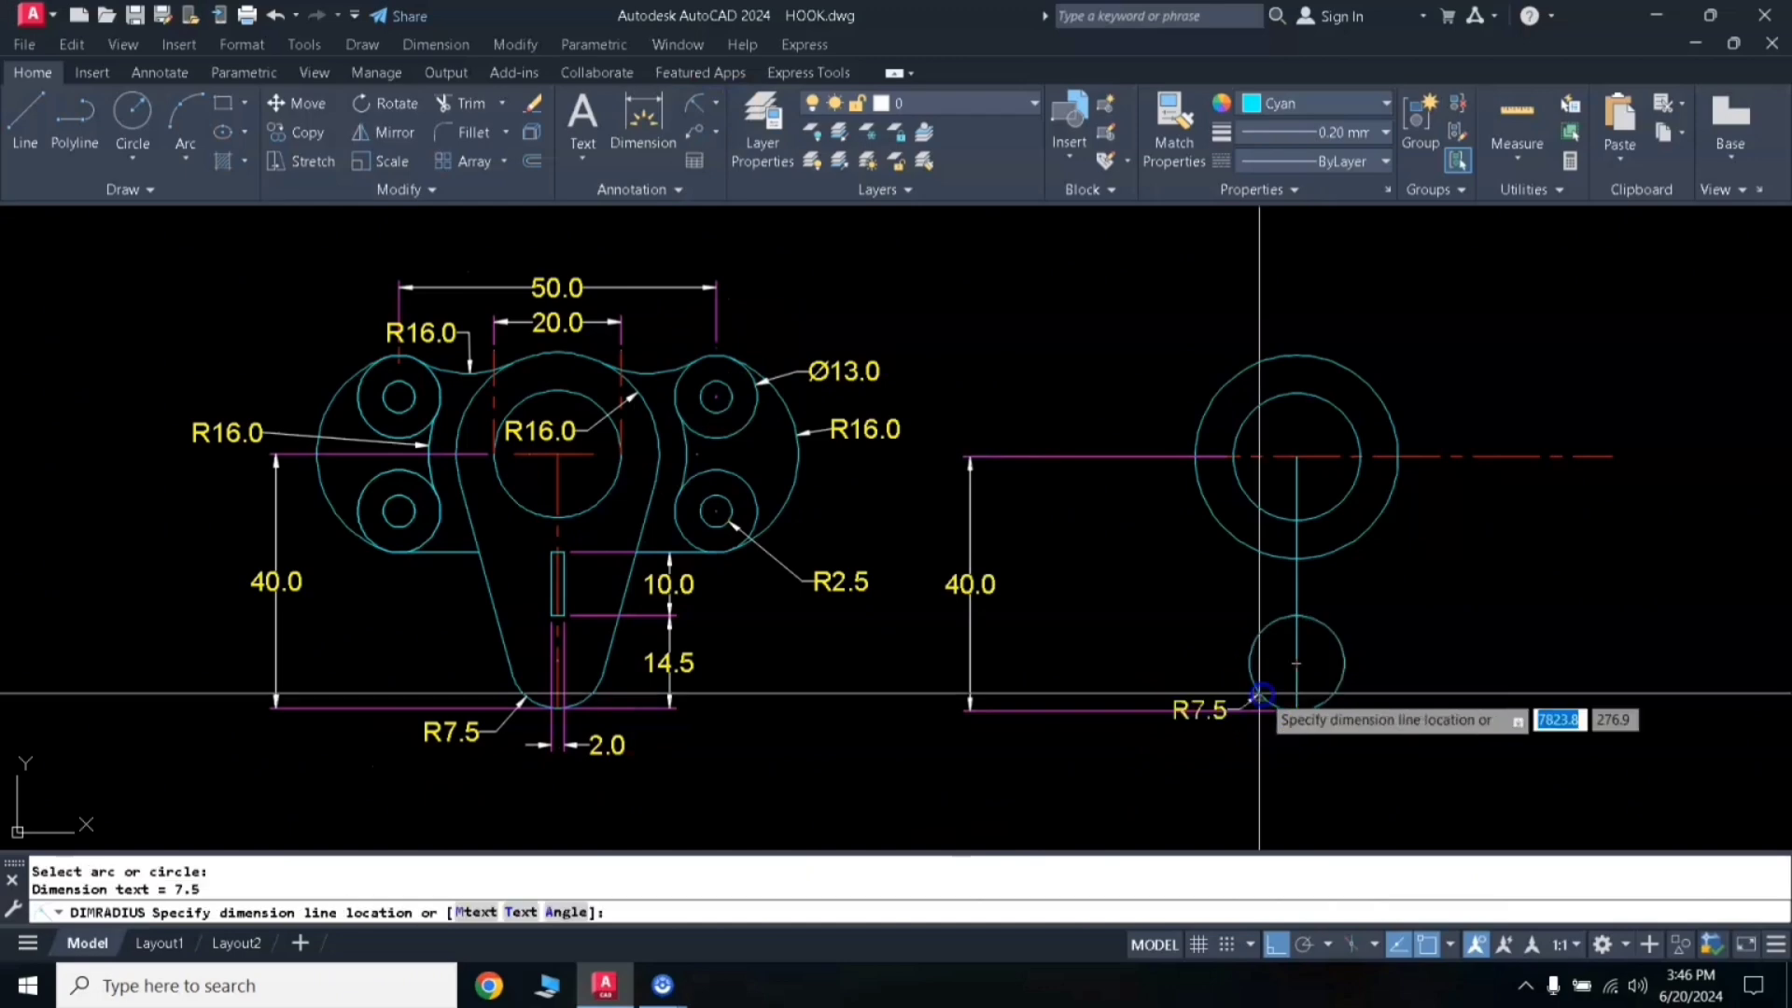
left_click(1233, 752)
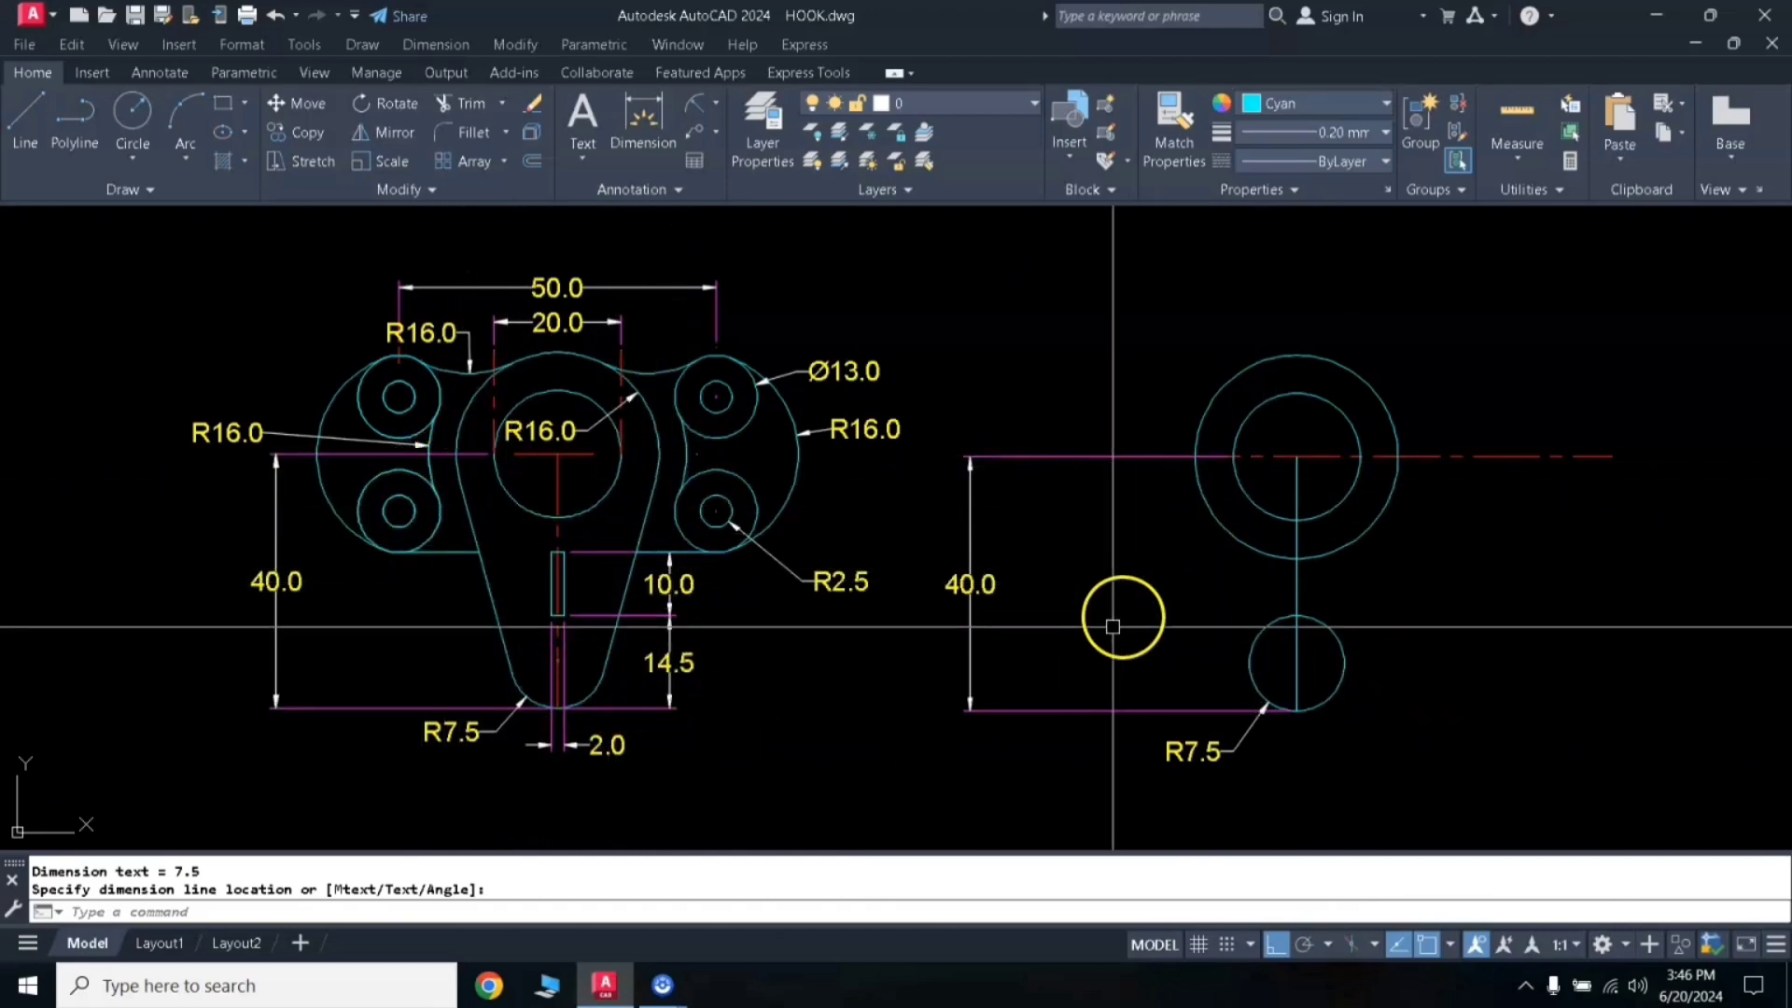
Step: Draw a line tangent to both the large circle and the small lower circle
left_click(1071, 650)
type("l")
key("Return")
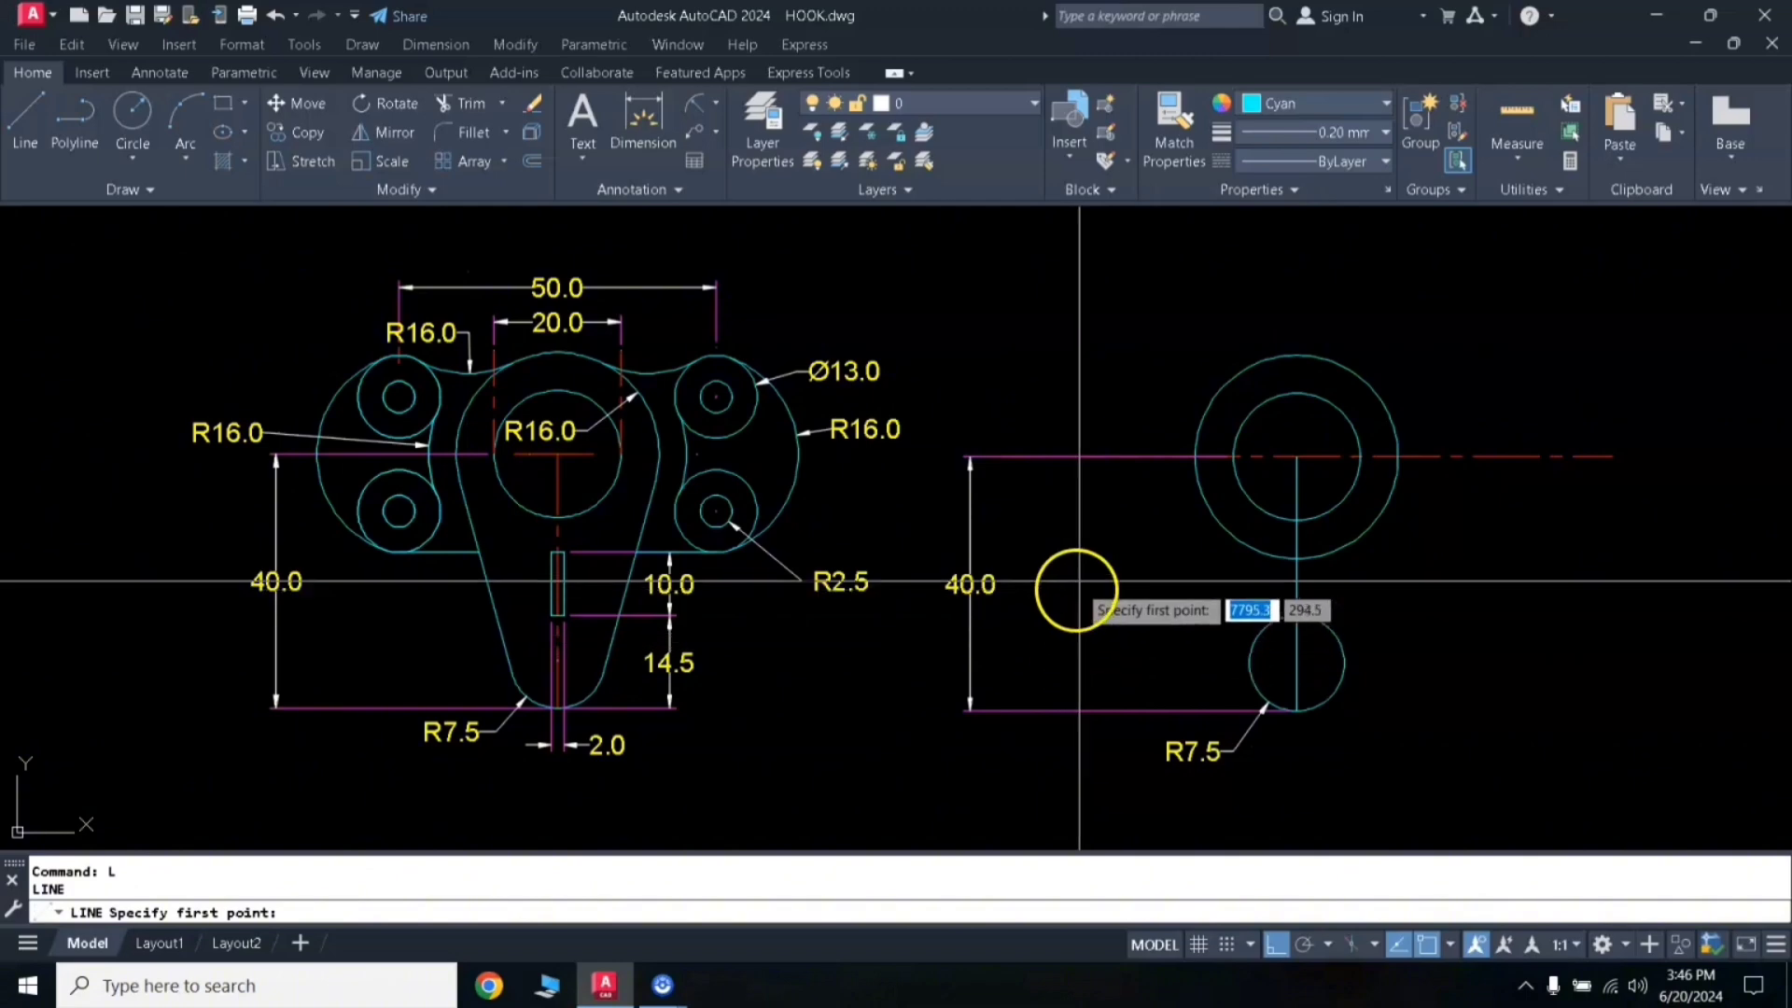
right_click(1083, 584, "shift")
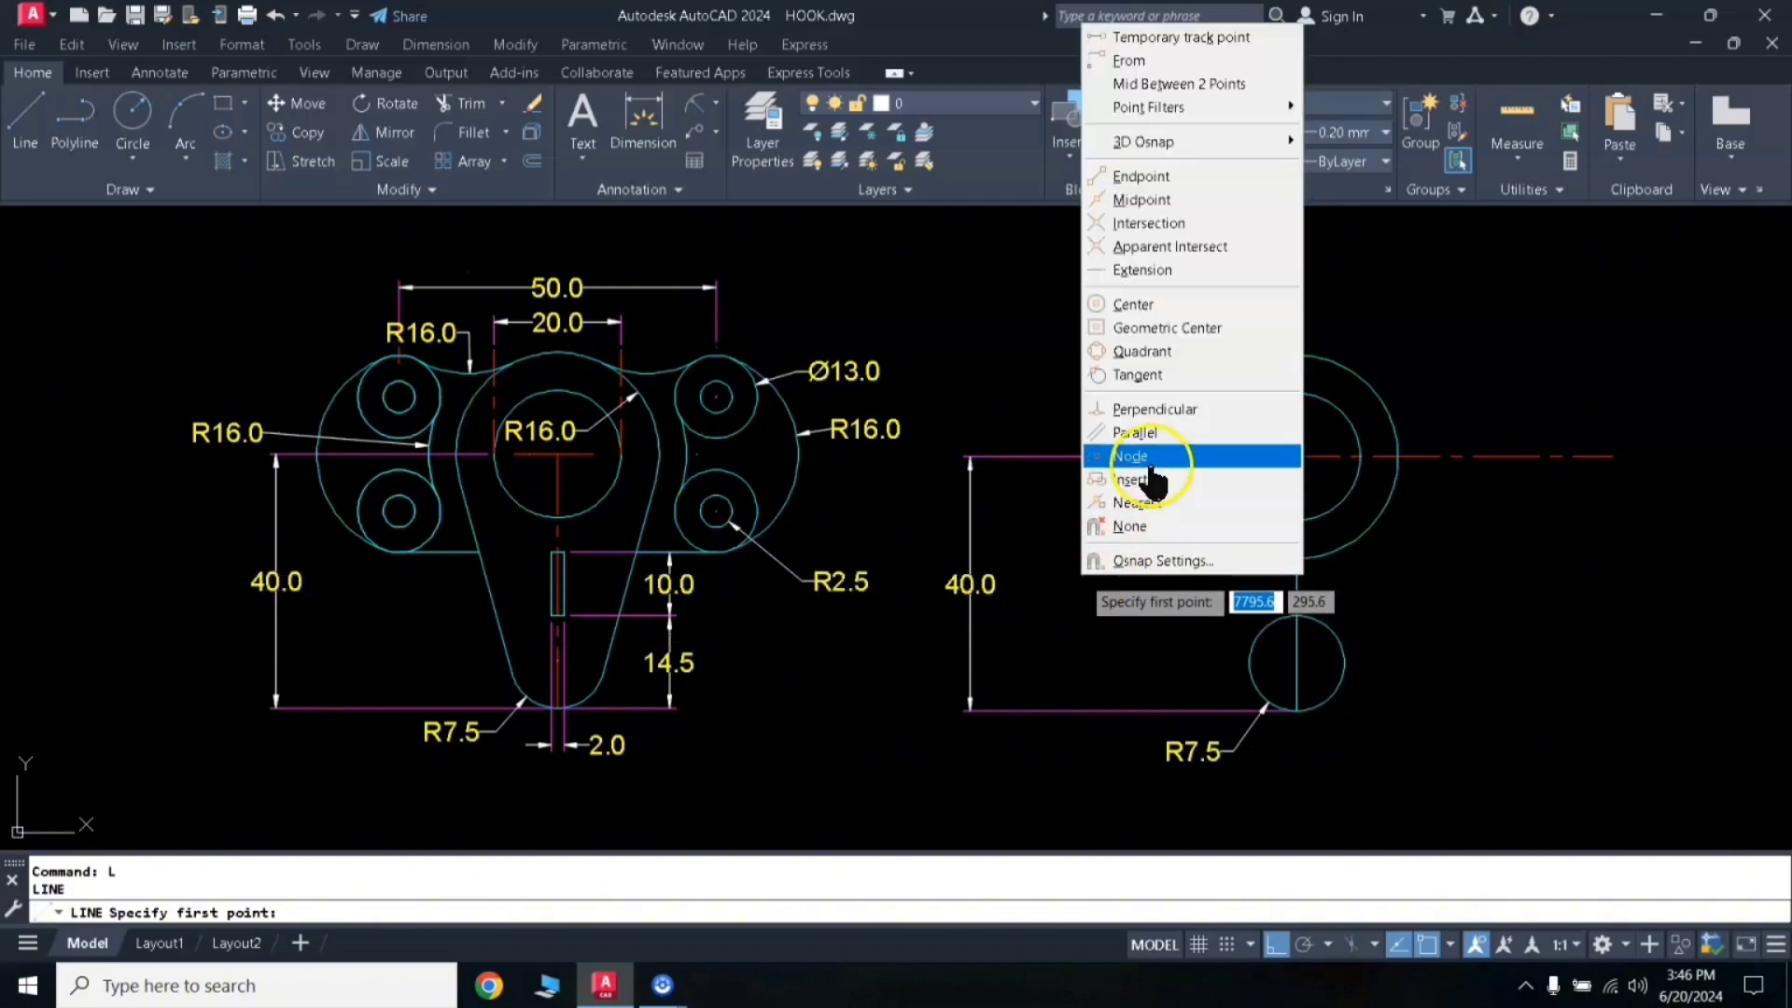
left_click(1142, 377)
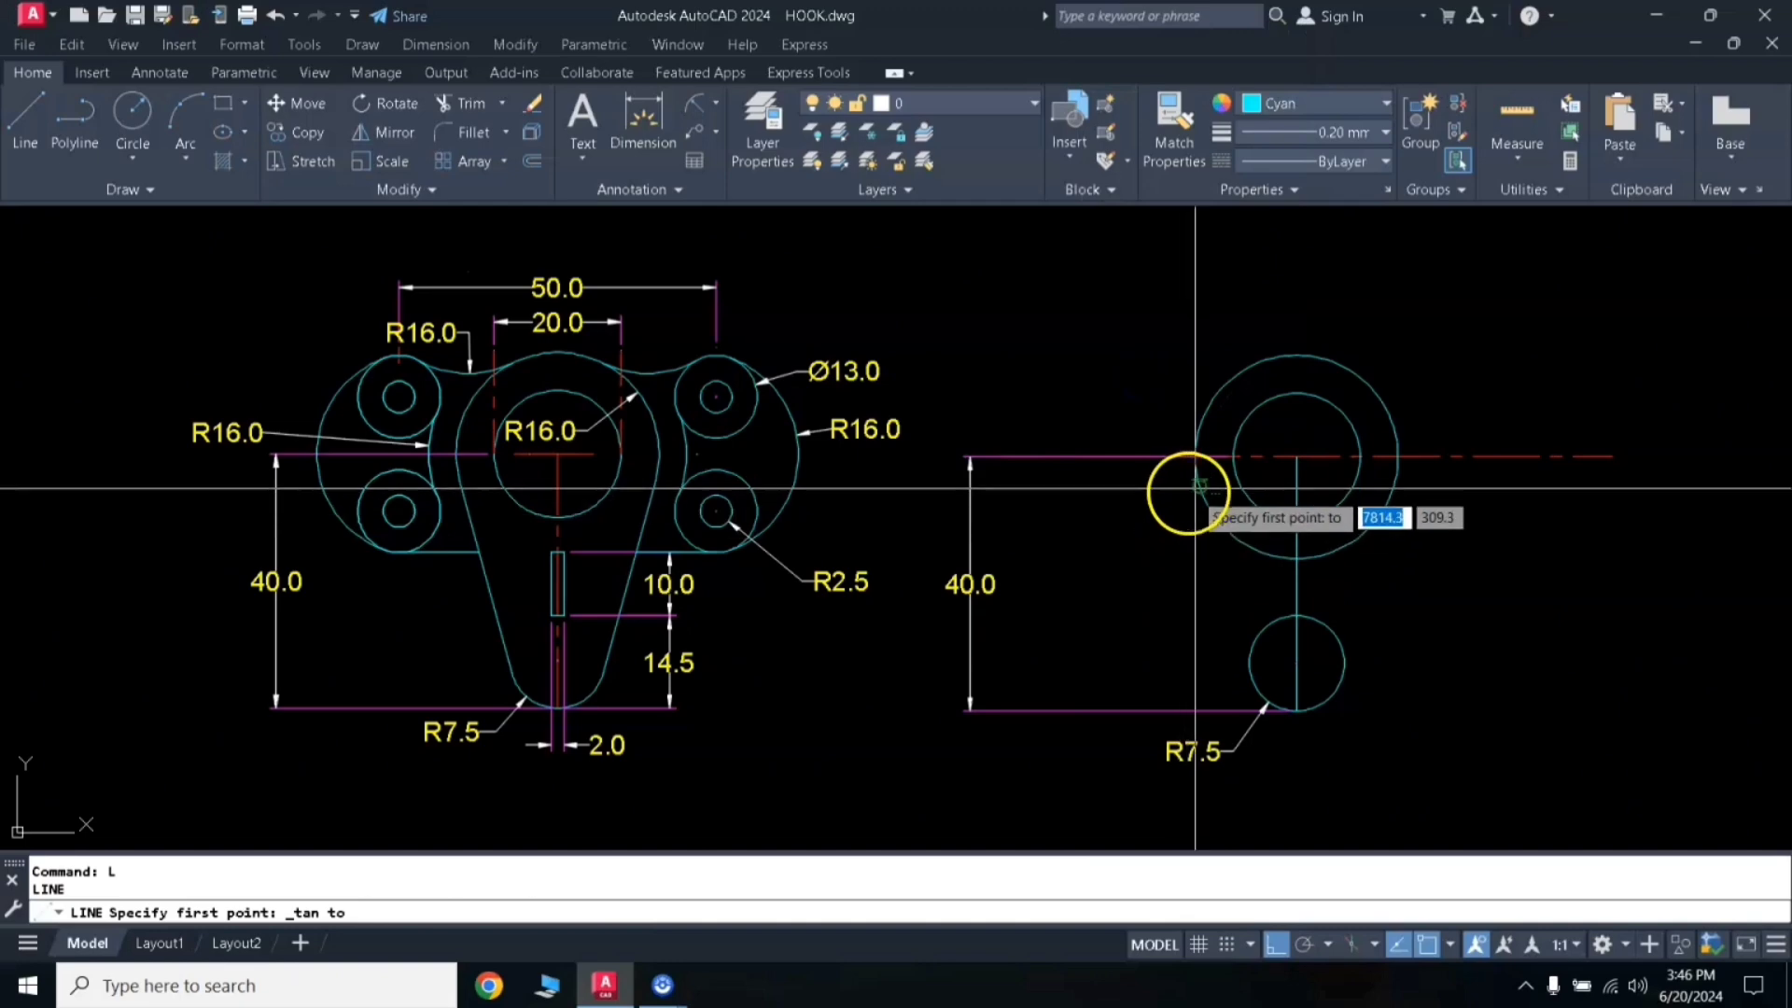
right_click(1106, 528, "shift")
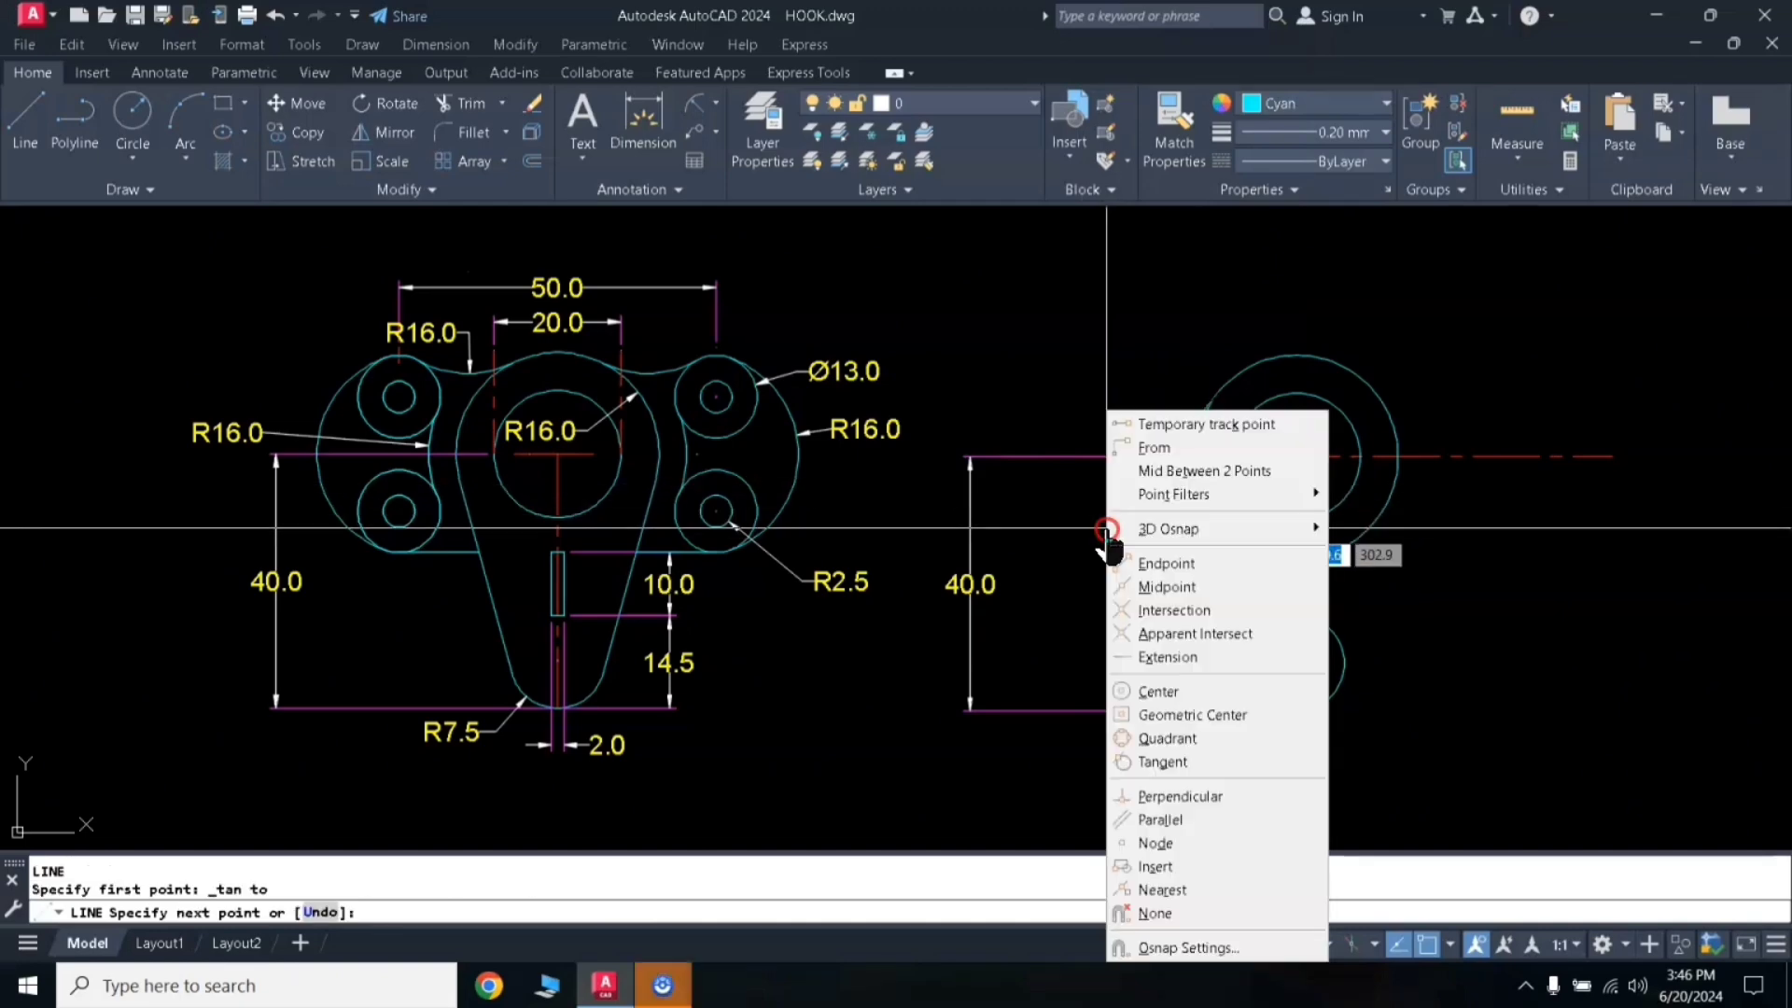
left_click(1158, 766)
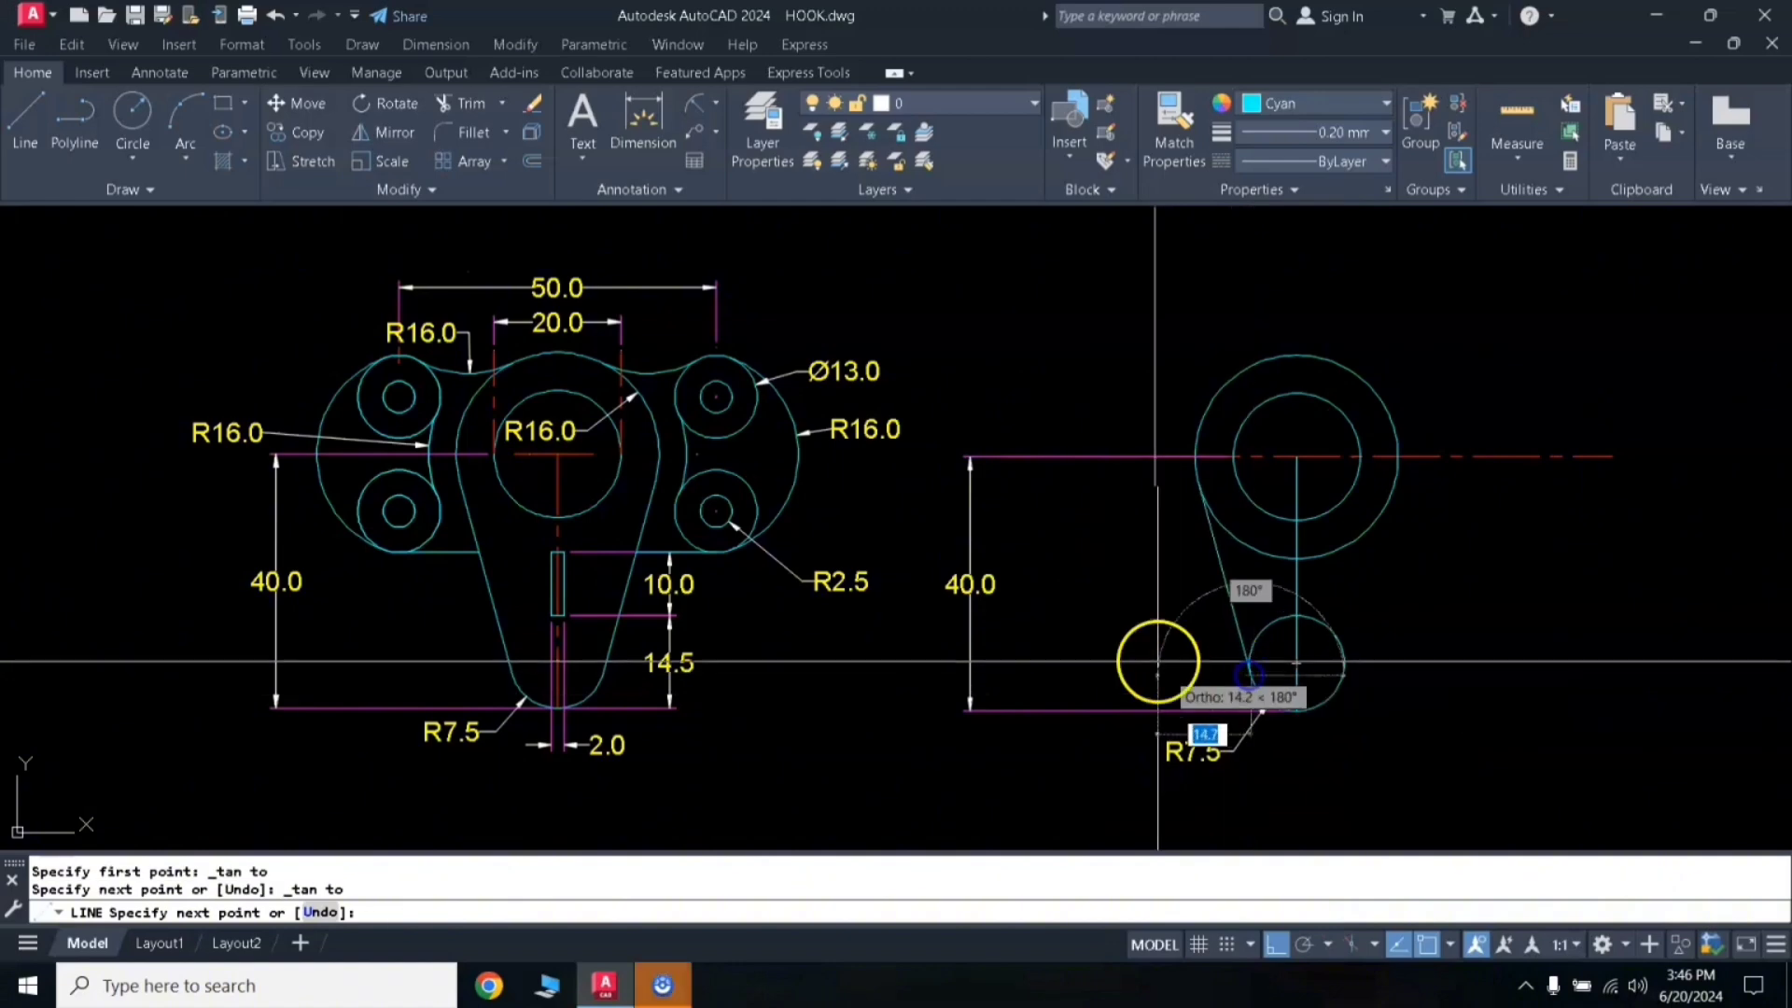
left_click(1249, 674)
key("Return")
Step: Mirror the tangent line about the vertical centre line, keeping the original
left_click(1227, 586)
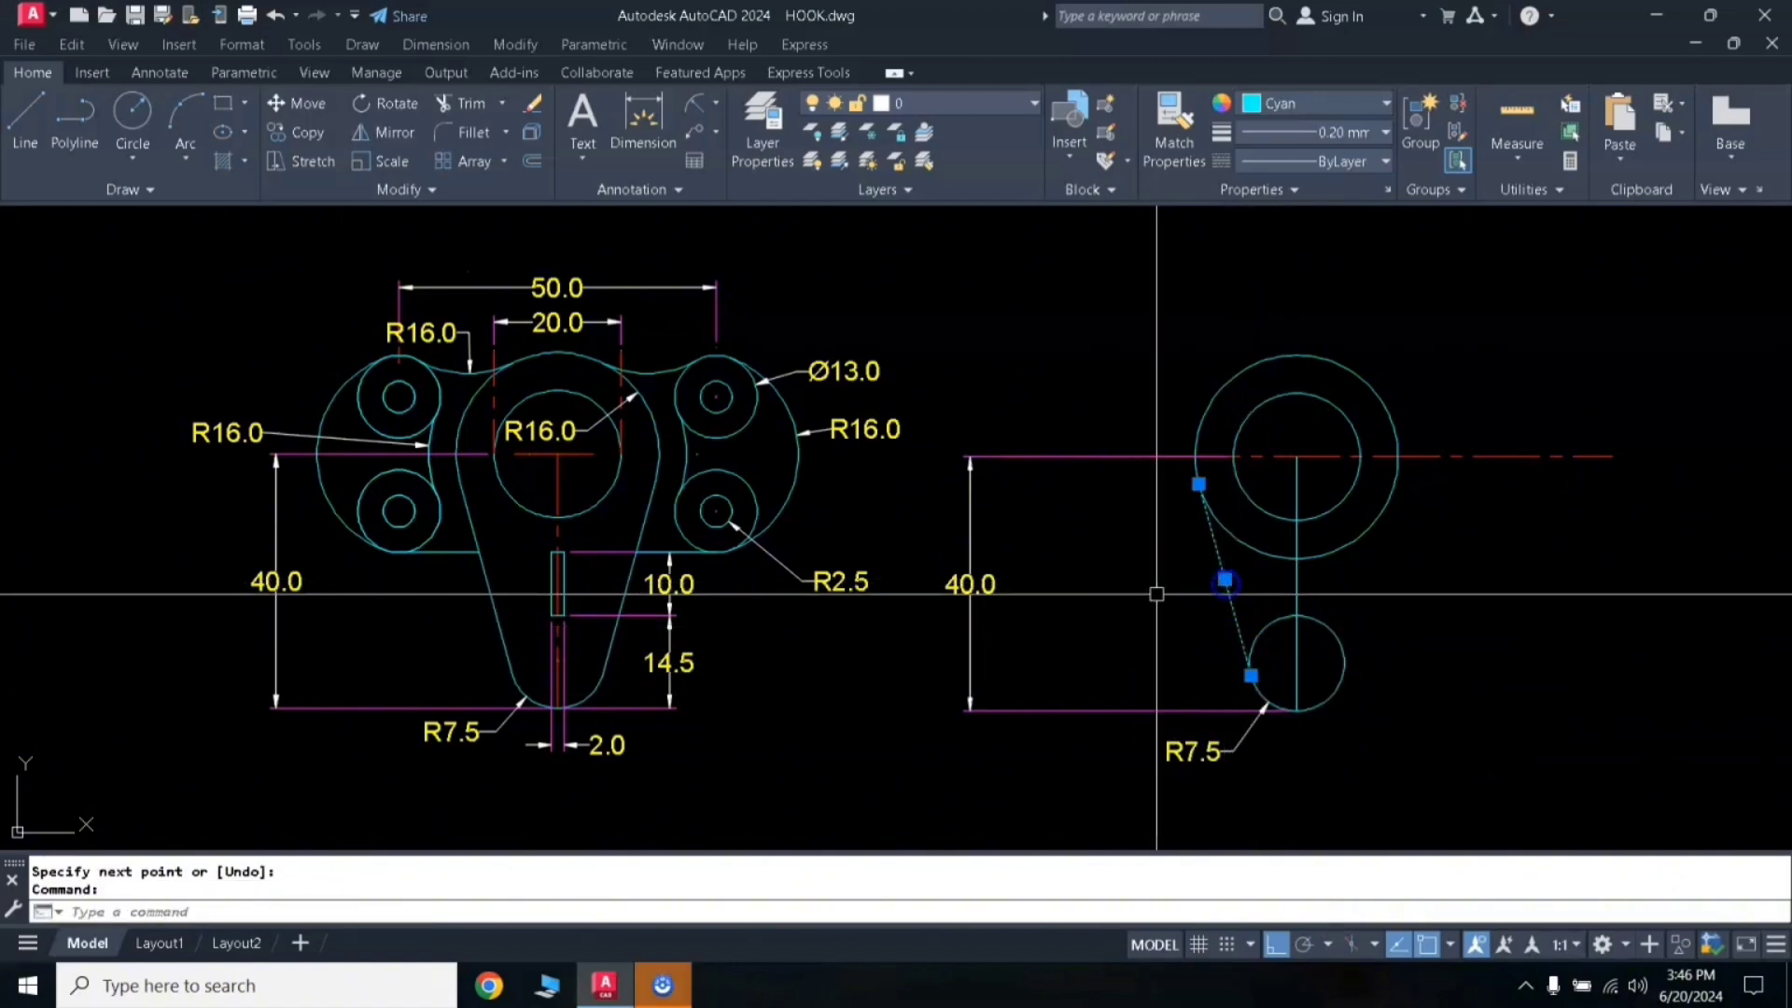
type("Mi")
key("Return")
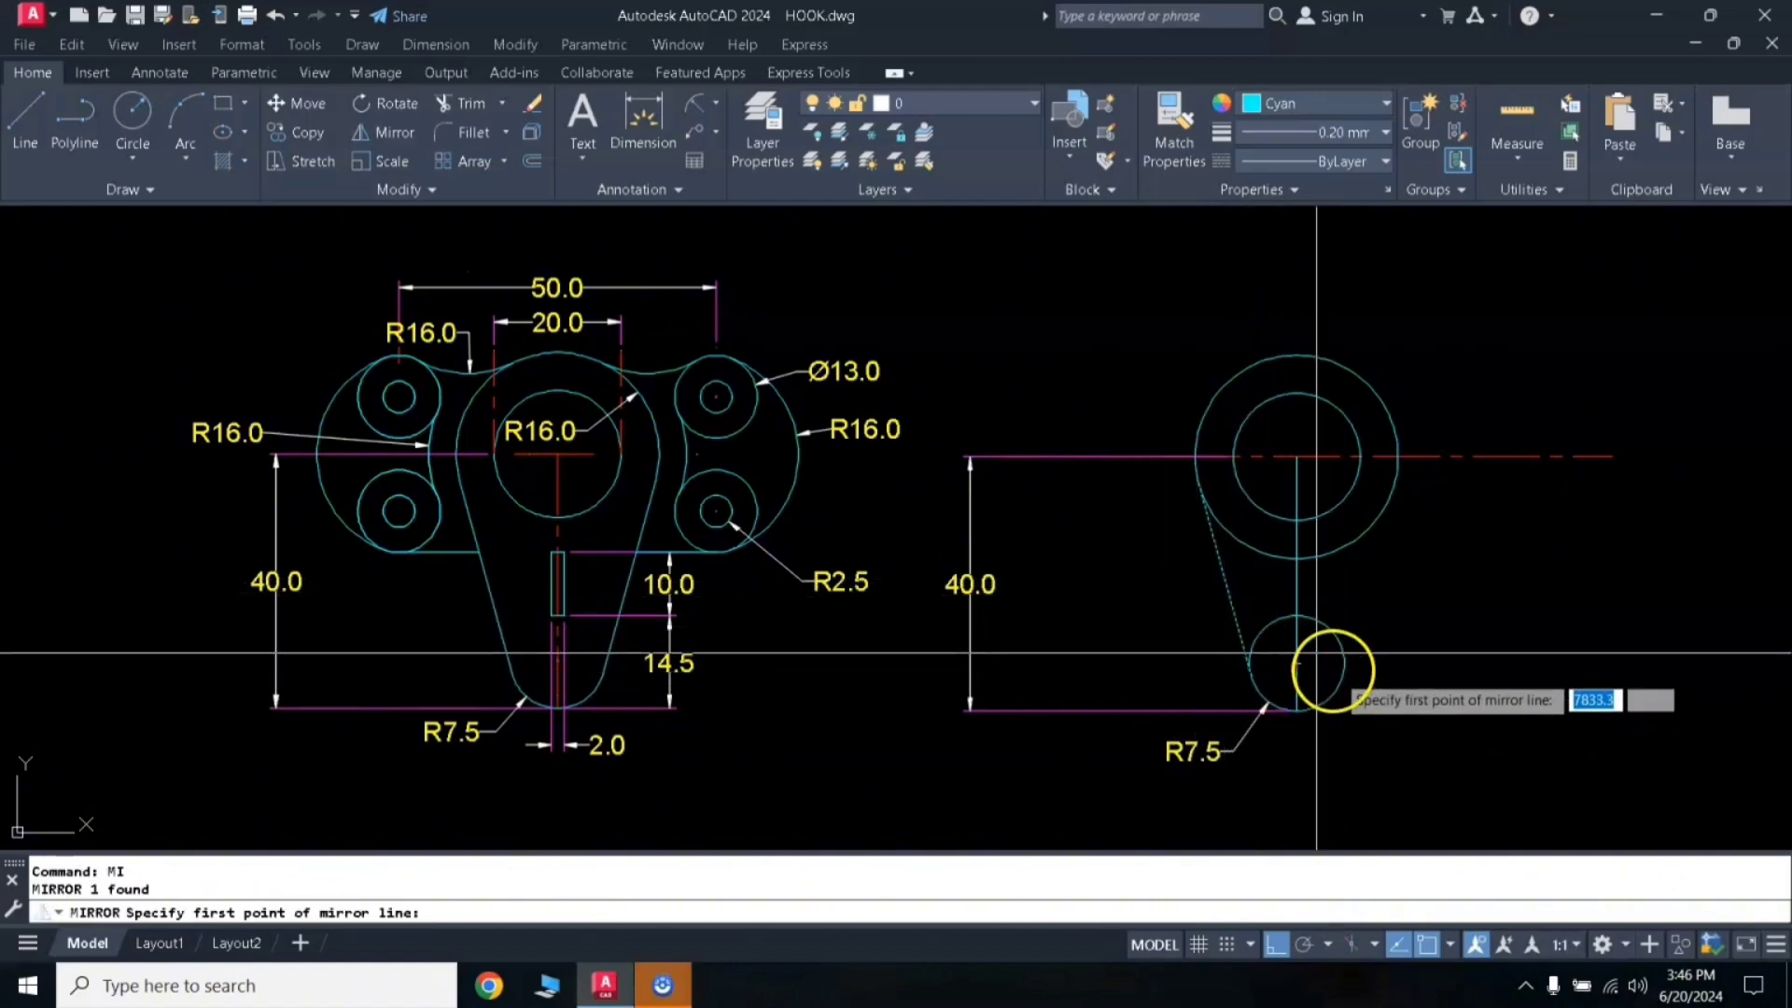
left_click(1297, 621)
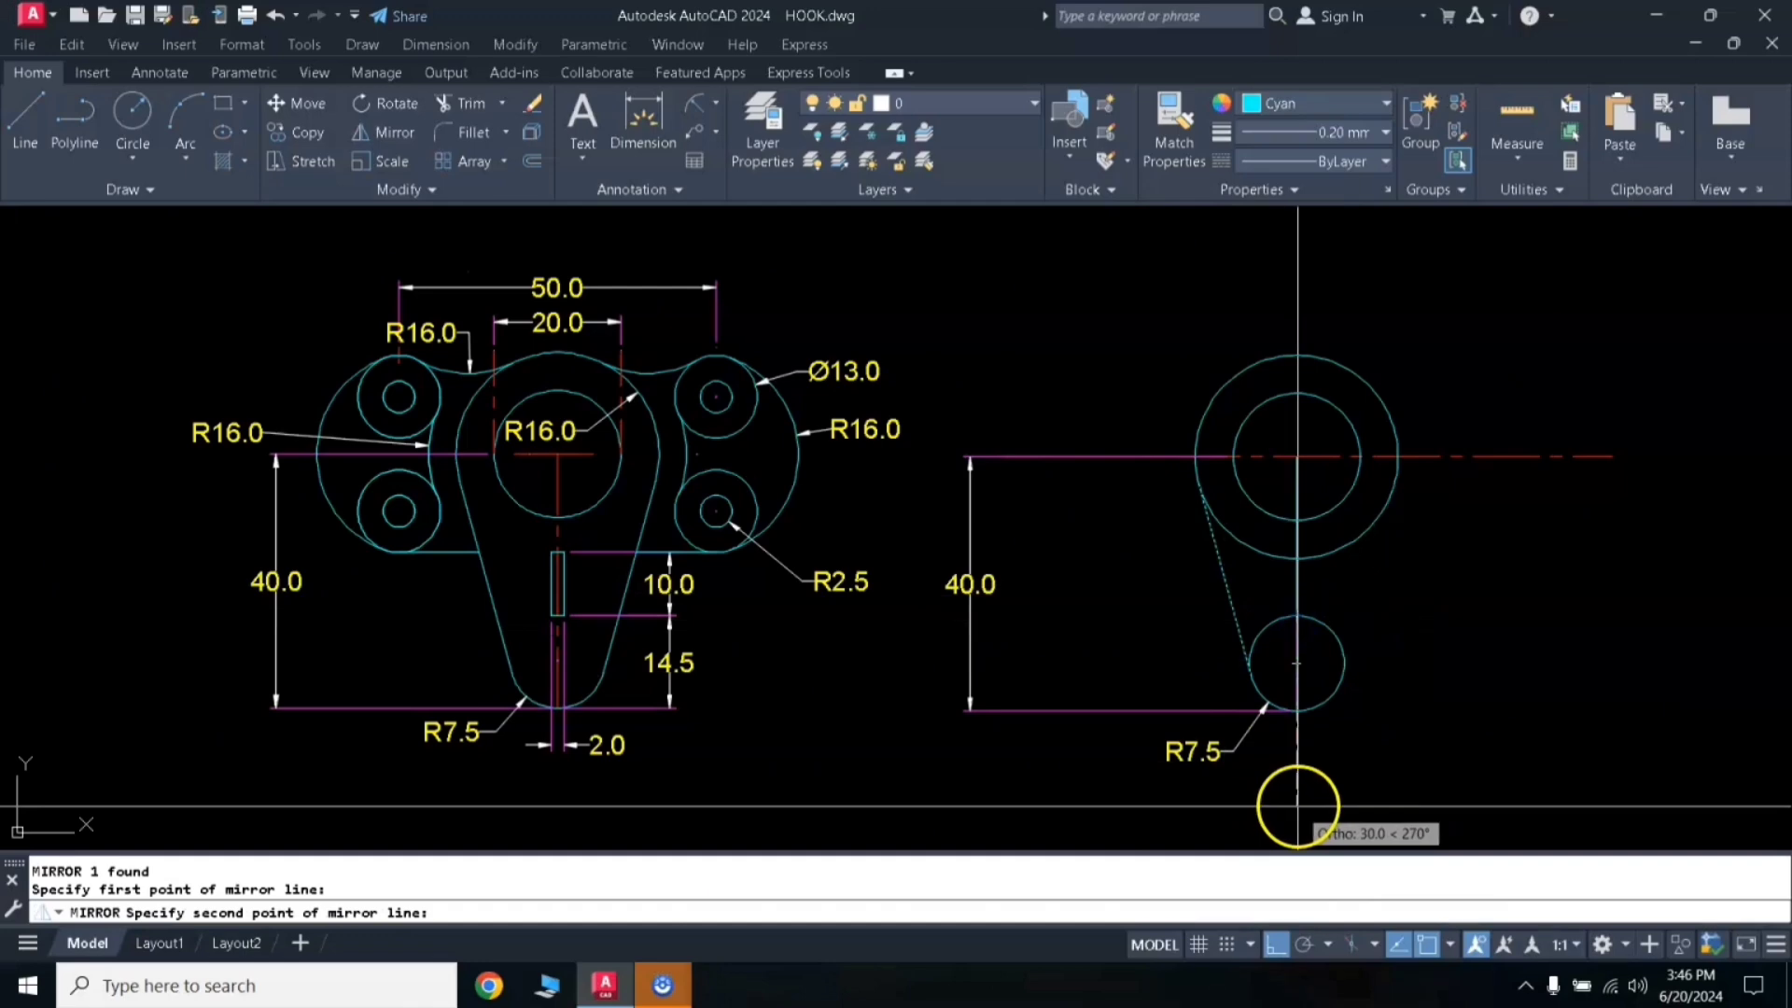
key("Return")
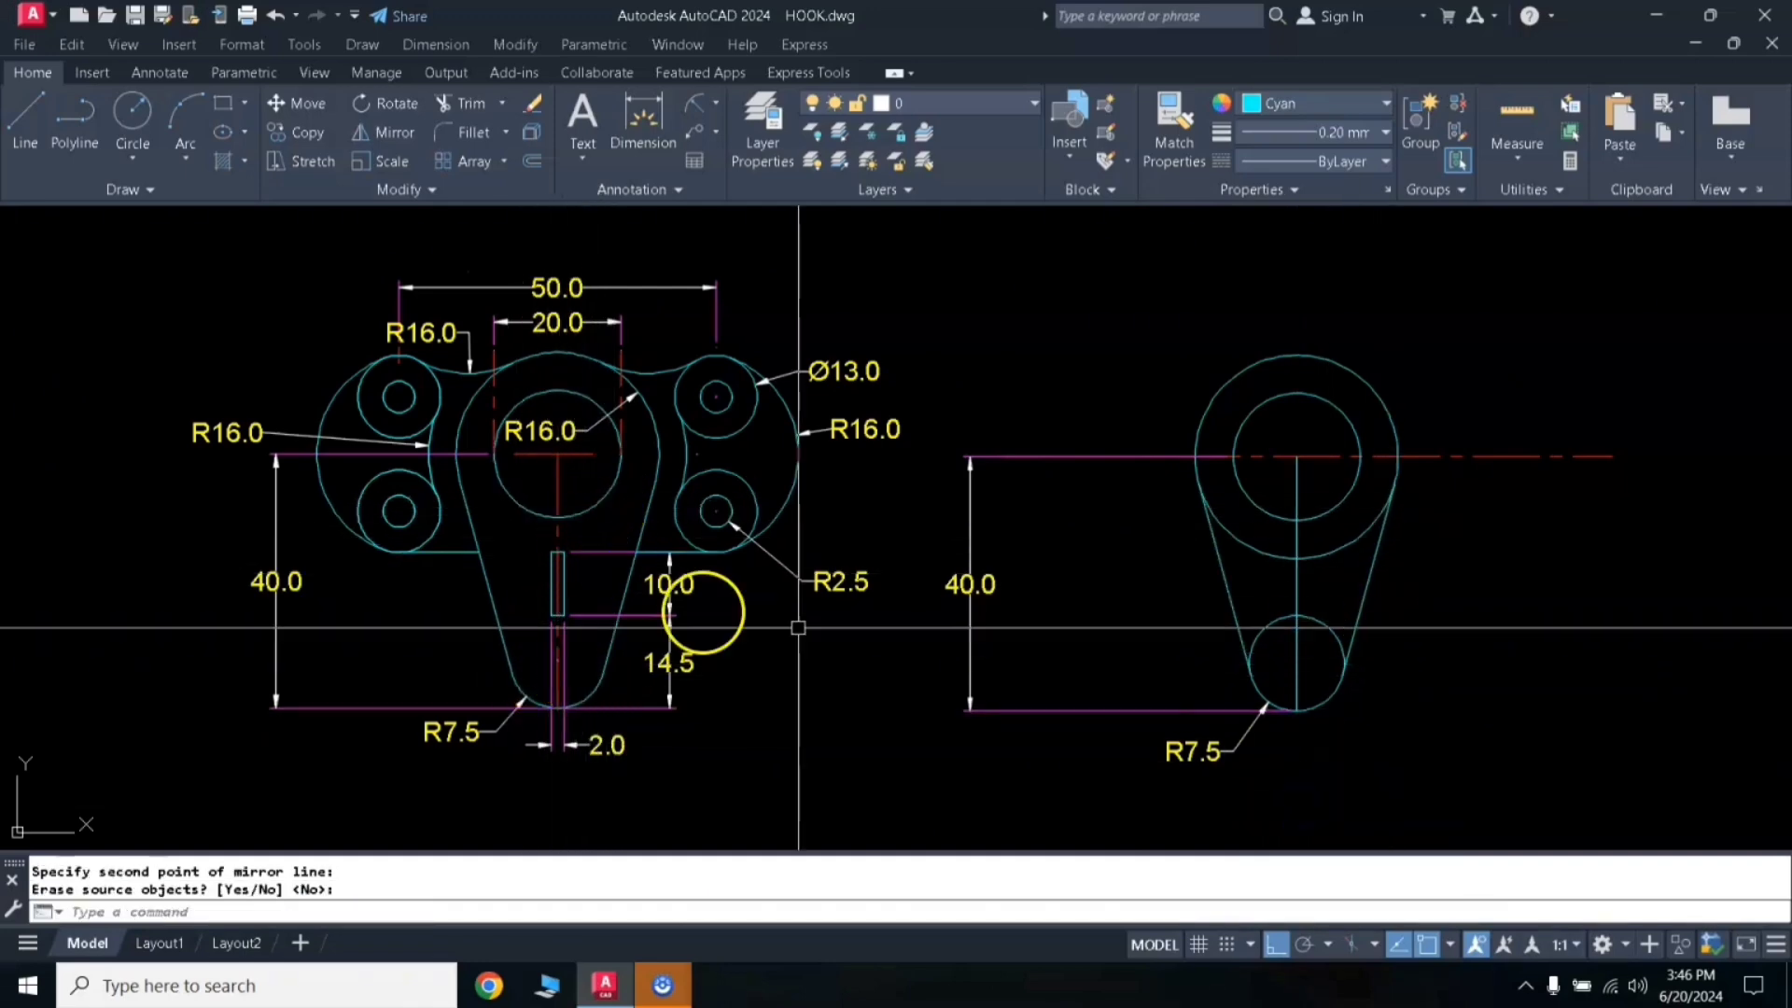
Step: Trim the lower circle's excess arcs to close the teardrop outline
type("tr")
key("Return")
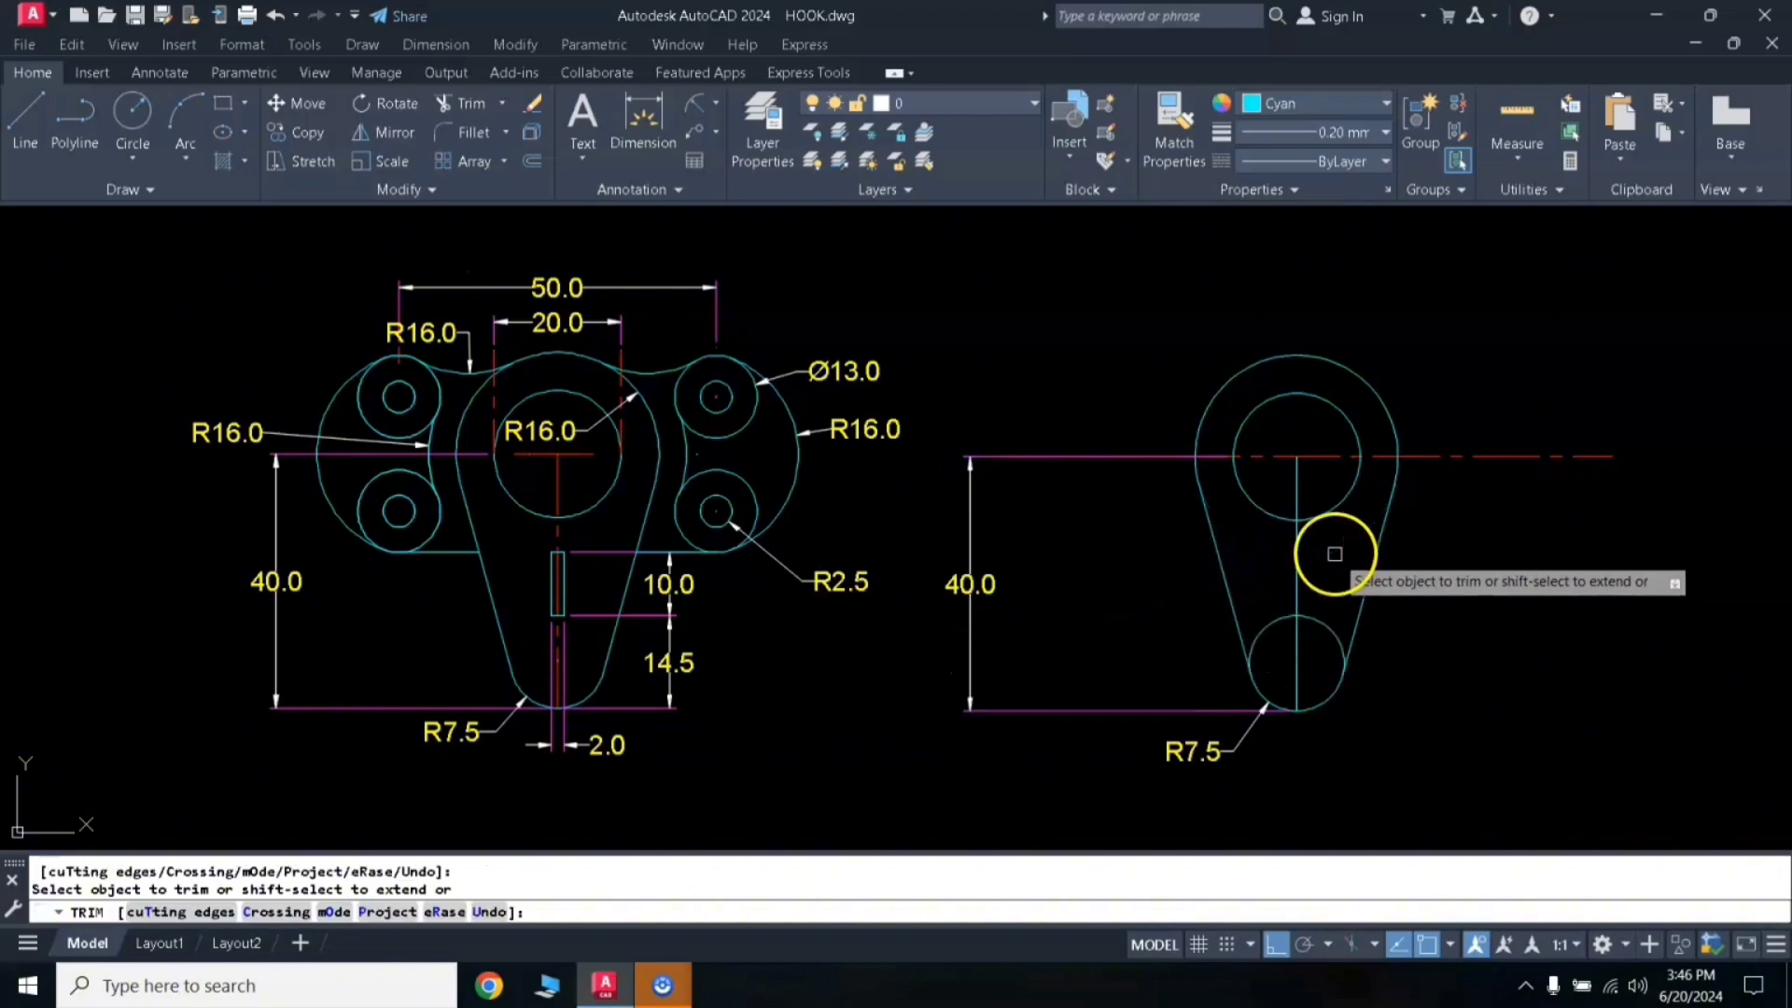
left_click(1334, 554)
left_click(1273, 631)
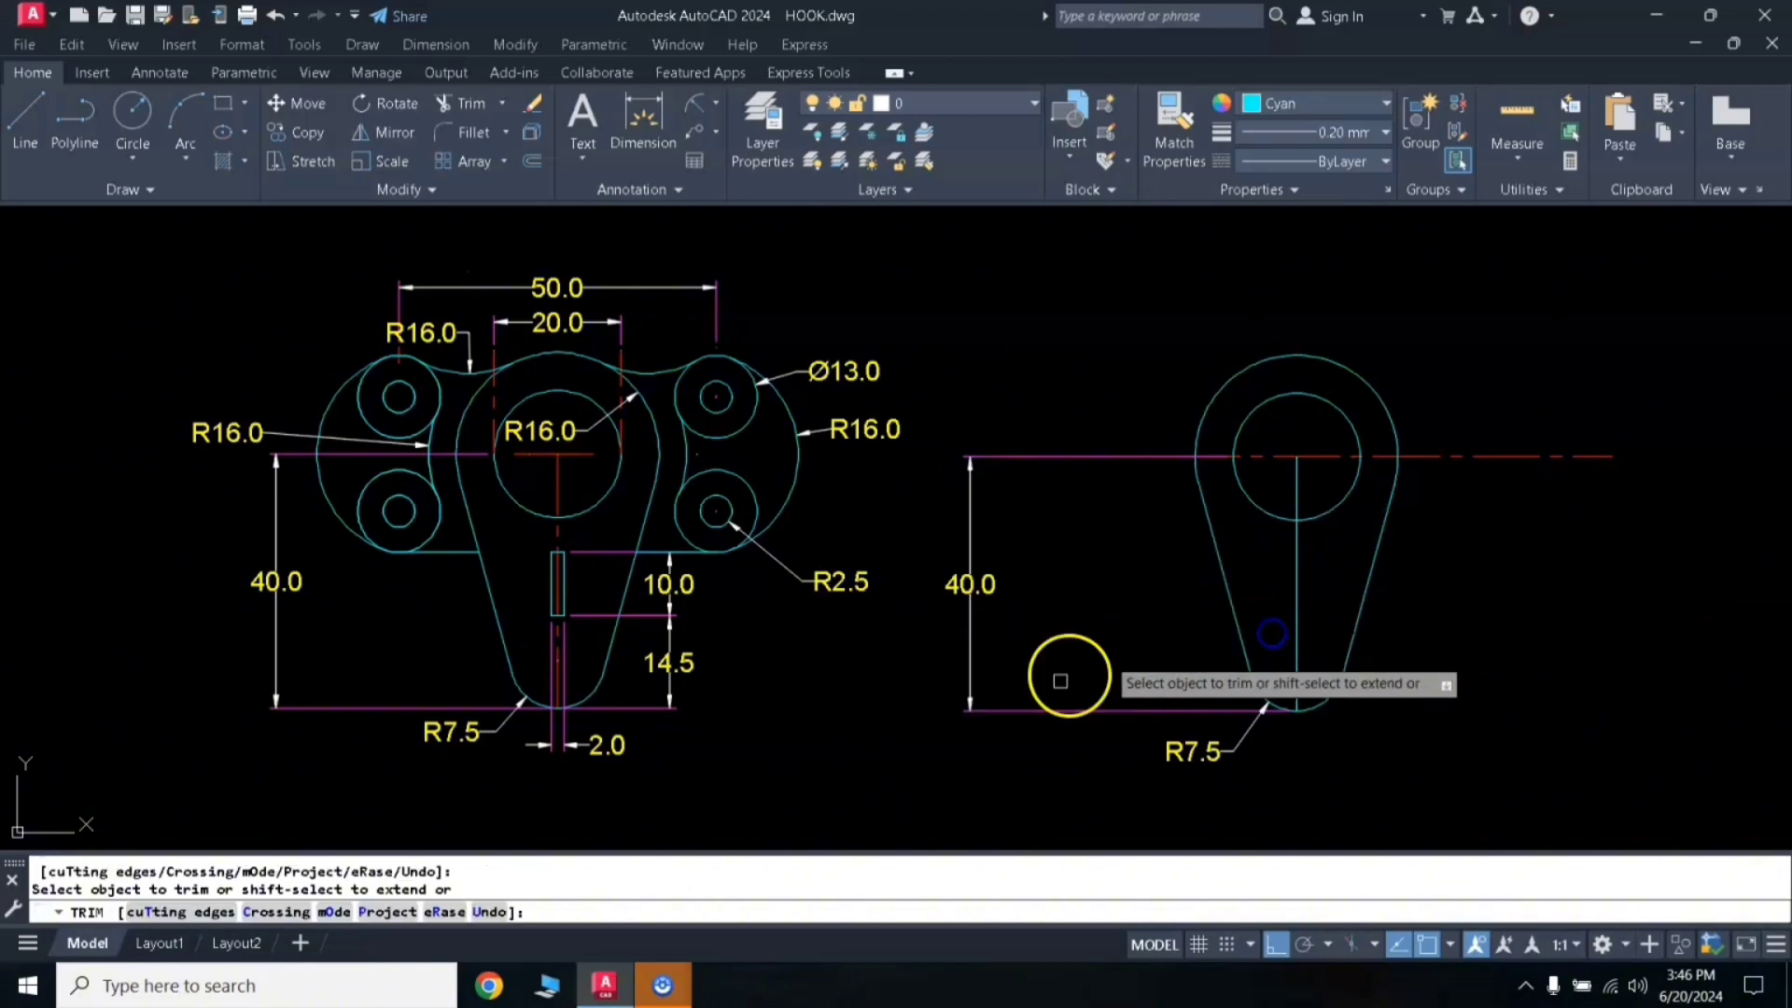
right_click(1067, 681)
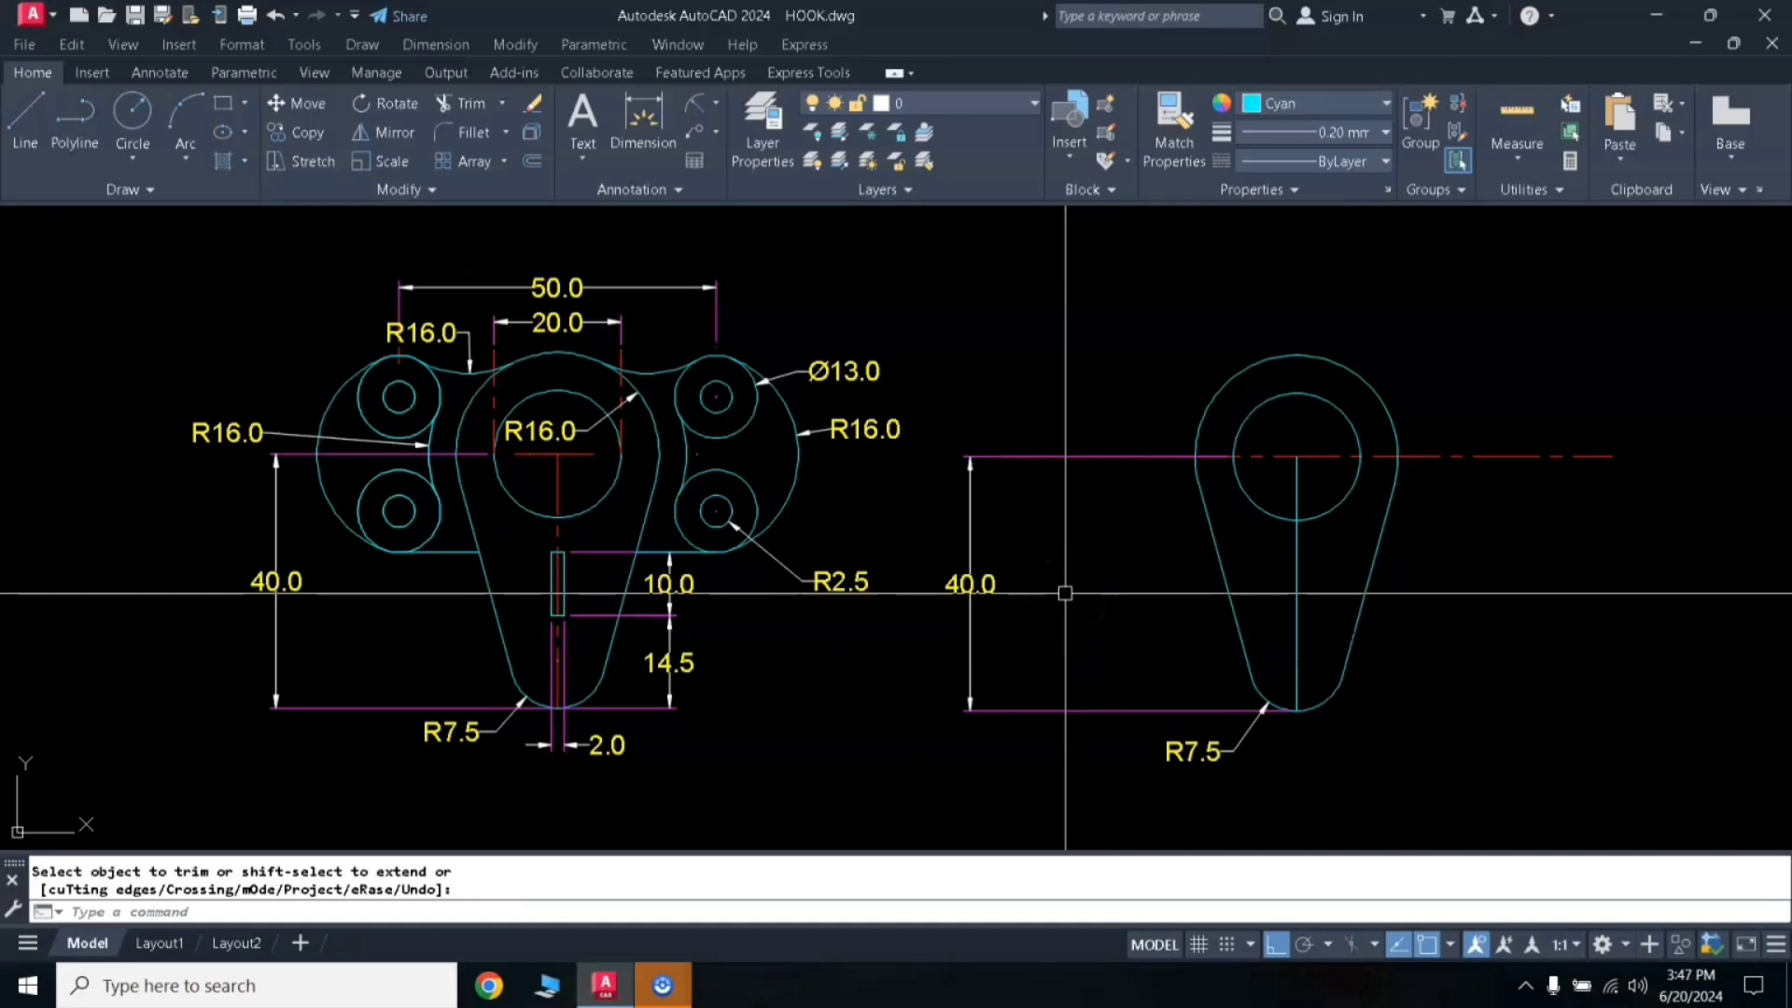
left_click(1101, 570)
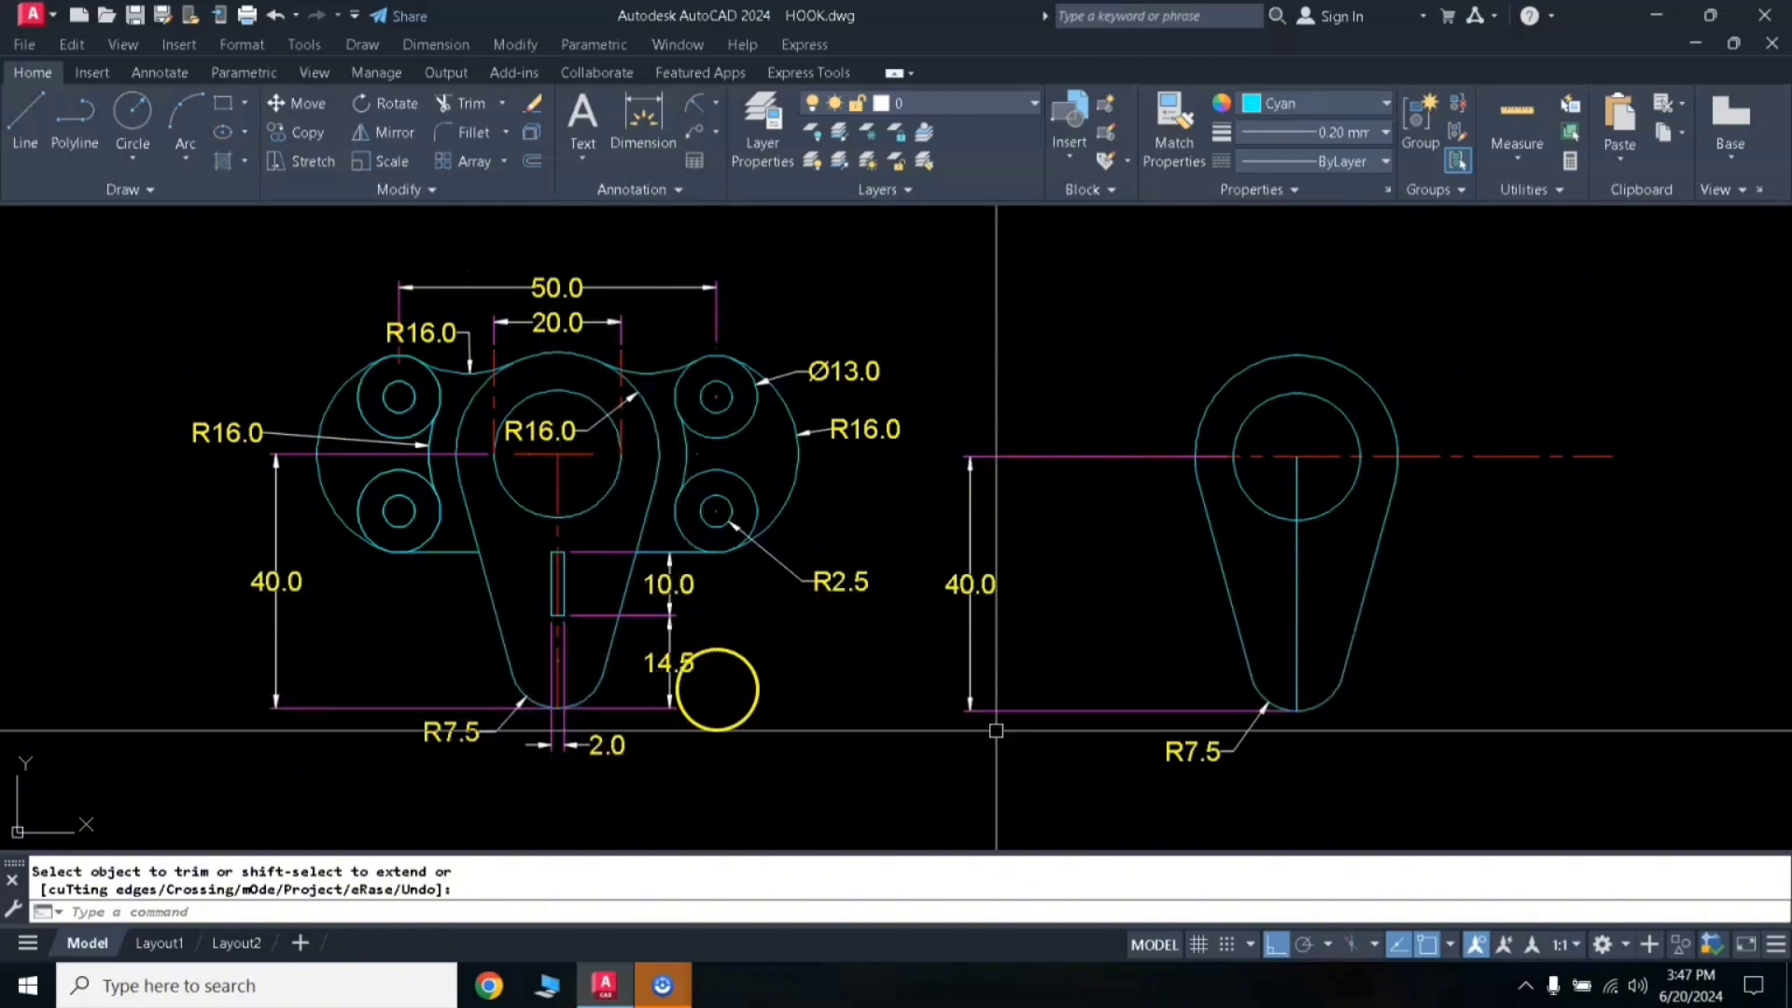
Step: Draw a short horizontal base line from the centre line's bottom end
key("Escape")
type("l")
key("Return")
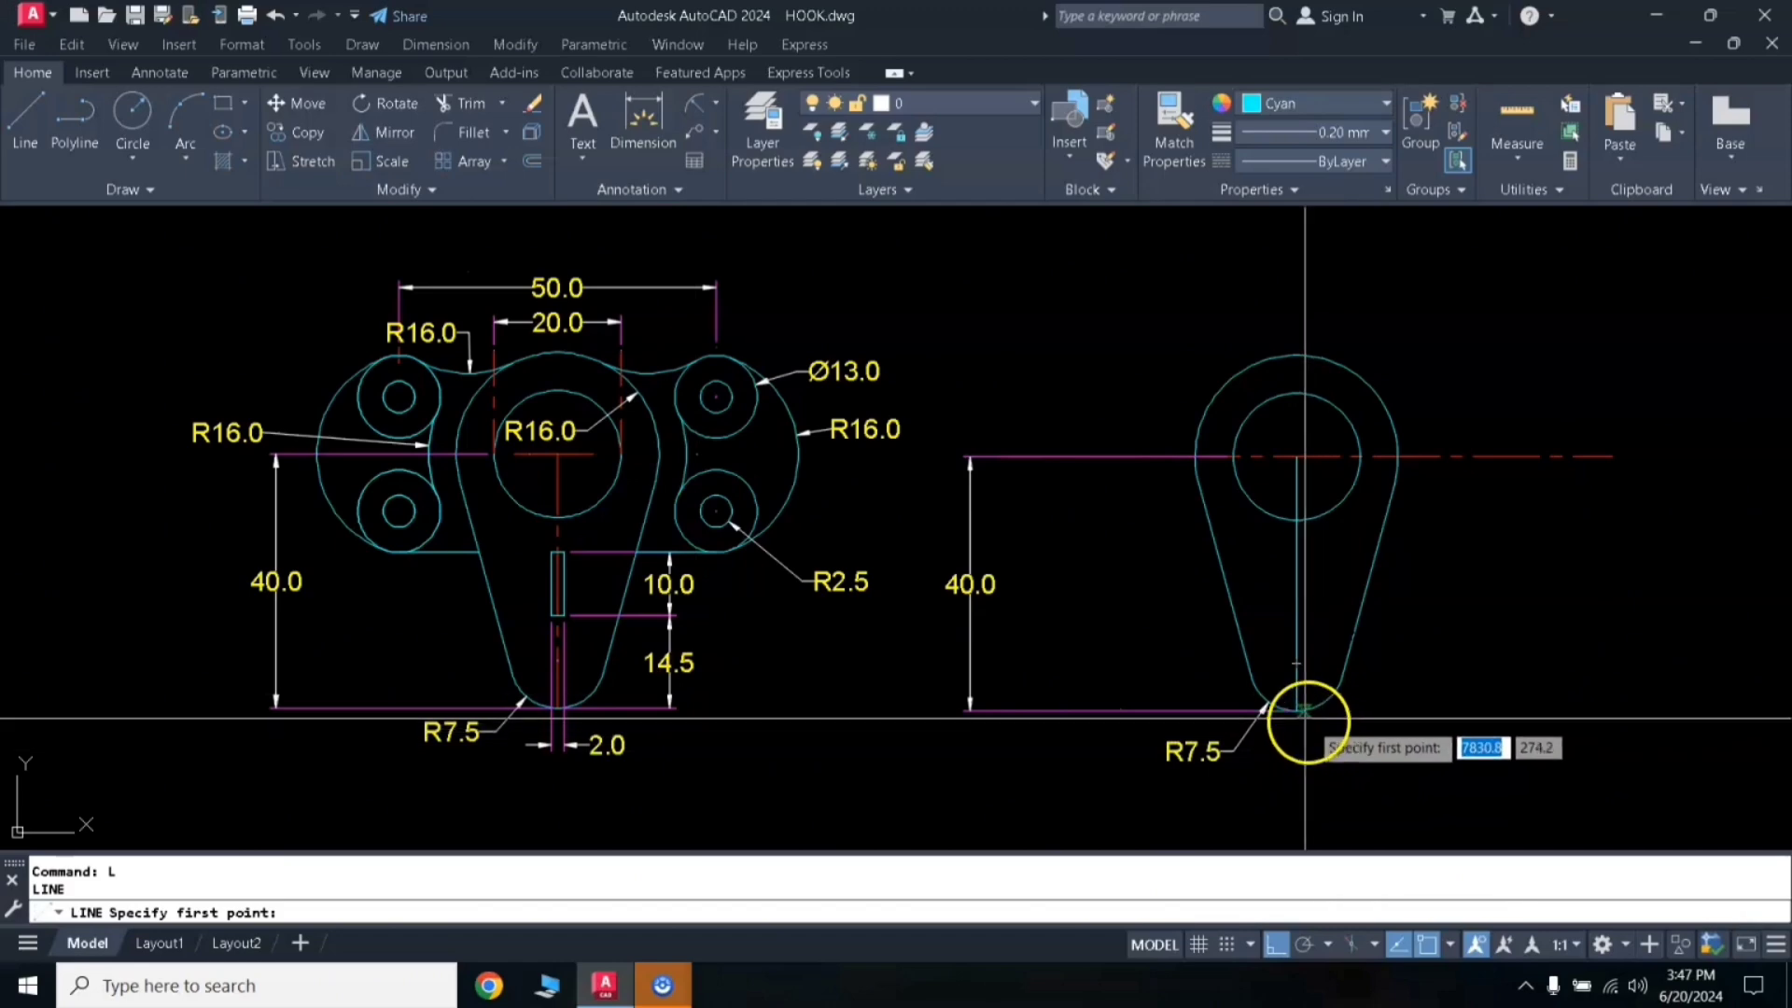
left_click(1295, 711)
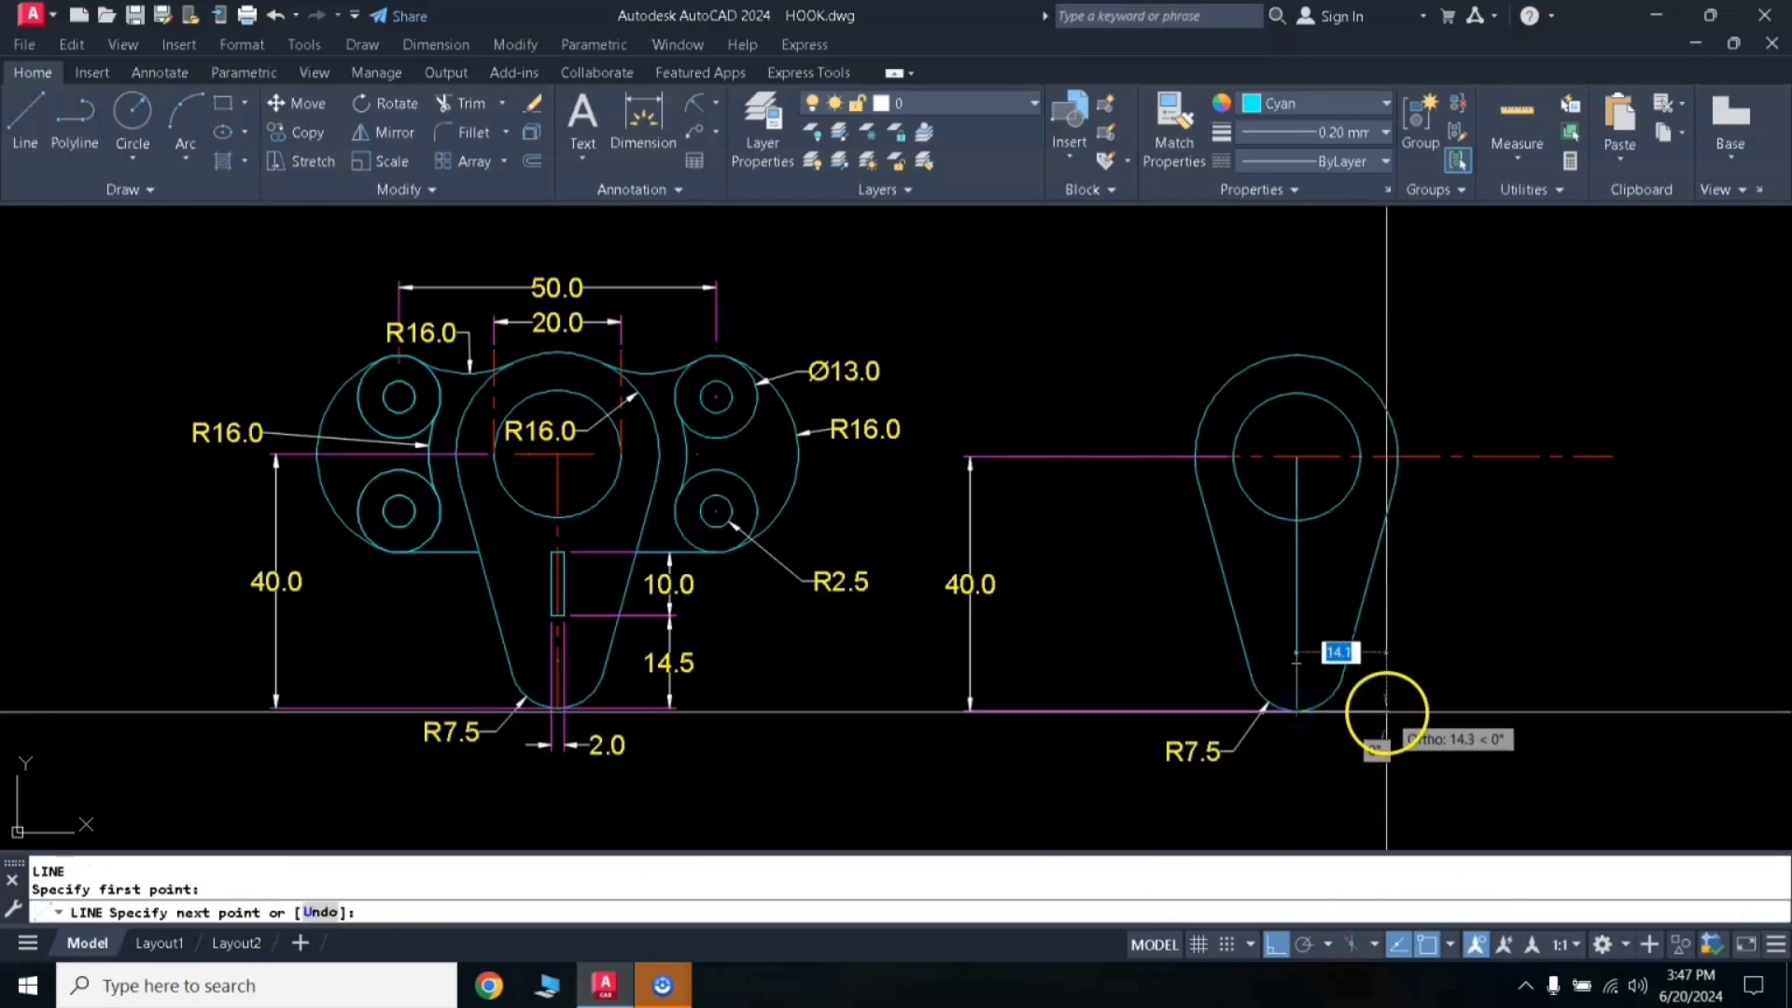
left_click(1385, 711)
key("Return")
Step: Offset the base line 14.5 upward, then offset that copy a further 10
type("o")
key("Return")
type("14")
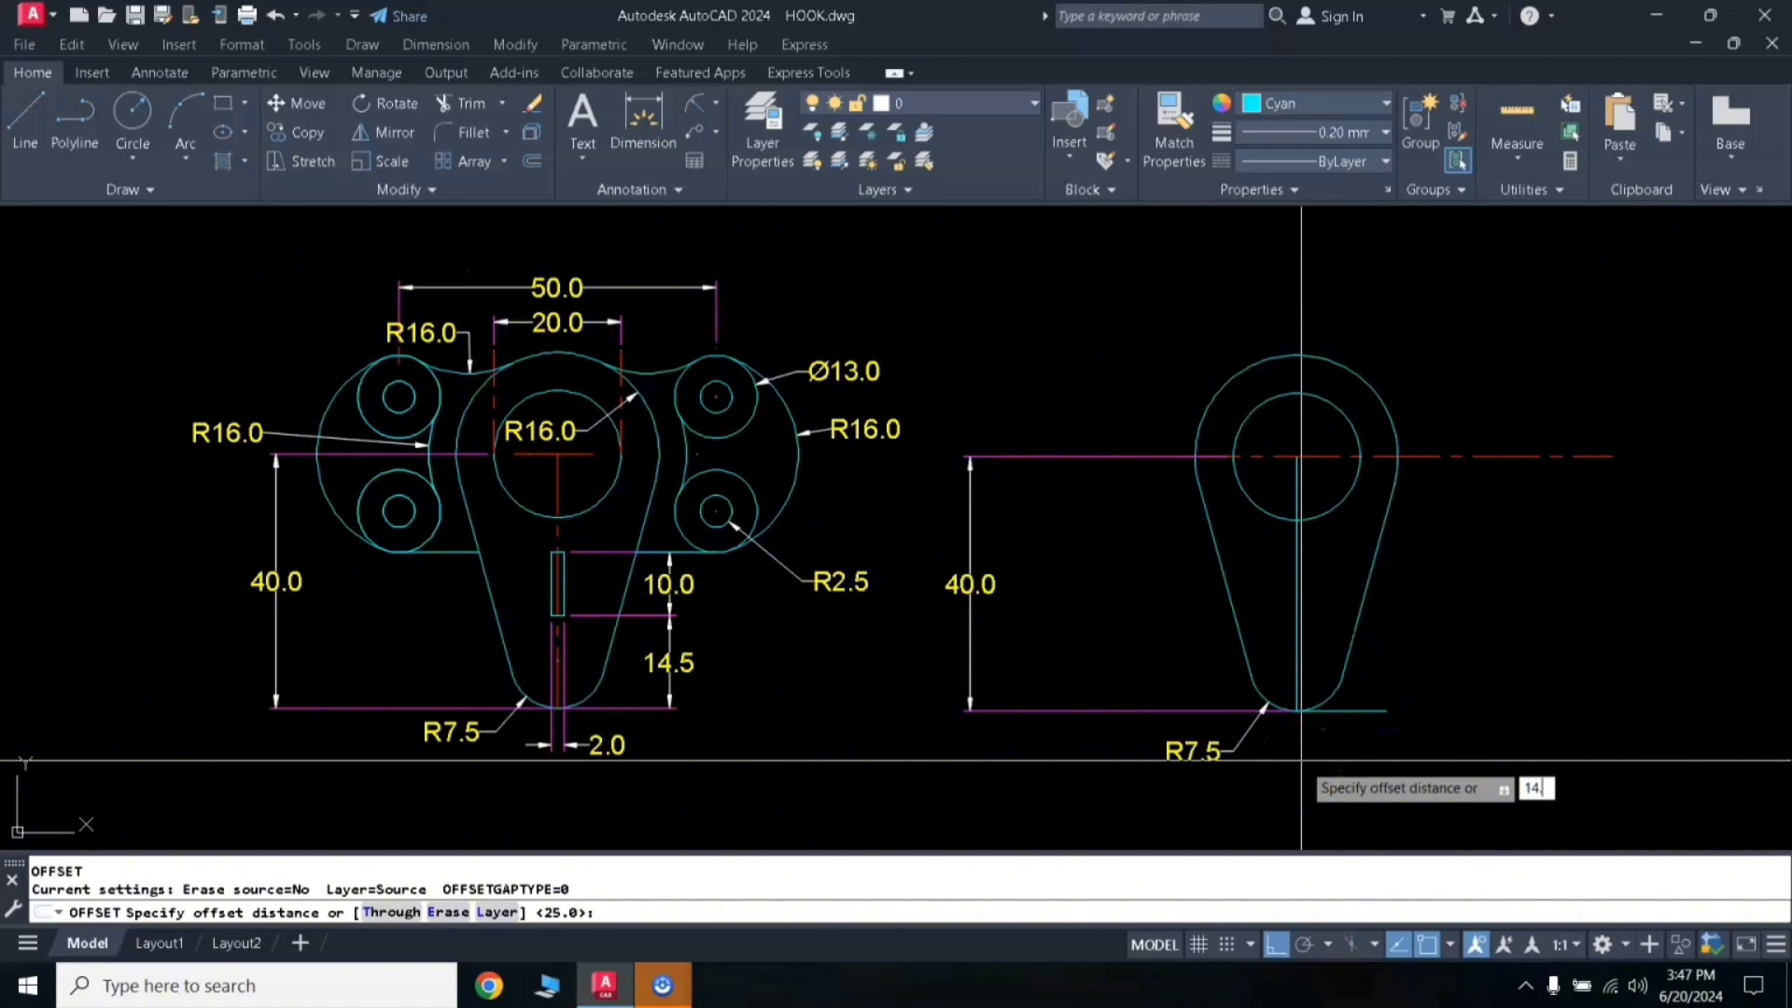
type("5")
key("Return")
left_click(1369, 715)
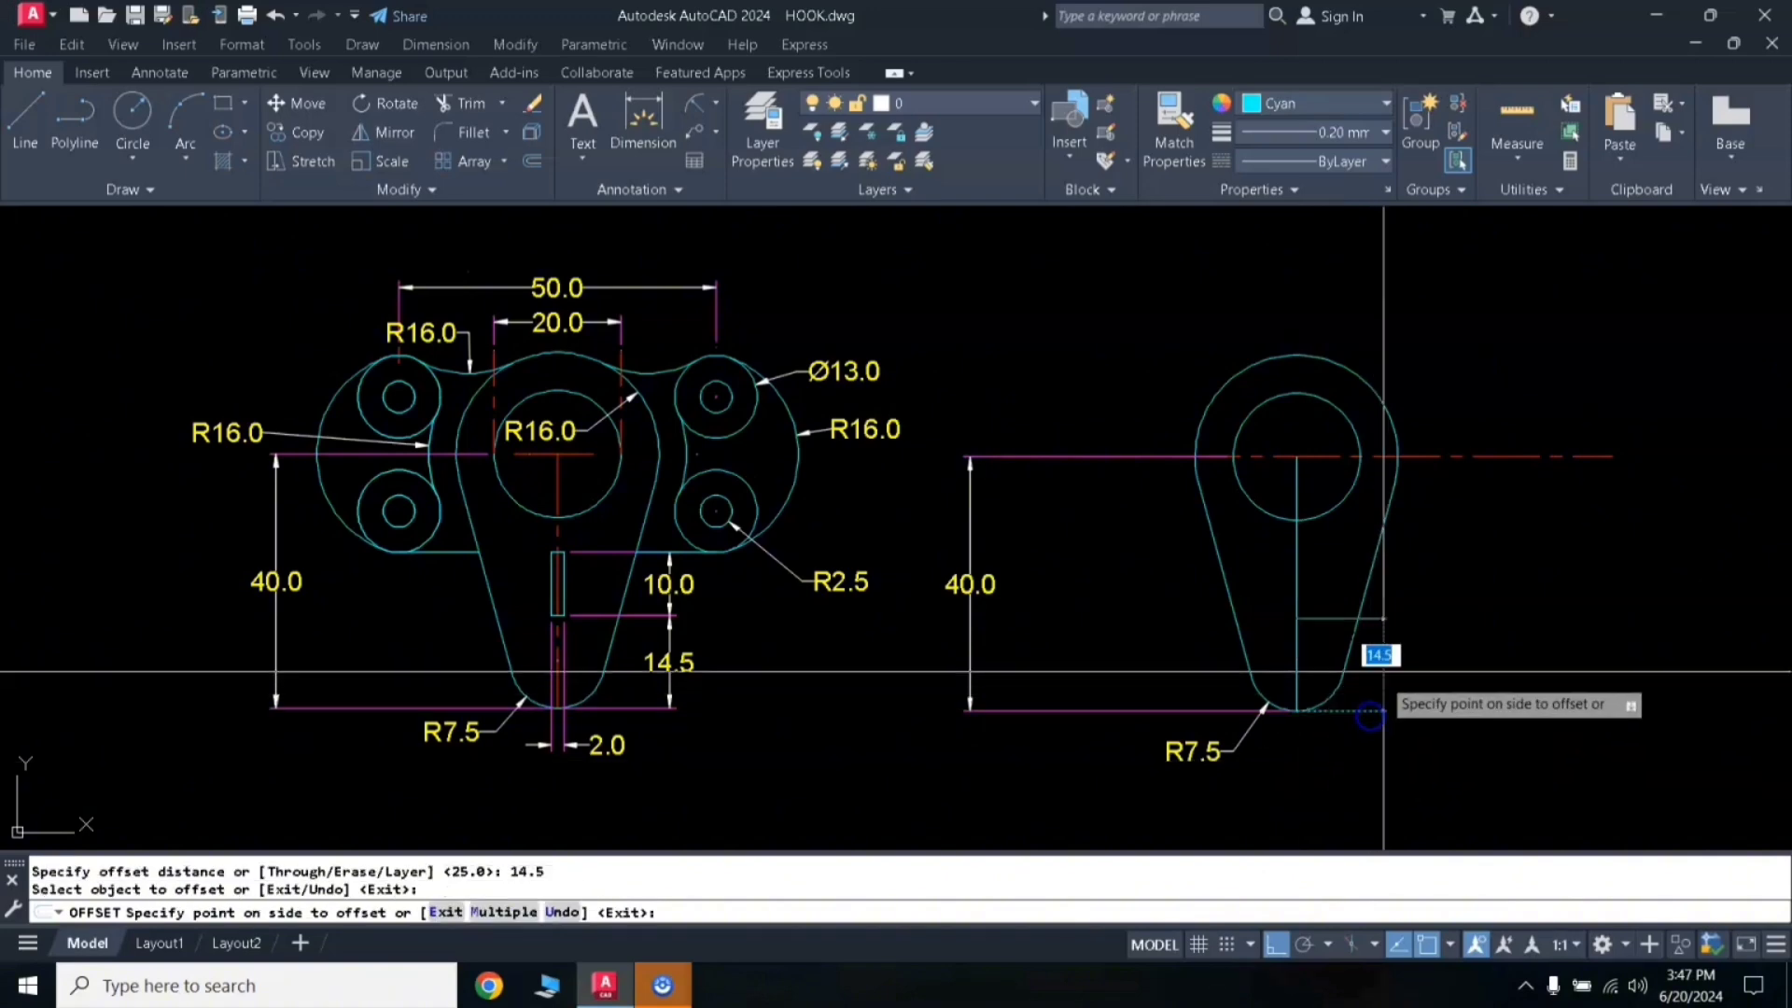
left_click(1374, 658)
key("Return")
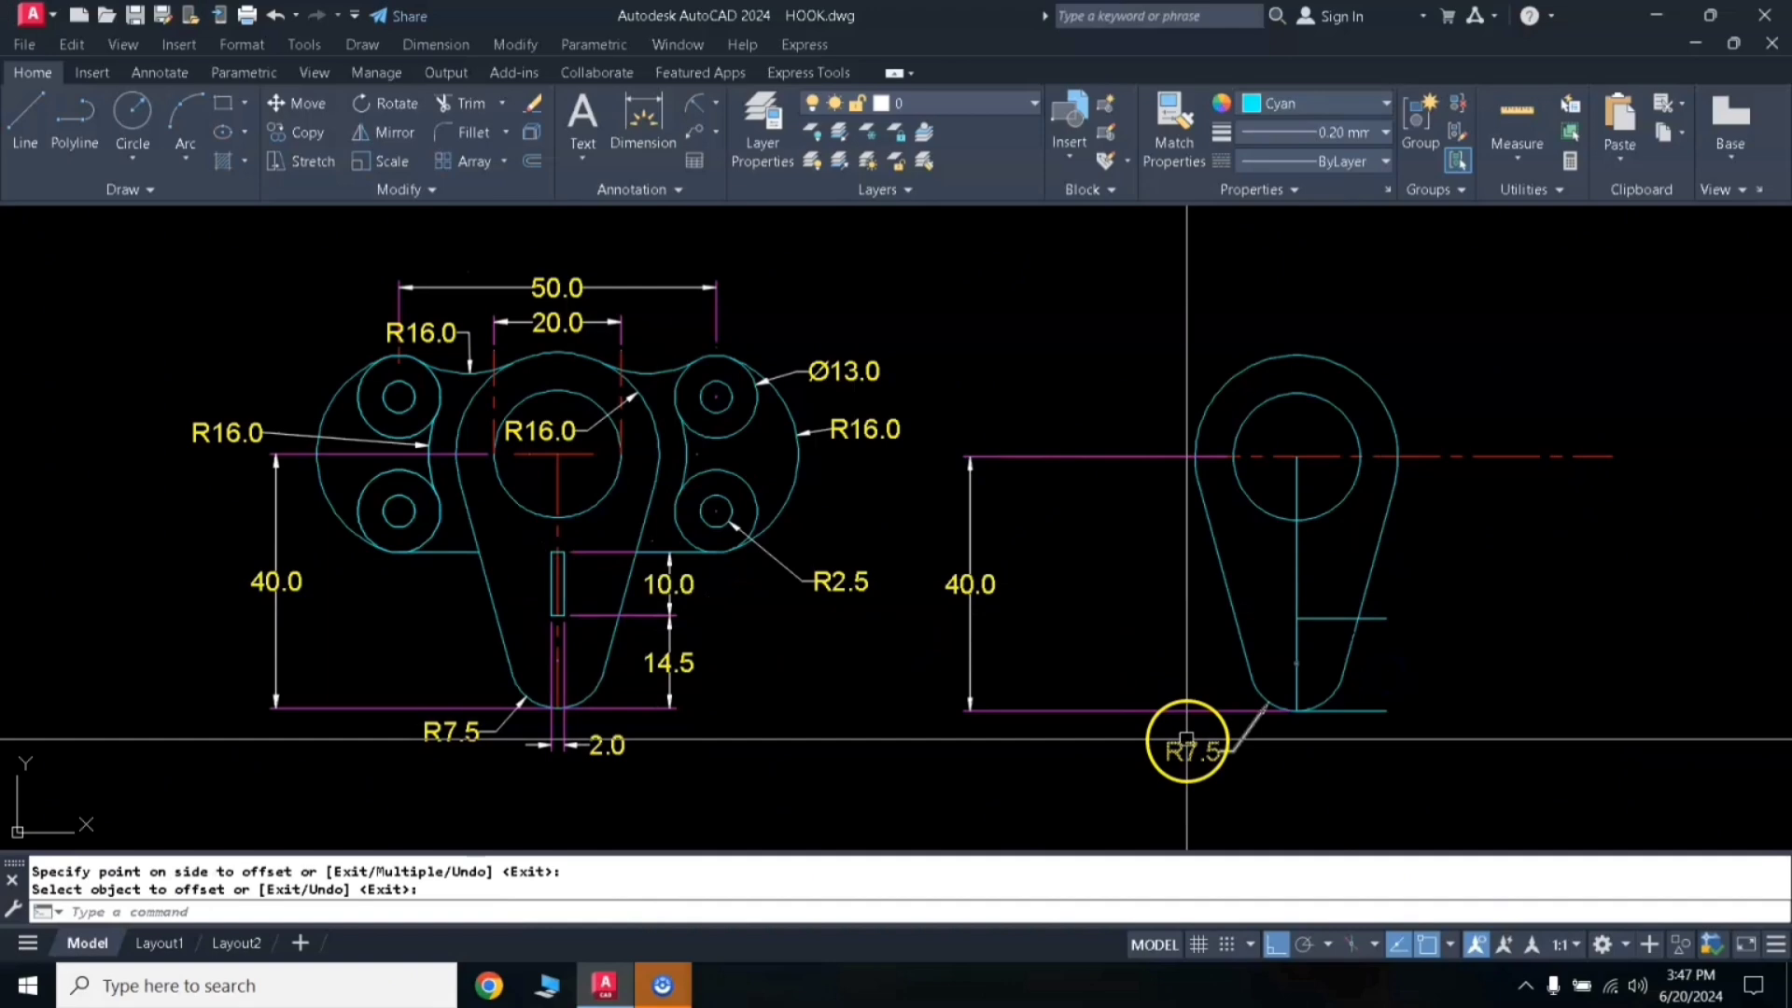
key("Return")
type("10")
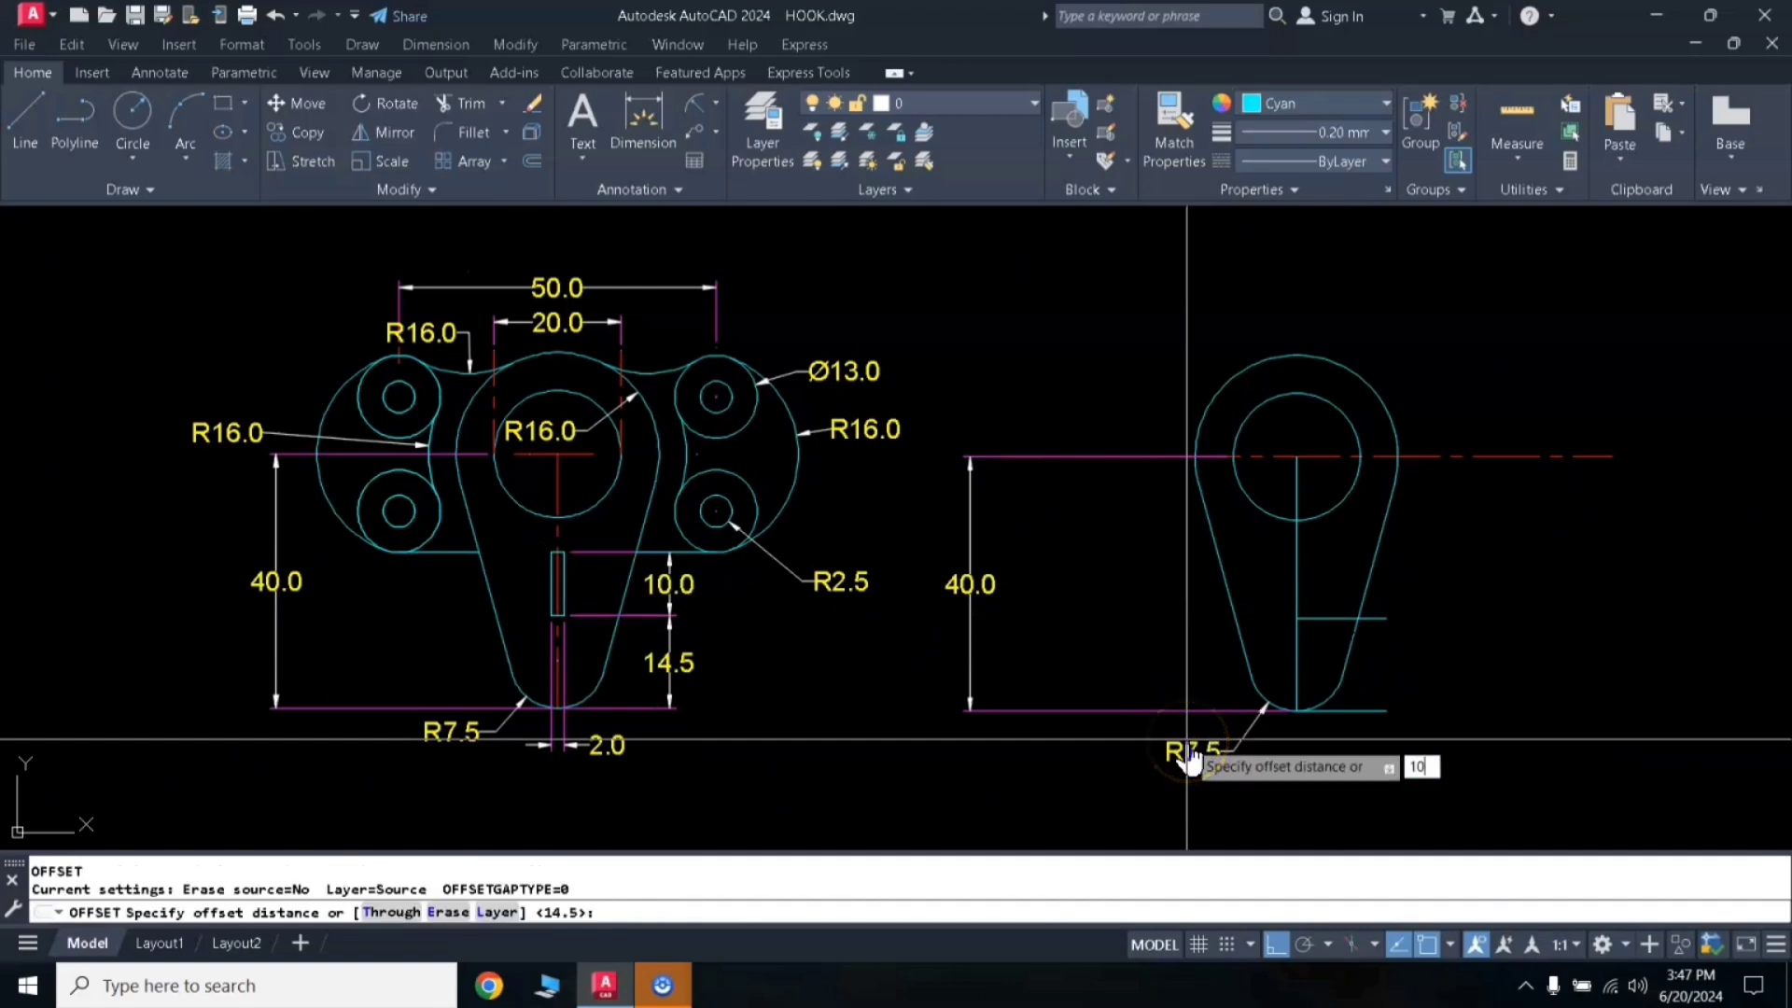
key("Return")
left_click(1321, 618)
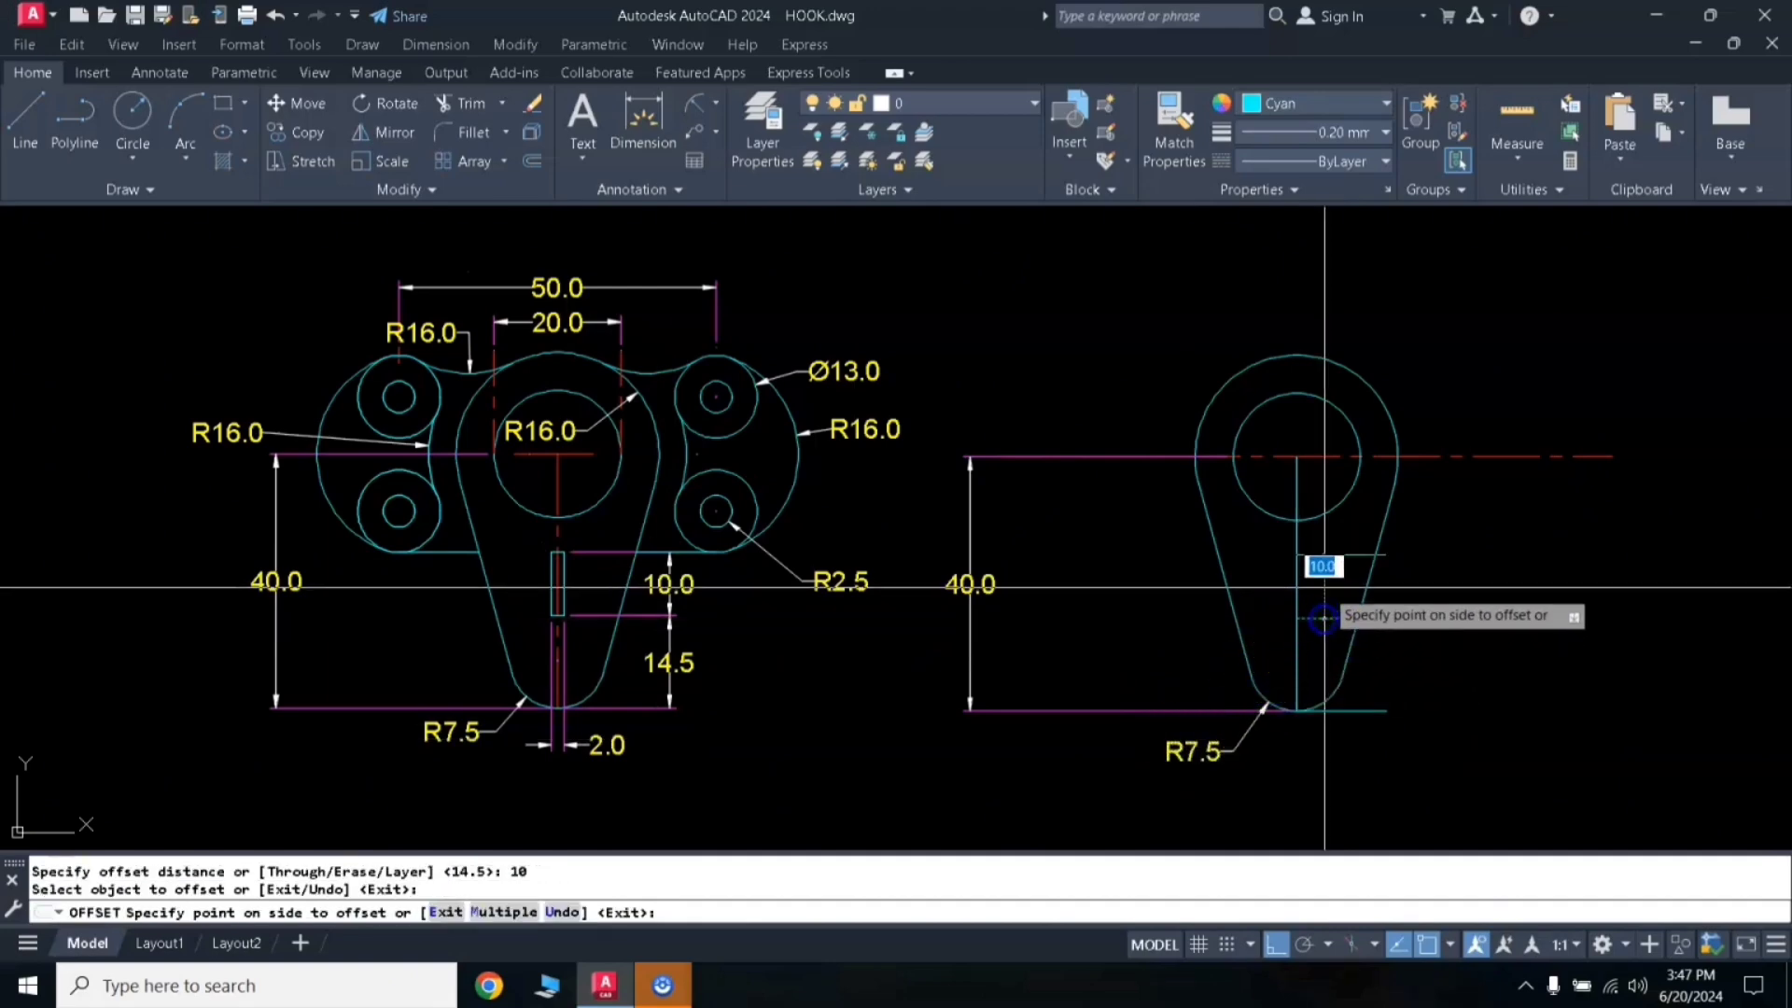
key("Return")
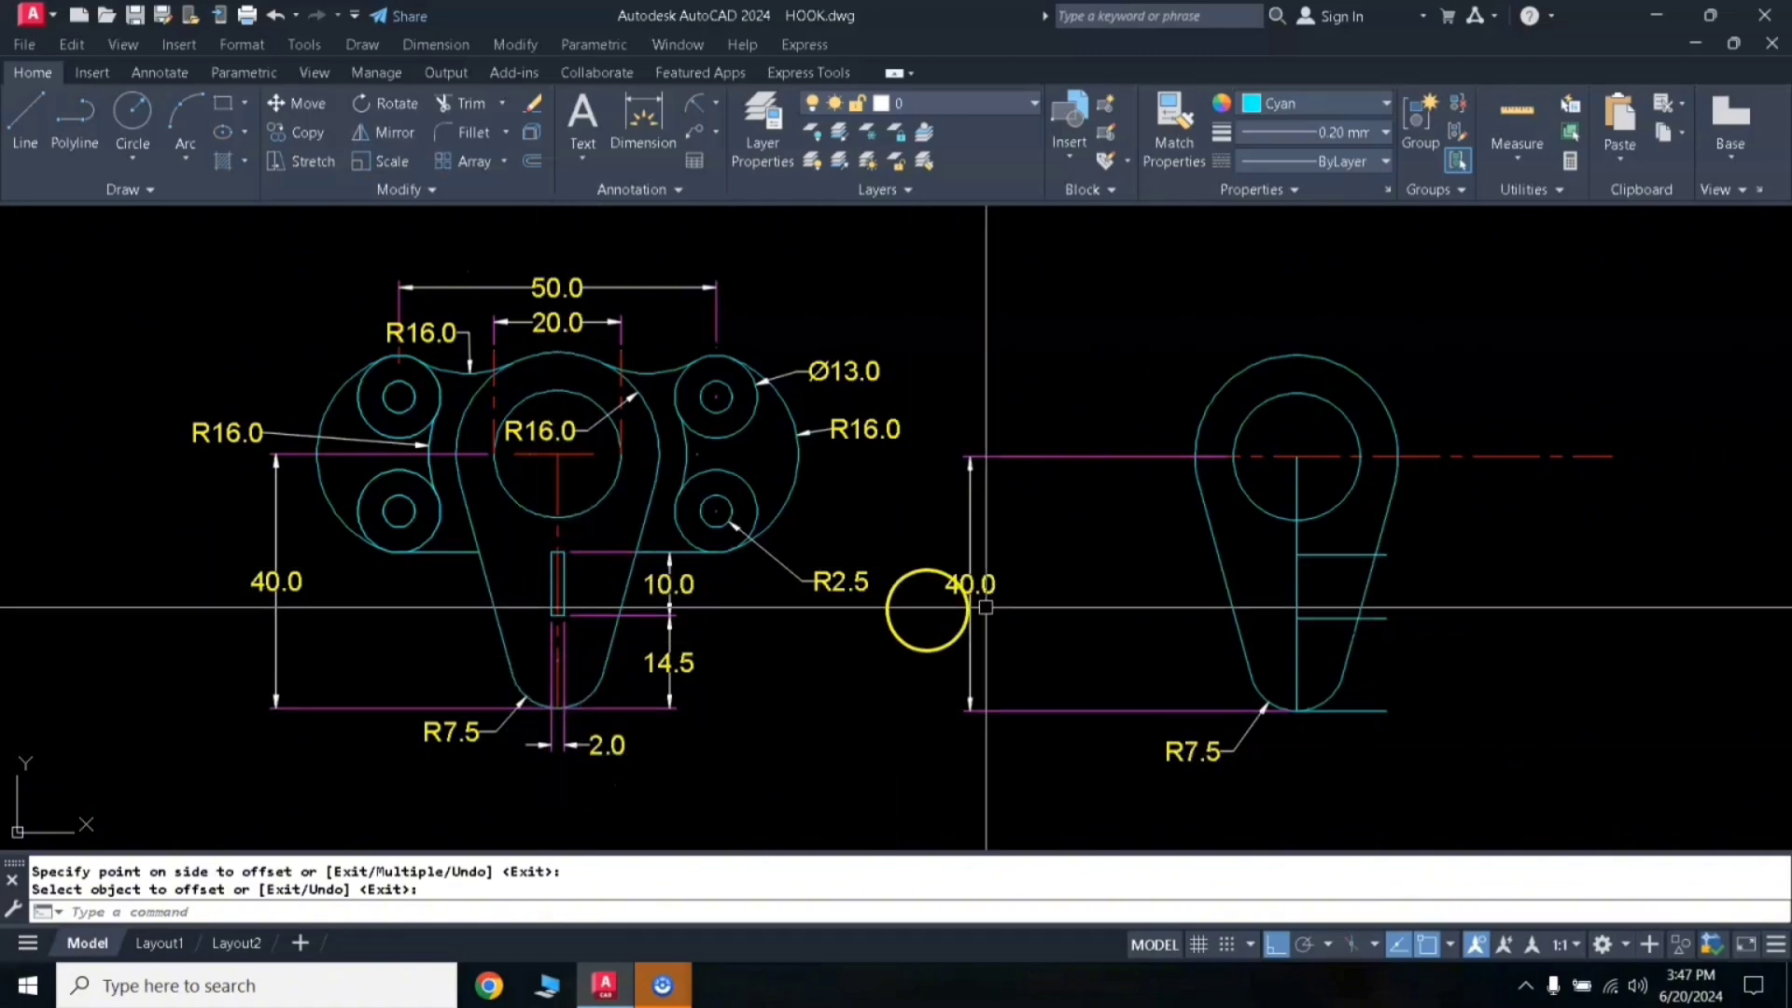
Step: Offset the centre line 1 to each side to form the slot walls
key("Return")
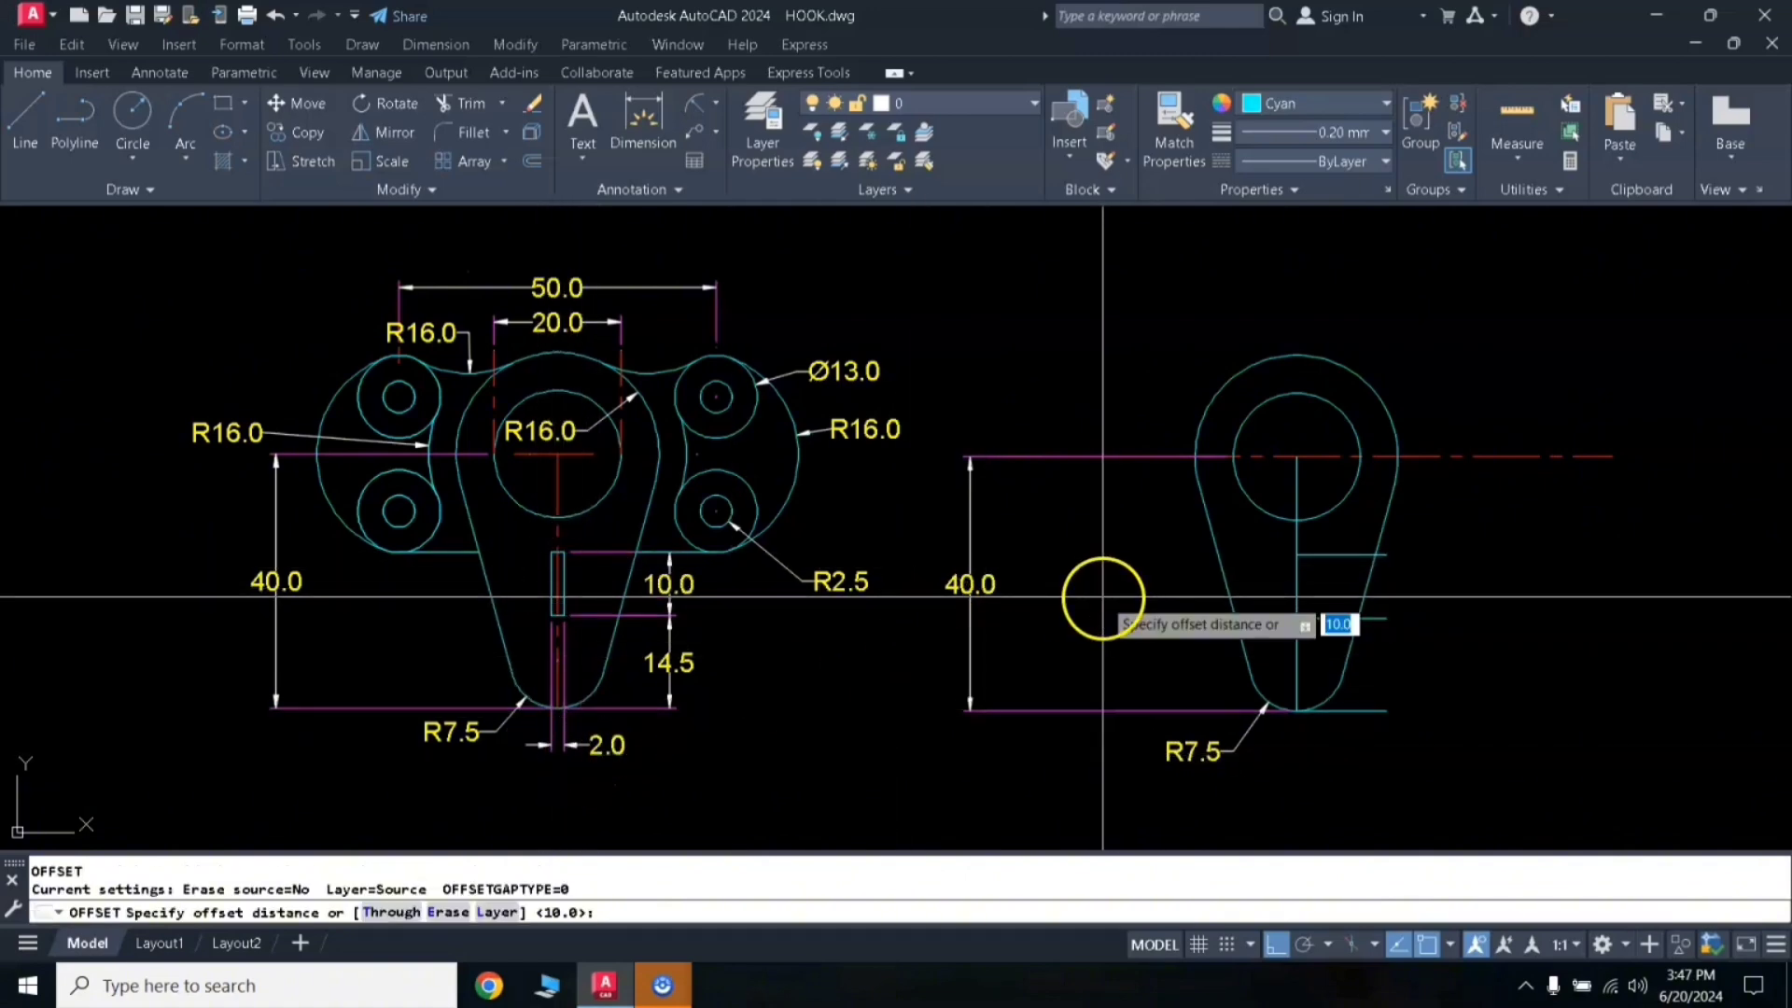
type("1")
key("Return")
left_click(1295, 565)
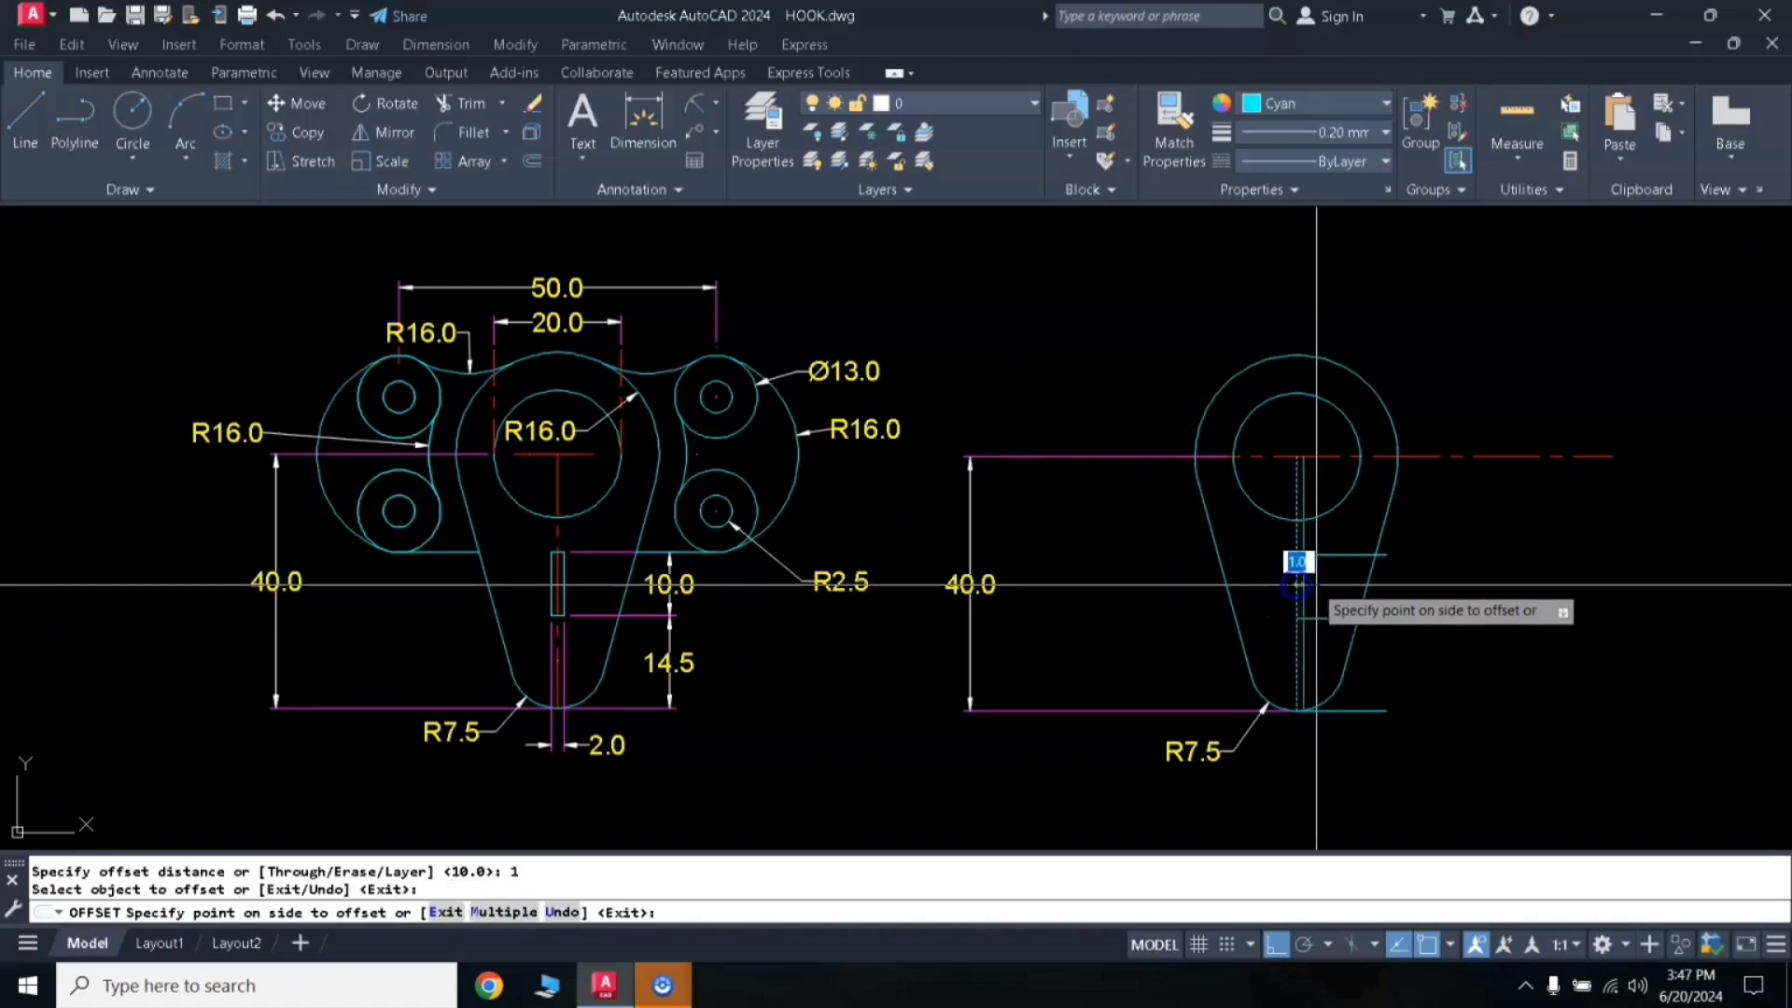
left_click(1296, 582)
left_click(1264, 607)
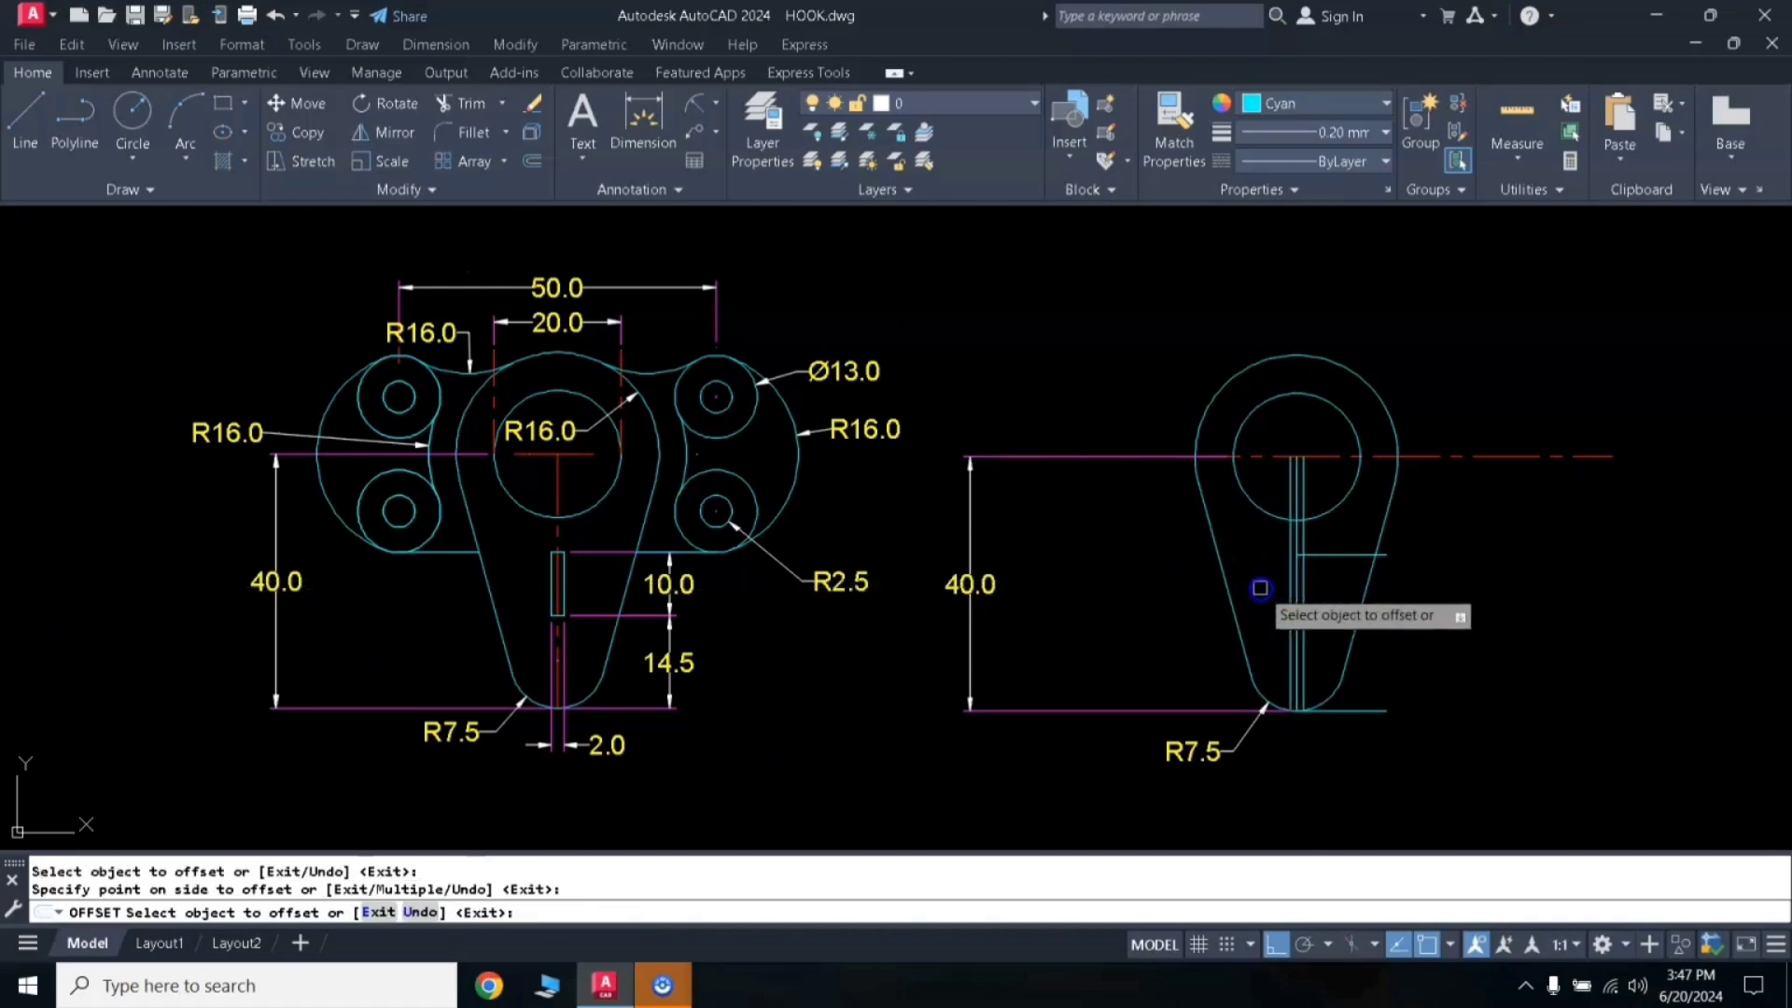
key("Return")
Step: Extend, trim and clear away the slot's leftover construction lines
type("x")
key("Return")
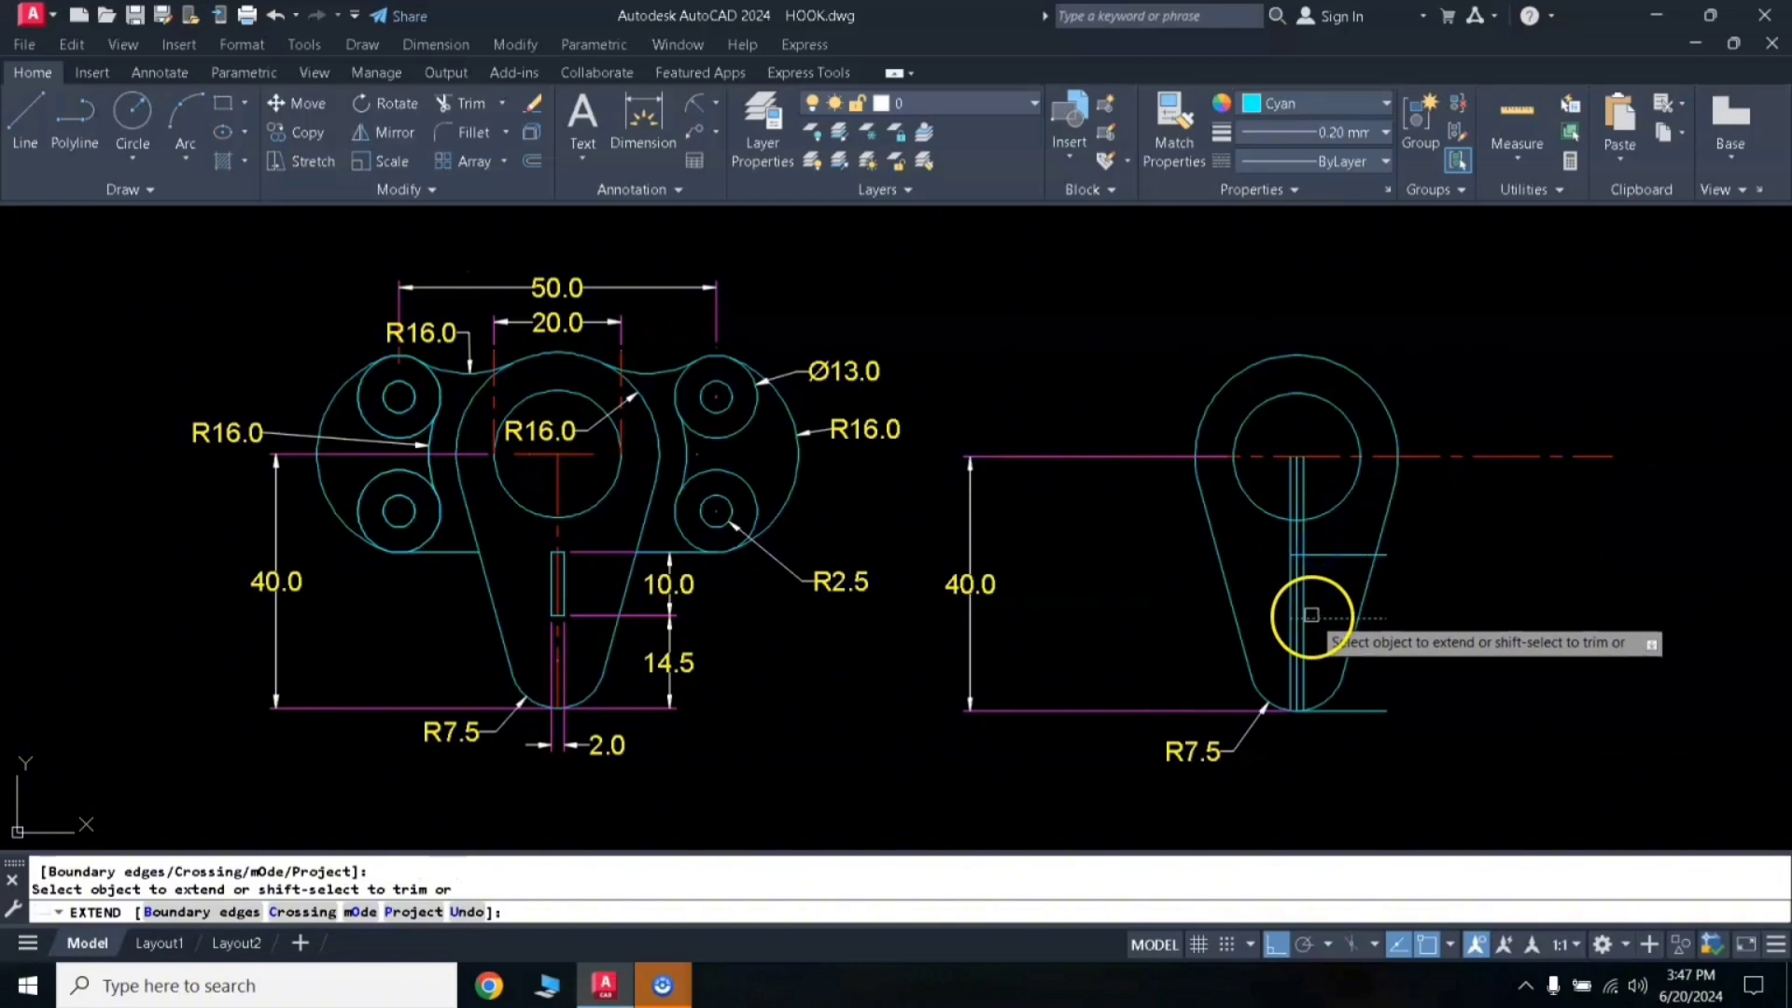
left_click(1314, 614)
key("Return")
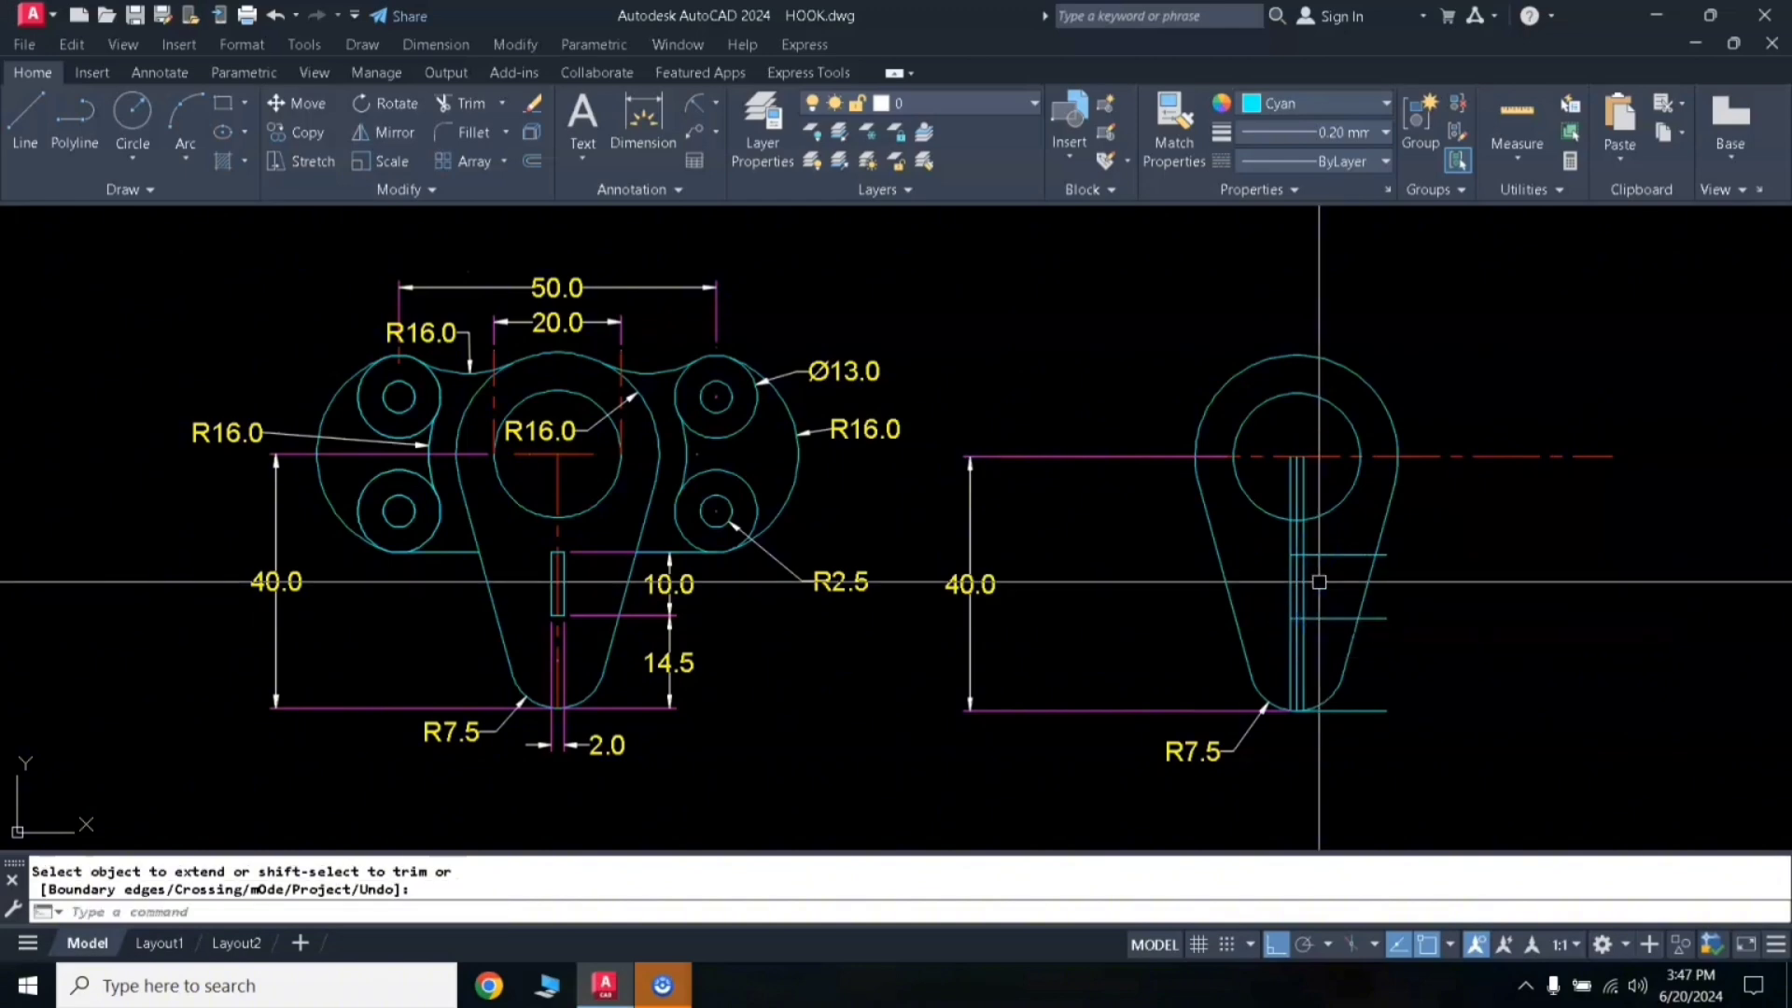
type("tr")
key("Return")
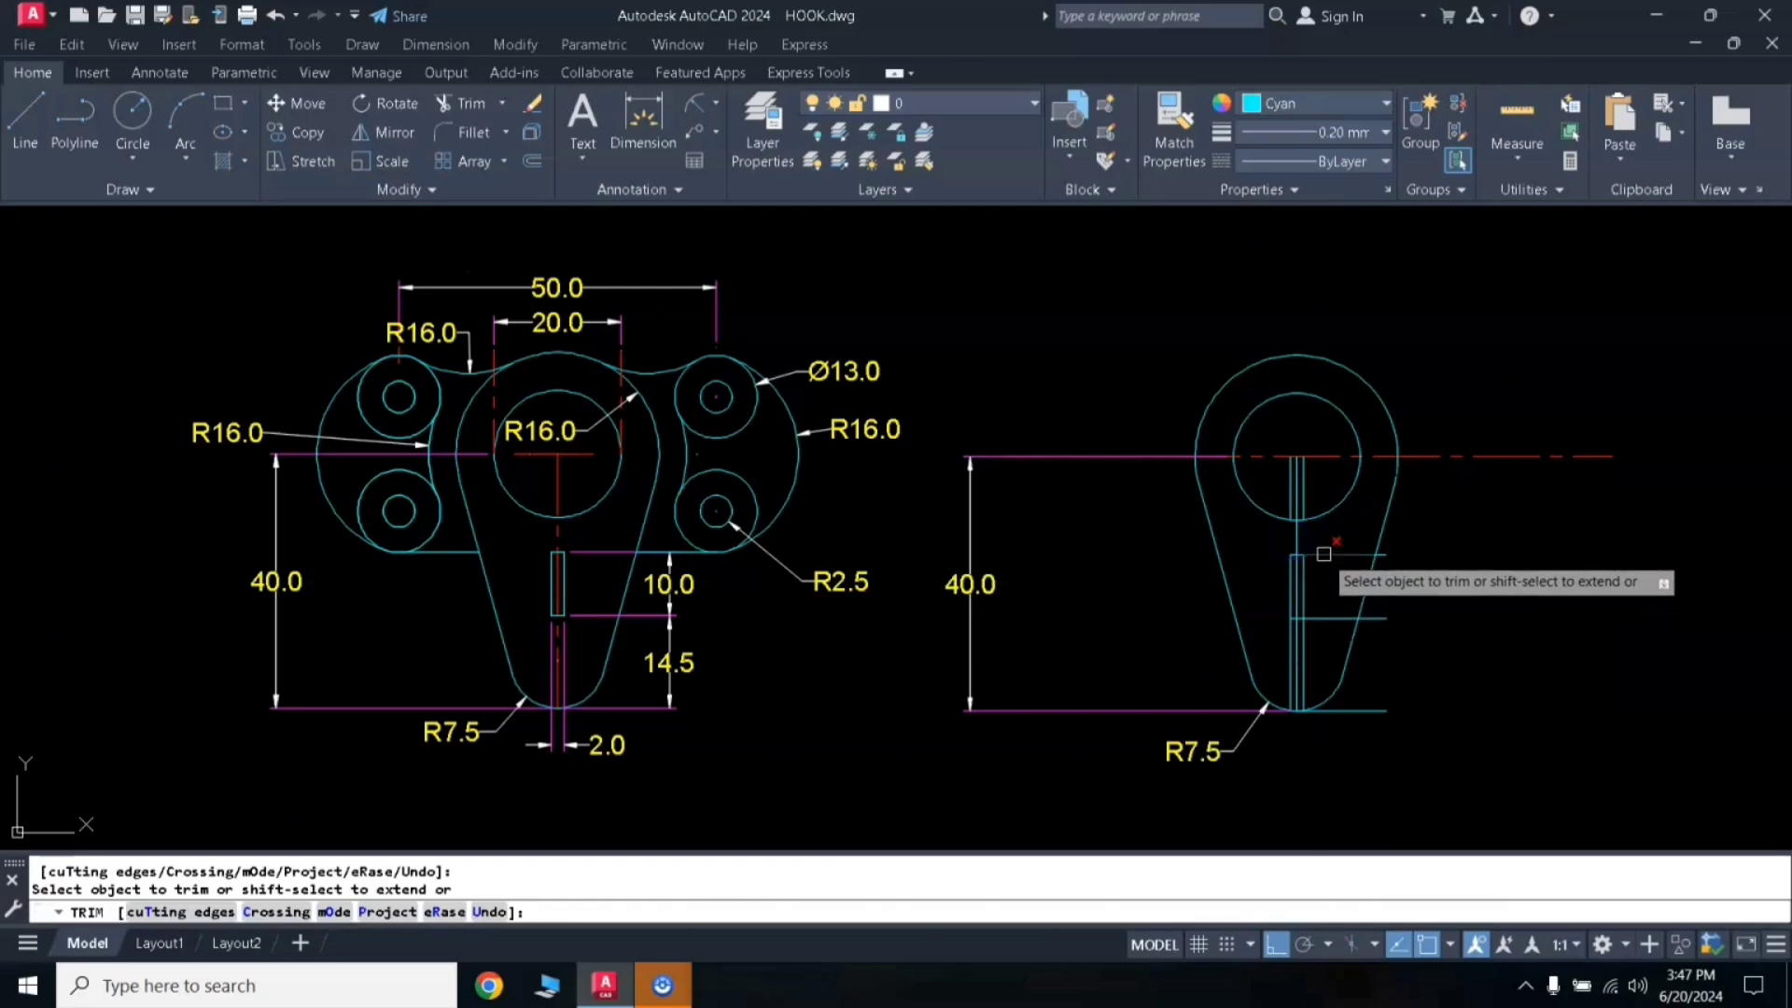
left_click(1324, 554)
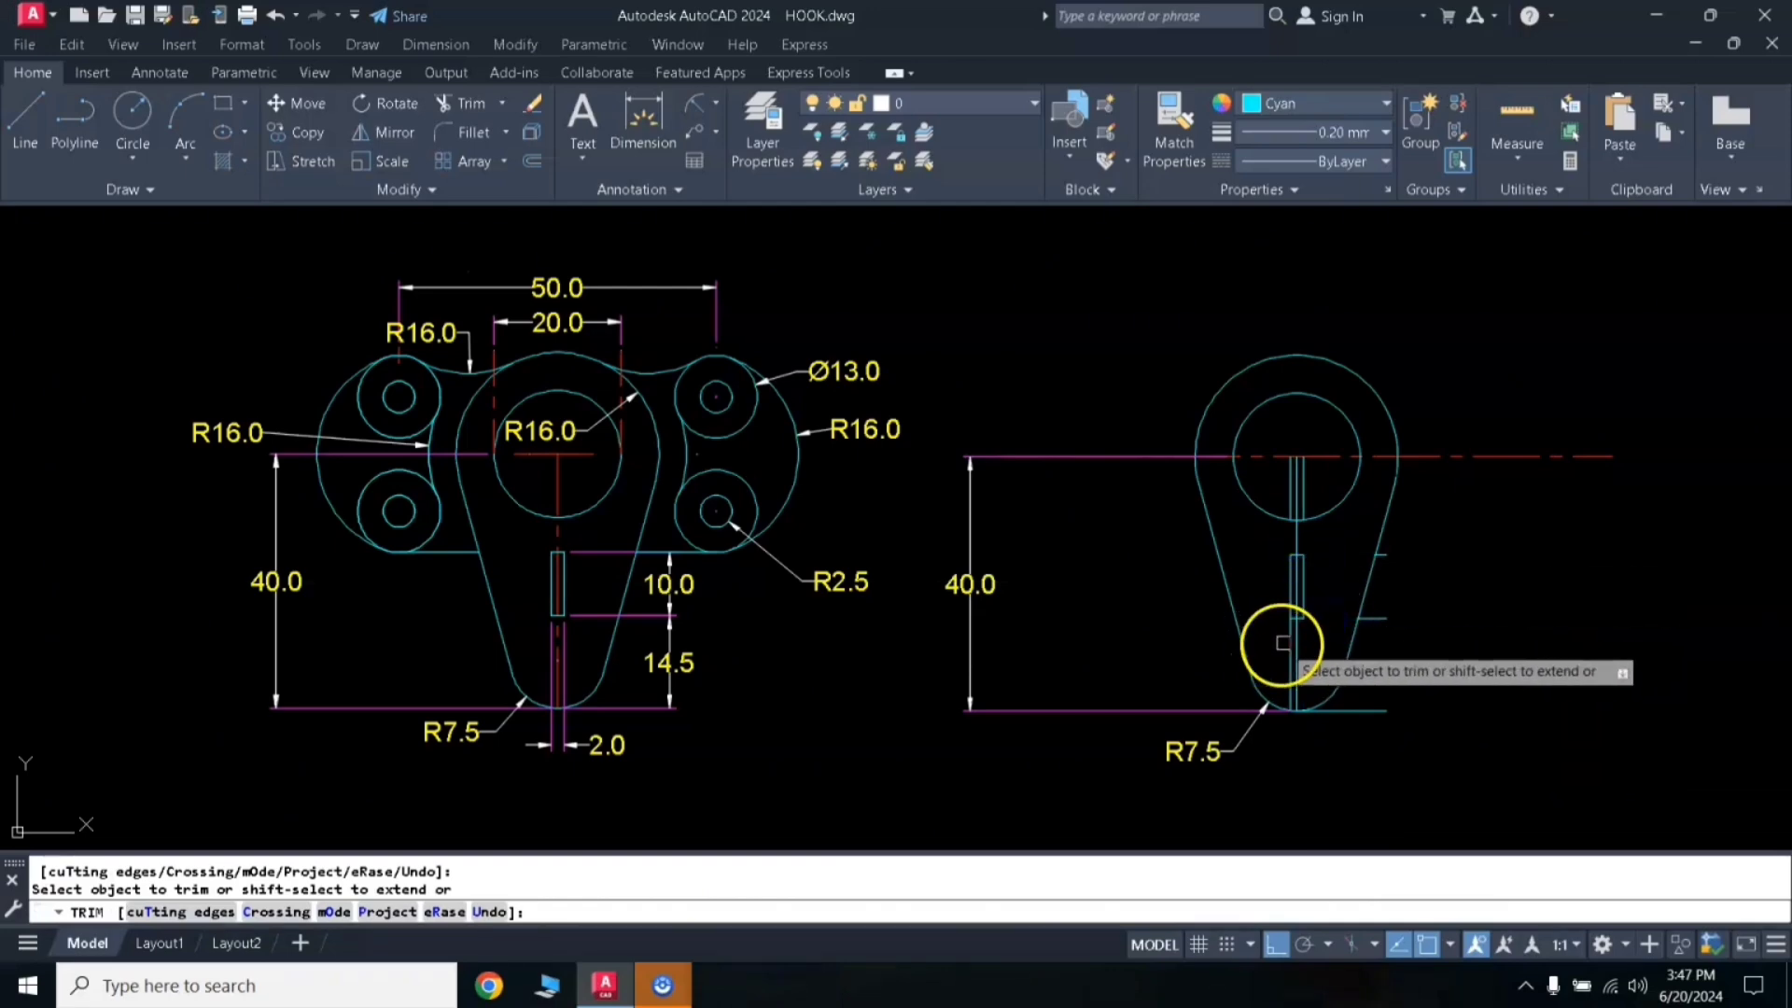
right_click(1303, 691)
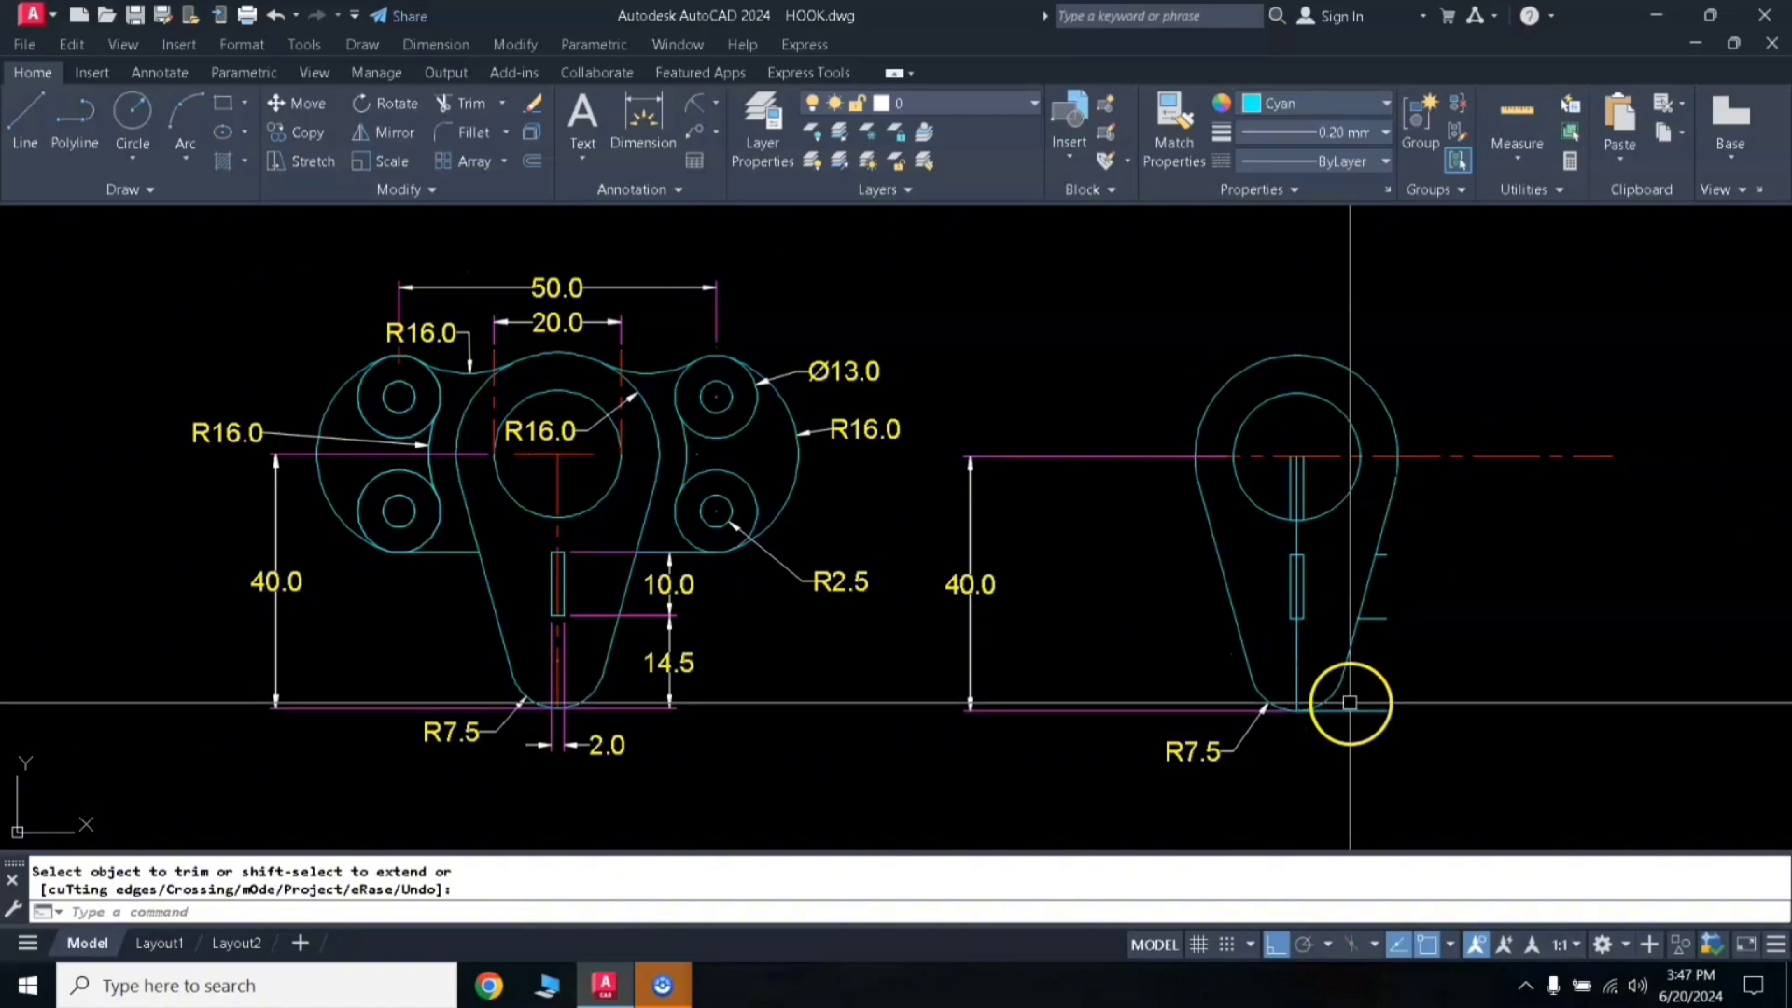
left_click(1372, 619)
left_click(1387, 556)
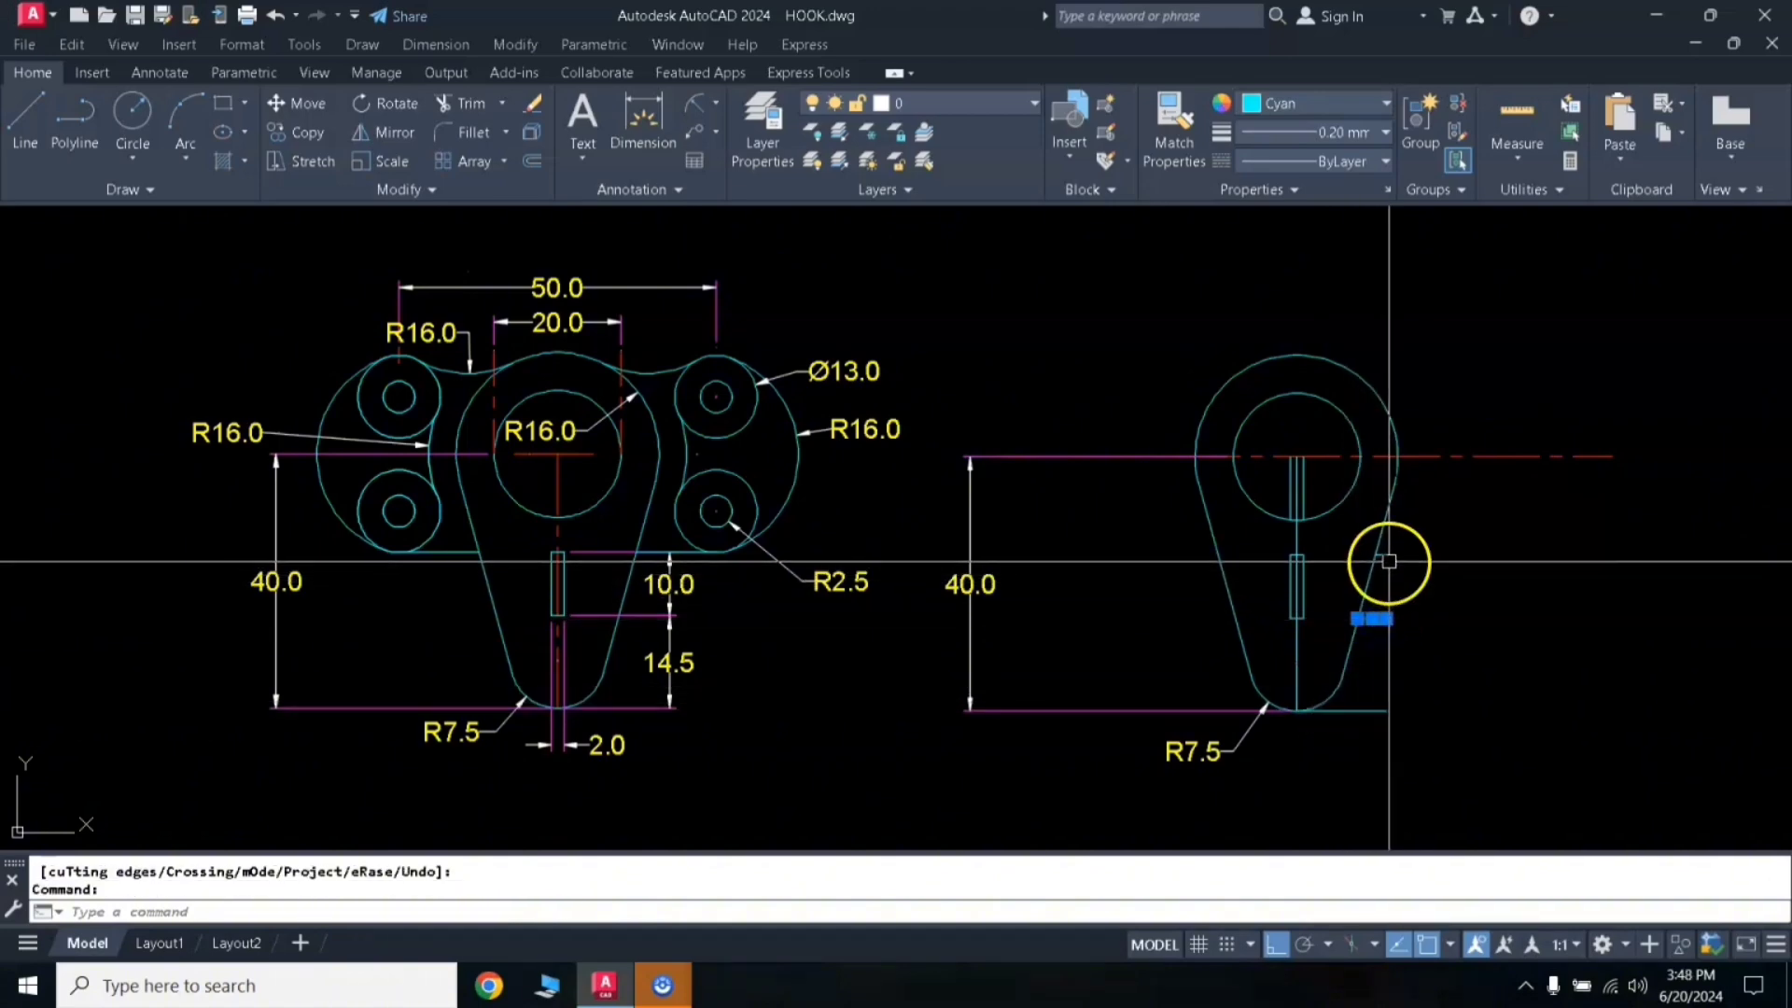
left_click(1418, 594)
type("E")
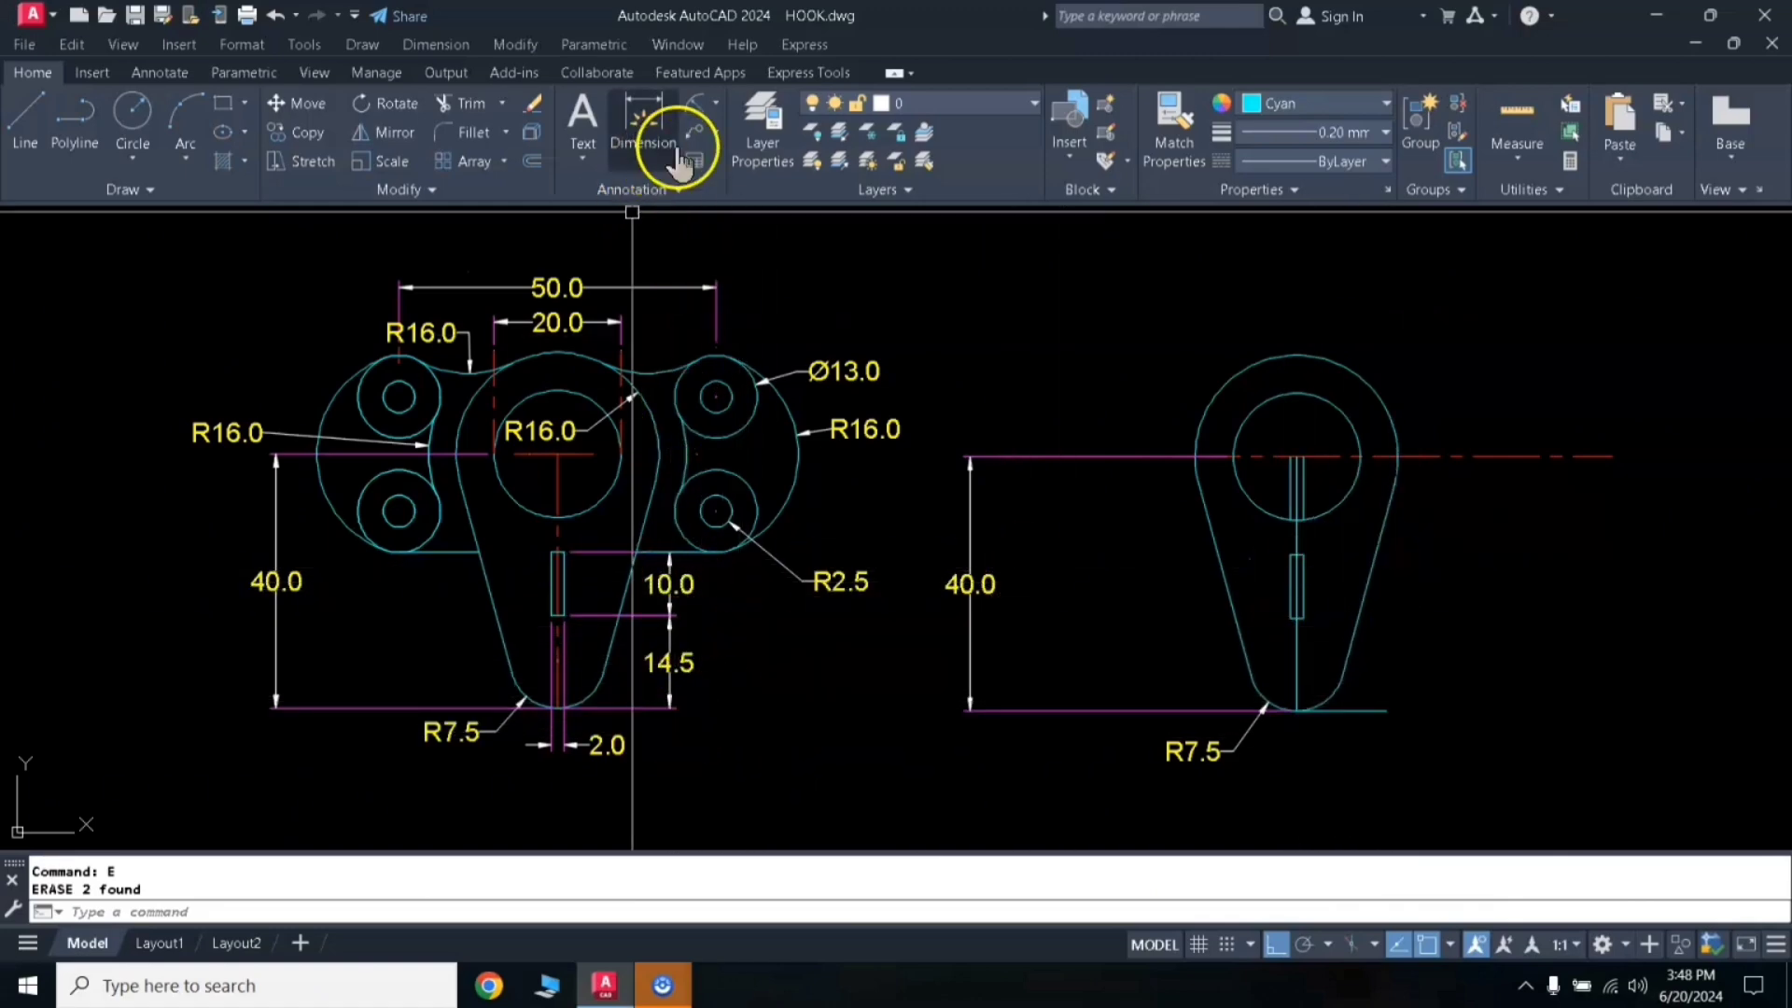
Step: Dimension the slot with 14.5 from the base and 10.0 slot height
left_click(719, 105)
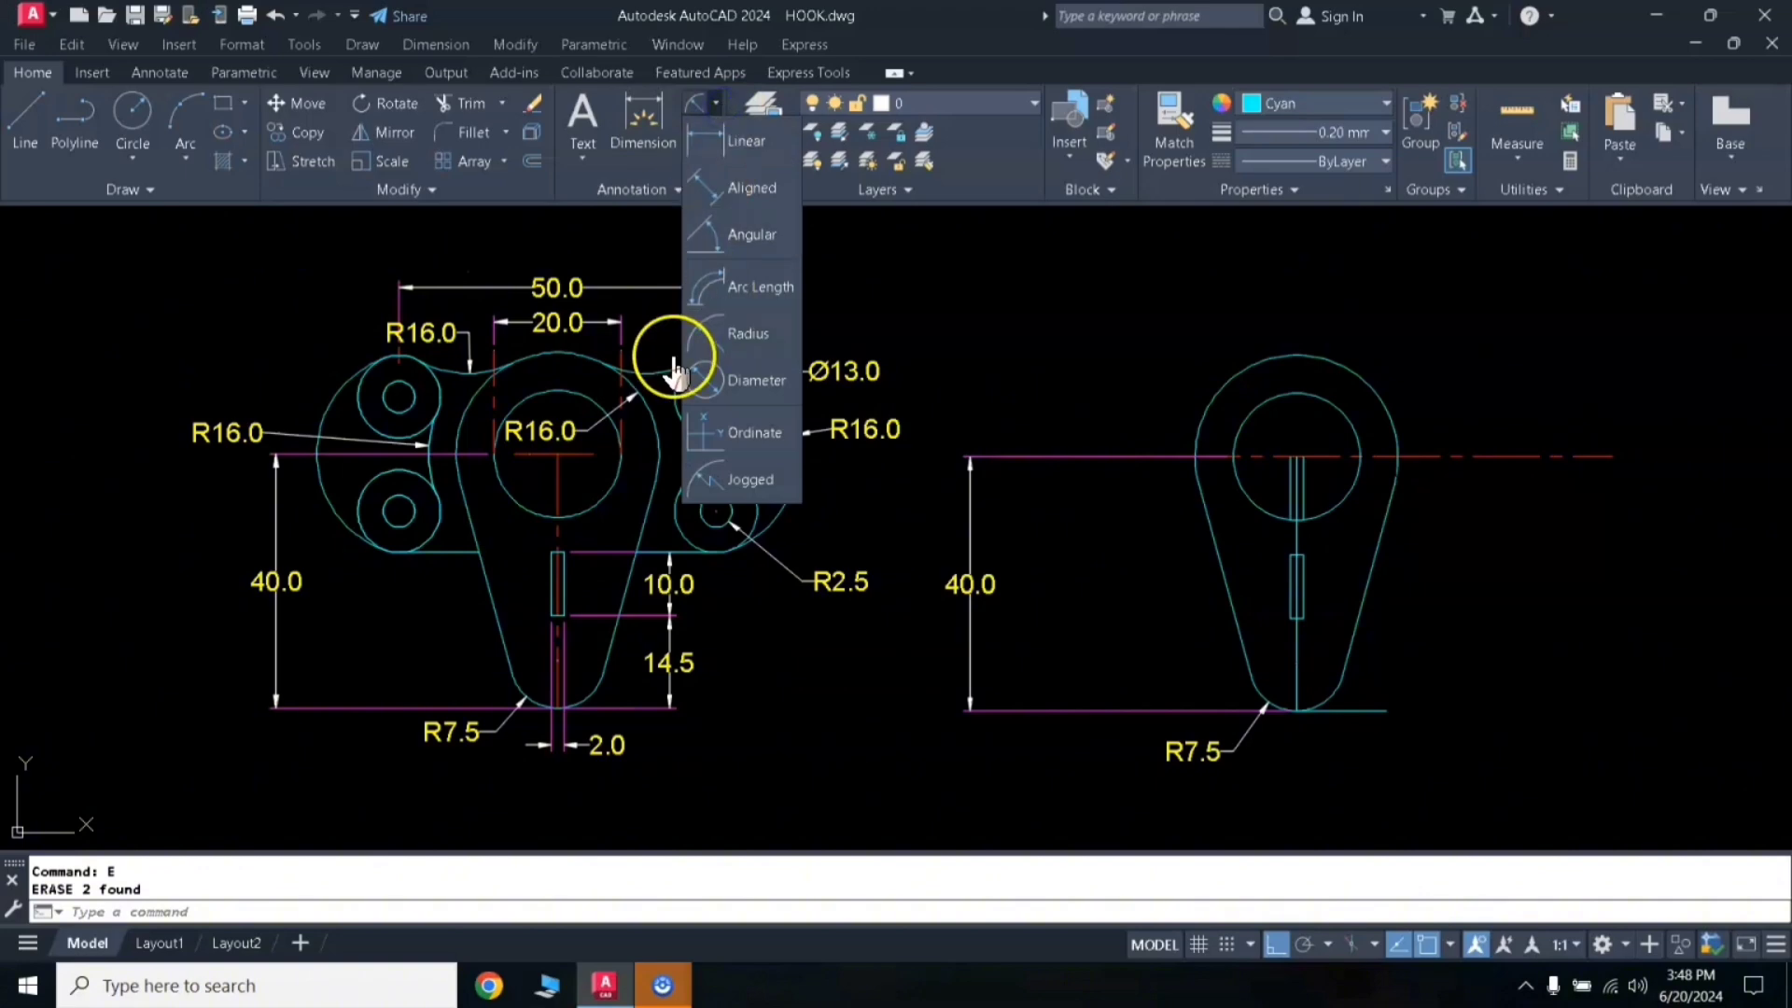
left_click(717, 154)
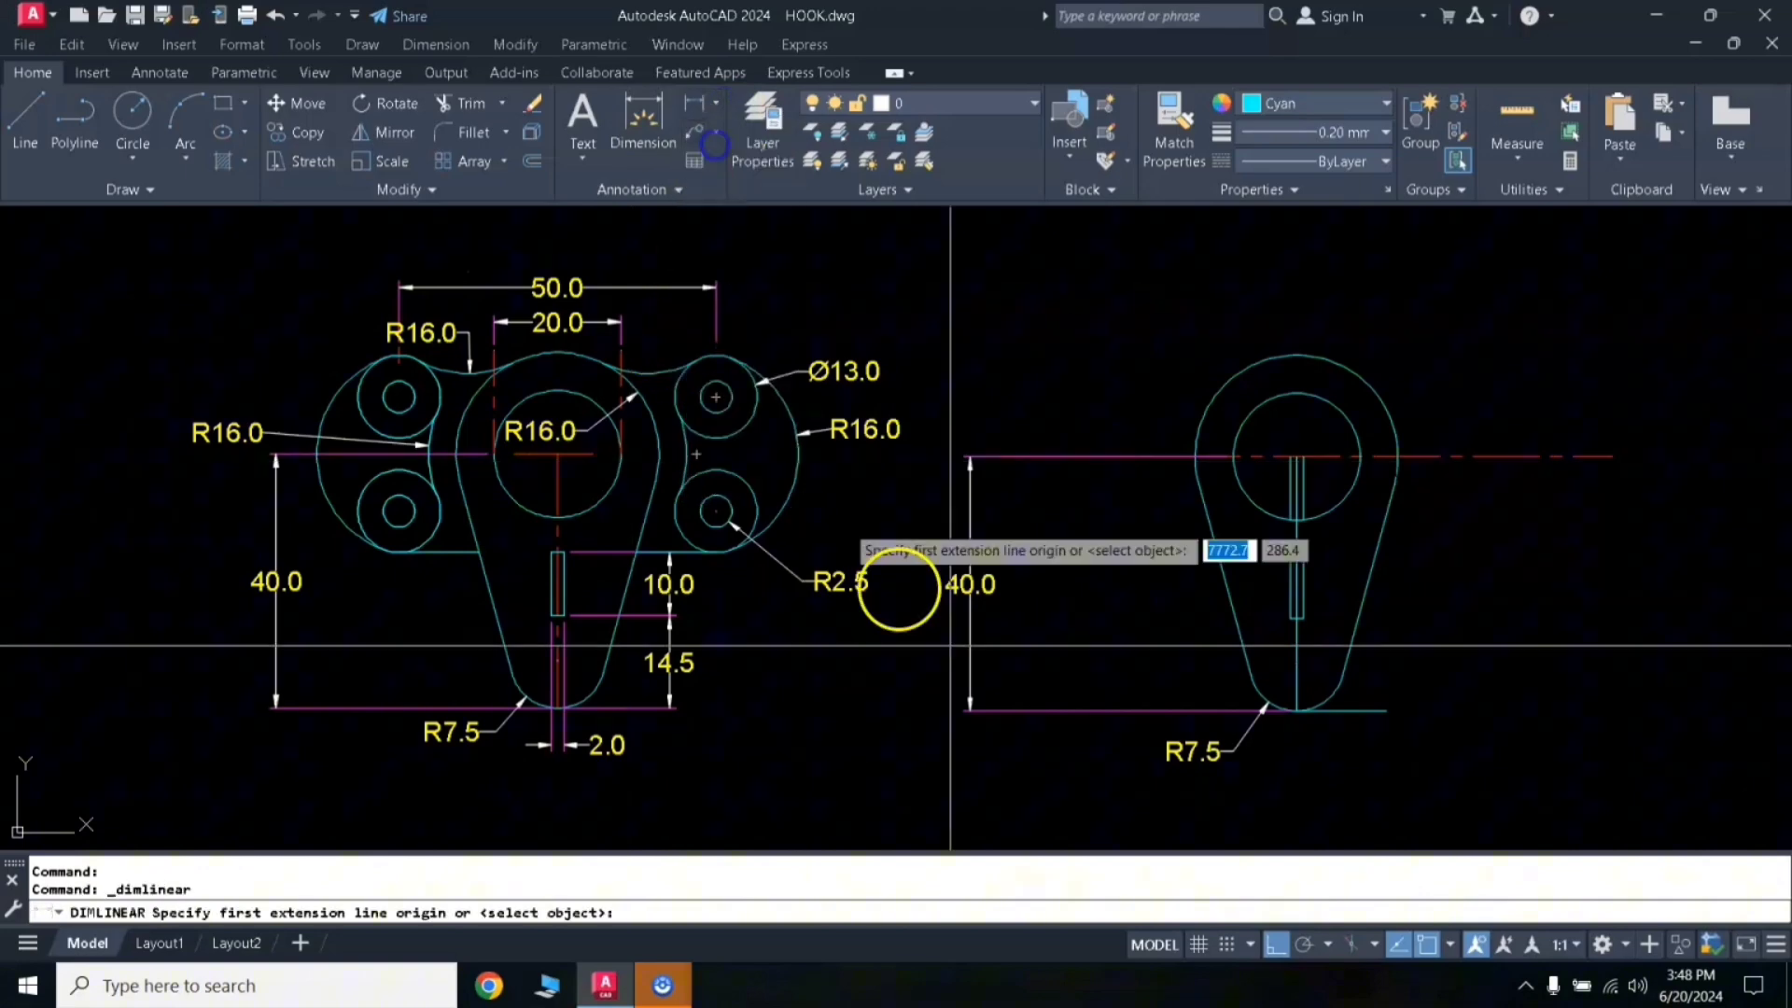
left_click(1385, 712)
left_click(1304, 618)
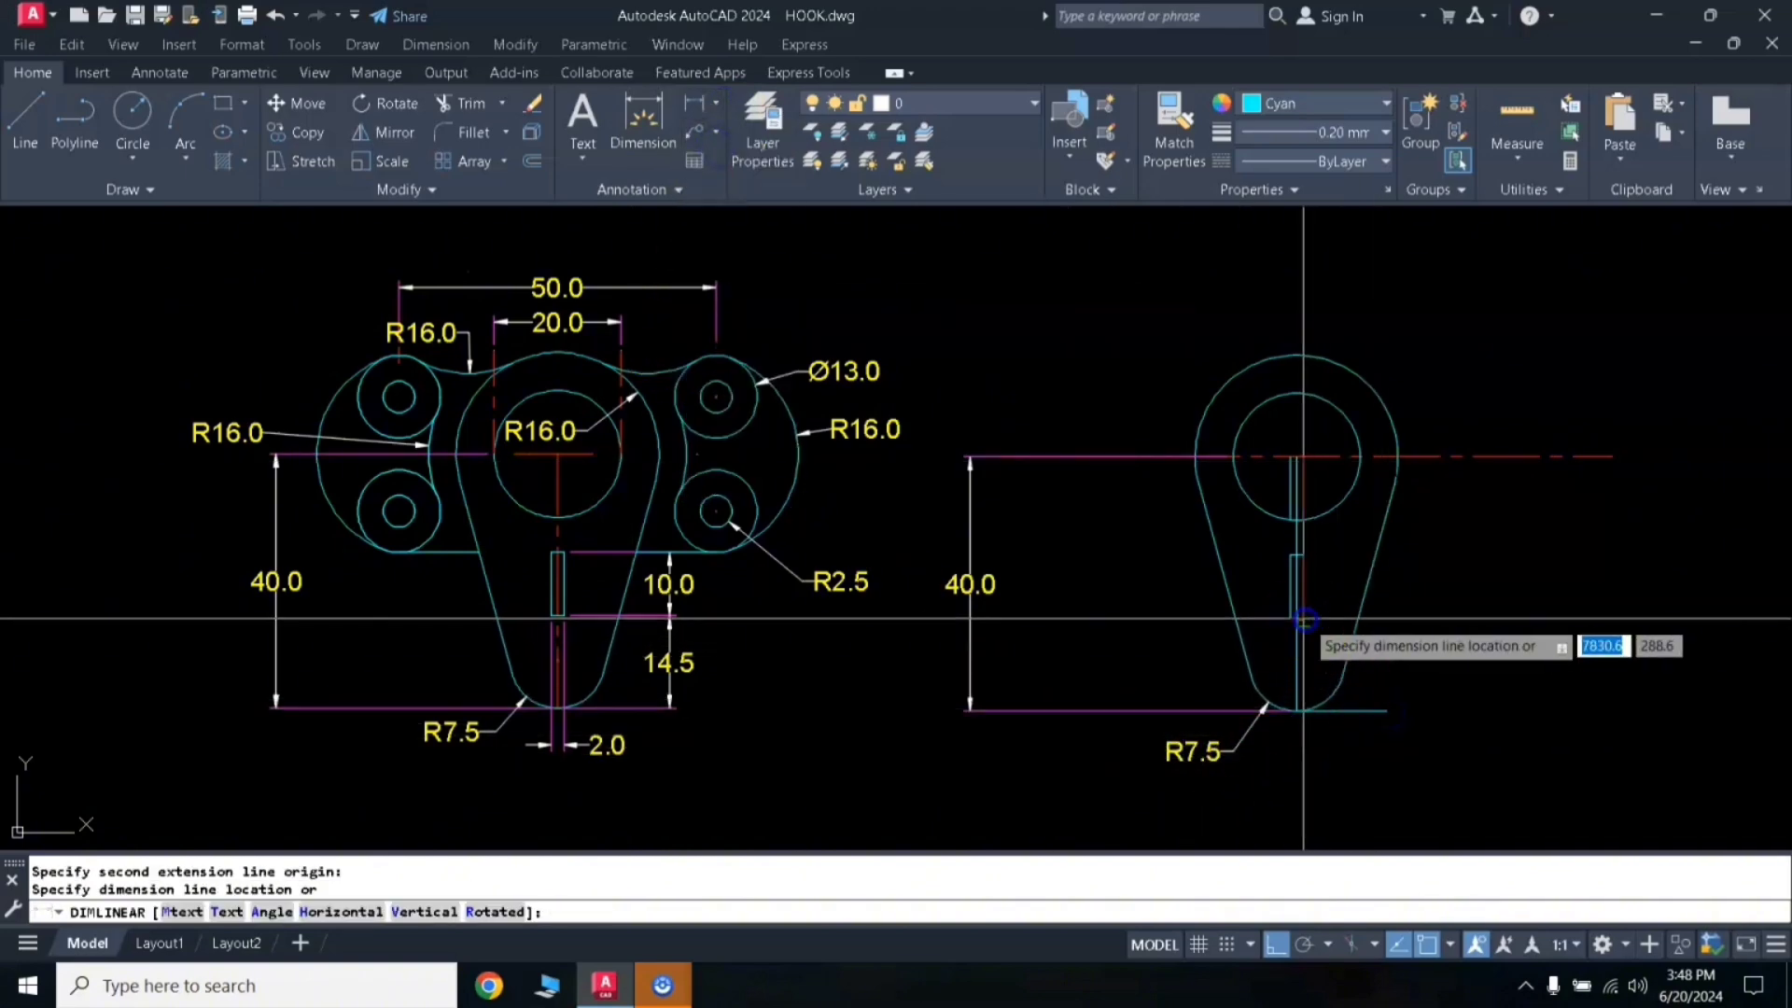
left_click(1397, 670)
key("Return")
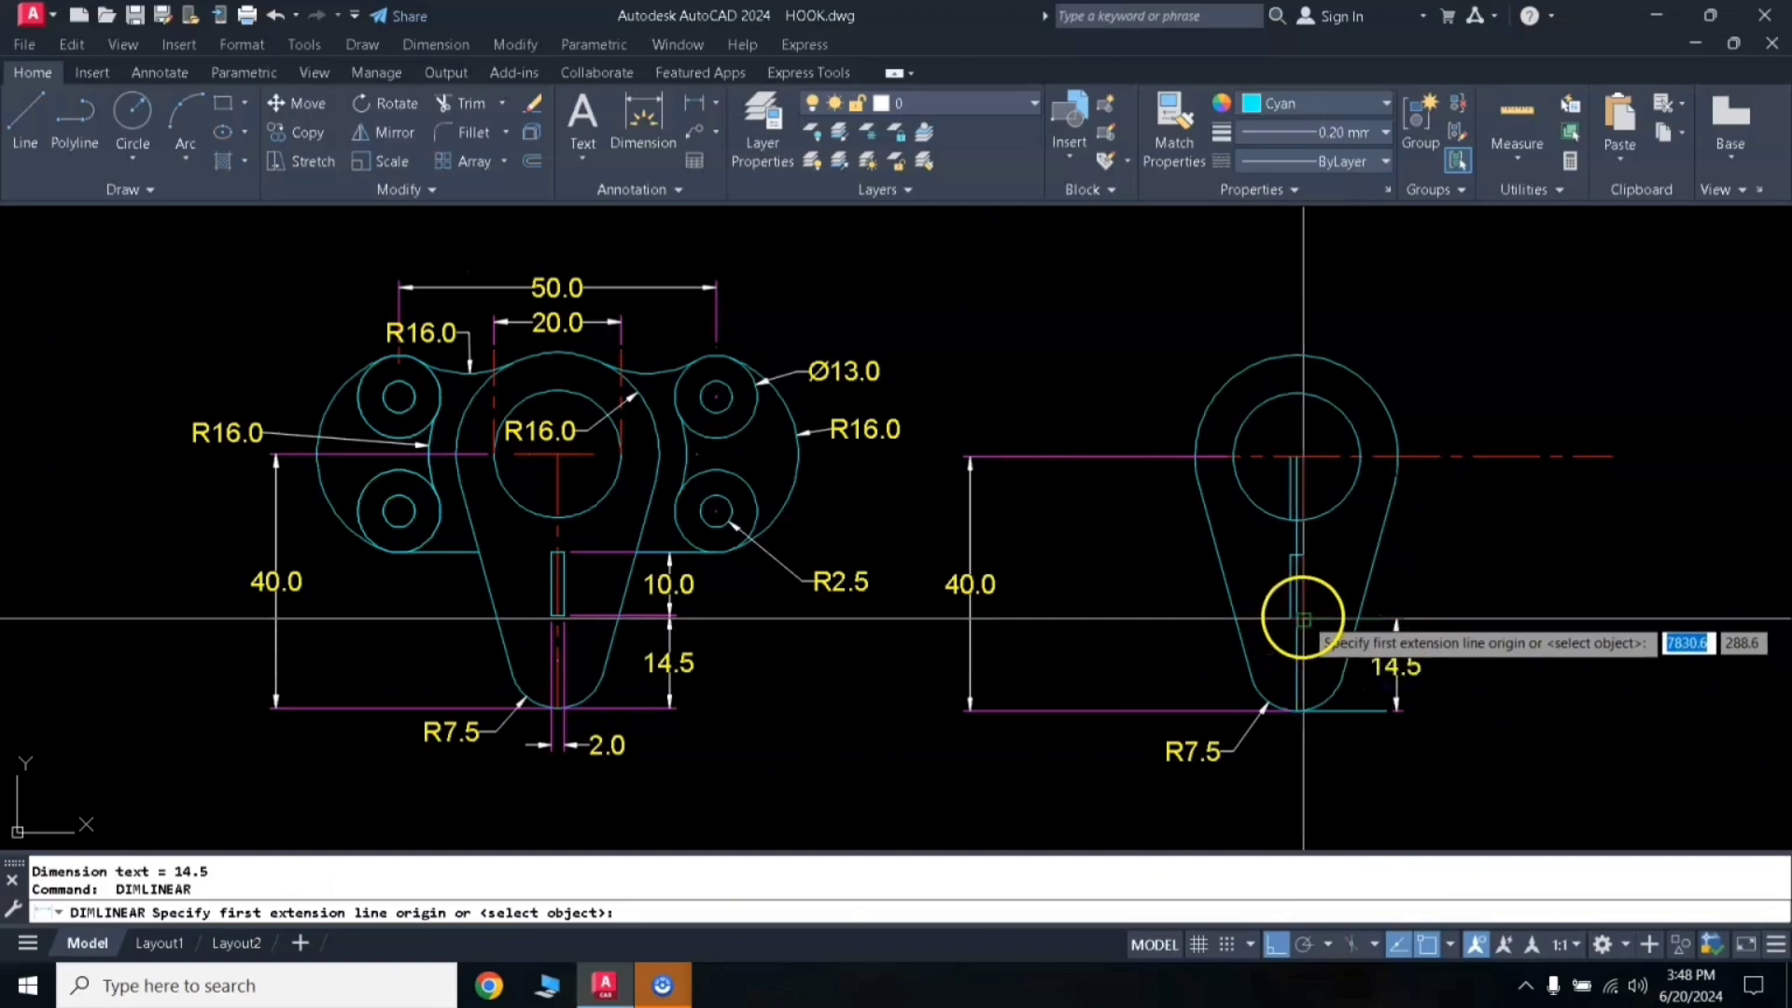
left_click(1304, 618)
left_click(1297, 556)
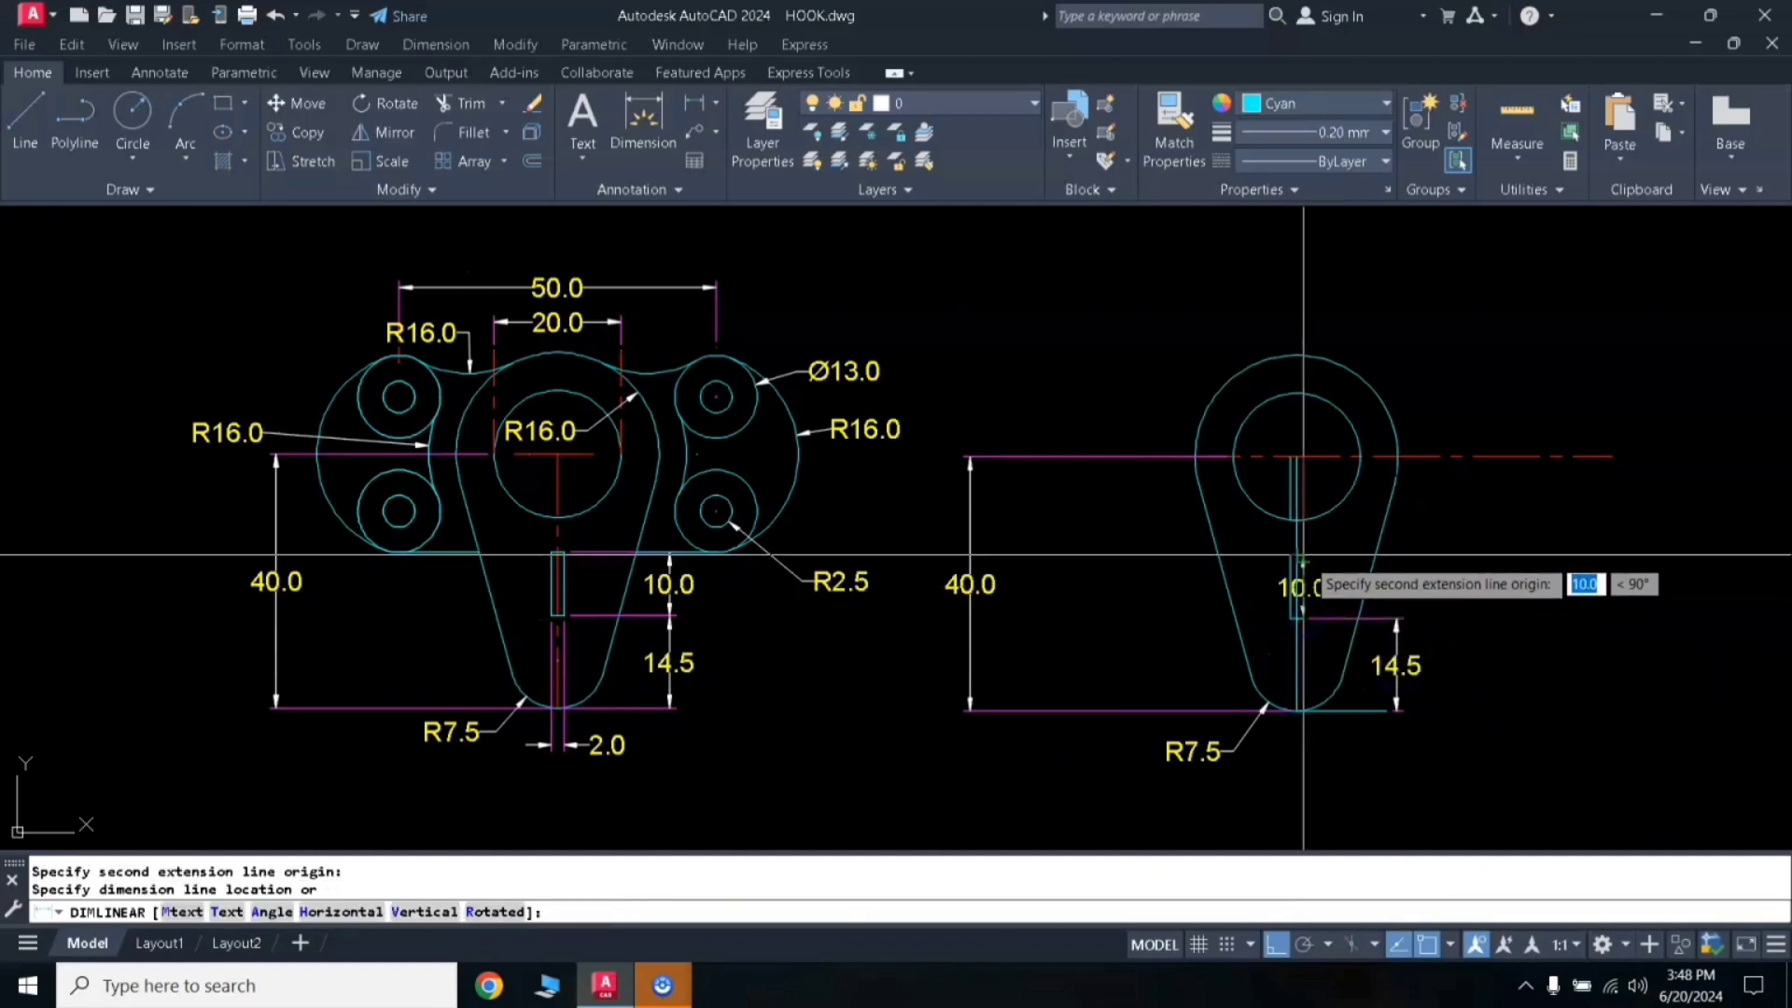
left_click(1397, 613)
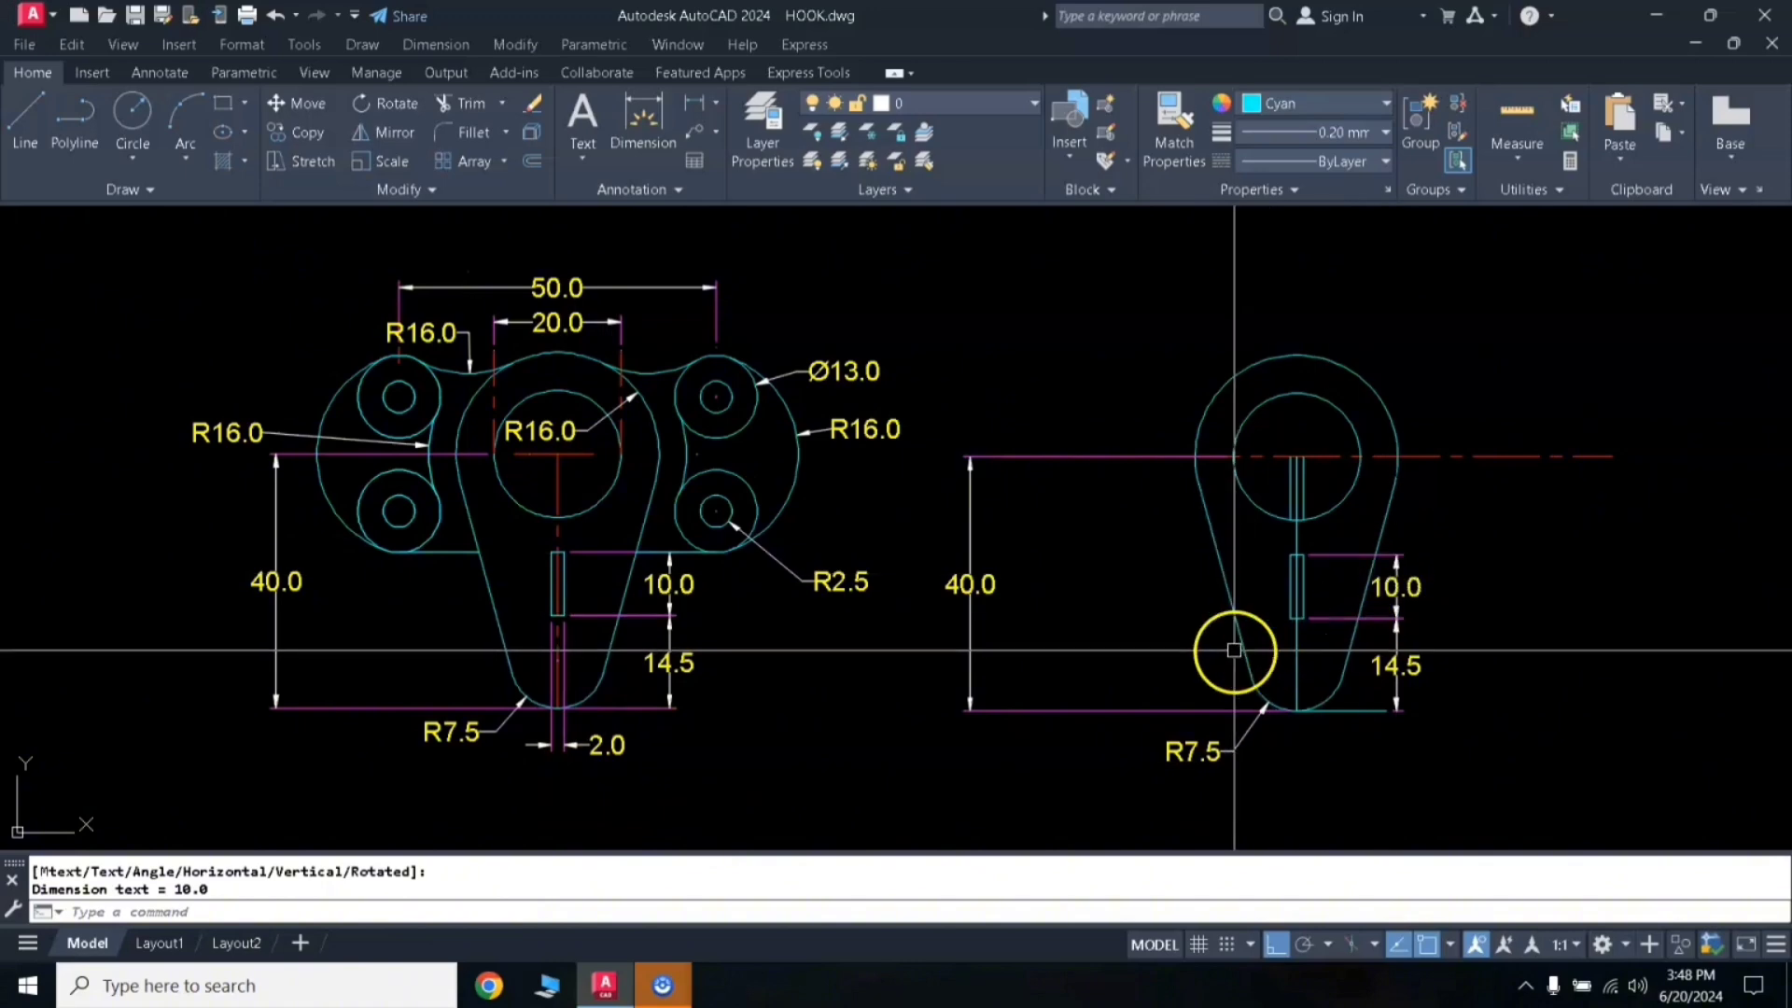
Step: Erase the two vertical centre-line pieces in the right view
left_click(1297, 488)
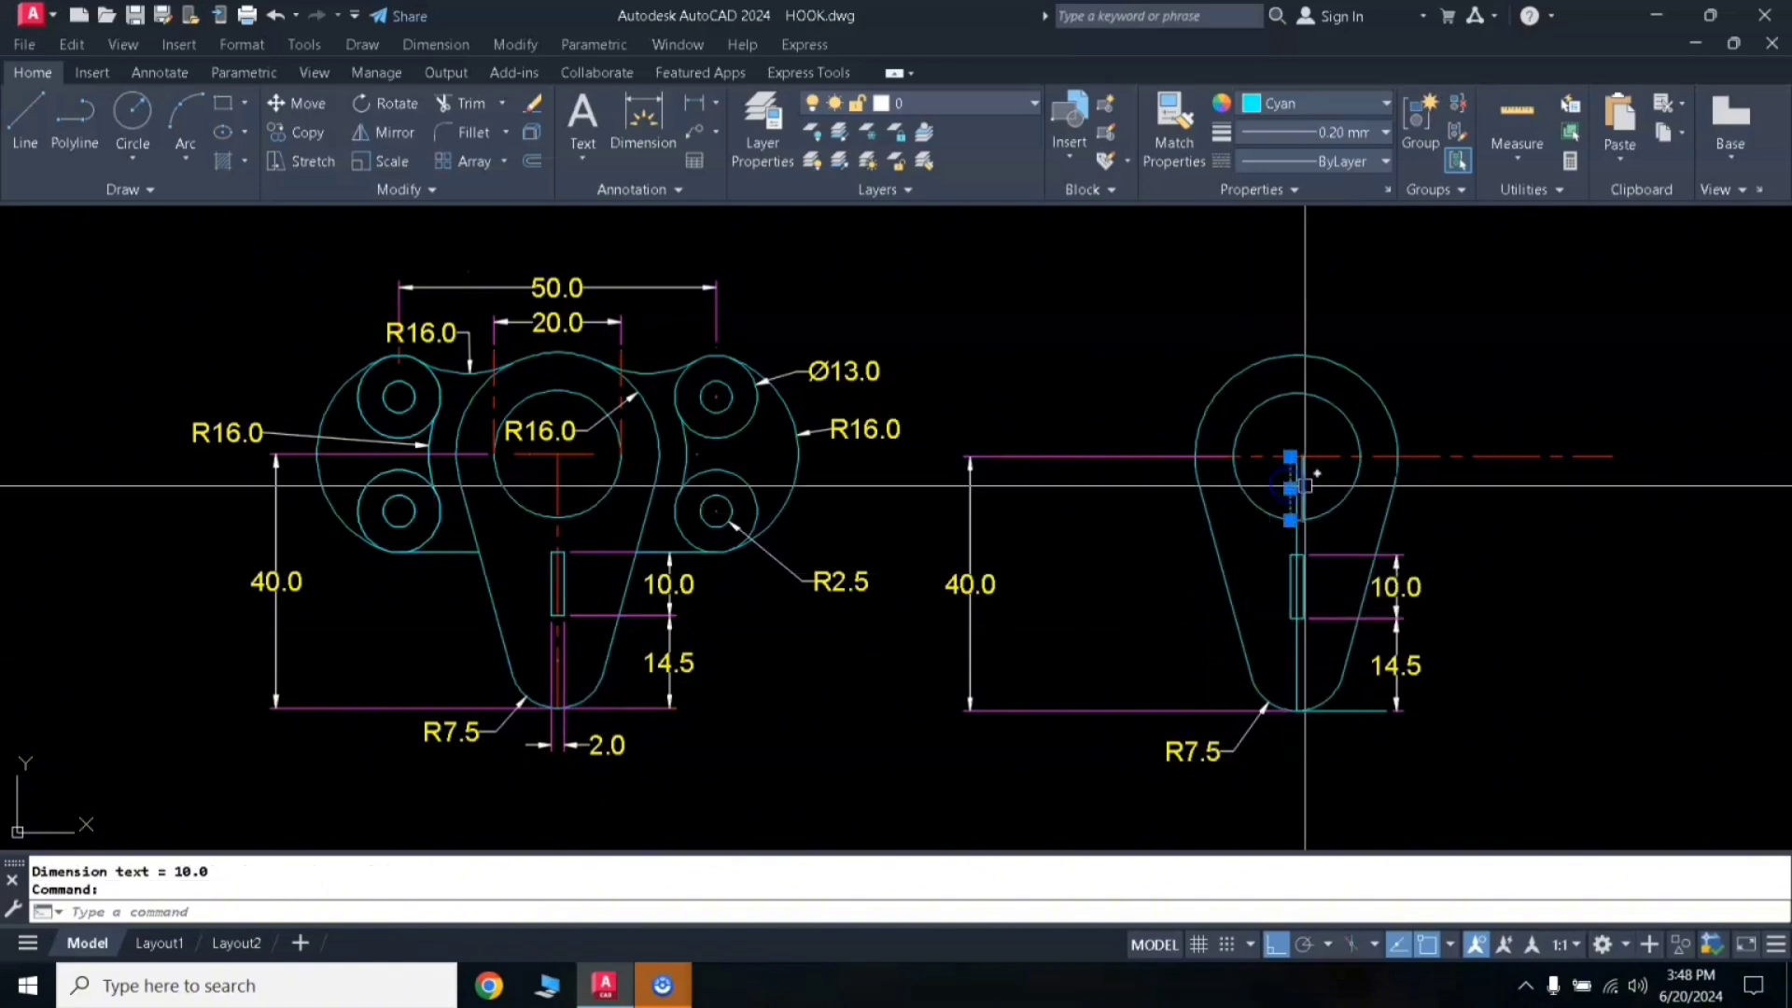
left_click(1291, 488)
type("e")
key("Return")
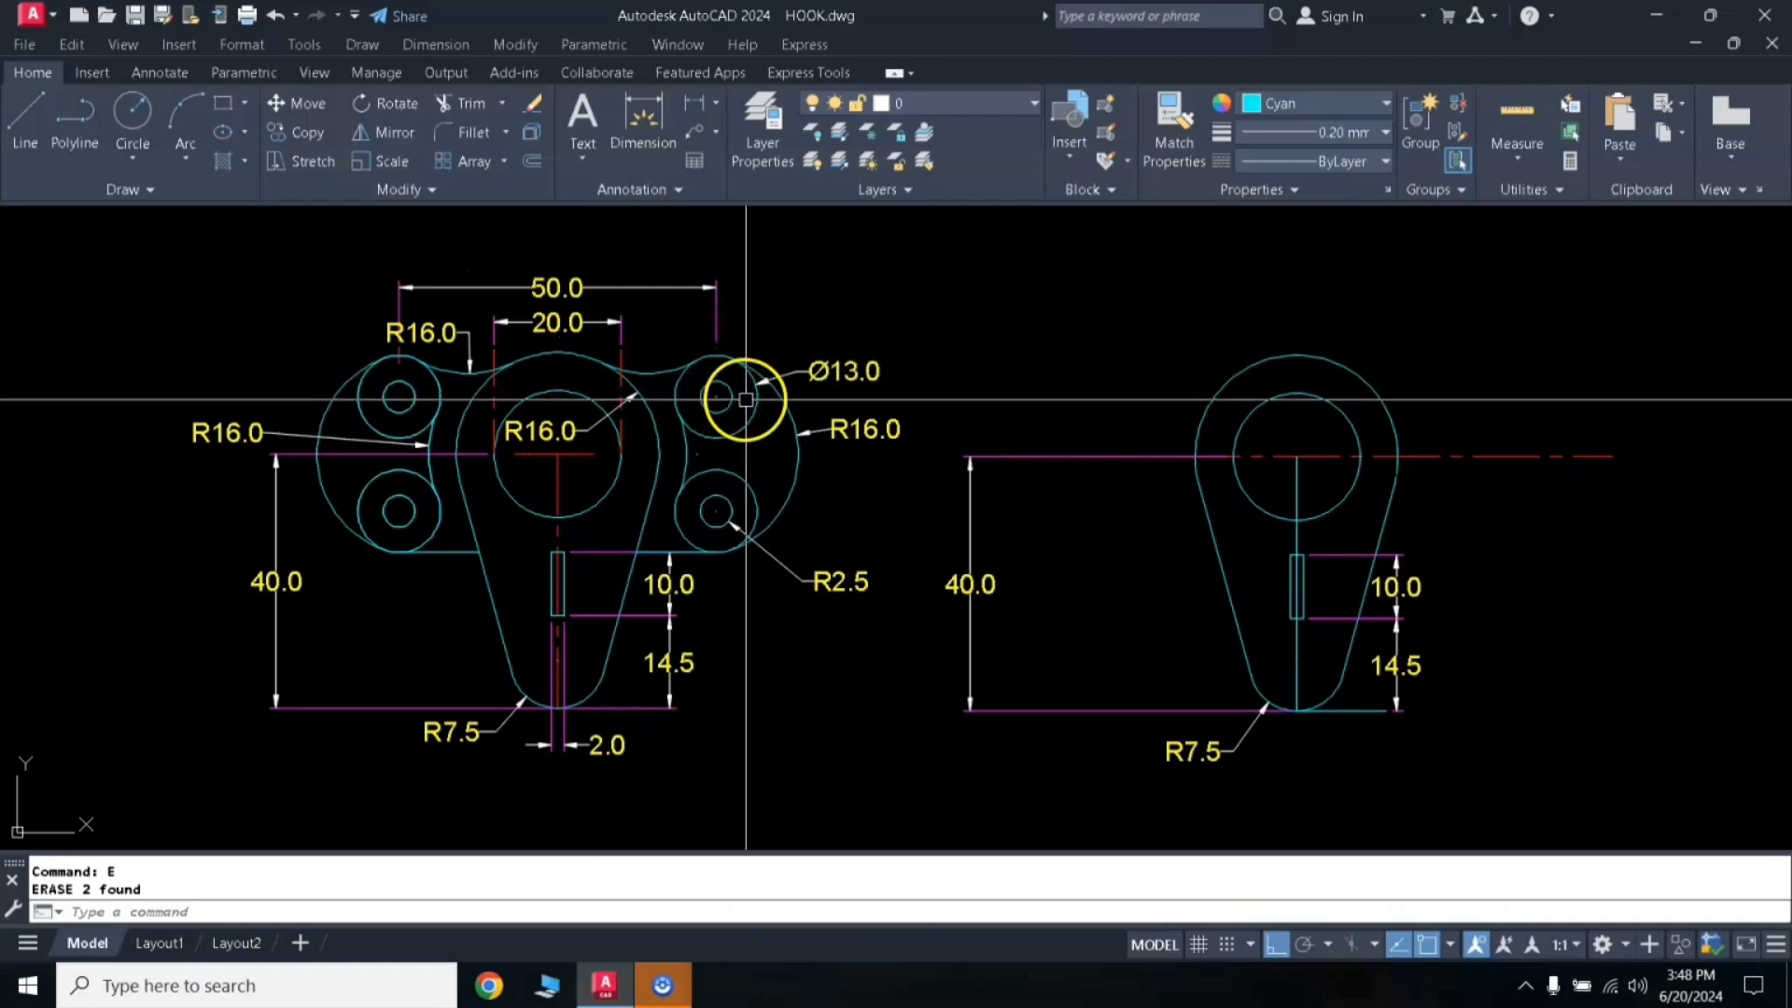
Step: Draw a short vertical line up from the top of the circle
key("l")
key("Return")
left_click(1295, 347)
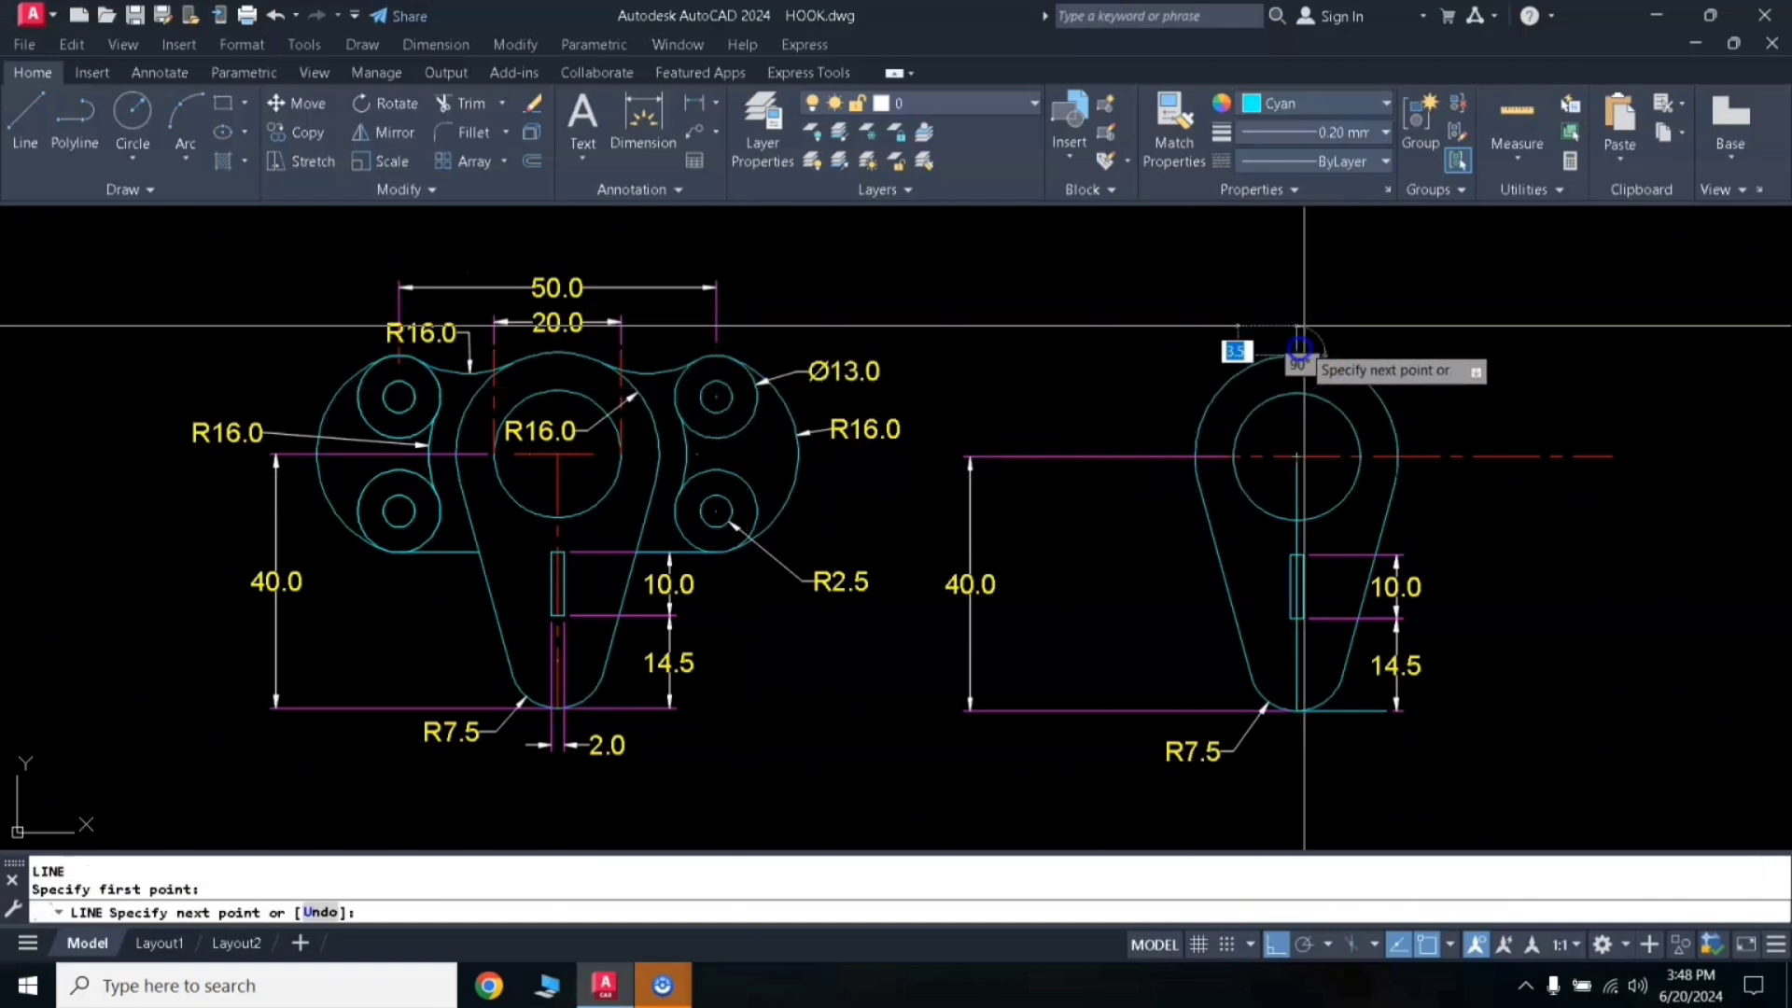
left_click(1311, 293)
key("Return")
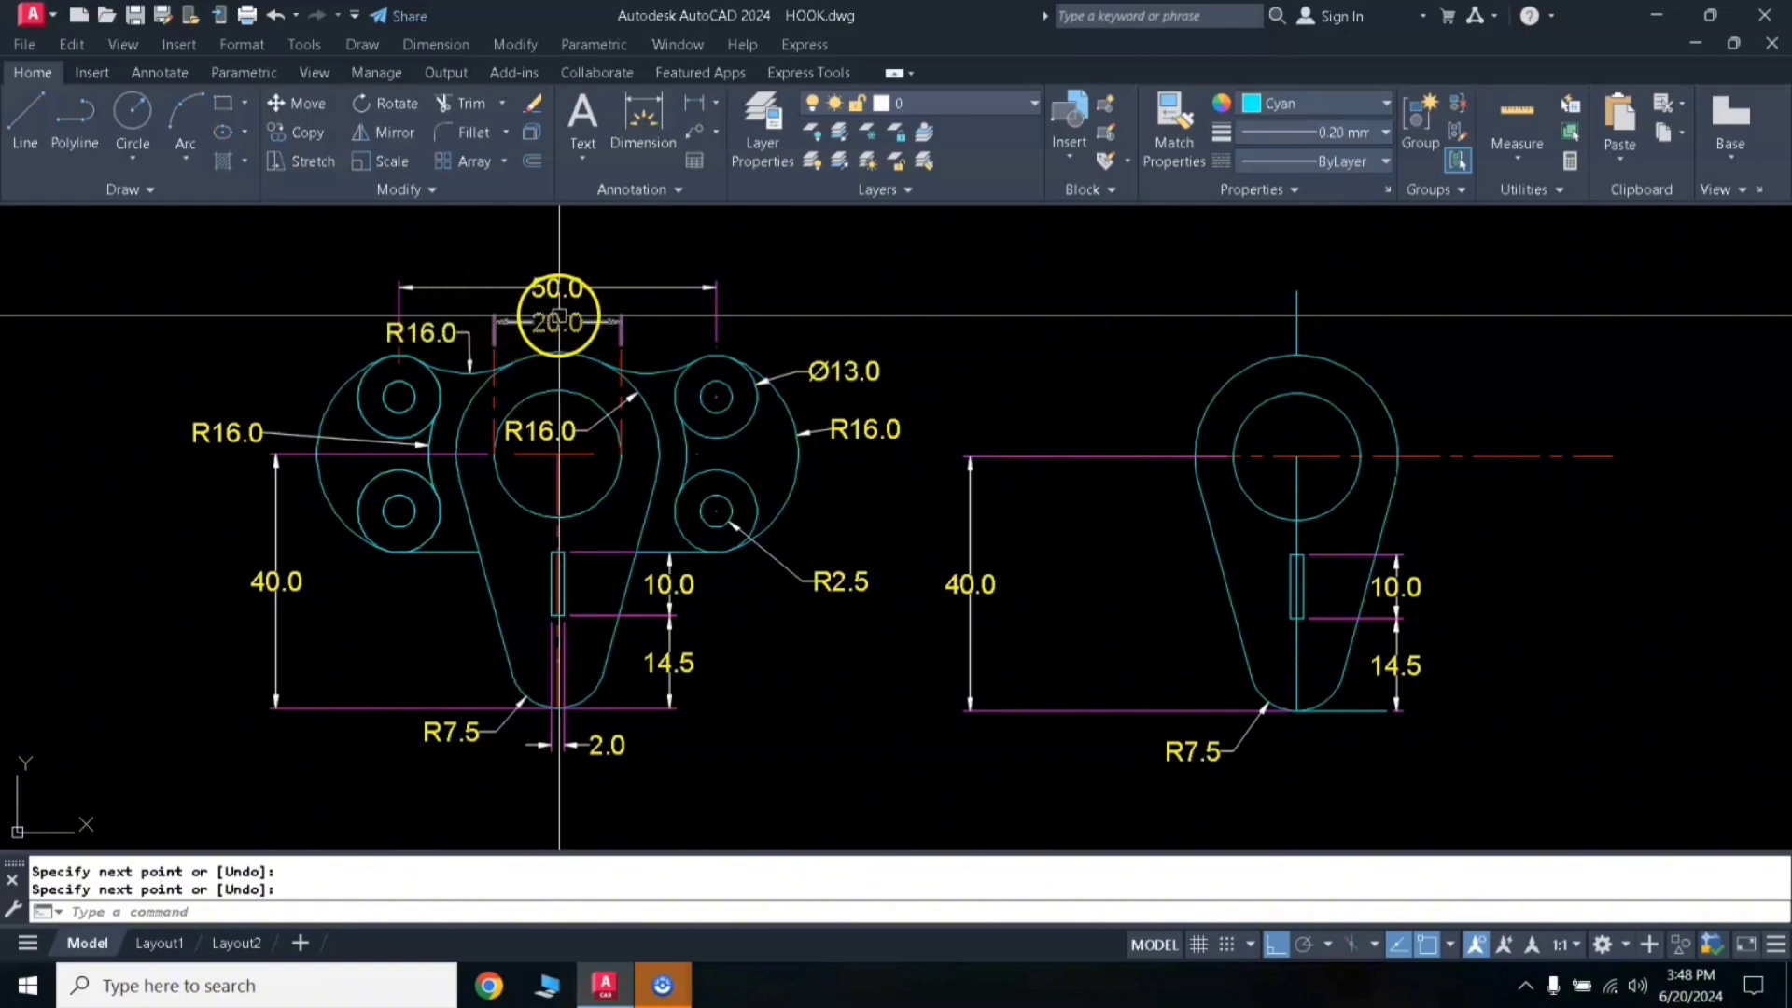
Step: Offset the vertical line 25 to each side as guide lines
type("o")
key("Return")
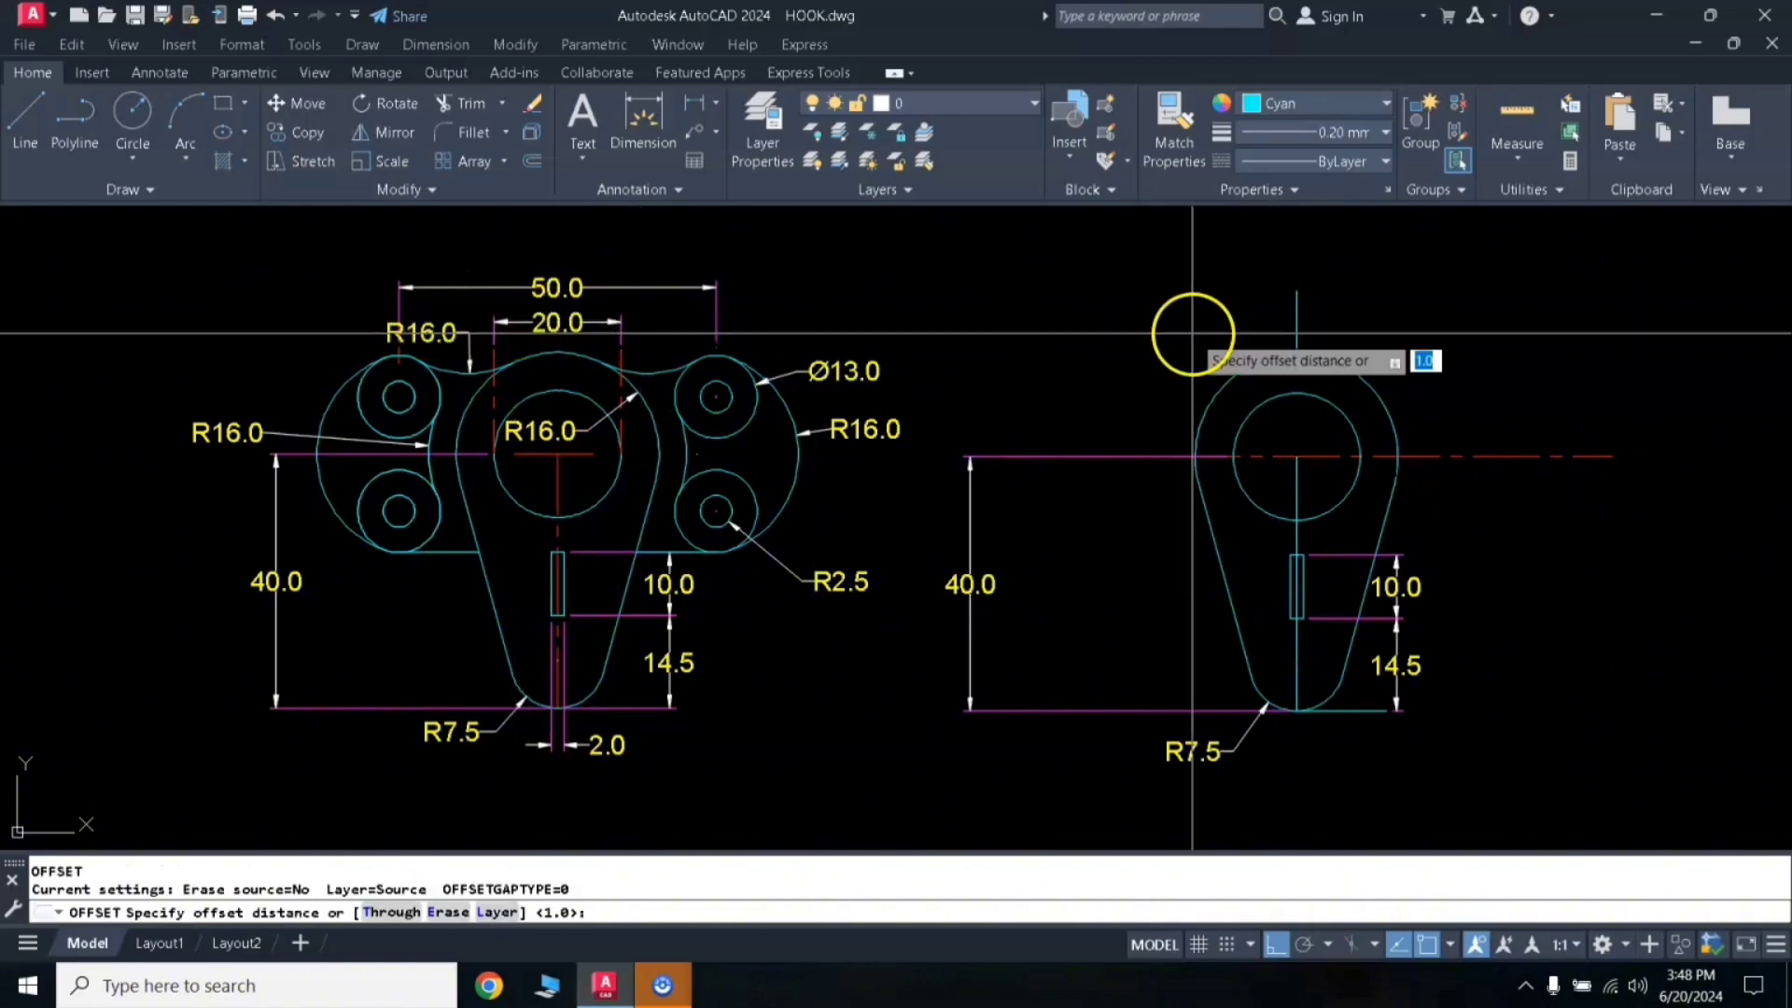
type("25")
key("Return")
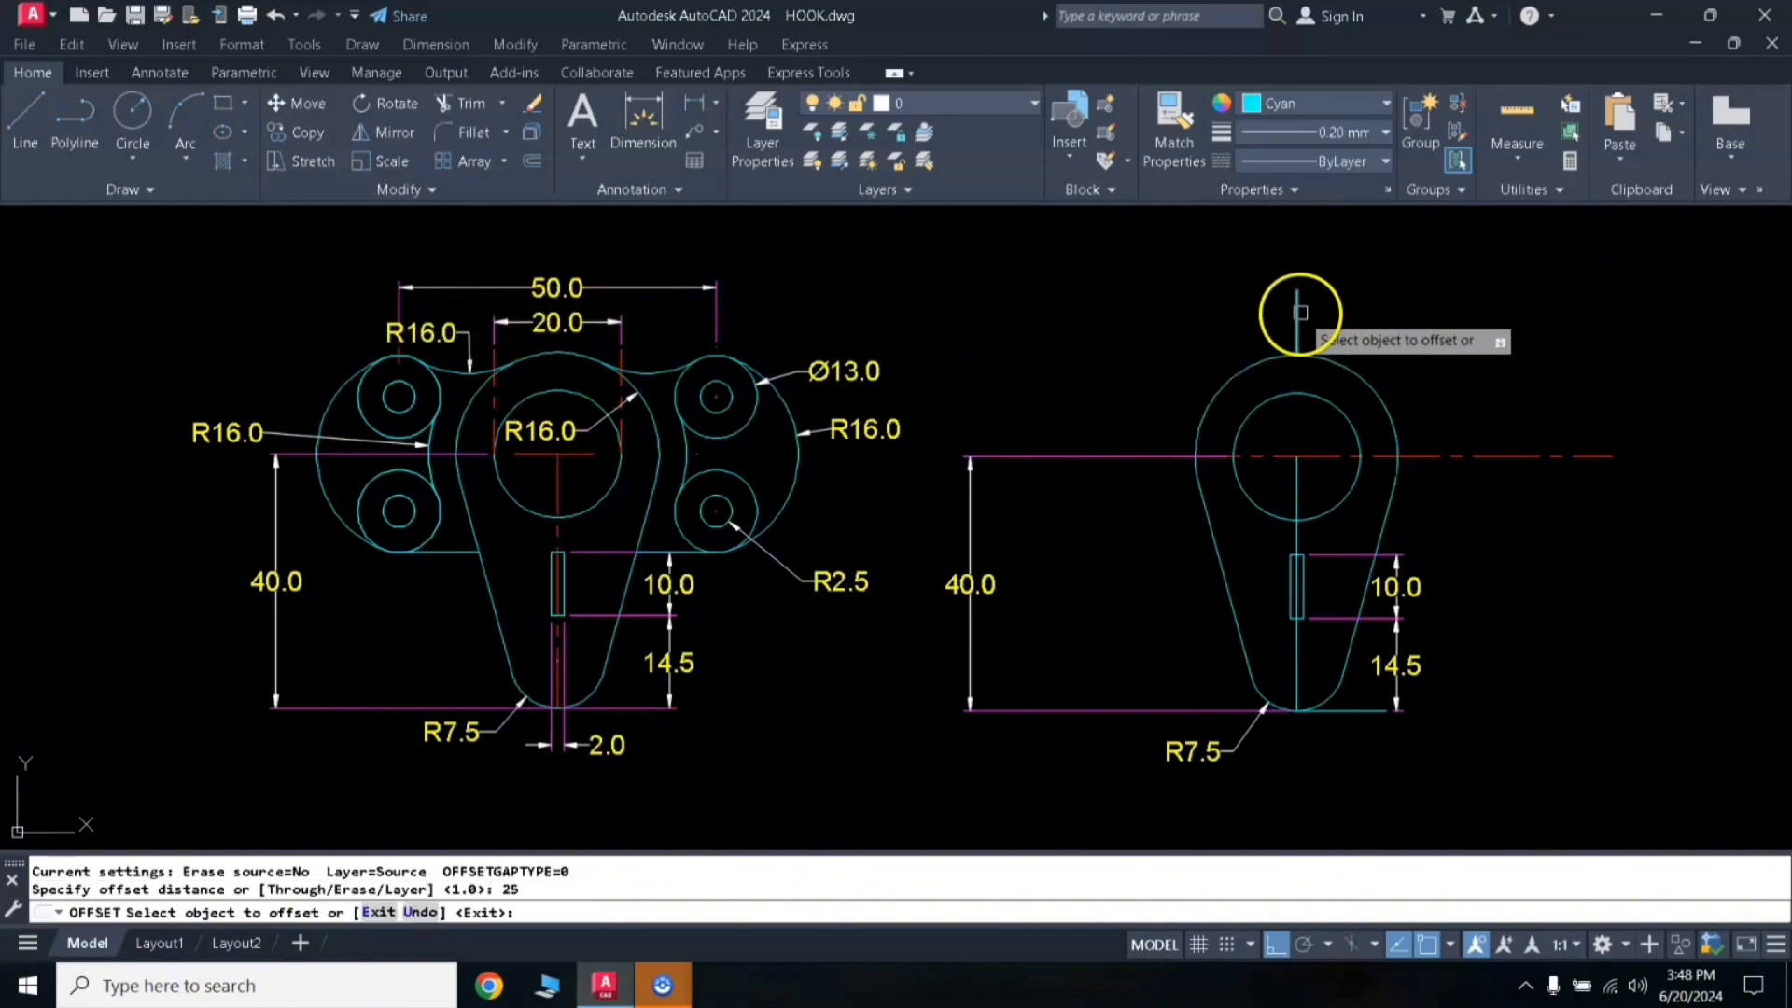
left_click(1300, 312)
left_click(1296, 321)
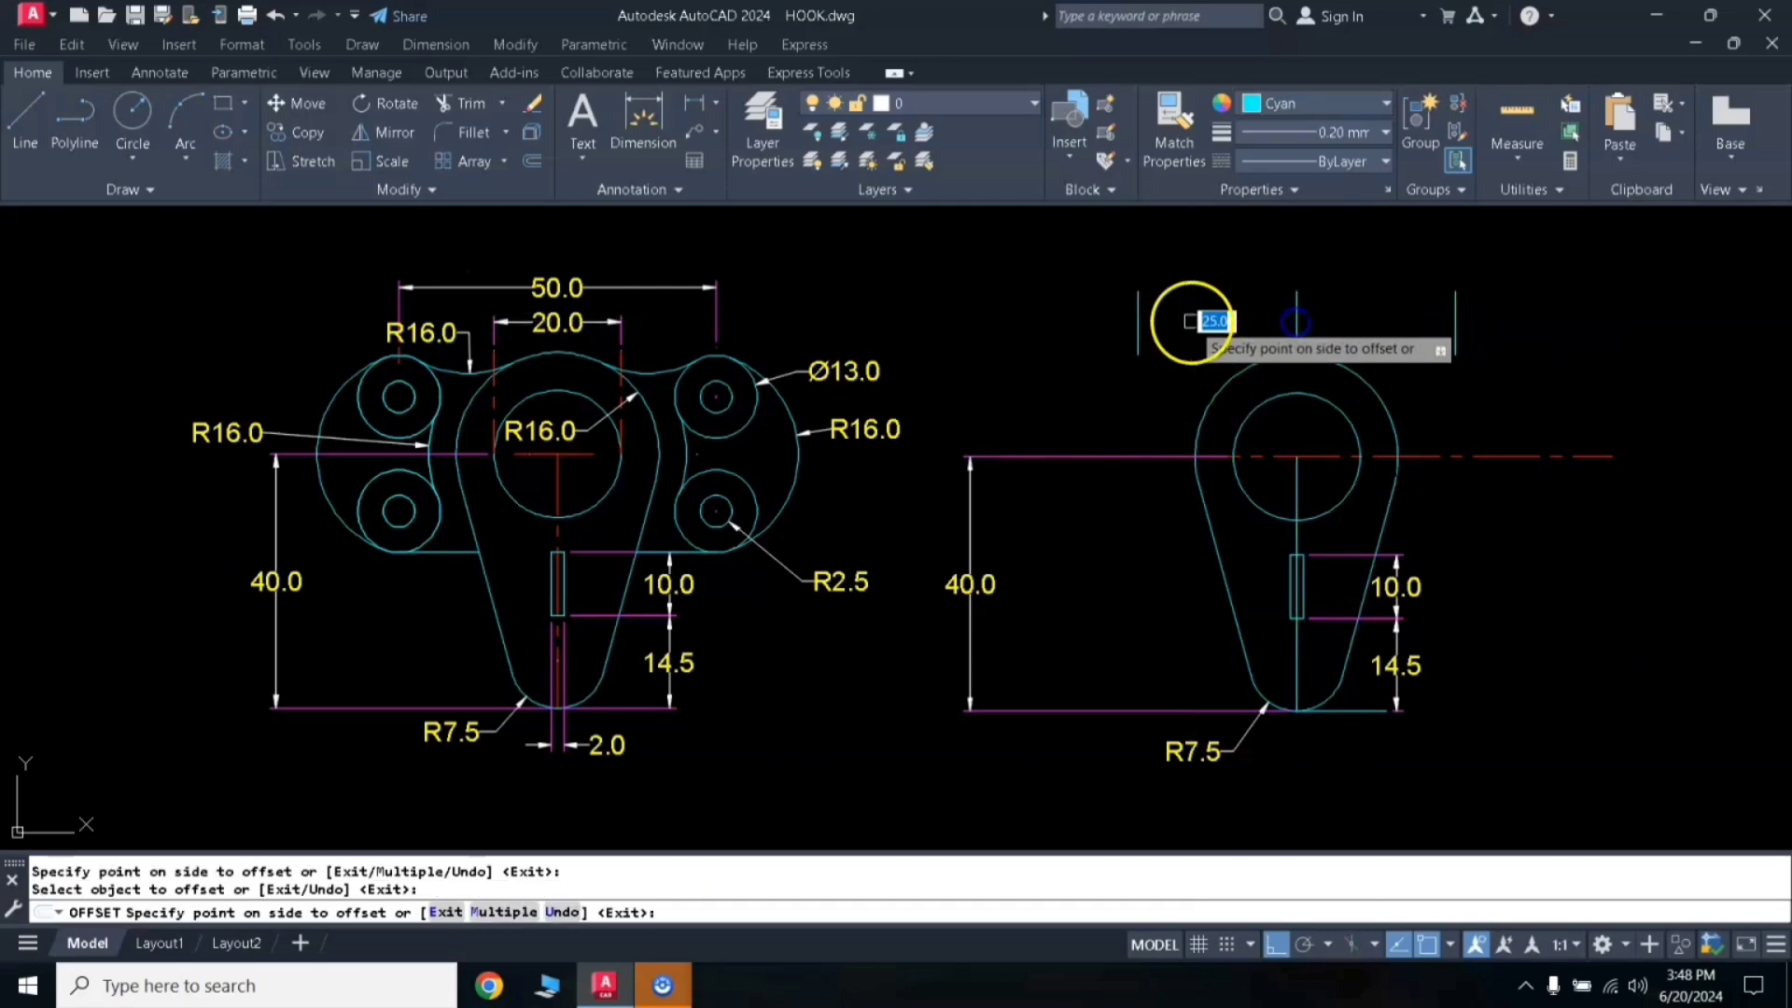
left_click(1167, 321)
key("Return")
Step: Dimension the guide lines 50.0 apart and stretch the right extension line down
left_click(693, 121)
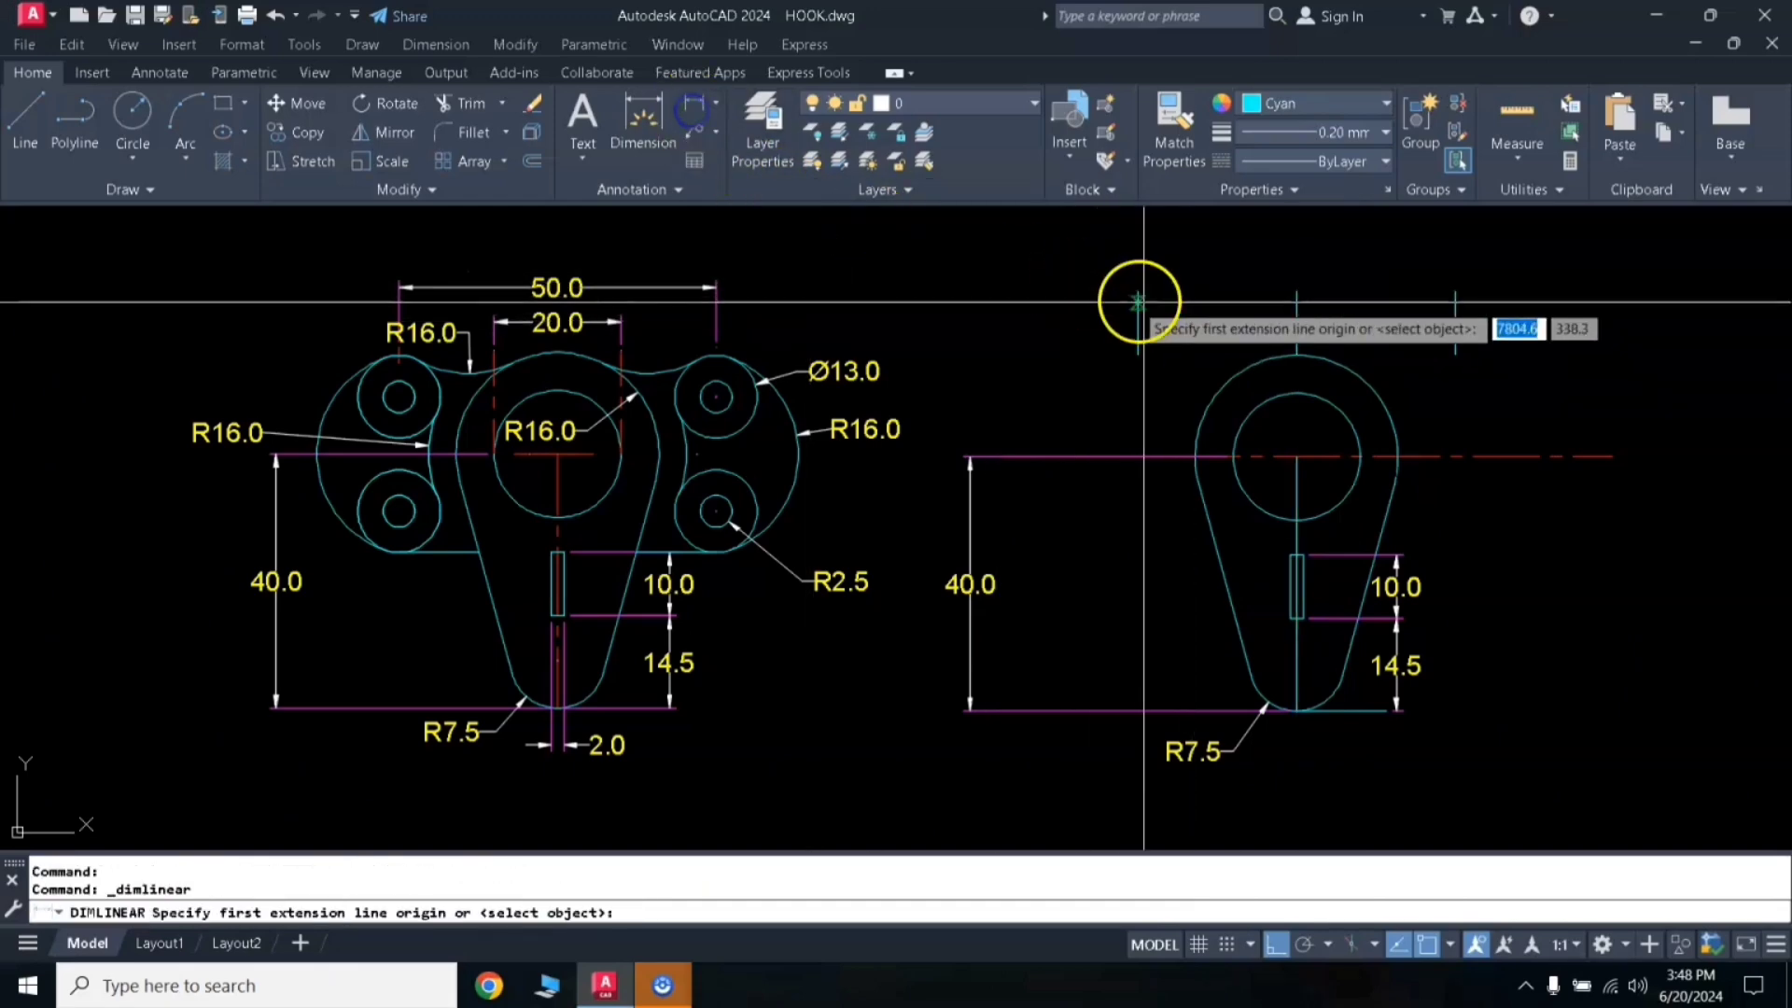
left_click(1137, 292)
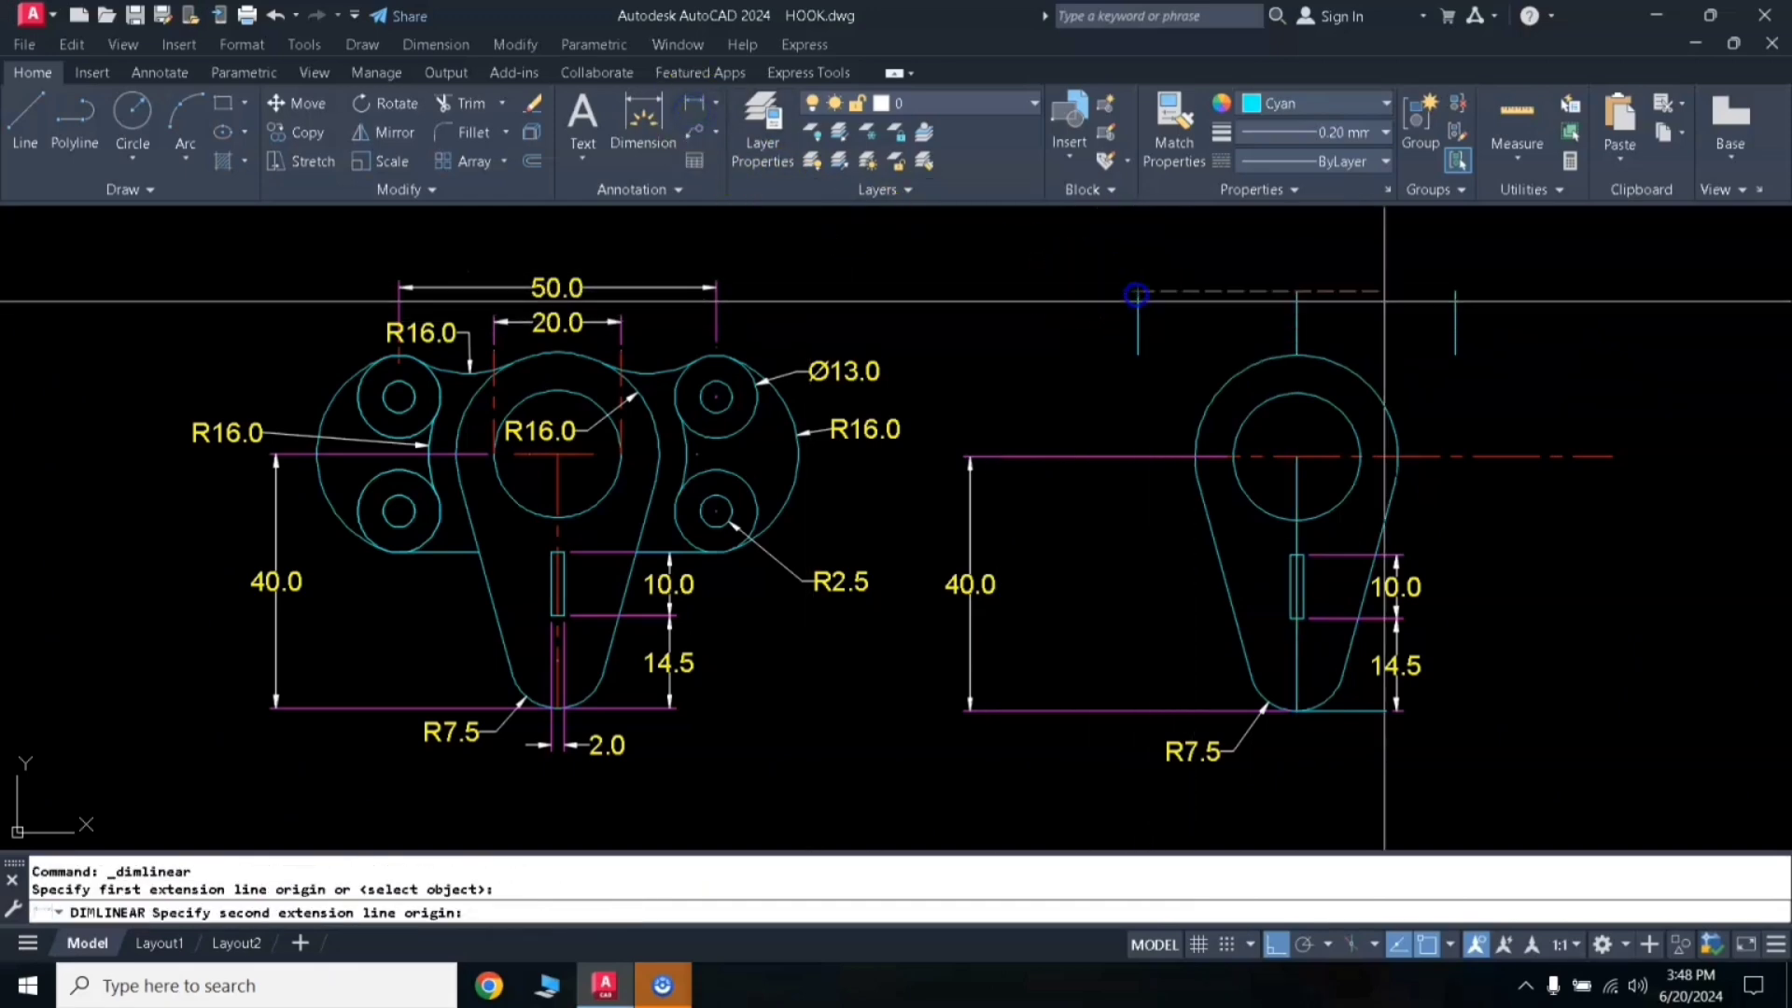
left_click(1454, 291)
left_click(1455, 253)
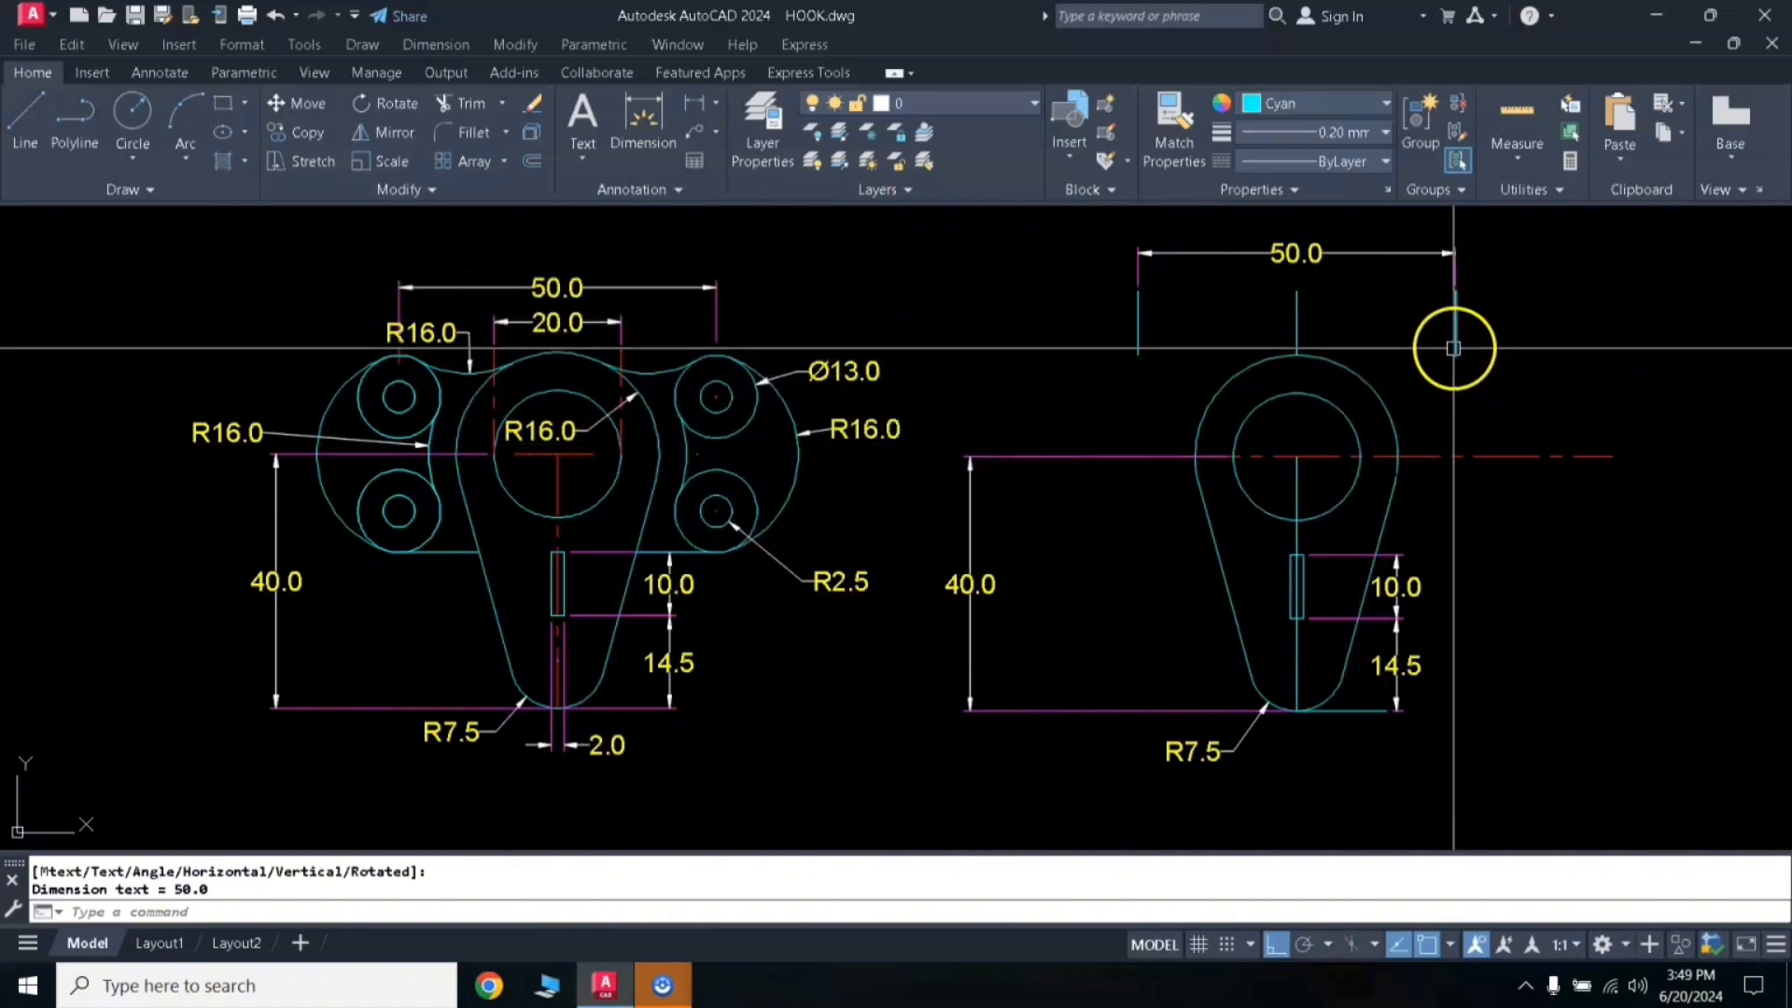
left_click(1453, 348)
left_click(1456, 356)
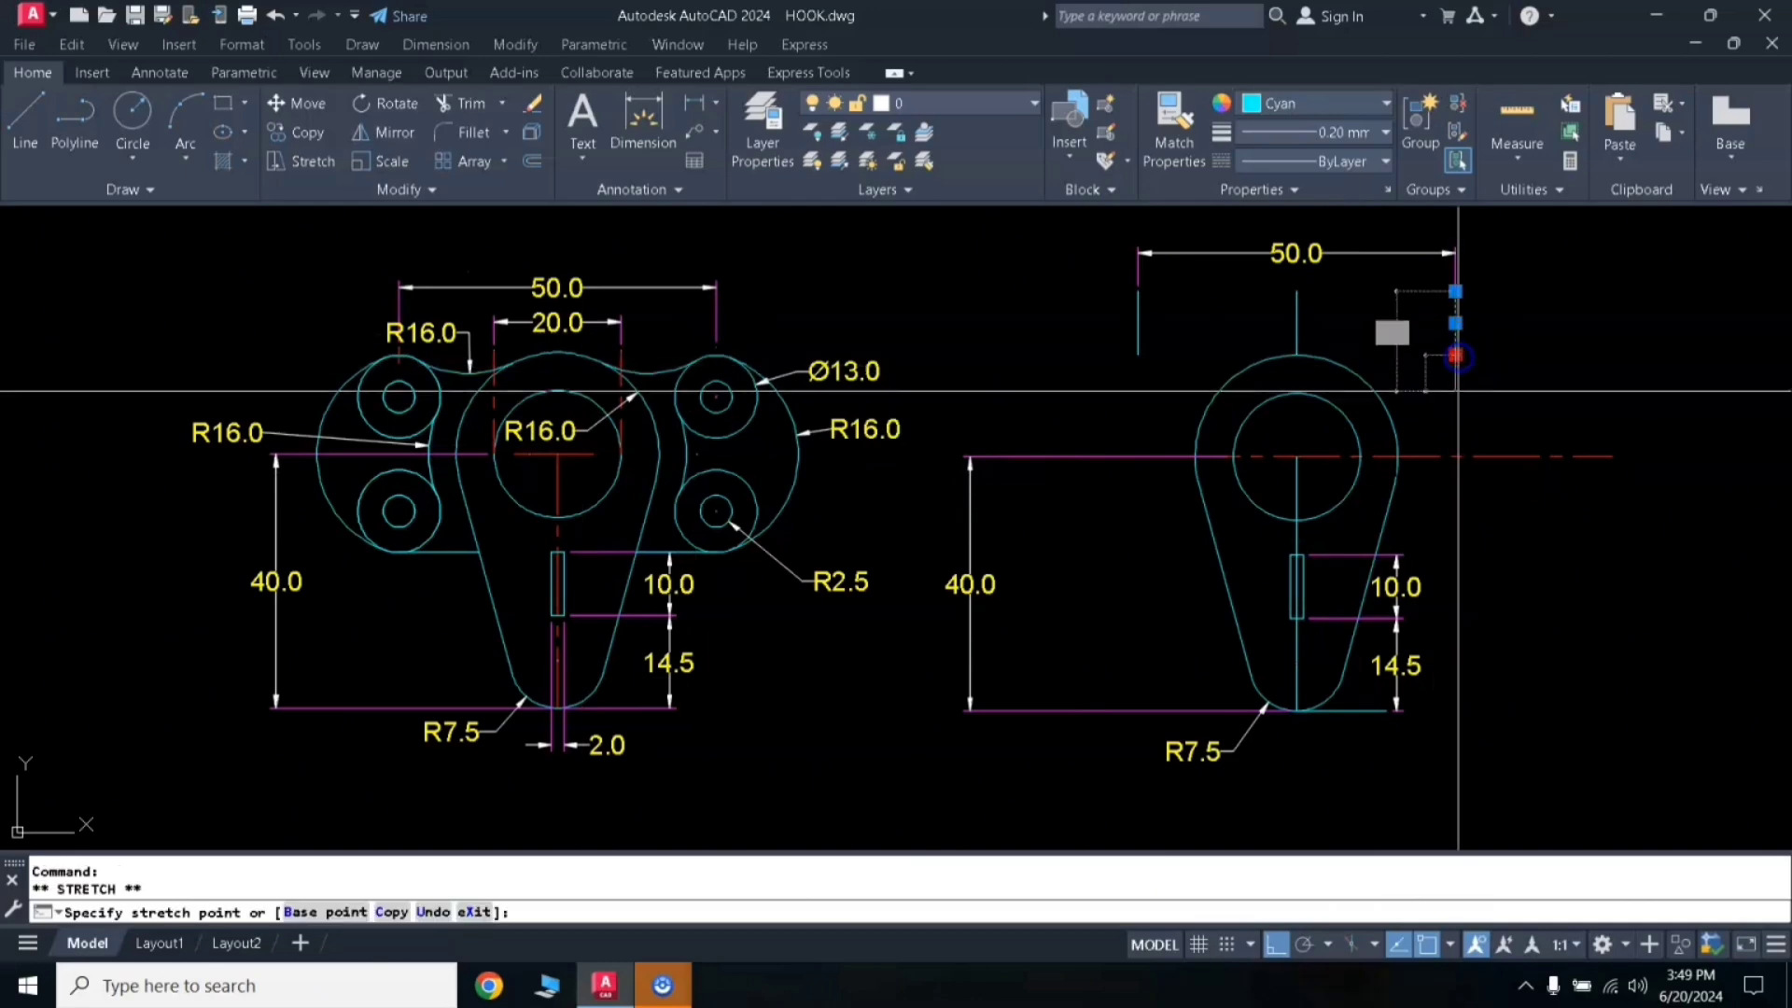
left_click(1492, 576)
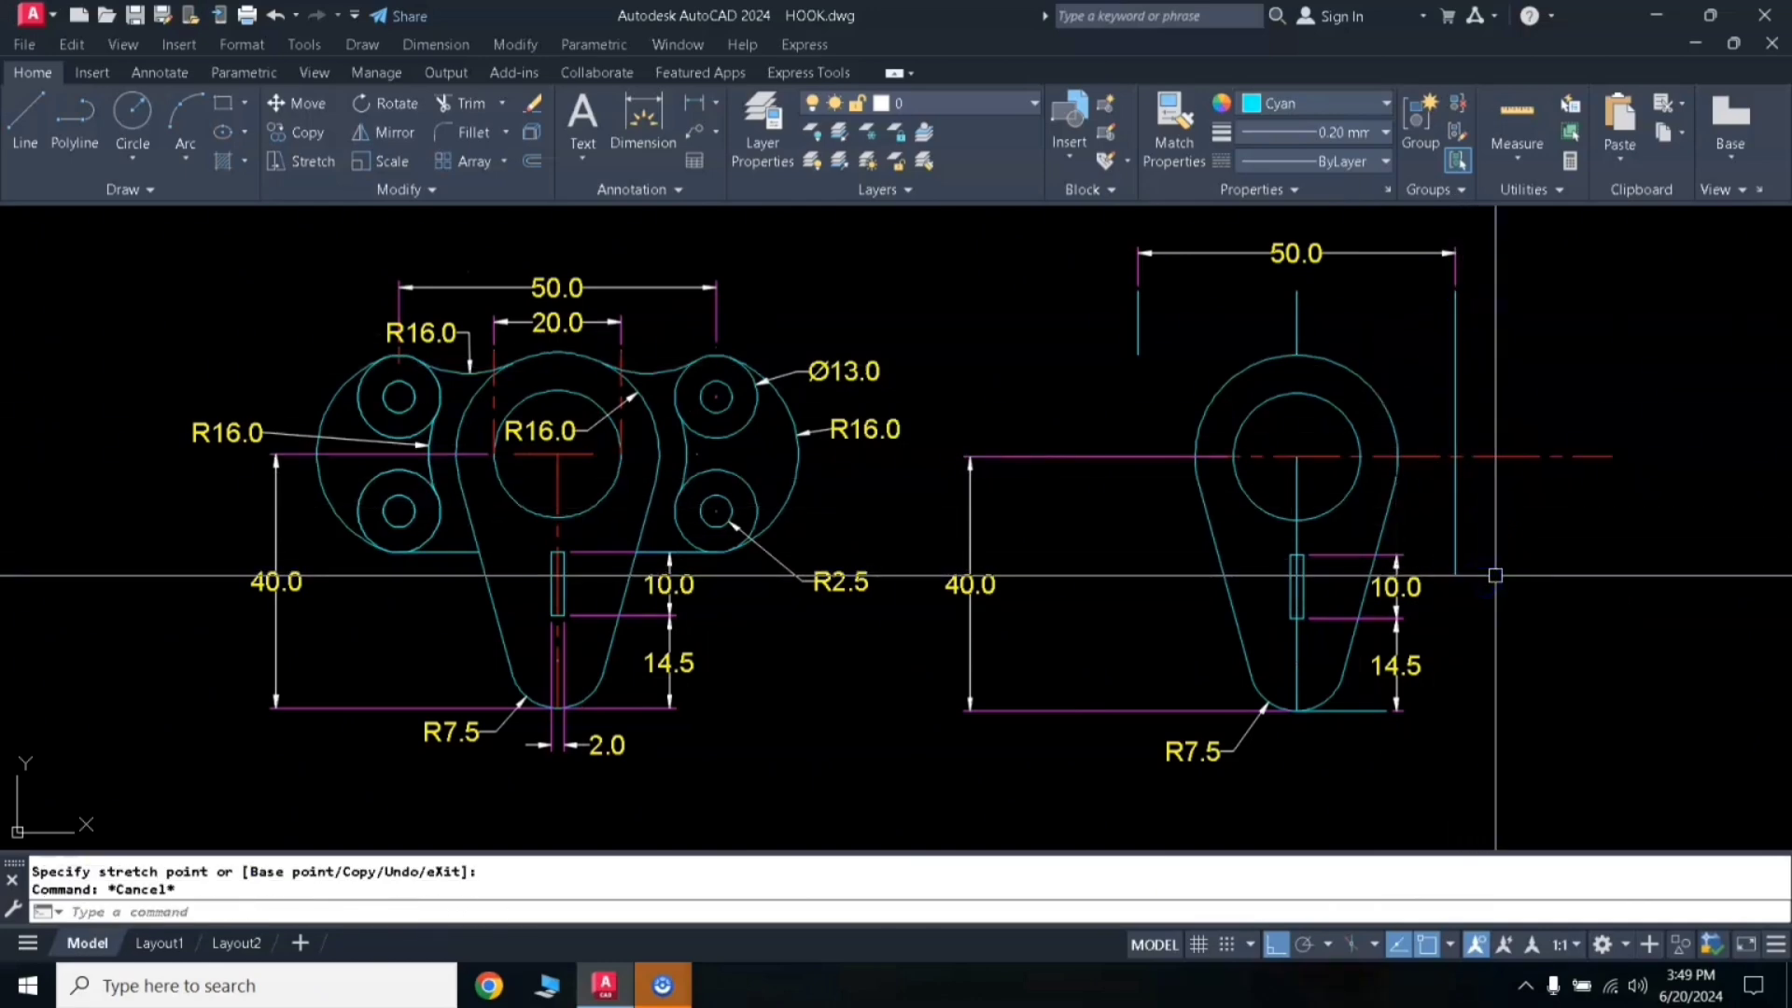
Step: Trim away the stray segment near the R2.5 feature on the original plate
key("Escape")
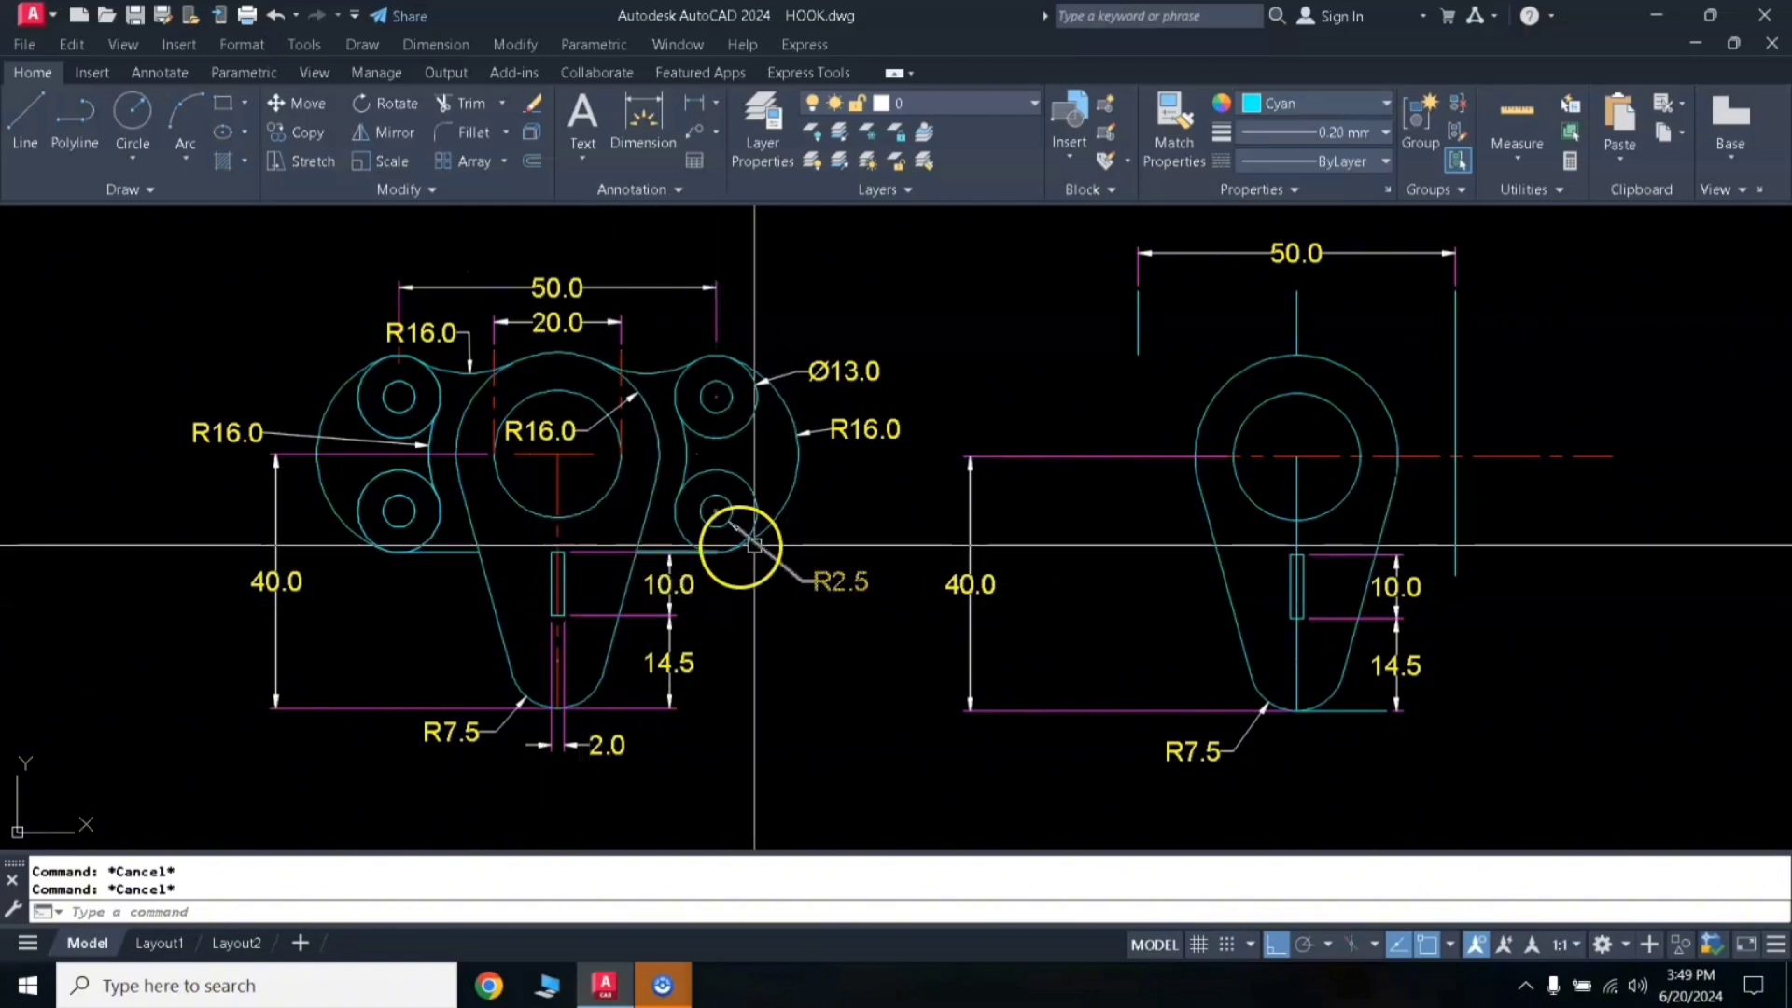
type("tr")
key("Return")
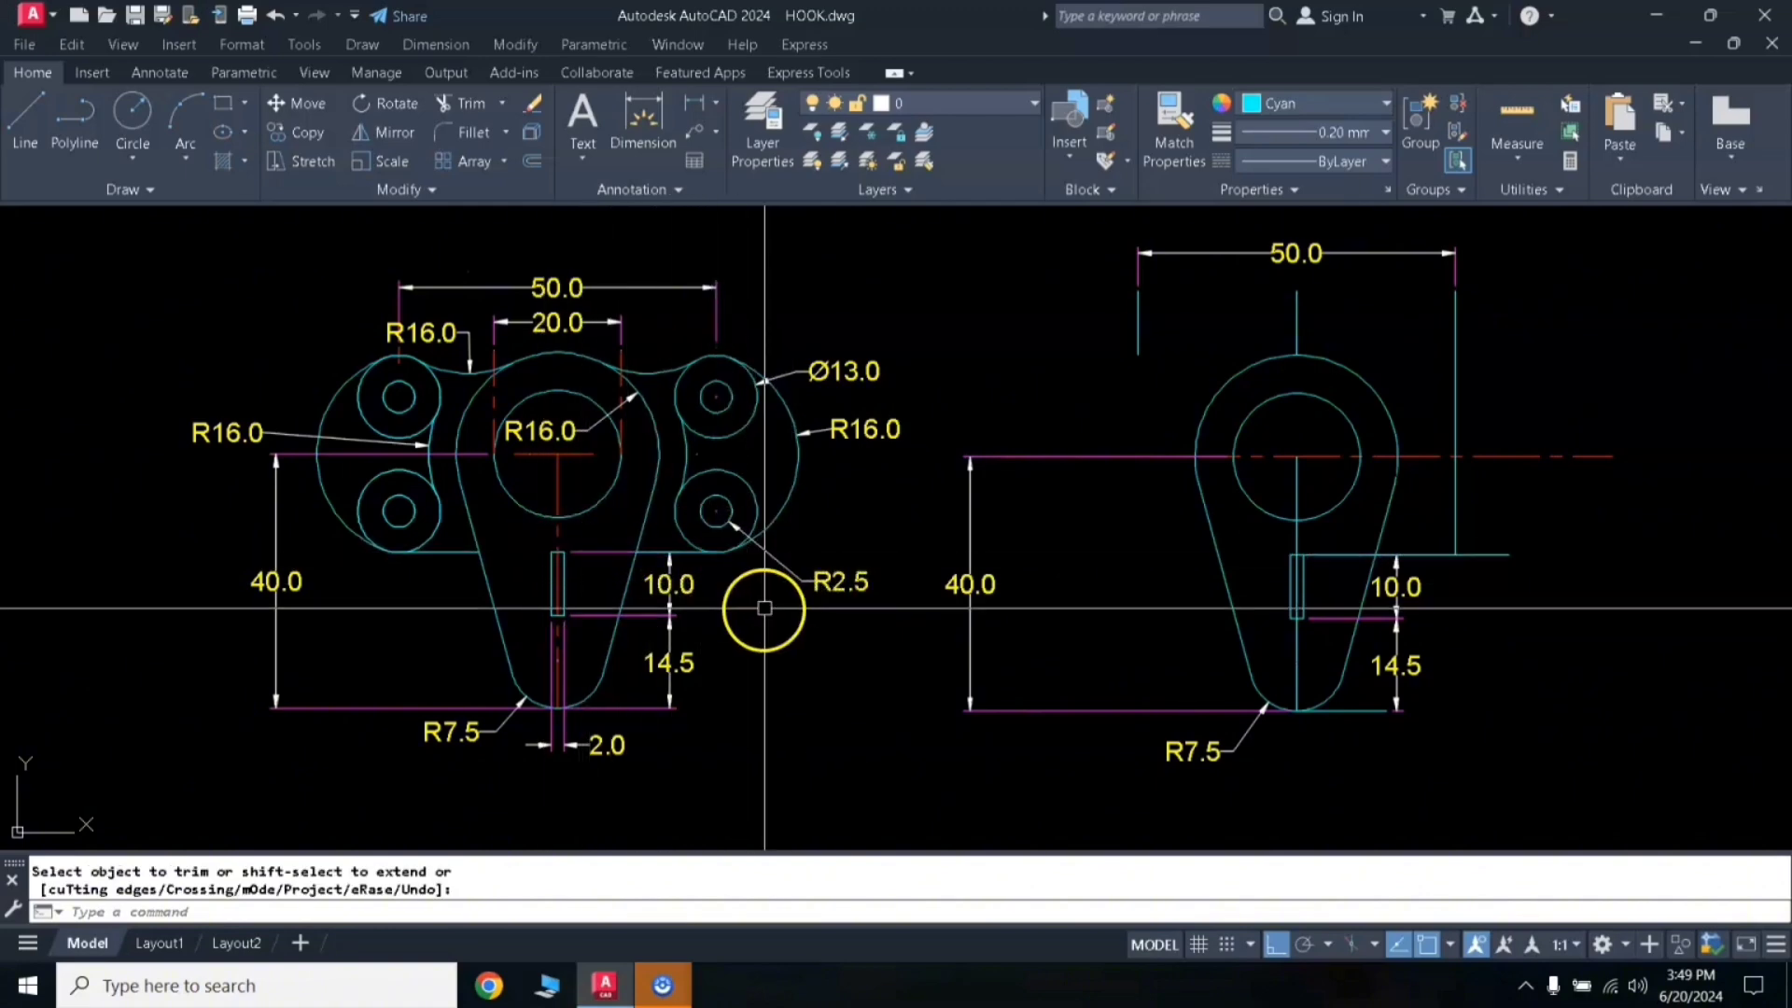
left_click(724, 546)
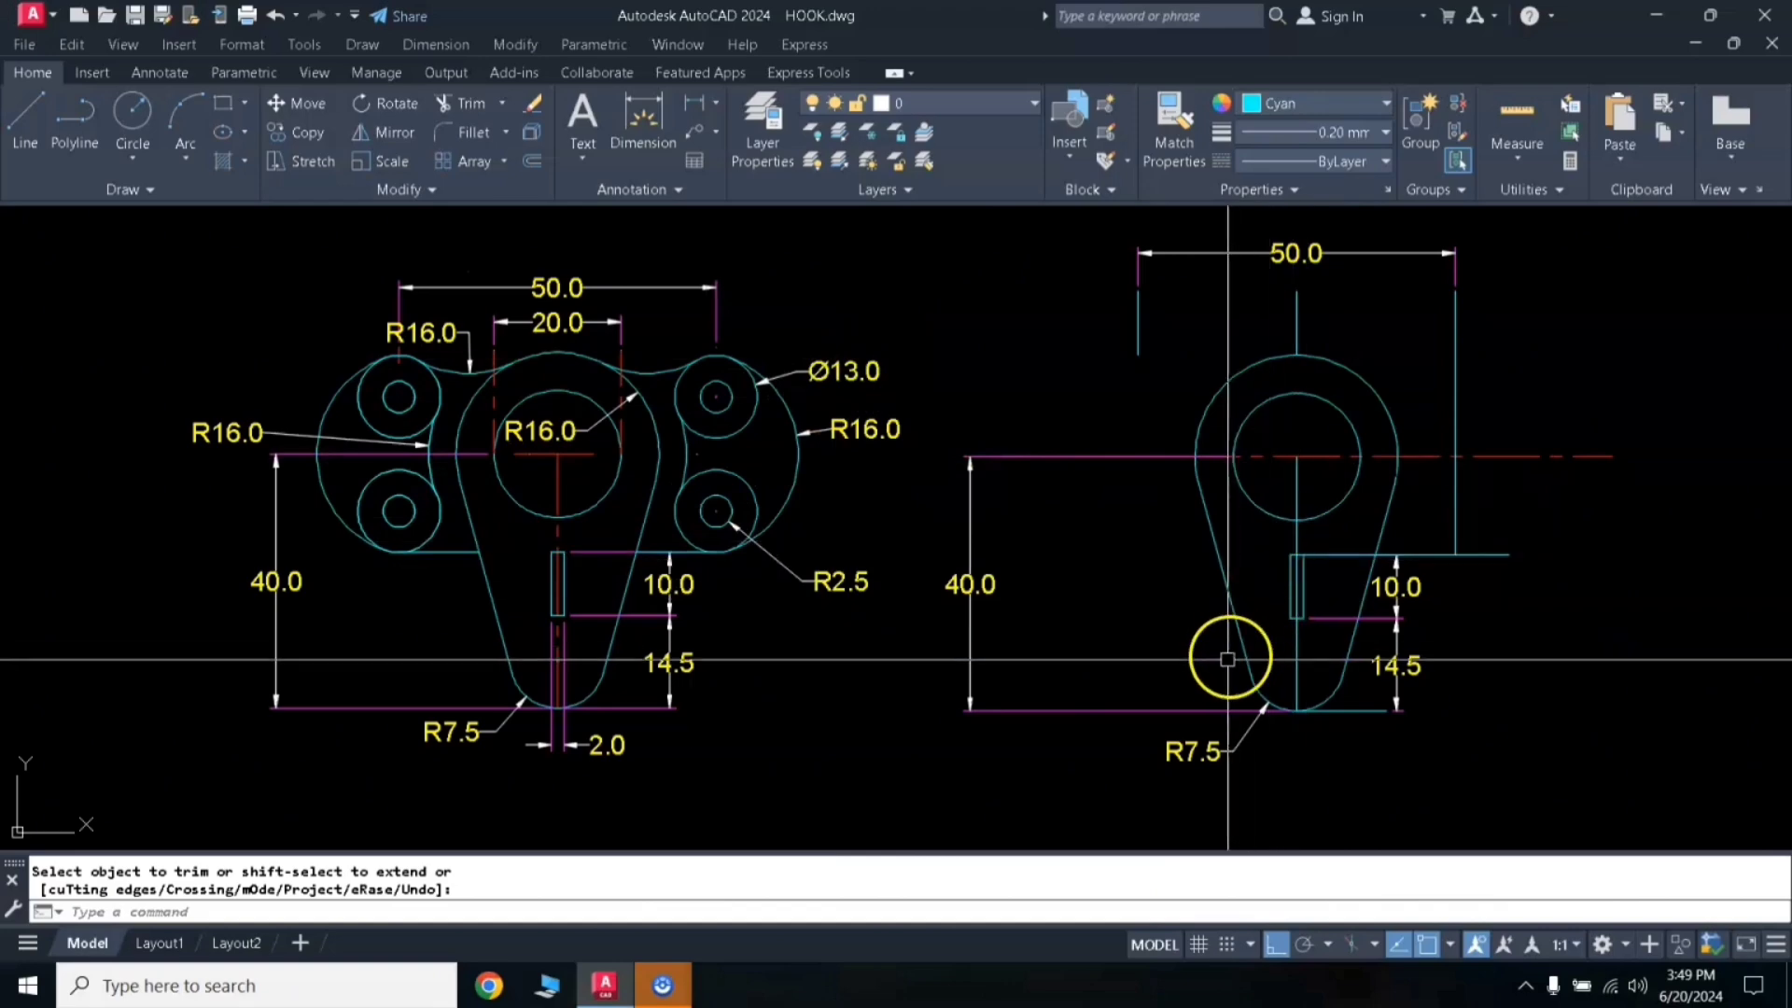
key("Escape")
Step: Draw a Ø13 lobe circle on the right guide line with a concentric radius-2.5 hole
type("C")
key("Return")
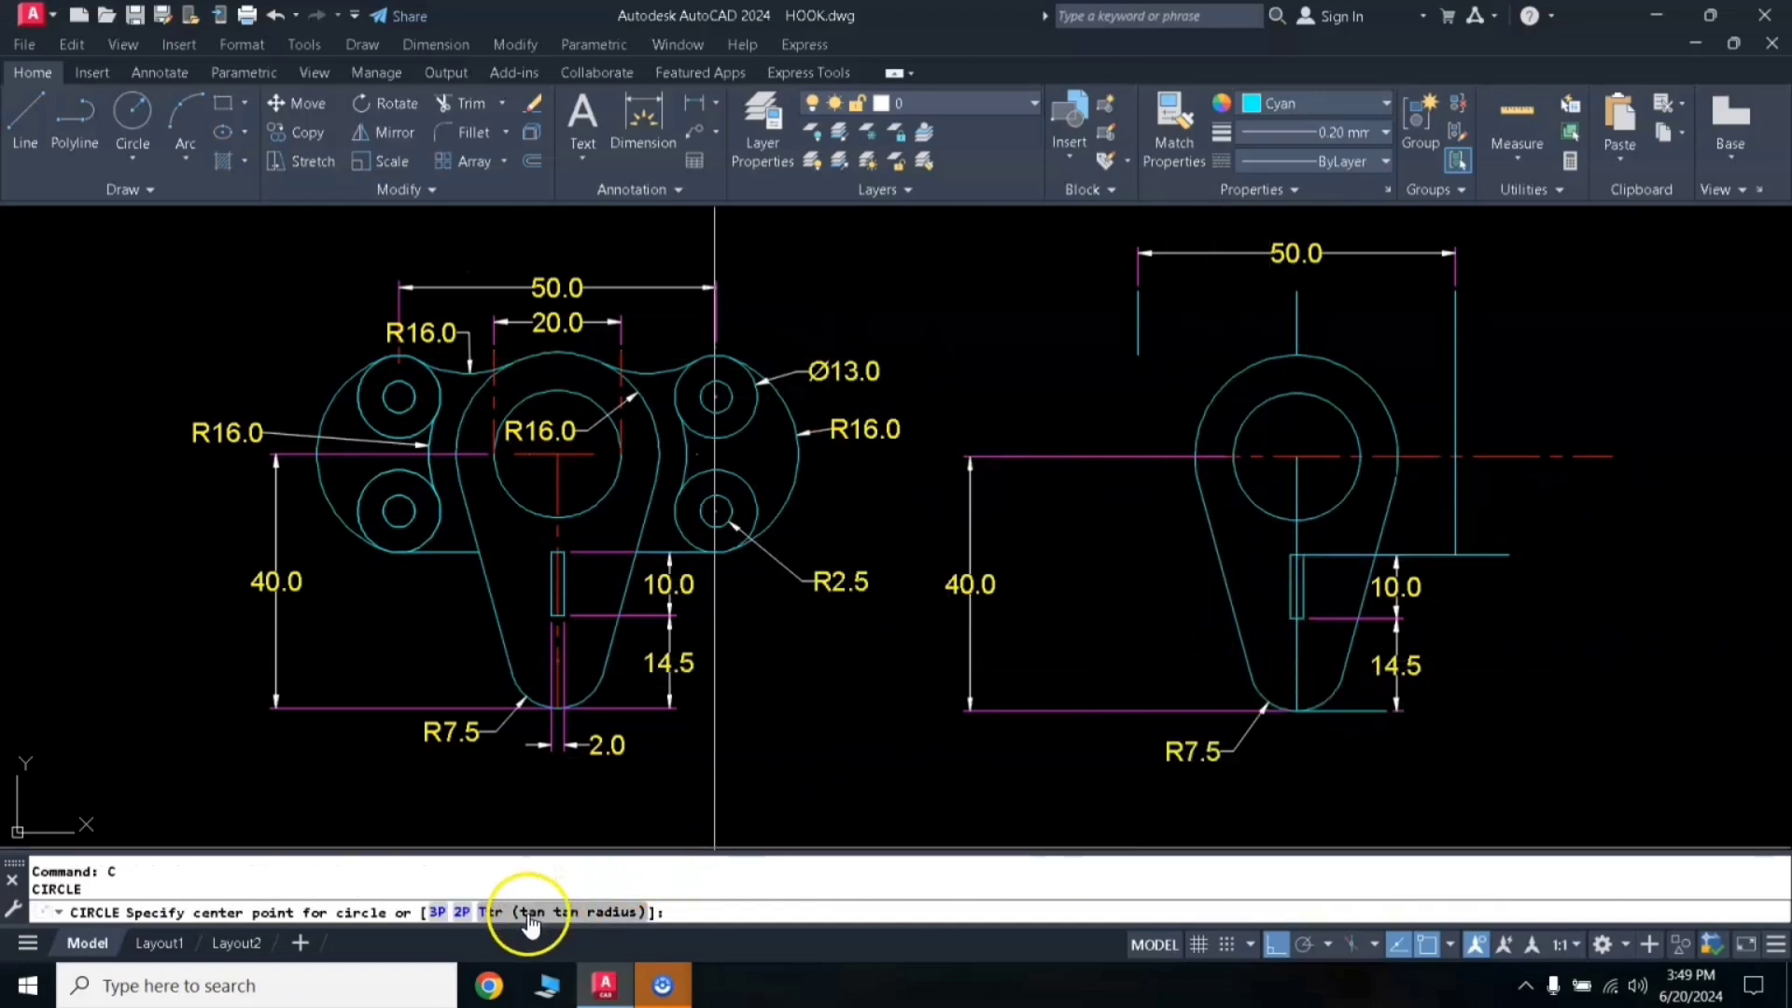
left_click(1455, 555)
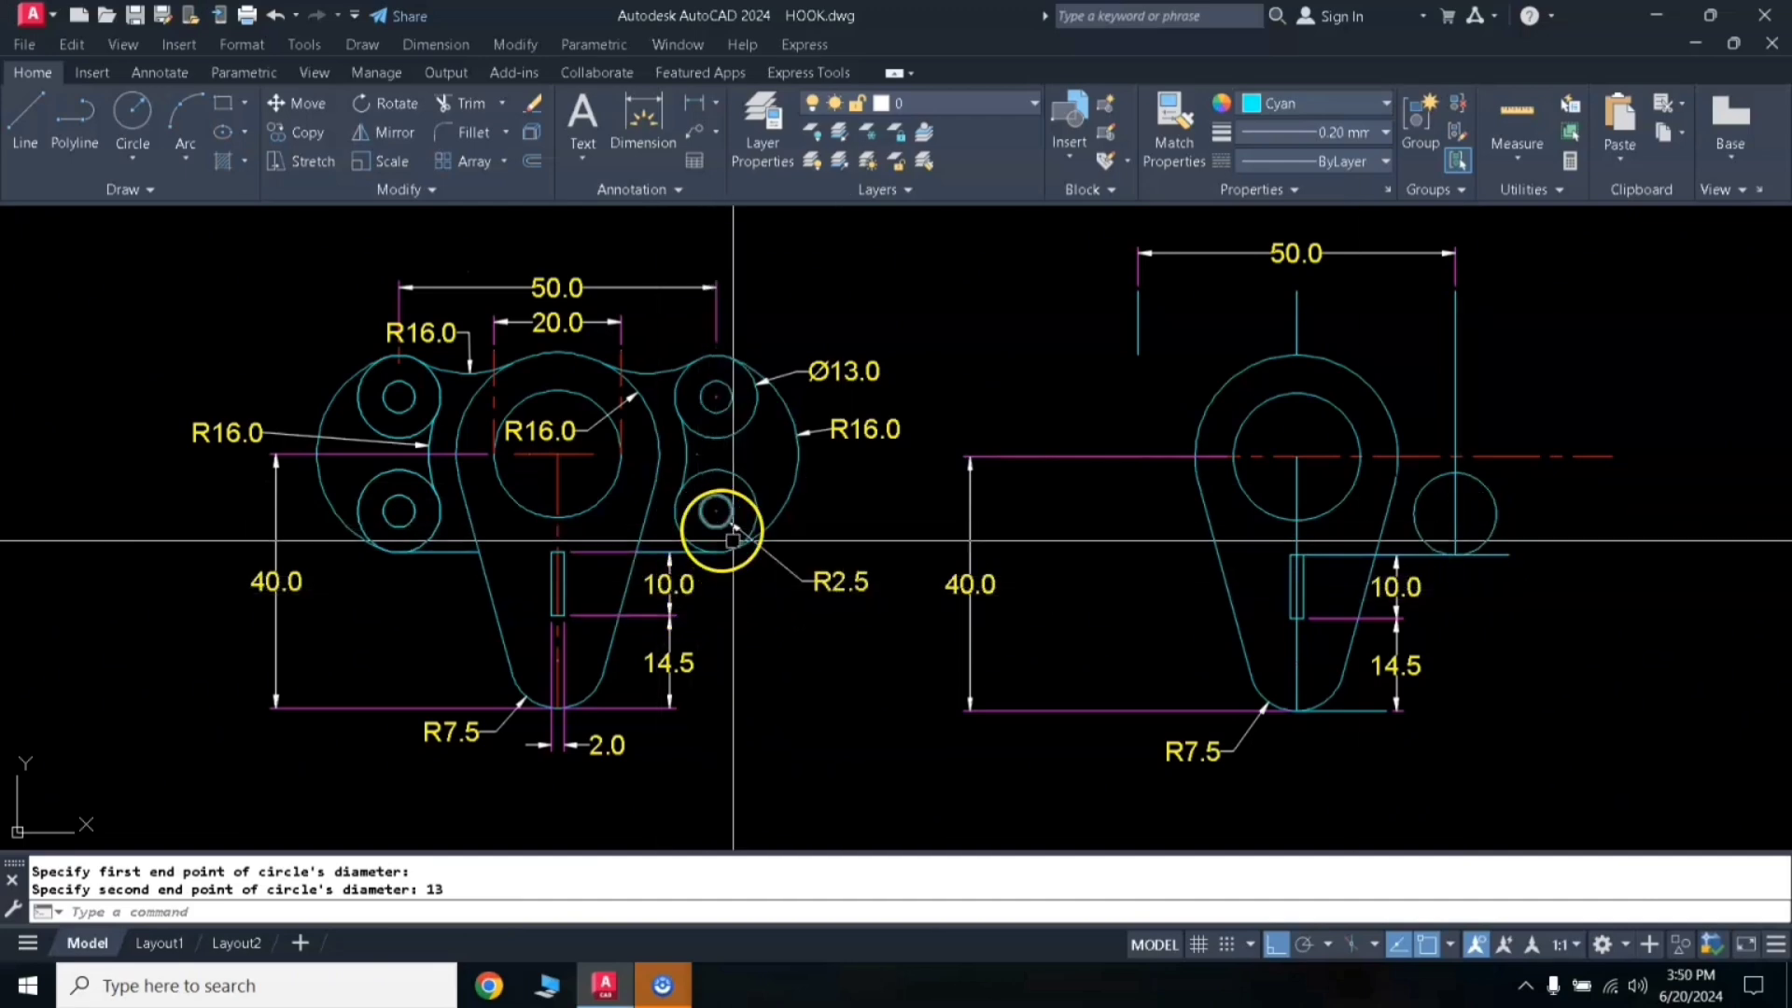
type("c")
key("Return")
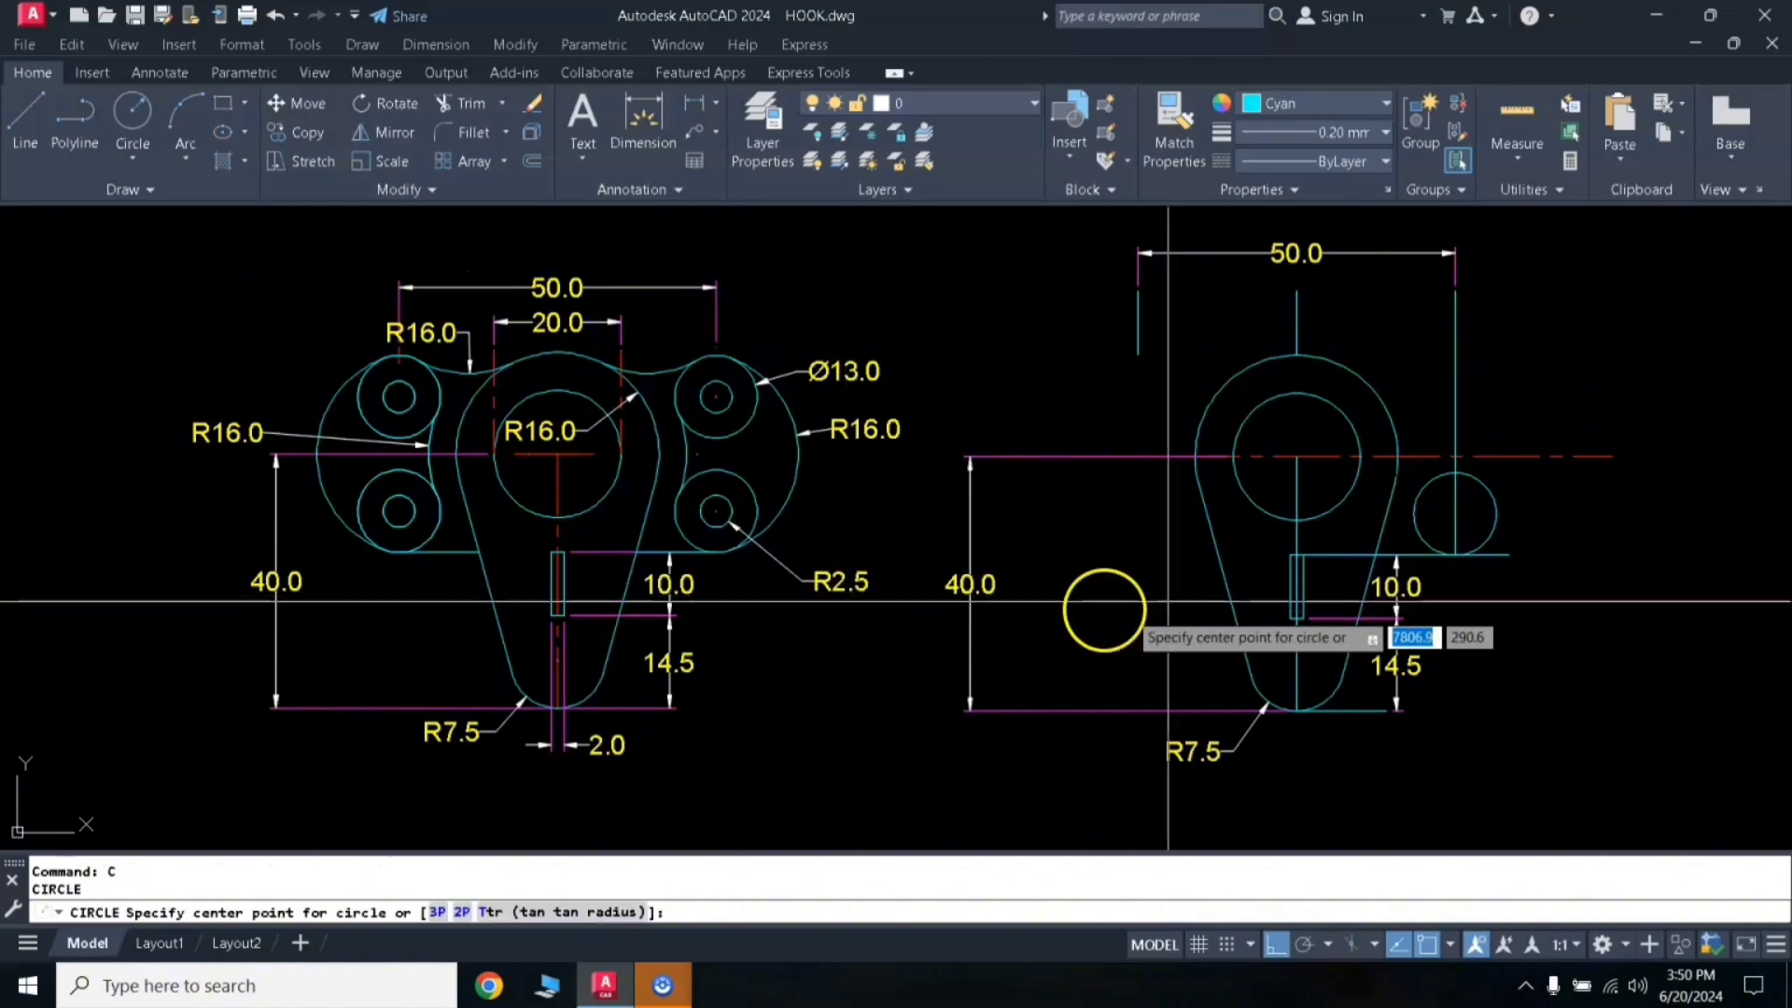
left_click(1455, 513)
type("2.5")
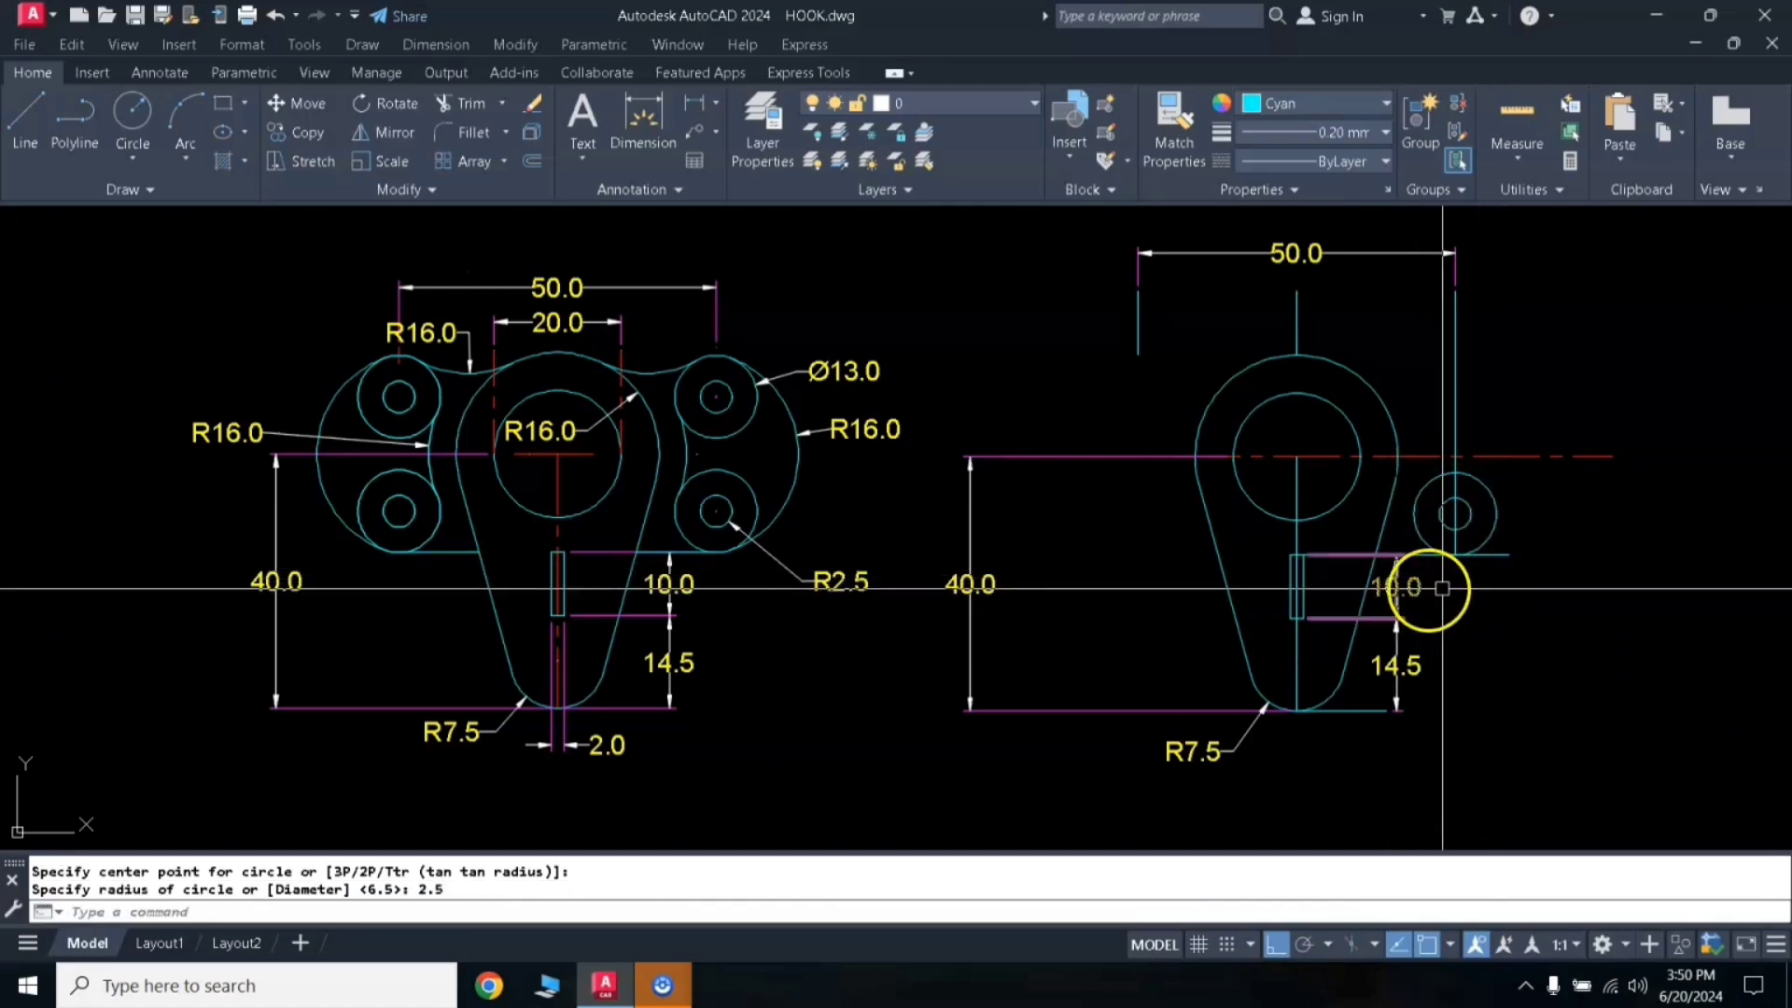
Step: Trim the lobe against the slanted side line and select both lobe circles
left_click(1378, 530)
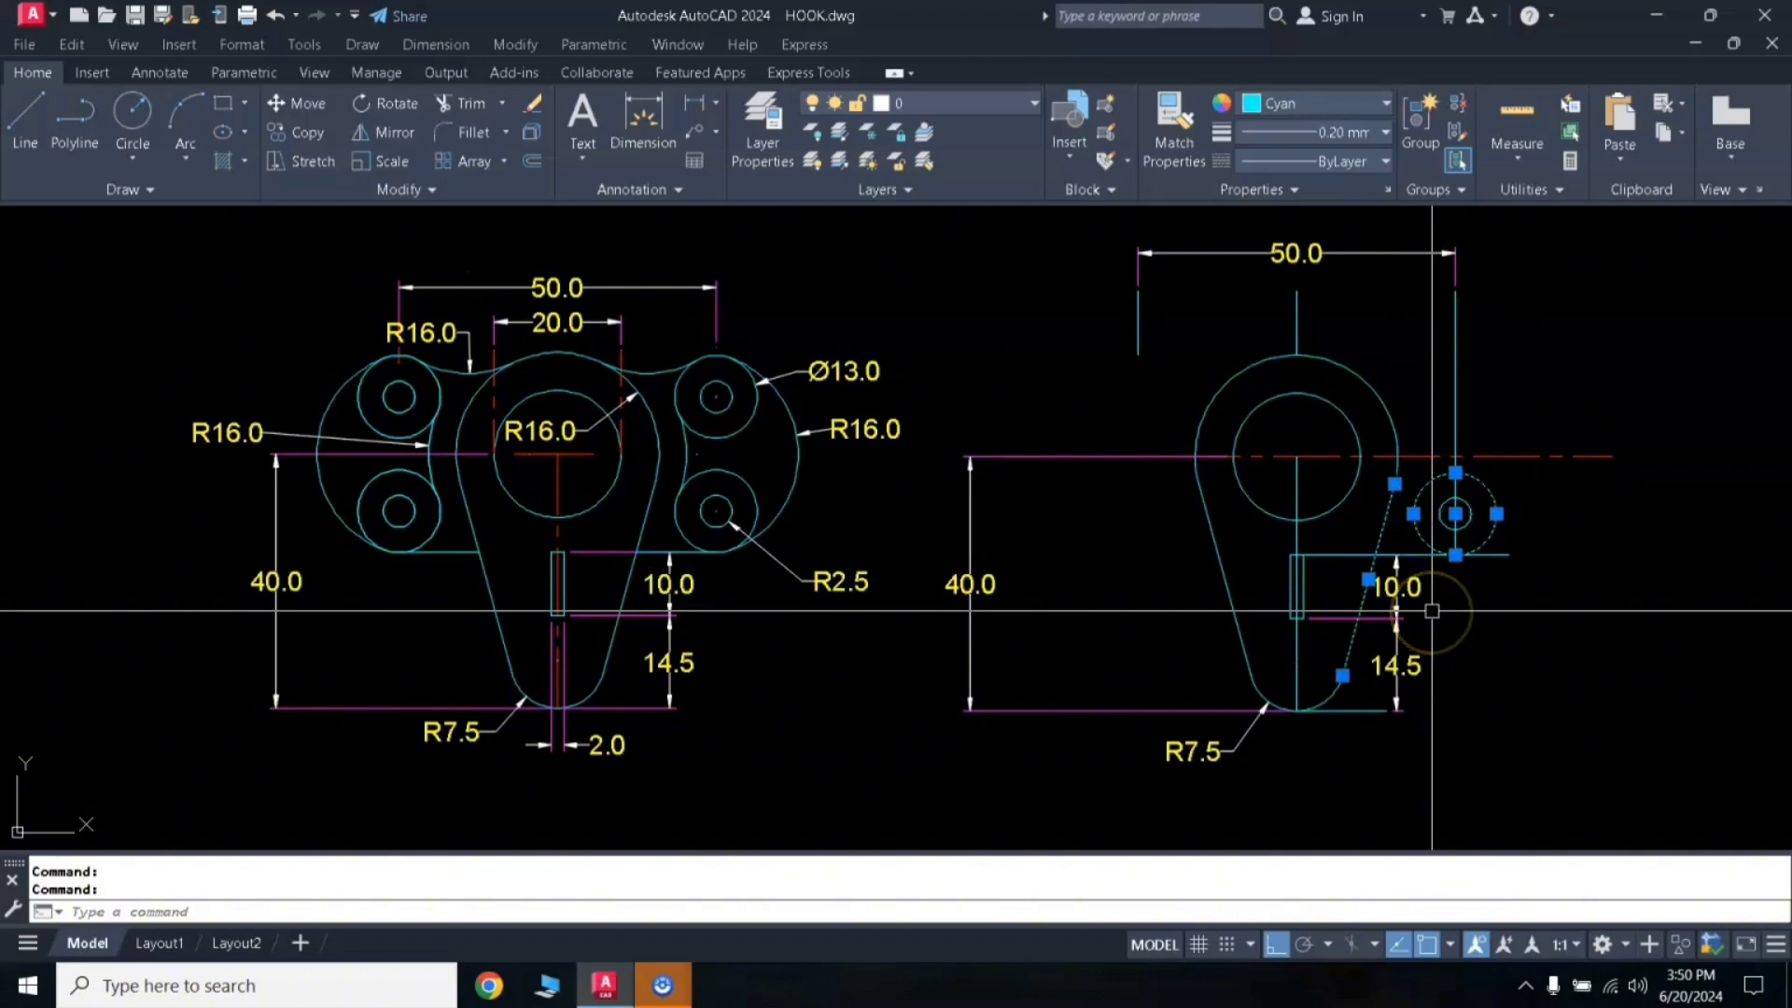
type("r")
key("Return")
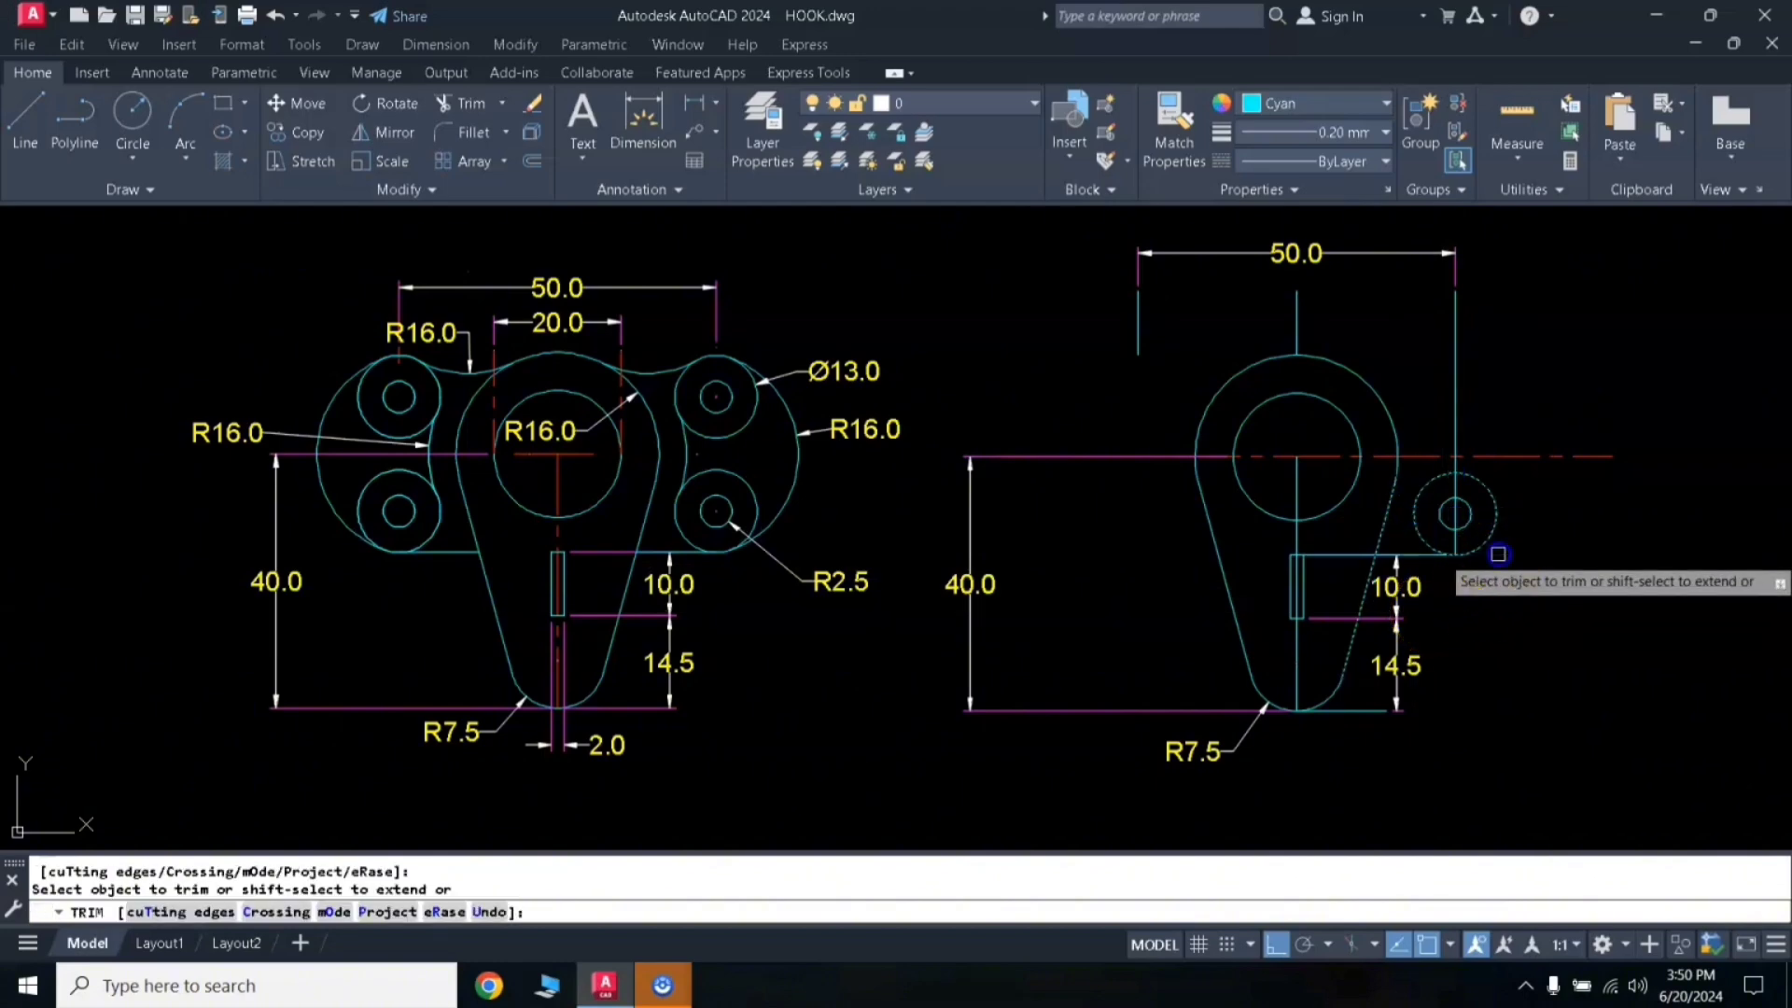
key("Return")
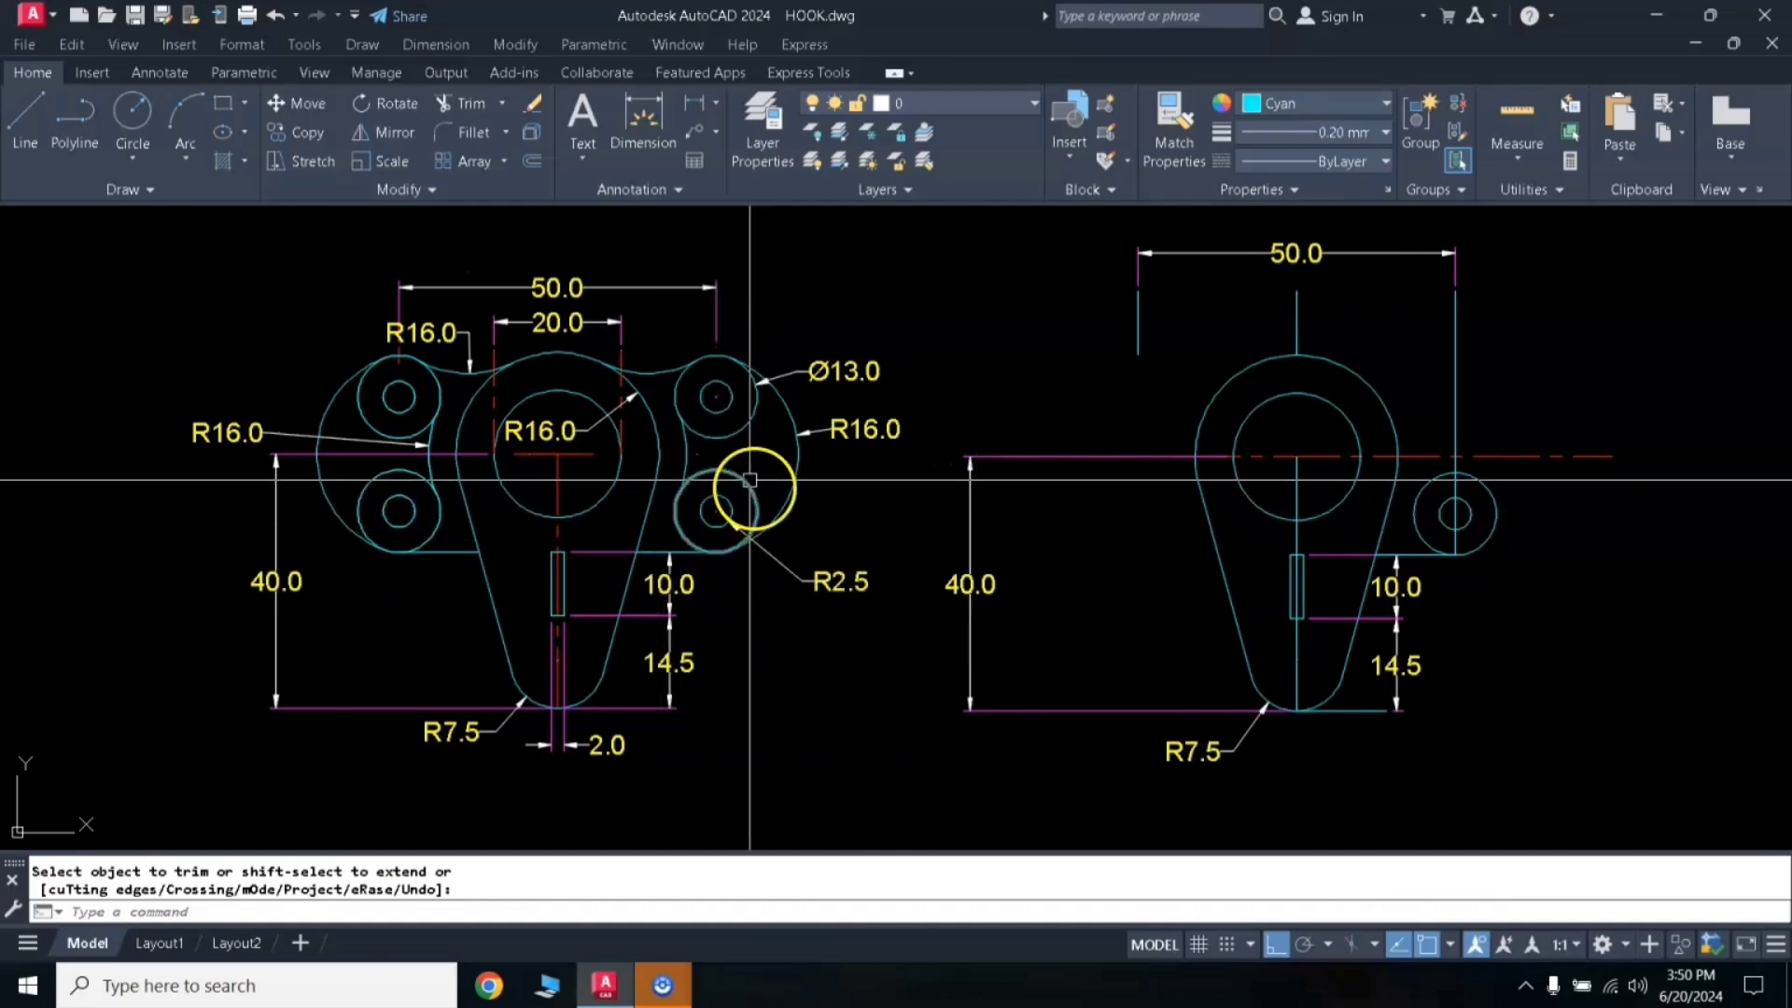
left_click(720, 511)
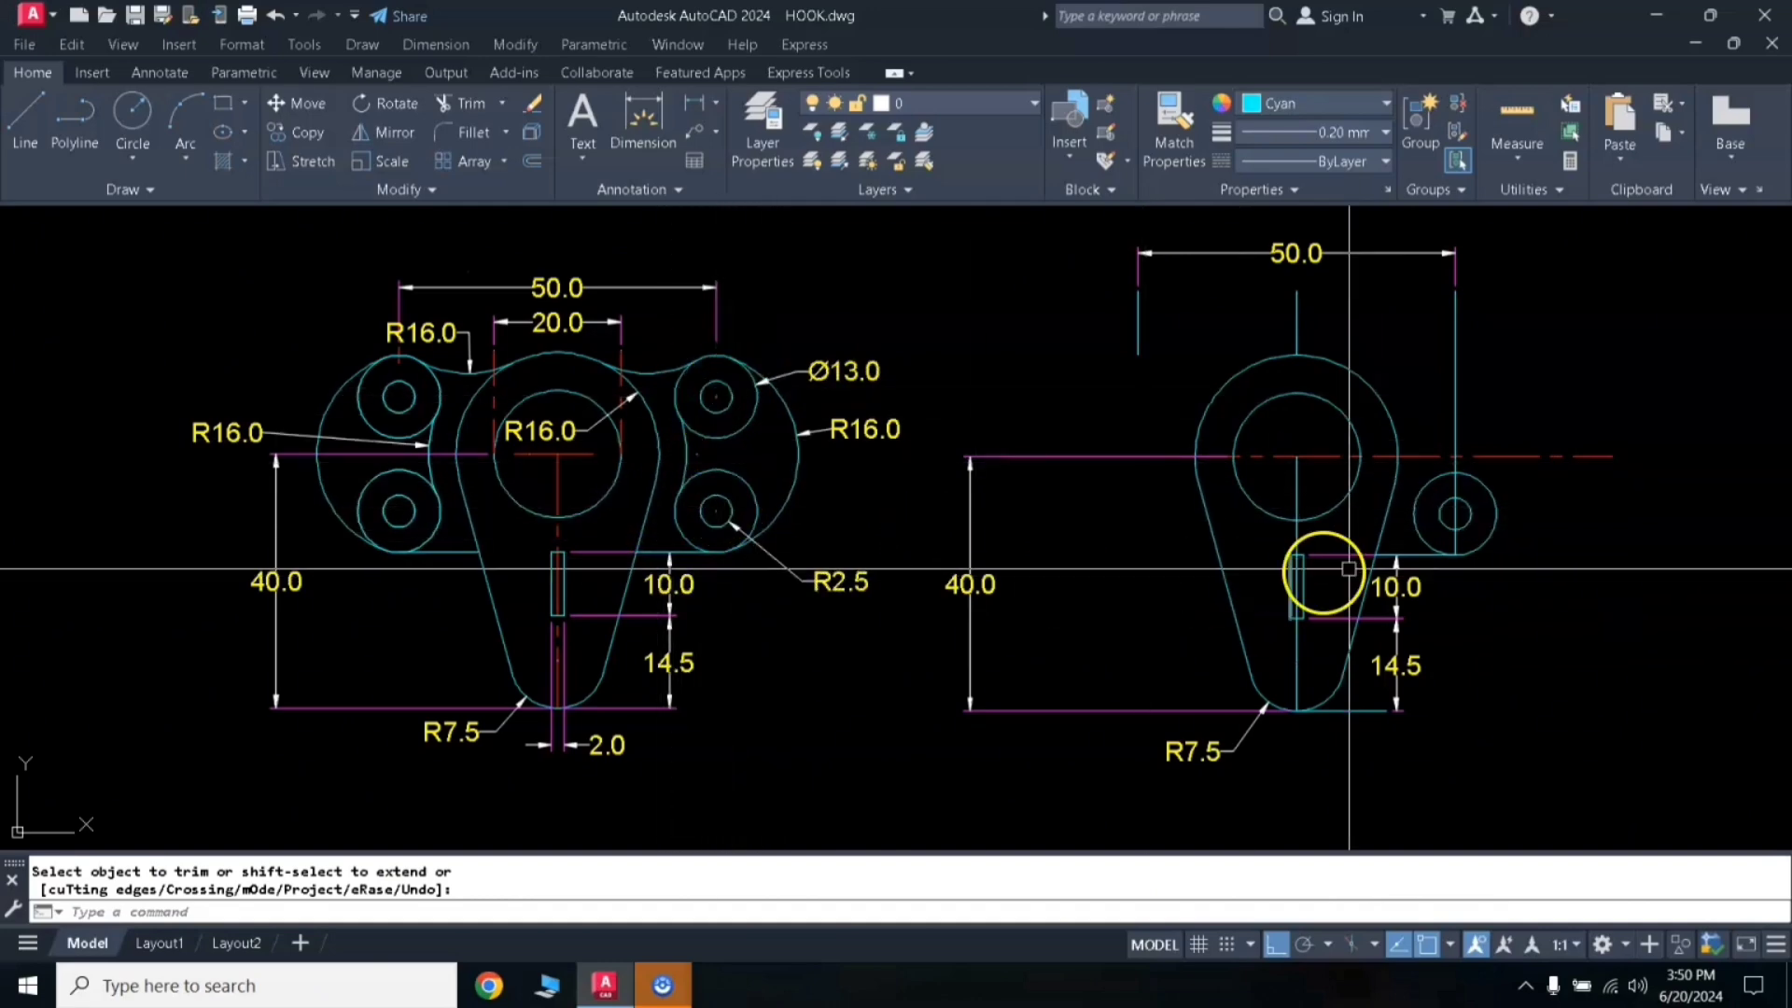
left_click(1518, 499)
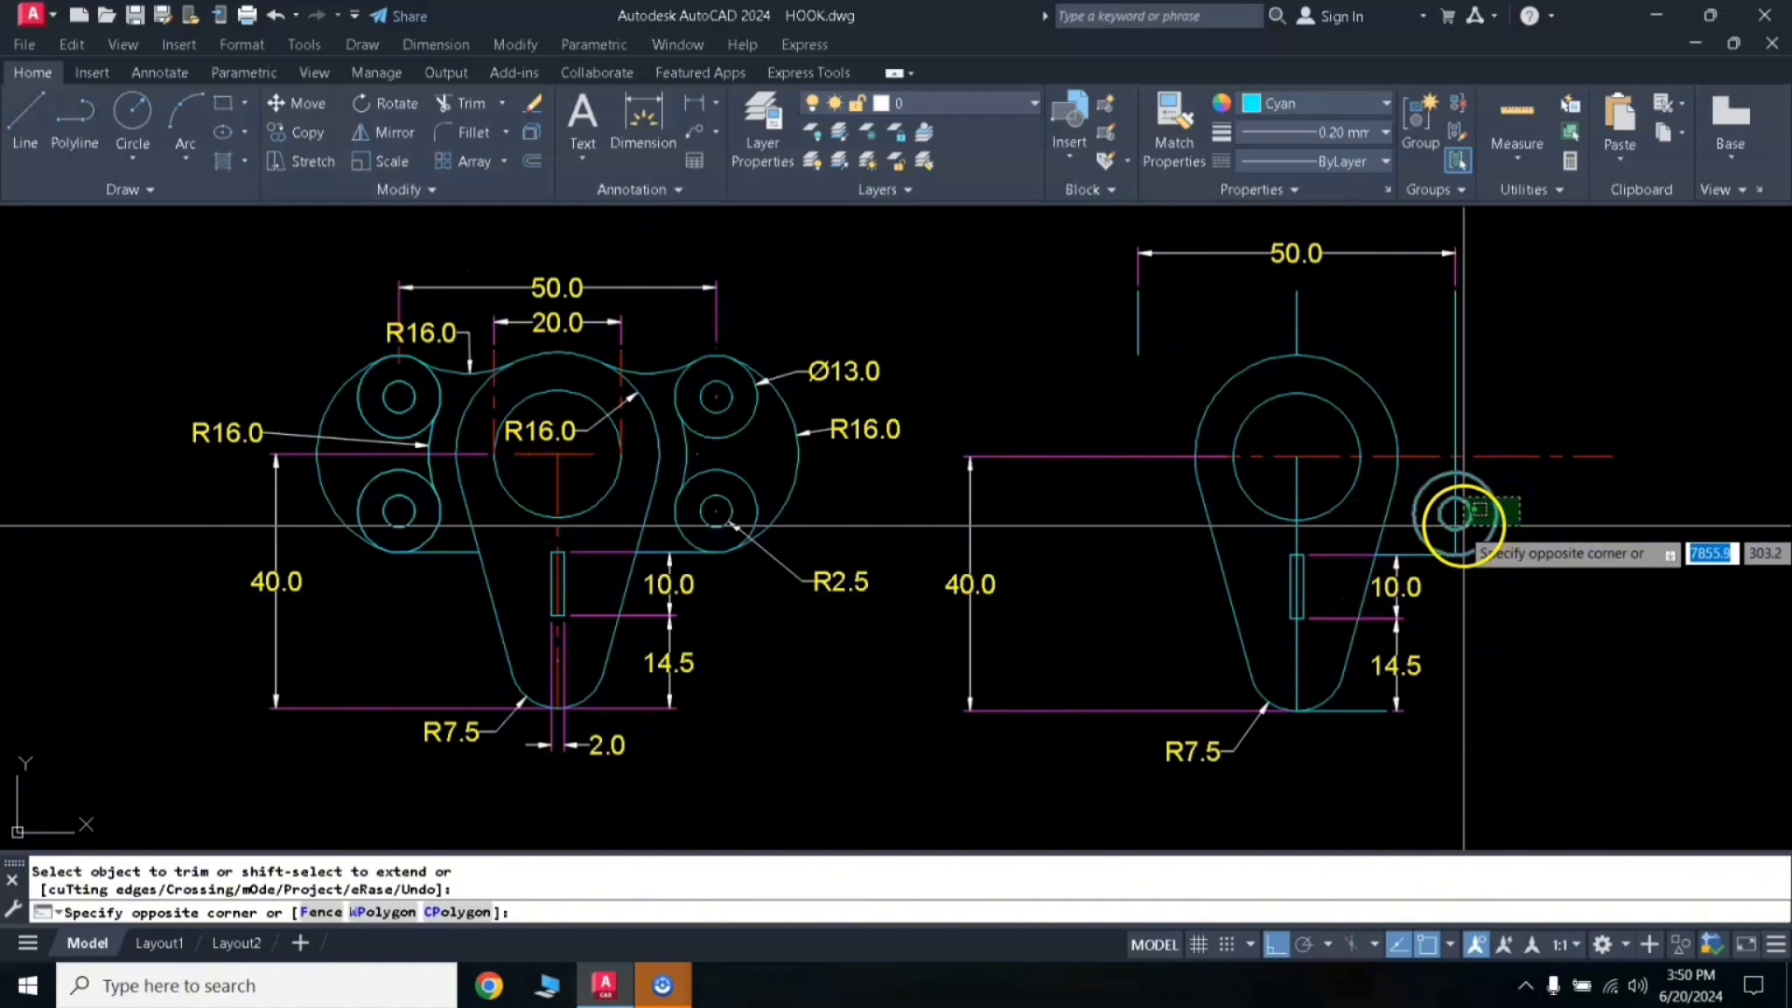
left_click(1463, 525)
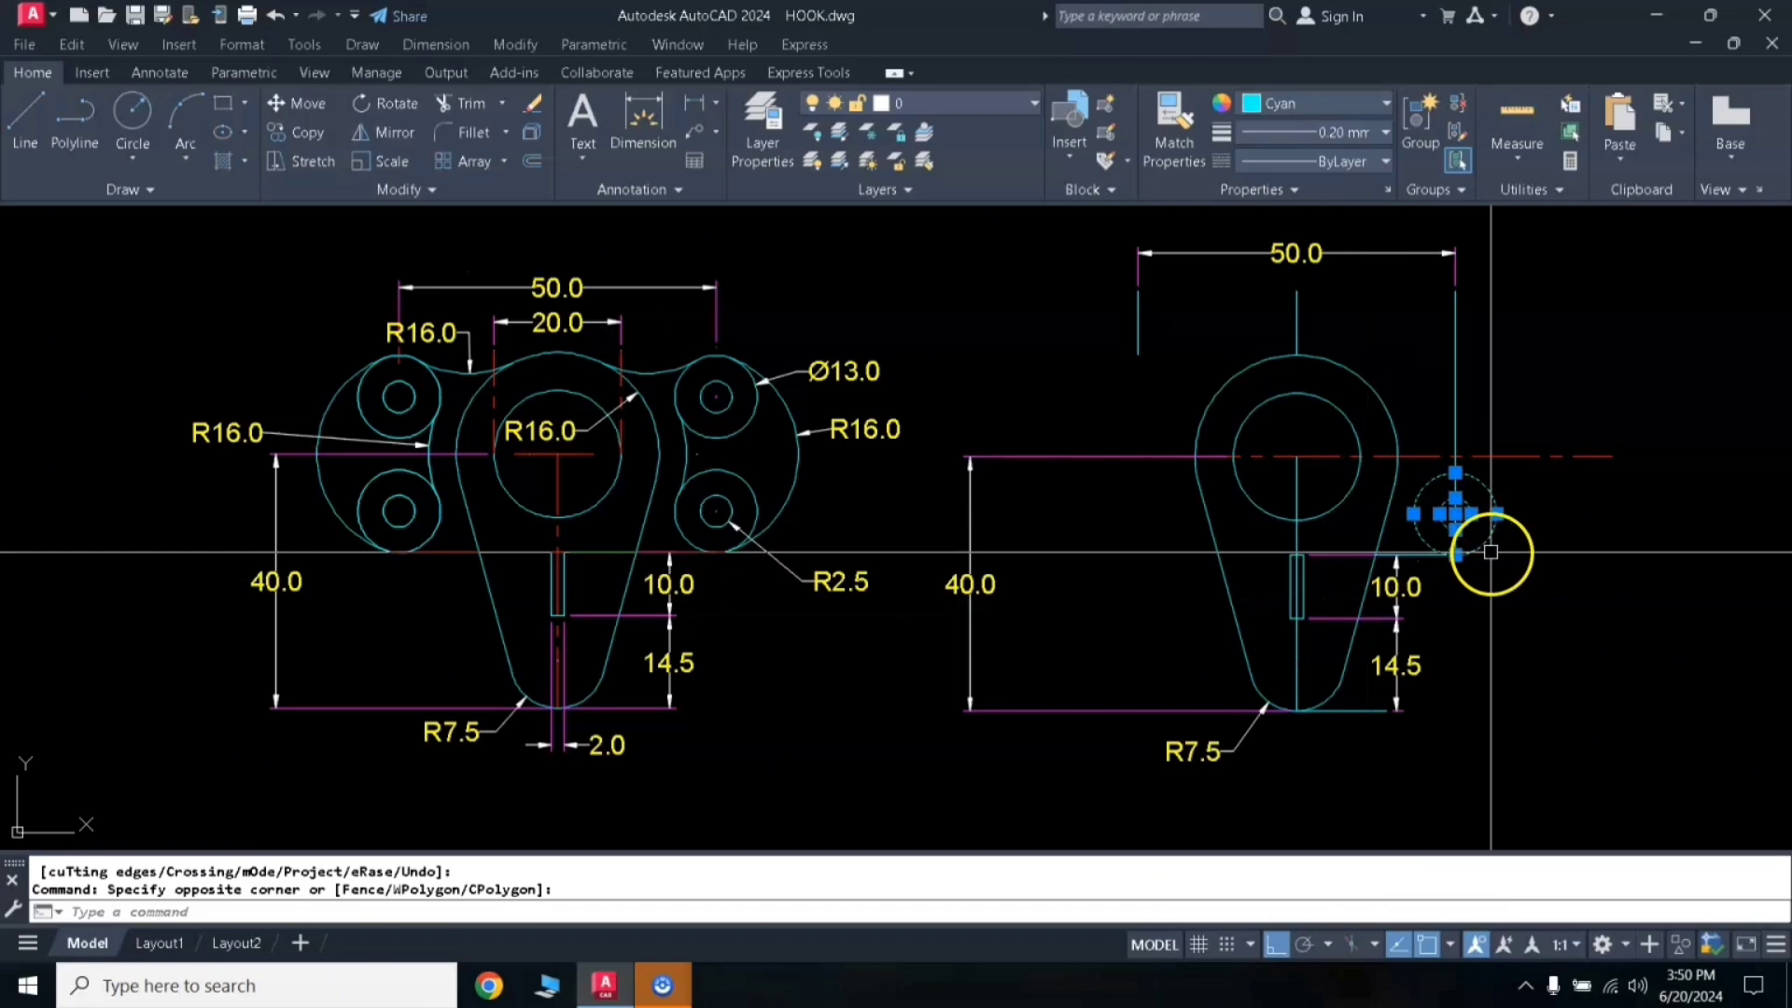
Step: Mirror the lobe circles through the big circle's centre, keeping the originals
key("Return")
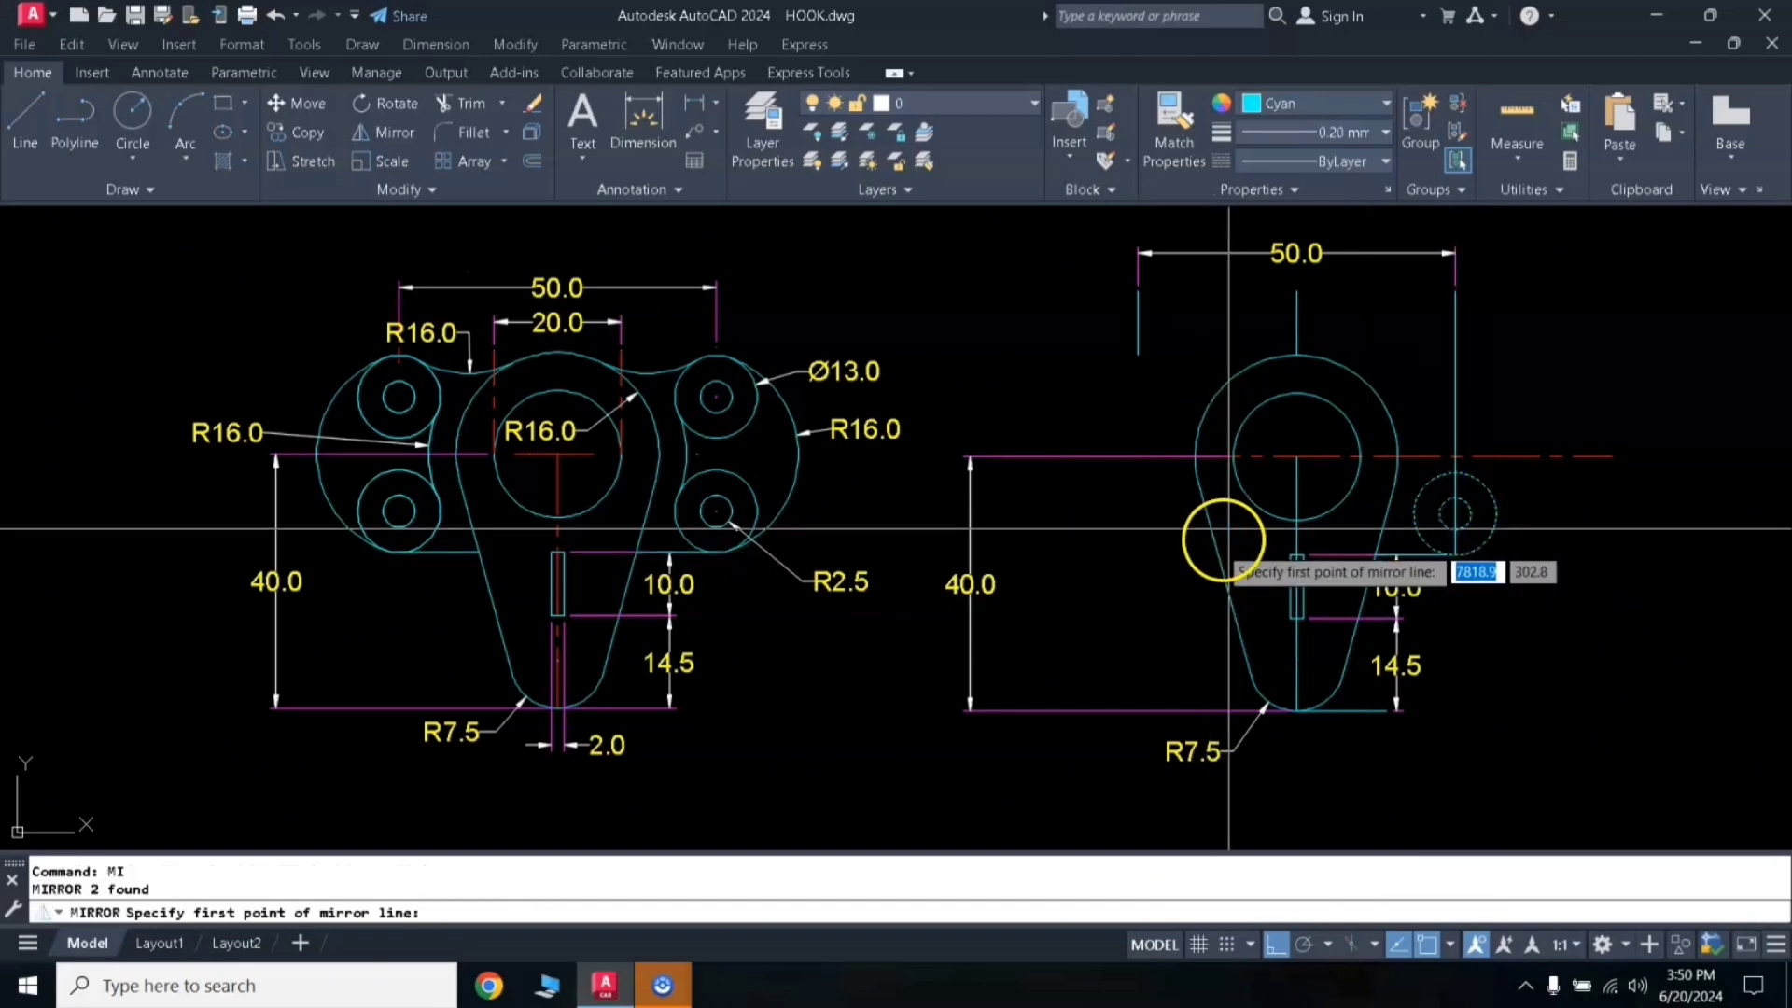
left_click(1296, 456)
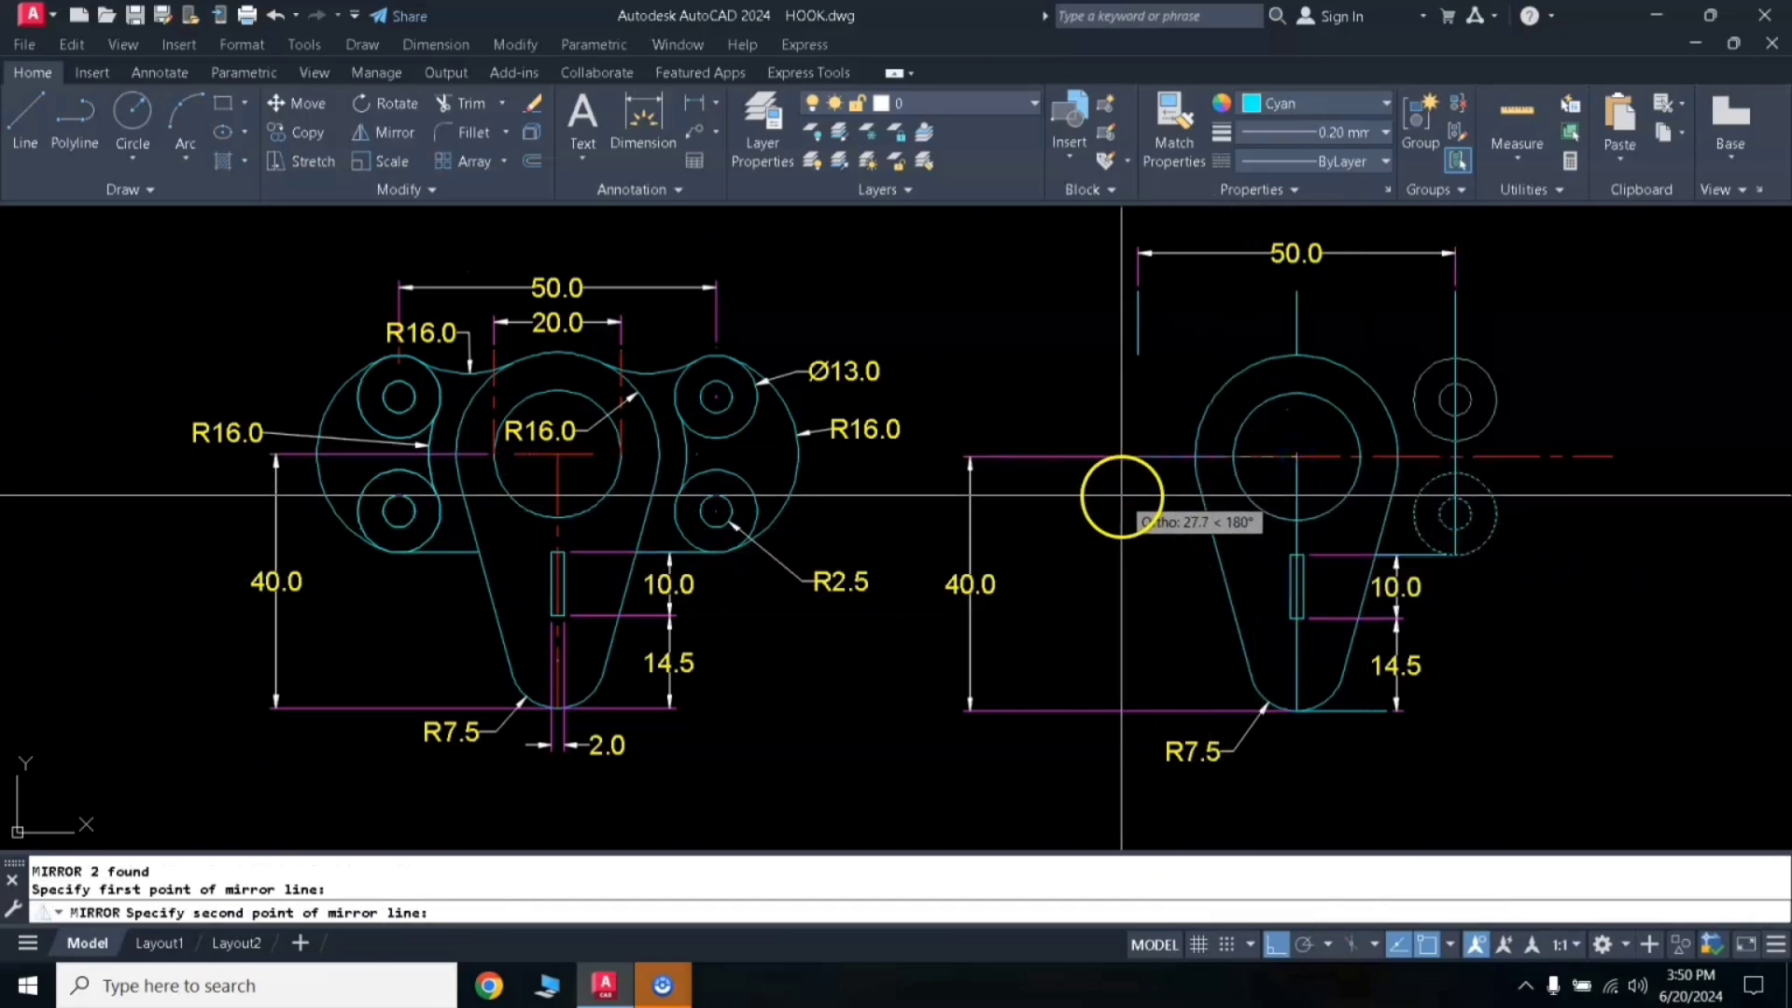
key("Return")
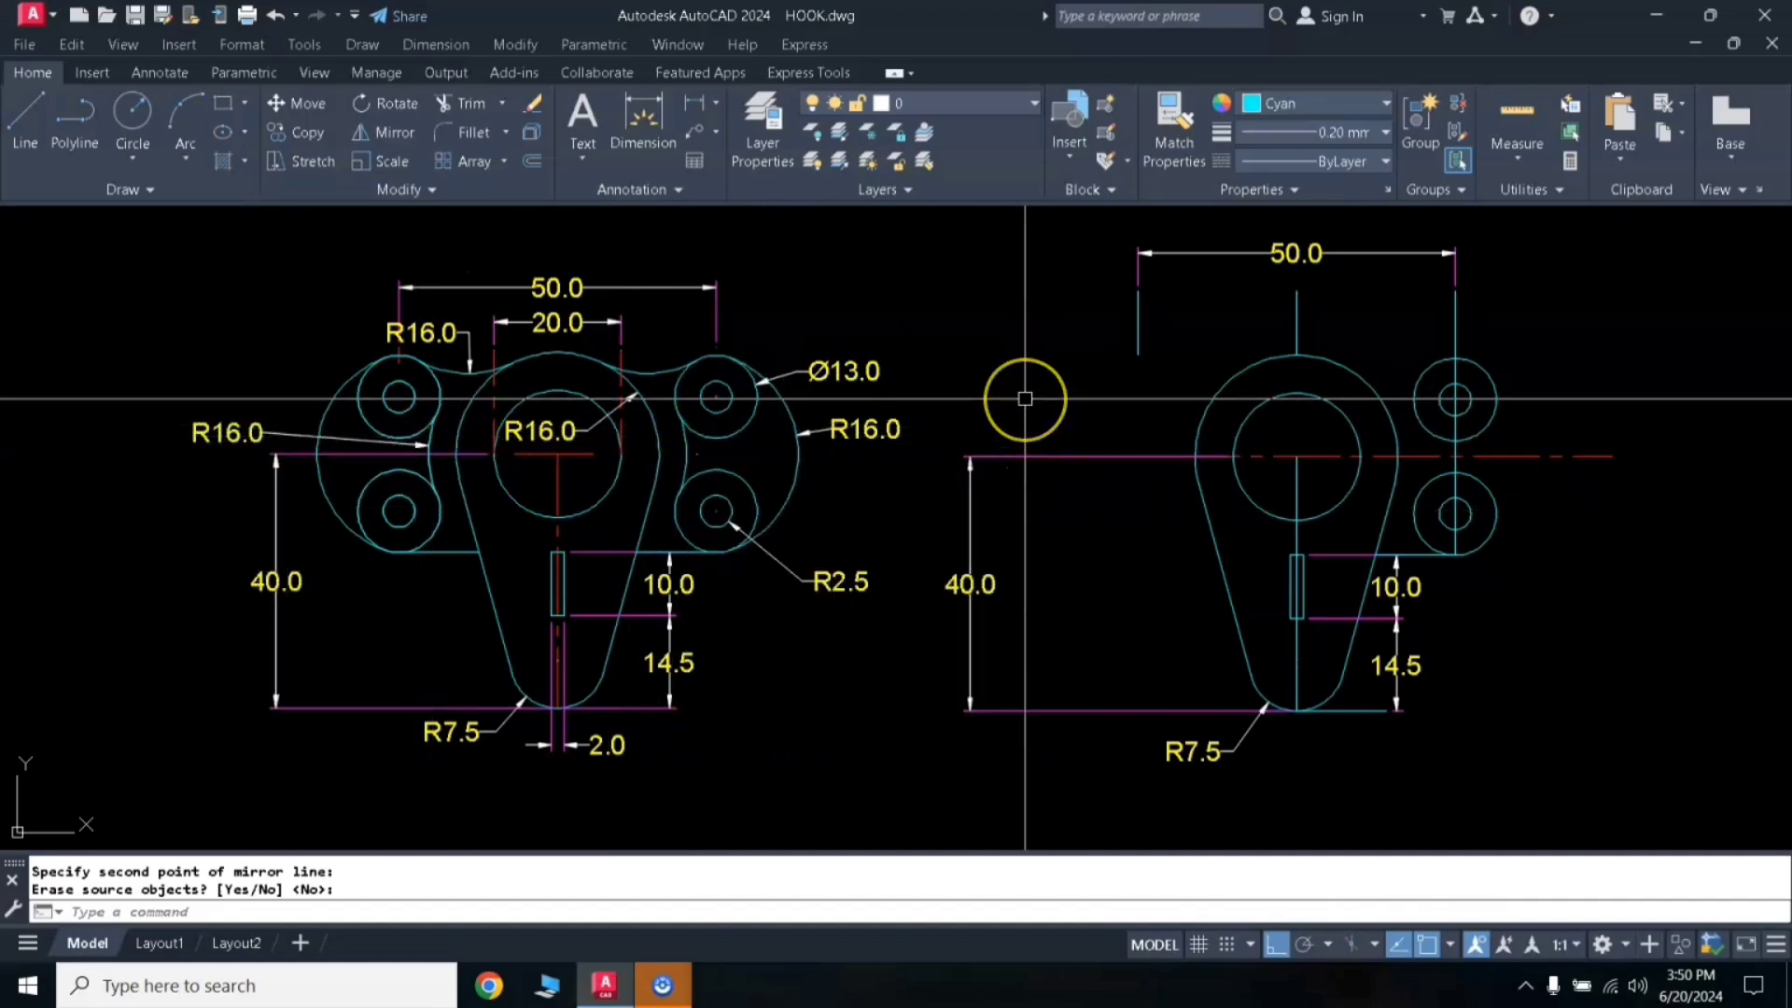
Step: Draw a radius-16 tangent circle on the right lobe and trim the stray arc by the lower-right hole
key("Return")
type("T")
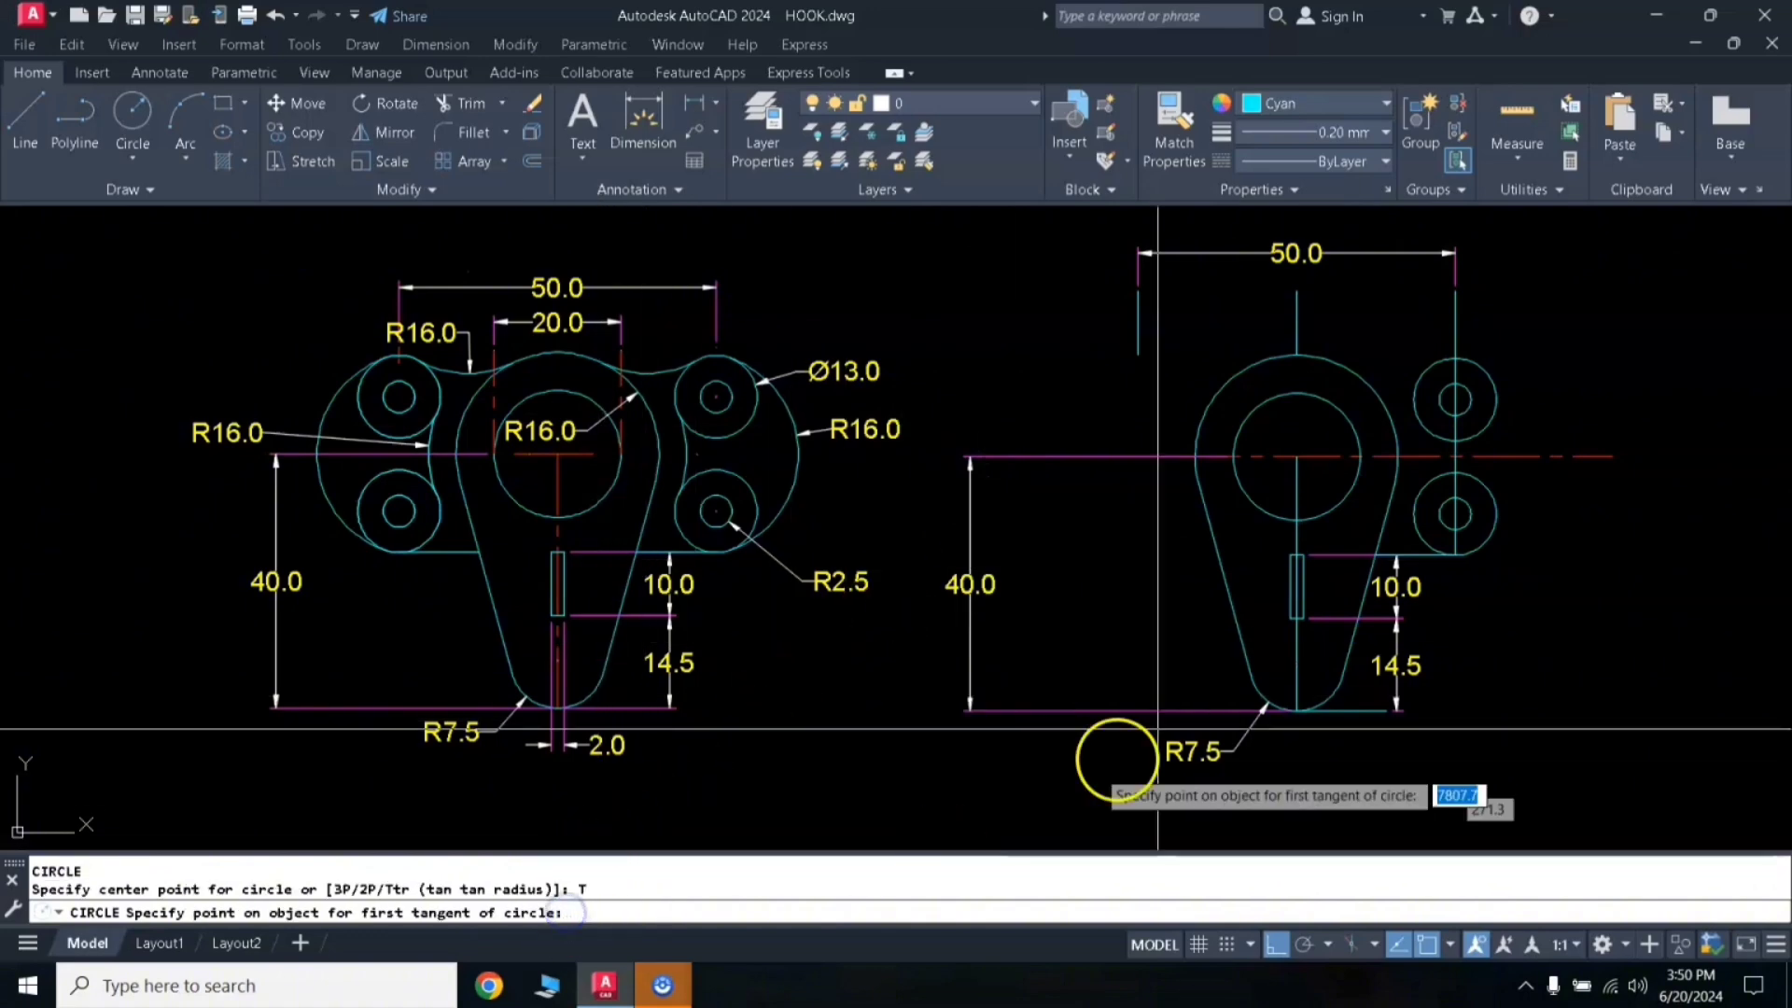
left_click(1428, 430)
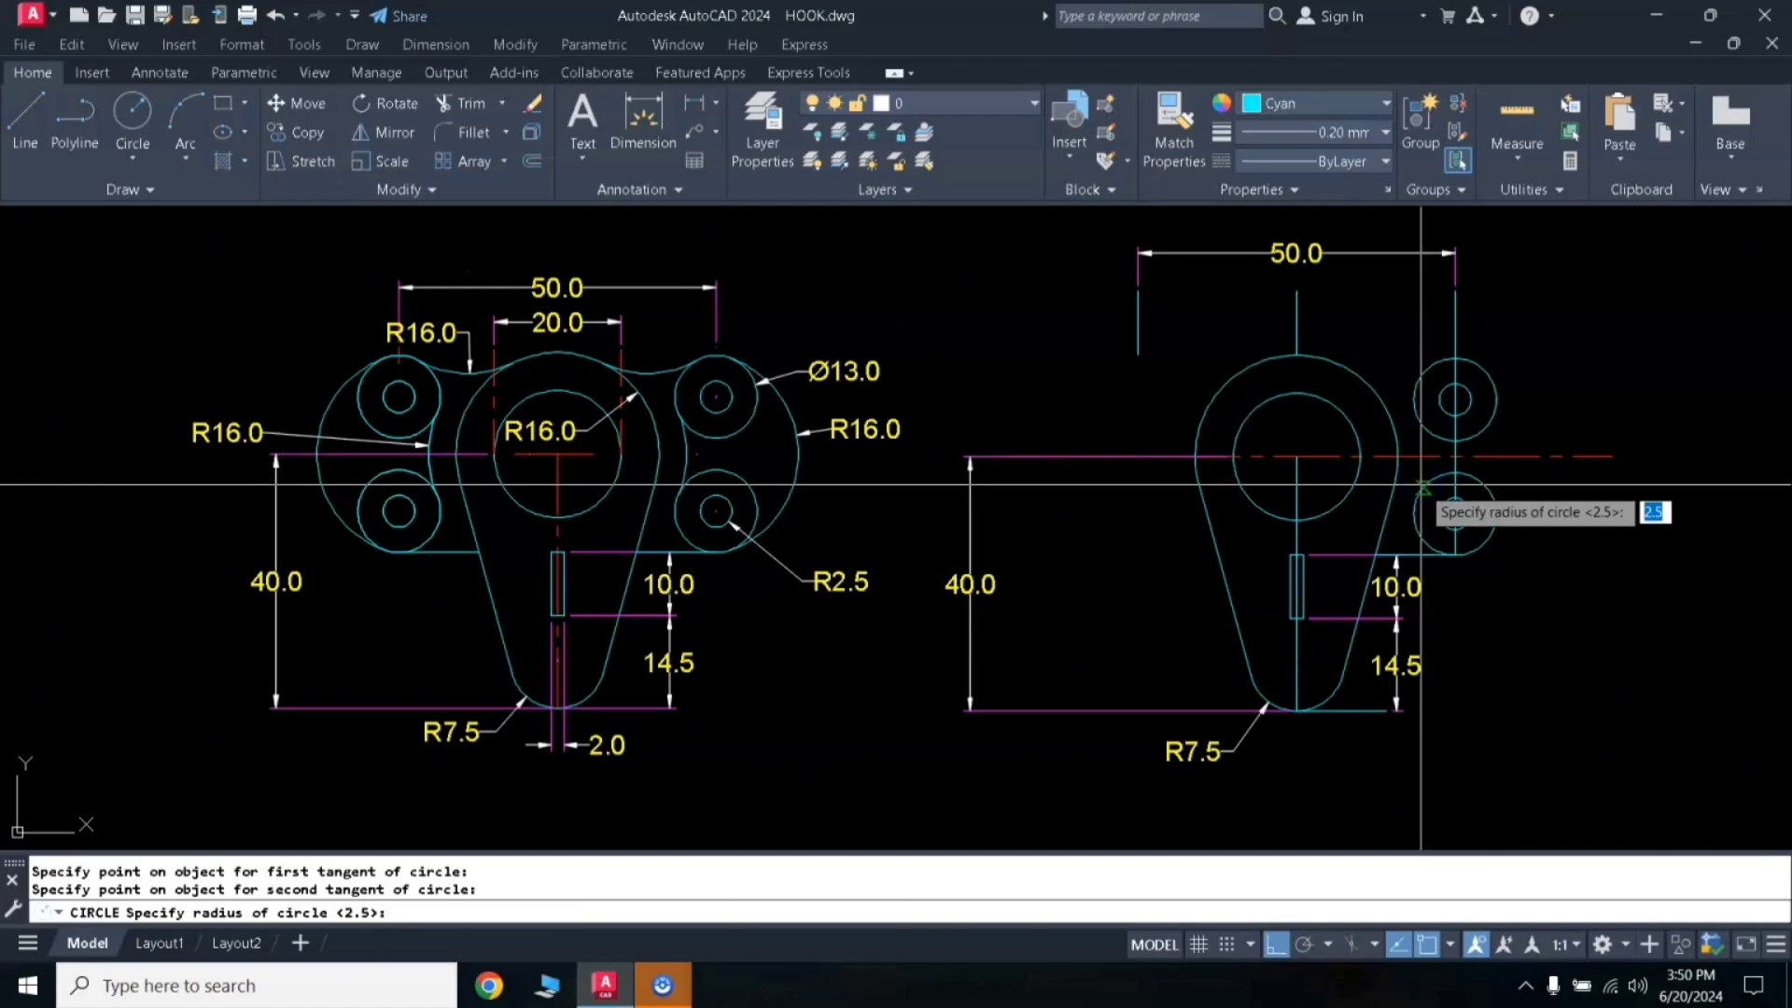
type("16")
key("Return")
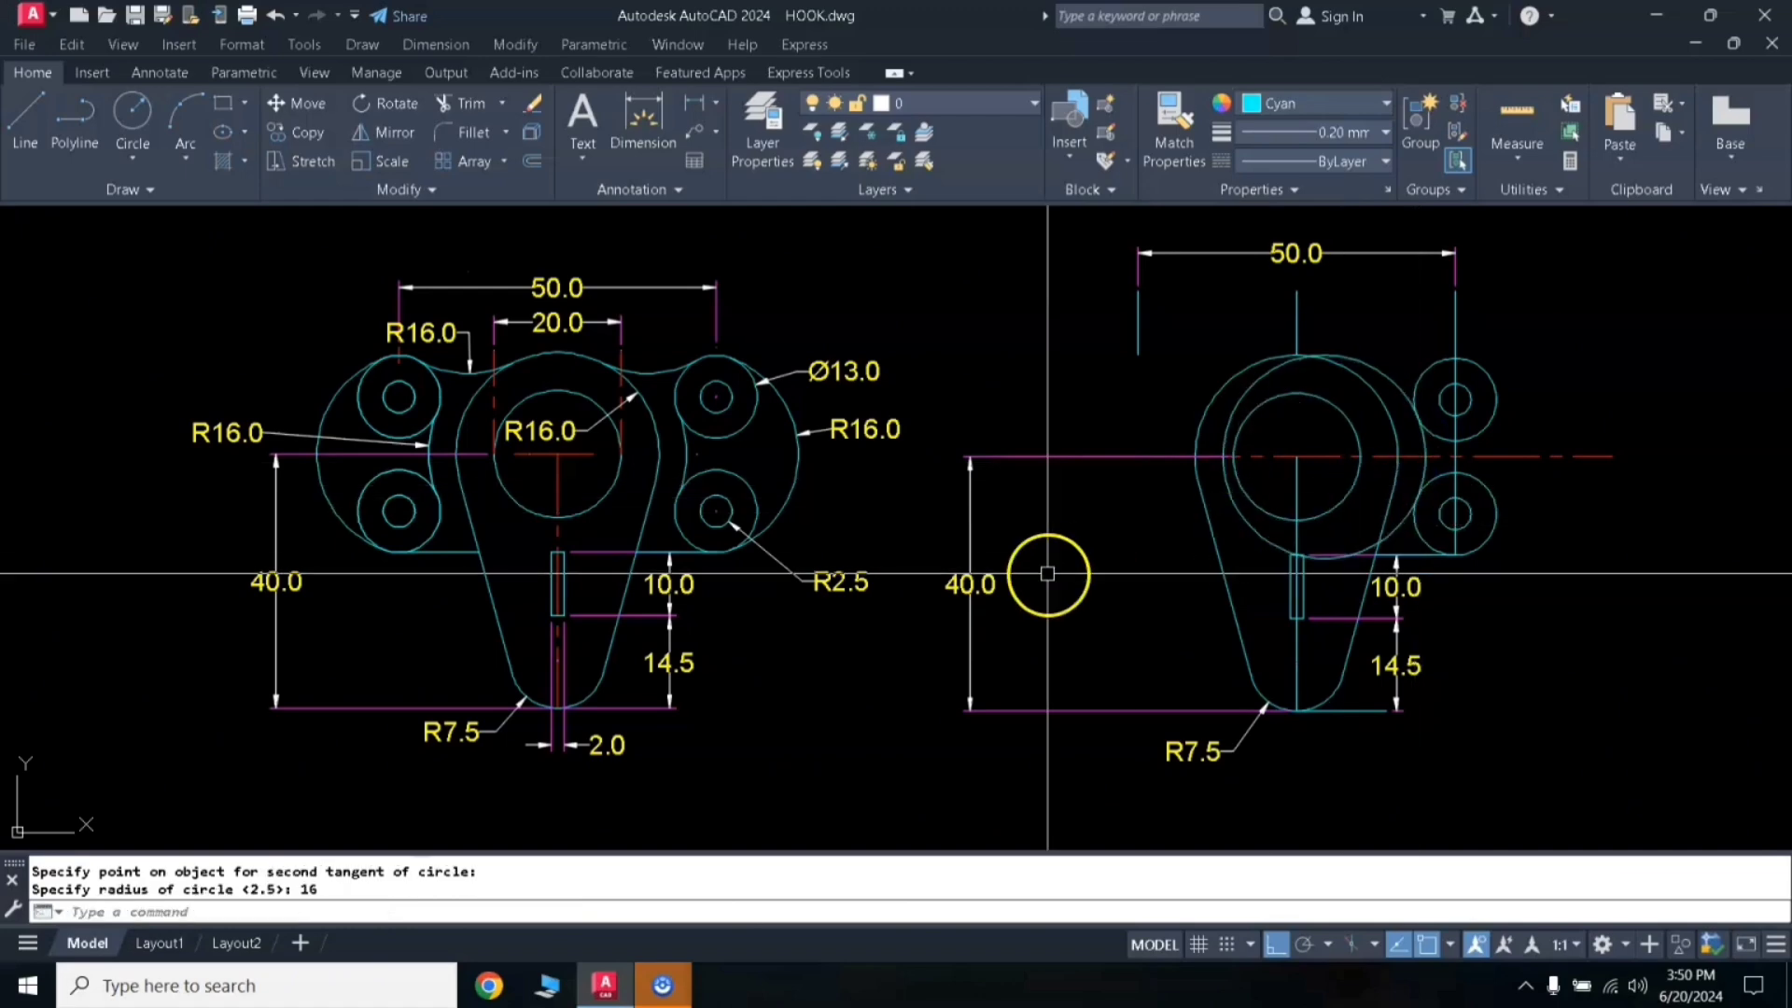
left_click(1440, 434)
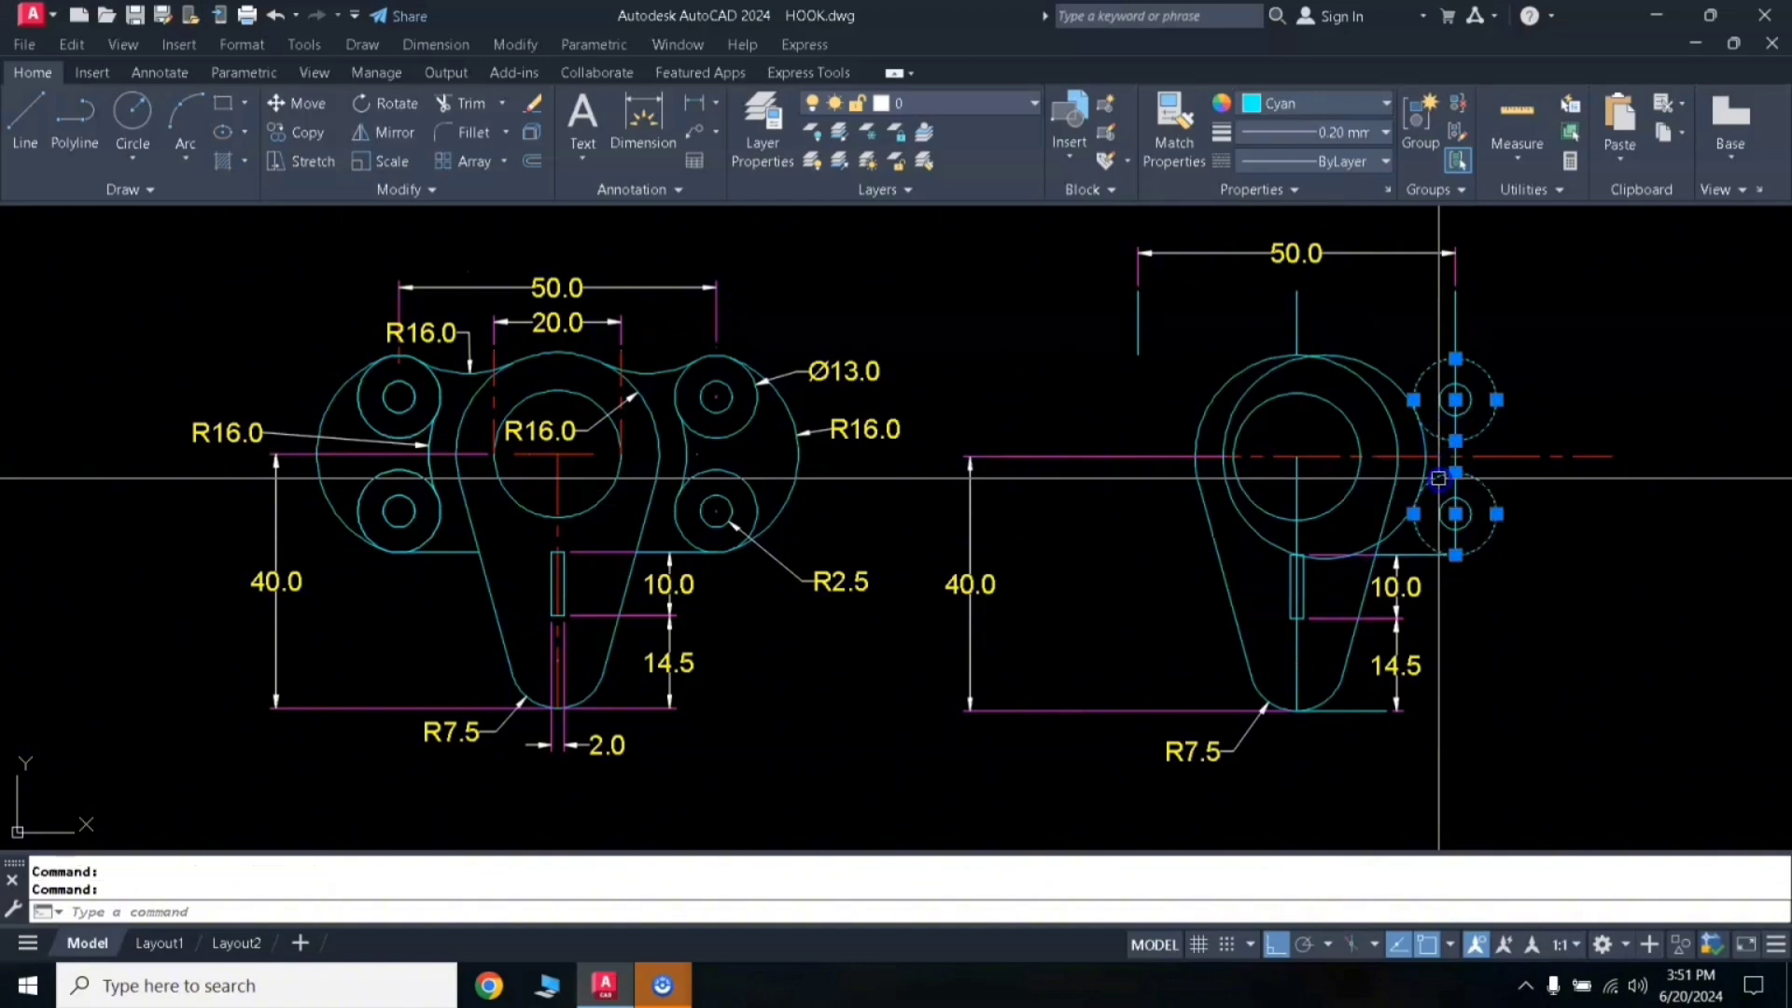
type("r")
key("Return")
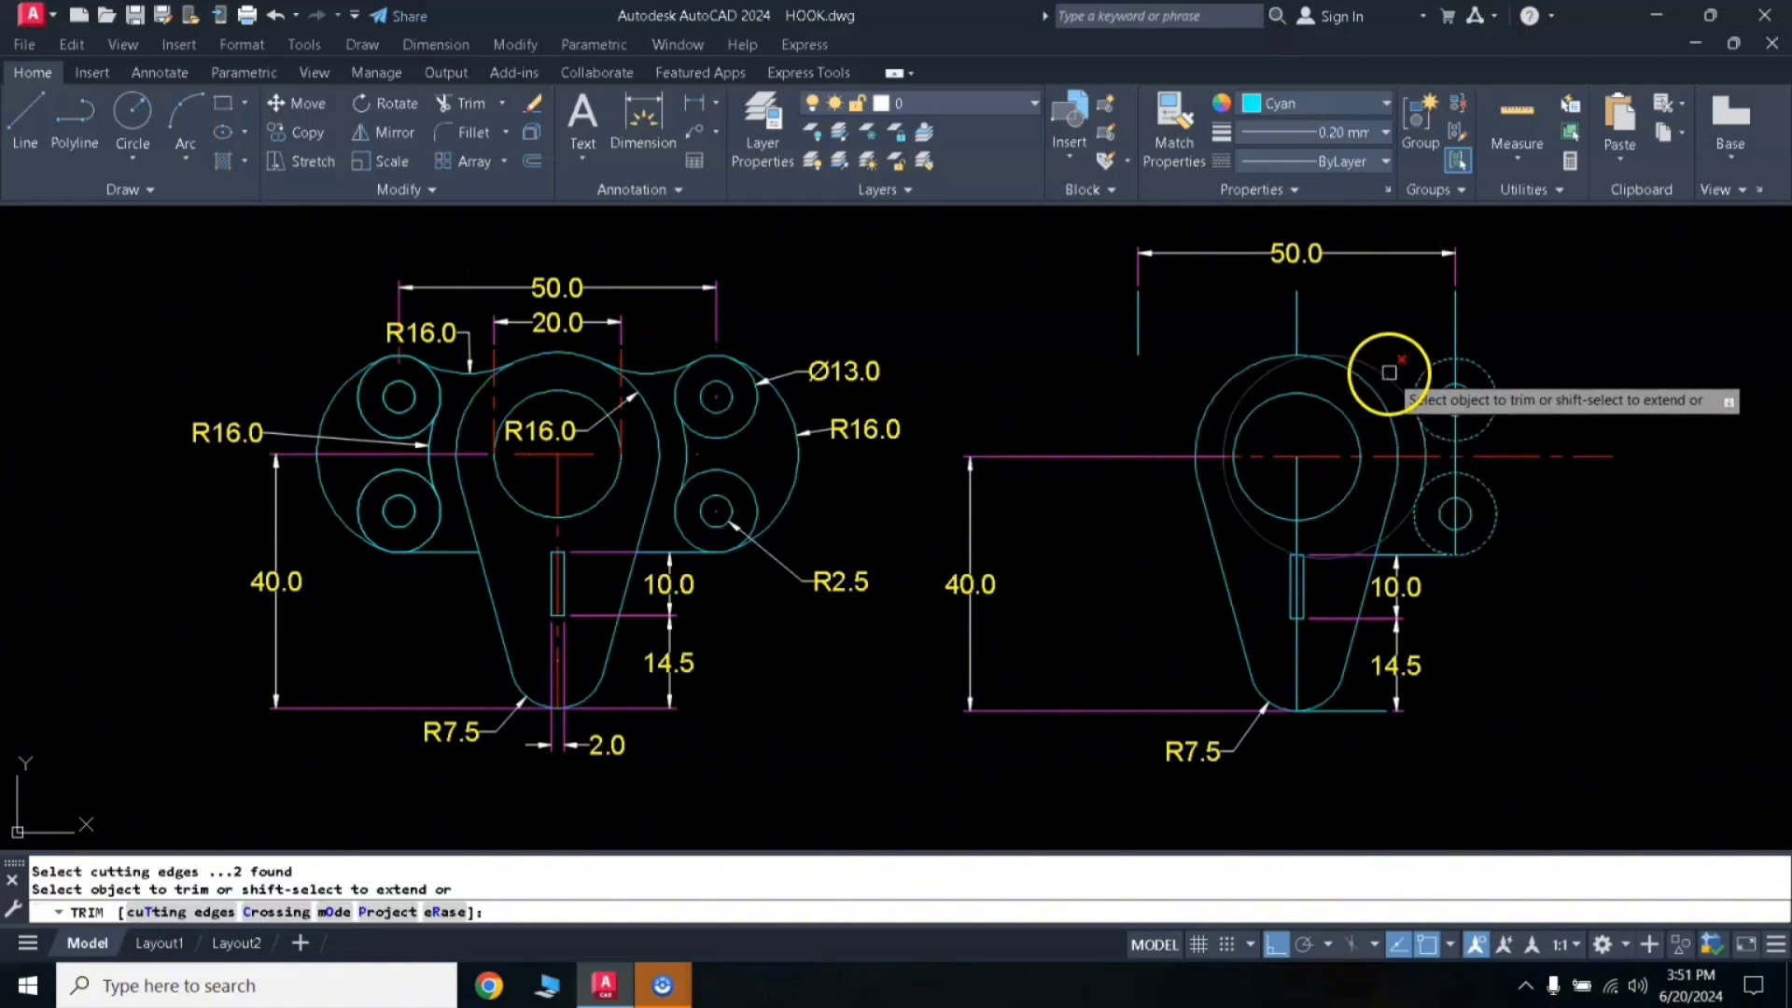
key("Return")
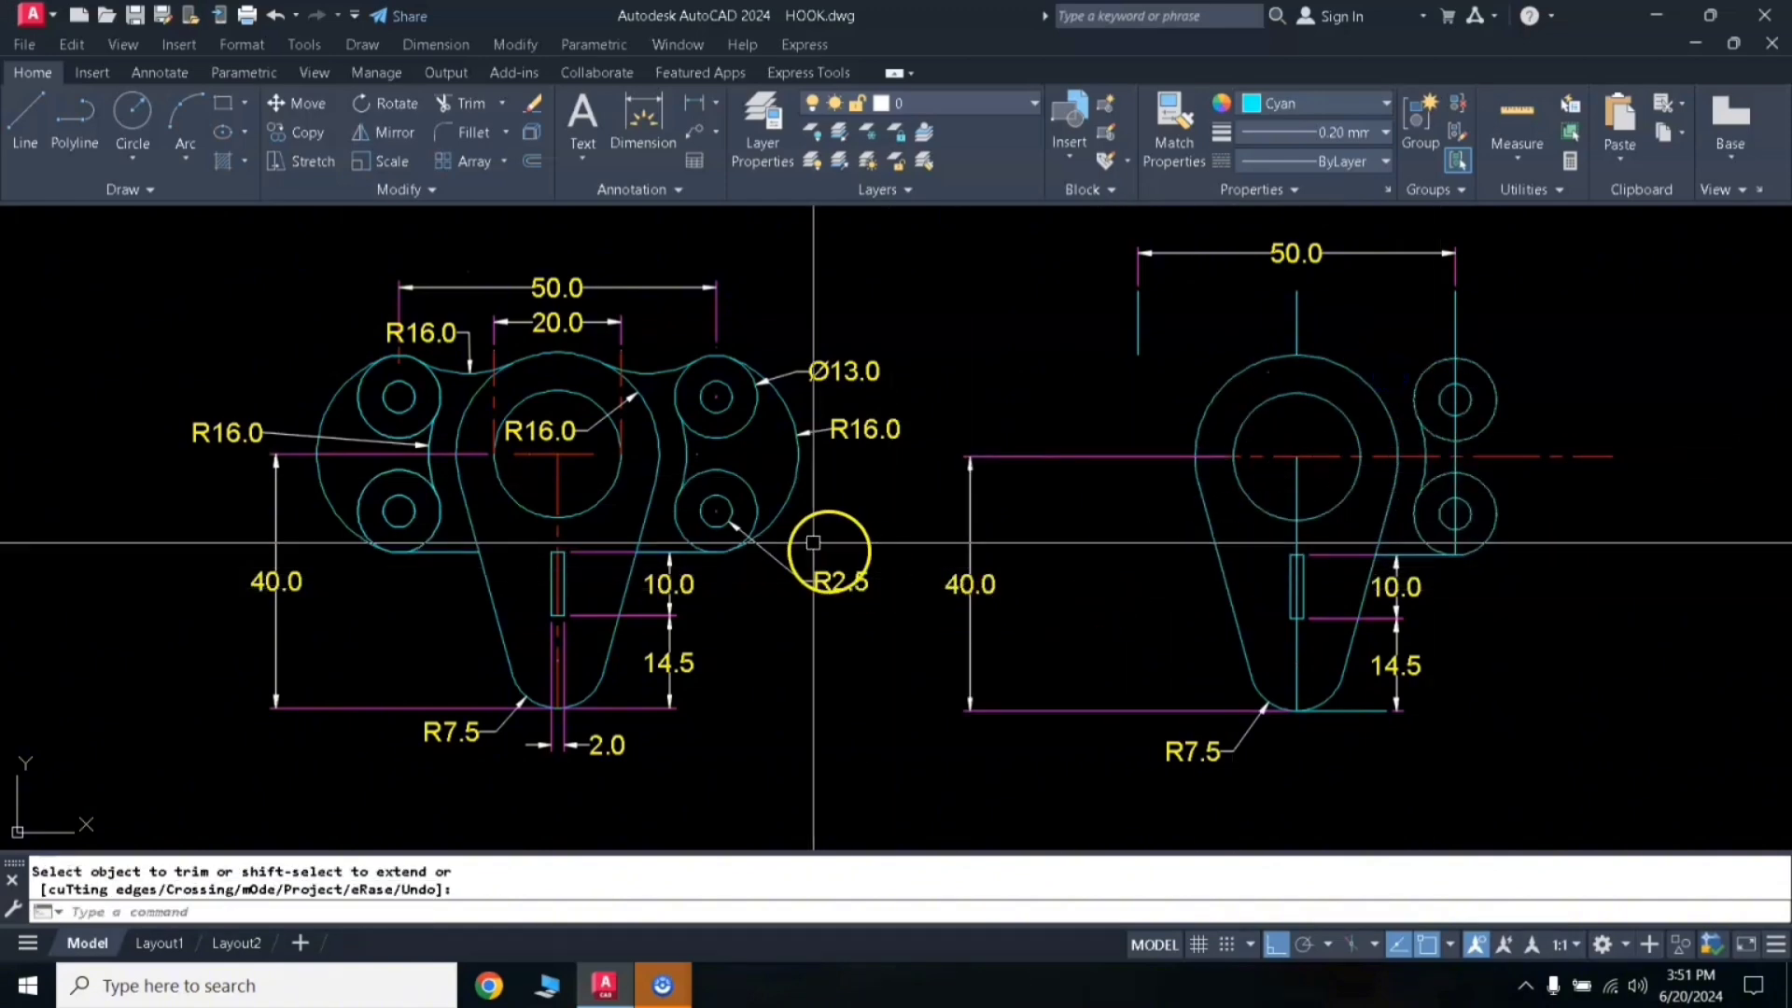
left_click(788, 481)
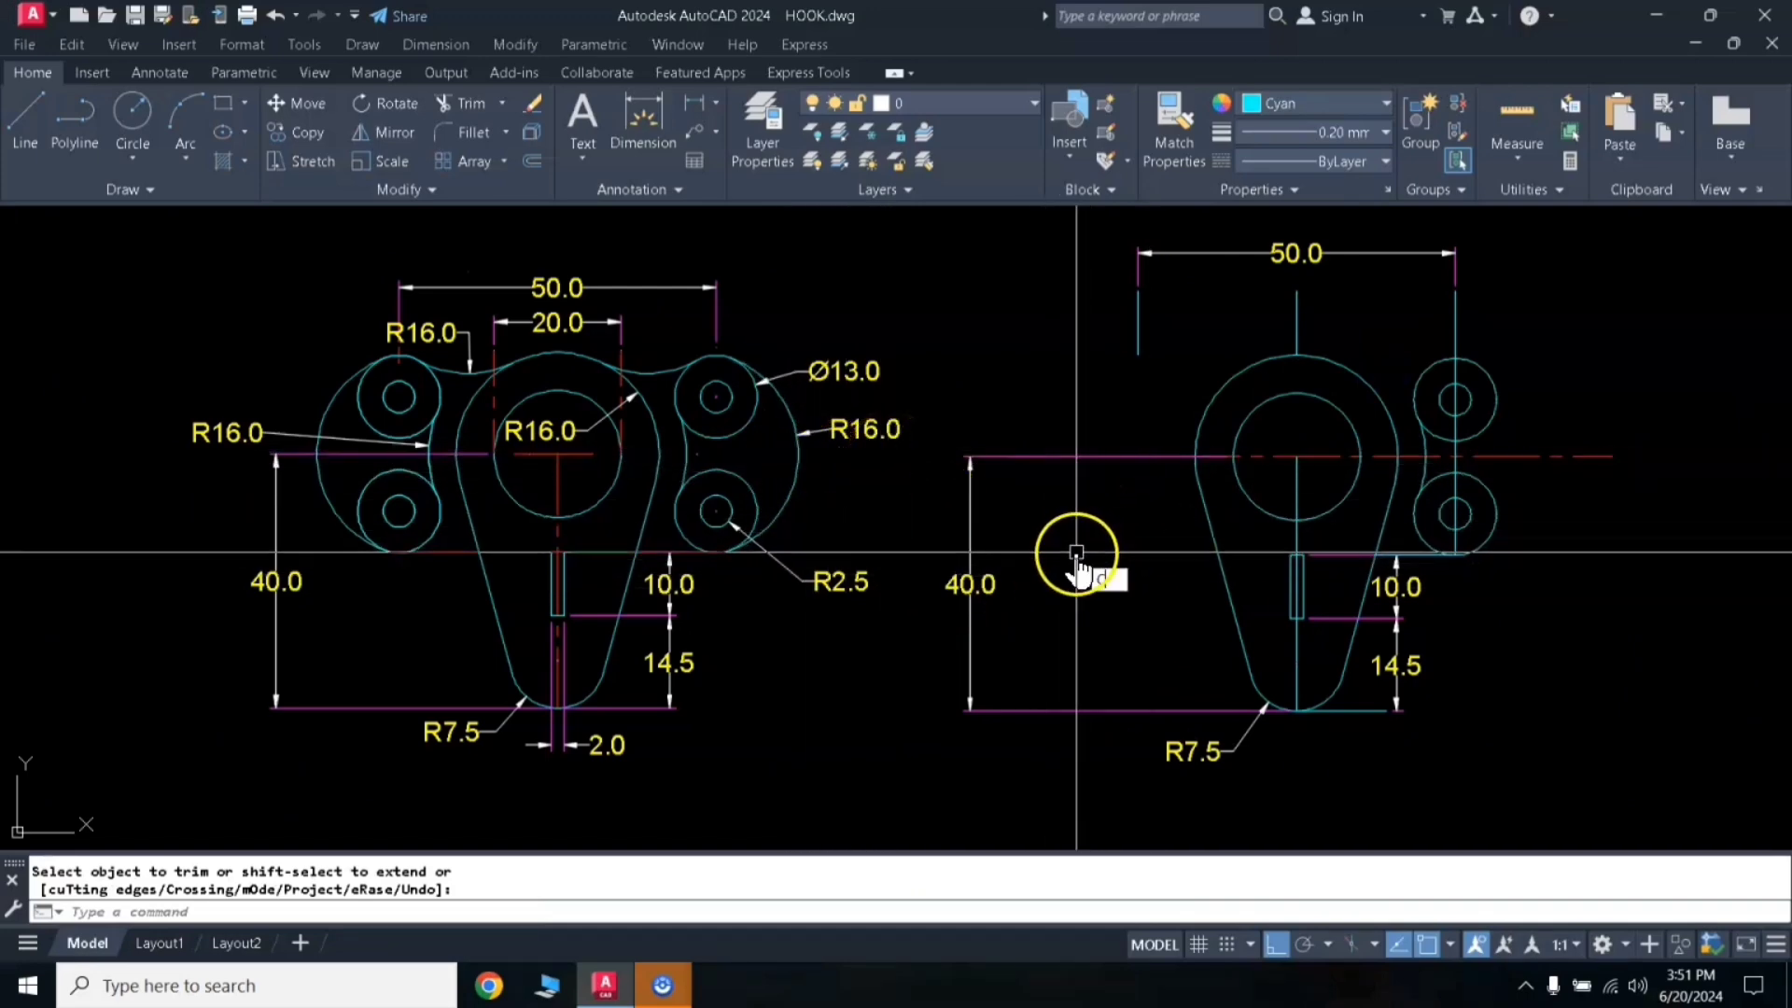
Step: Draw an R16 circle tangent to the upper-right and lower-right holes
key("Escape")
type("c")
key("Return")
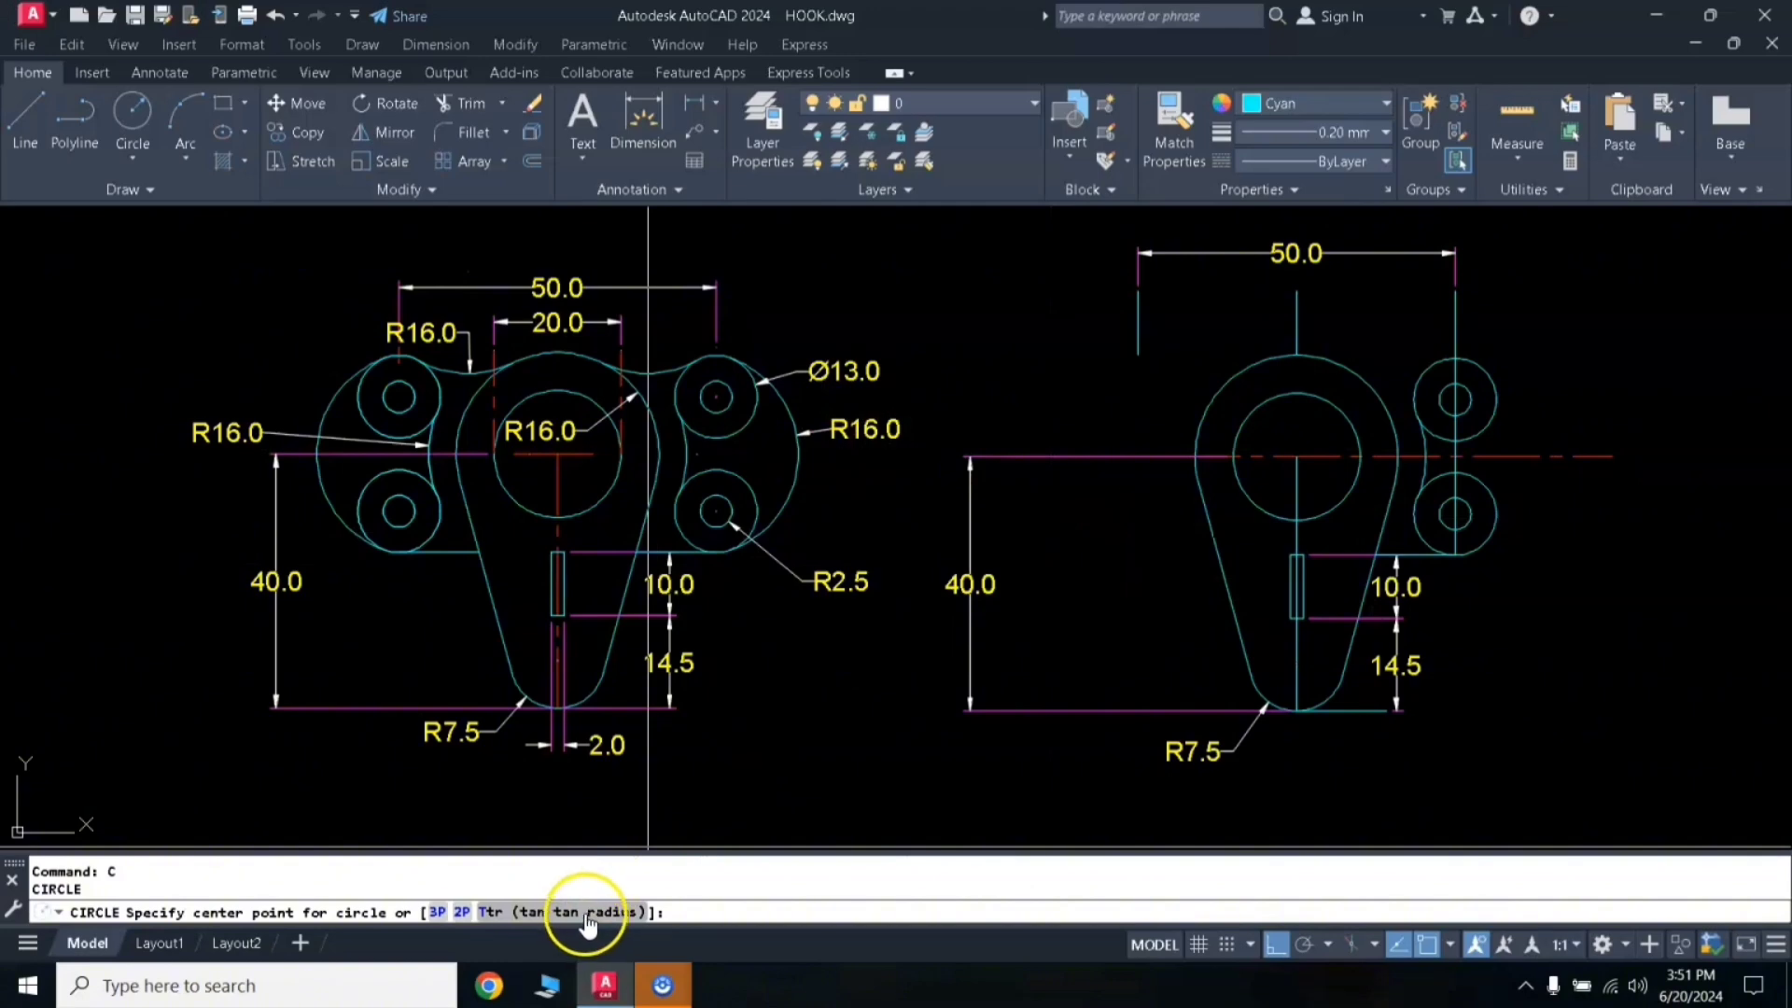
left_click(1469, 359)
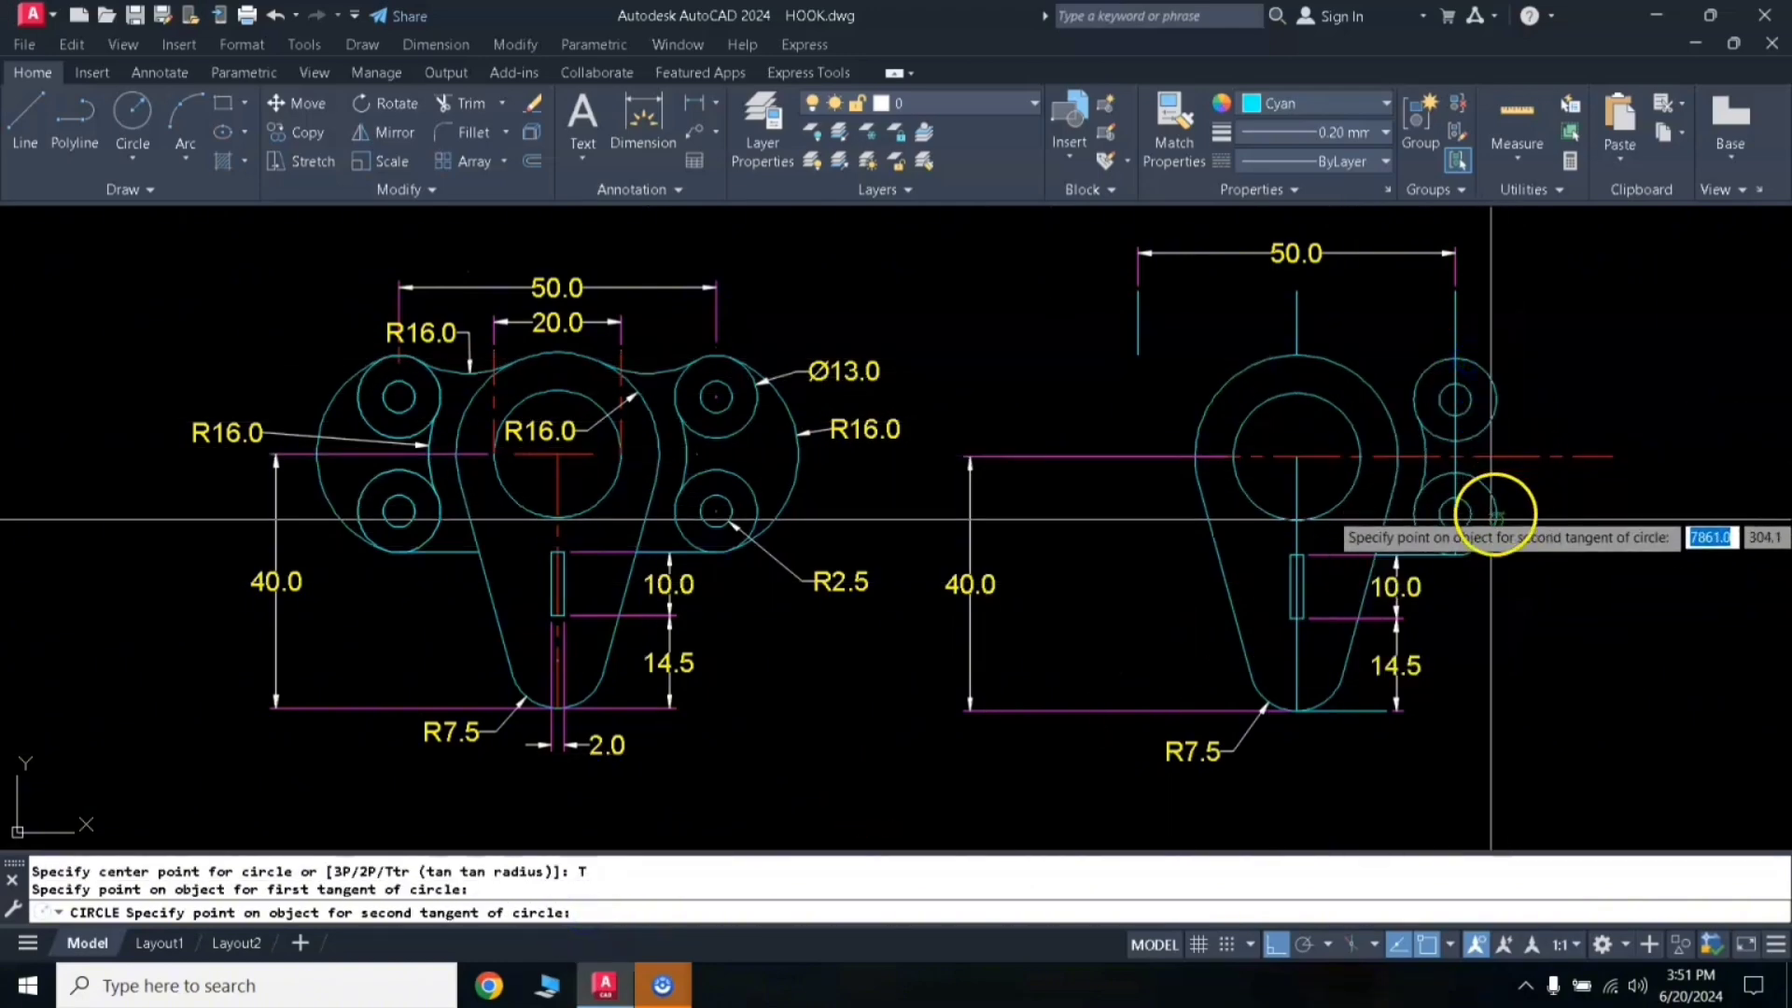
left_click(1474, 548)
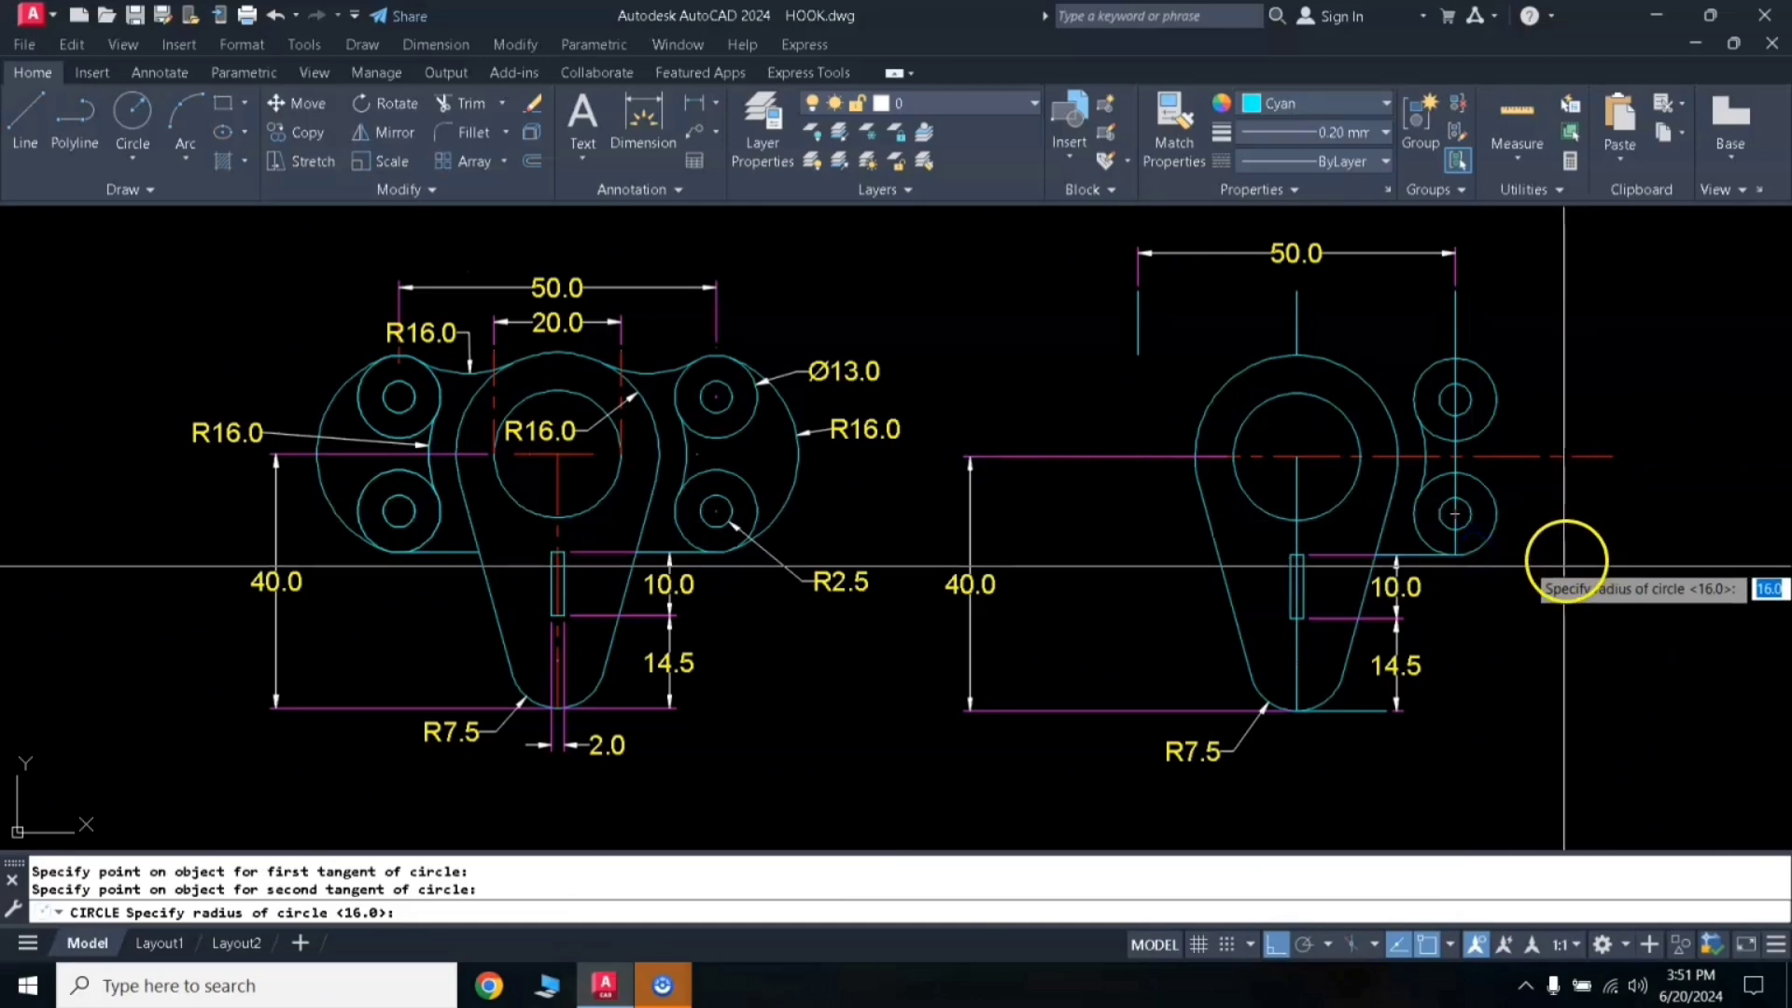
type("16")
key("Return")
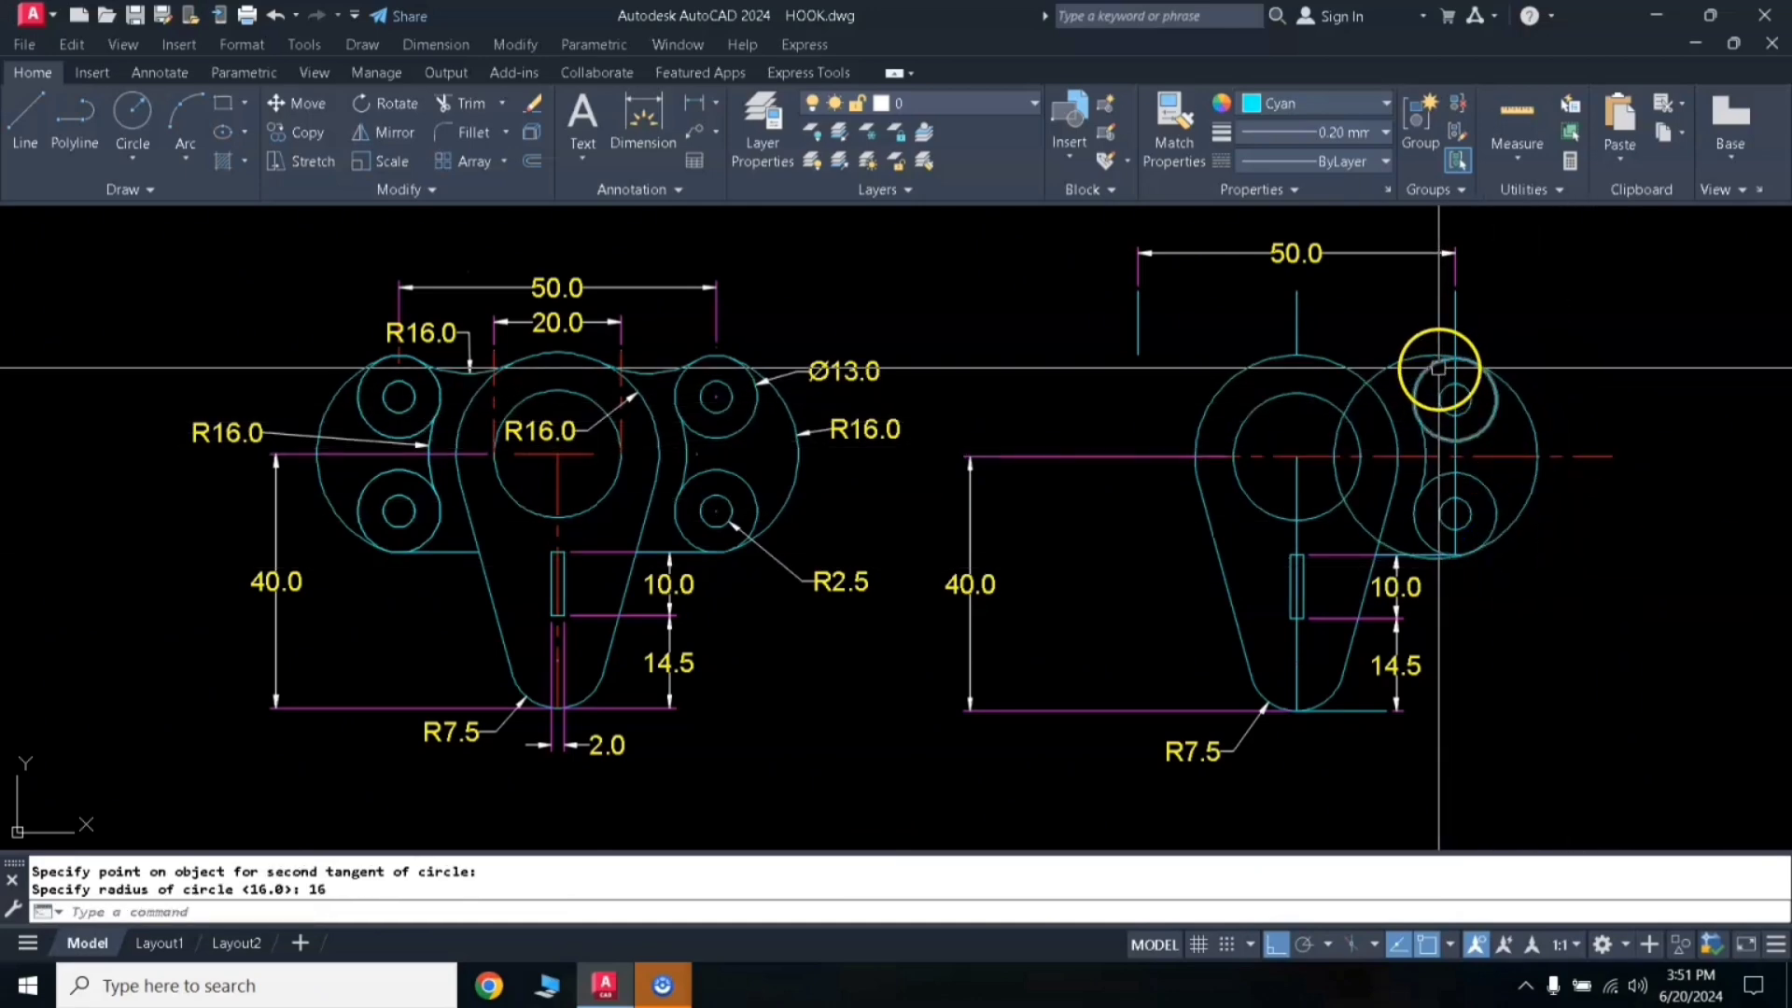
Step: Trim the R16 circle's inner portion, leaving the outer lobe arc
left_click(1427, 442)
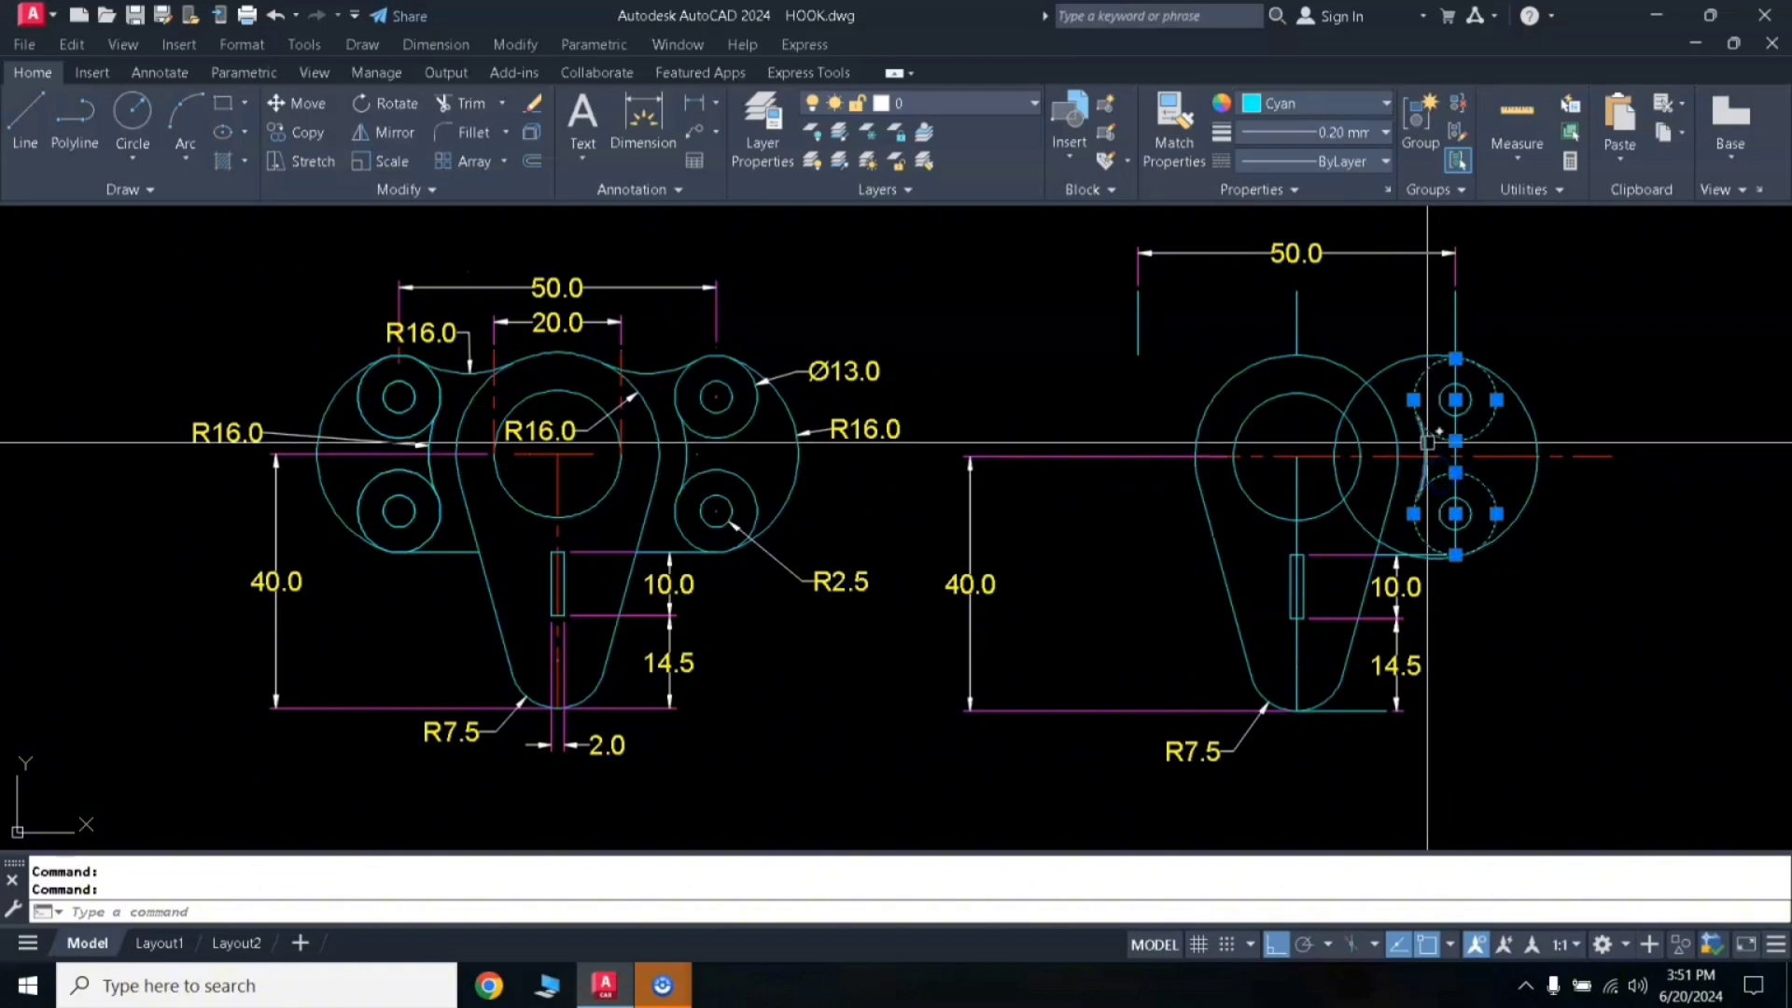
type("TR")
key("Return")
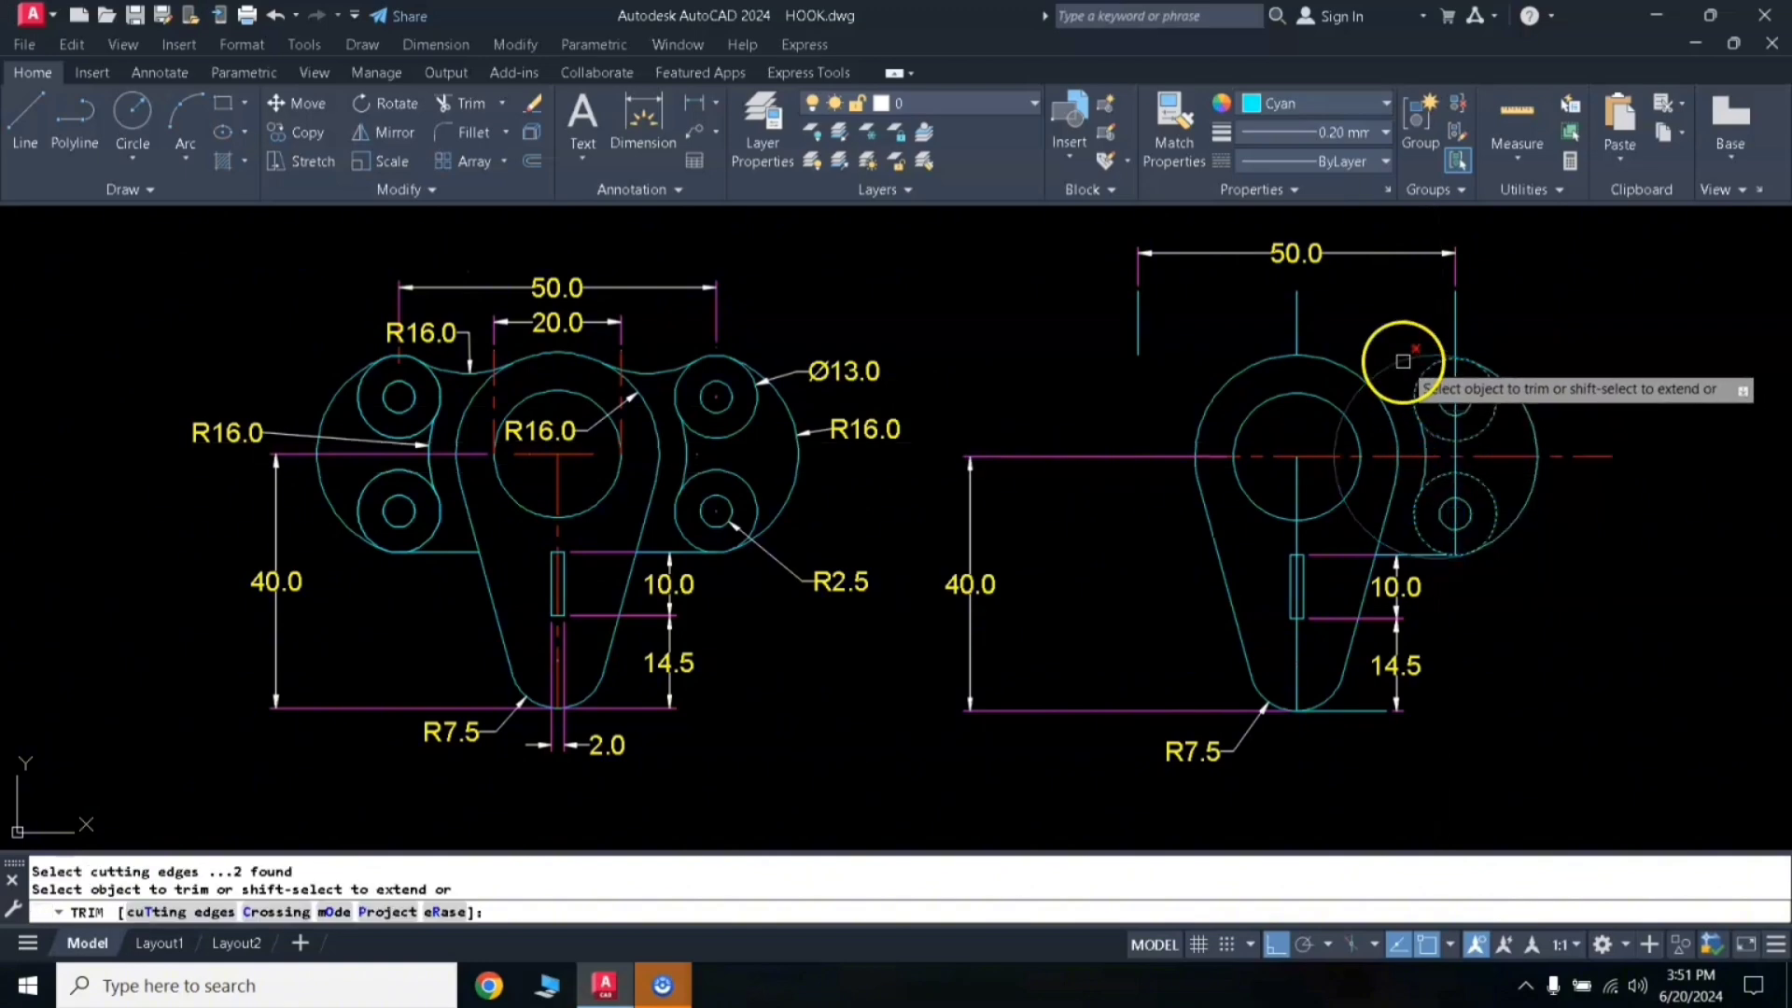
right_click(1637, 571)
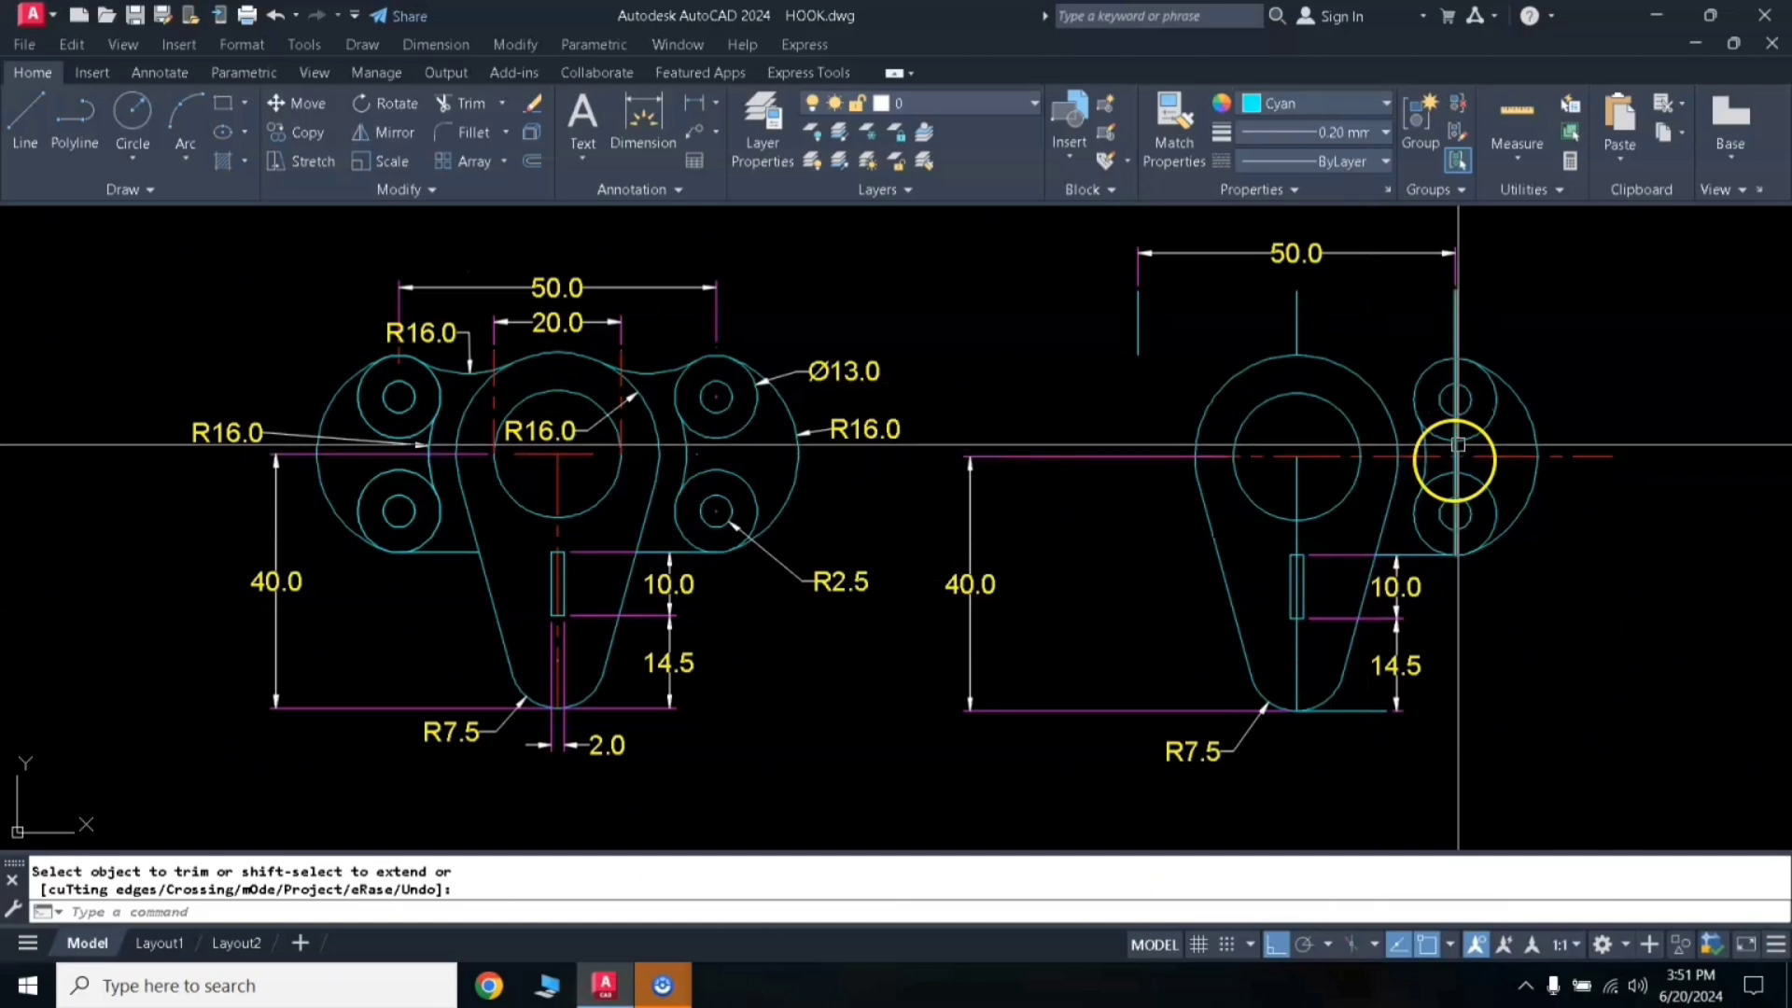
right_click(1462, 336)
left_click(1456, 322)
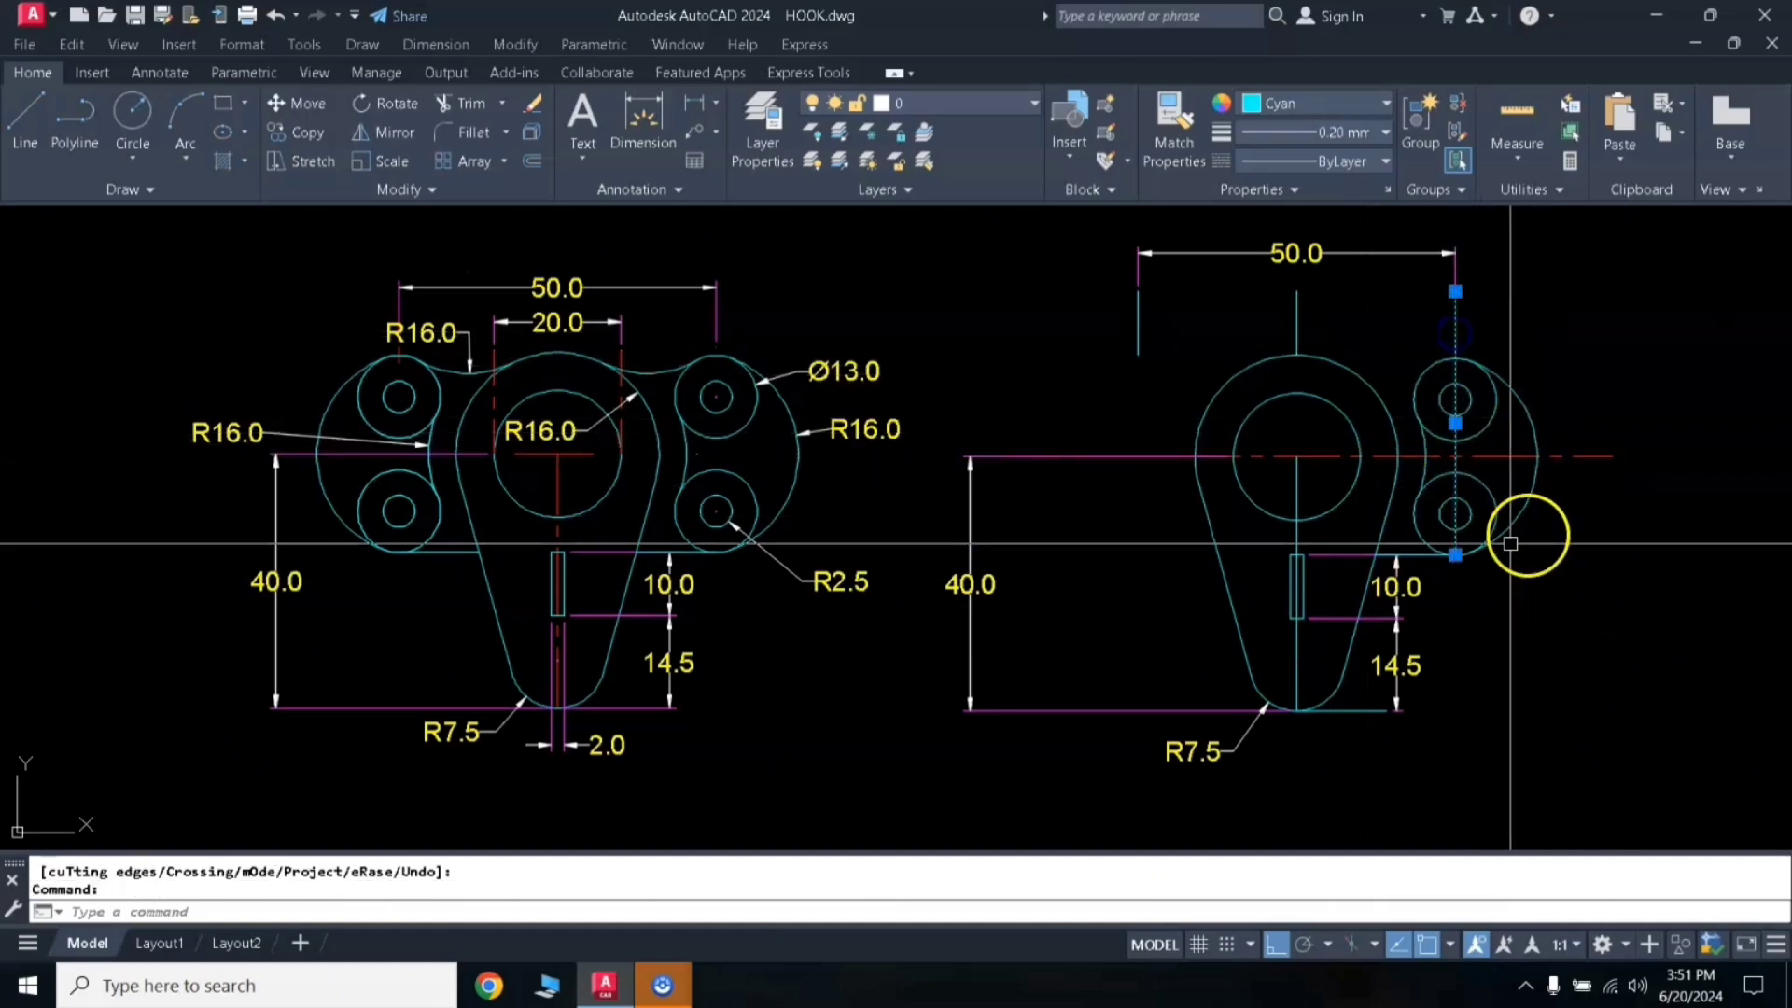
Step: Pull the right vertical line's bottom end up to just above the lobe, then deselect
left_click(1455, 554)
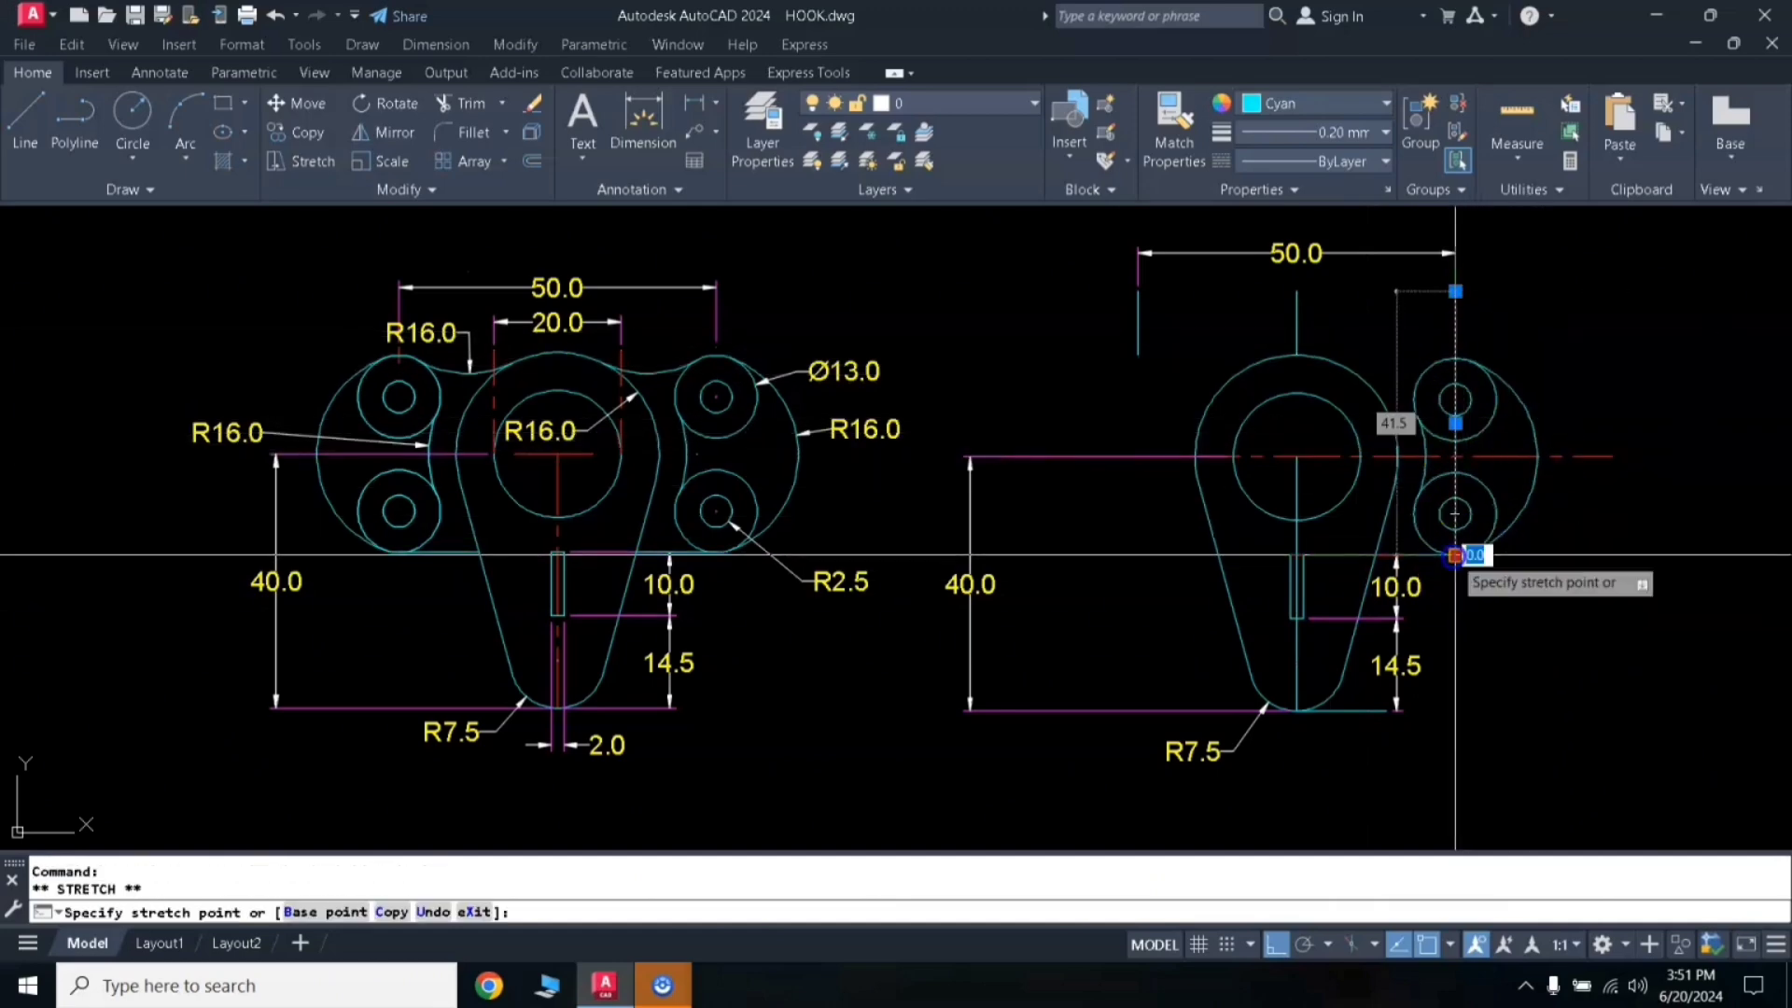
left_click(1455, 356)
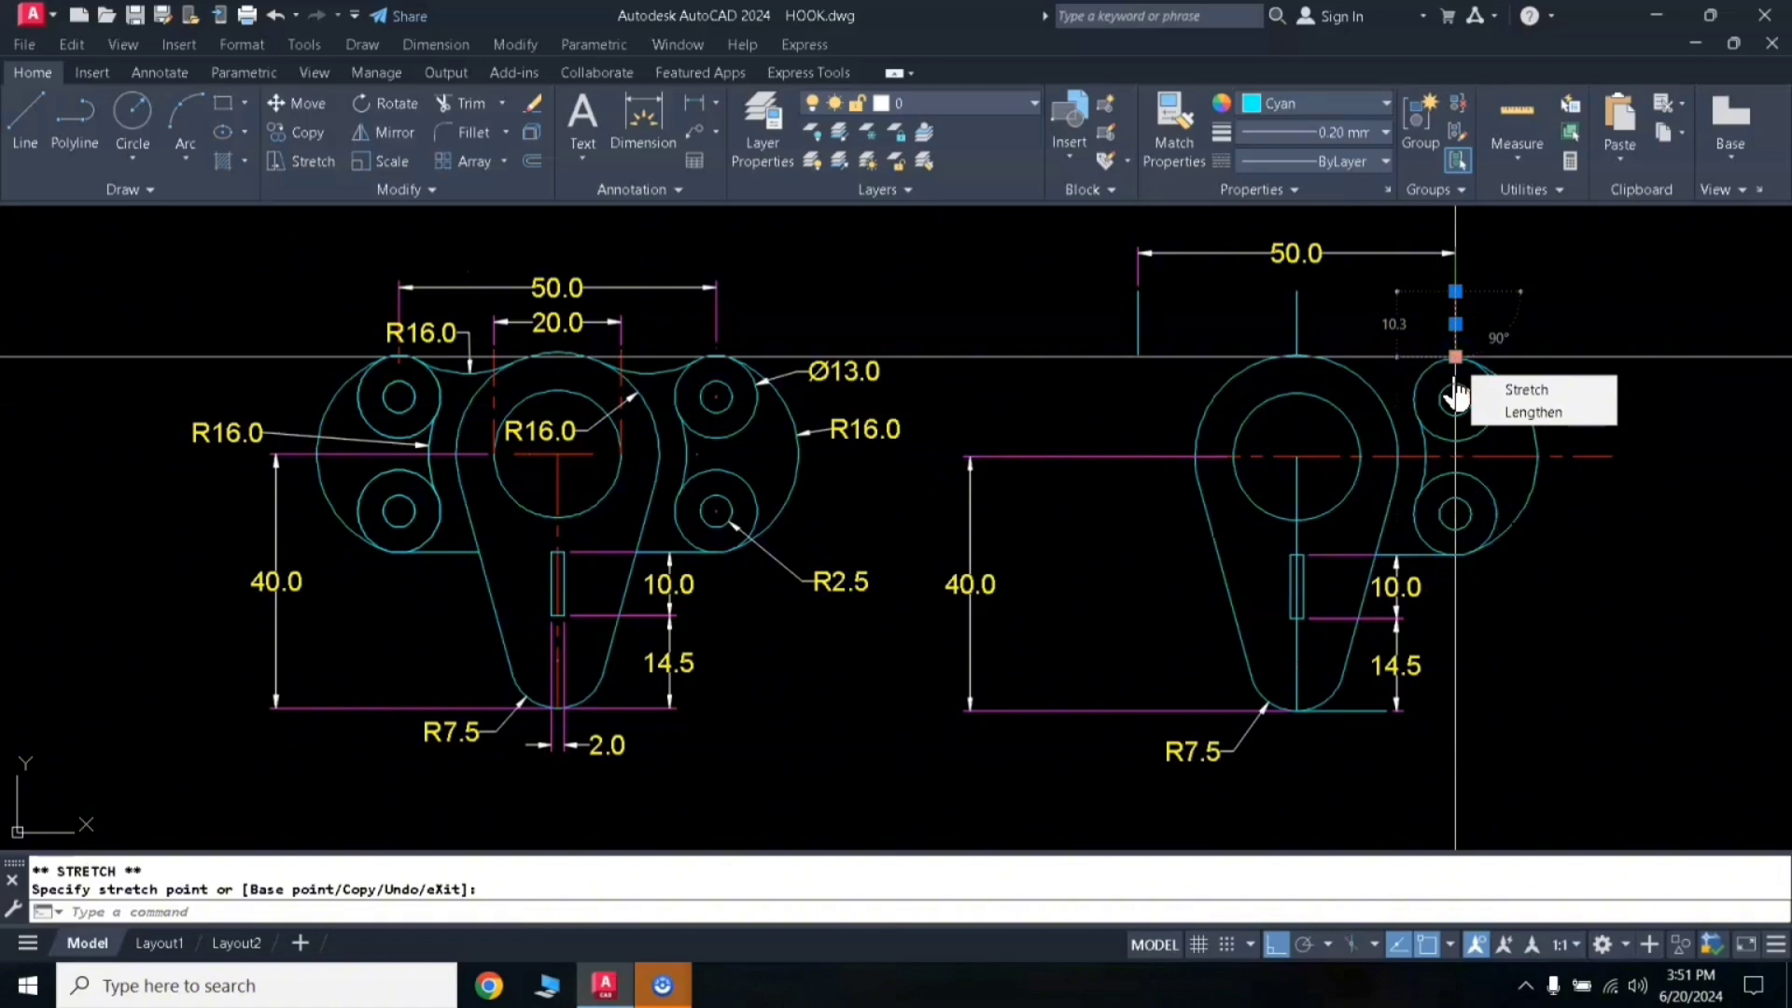
key("Escape")
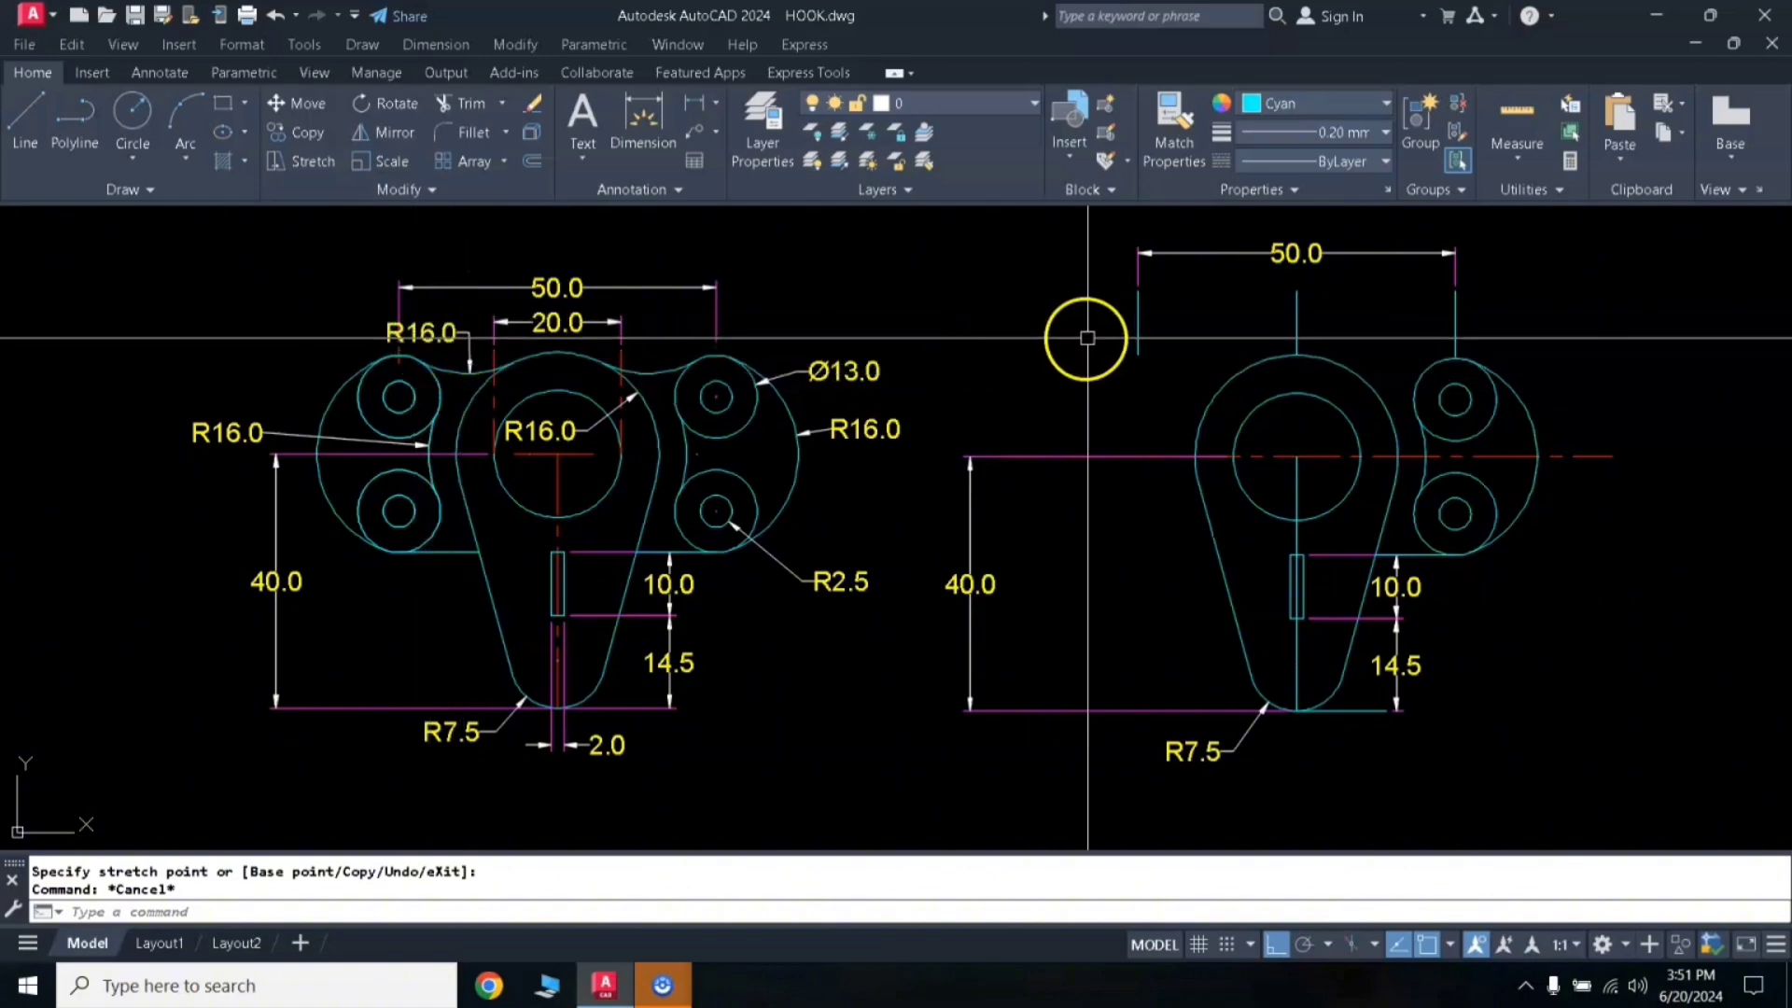
Step: Draw an R16 circle tangent to the central boss and the upper-right lobe
type("c")
key("Return")
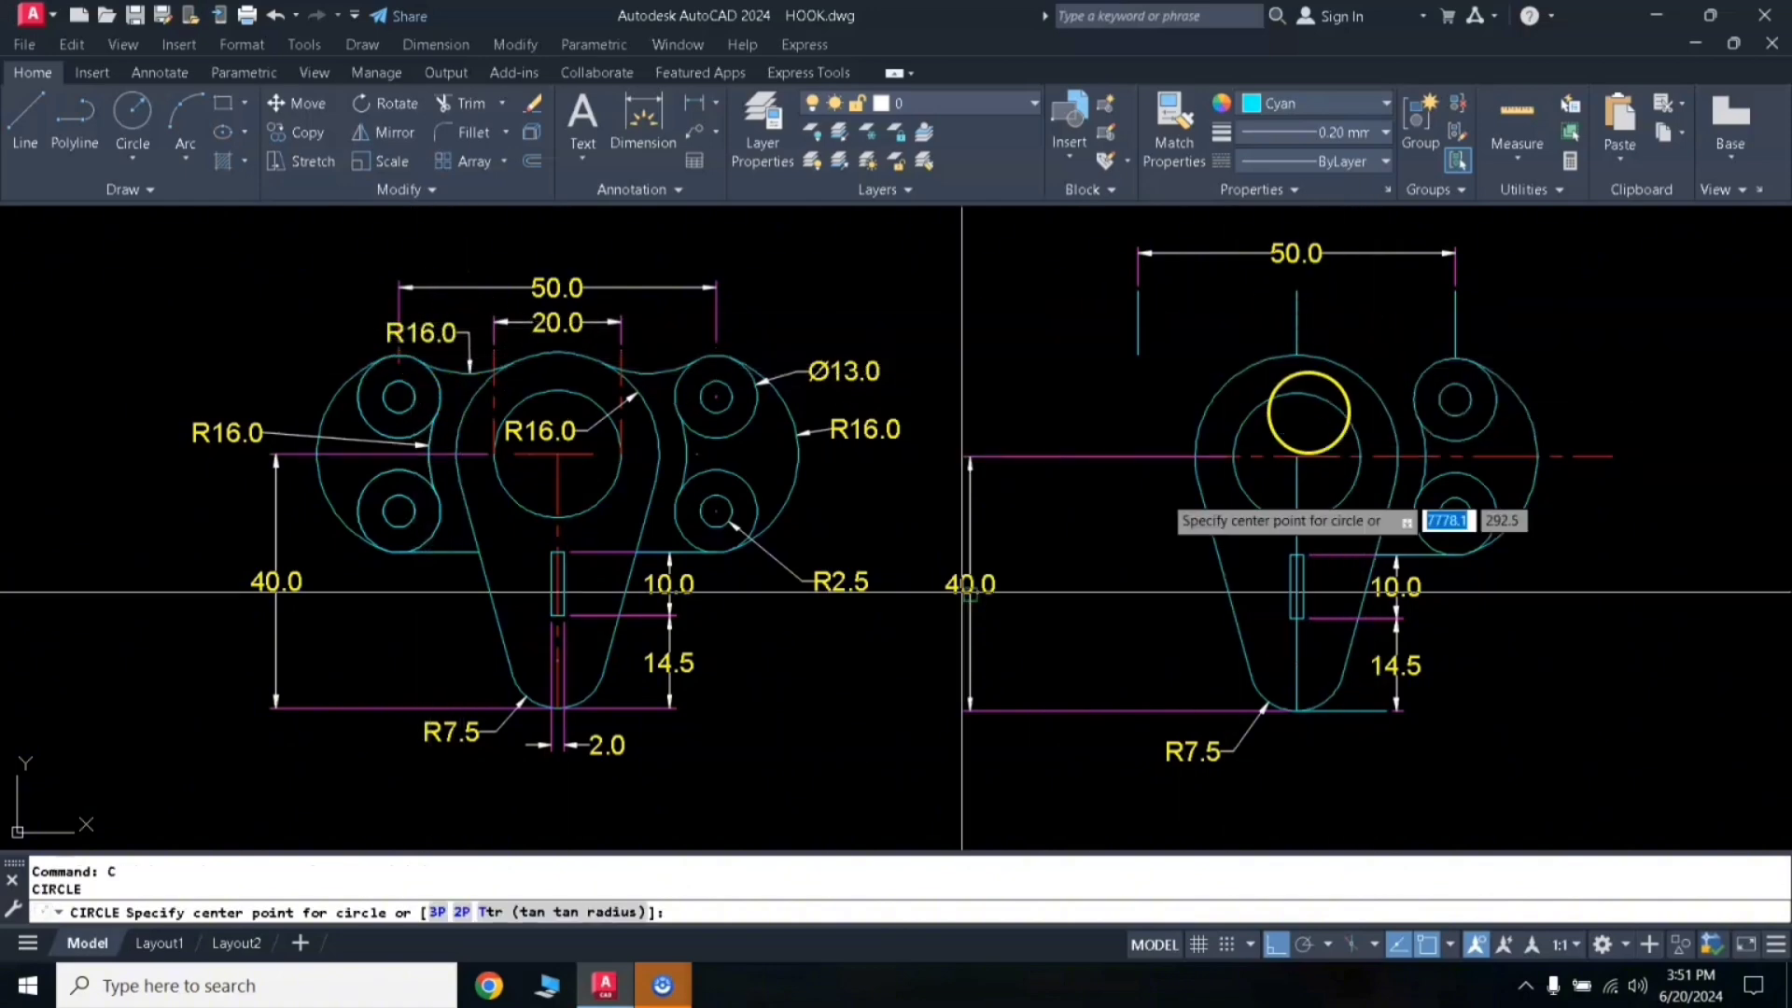
left_click(560, 912)
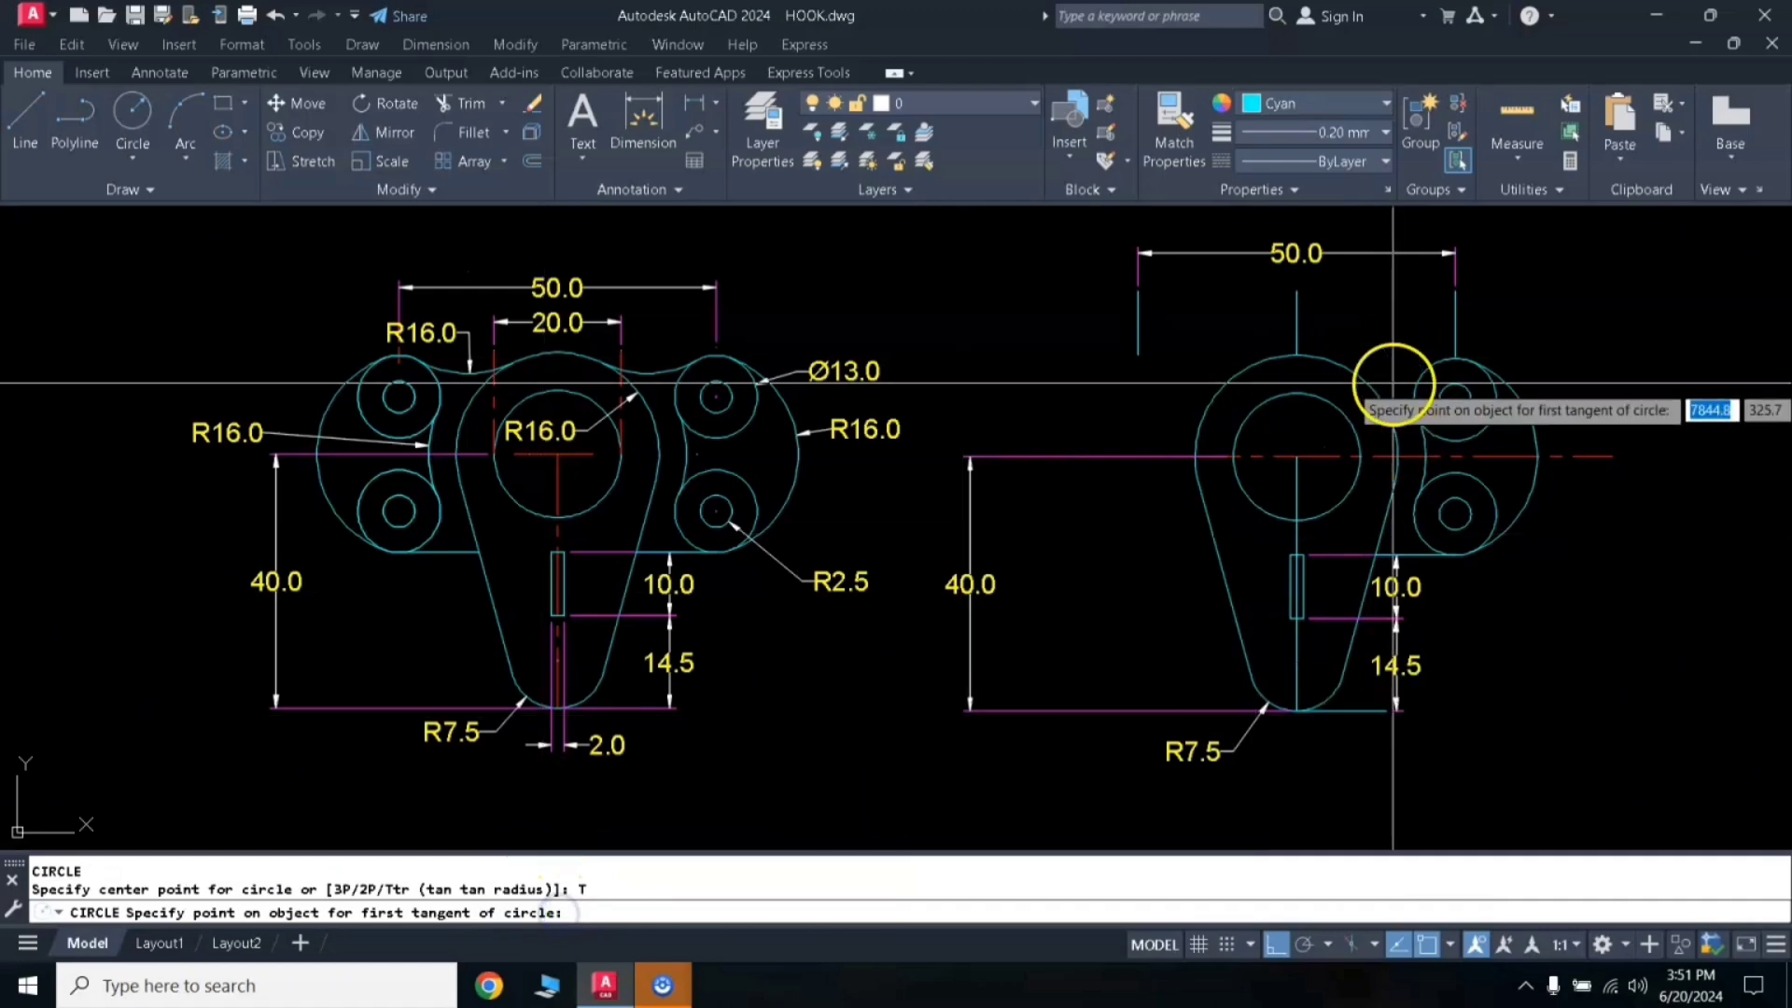
left_click(1420, 360)
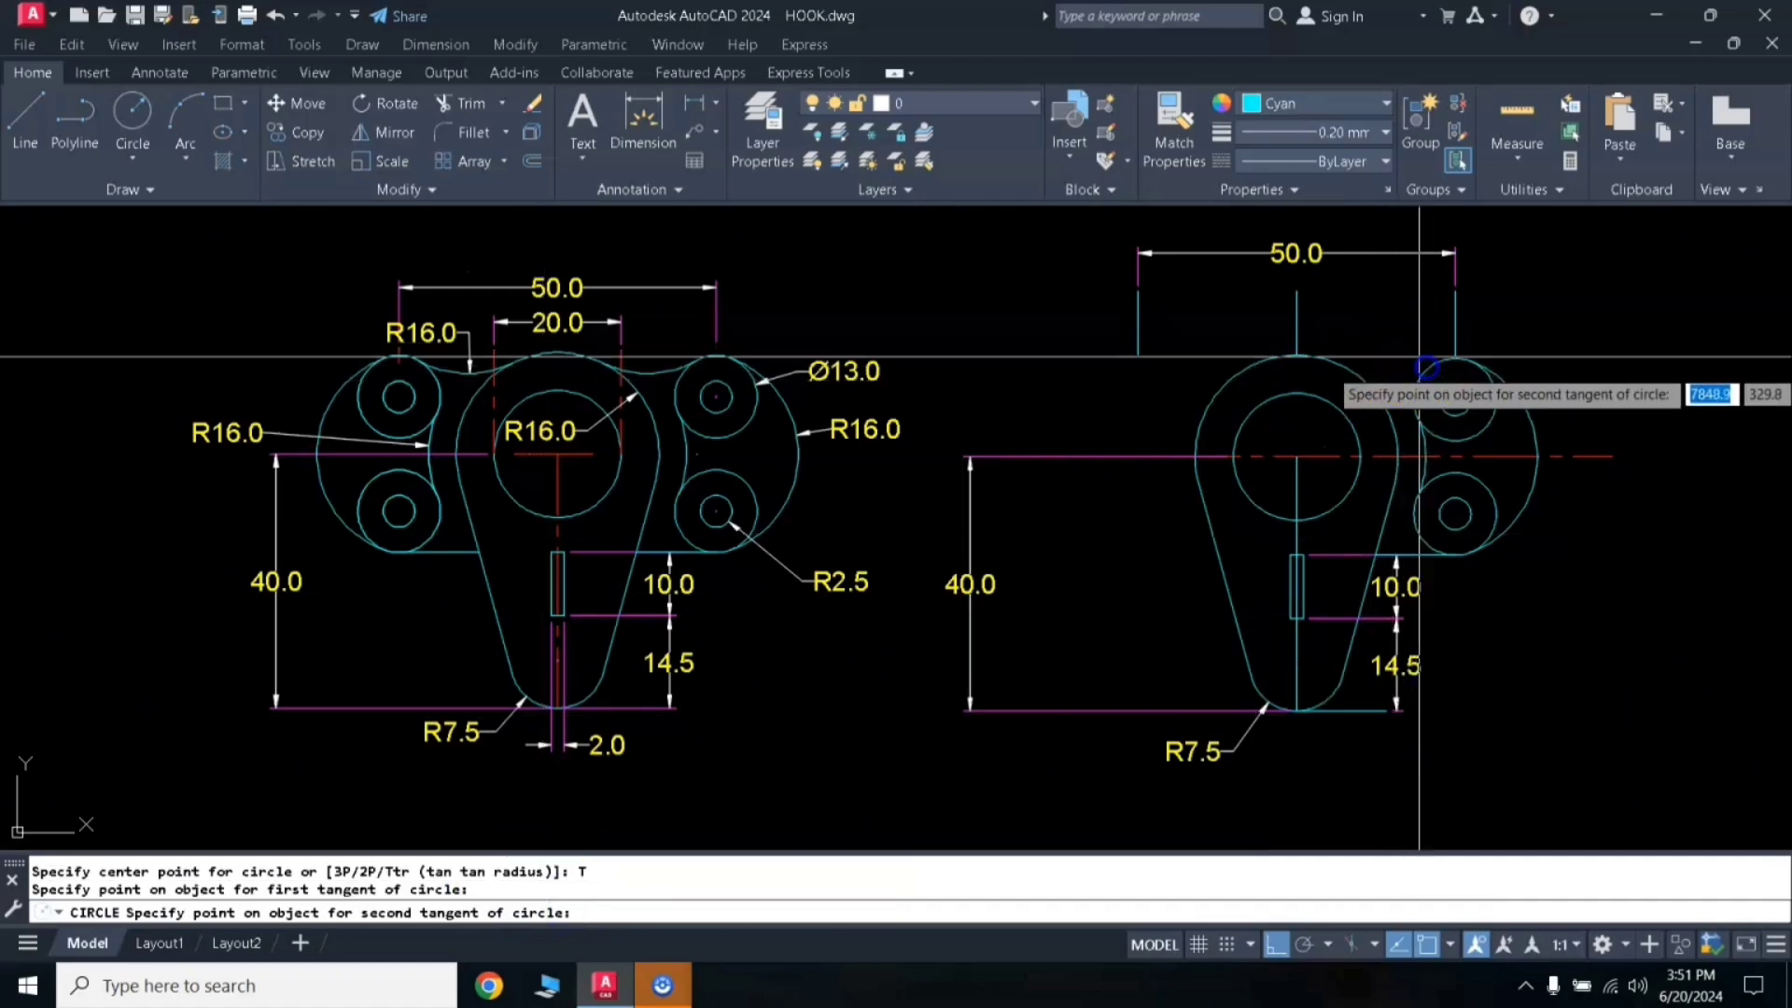
left_click(1358, 378)
type("16")
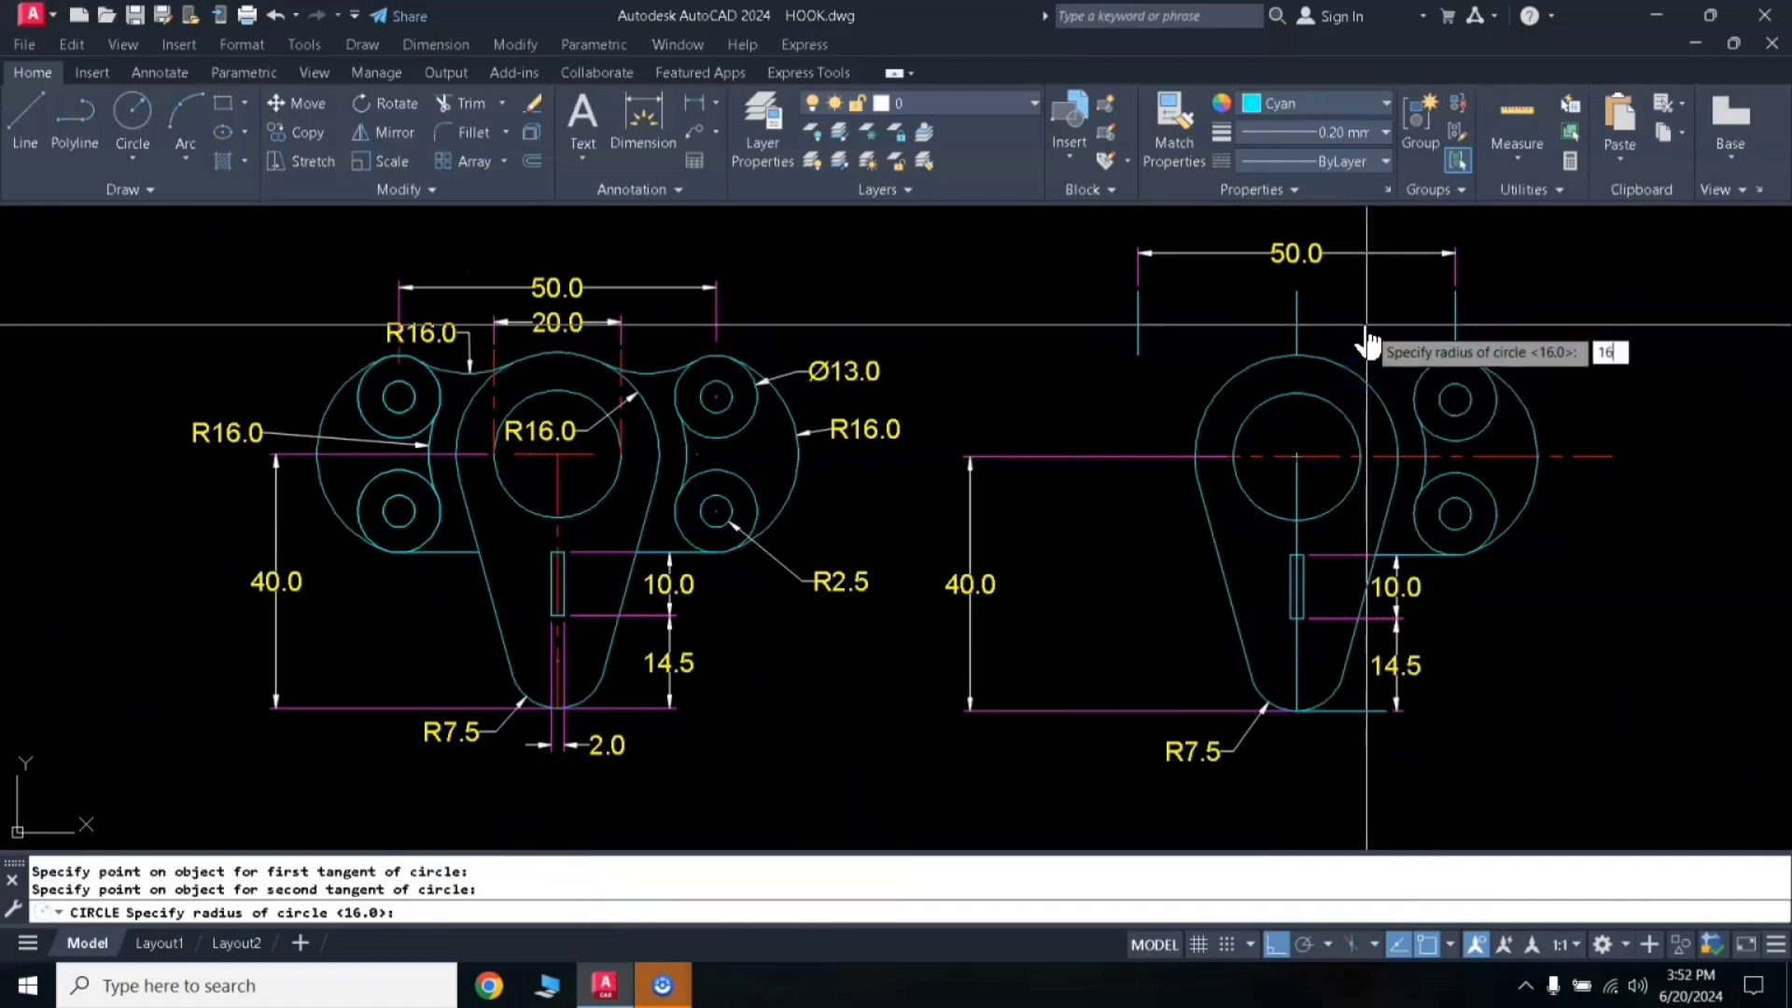
type("16")
key("Return")
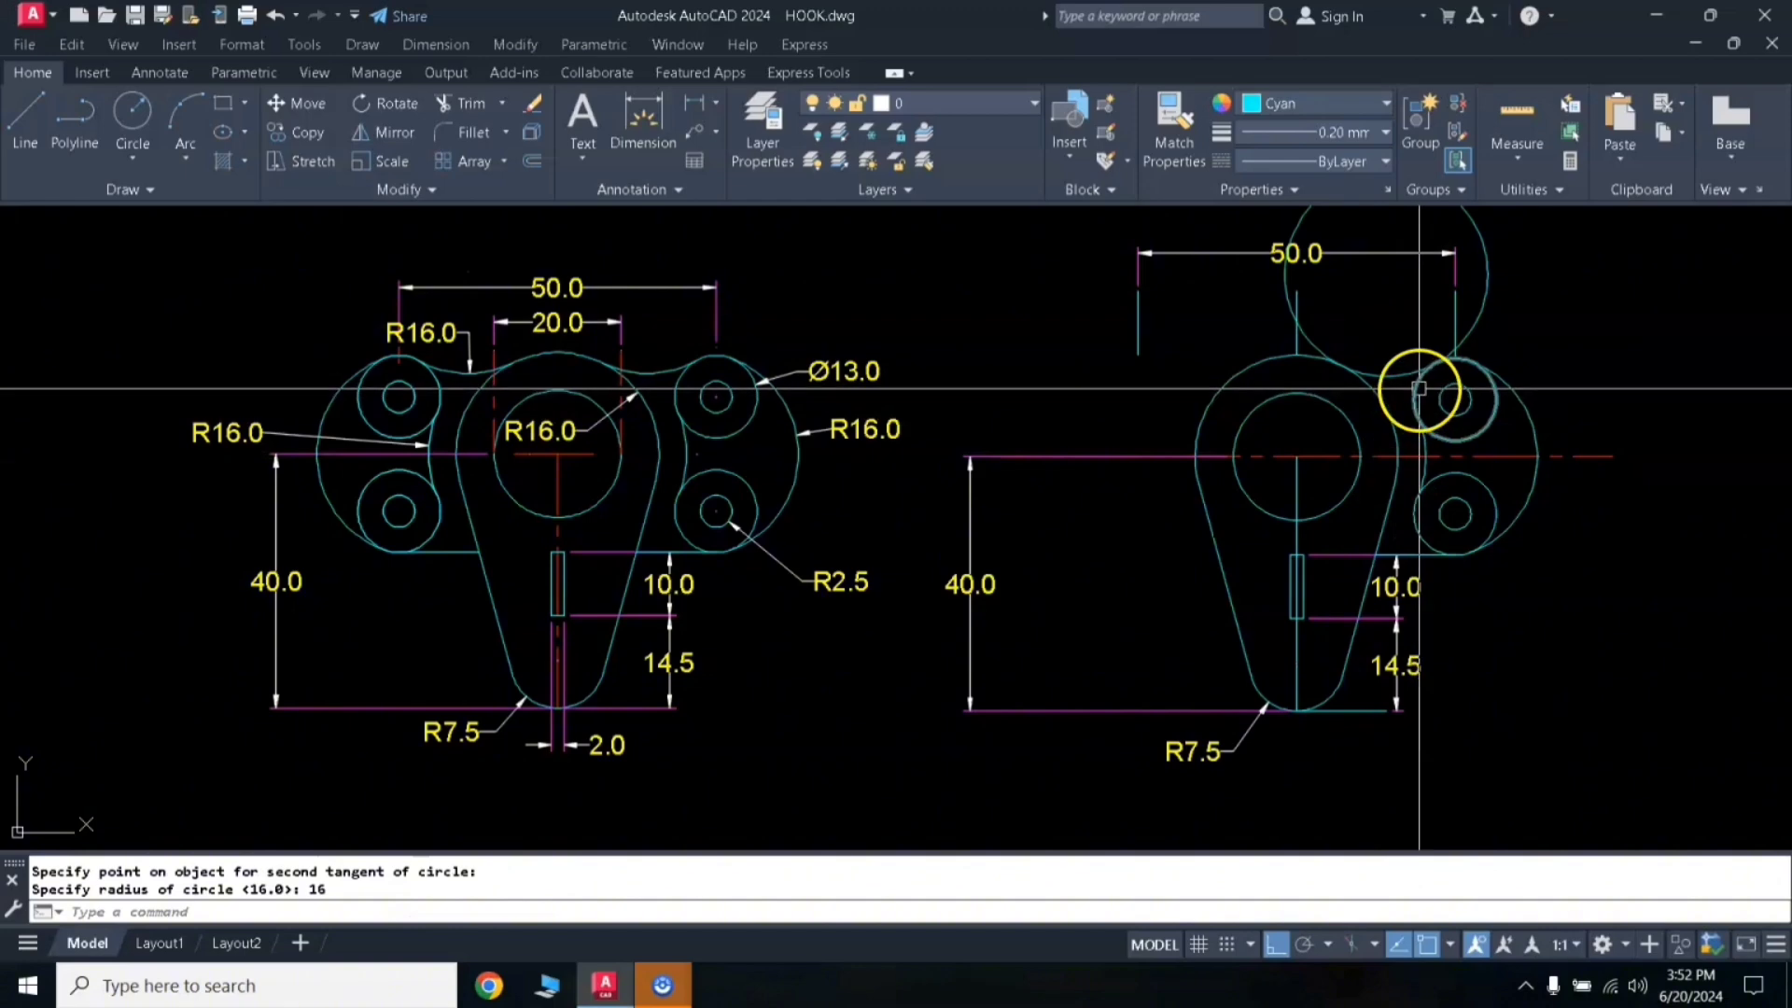
Step: Trim away the blend circle's excess arc against the boss and lobe outlines
left_click(1375, 394)
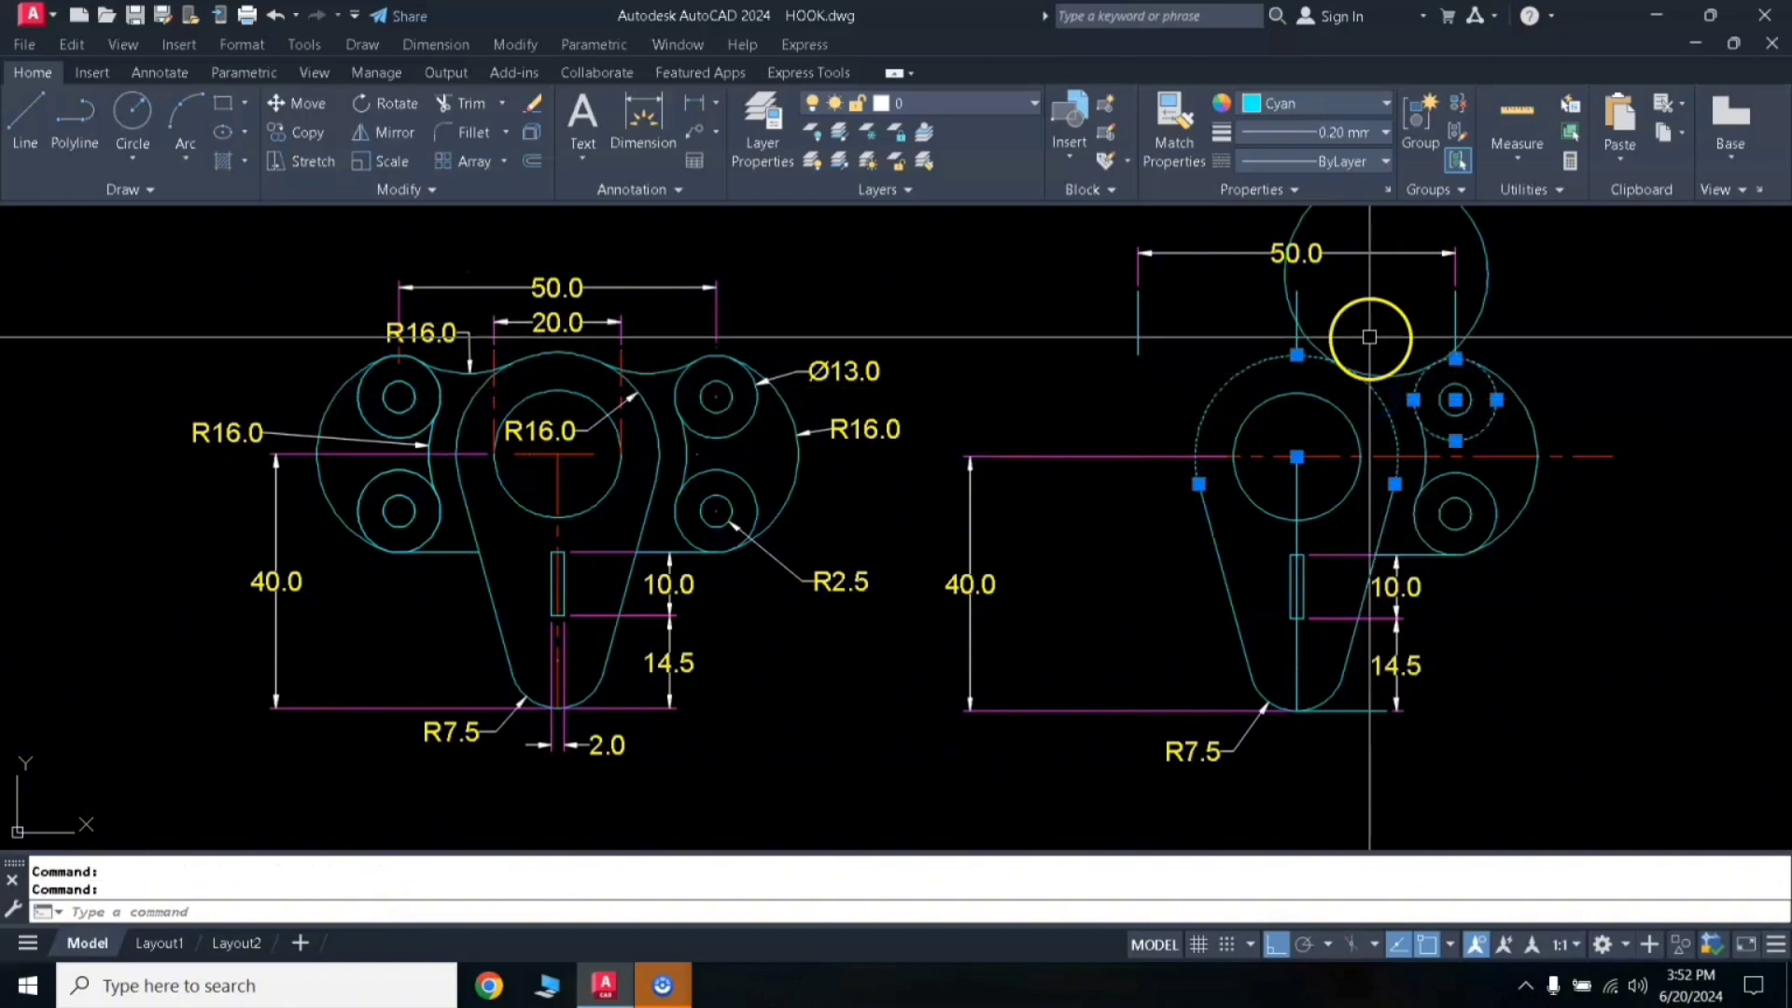
type("r")
key("Return")
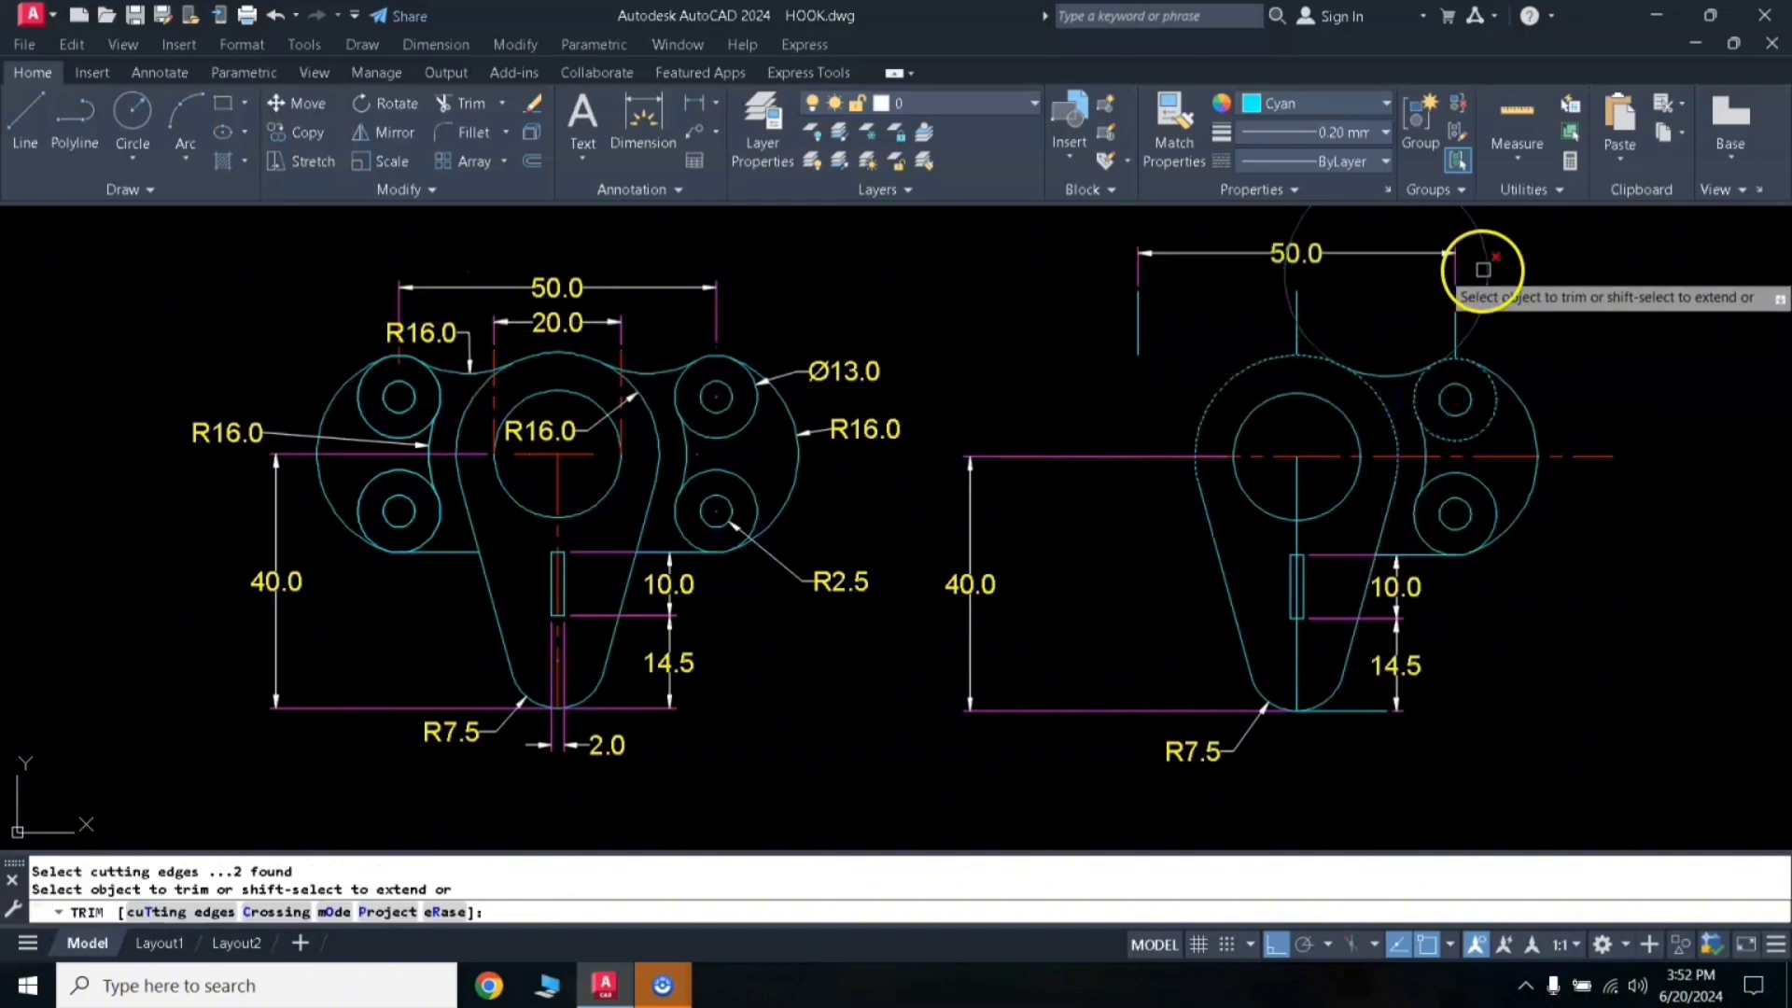
left_click(1483, 270)
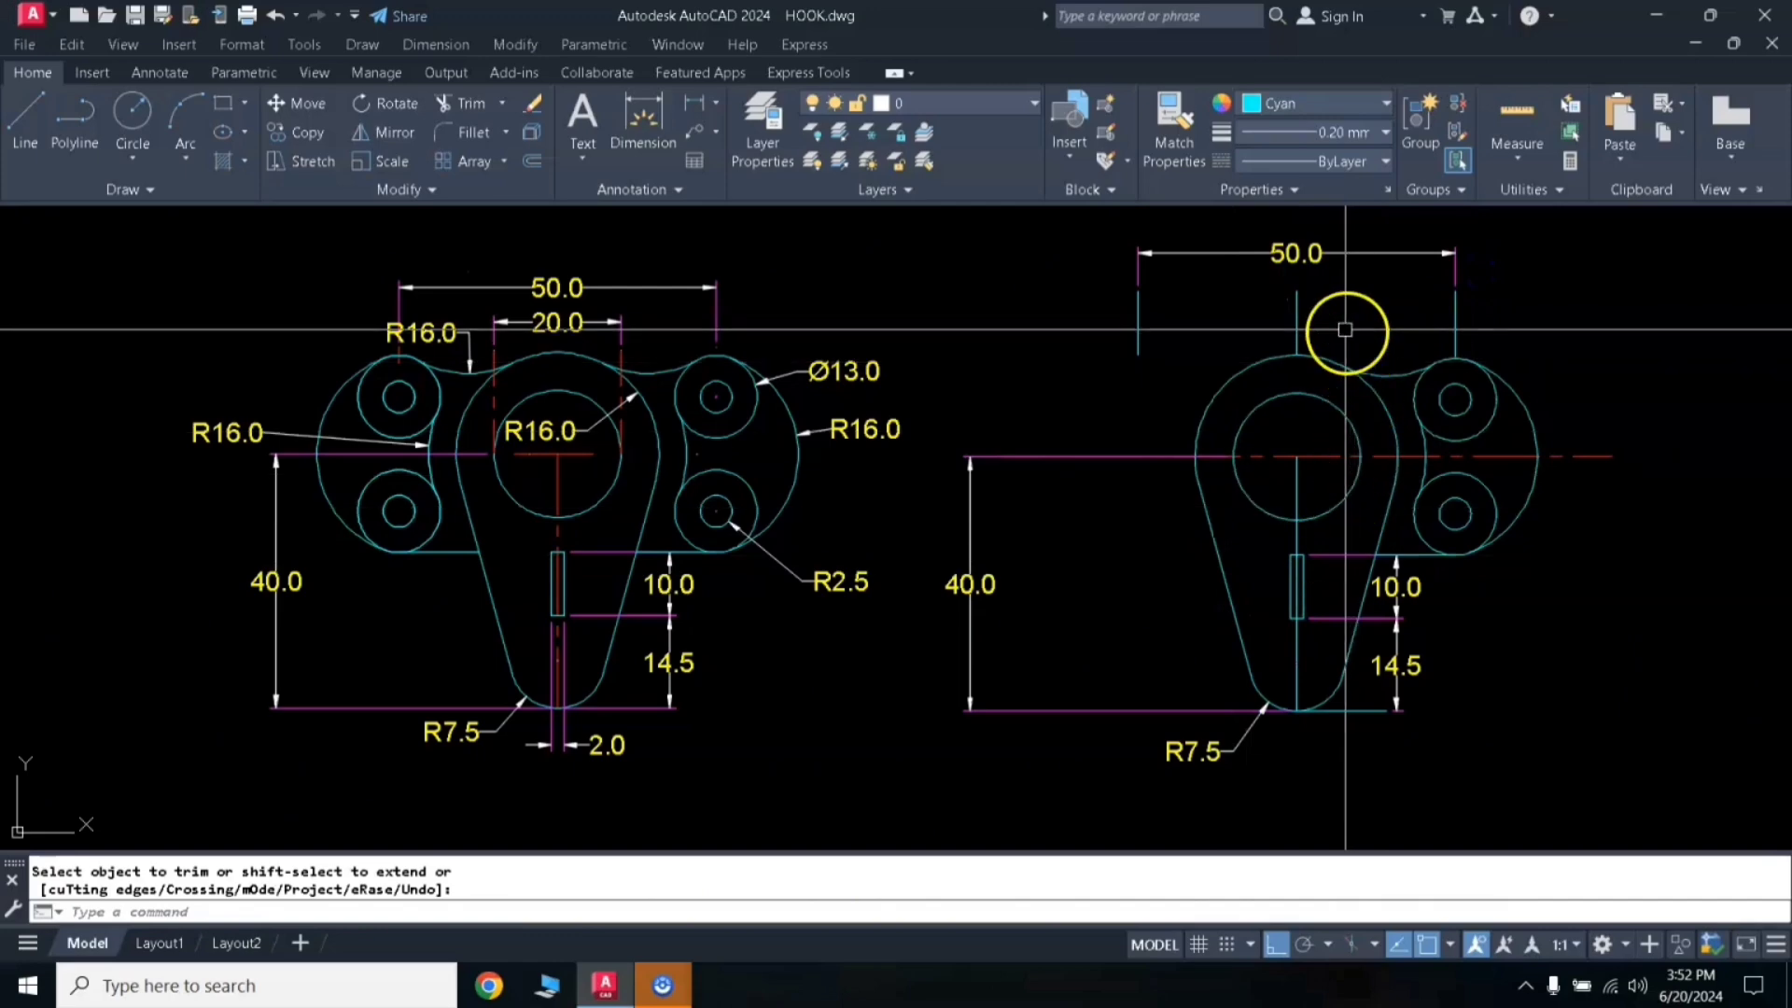
left_click(1322, 301)
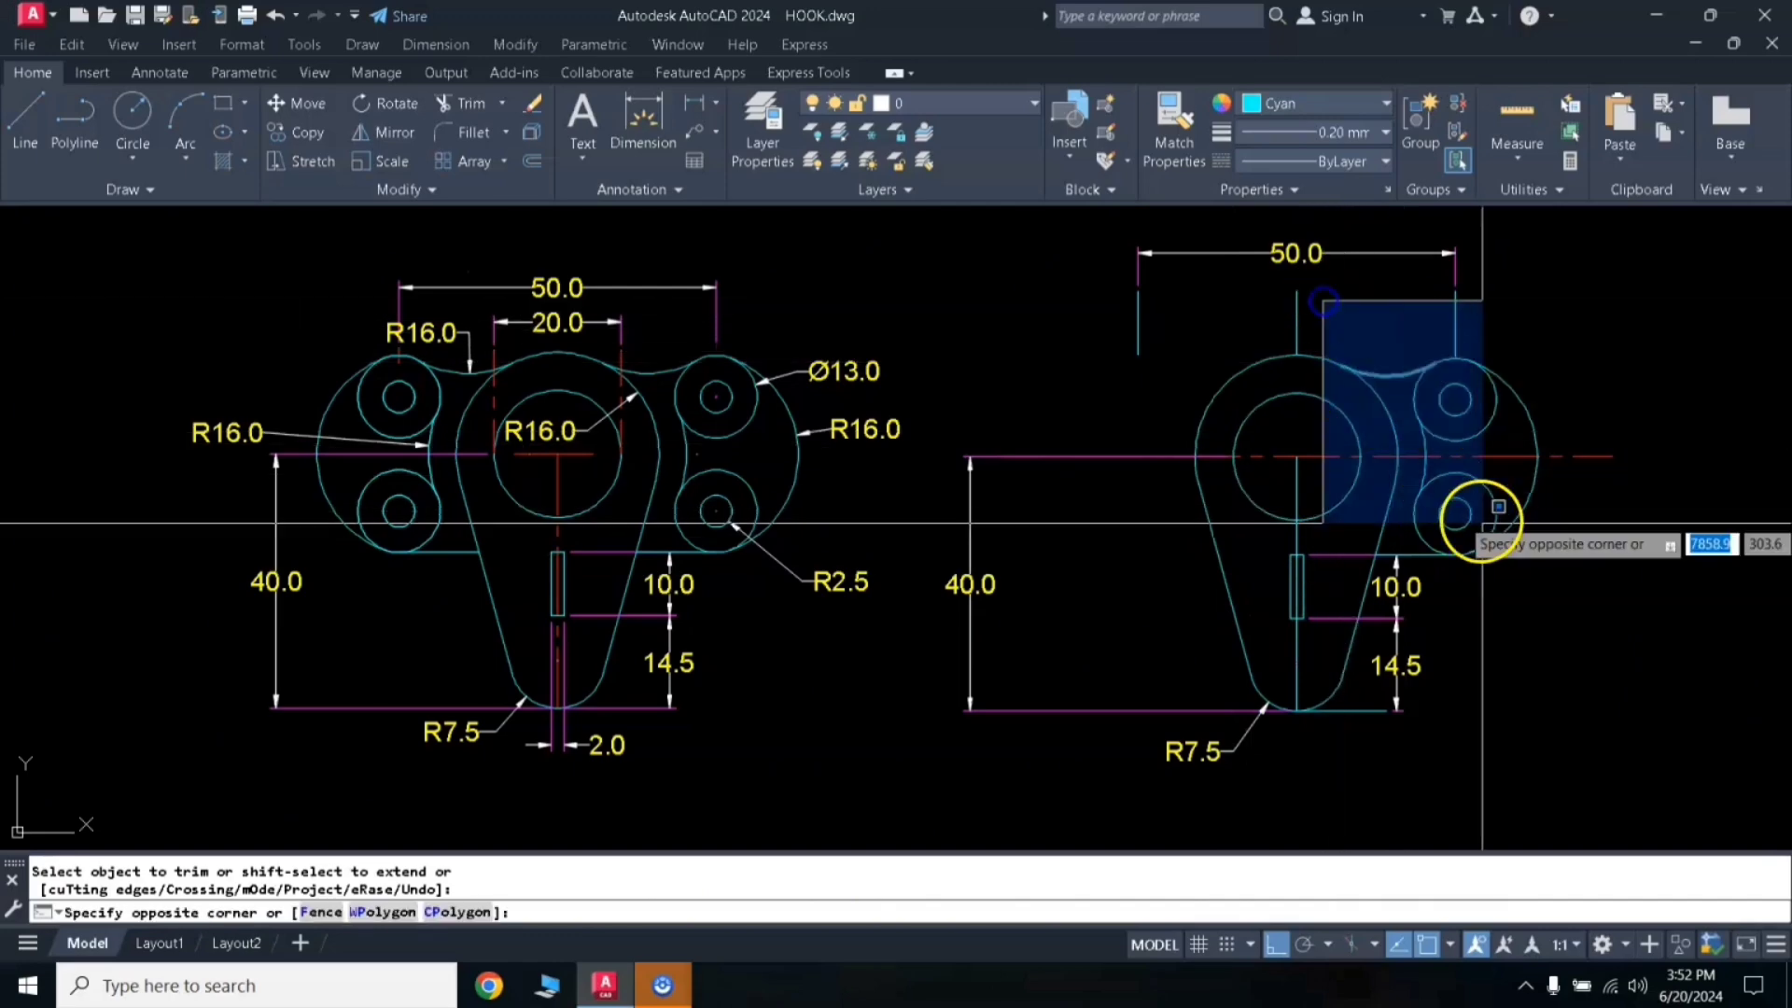
Step: Mirror the right lobe and its holes about the vertical centre line, keeping the originals
left_click(1554, 570)
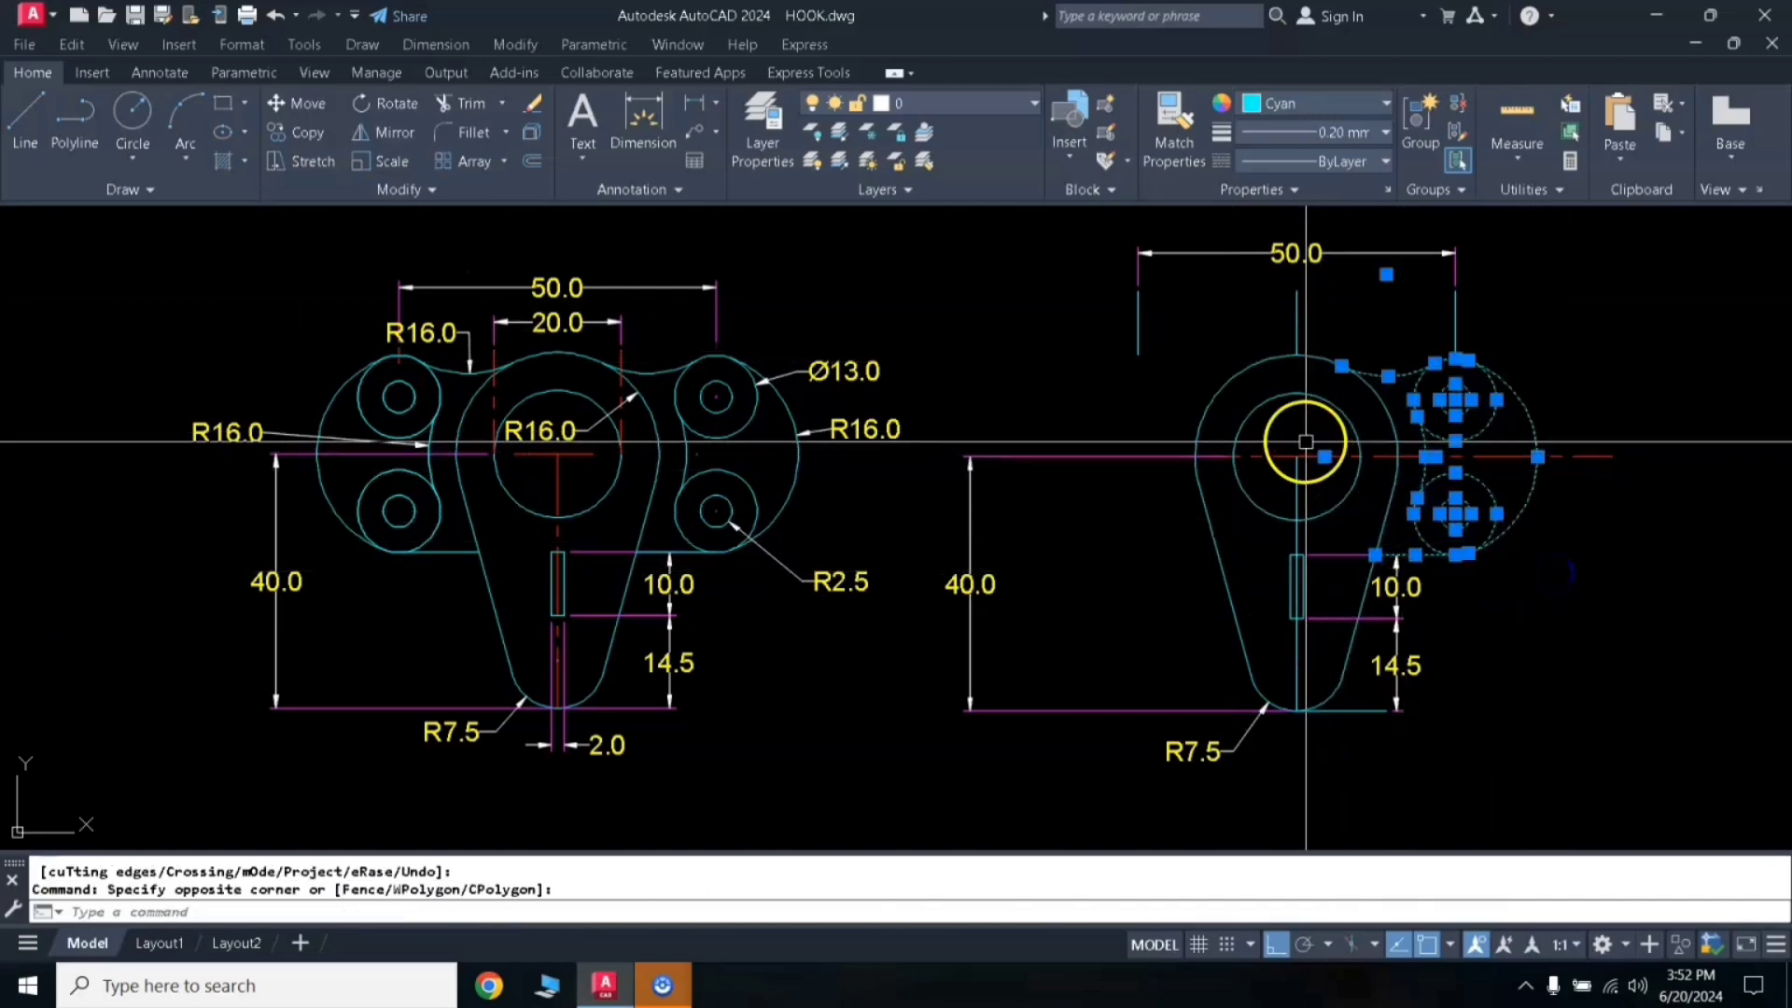
type("I")
key("Return")
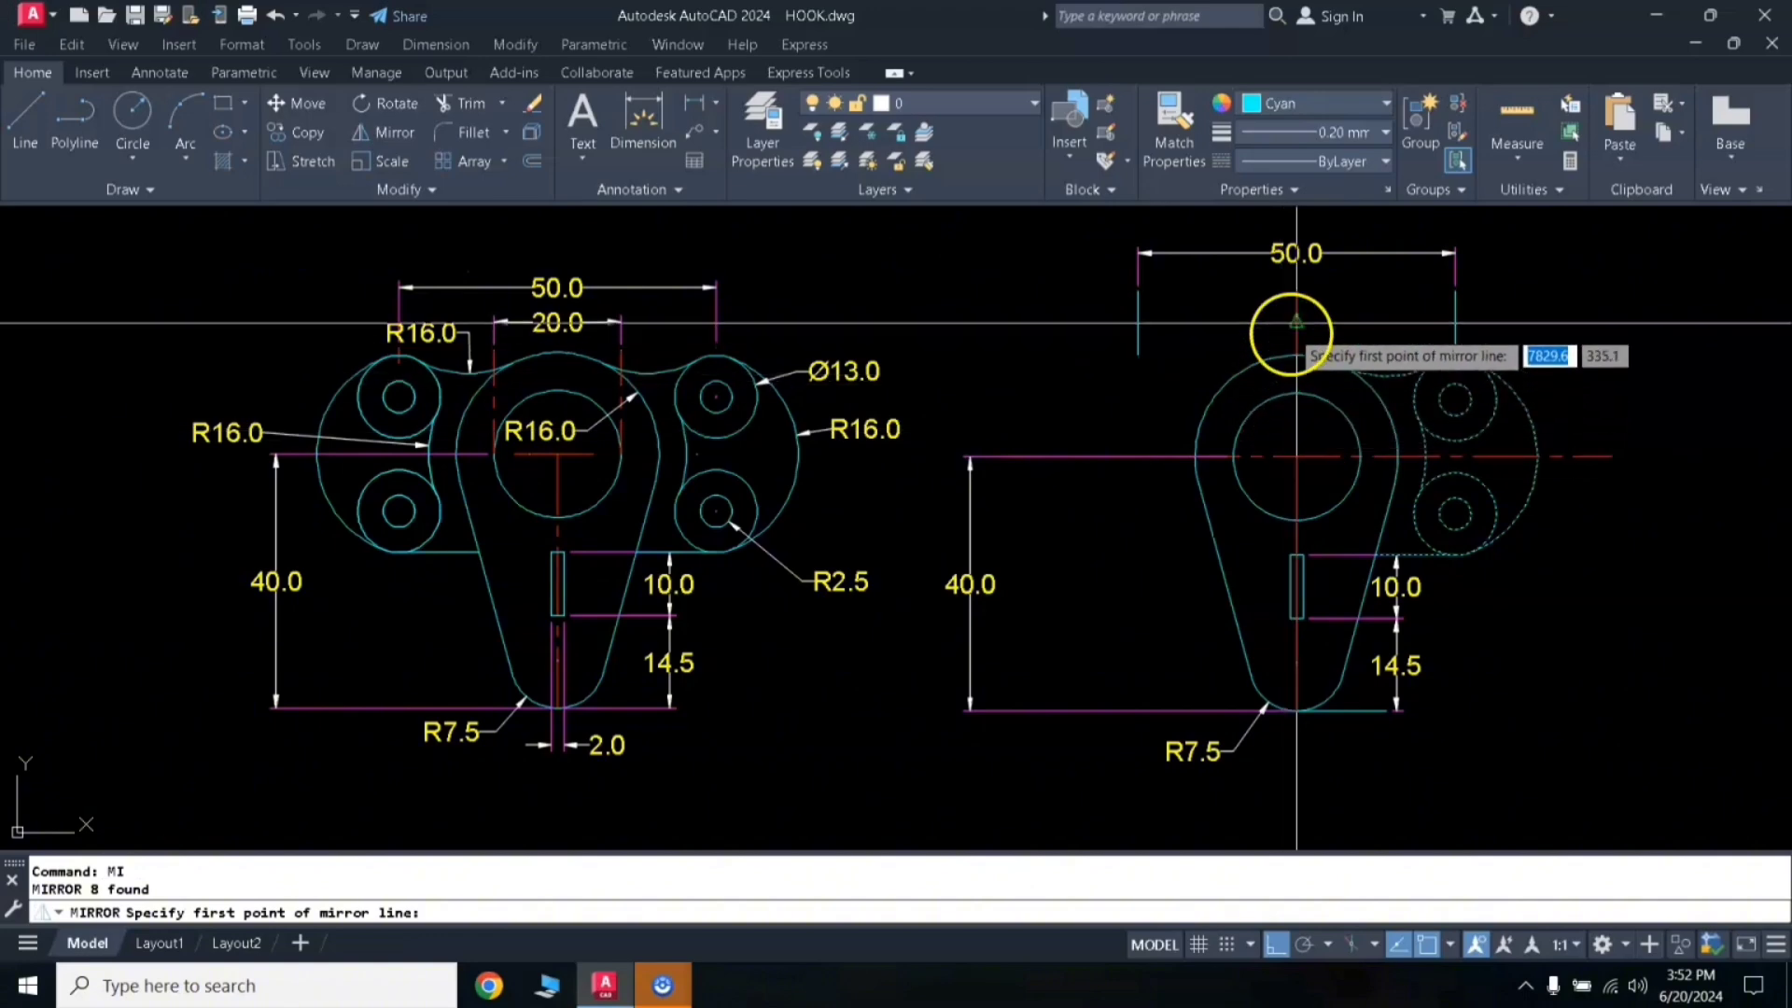
left_click(1296, 291)
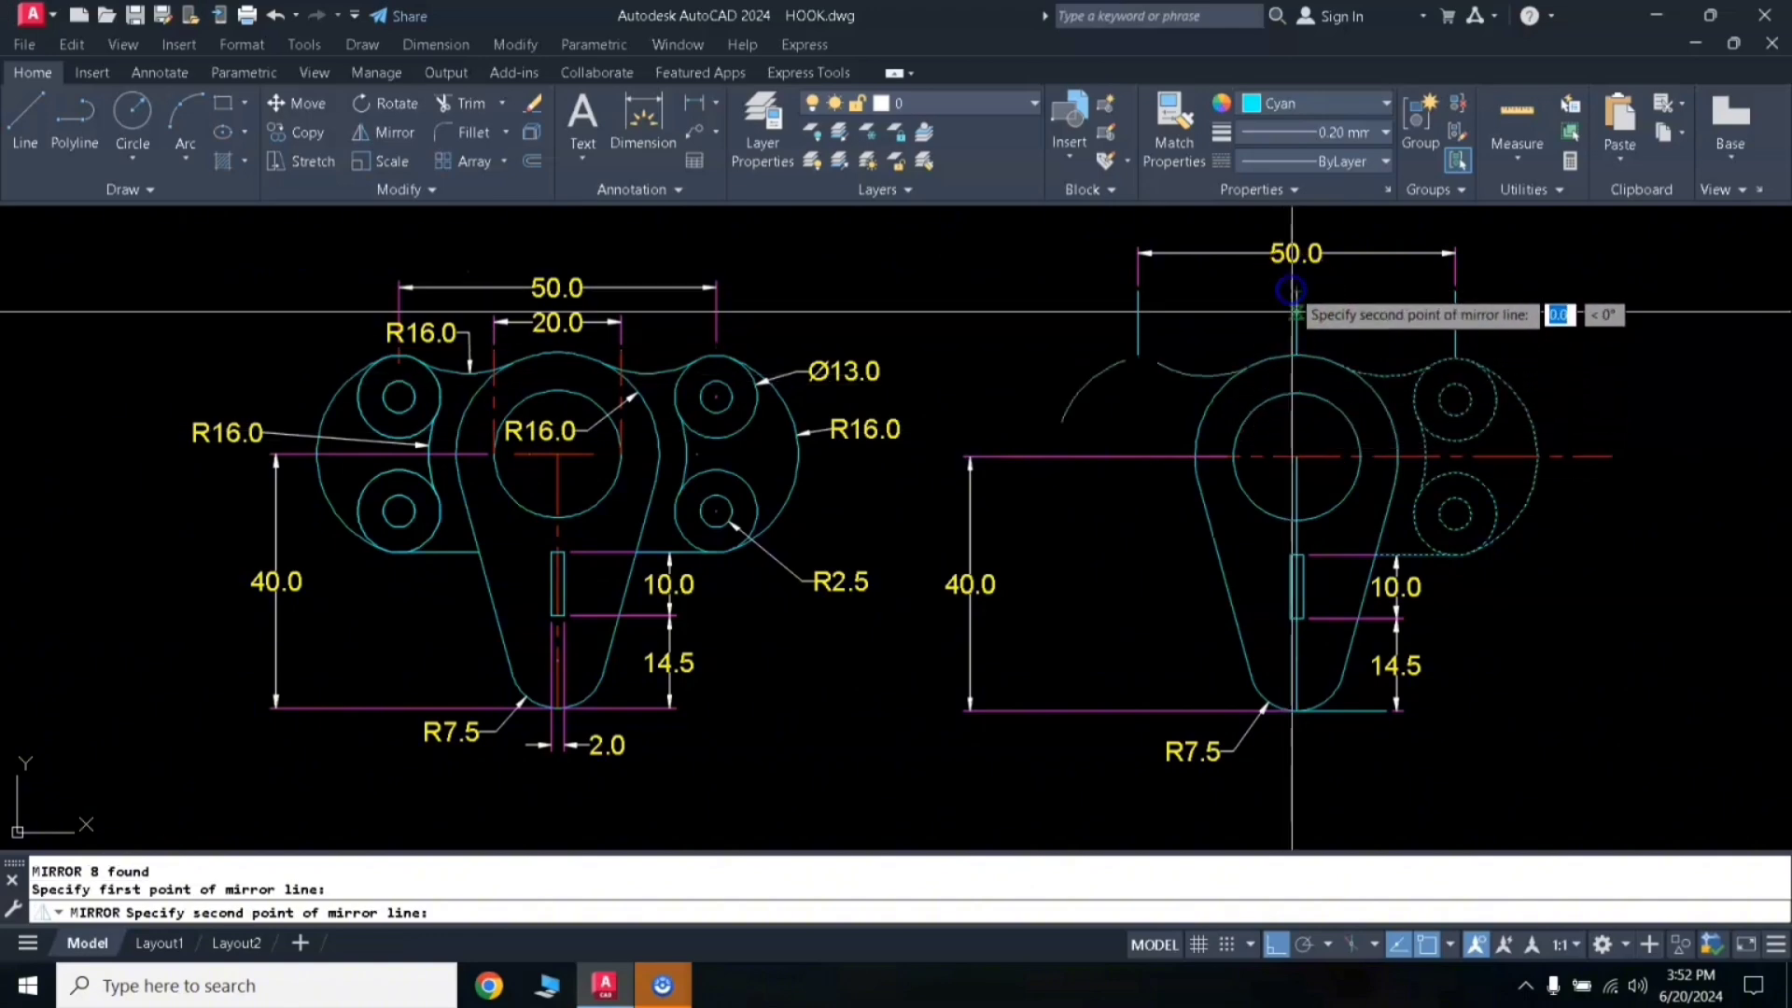
left_click(1296, 459)
key("Return")
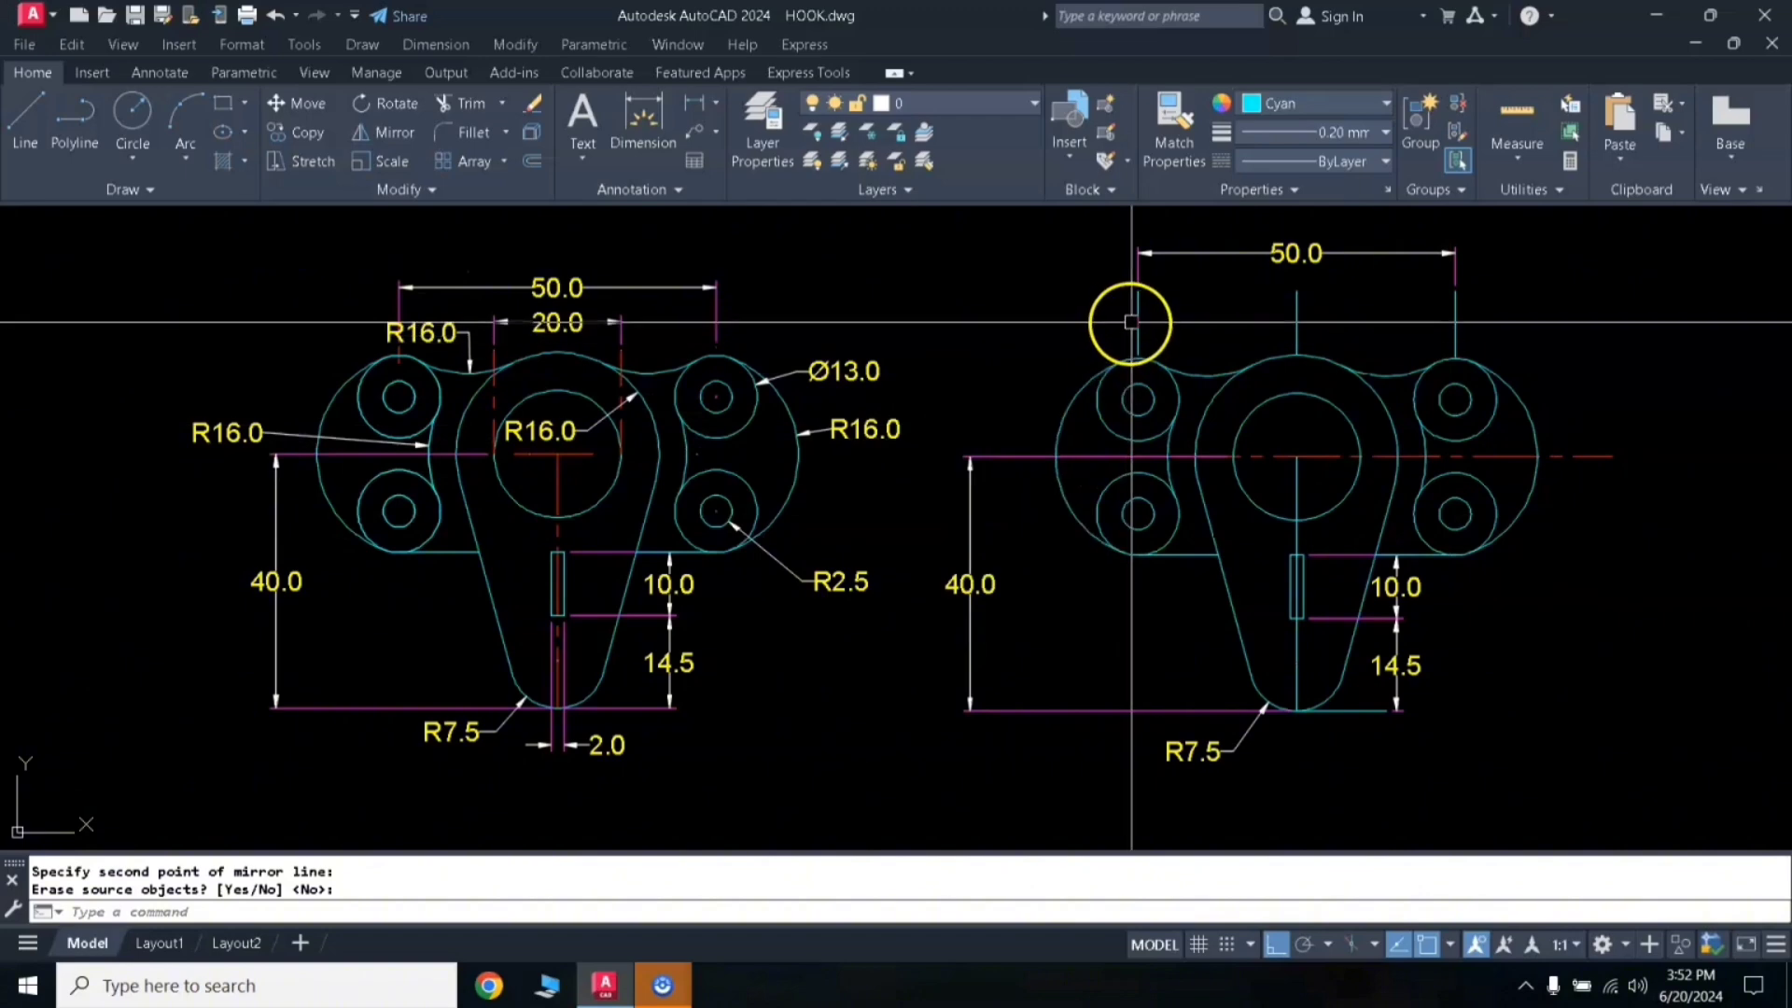
Step: Erase the leftover short vertical line
key("Return")
left_click(1299, 307)
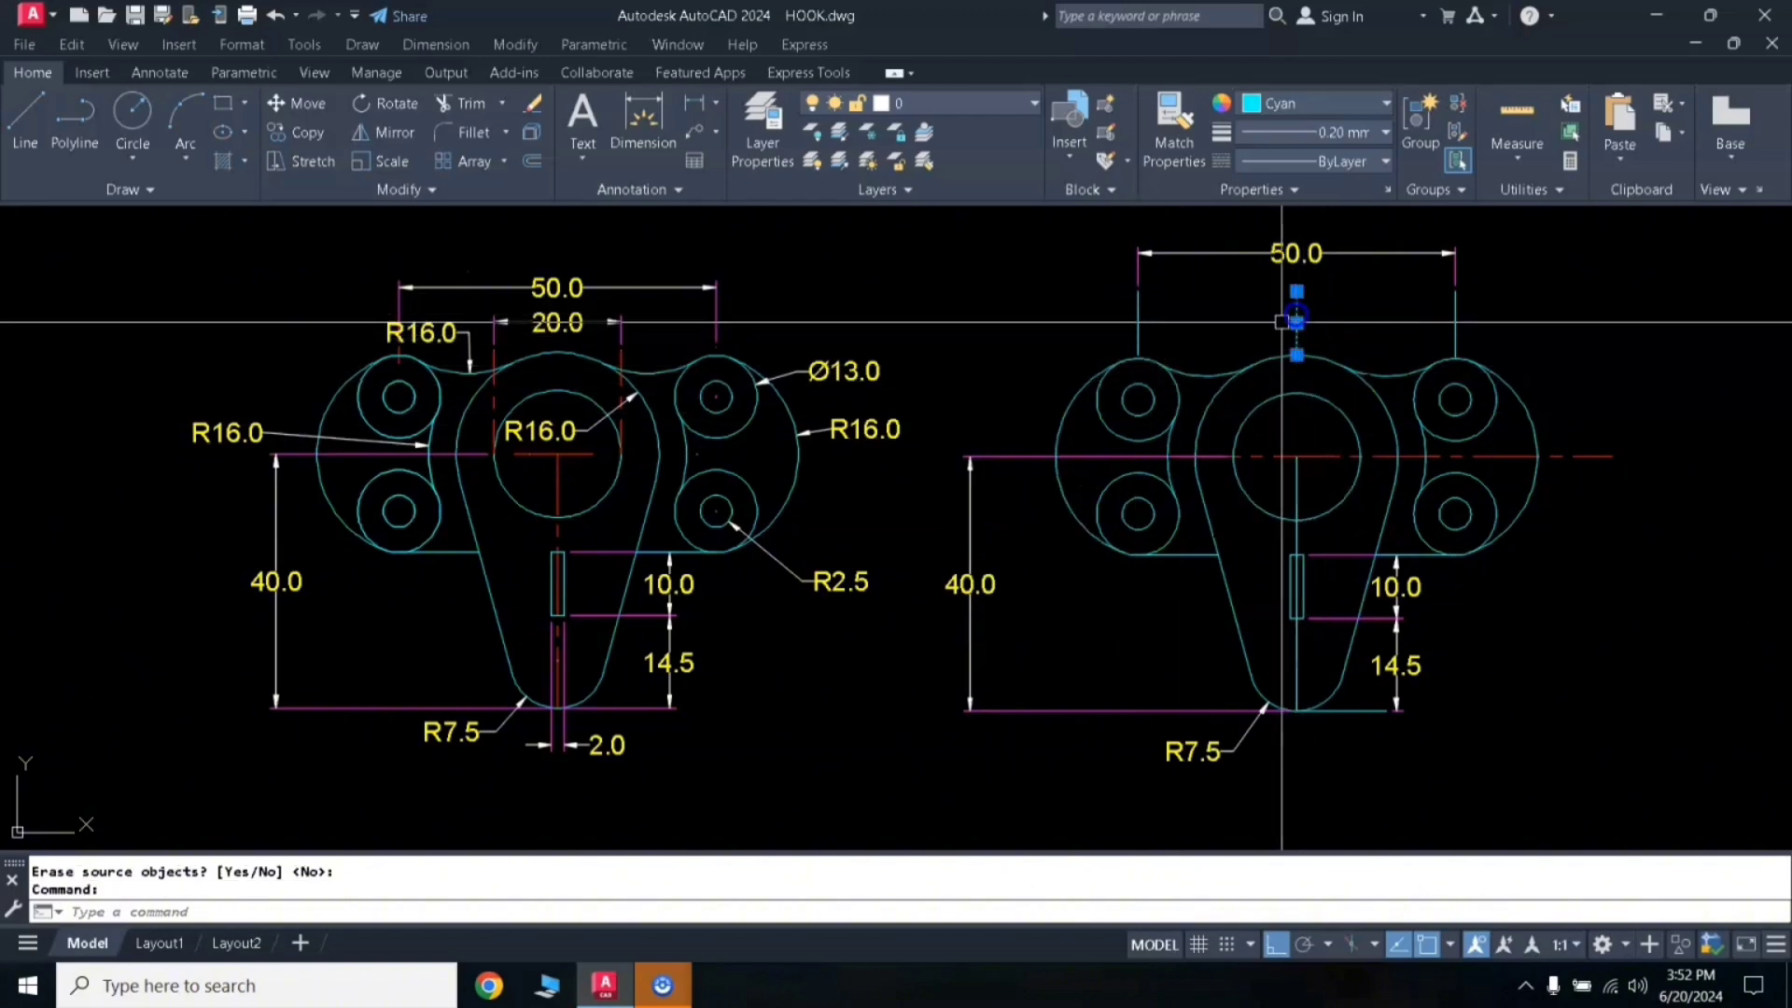
type("E")
key("Return")
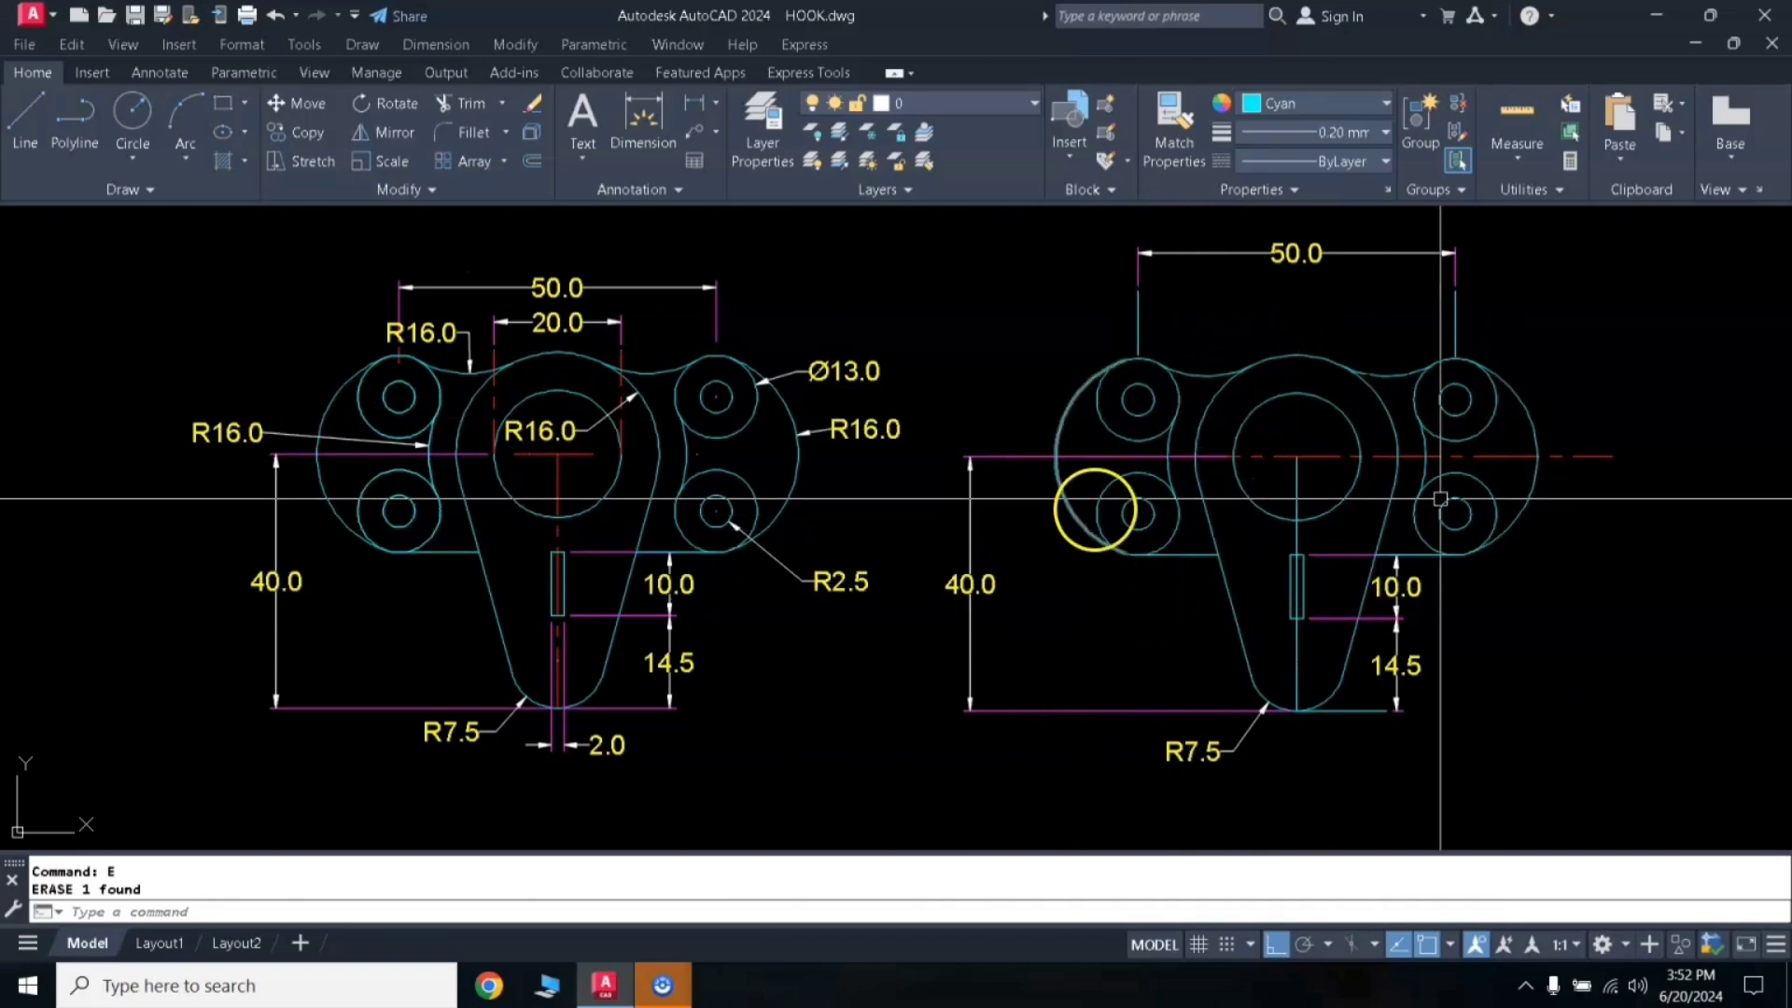
left_click(1597, 464)
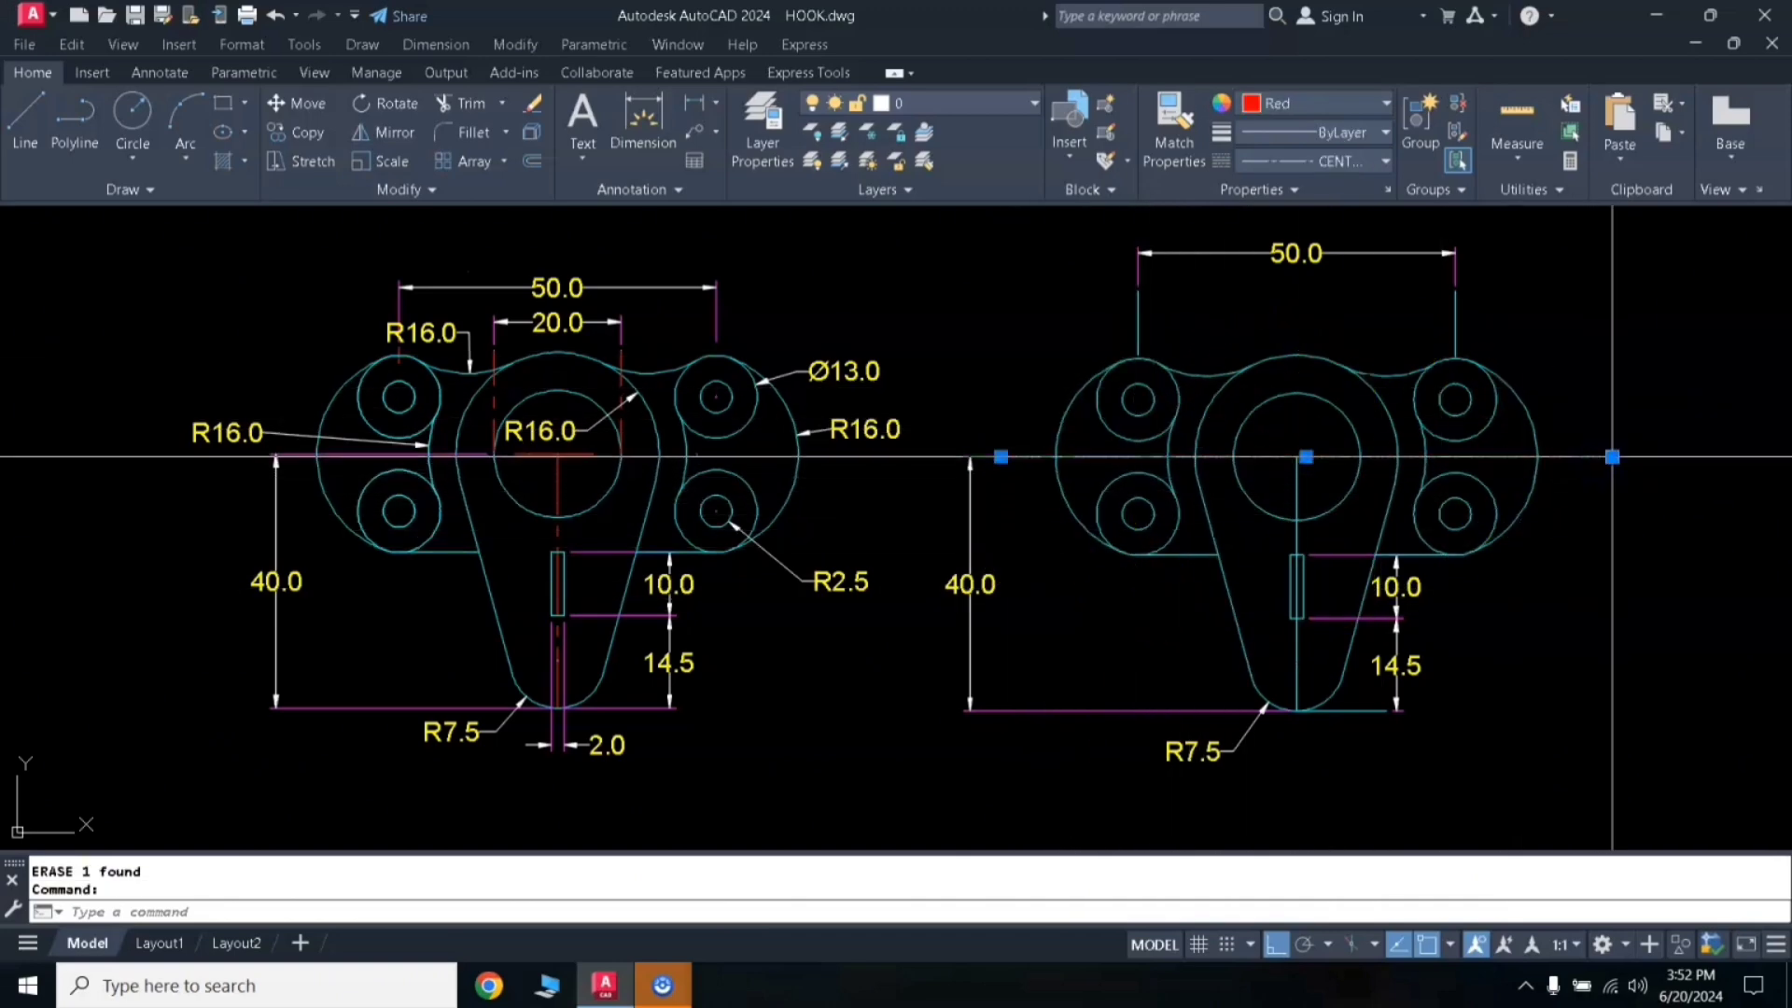
Step: Cancel the centre-line grip edit and place a 20.0 linear dimension above the central circle
left_click(1612, 456)
left_click(1341, 456)
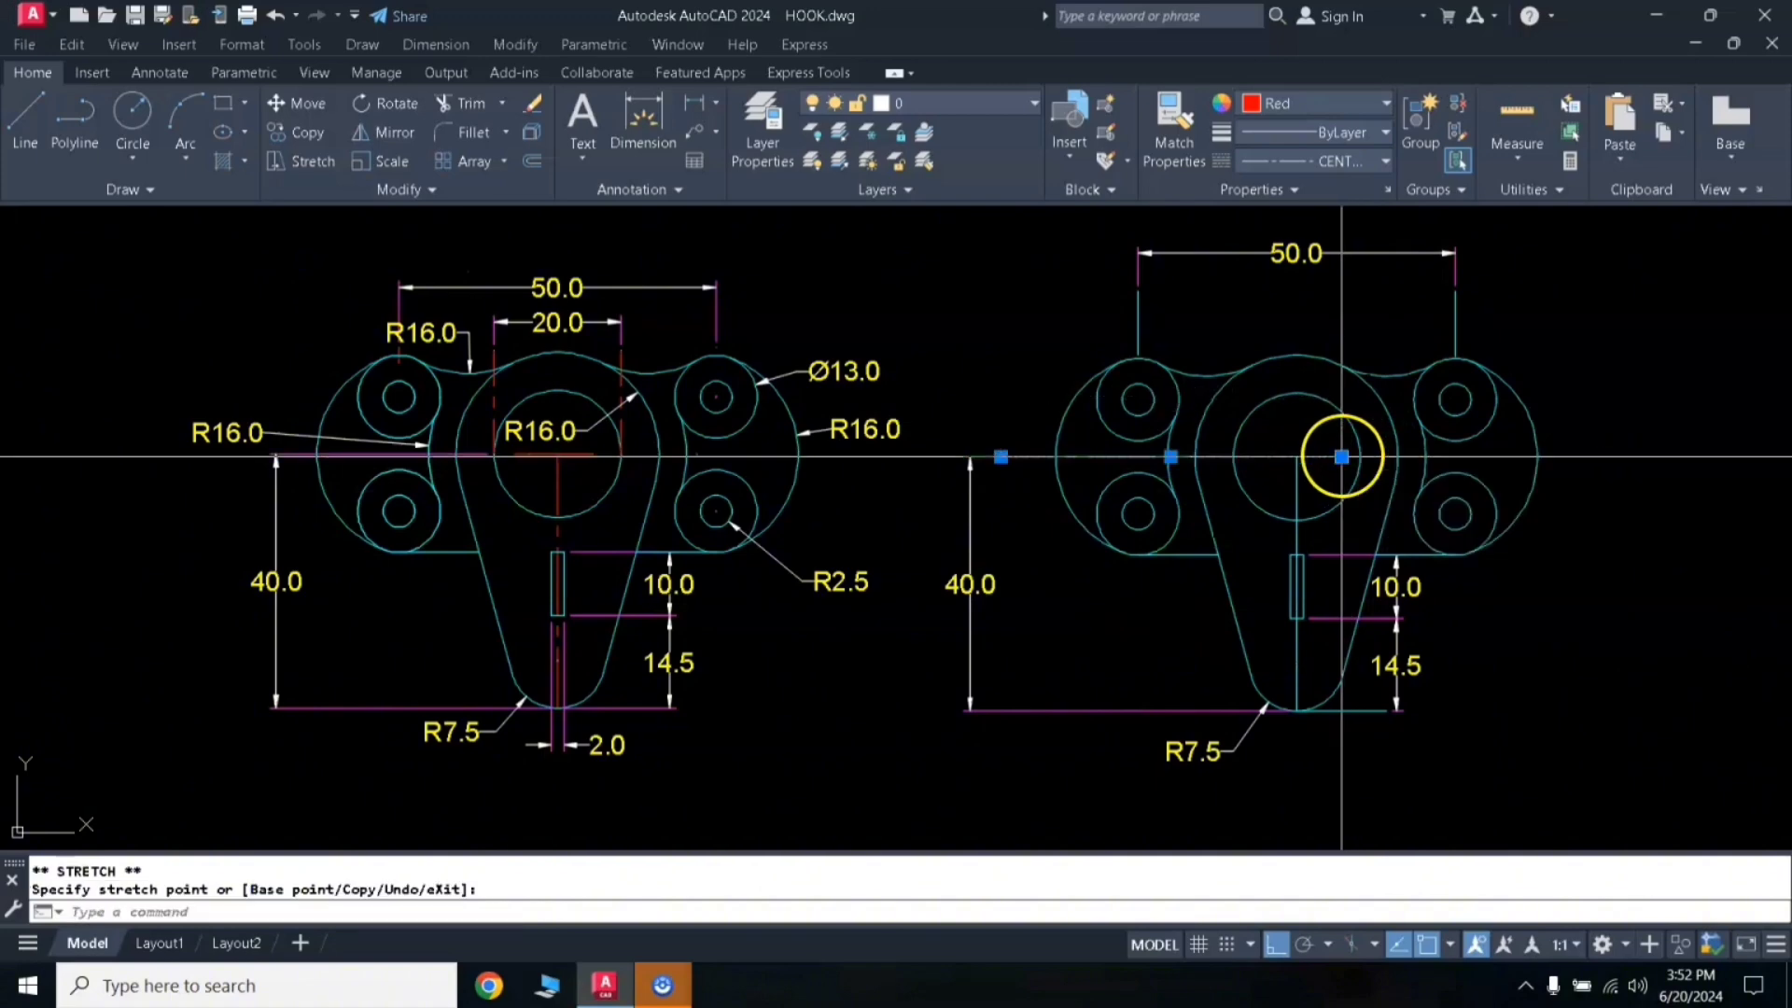
key("Escape")
key("Escape")
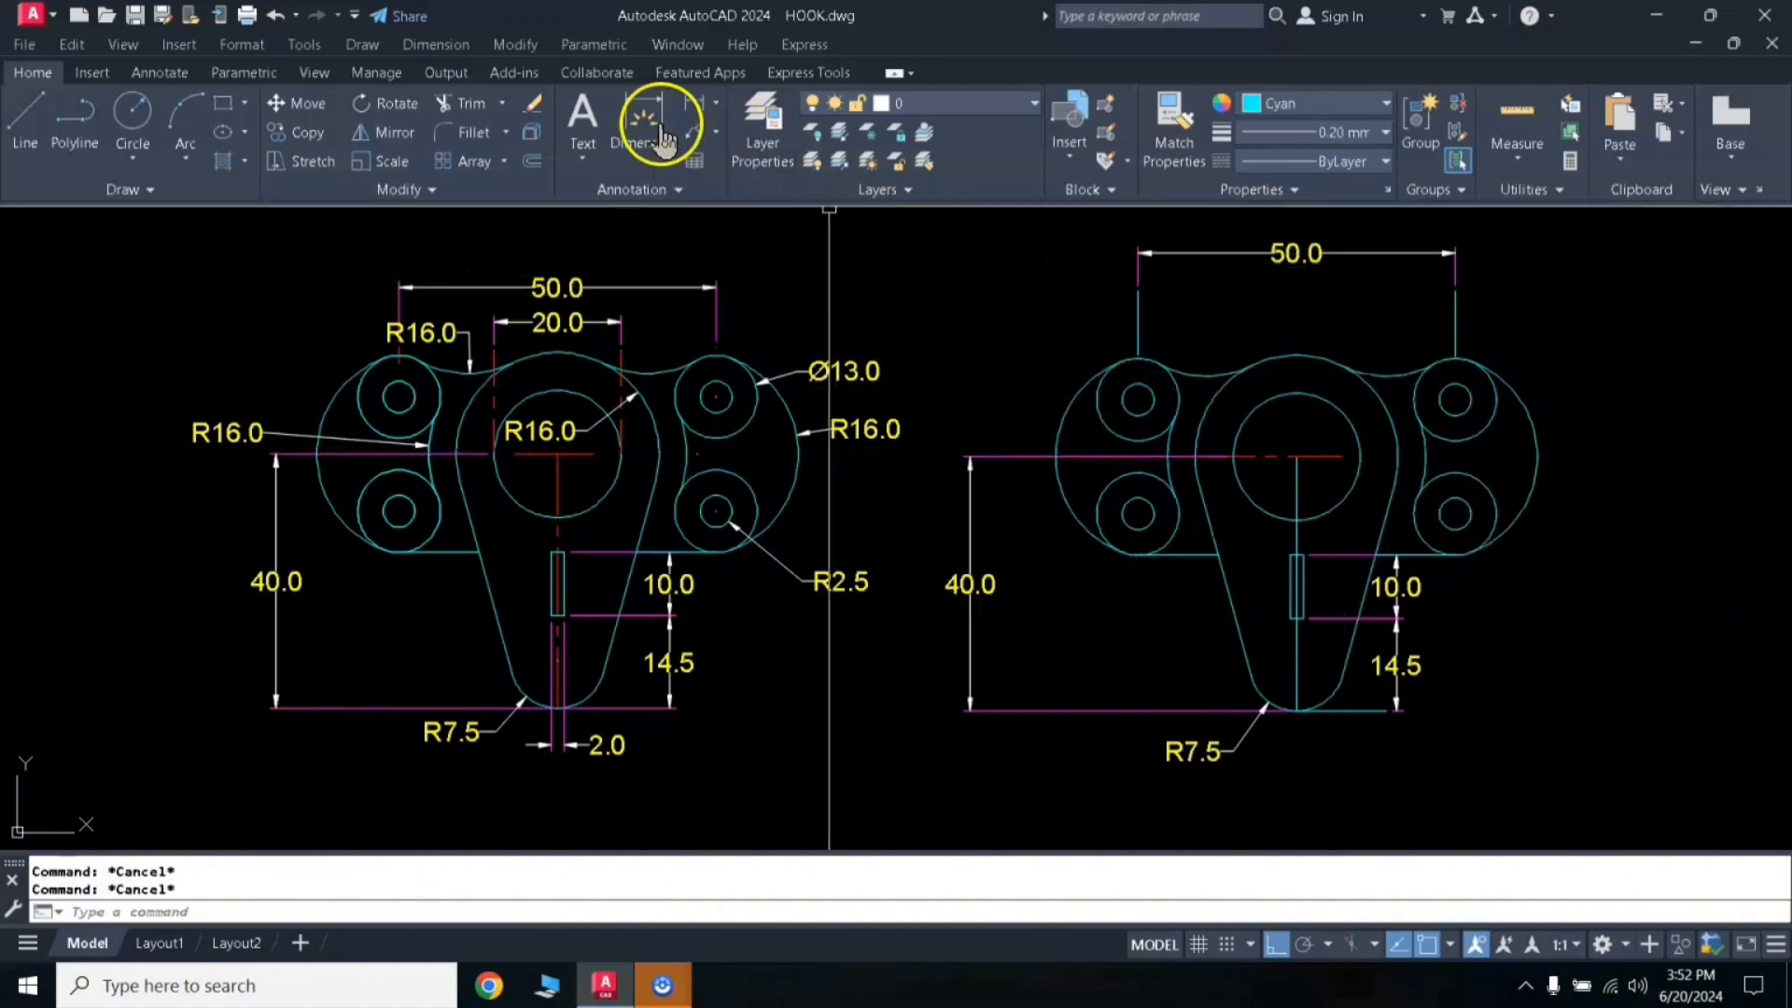
left_click(1233, 457)
left_click(1359, 456)
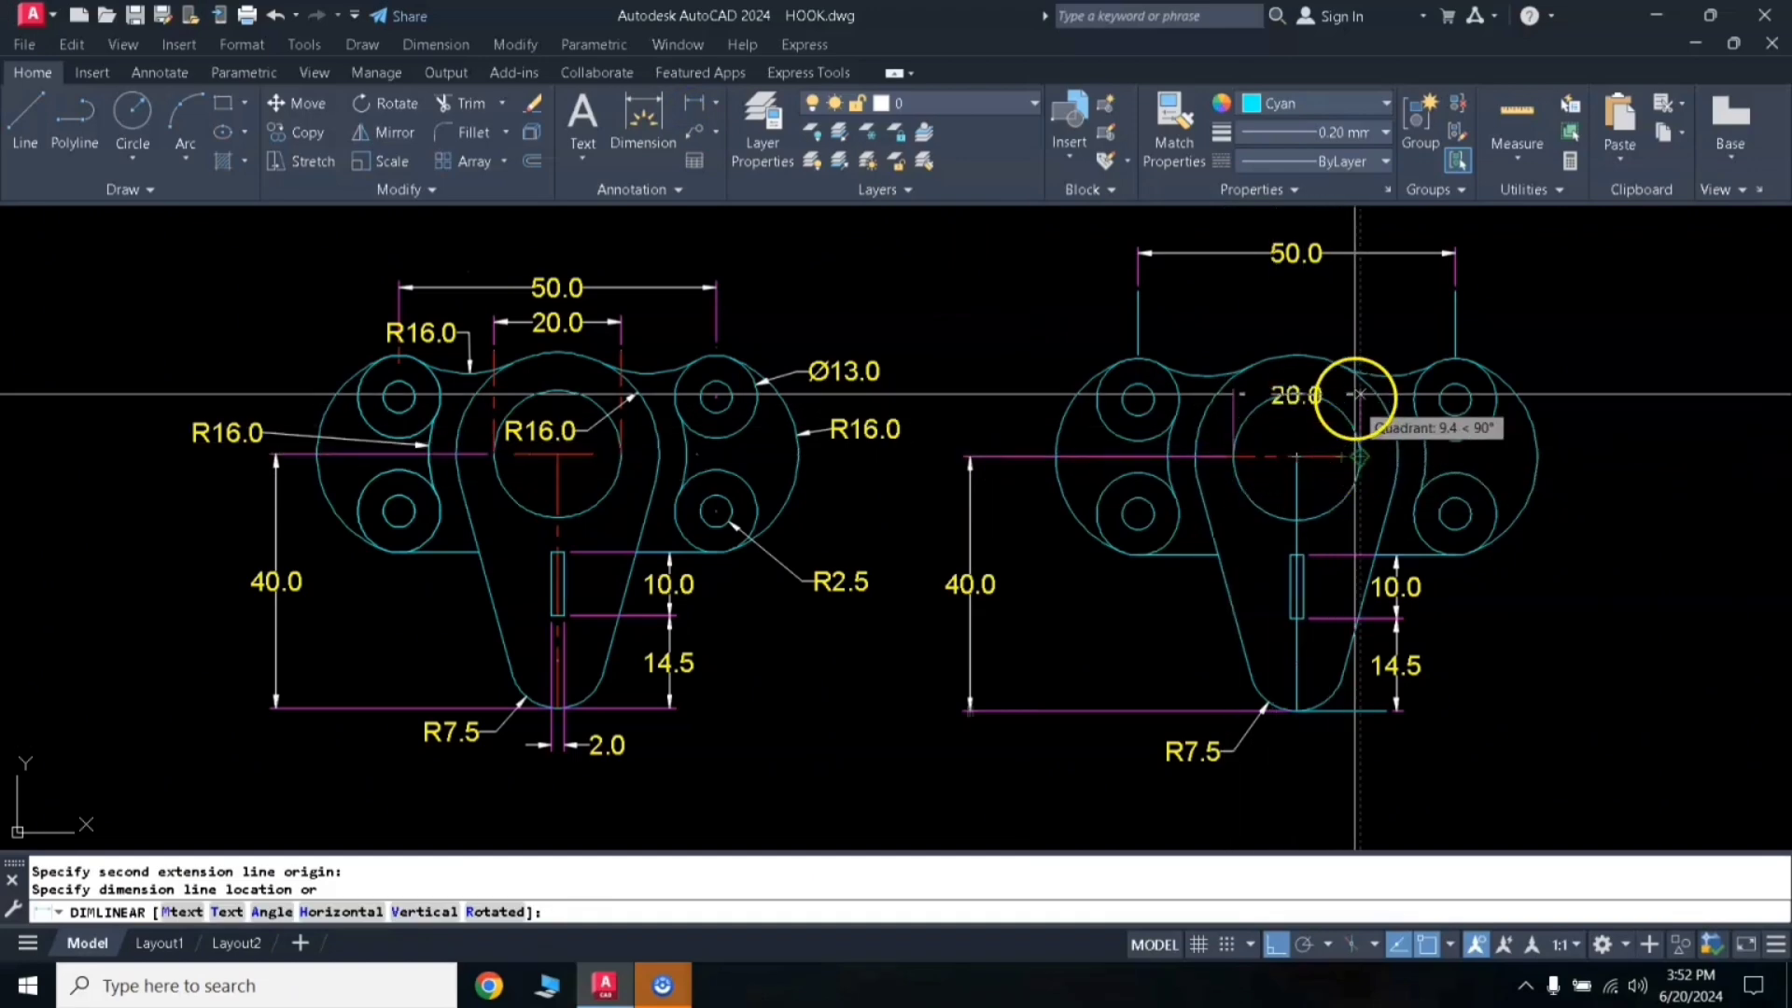
left_click(1359, 315)
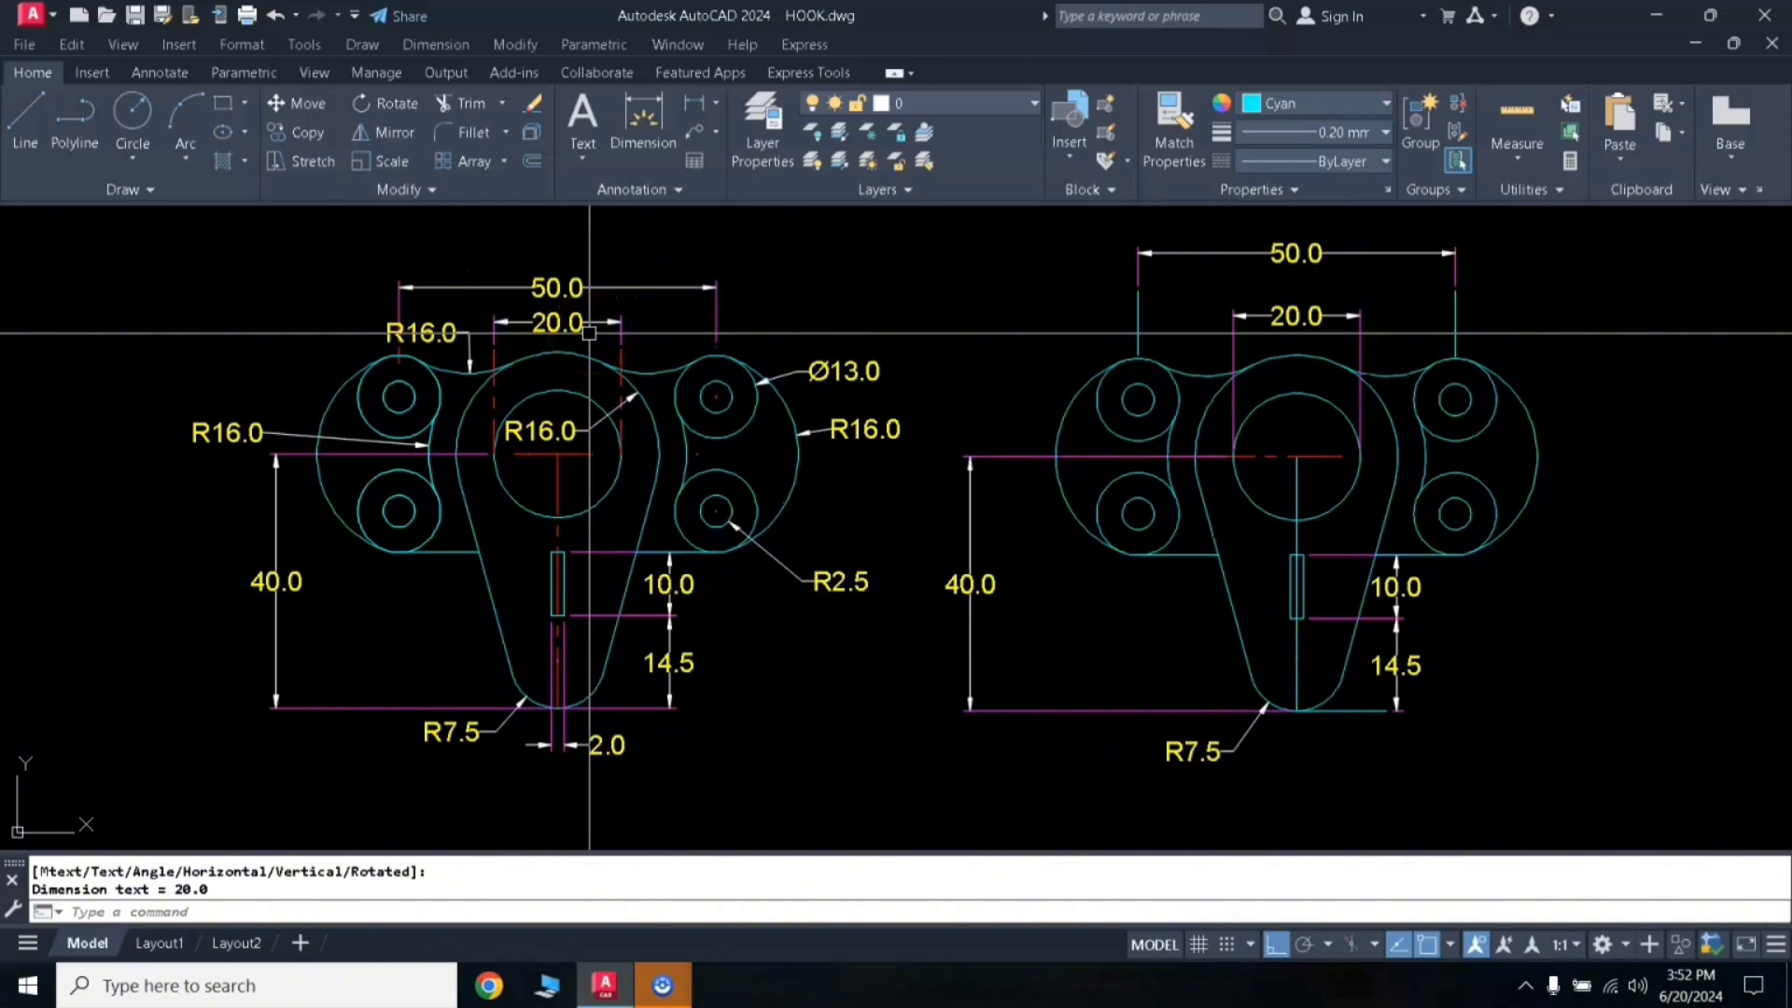
type("c")
key("Return")
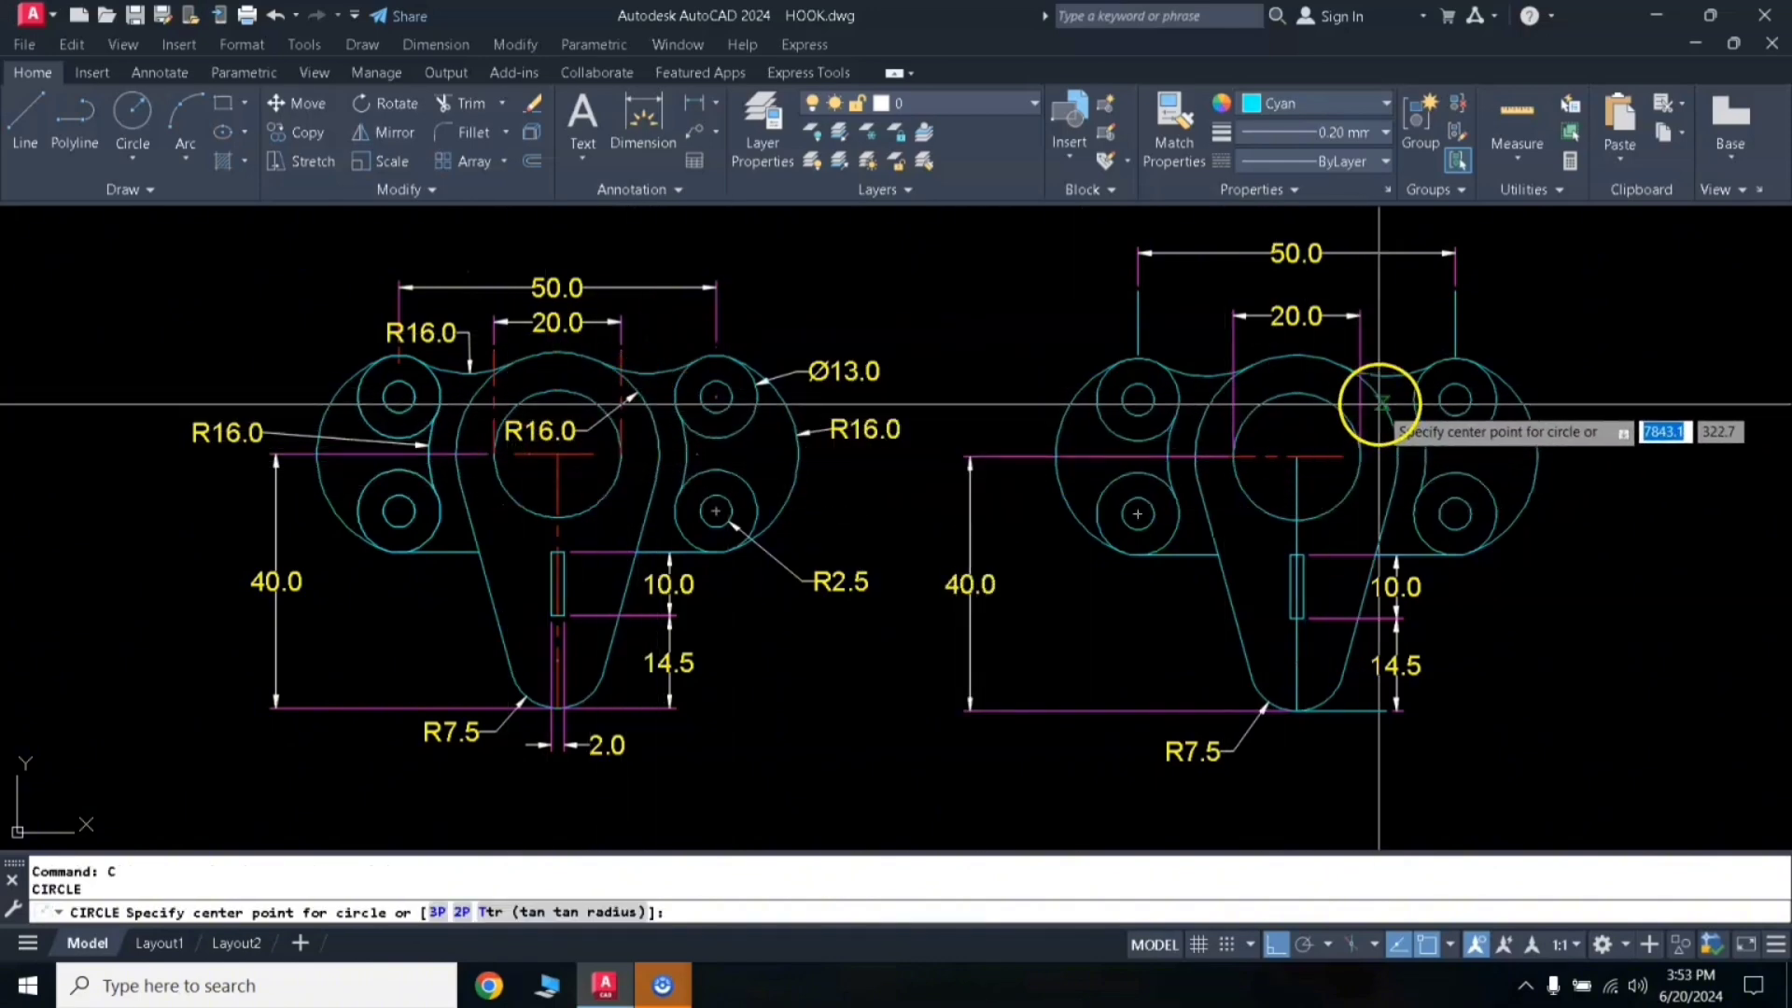
Step: Add R16.0 radius dimensions to the central circle, upper blend arc and left lobe
left_click(714, 106)
left_click(744, 353)
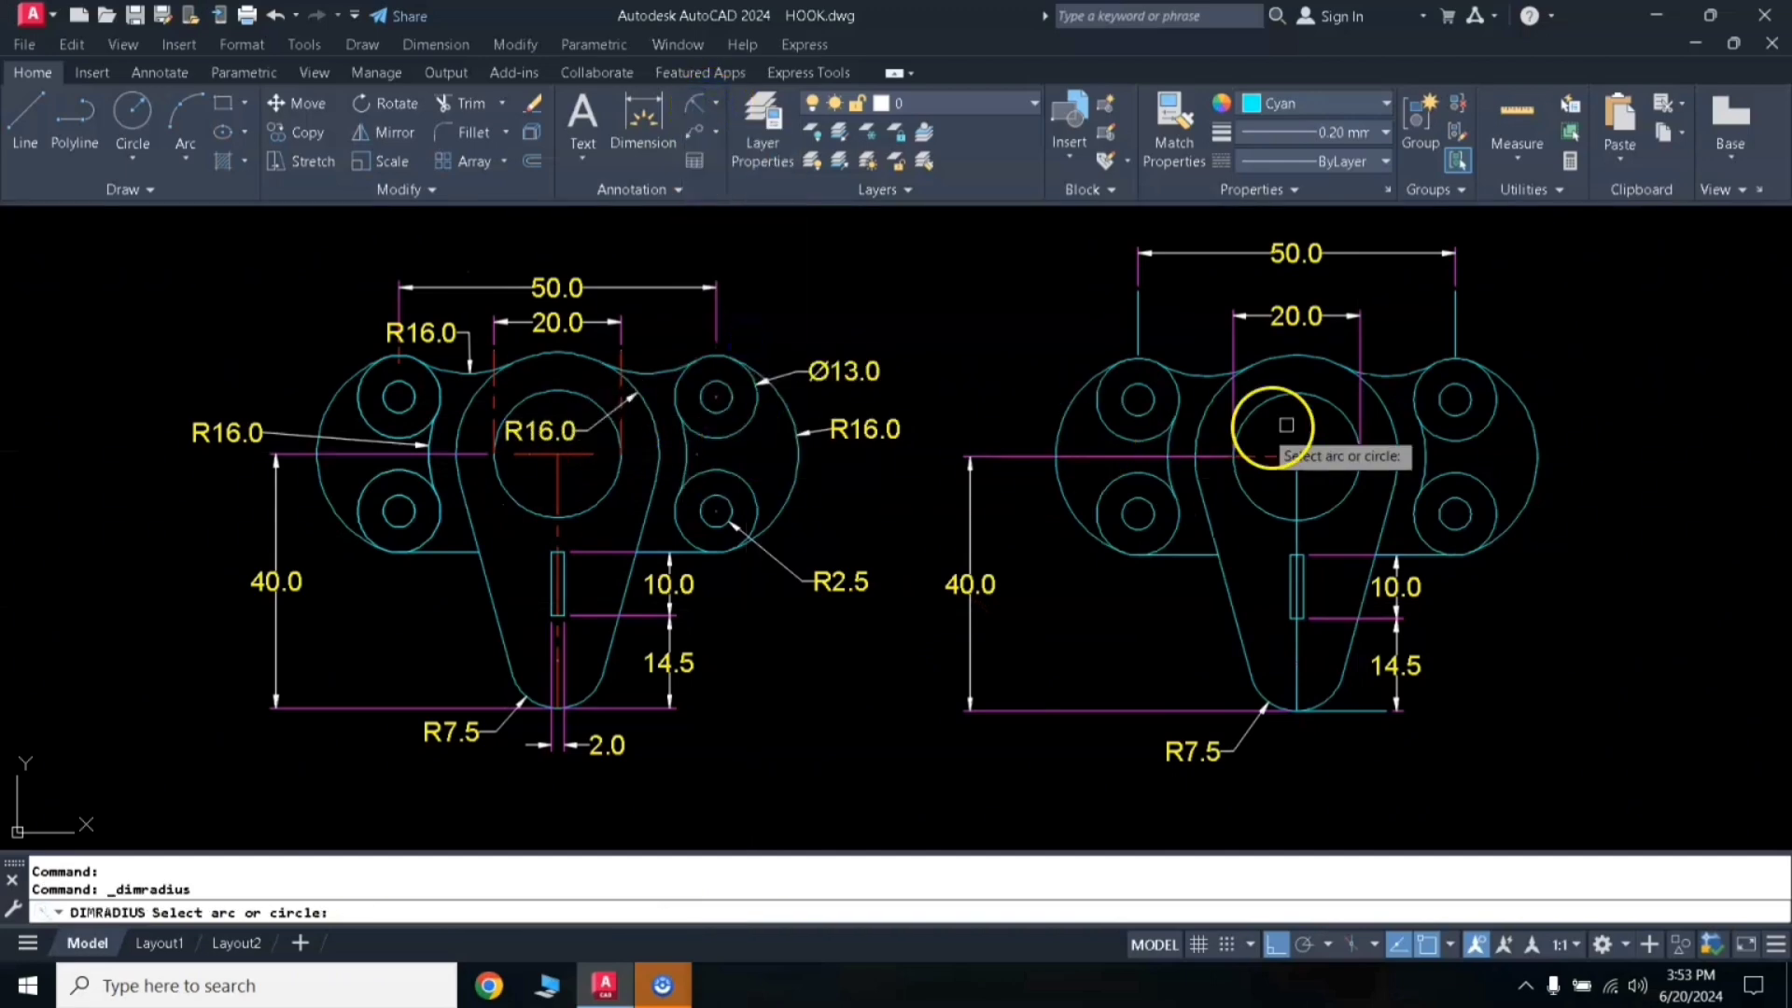
left_click(1389, 412)
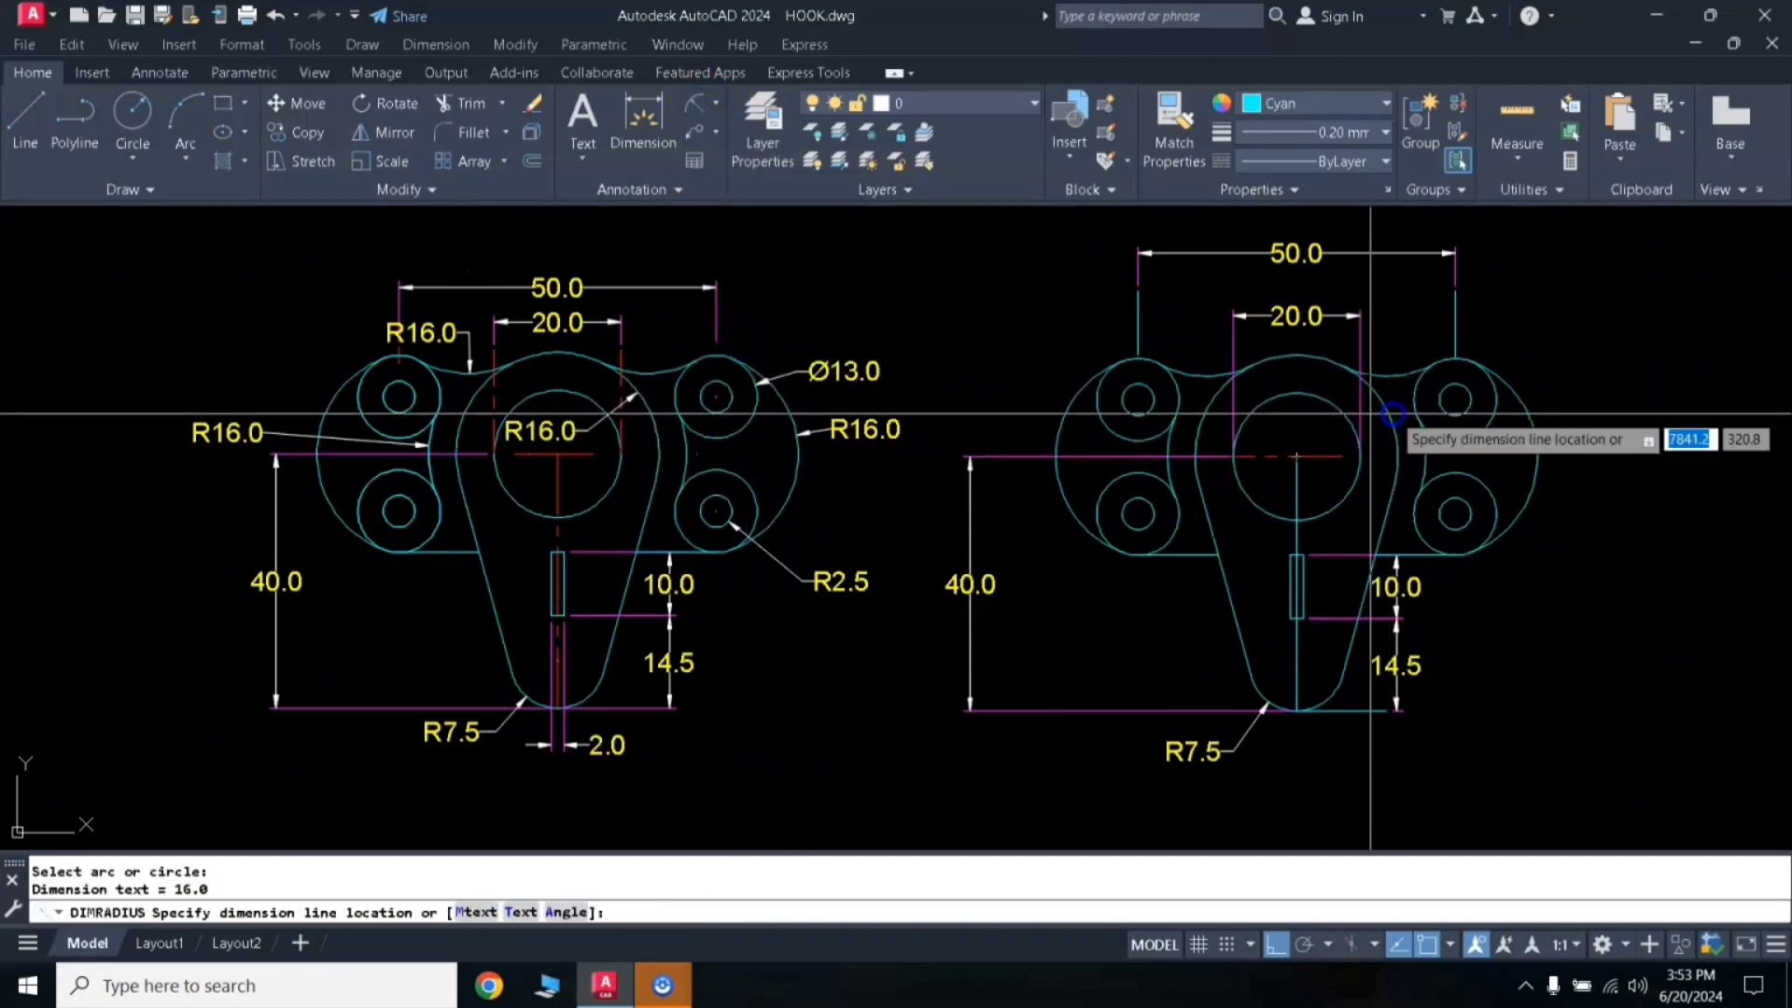
left_click(1328, 433)
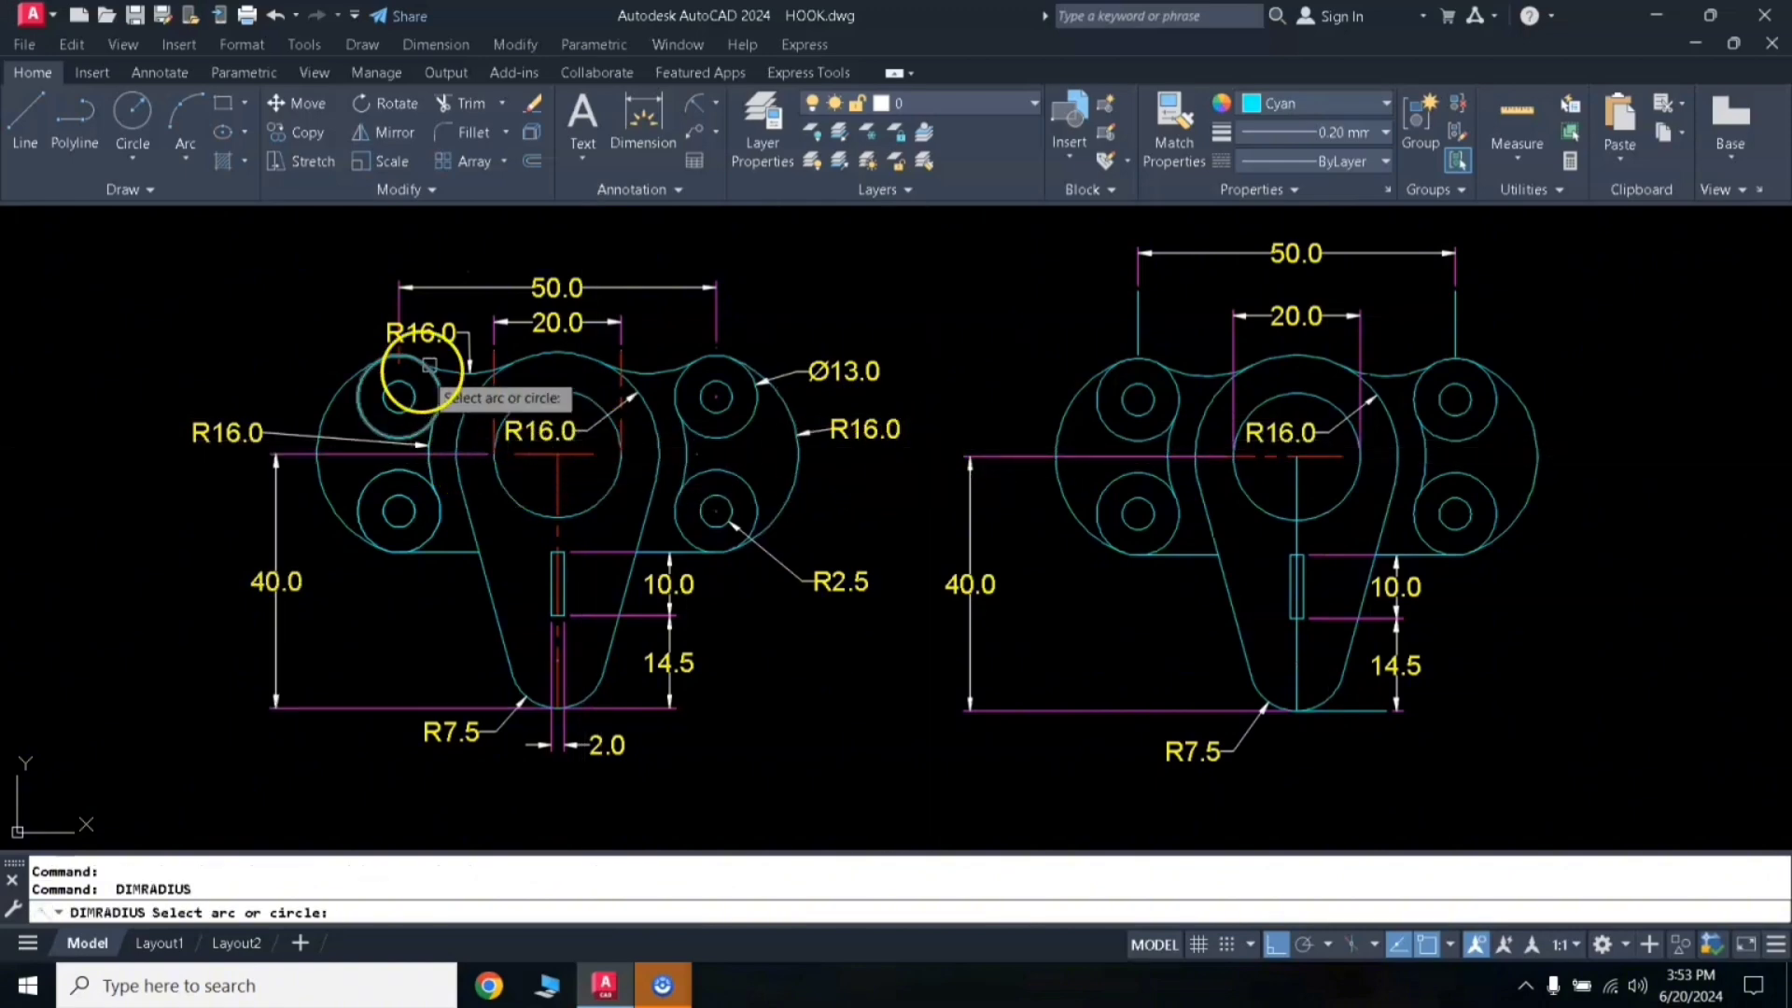
left_click(1199, 370)
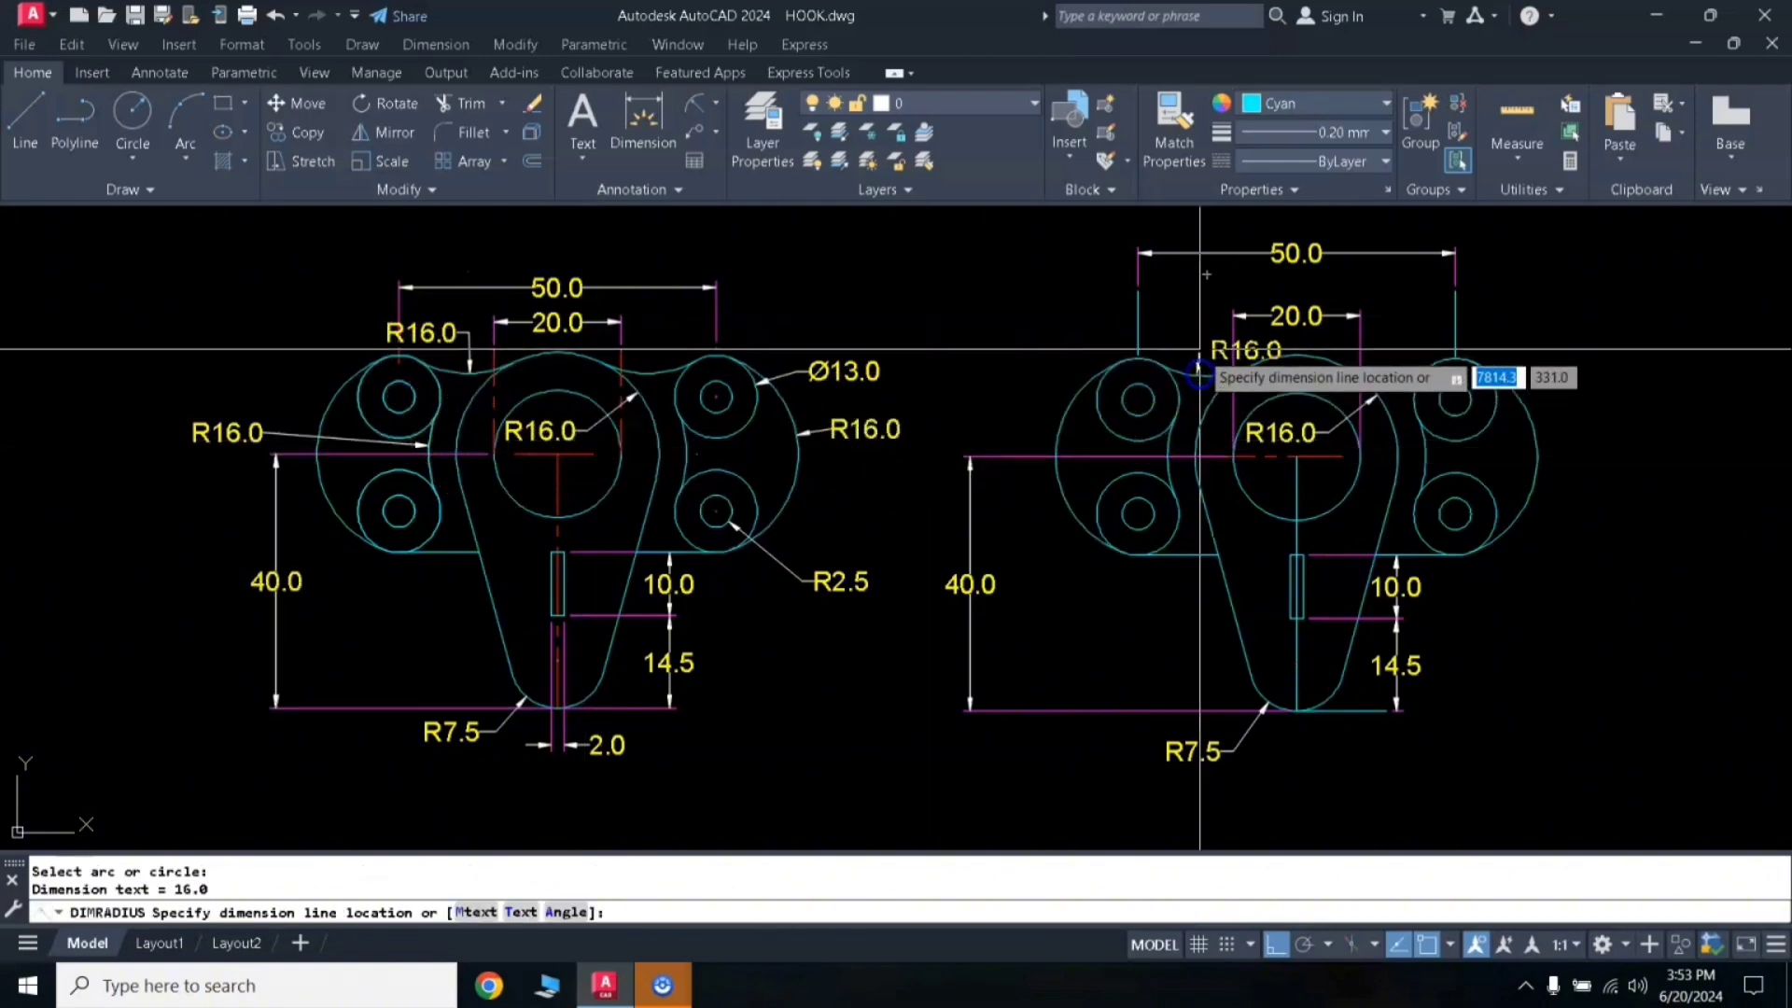
left_click(1187, 339)
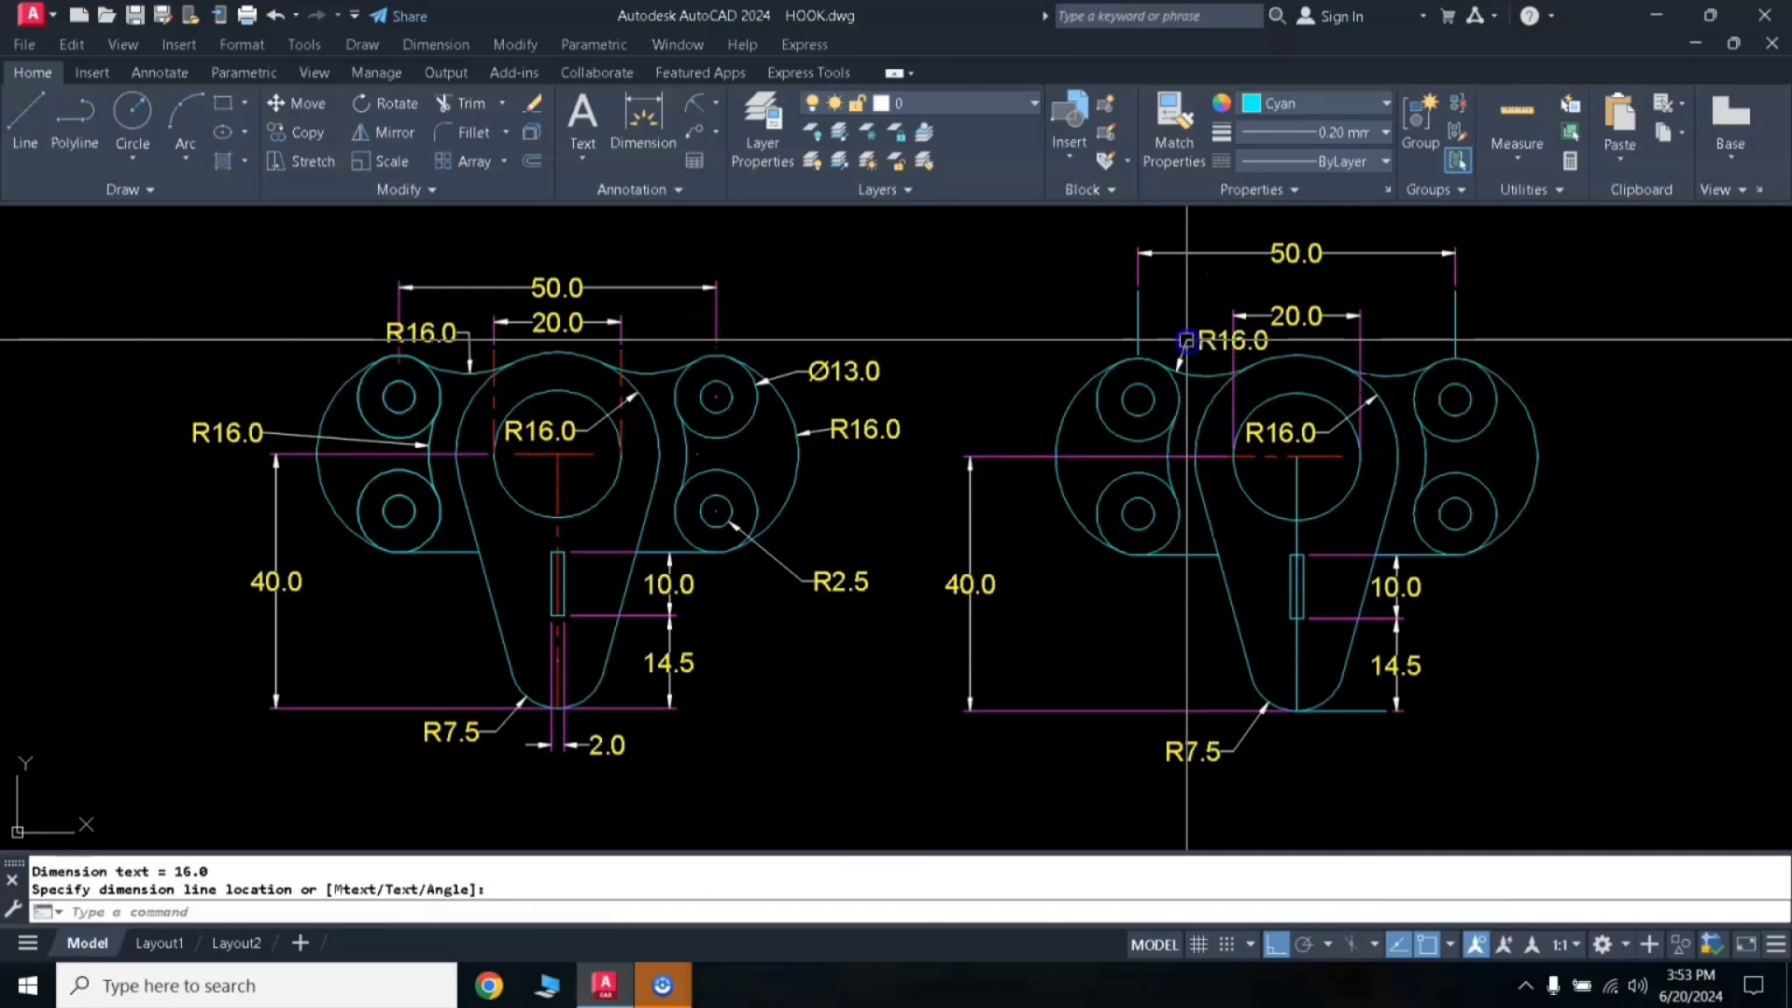
key("Return")
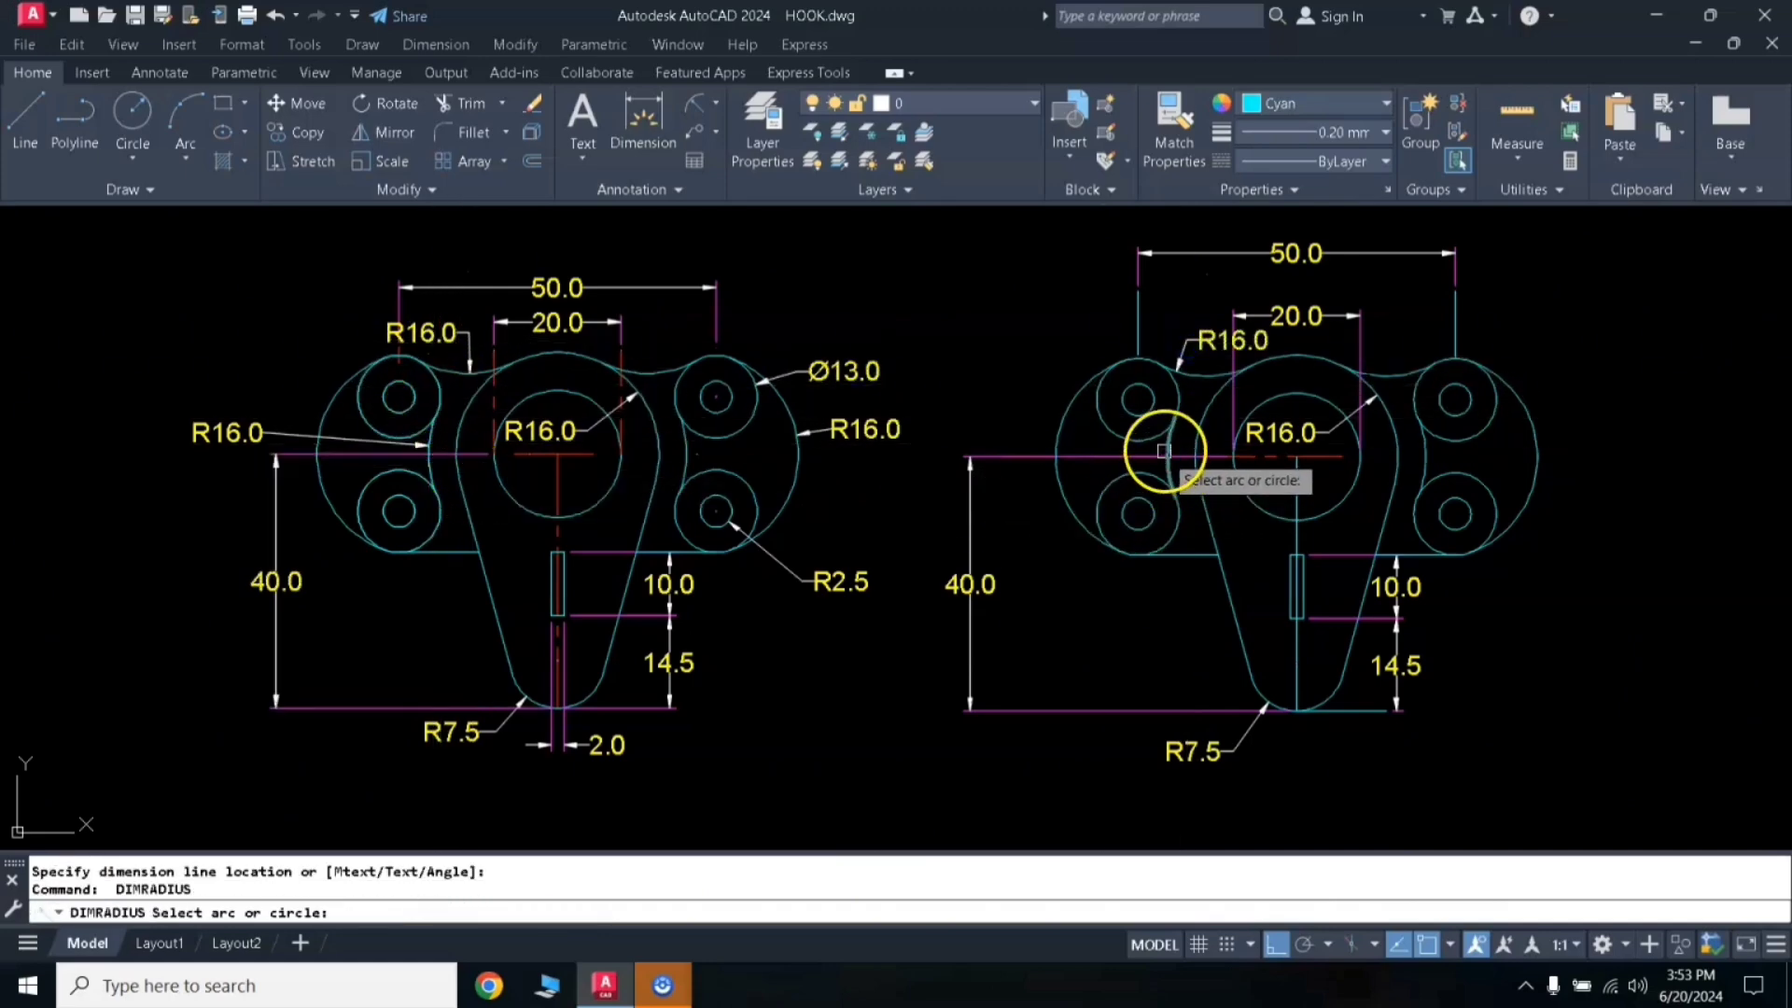
left_click(1165, 449)
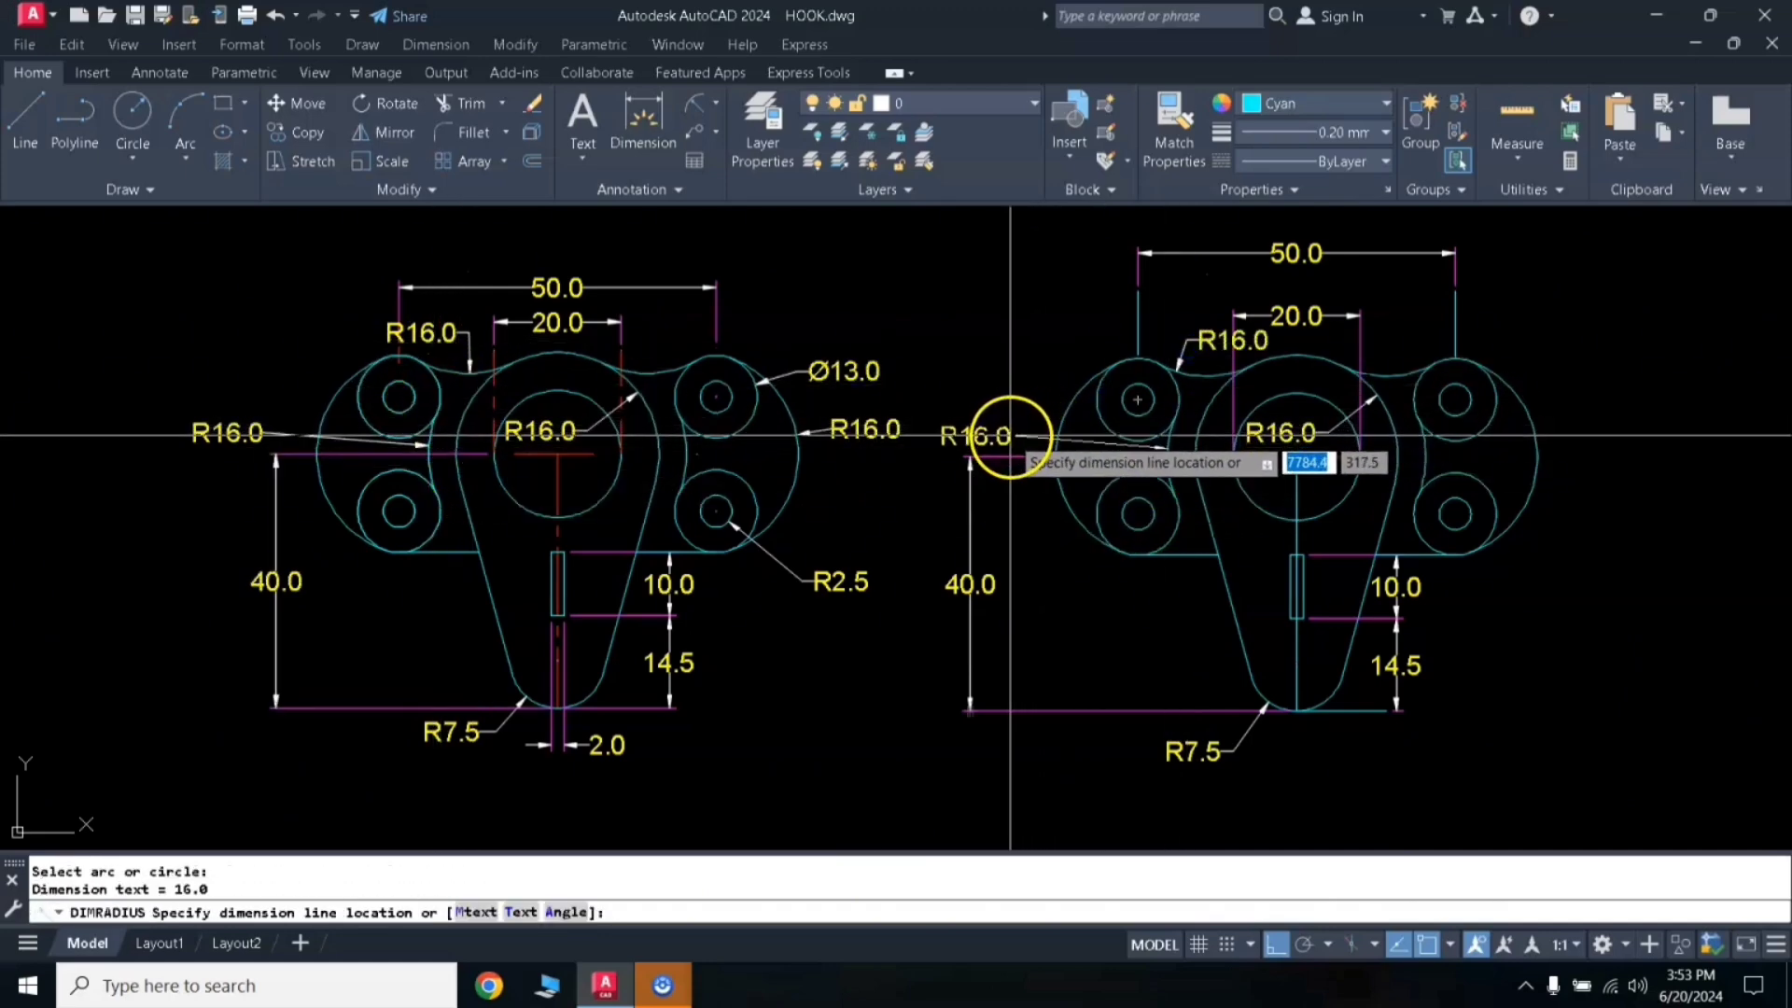
left_click(1009, 434)
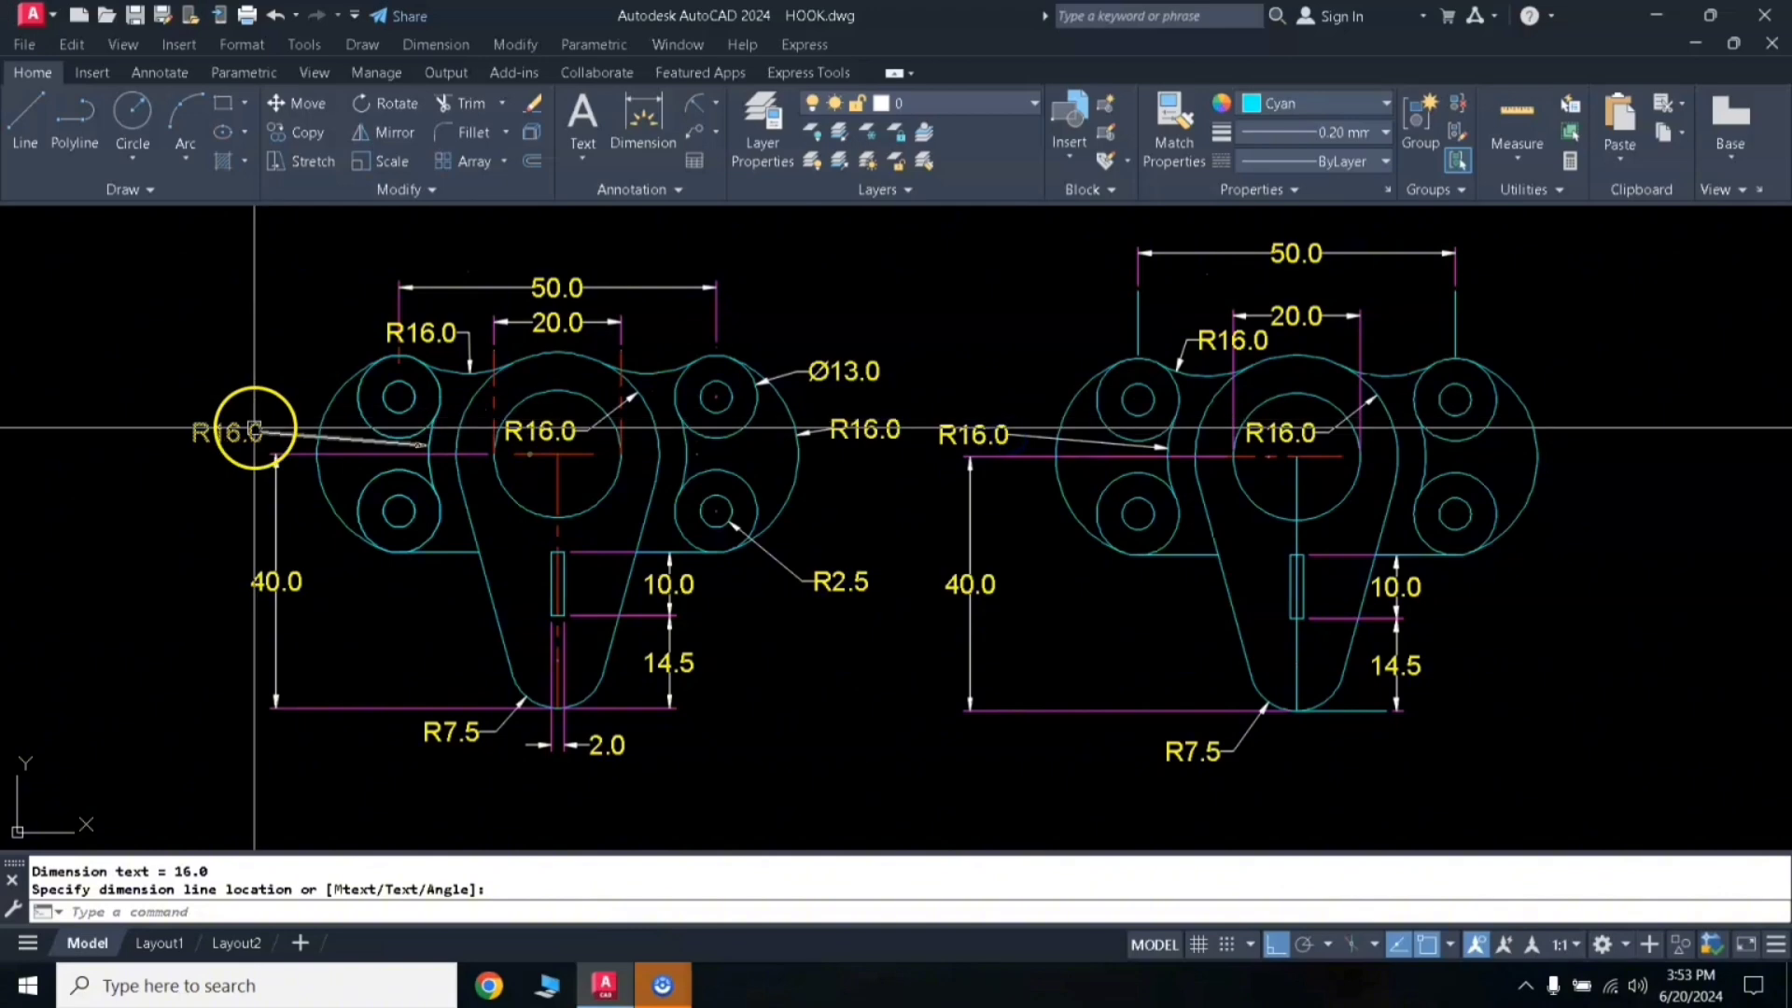
Step: Add R16.0 to the right lobe and R2.5 to the lower-right small hole
key("Return")
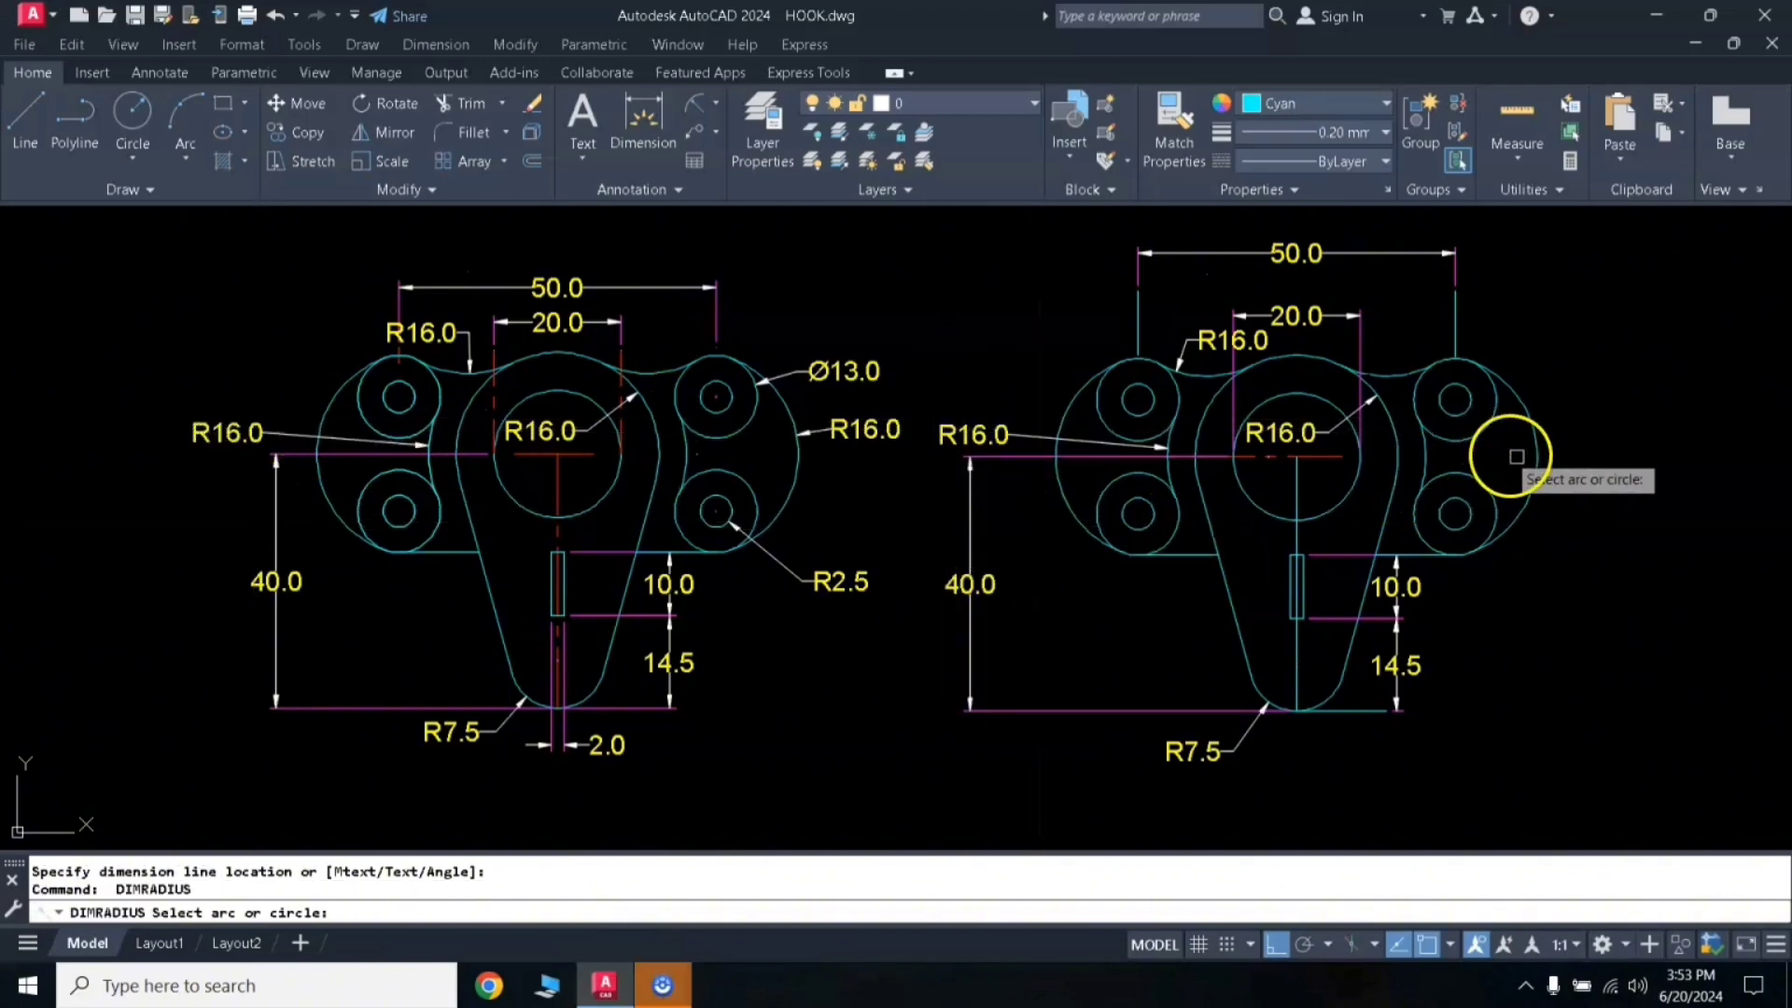
left_click(1534, 461)
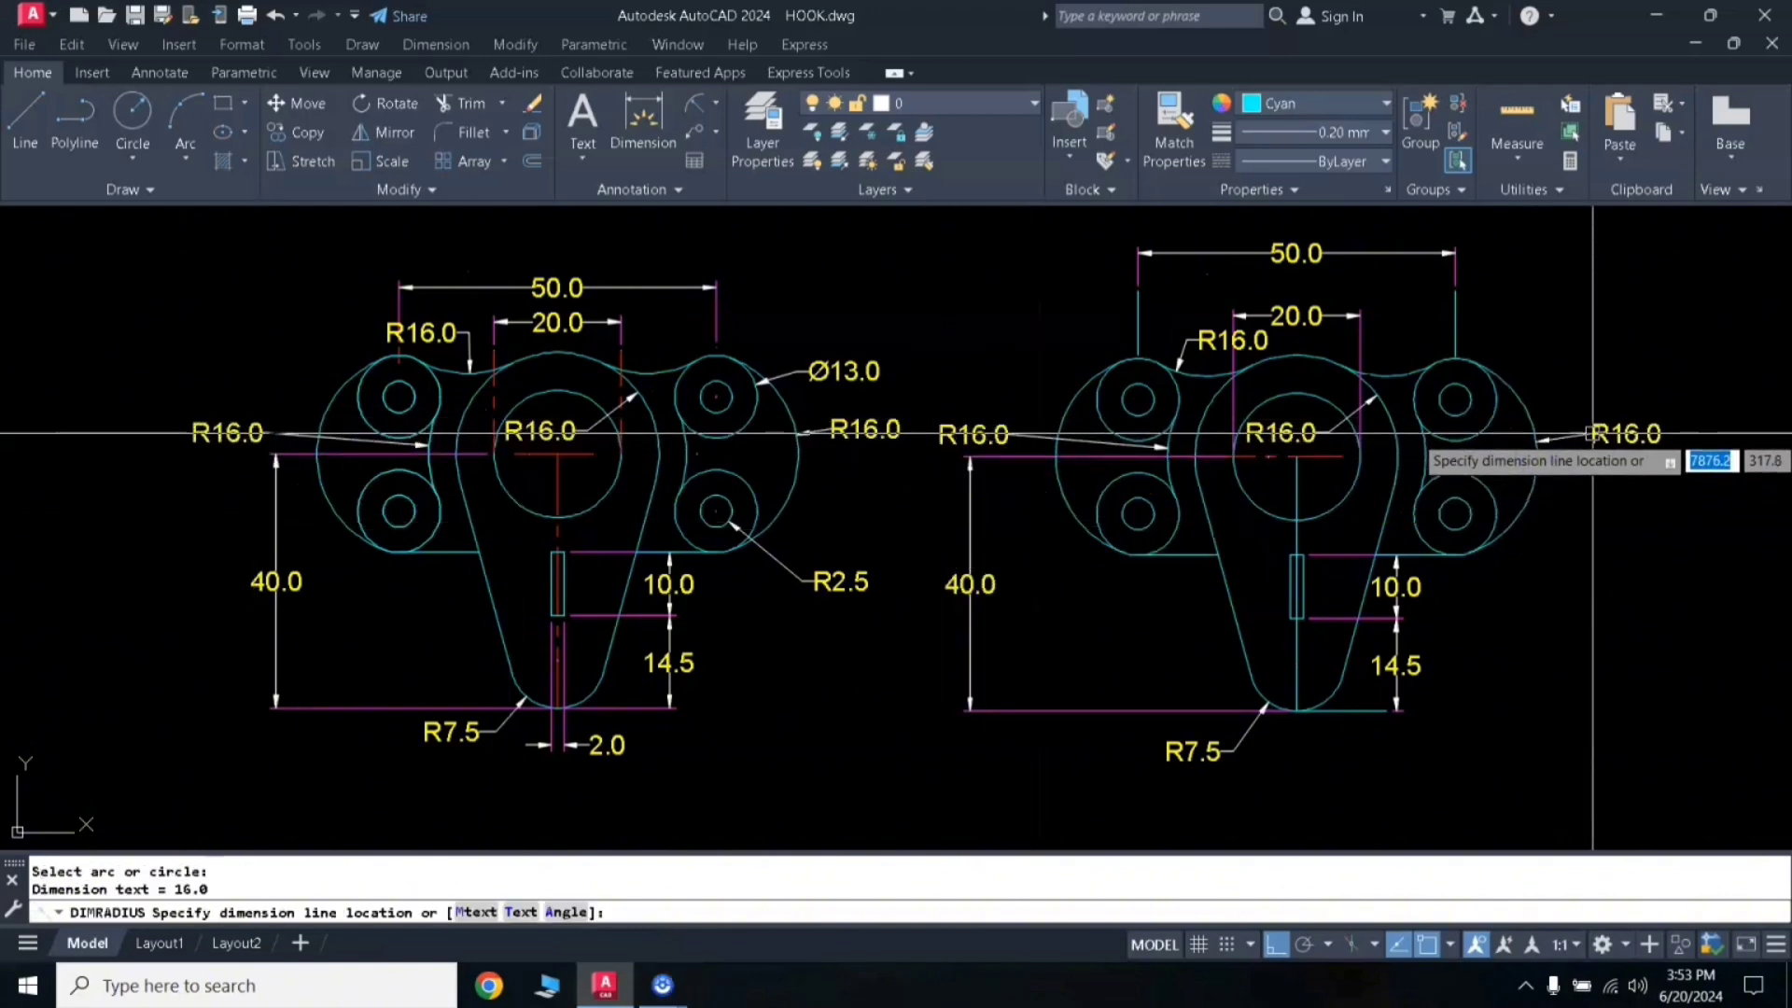
key("Return")
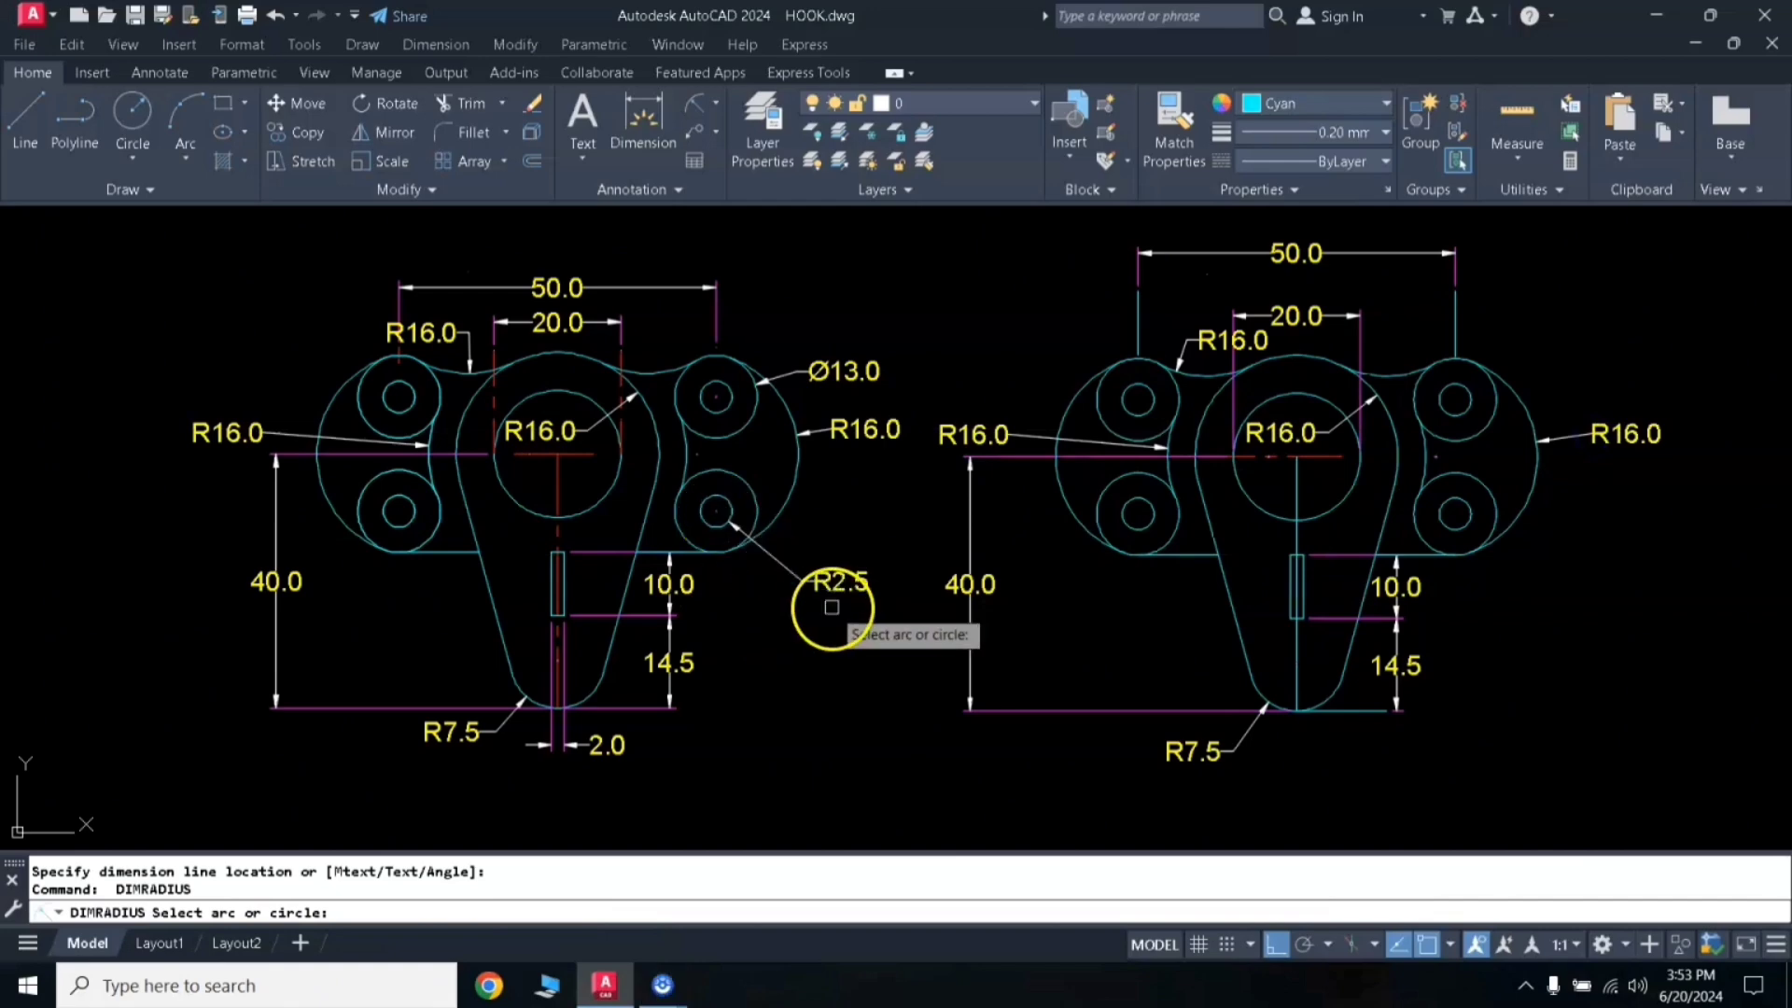
left_click(1454, 515)
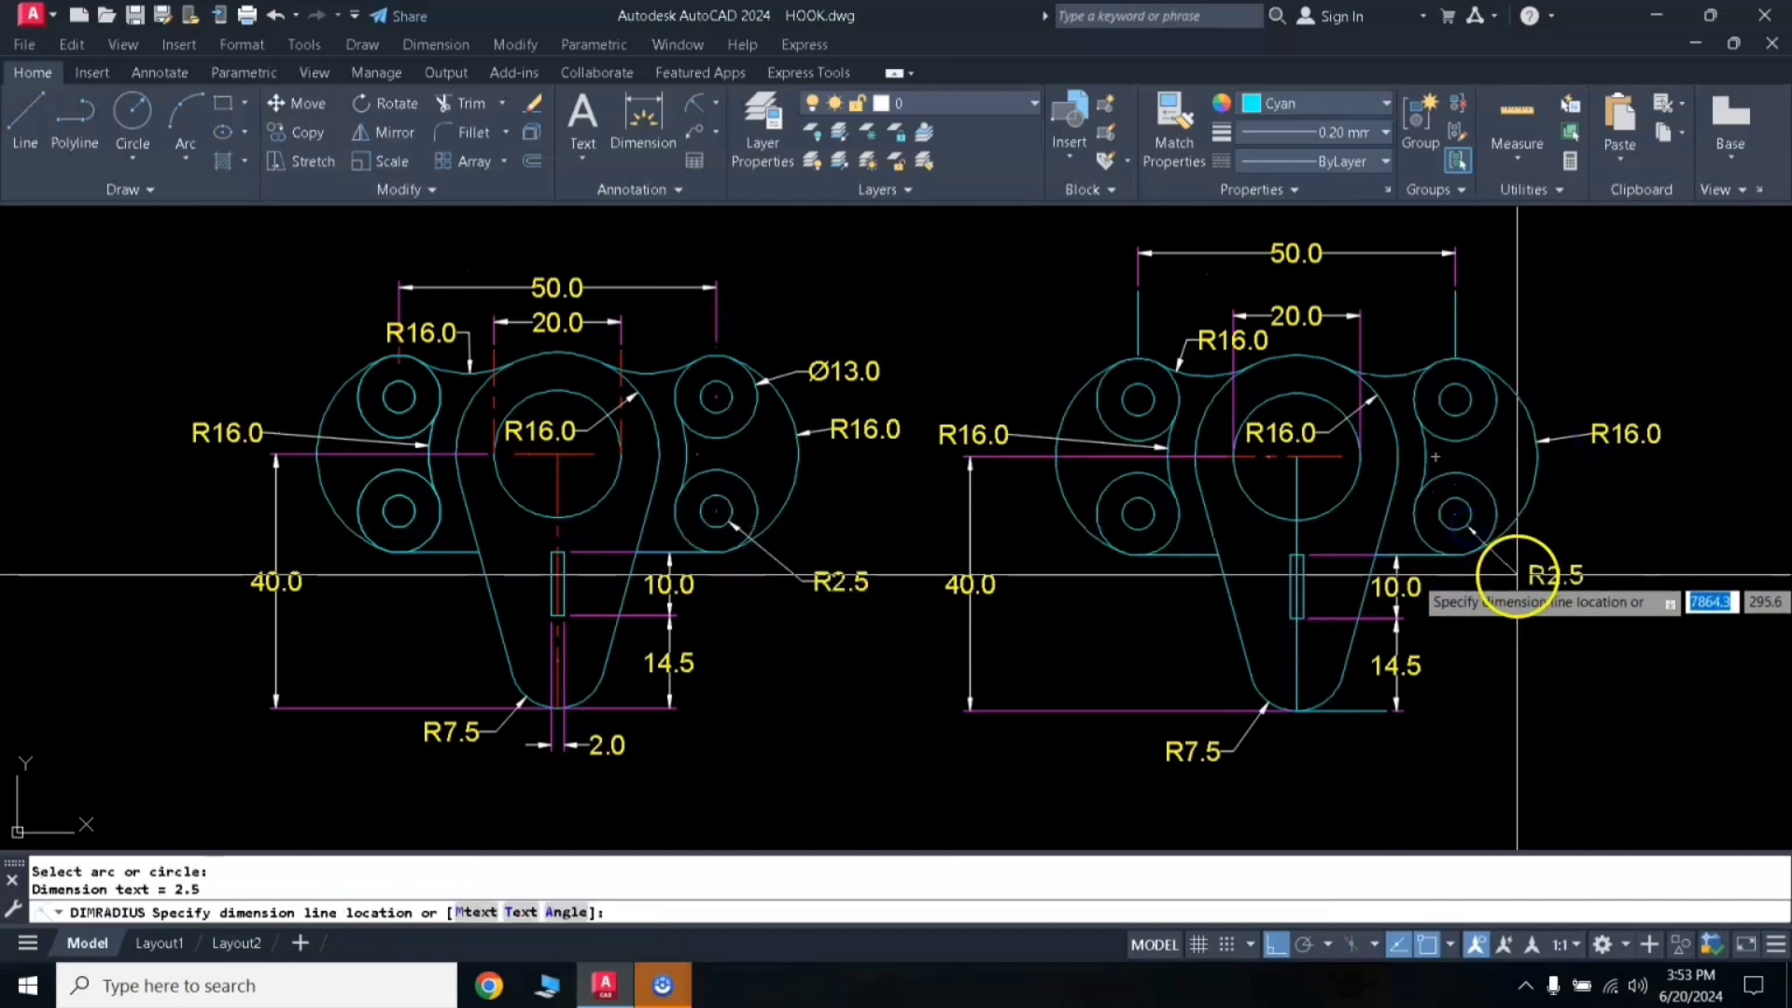
left_click(1531, 571)
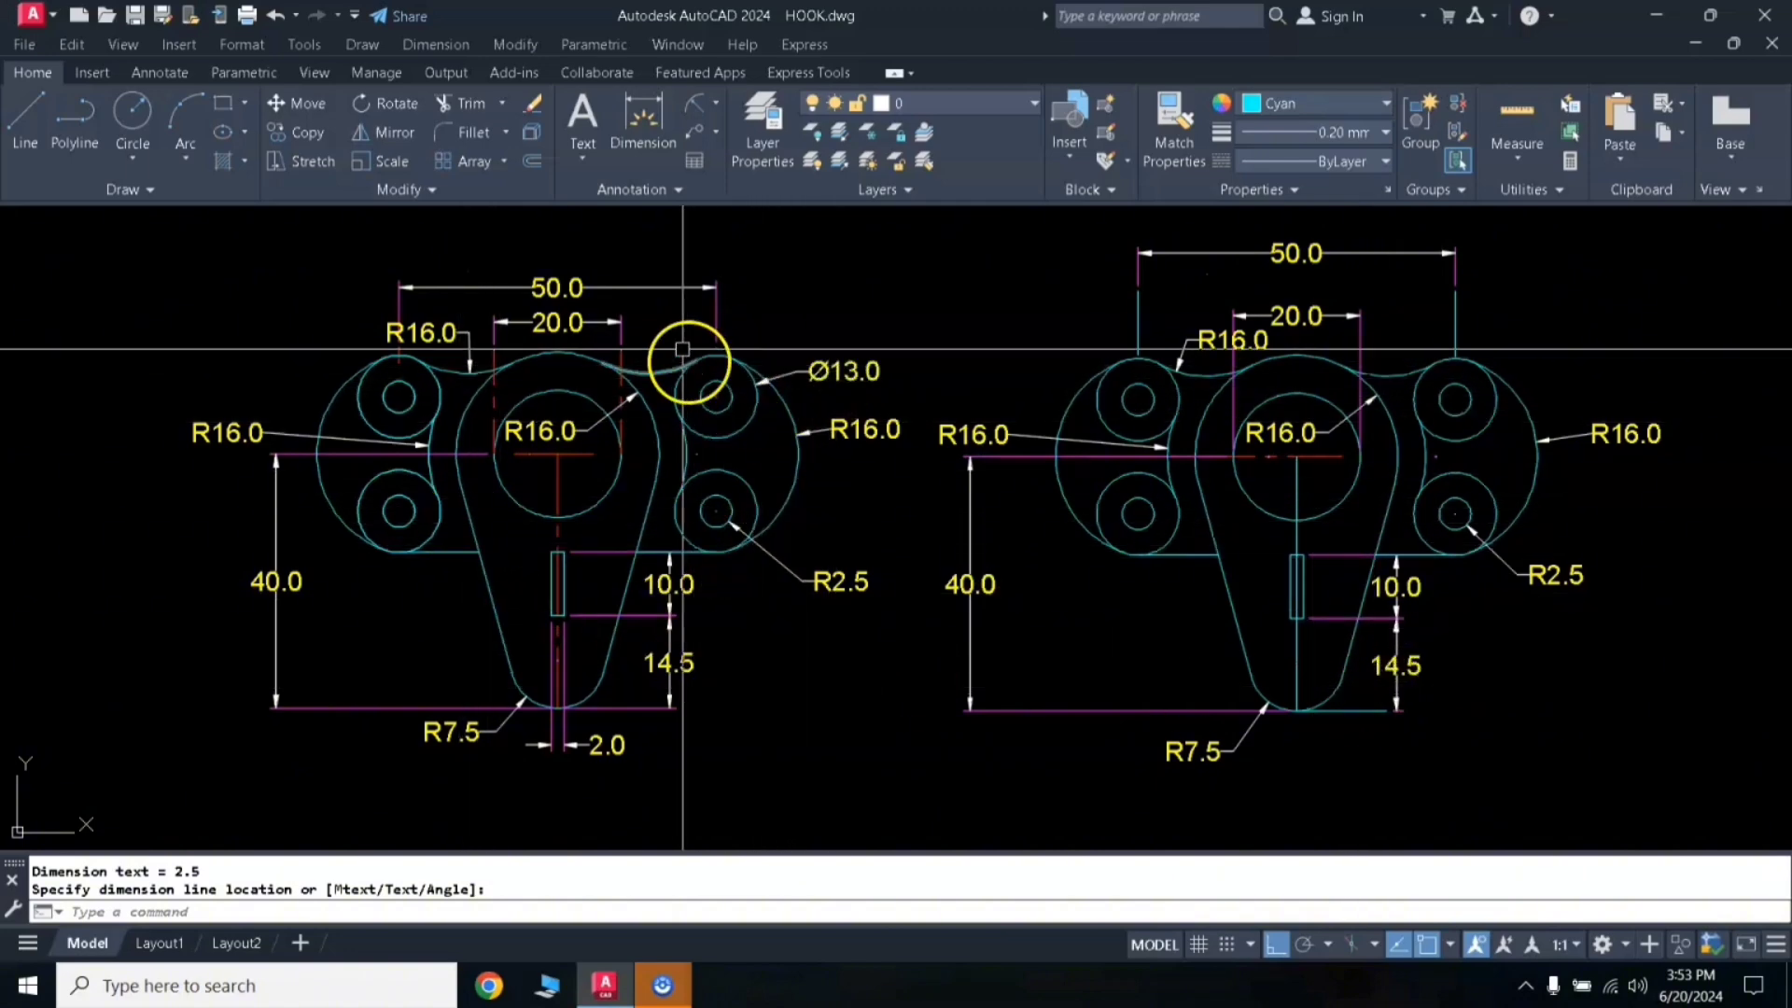
left_click(718, 105)
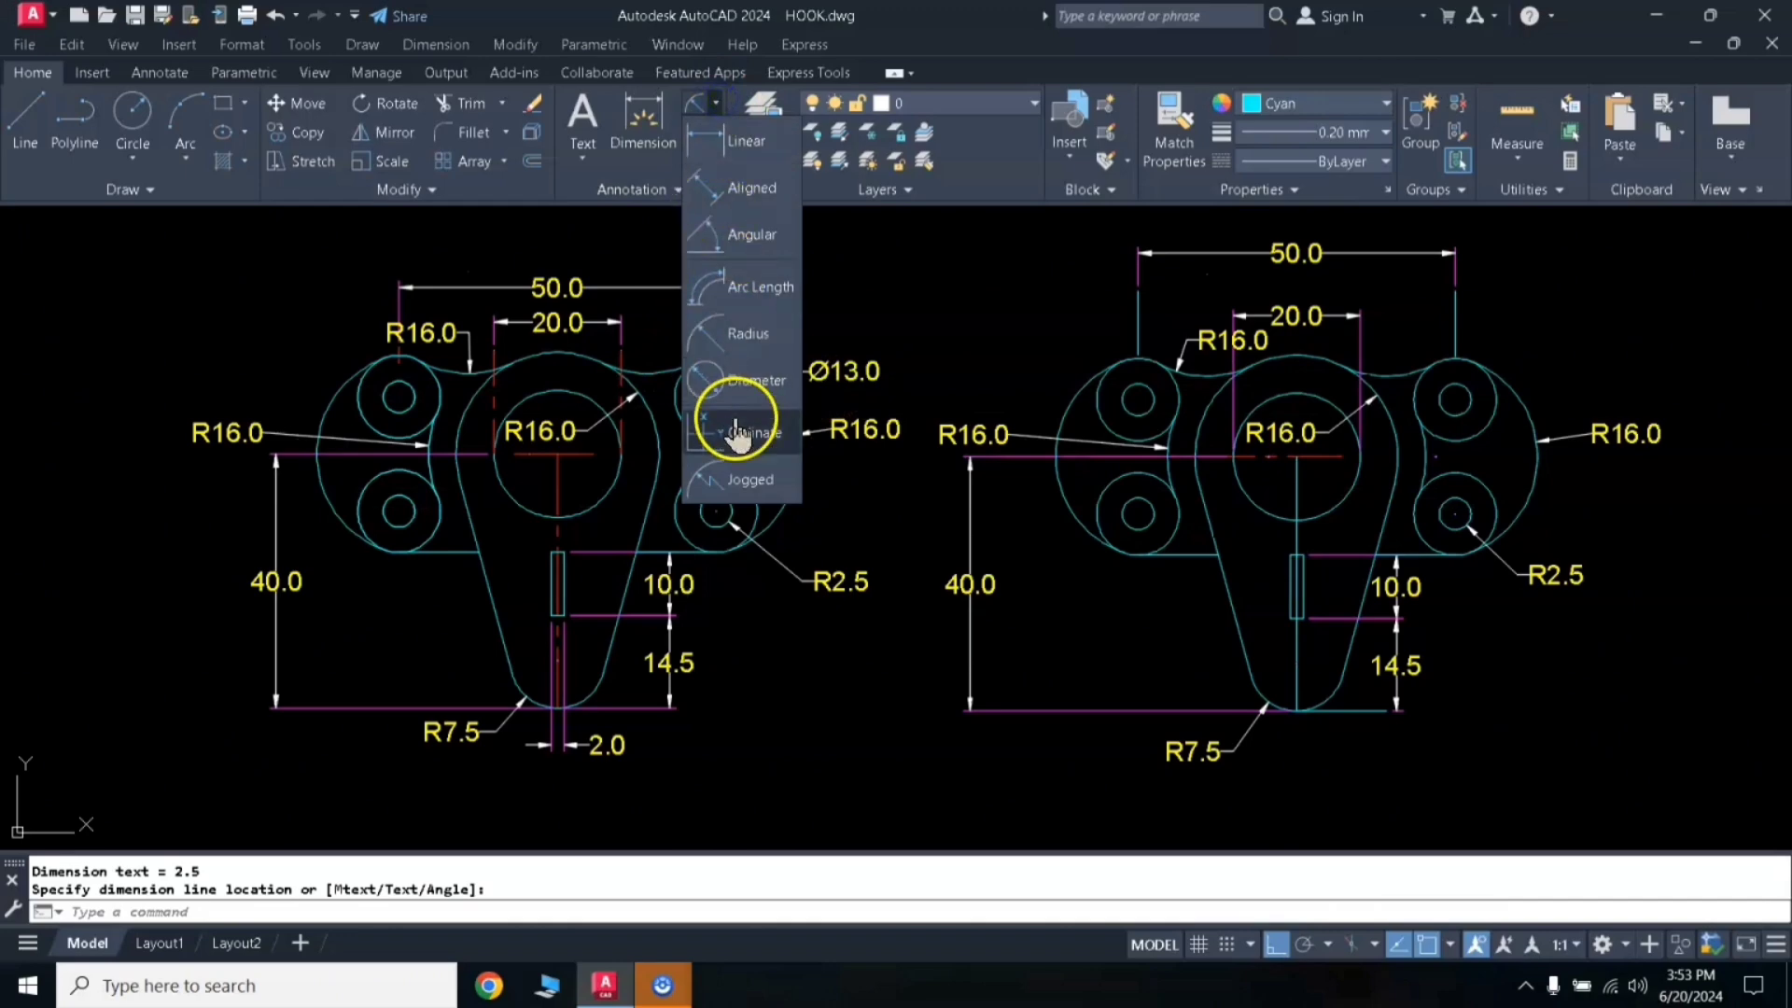
Step: Dimension the upper-right lobe circle as Ø13.0 and the slot width as 2.0
left_click(748, 391)
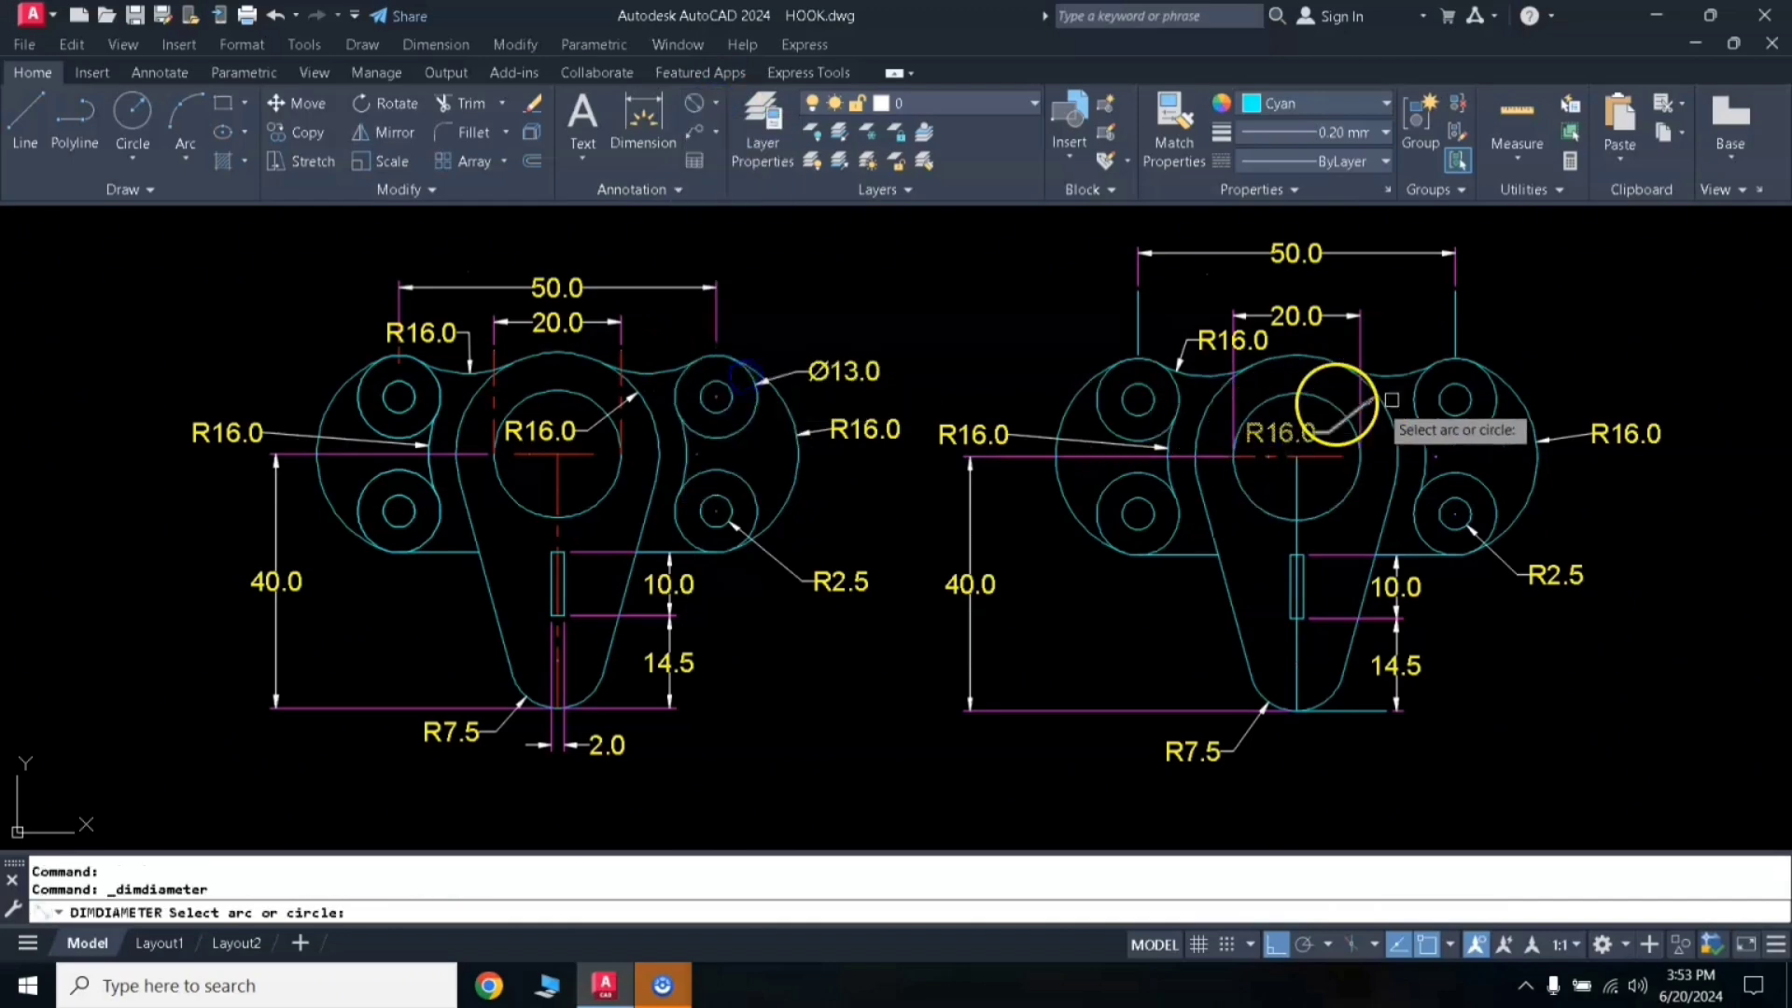
left_click(1497, 411)
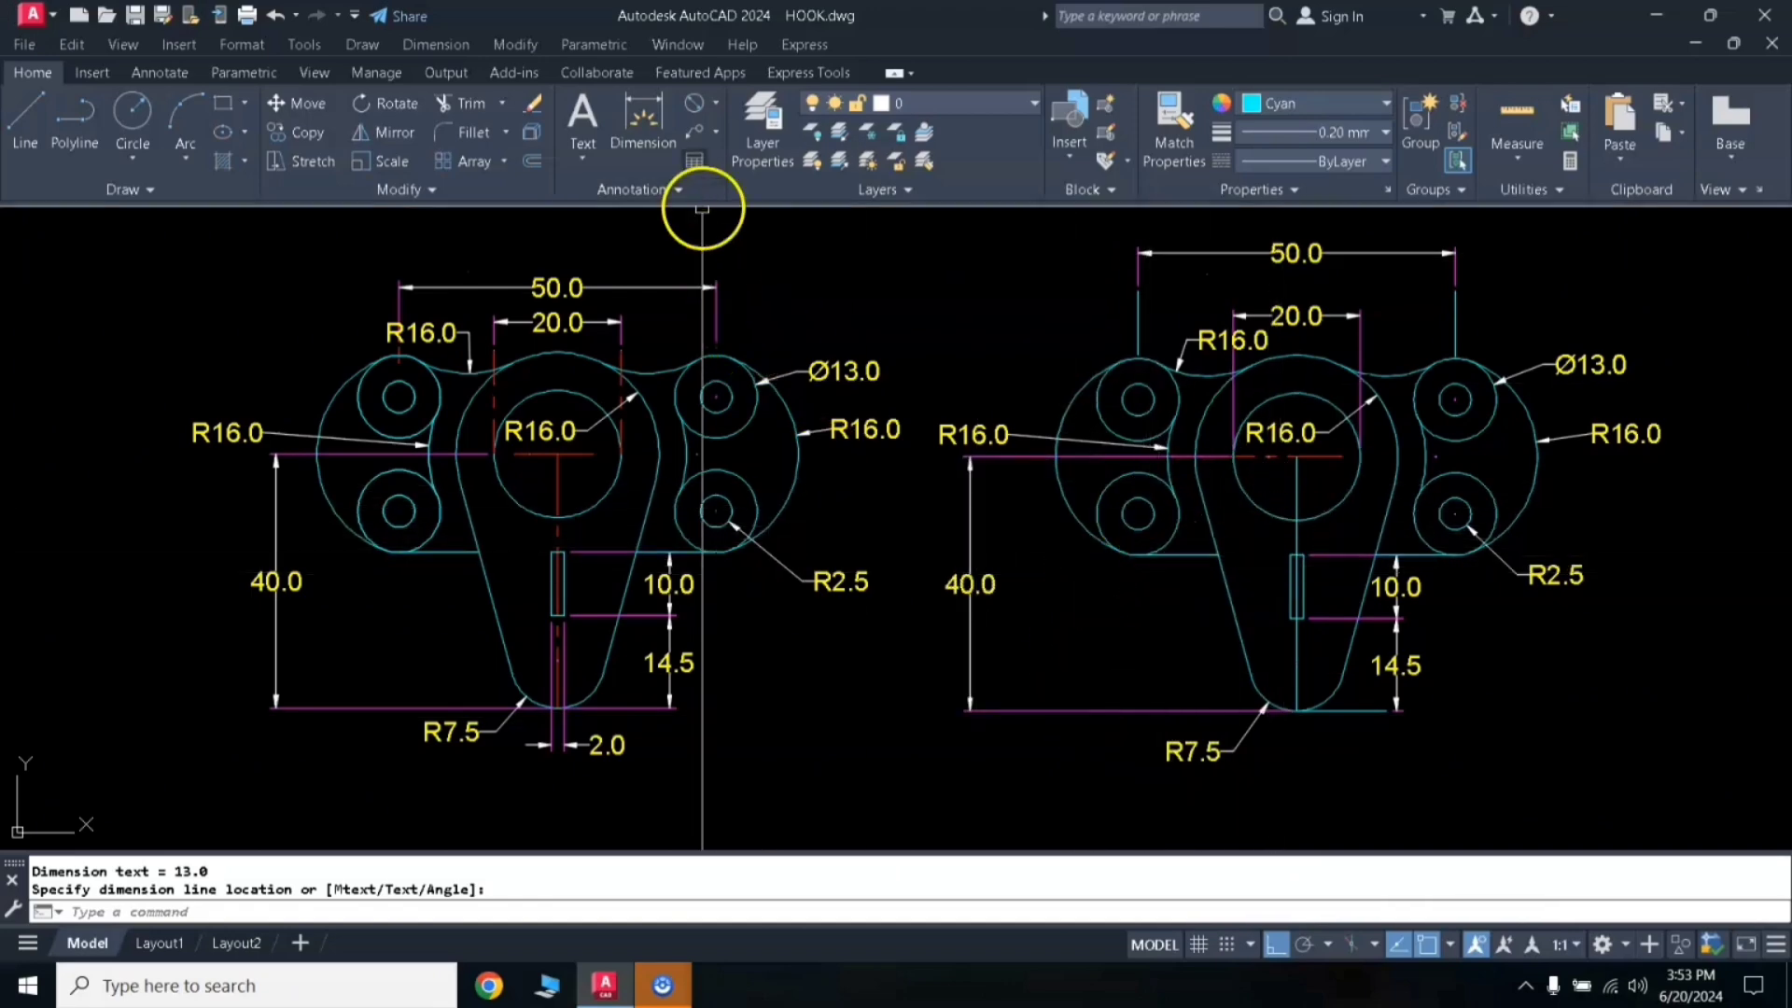
left_click(715, 105)
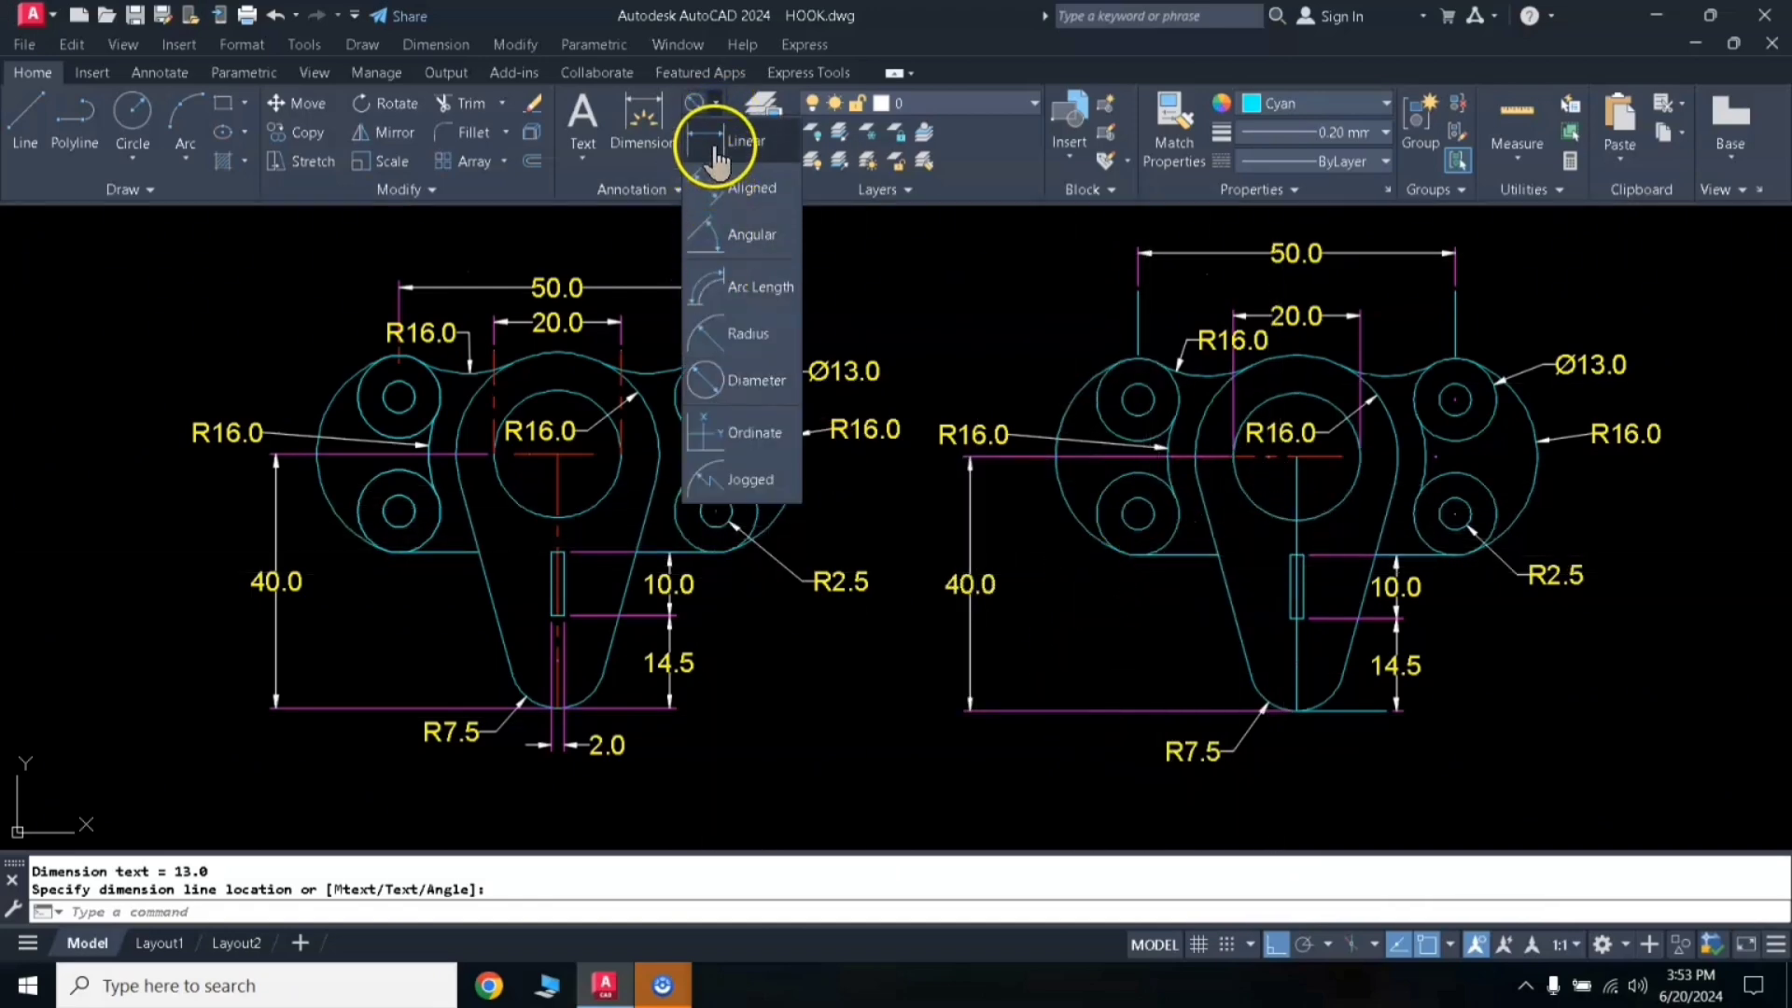
left_click(716, 142)
left_click(1297, 618)
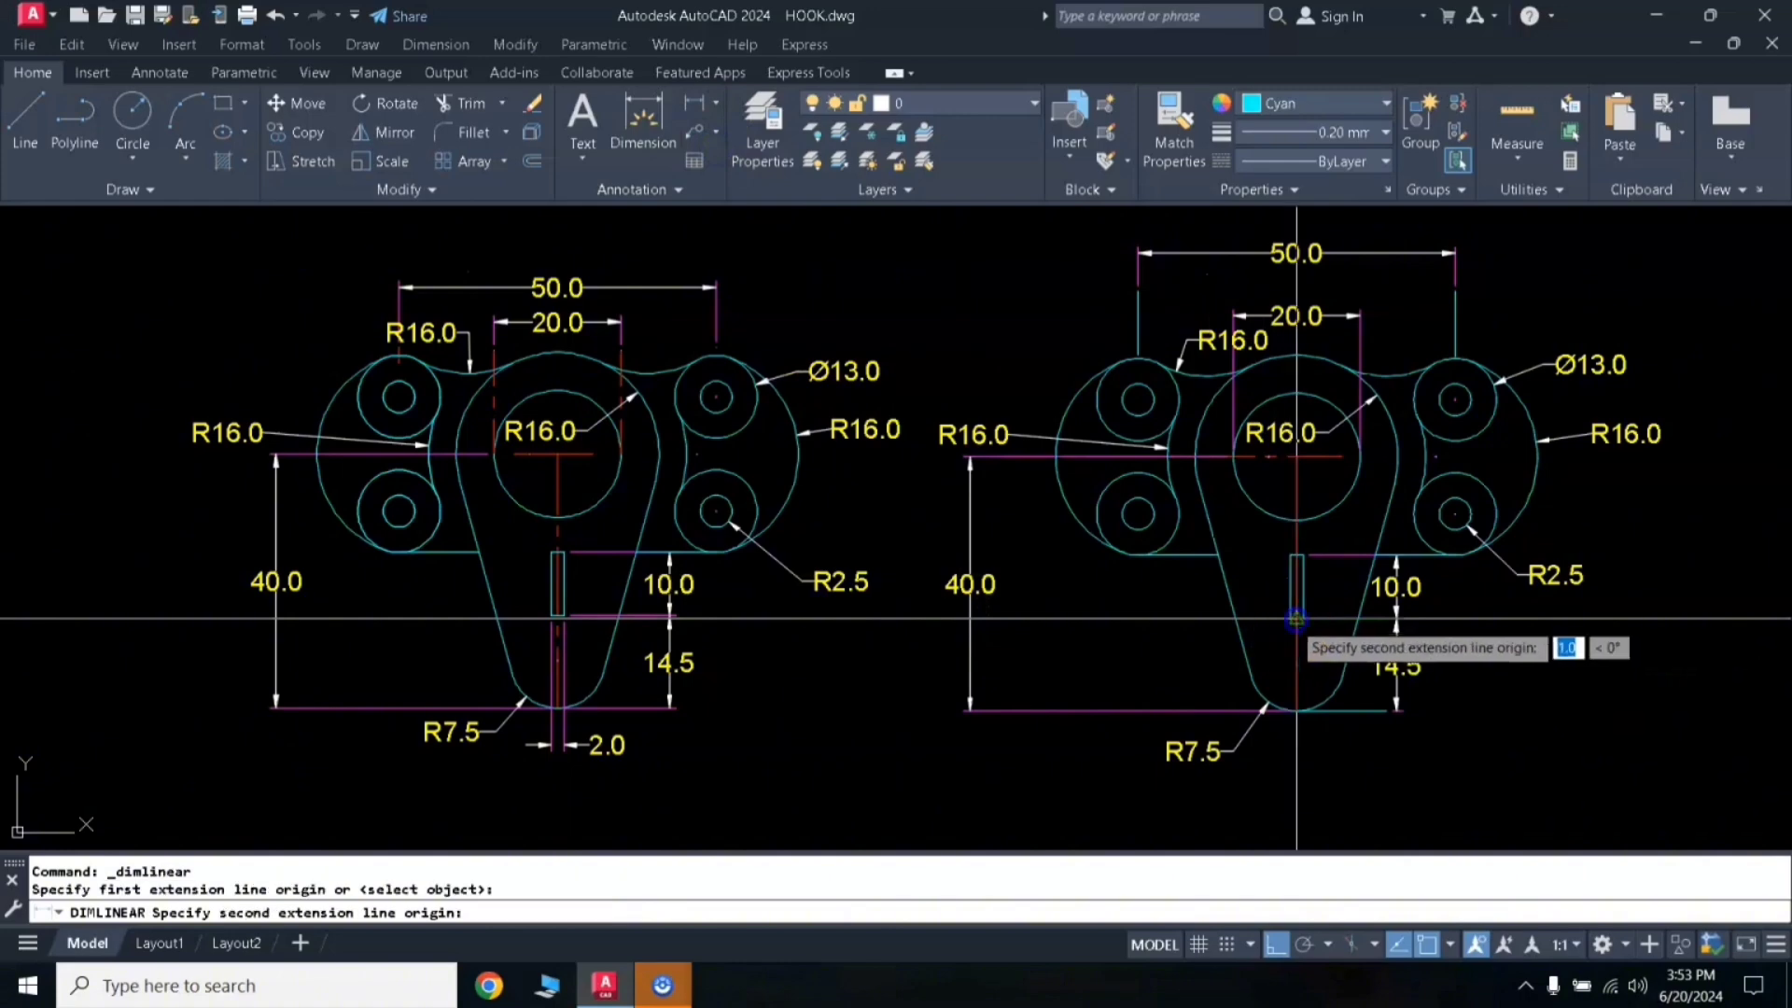
left_click(1303, 619)
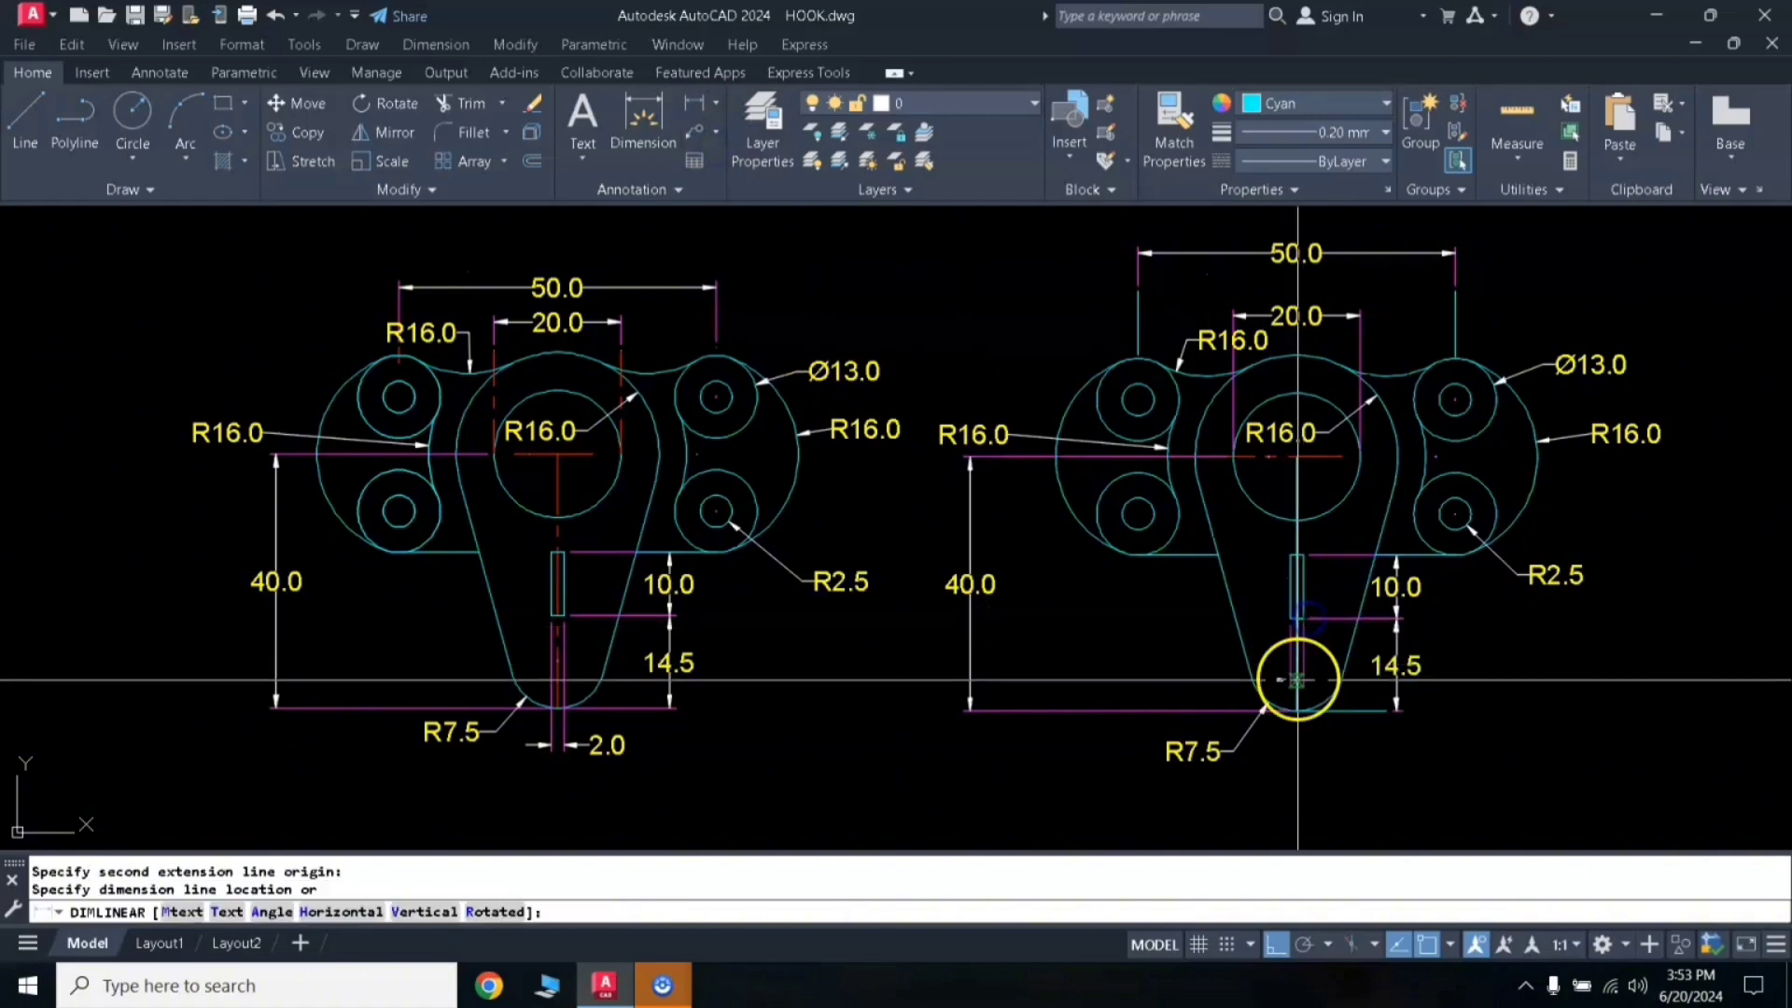
left_click(1314, 756)
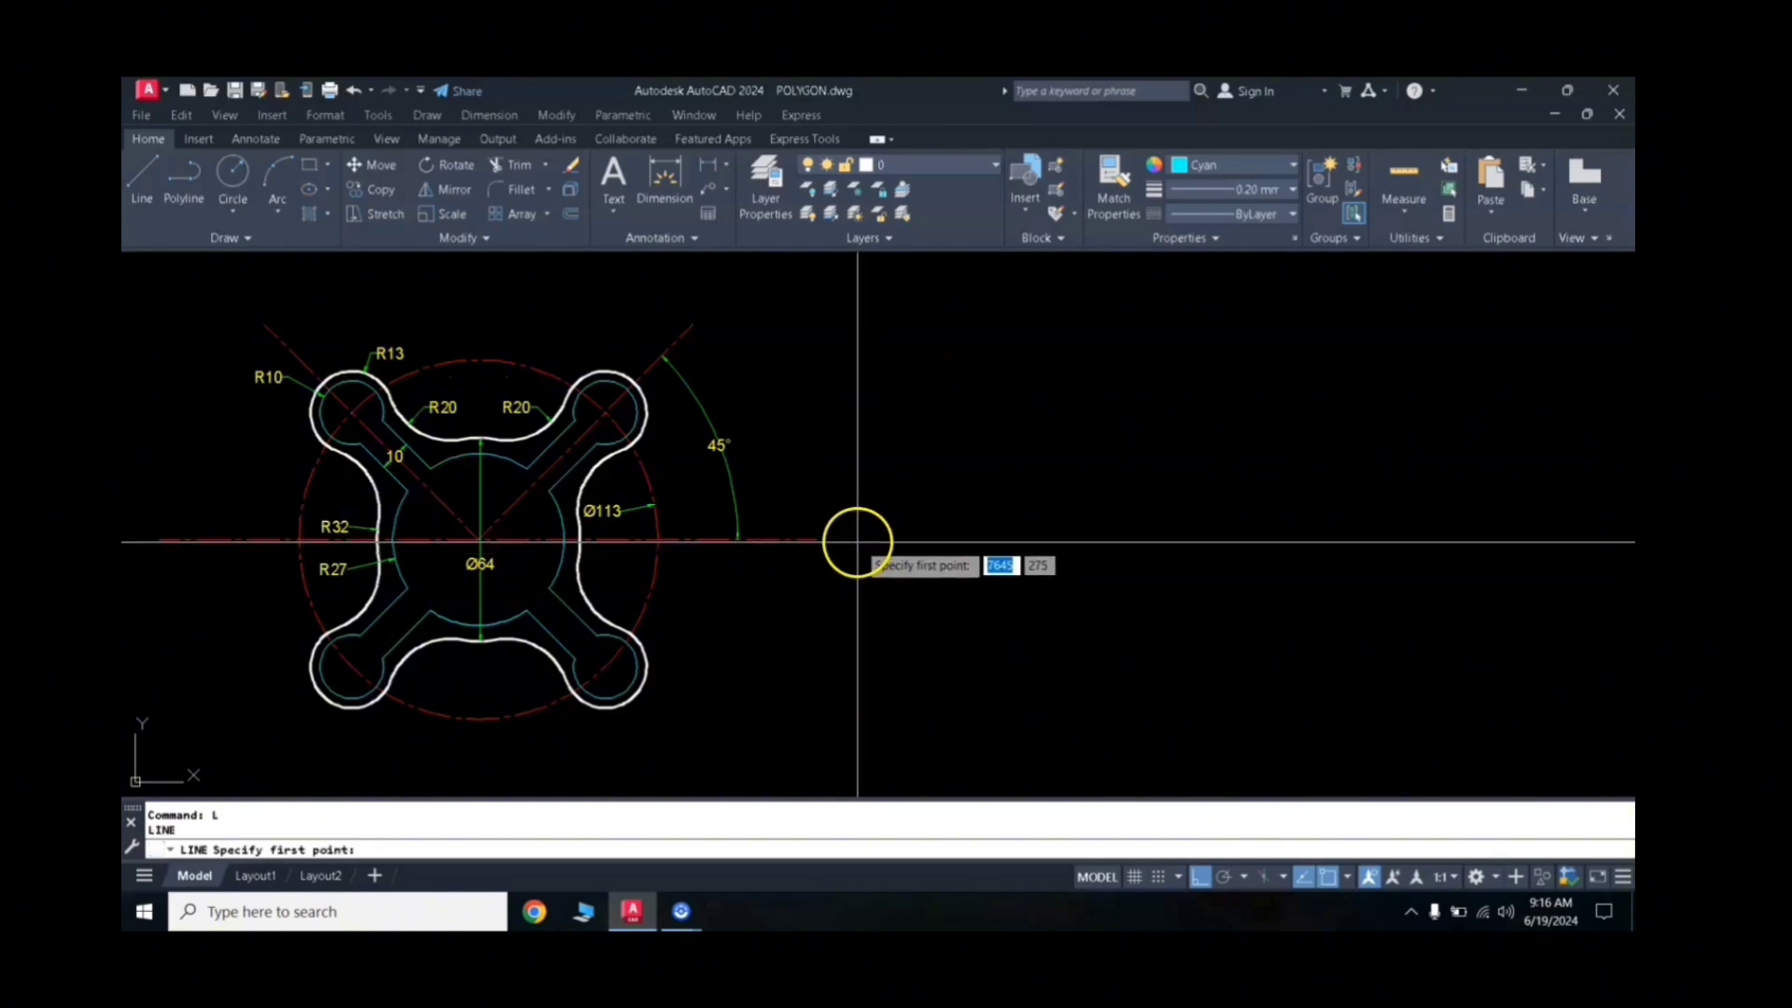
Step: Draw a horizontal line right of the plate and match it to the red dash-dot centre line
left_click(859, 539)
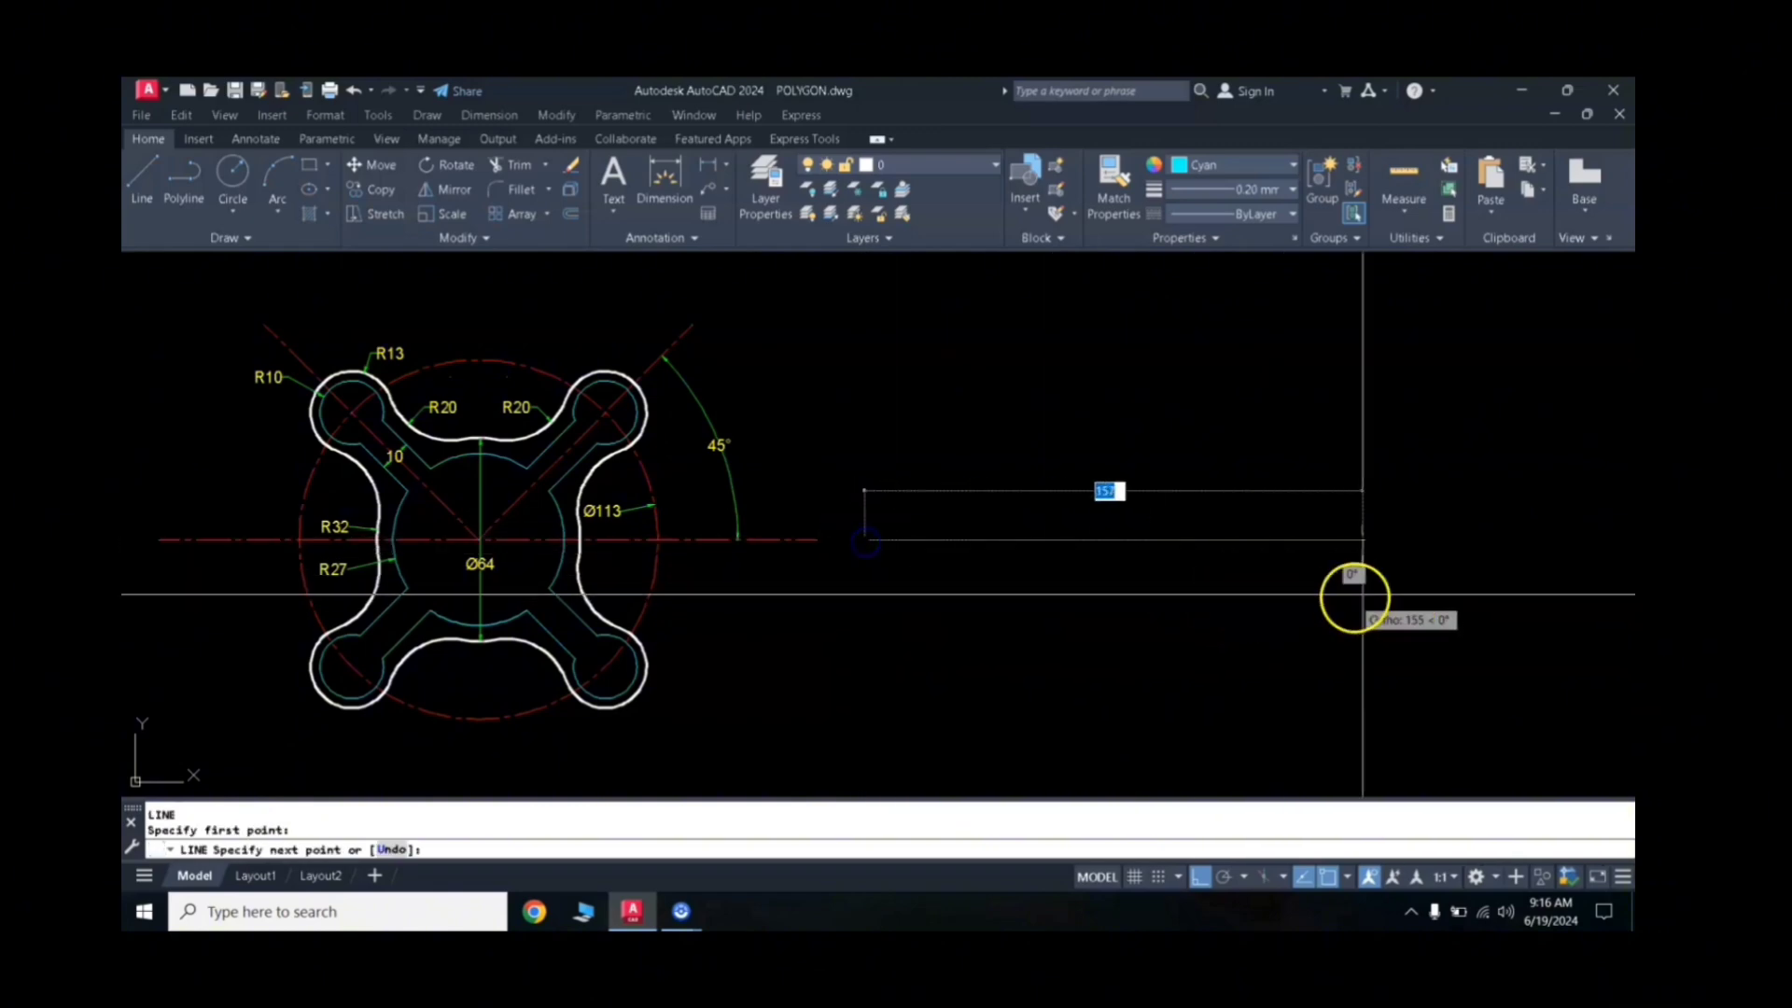
left_click(1535, 585)
key("Return")
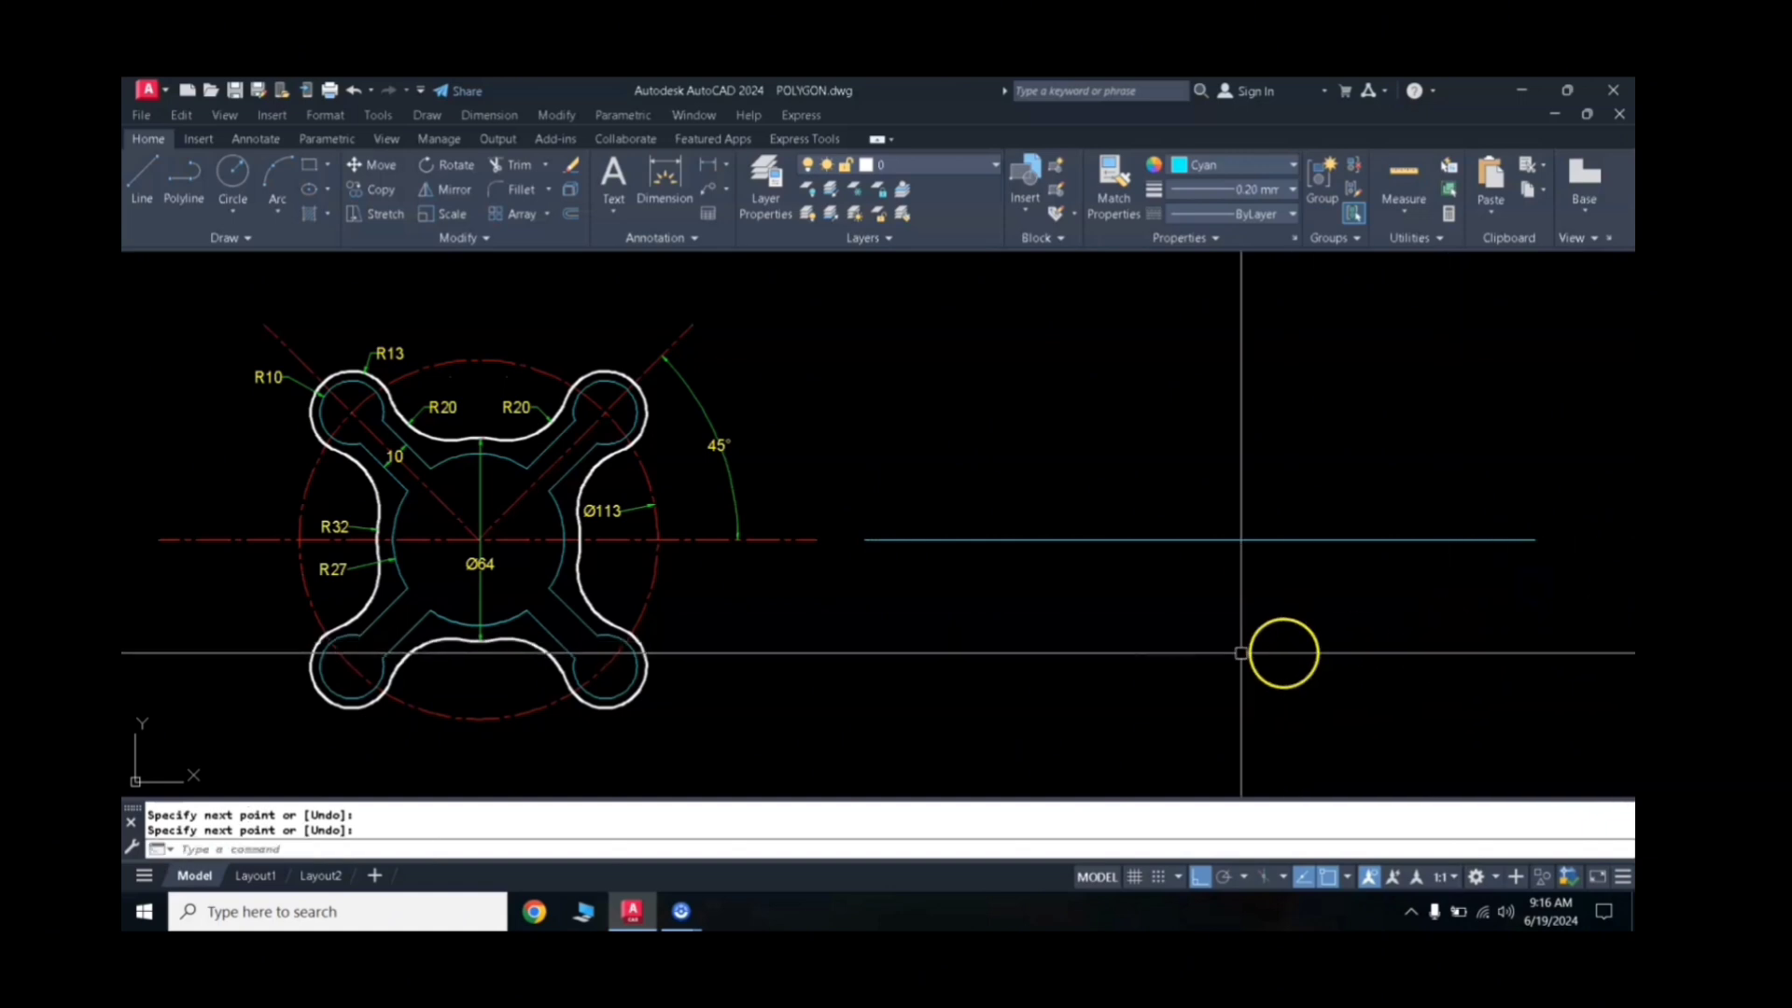
type("ma")
key("Return")
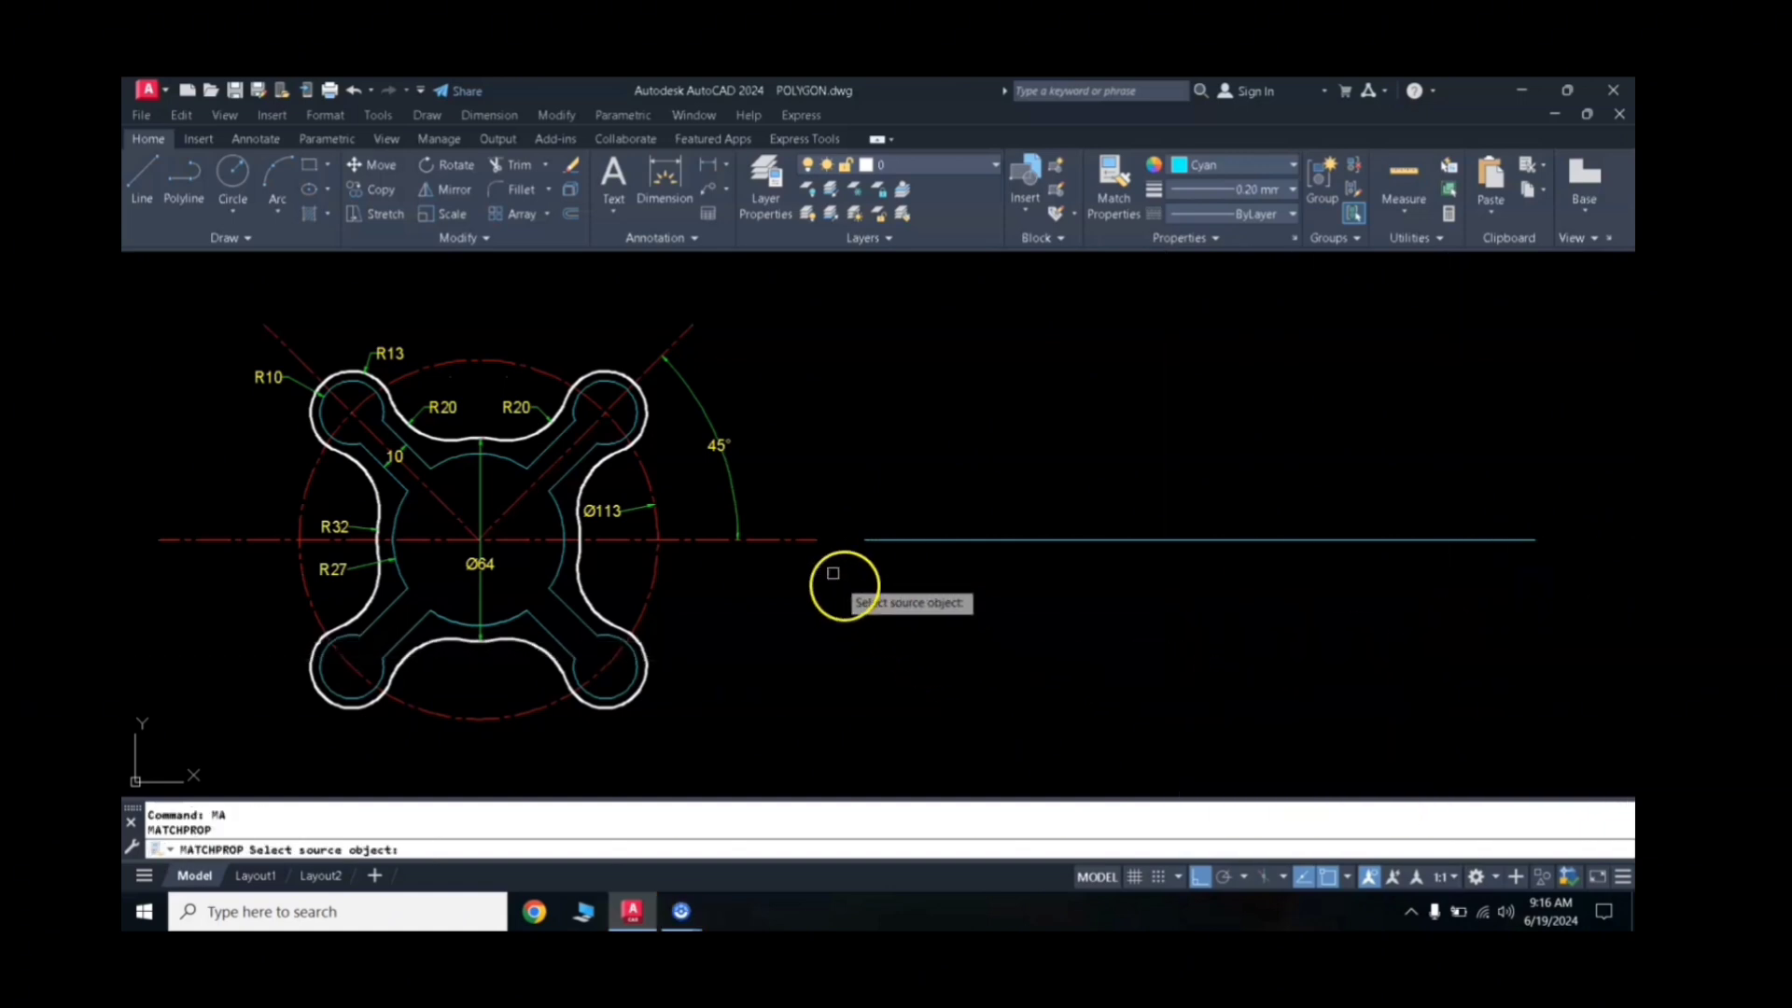
left_click(795, 543)
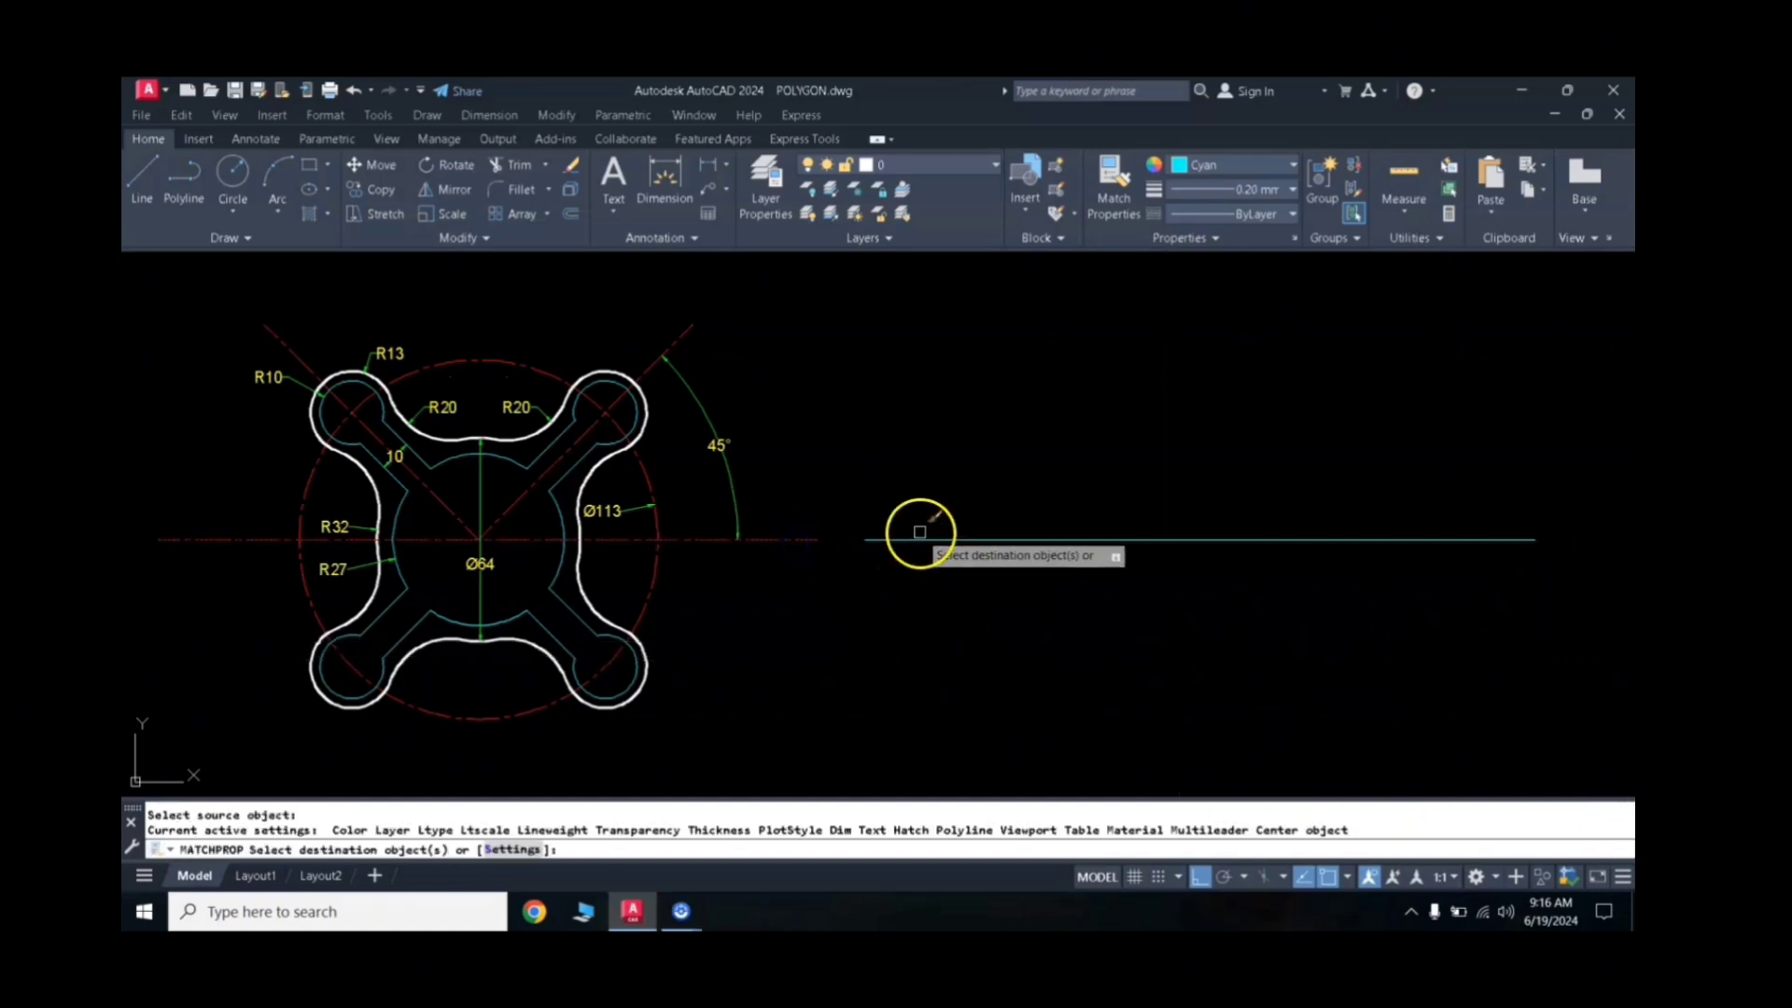
left_click(923, 539)
key("Return")
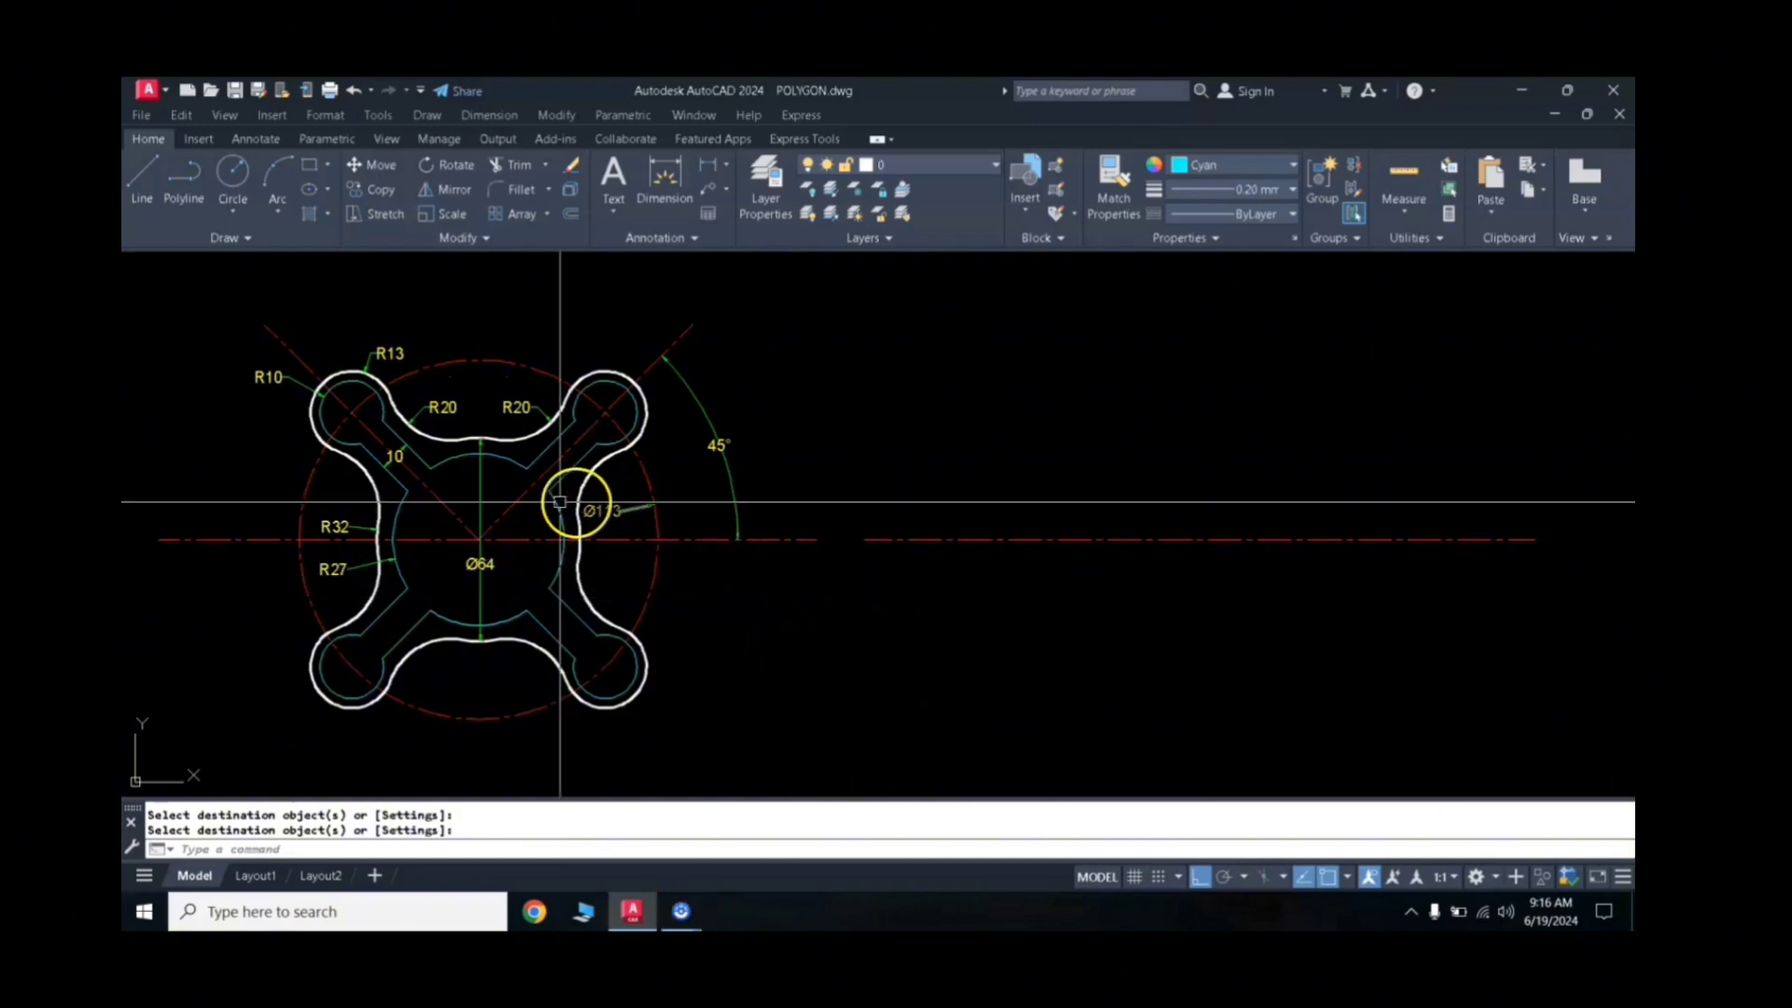
left_click(677, 336)
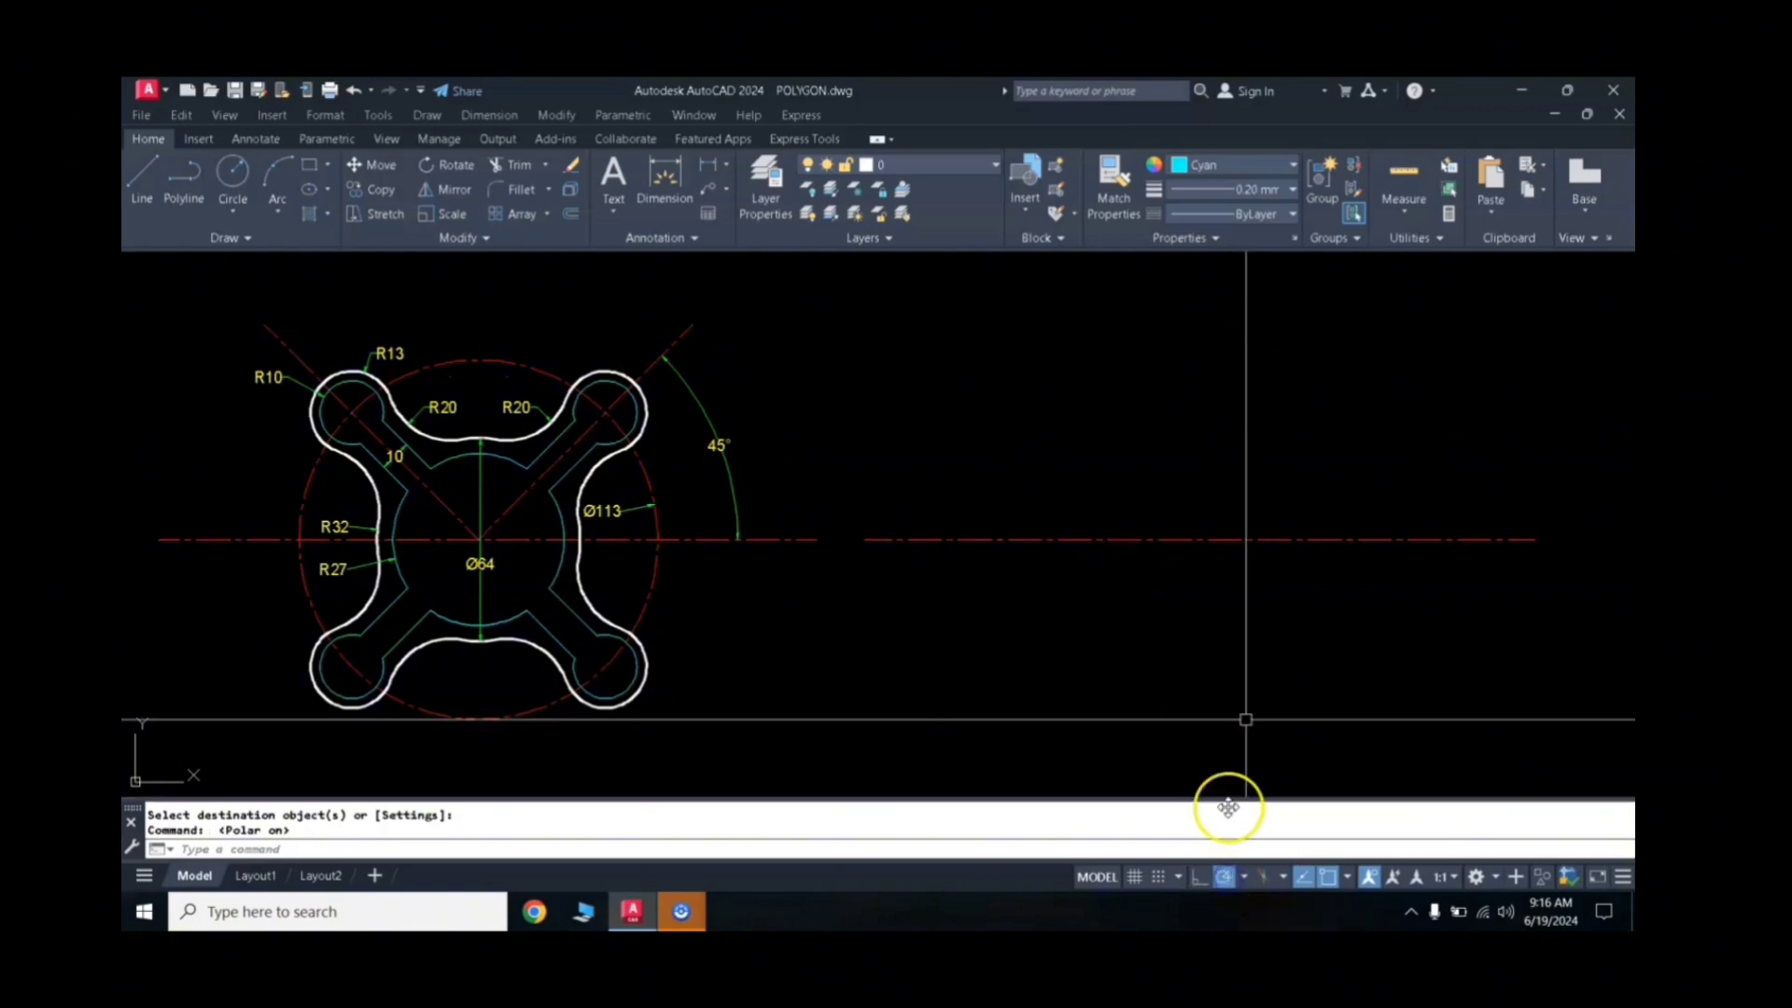
Step: Draw a 45° line up-right from the new centre and give it the centre-line style
left_click(145, 179)
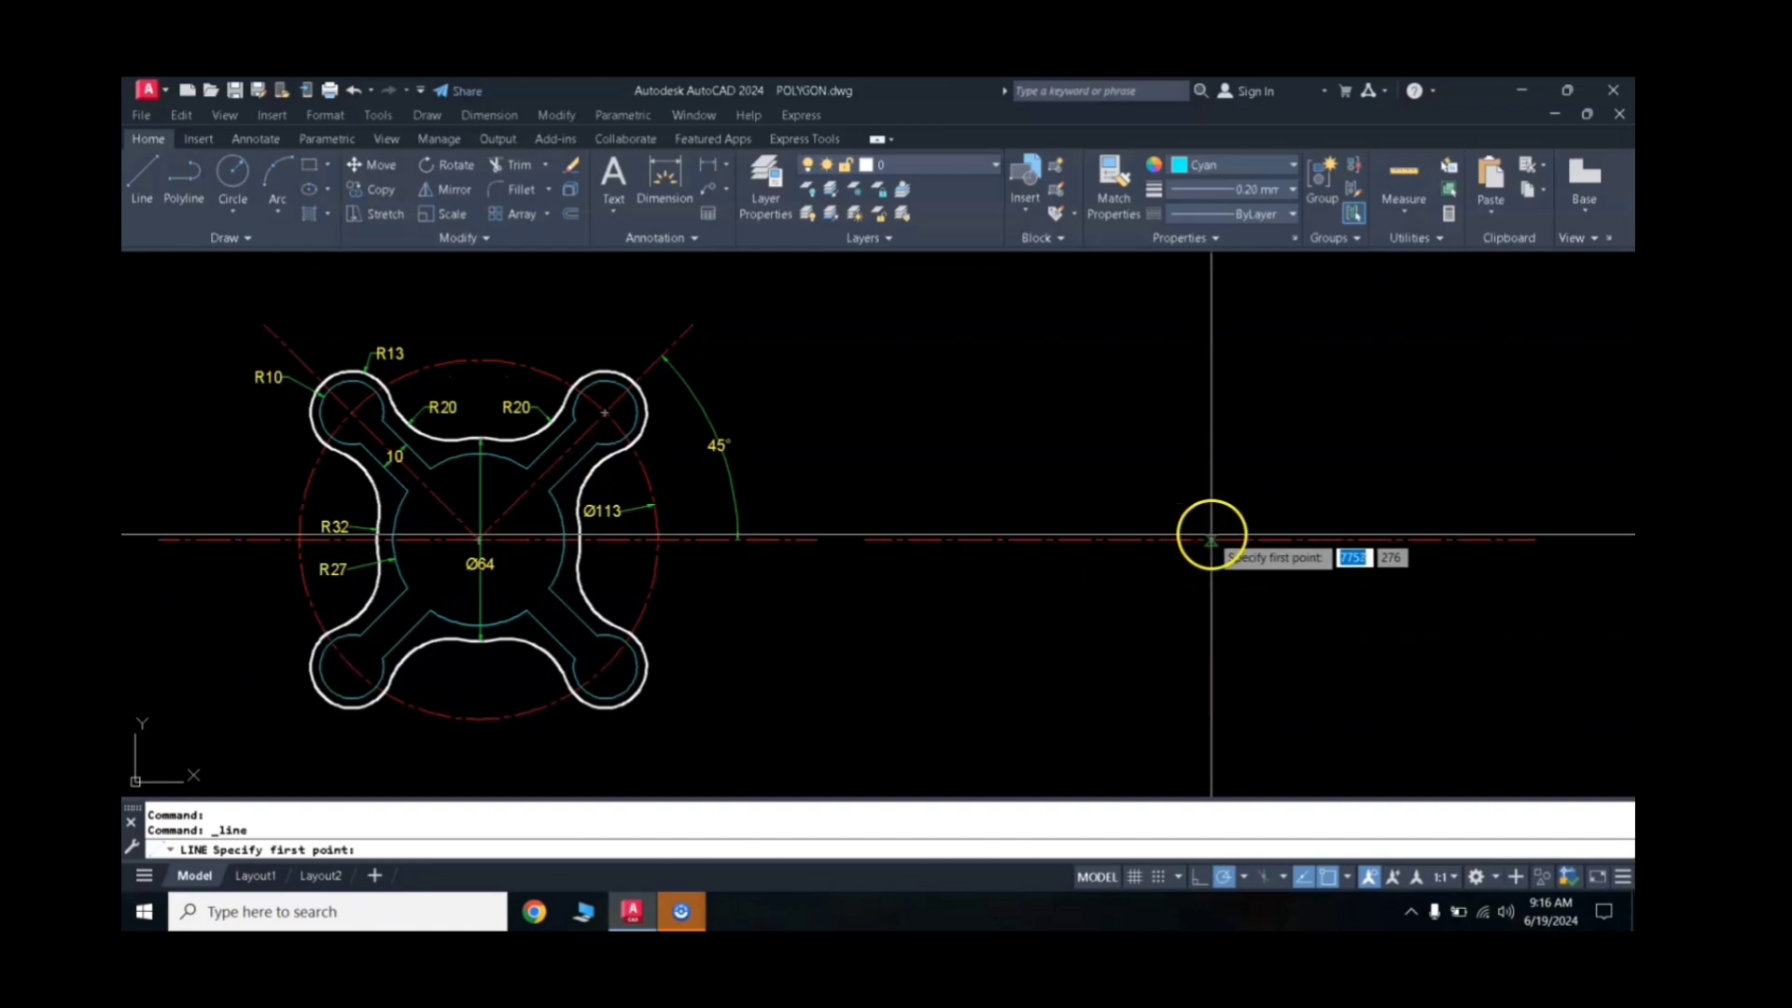
left_click(1209, 539)
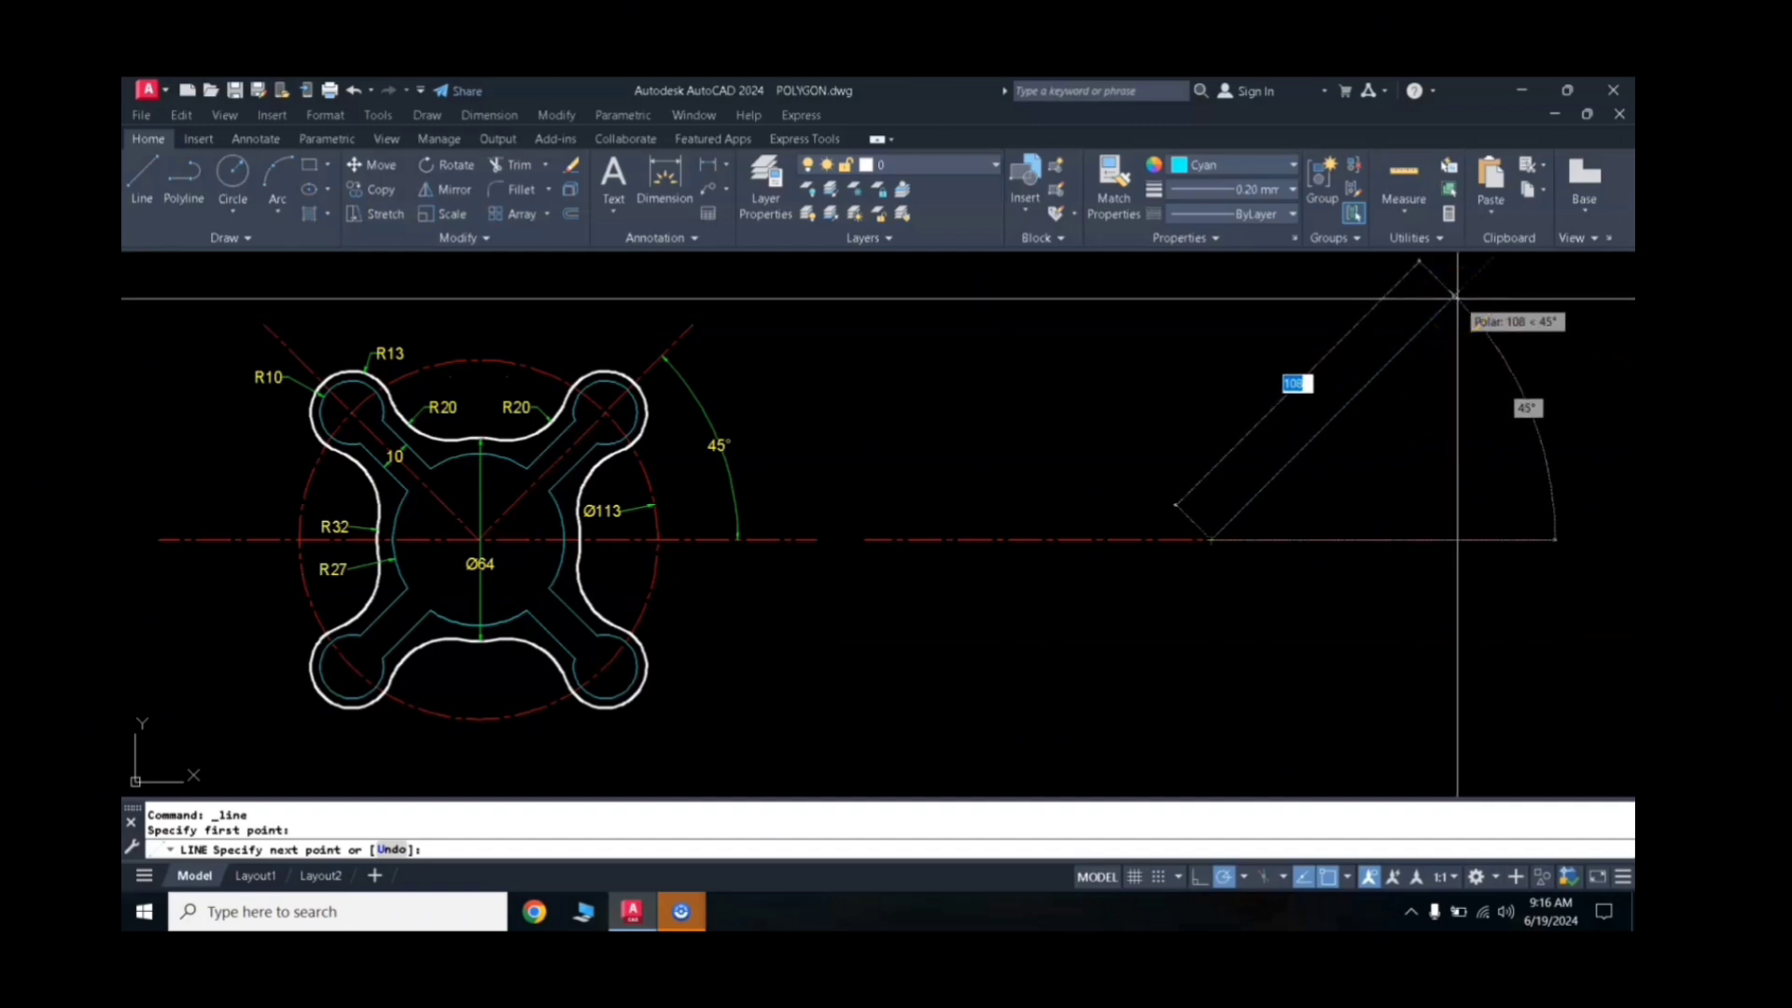
left_click(1456, 297)
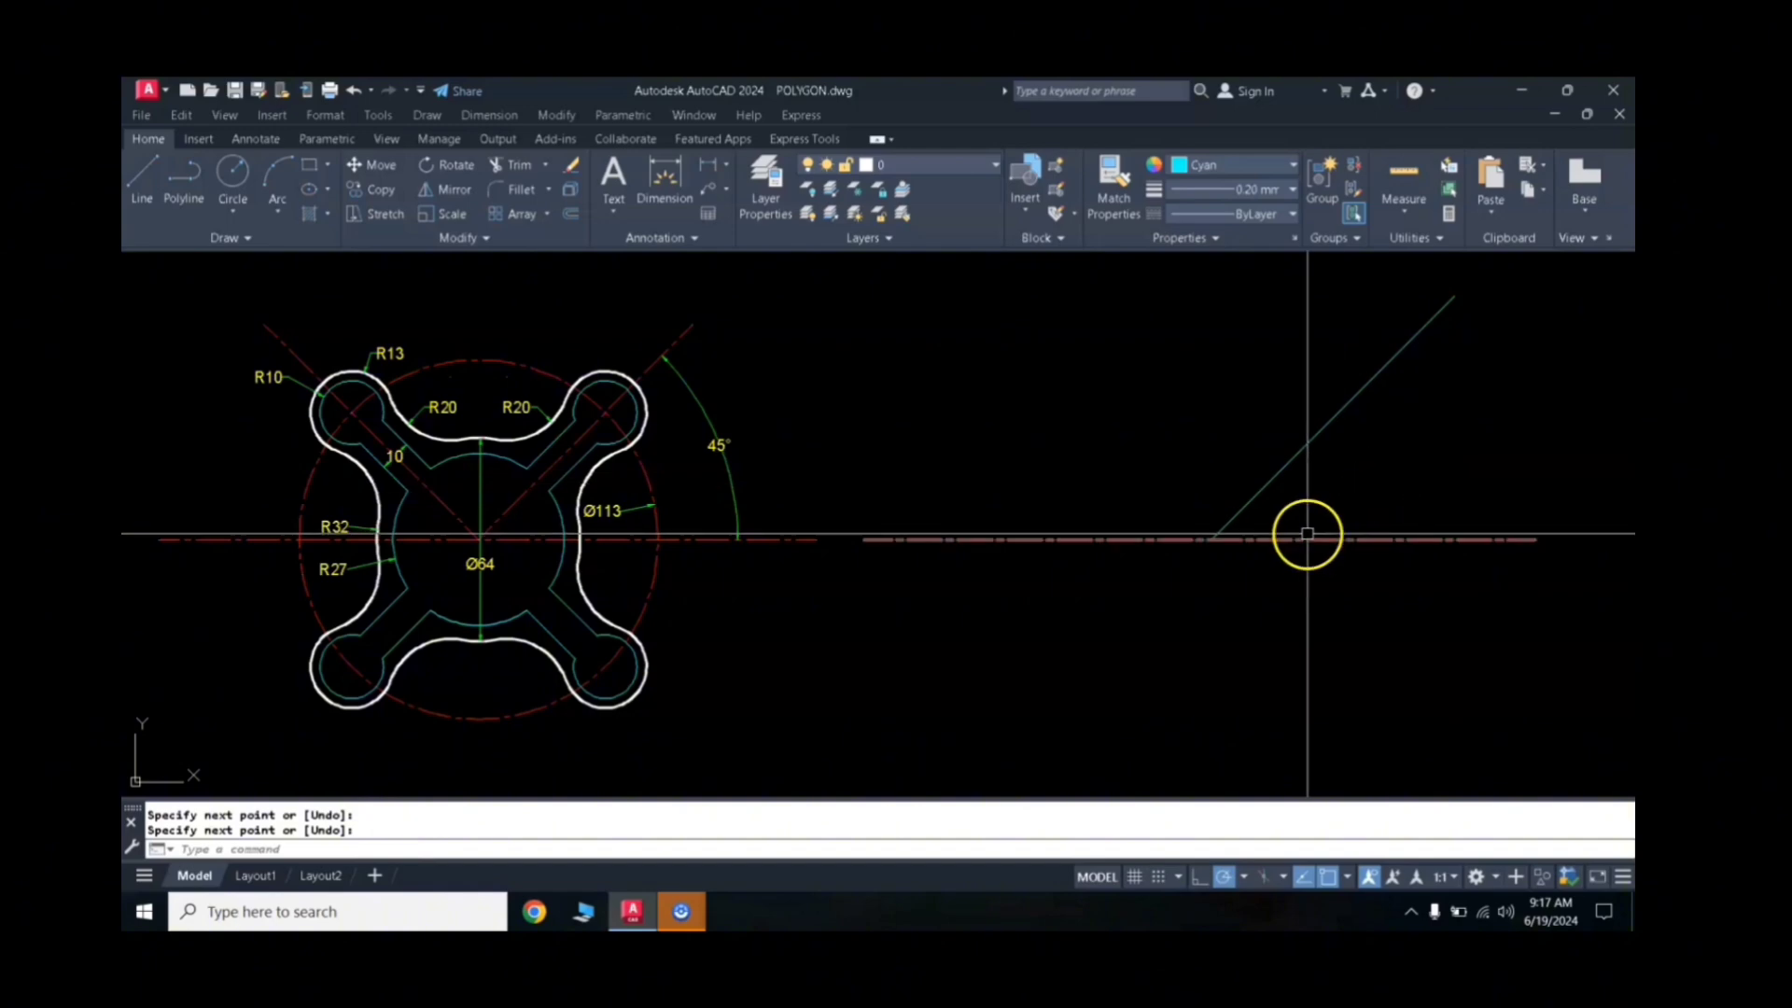
type("ma")
key("Return")
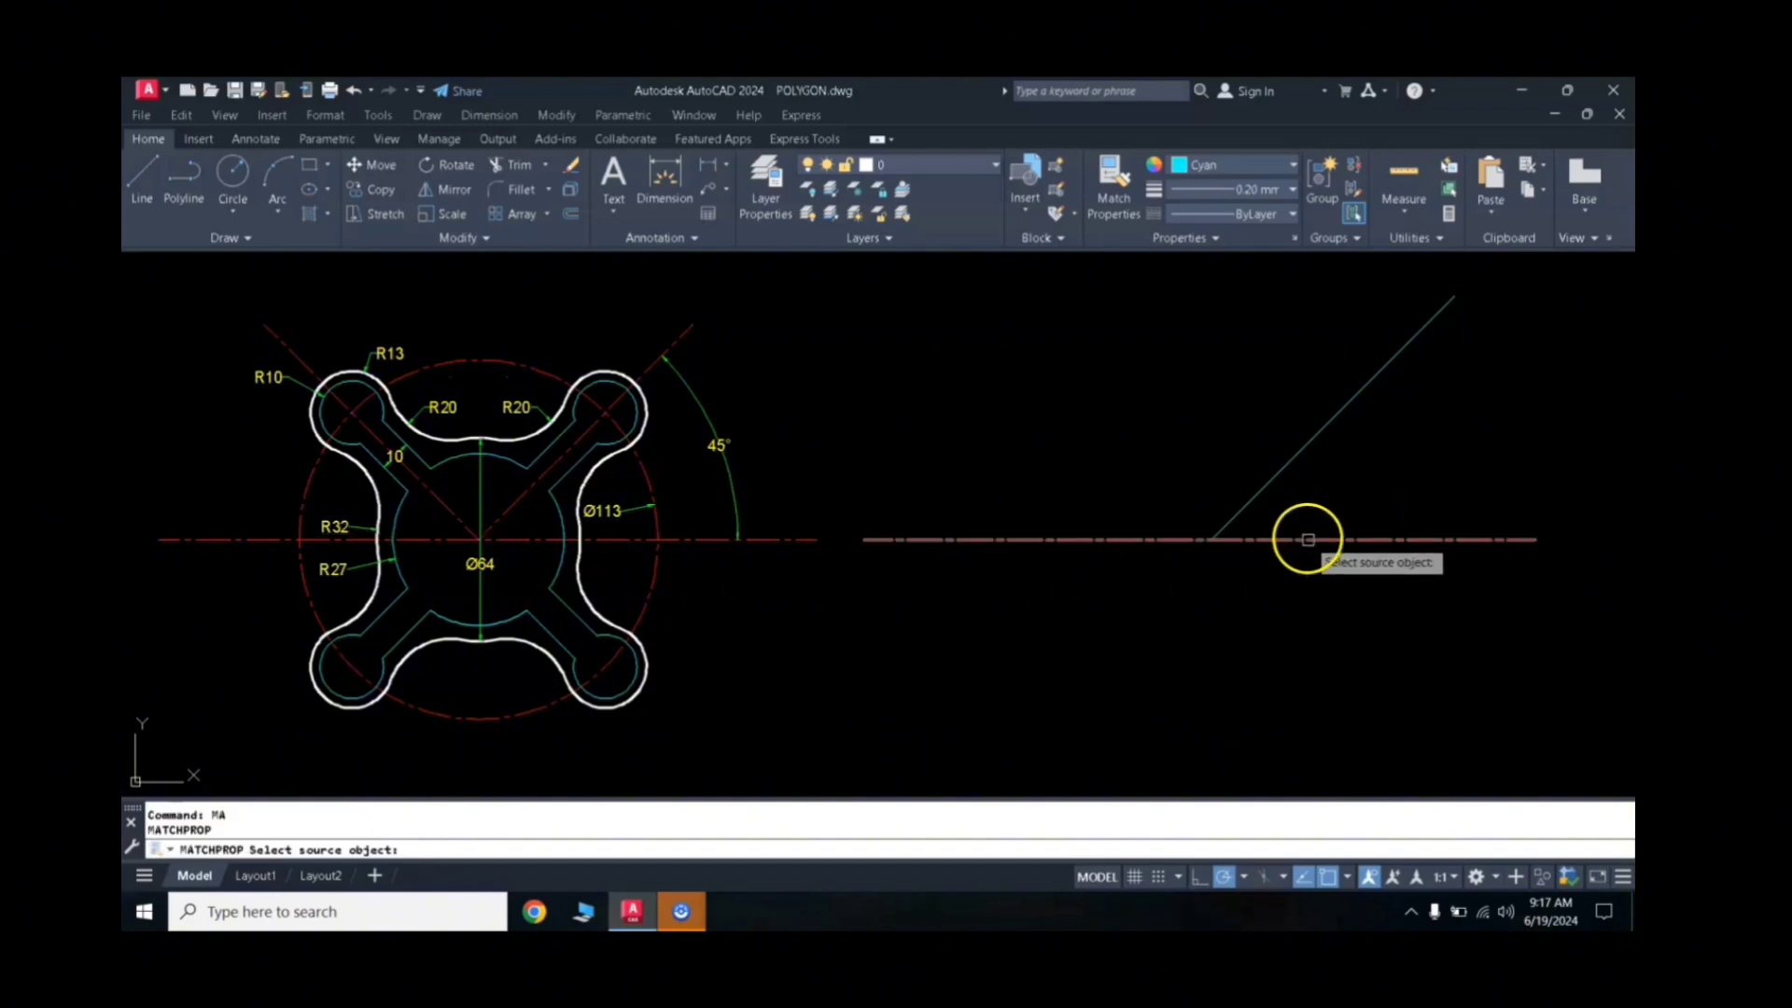
left_click(1308, 538)
left_click(1300, 452)
key("Return")
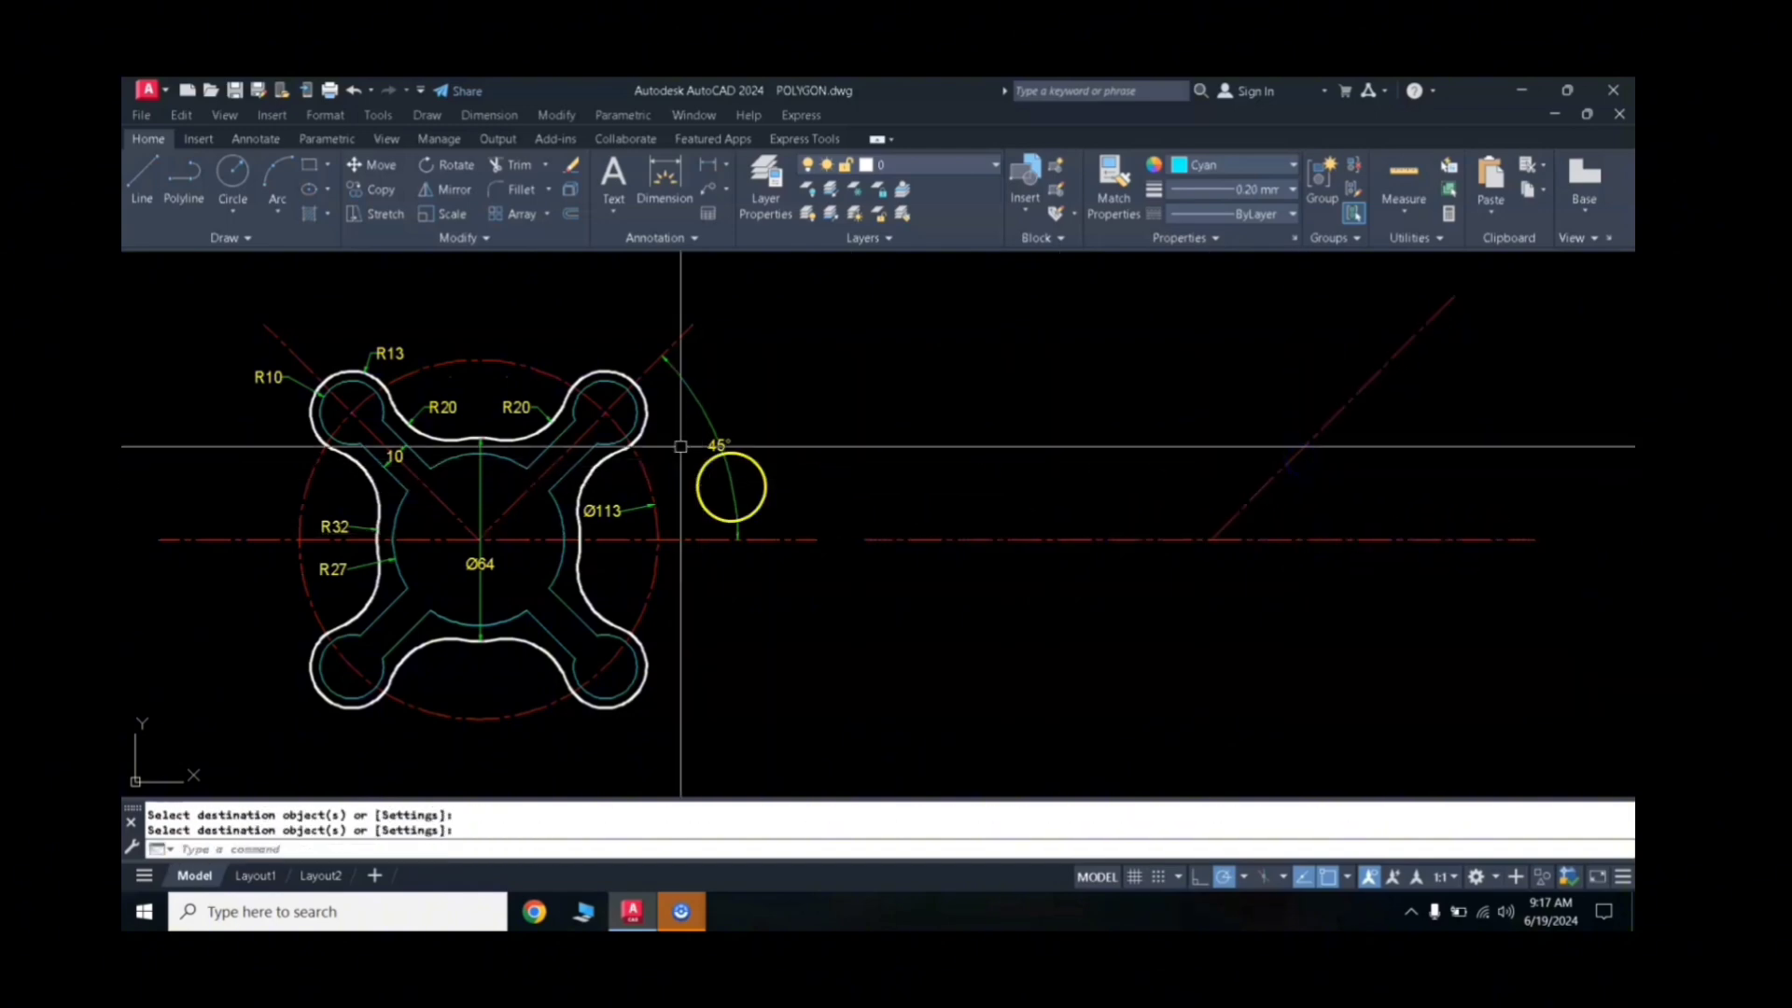
left_click(683, 330)
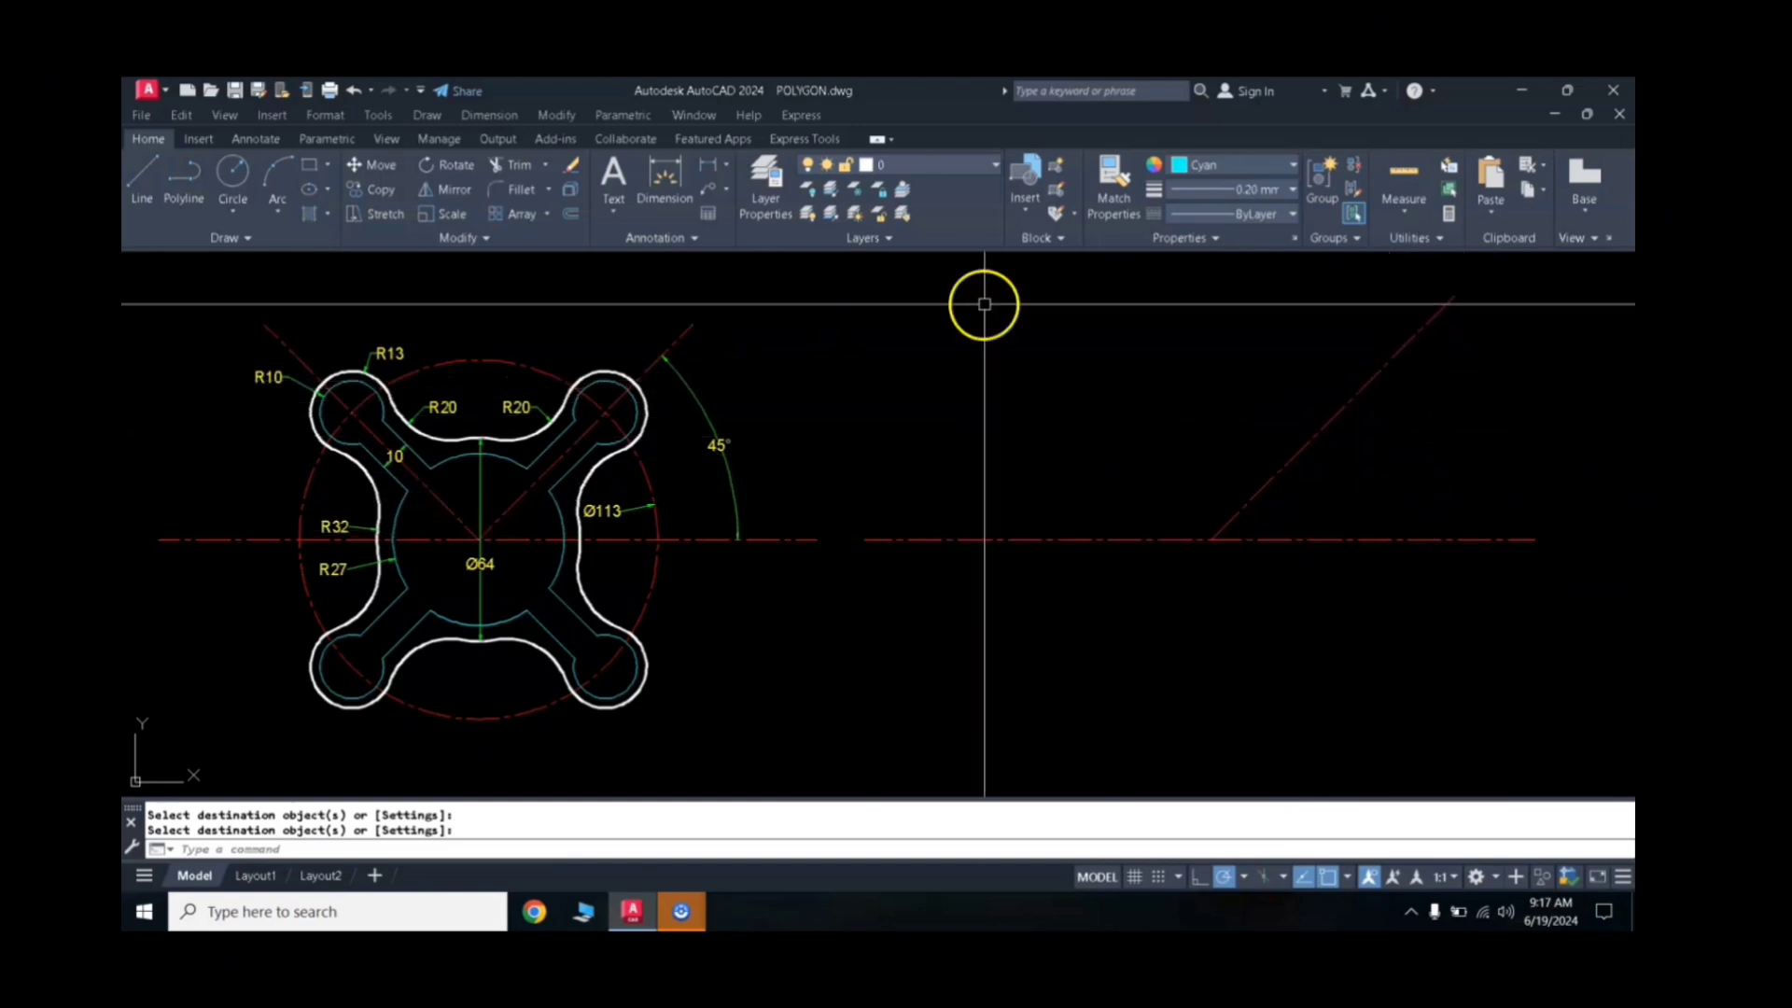
Step: Add a 45° angular dimension between the diagonal and horizontal centre lines
left_click(727, 170)
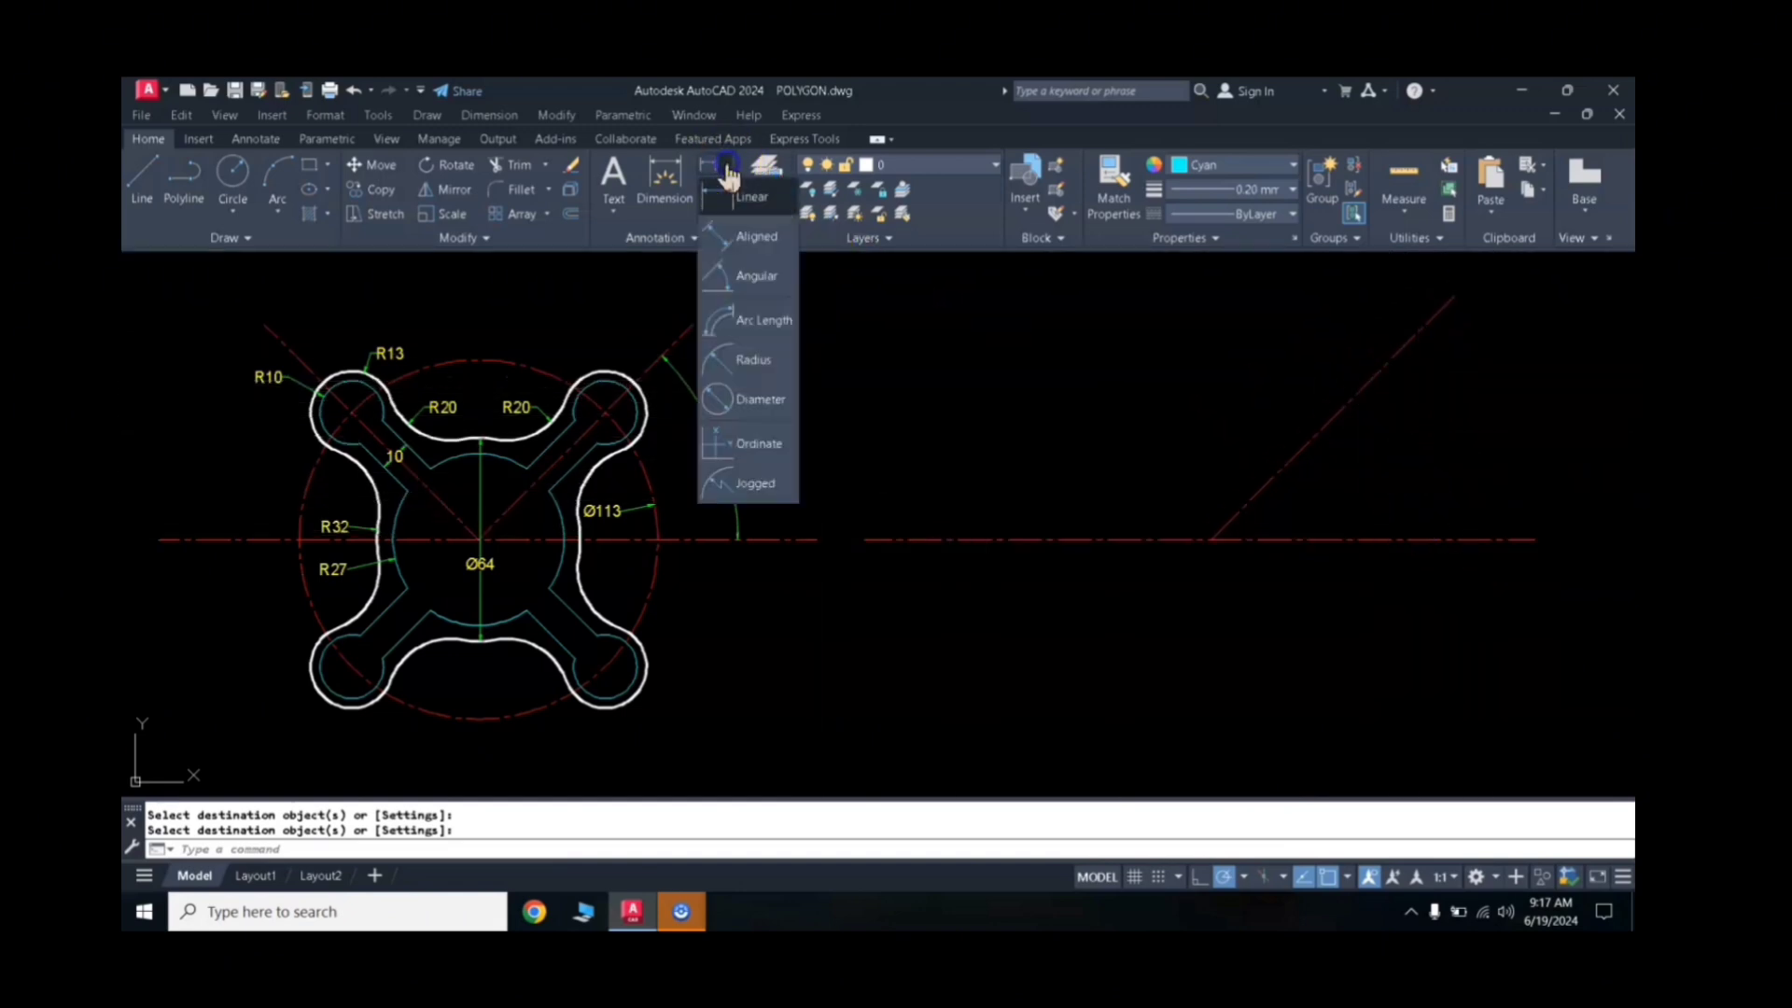
left_click(746, 280)
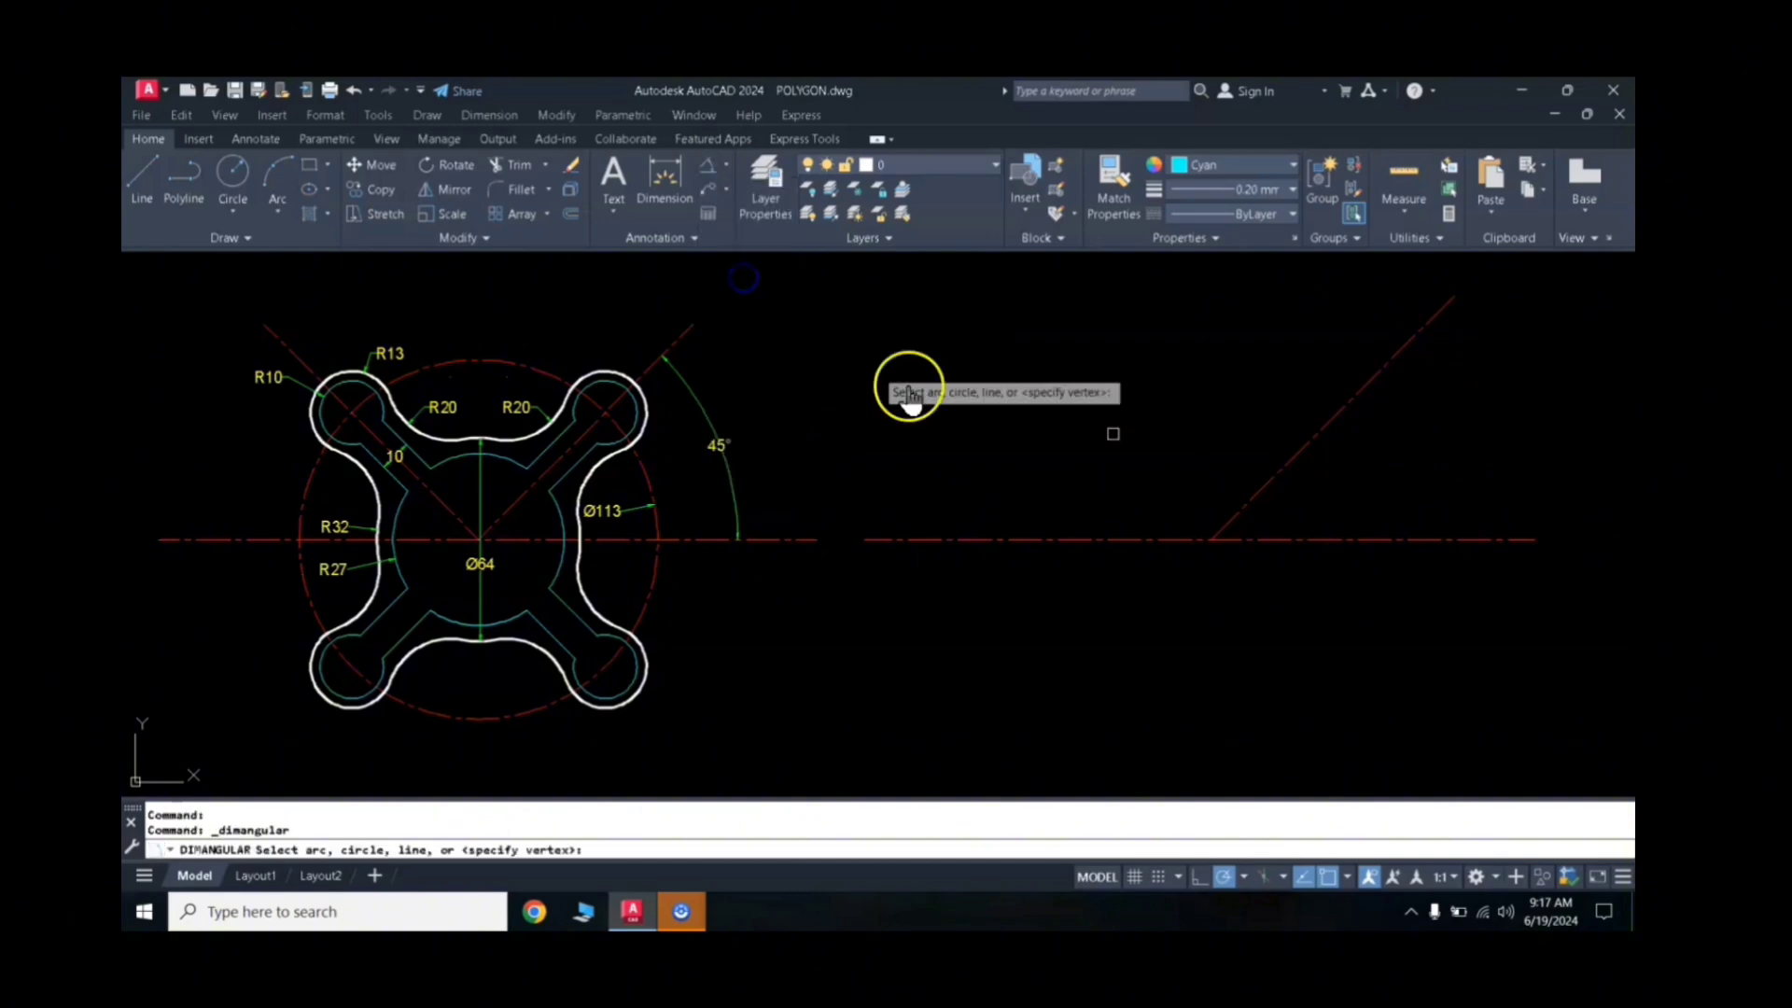
left_click(1379, 540)
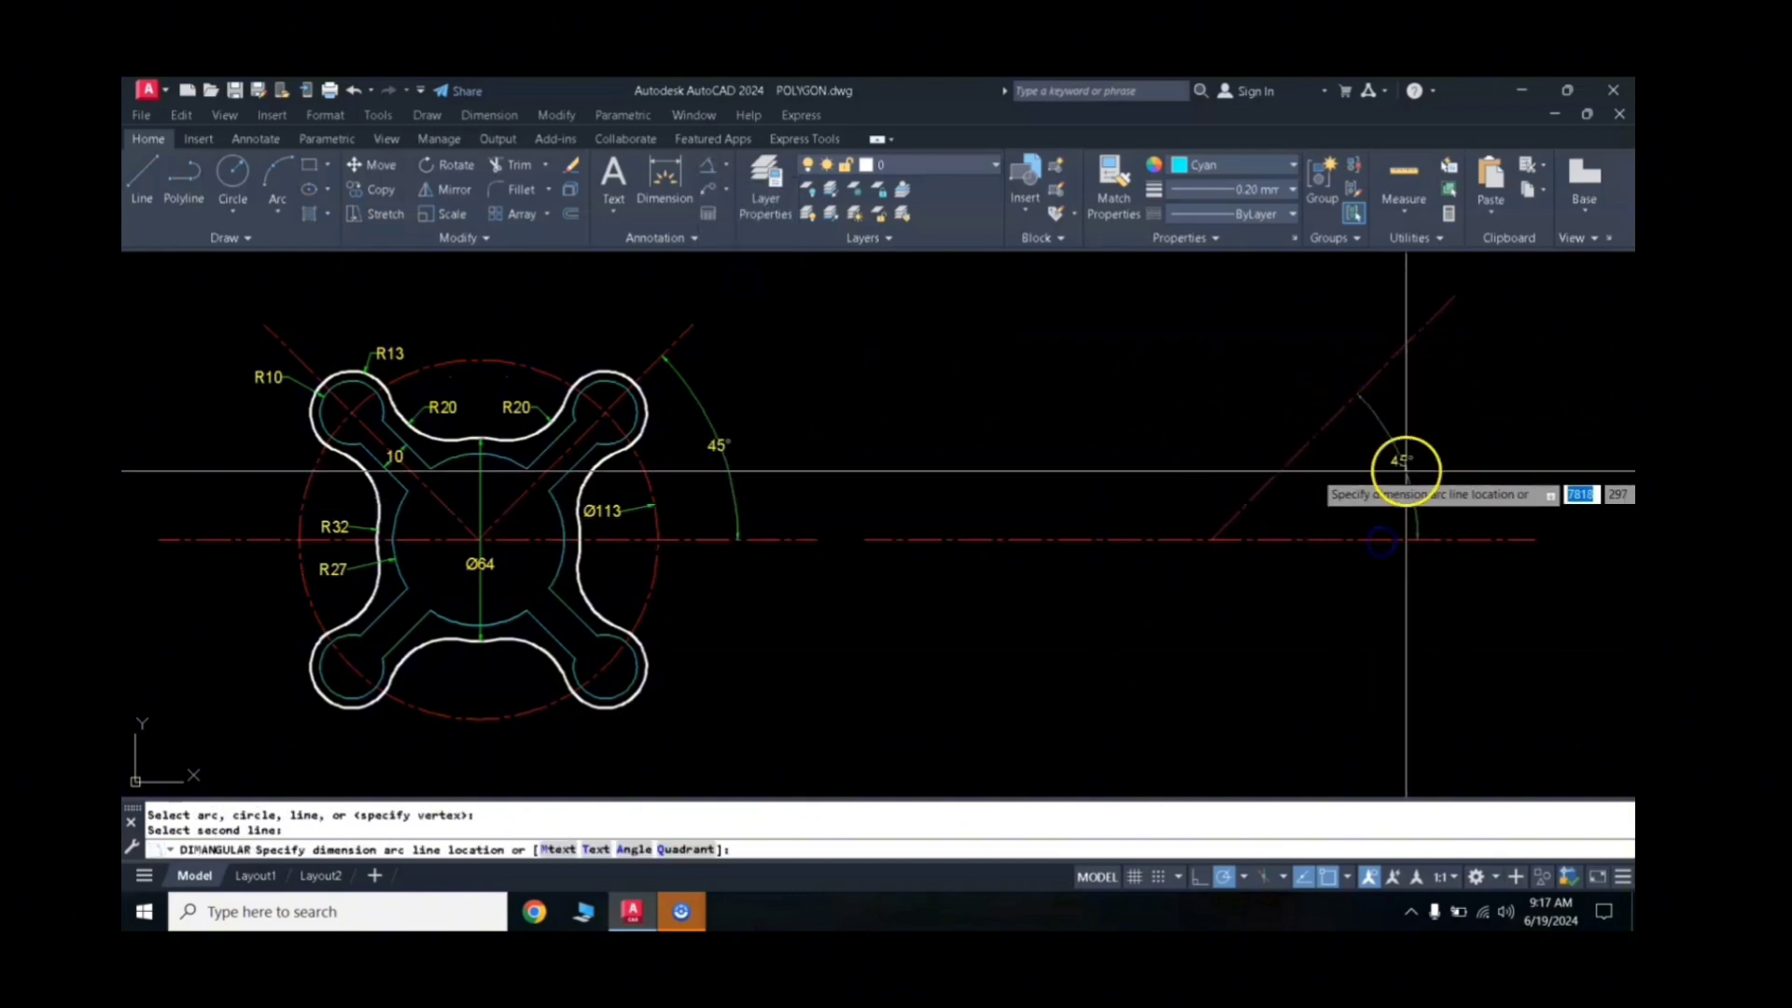
left_click(1477, 396)
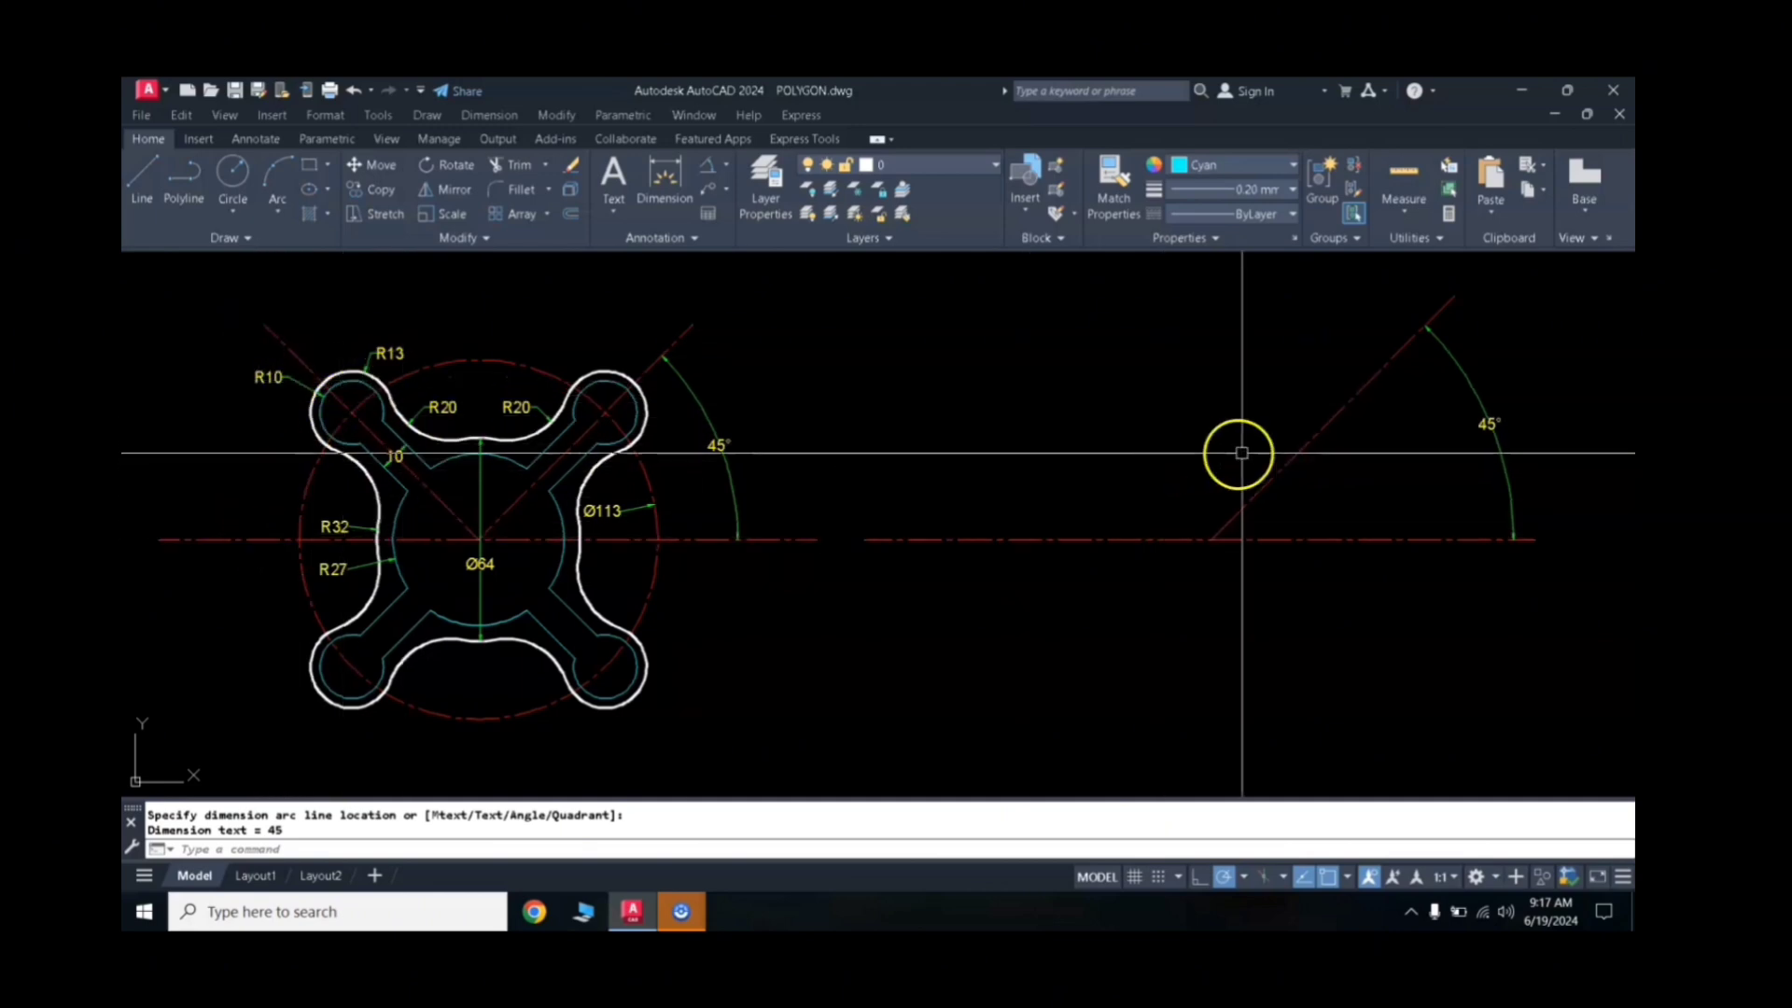
left_click(1175, 461)
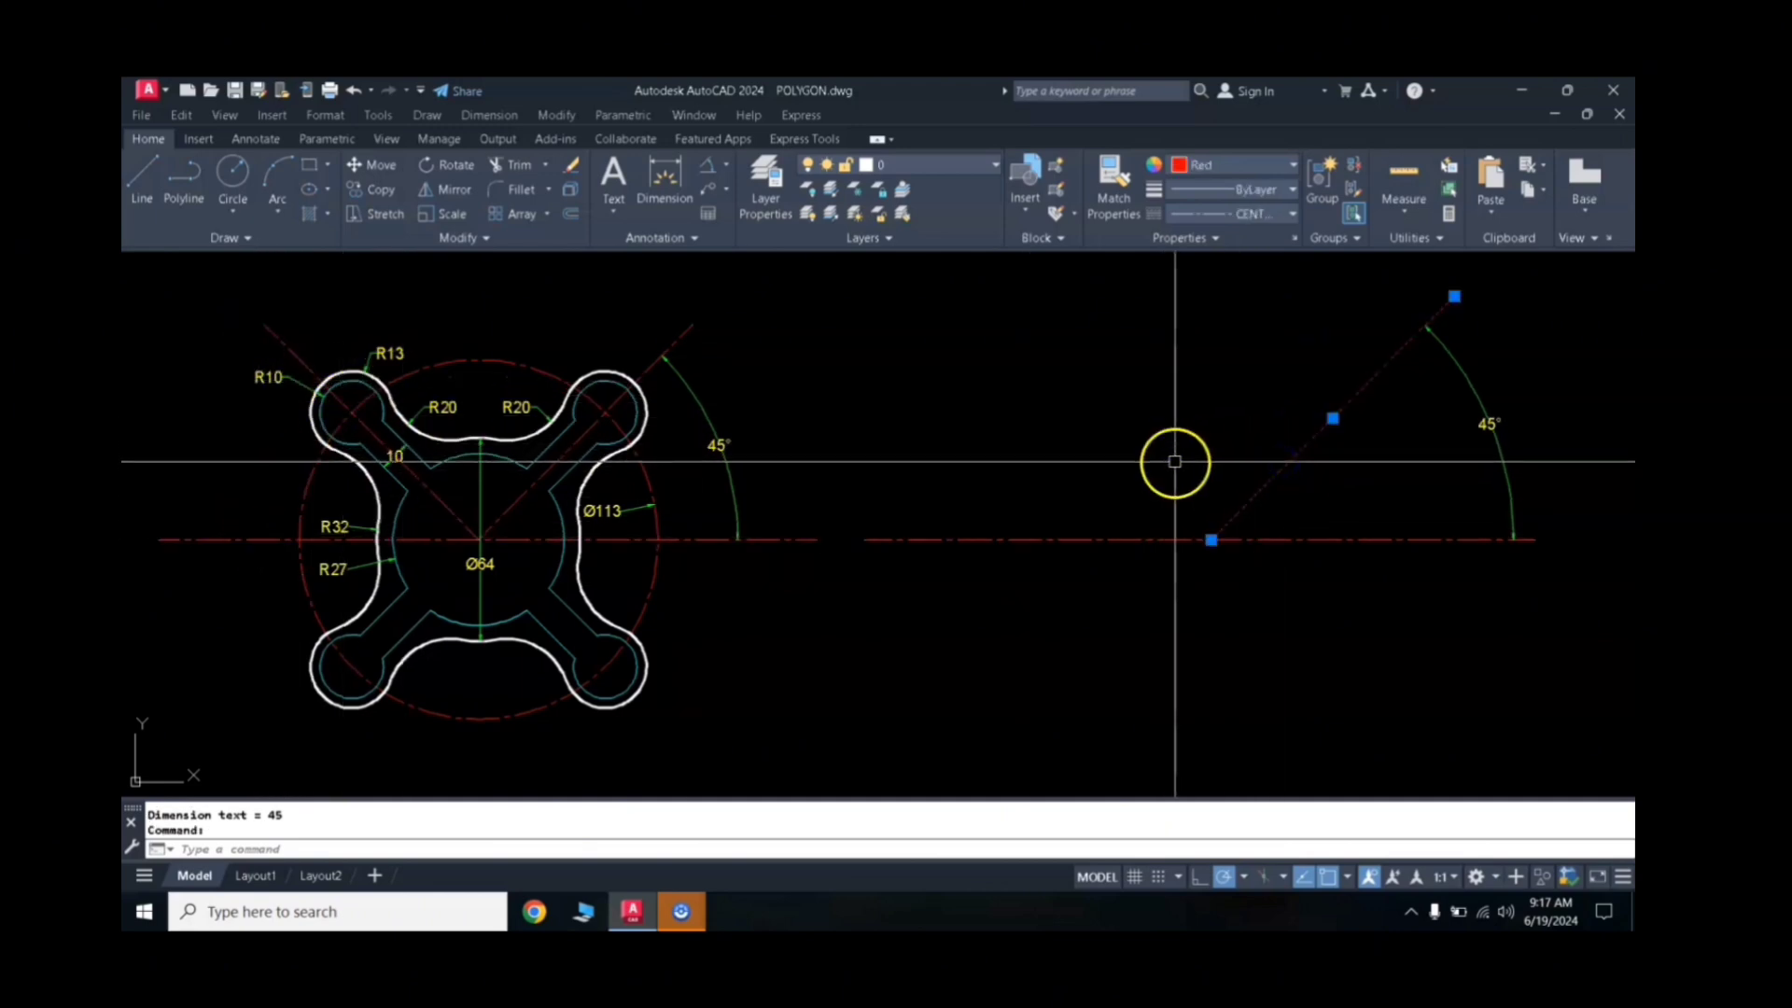
key("Return")
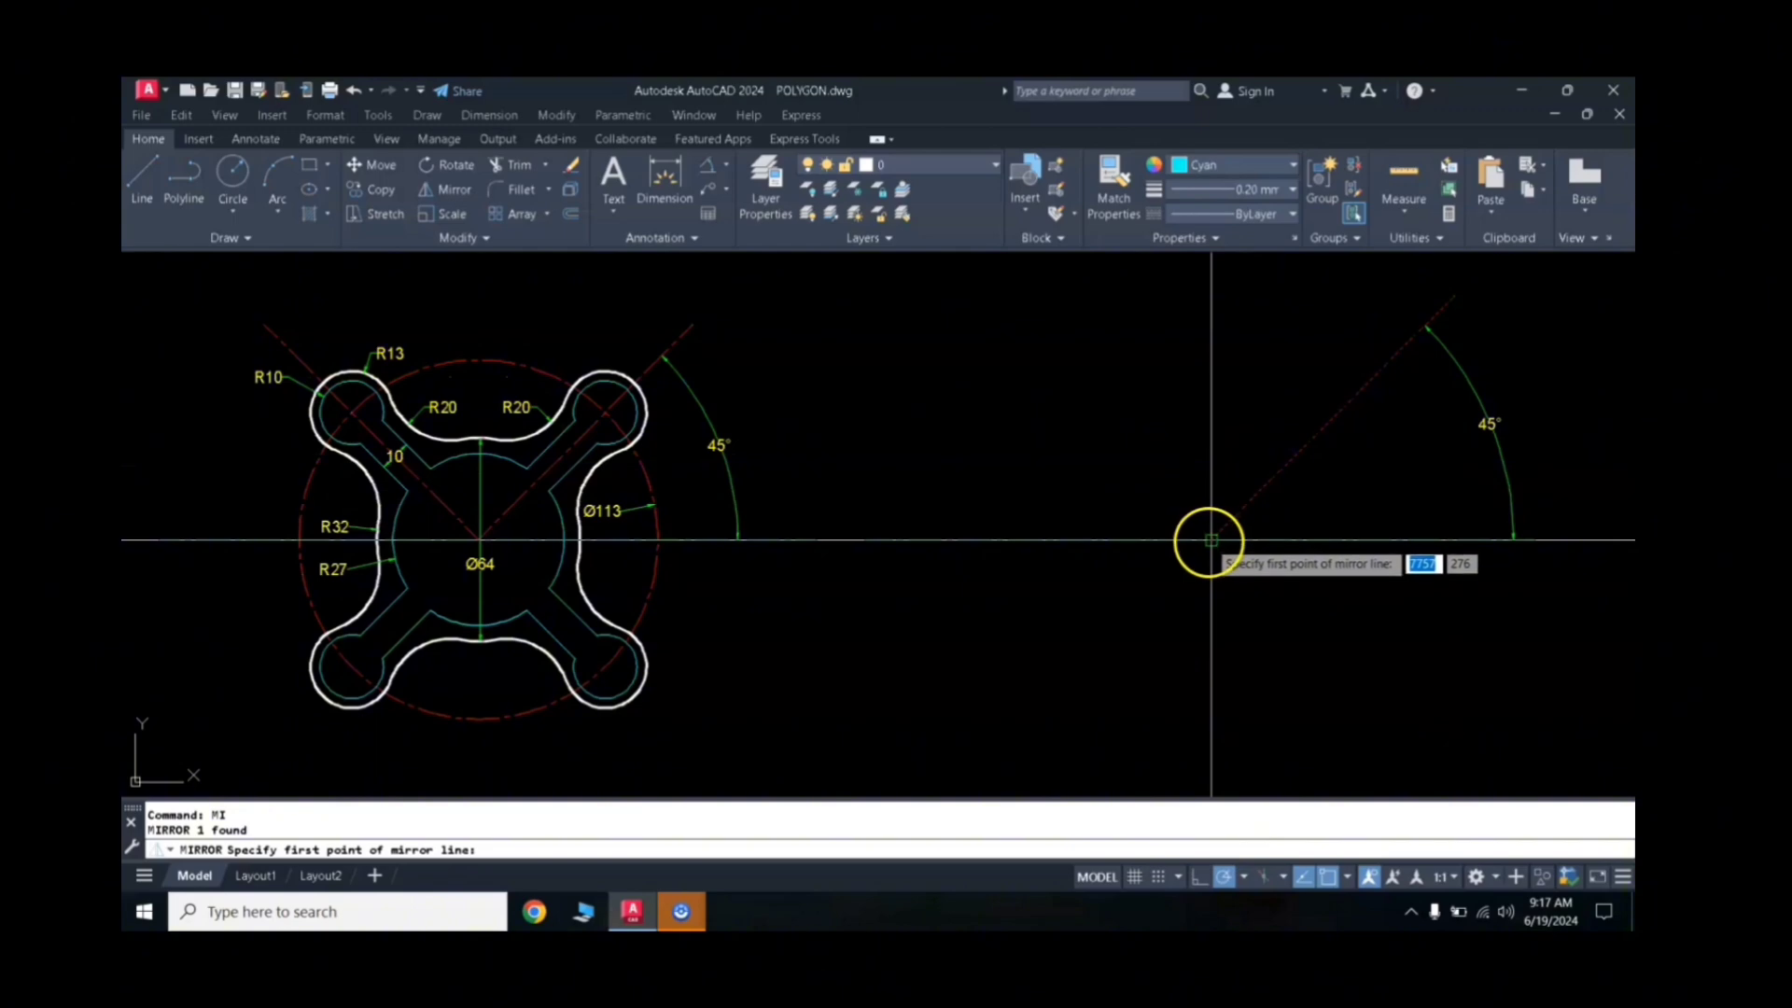
Step: Mirror the 45° diagonal centerline about a vertical axis through the centre, keeping the original
left_click(1211, 539)
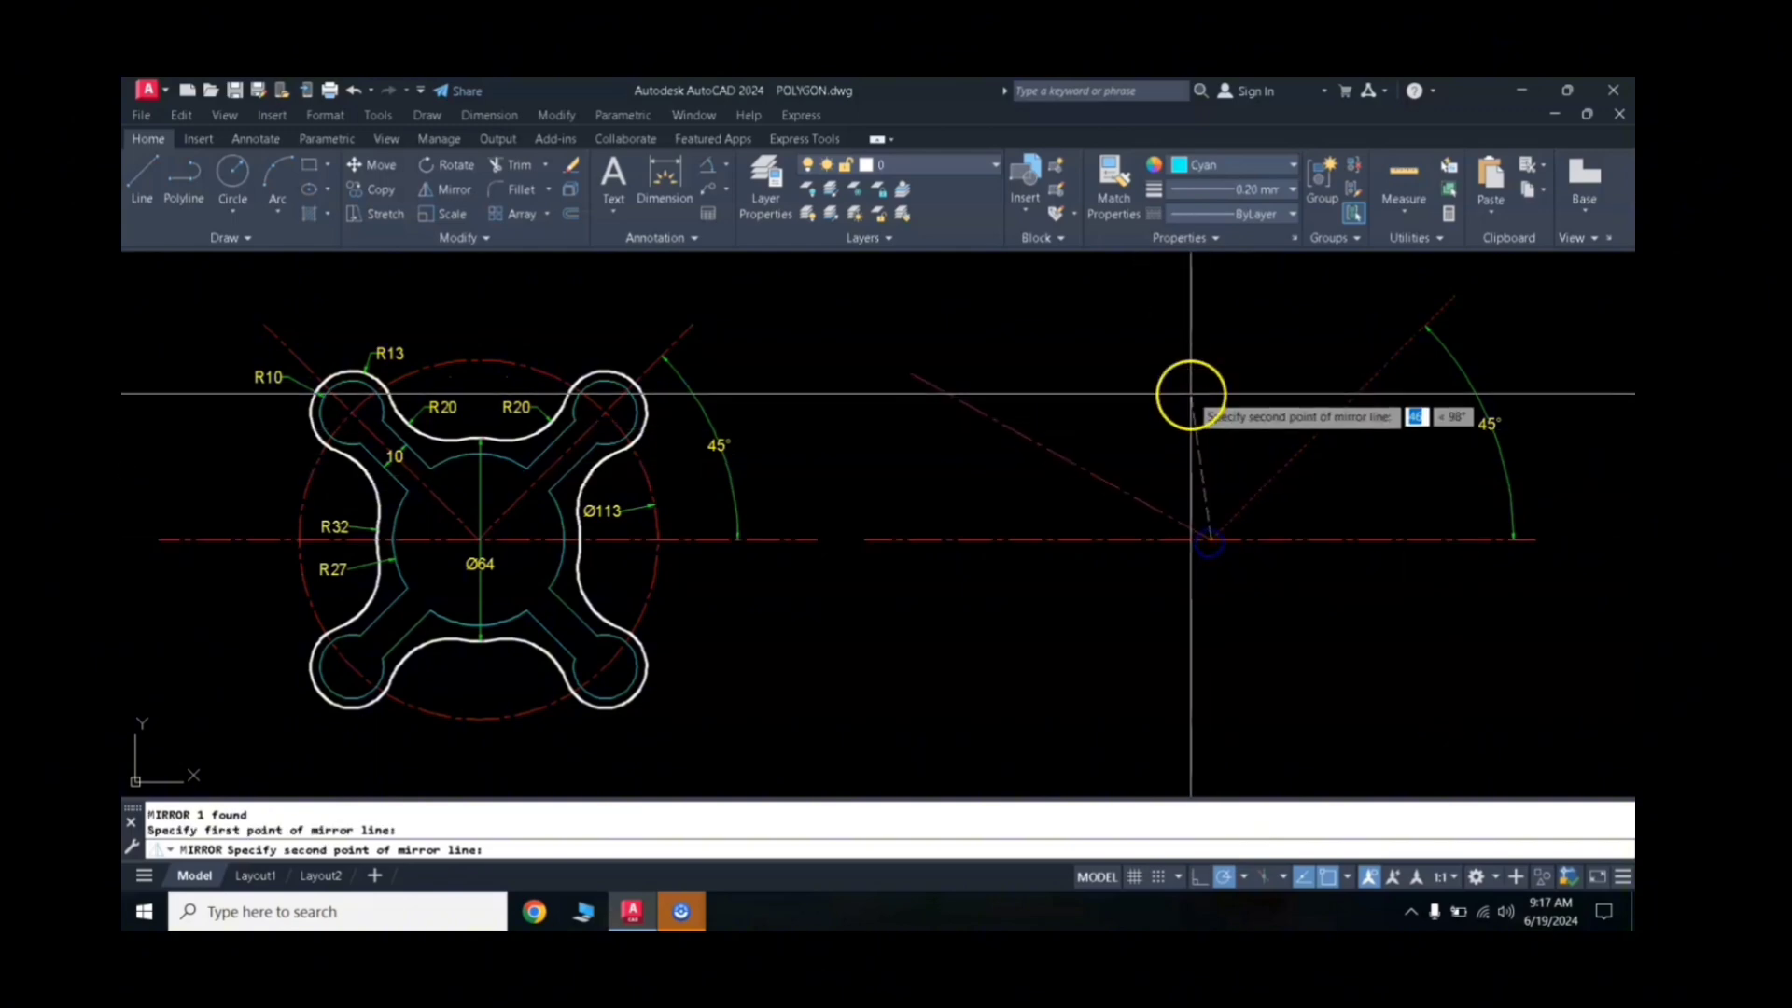
left_click(1198, 879)
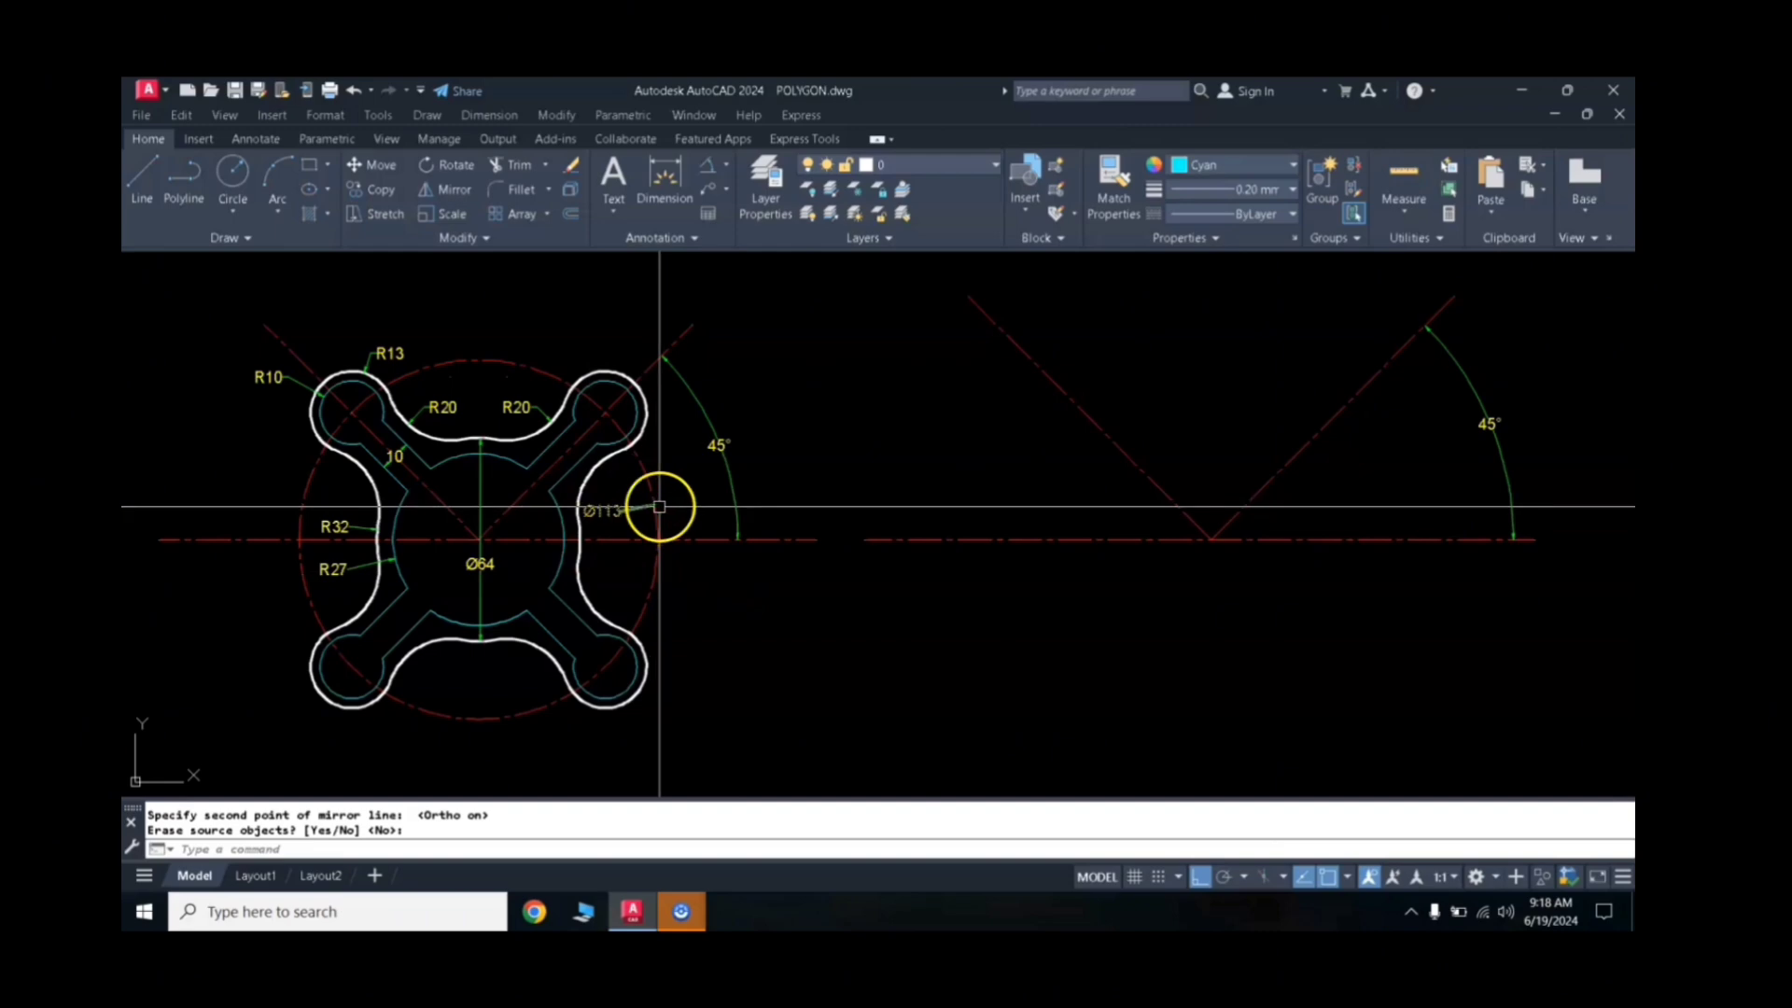
key("Return")
Step: Draw a 113-diameter circle centred on the centerline intersection
type("c")
key("Return")
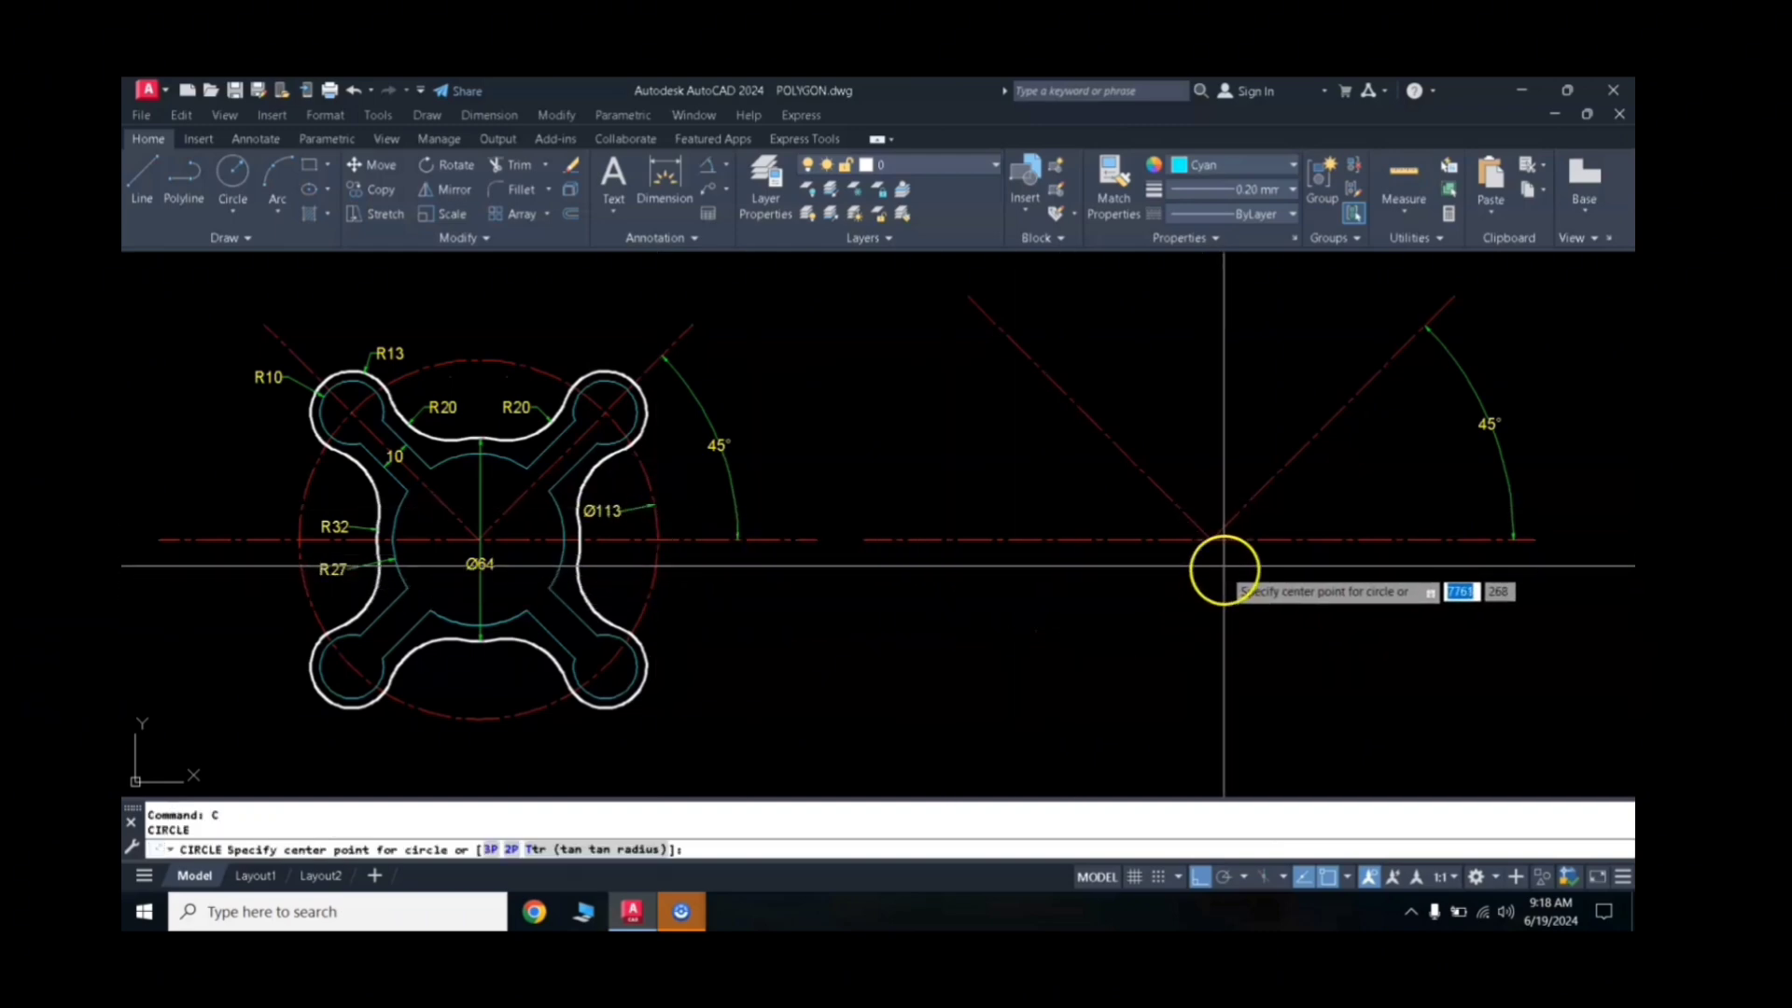
left_click(1211, 538)
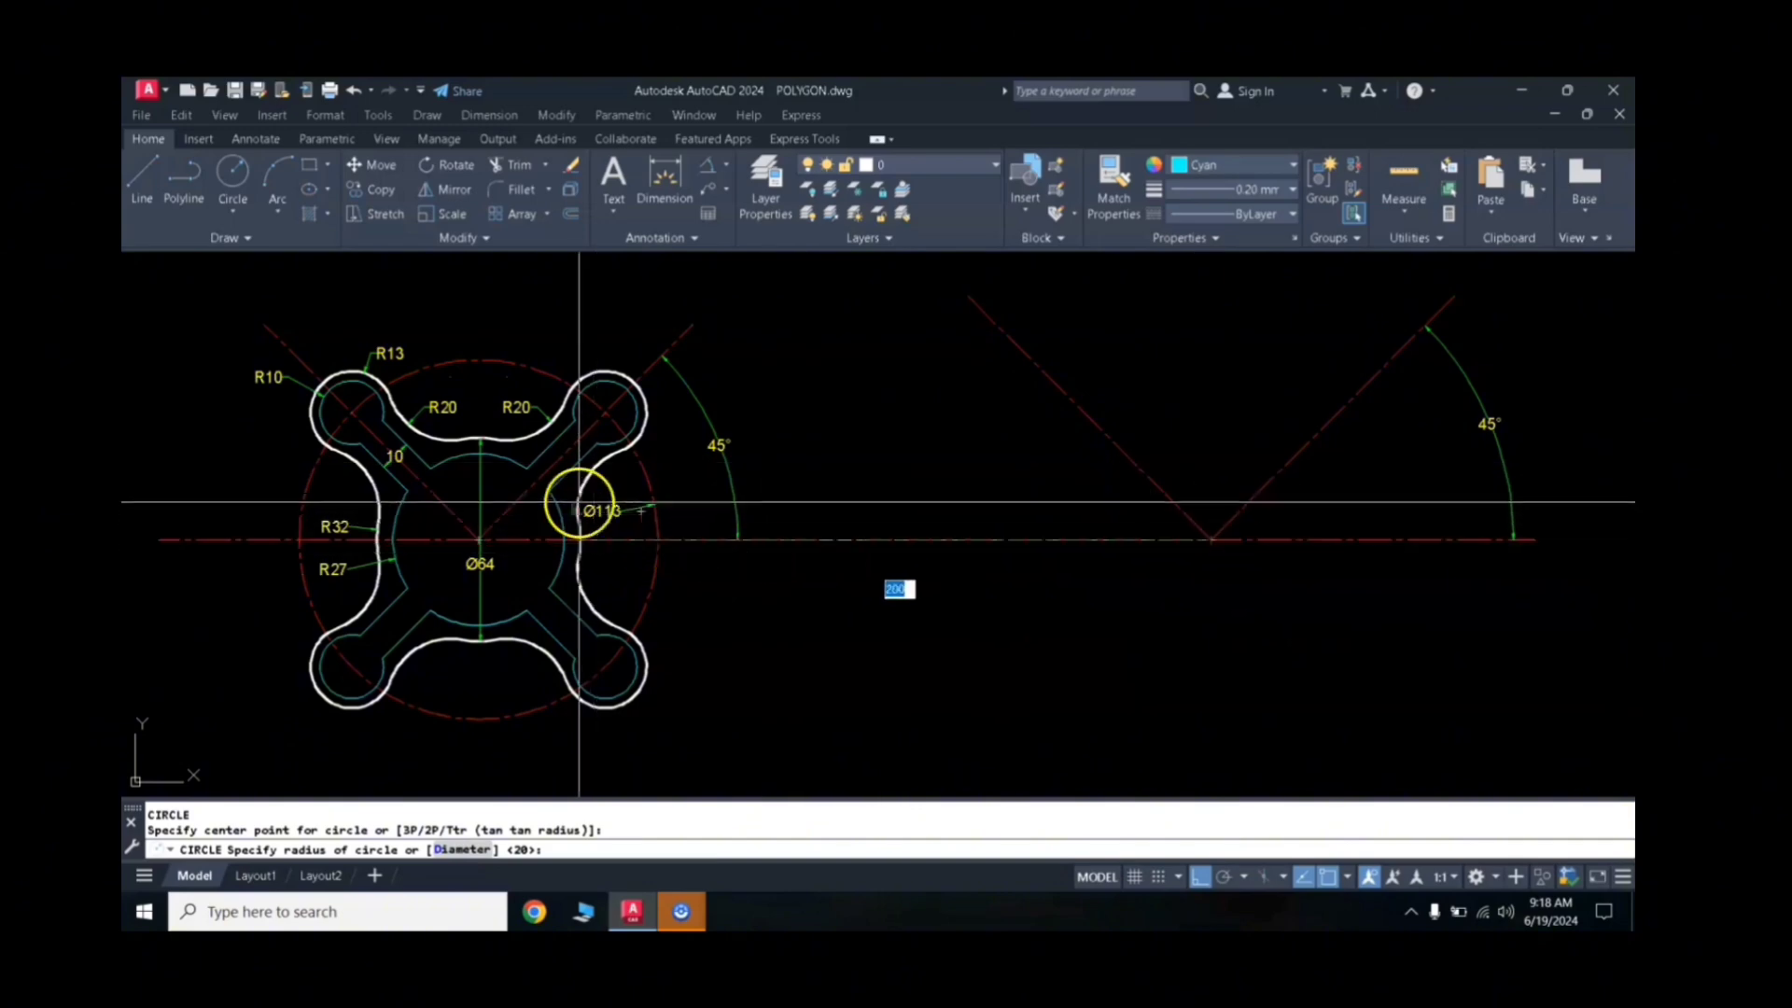
type("d")
key("Return")
type("113")
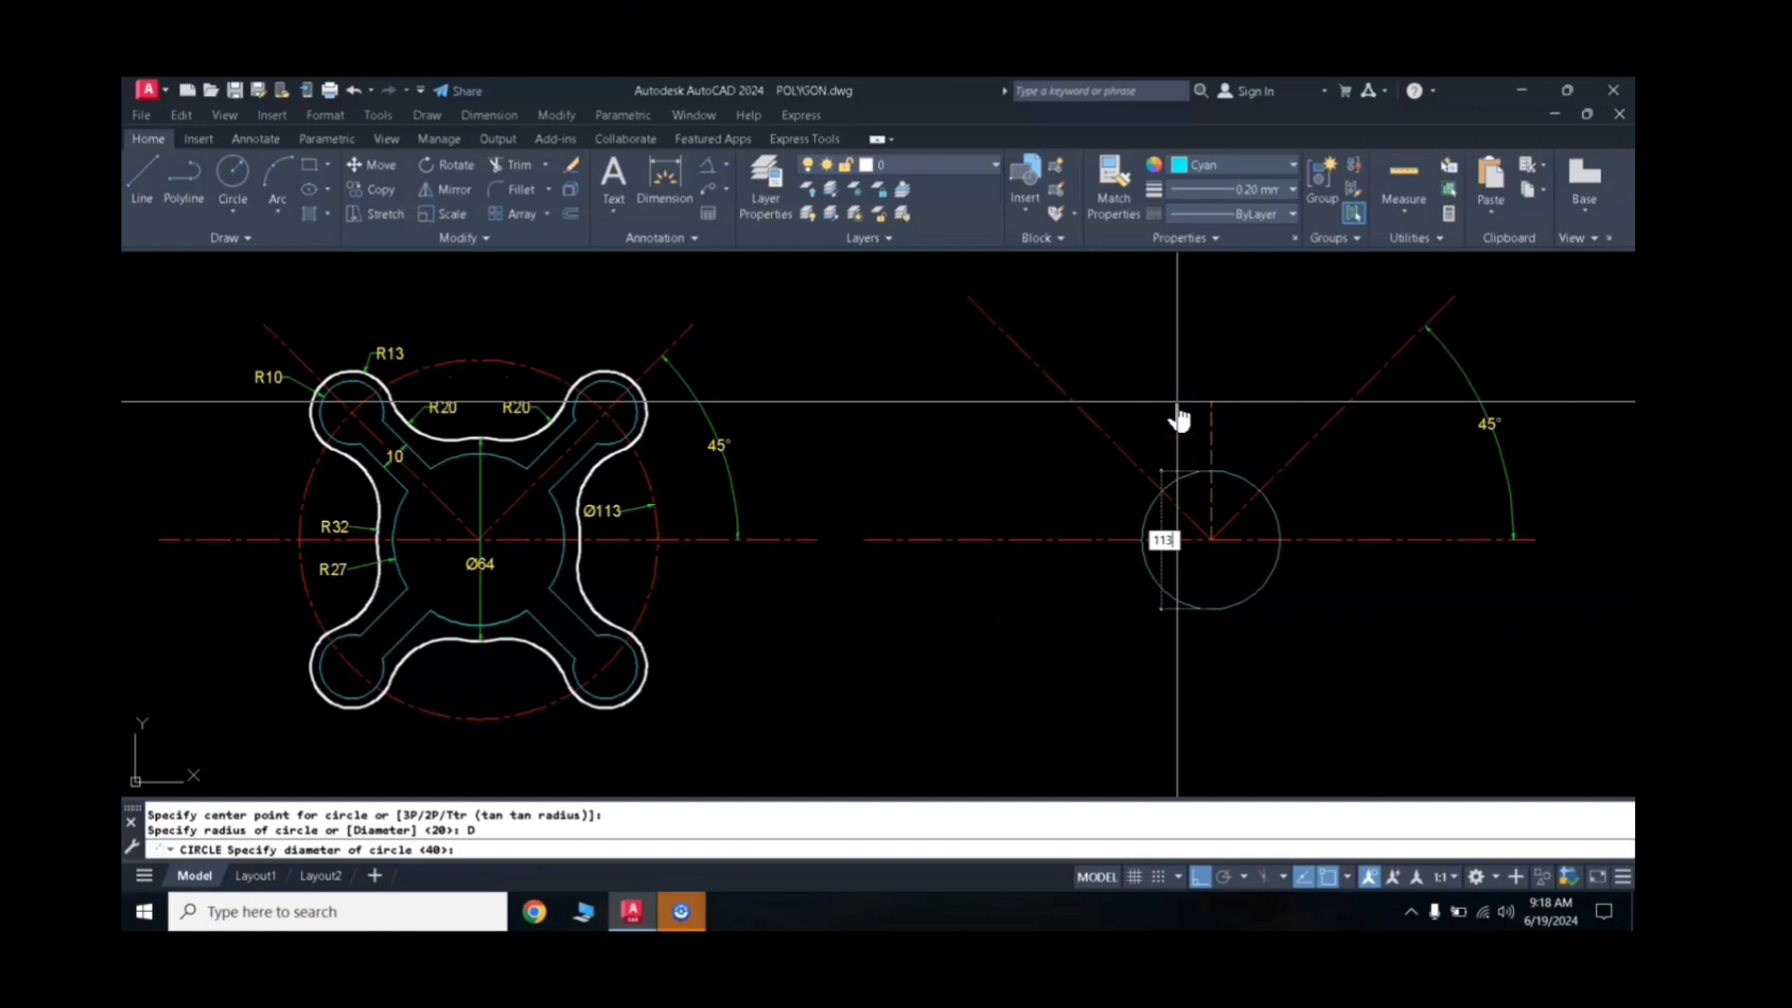
key("Return")
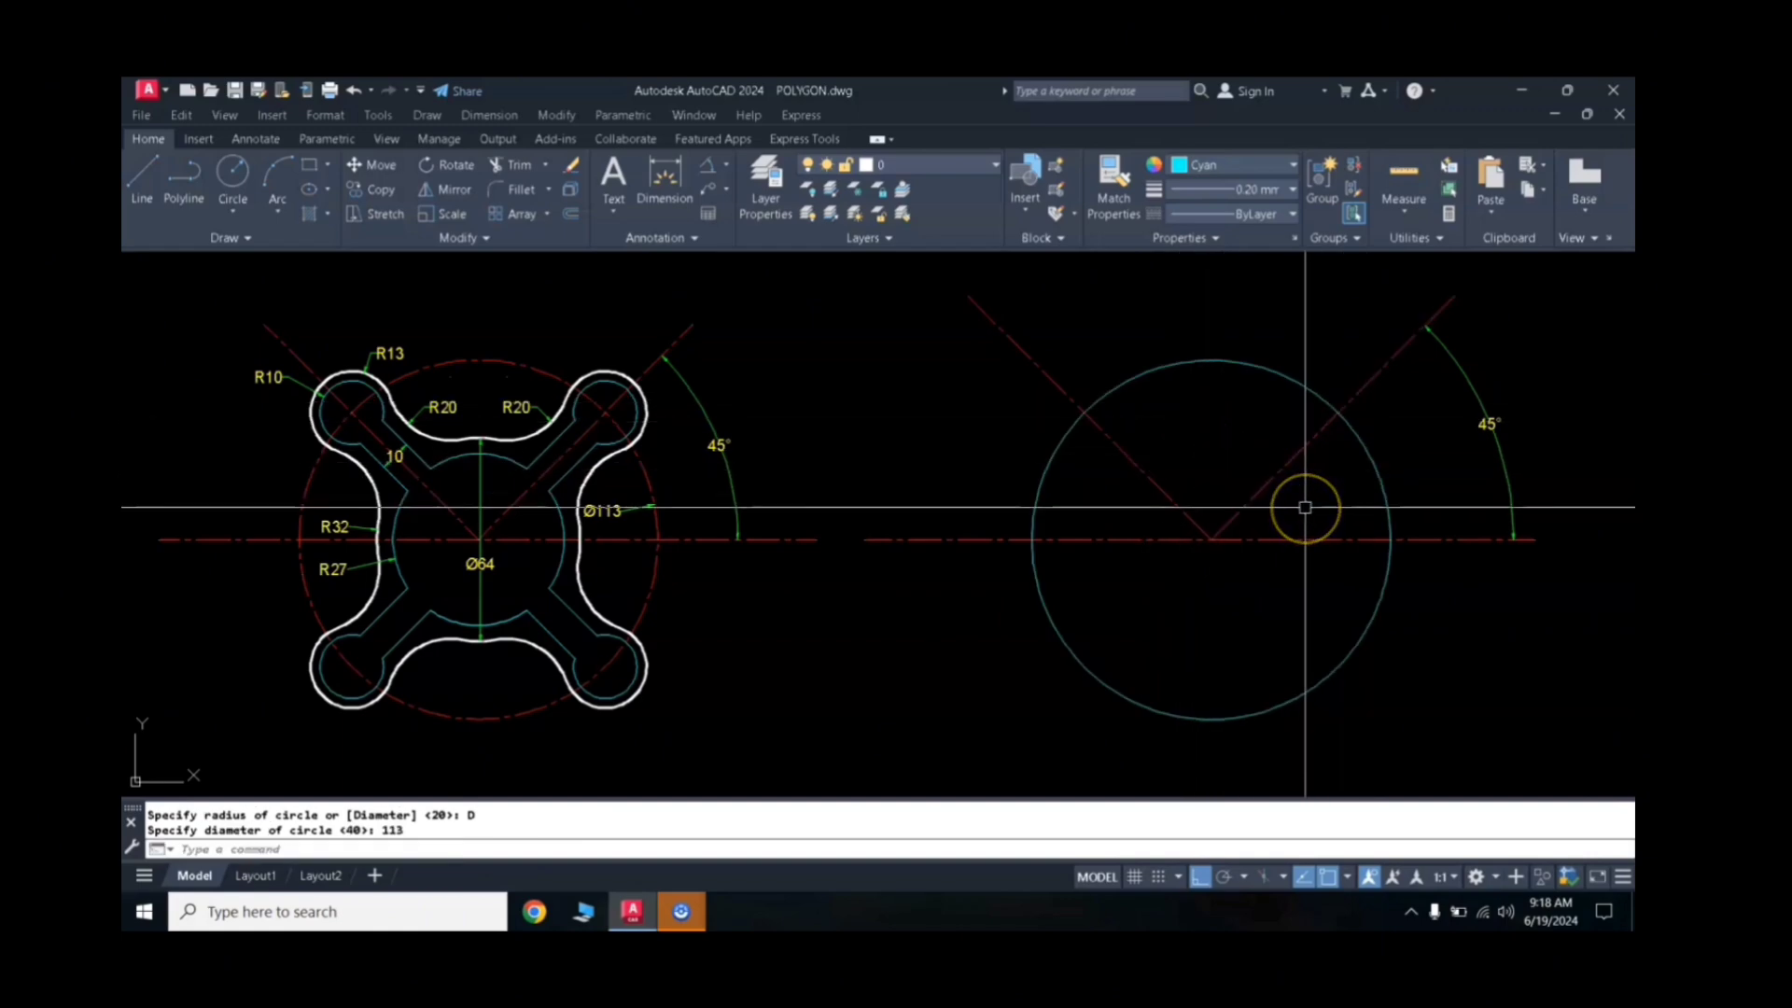
Step: Match the red centerline properties onto the 113 circle, making it dash-dot
type("ma")
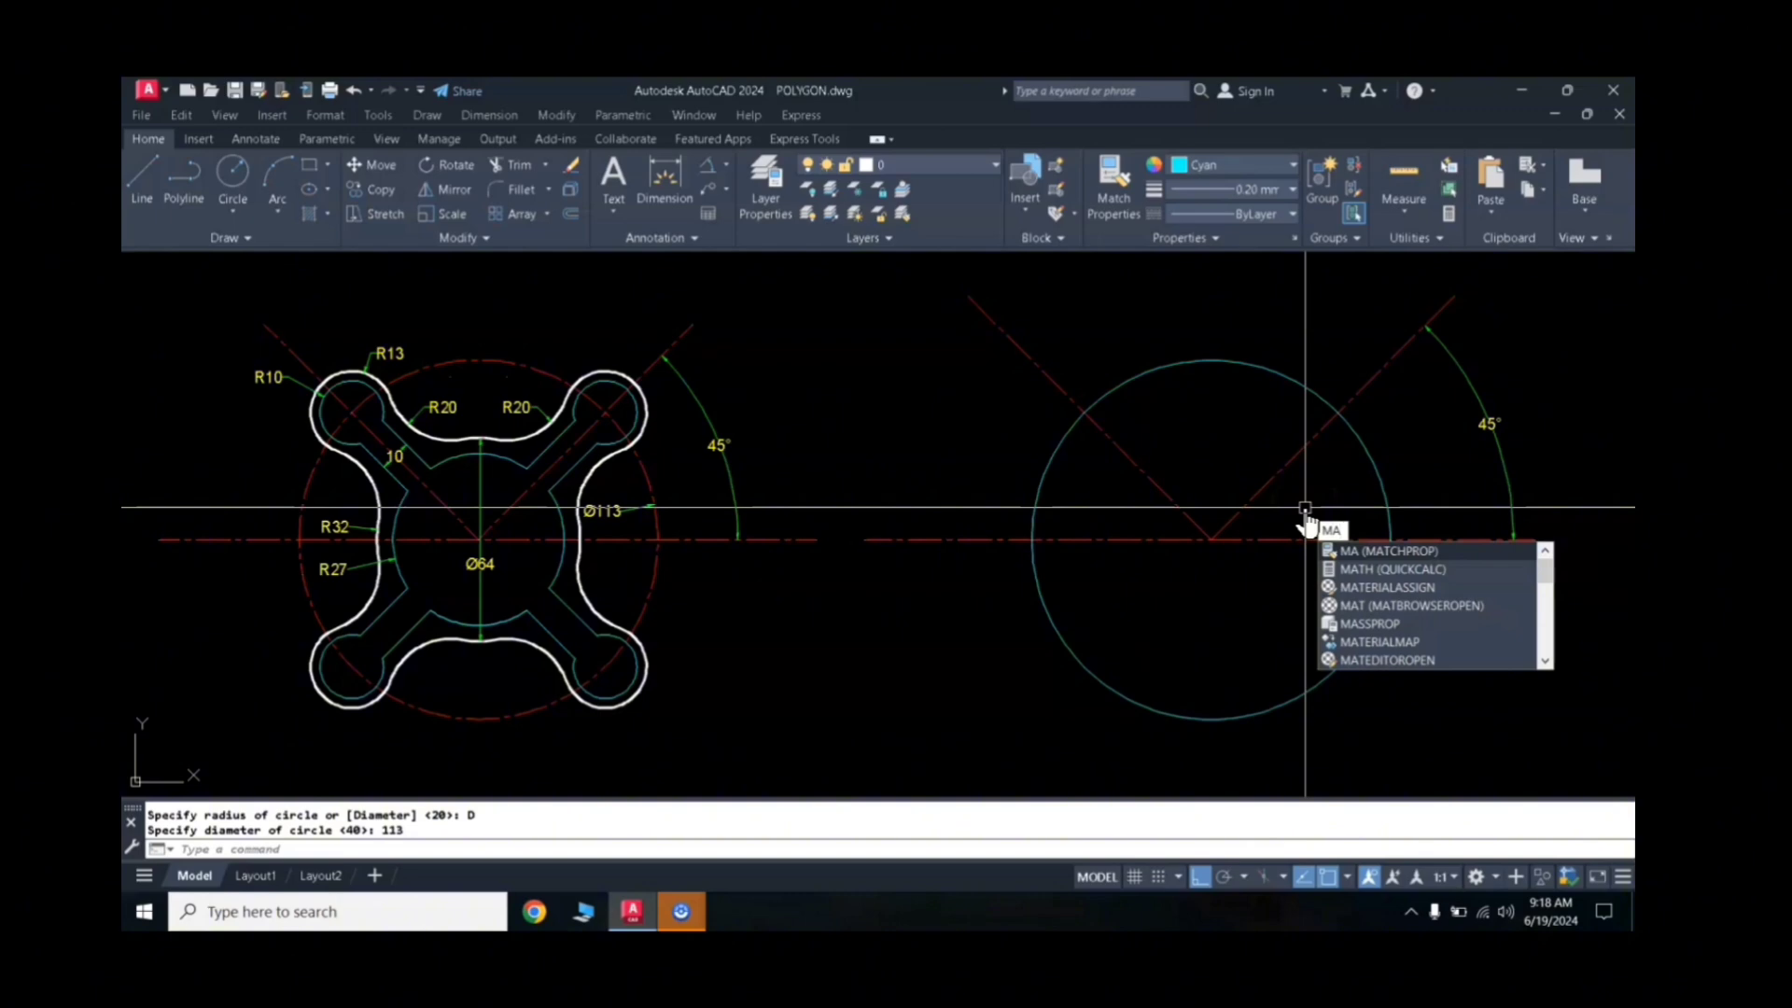
key("Return")
left_click(1324, 539)
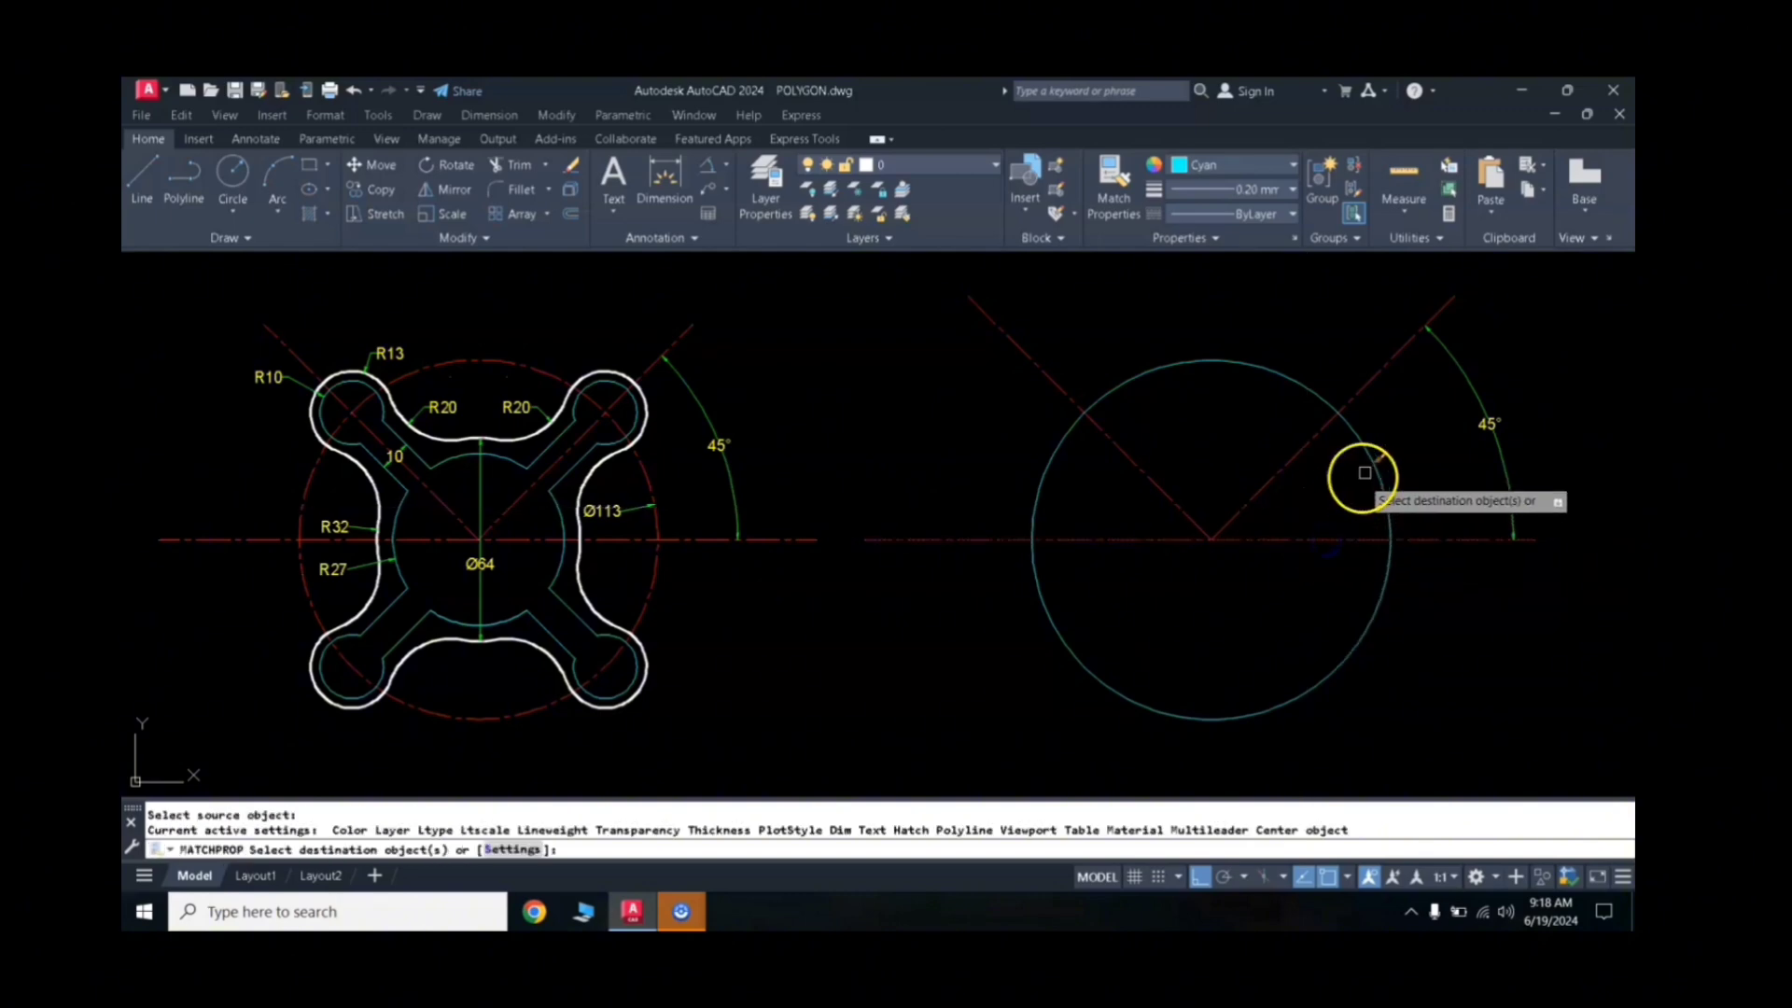
left_click(1376, 459)
key("Return")
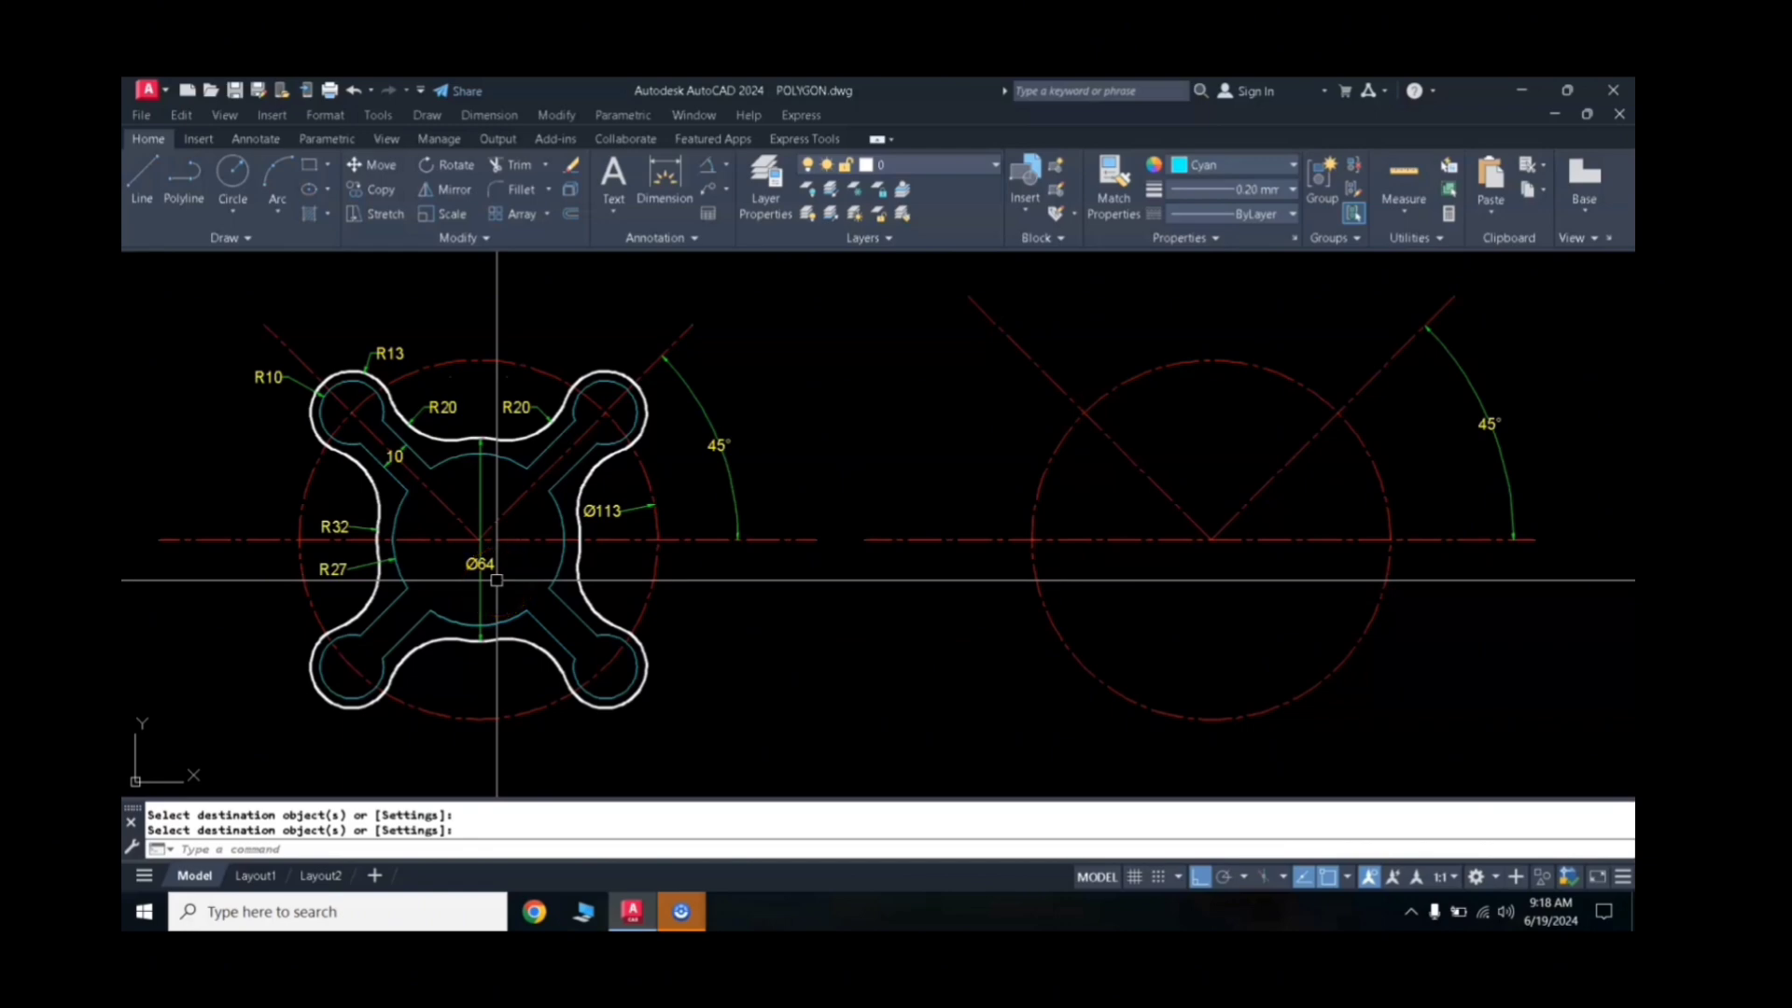
key("Escape")
type("c")
key("Return")
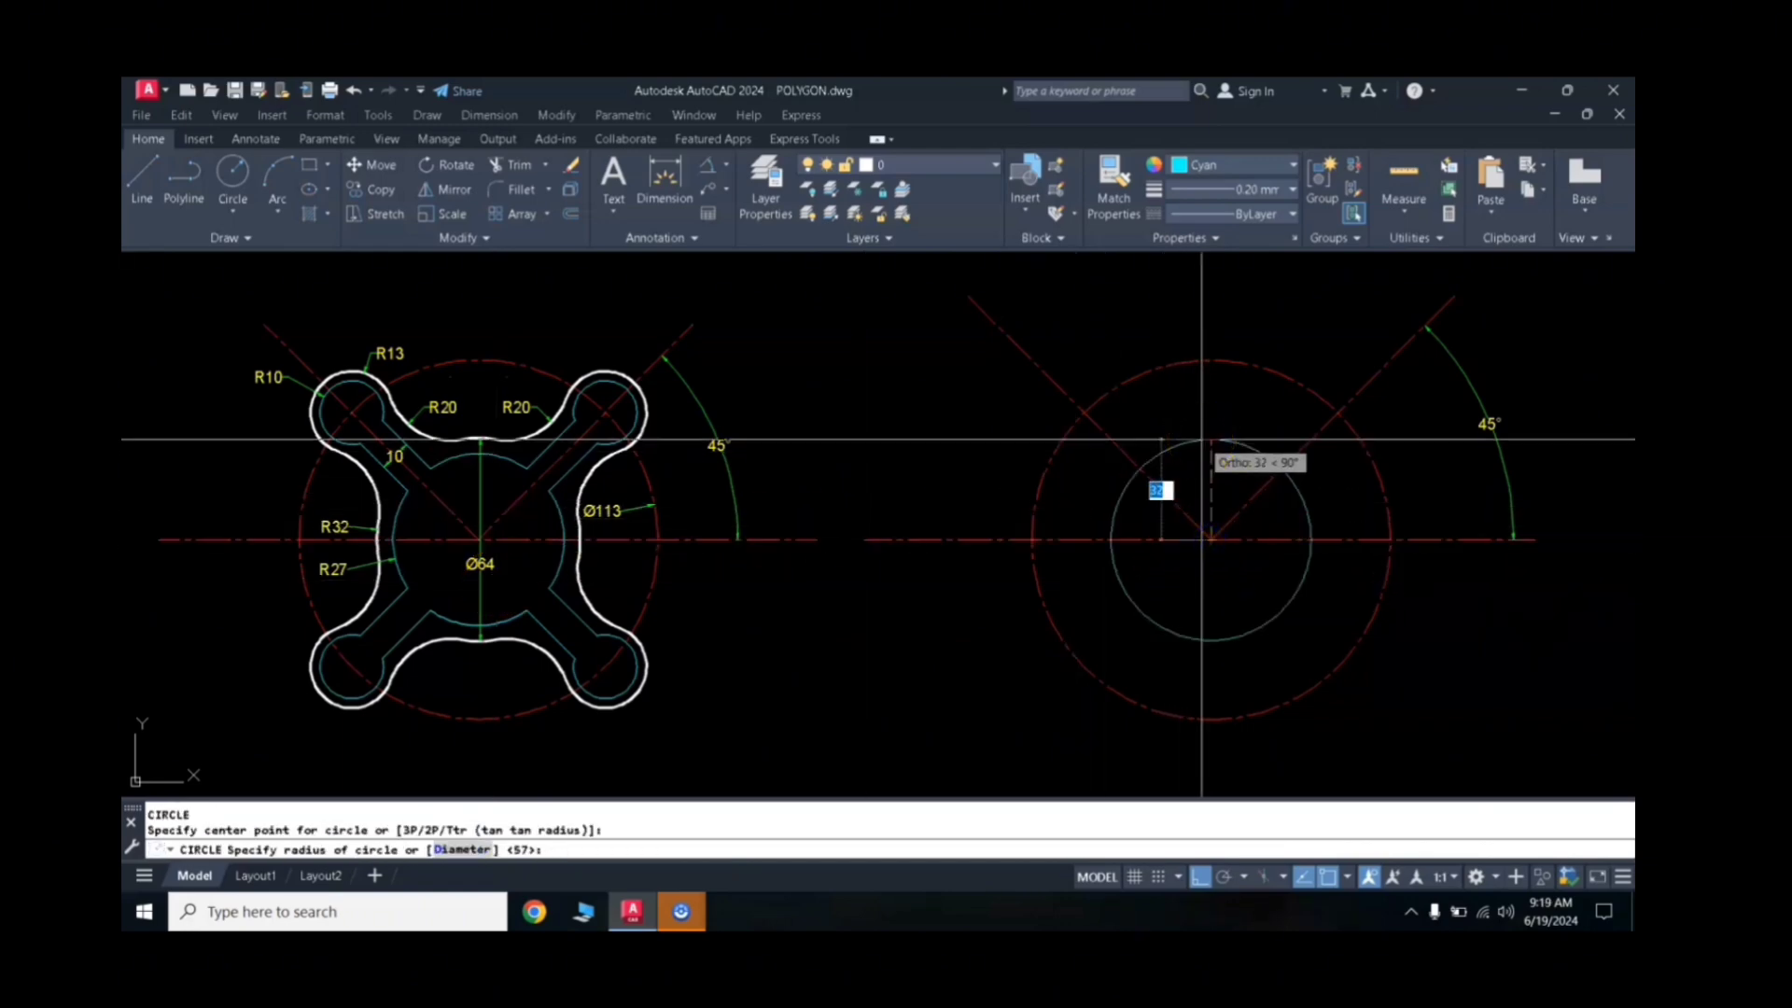
Step: Finish the concentric R32 and R27 circles around the centre point
key("Return")
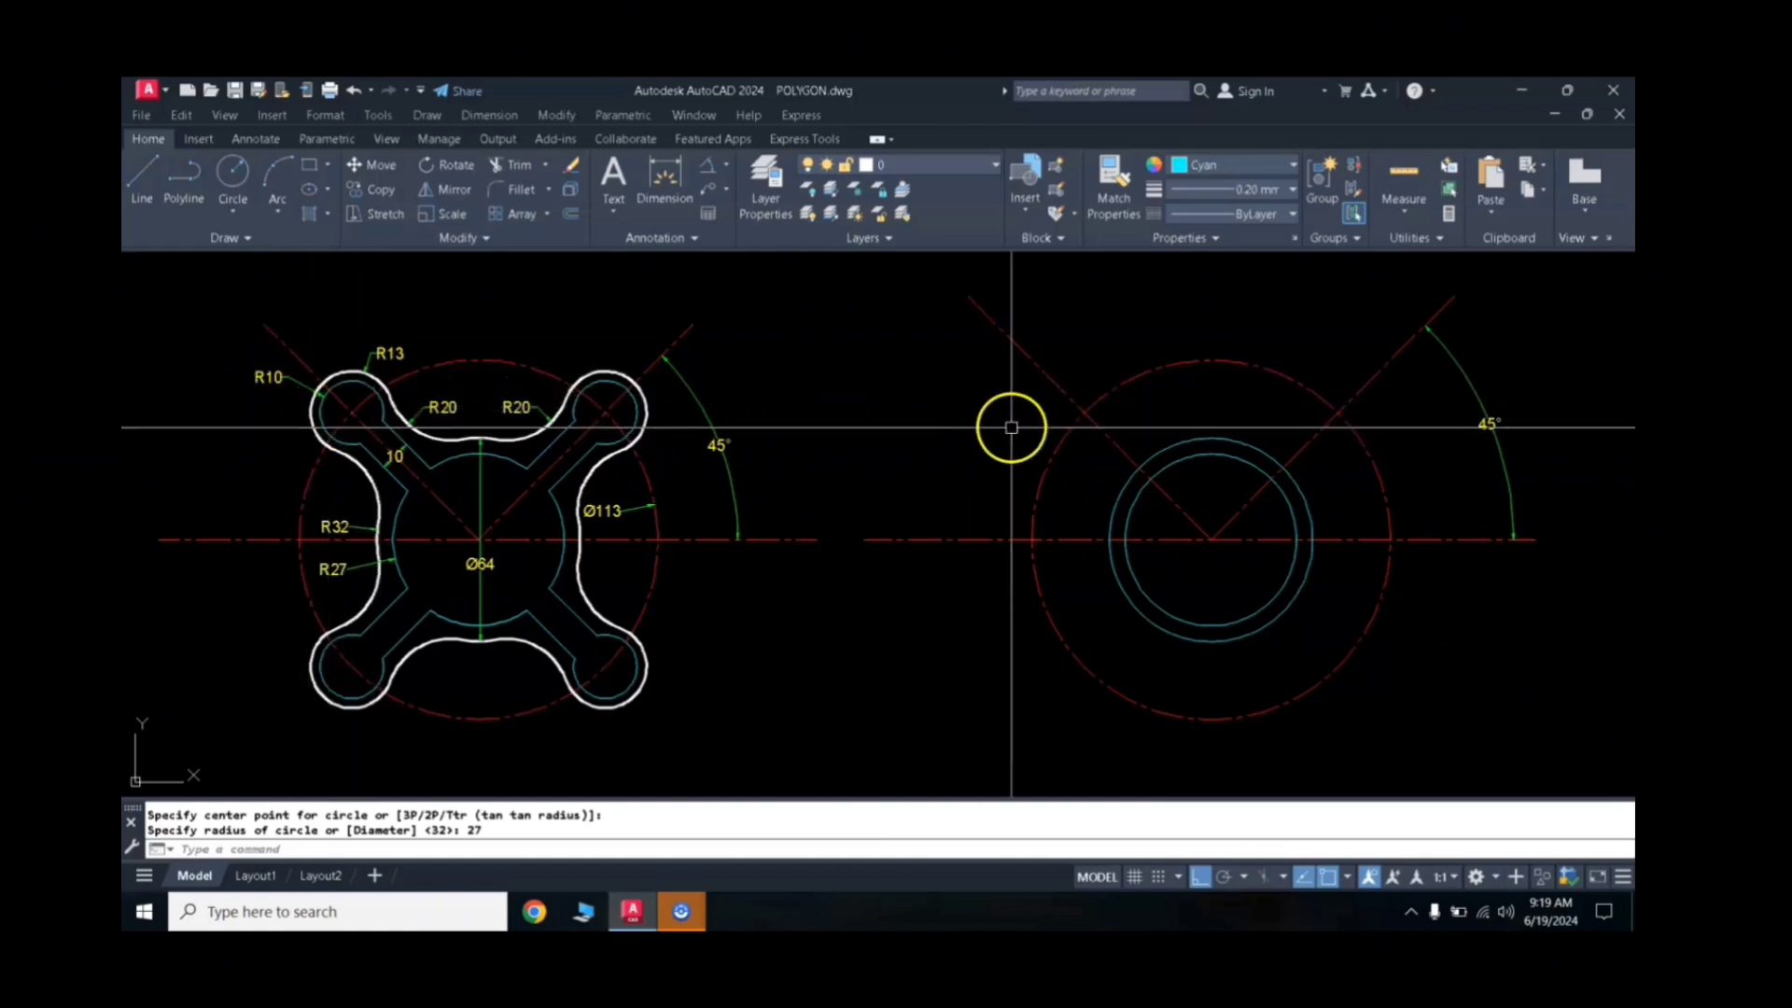
type("c")
key("Return")
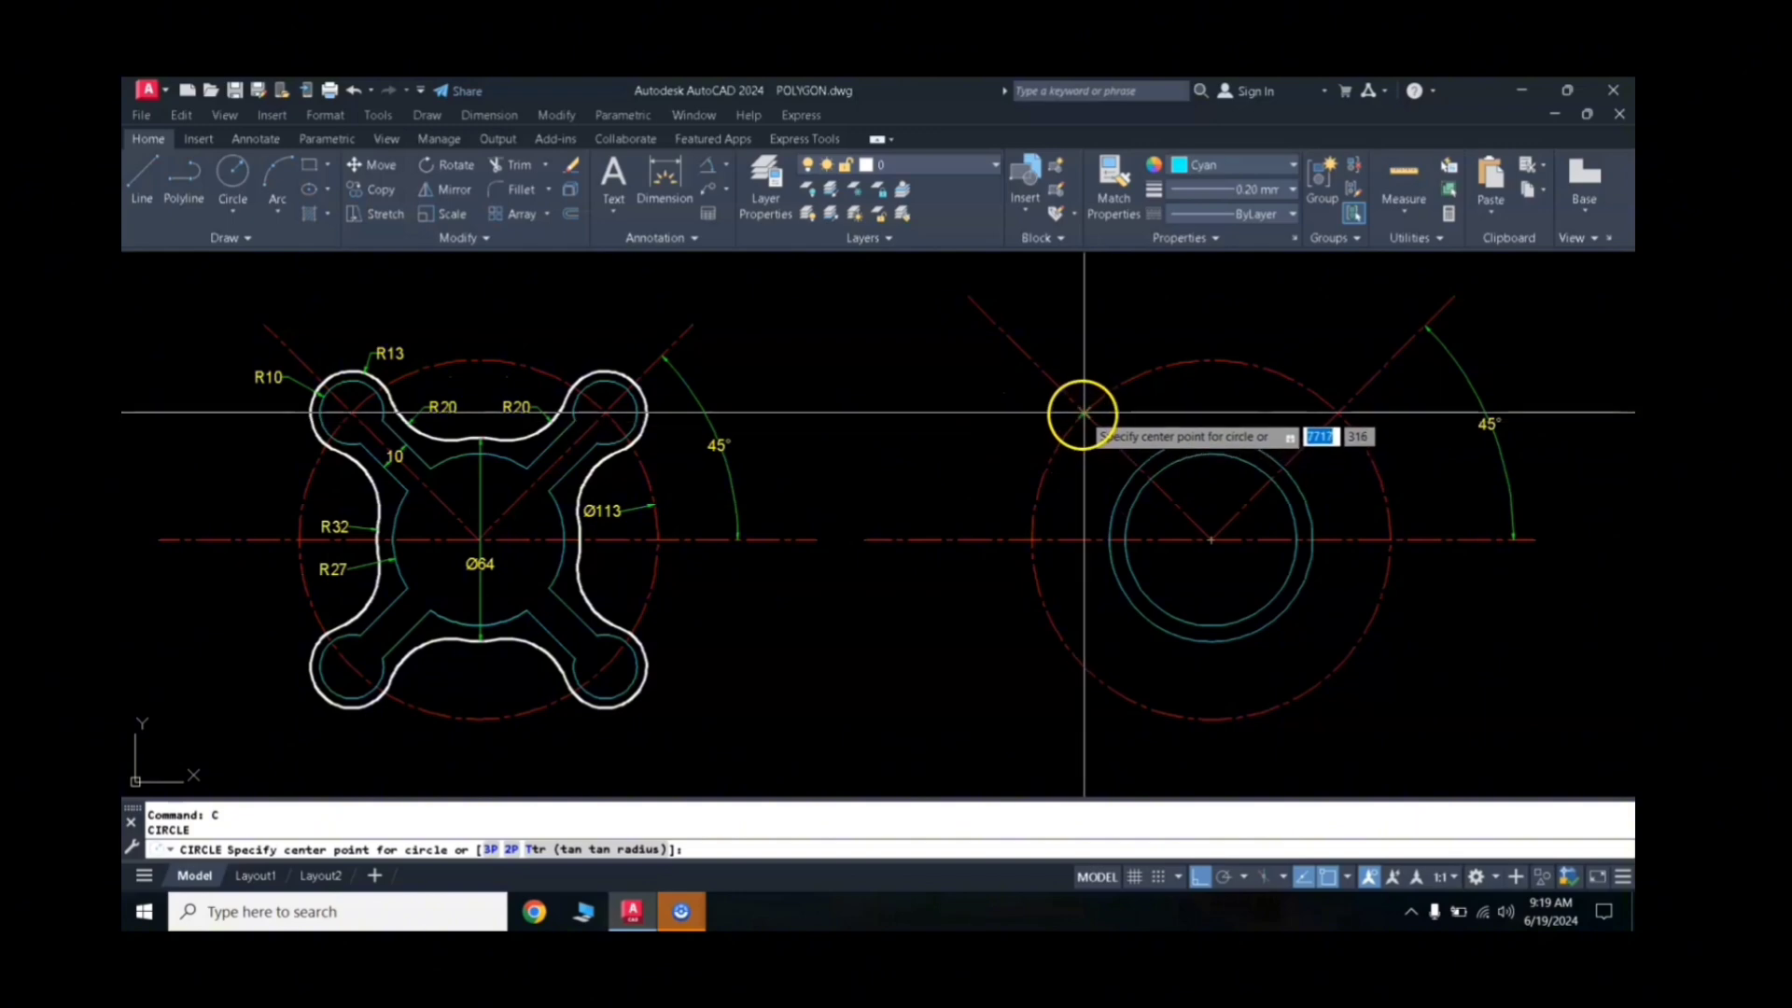
Step: Draw a small lobe circle where the diagonal meets the pitch circle, plus a concentric R13 circle
left_click(1082, 414)
left_click(1078, 356)
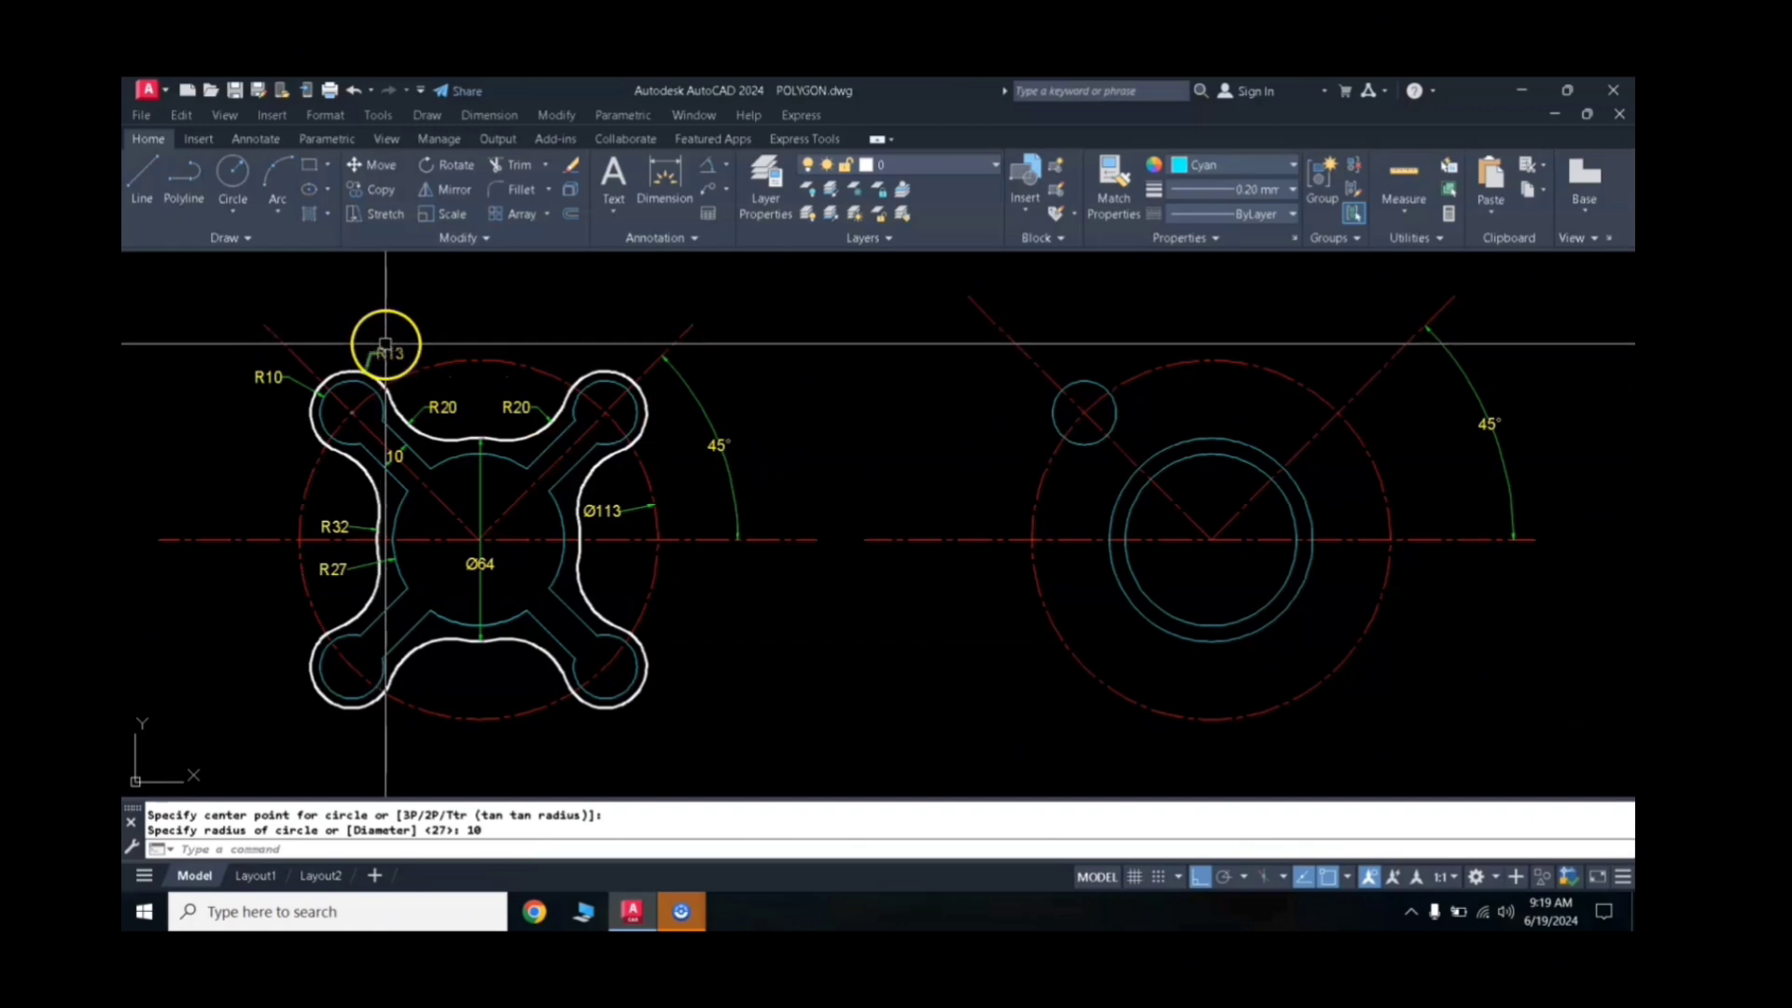
type("c")
key("Return")
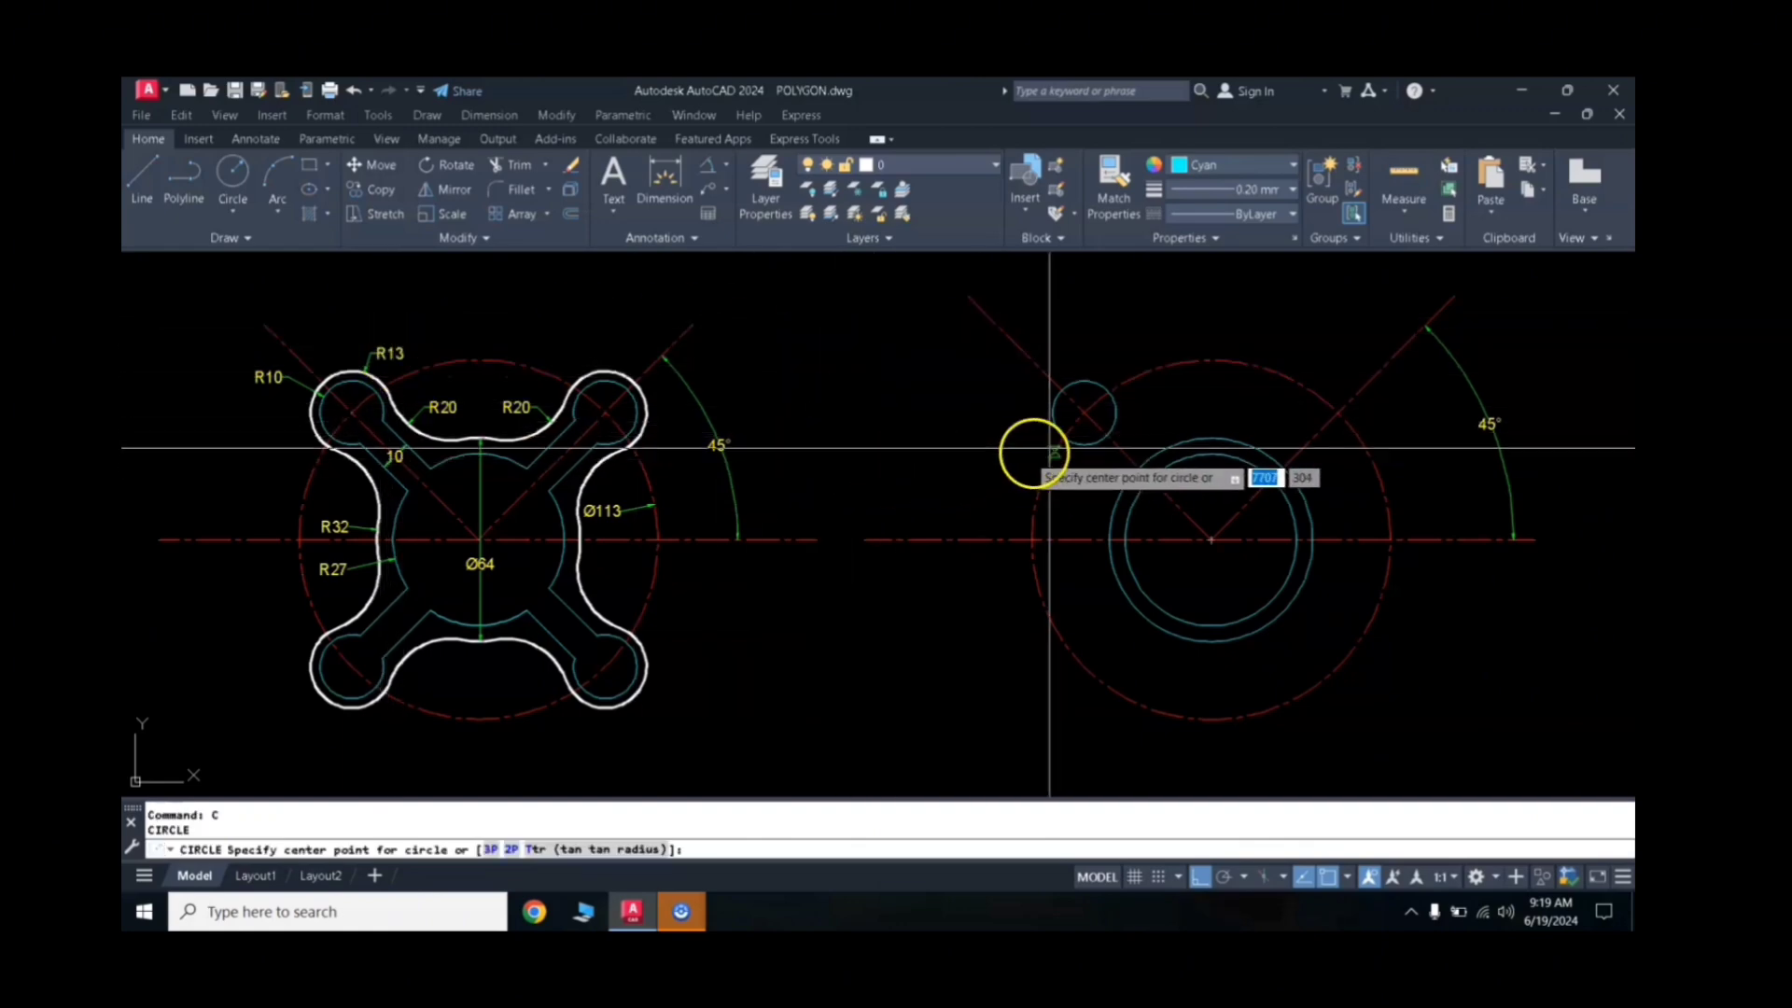
left_click(1083, 411)
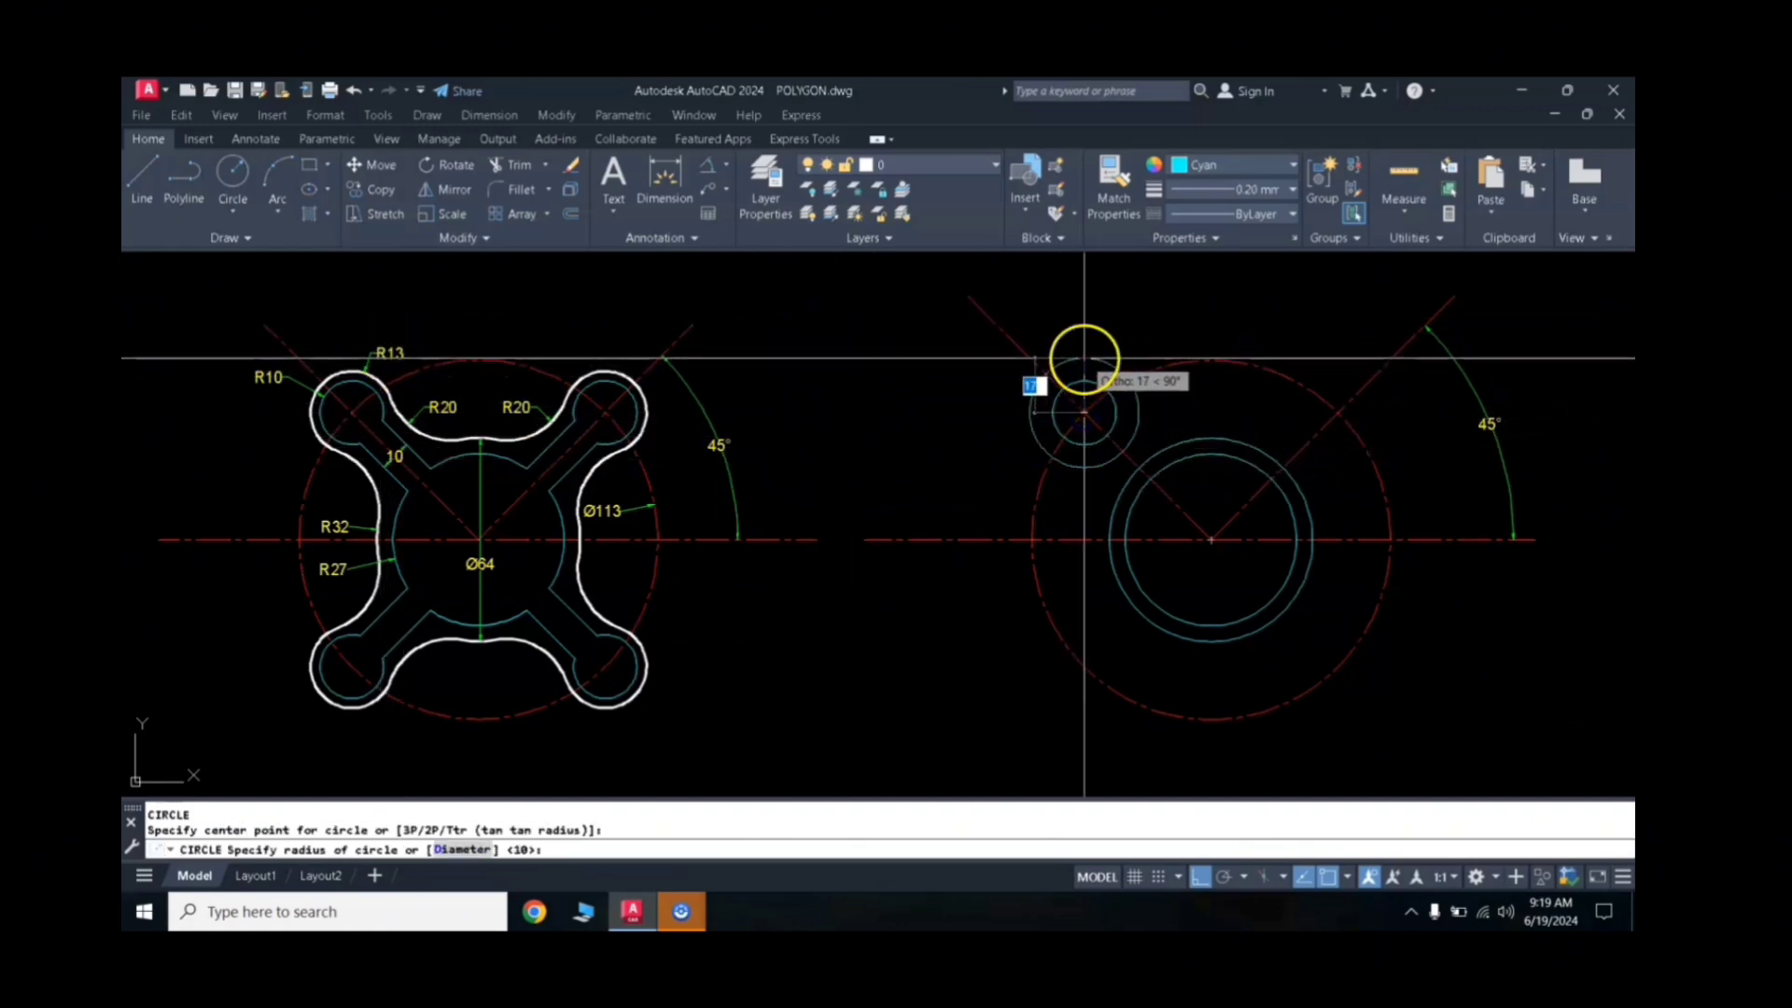
type("13")
key("Return")
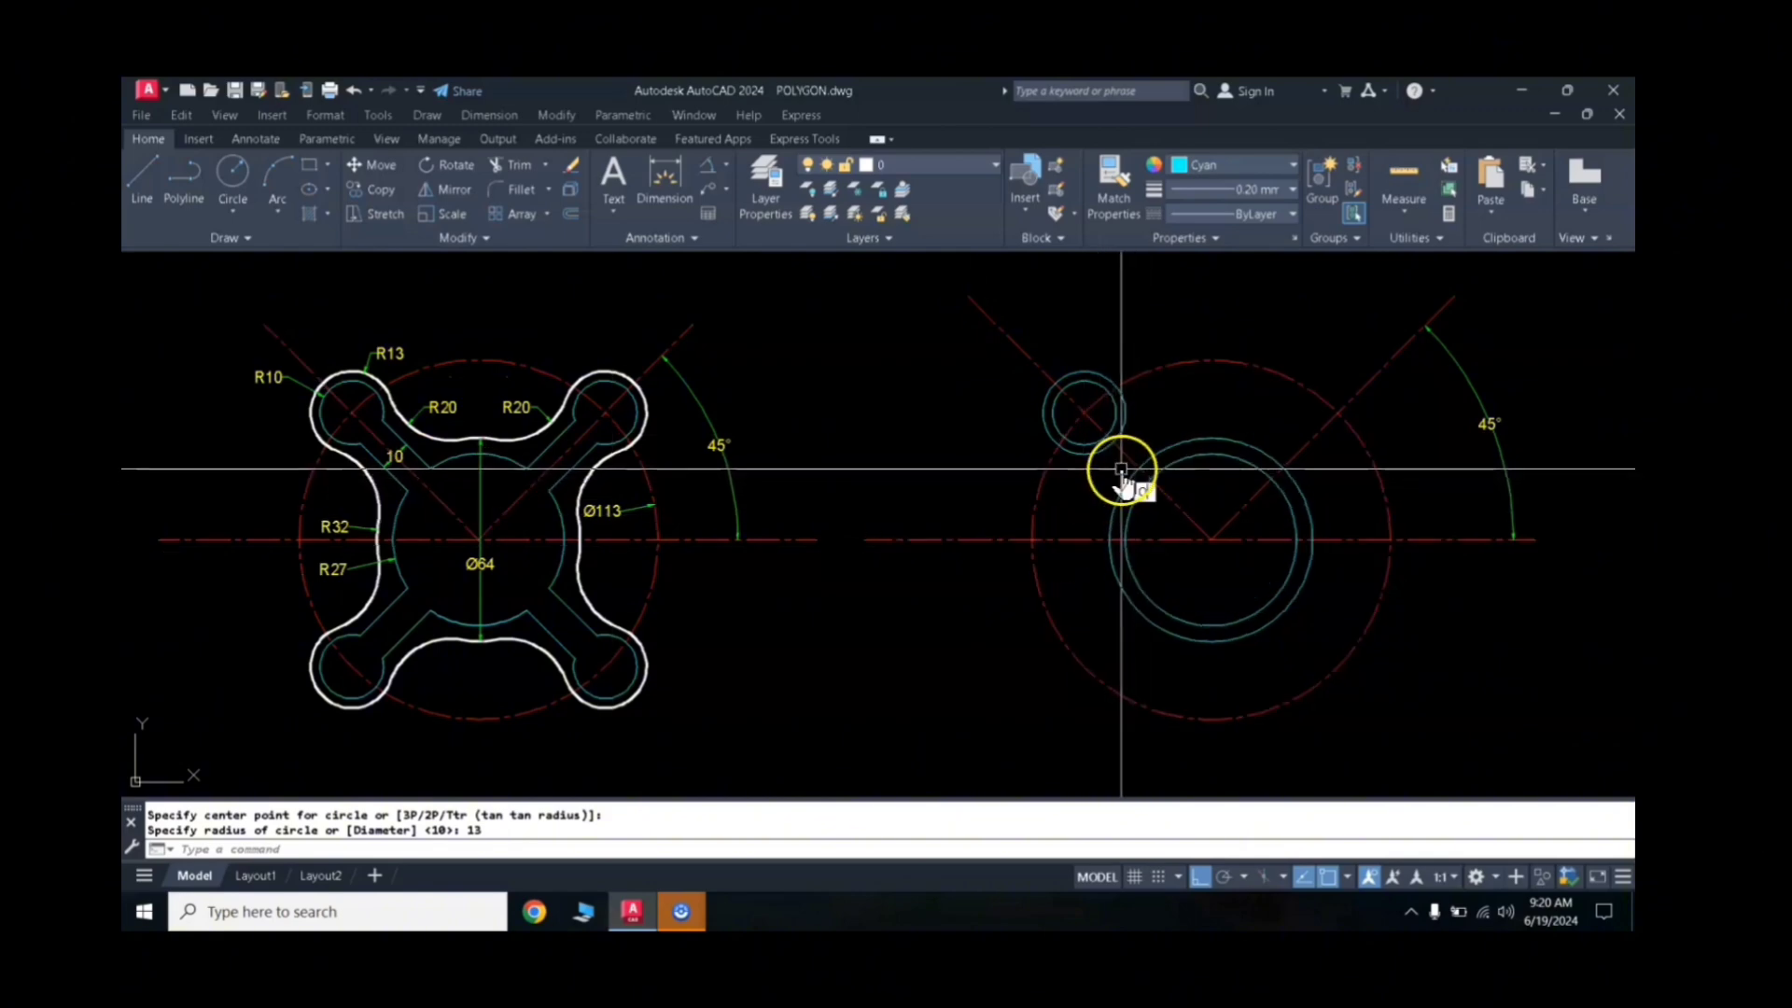
Step: Offset the upper-left diagonal centerline to both sides to form the slot lines
type("o")
key("Return")
key("Return")
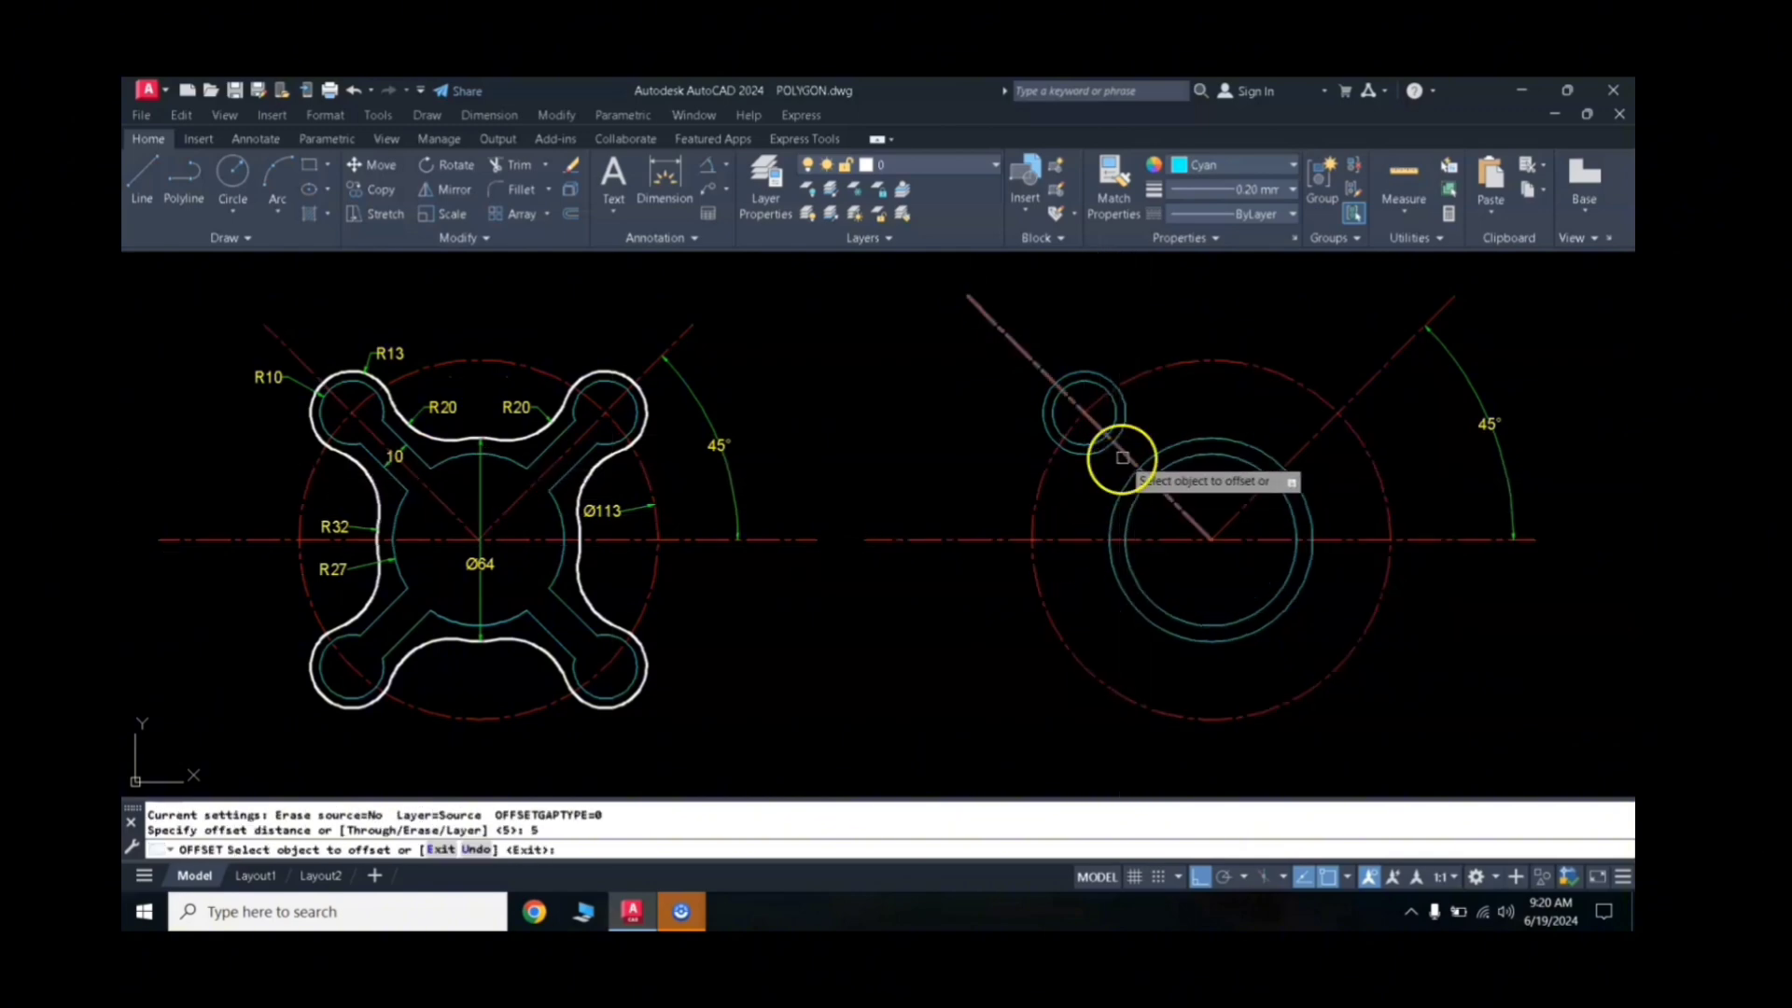
left_click(1125, 453)
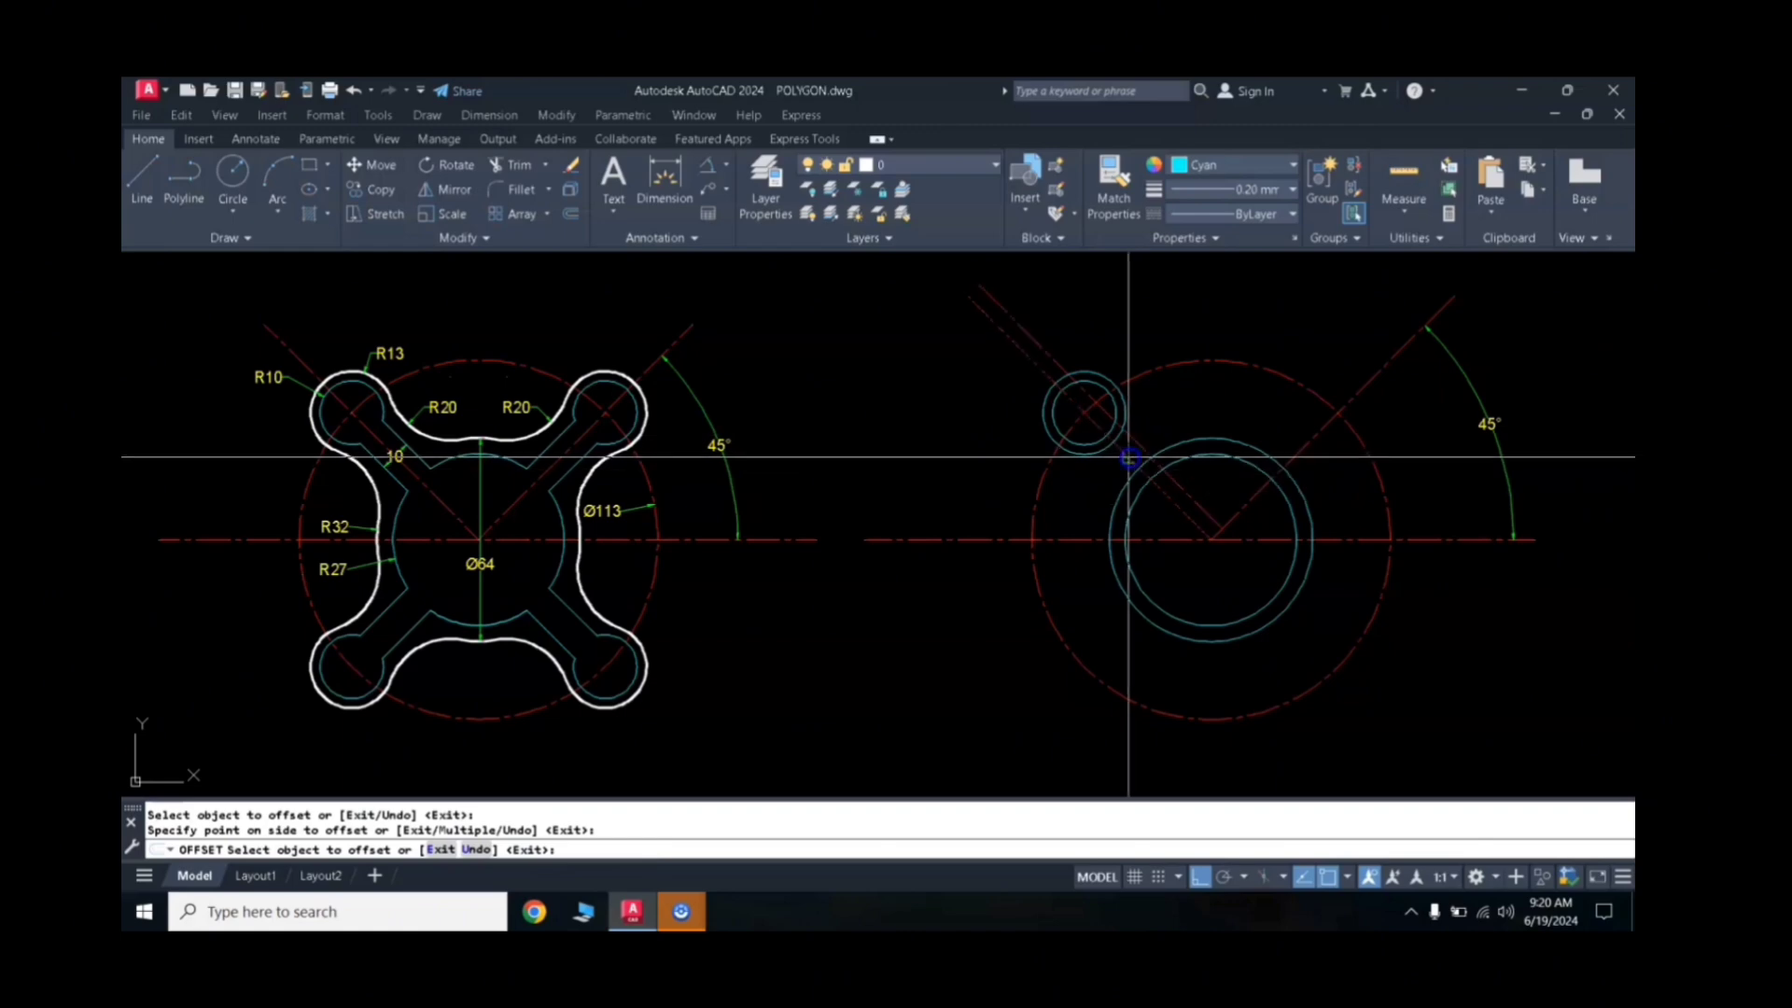
left_click(1129, 457)
left_click(1109, 490)
right_click(1088, 509)
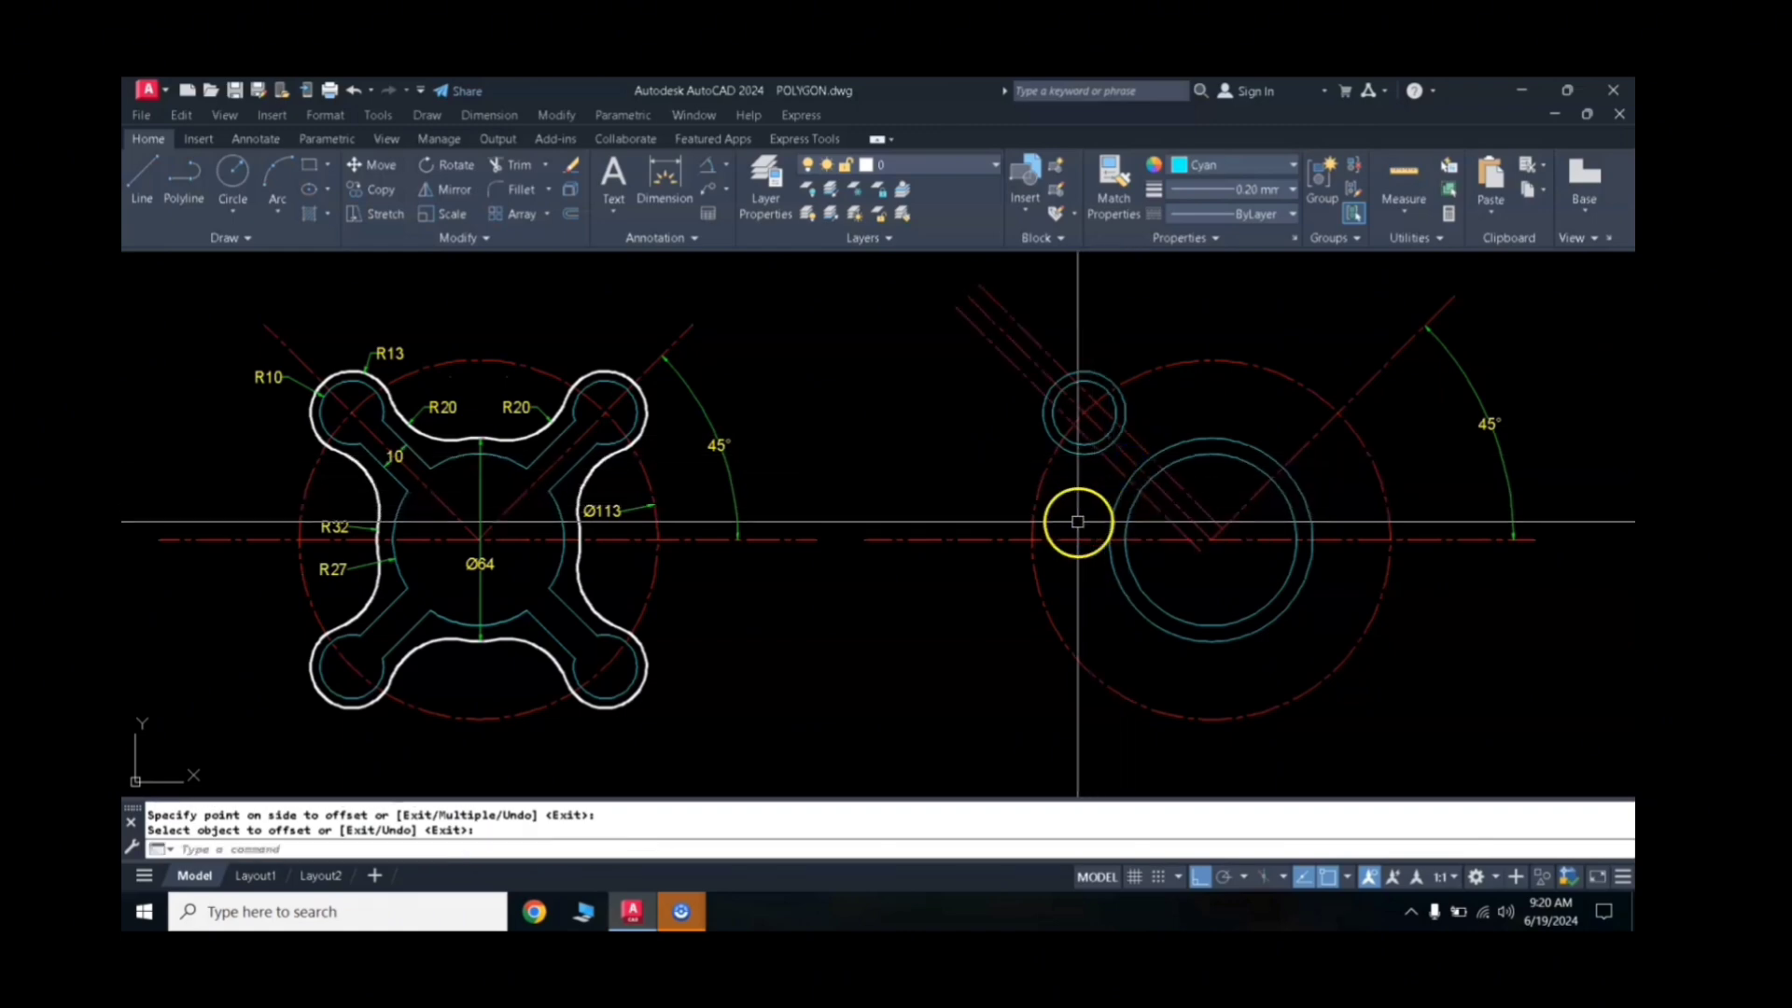
right_click(1078, 522)
Step: Match the ring circle's cyan outline properties onto the diagonal slot line
type("MA")
key("Return")
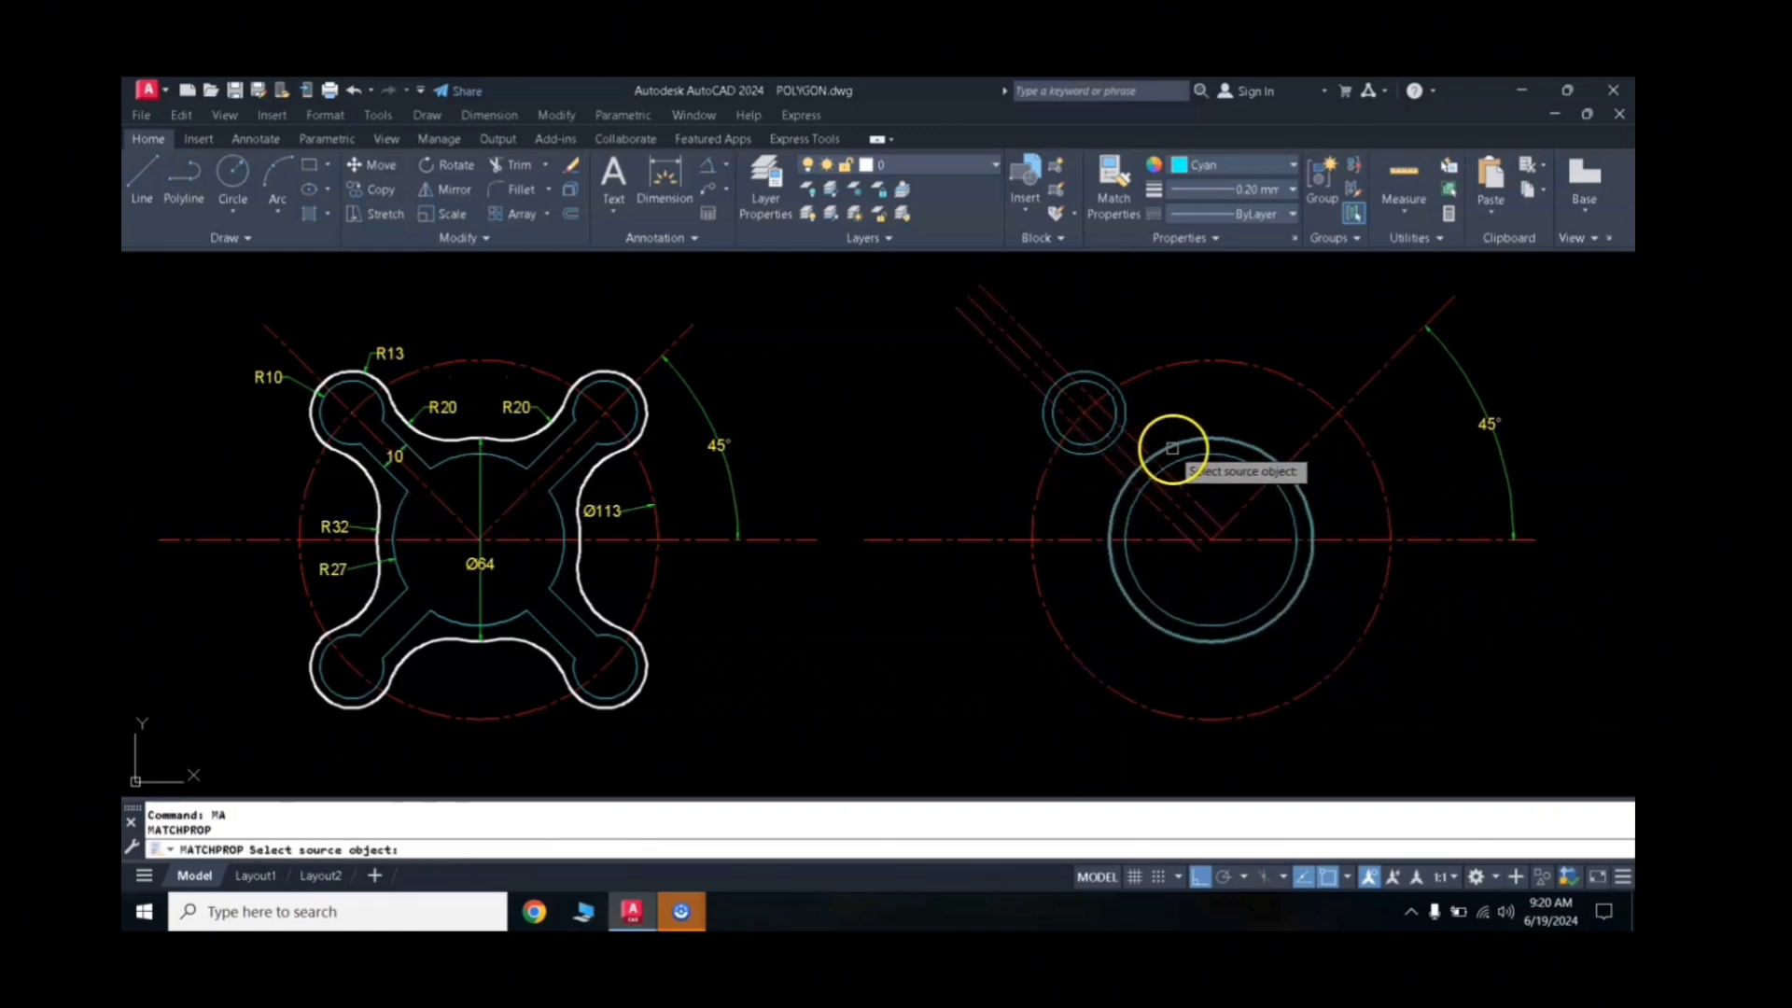
left_click(1172, 448)
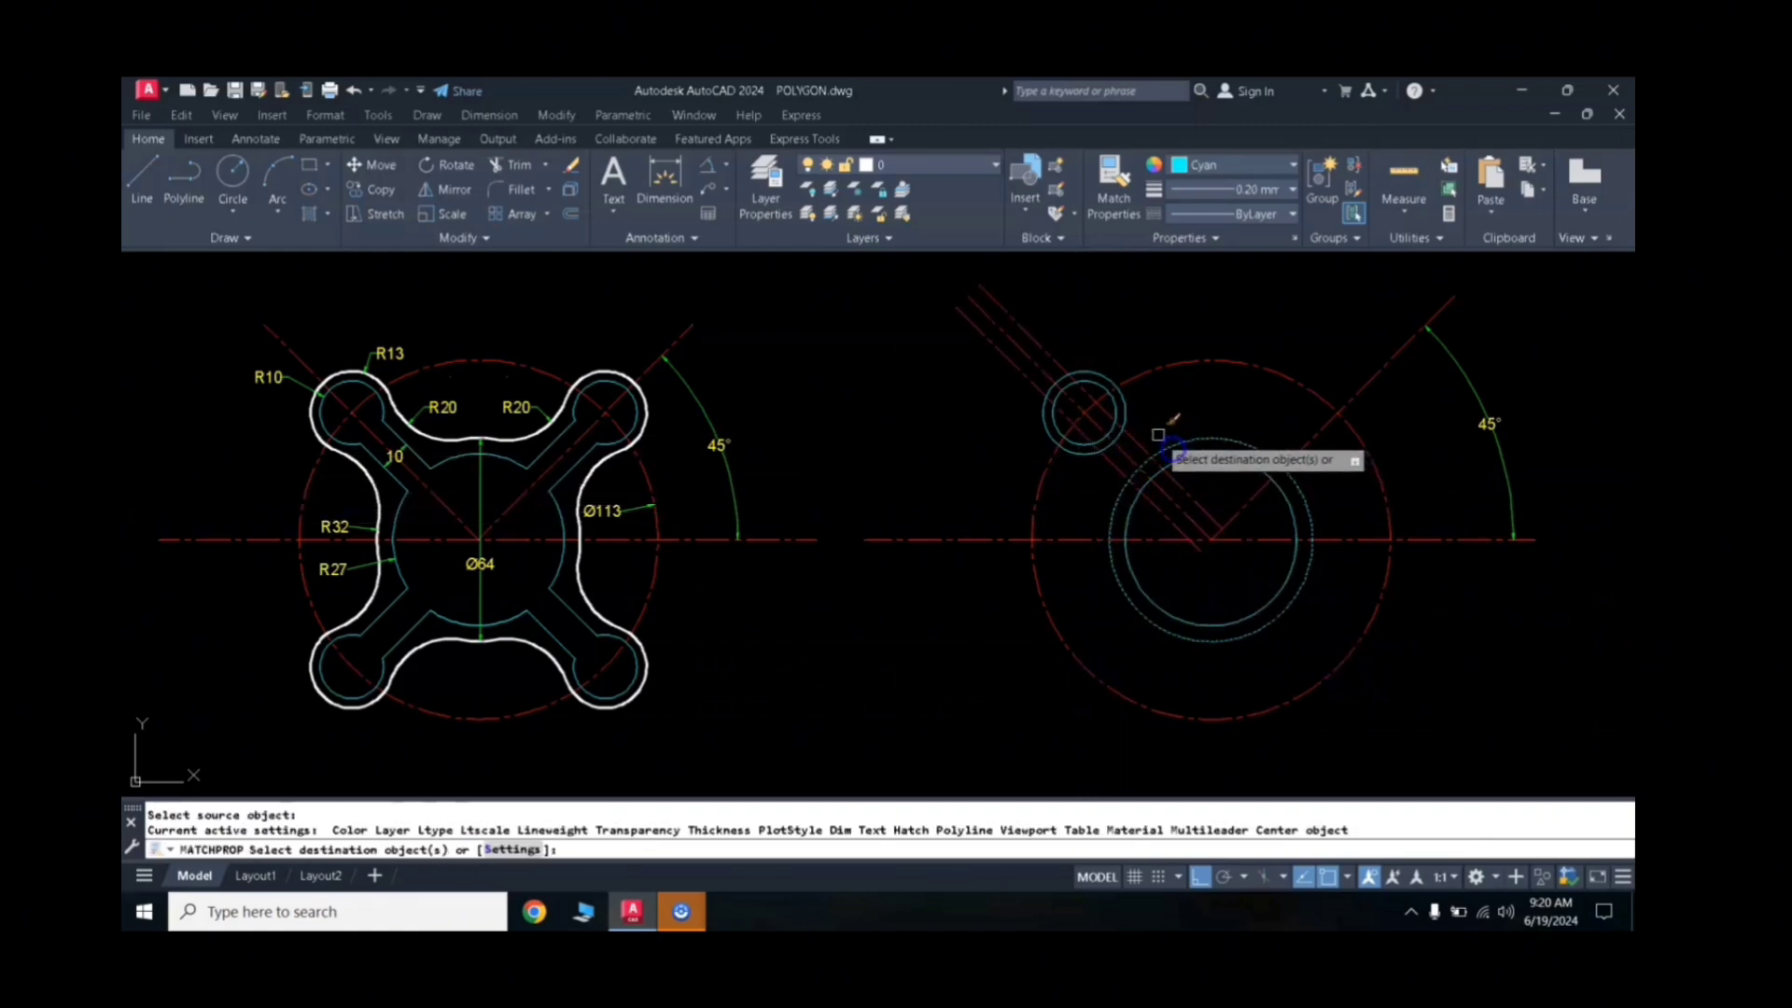
left_click(1107, 461)
key("Return")
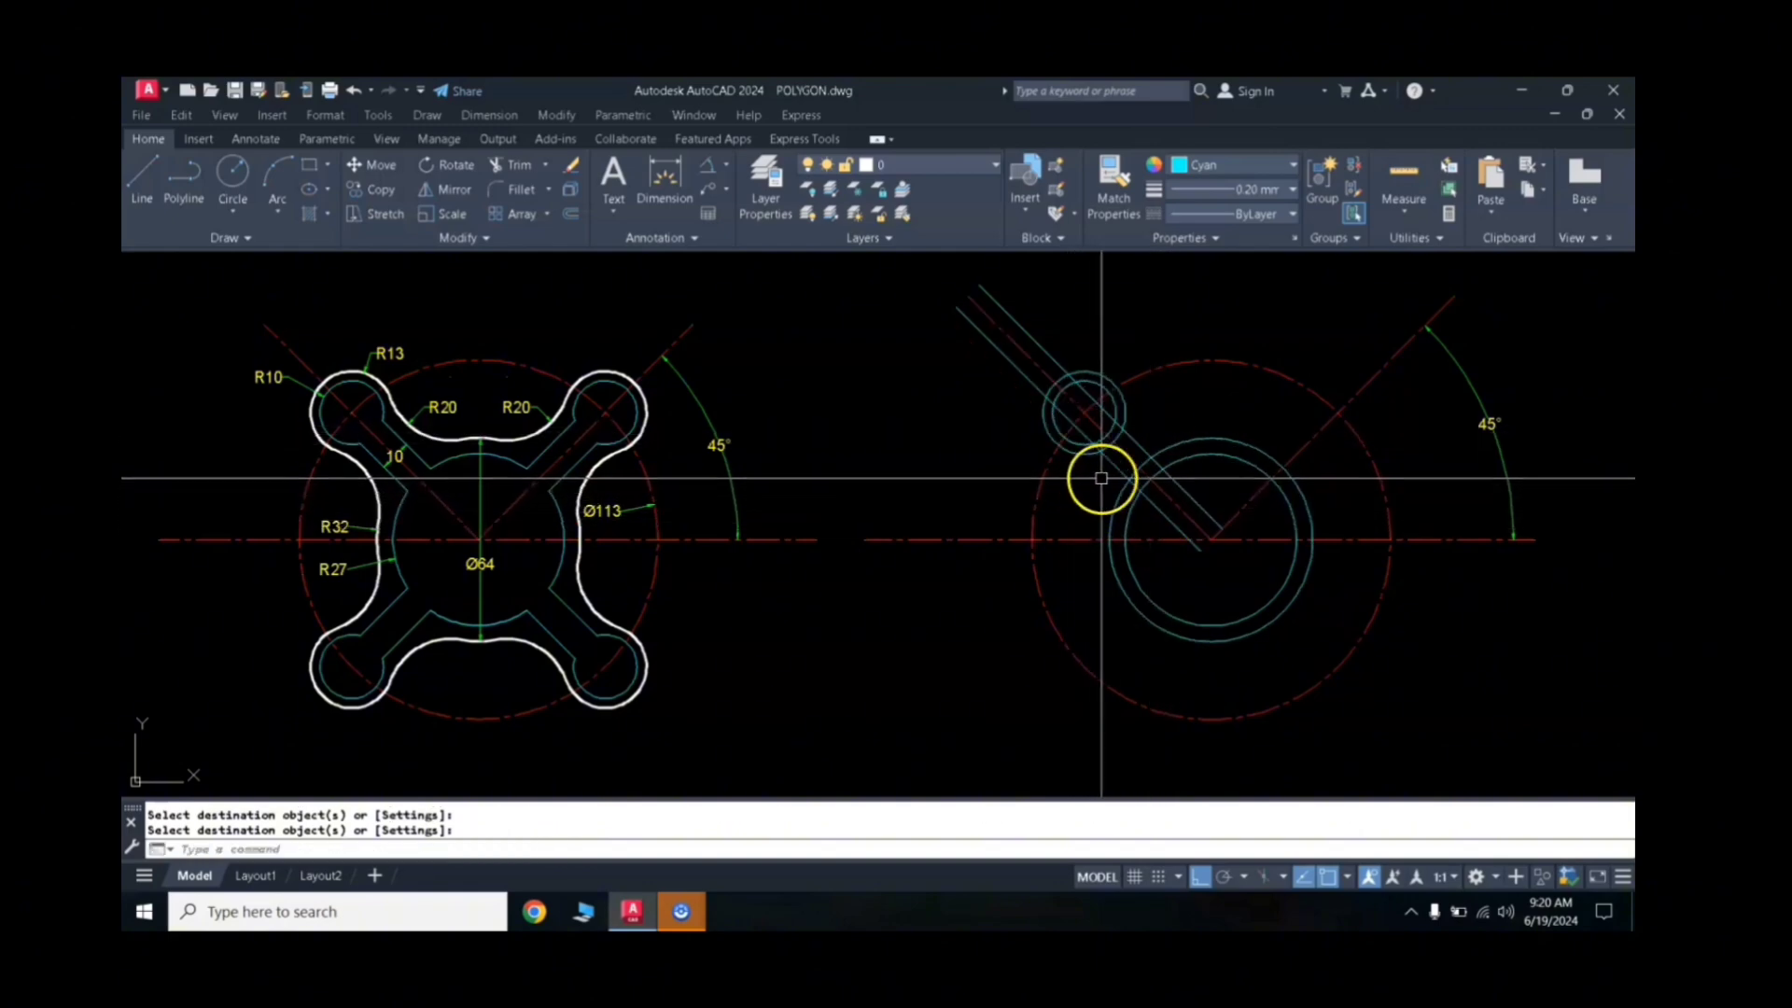
key("Return")
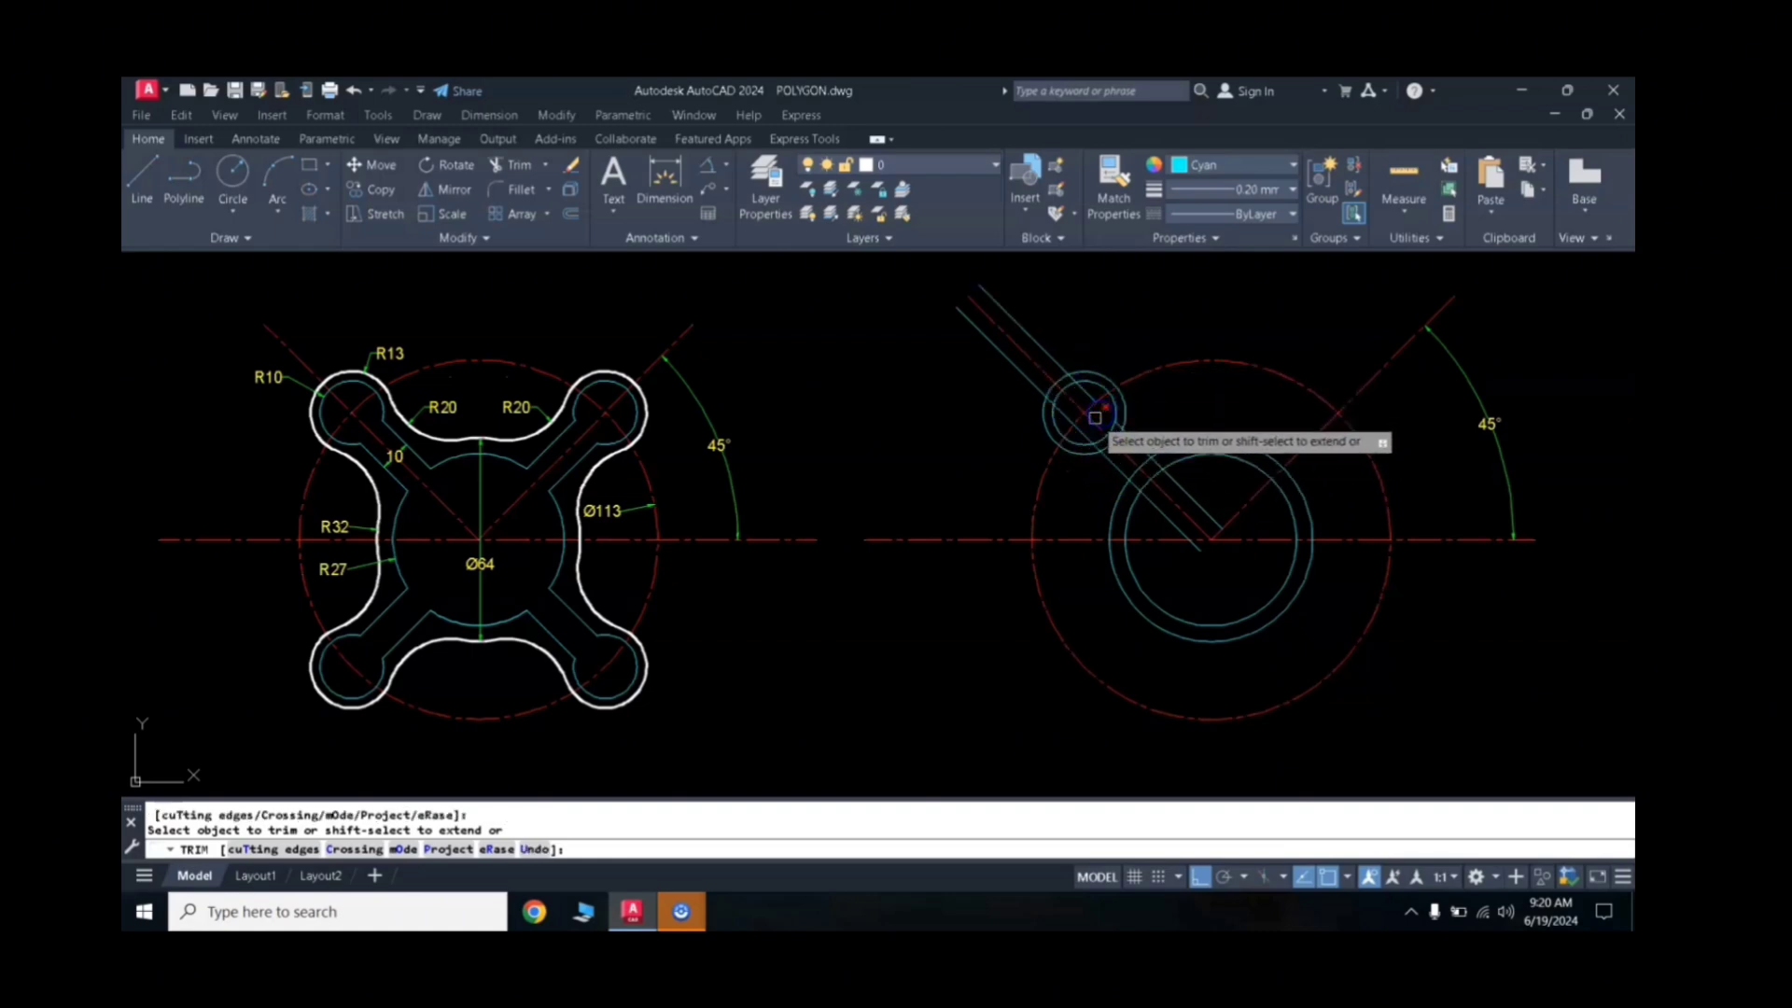
Step: Trim the slot lines inside the small circle and the central ring
left_click_drag(1087, 430, 1178, 486)
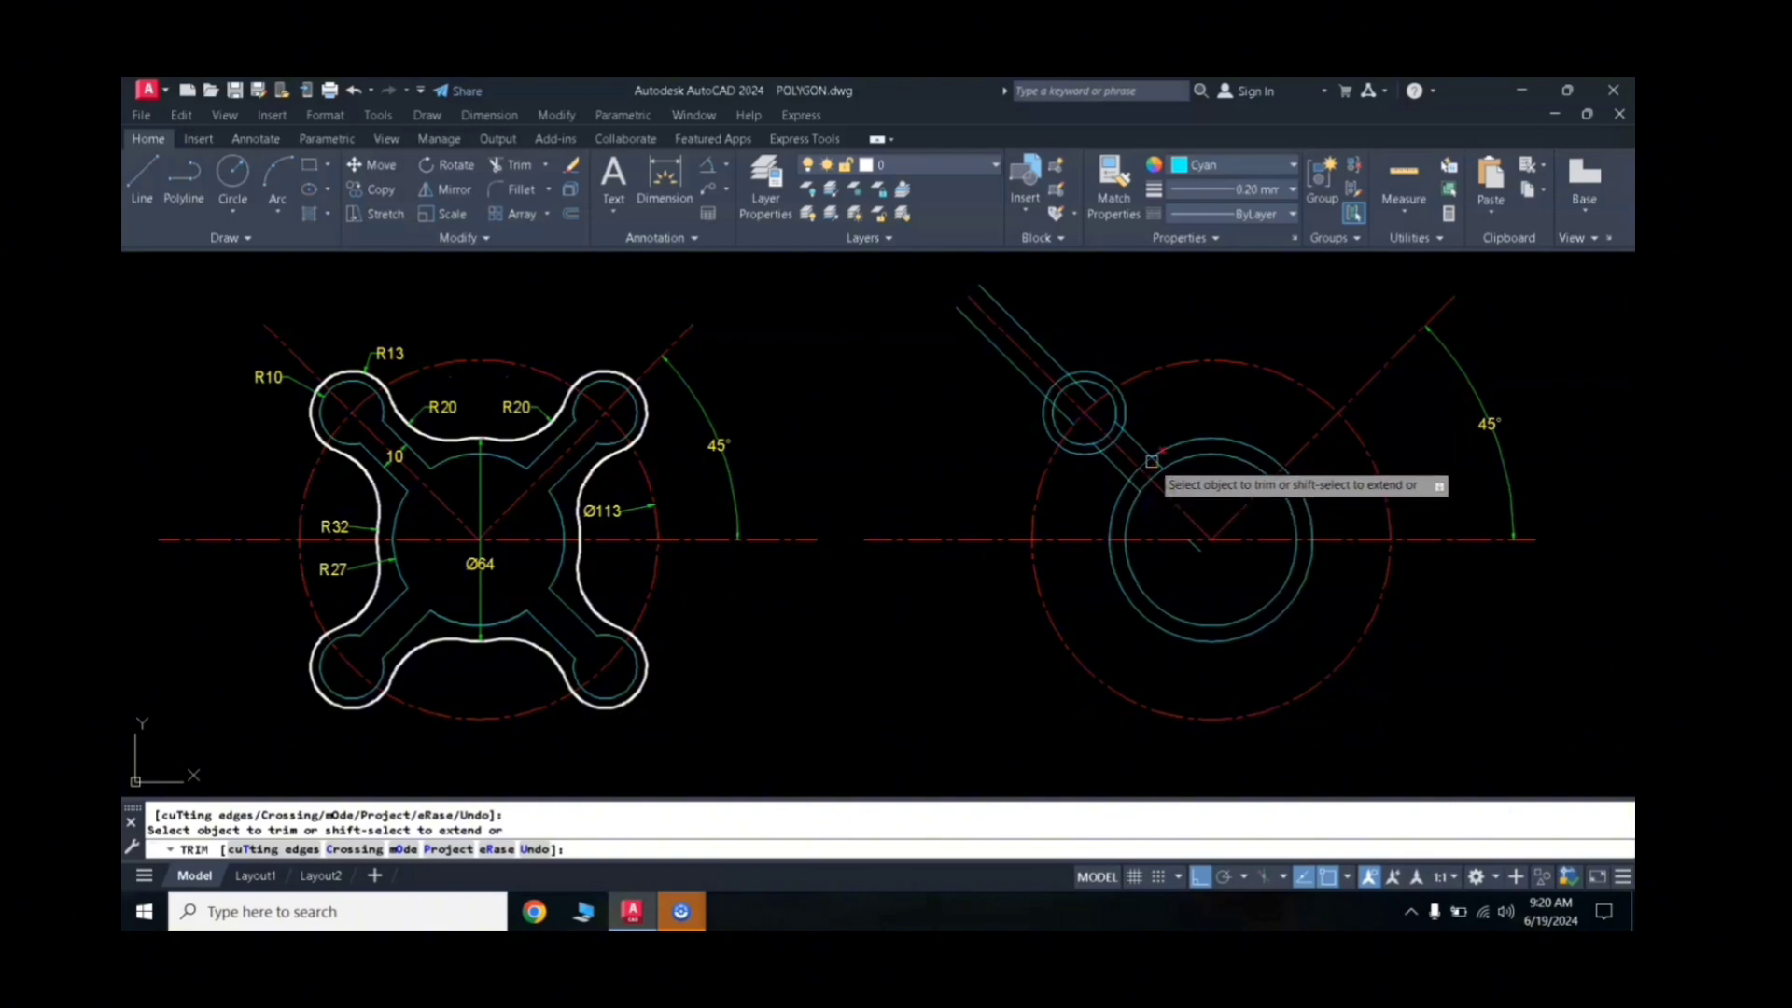
scroll(1158, 467, "up", 2)
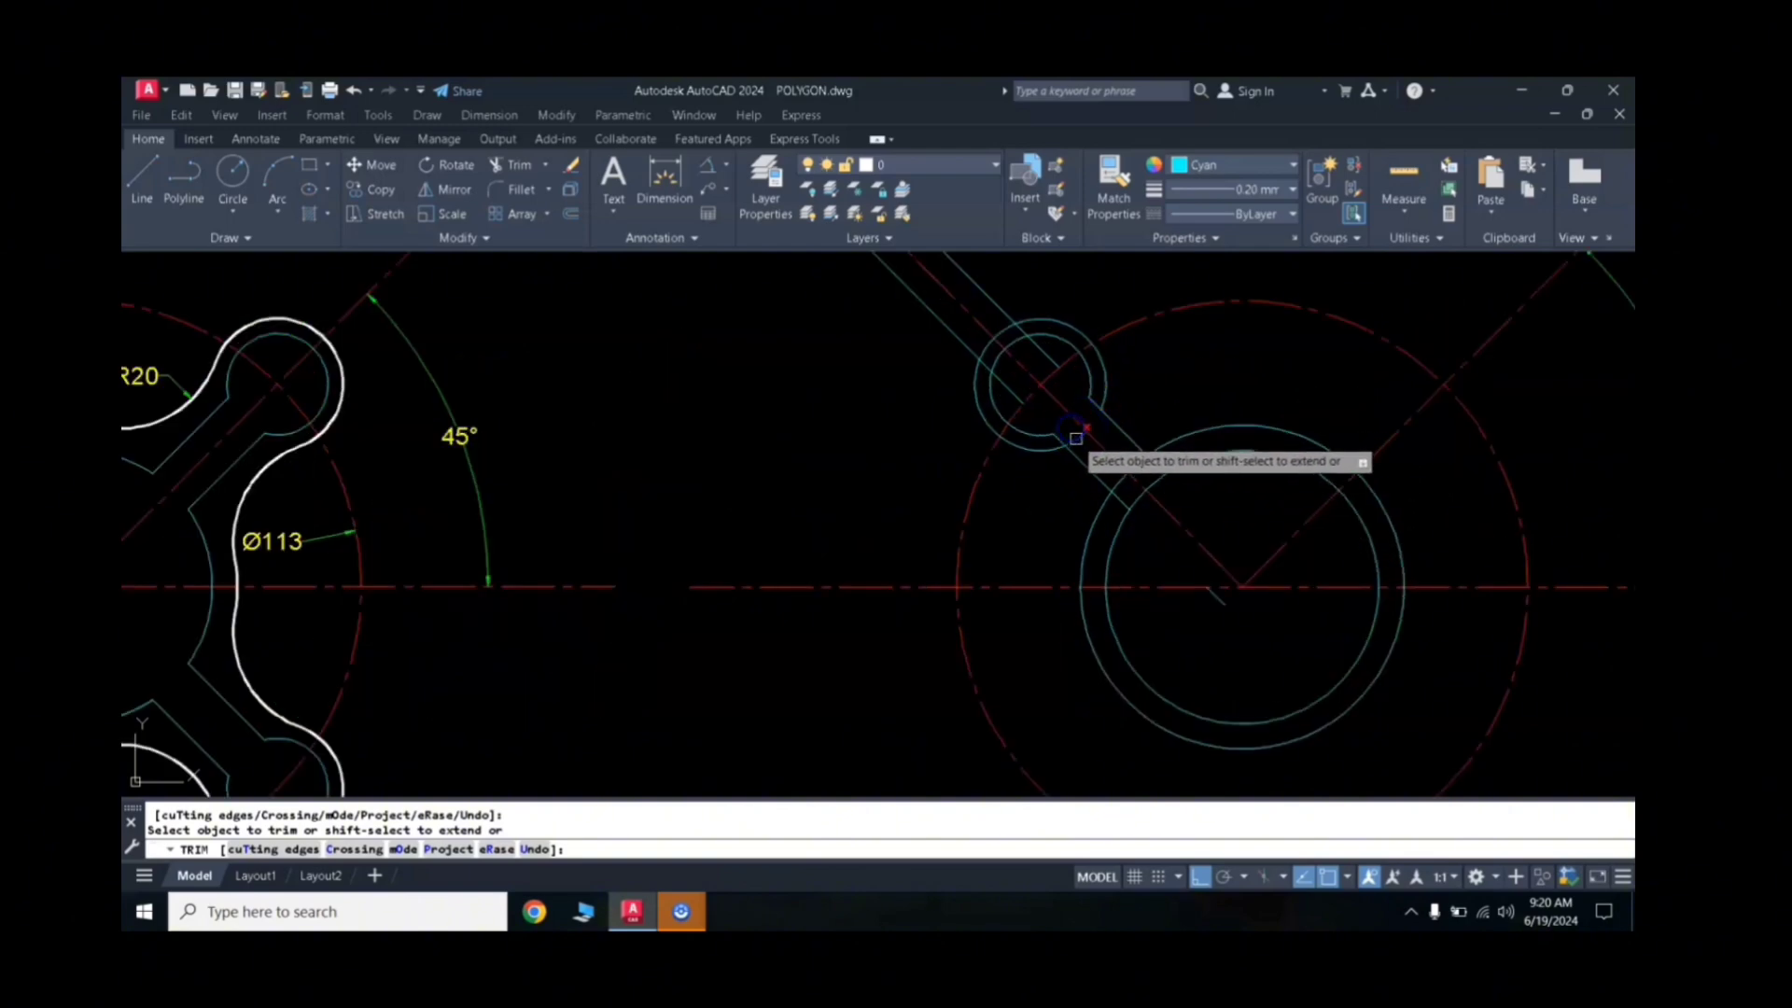
left_click(1115, 484)
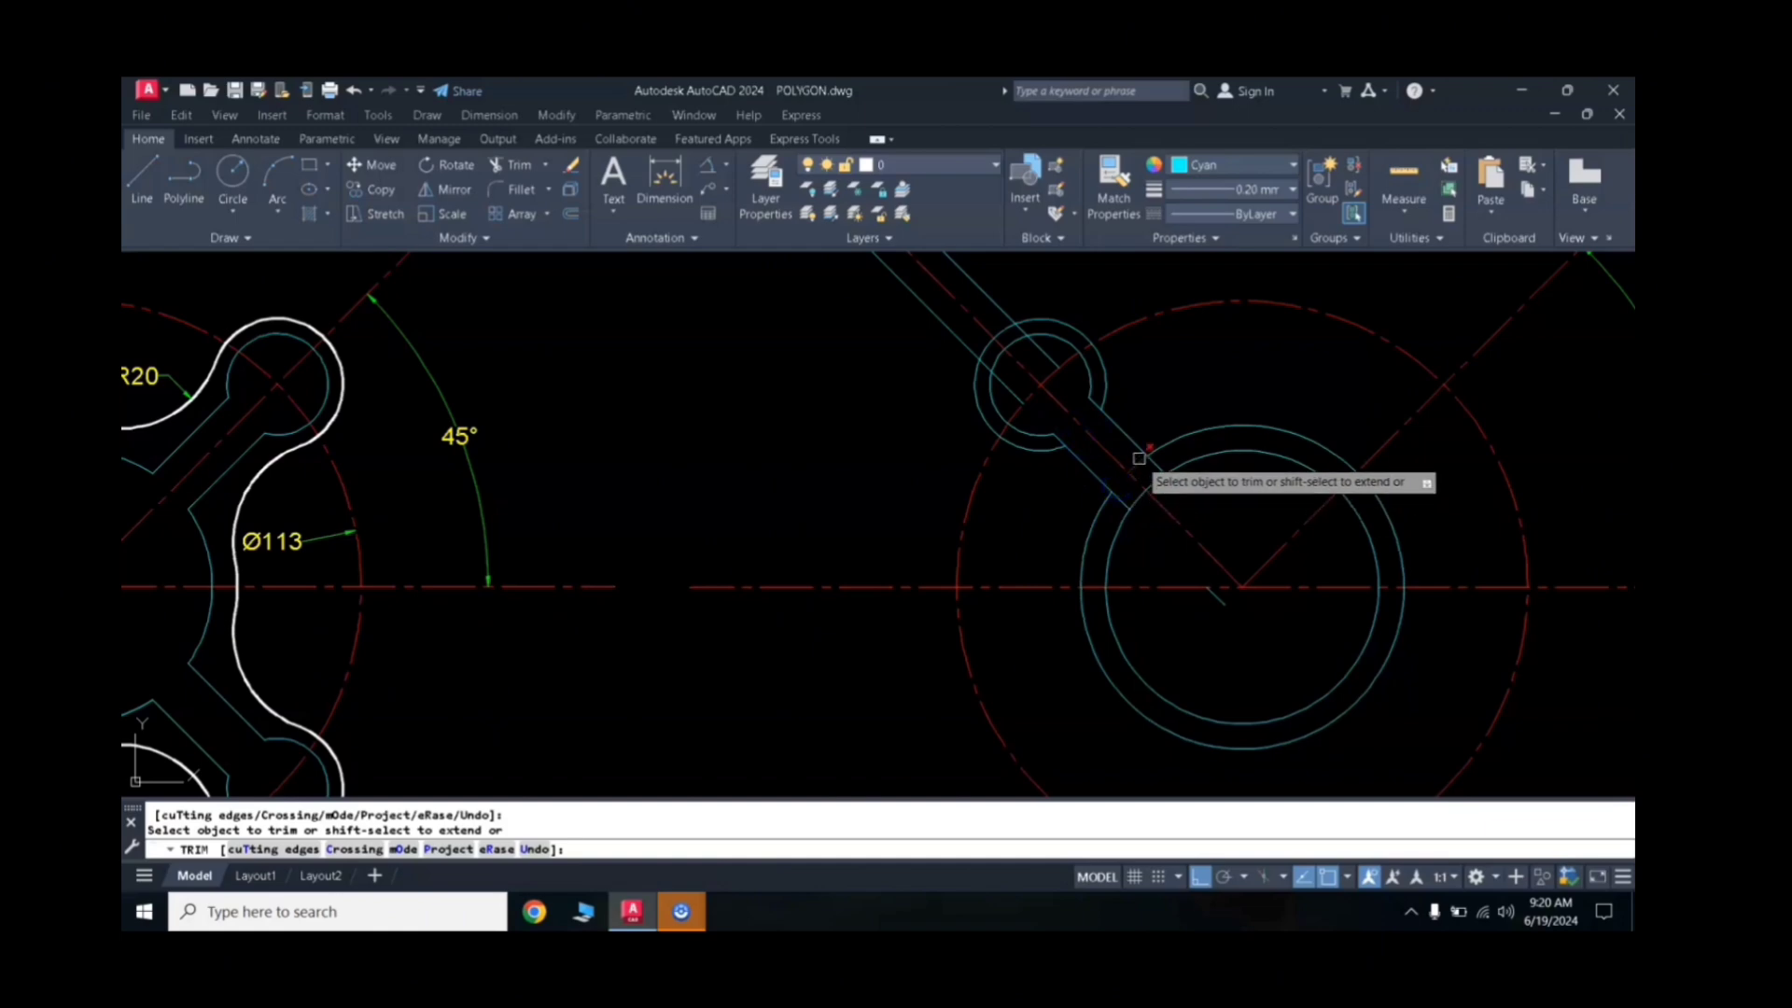
left_click(1154, 480)
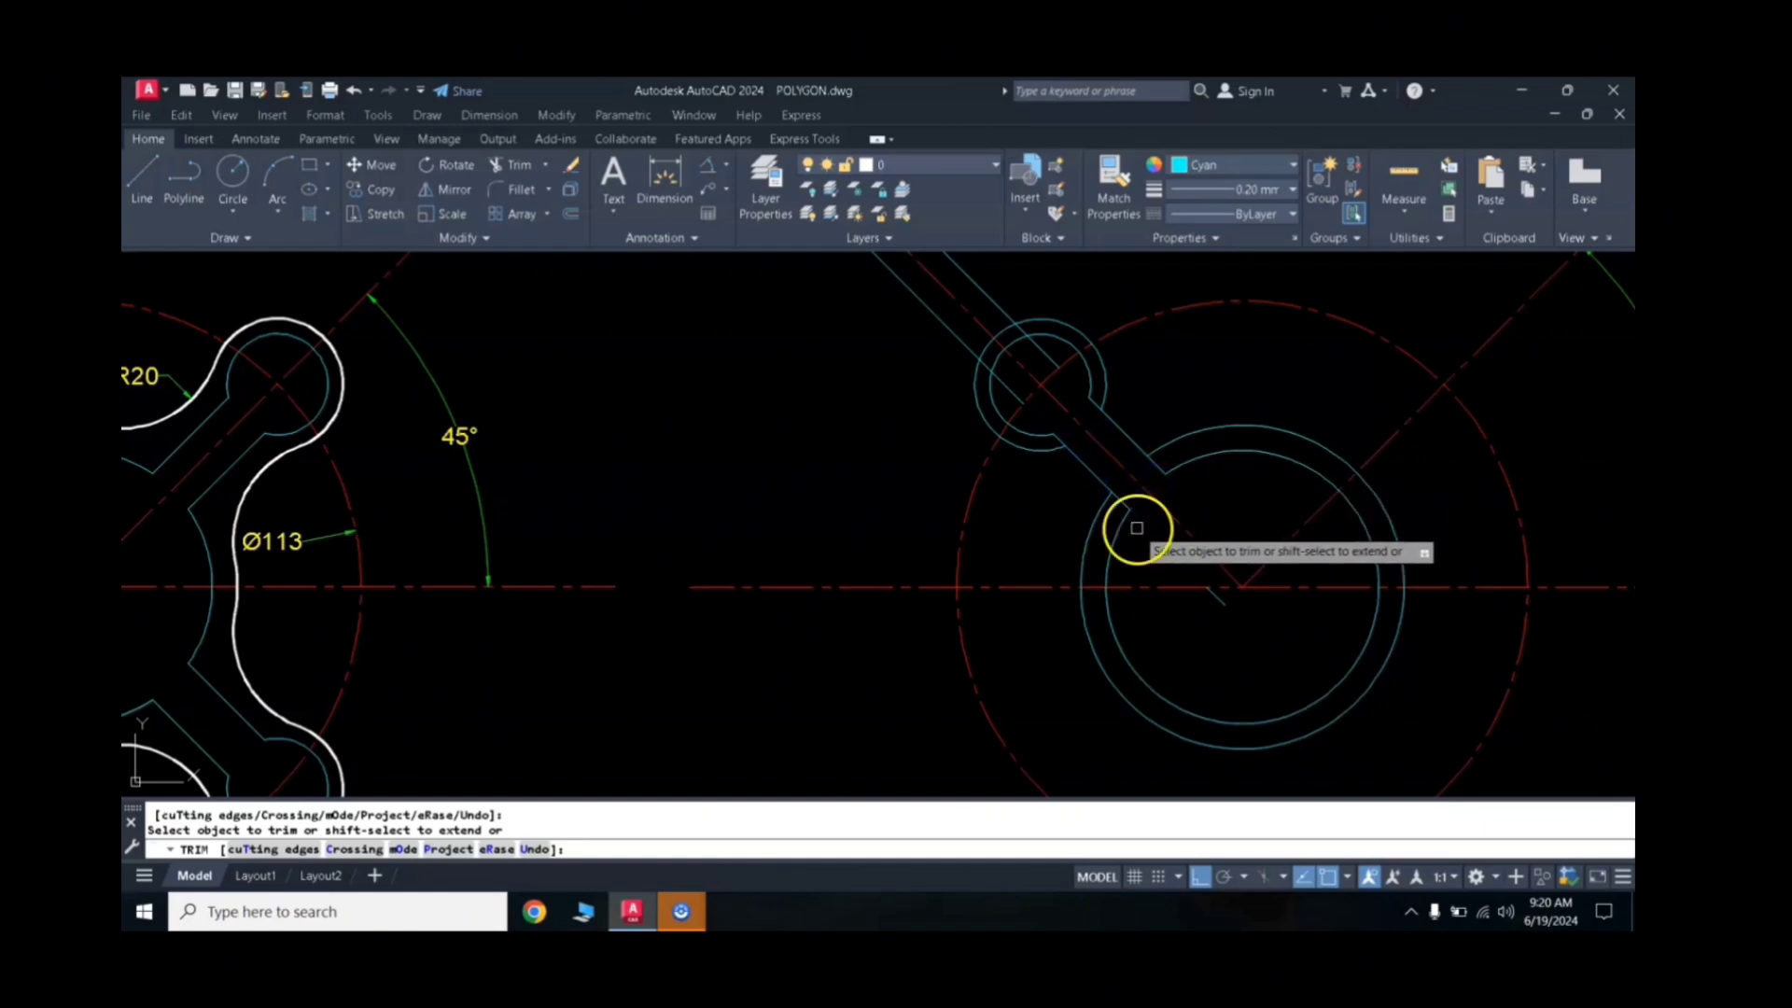
key("Return")
Step: Erase the leftover short diagonal line and the stray centerline segment
left_click(1218, 600)
key("Delete")
left_click(988, 301)
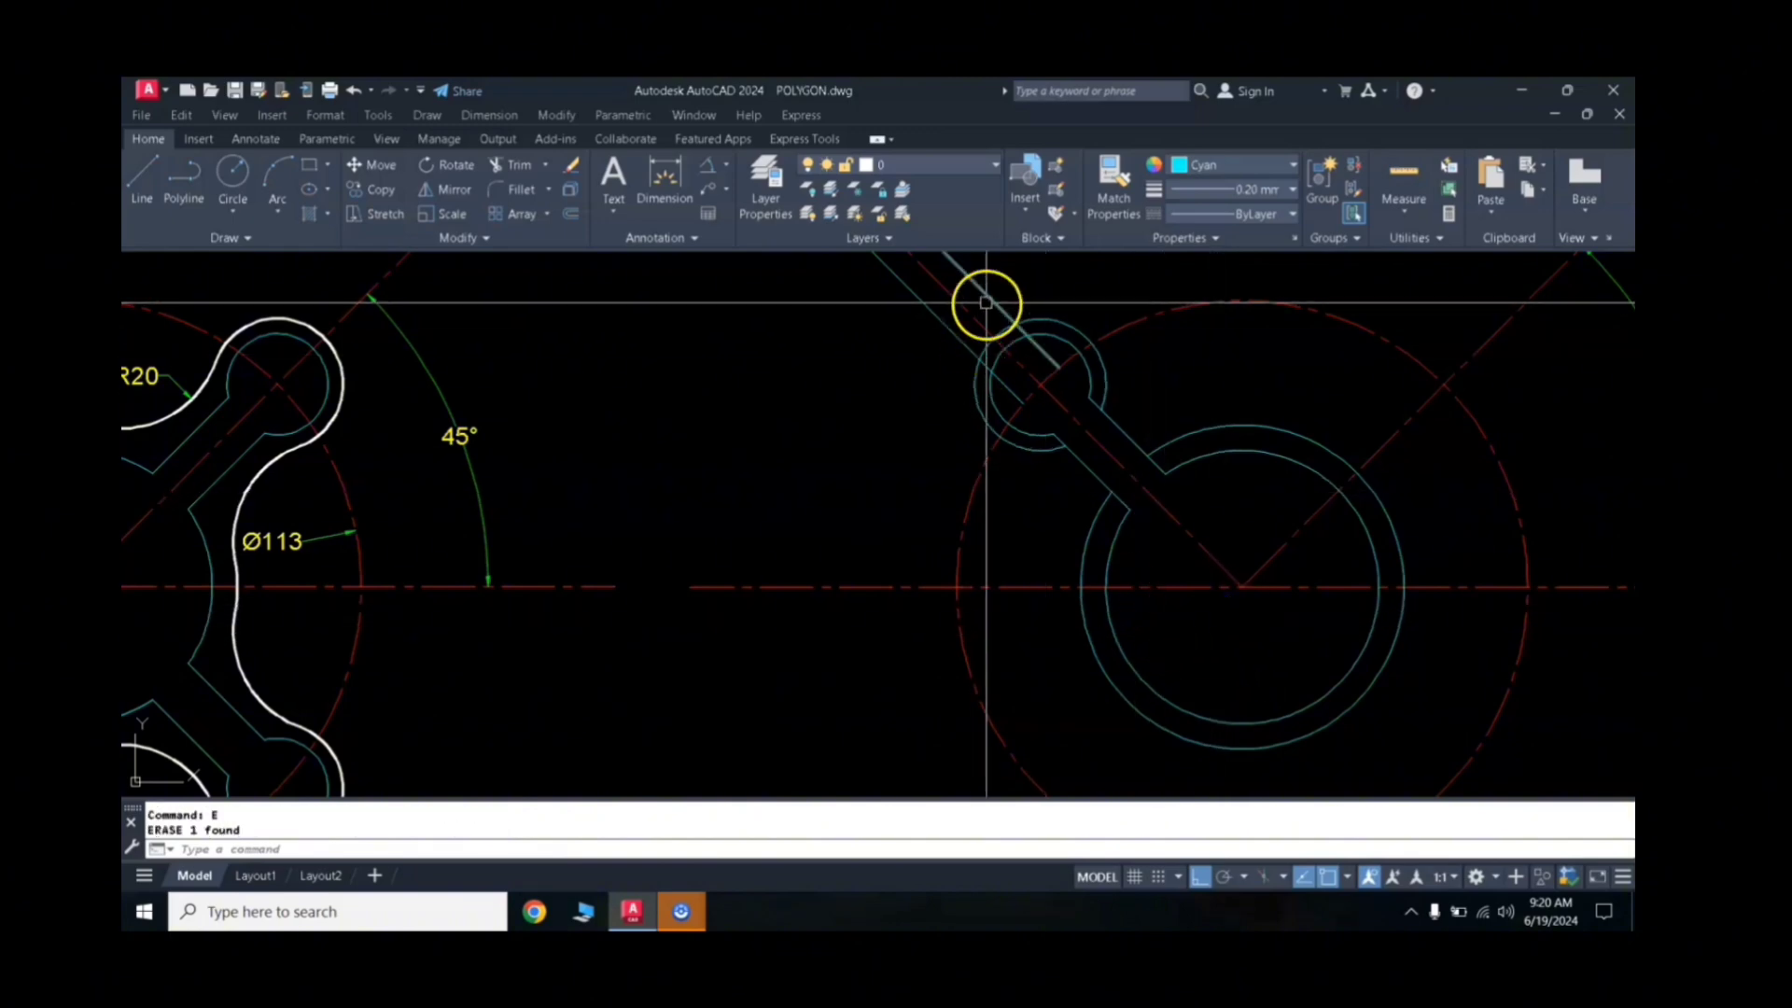
type("e")
key("Return")
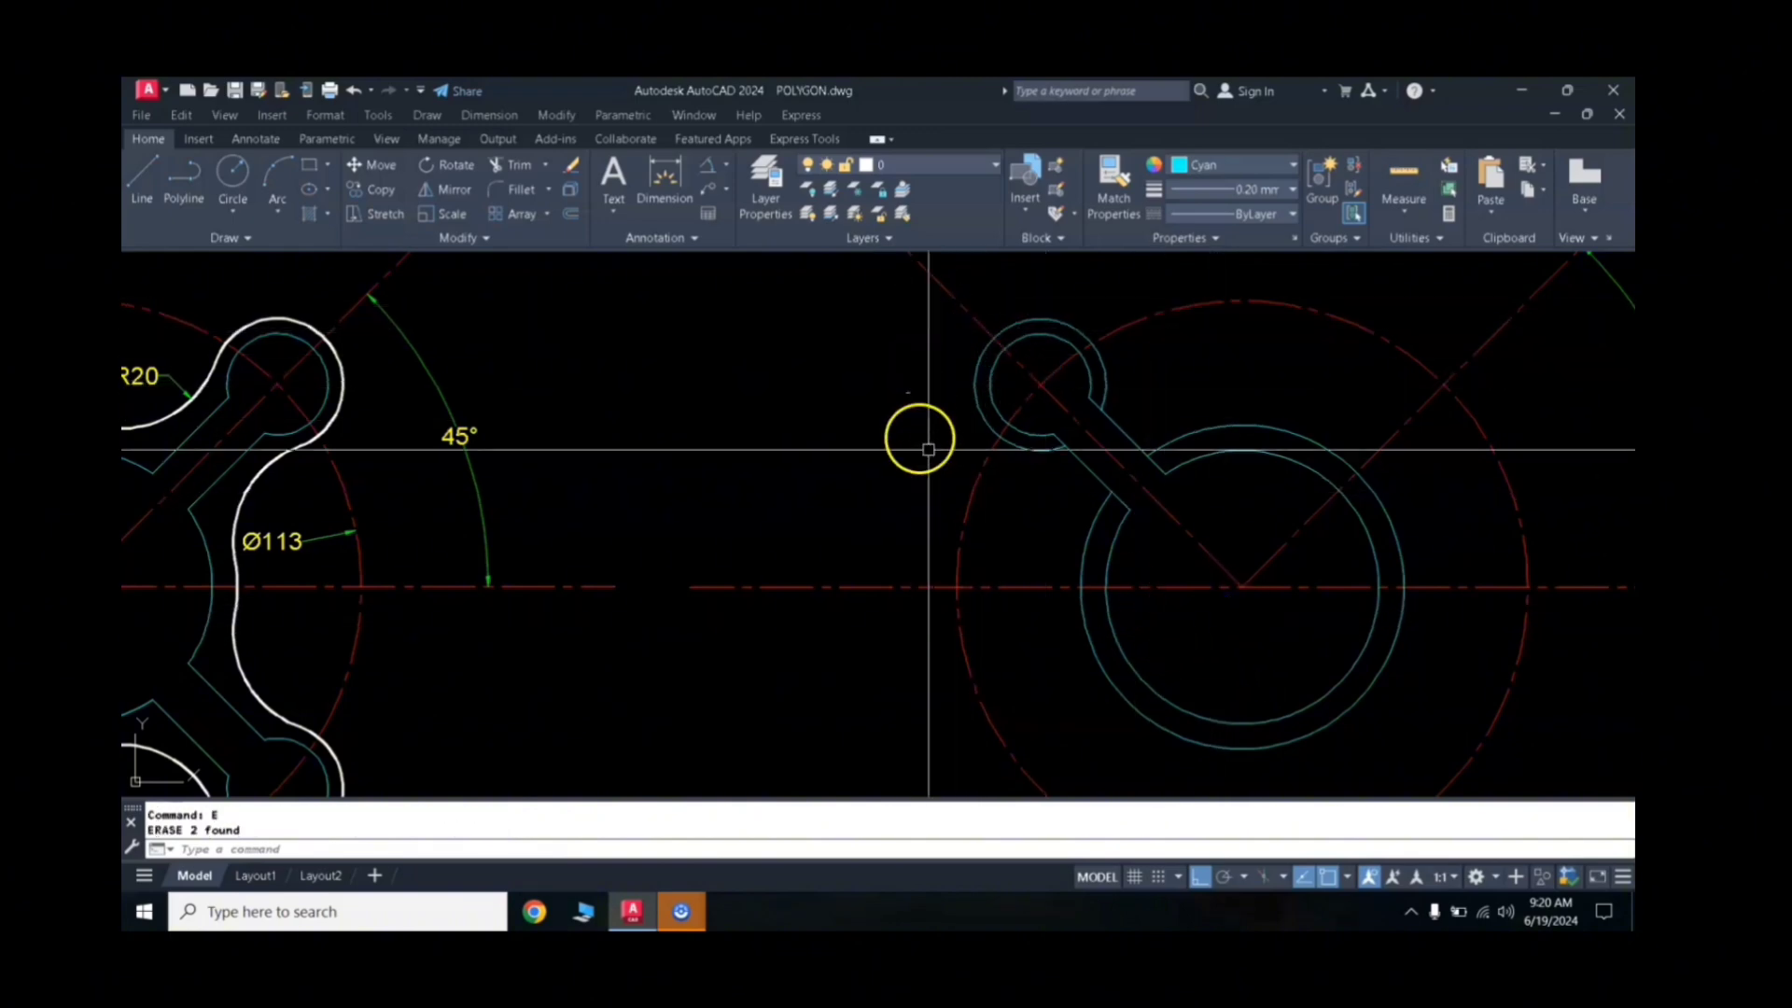
scroll(979, 492, "down", 2)
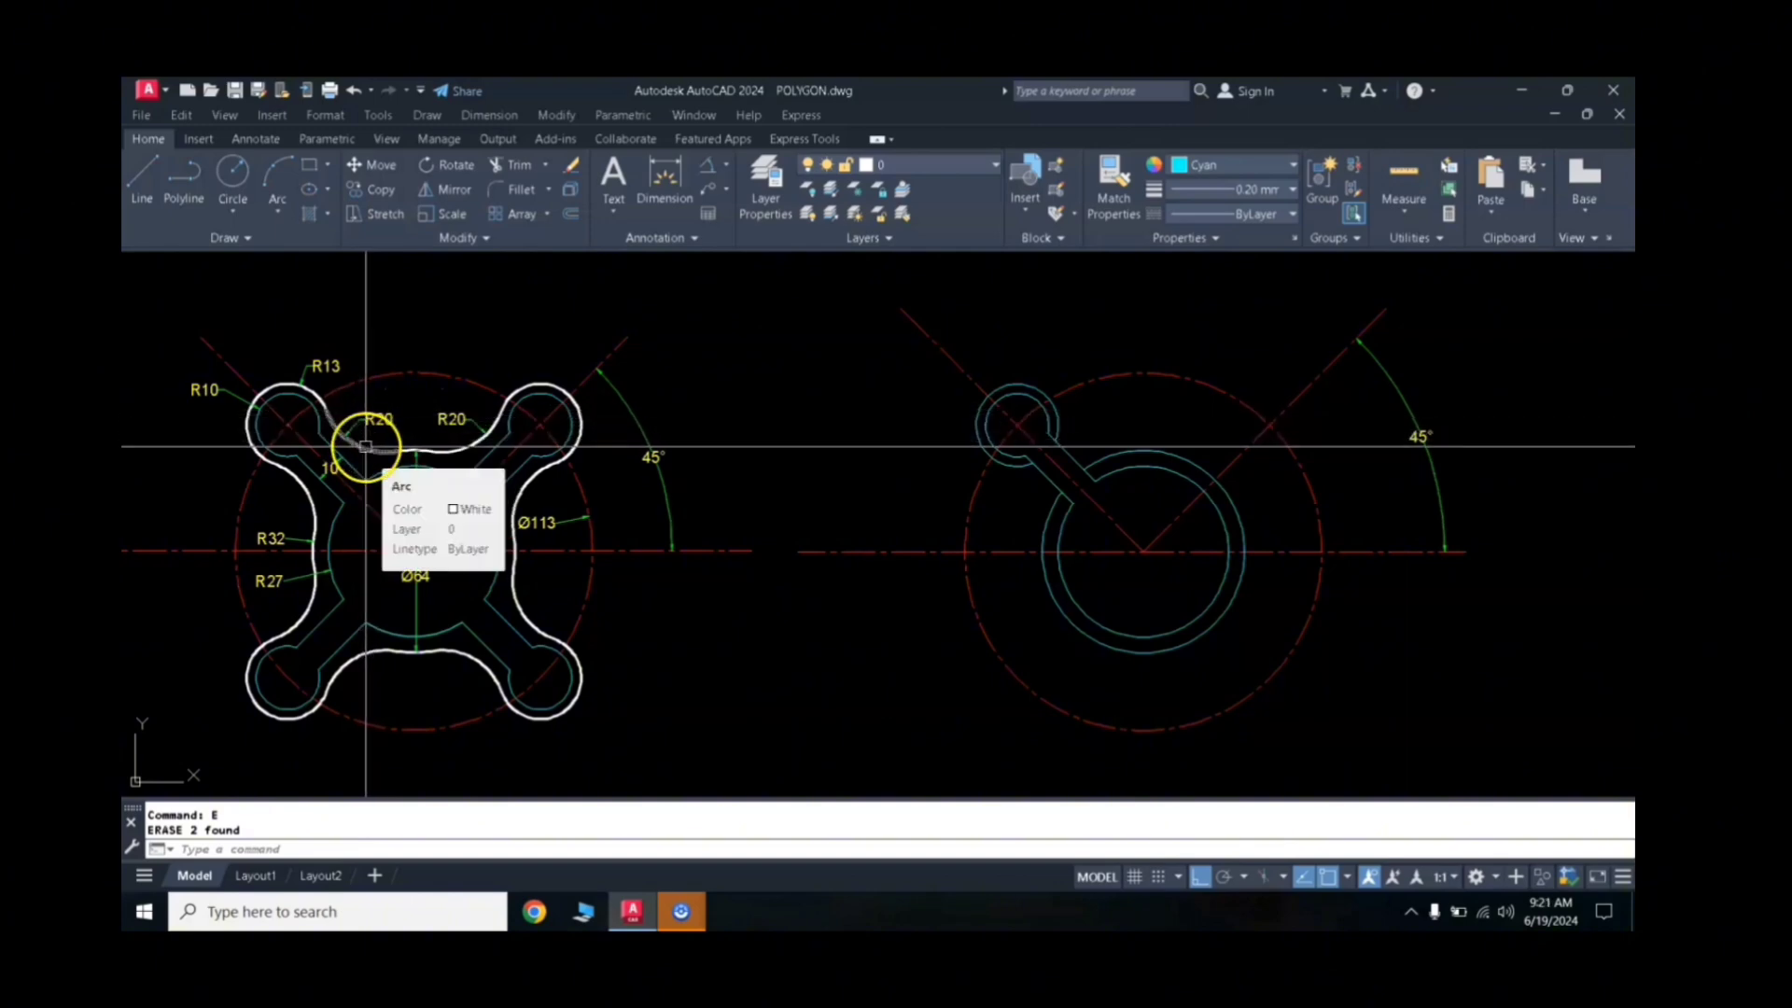
Step: Add an R20 circle tangent to the small lobe circle and the ring on one side
type("c")
key("Return")
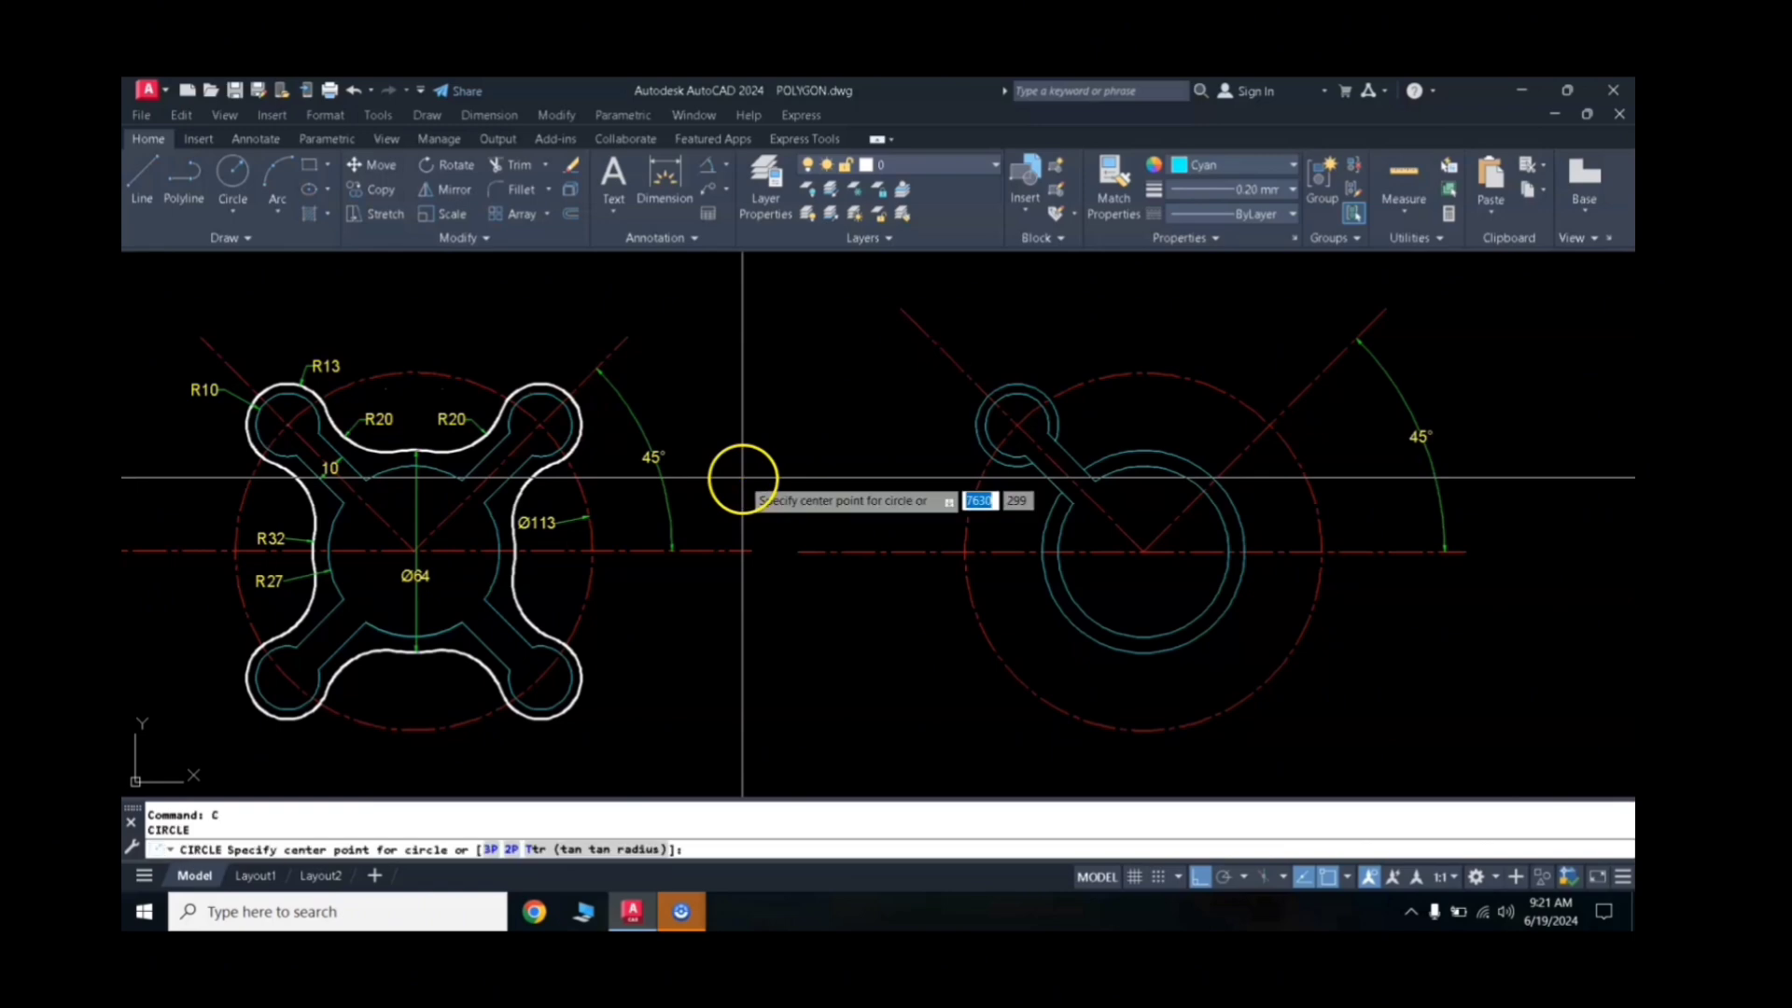
left_click(601, 850)
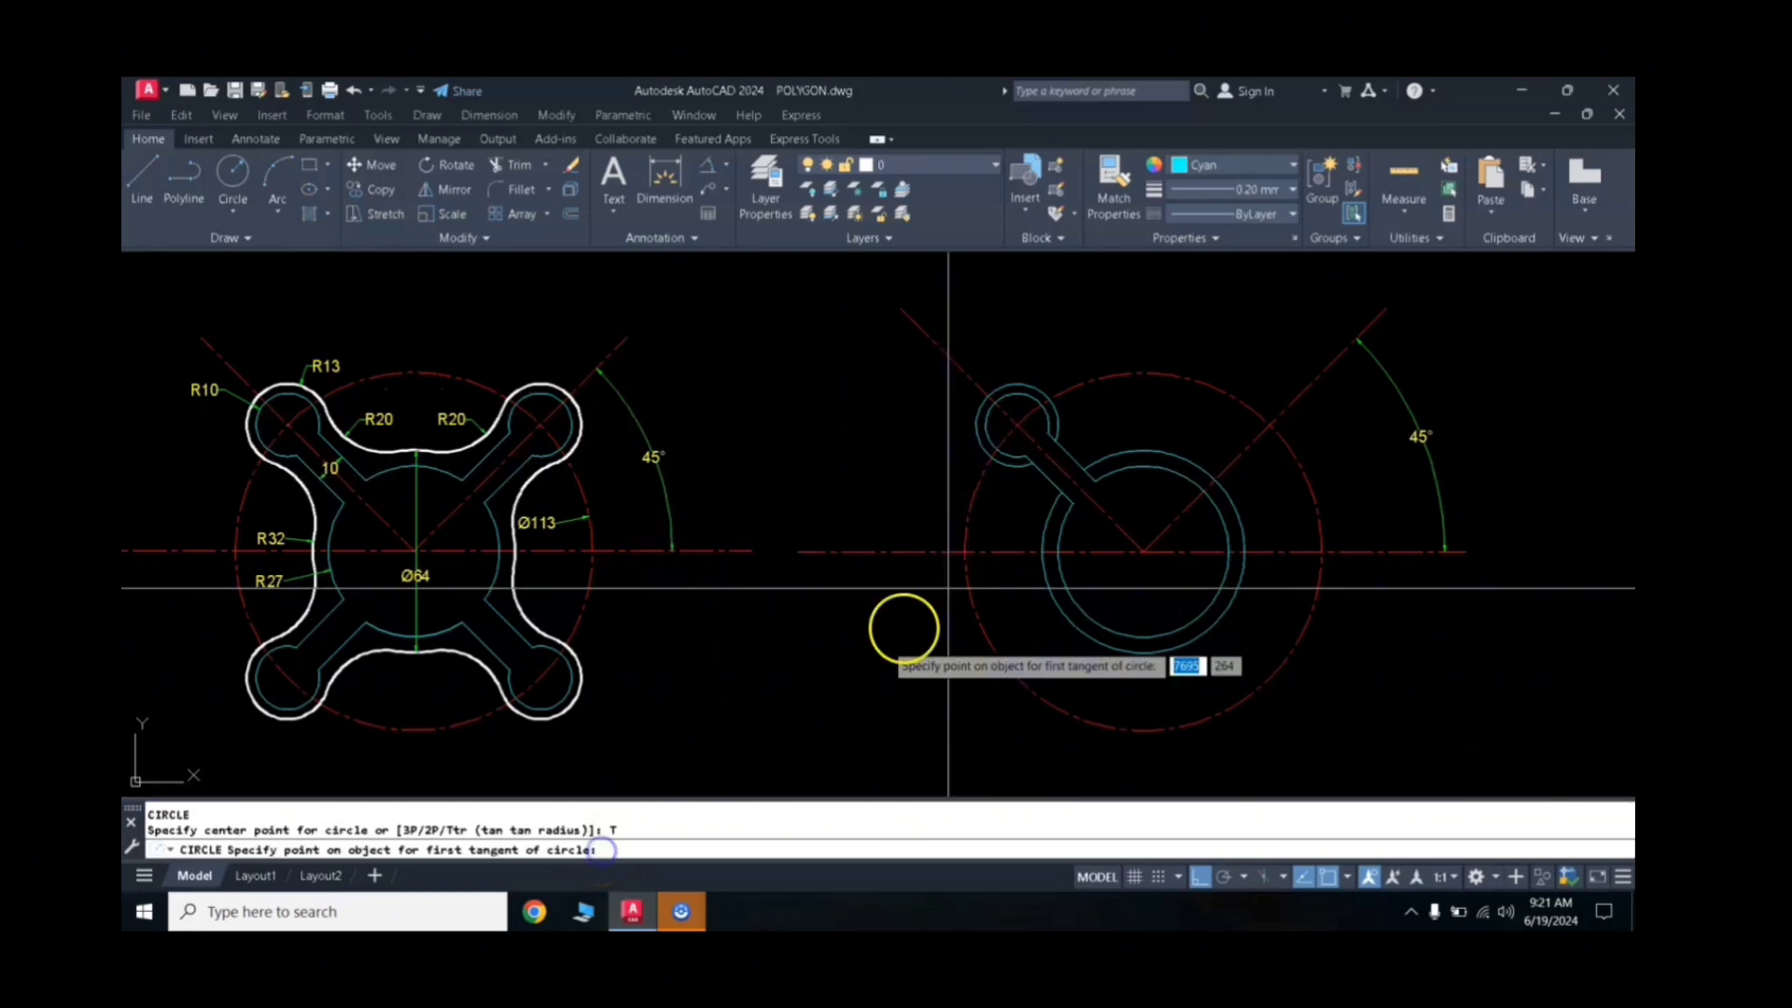
left_click(1058, 424)
left_click(1097, 464)
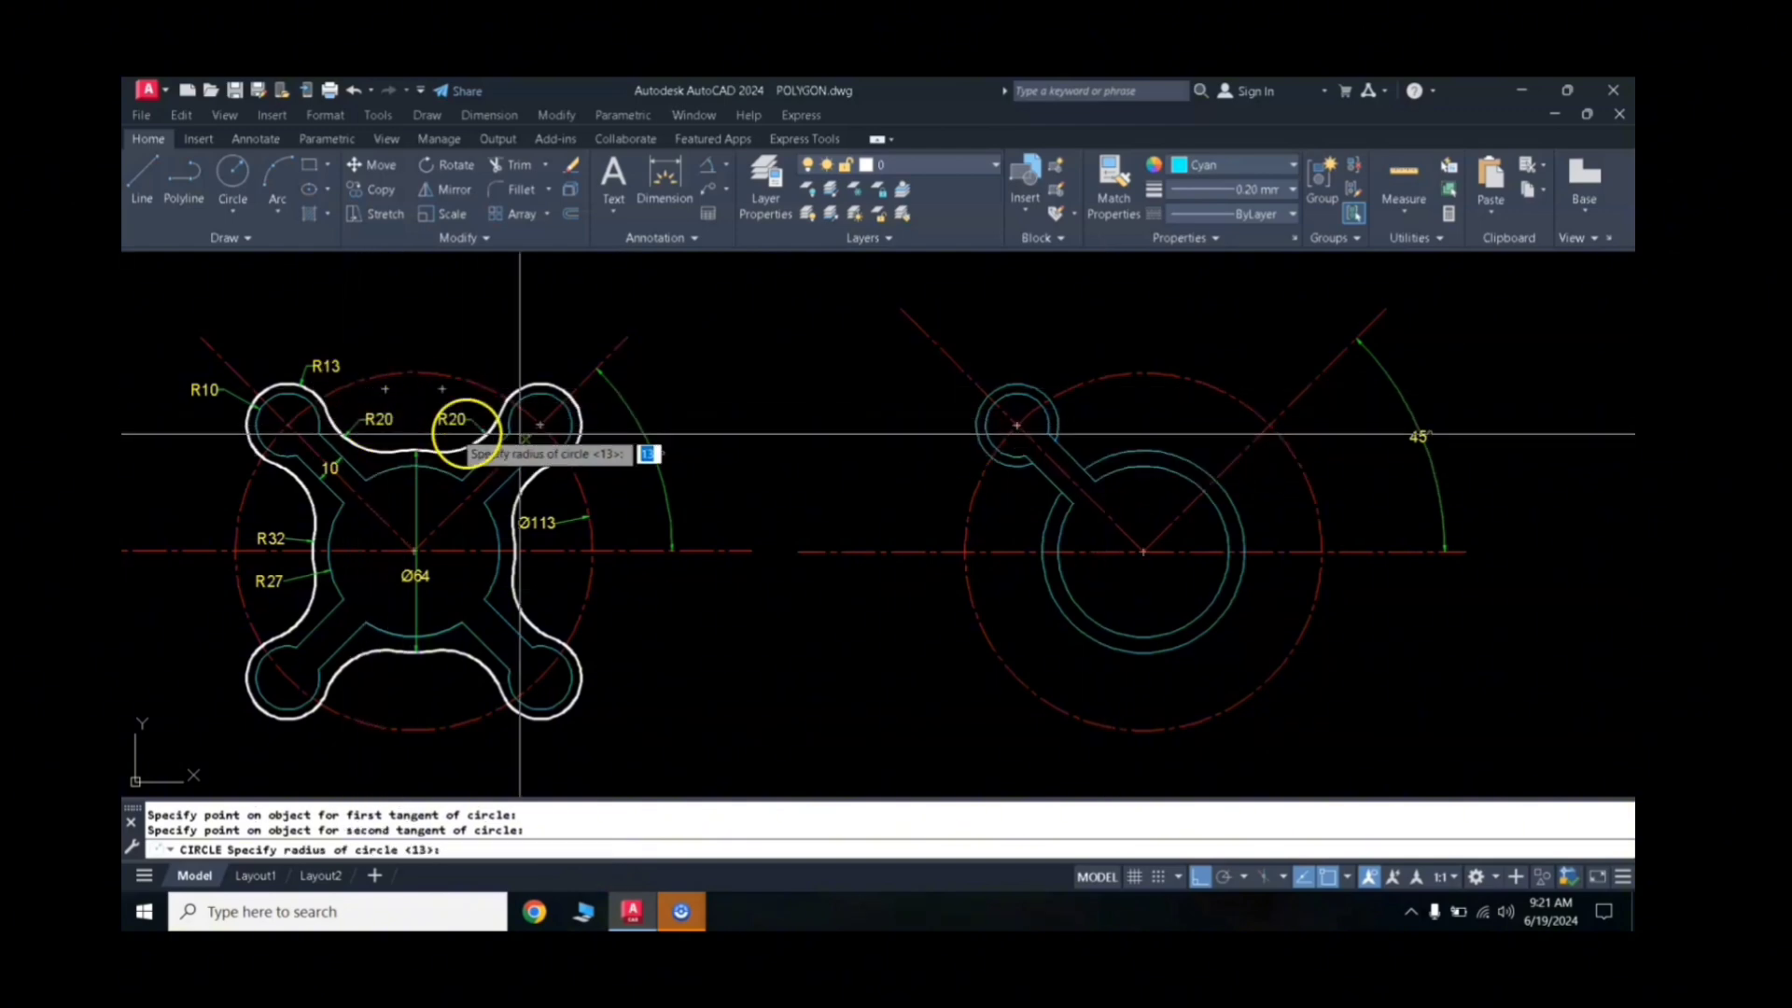
type("20")
key("Return")
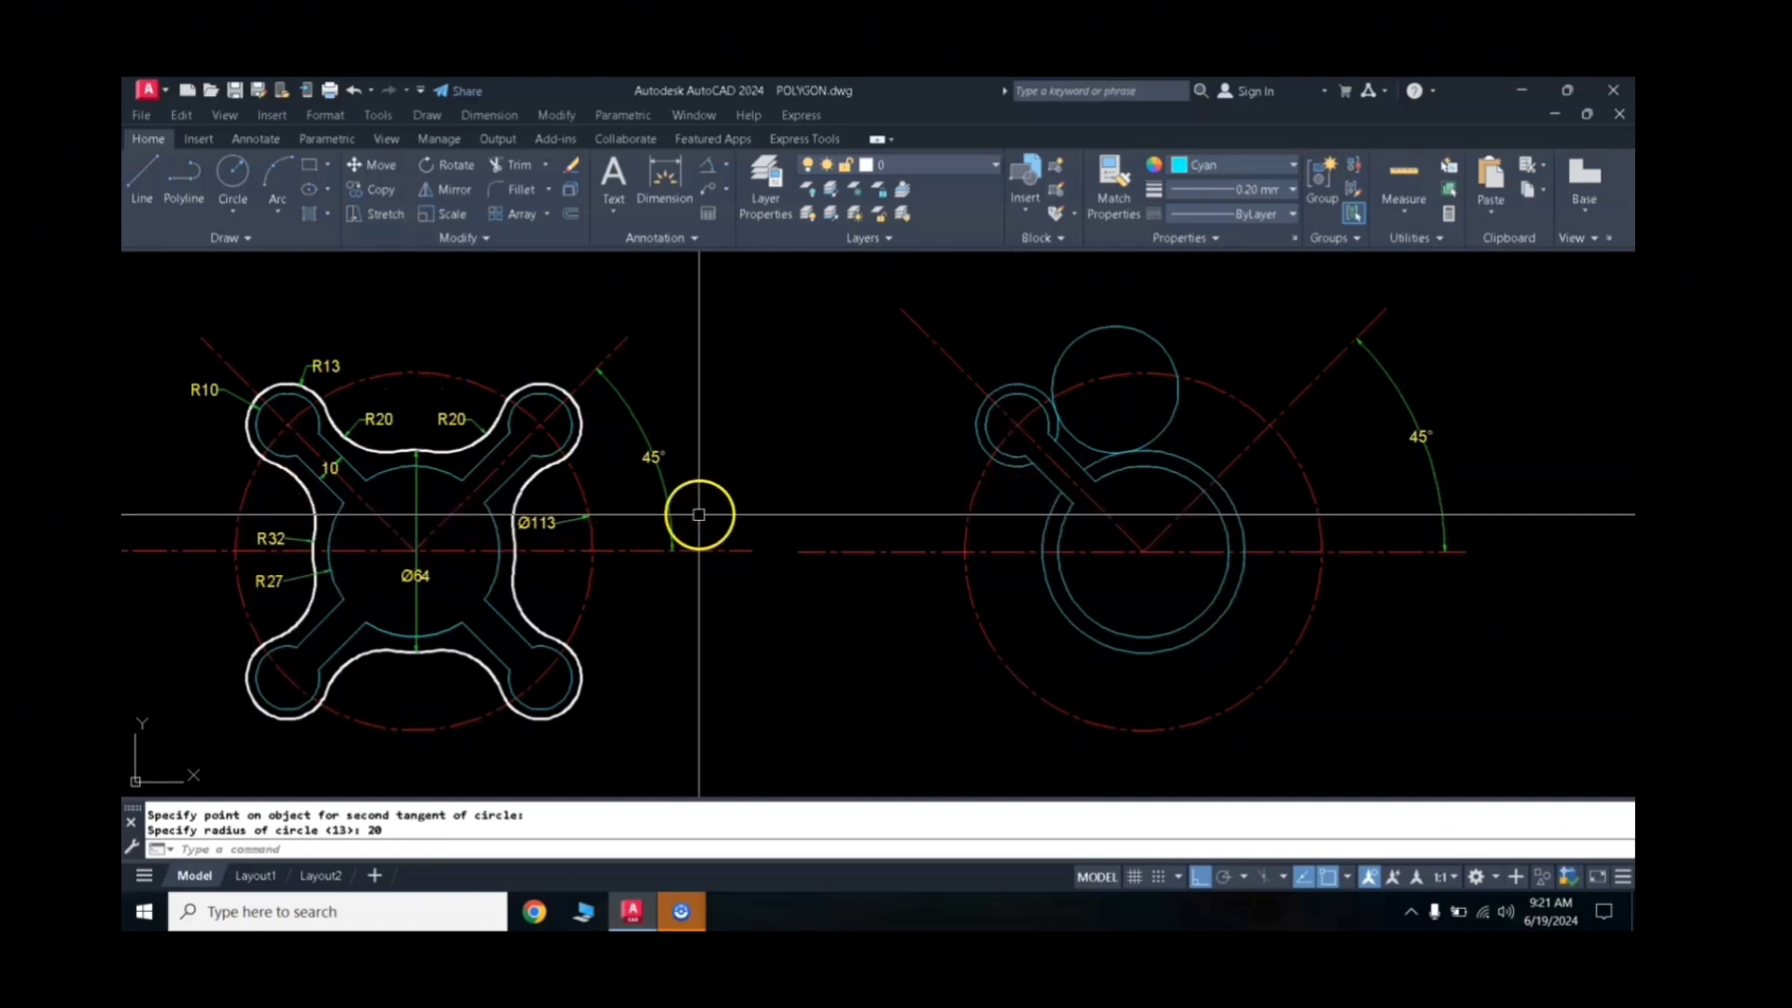
Step: Add the second R20 tangent circle opposite, then select the small circle and ring as boundaries
type("c")
key("Return")
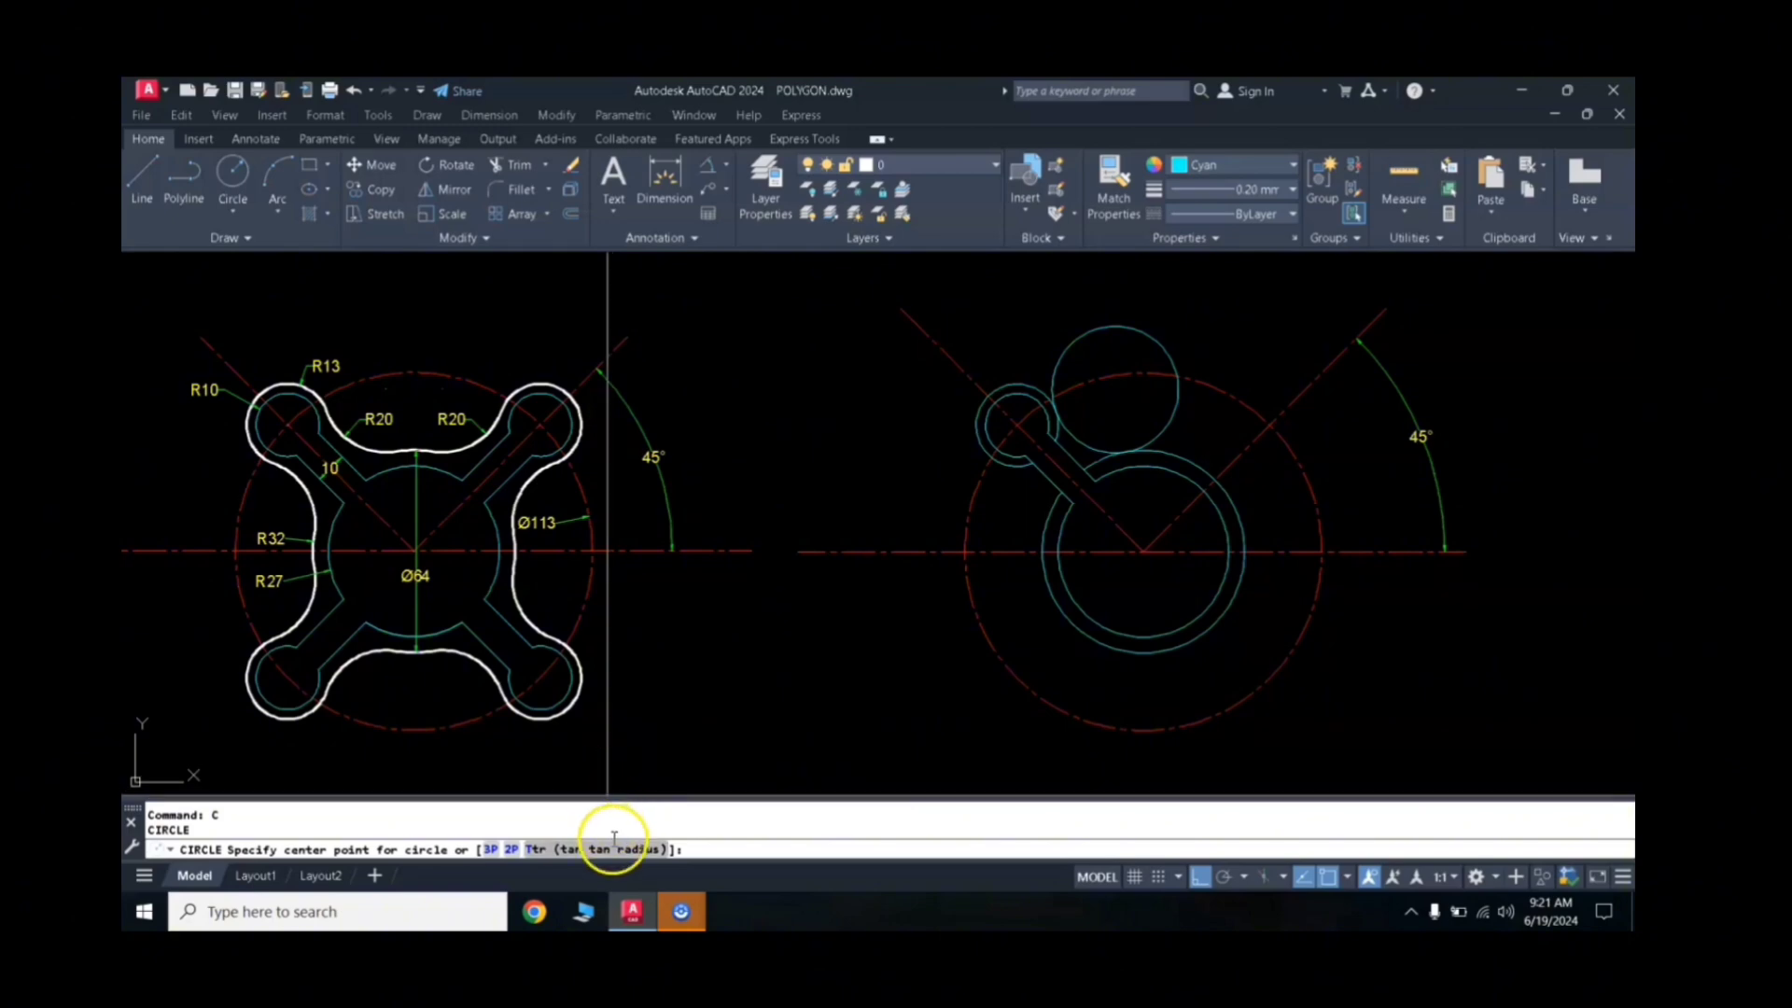
left_click(612, 849)
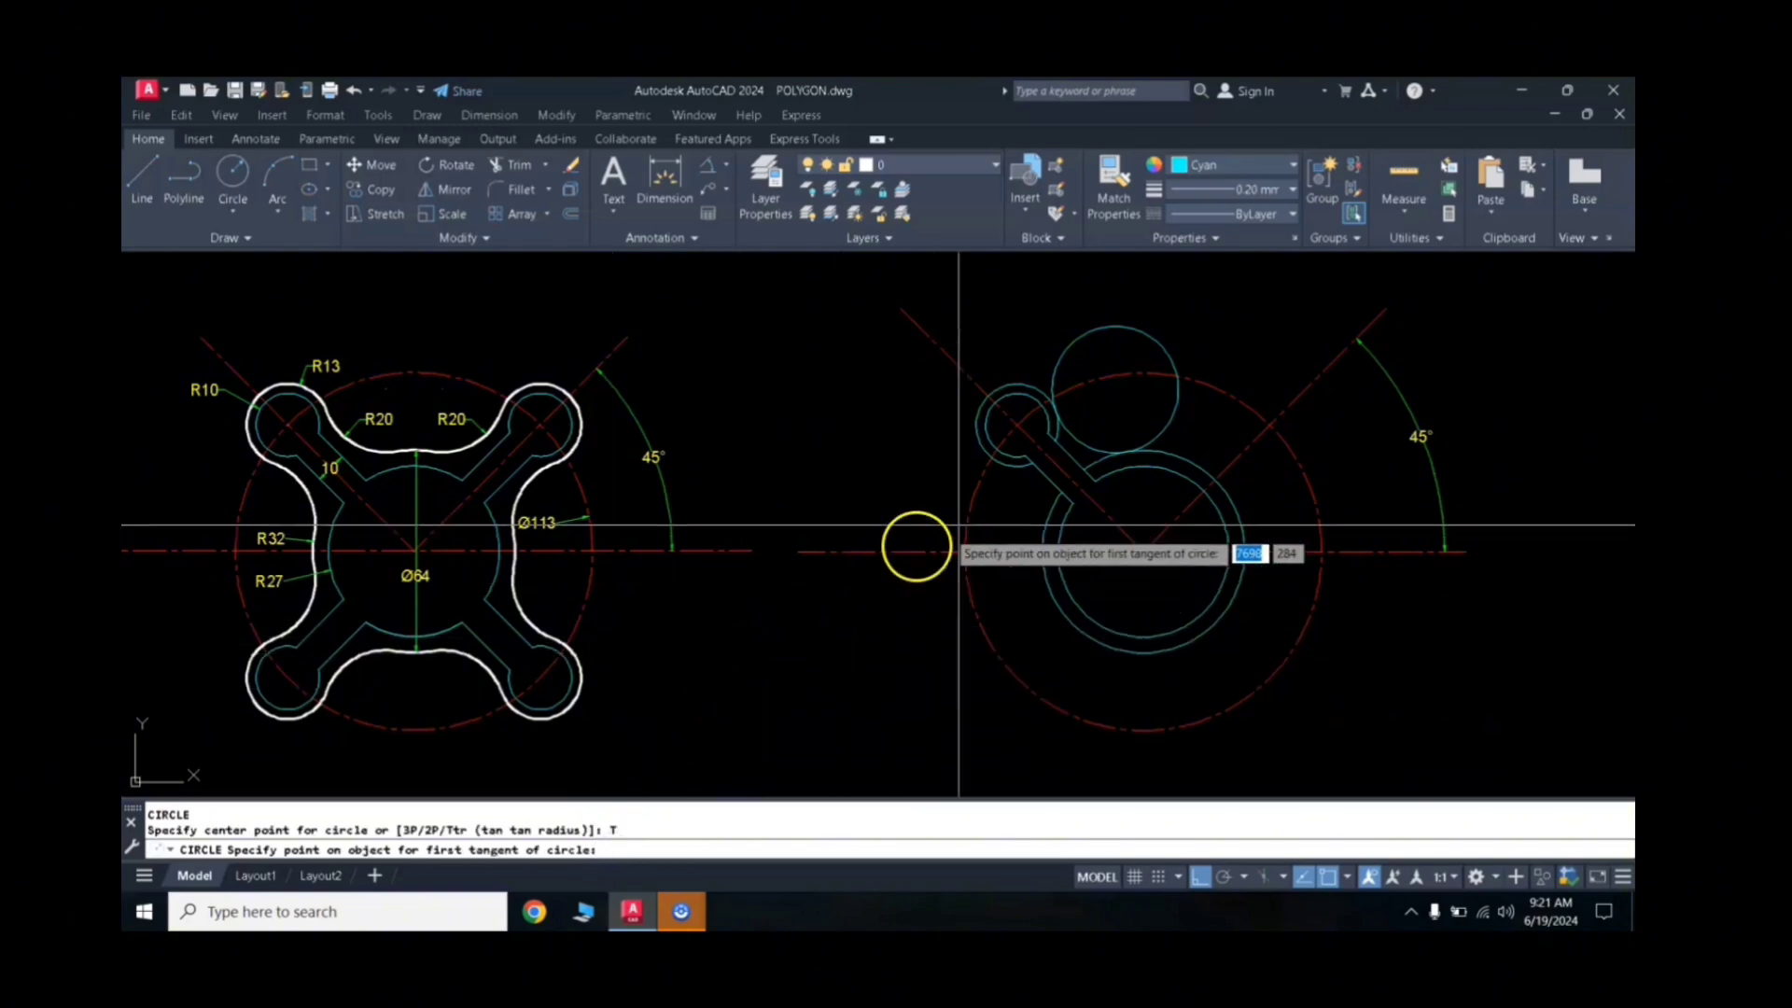
left_click(1021, 471)
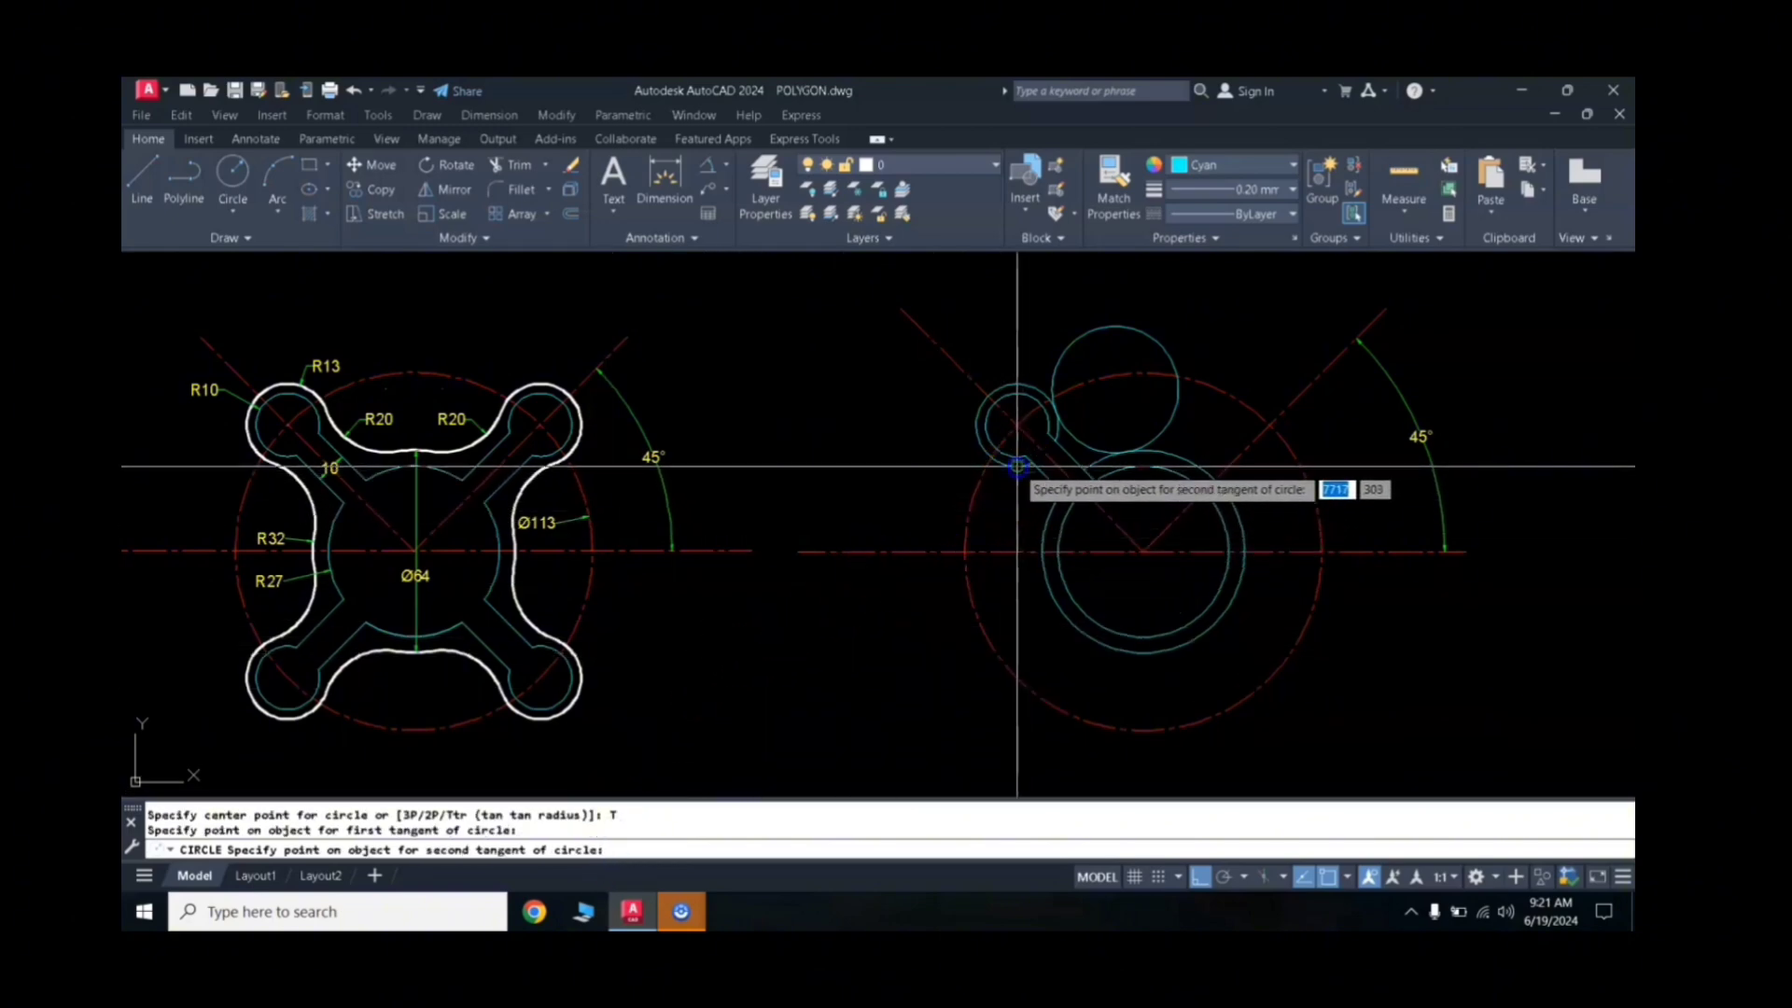
left_click(1042, 514)
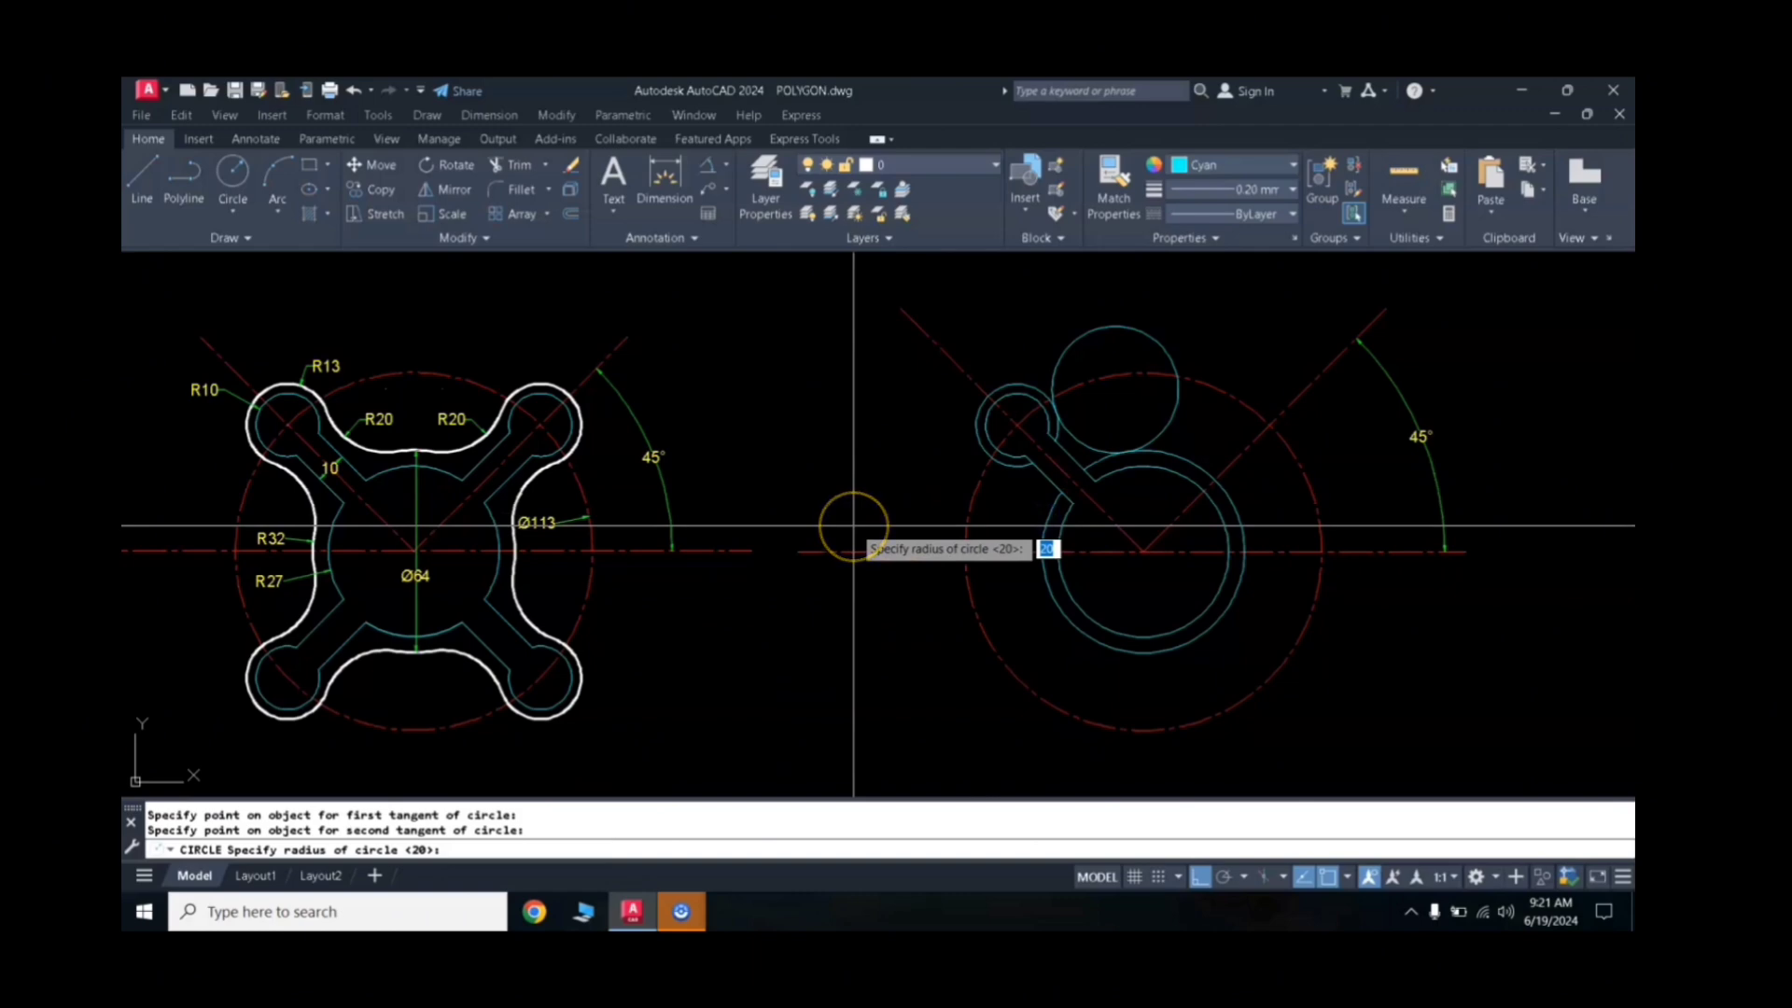
key("Return")
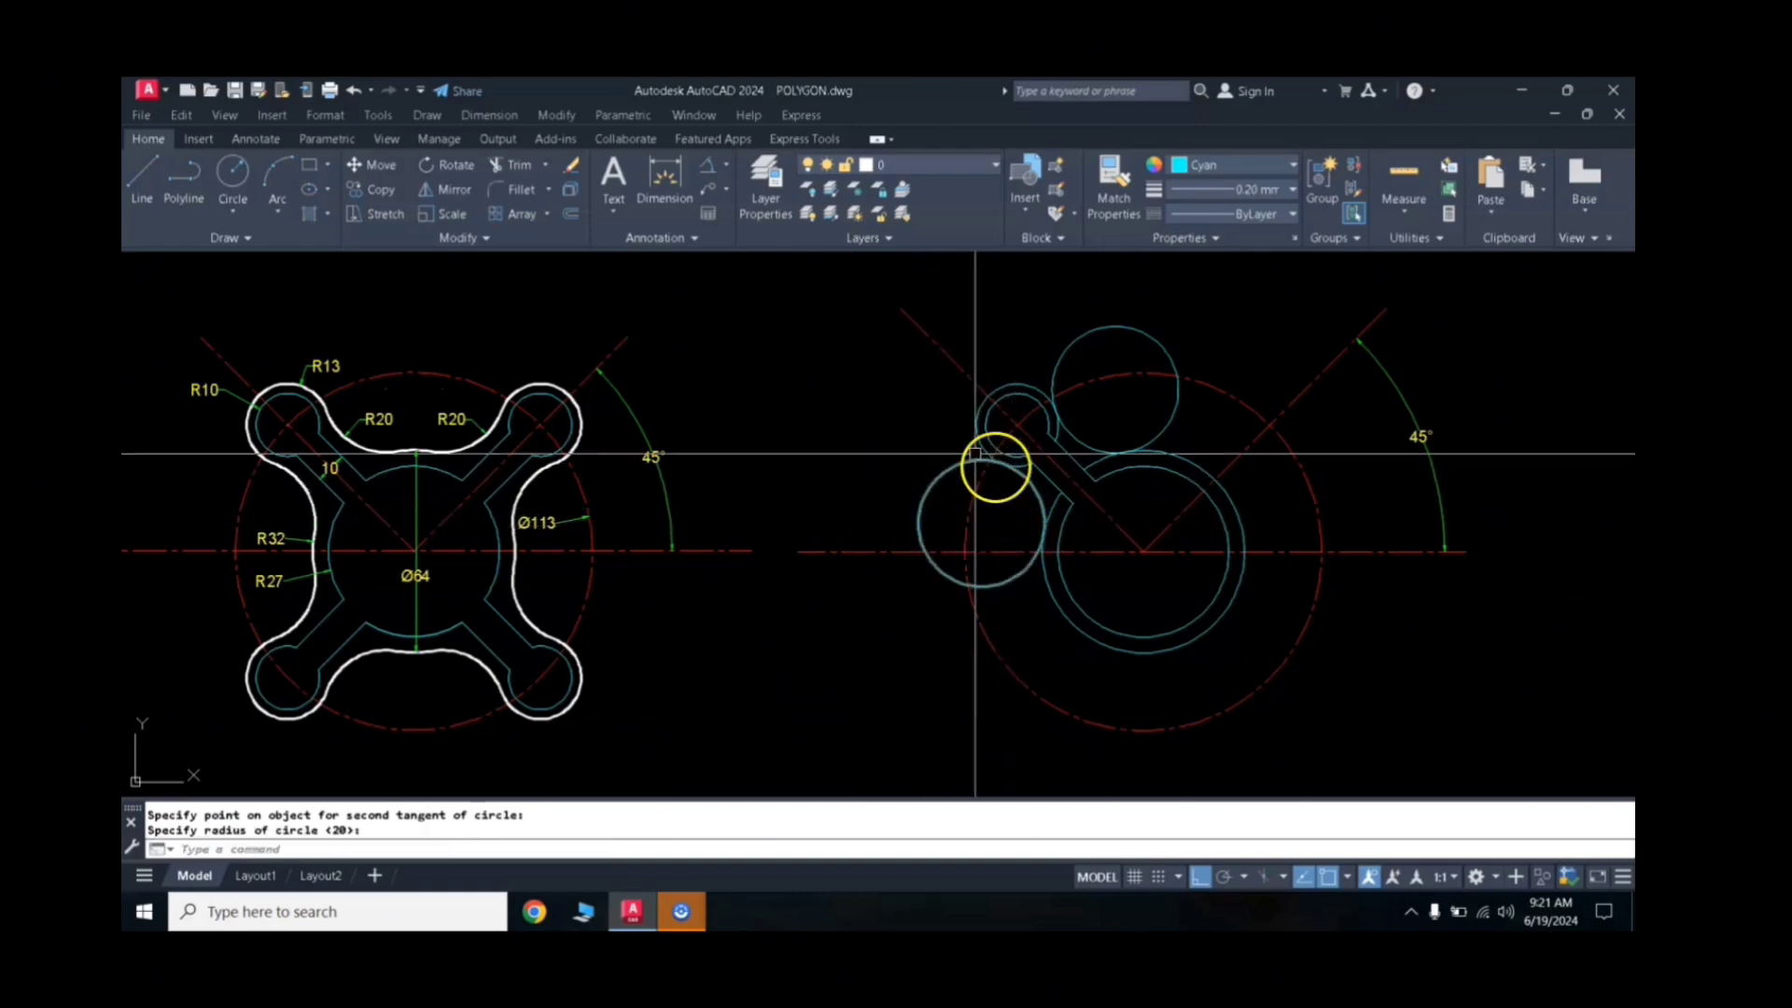
left_click(985, 446)
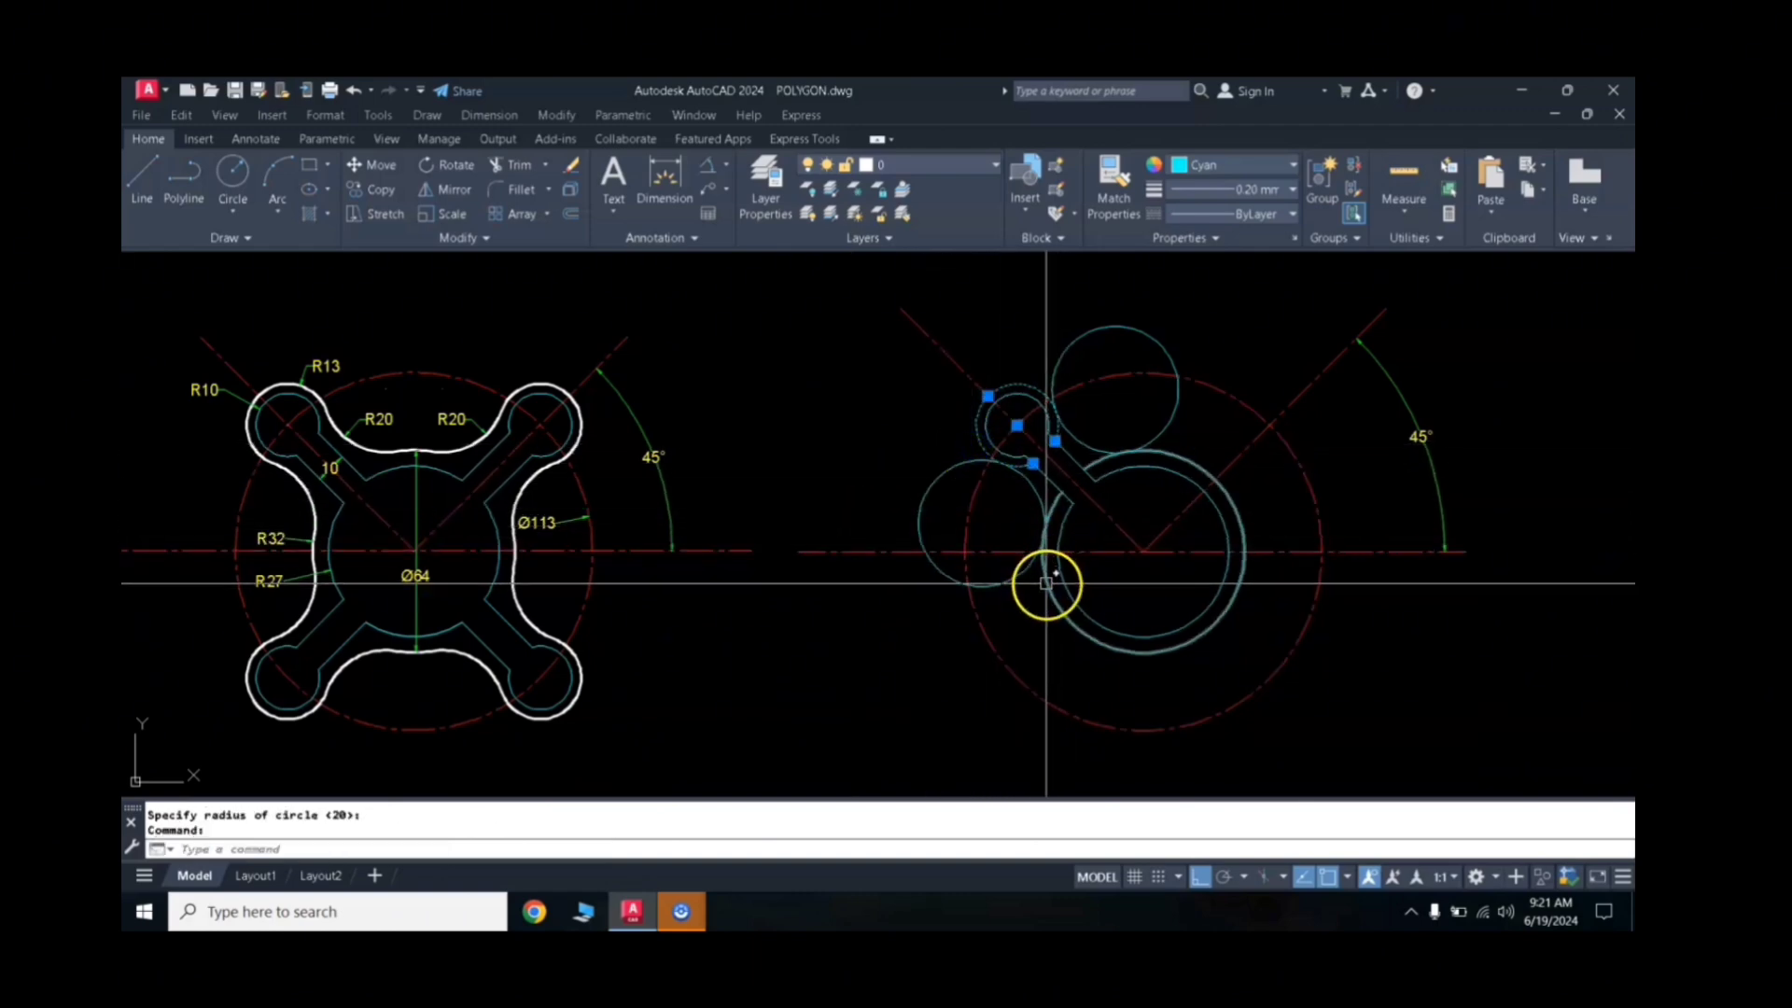
left_click(1046, 584)
Step: Trim the R20 circles and small circle into blend arcs joining the lobe to the ring
type("tr")
key("Return")
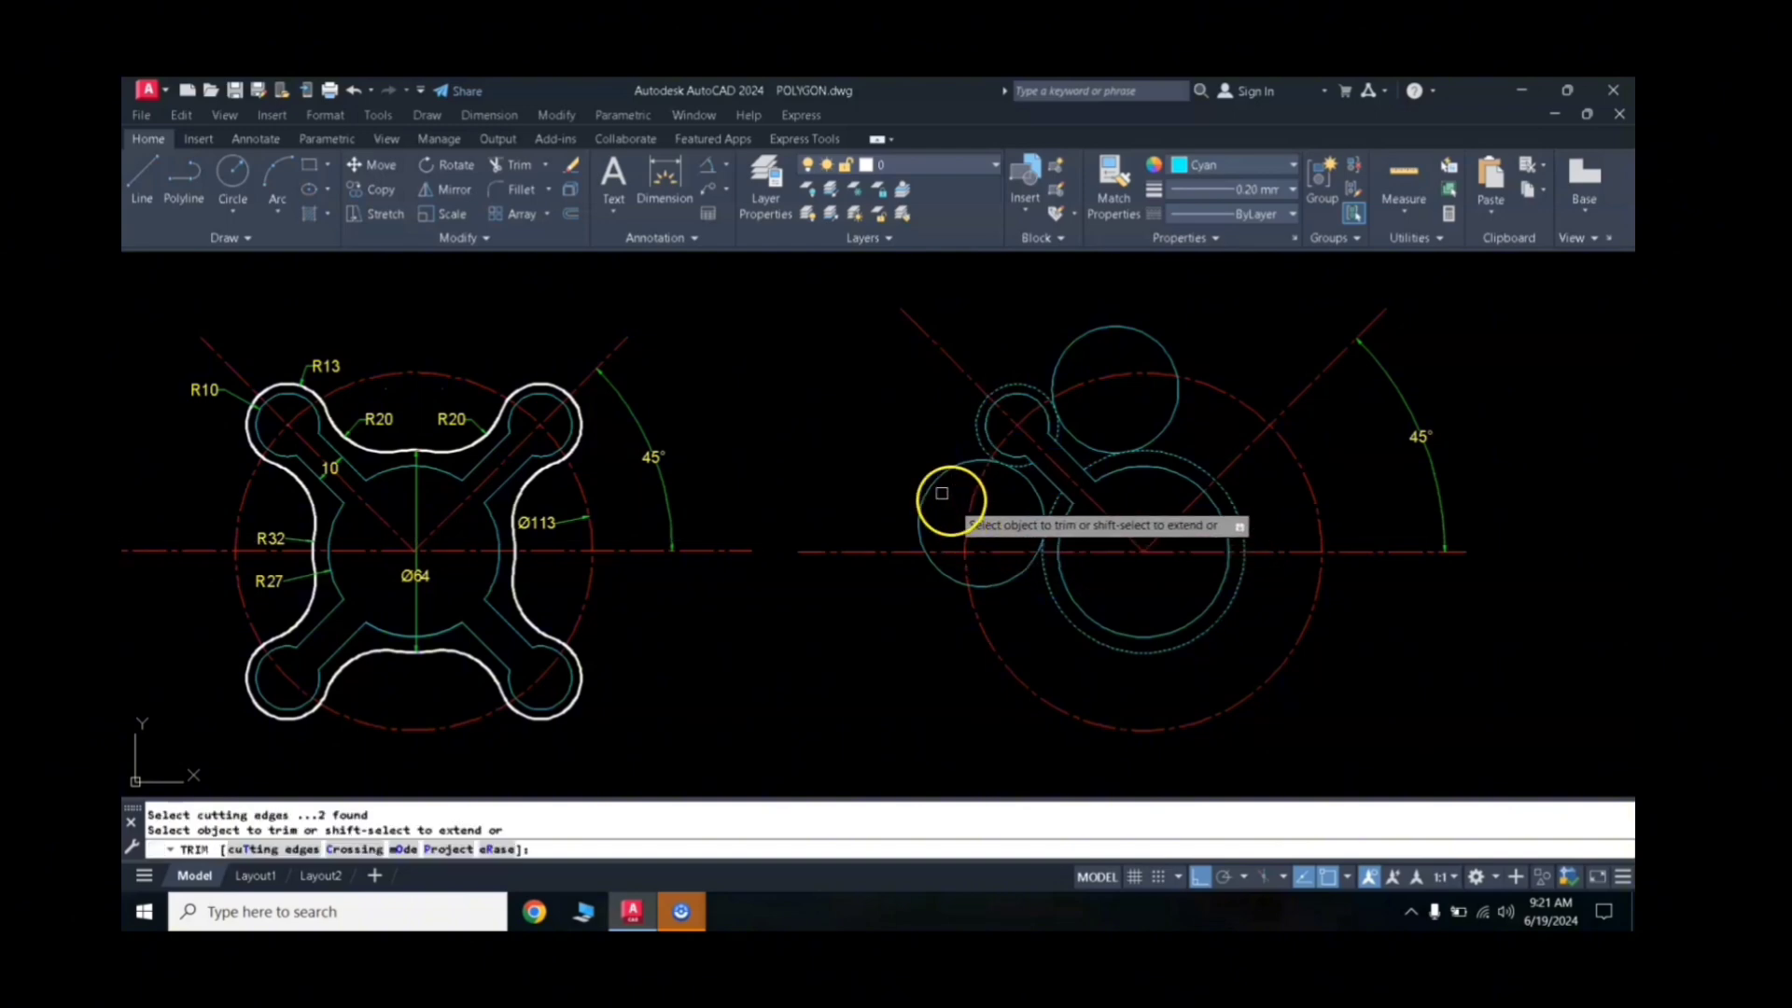
left_click(925, 506)
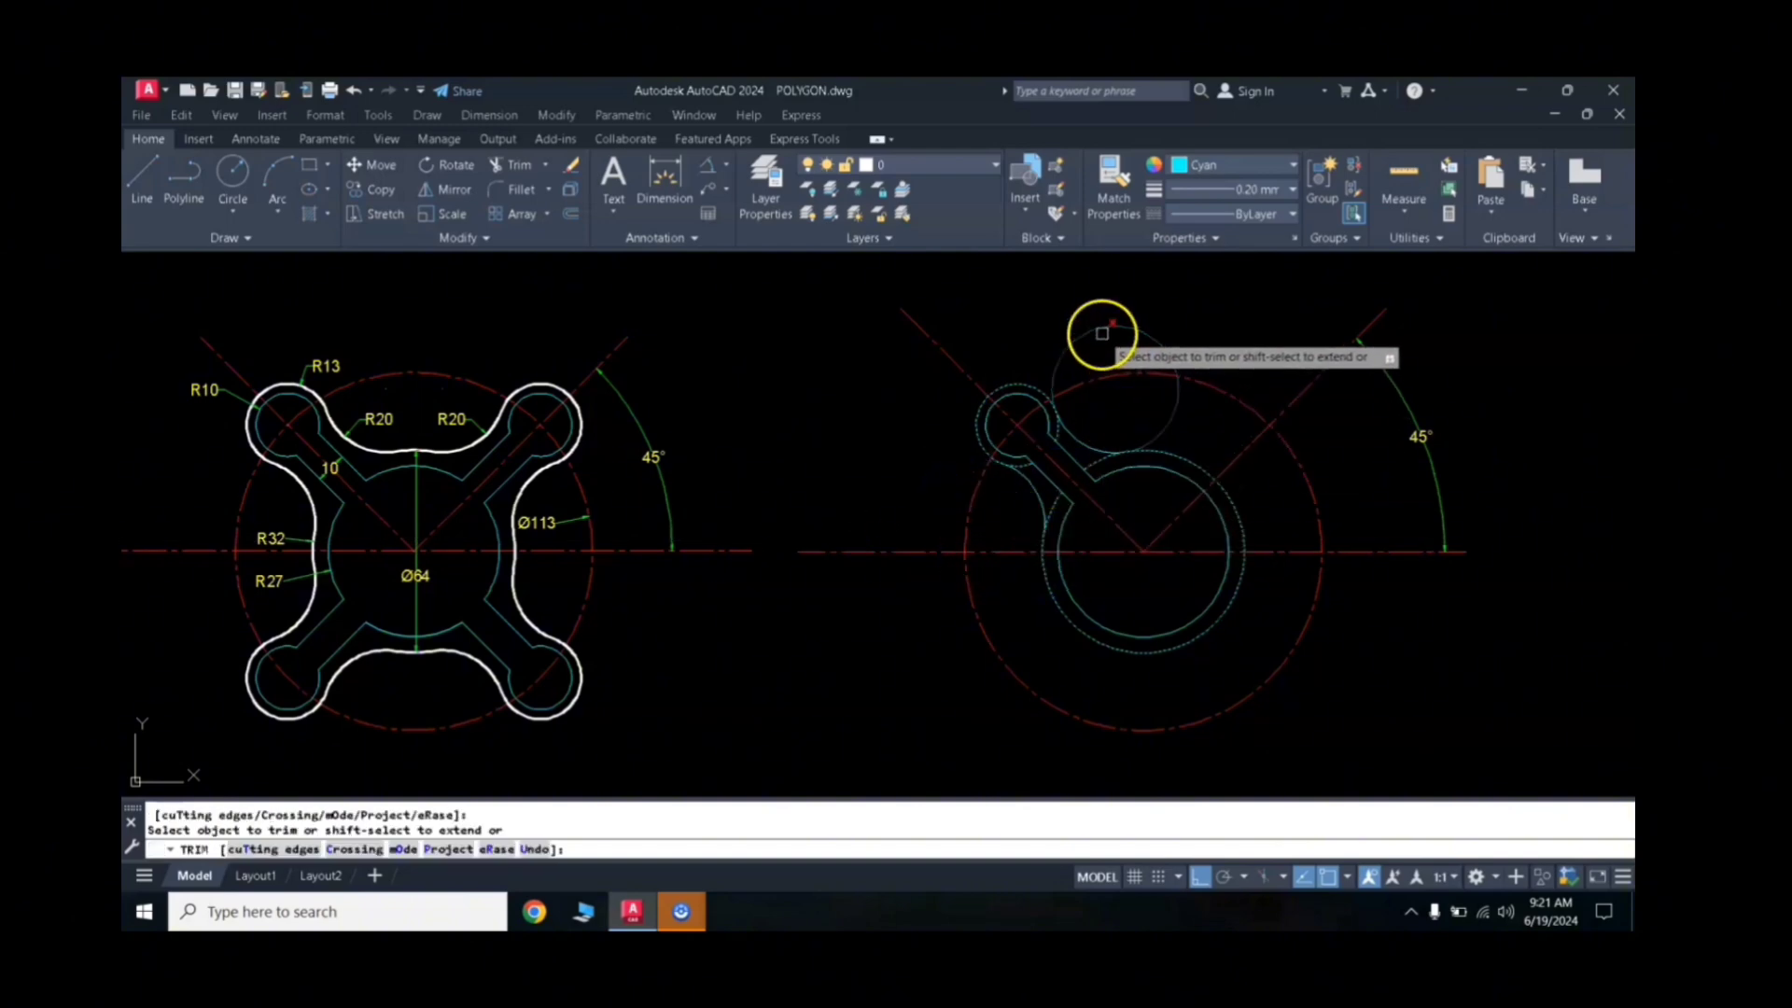
key("Escape")
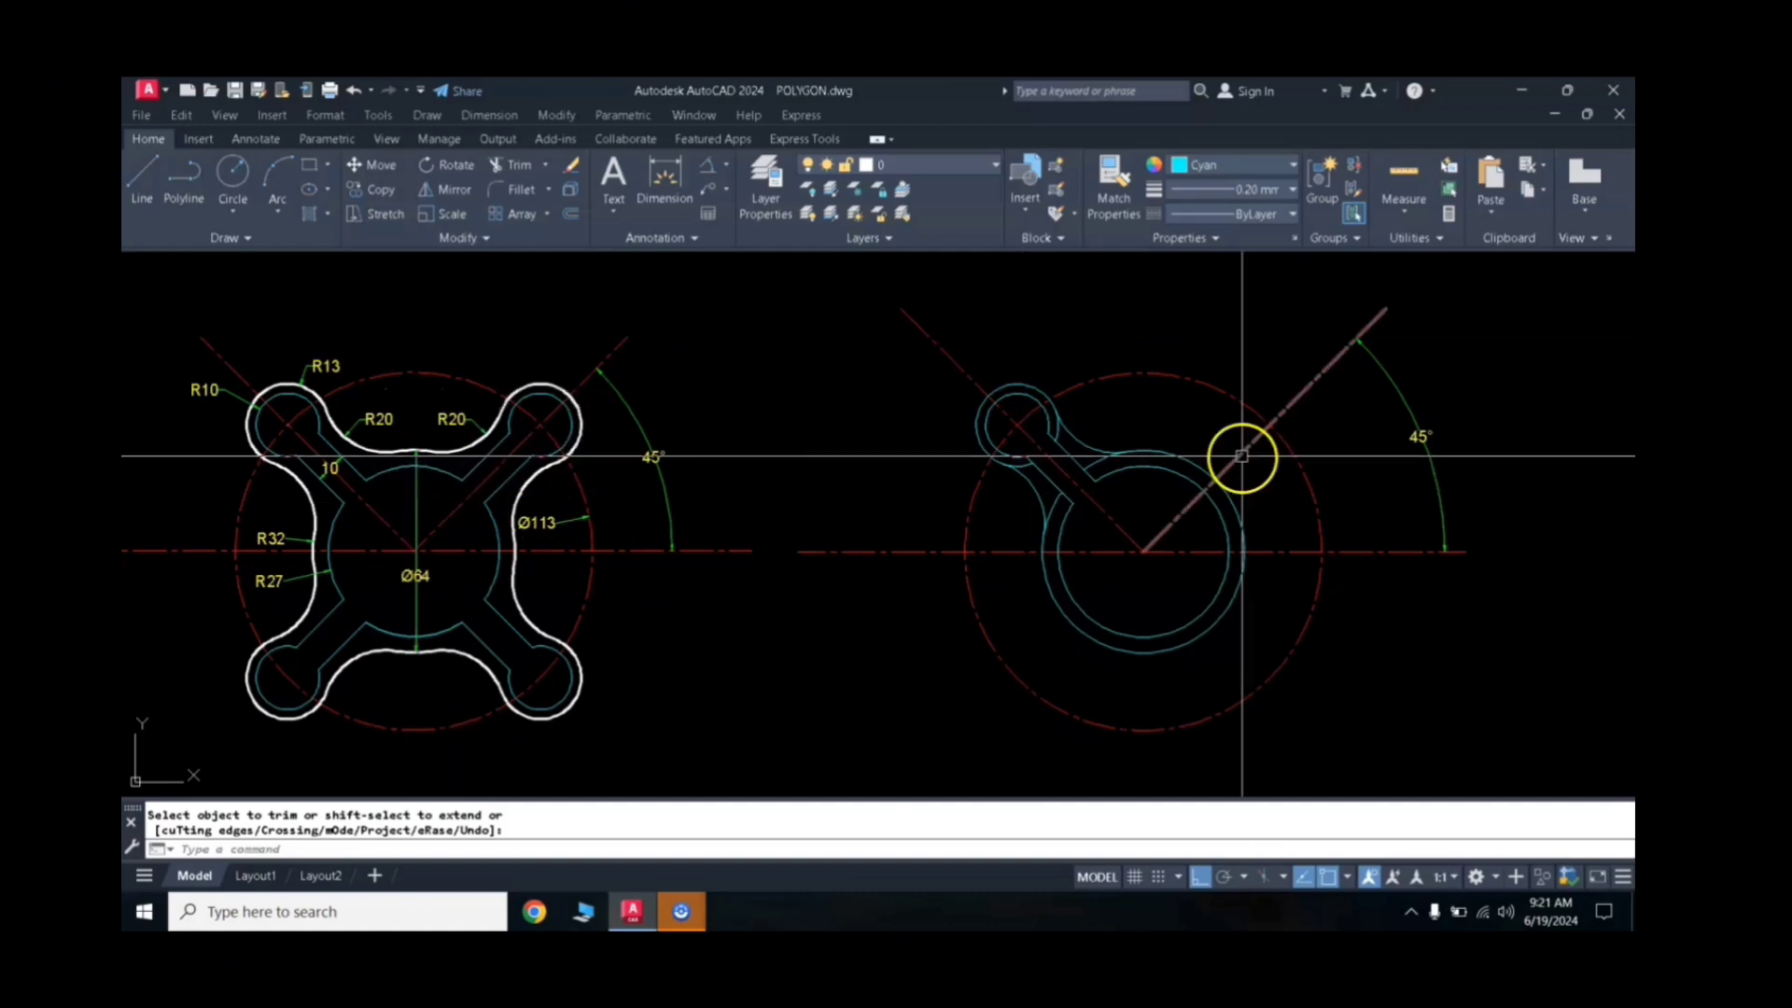
left_click(1062, 450)
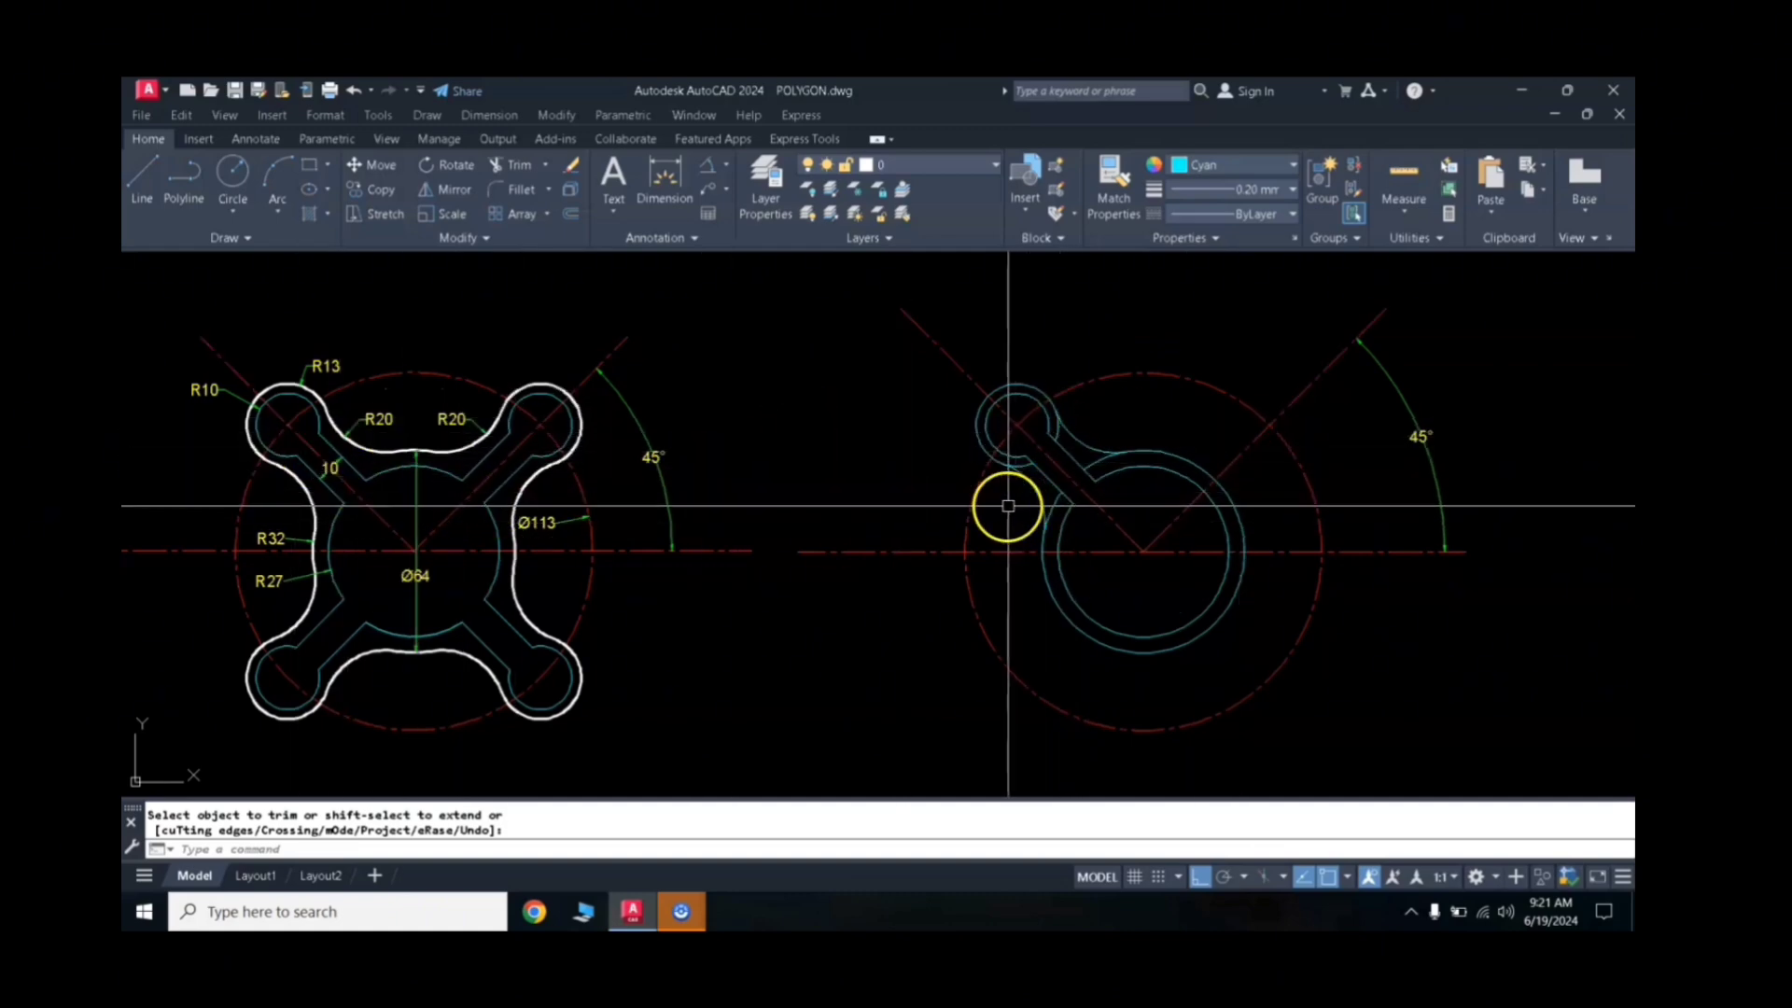
key("space")
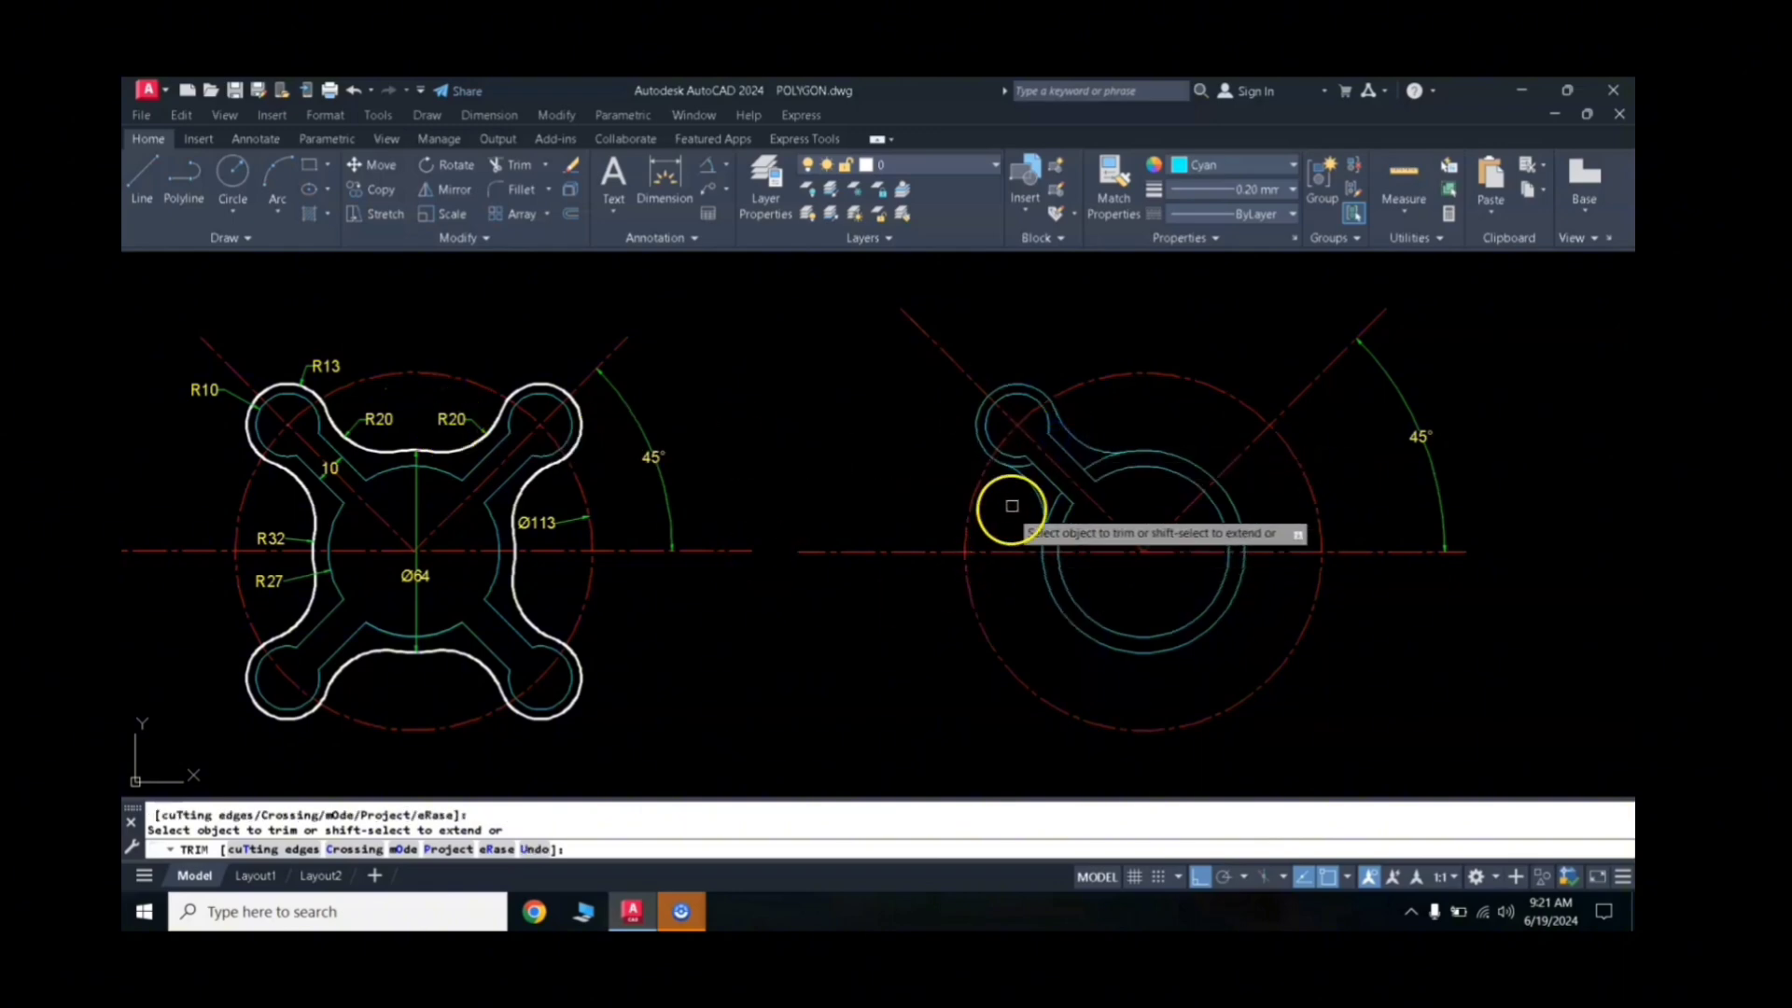
left_click(1022, 473)
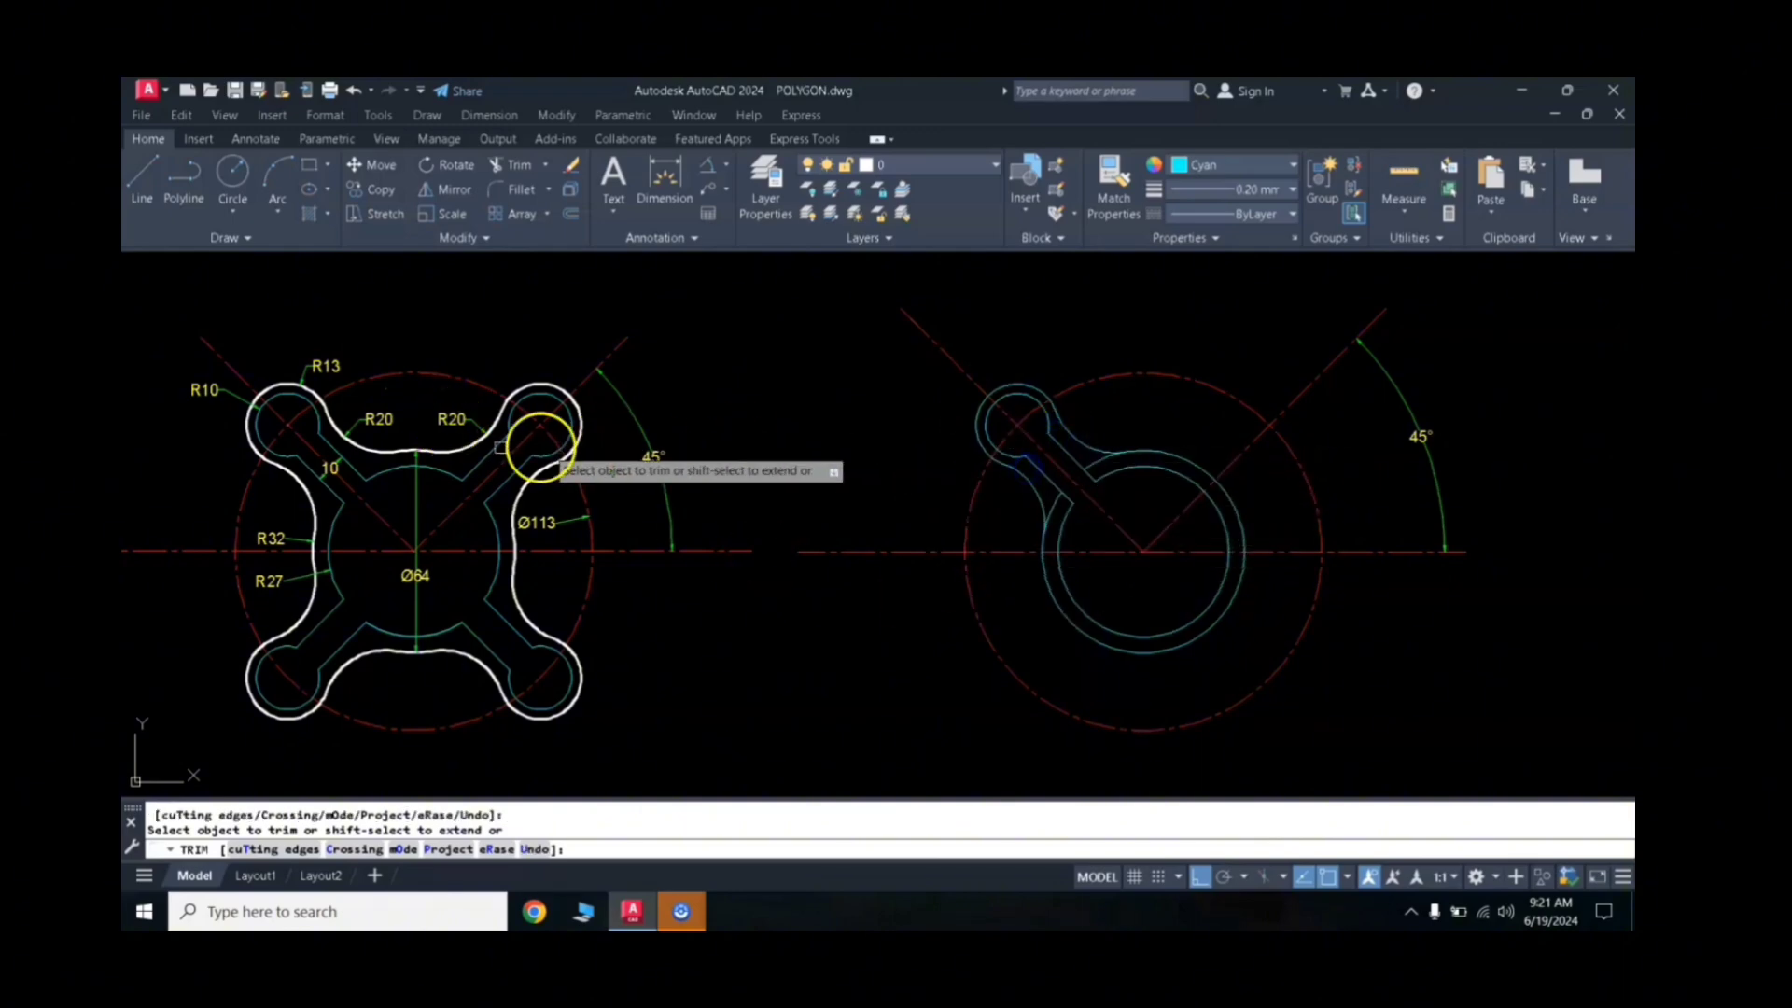
left_click(1090, 489)
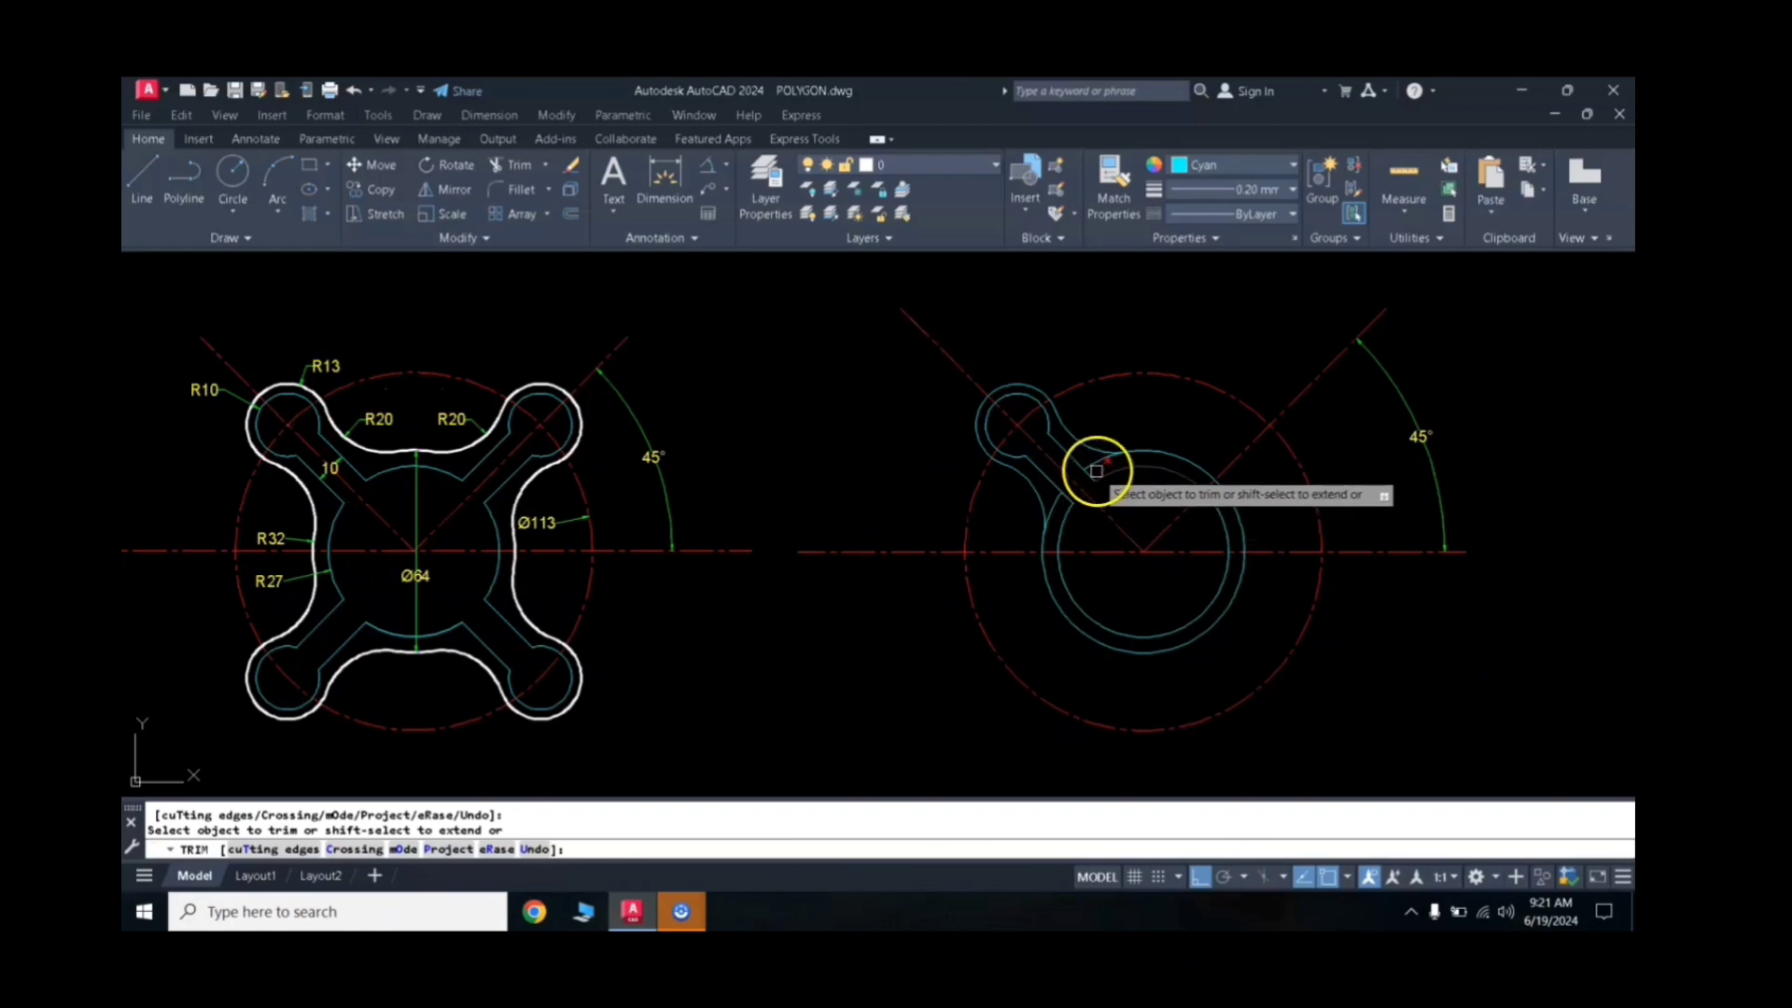
left_click(1042, 486)
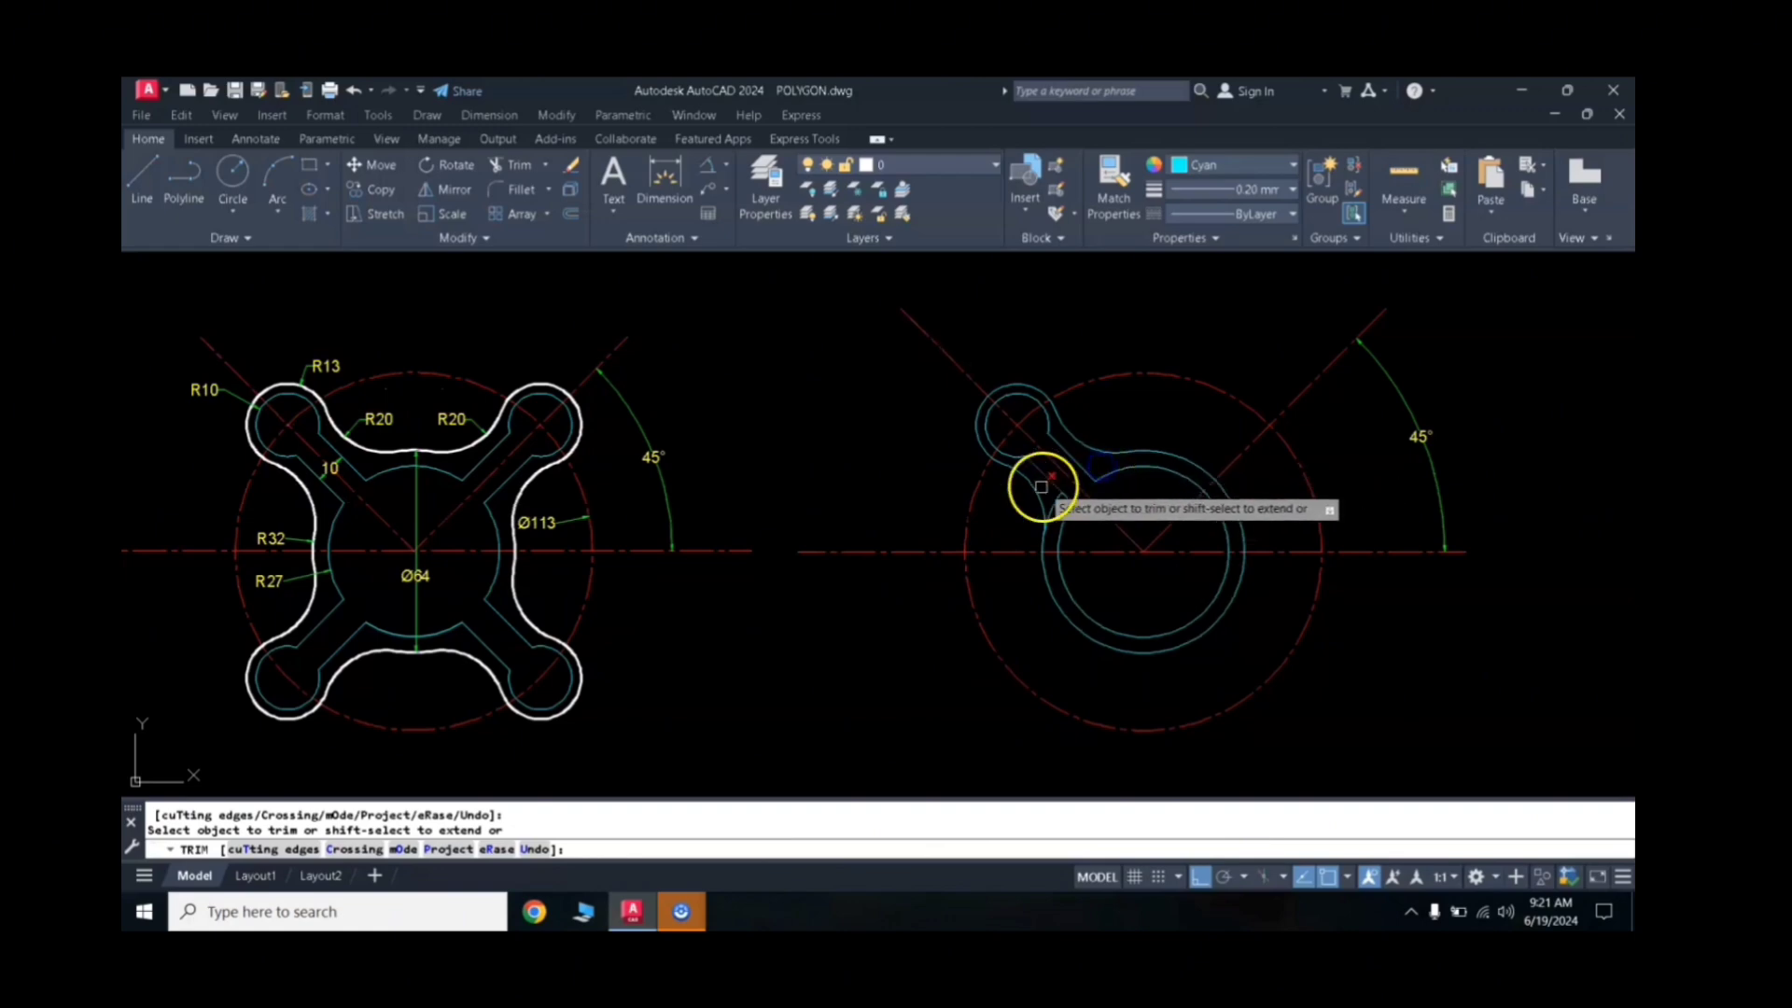
left_click(816, 526)
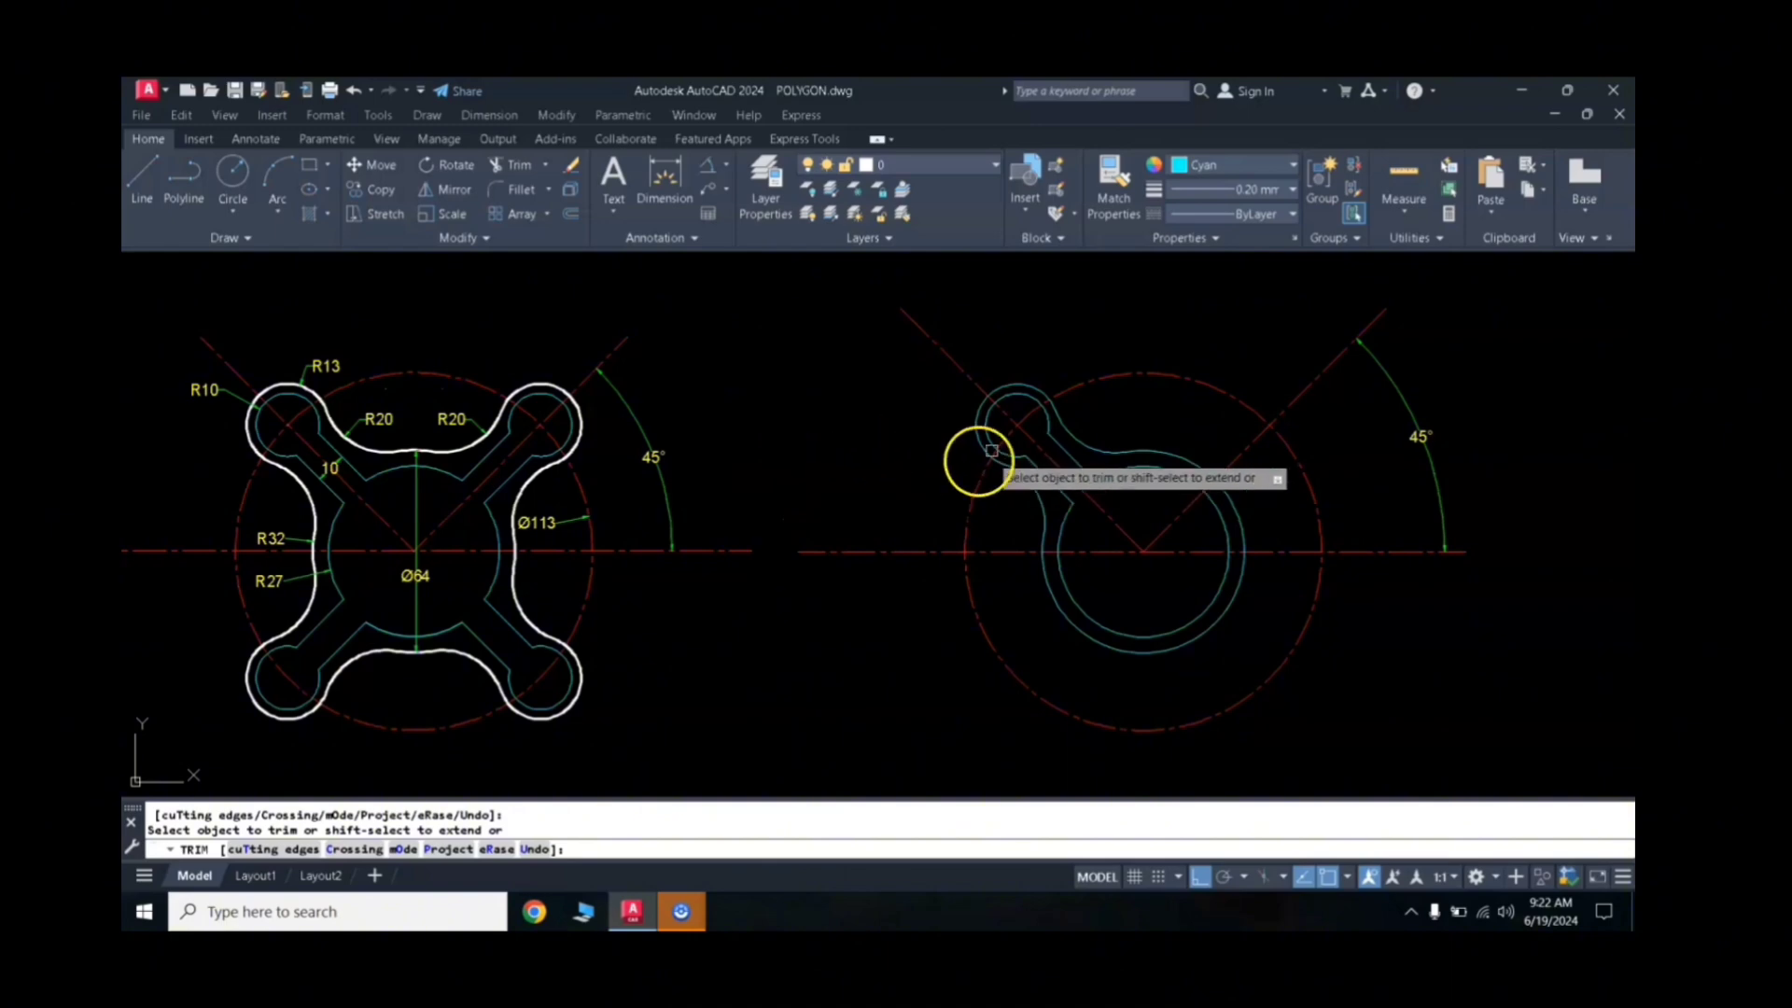
key("Return")
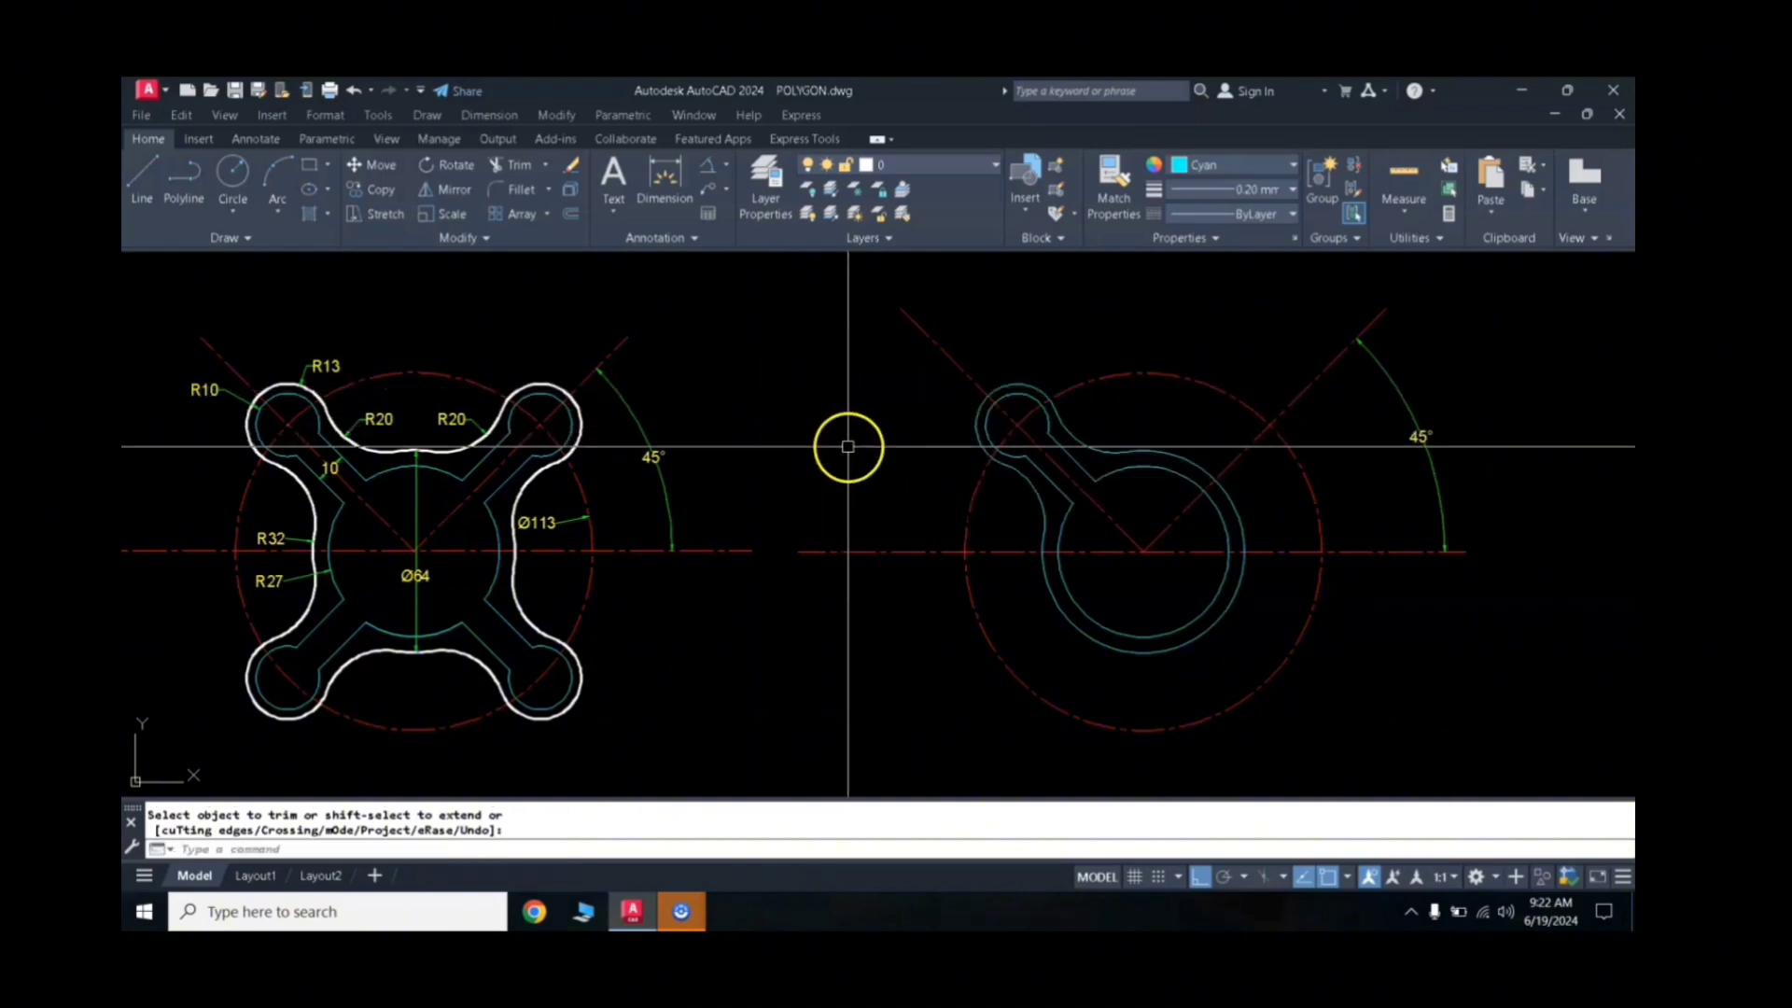
right_click(847, 448)
Step: Match the original plate's white outline properties onto the keyhole arcs
type("MA")
key("Return")
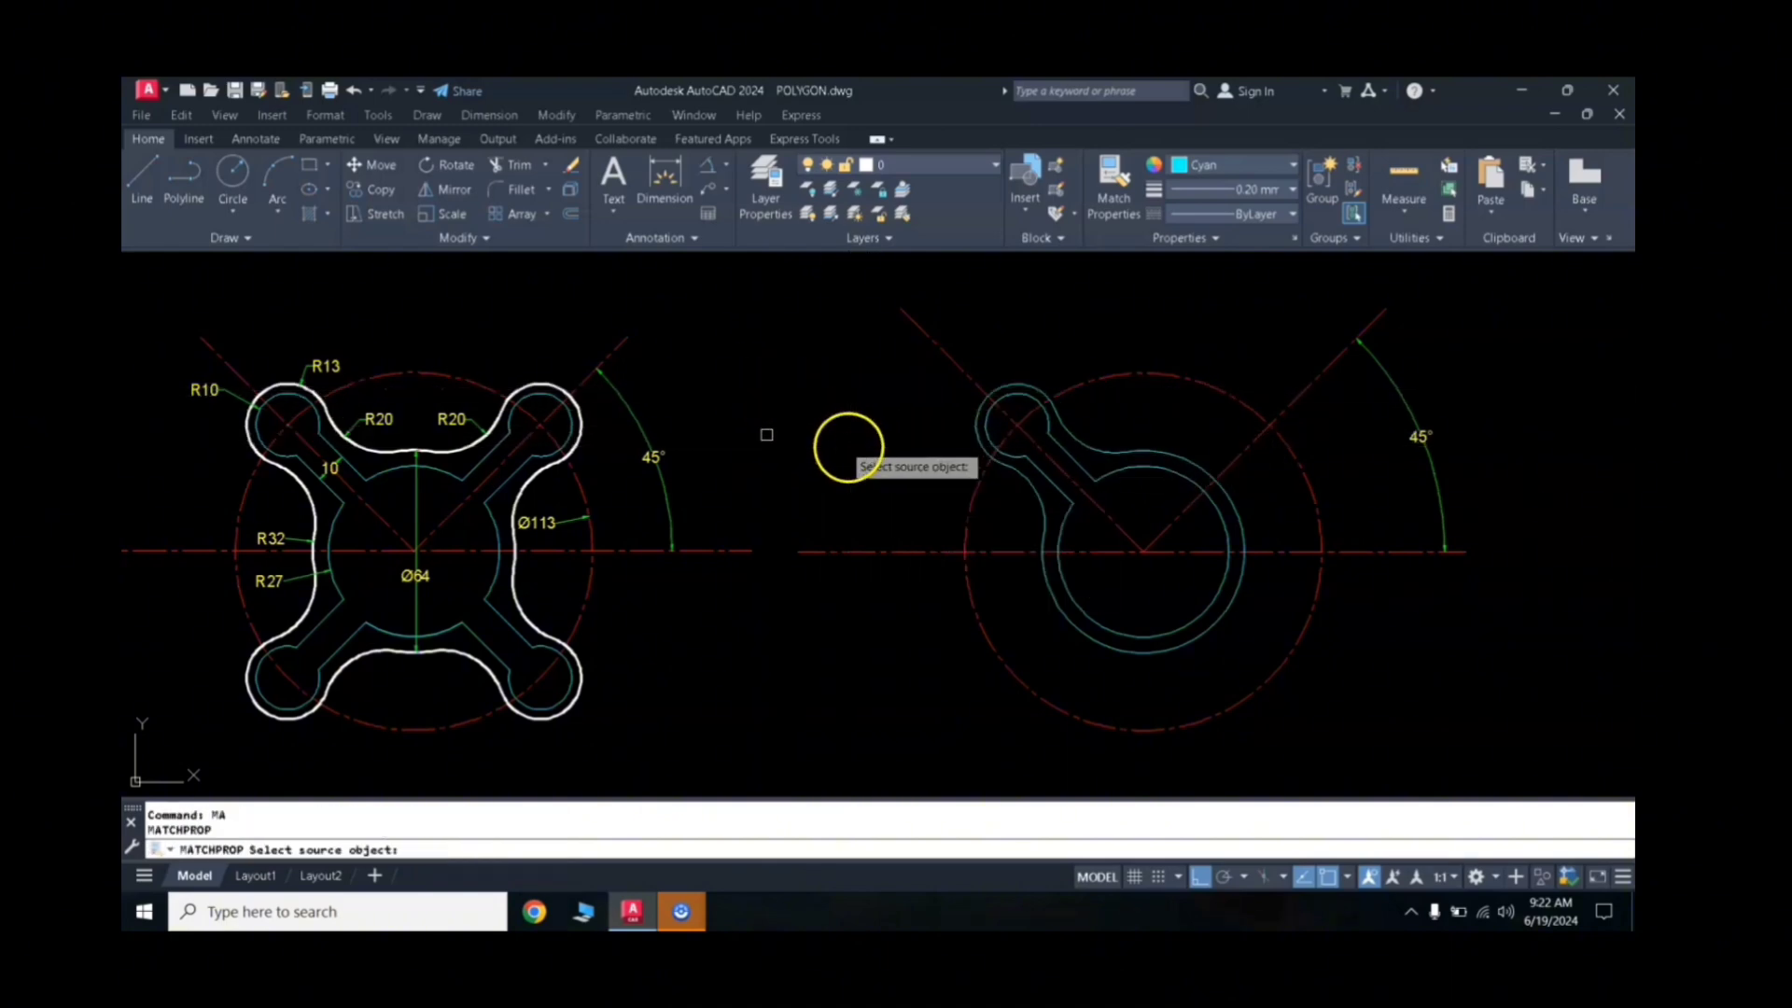
left_click(543, 379)
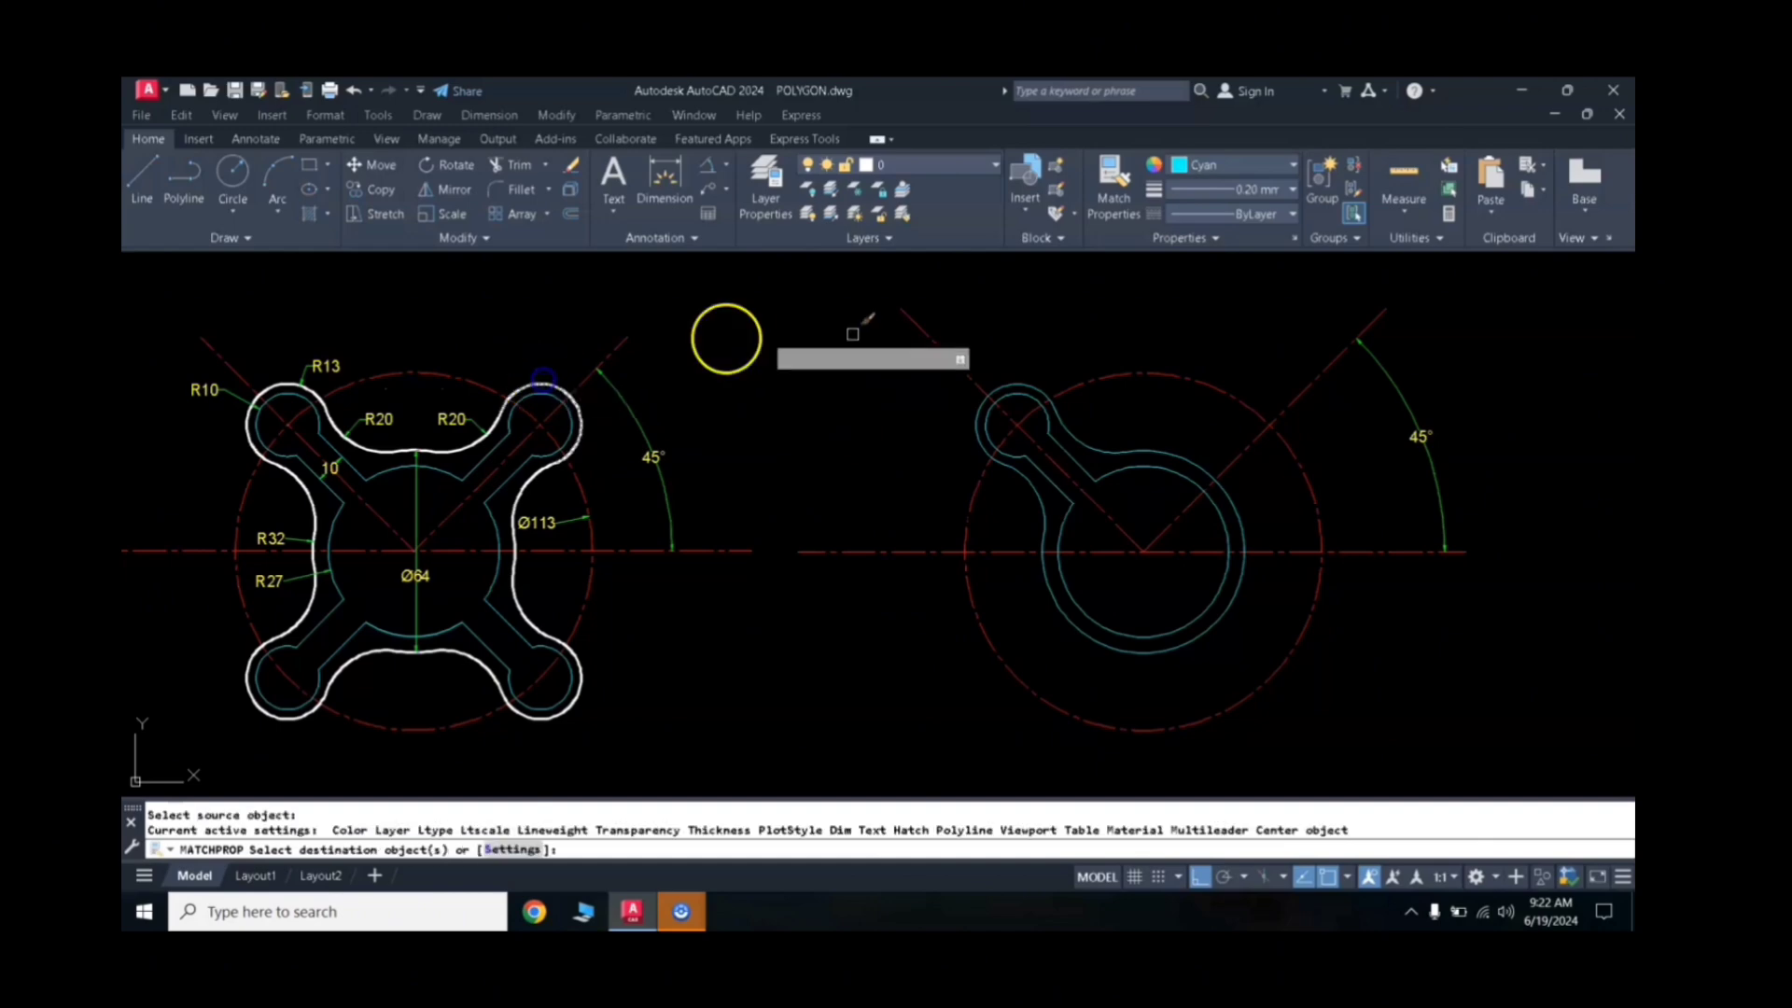
left_click(1011, 380)
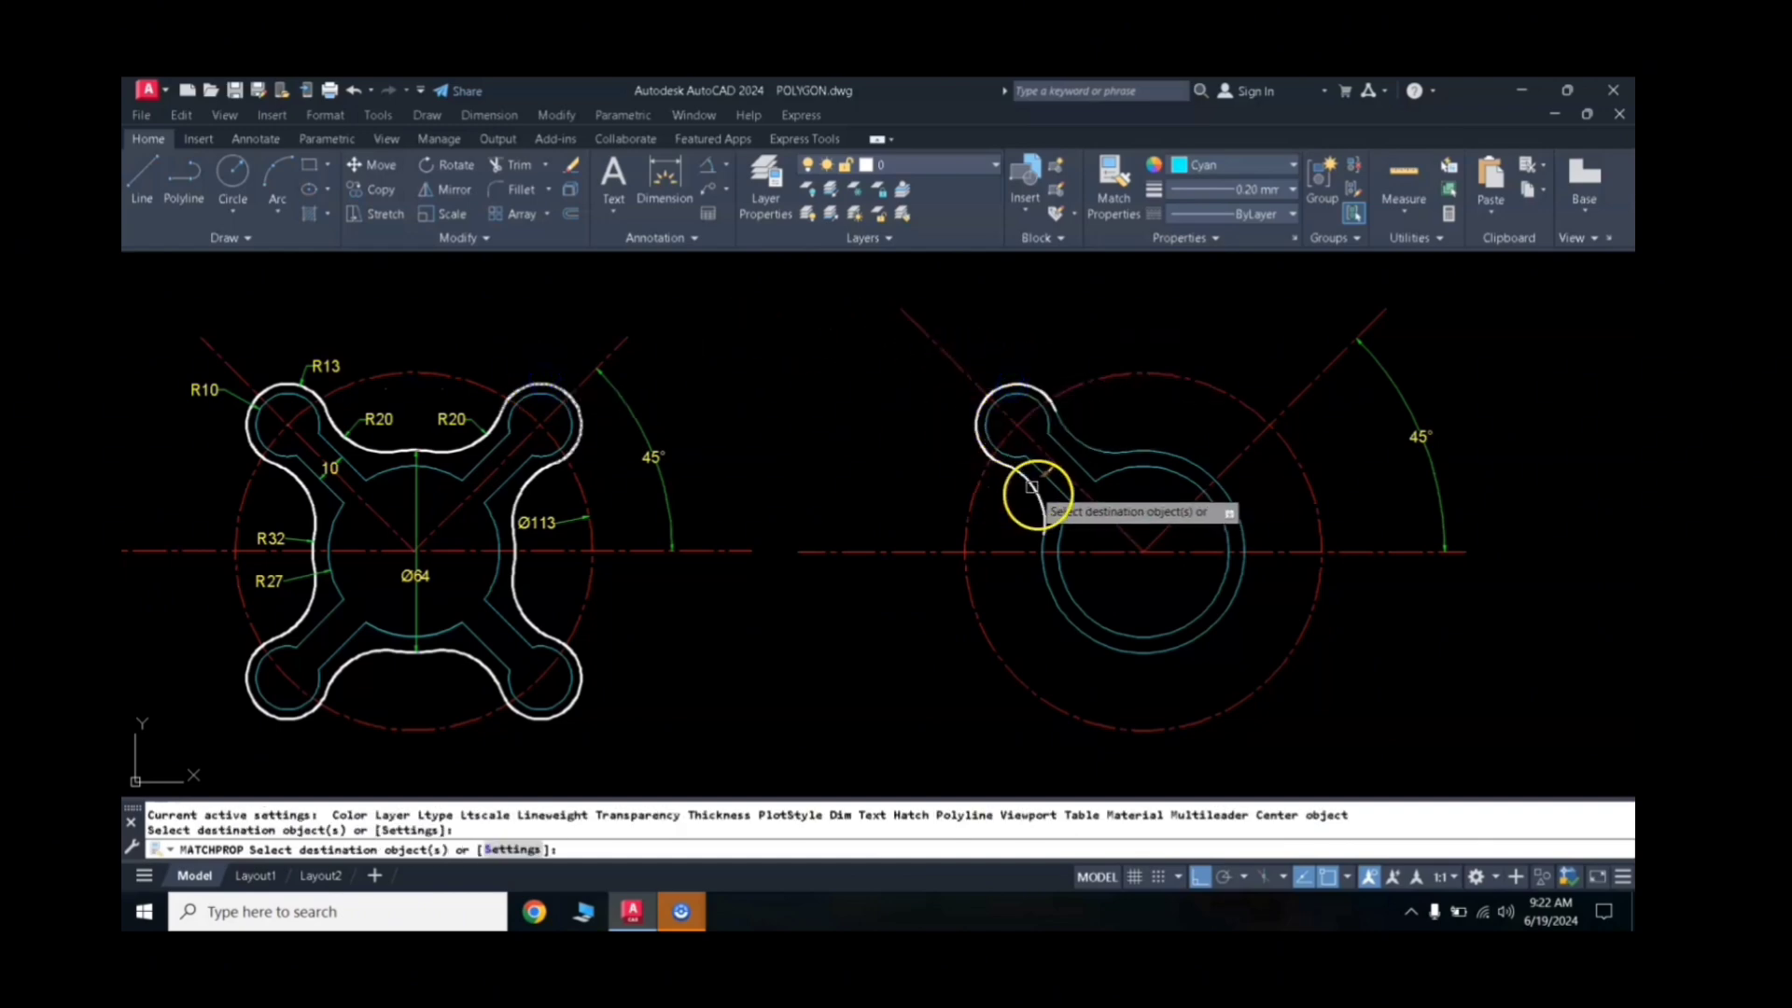
left_click(1042, 499)
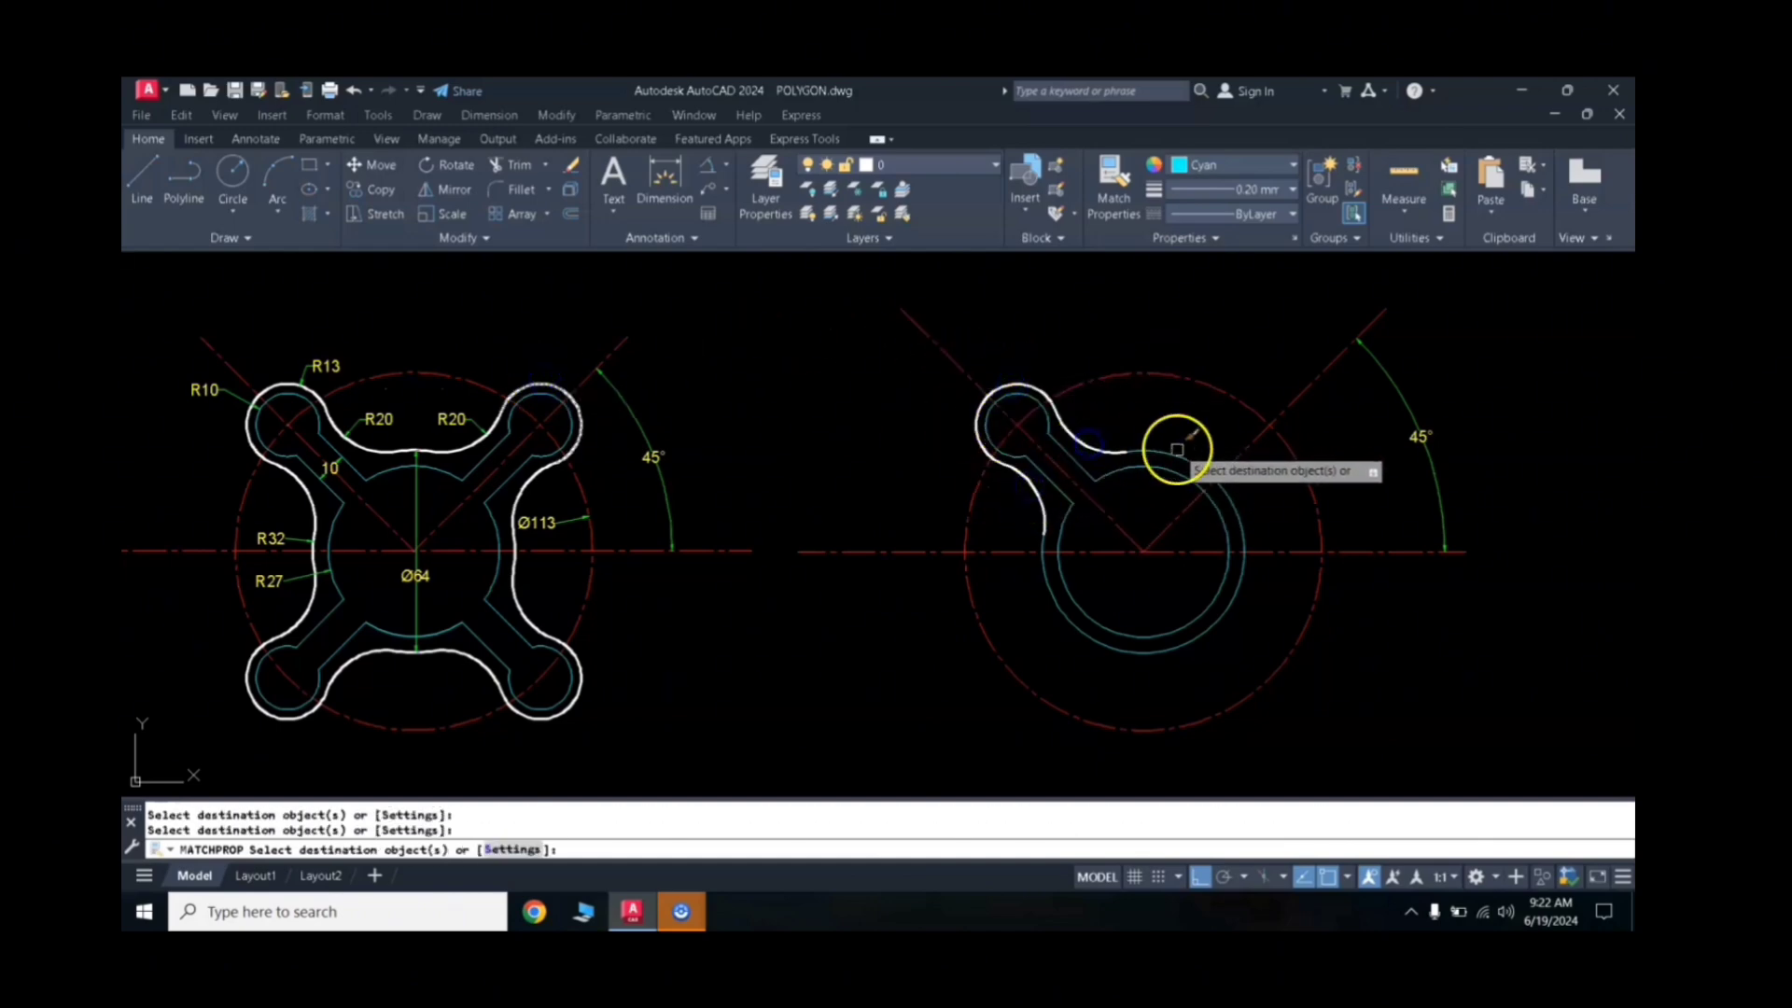
key("Return")
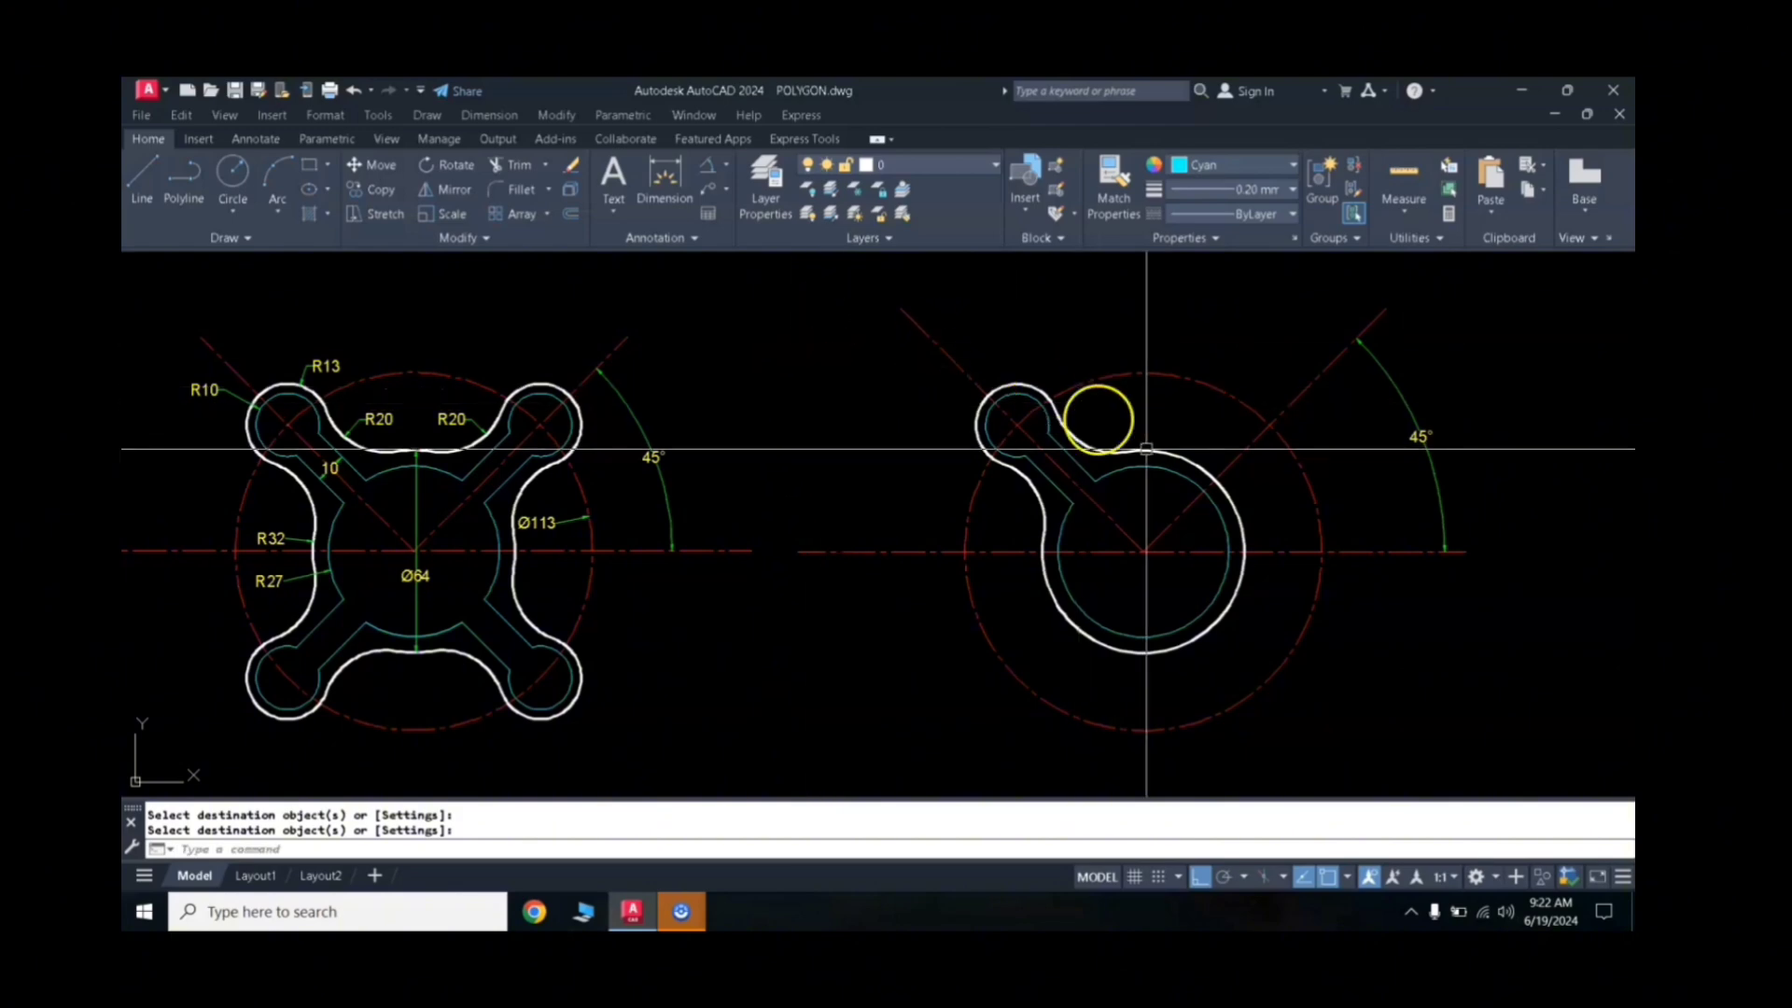
left_click(856, 368)
Step: Mirror the upper-left lobe and slot about the vertical centreline to the upper right
left_click(1199, 573)
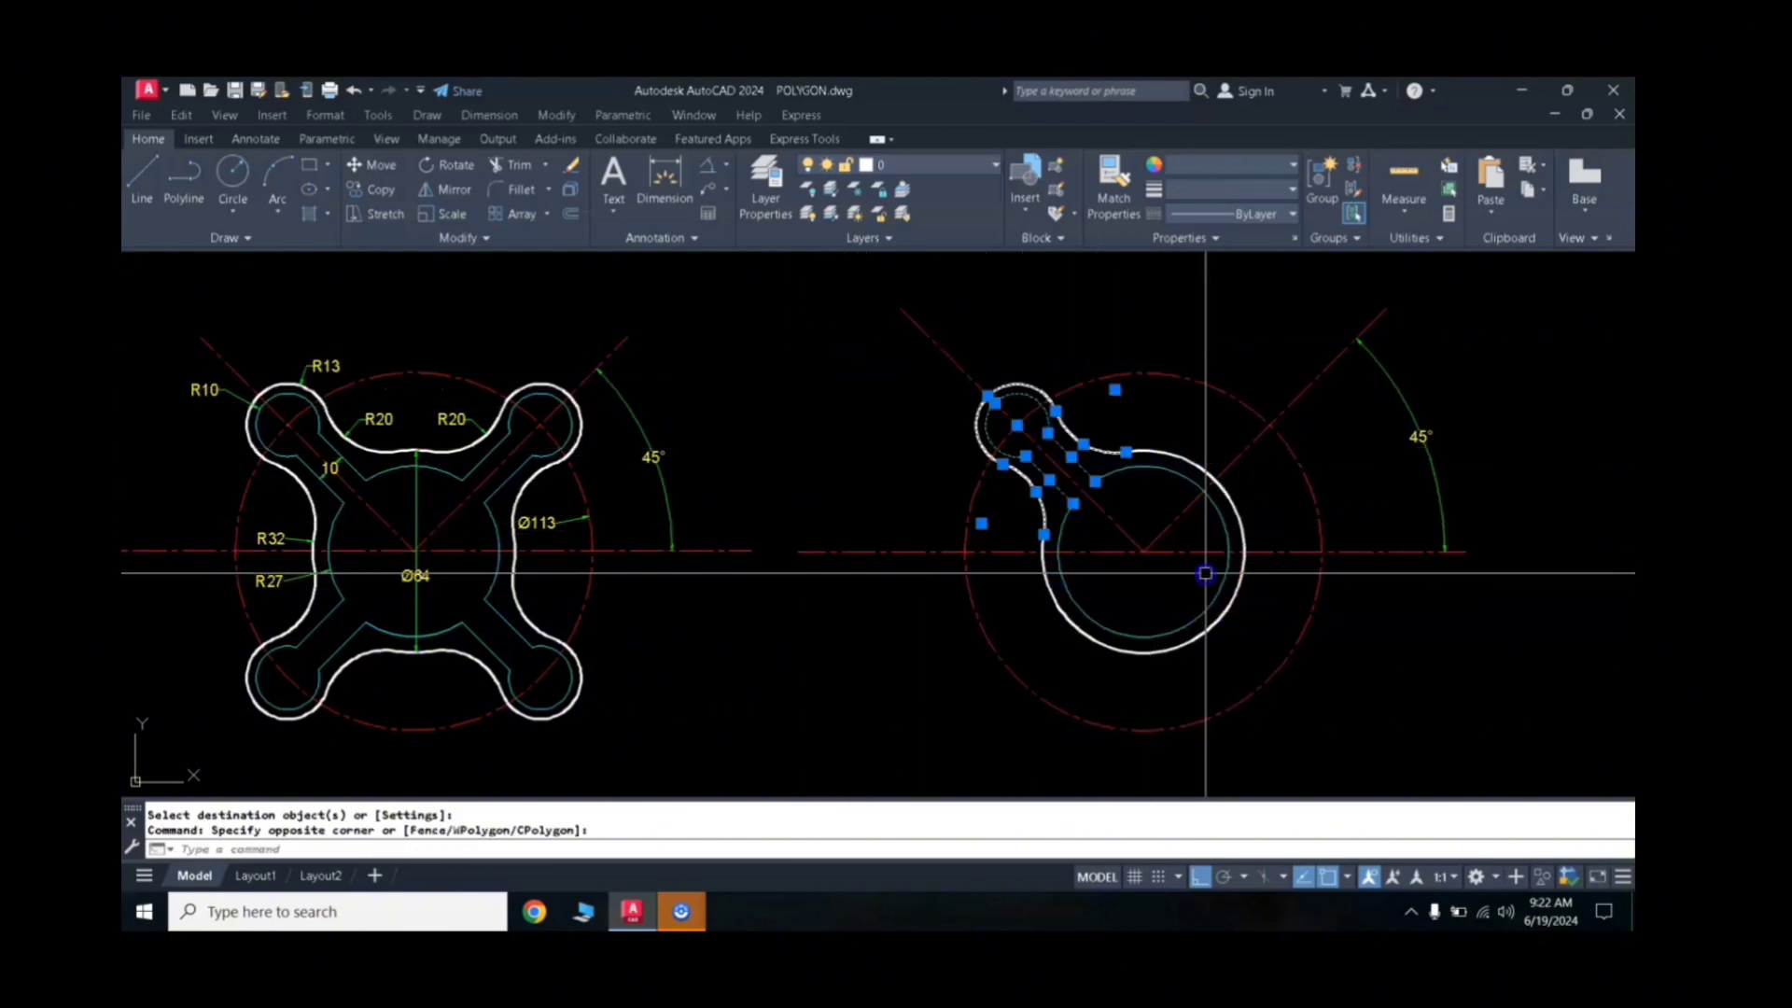
key("Return")
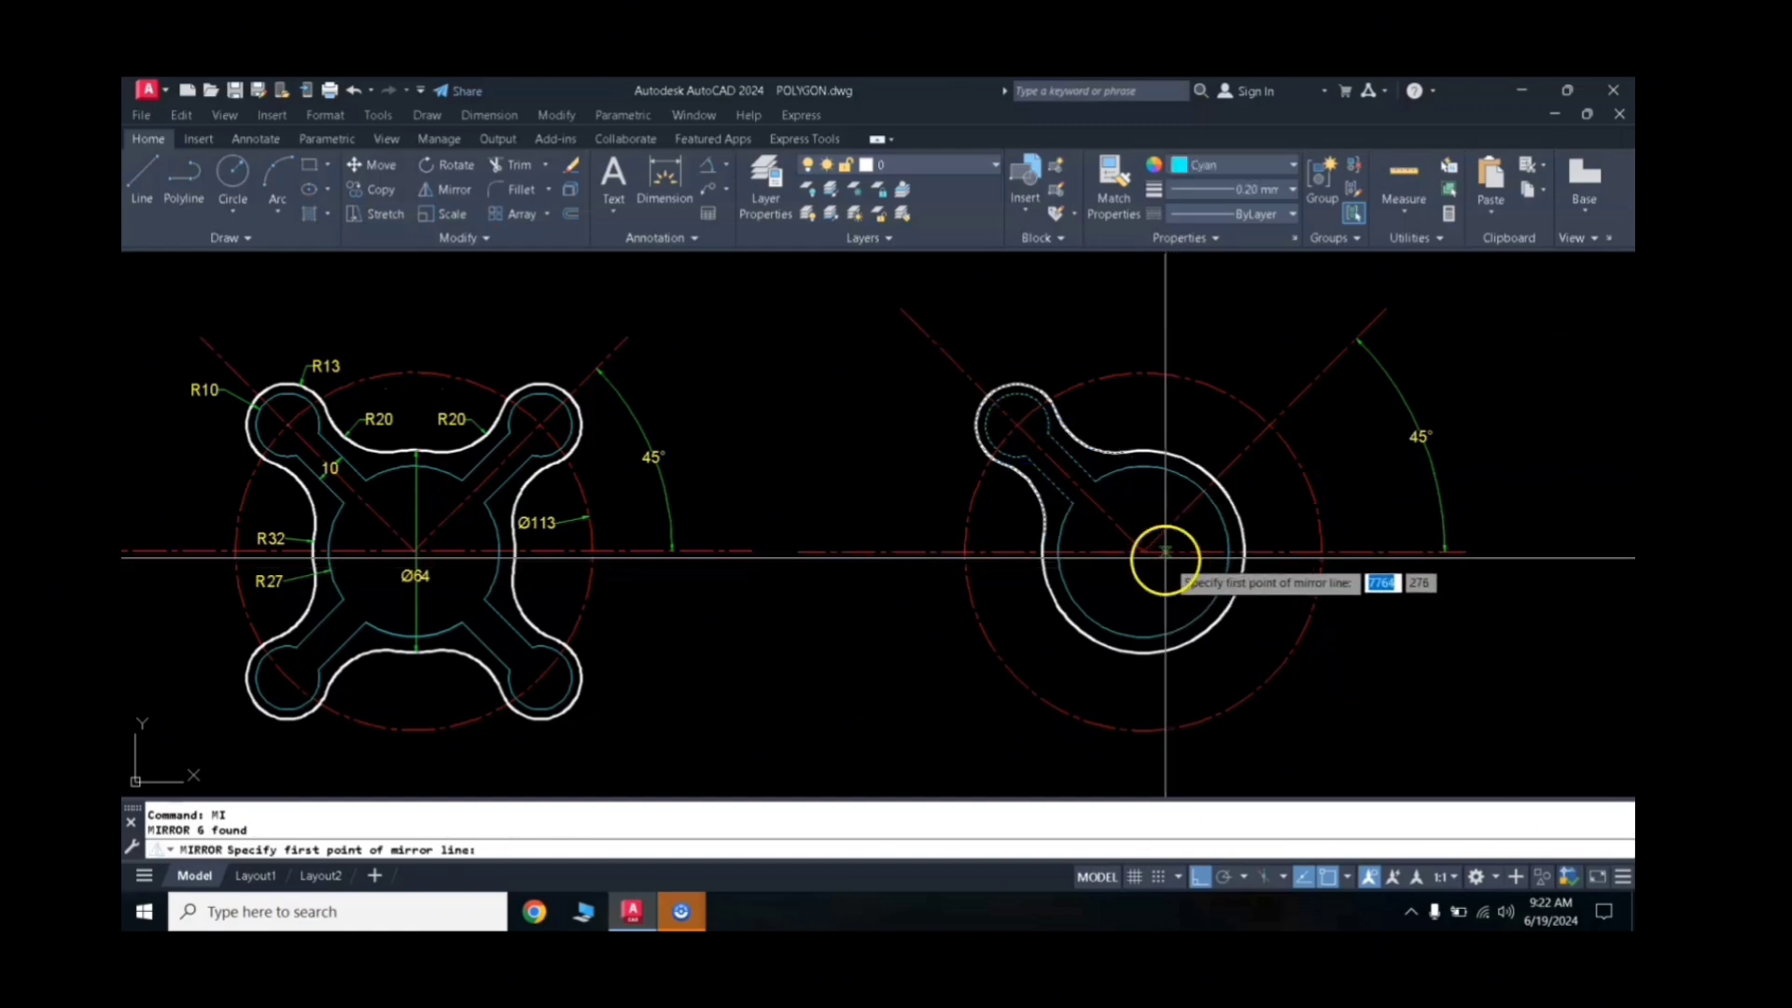
left_click(1144, 551)
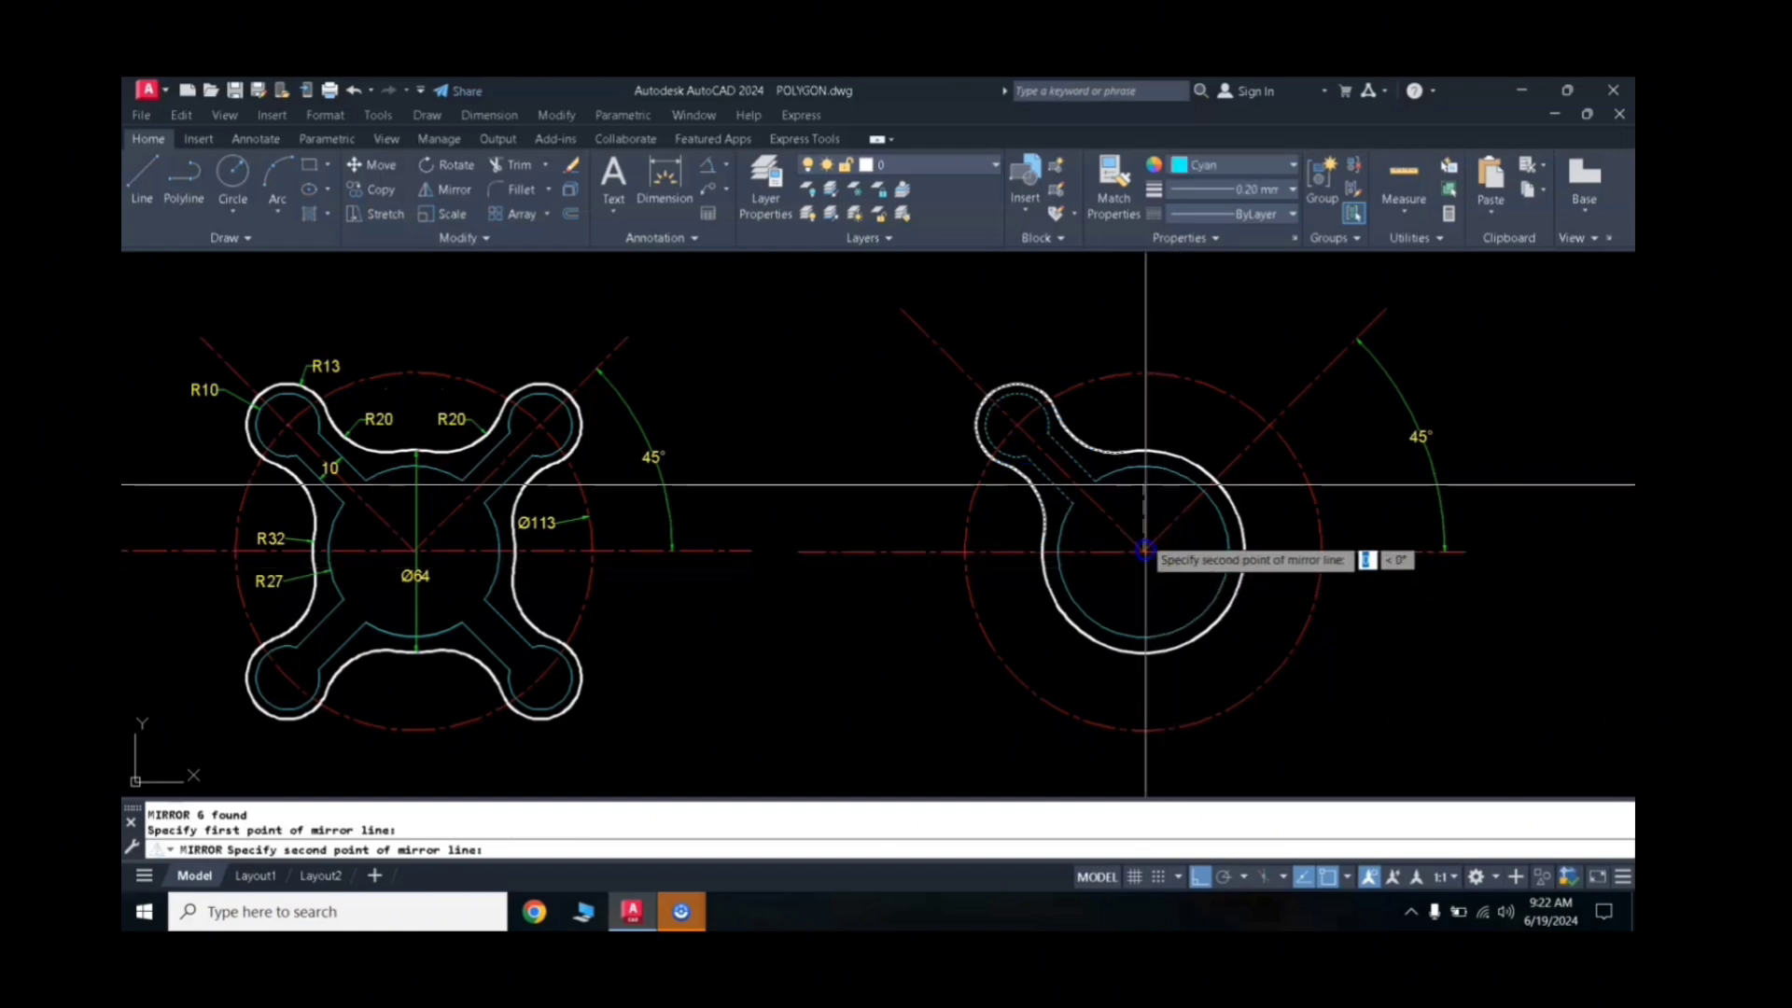
left_click(1146, 317)
left_click(1144, 399)
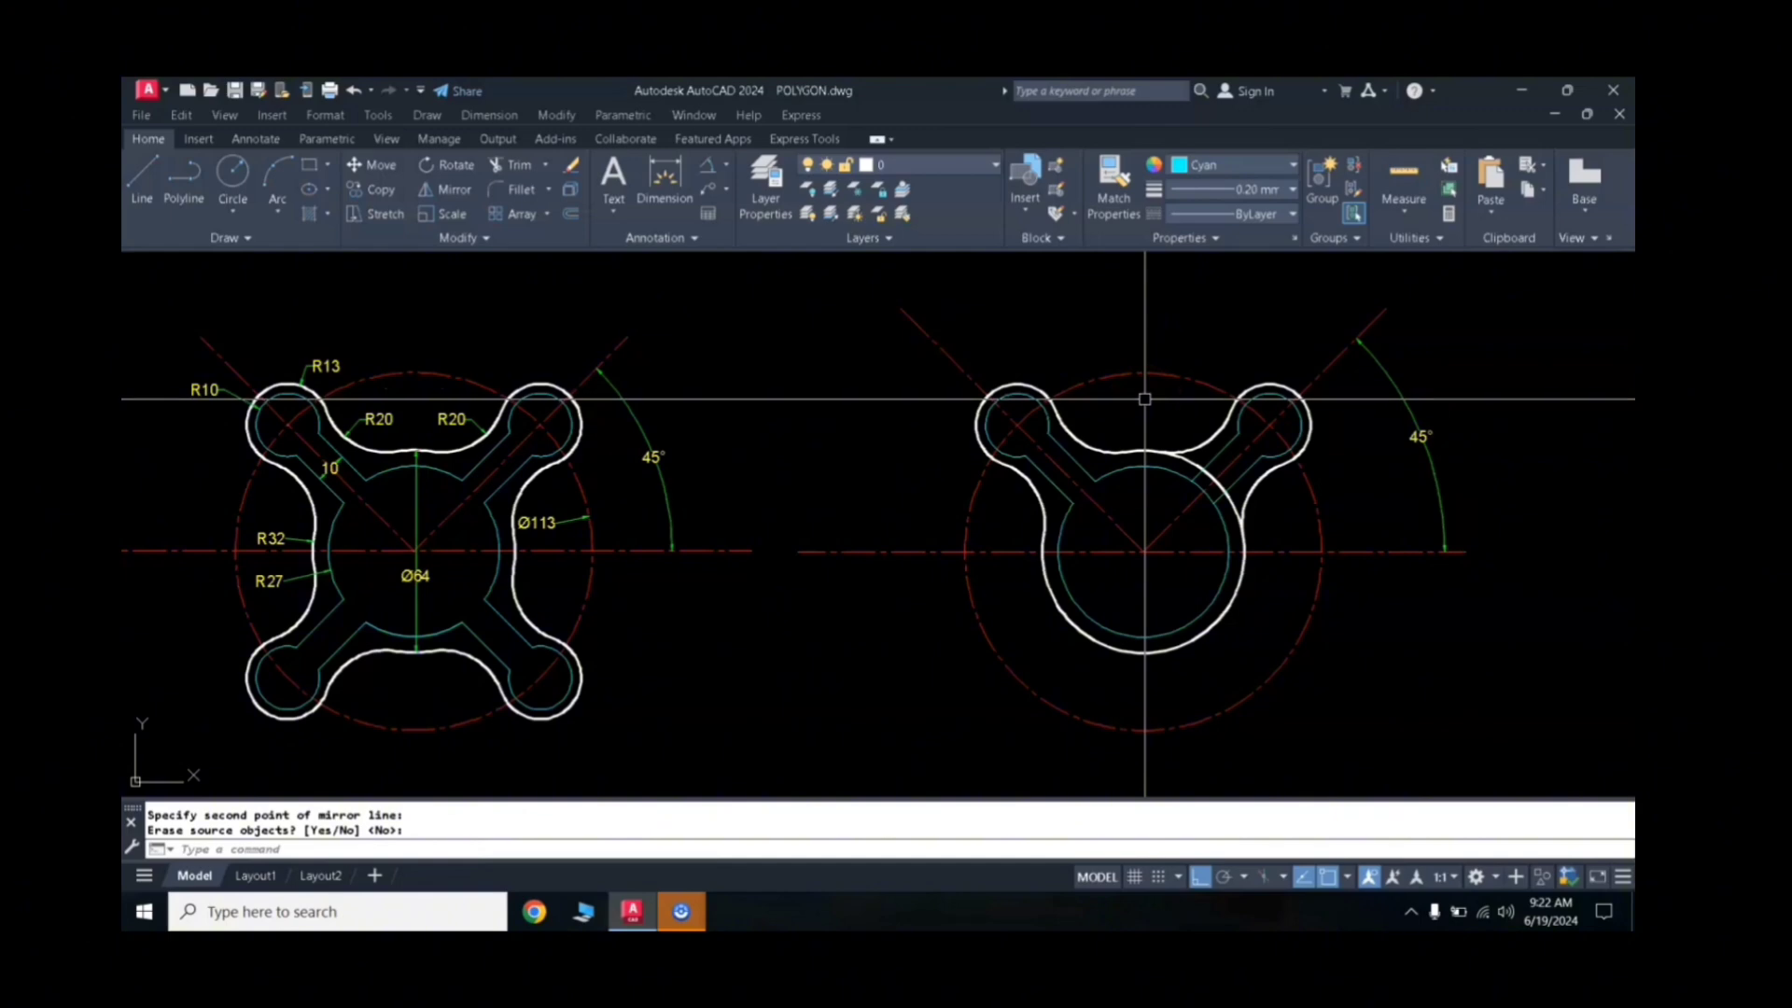
Step: Trim the circle arc between the two lobes and erase the leftover diagonal slot line
key("Return")
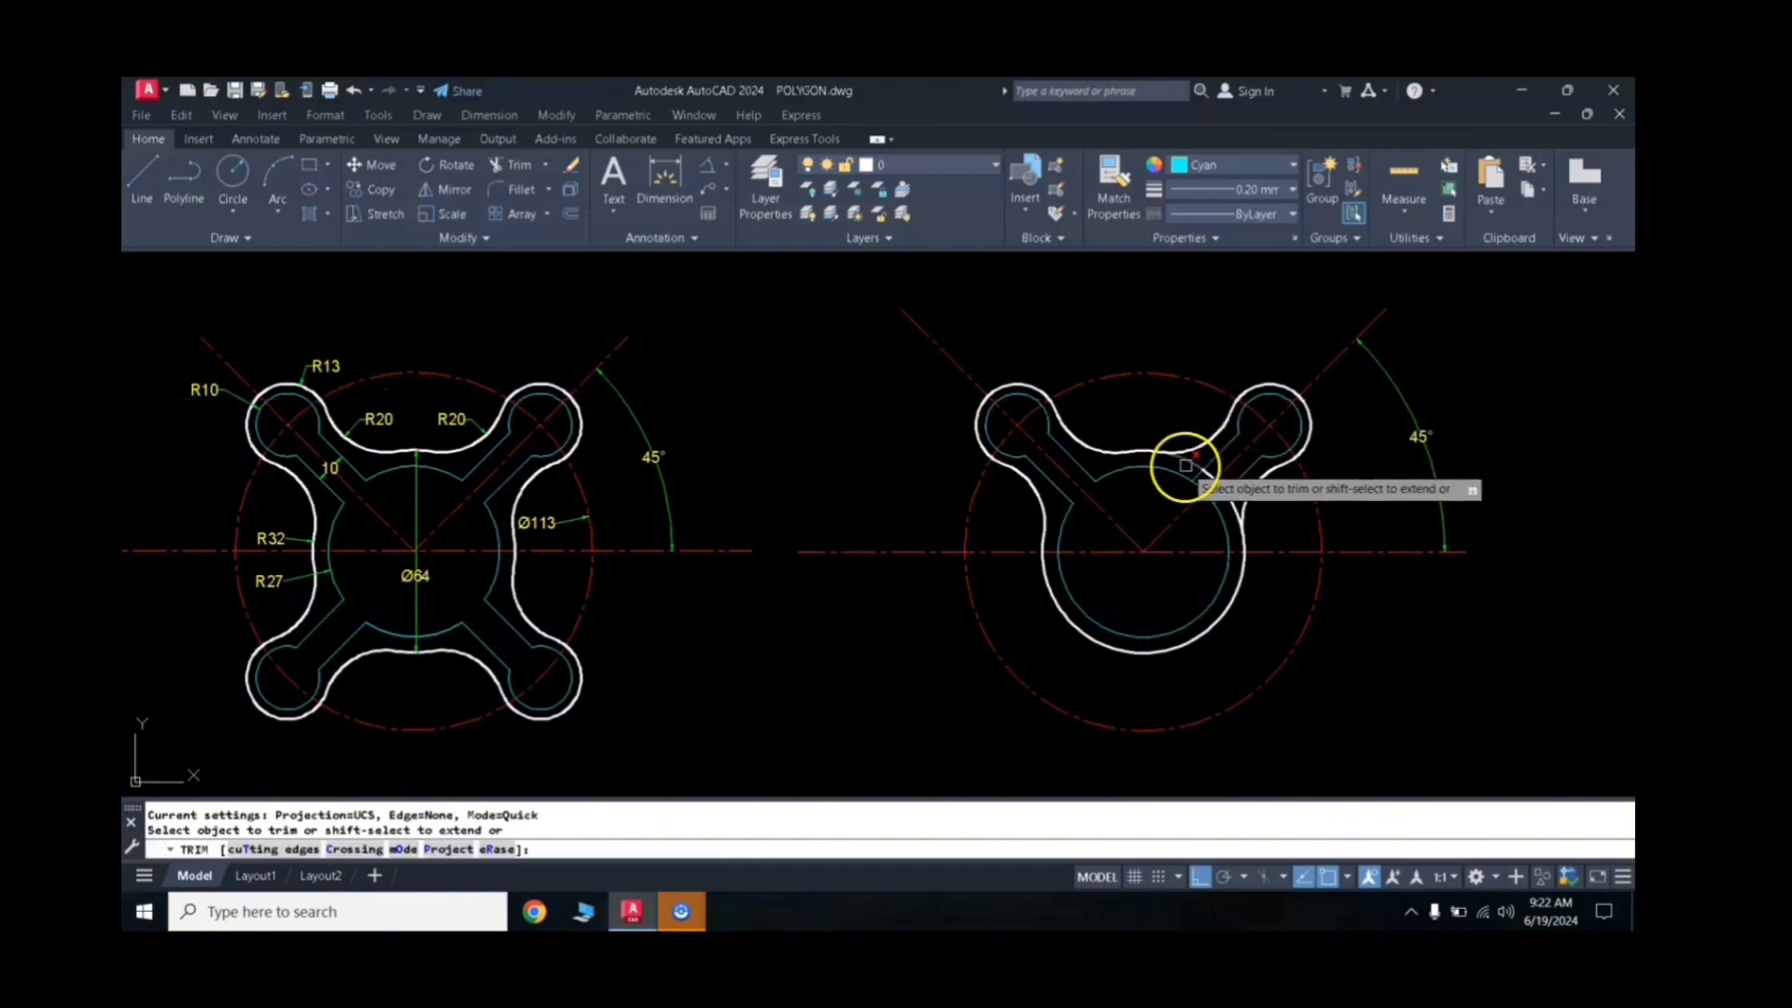
left_click(1188, 465)
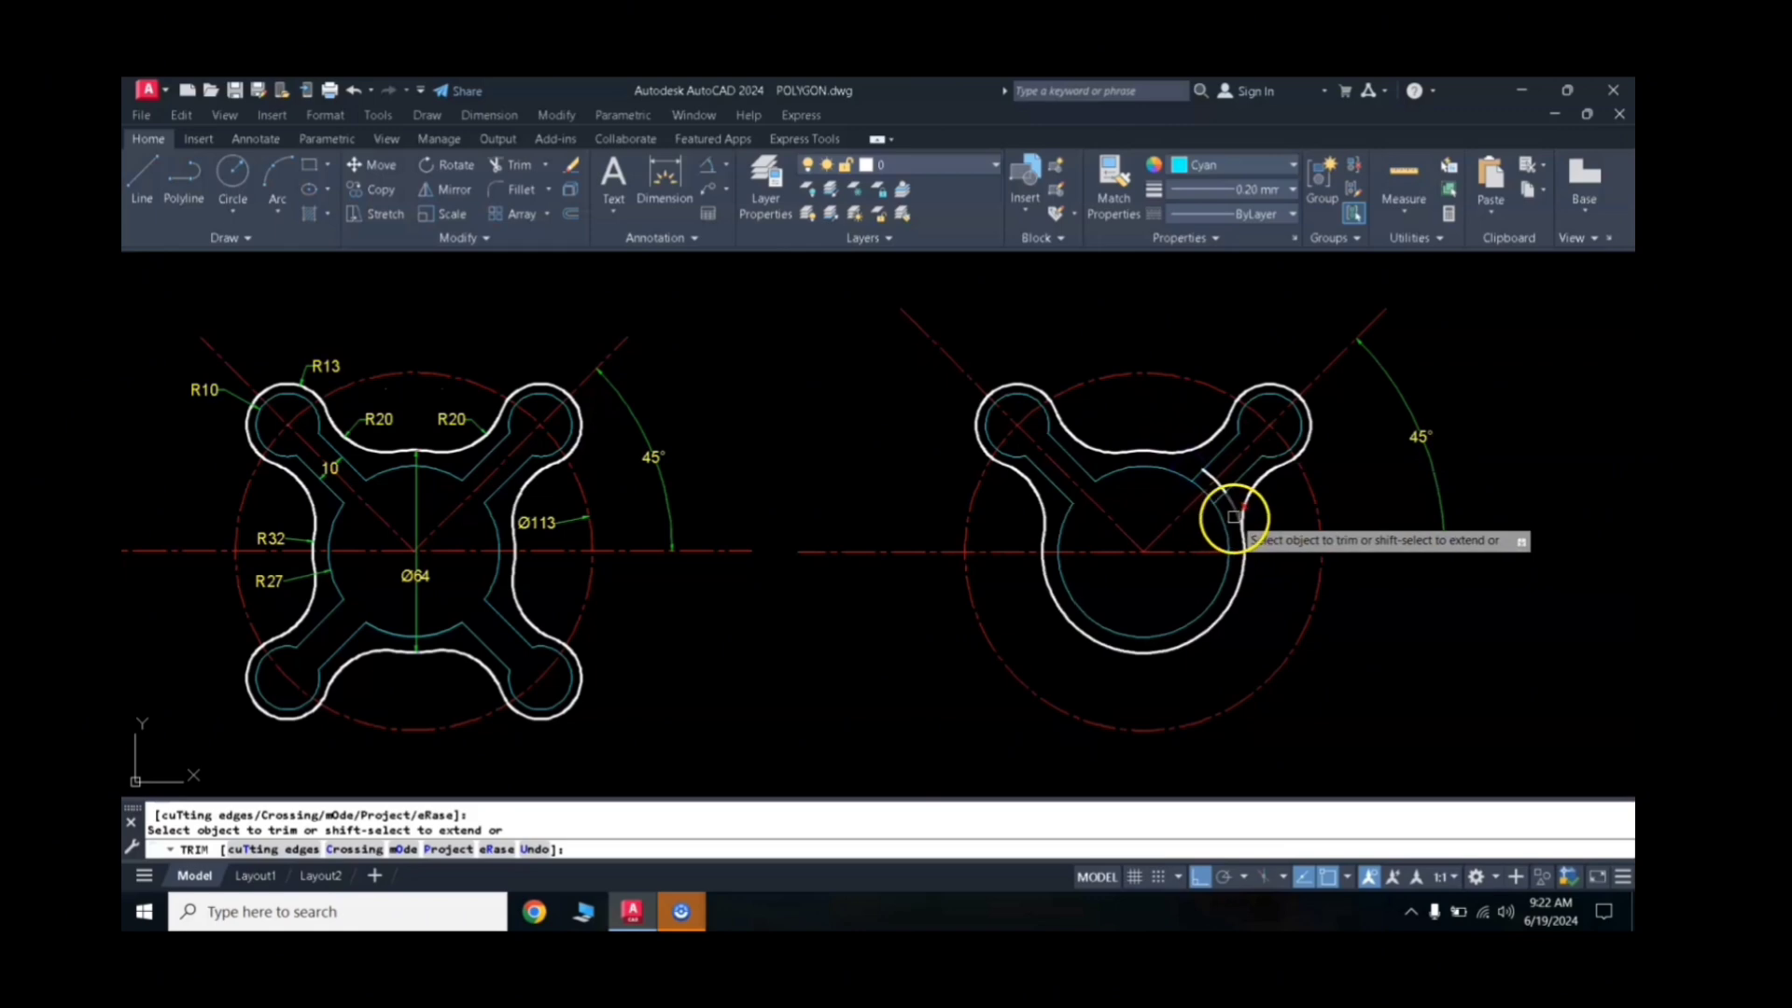
key("Return")
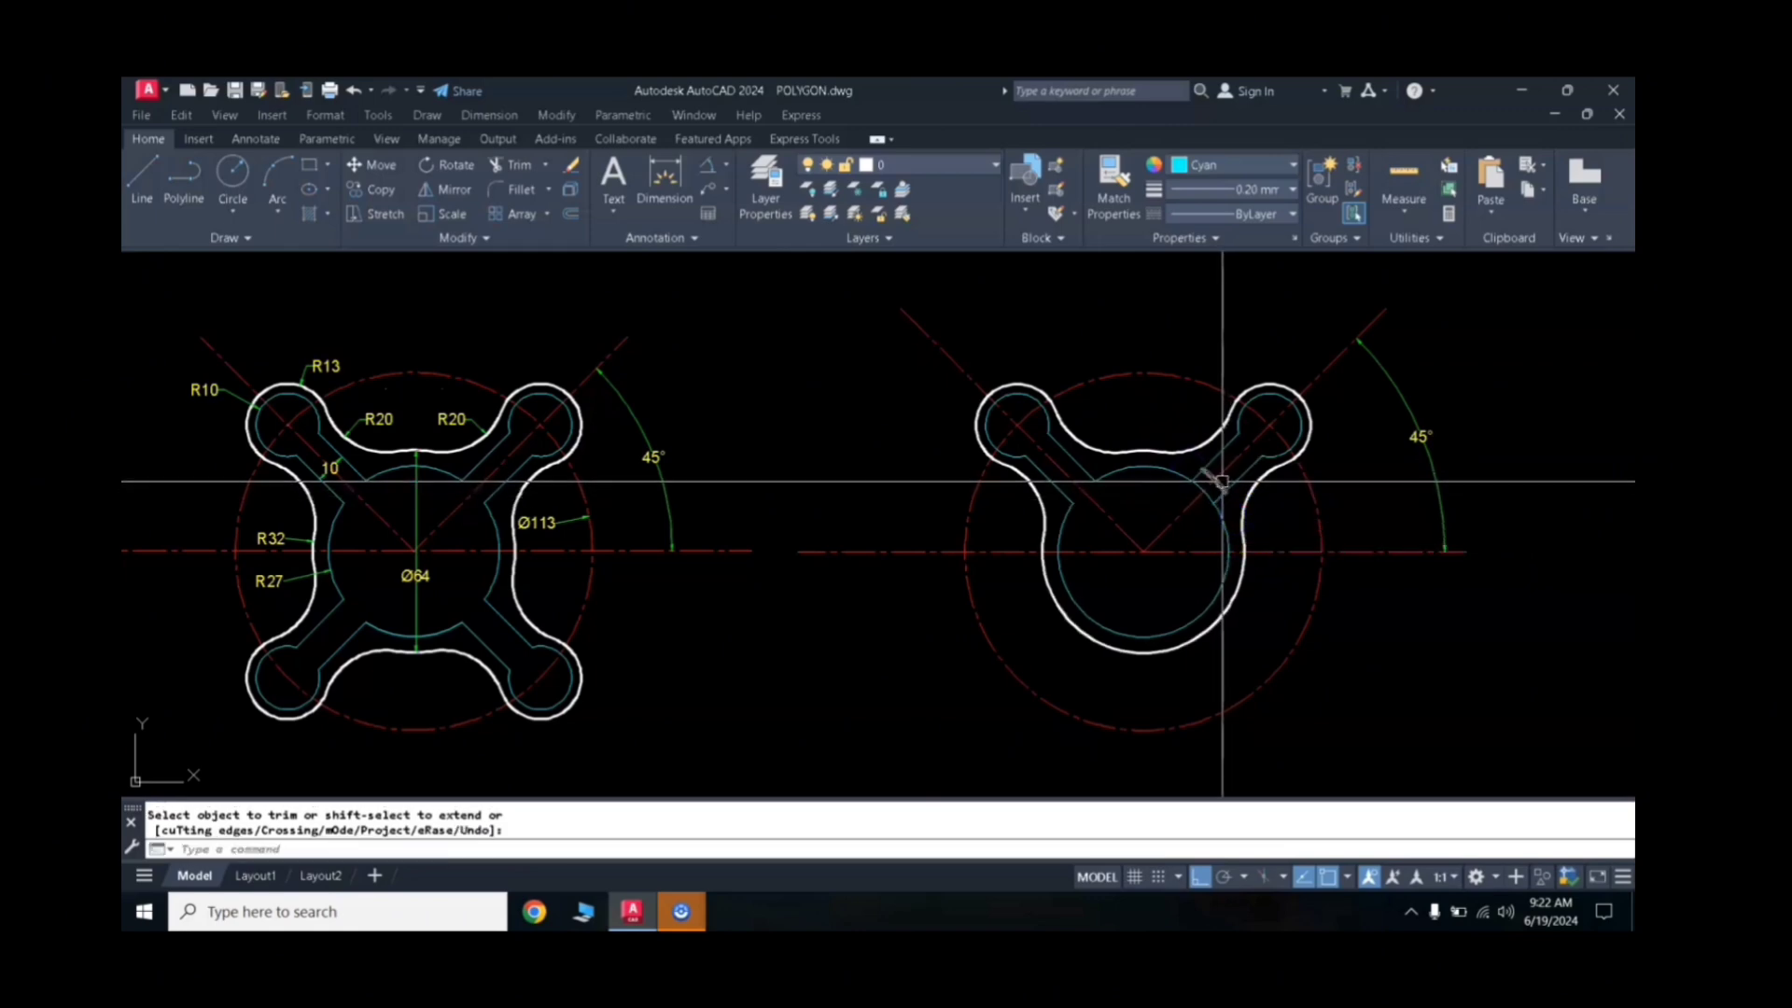
key("Return")
left_click(1216, 490)
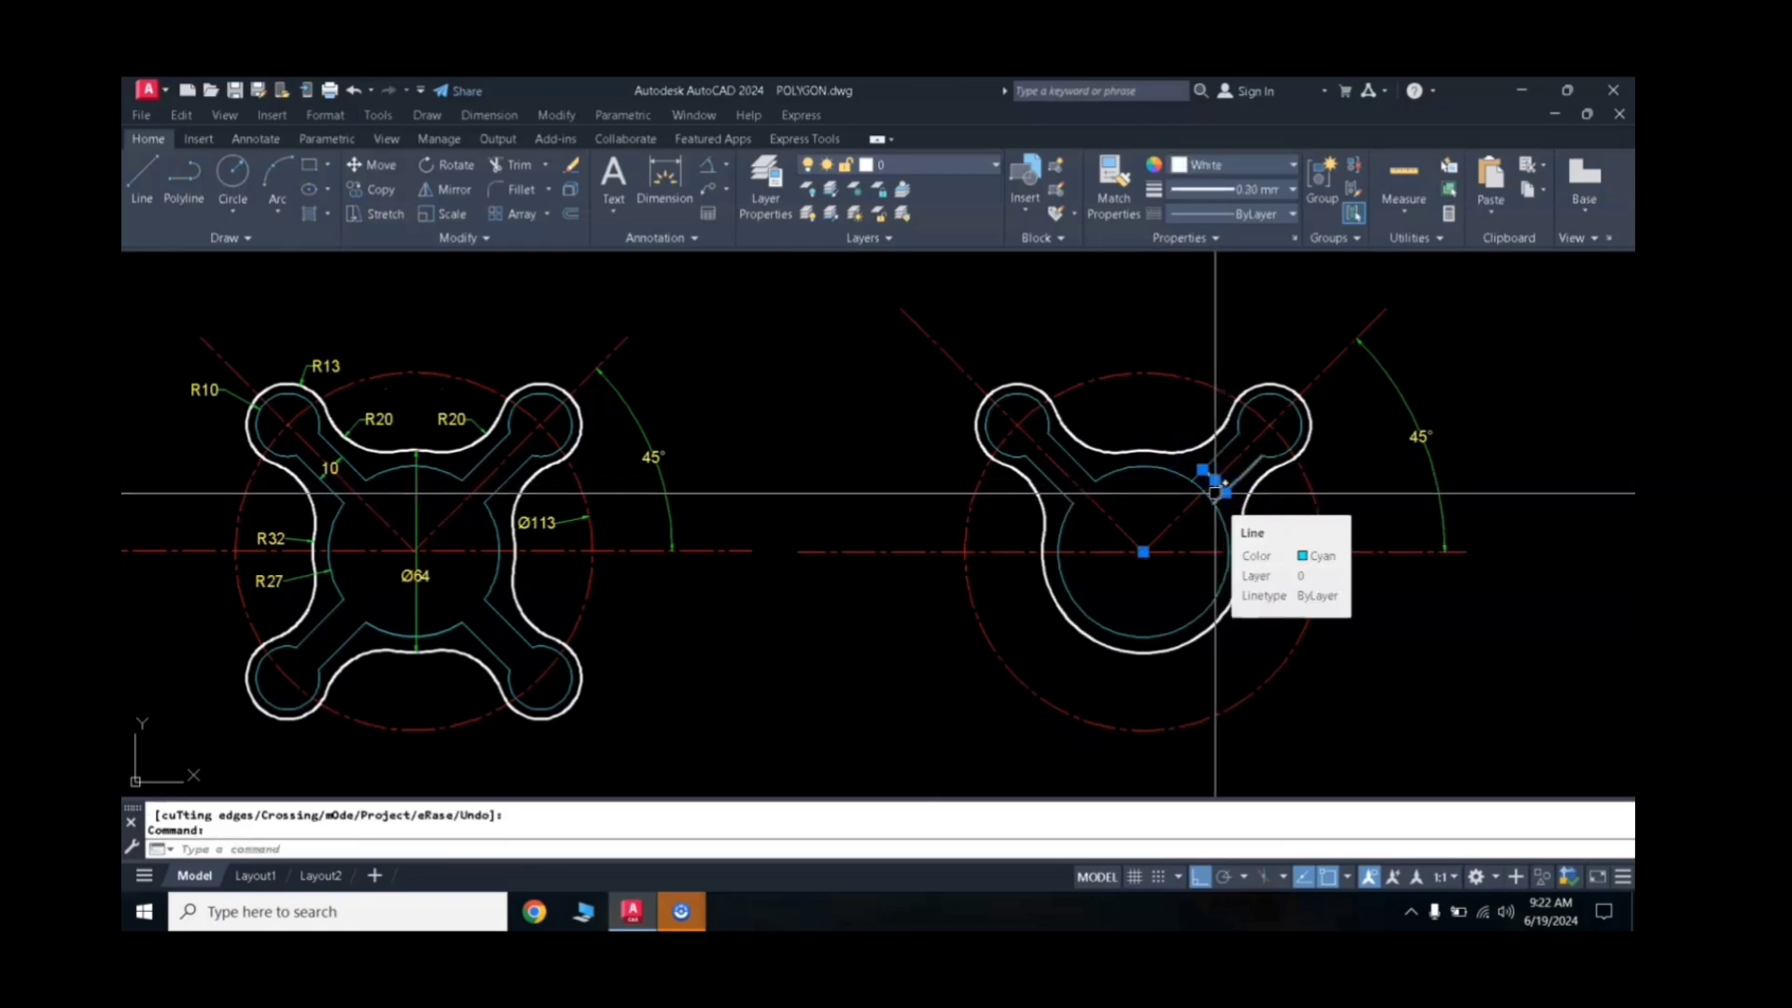
type("E")
key("Return")
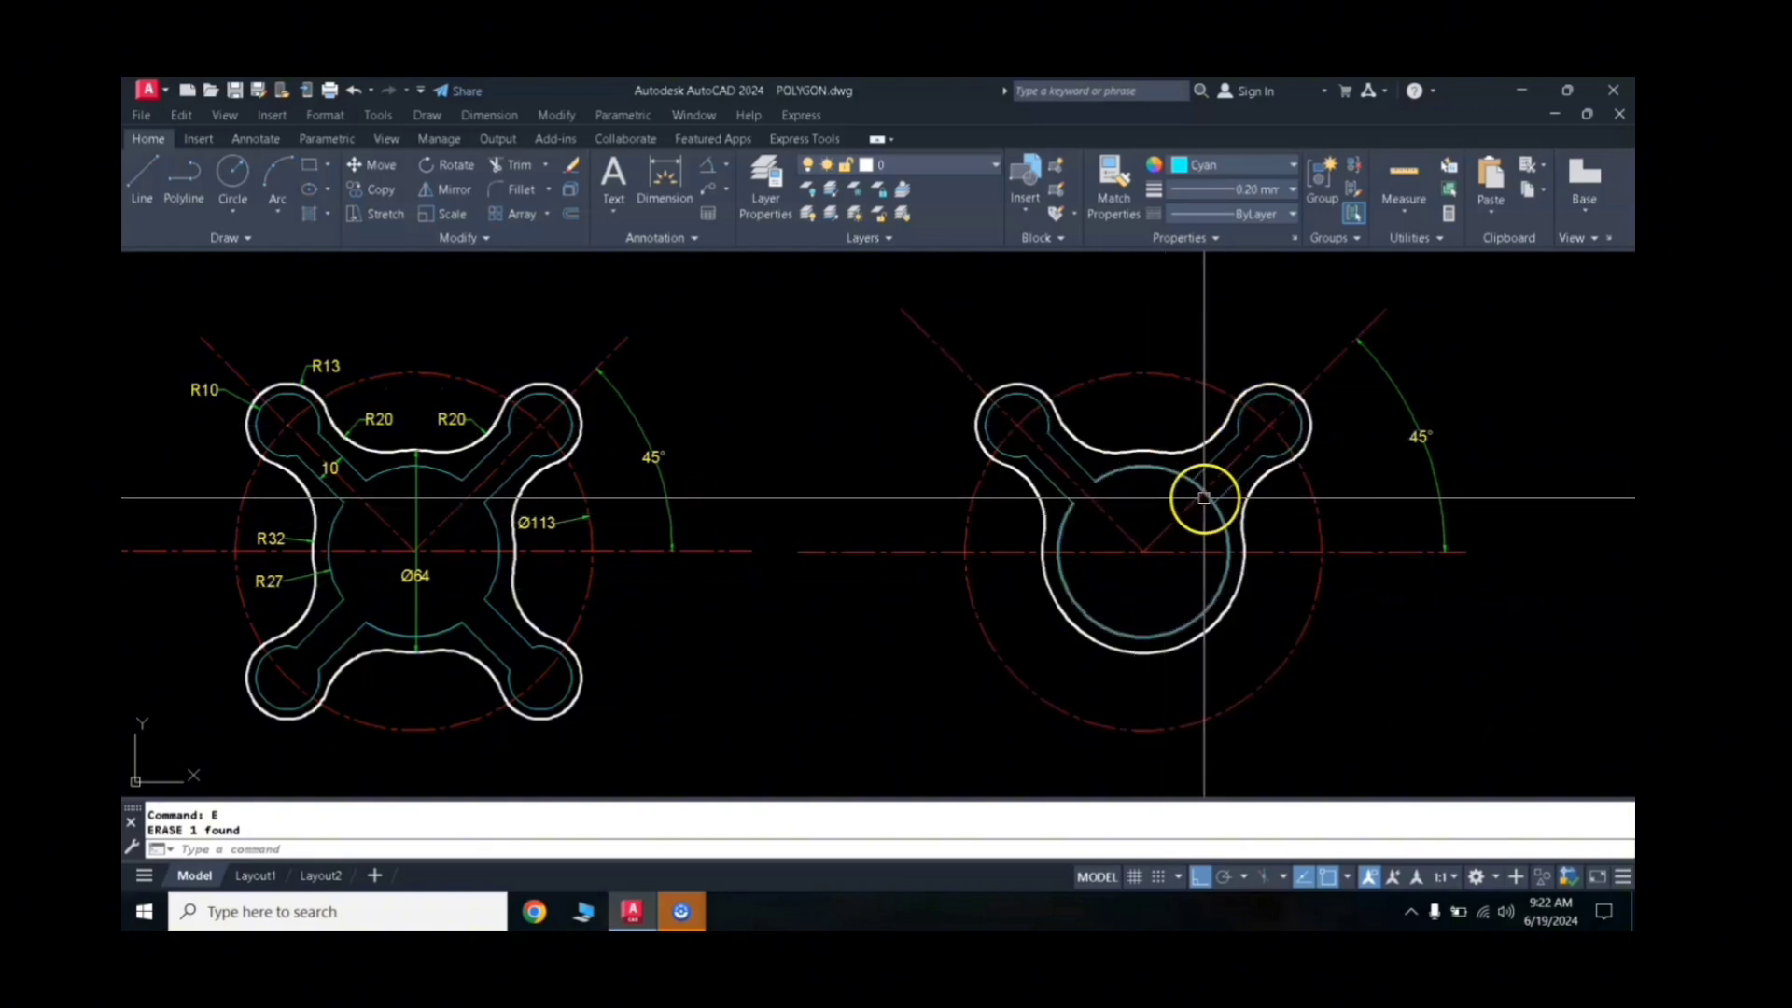
type("tr")
key("Return")
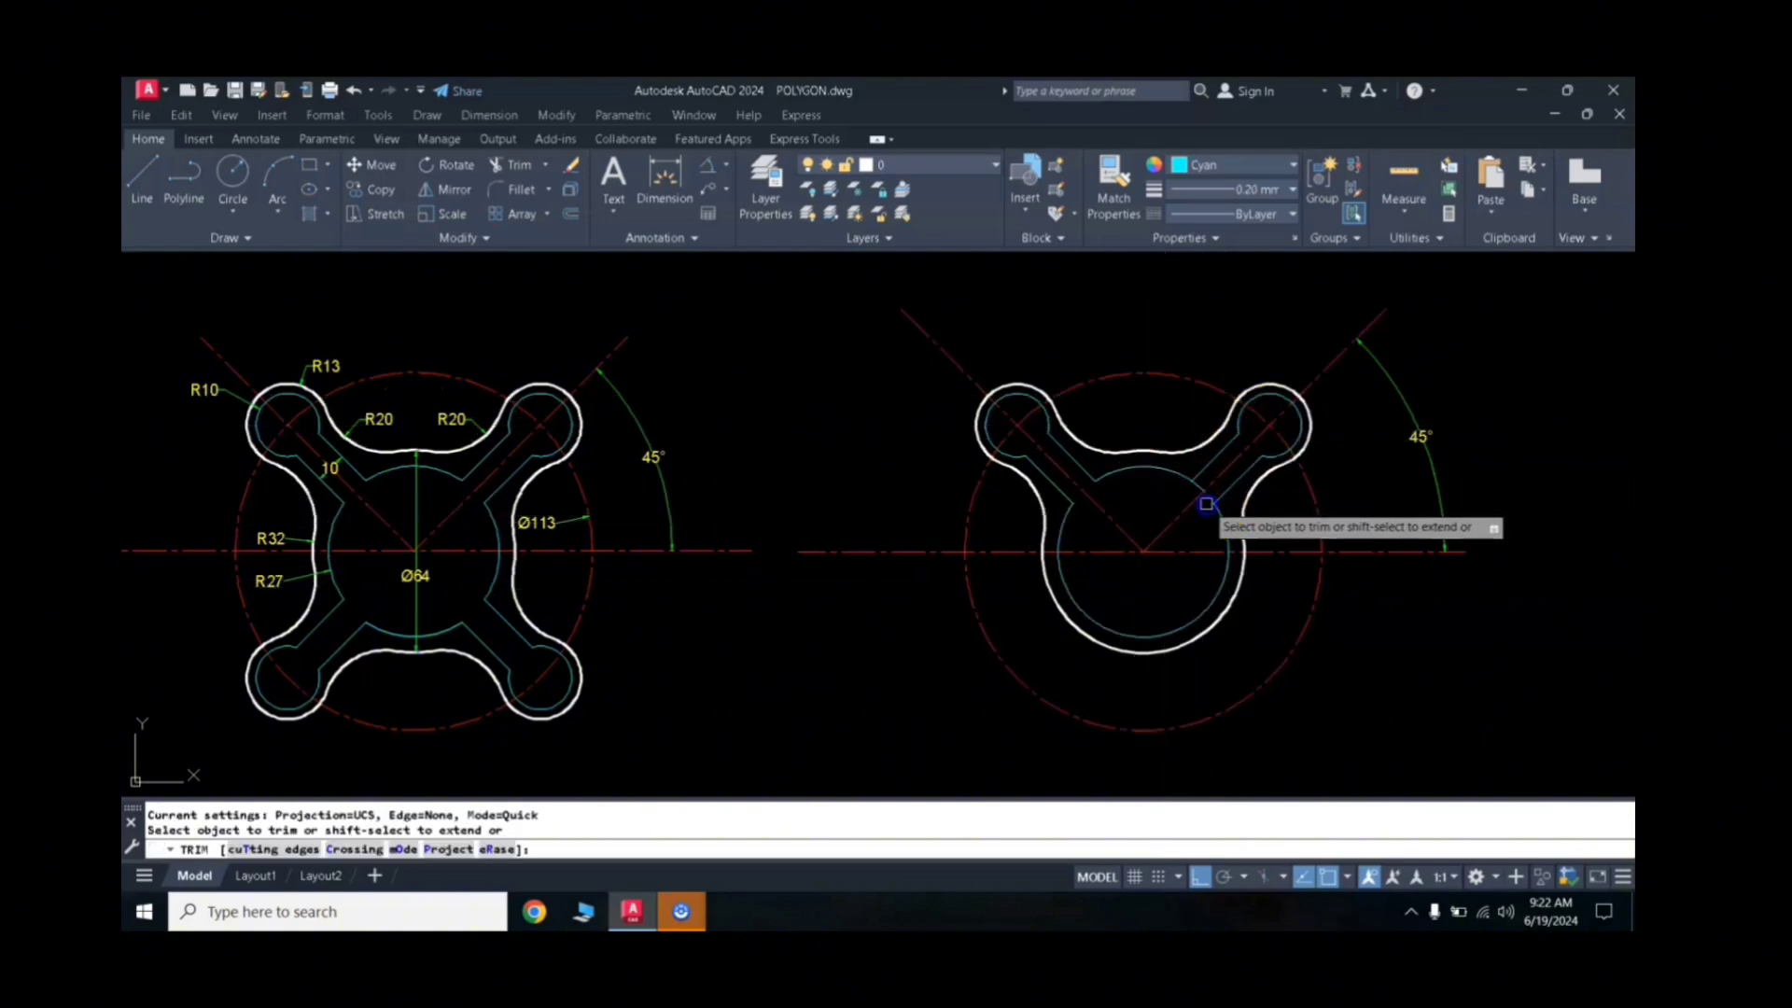
left_click(1207, 503)
key("Return")
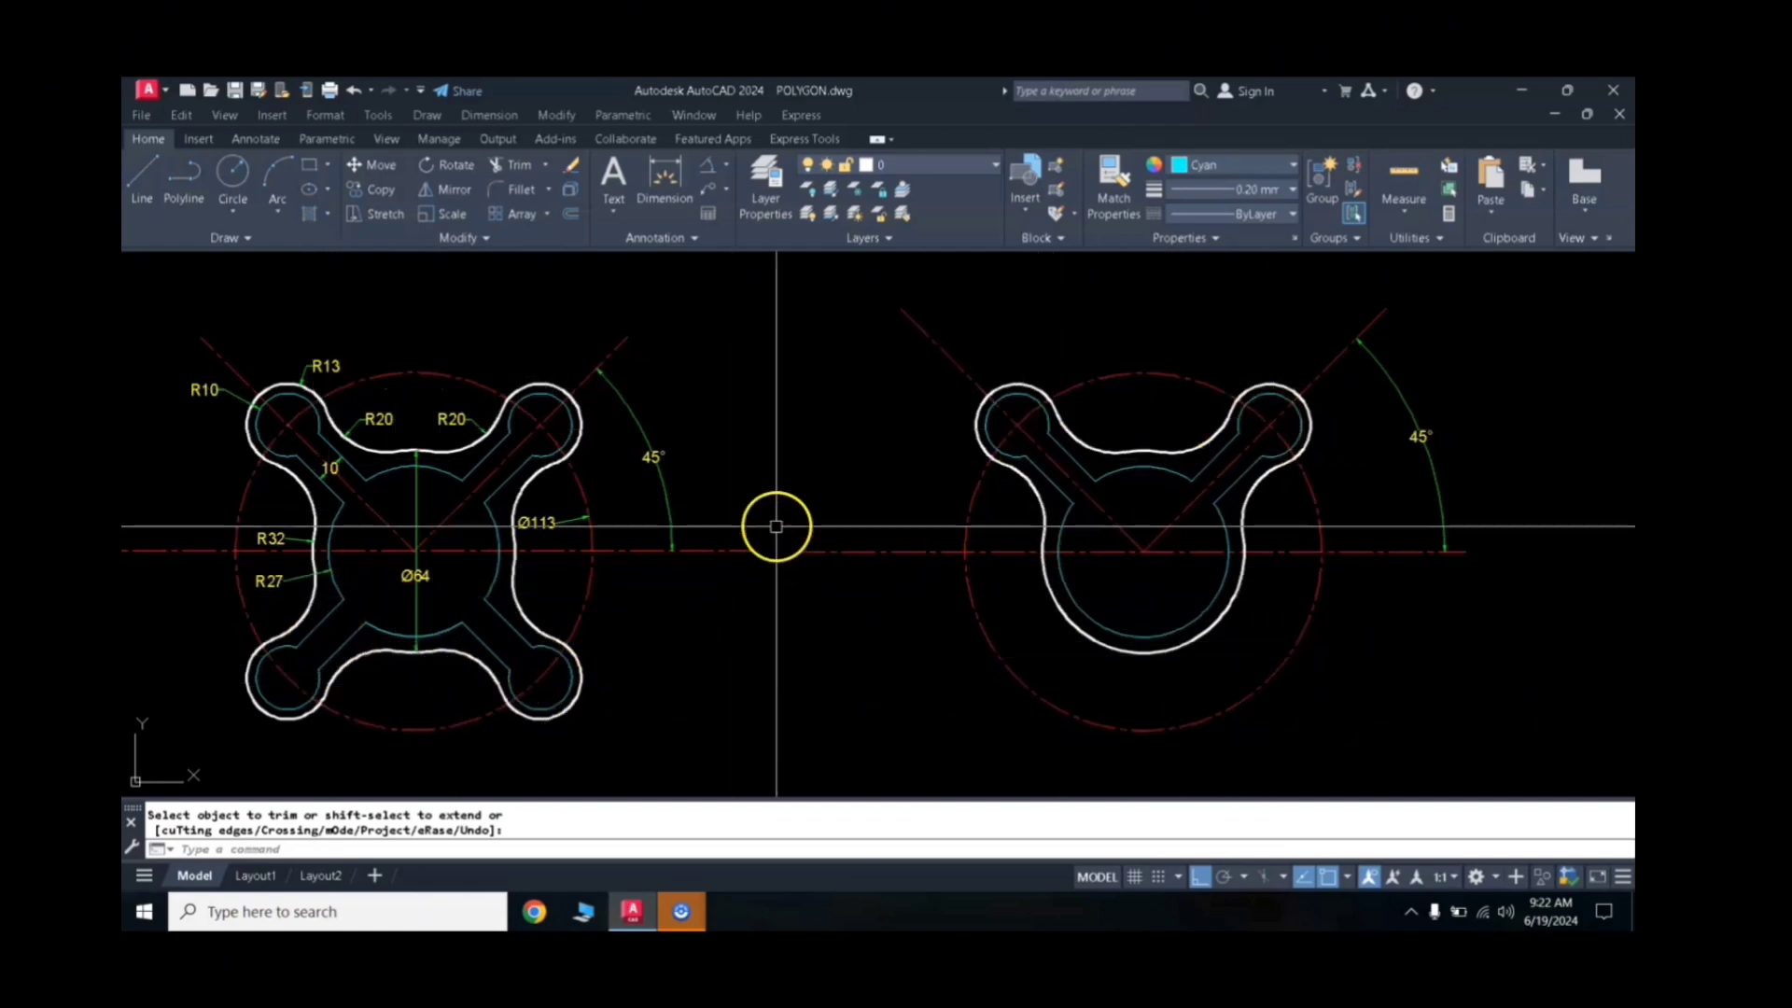
Step: Mirror the plate's upper half downward about the horizontal centreline, keeping the source
key("Return")
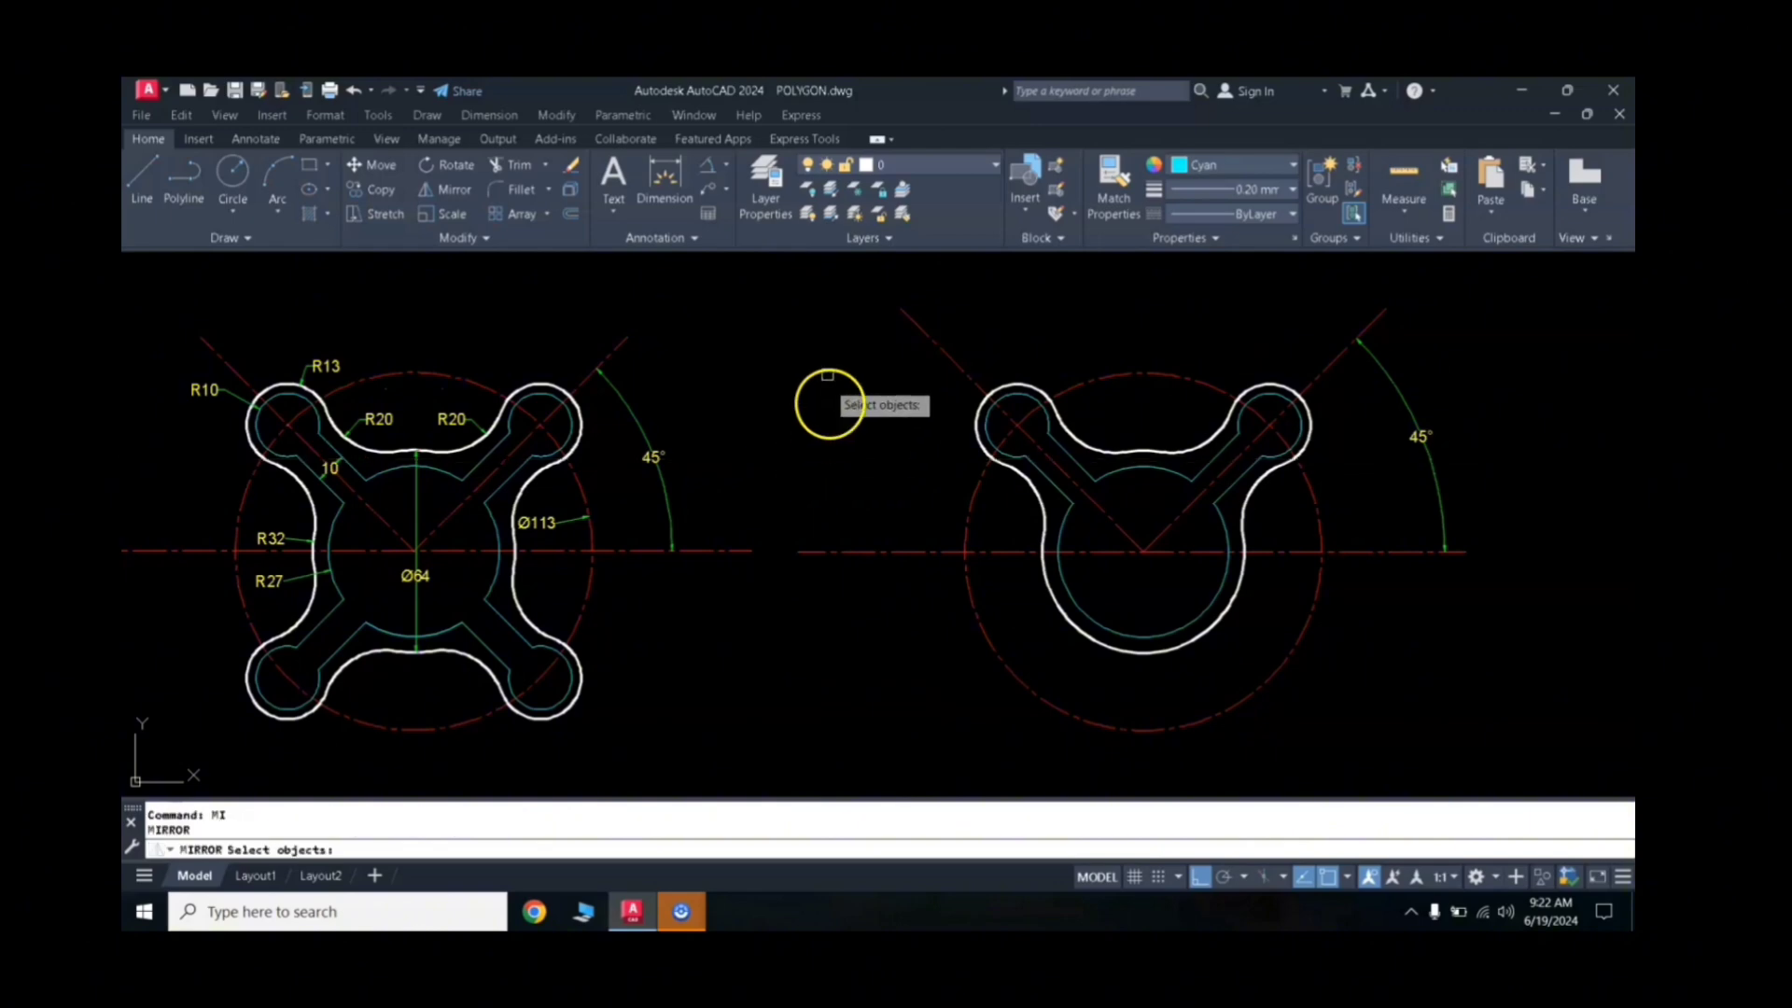
left_click(827, 346)
left_click(1331, 581)
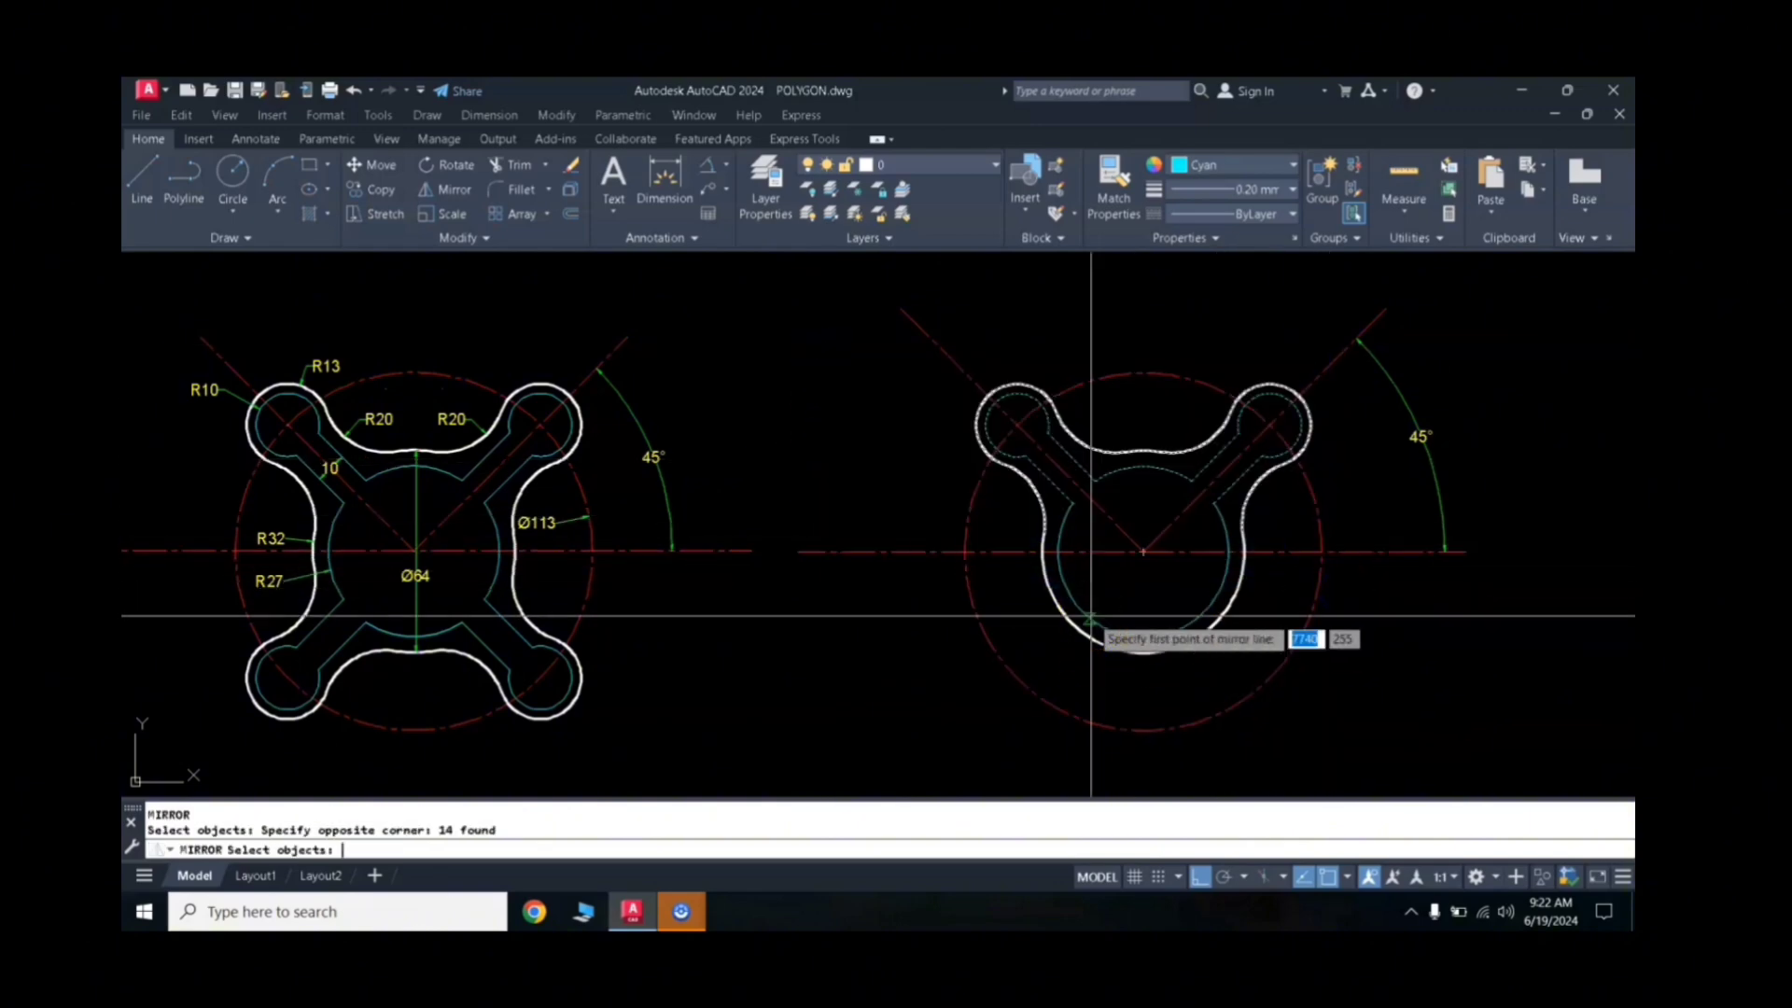
key("Return")
left_click(1143, 552)
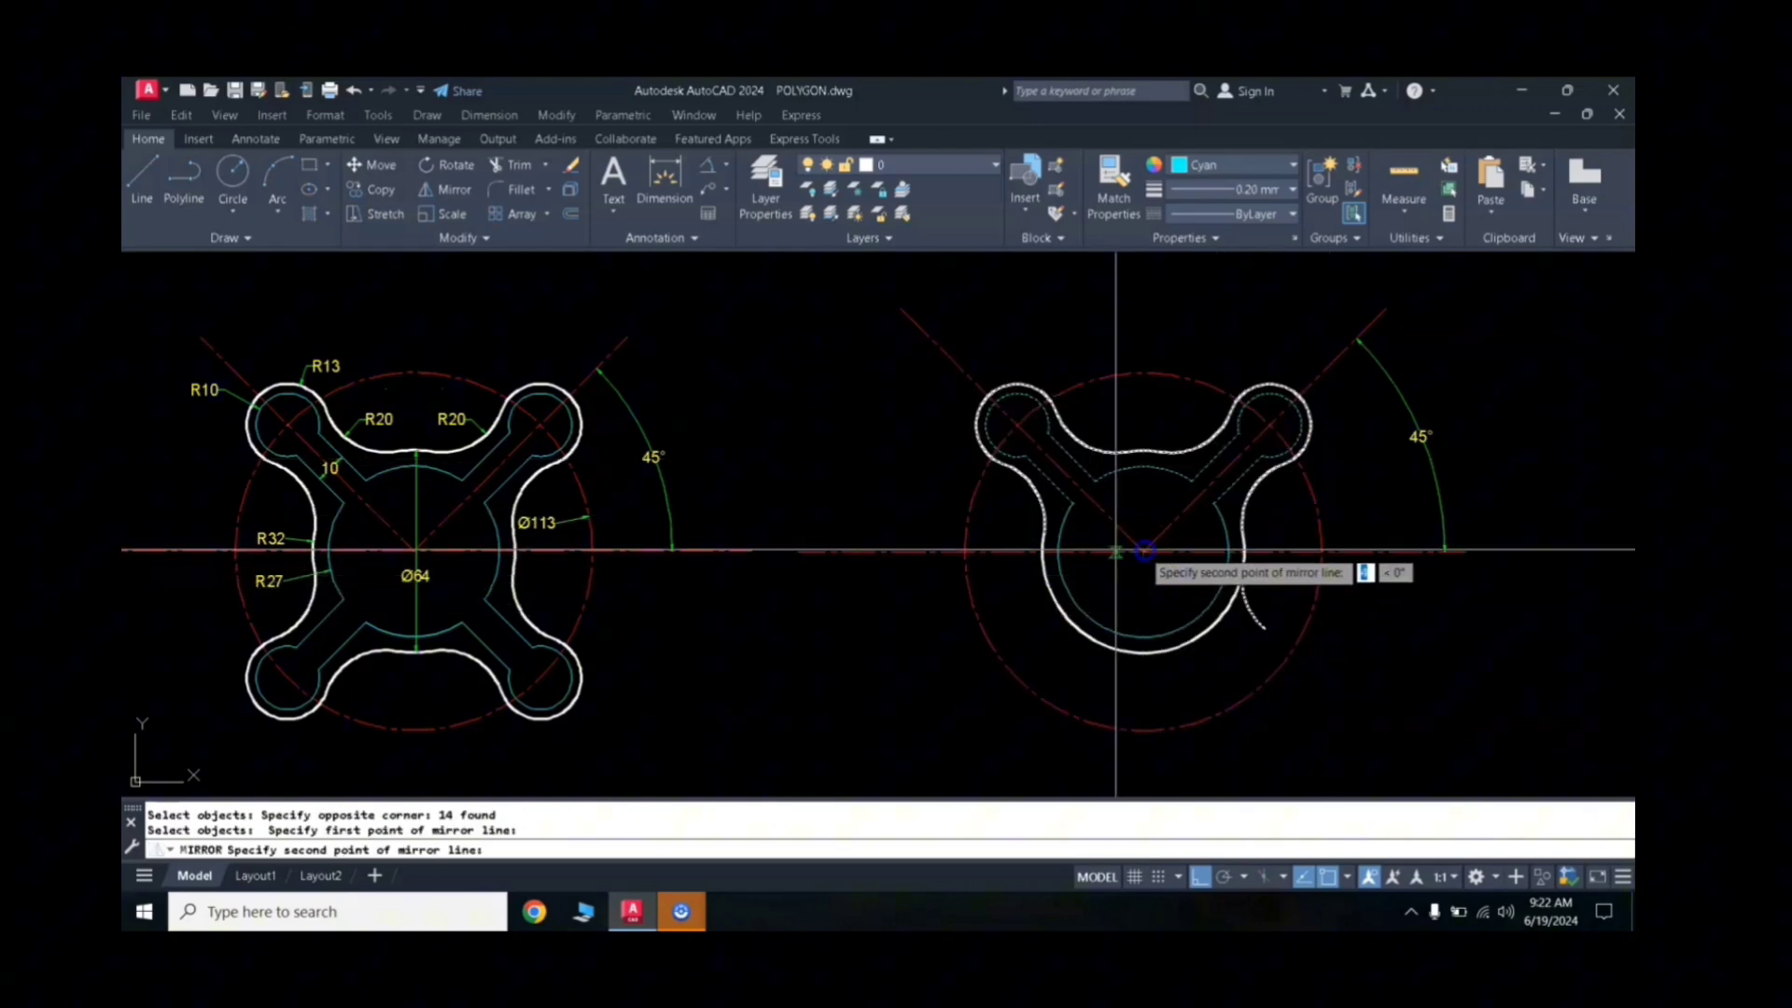
left_click(847, 605)
key("Return")
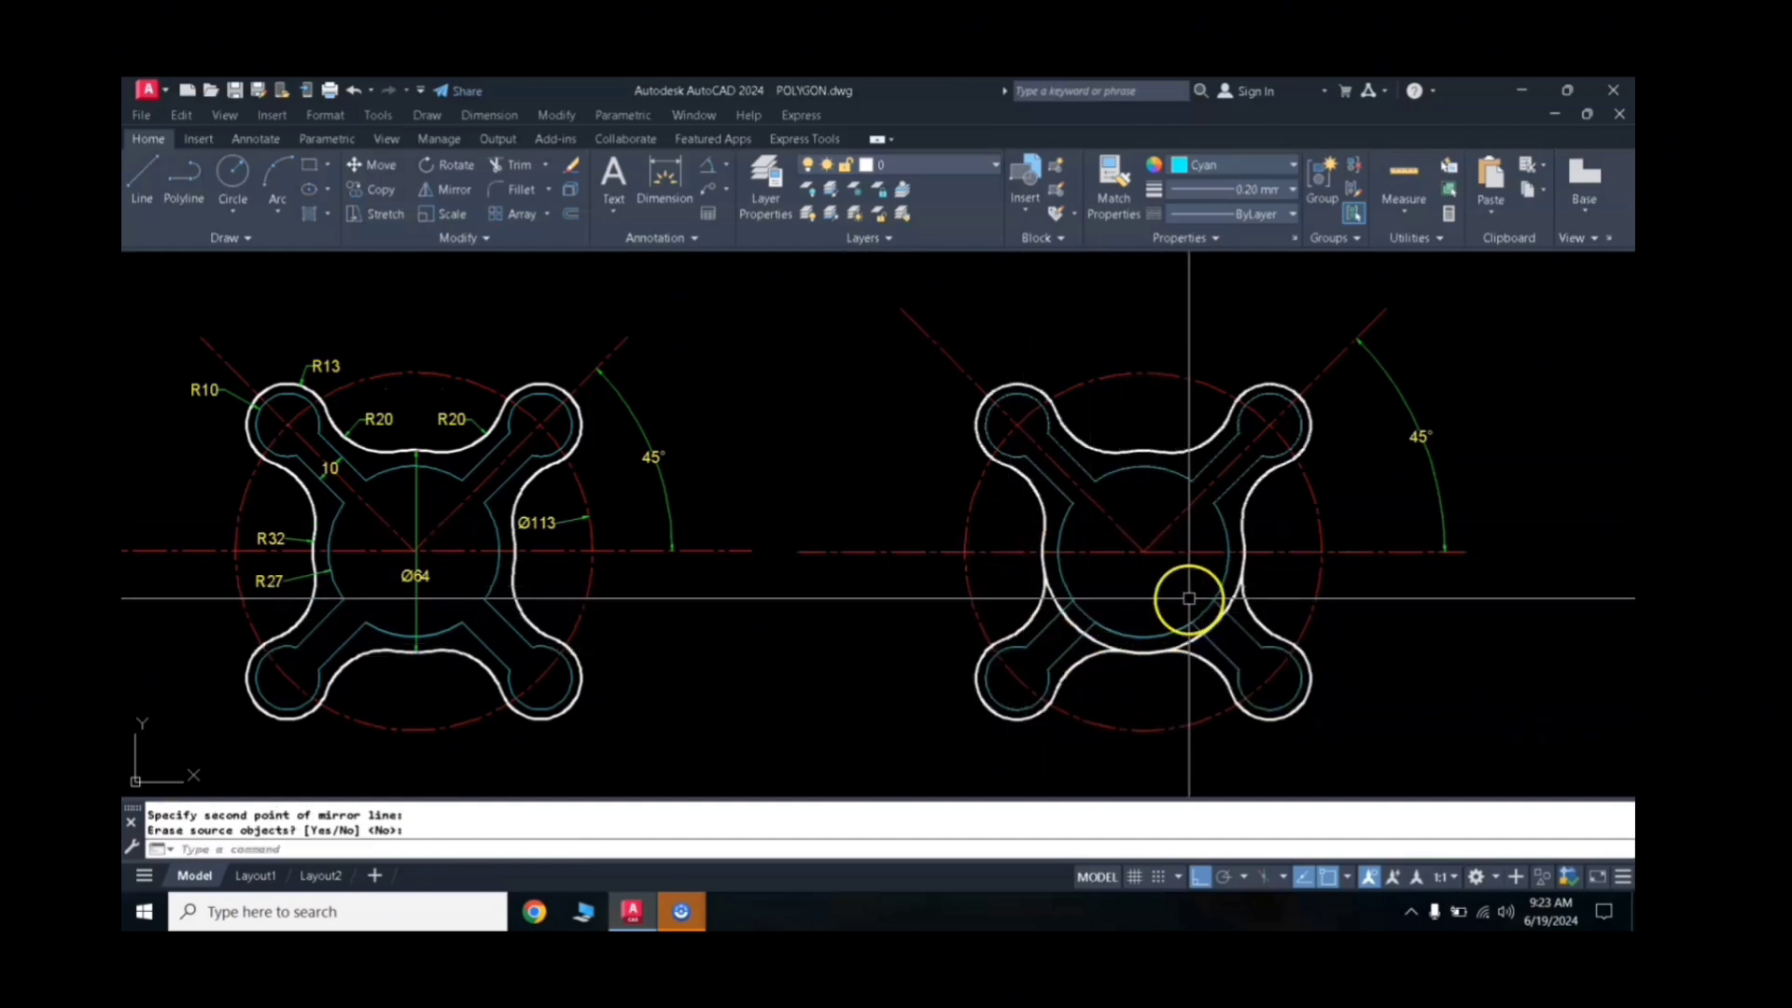
Step: Trim the overlapping inner arcs so the four lobes form one closed outline
key("Return")
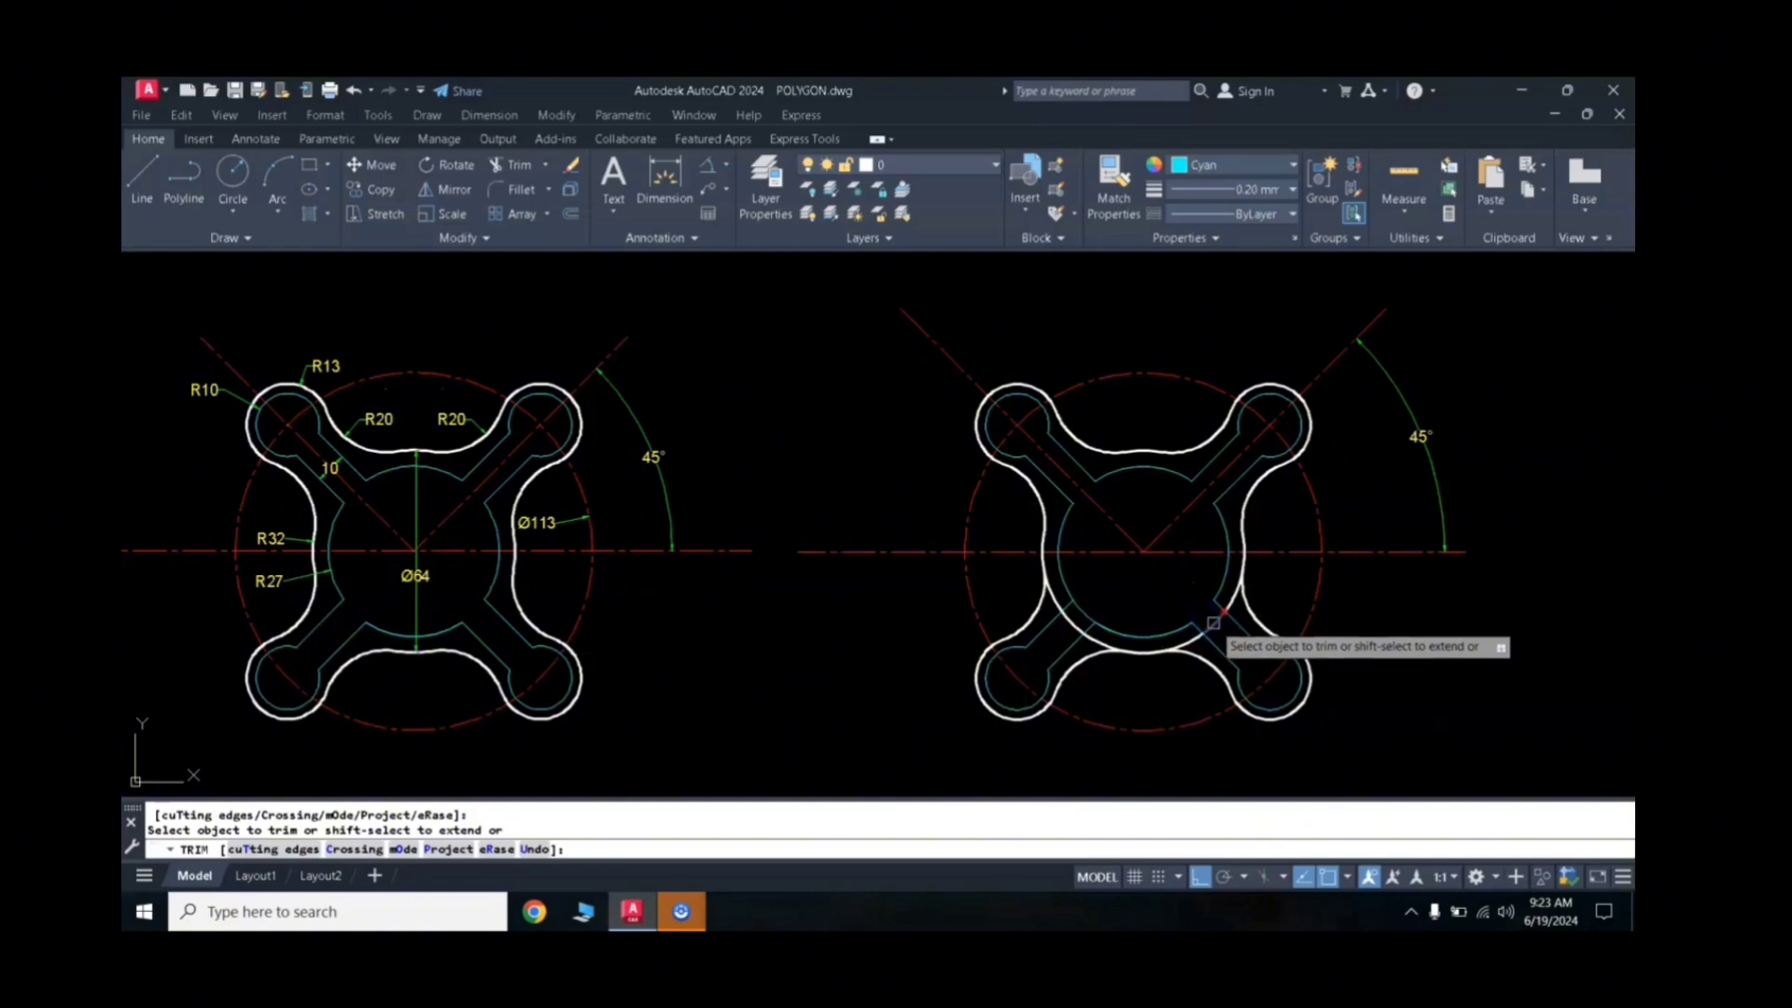
left_click(1063, 607)
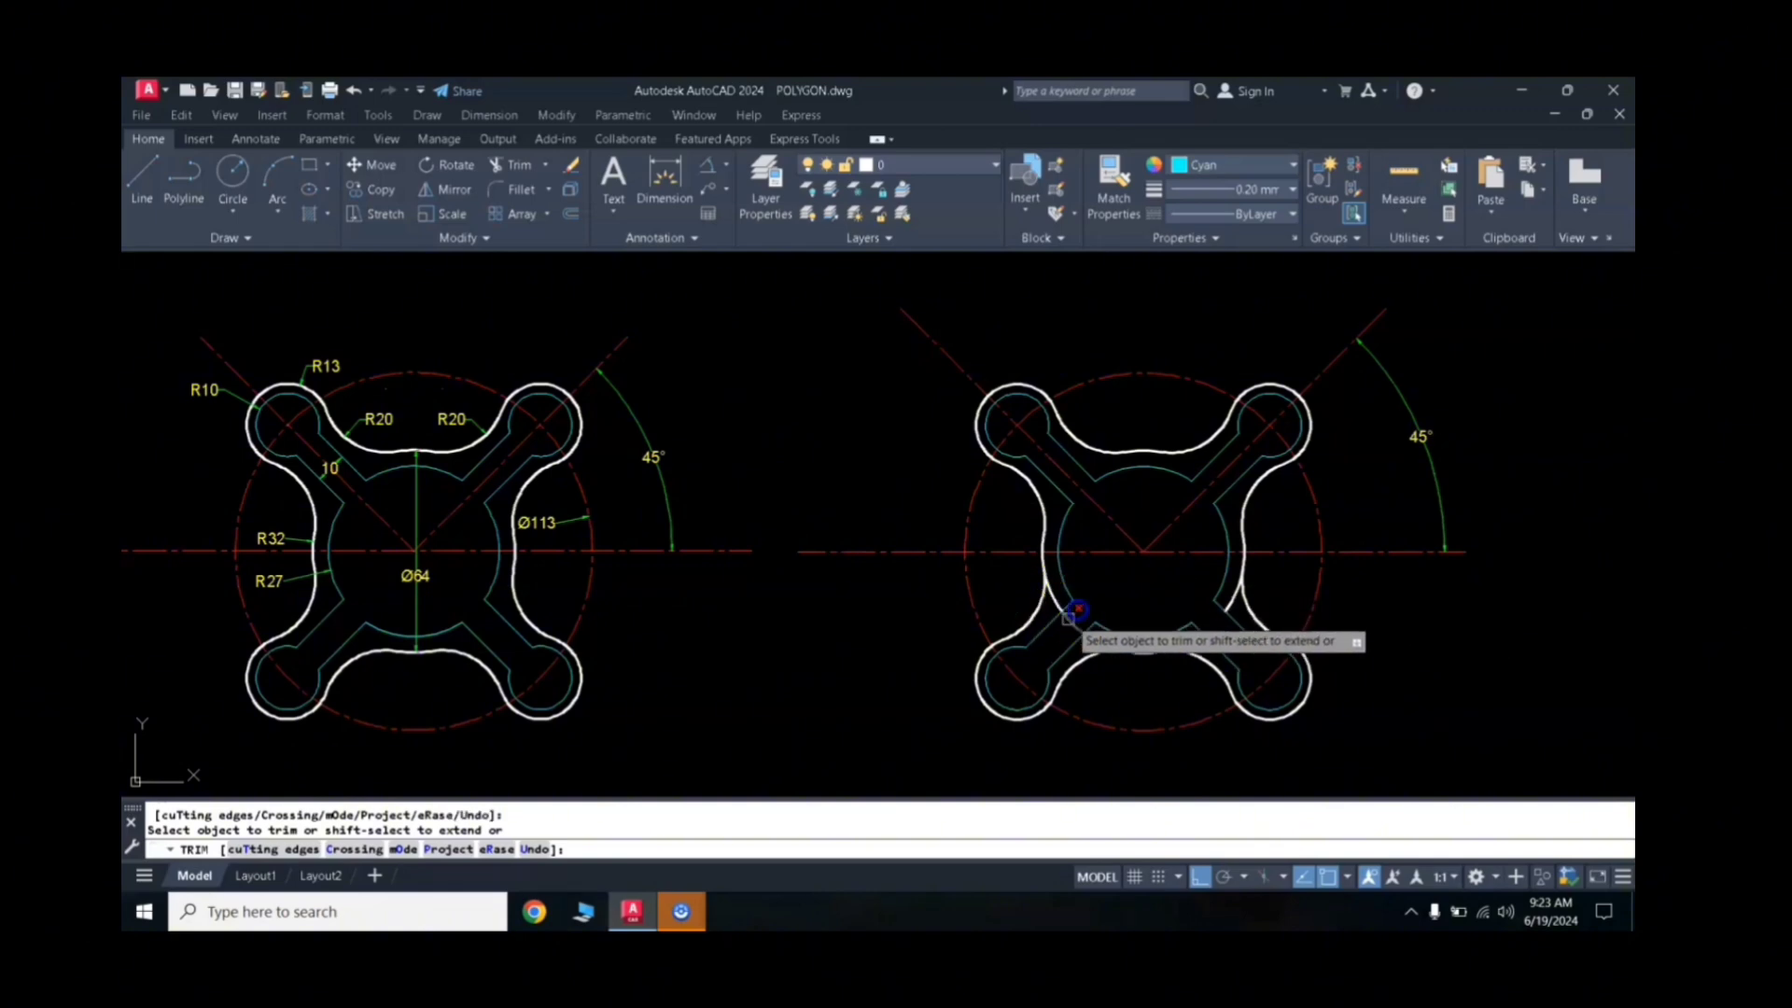
left_click(984, 411)
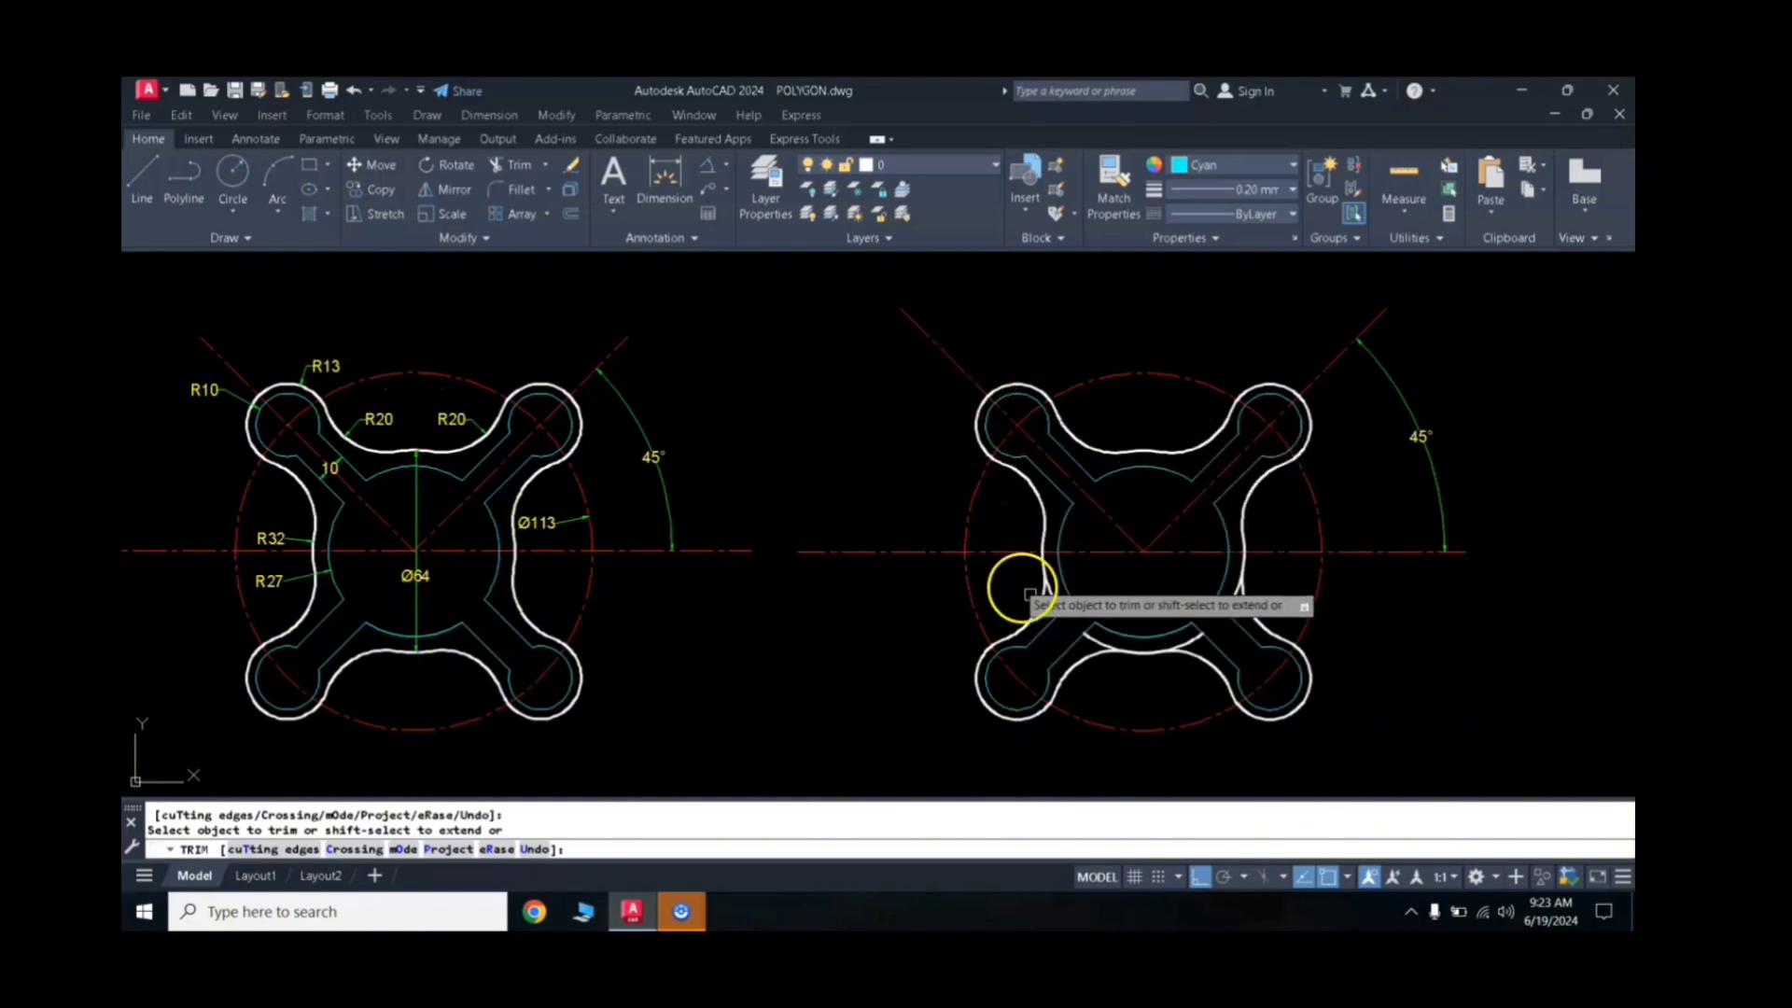
left_click(1053, 595)
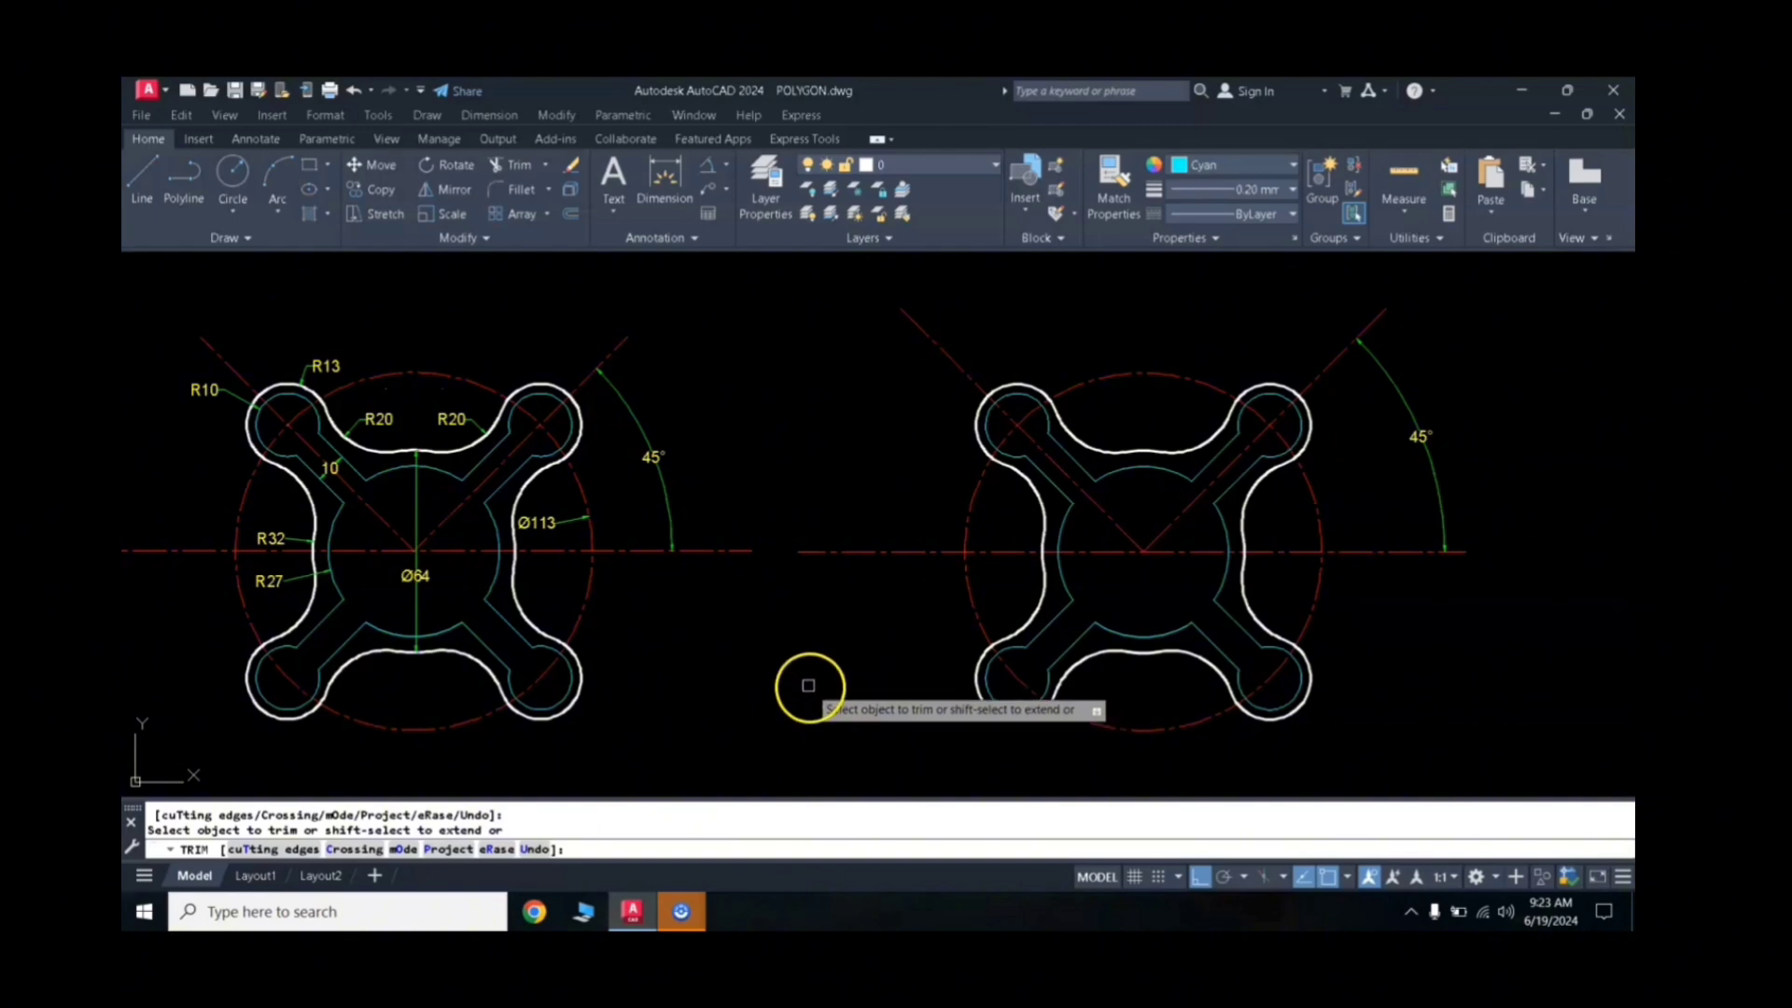
key("Return")
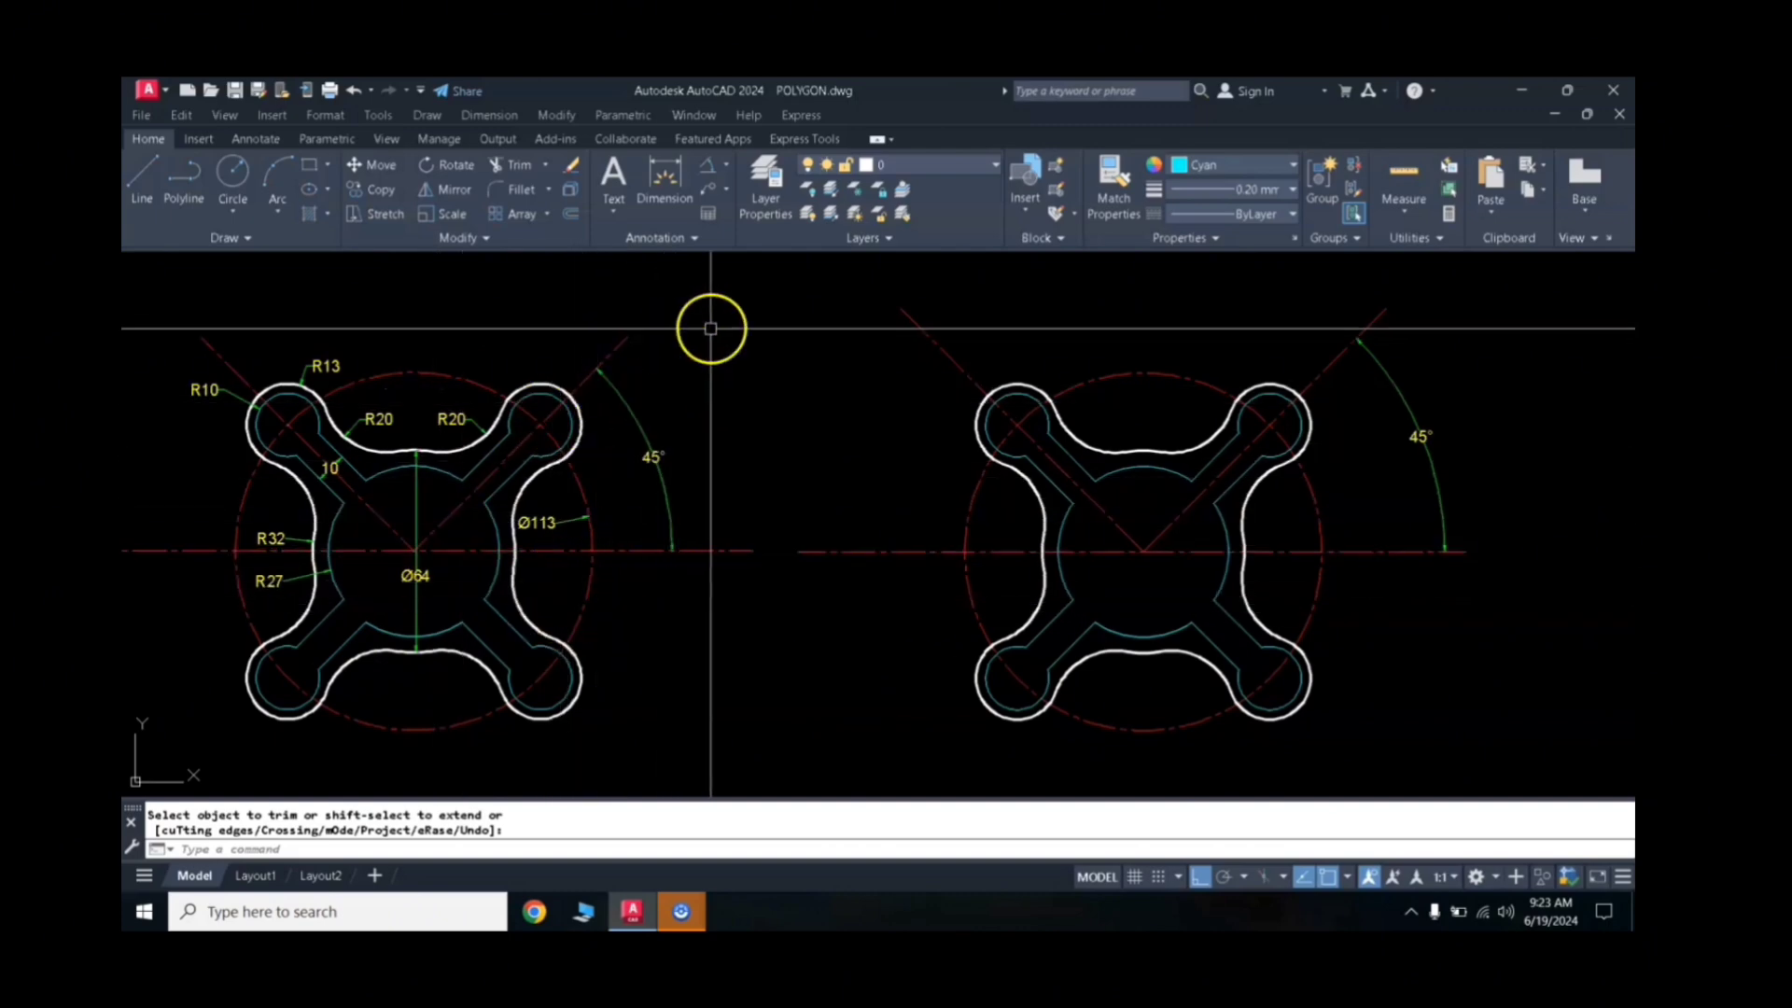
Step: Add R13 and R10 radius dimensions to the upper-left lobe arcs
left_click(711, 174)
key("Return")
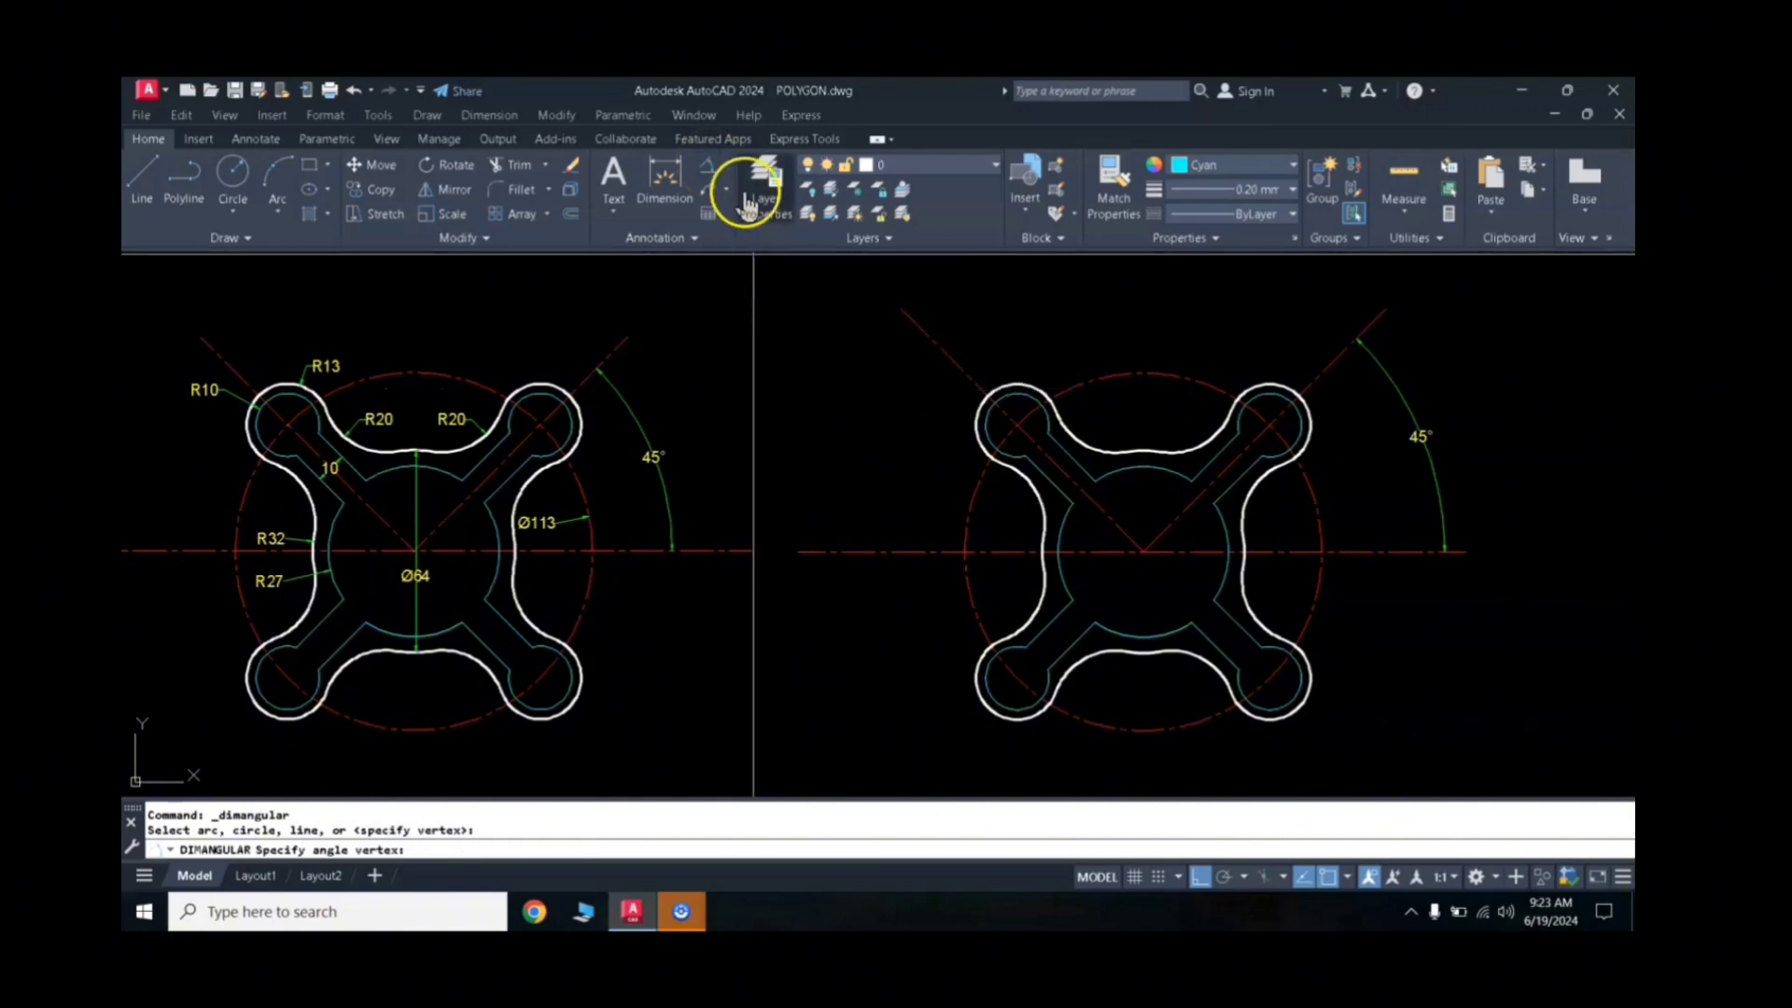
left_click(728, 168)
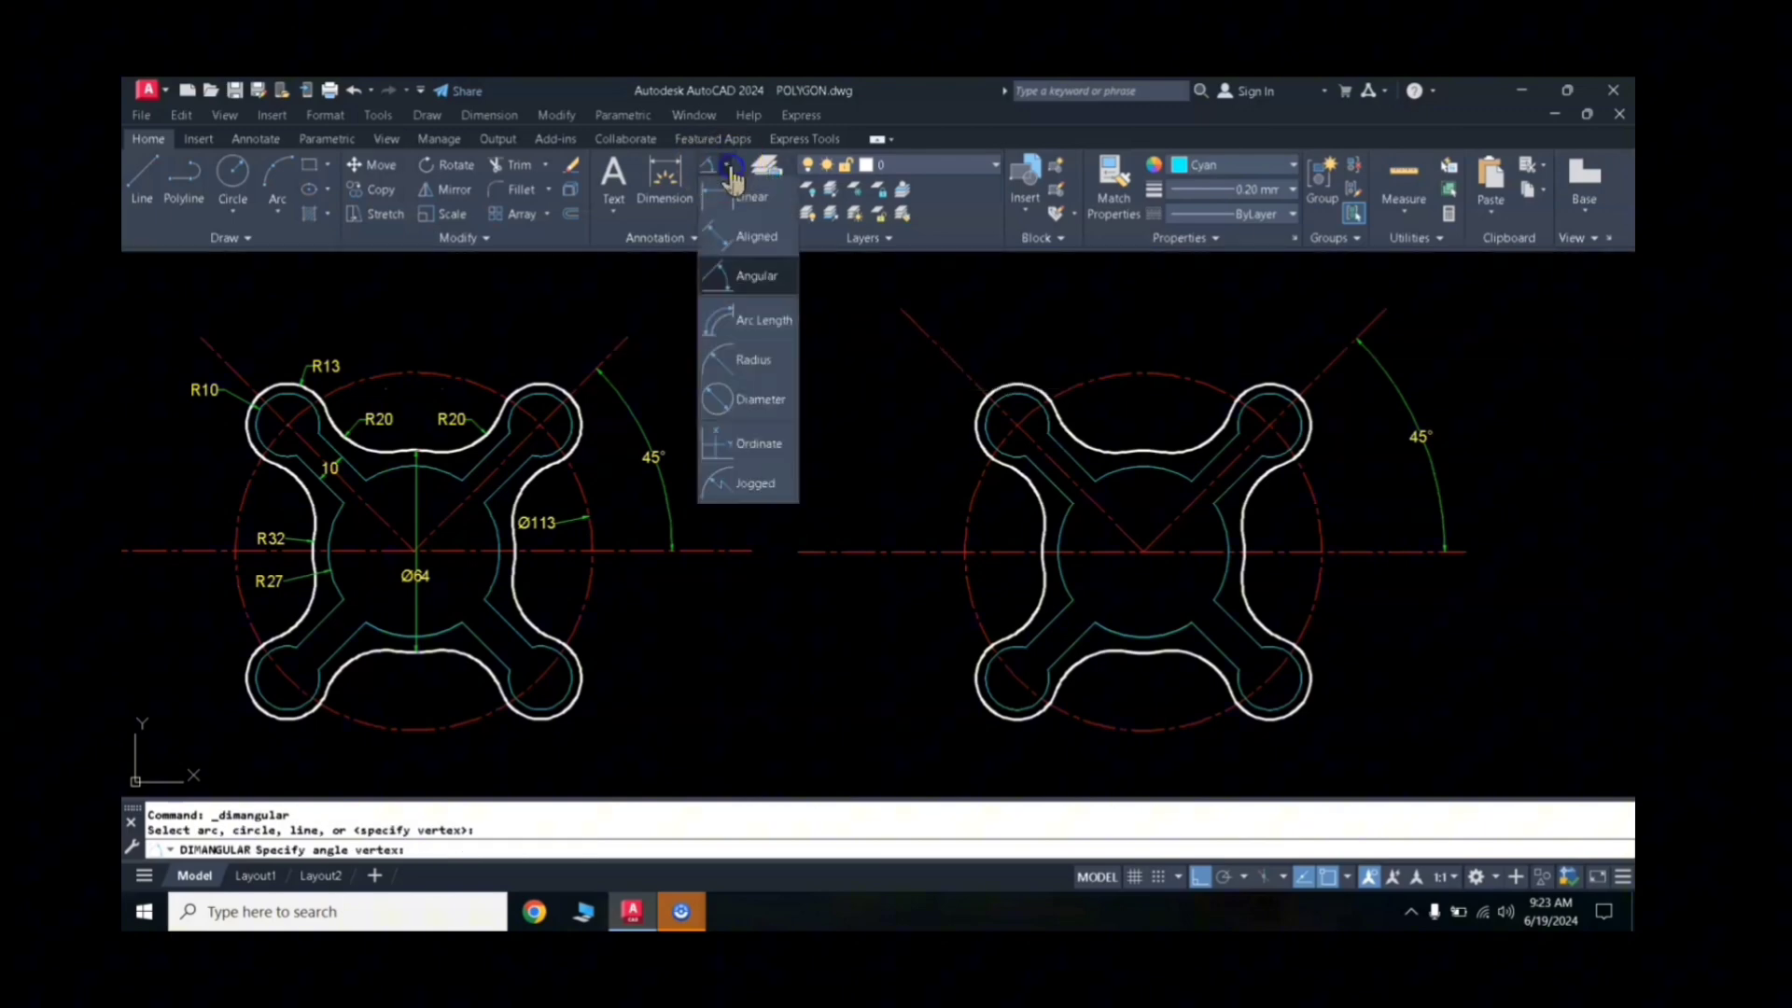
left_click(742, 373)
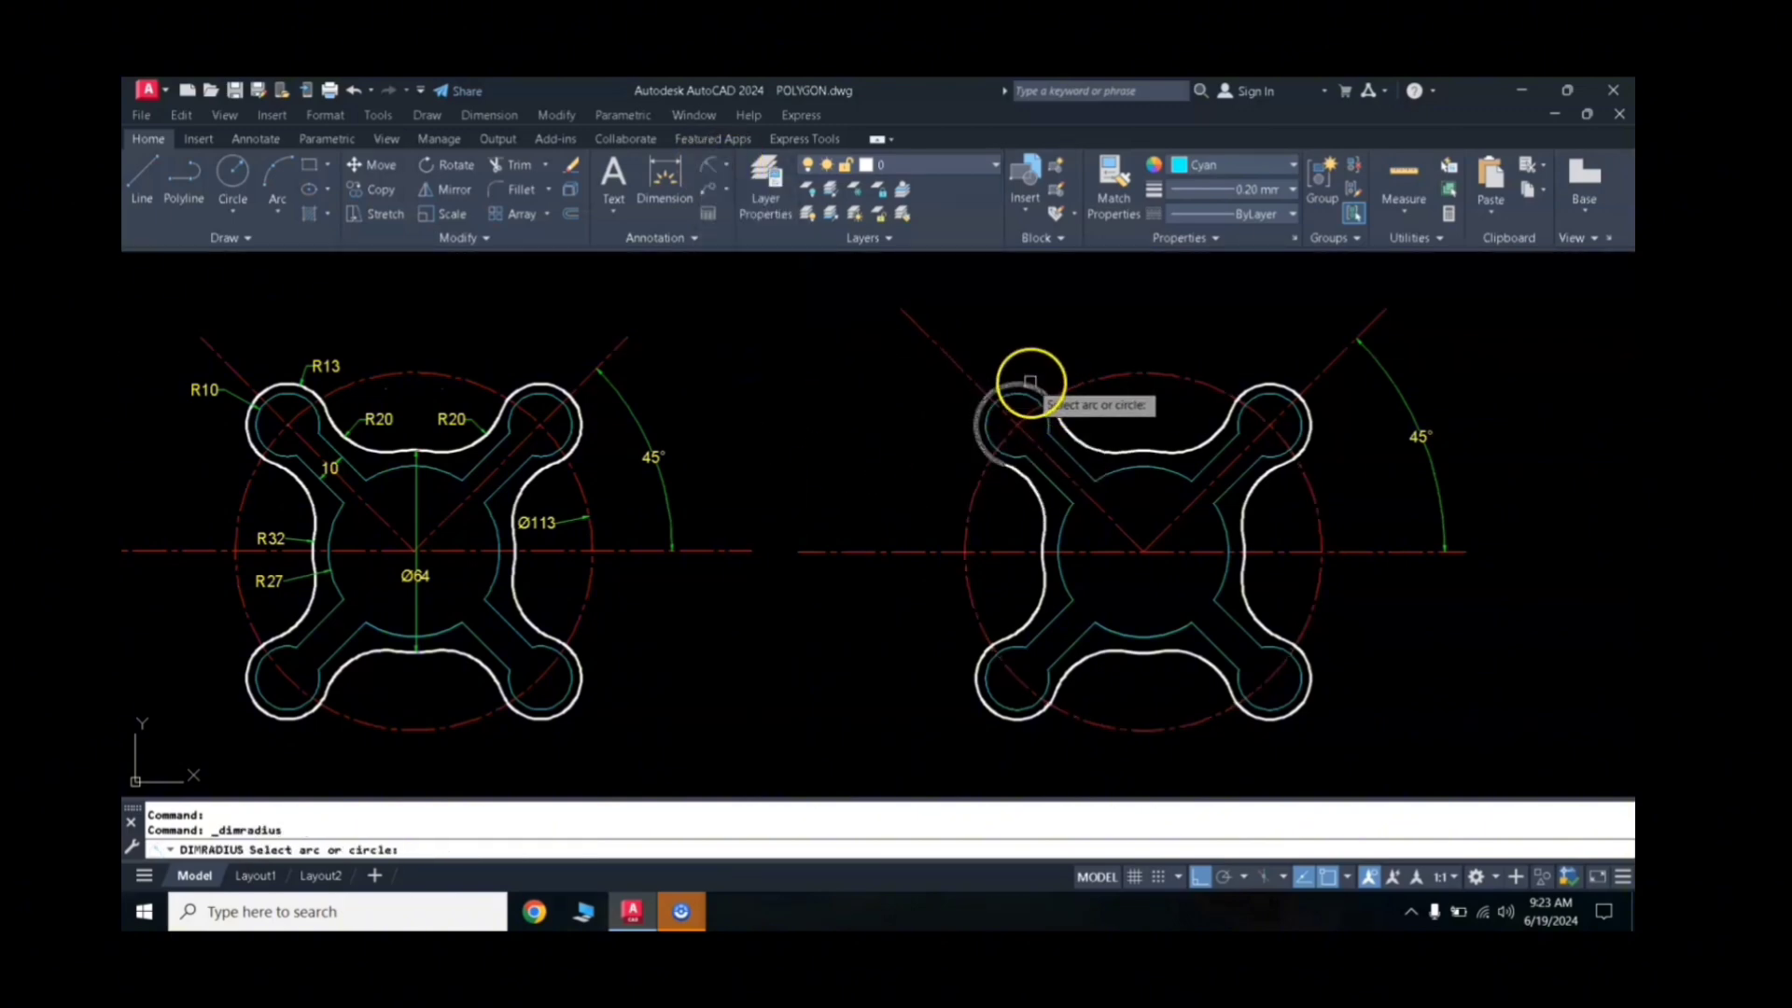
left_click(1030, 383)
left_click(1036, 366)
key("Return")
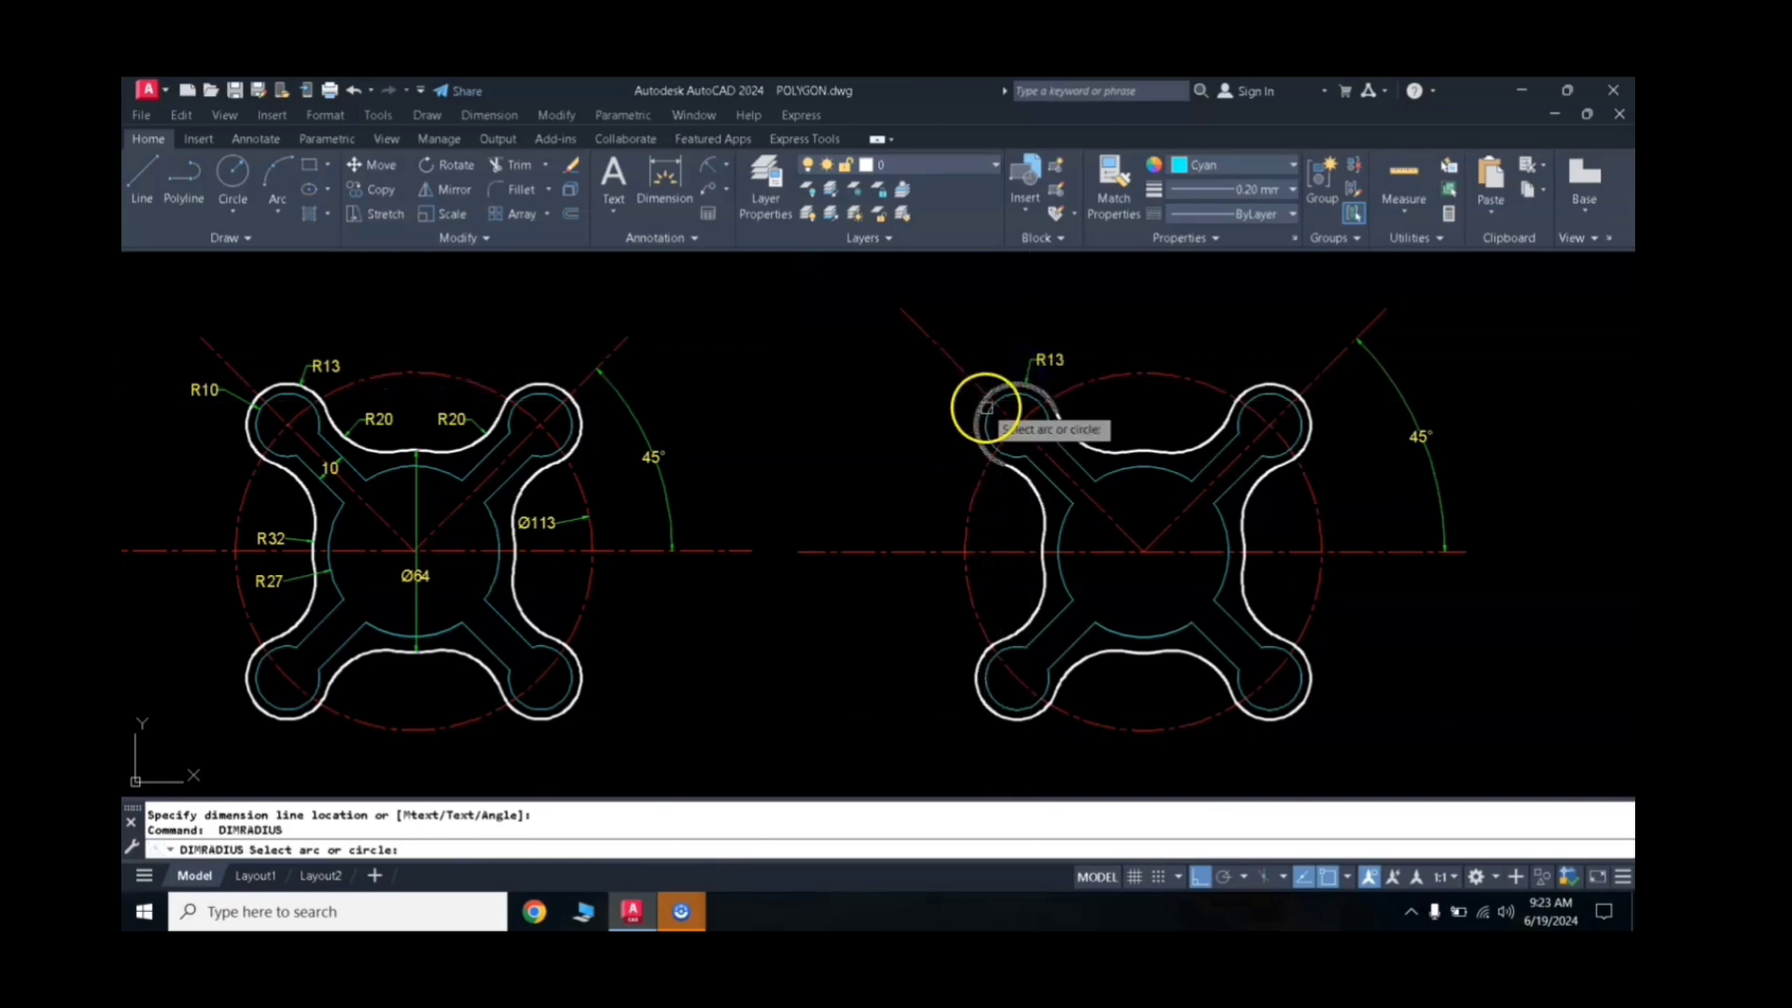
left_click(991, 421)
left_click(944, 401)
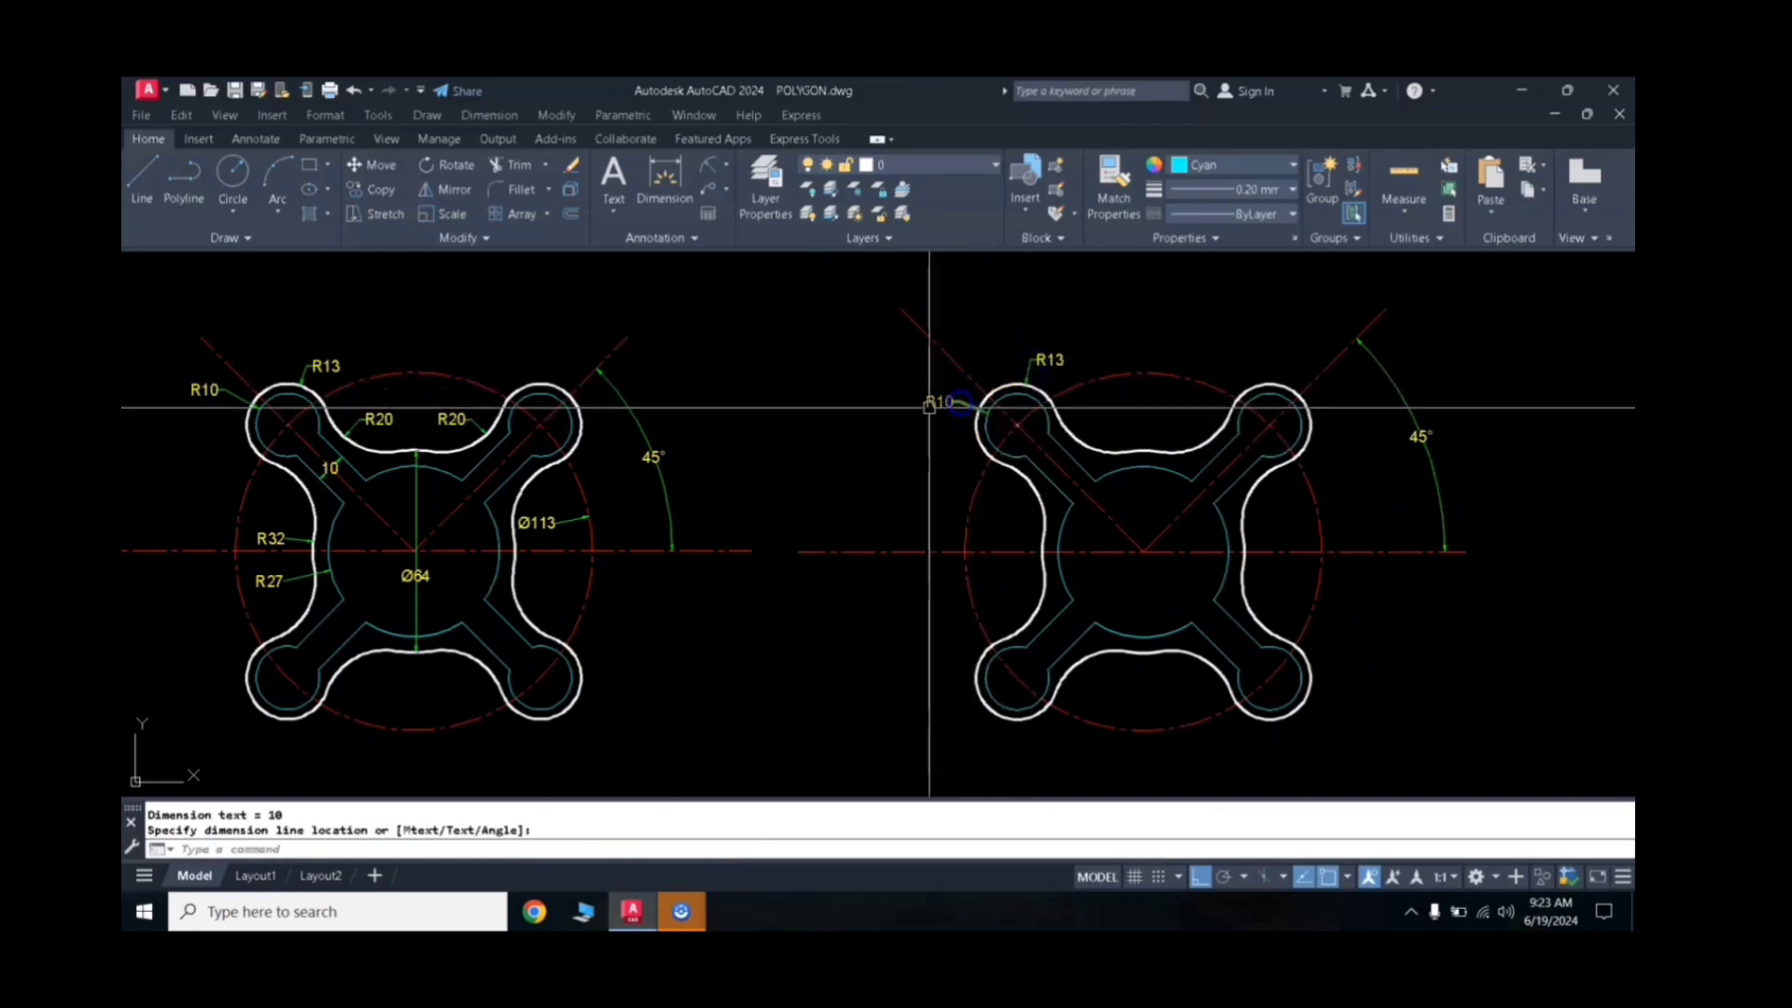
Step: Dimension the two R20 blend arcs, cancelling an unwanted R57 on the outer circle
key("Return")
left_click(1064, 431)
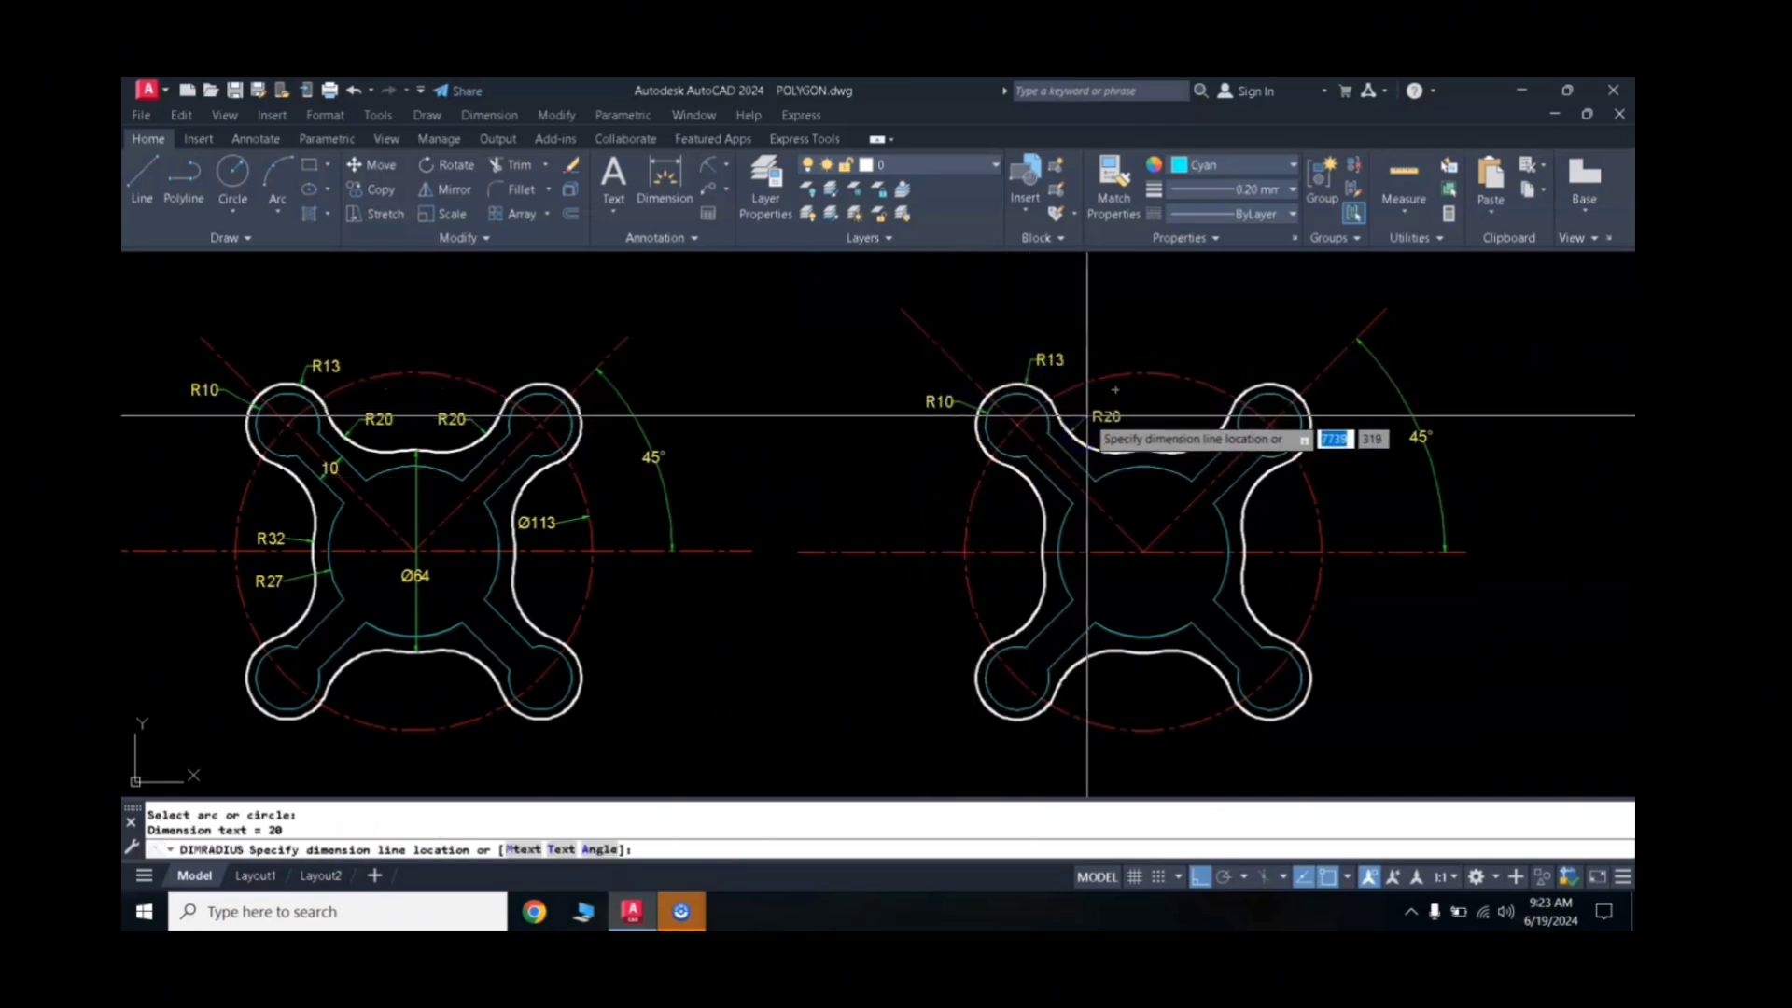
left_click(1087, 415)
key("Return")
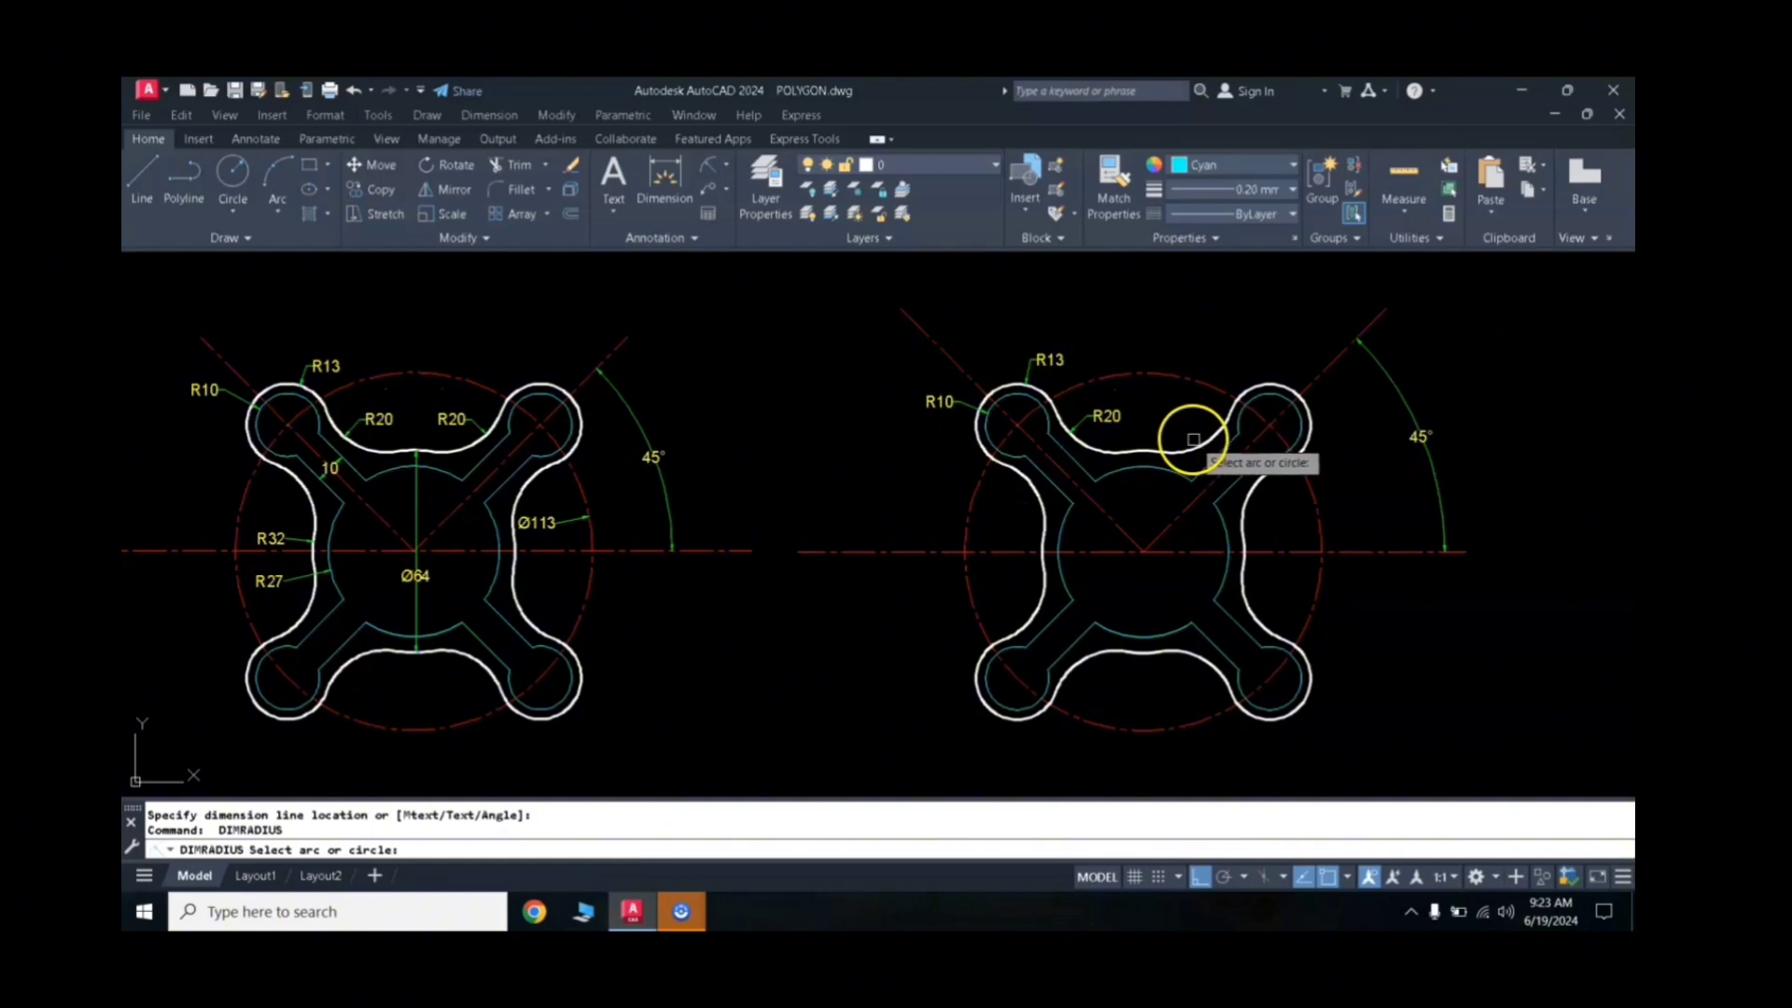
left_click(1191, 432)
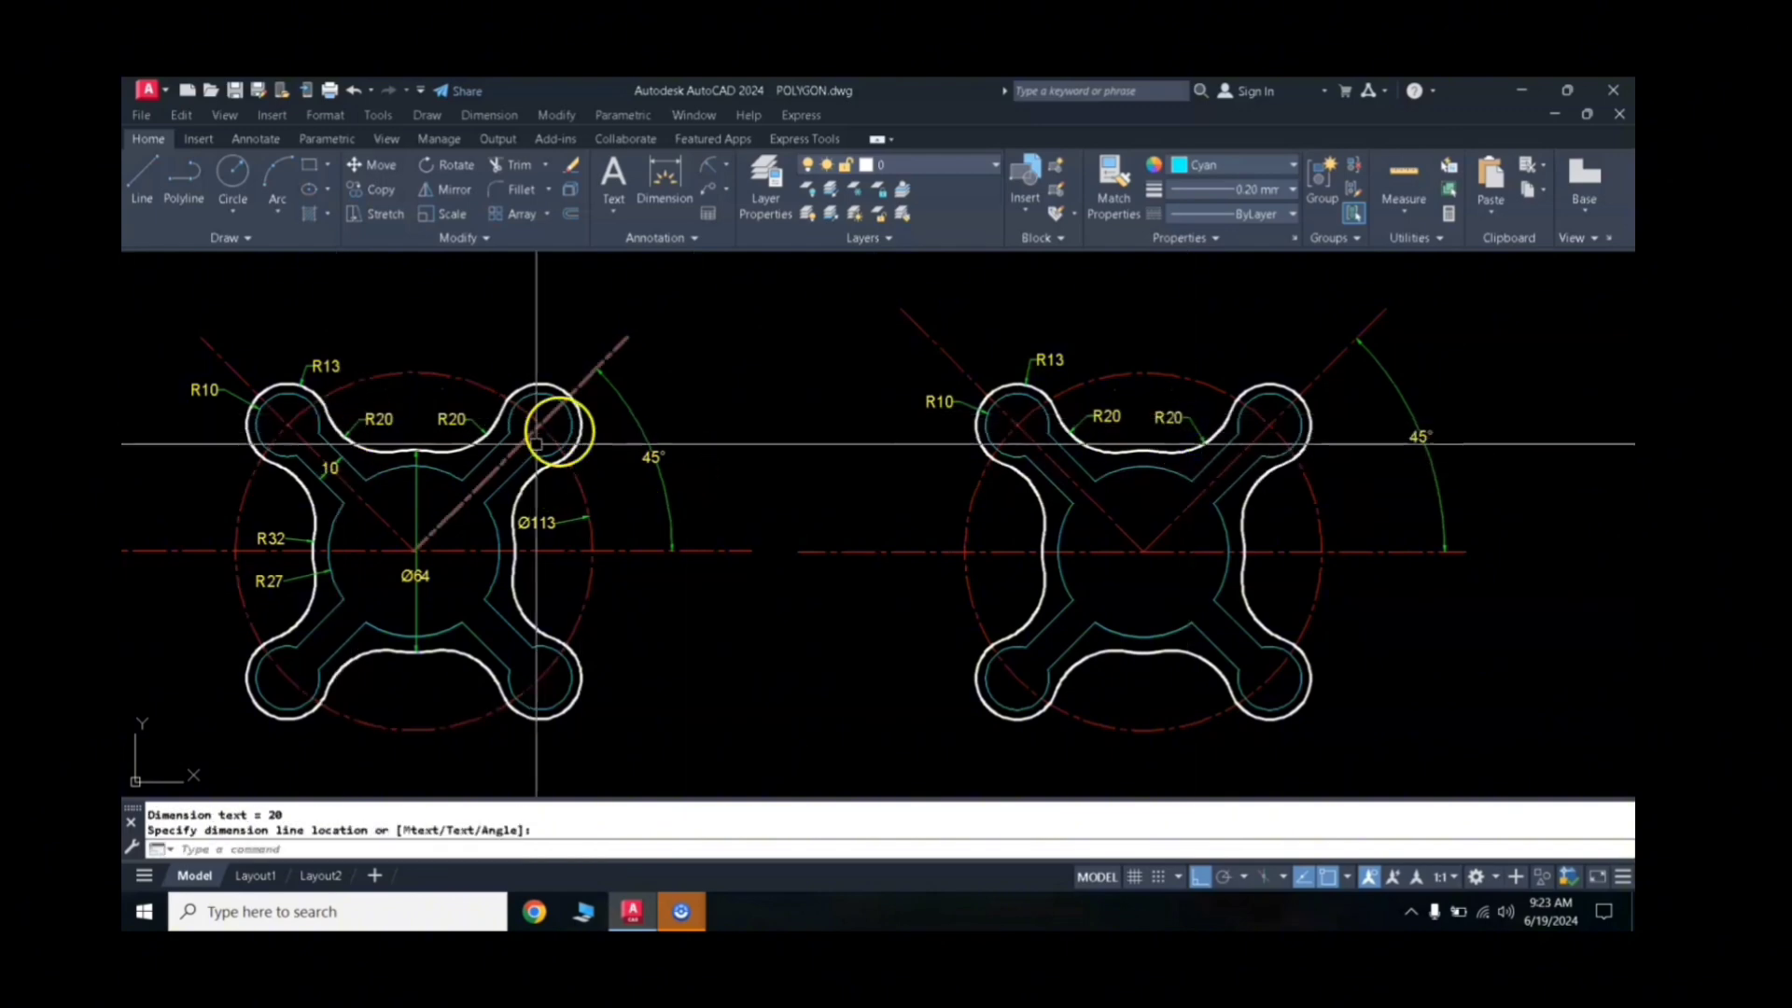
key("Return")
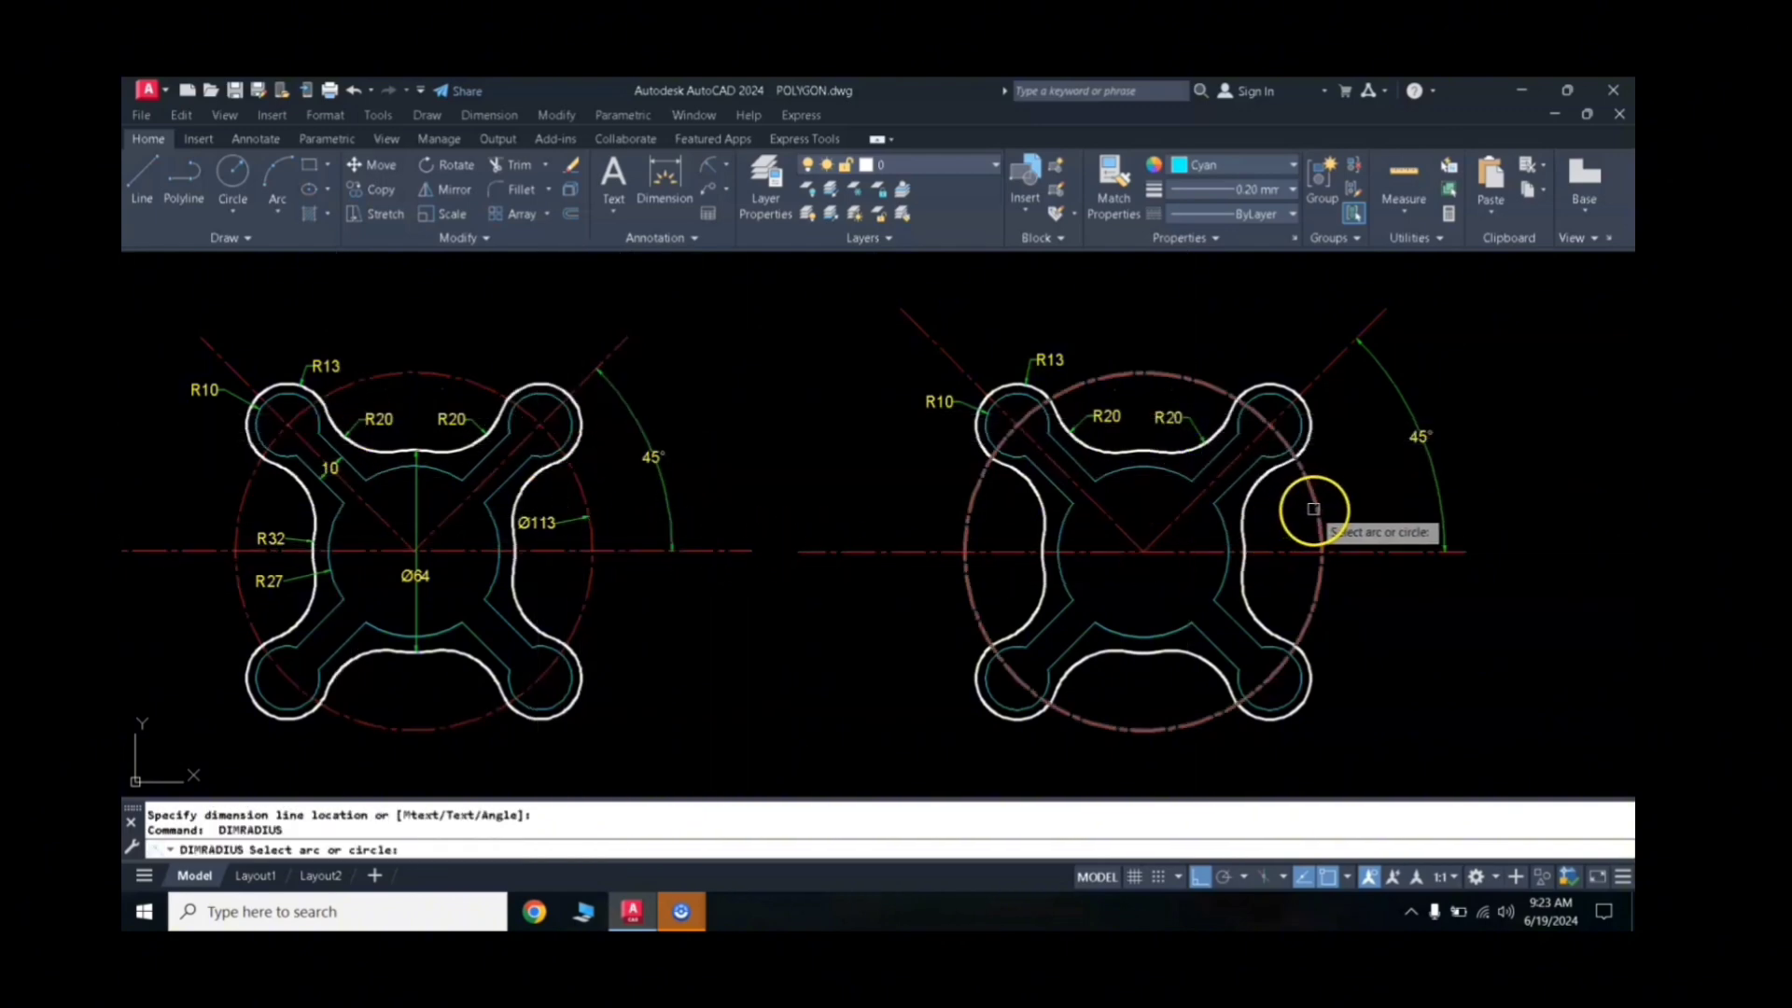
left_click(1313, 509)
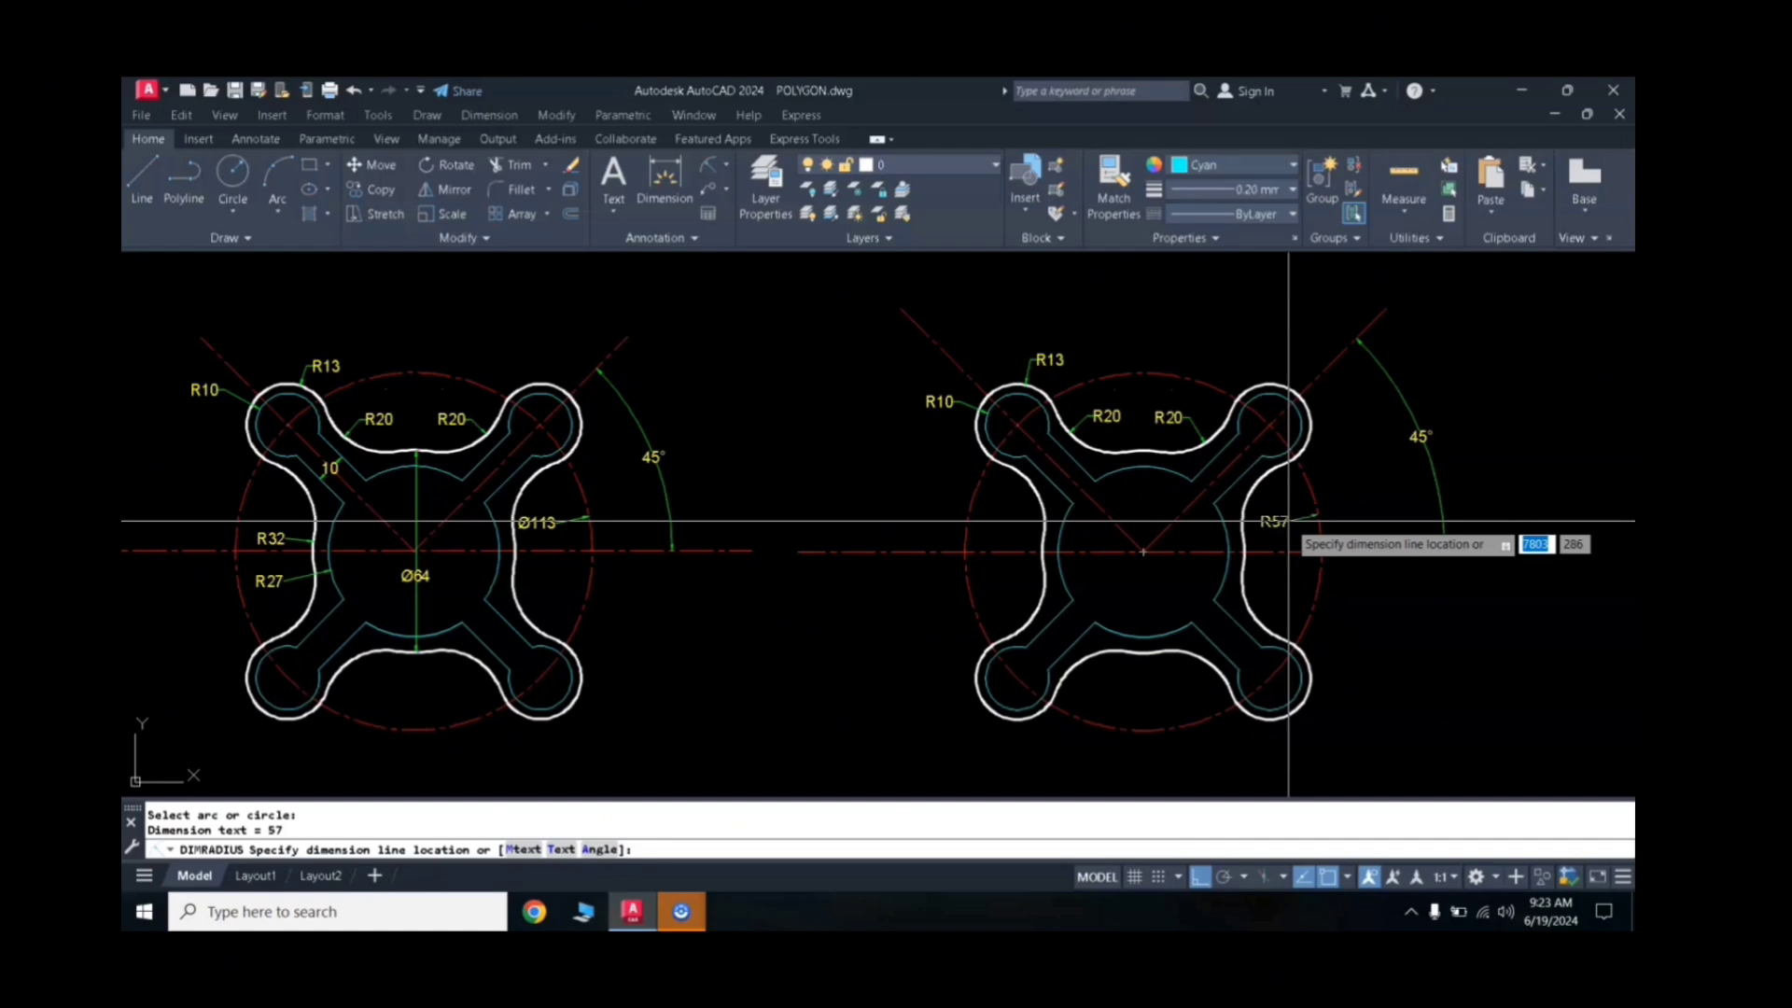
key("Escape")
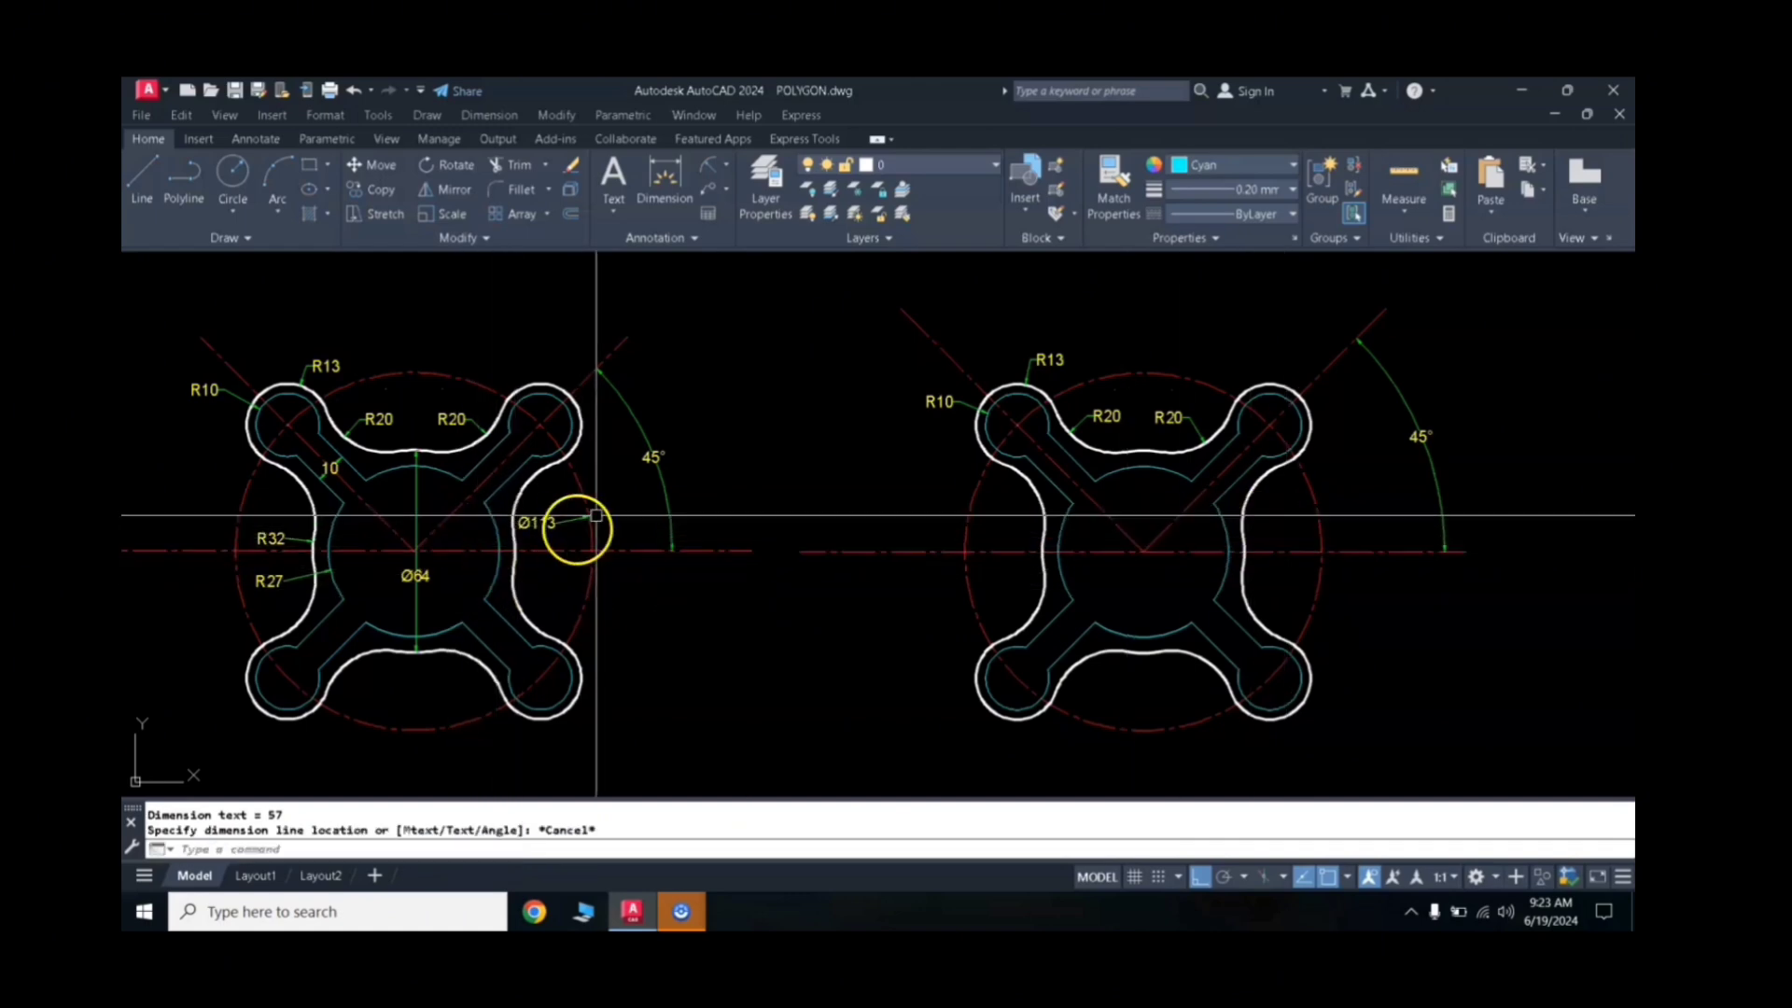
Step: Add the R32 outer-arc and R27 inner-arc radius dimensions
key("Return")
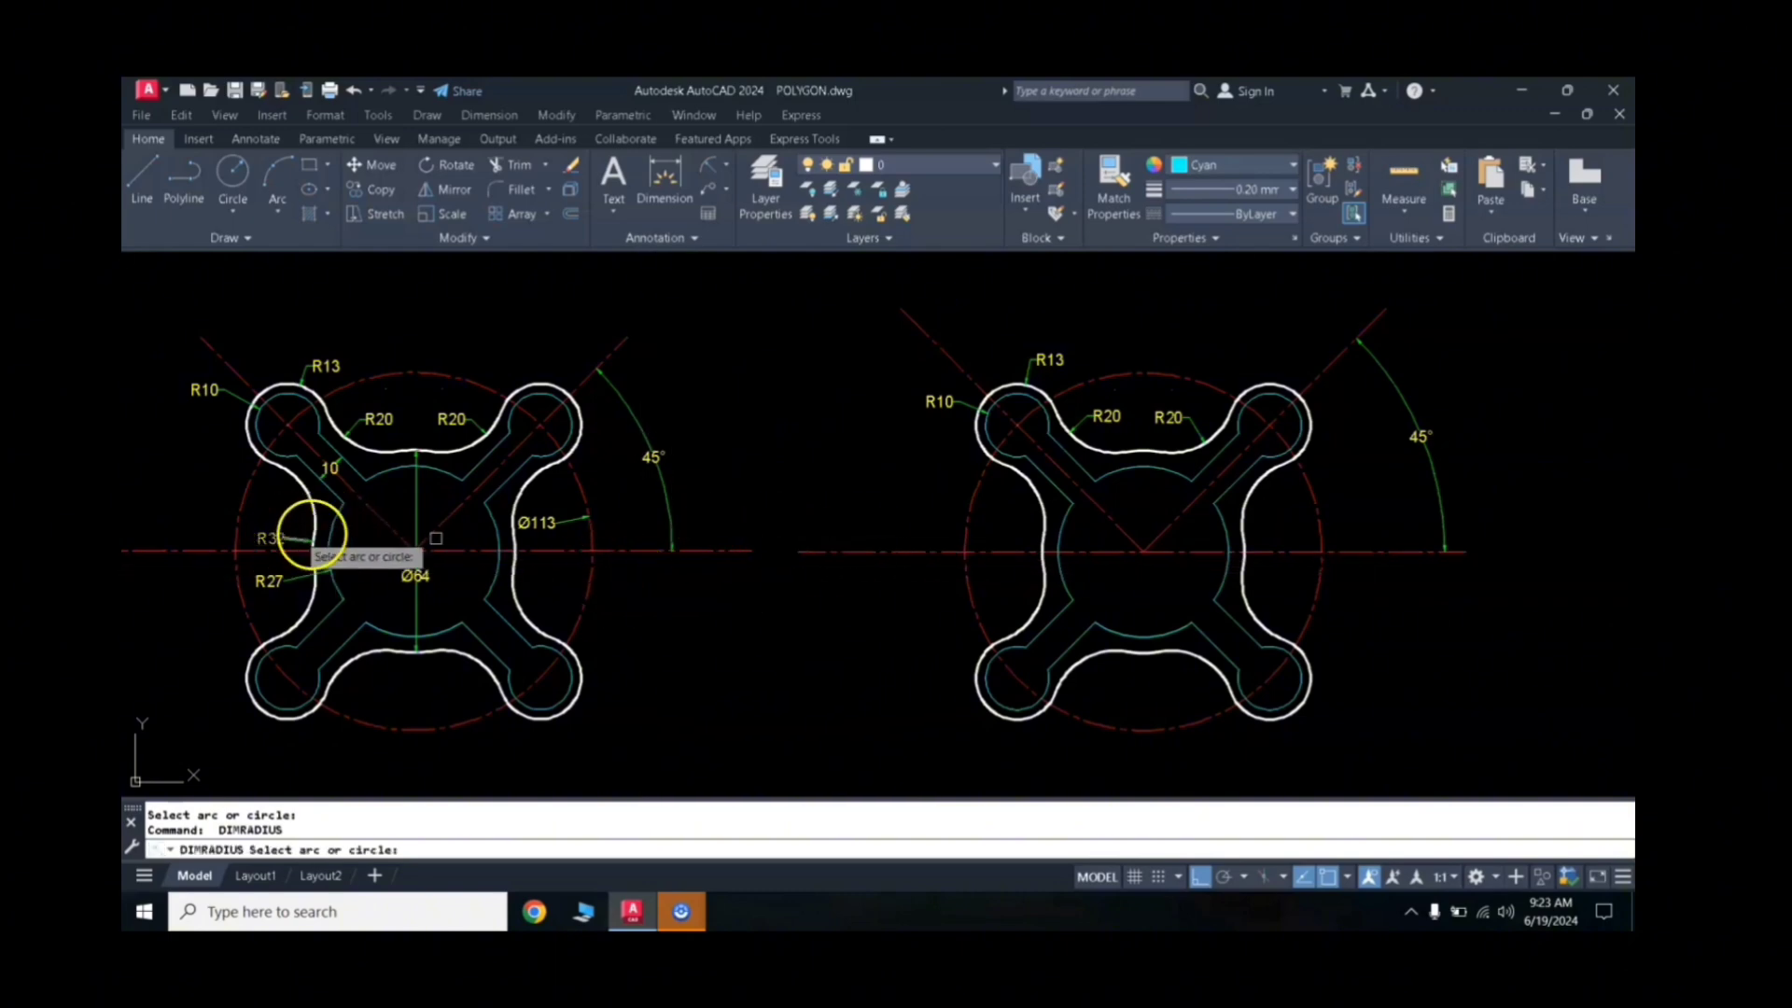
left_click(1038, 546)
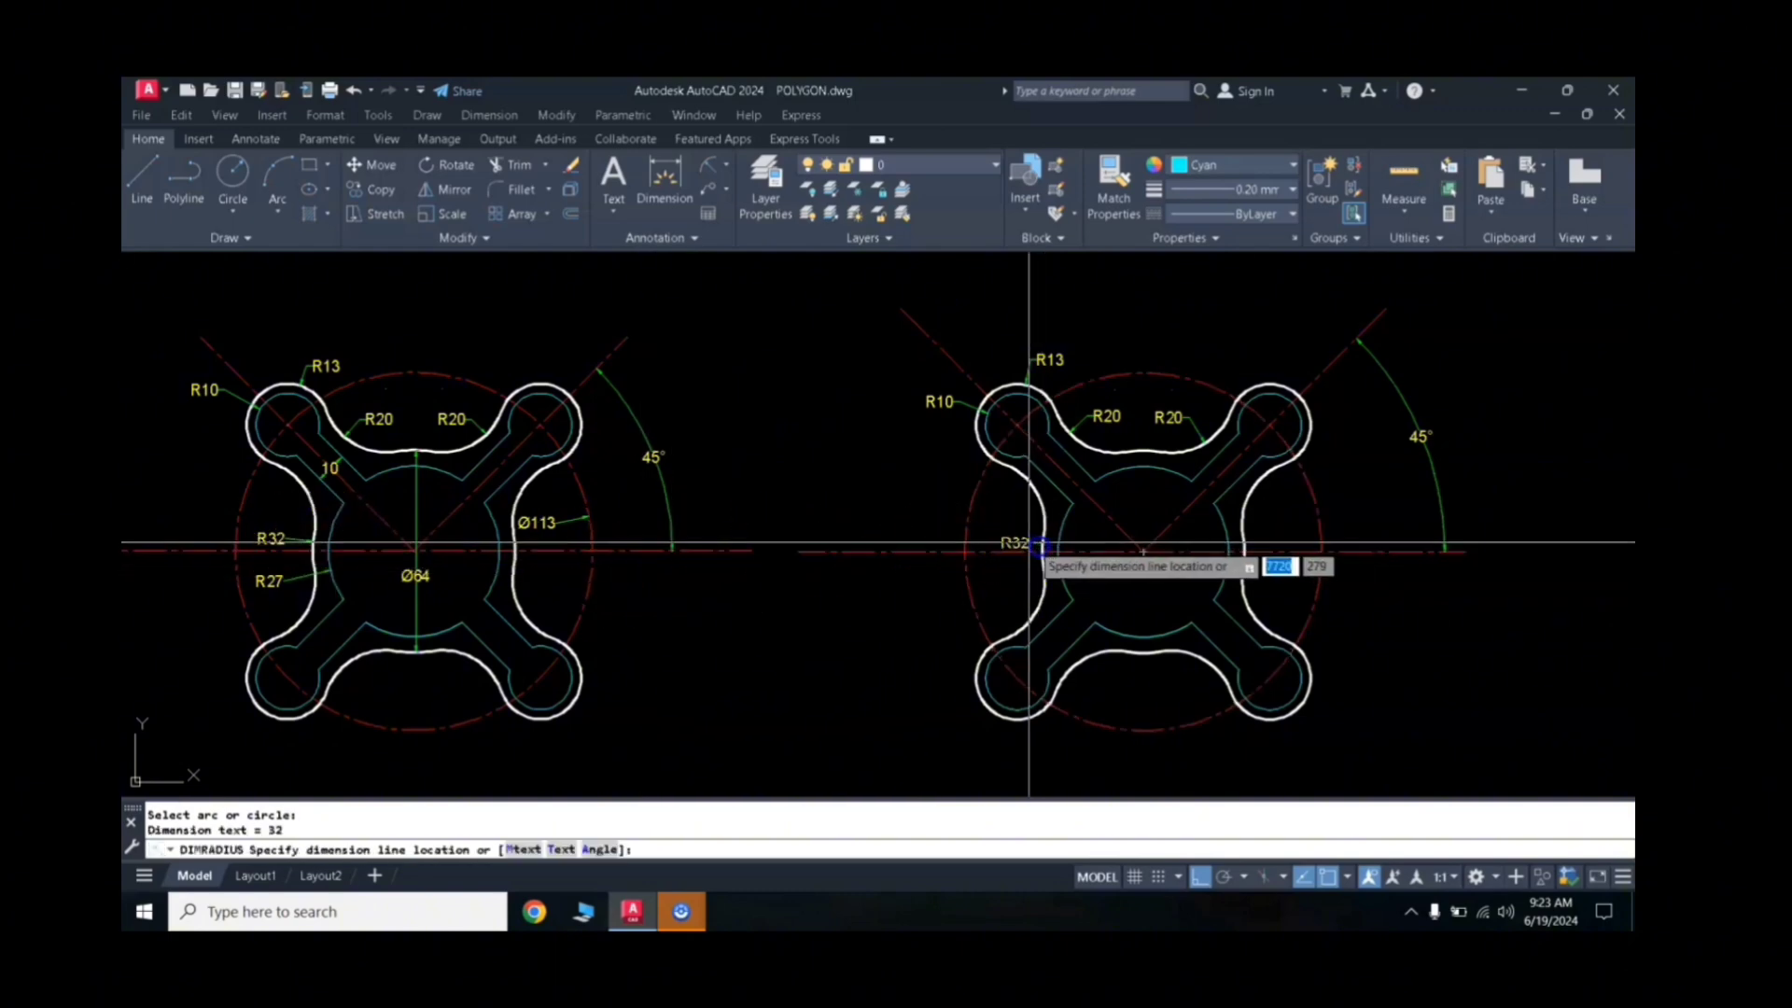
left_click(962, 534)
key("Return")
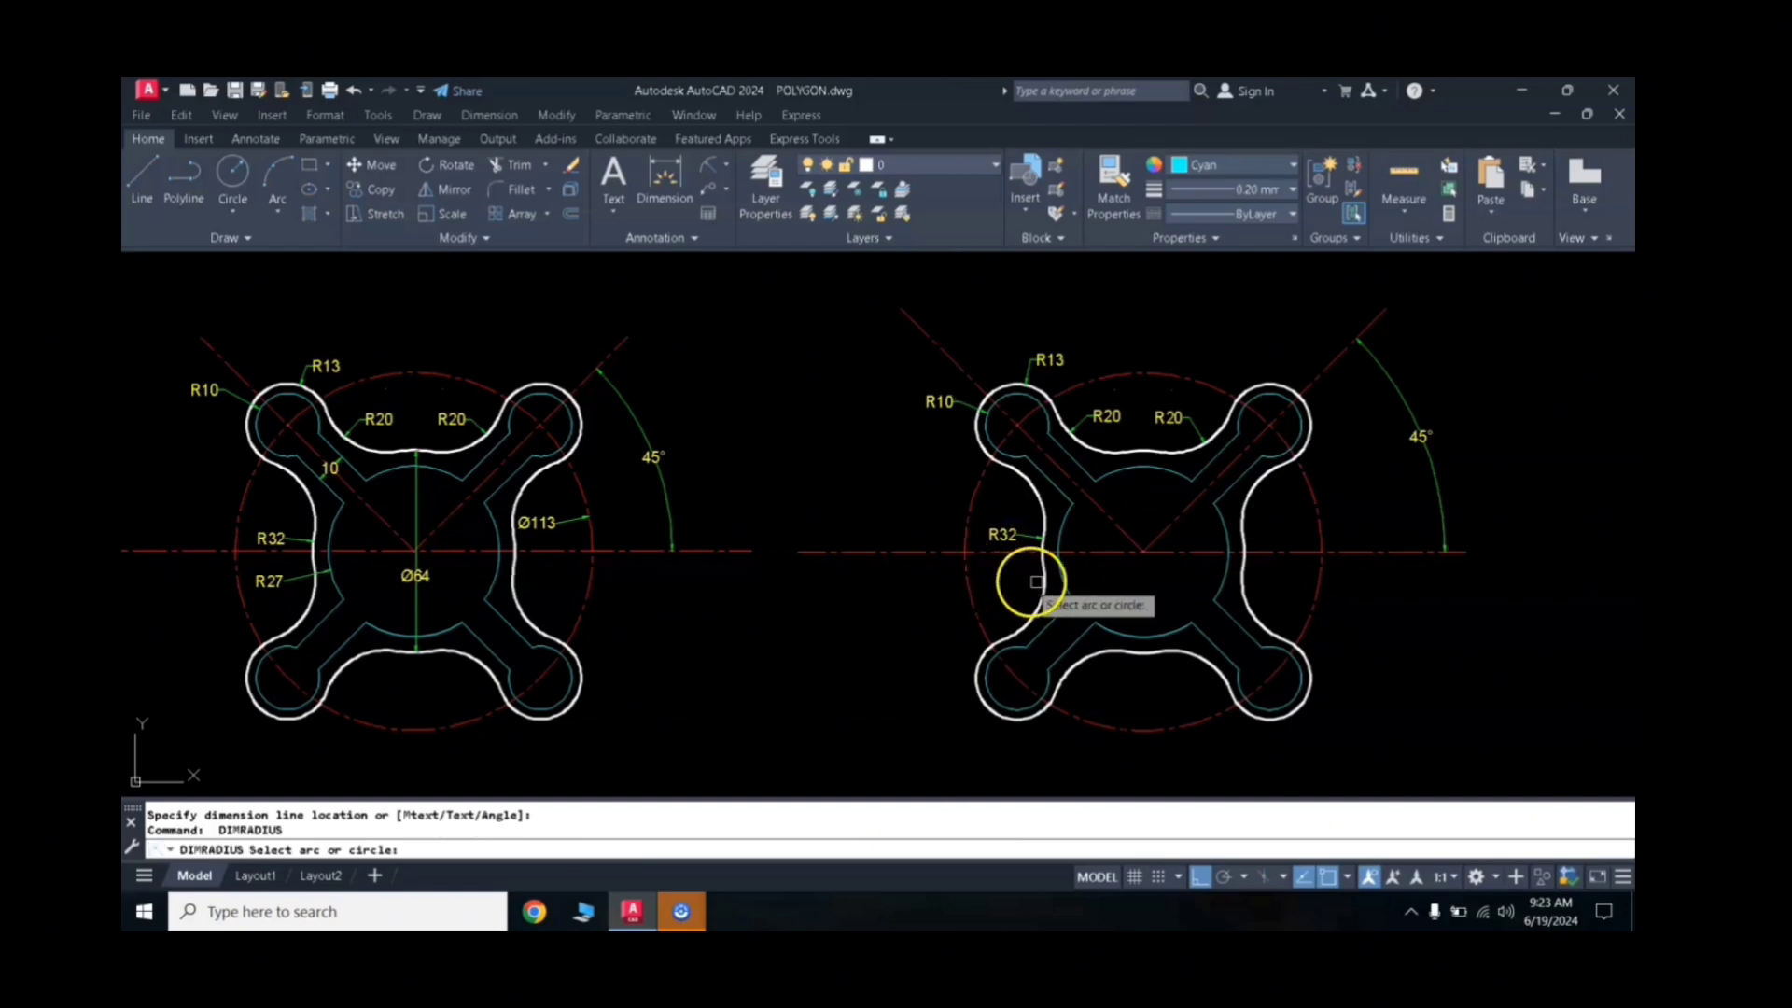
left_click(1061, 577)
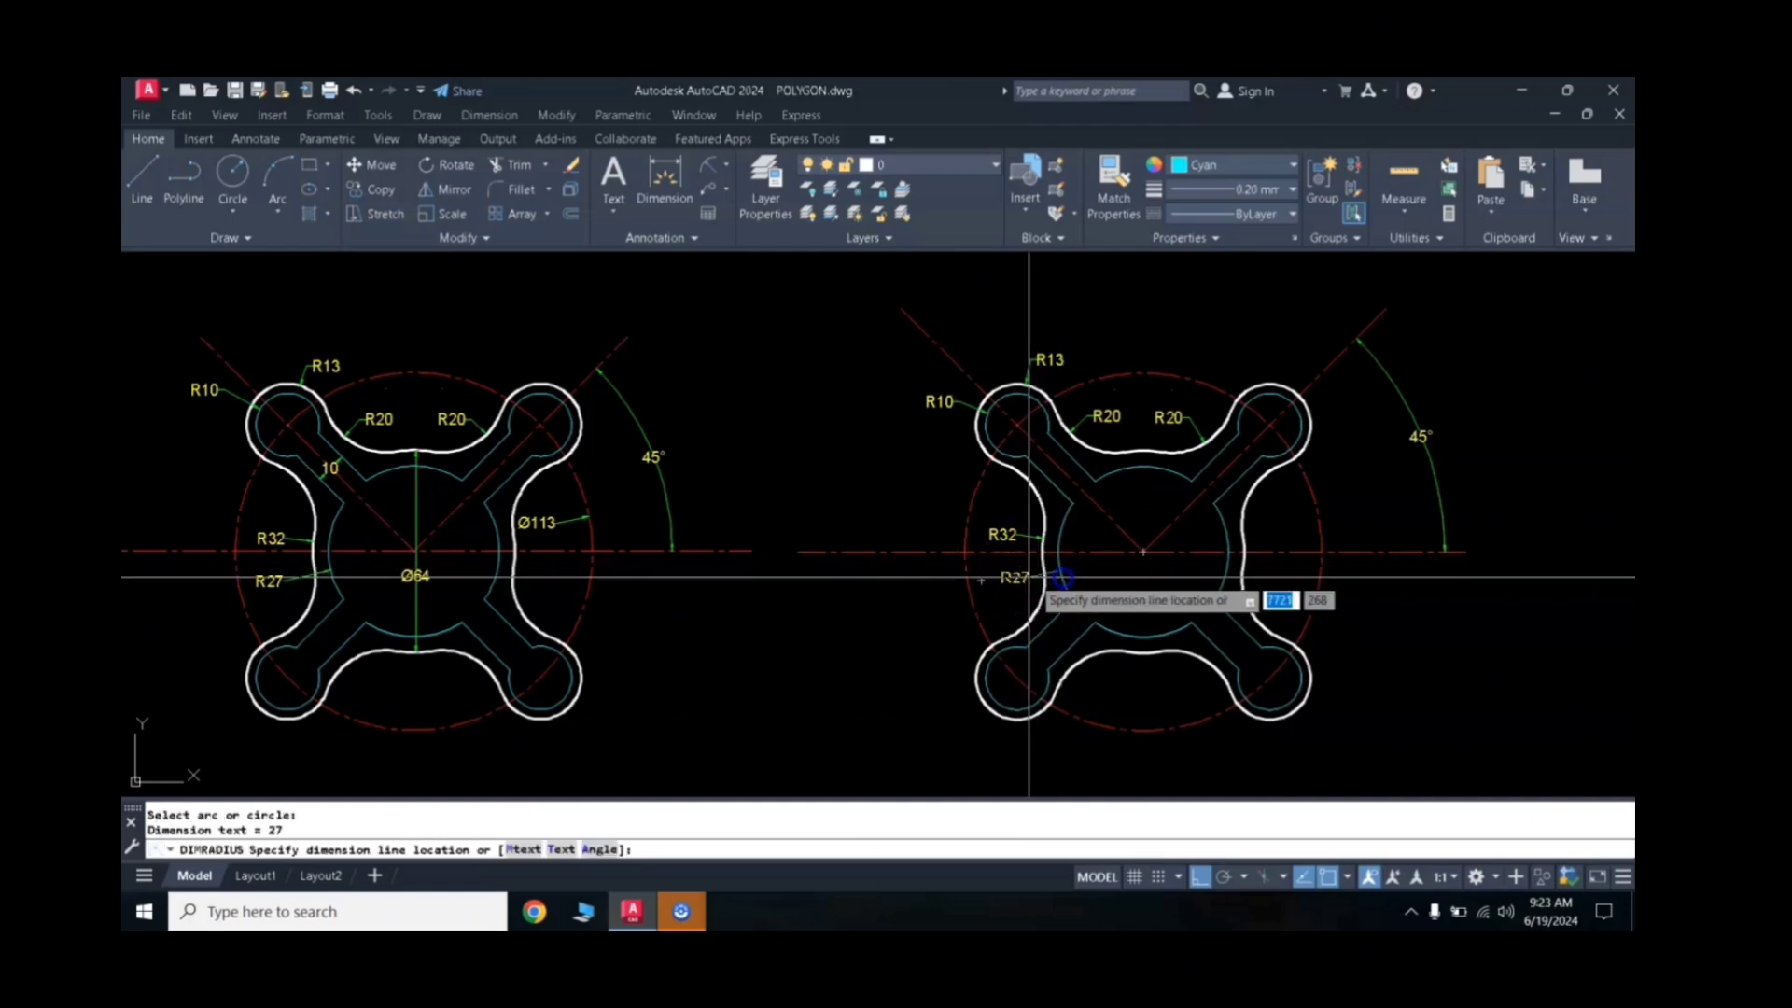
left_click(1023, 584)
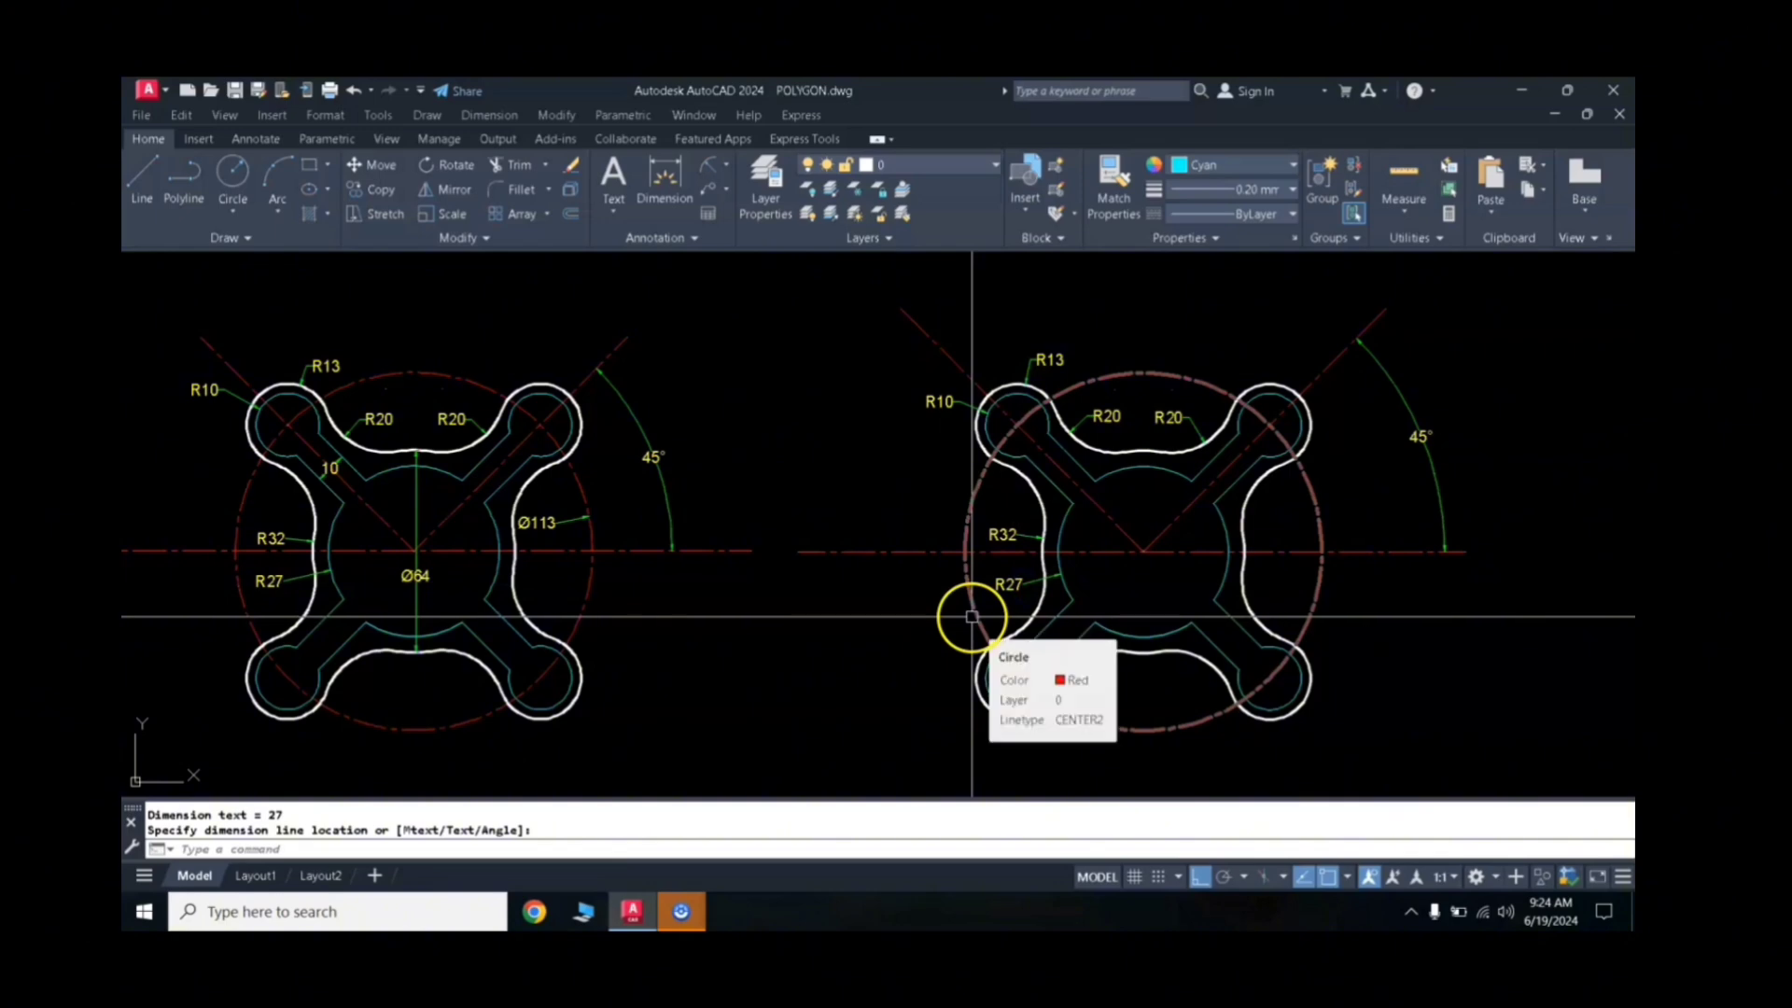
Step: Add a Ø113 diameter dimension to the right plate's outer circle
left_click(727, 173)
left_click(756, 403)
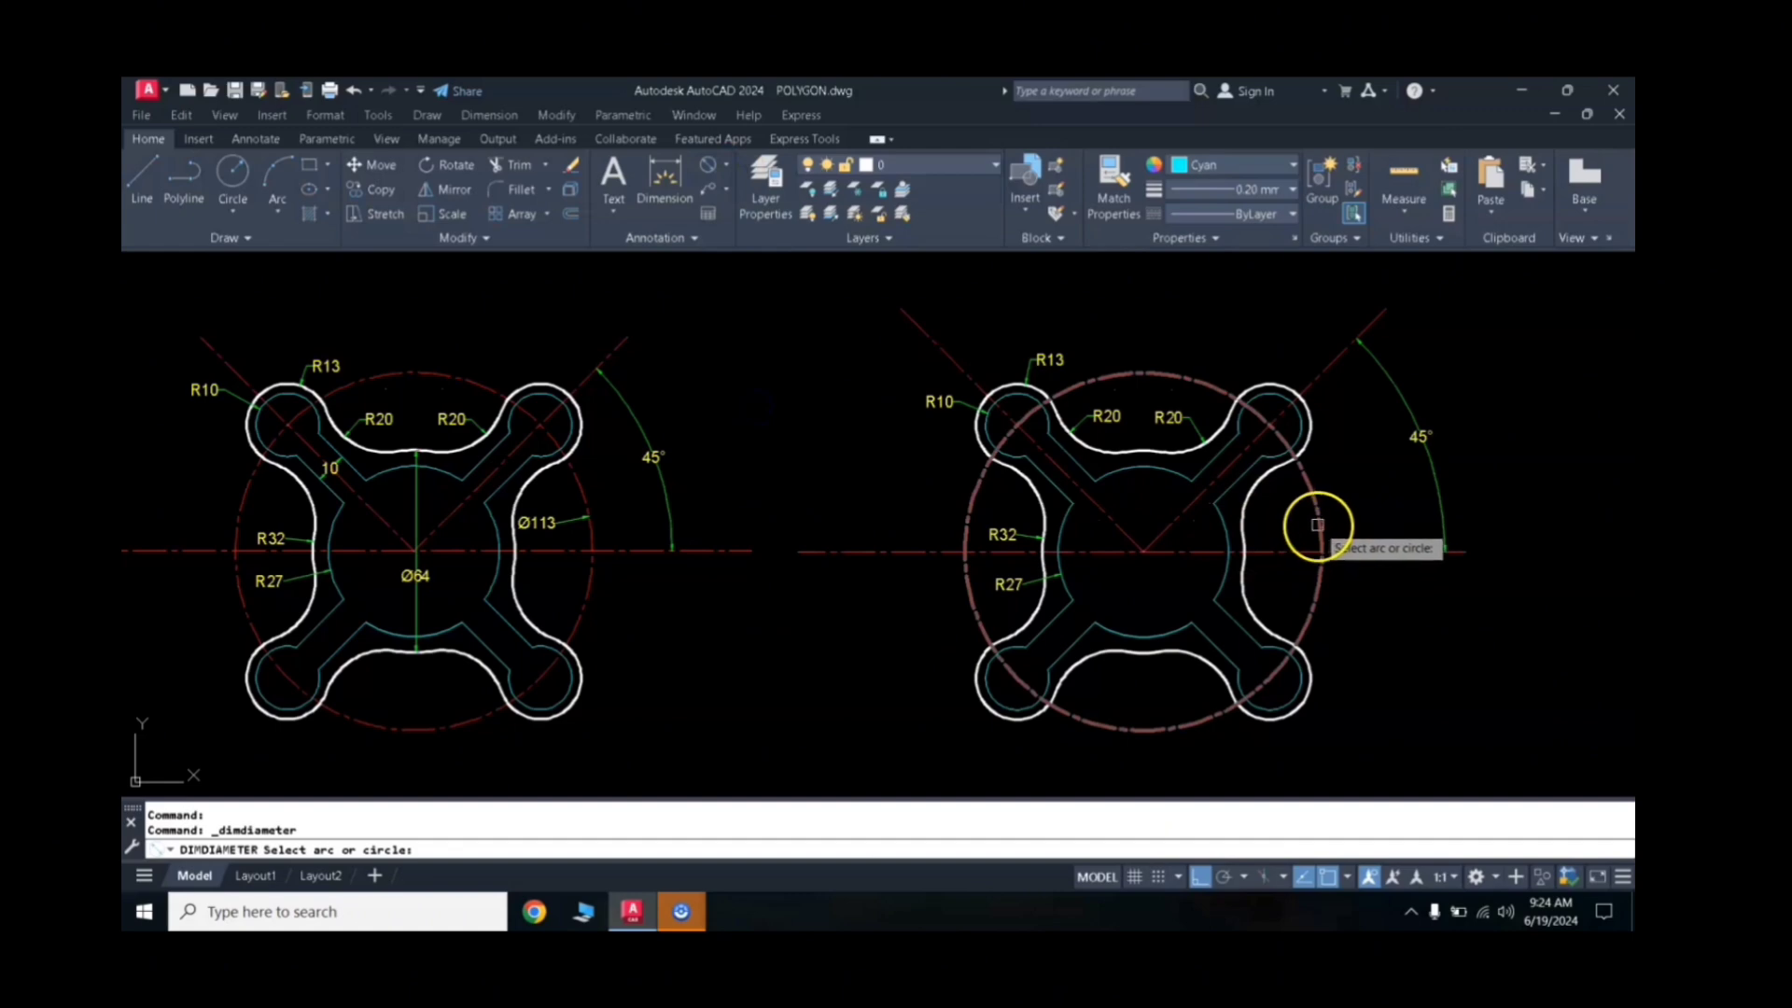
left_click(1316, 525)
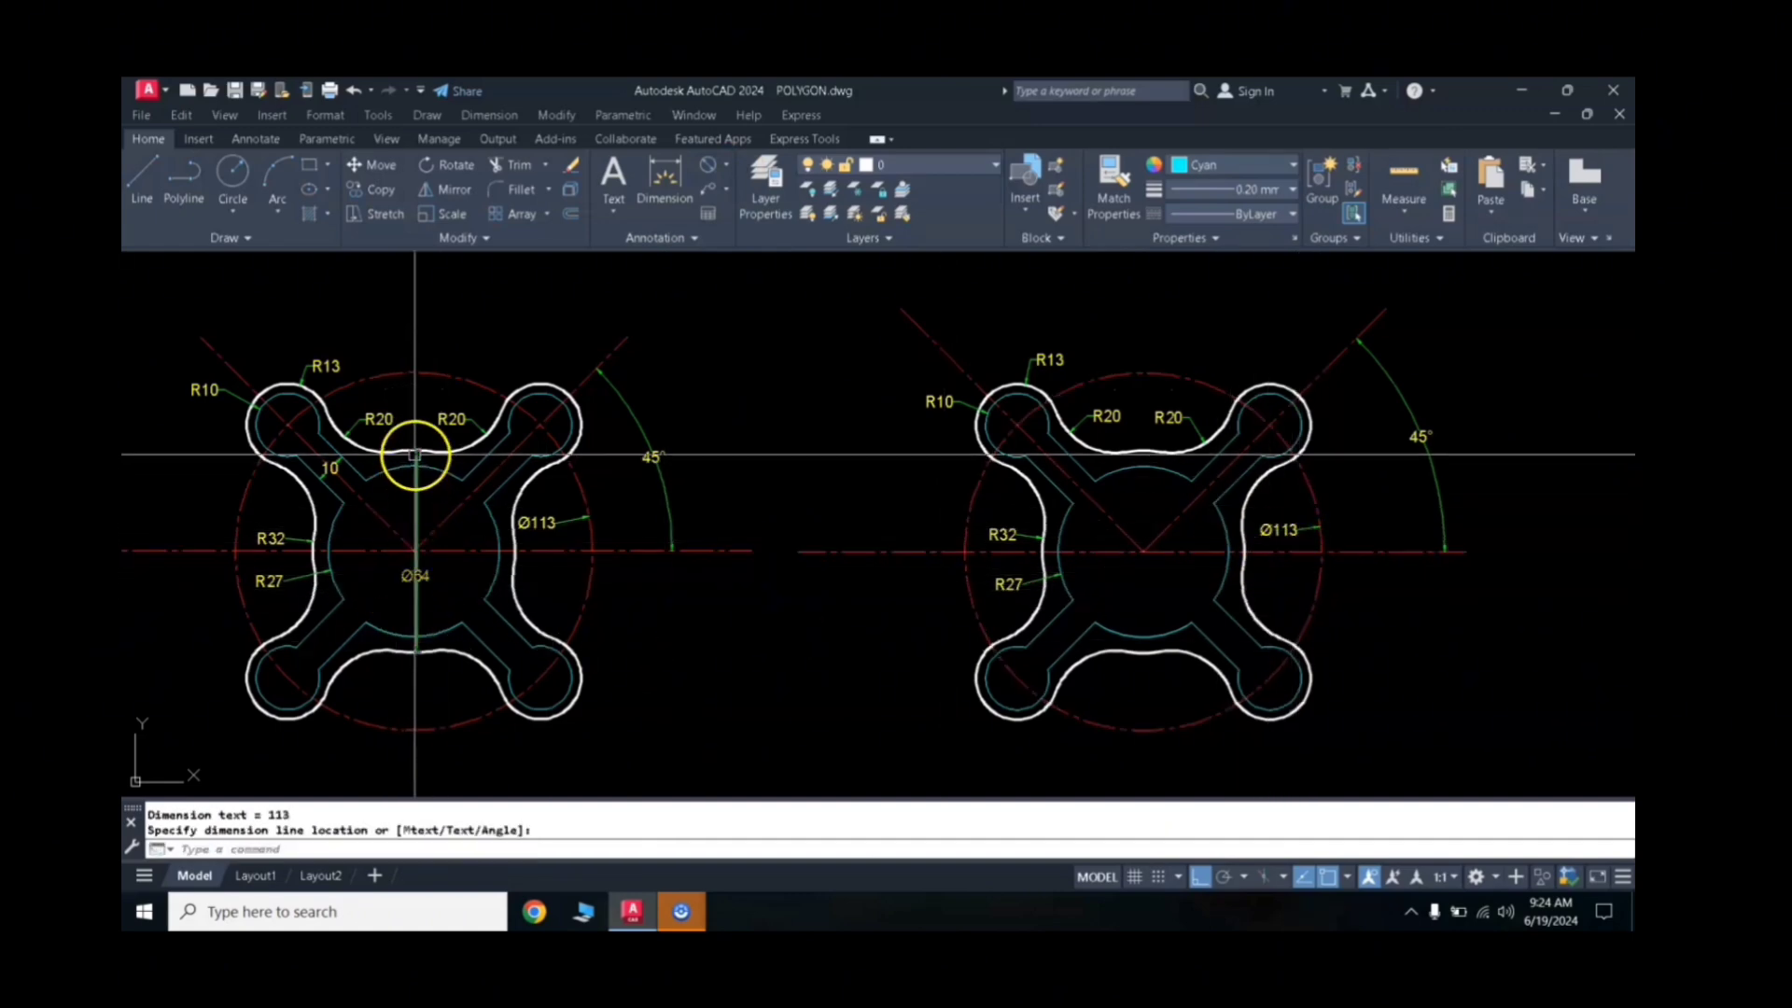
Step: Dimension the inner circle as 64 with a linear dimension, then edit its text to Ø64
left_click(726, 168)
left_click(724, 206)
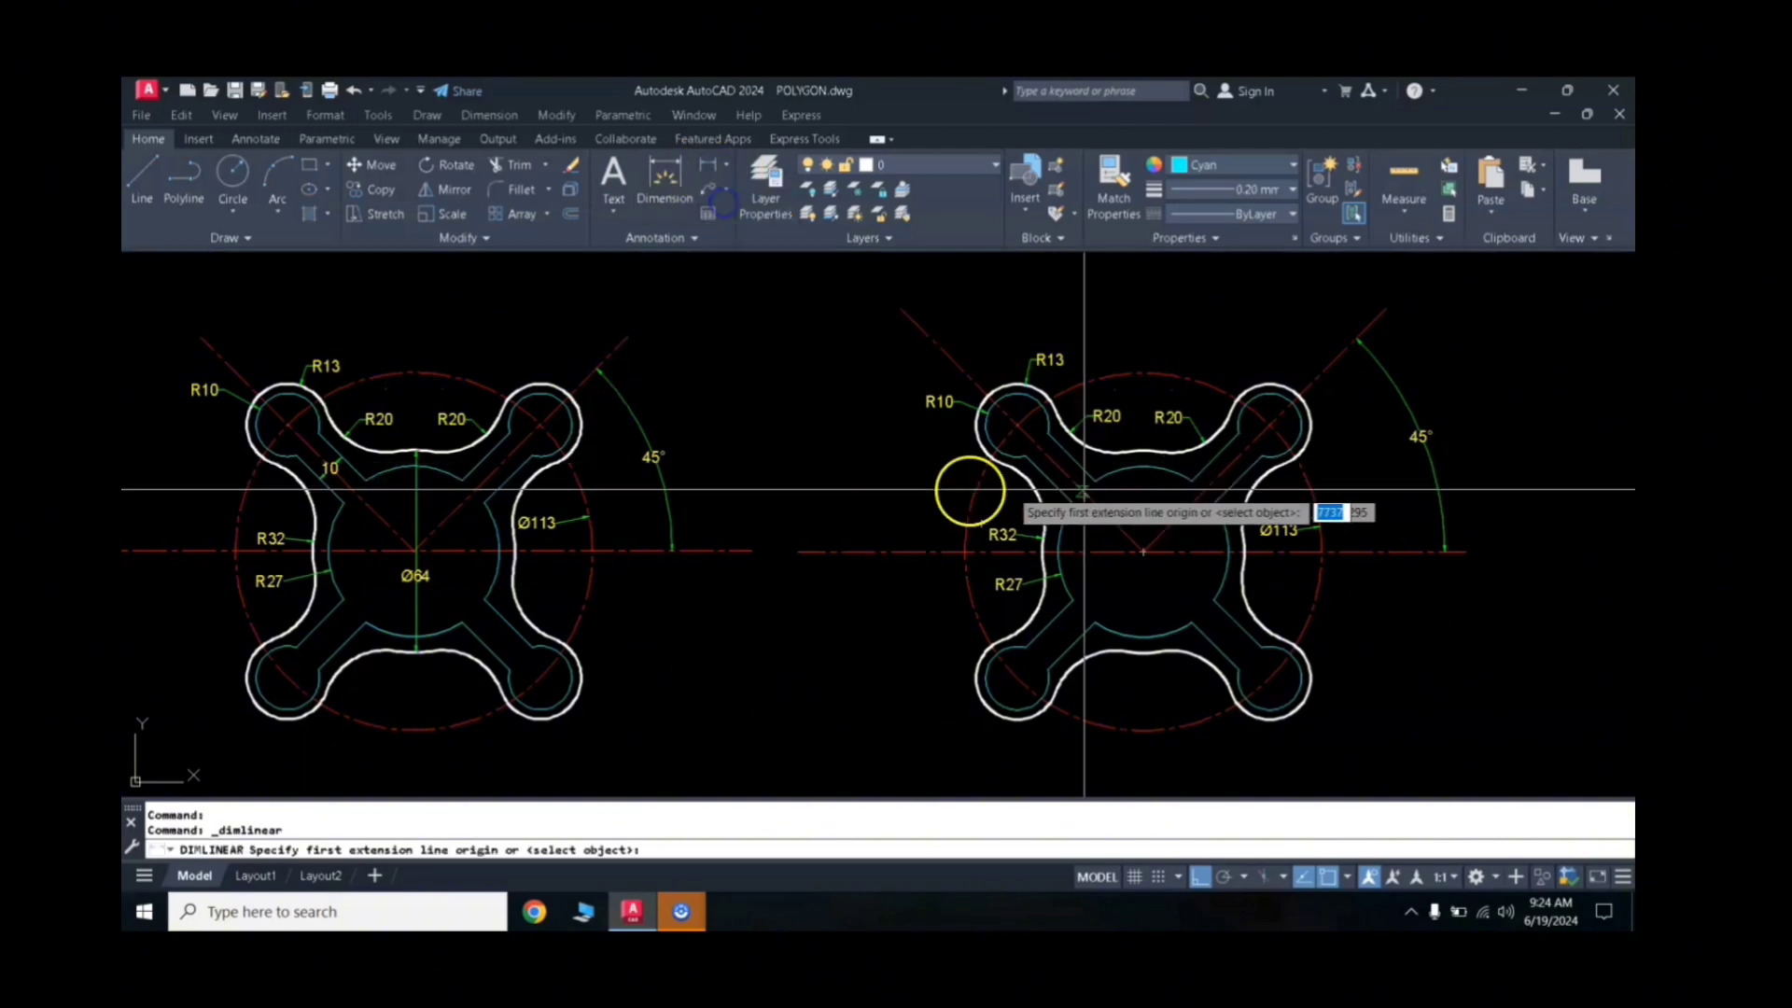
left_click(1140, 454)
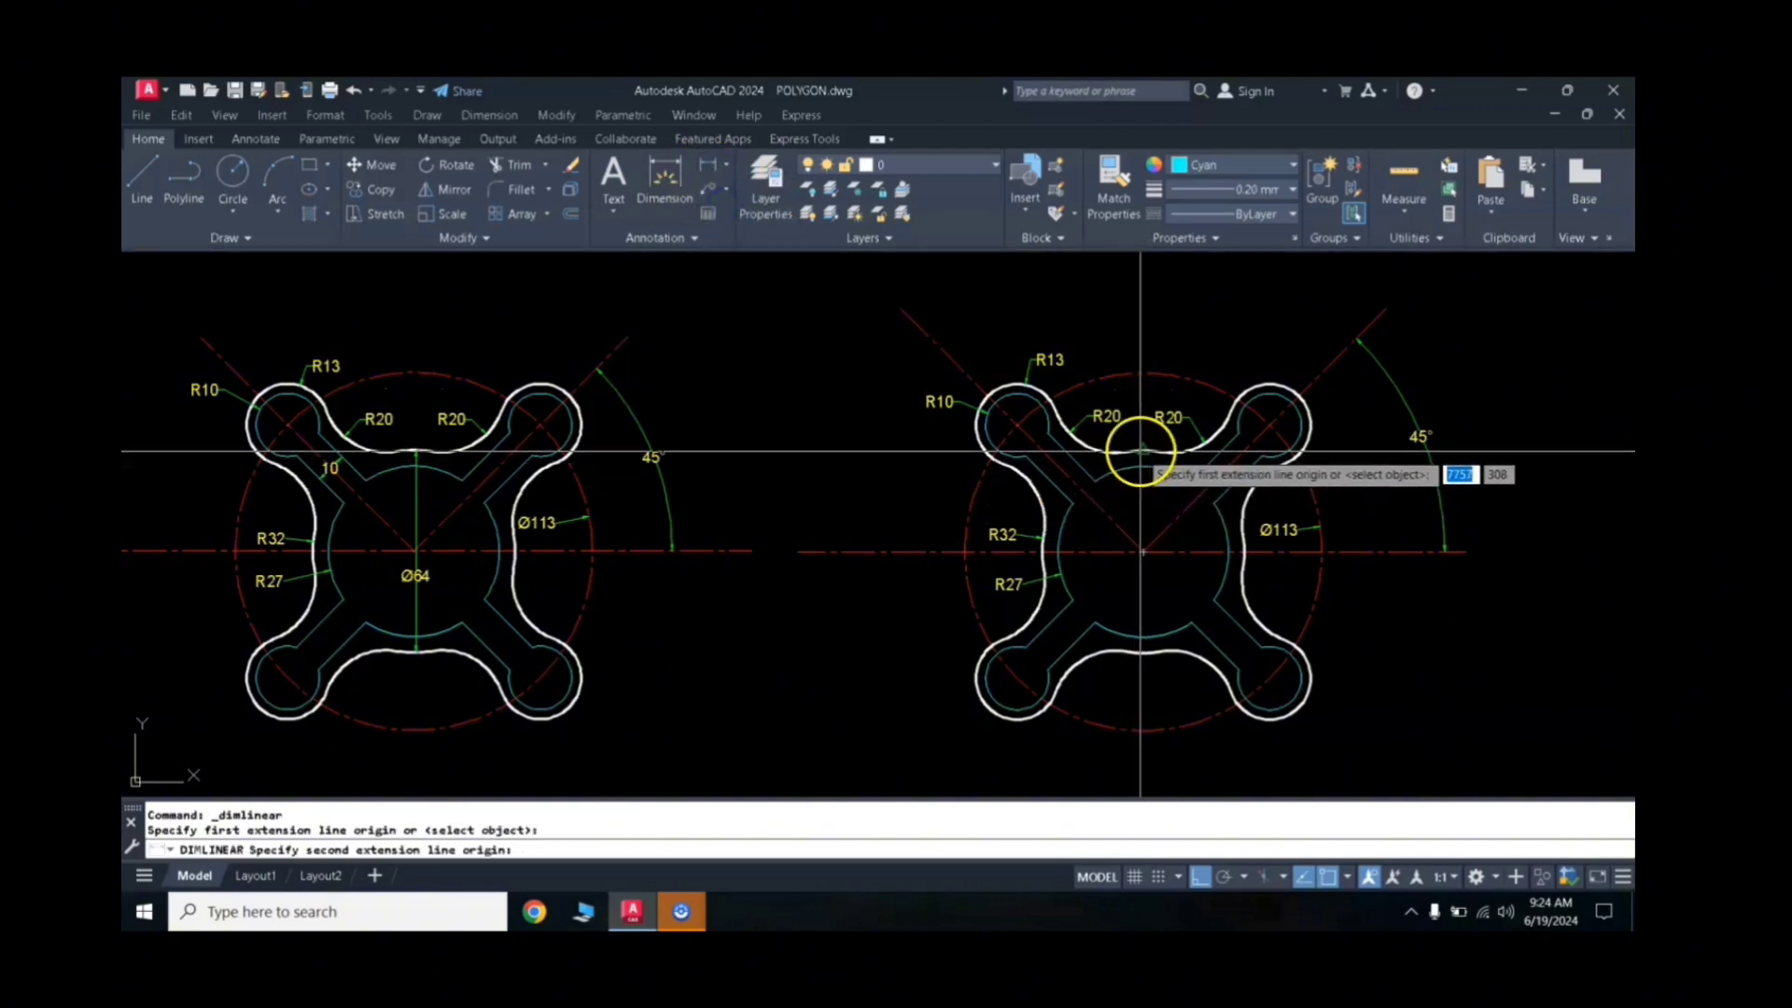
left_click(1143, 652)
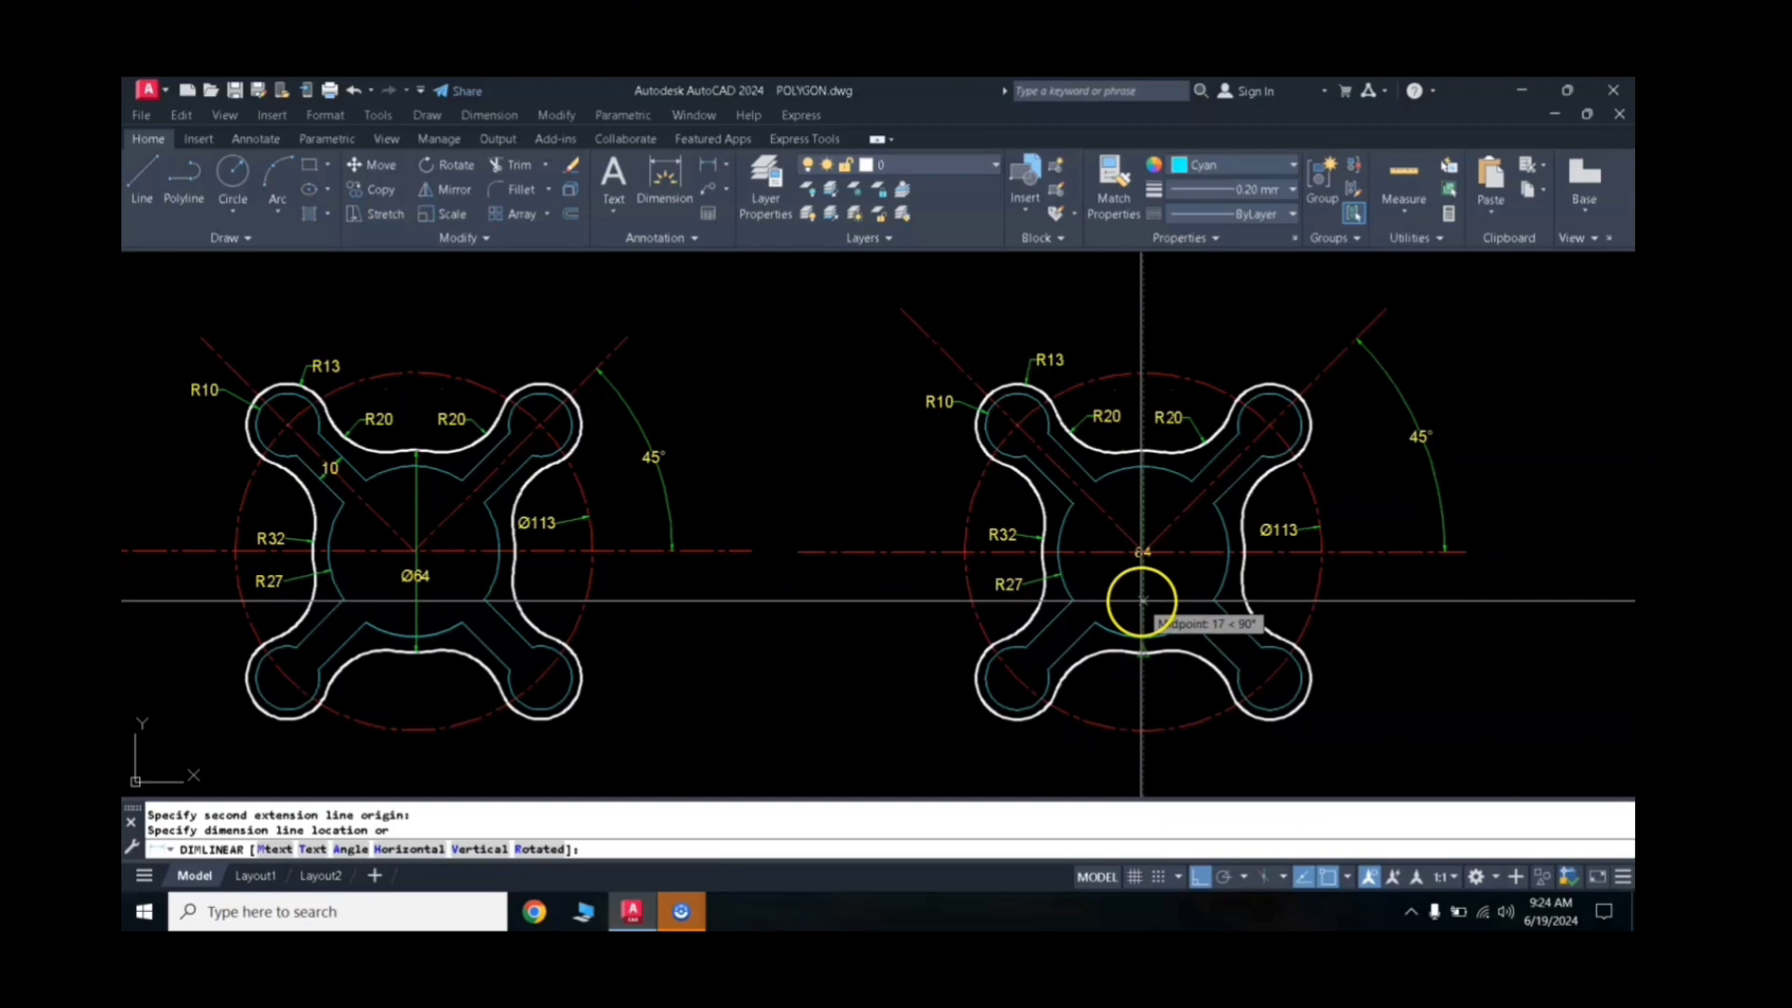
left_click(1142, 597)
left_click(1140, 550)
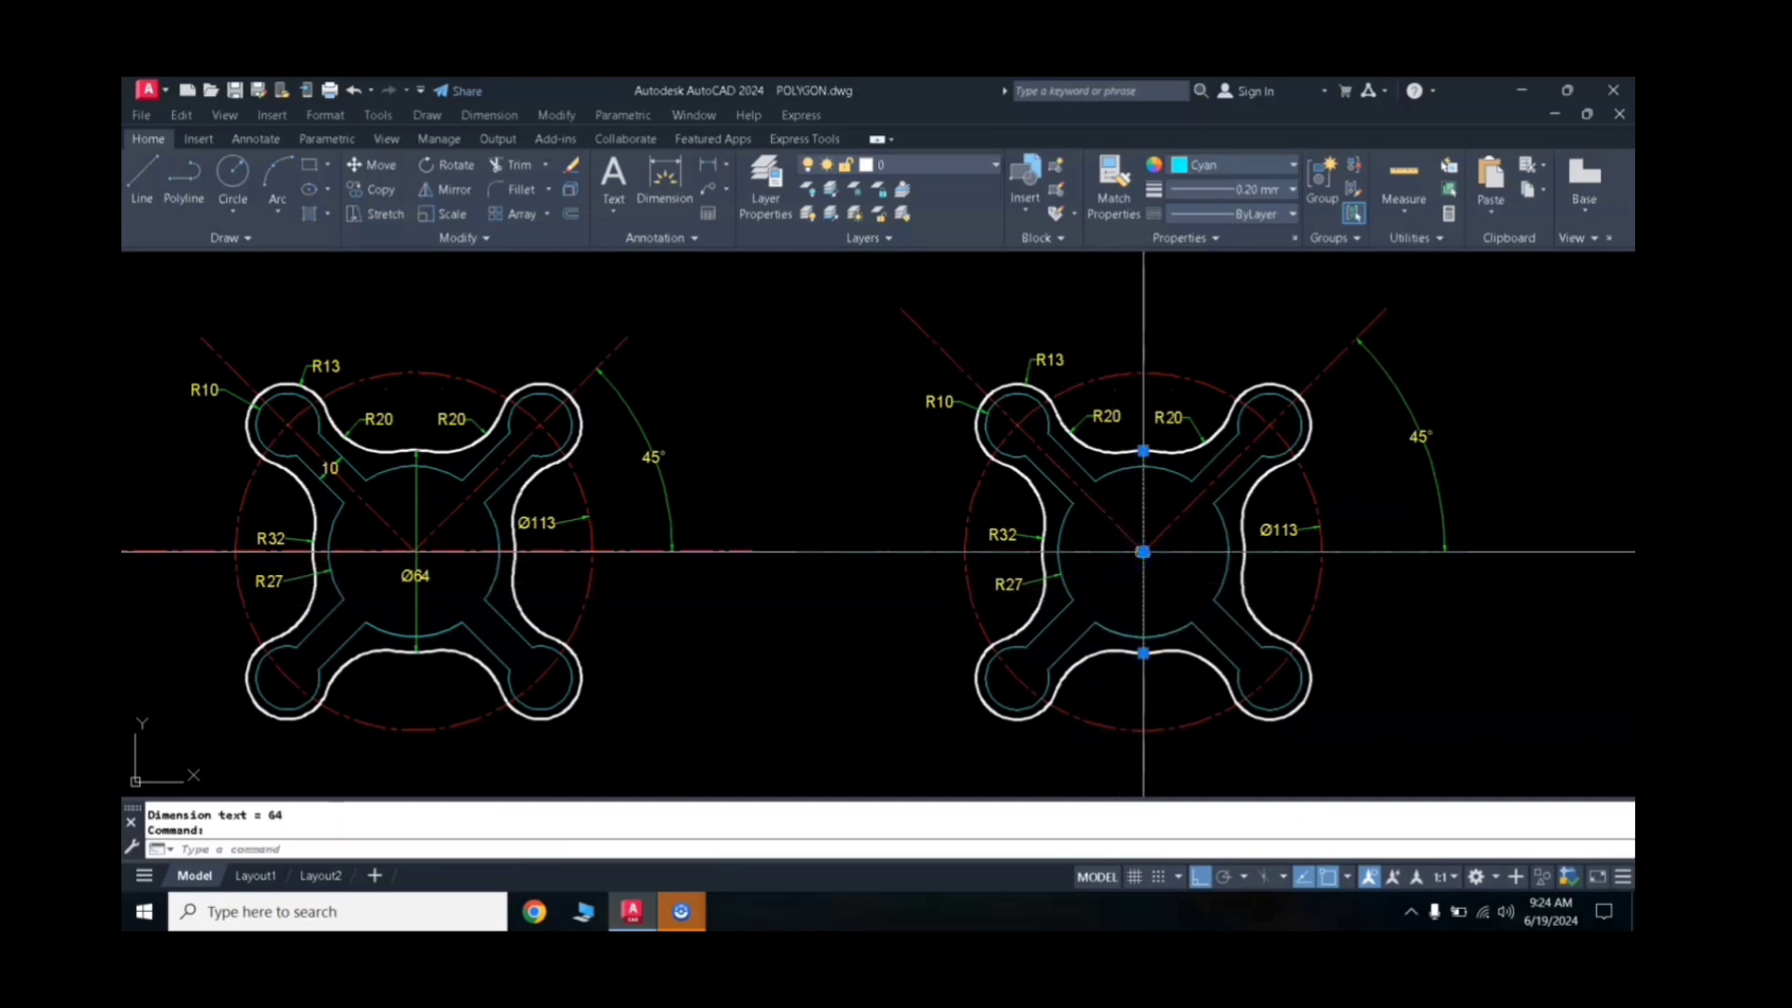
left_click(1142, 551)
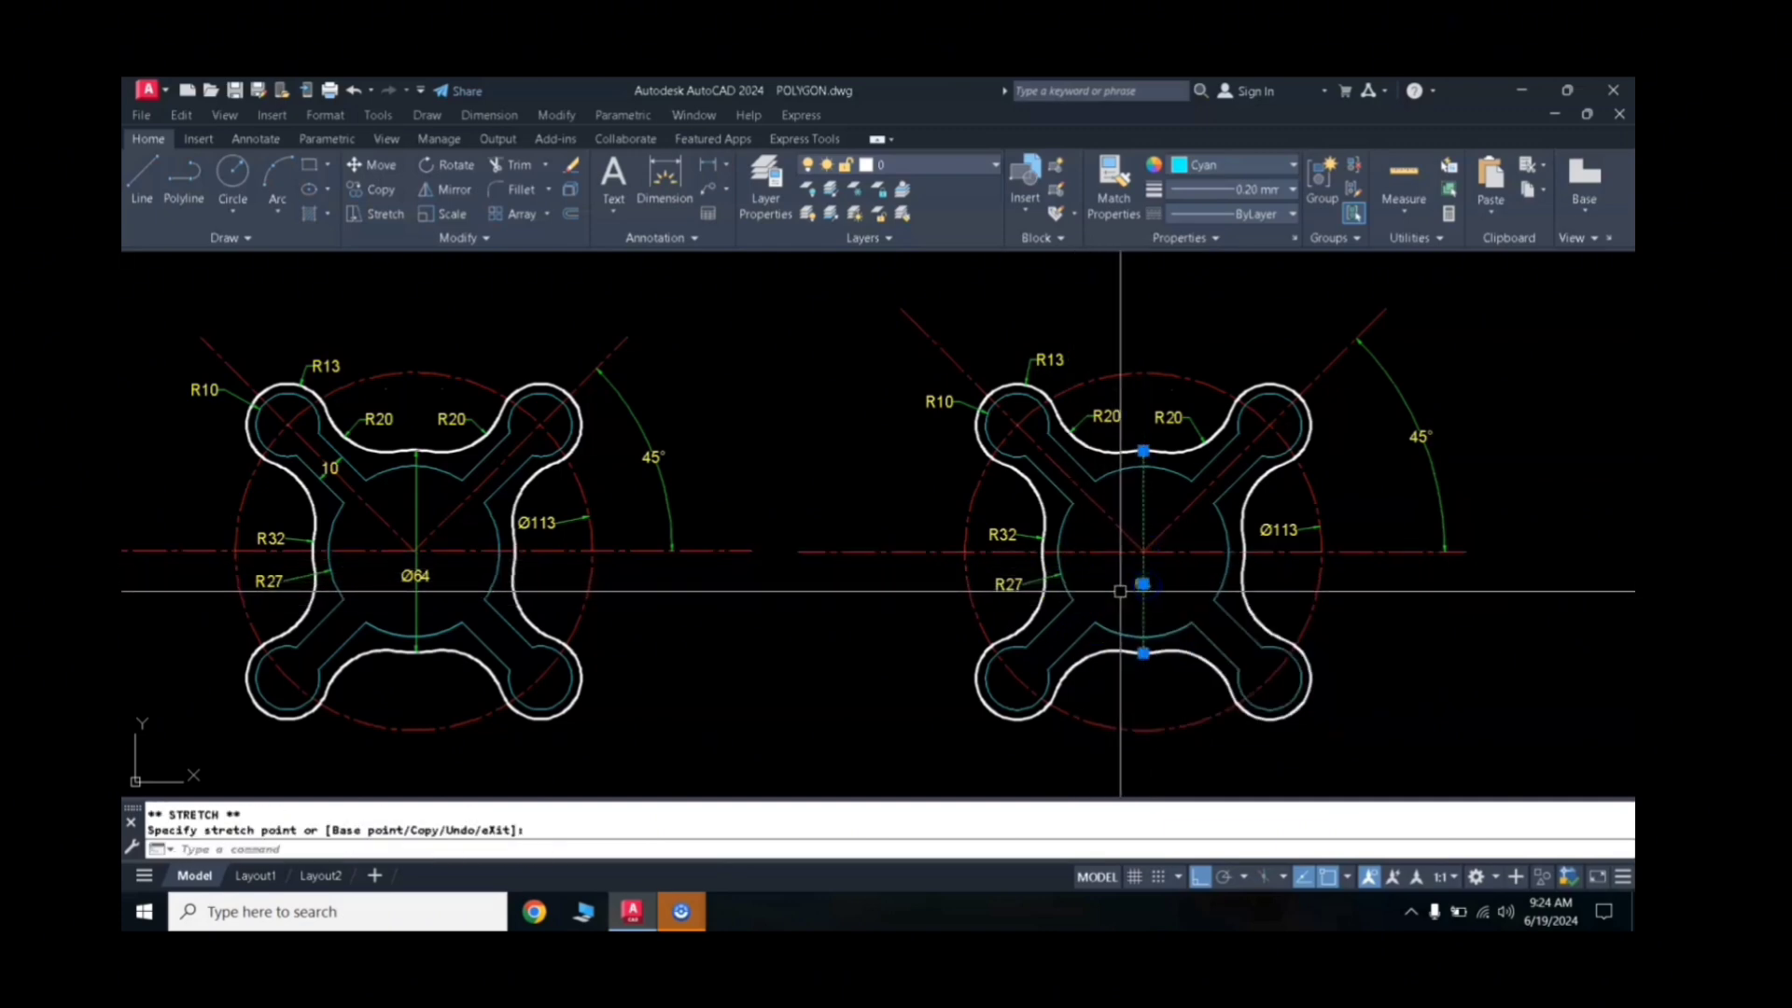
key("Escape")
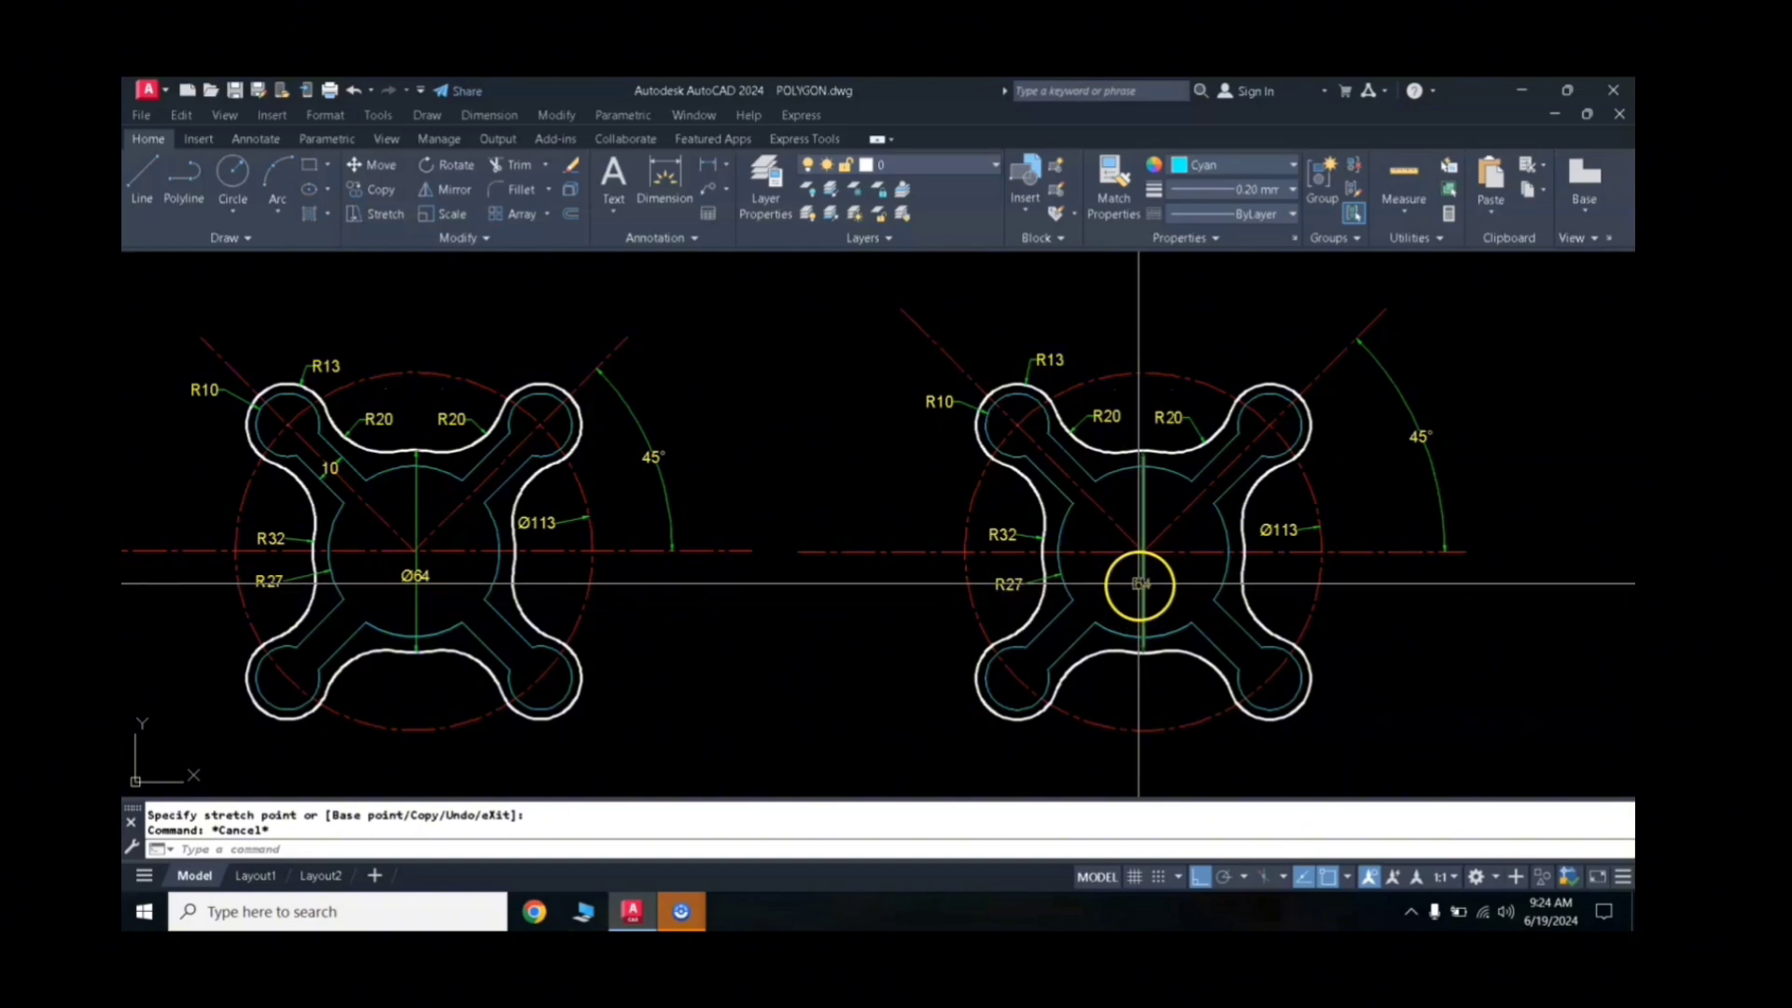
double_click(1140, 584)
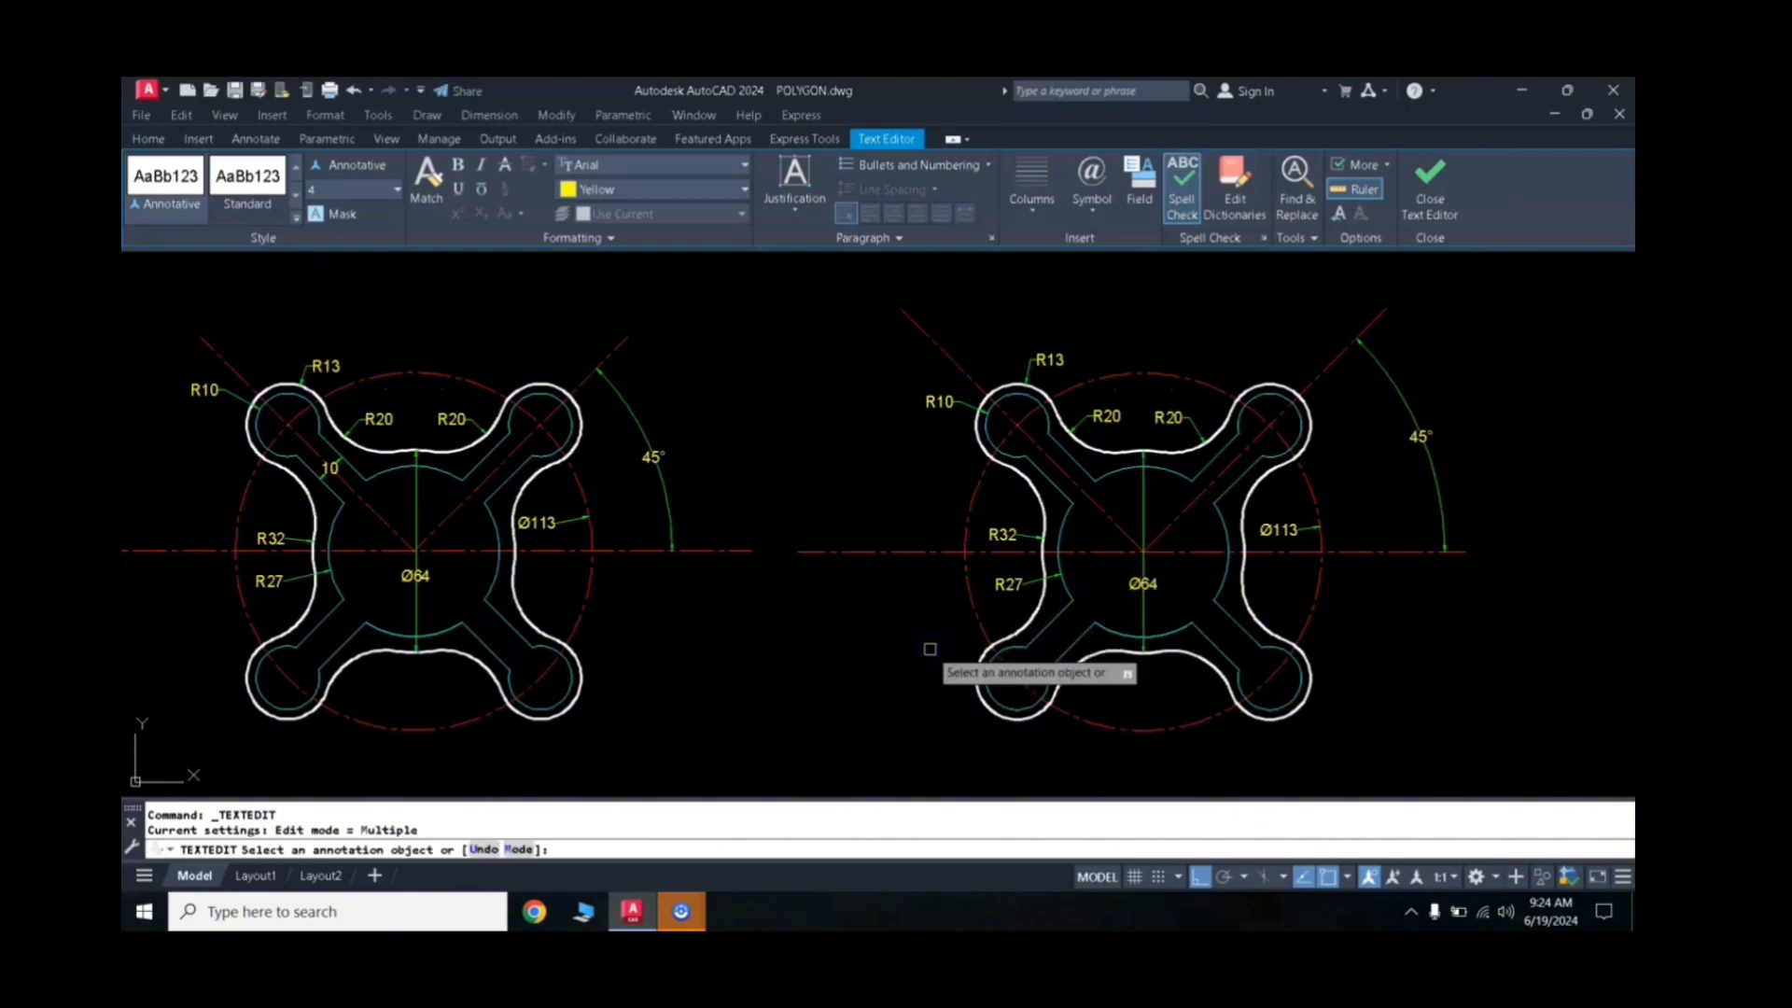
key("Escape")
key("Escape")
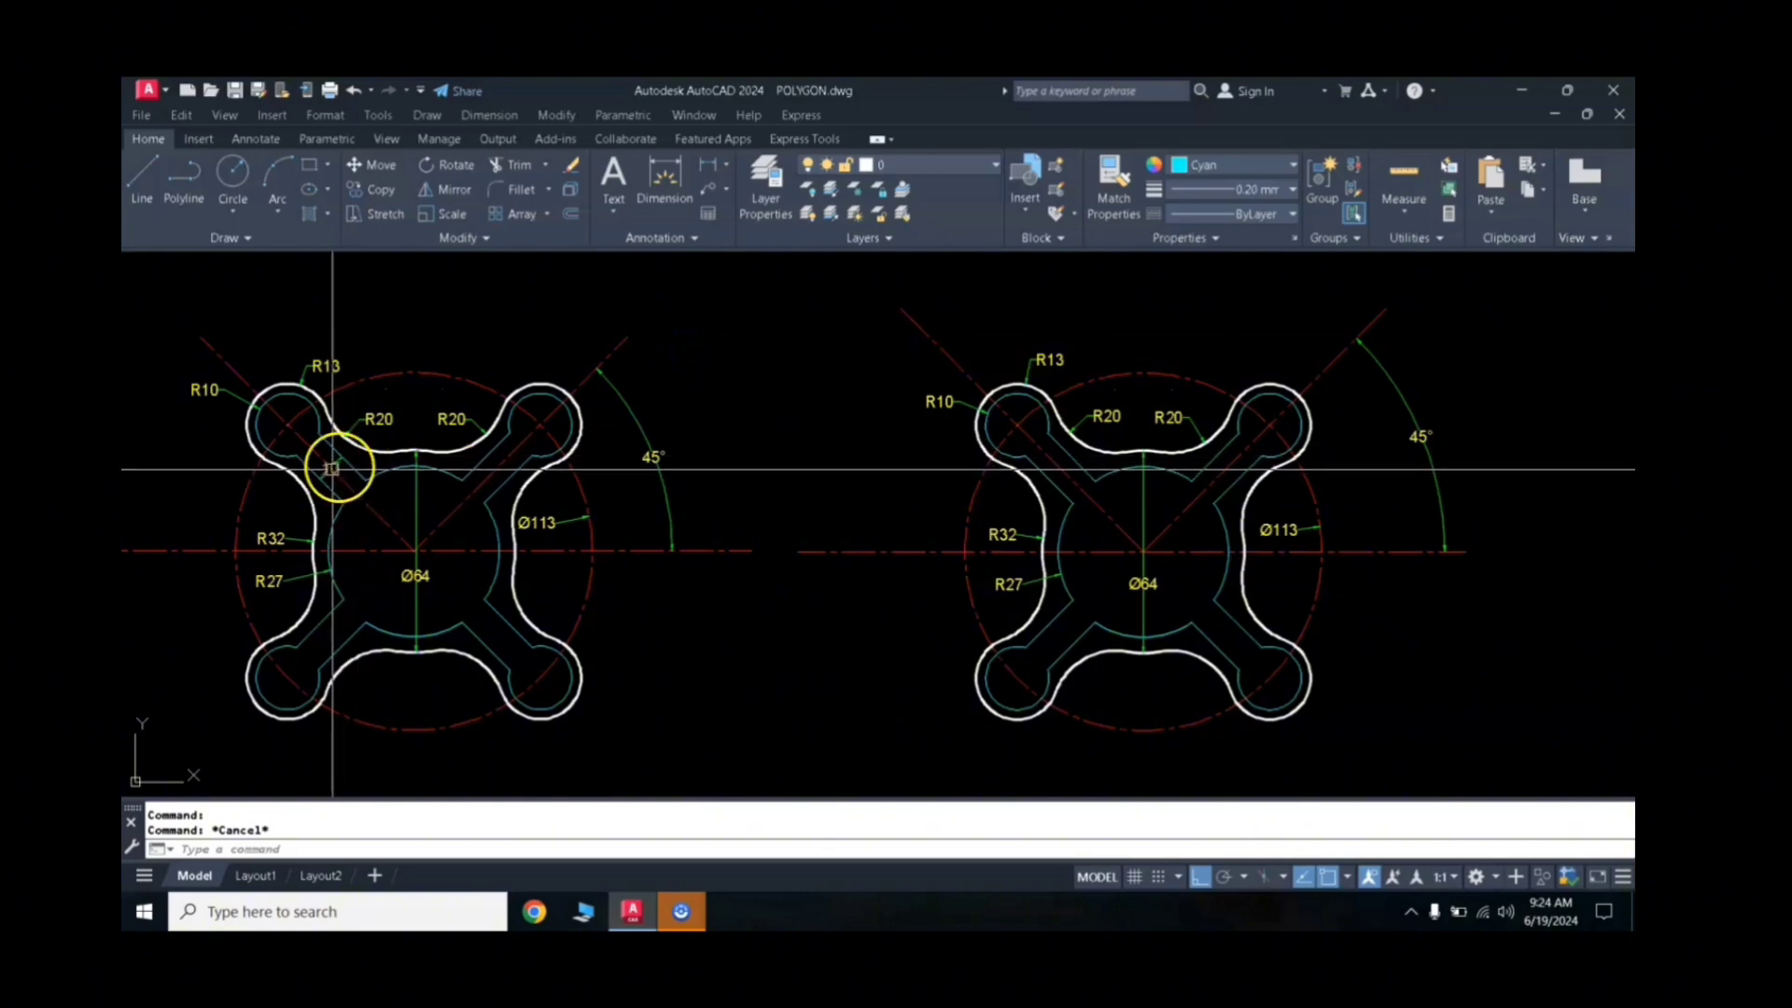
Step: Place an aligned 10 slot-width dimension on the right plate's upper-left arm
left_click(730, 172)
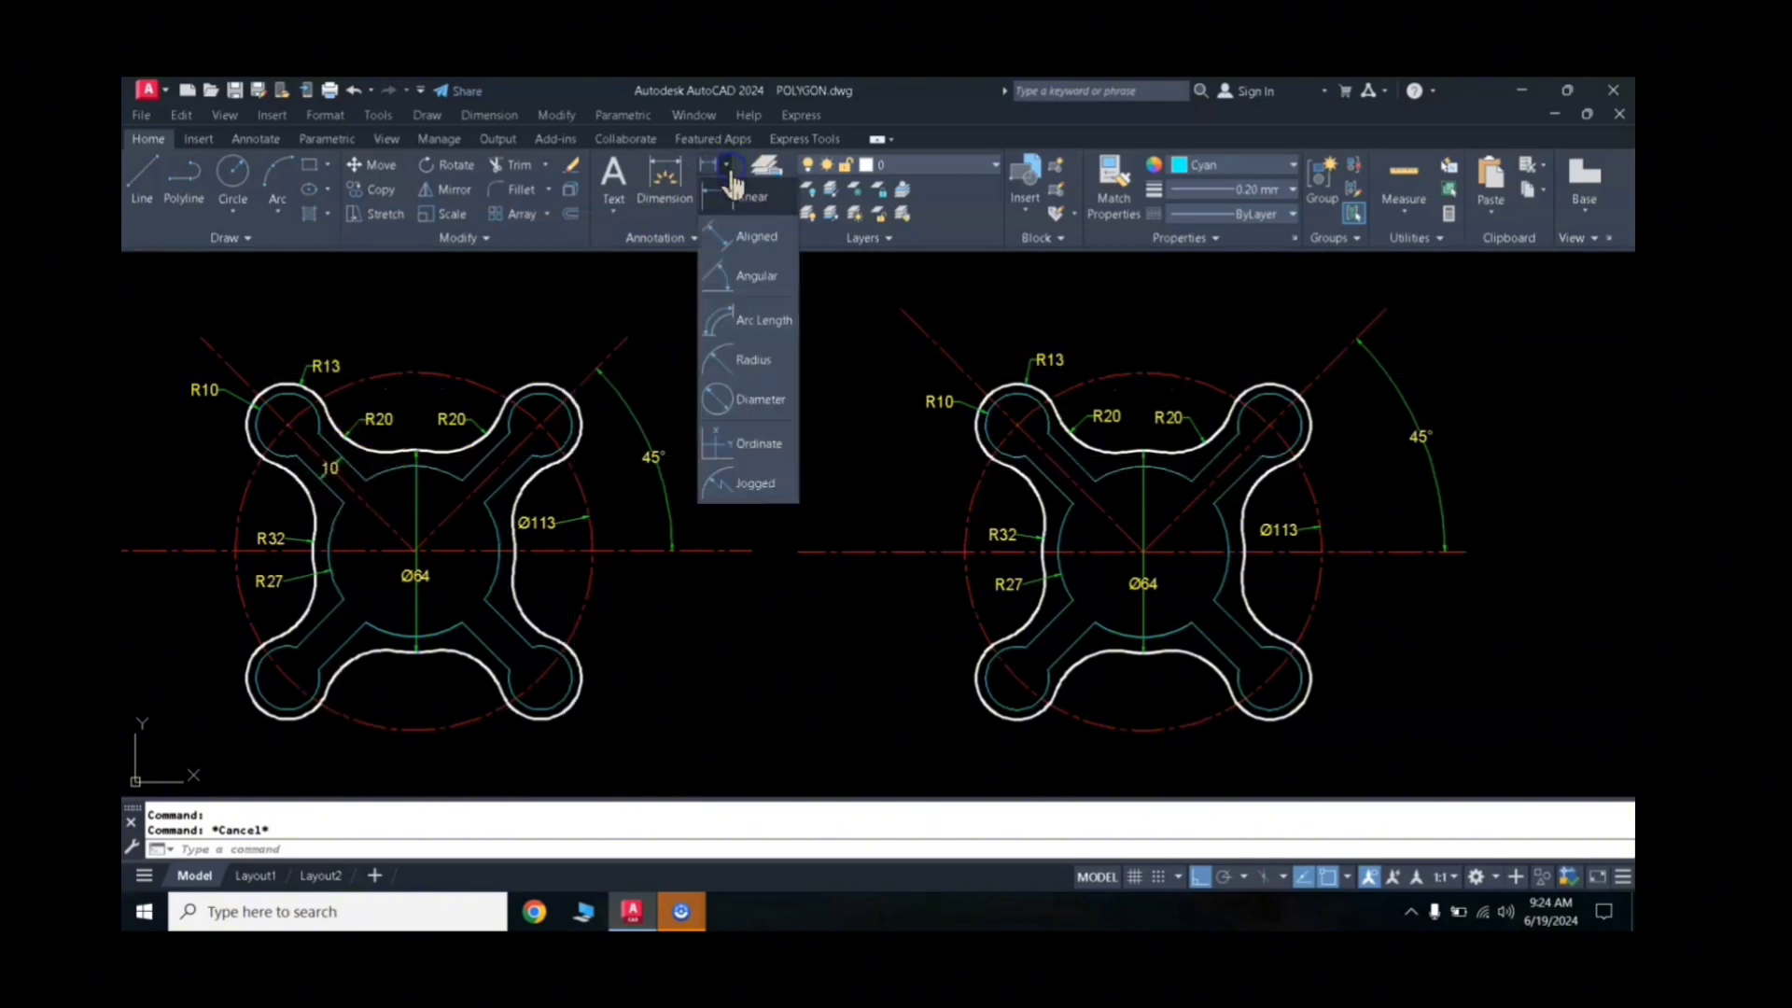
left_click(742, 244)
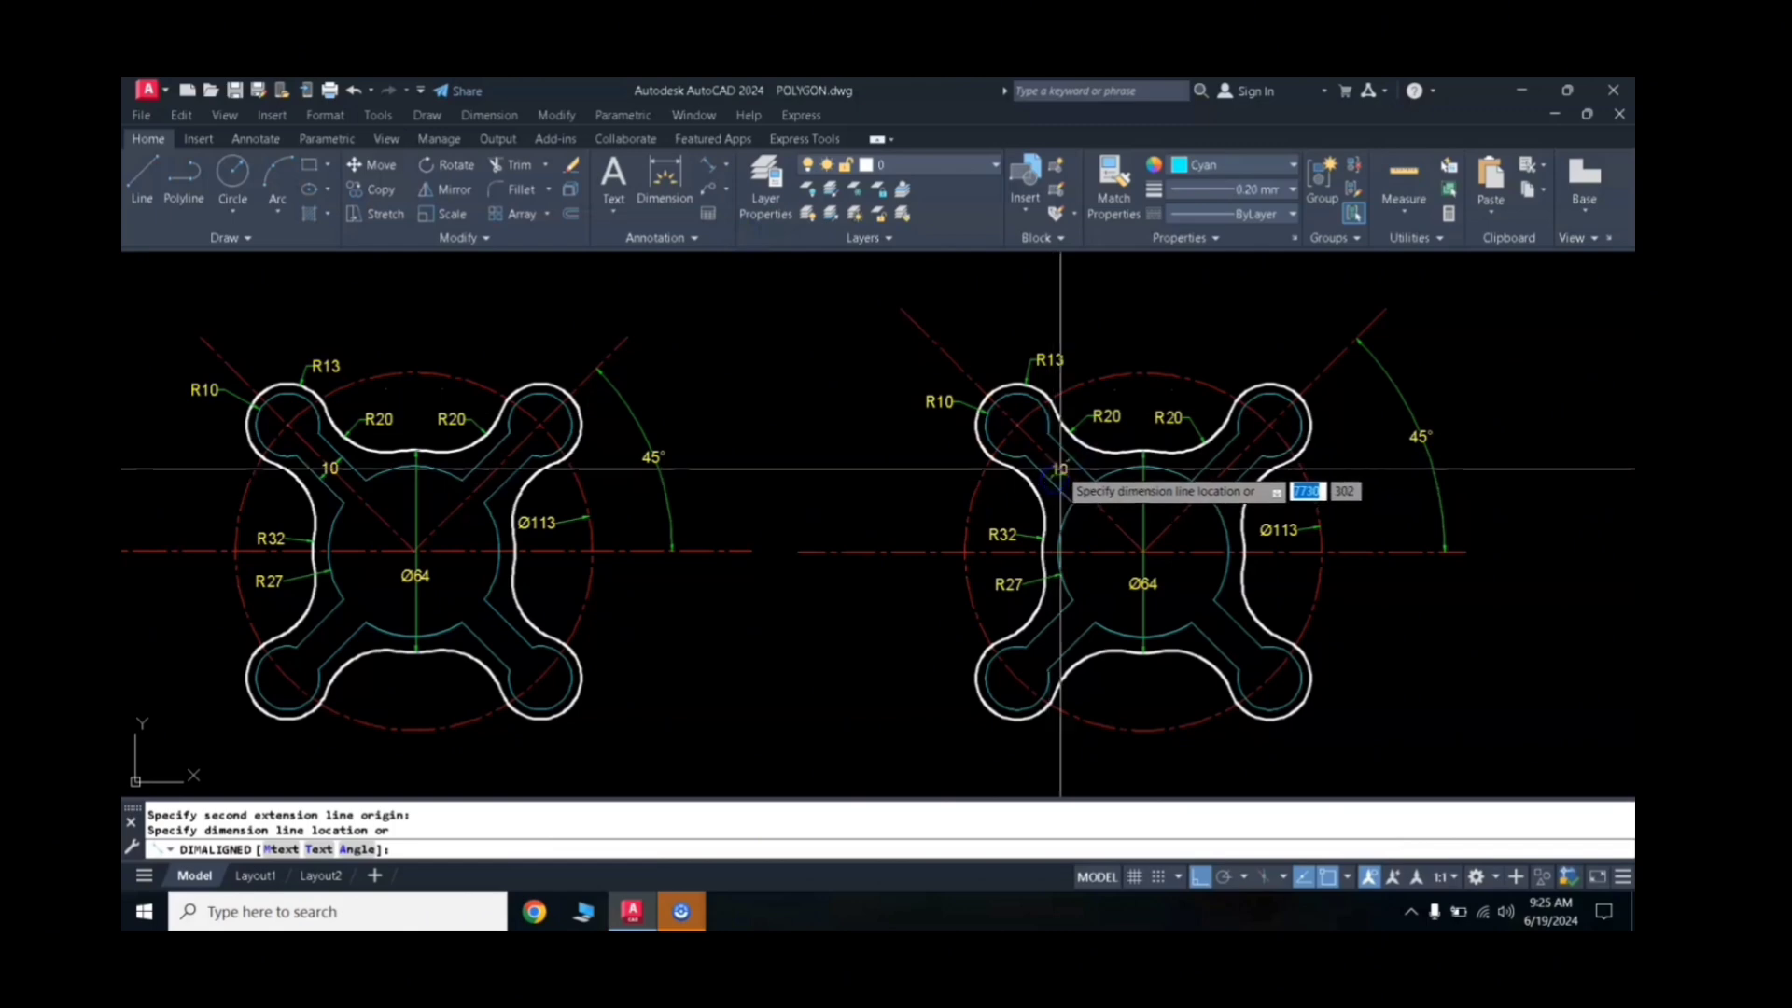
left_click(1052, 479)
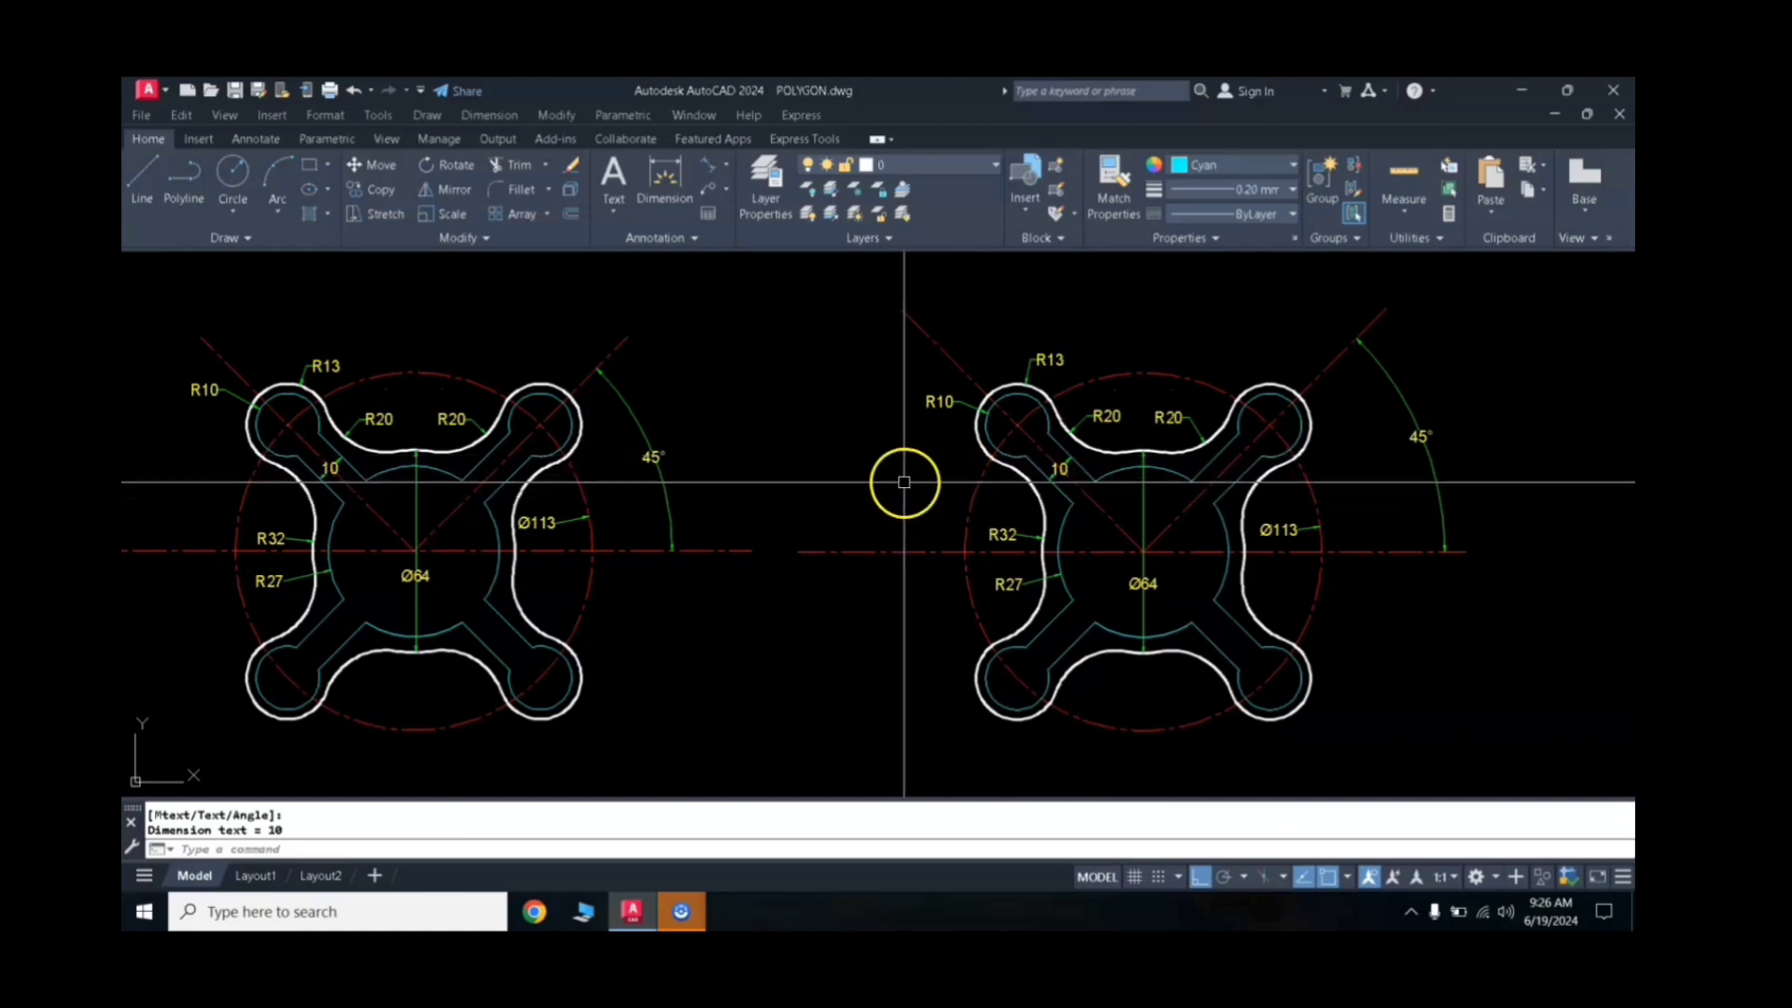
middle_click_drag(909, 484, 936, 495)
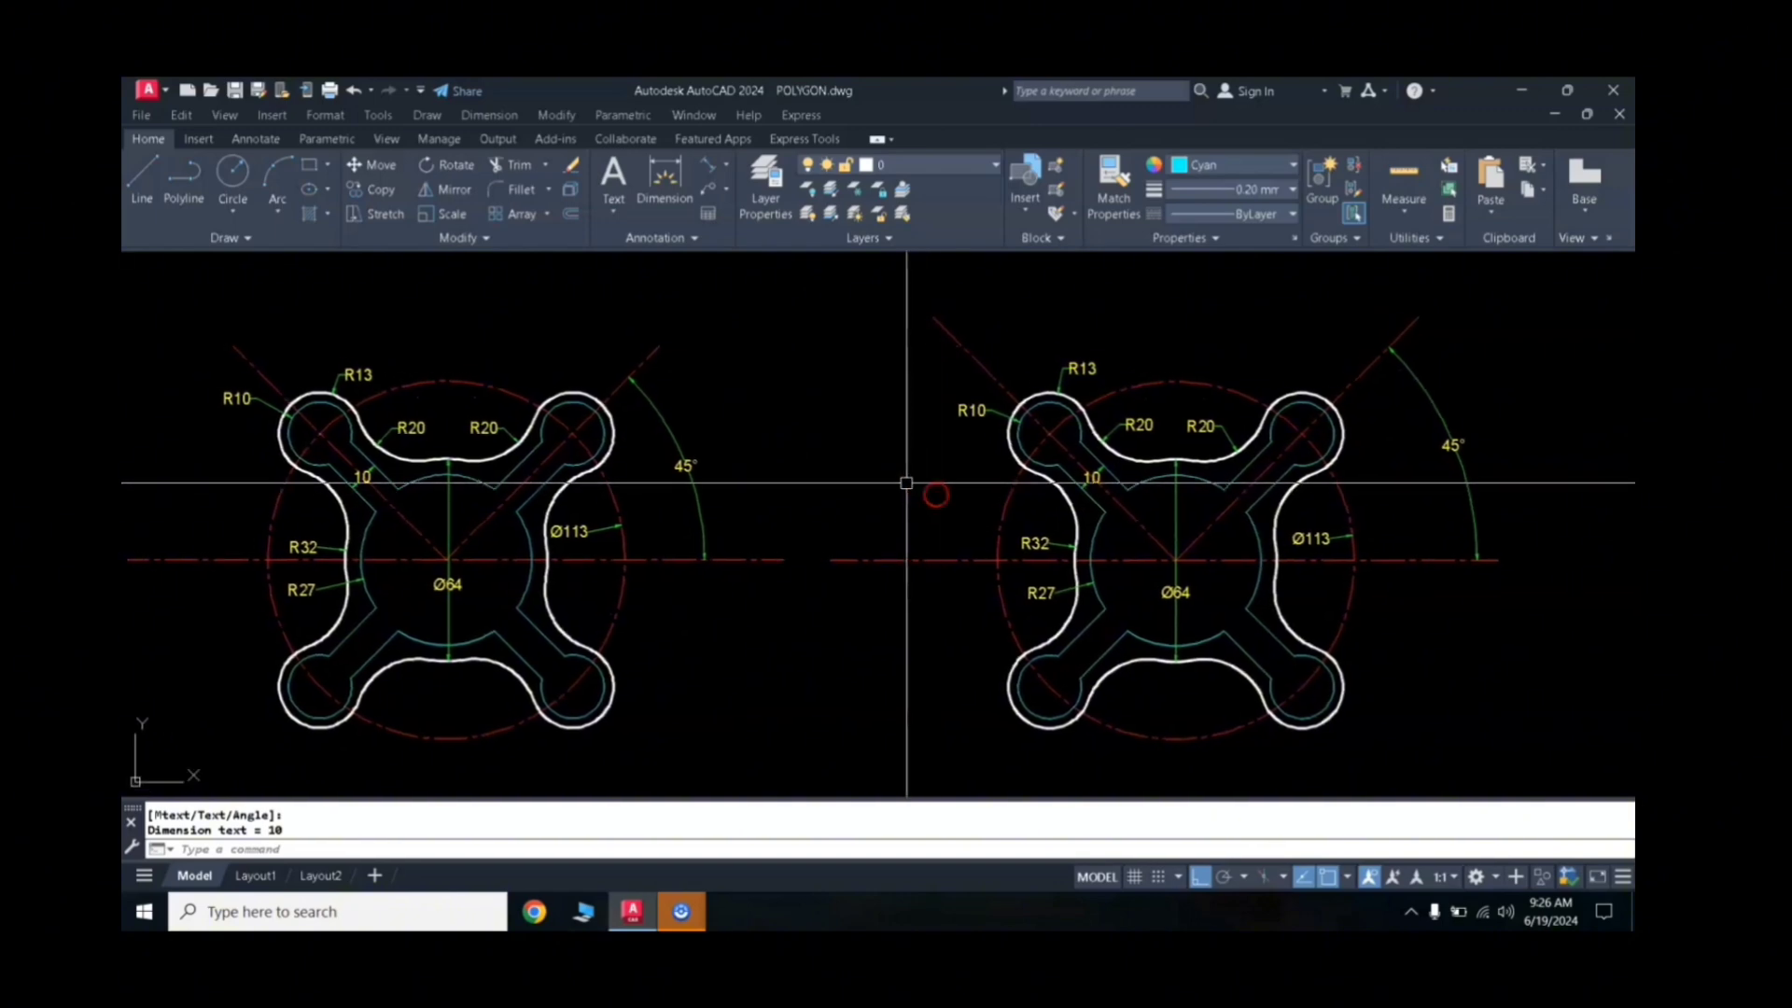